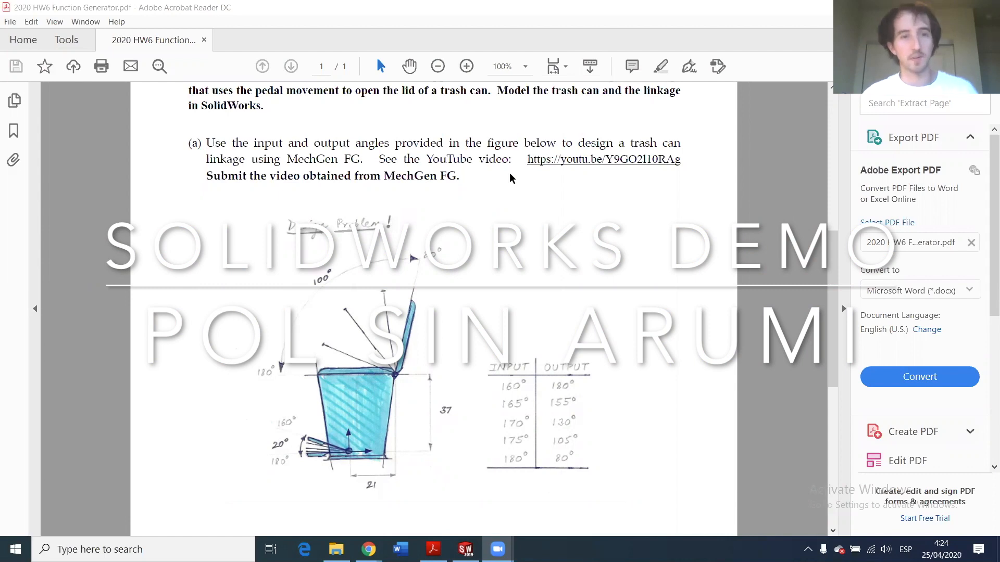
- Scroll through the HW6 trash-can linkage assignment and its angle figure
scroll(436, 270, "up", 3)
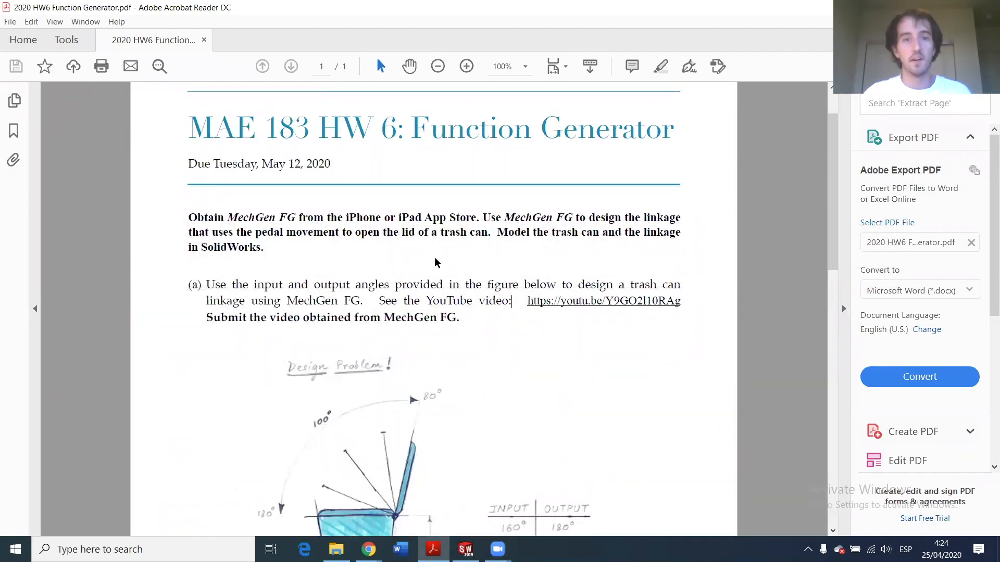
scroll(309, 233, "down", 2)
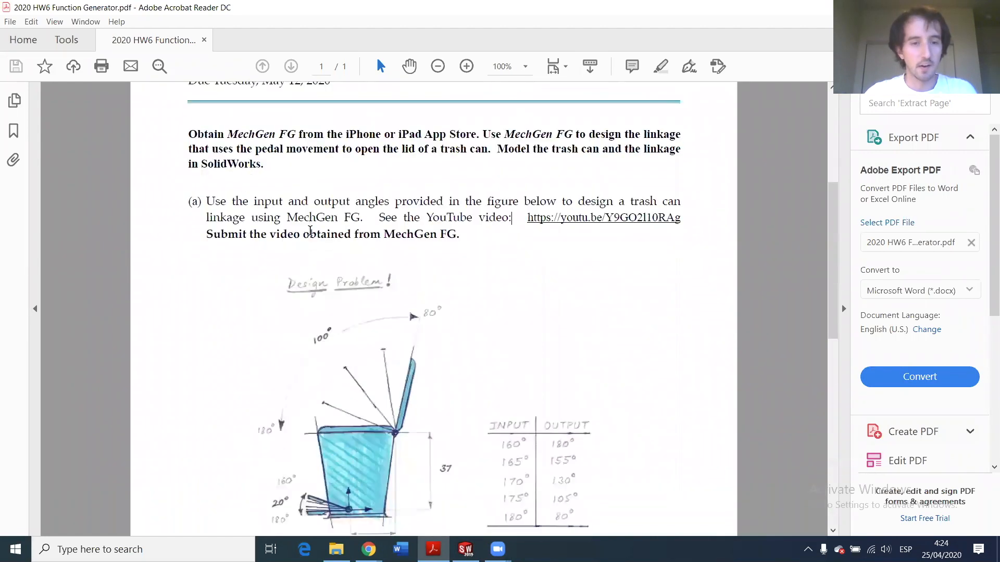
scroll(310, 229, "down", 1)
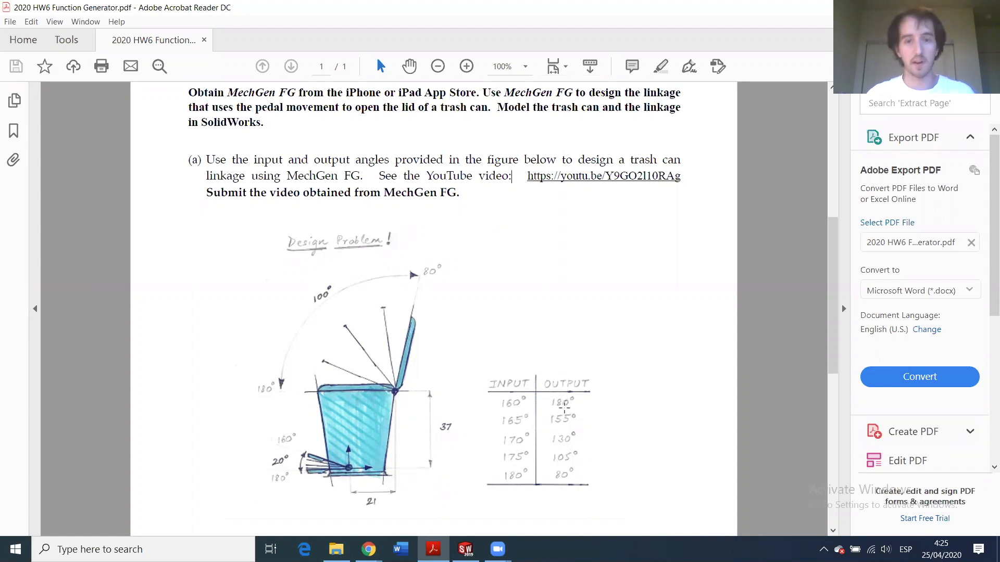
scroll(567, 294, "up", 4)
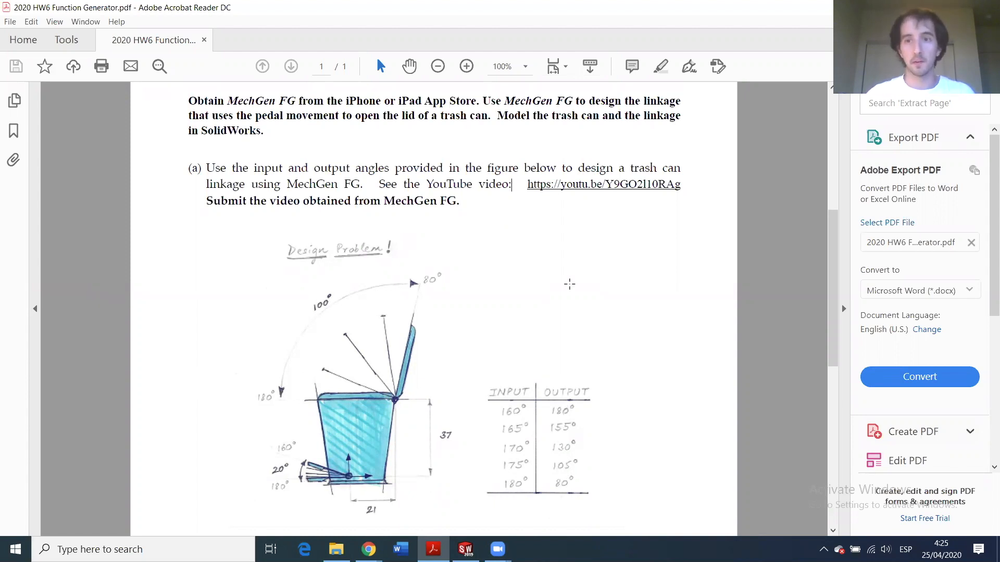
scroll(545, 292, "up", 2)
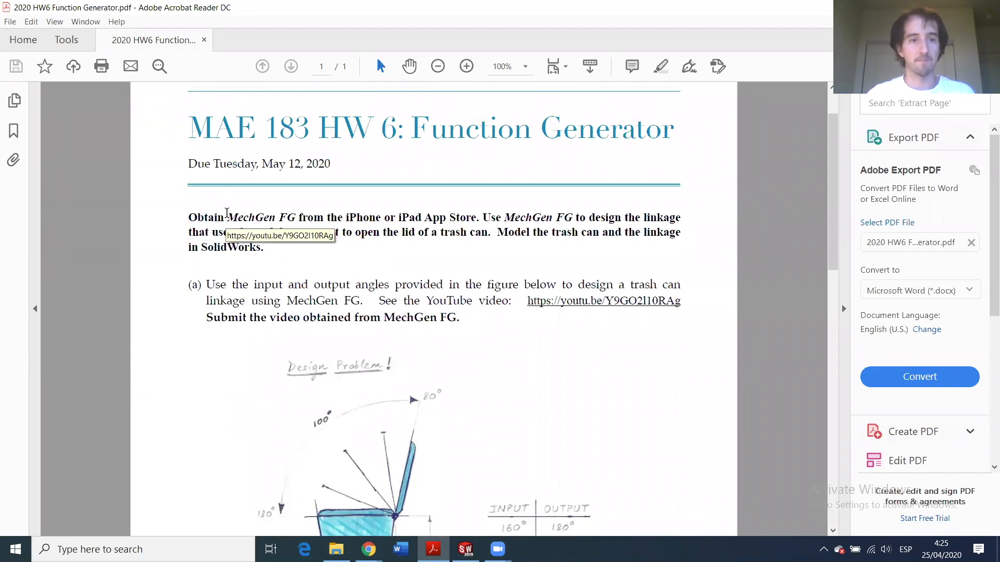
- Highlight the MechGen FG sentence and 'iPhone or iPad', then bring up the MechGen email
left_click_drag(230, 216, 338, 233)
left_click(285, 224)
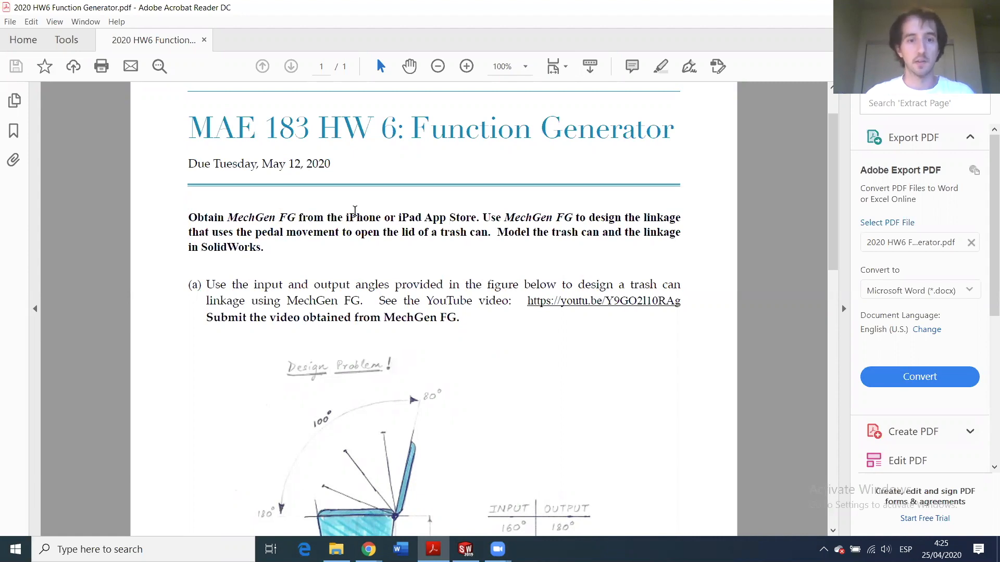
left_click_drag(345, 214, 421, 217)
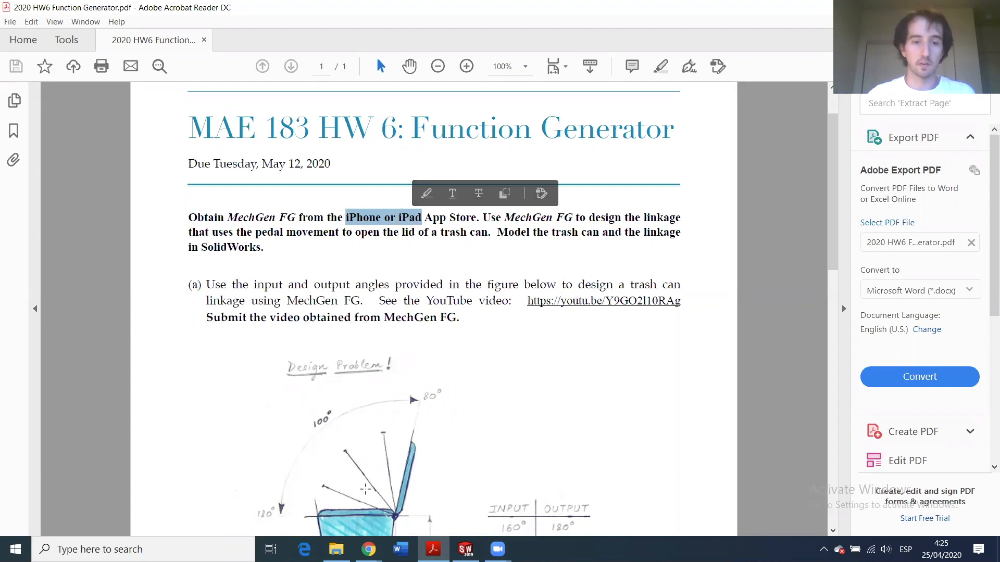
left_click(368, 550)
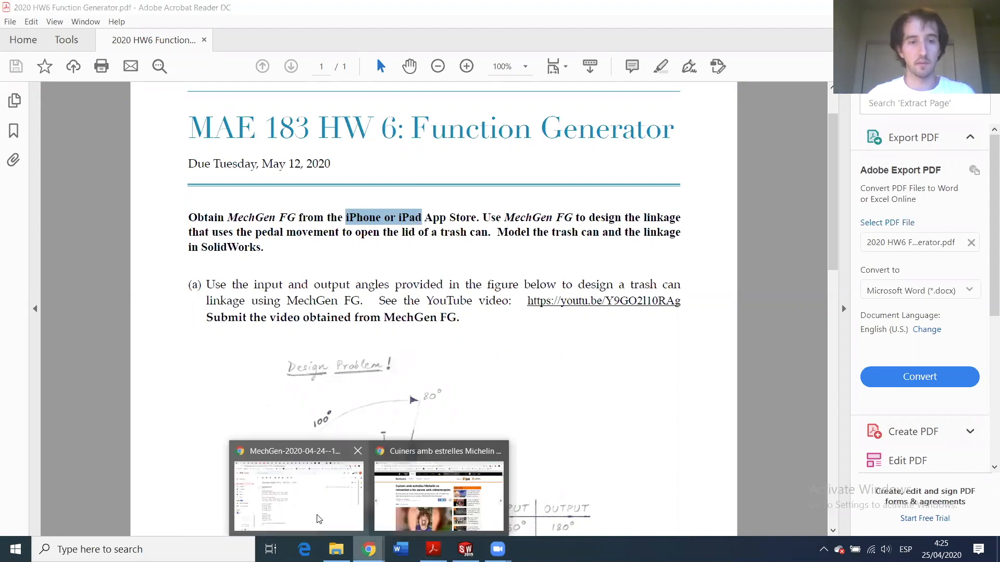
left_click(319, 519)
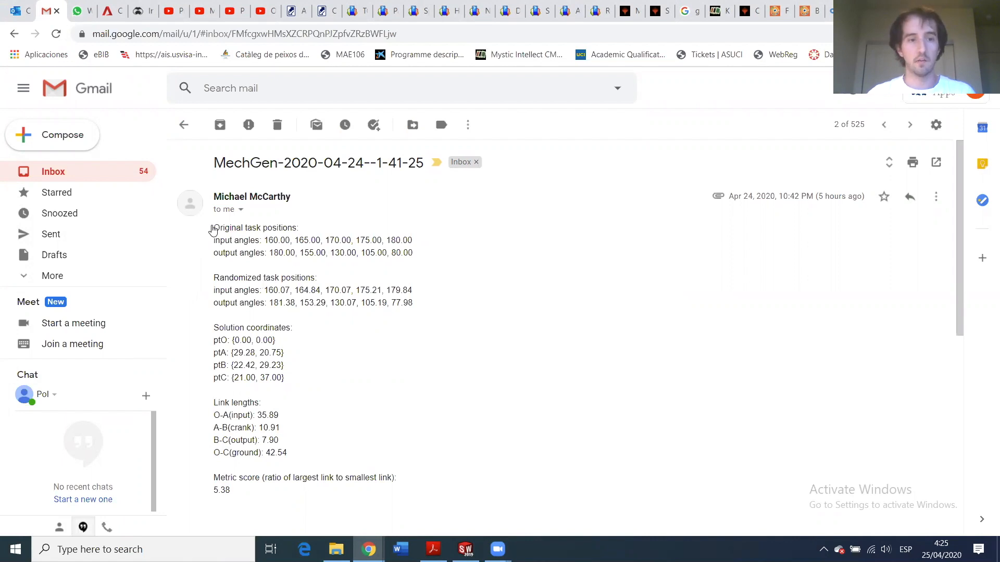
- Highlight the email's original task-position input and output angle lines, then return to the HW6 PDF
left_click_drag(213, 228, 394, 283)
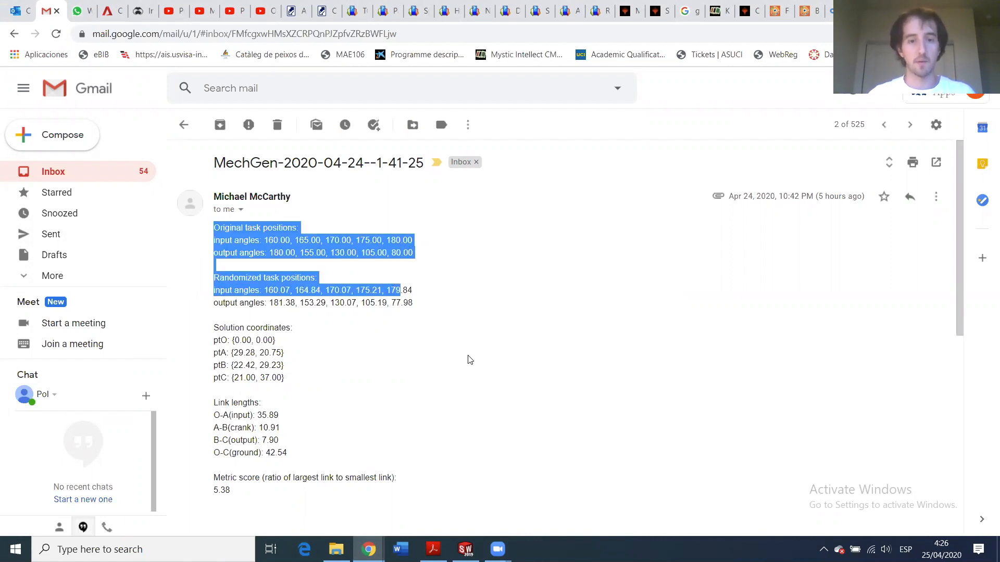
left_click(373, 267)
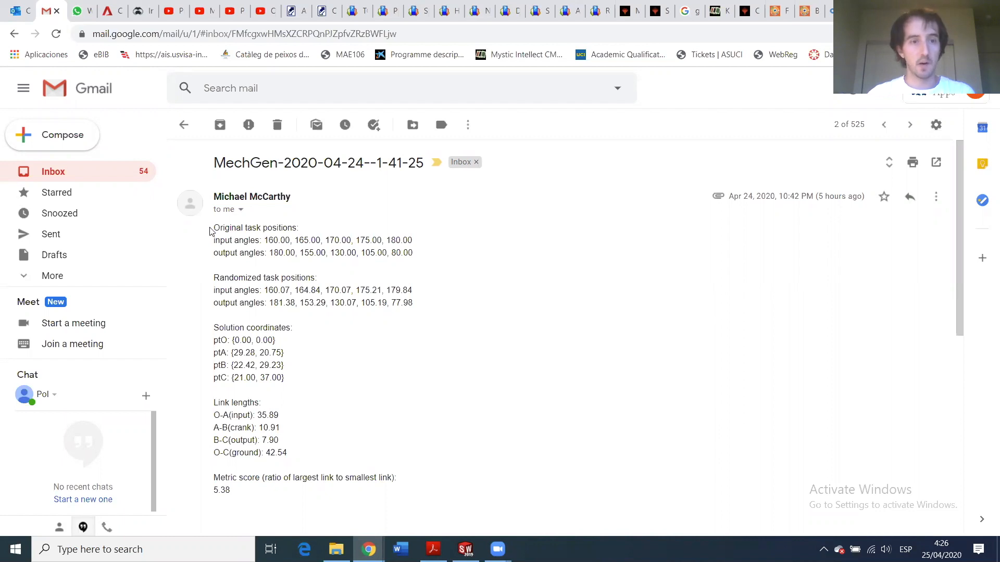
left_click_drag(214, 240, 370, 267)
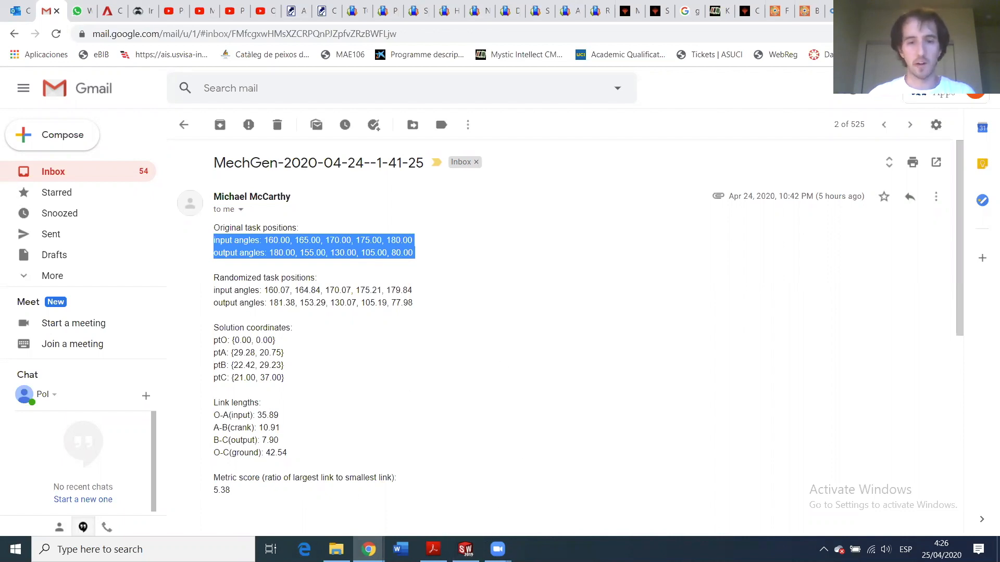
left_click(432, 549)
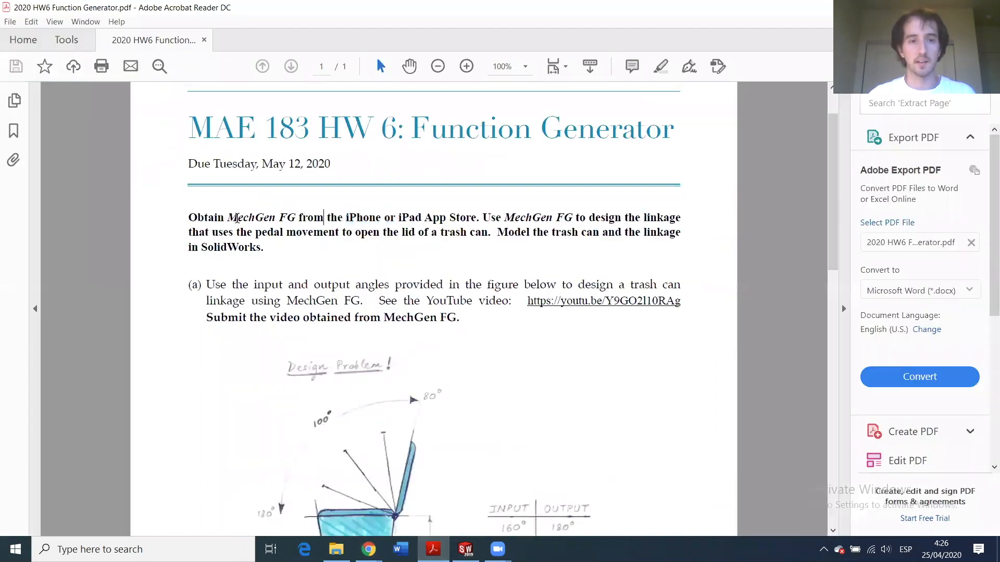
- Open FourBarFunctionGeneration-rev3.nb from the HW6 undergrad folder in File Explorer
left_click_drag(228, 216, 295, 217)
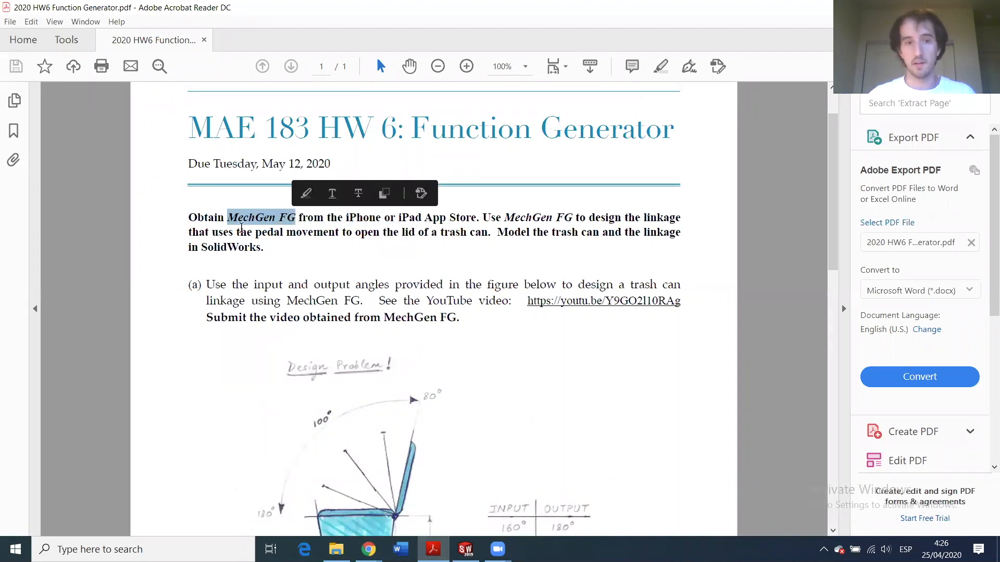
left_click(243, 222)
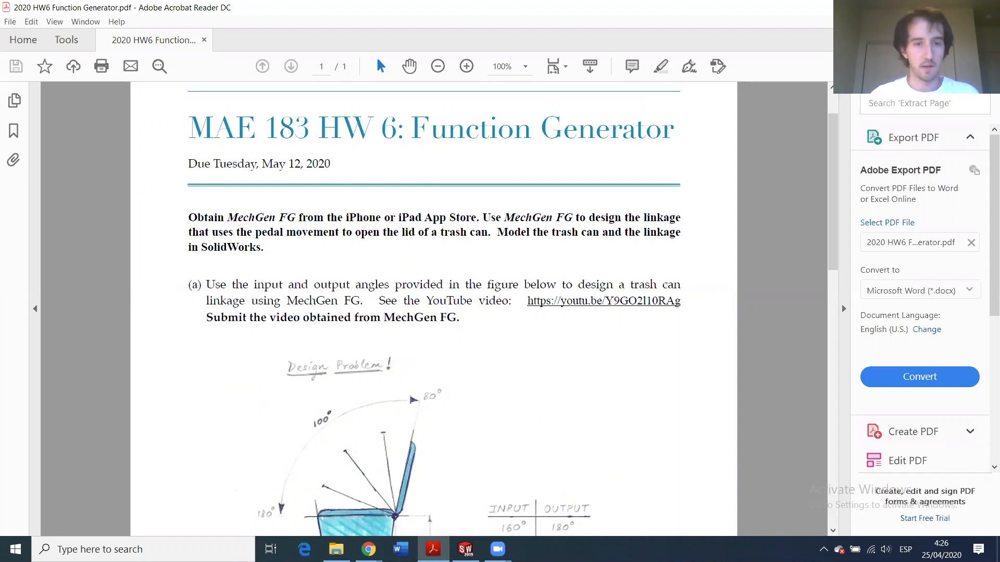
left_click(336, 548)
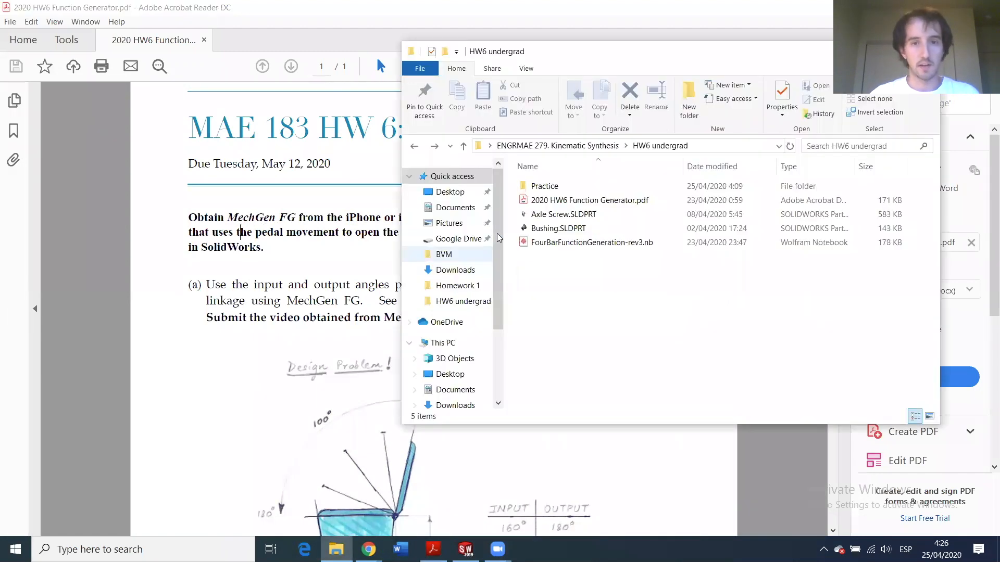
double_click(557, 243)
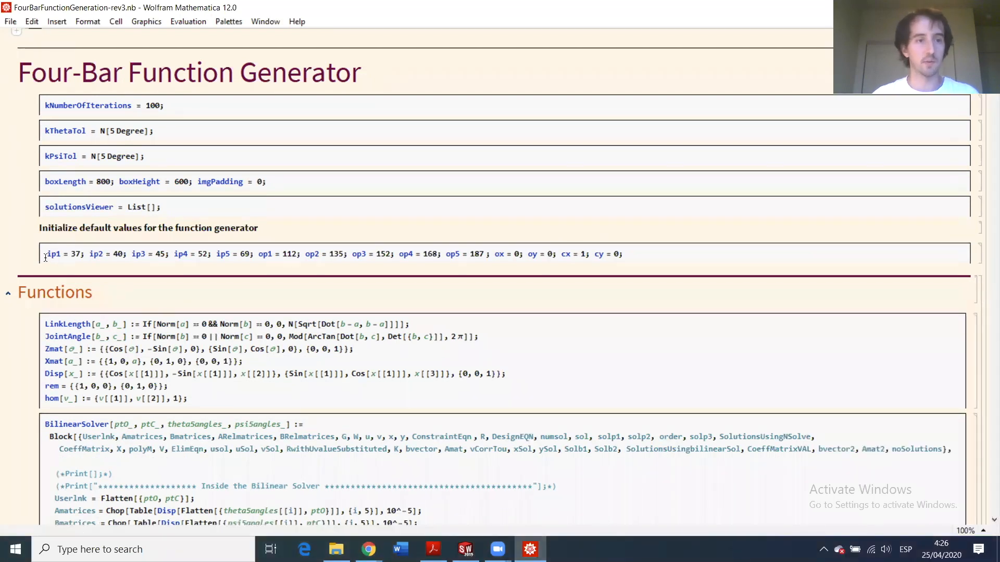
- Select the initialization line's ip1–ip5 input angle assignments in the notebook
left_click_drag(46, 256, 625, 255)
left_click(625, 254)
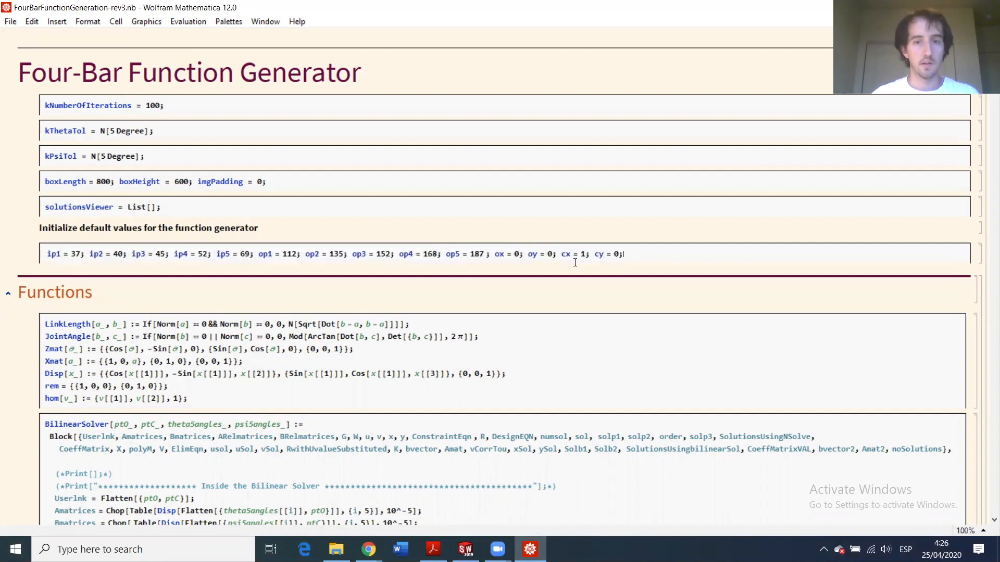
left_click(46, 253)
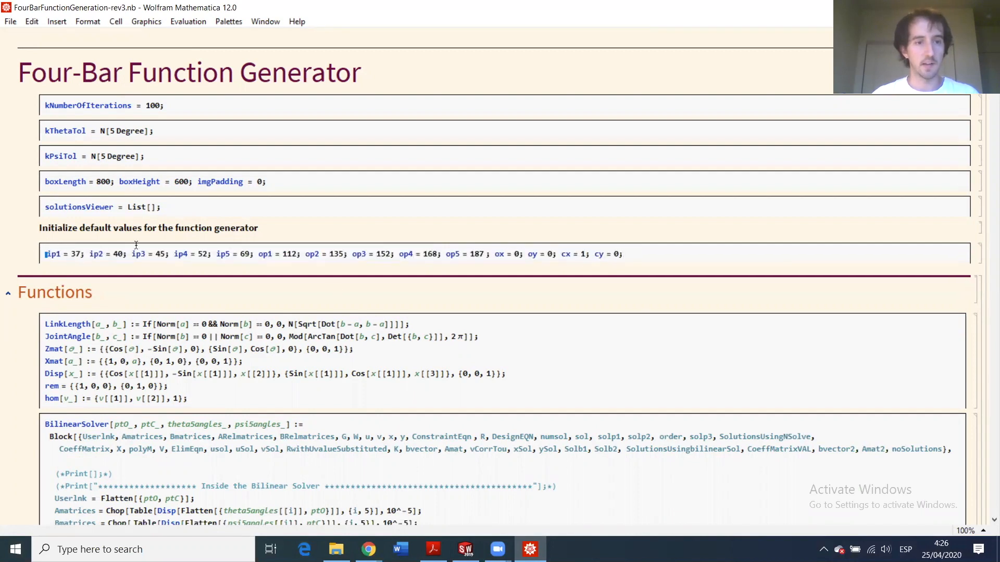
left_click(209, 250, "shift")
left_click_drag(252, 254, 42, 250)
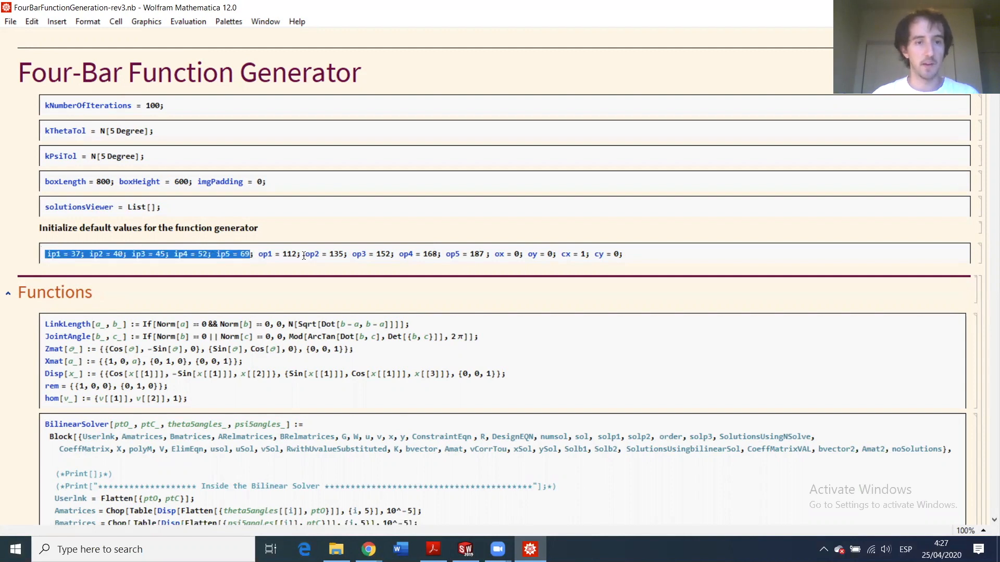
- Review the op1–op3, cx/cy and ip1 = 37 values, then show the PDF's angle table
left_click_drag(256, 253, 597, 258)
left_click(566, 253)
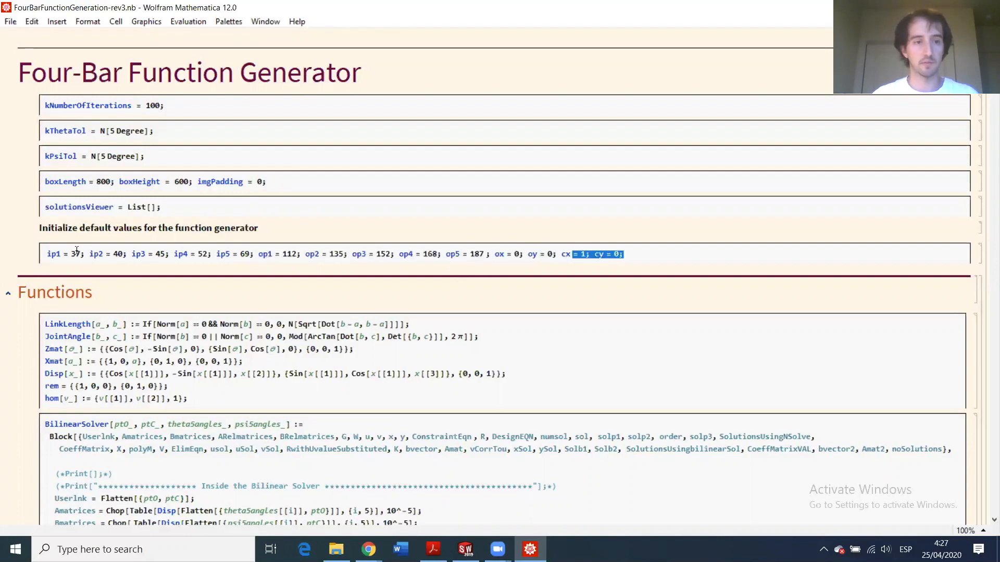
left_click_drag(71, 254, 80, 253)
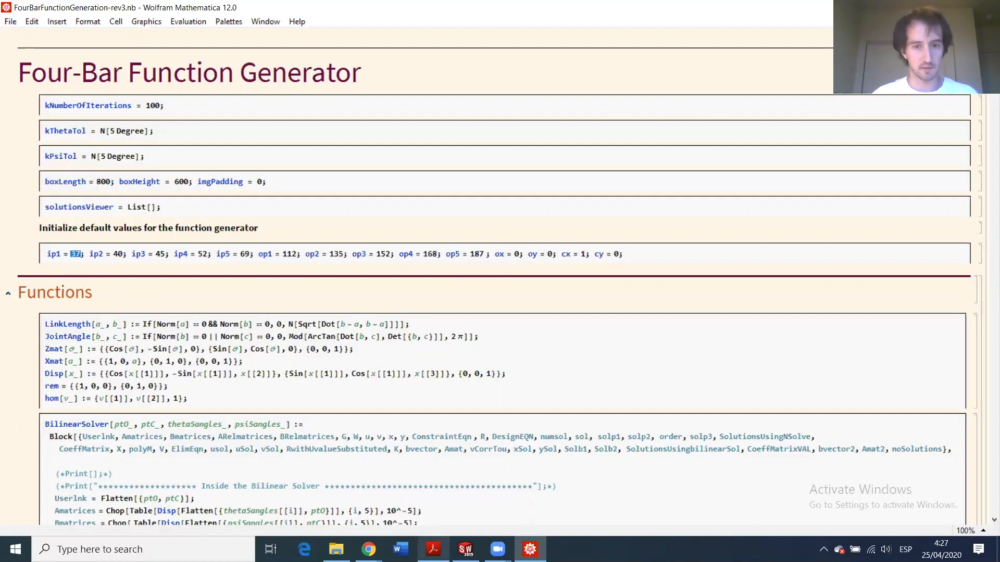
left_click(432, 547)
scroll(525, 423, "down", 3)
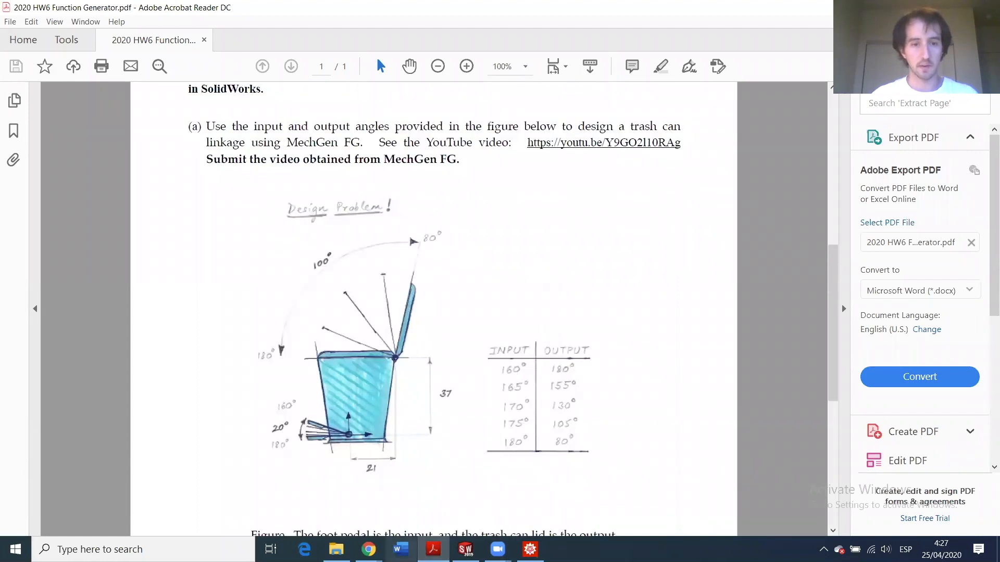
- Change the input angles ip1–ip5 to 160, 165, 170, 179 and 180
key("alt+Tab")
type("160")
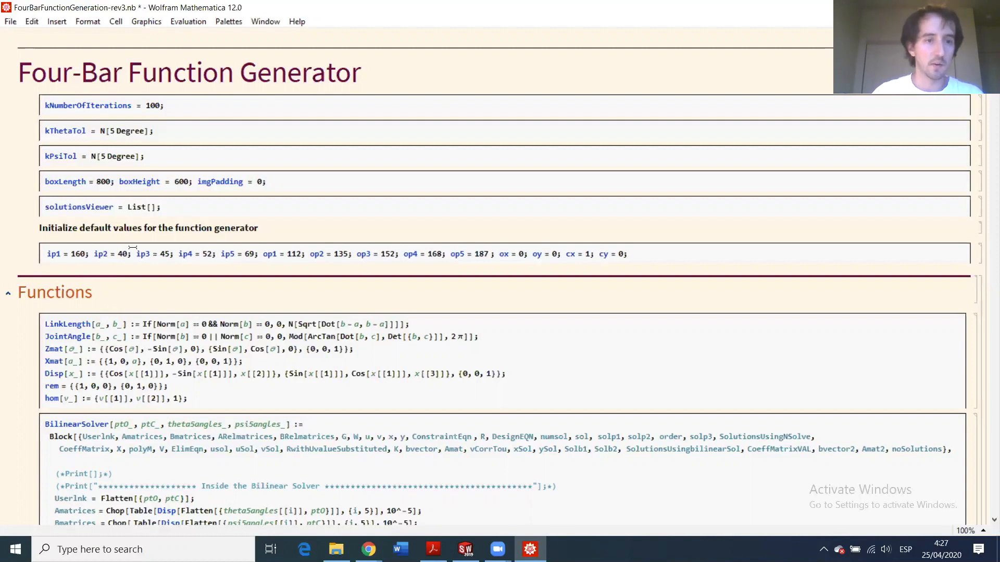
key("BackSpace")
key("BackSpace")
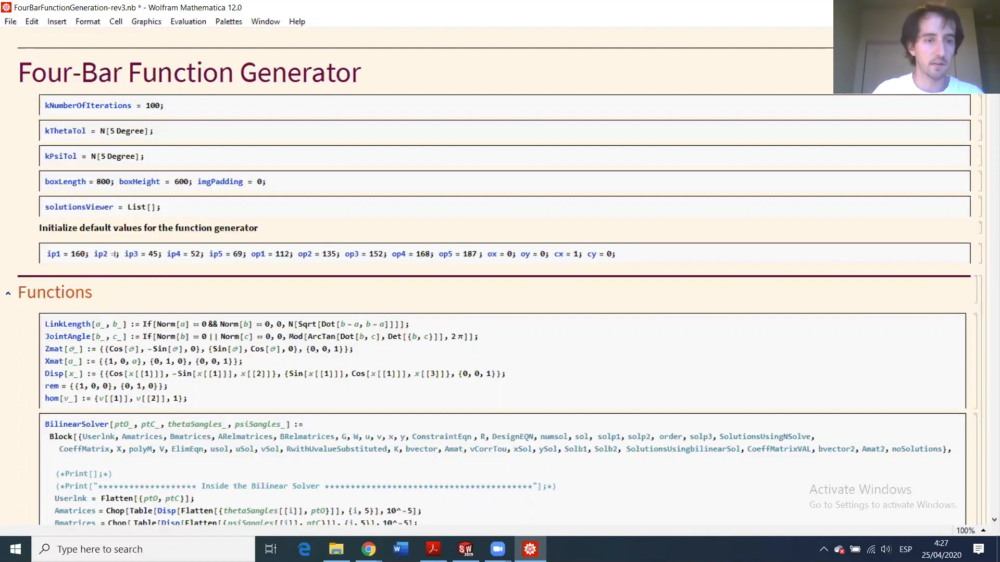
type("165")
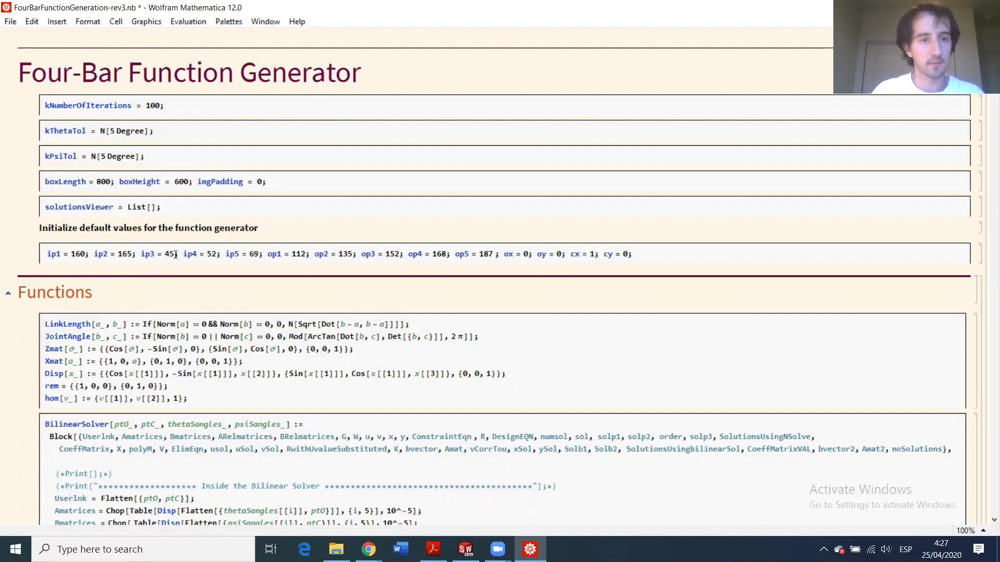
key("BackSpace")
key("BackSpace")
type("170")
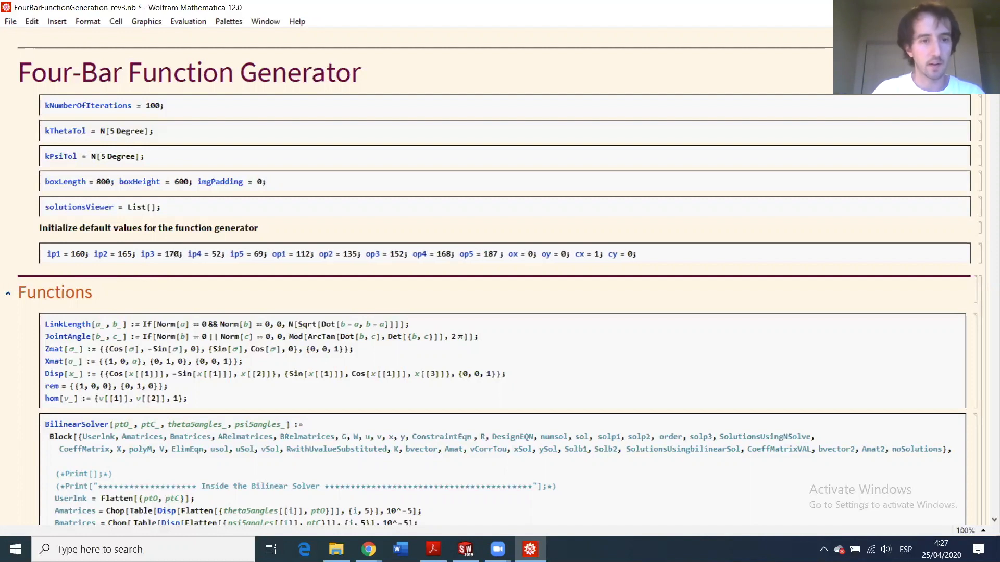
left_click(221, 254)
key("BackSpace")
key("BackSpace")
type("179")
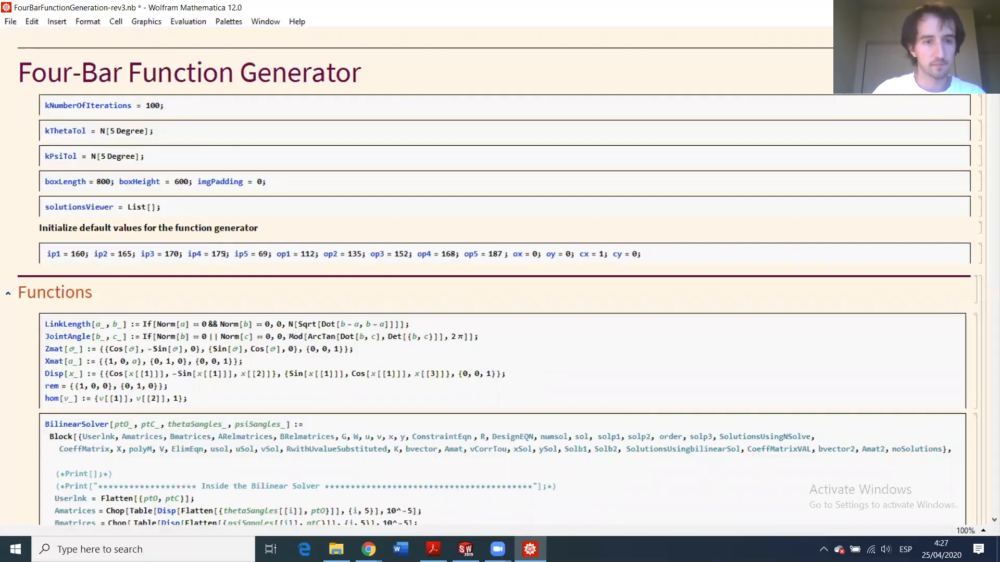
left_click(269, 254)
key("BackSpace")
key("BackSpace")
type("180")
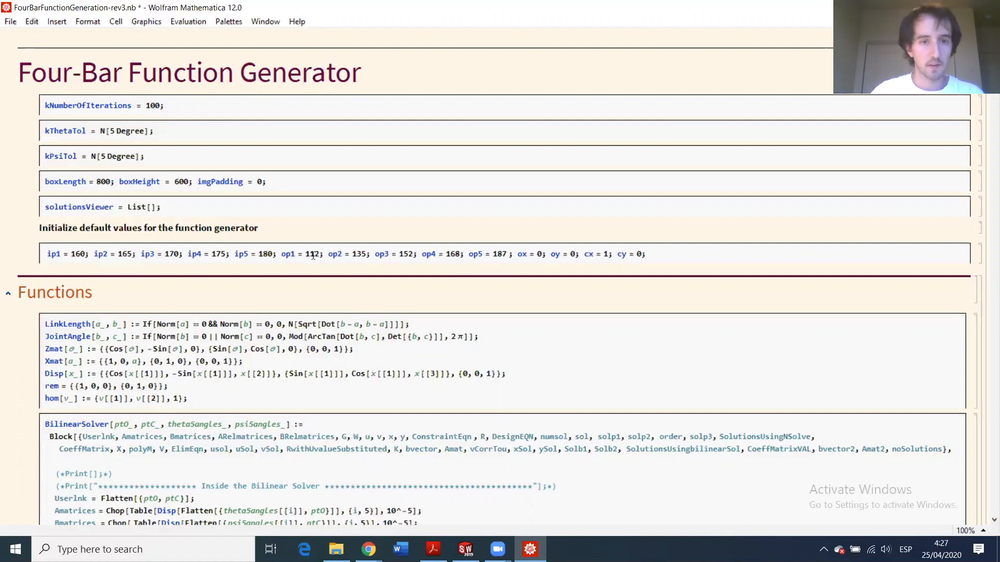
- Change the output angles op1–op5 to 180, 155, 130, 105 and 80
left_click(319, 254)
key("BackSpace")
key("BackSpace")
key("BackSpace")
type("180")
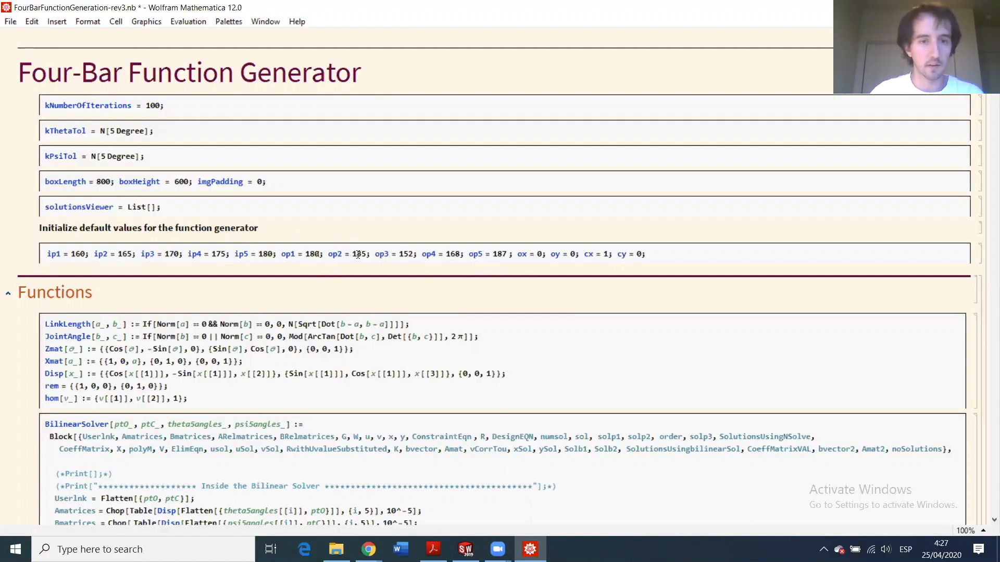
key("BackSpace")
type("5")
left_click(412, 254)
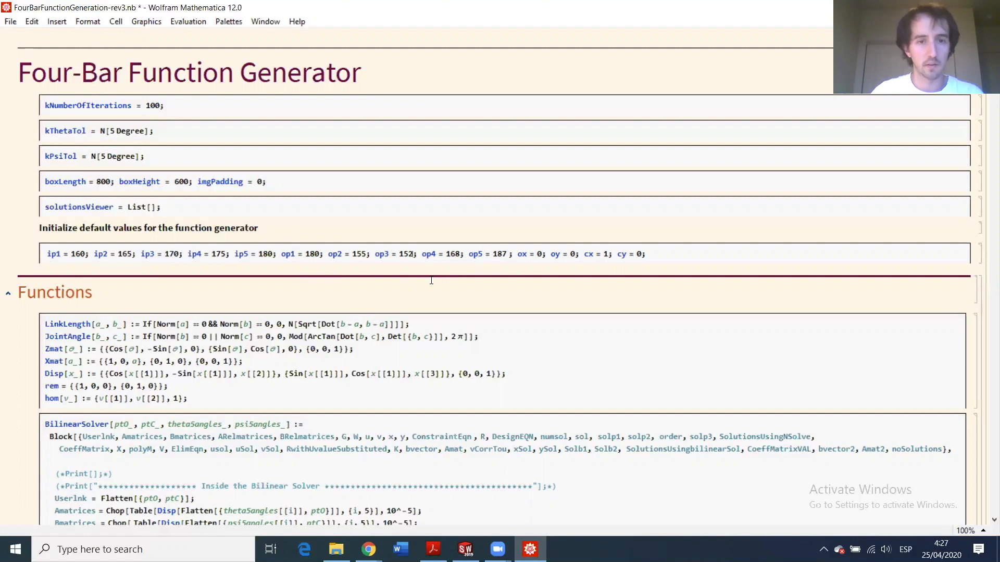
key("BackSpace")
key("BackSpace")
type("30")
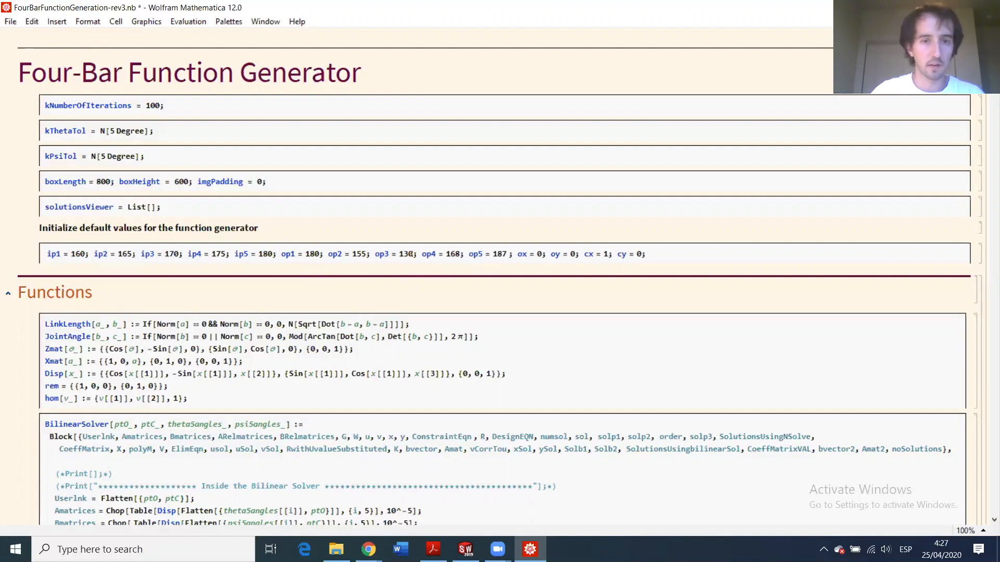
key("BackSpace")
key("BackSpace")
type("05")
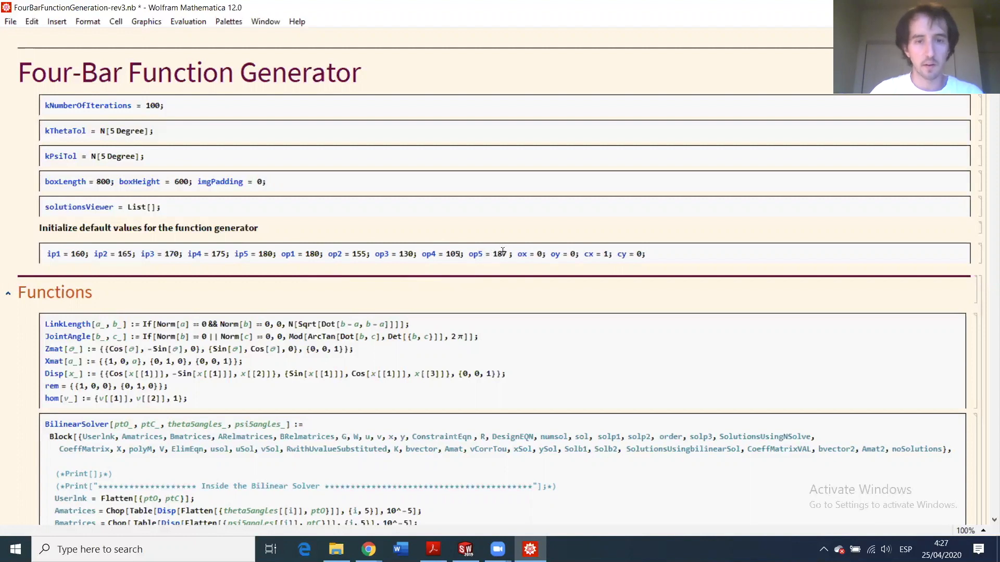
key("BackSpace")
key("BackSpace")
type("80")
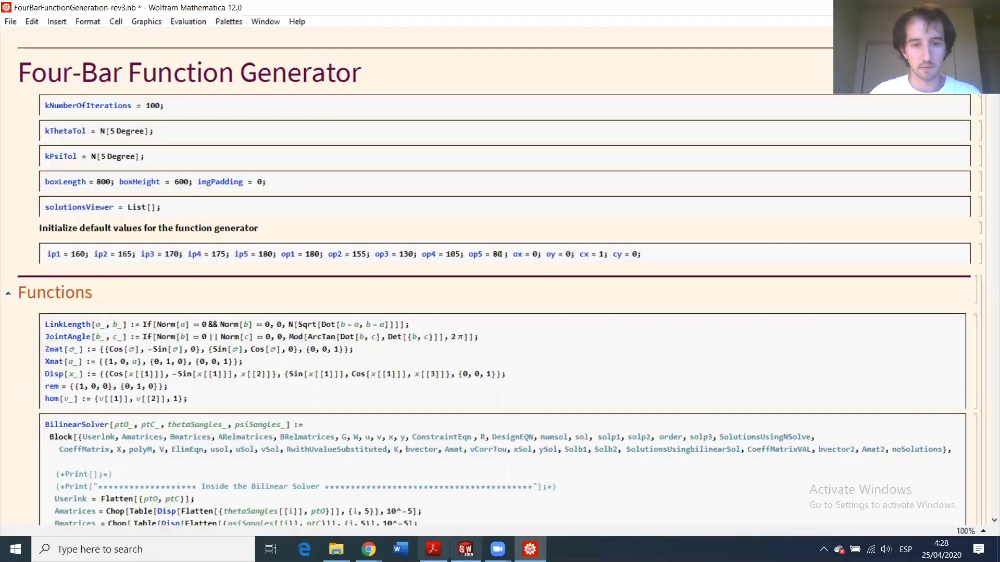
- Check the reference drawing and set point C to cx = 21, cy = 37
left_click(432, 549)
key("alt+Tab")
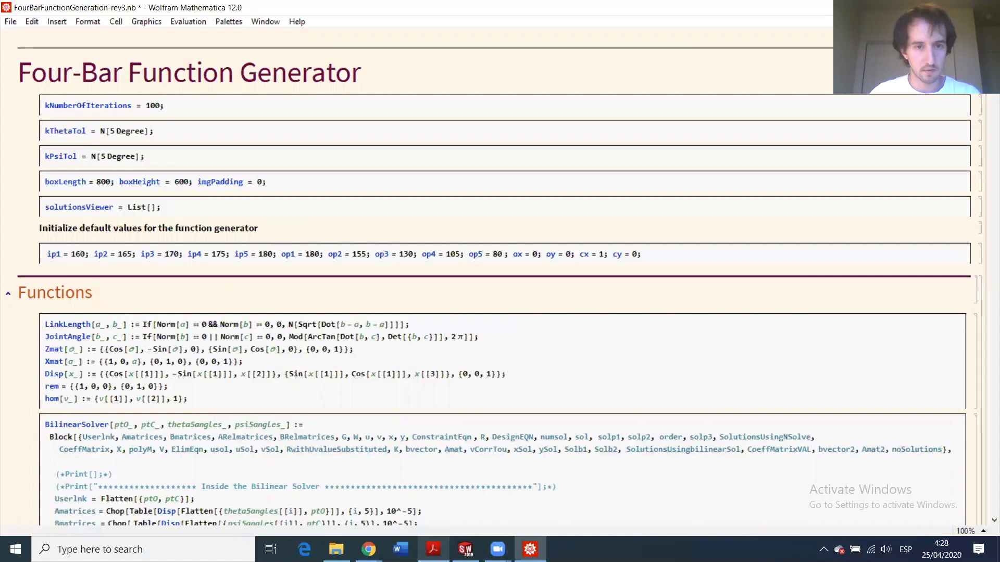
key("alt+Tab")
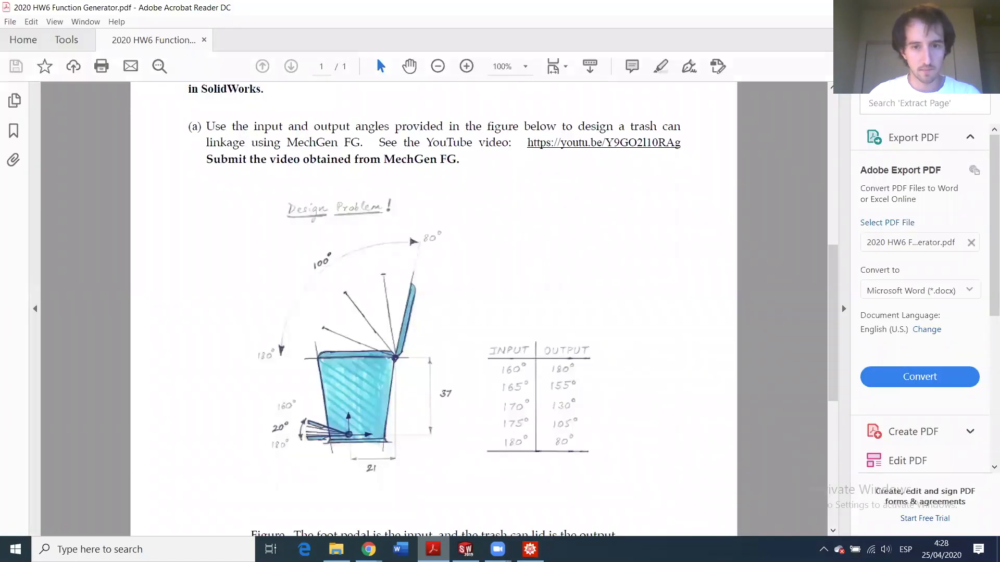
key("alt+Tab")
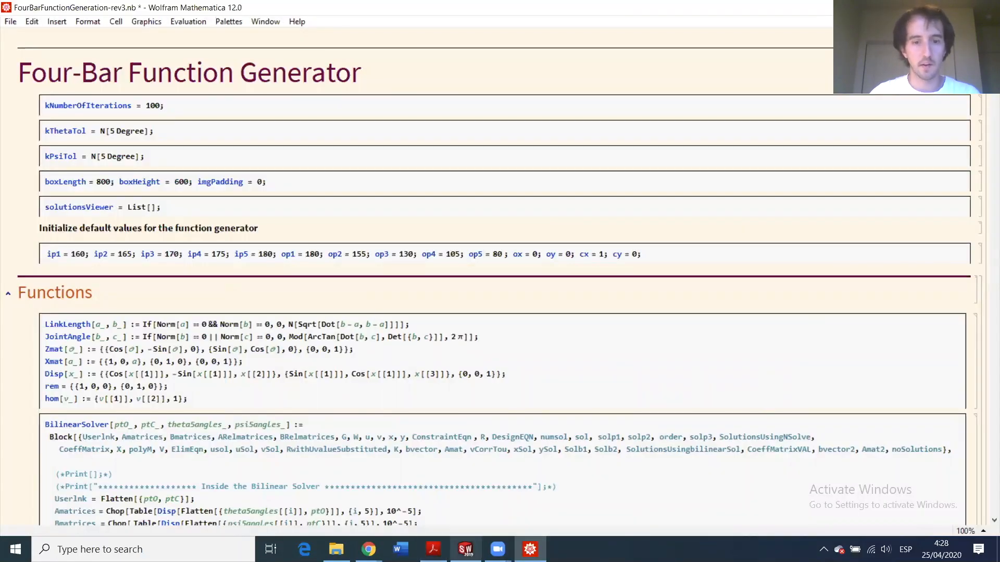
left_click_drag(512, 254, 572, 251)
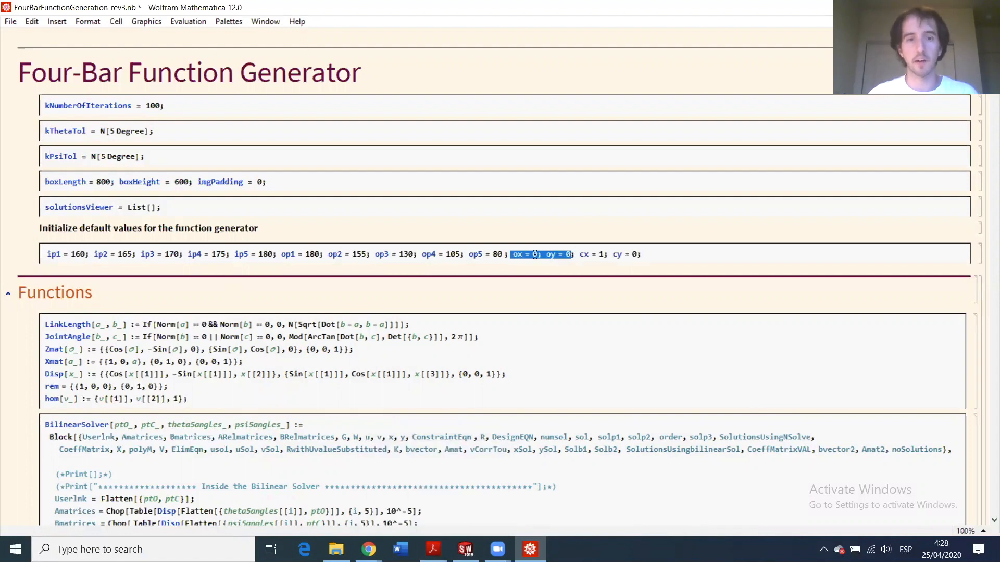
left_click(595, 257)
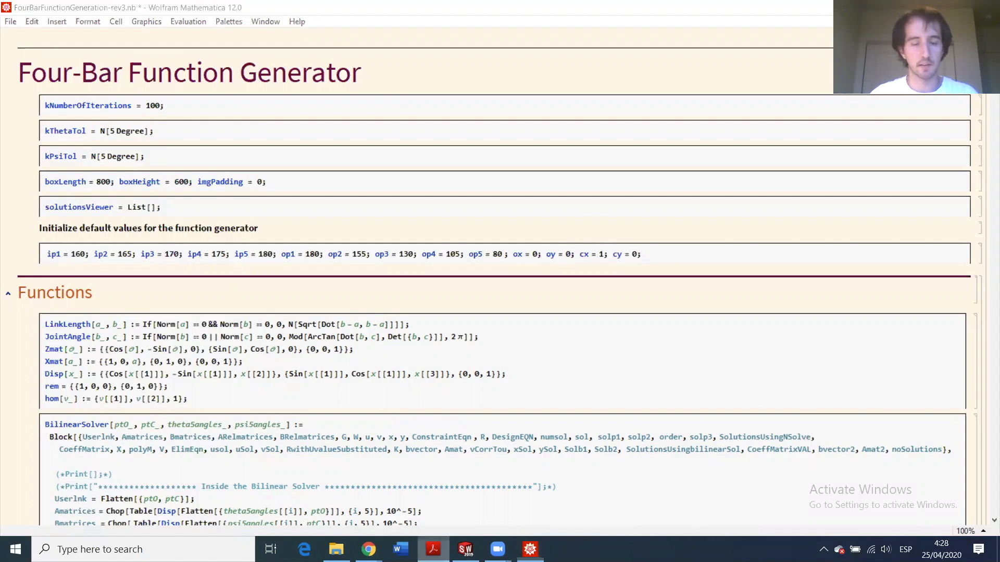
left_click(434, 549)
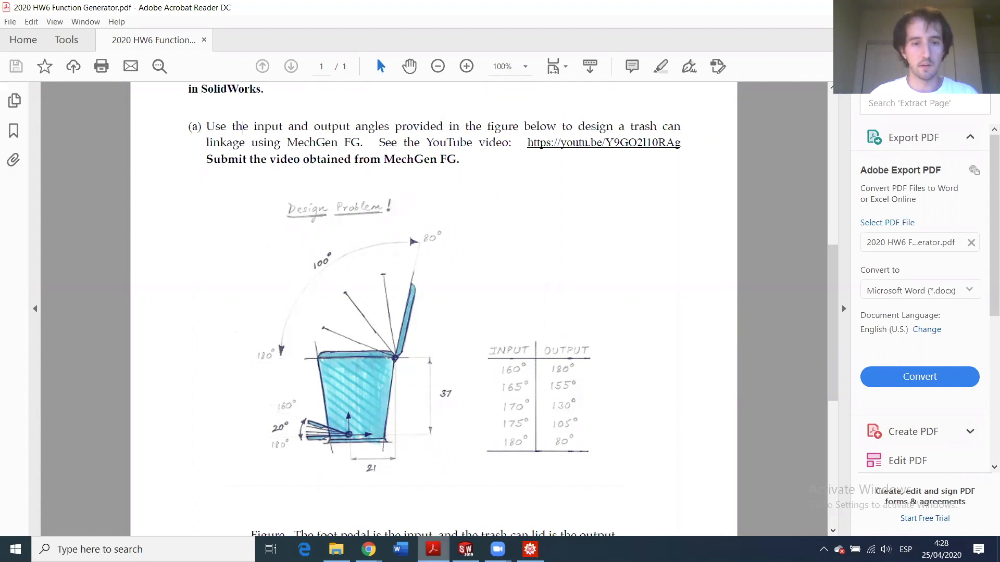
key("alt+Tab")
left_click(589, 254)
type("2")
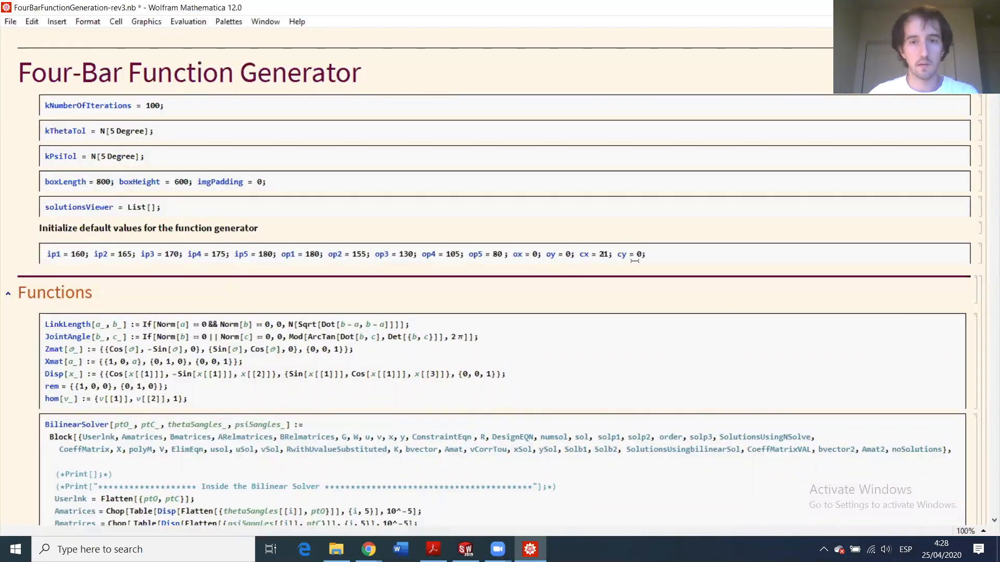
type("7")
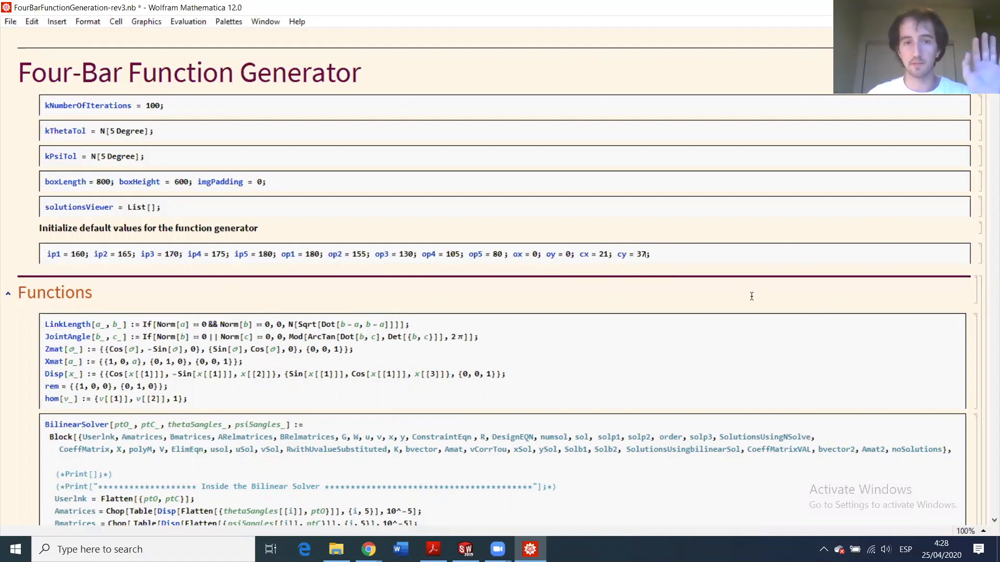
- Select the whole notebook cell group and evaluate it with Shift+Enter
scroll(554, 363, "down", 2)
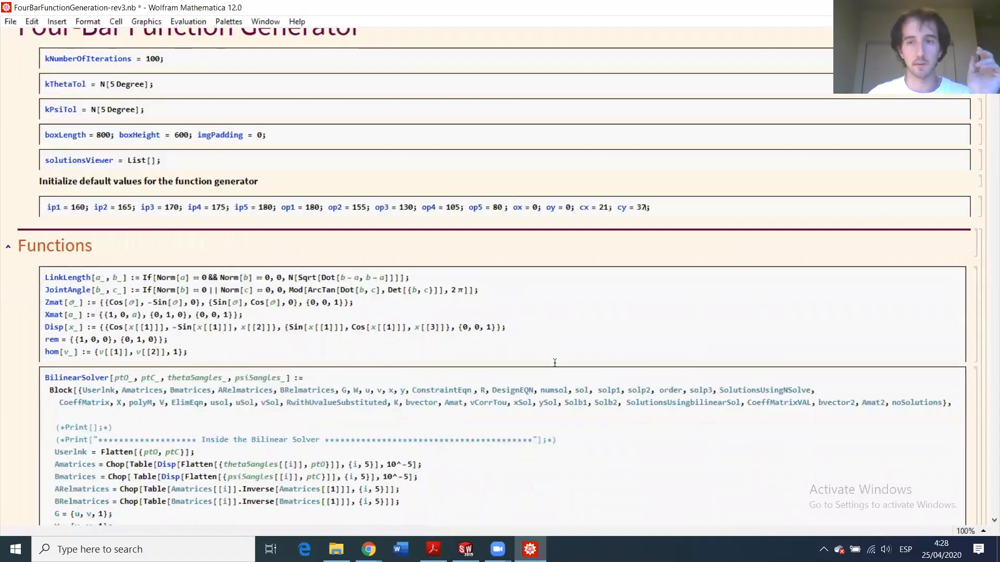
scroll(987, 255, "up", 2)
left_click(985, 245)
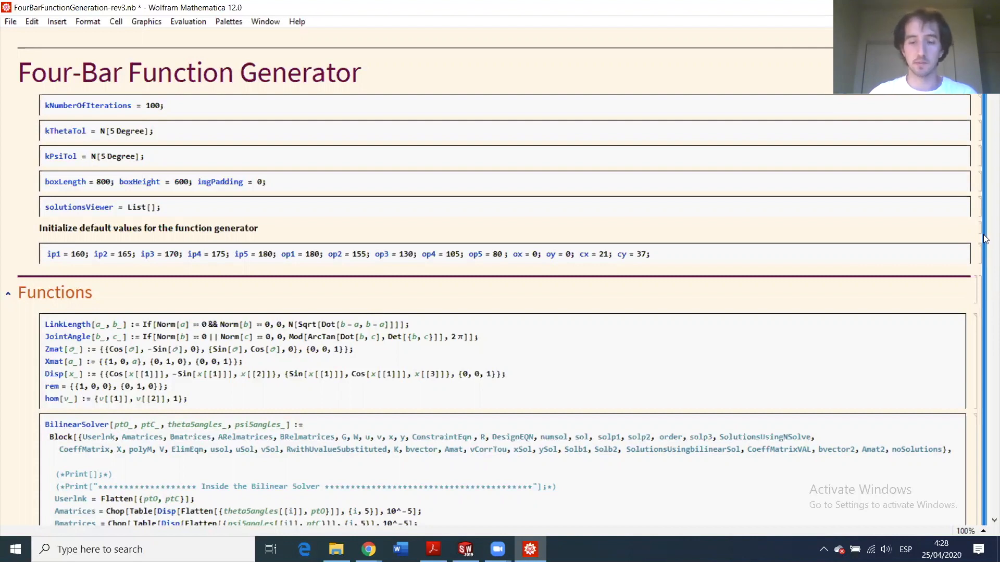
key("shift+Return")
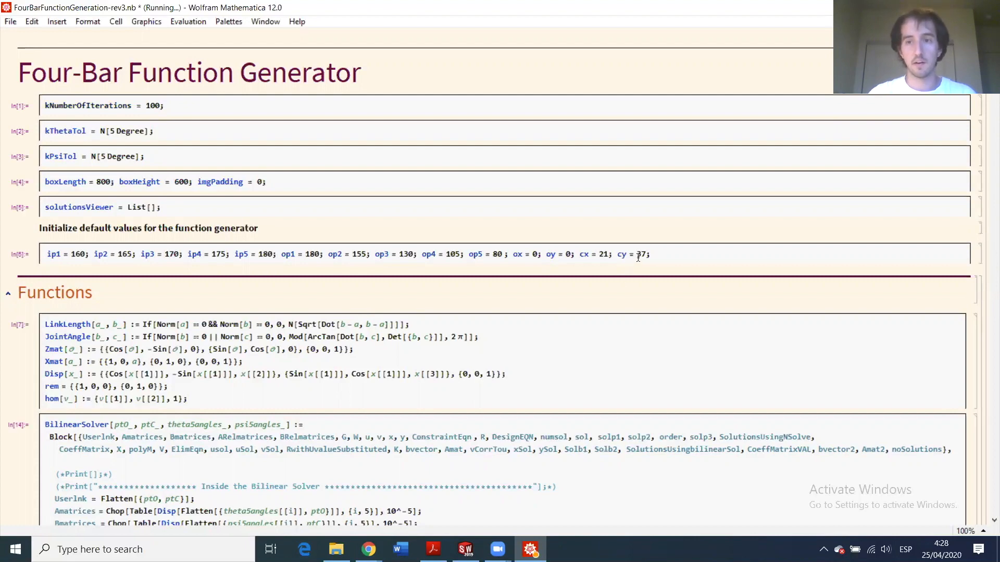
- Run Compute Linkages in the Manipulate output to get 16 candidate four-bar solutions
scroll(616, 253, "down", 15)
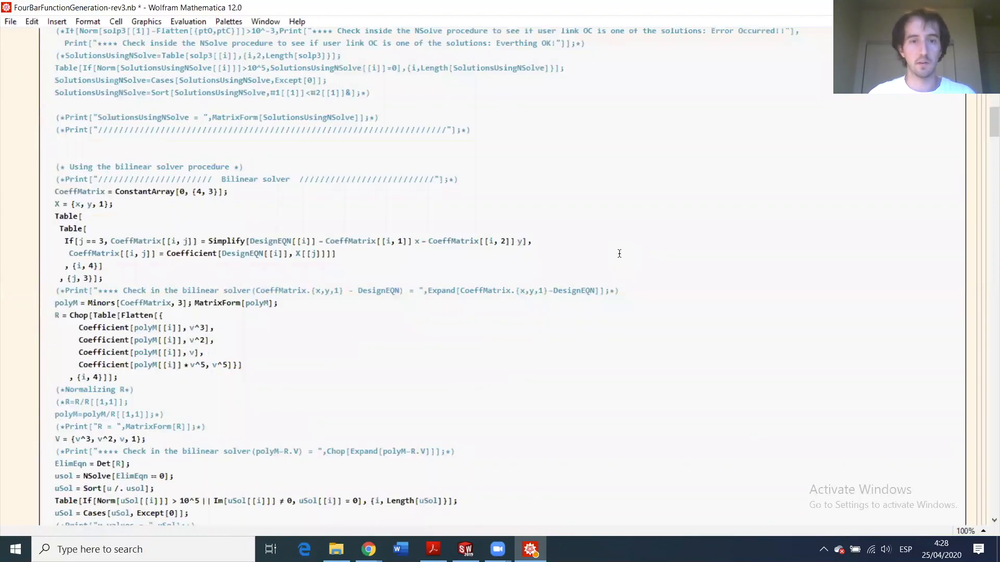
scroll(627, 244, "down", 15)
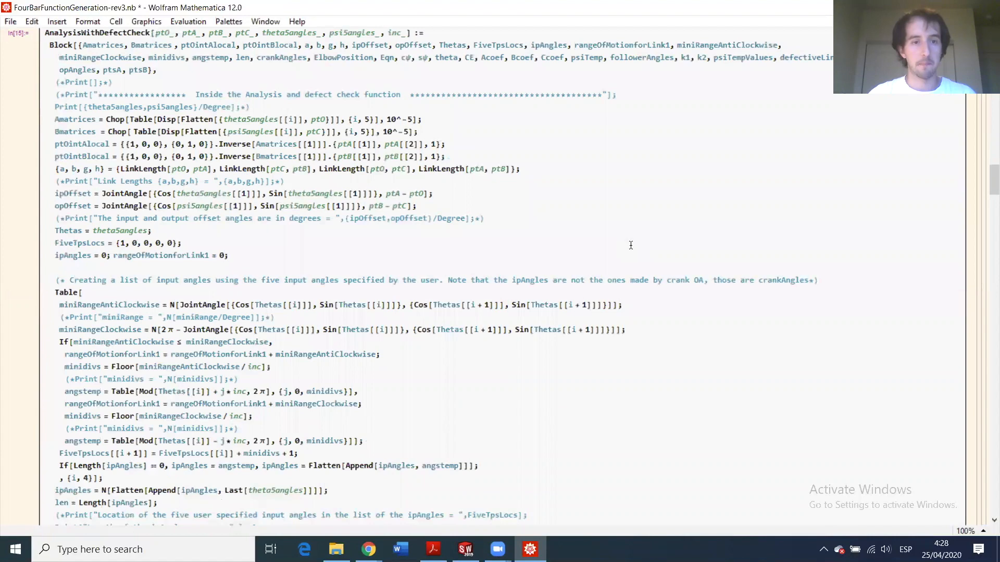
scroll(634, 243, "down", 20)
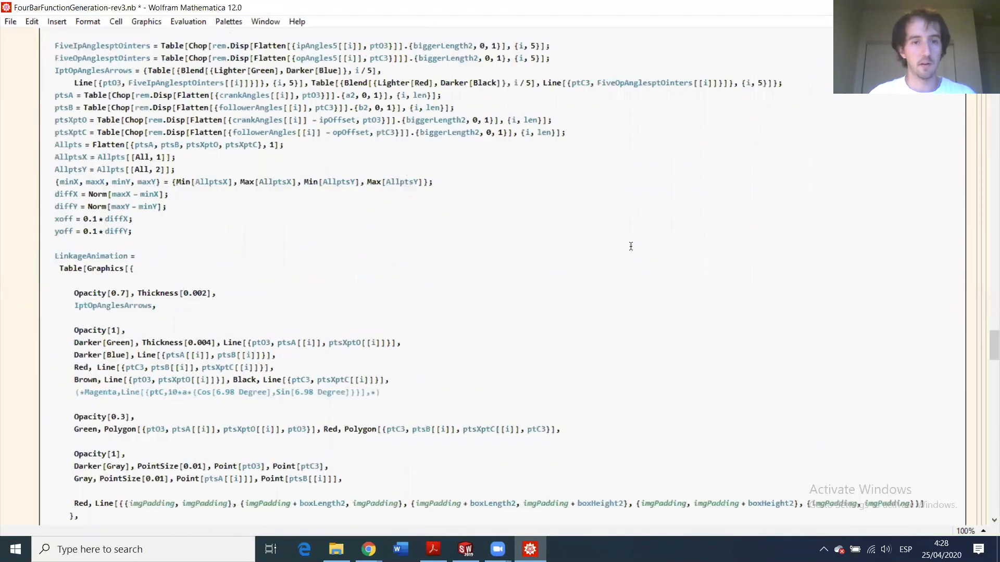
scroll(624, 245, "down", 10)
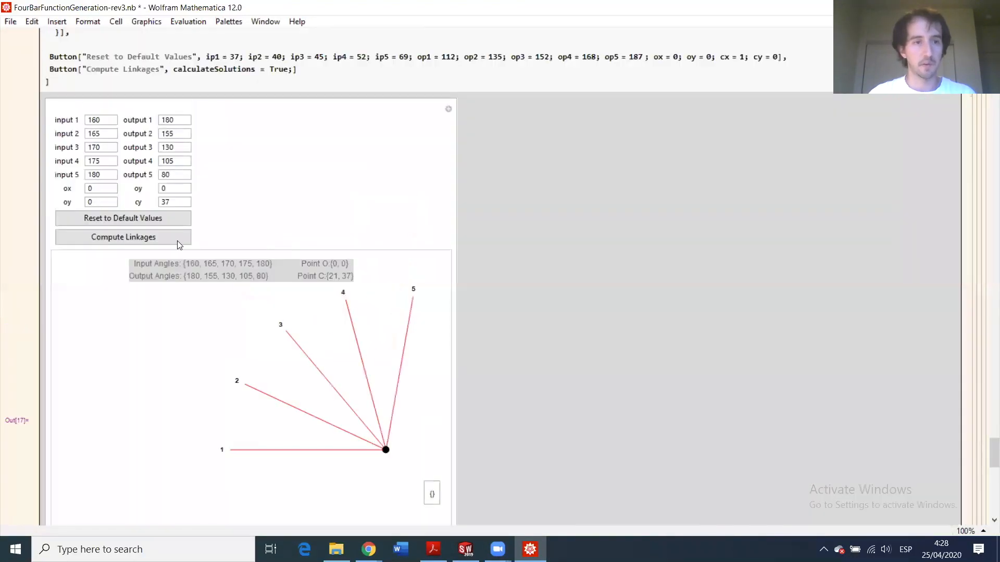
left_click(119, 238)
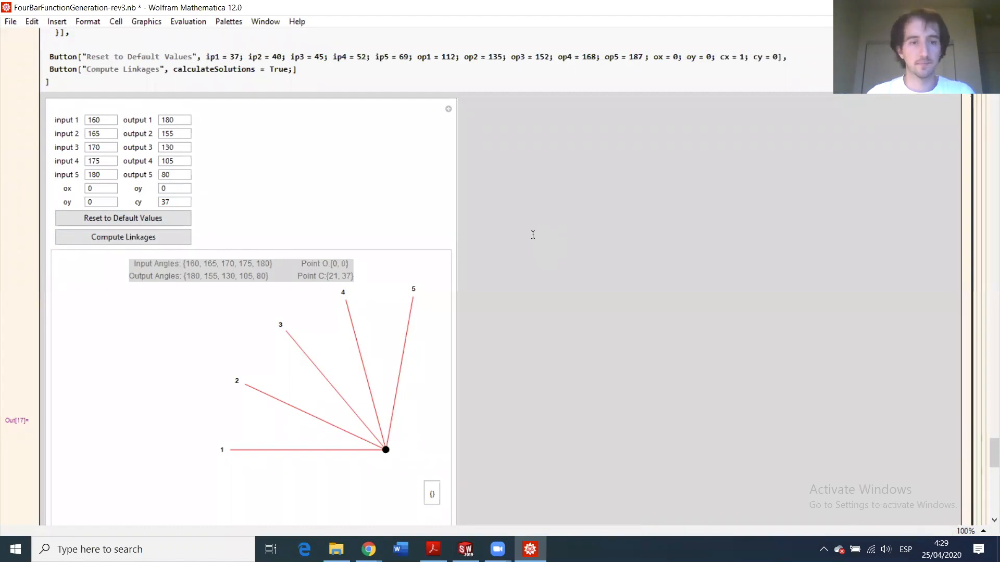
scroll(540, 249, "up", 1)
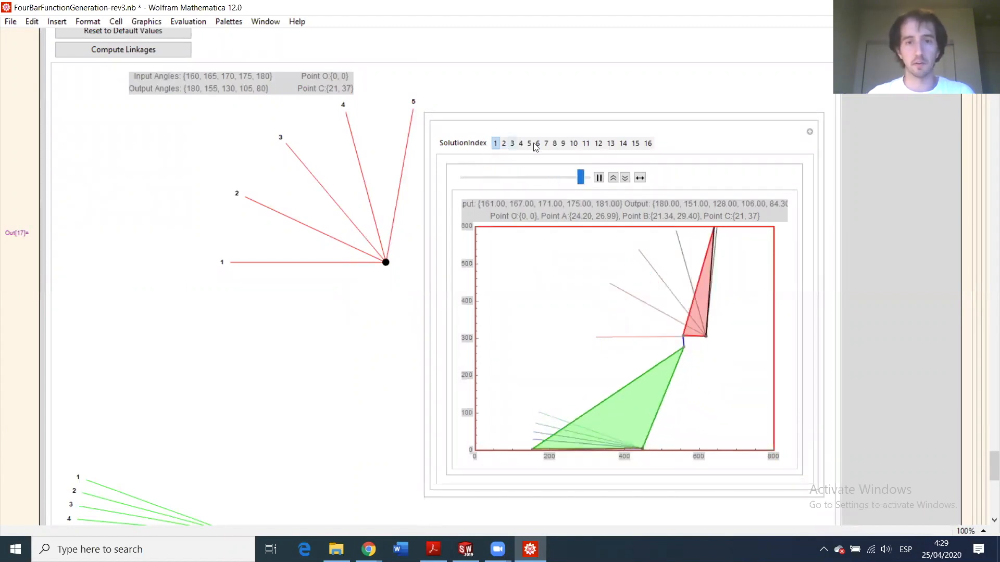
- Compare linkage solutions 9 and 11, then return to solution 1 and pause its animation
left_click(563, 143)
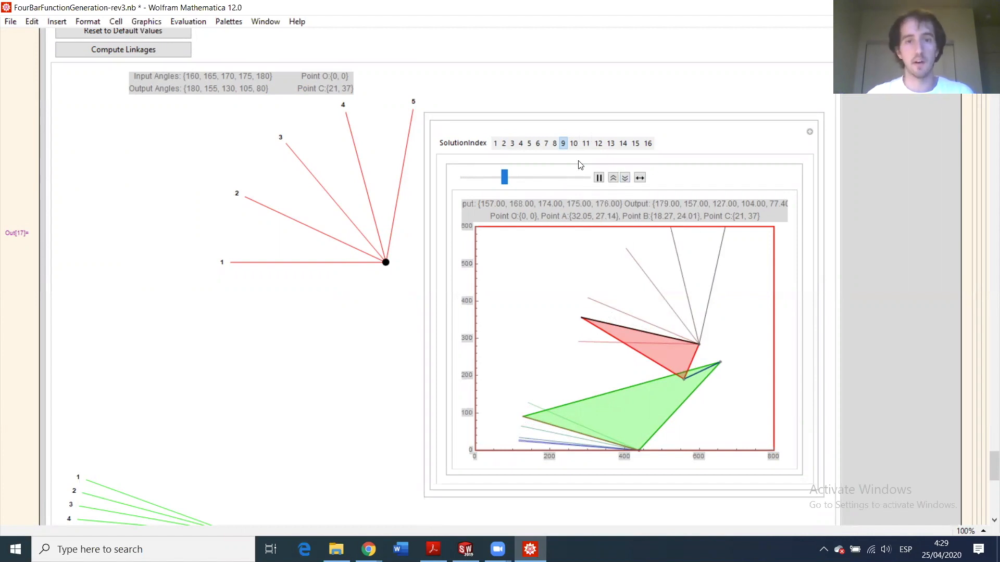
left_click(586, 143)
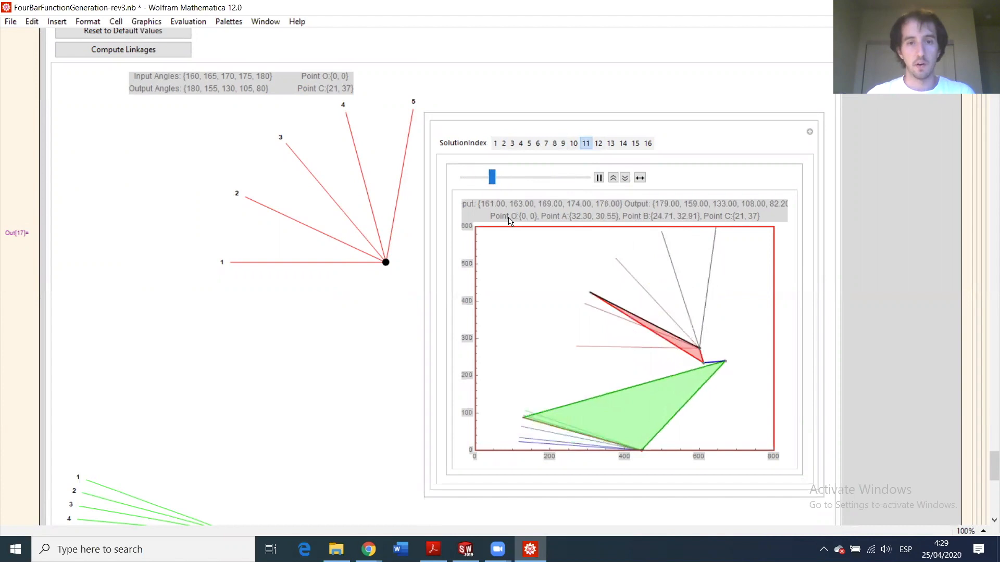
left_click(496, 144)
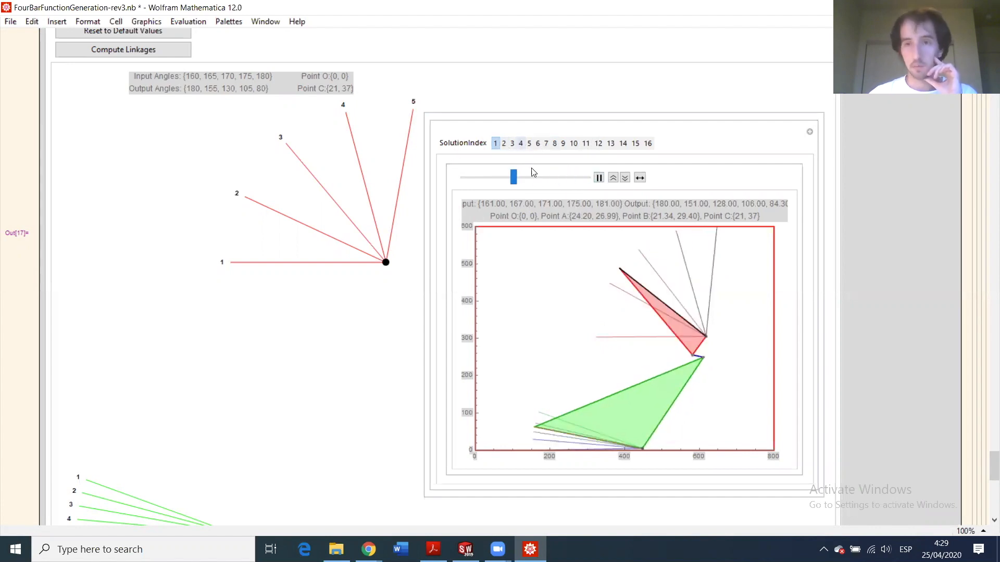
left_click(599, 177)
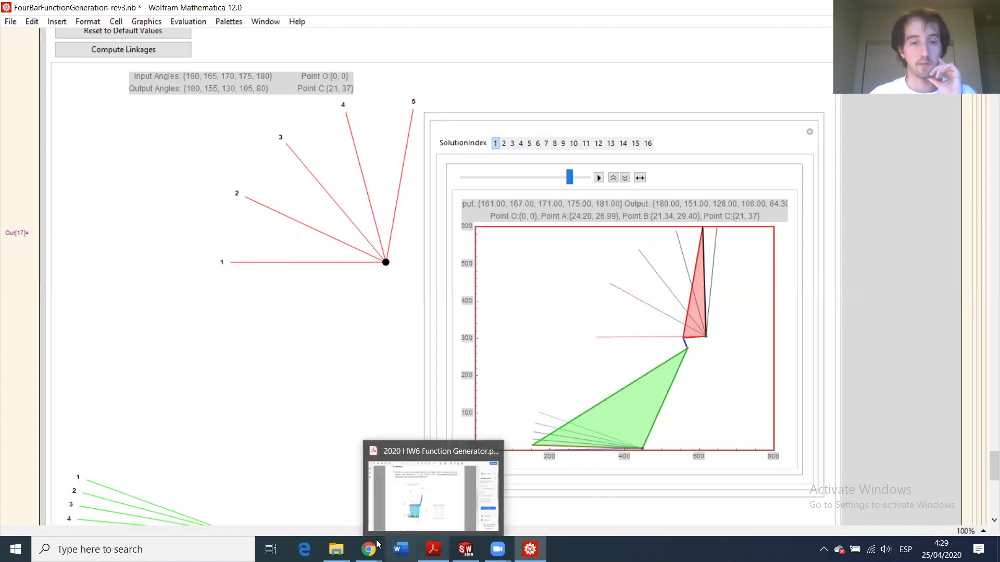
mouse_move(368, 550)
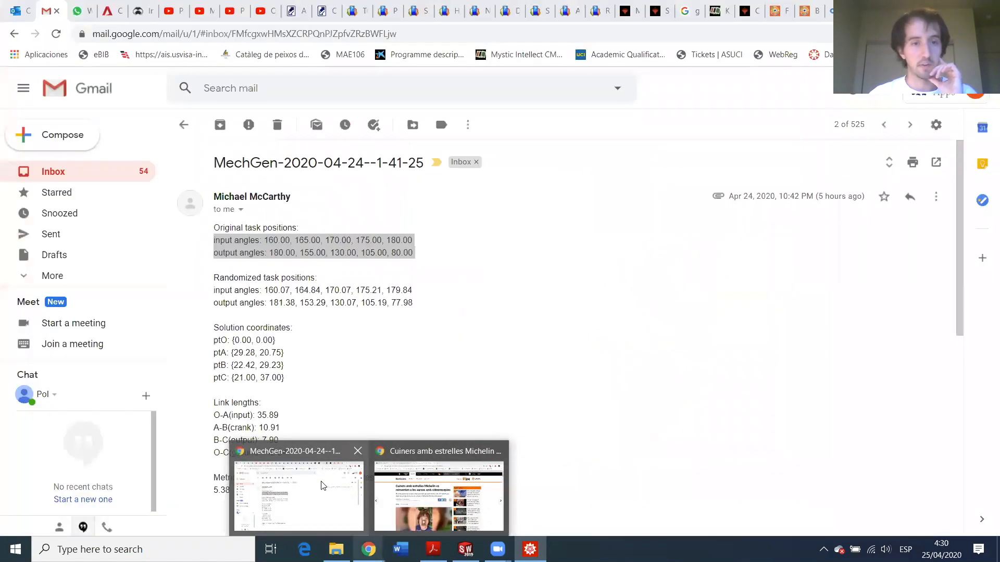
- Reopen the MechGen email and highlight its randomized task-position input and output angles
left_click(323, 484)
left_click(284, 250)
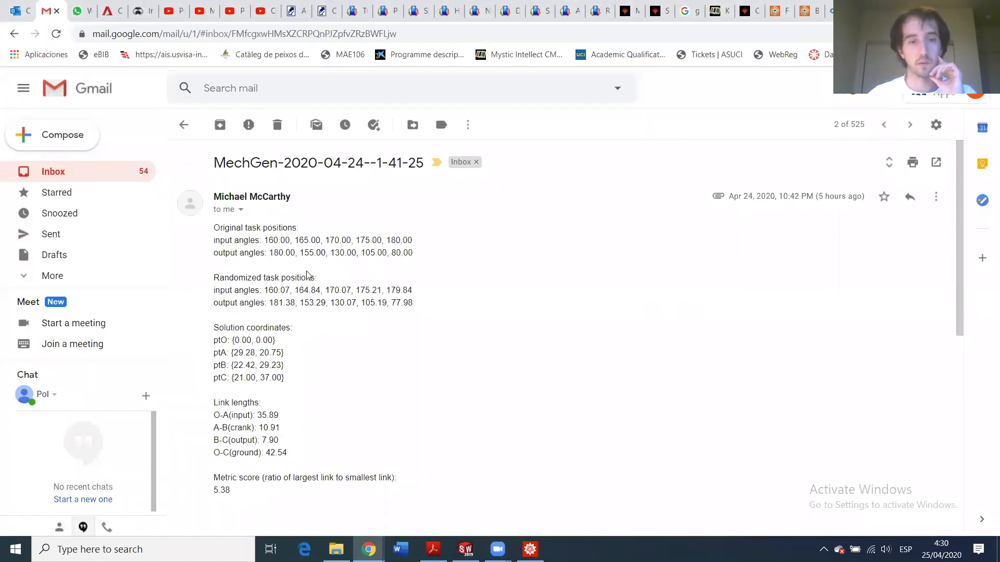
left_click_drag(256, 276, 305, 301)
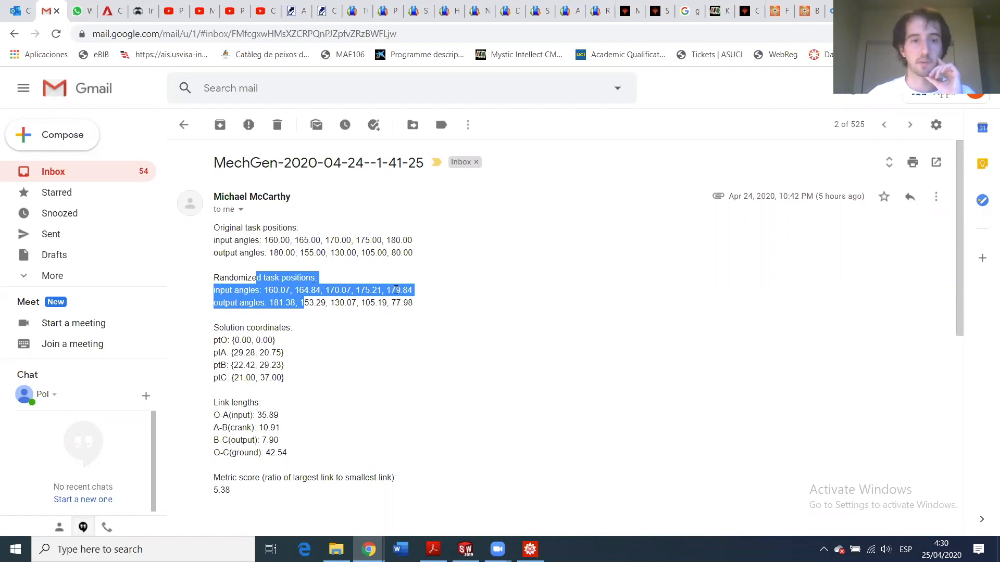
left_click(277, 293)
left_click_drag(266, 290, 415, 303)
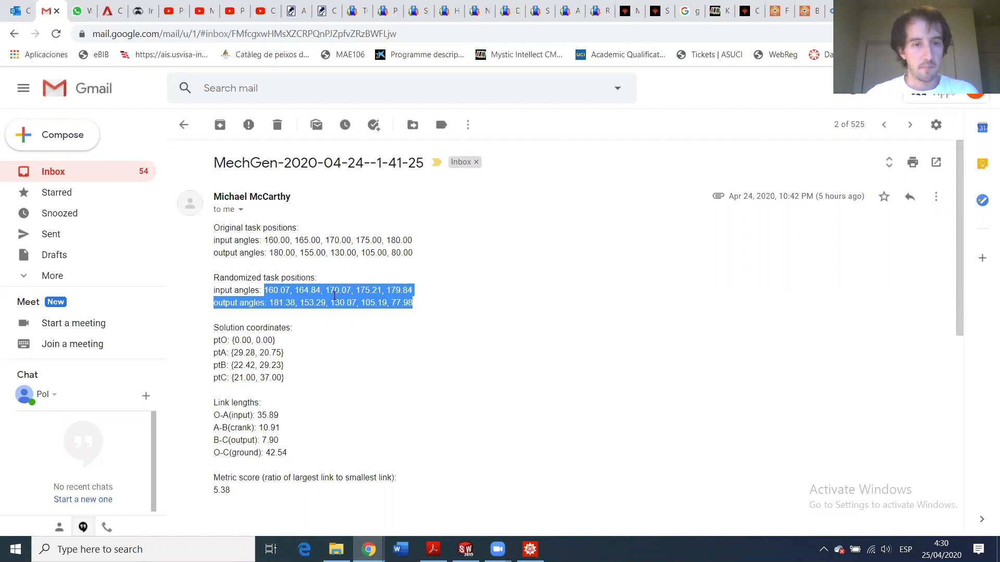
left_click(329, 302)
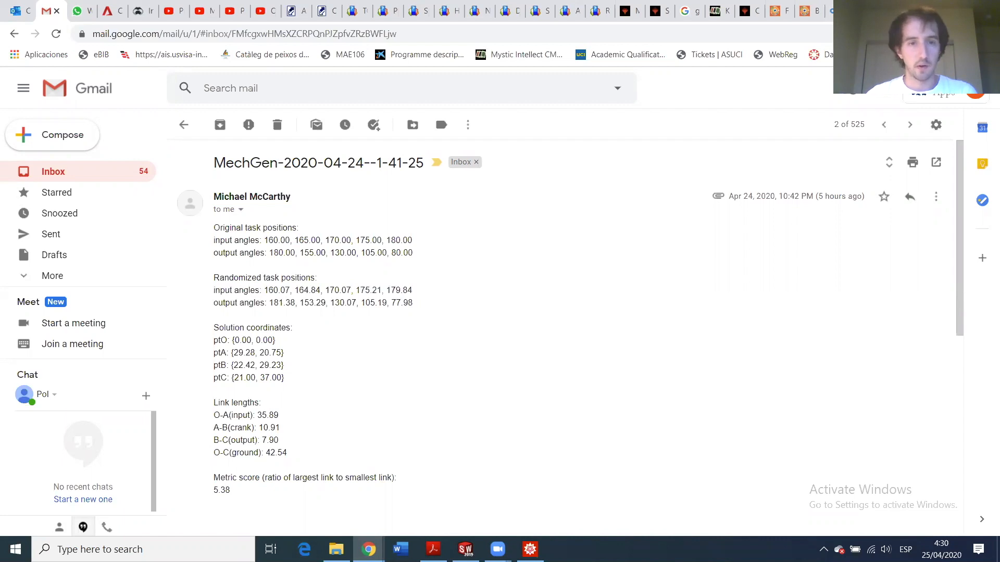
key("alt+Tab")
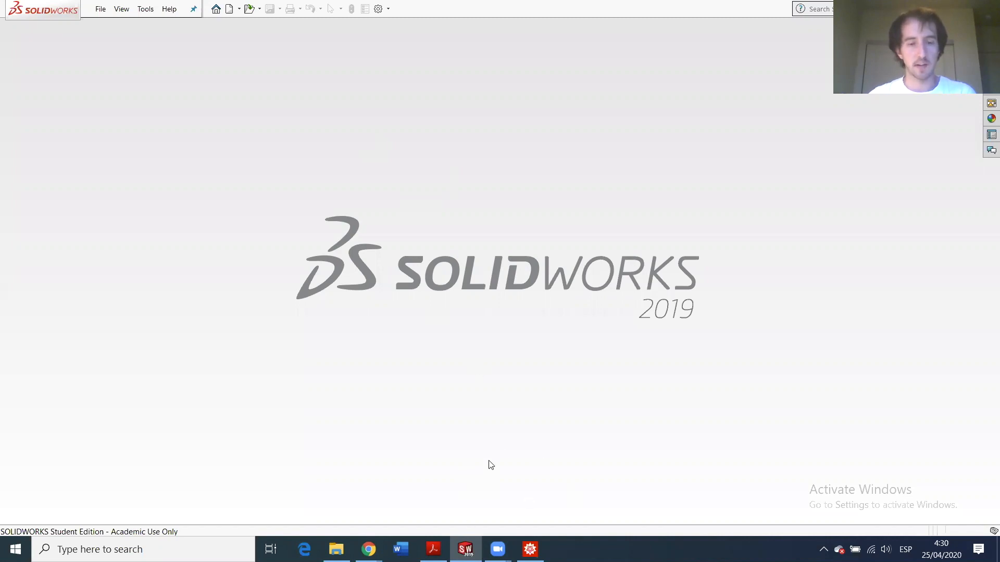
- Select the Axle Screw and Bushing parts in the HW6 folder, then return to SOLIDWORKS
left_click(337, 549)
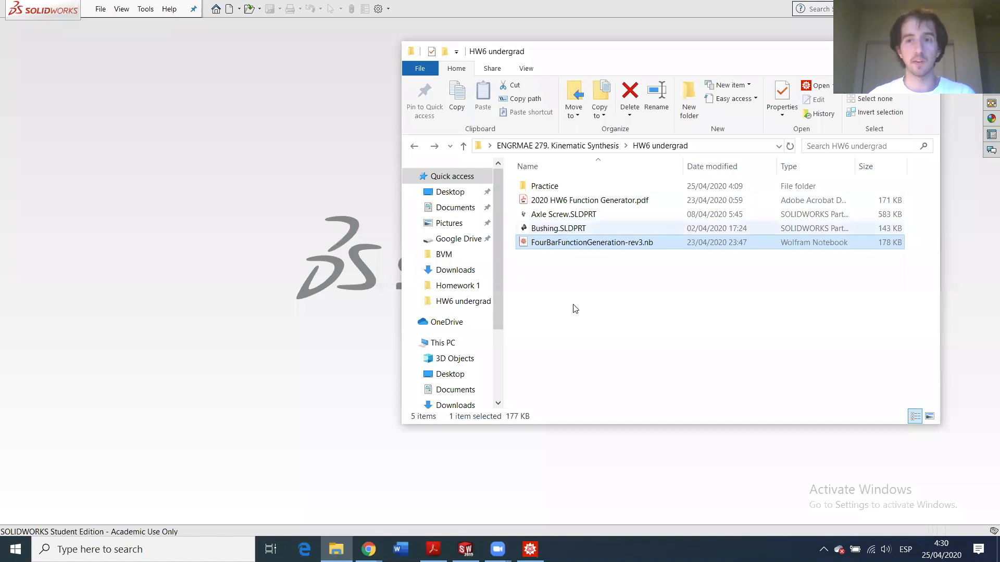
left_click(556, 216)
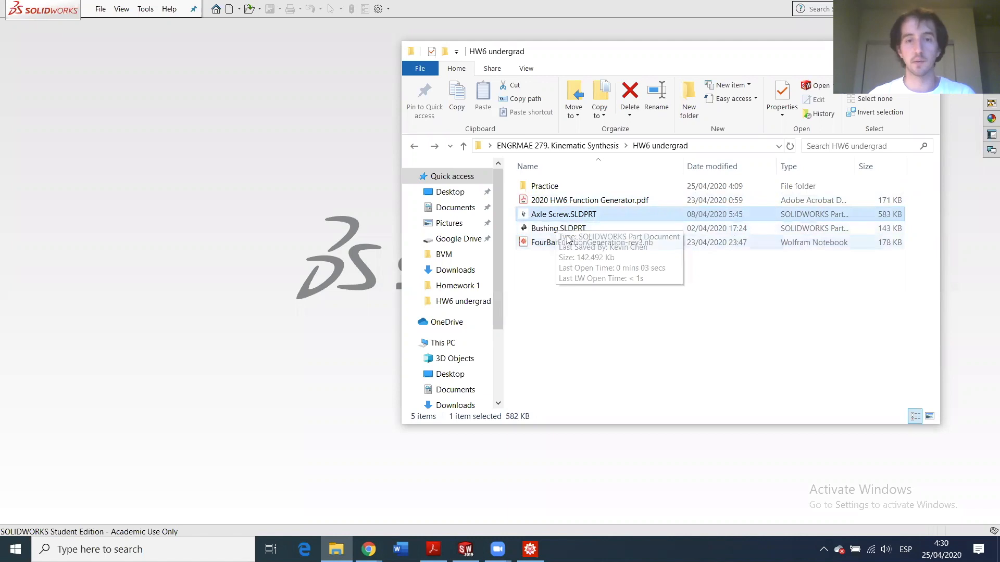
left_click(558, 229, "ctrl")
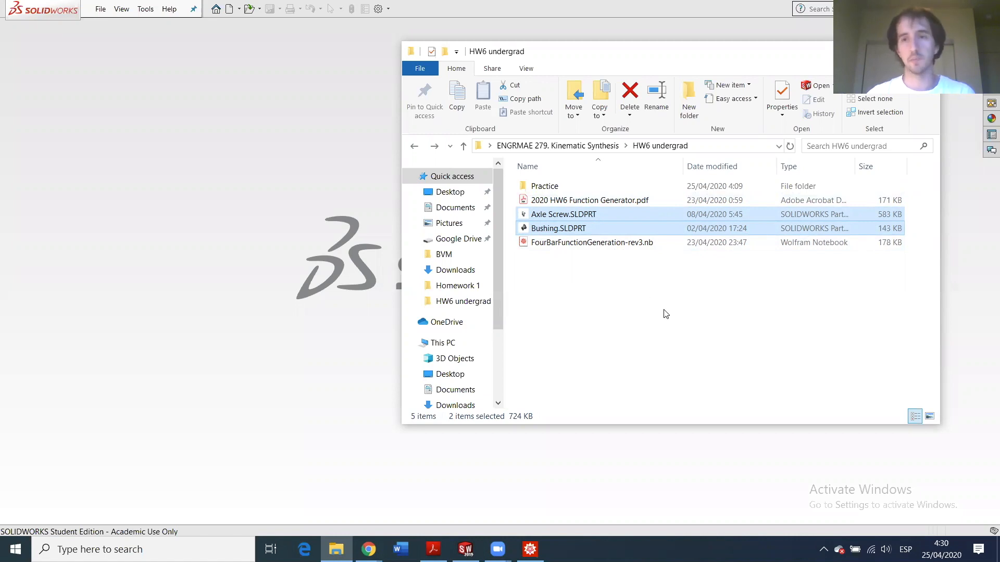
left_click(201, 146)
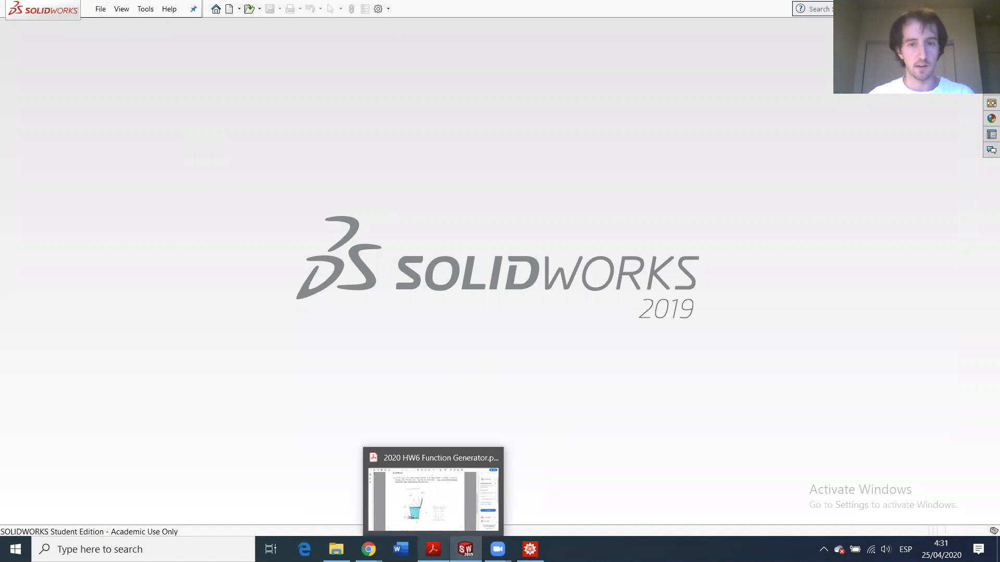
- Glance at the homework PDF, then create a new blank Part document in SOLIDWORKS
left_click(433, 549)
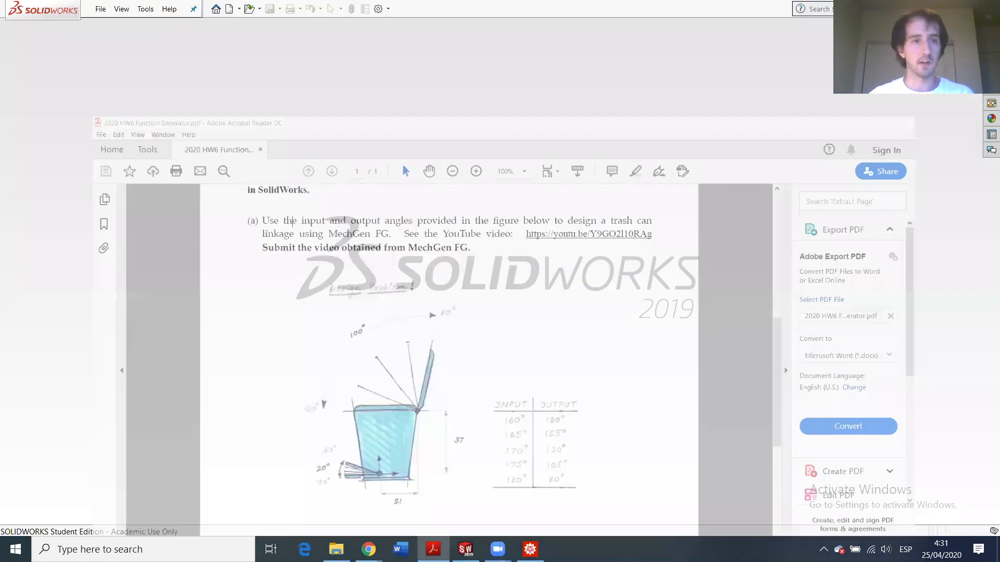
left_click(122, 10)
mouse_move(104, 11)
left_click(117, 27)
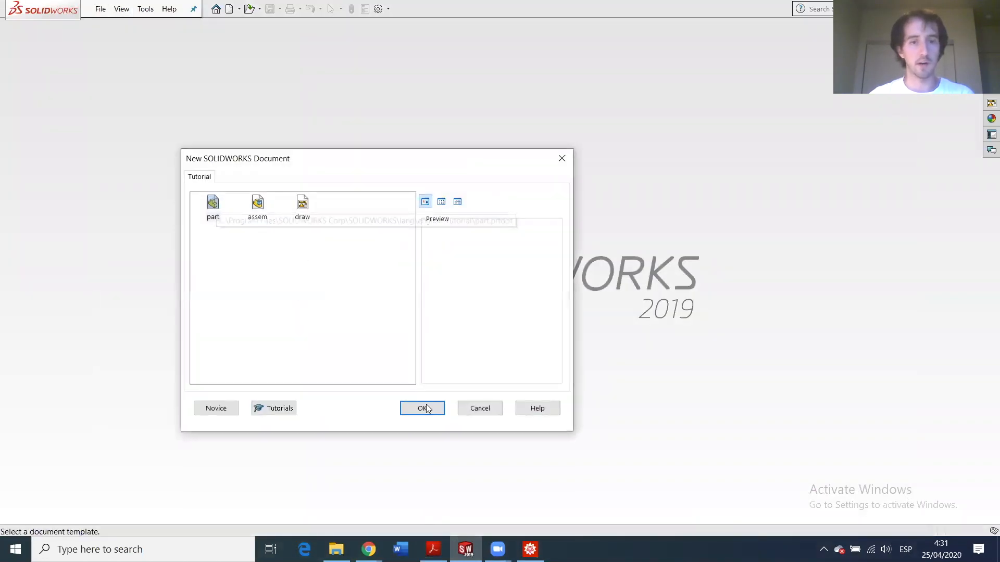
left_click(426, 408)
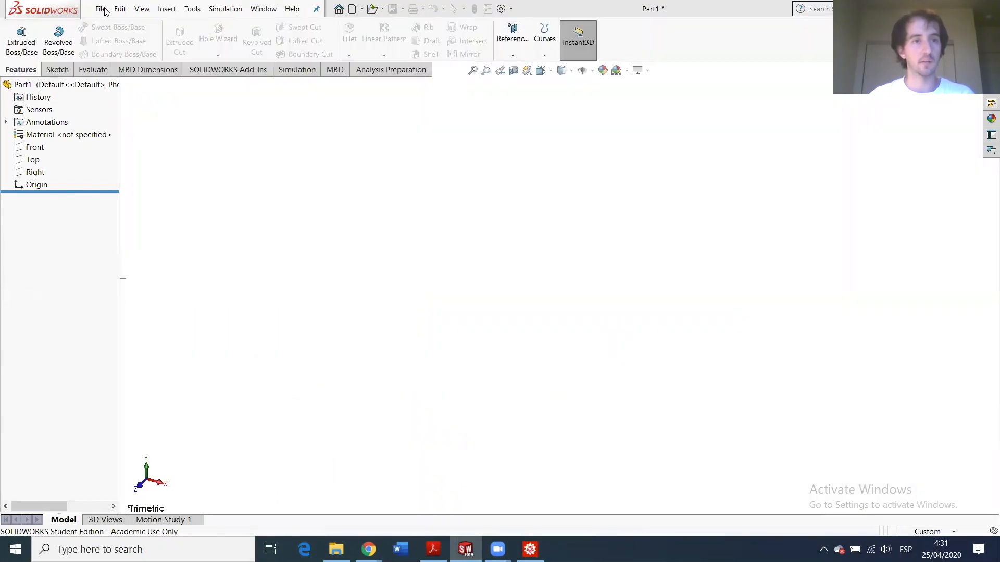
- Save the new part as Base.SLDPRT and set the unit system to IPS (inch, pound, second)
left_click(101, 10)
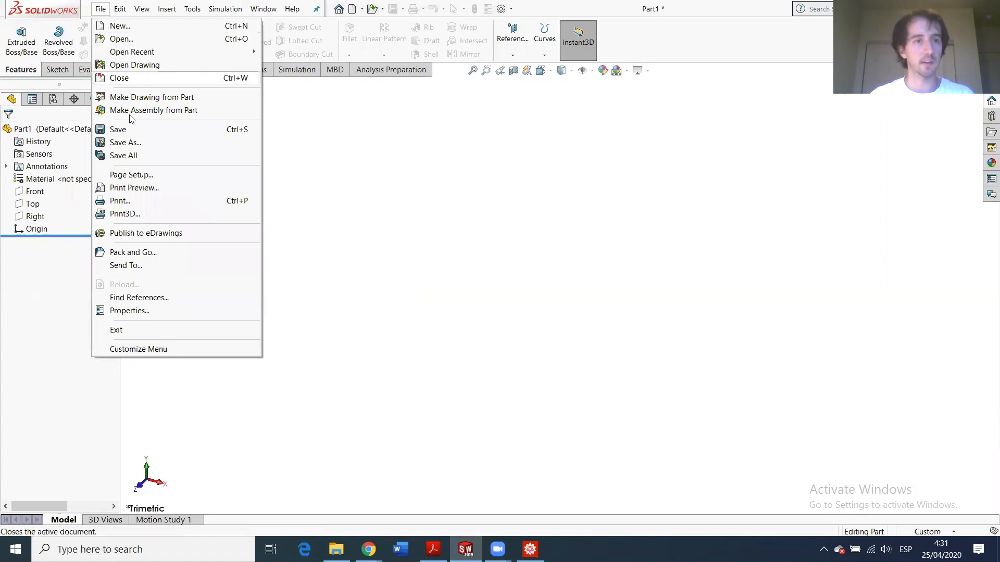
left_click(133, 142)
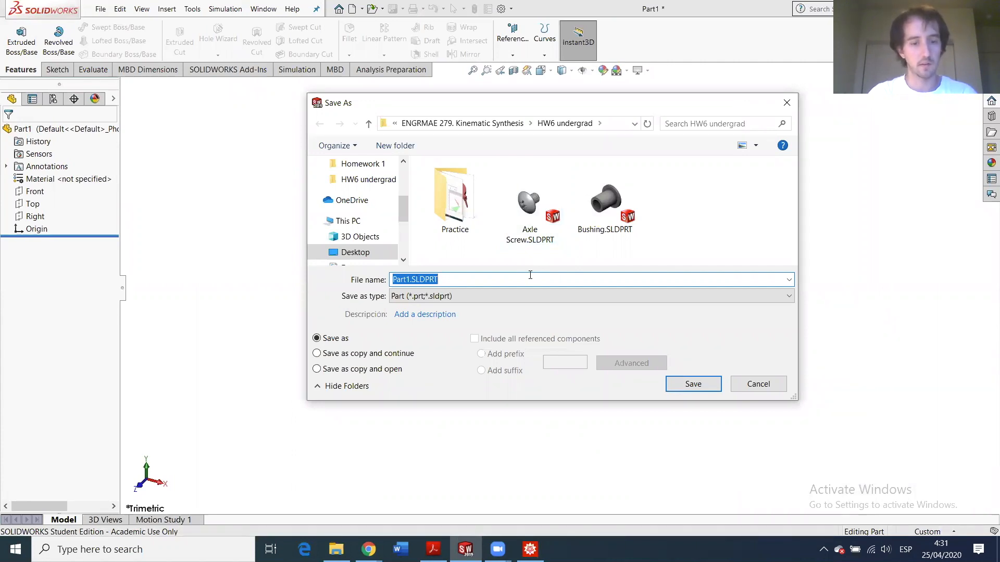
type("Base")
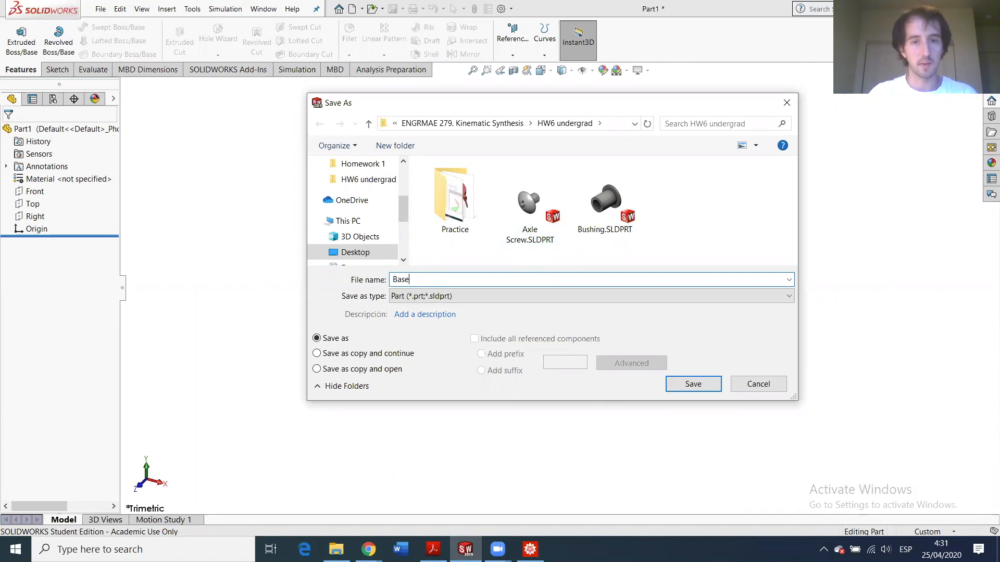
key("Return")
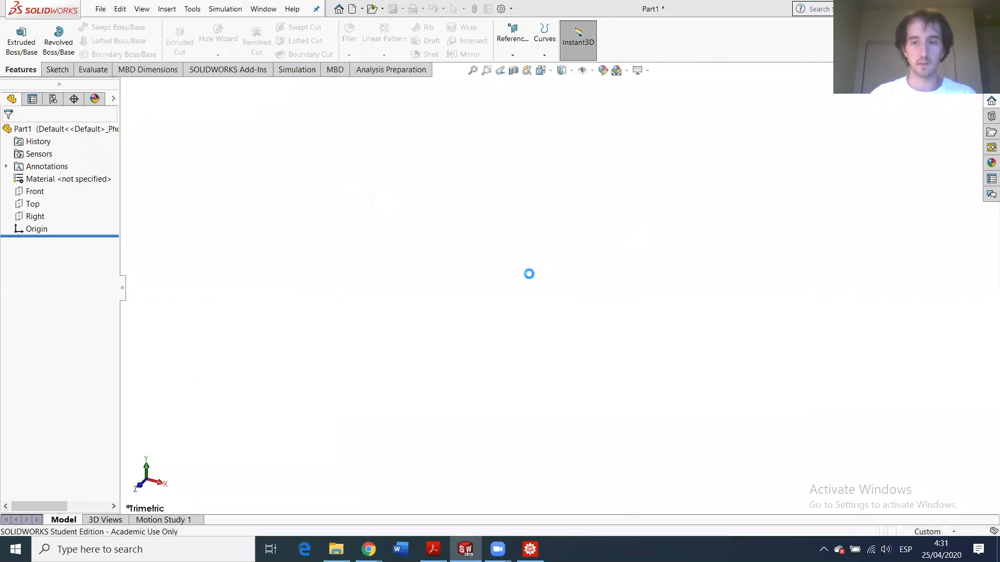
left_click(927, 531)
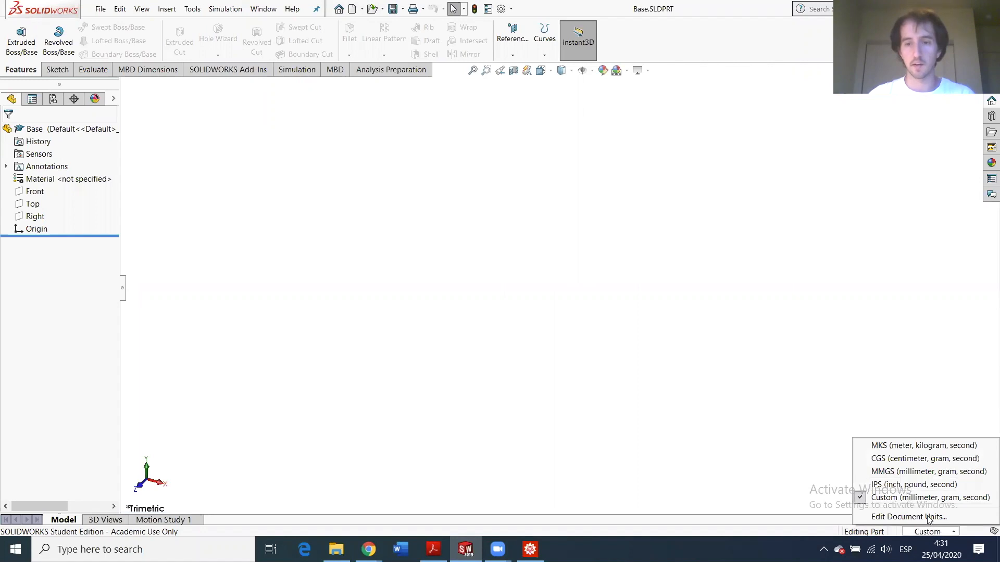
left_click(906, 486)
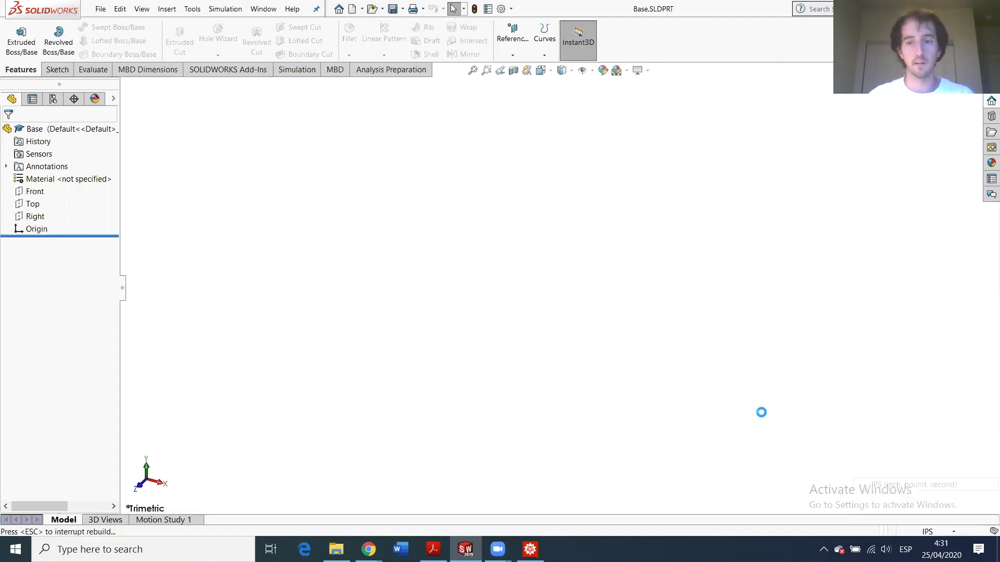
- Start a sketch on the Top plane and draw a circle centred at the origin
left_click(40, 205)
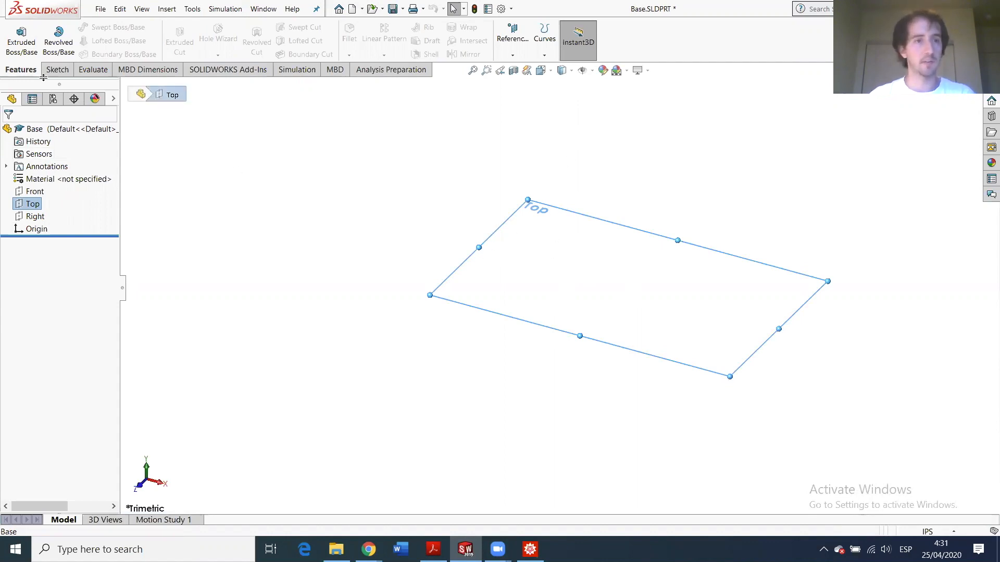
left_click(57, 69)
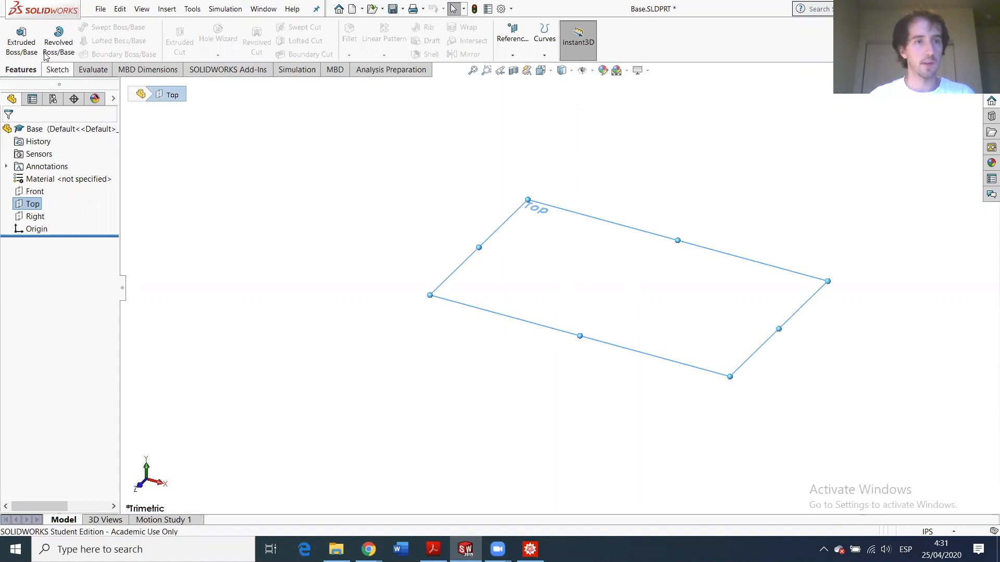
left_click(15, 33)
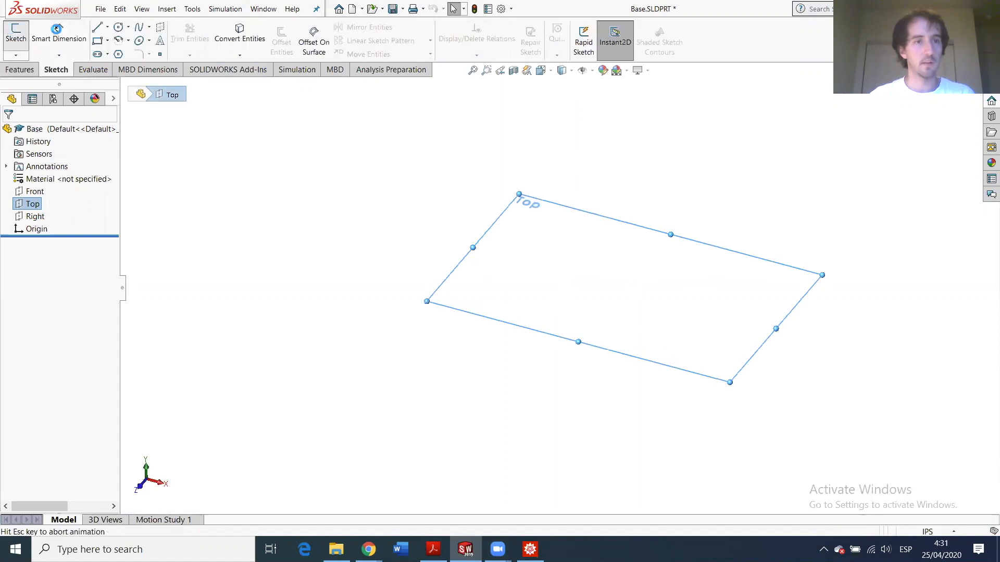
left_click(119, 27)
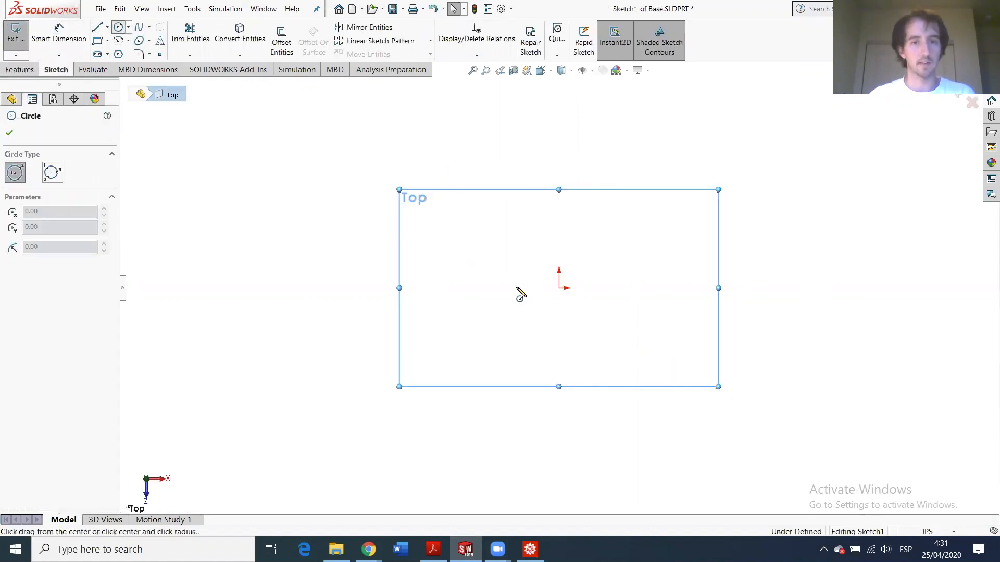
left_click(559, 287)
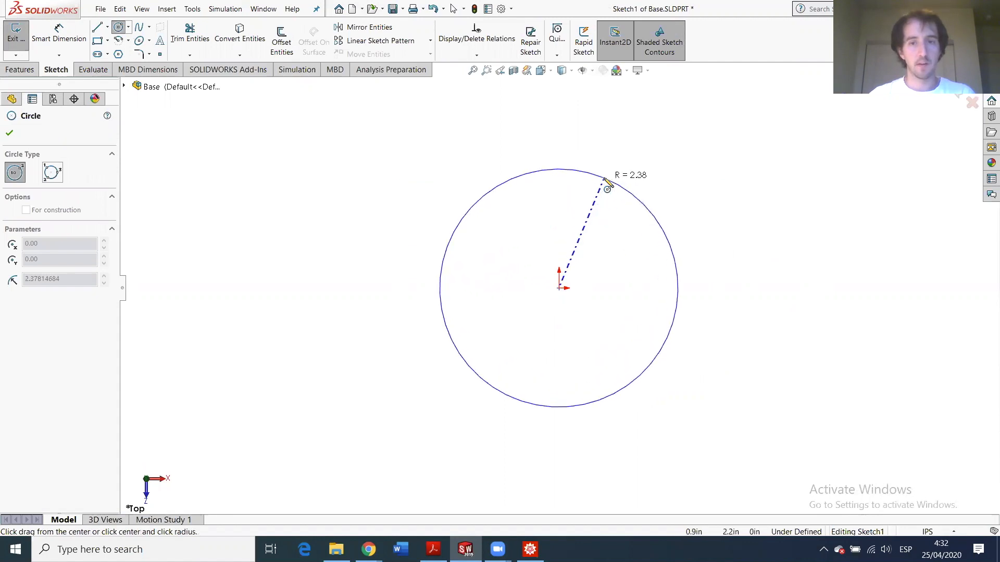
left_click(604, 181)
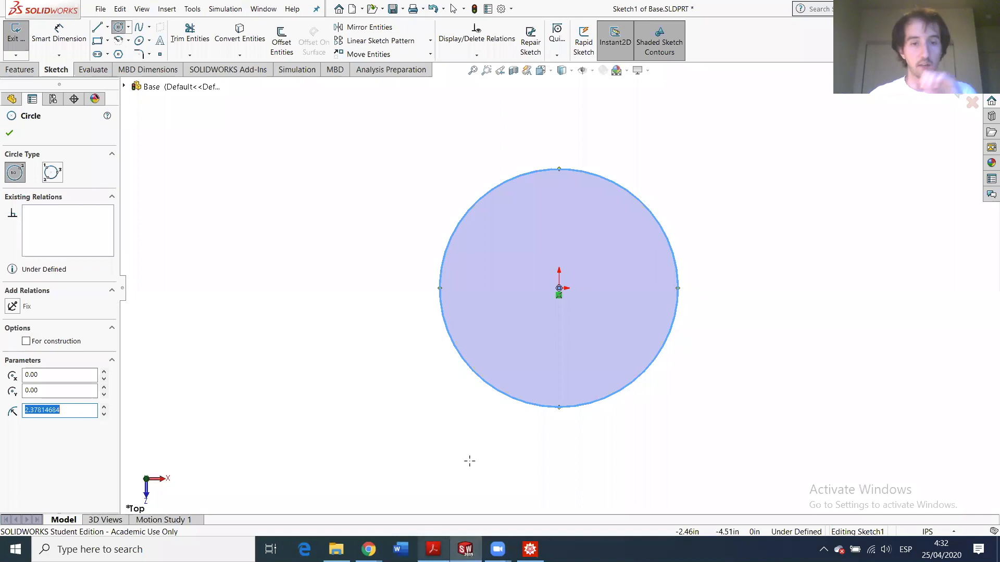
- After checking the assignment PDF, dimension the circle's diameter to 30
left_click(441, 546)
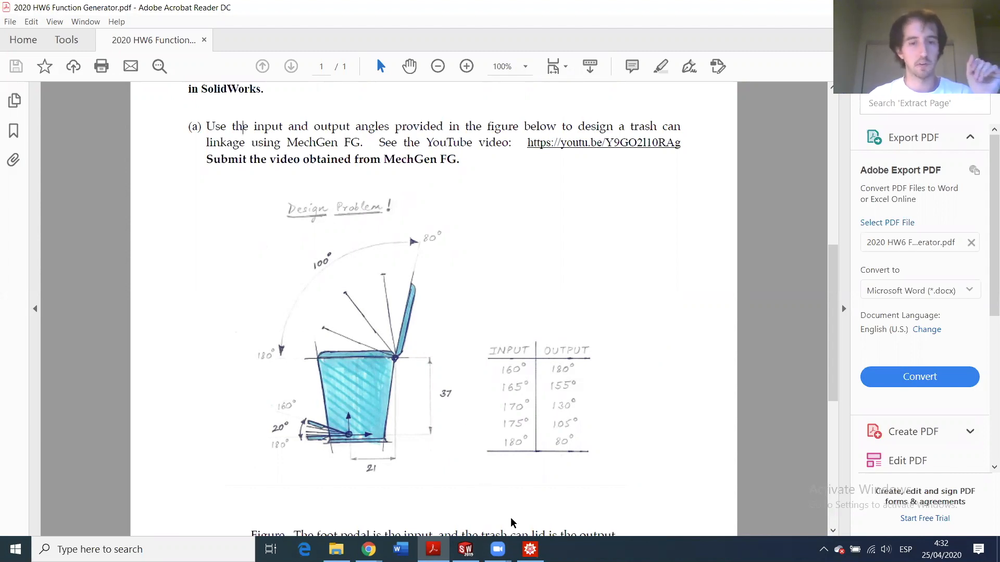
mouse_move(478, 544)
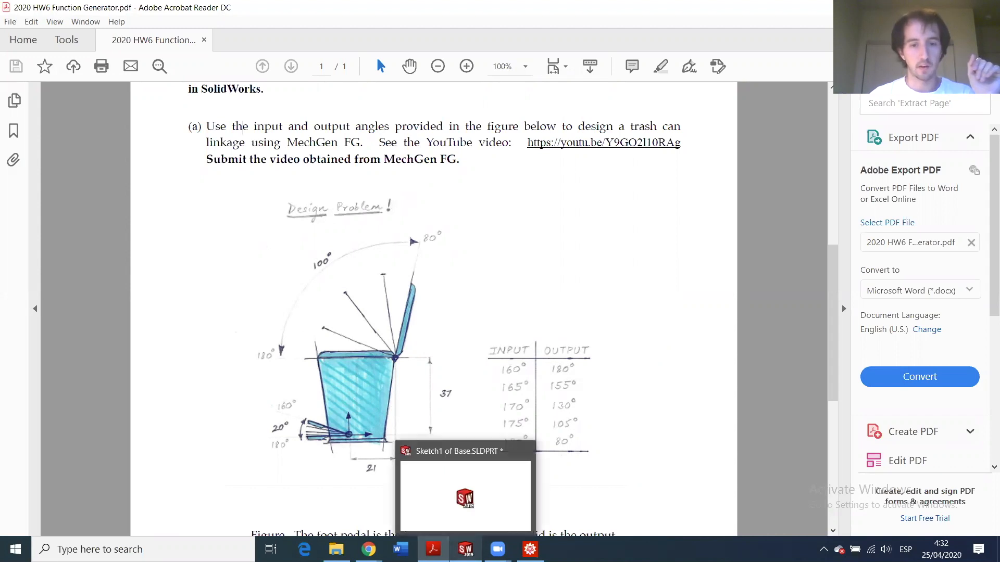
left_click(465, 494)
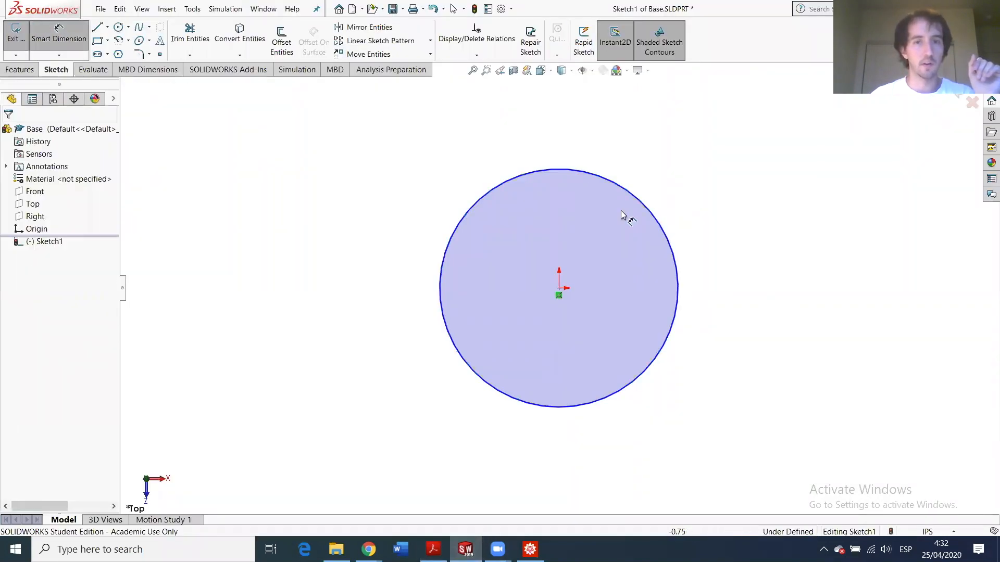
left_click(668, 242)
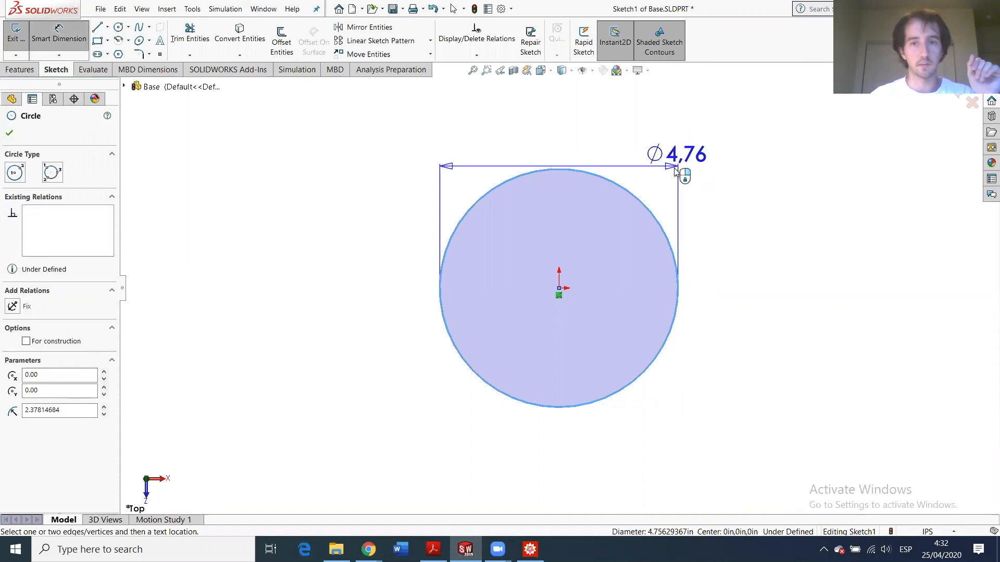
left_click(695, 287)
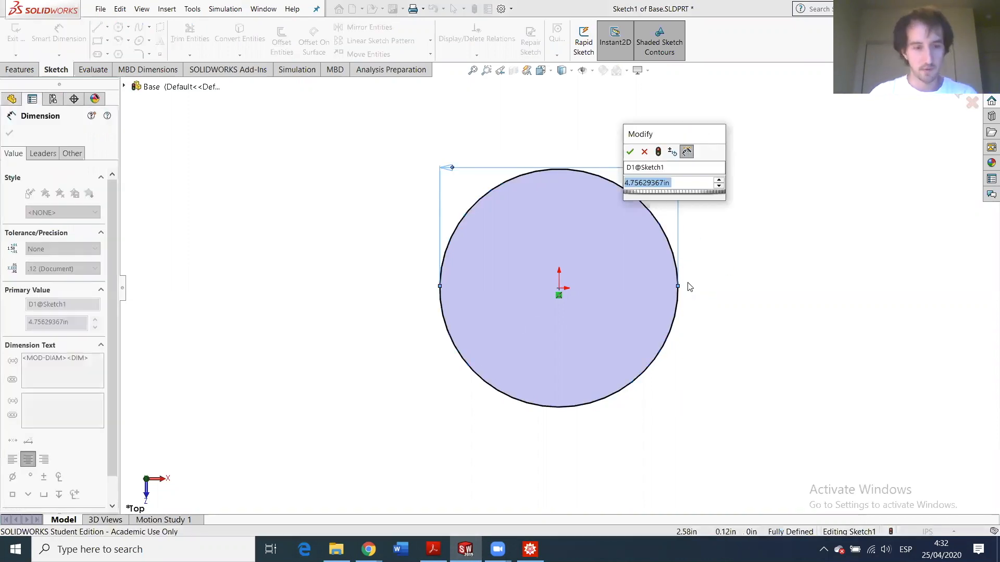
type("30")
key("Return")
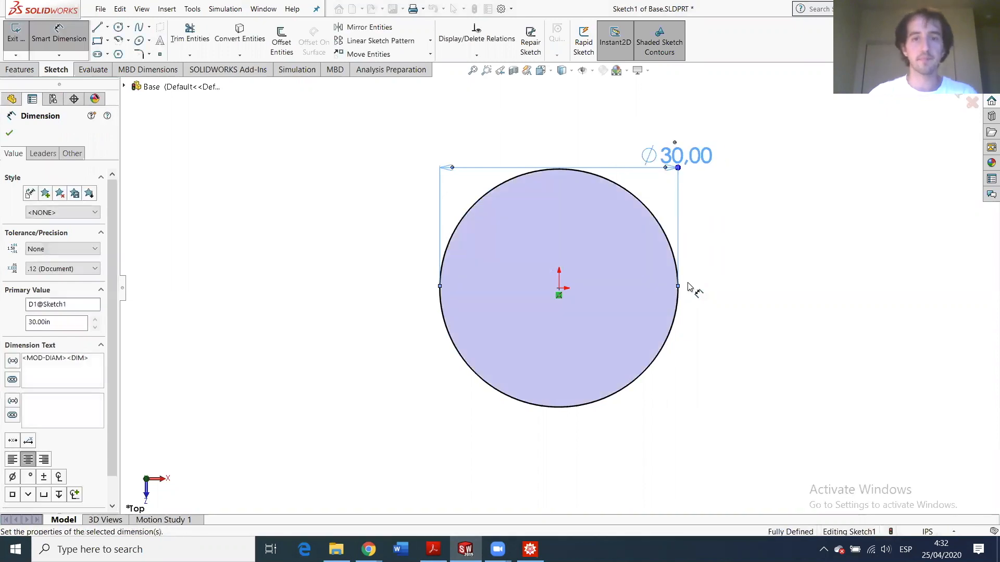
left_click(10, 134)
- Start an Extruded Boss/Base on the circle and bring the assignment PDF forward
left_click(19, 69)
left_click(21, 37)
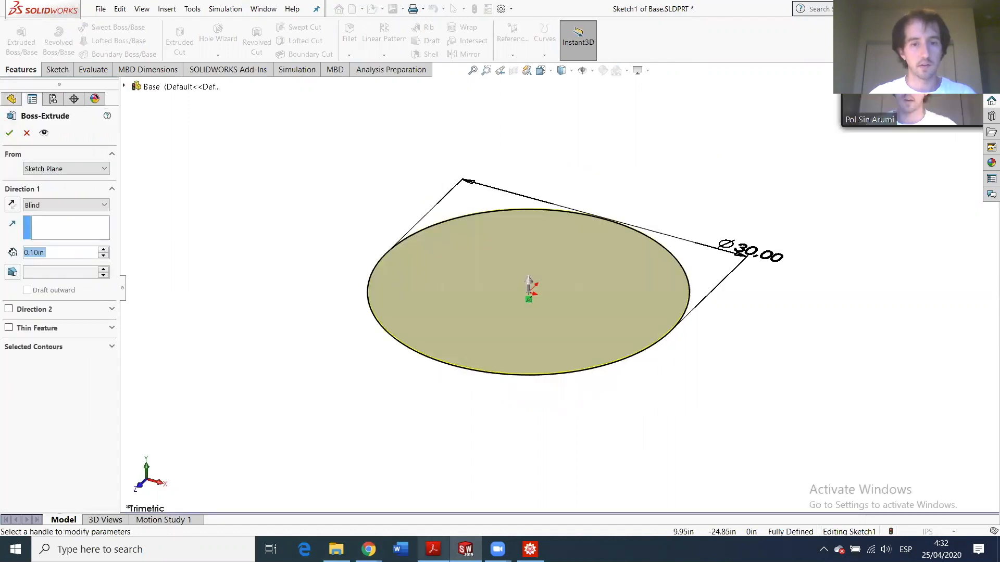
left_click(441, 547)
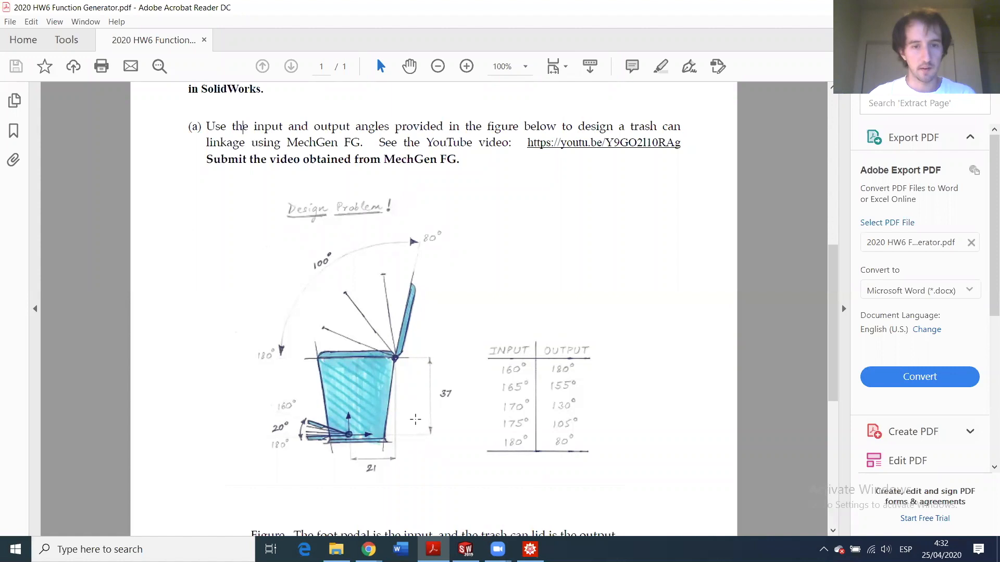
- Zoom the PDF to 150% and scroll to the trash-can drawing, then return to SOLIDWORKS
left_click(467, 66)
left_click(466, 66)
scroll(427, 406, "down", 3)
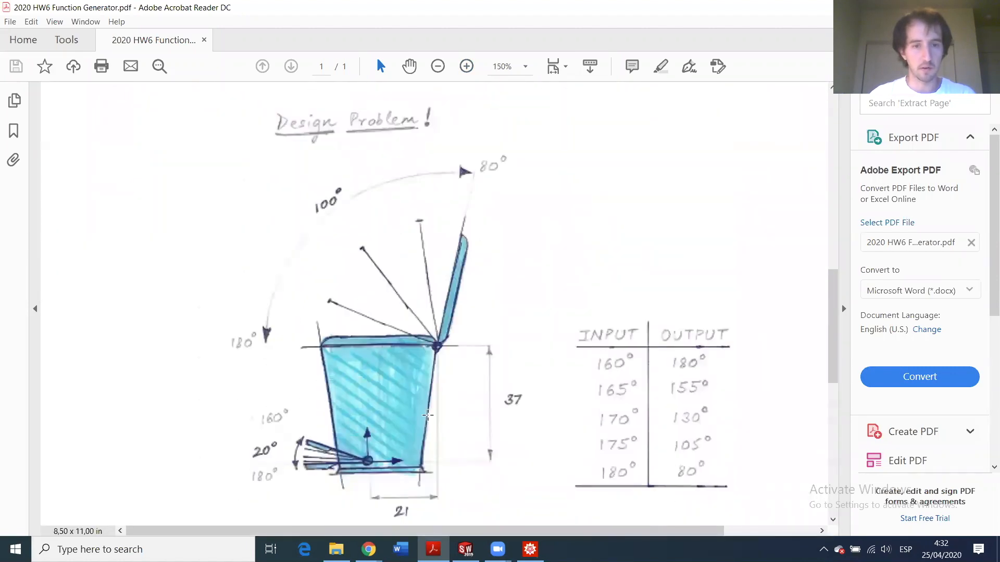
scroll(426, 415, "down", 1)
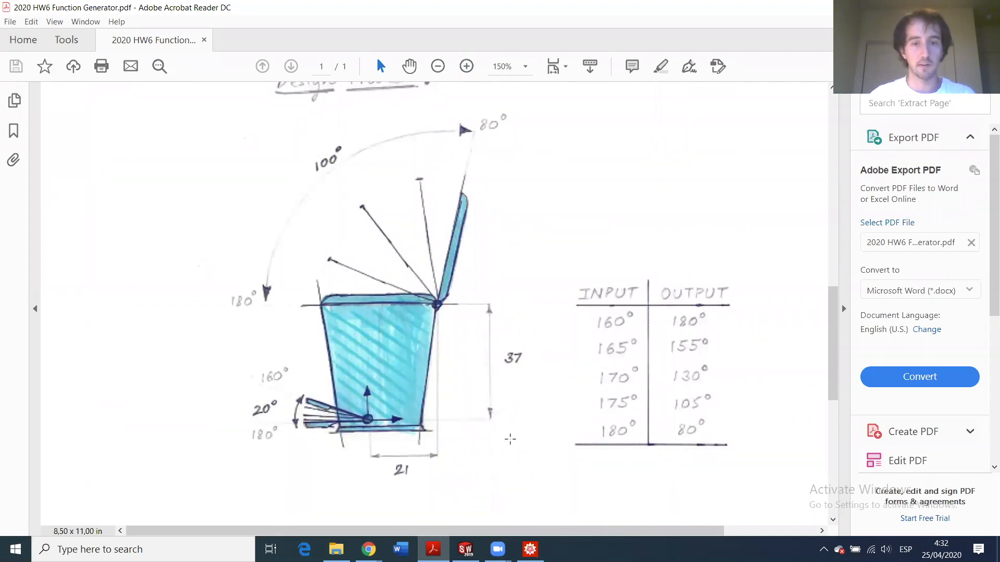
mouse_move(465, 549)
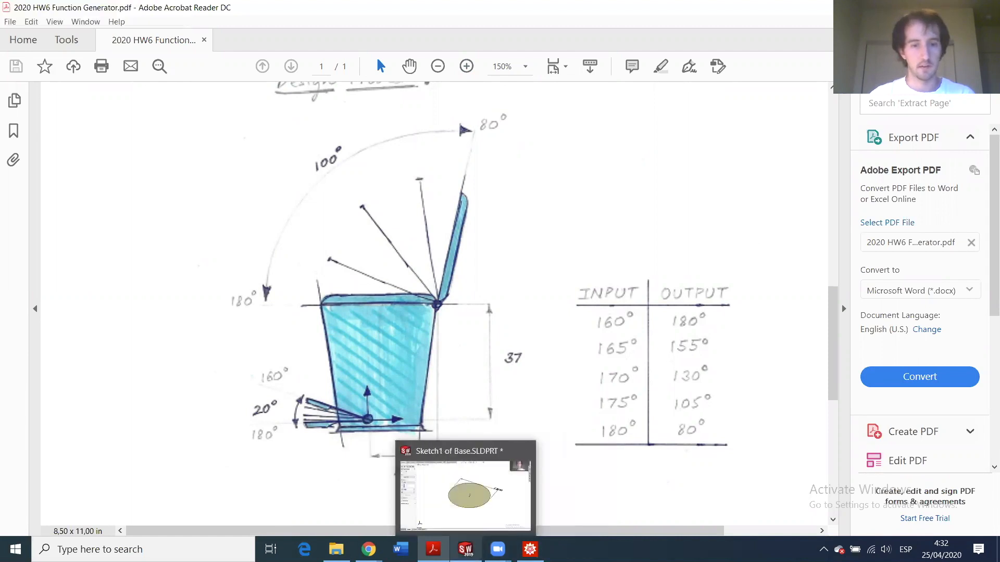
left_click(465, 495)
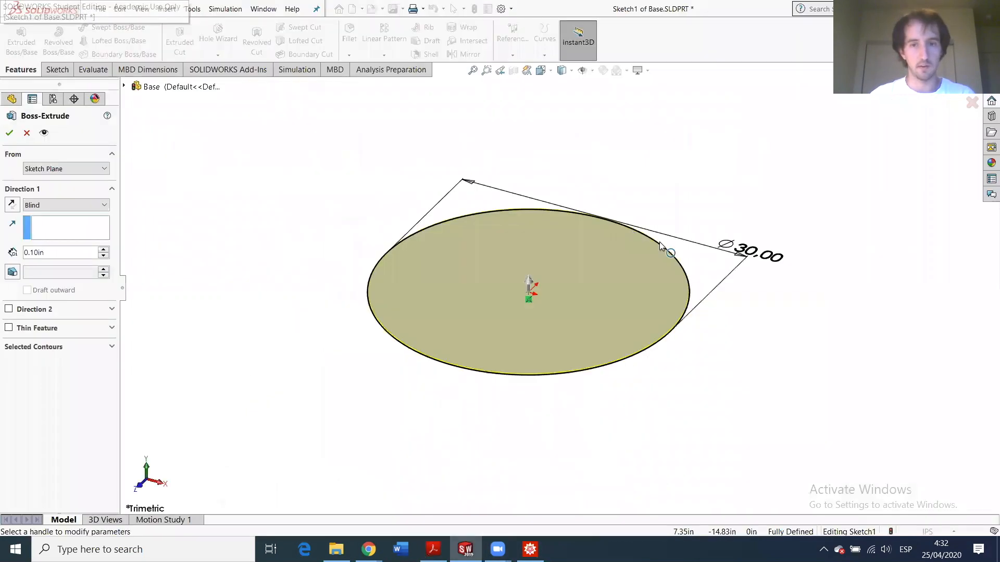
- Set the extrusion depth to 38 to create the solid cylinder
left_click(55, 253)
type("38.")
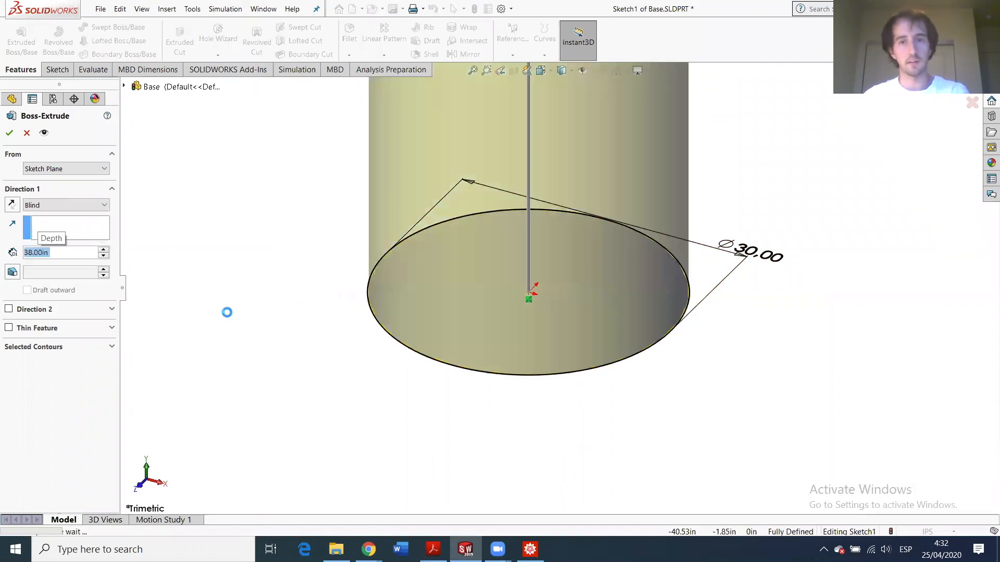
key("Return")
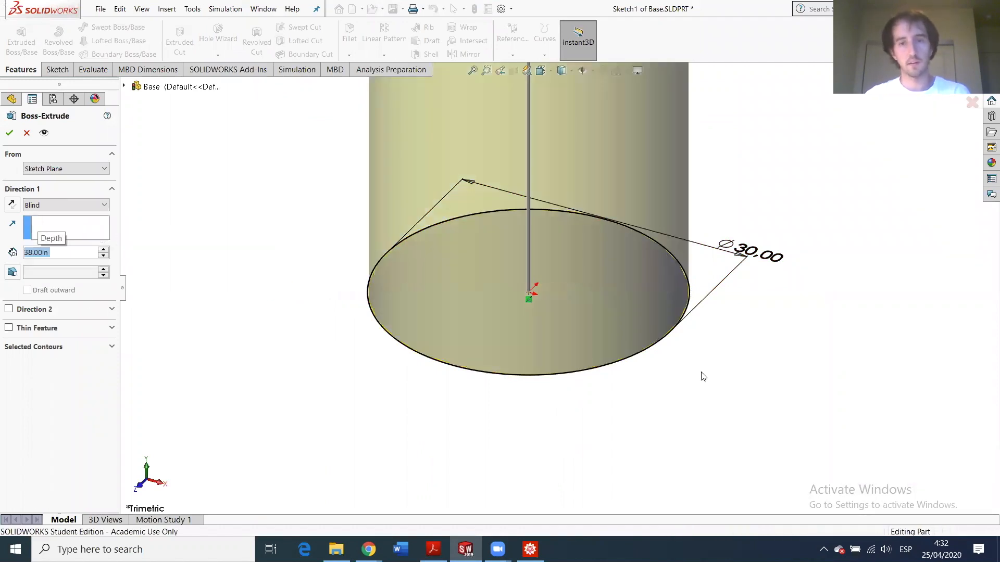
scroll(594, 219, "up", 6)
scroll(577, 176, "down", 6)
scroll(526, 302, "up", 4)
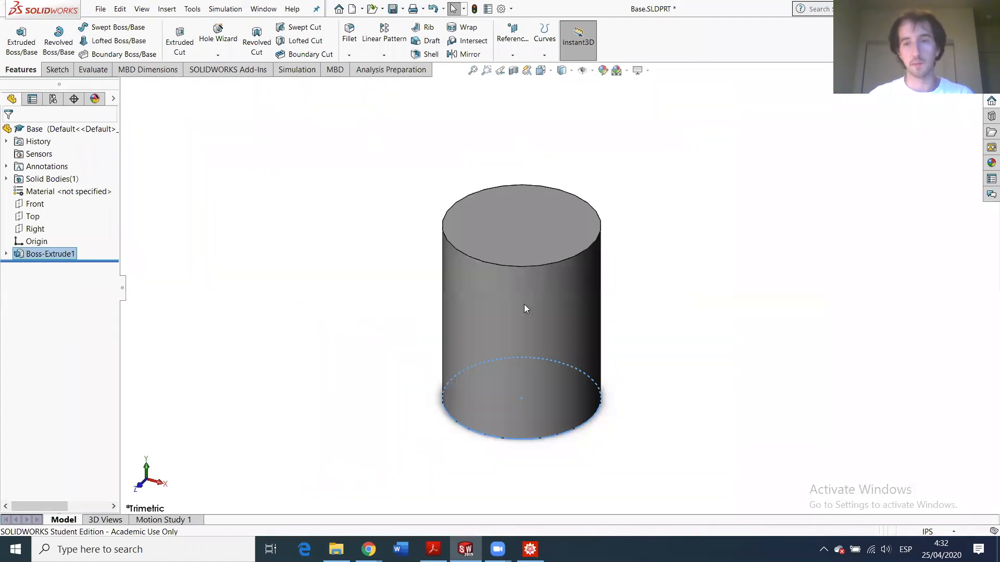
scroll(538, 325, "down", 2)
scroll(545, 339, "up", 2)
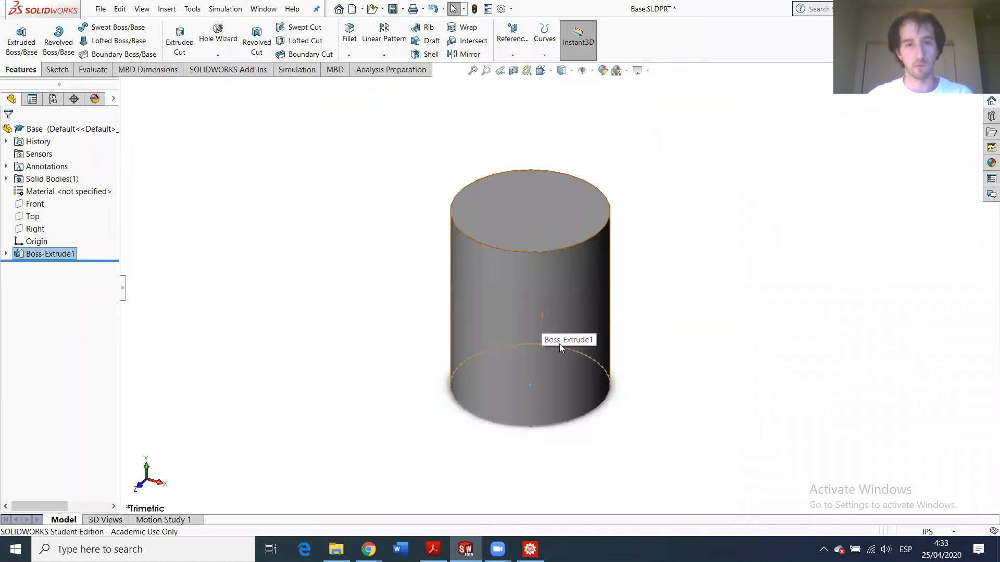
- Orbit to the cylinder's bottom face and select it, checking the reference PDF
left_click(543, 352)
left_click(293, 243)
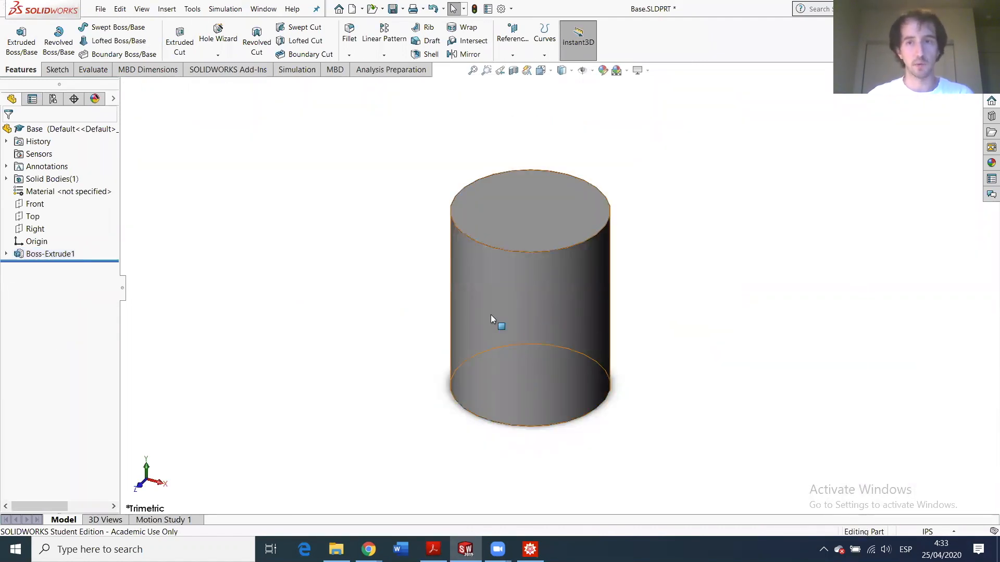
middle_click_drag(458, 365, 451, 116)
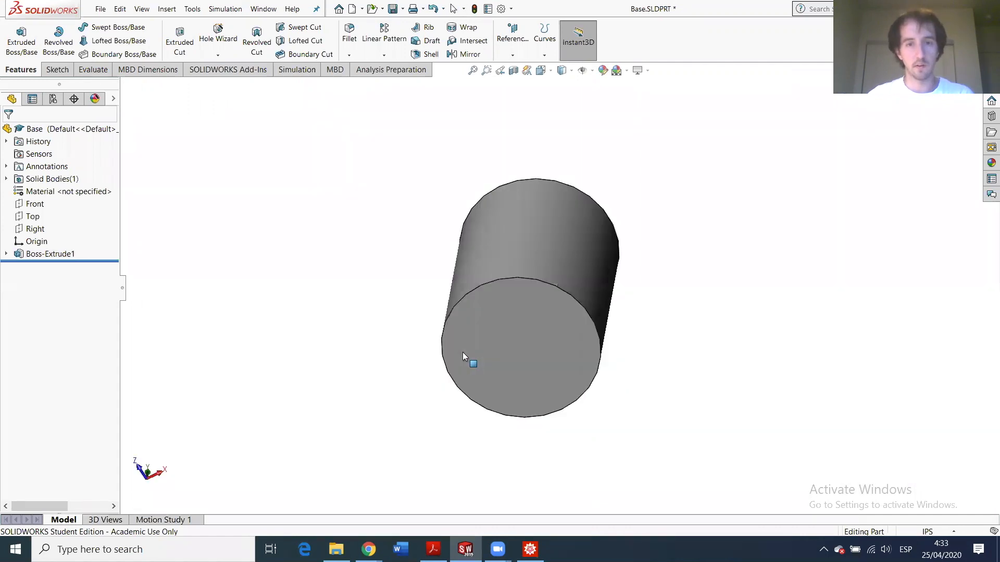
left_click(488, 355)
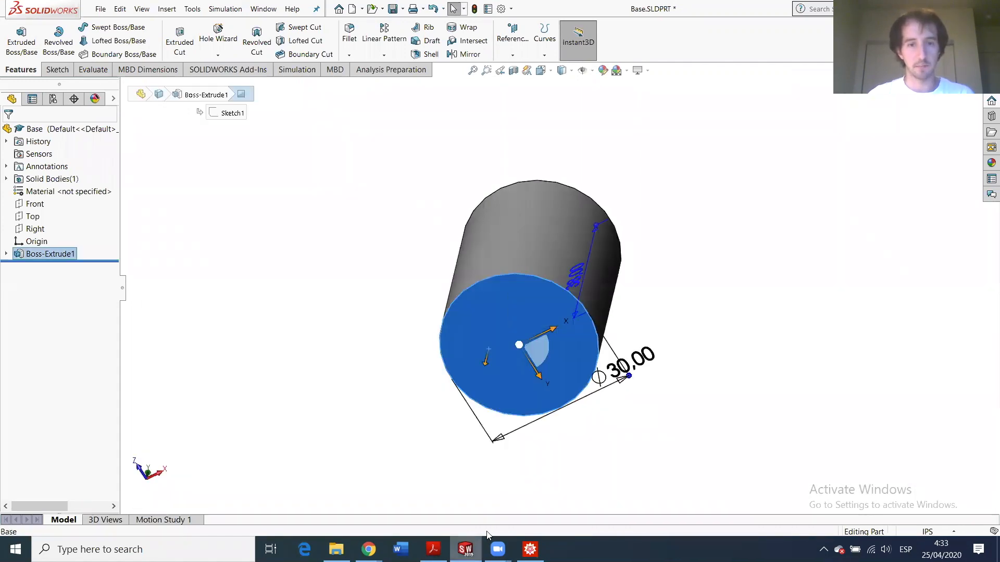
left_click(432, 549)
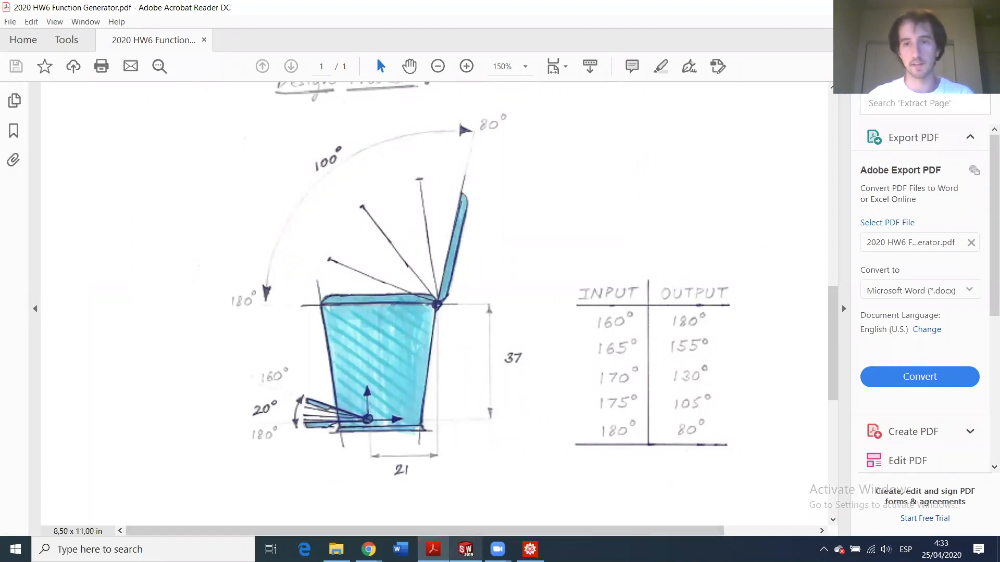
left_click(465, 549)
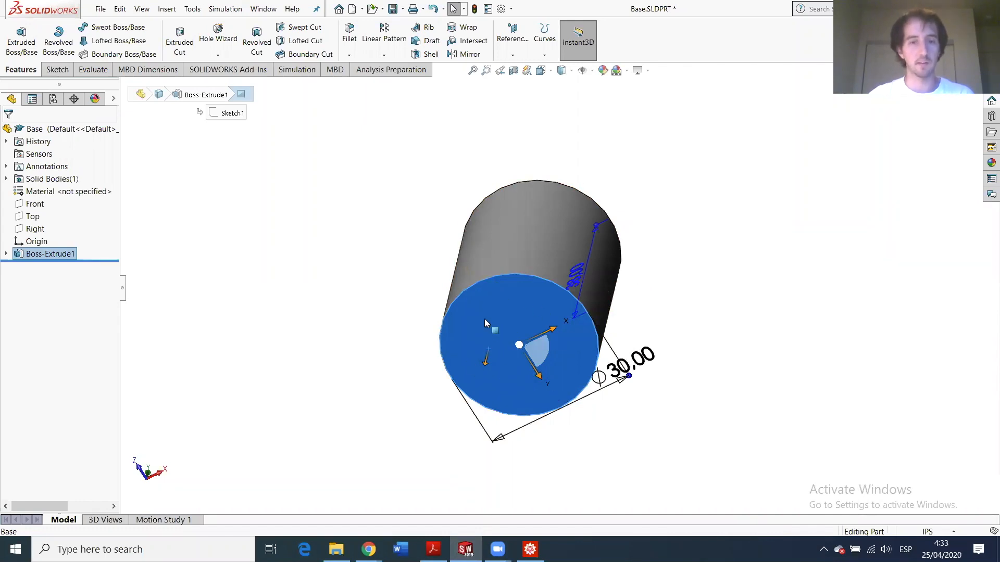
left_click(57, 69)
- Sketch on the bottom face, view it Normal To, and draw a centerline from origin to right edge
left_click(16, 37)
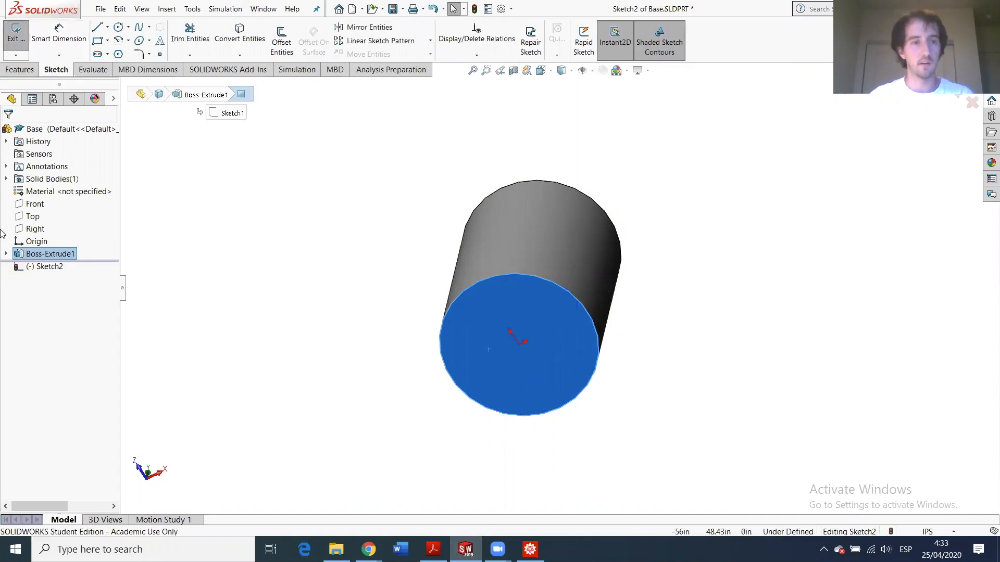
left_click(53, 266)
left_click(63, 250)
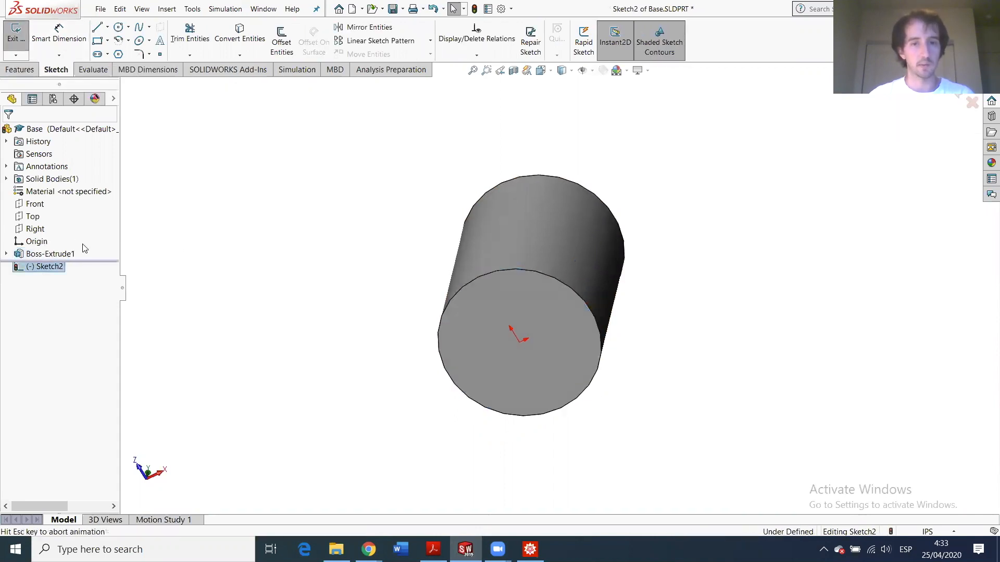
left_click(107, 27)
left_click(121, 53)
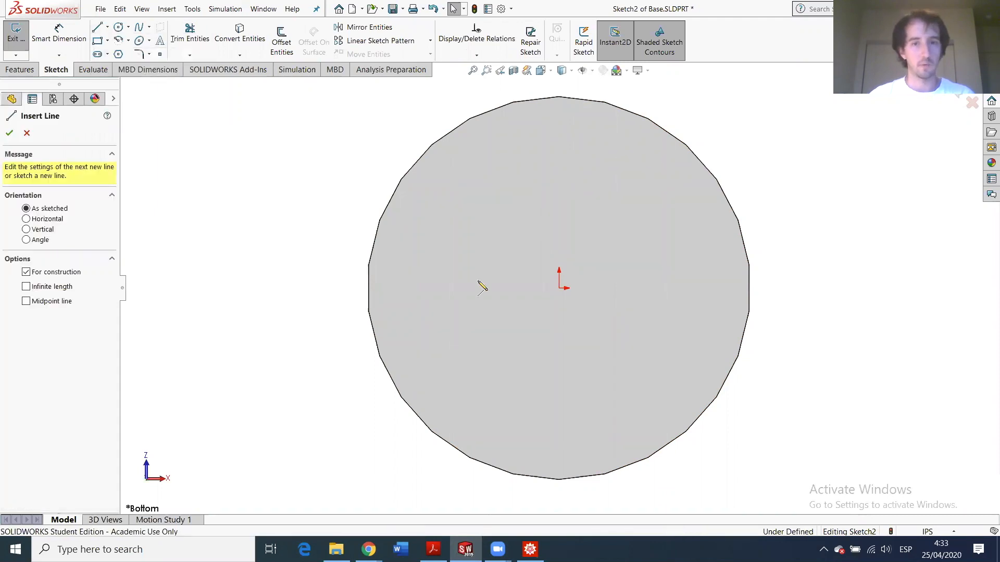
left_click(558, 288)
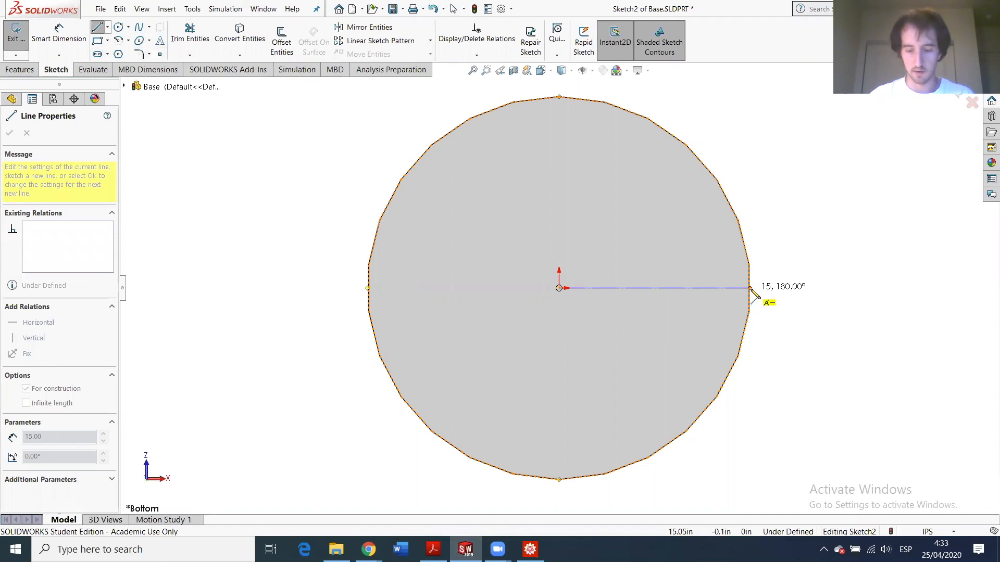
left_click(750, 288)
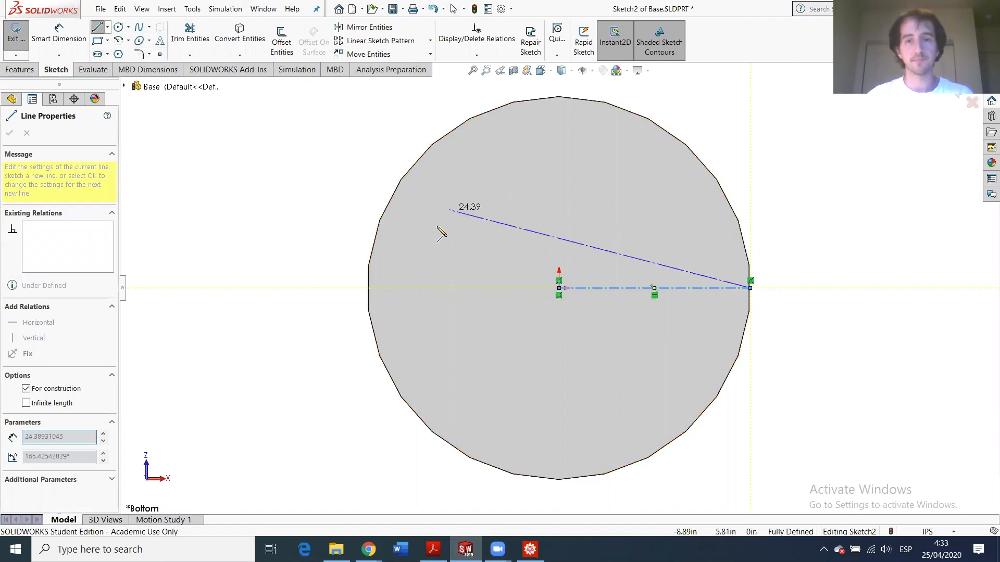
key("Escape")
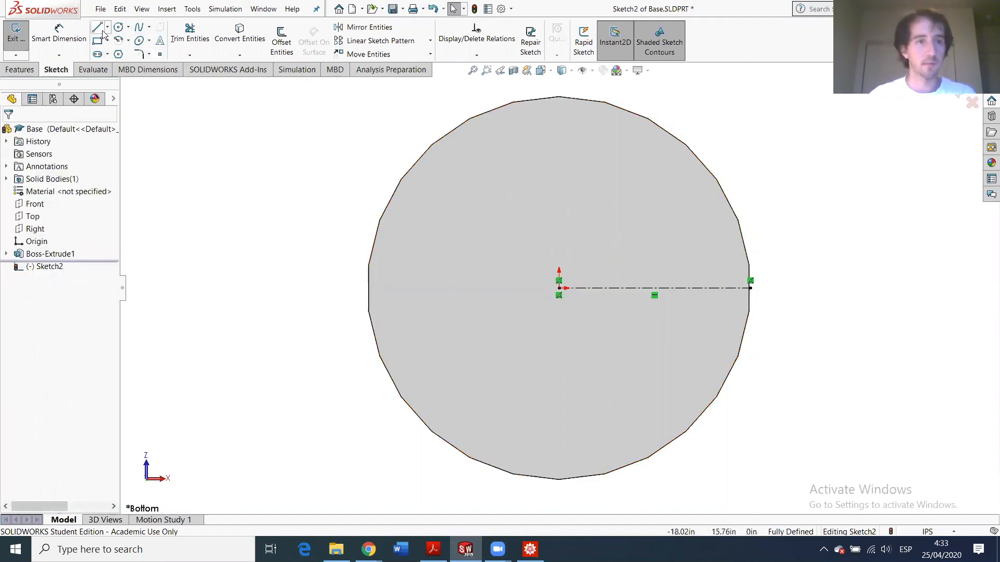
- Draw a horizontal chord line across the circle, about 29.75 in long
left_click(98, 27)
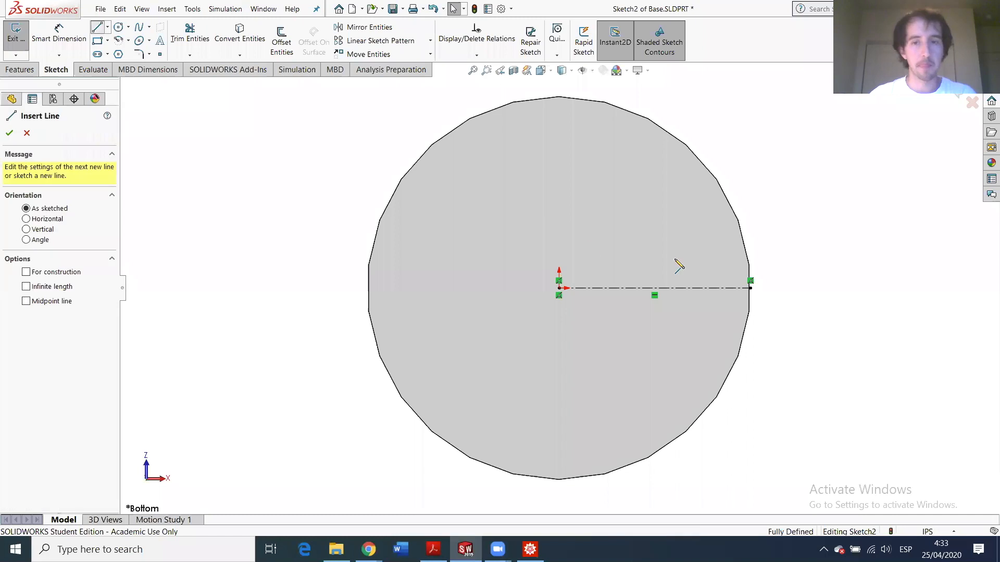
left_click(748, 263)
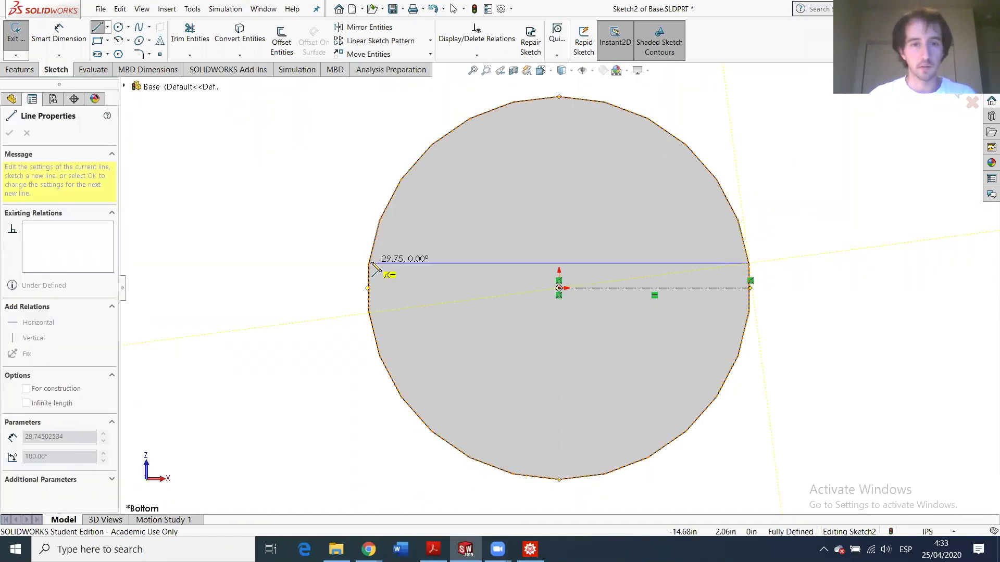
left_click(370, 264)
key("Escape")
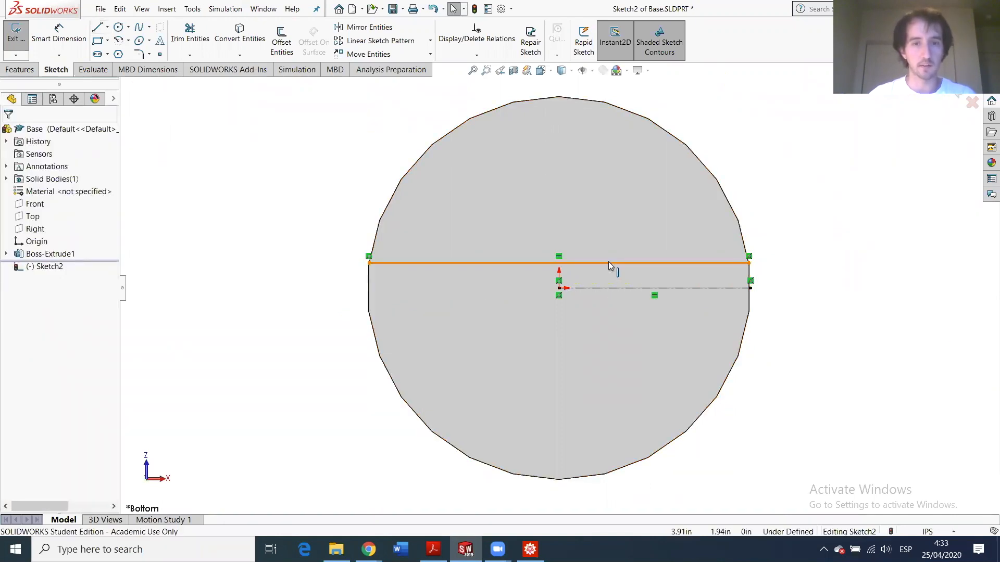
left_click(608, 263)
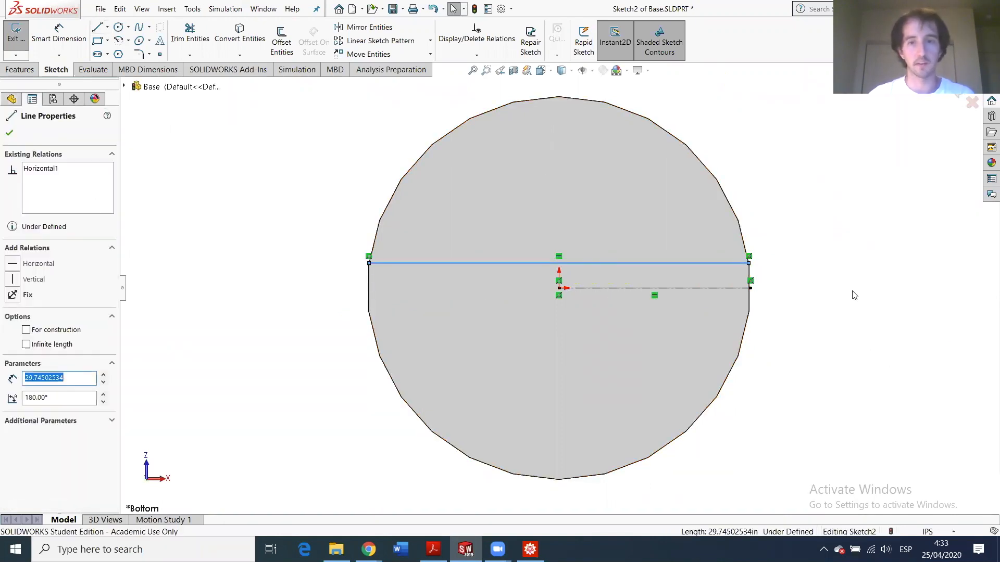
left_click(828, 253)
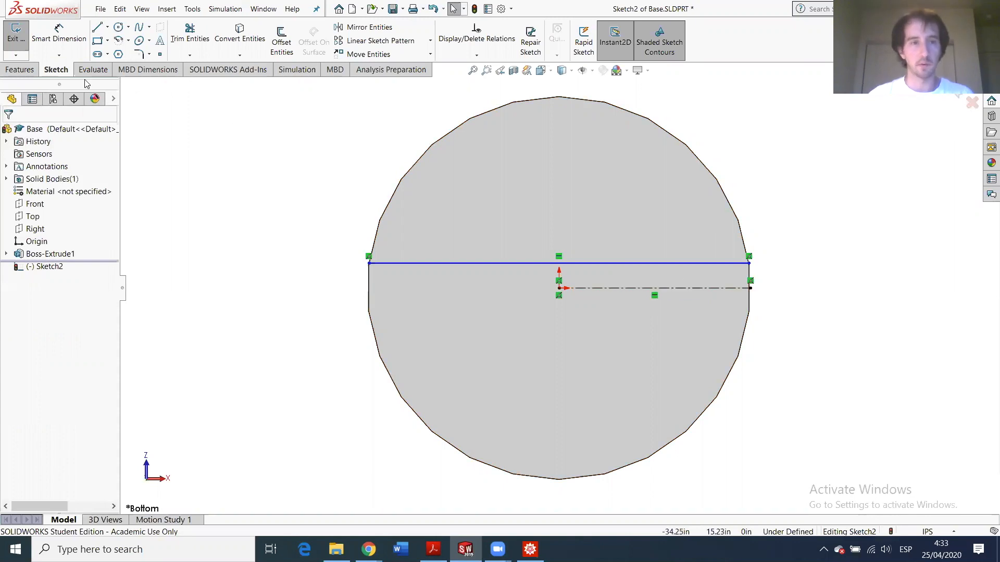
left_click(73, 39)
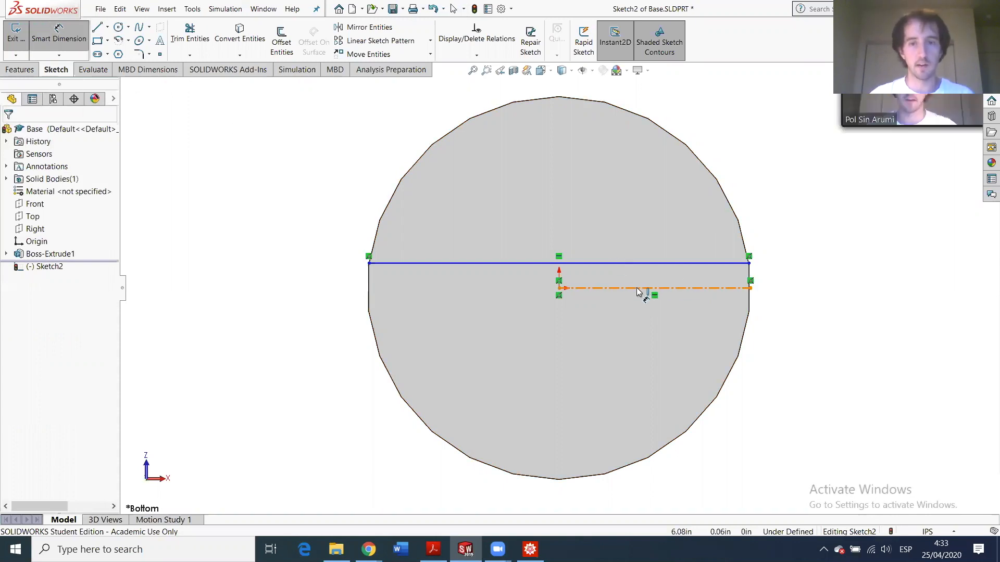
left_click(646, 288)
left_click(645, 263)
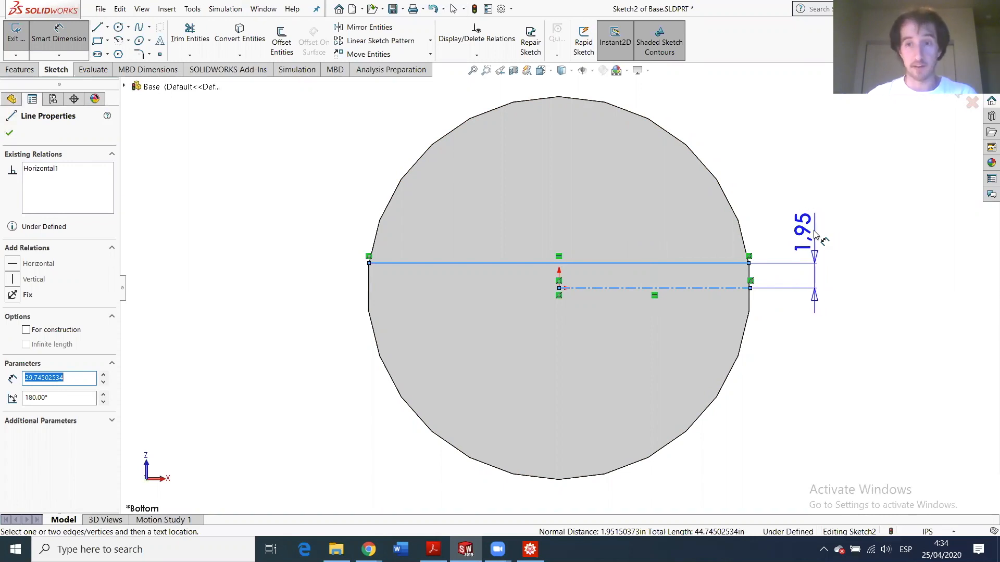
key("Escape")
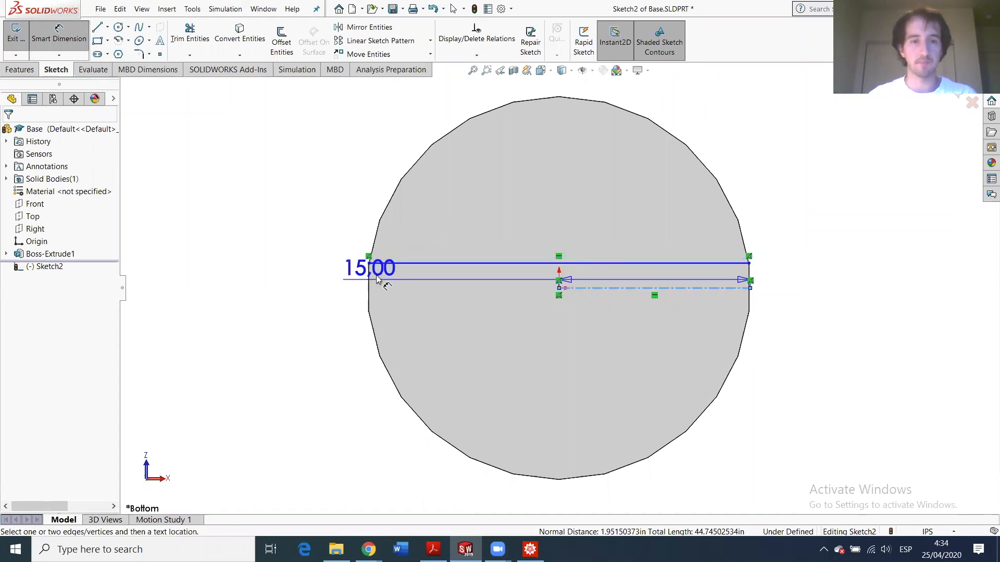
key("Escape")
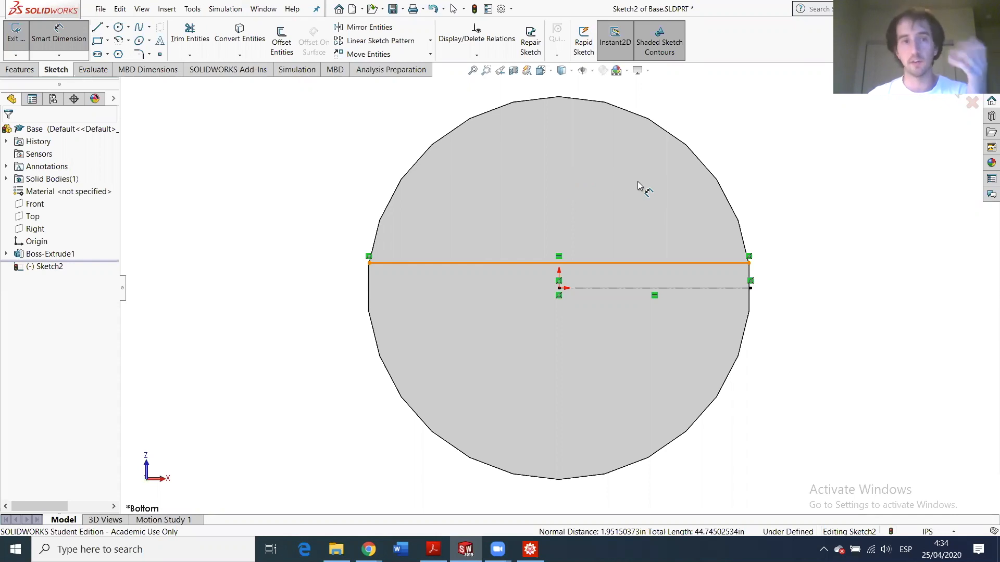
- Select the chord line, toggle Smart Dimension on and off, then go to the File menu
left_click(542, 264)
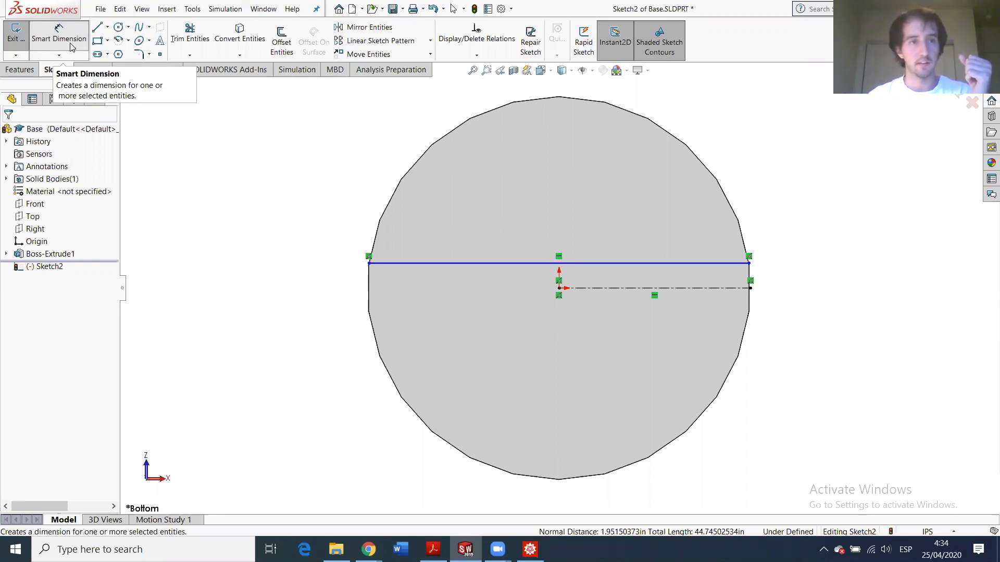
left_click(70, 44)
left_click(58, 45)
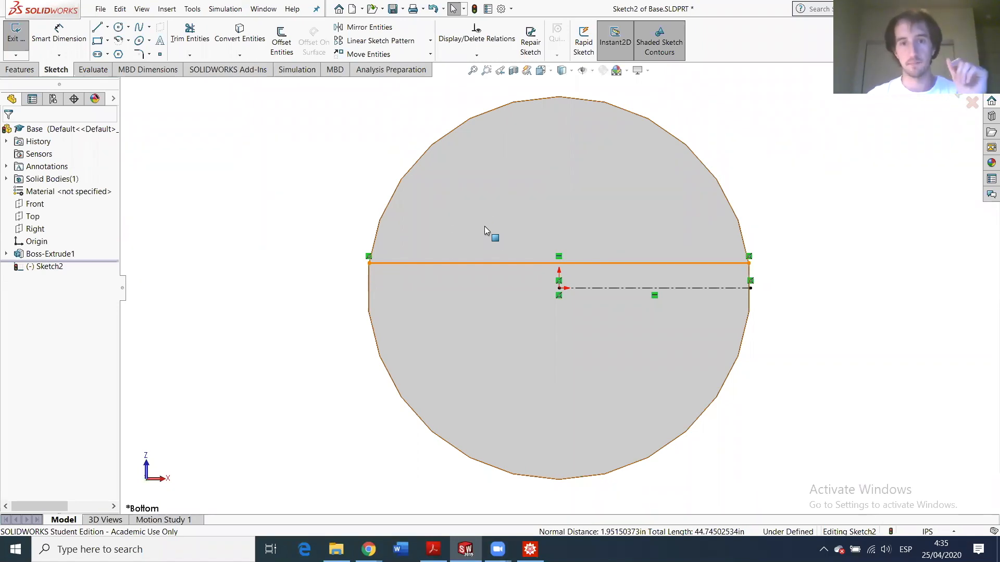
left_click(101, 9)
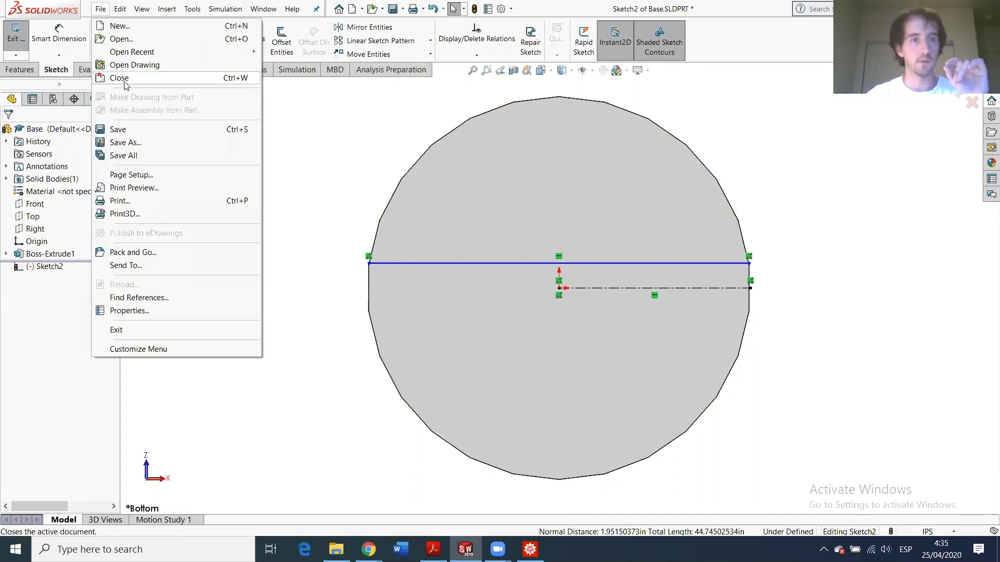
- Open Bushing.SLDPRT and inspect its flange's top and bottom faces
left_click(125, 40)
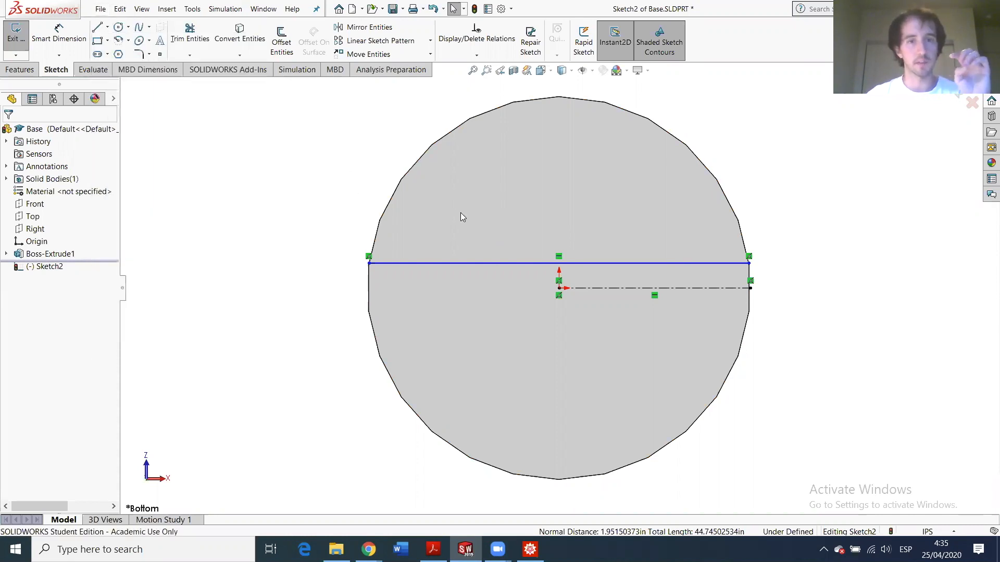
double_click(498, 236)
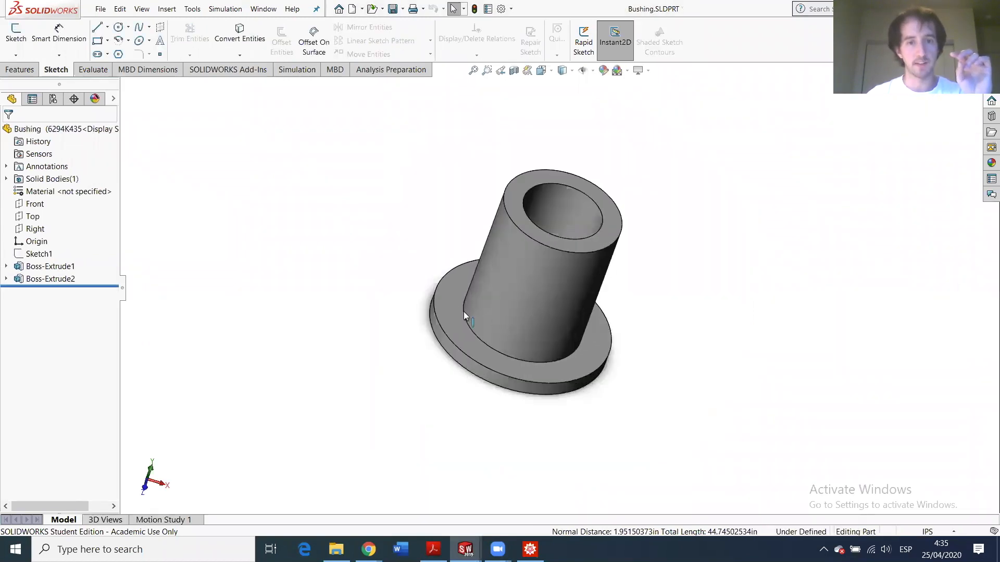
left_click(452, 305)
middle_click_drag(452, 304, 447, 325)
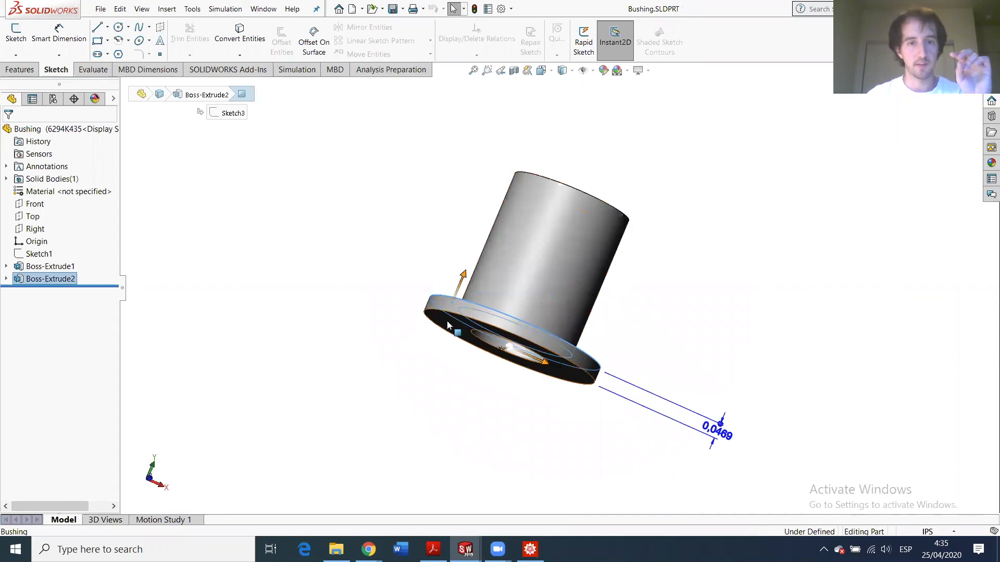
left_click(448, 326)
middle_click_drag(579, 218, 471, 244)
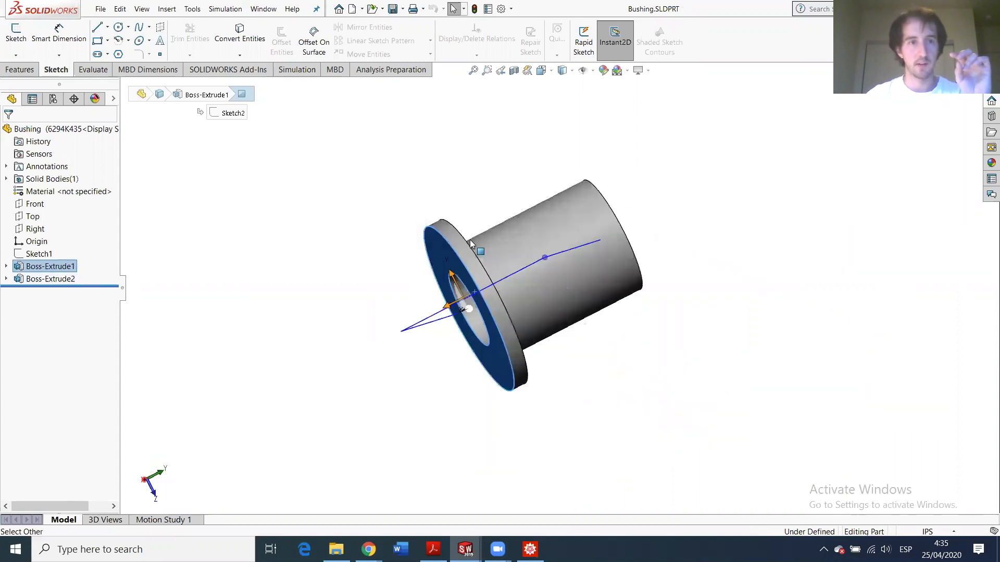
left_click(93, 69)
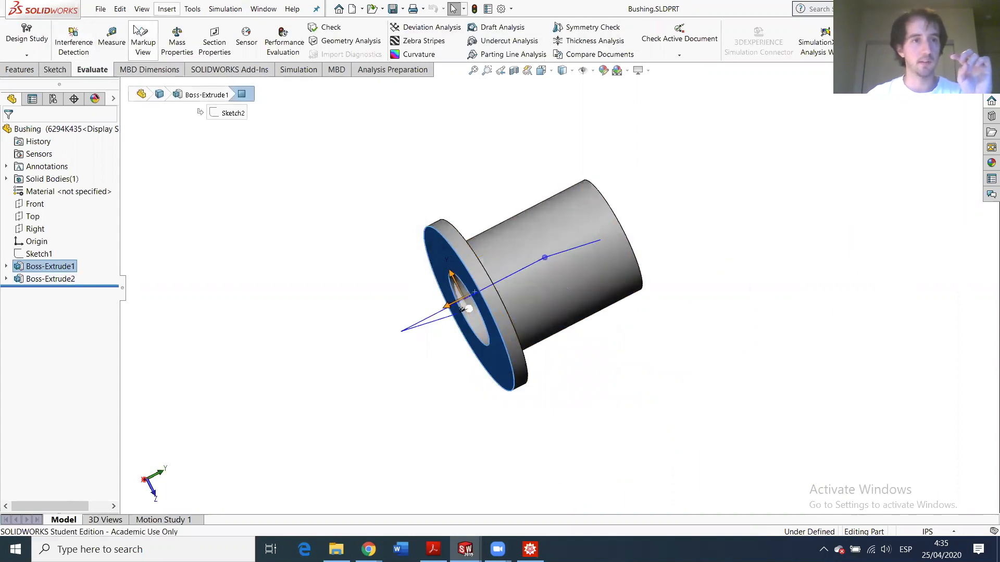
- Measure the Bushing flange thickness (0.046875 in), then return to Base's Sketch2 window
left_click(111, 36)
middle_click_drag(576, 252, 458, 249)
left_click(442, 238)
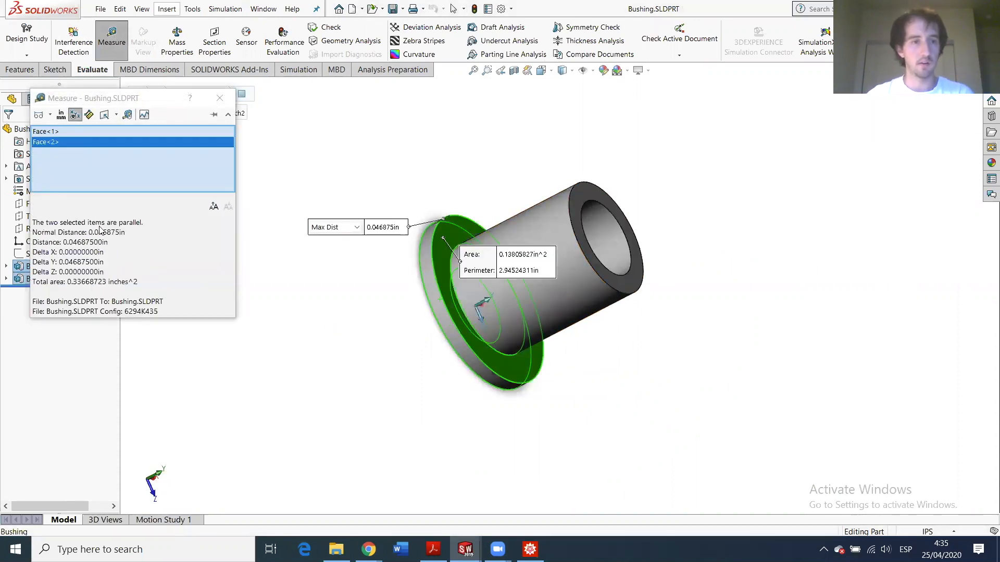
middle_click_drag(566, 265, 510, 255)
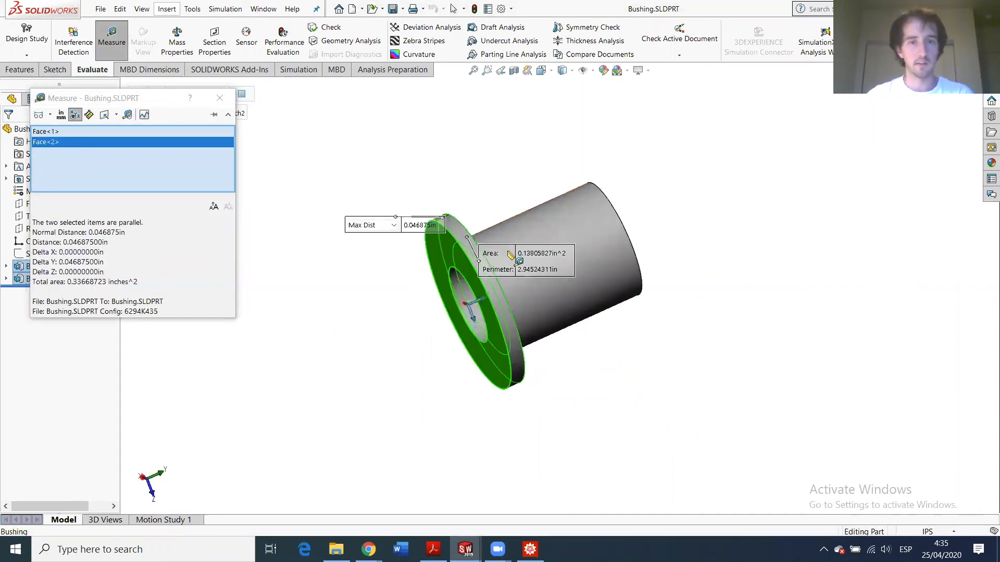
mouse_move(131, 230)
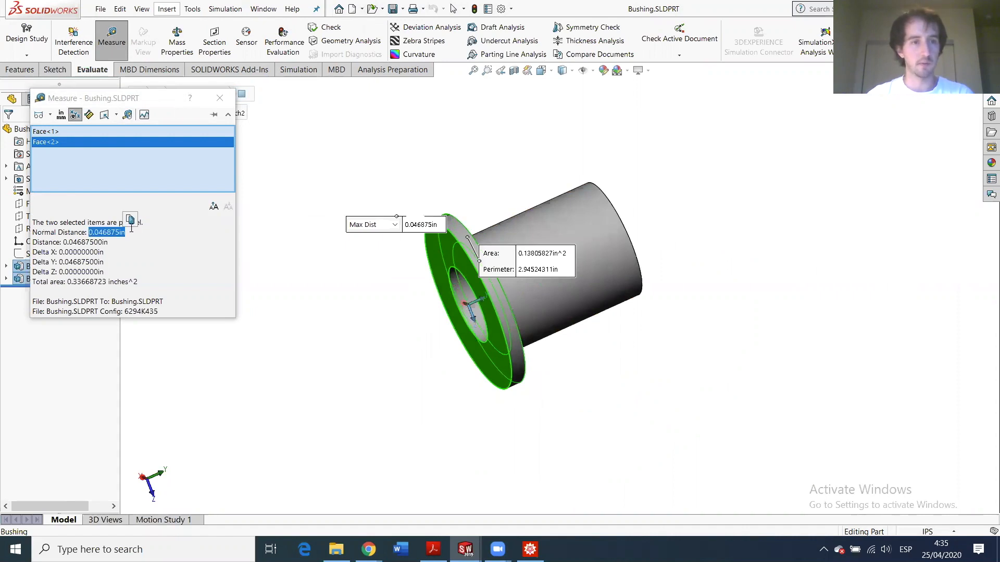
left_click(219, 98)
mouse_move(465, 549)
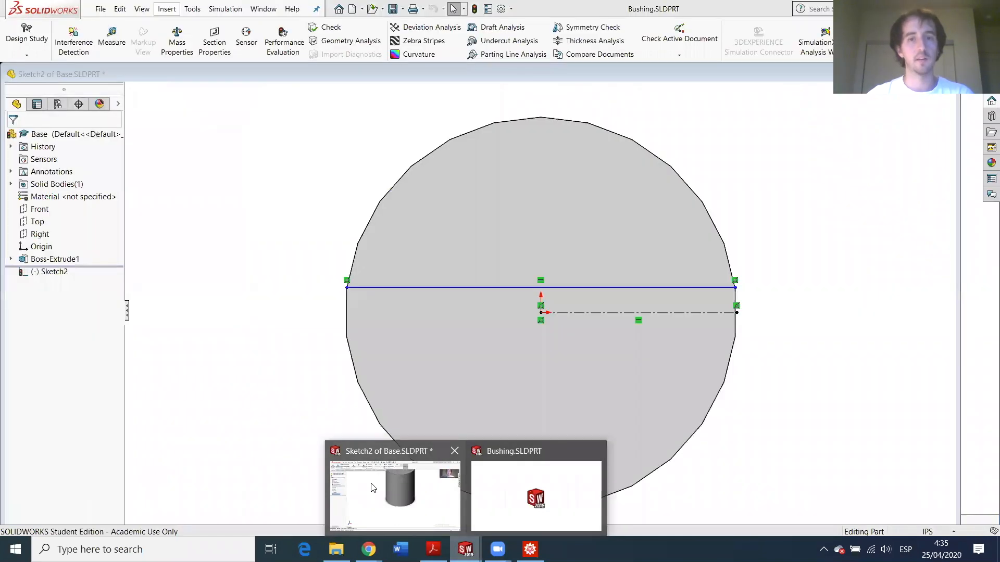
left_click(373, 488)
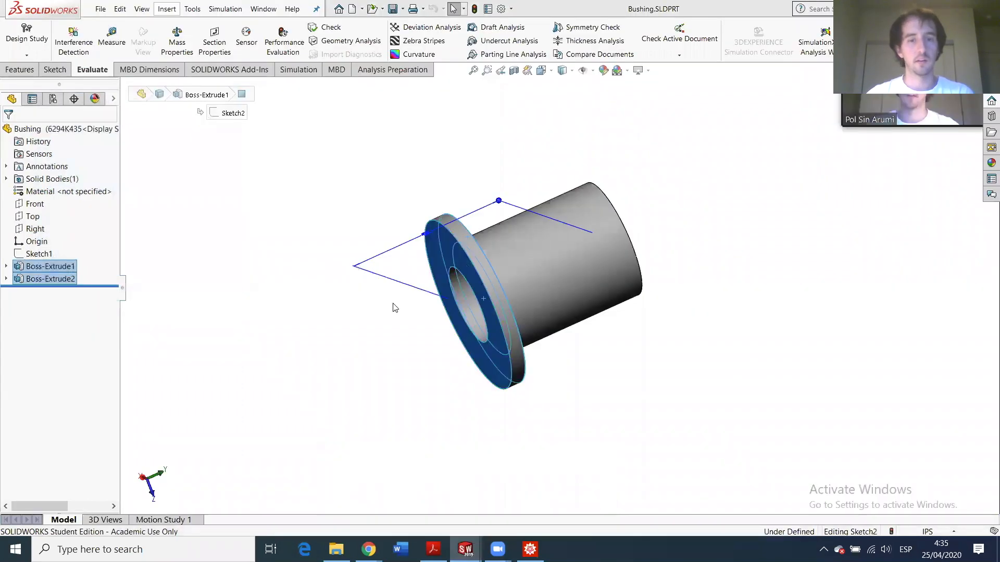
- Add a Smart Dimension between the centreline and the top chord line, right of the circle
left_click(55, 69)
left_click(44, 42)
left_click(632, 288)
left_click(628, 264)
left_click(789, 281)
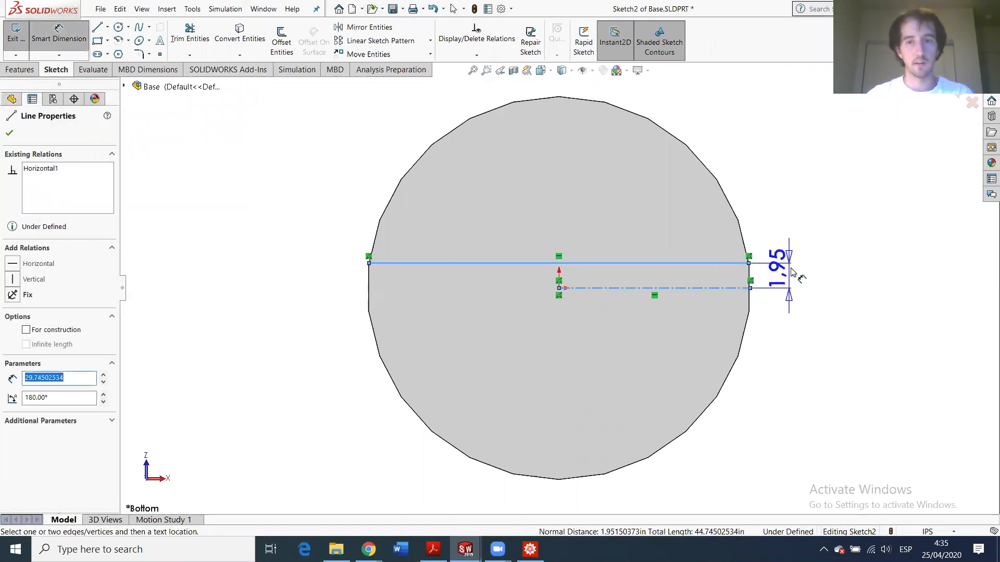
- Enter (2.5+6*0.046875) as the dimension value, then search Windows for calc
type("2")
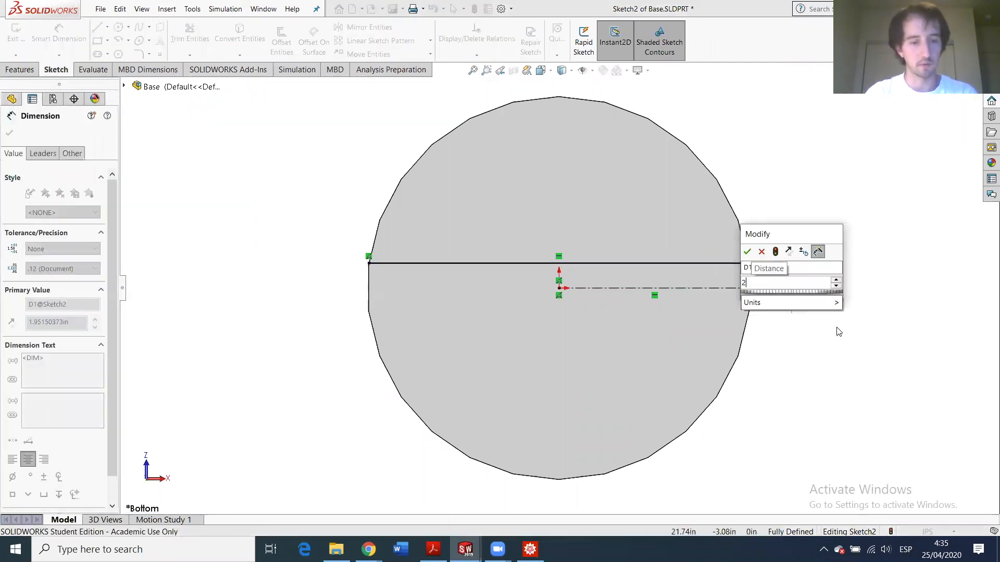
type(".5")
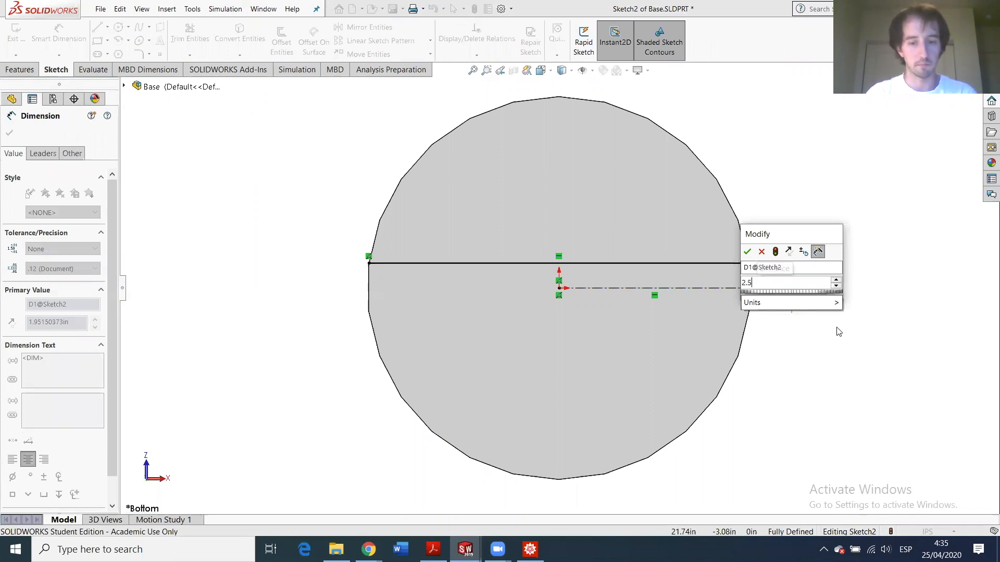
type("+")
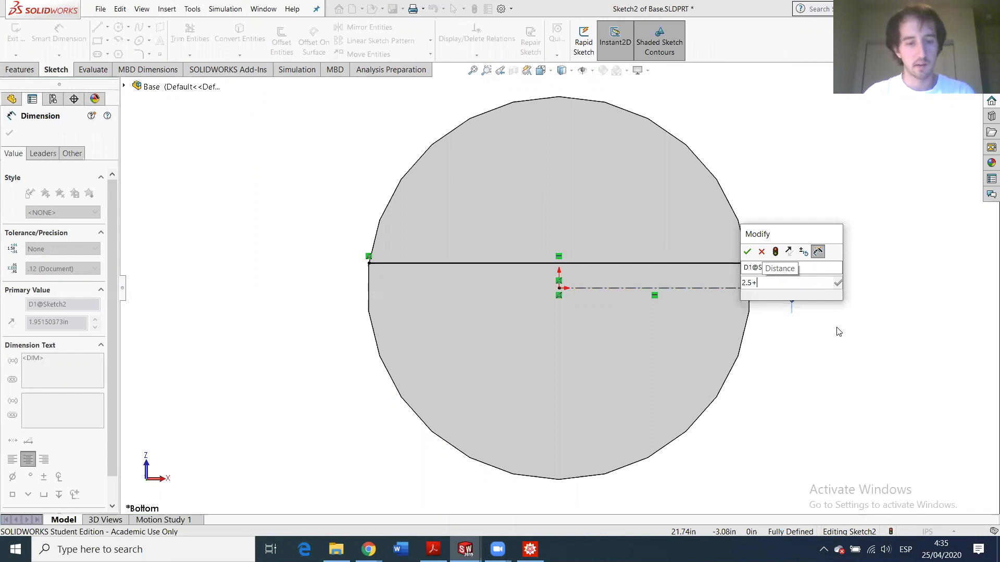
type("6")
key("ctrl+v")
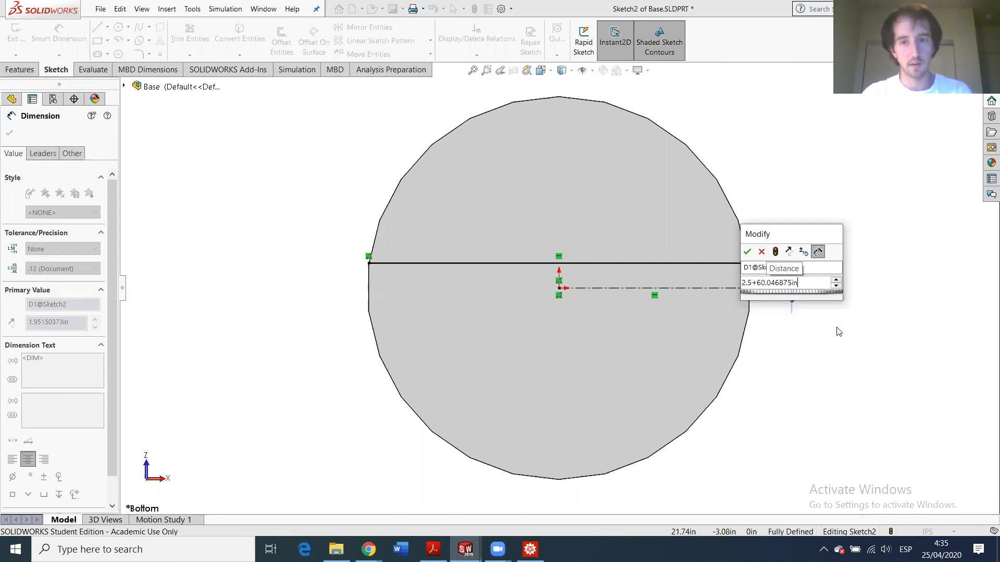
key("Left")
key("Left")
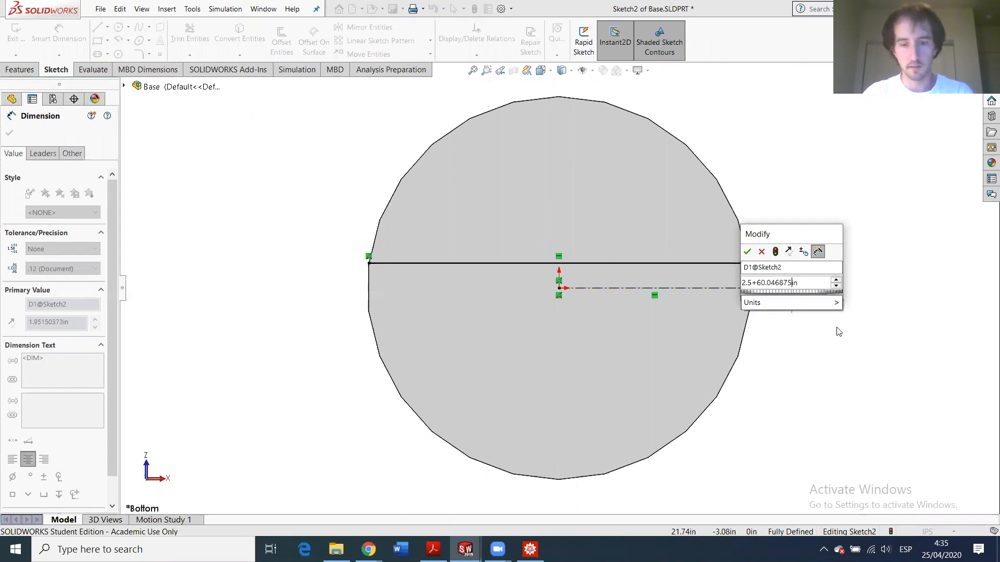
type(")")
key("BackSpace")
key("Left")
key("Left")
key("Left")
key("Left")
key("Left")
key("Left")
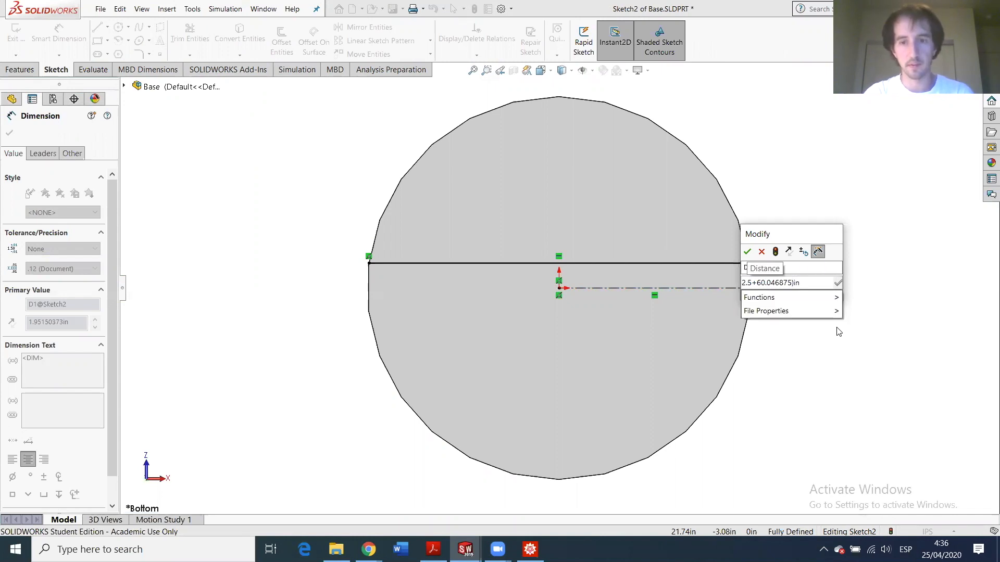
type("(")
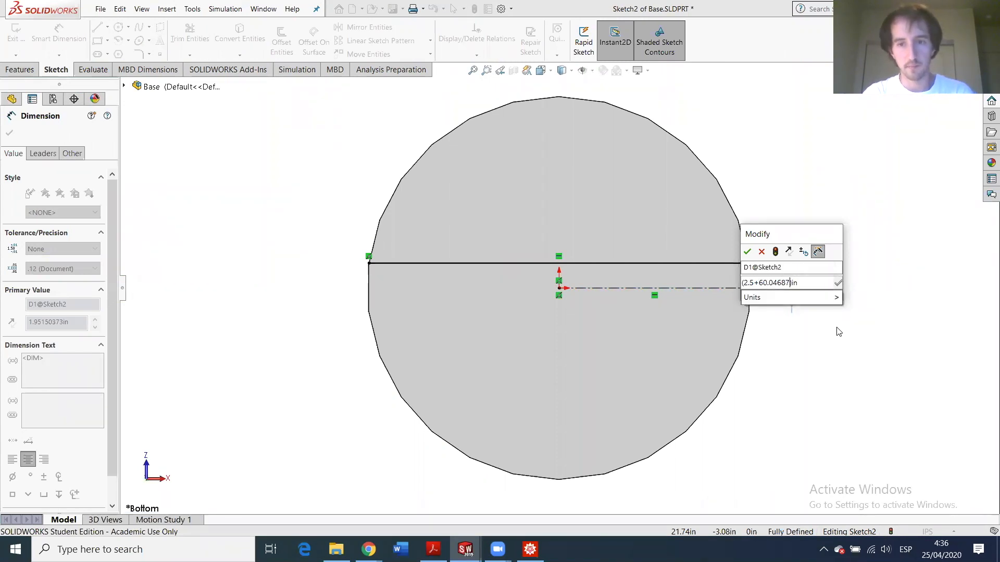
key("BackSpace")
key("BackSpace")
key("BackSpace")
key("BackSpace")
key("BackSpace")
key("BackSpace")
key("BackSpace")
key("BackSpace")
key("BackSpace")
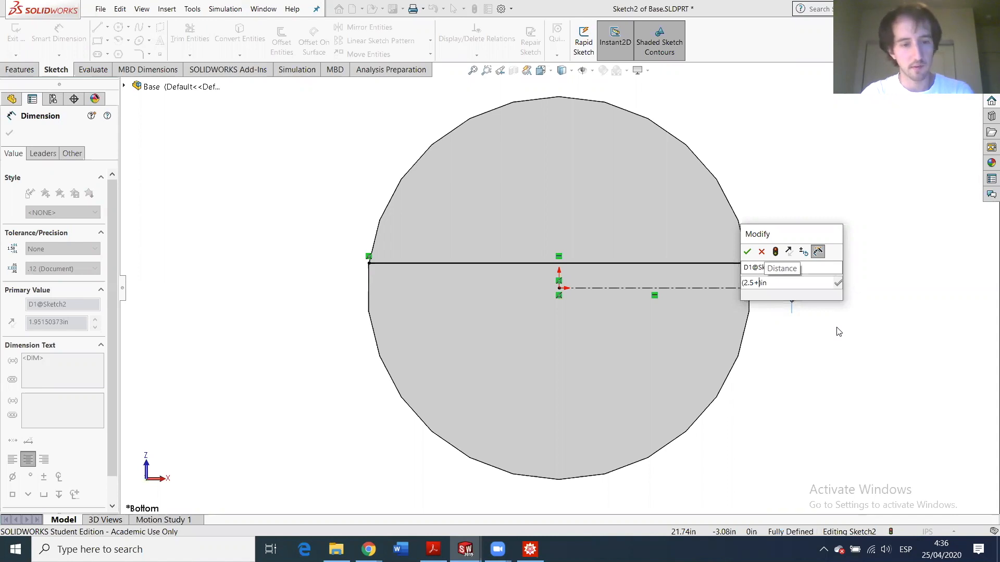
type("6")
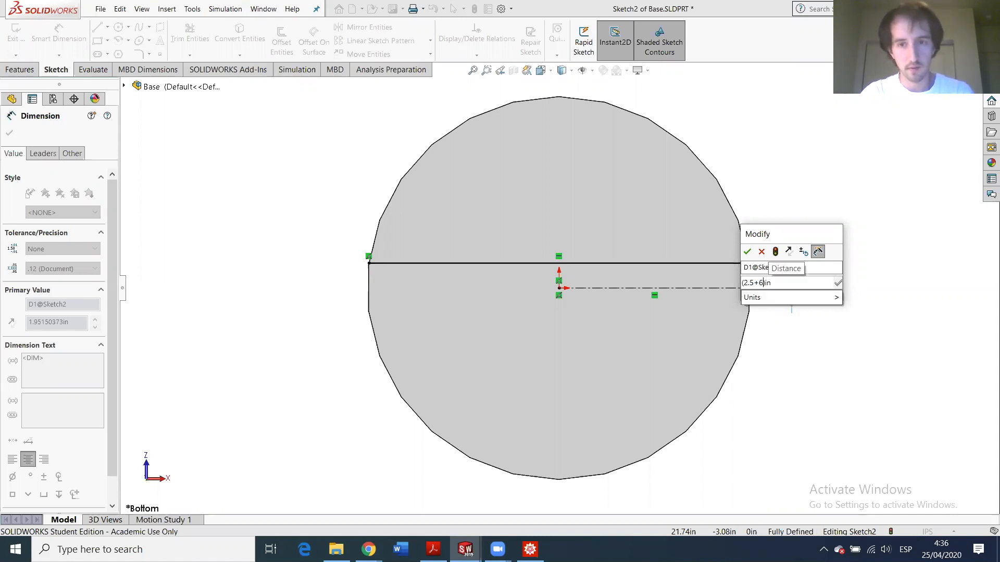
type("*0.046875")
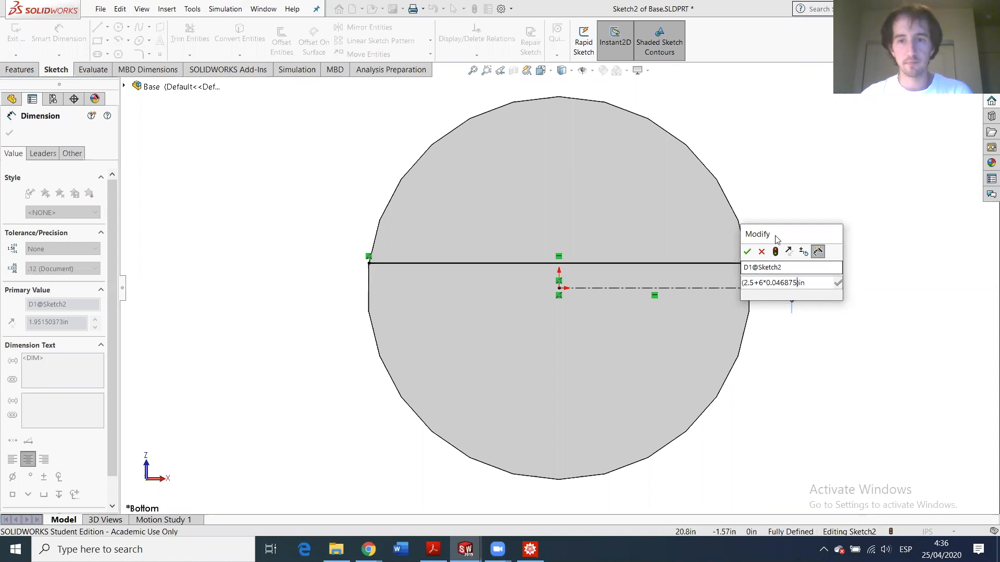
left_click_drag(778, 234, 896, 179)
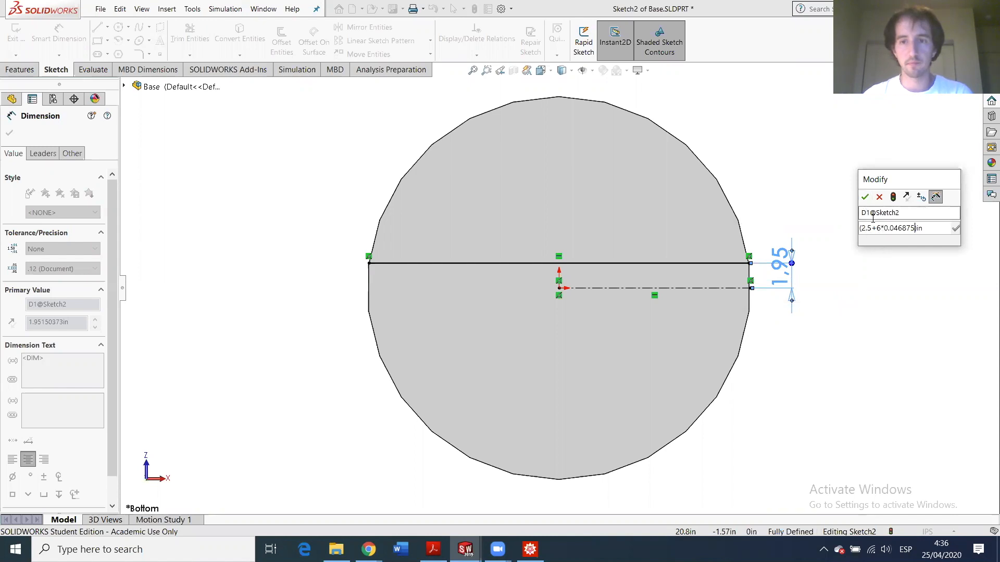
type(")")
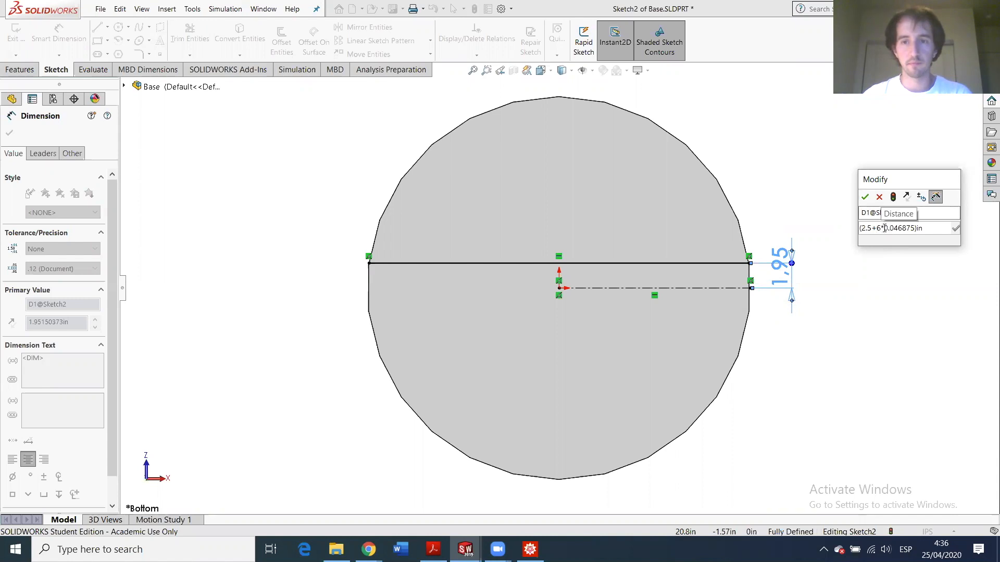
left_click(879, 228)
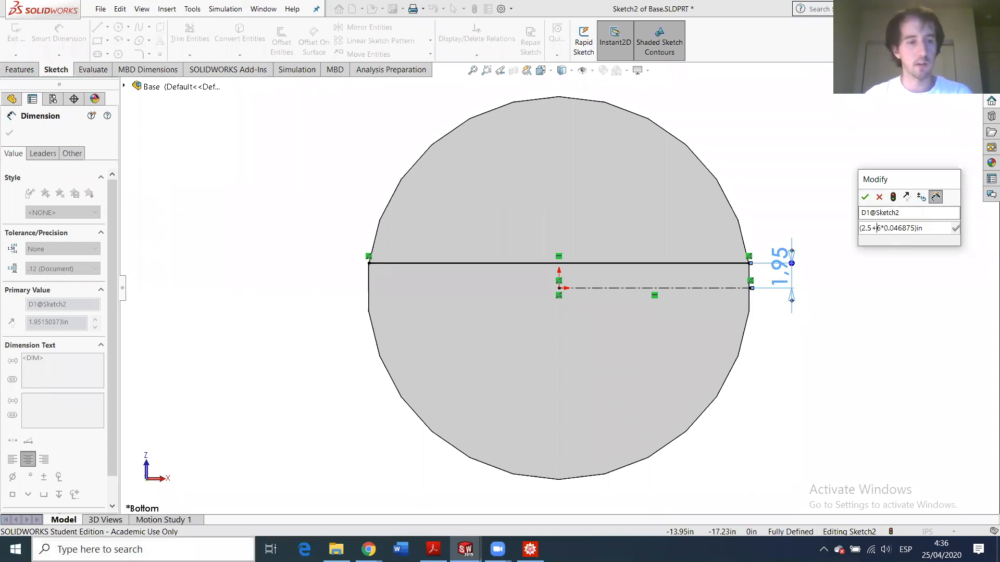
left_click(89, 549)
type("calc")
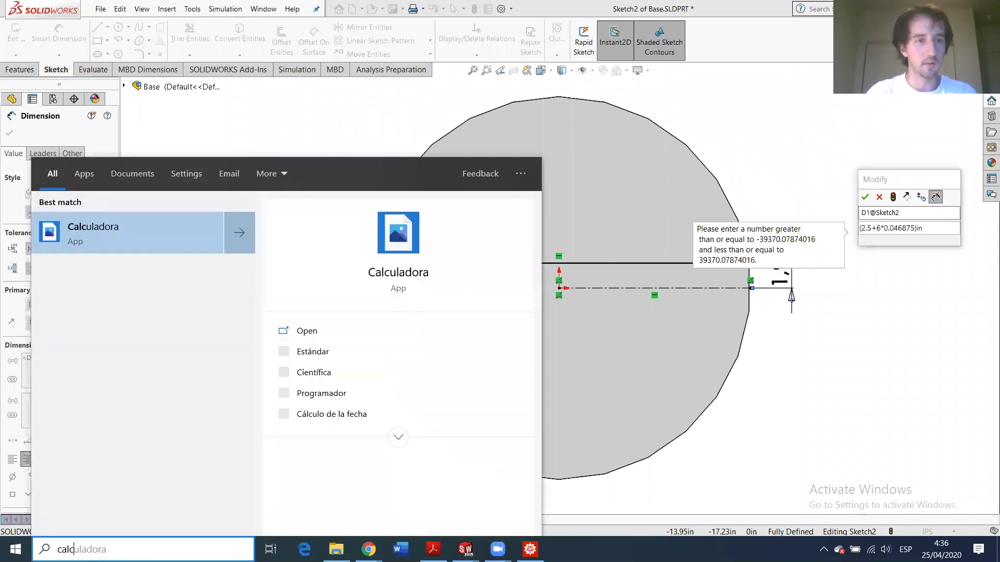
key("Return")
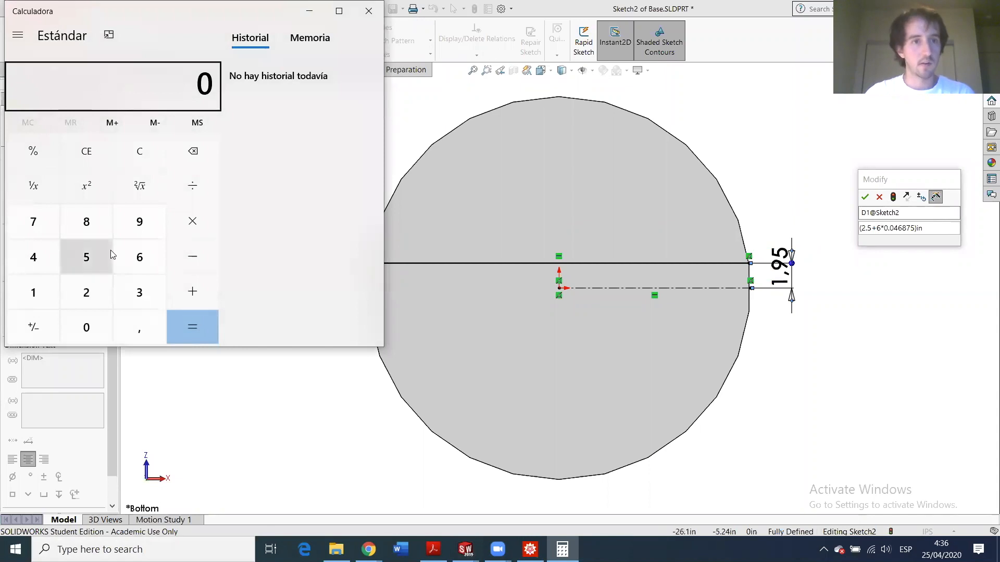
key("ctrl+v")
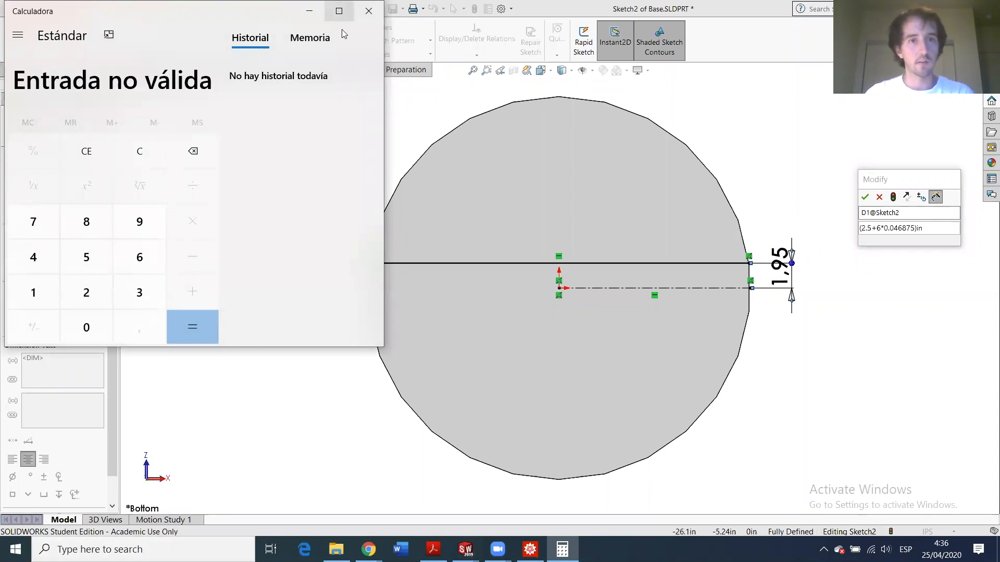
left_click(369, 10)
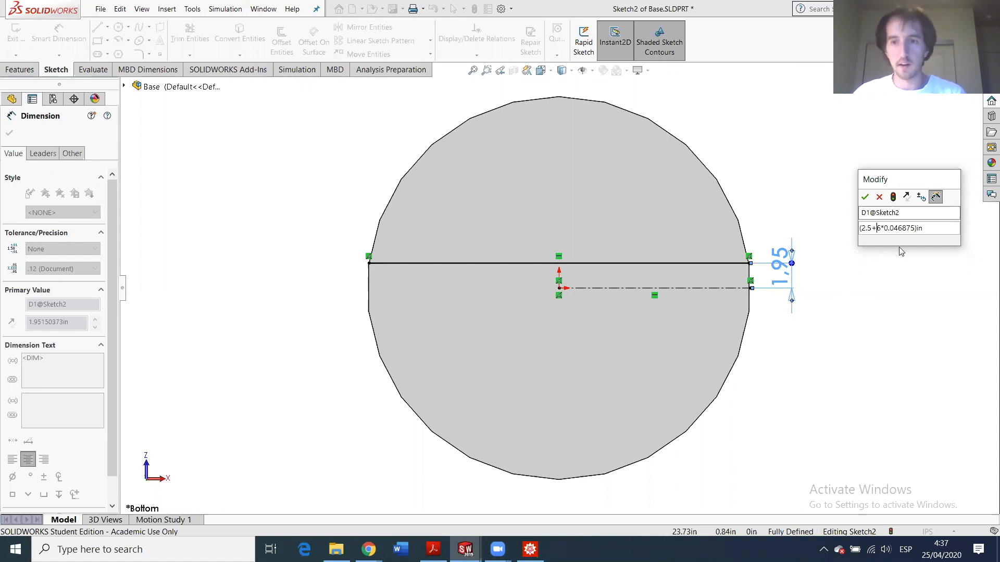
- Correct the dimension expression to 2.5+6*0.046875 so the top line sits 2.78 in above the centerline
left_click(914, 227)
left_click_drag(915, 228, 854, 231)
left_click(861, 228)
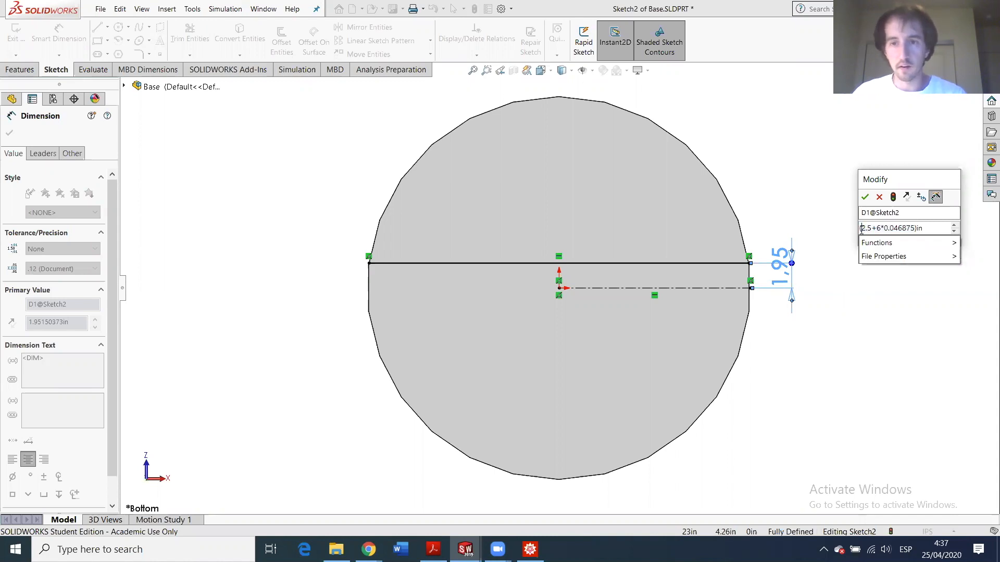
key("BackSpace")
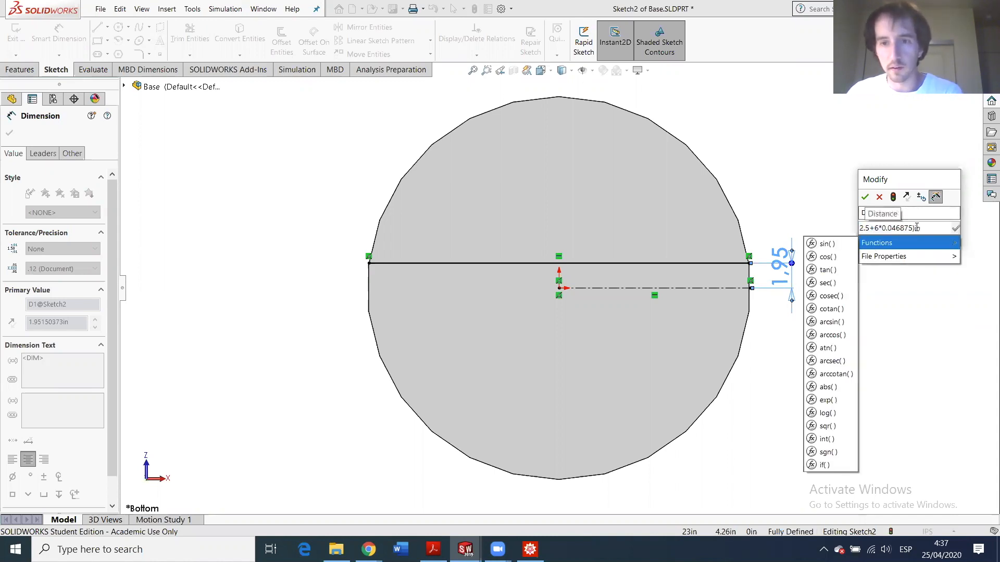
left_click(918, 228)
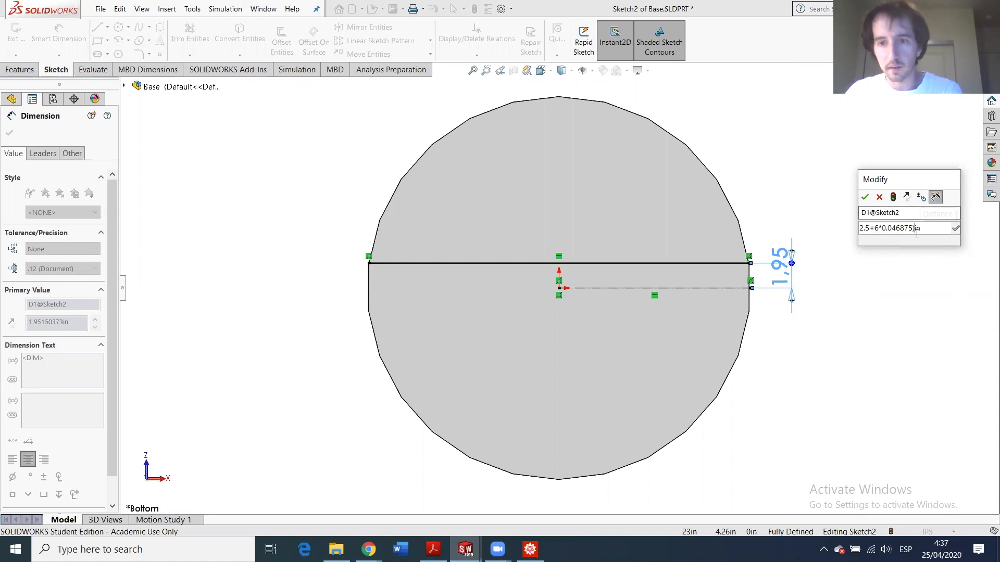
key("Return")
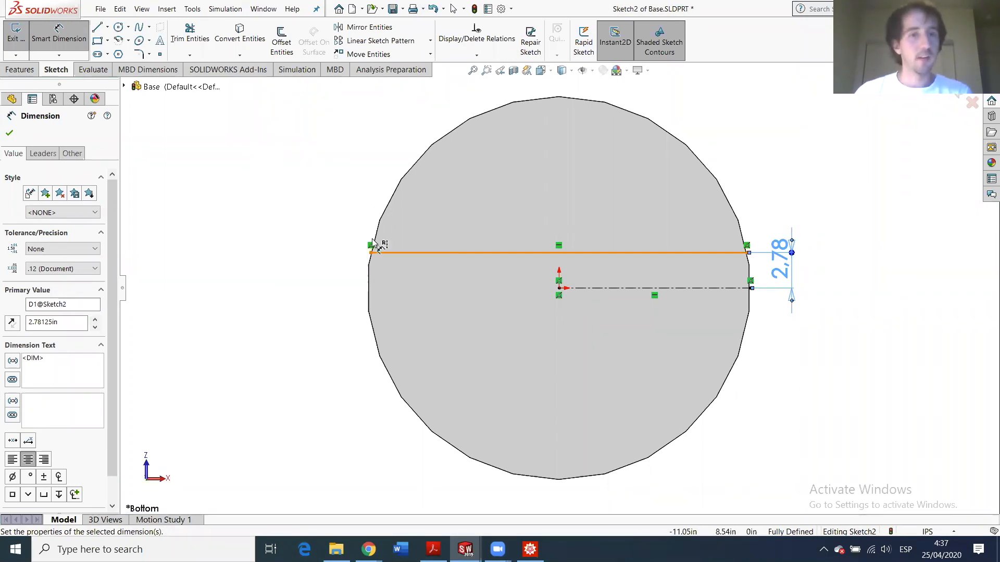
left_click(97, 27)
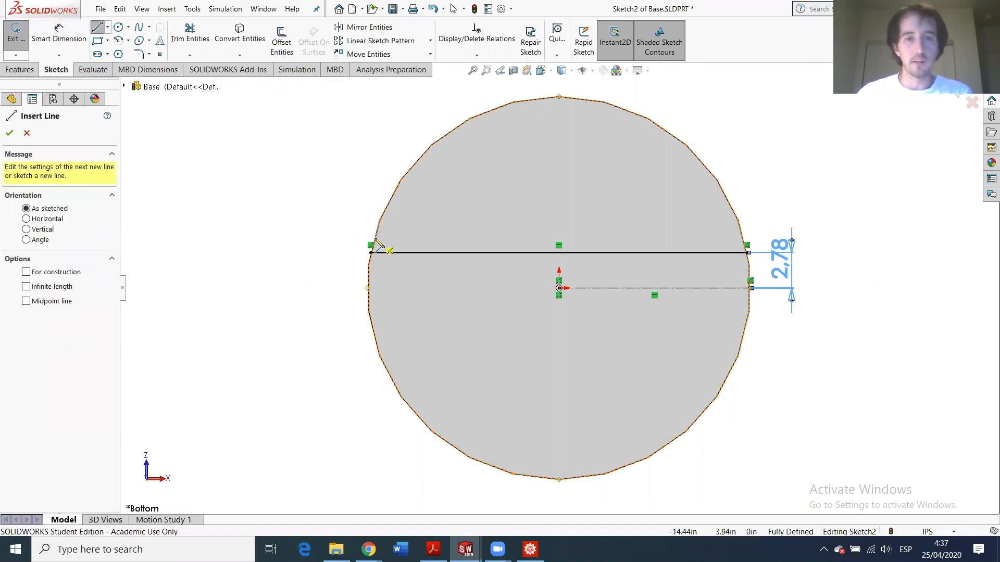
- Draw a second line across the circle, coincident with the circle edge and parallel to the horizontal line
left_click(375, 239)
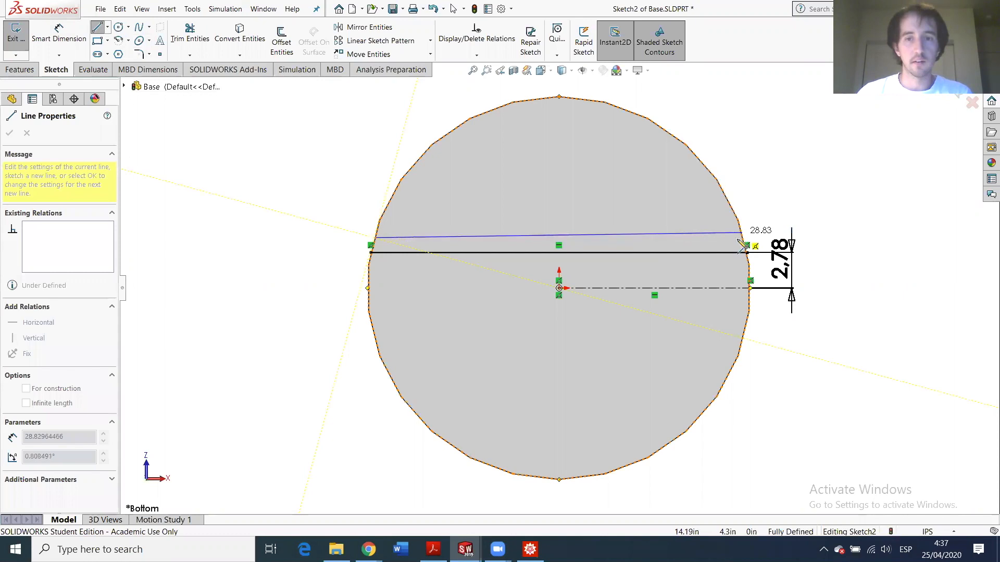
left_click(736, 228)
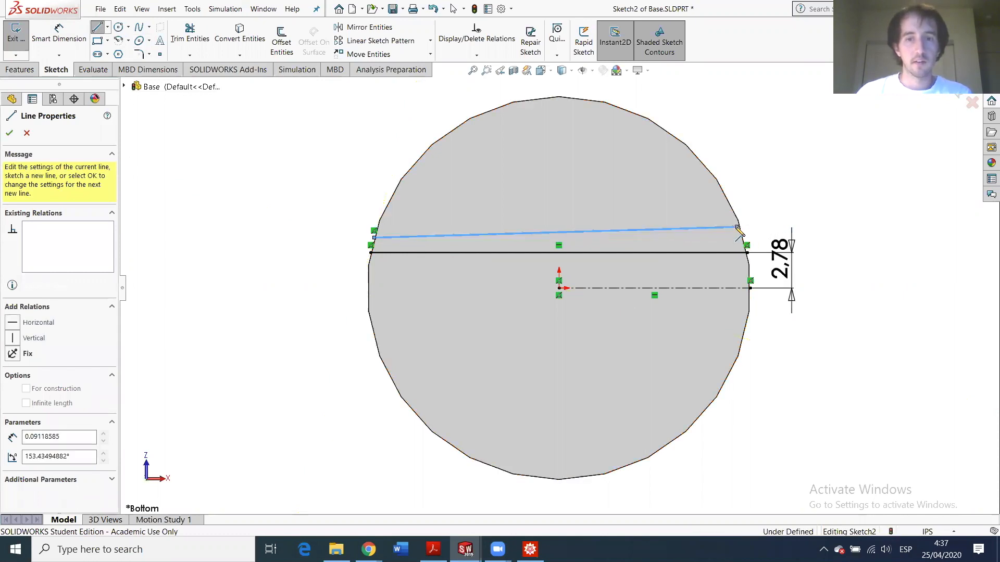
key("Escape")
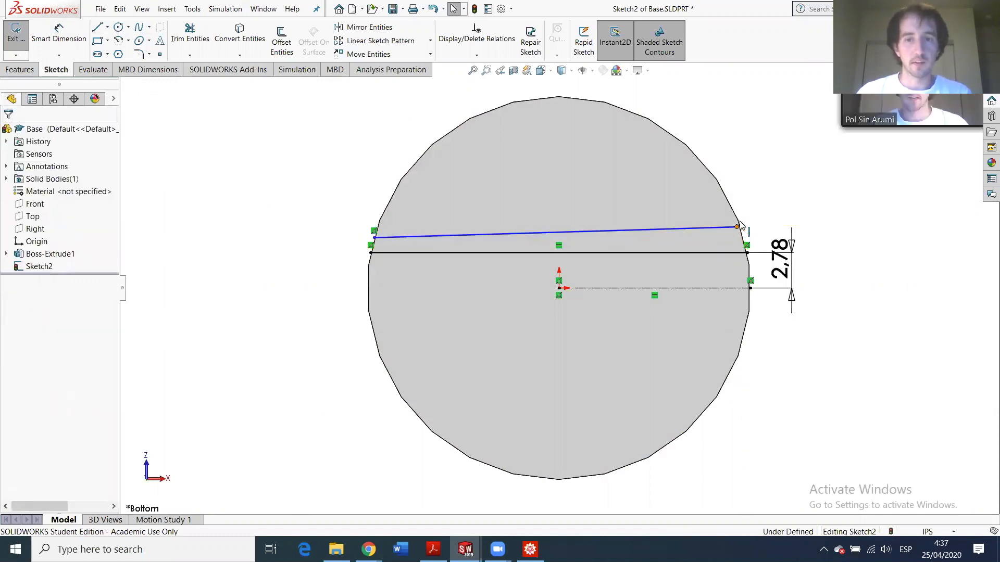
left_click(737, 227)
left_click(739, 220, "ctrl")
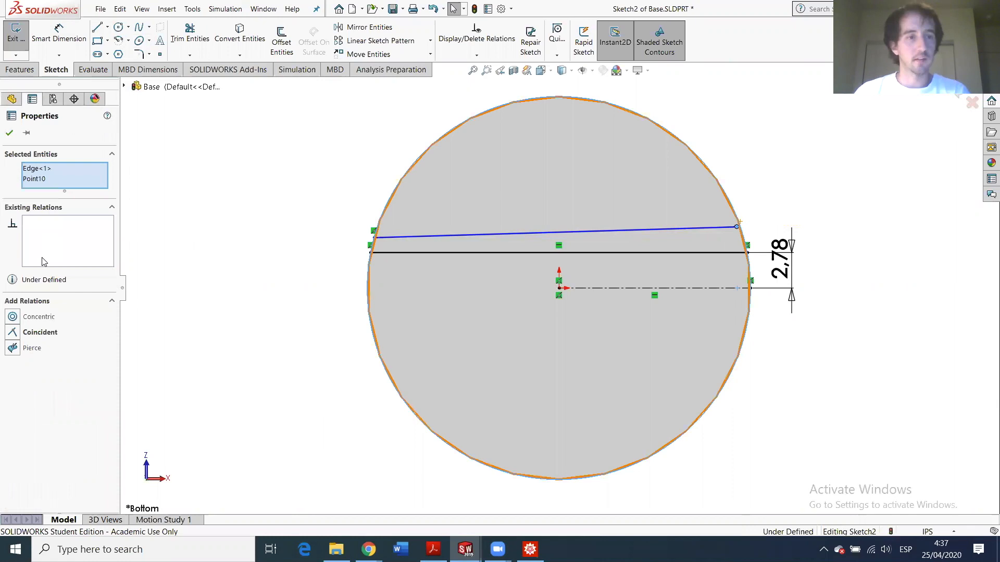
left_click(21, 331)
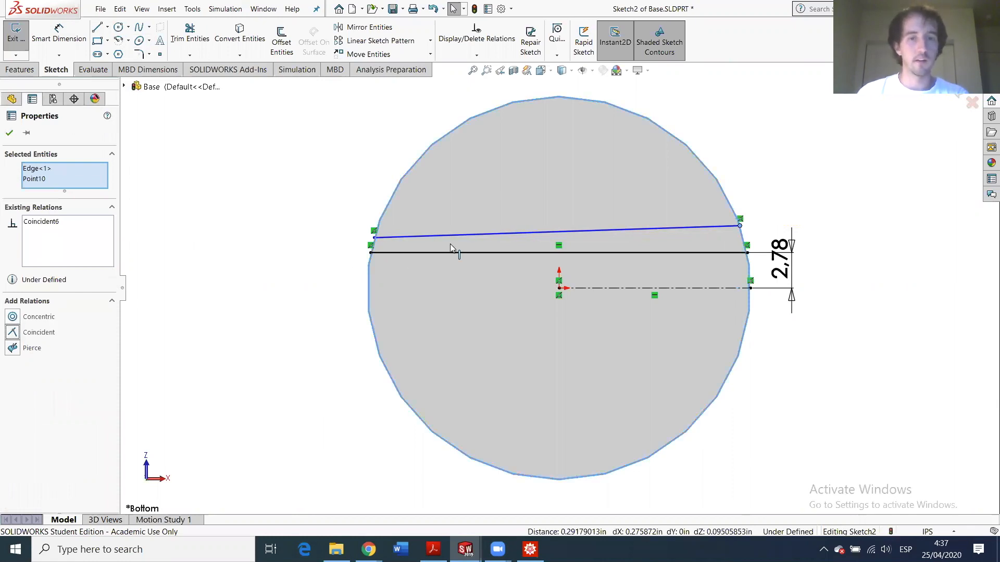
left_click(478, 233)
left_click(478, 253, "ctrl")
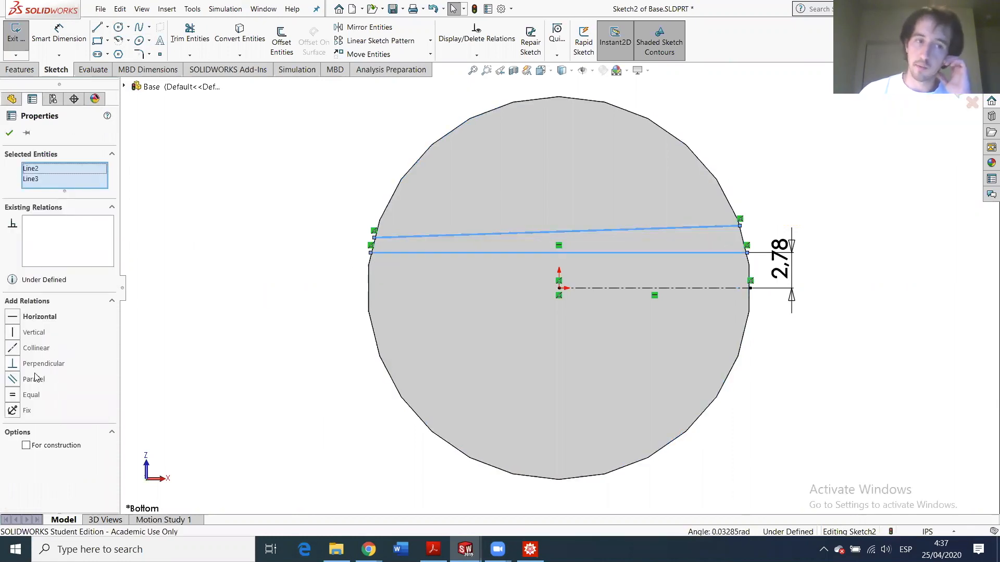
left_click(13, 380)
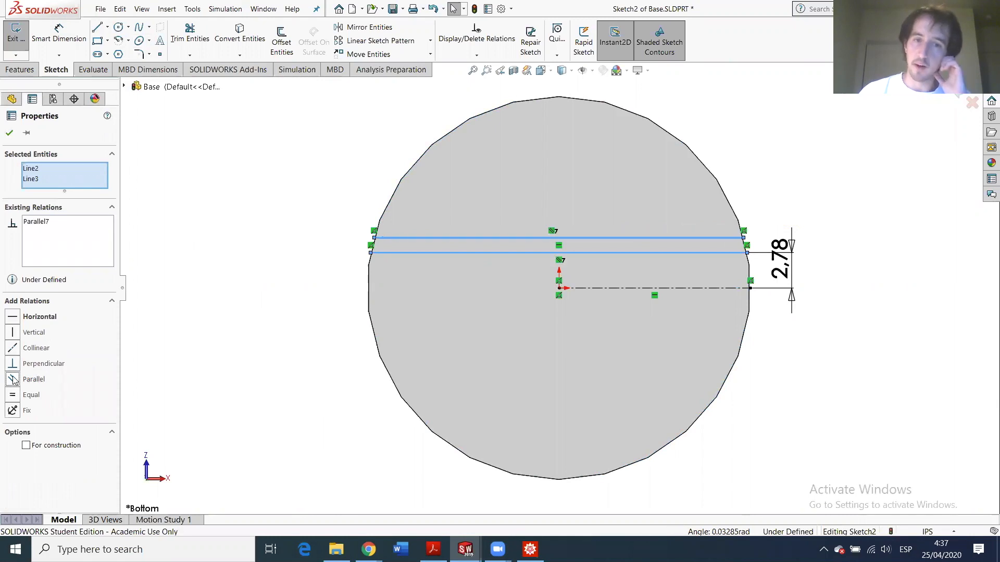
- Dimension the spacing between the two slot lines as 0.5
left_click(9, 135)
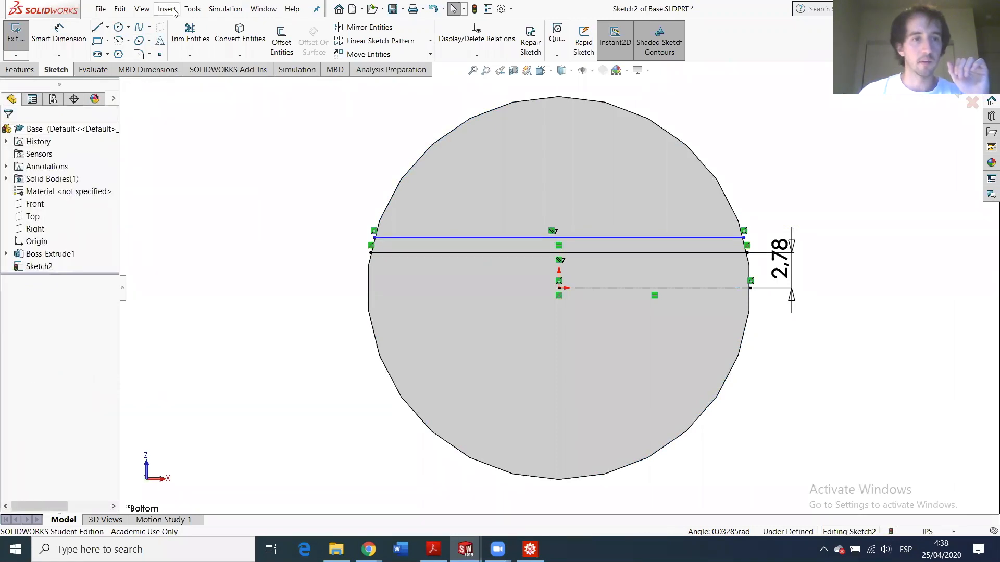
left_click(59, 32)
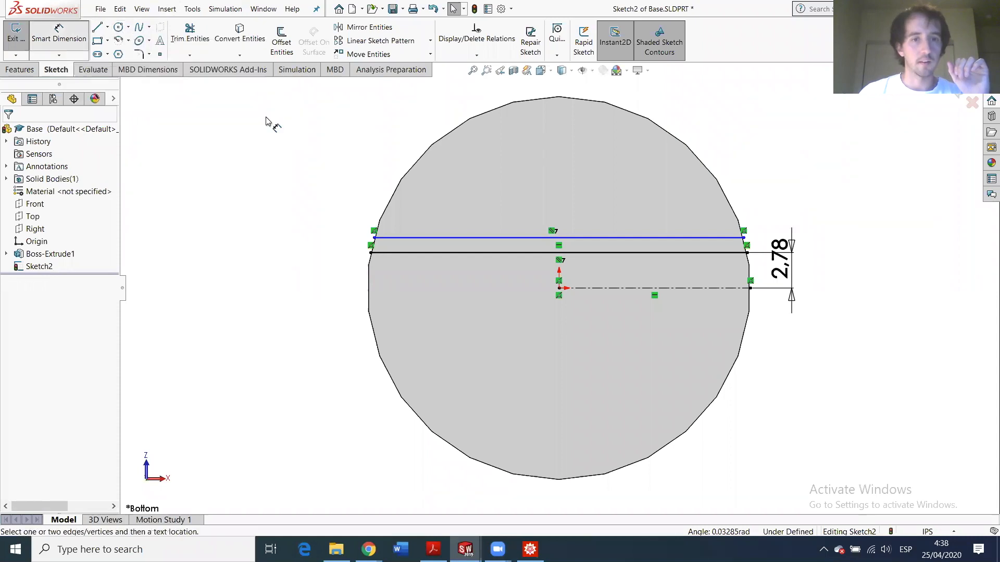
left_click(447, 253)
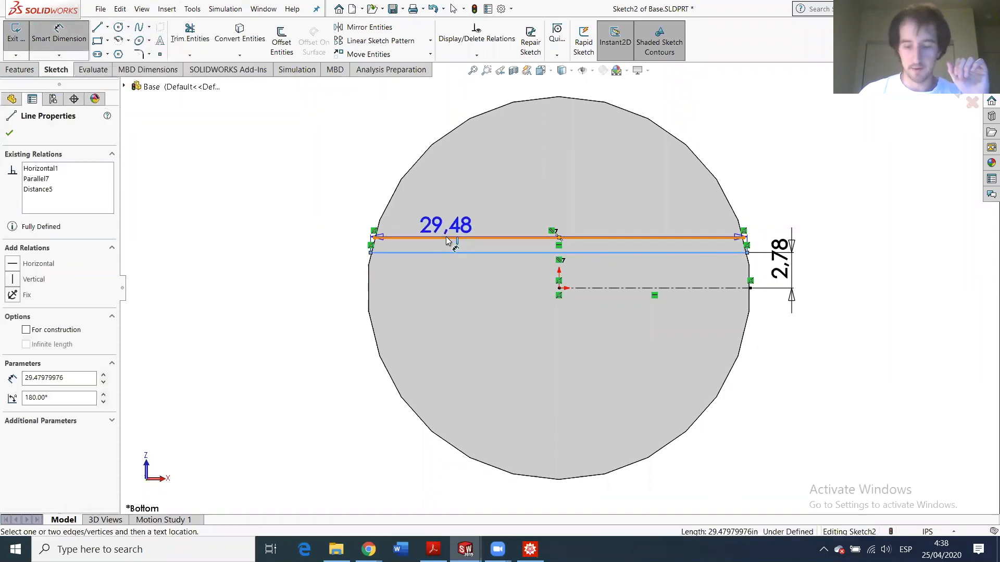
left_click(445, 239)
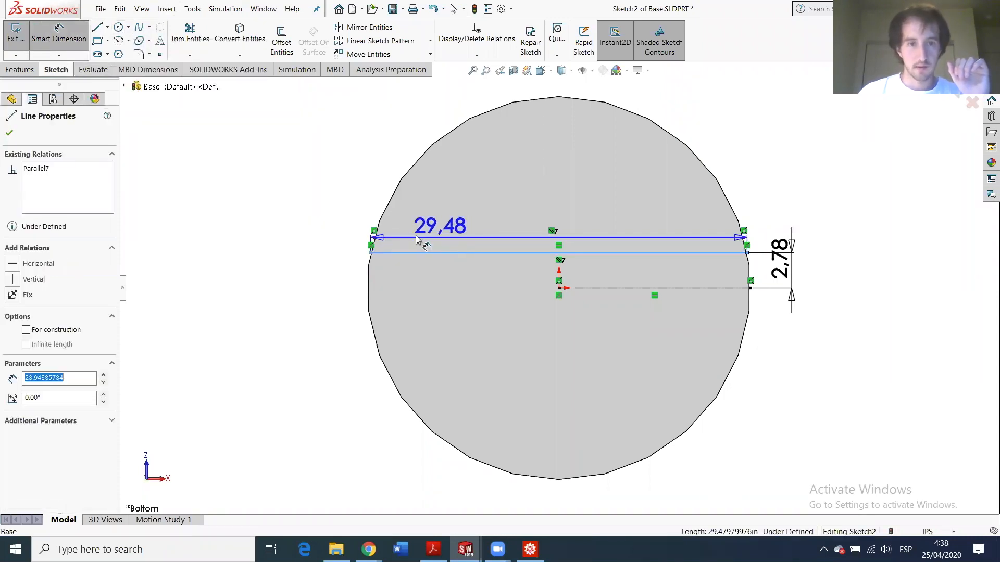
left_click(376, 281)
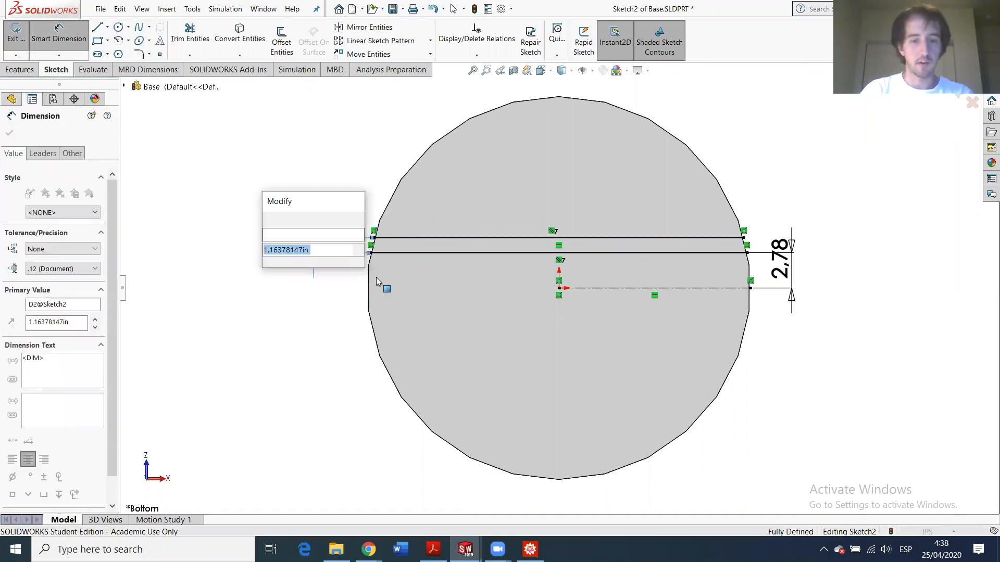
type("0.5")
key("Return")
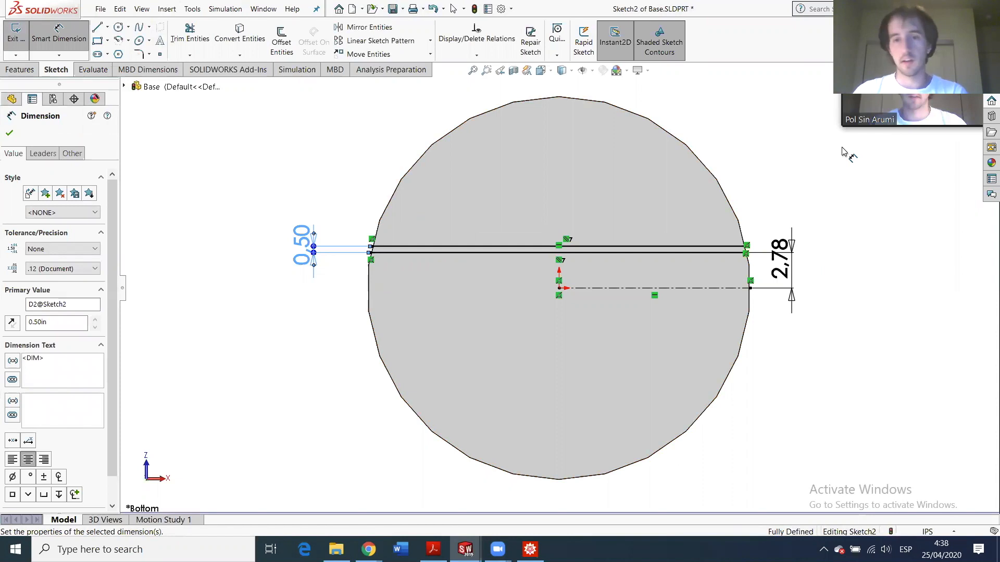
scroll(556, 292, "up", 2)
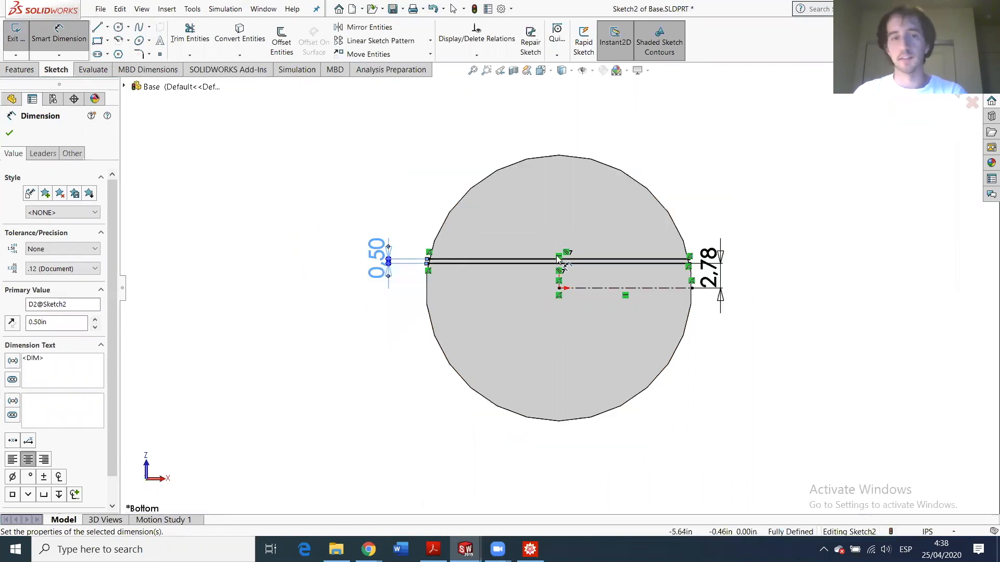
scroll(578, 319, "down", 5)
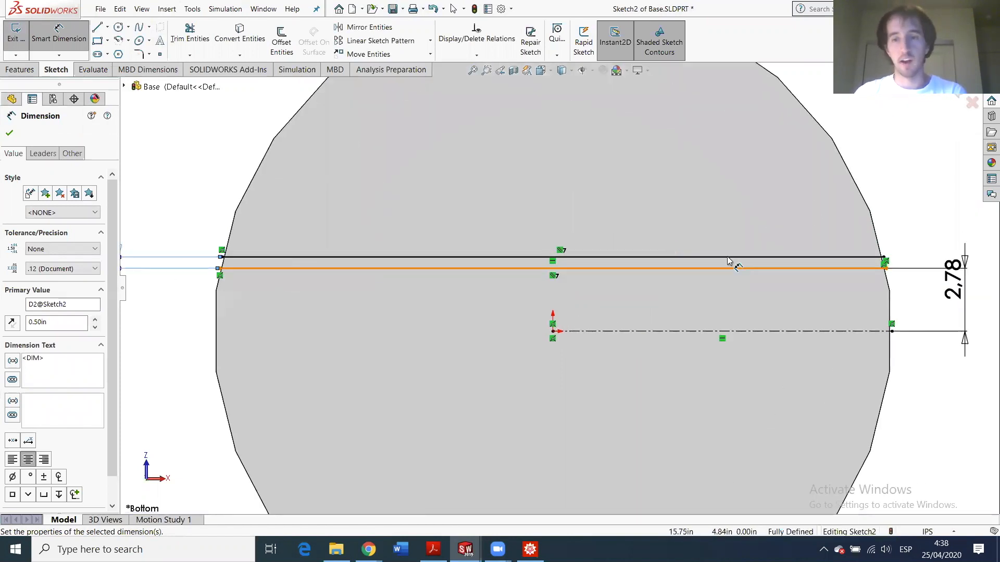
scroll(750, 260, "up", 4)
scroll(642, 341, "down", 3)
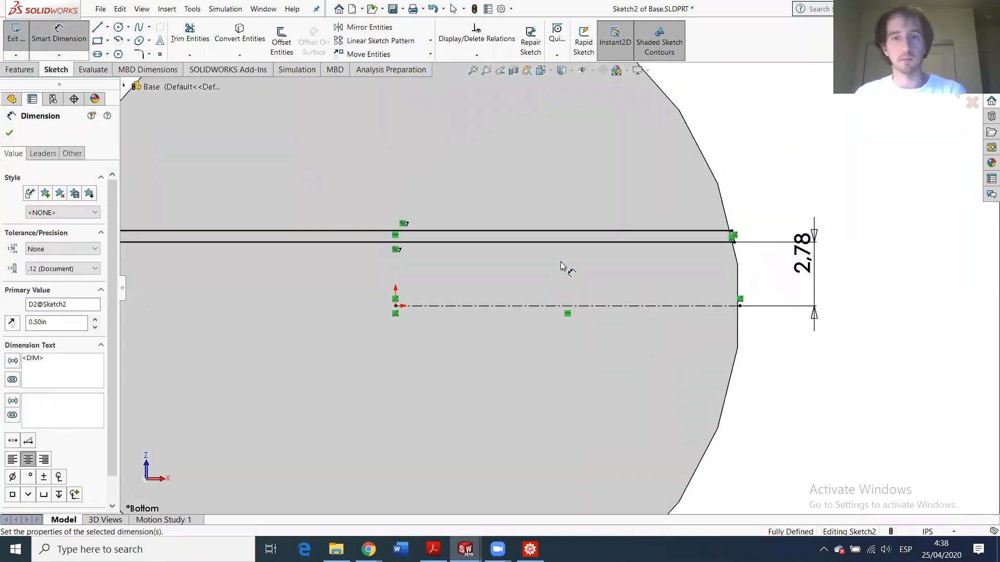
scroll(561, 266, "up", 3)
scroll(510, 261, "down", 2)
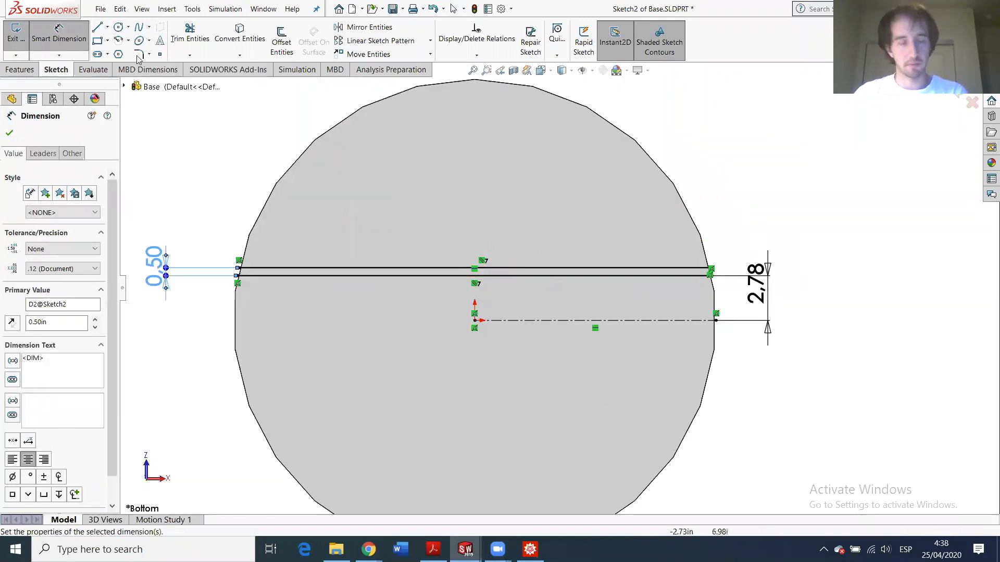
- Draw two circles centred on the origin, one at the outer edge and one inside it
left_click(119, 27)
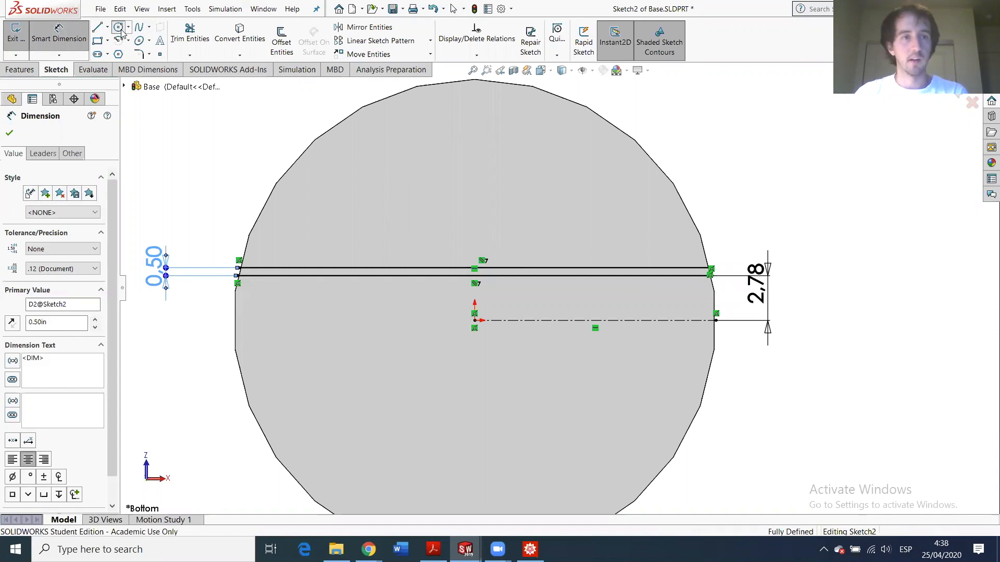
left_click(474, 320)
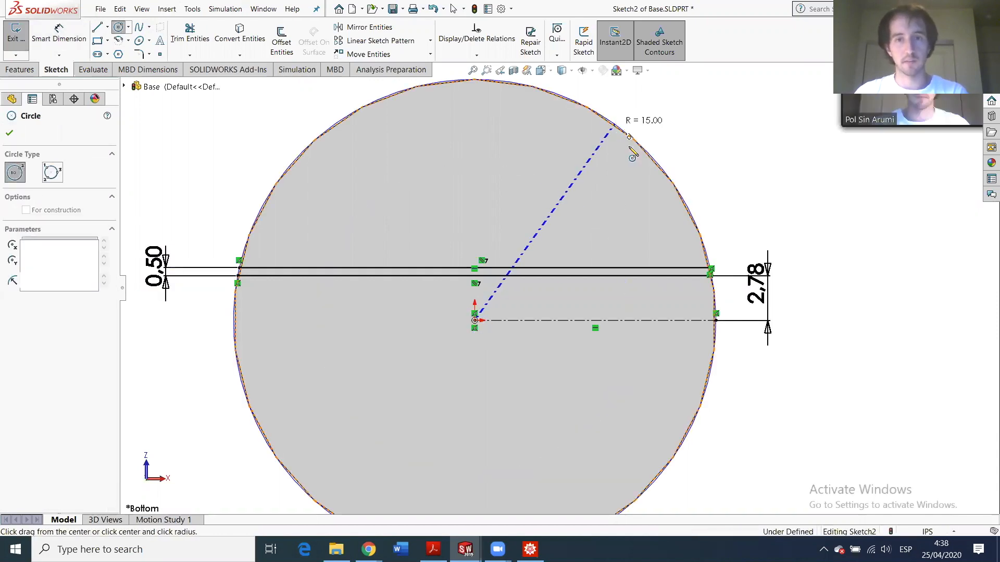
left_click(615, 127)
key("Escape")
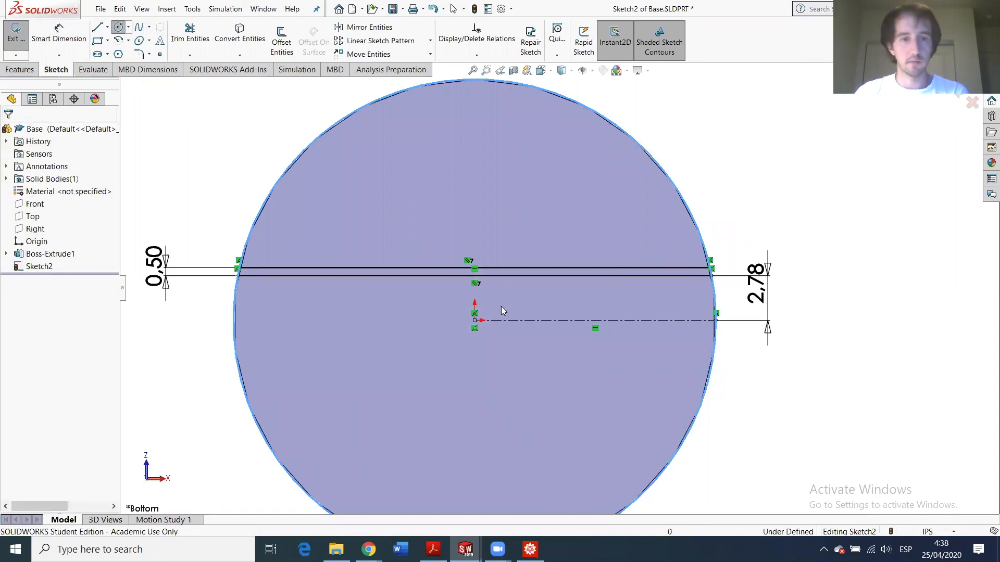
left_click(118, 28)
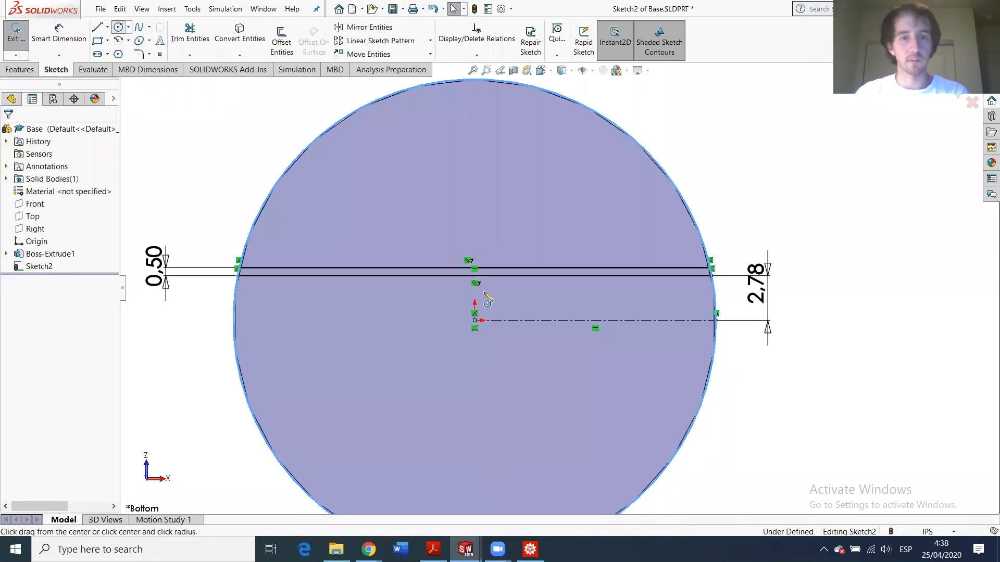
left_click(474, 320)
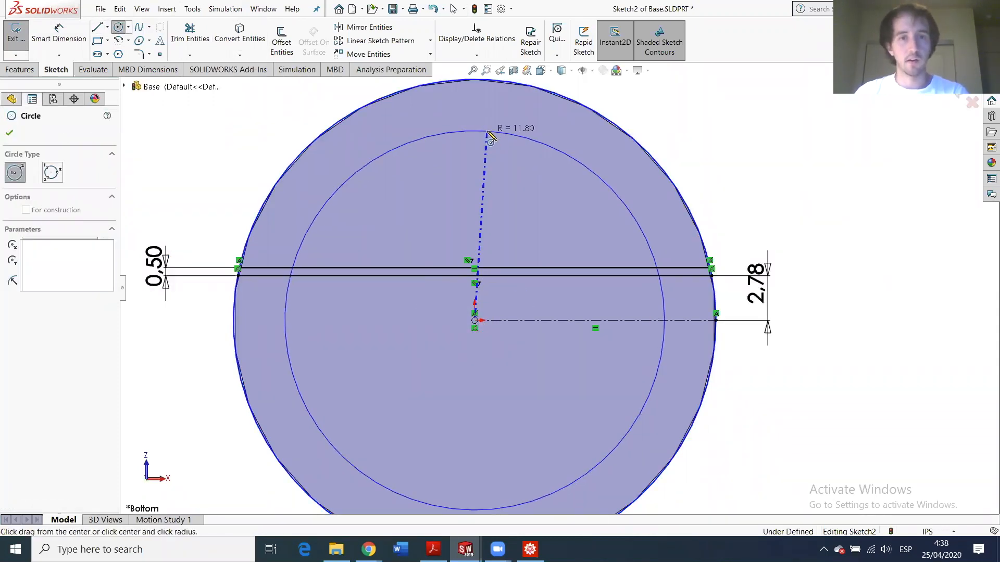
left_click(486, 131)
key("Escape")
- Dimension the gap between the inner and outer circles as 0.5
left_click(62, 32)
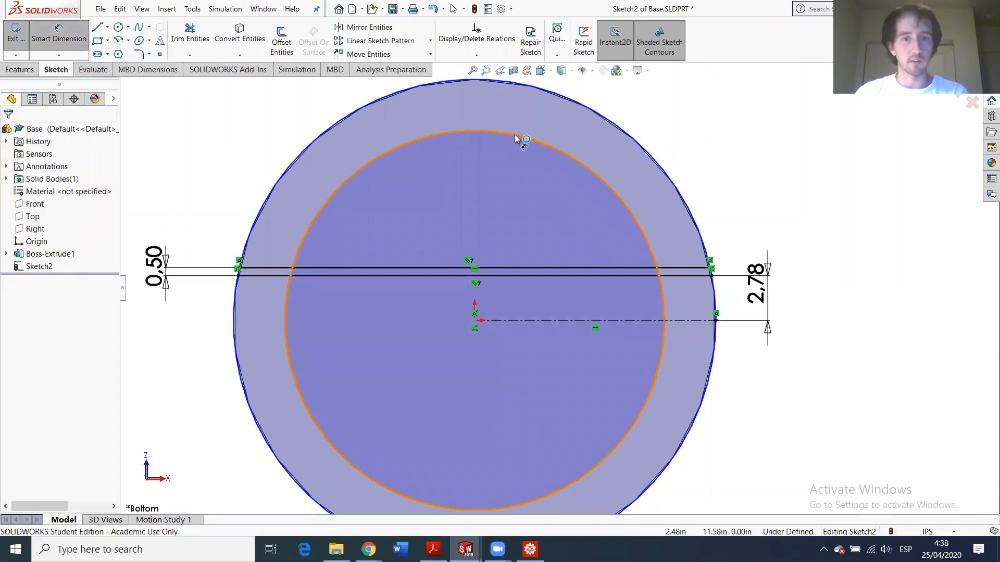
left_click(516, 136)
left_click(638, 134)
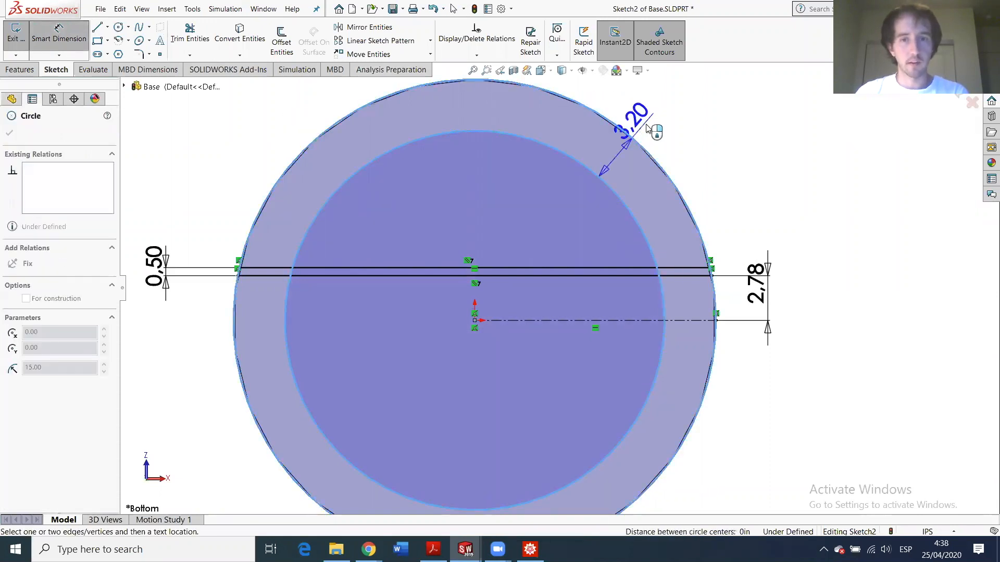
left_click(669, 120)
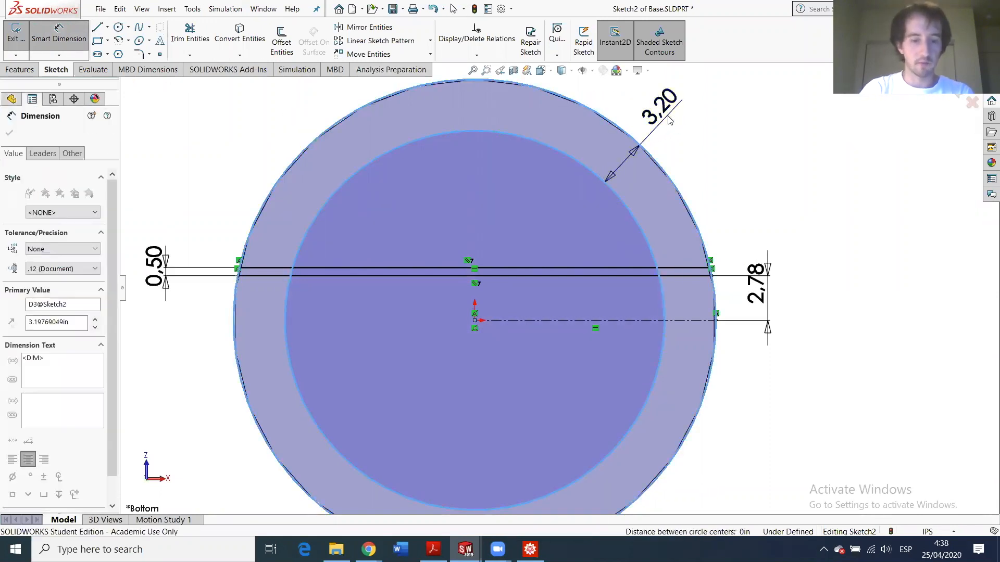
type("0.5")
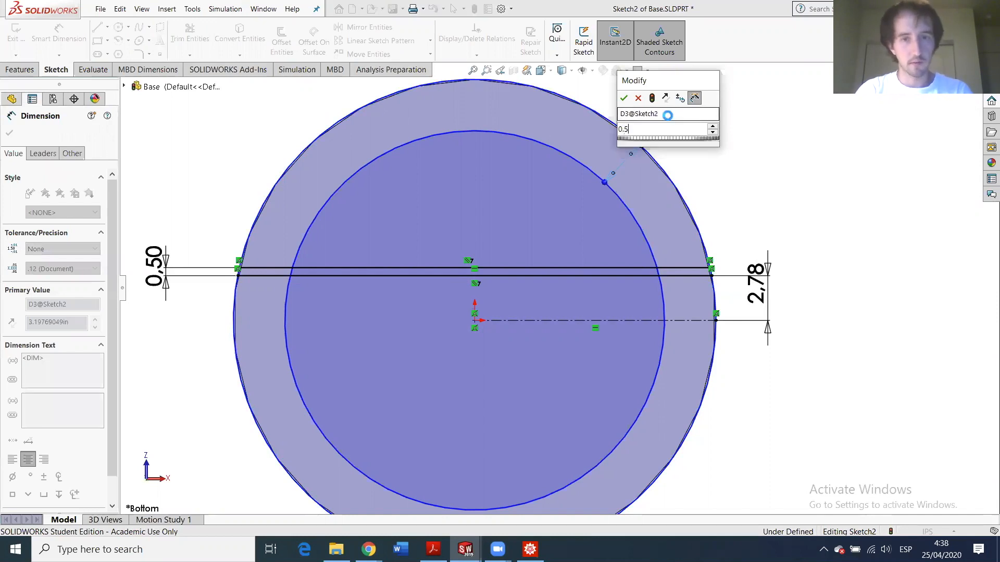
key("Return")
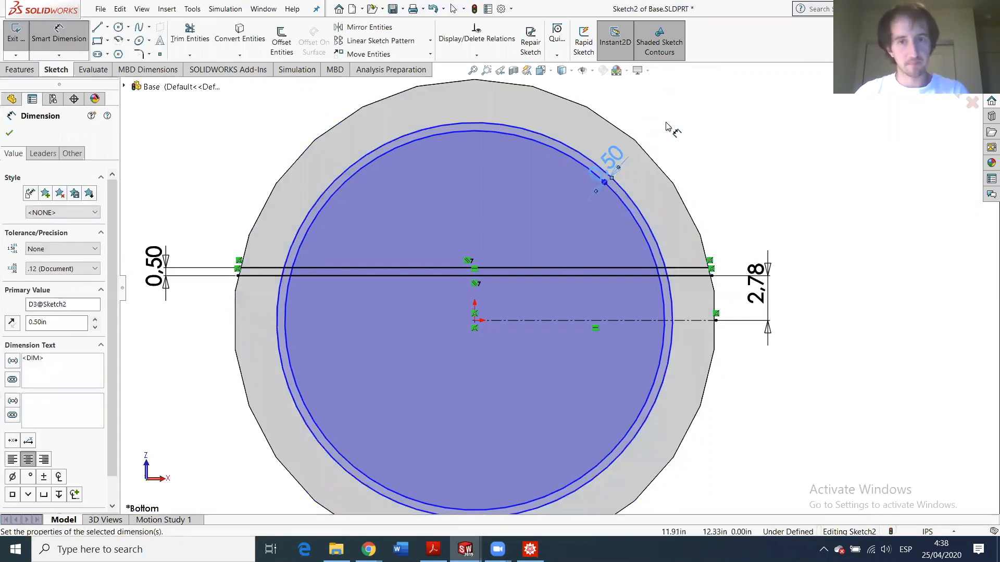
- Select the outer sketch circle together with the part's outer edge
left_click(636, 214)
key("Escape")
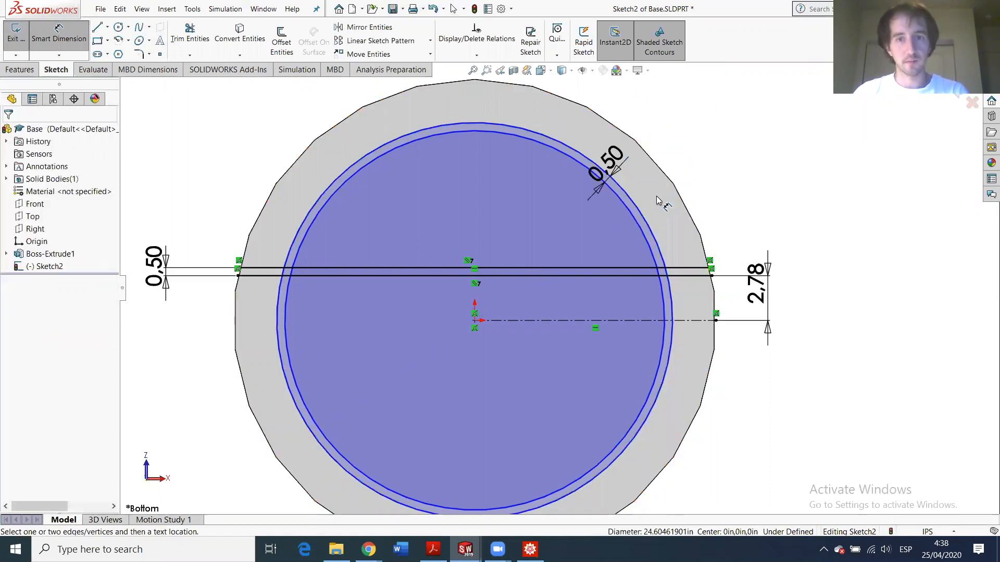
key("Escape")
left_click(637, 208)
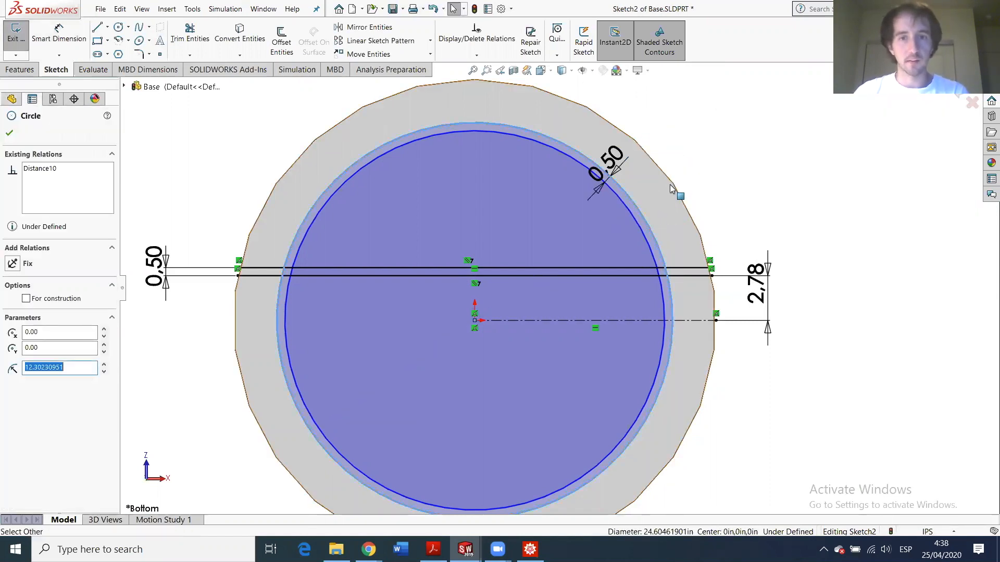
left_click(670, 183, "ctrl")
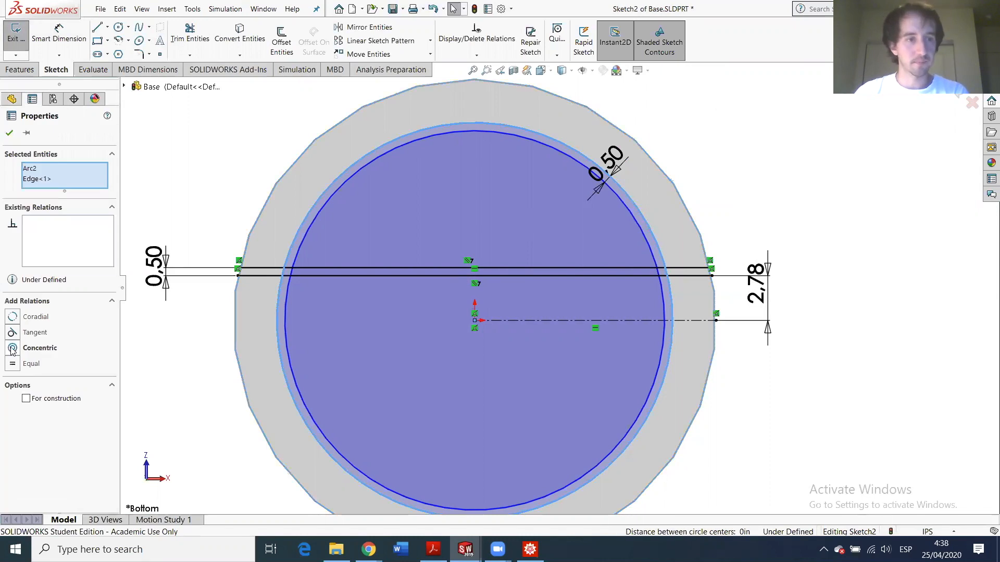
- Add a Coradial relation between the outer sketch circle and the part's outer edge
left_click(14, 317)
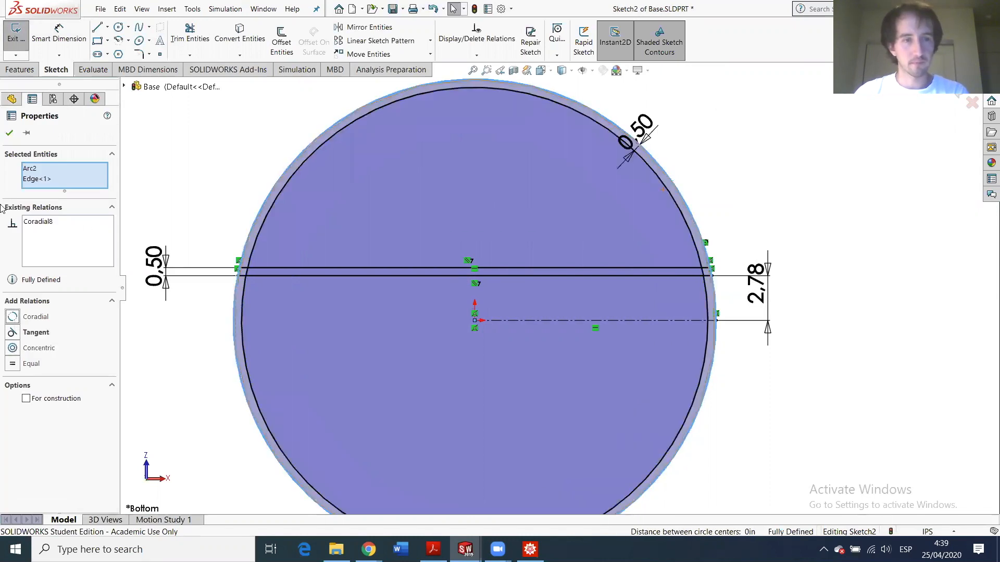
left_click(10, 133)
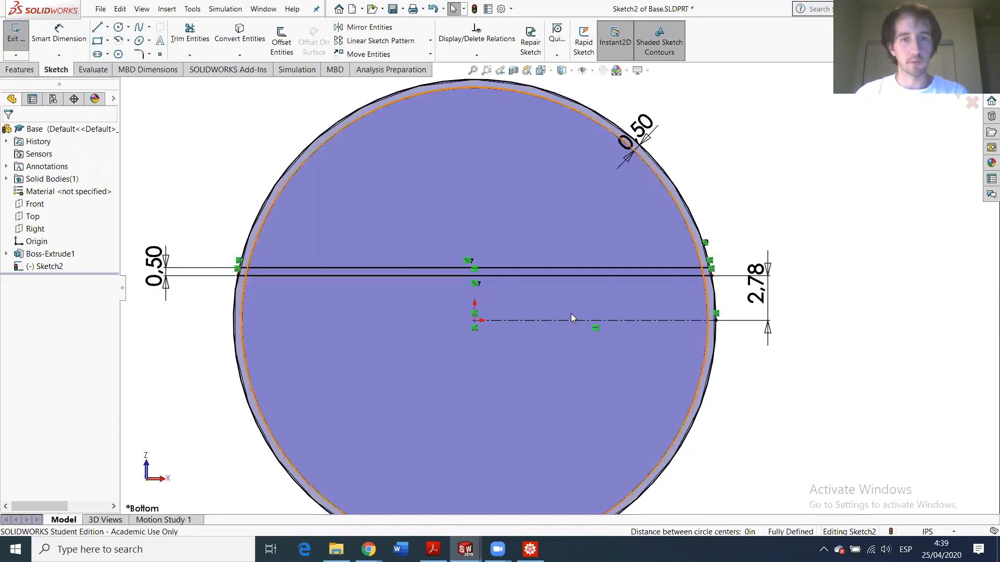
- Mirror the two upper slot lines about the horizontal centerline
left_click(405, 267)
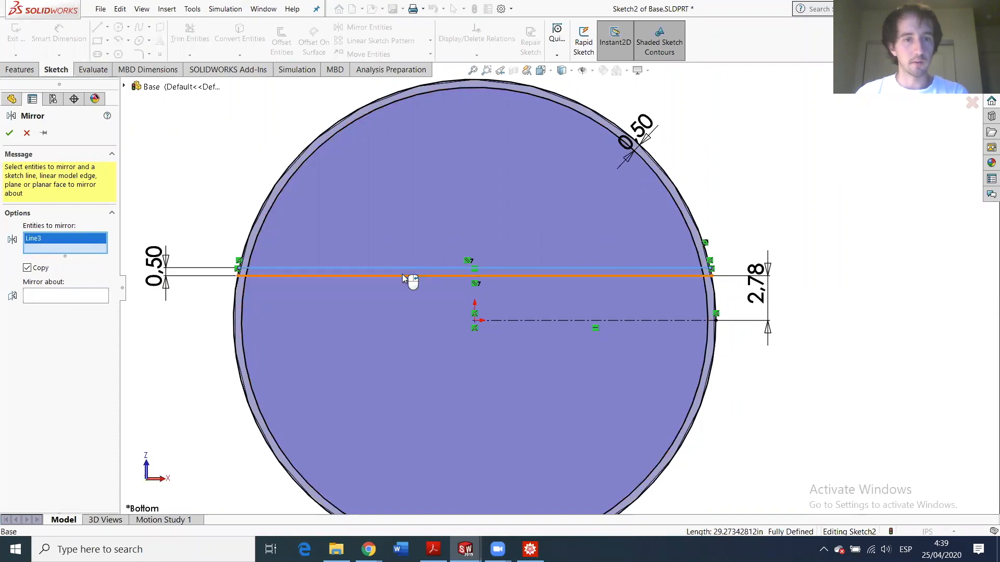
left_click(396, 276)
left_click(65, 305)
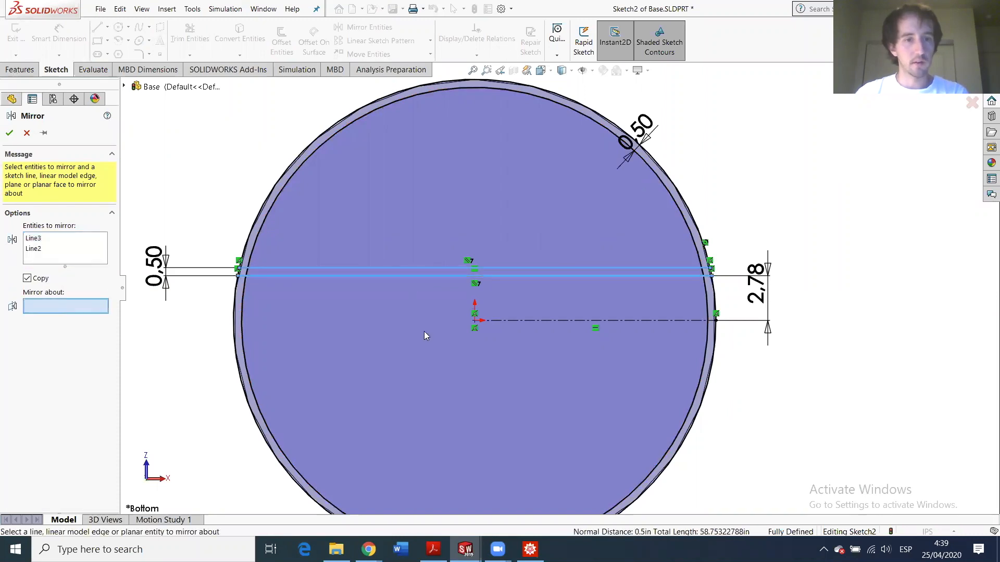
left_click(560, 320)
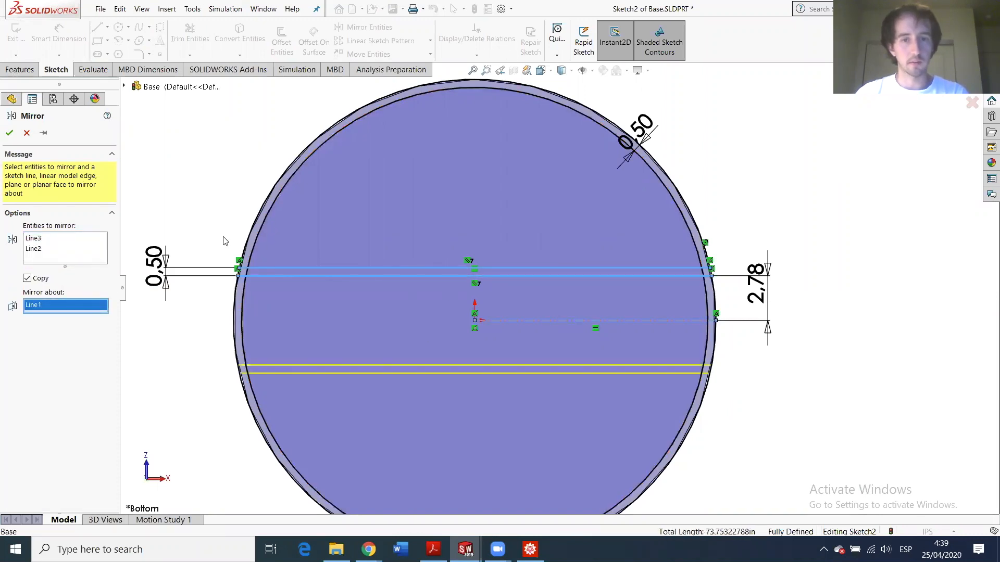
left_click(9, 133)
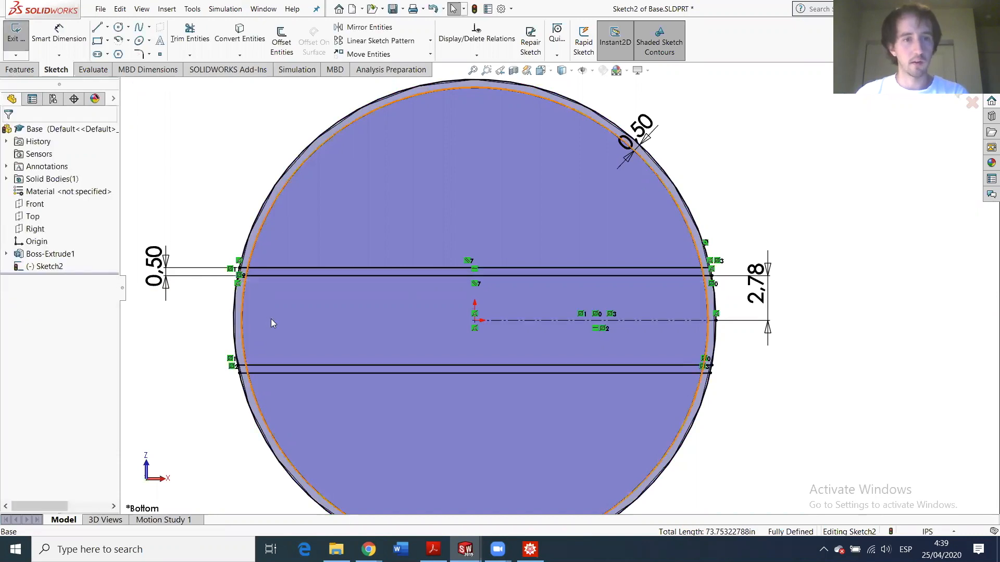
scroll(458, 317, "down", 2)
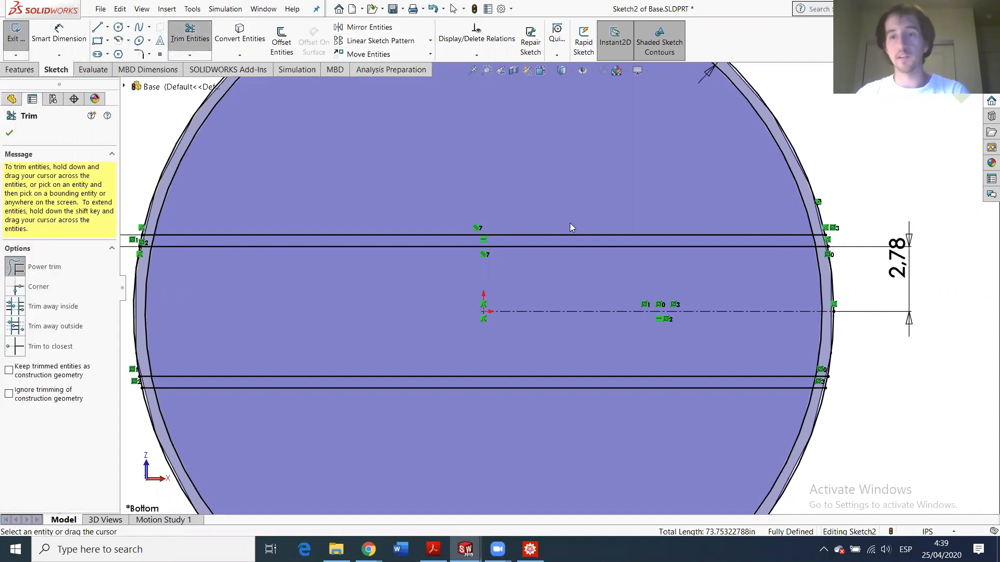
- Trim the inner-circle arc pieces near the upper line, below the centerline and on the left edge
scroll(583, 213, "up", 3)
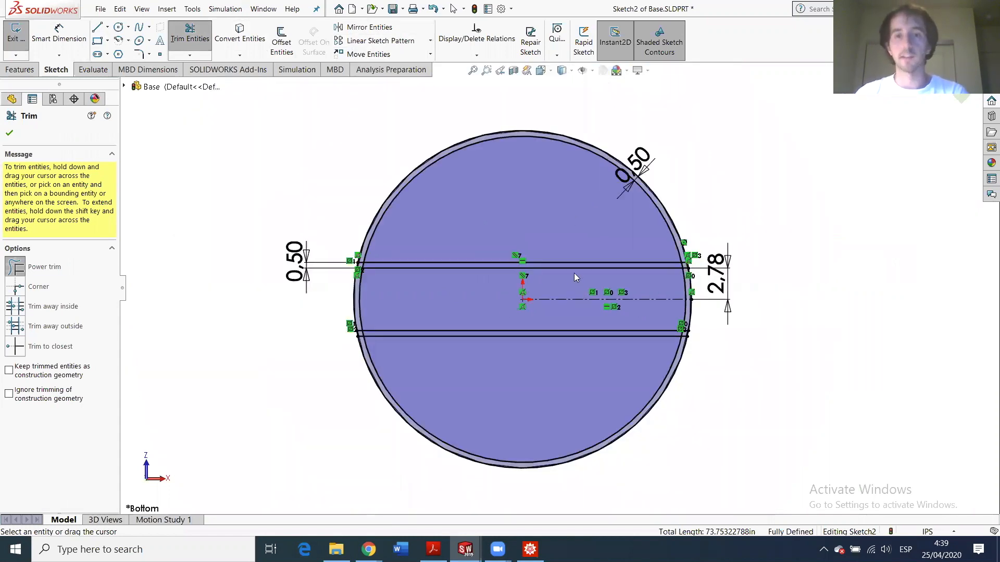
scroll(574, 260, "down", 2)
scroll(588, 222, "down", 1)
scroll(597, 215, "down", 1)
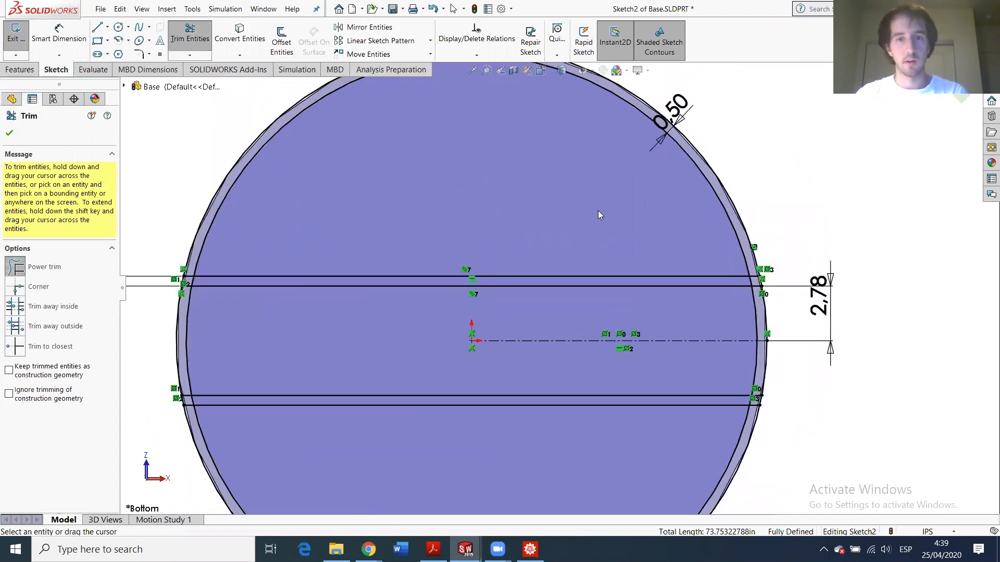
scroll(640, 281, "up", 1)
scroll(708, 308, "down", 2)
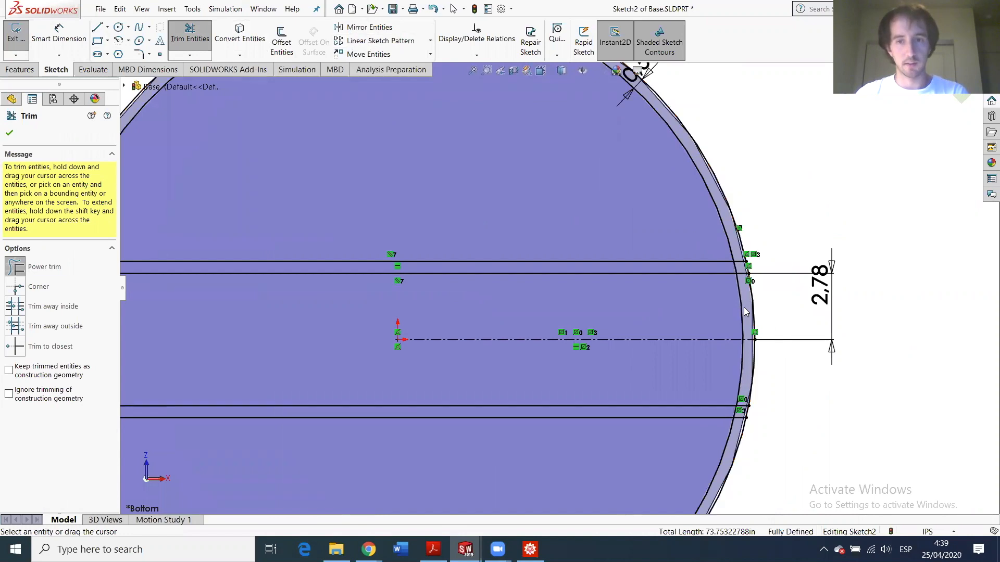
scroll(651, 291, "up", 1)
scroll(617, 292, "down", 1)
scroll(618, 292, "down", 1)
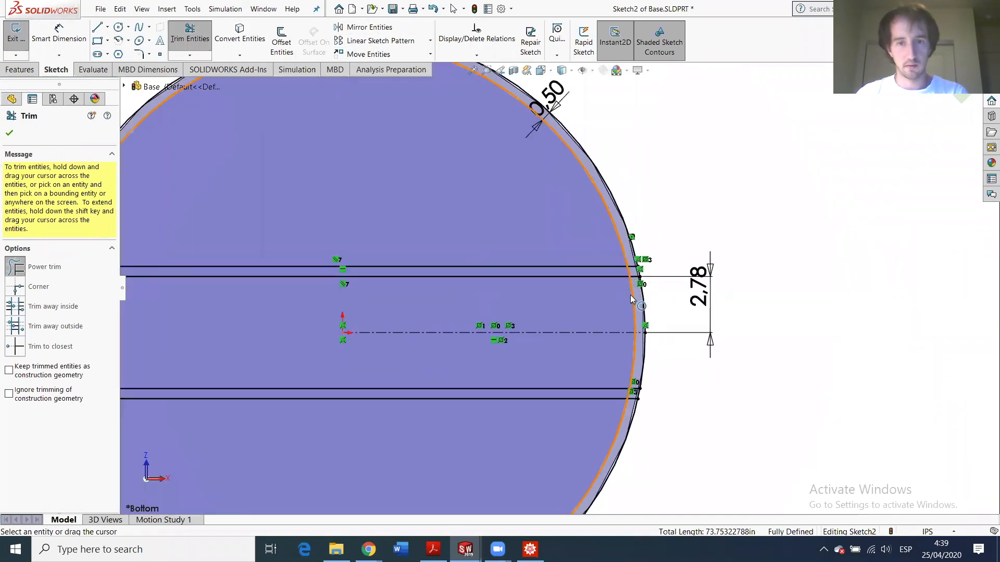
left_click_drag(624, 298, 635, 294)
left_click_drag(634, 349, 632, 352)
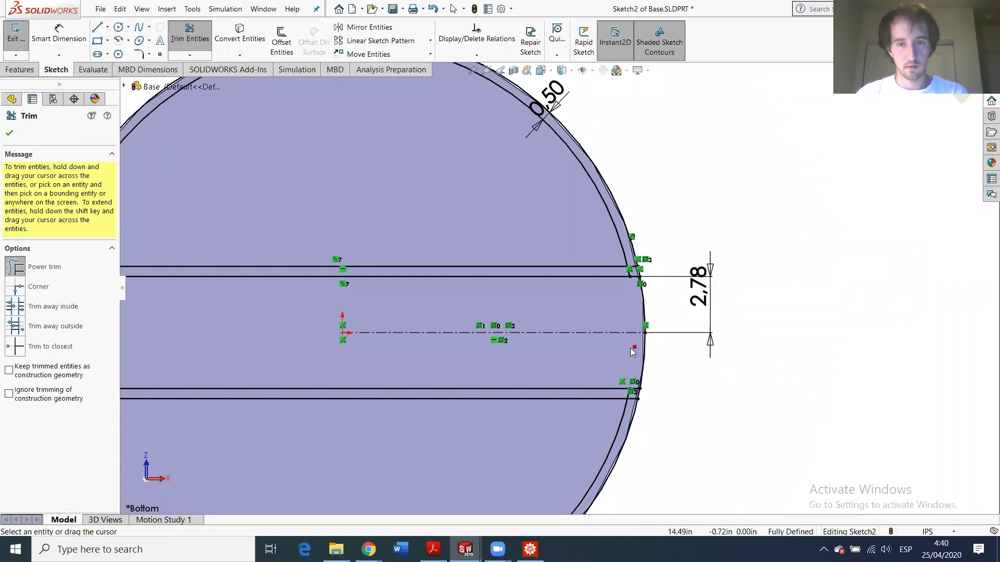
scroll(375, 310, "up", 5)
scroll(384, 286, "down", 6)
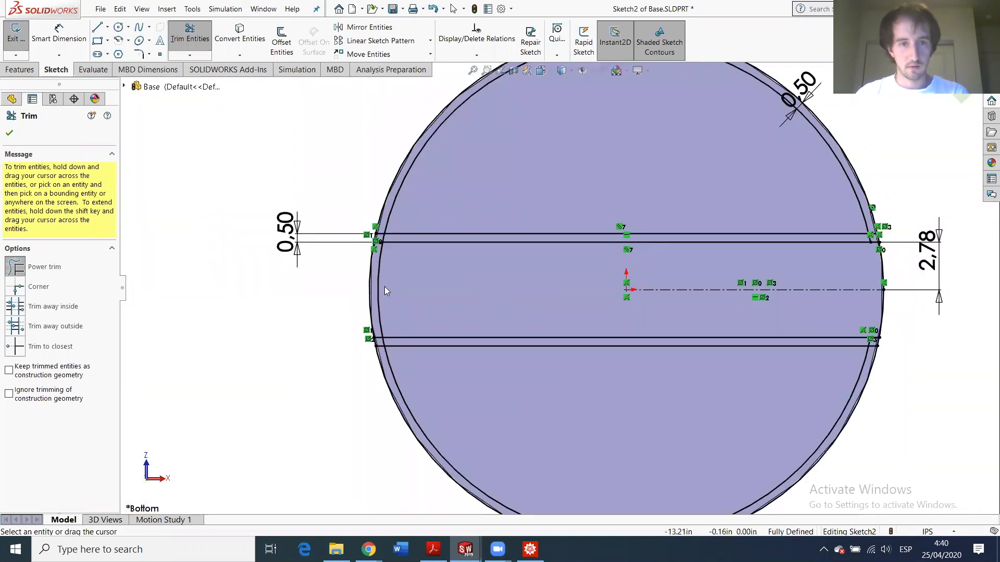
left_click_drag(356, 267, 359, 268)
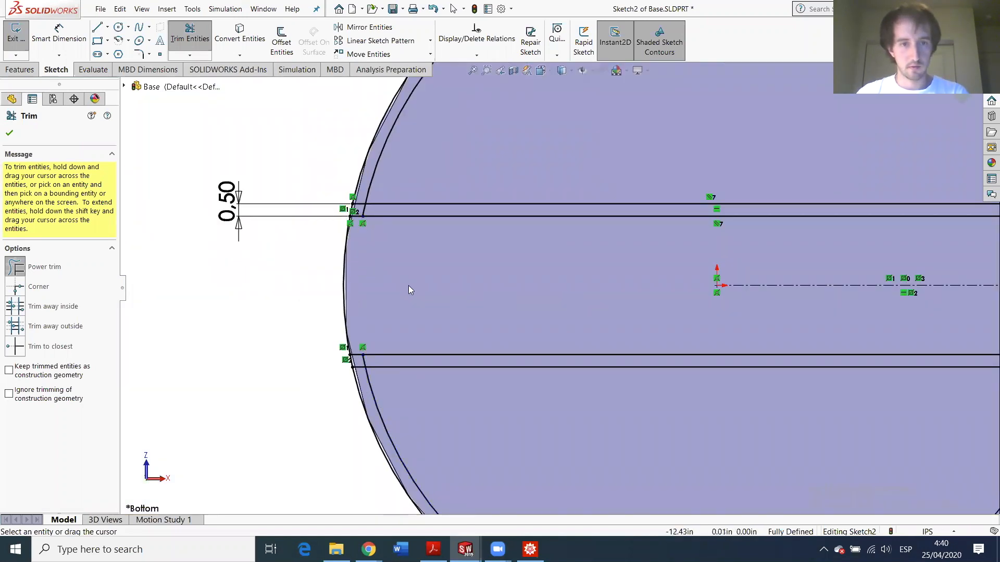
scroll(443, 231, "up", 4)
scroll(437, 234, "down", 6)
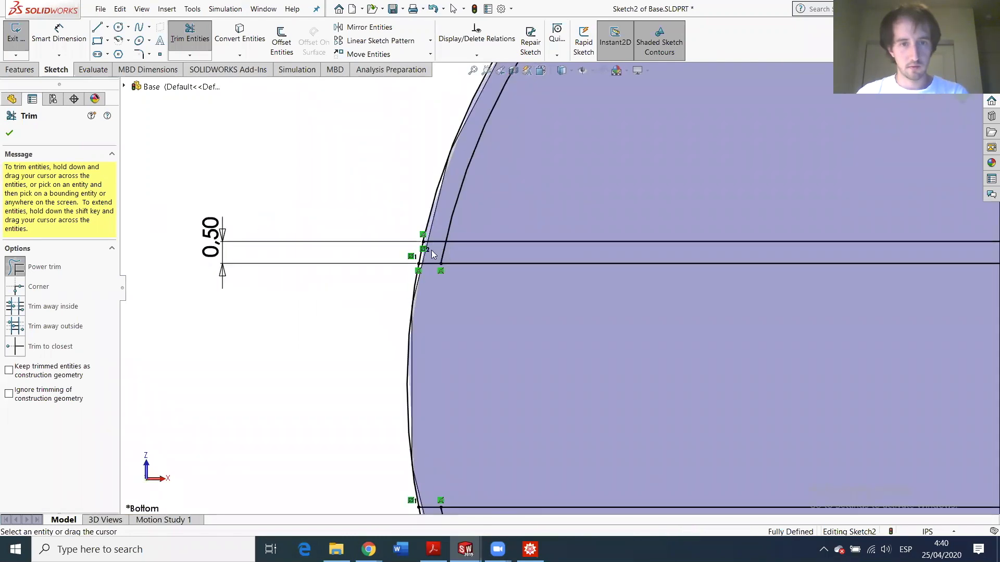
- Trim the short segments and arc pieces between each pair of slot lines
left_click_drag(432, 251, 441, 253)
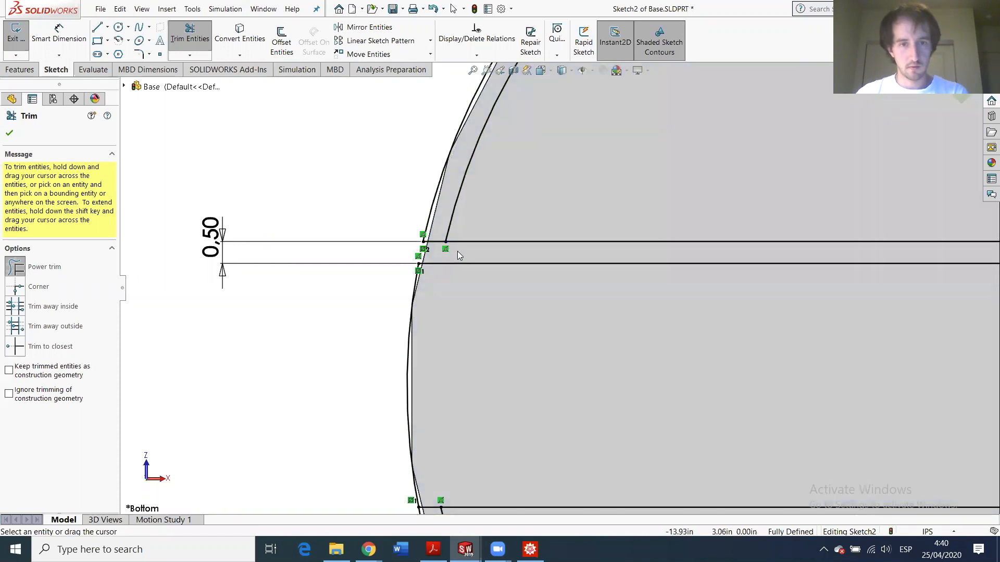
scroll(457, 251, "up", 5)
scroll(737, 290, "down", 5)
scroll(901, 284, "up", 5)
scroll(558, 264, "down", 6)
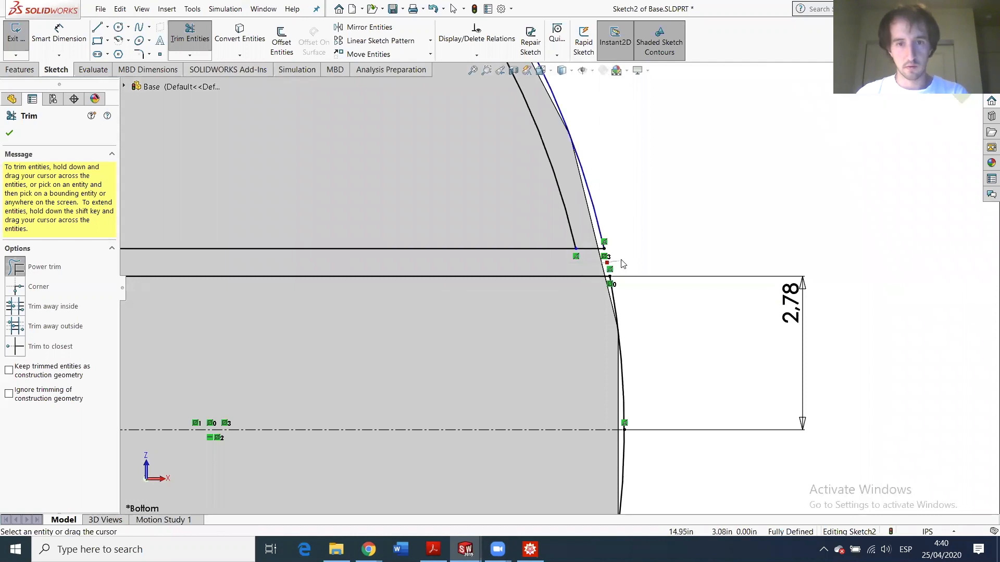
left_click_drag(620, 260, 619, 262)
scroll(609, 302, "up", 6)
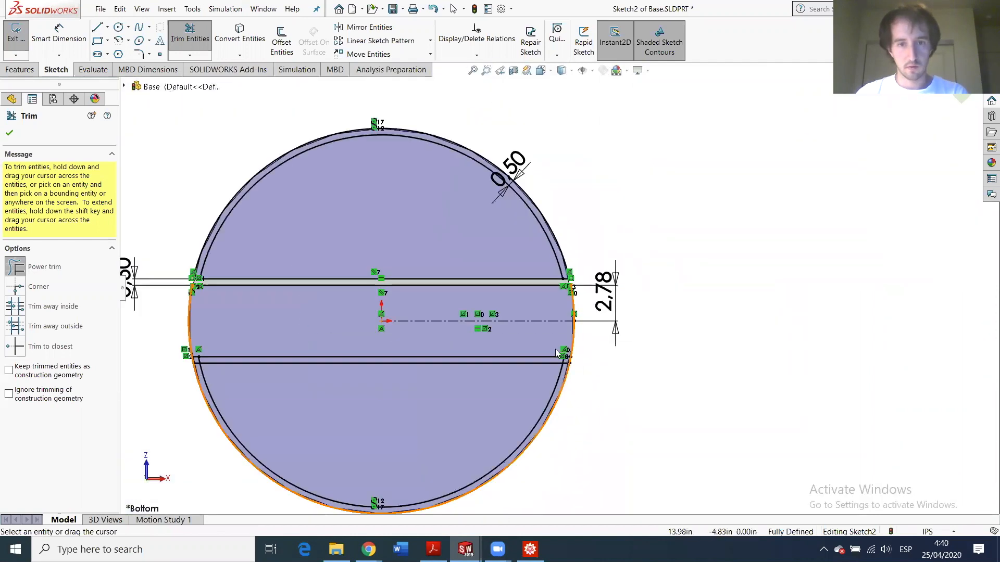
scroll(556, 350, "down", 8)
left_click_drag(557, 249, 618, 252)
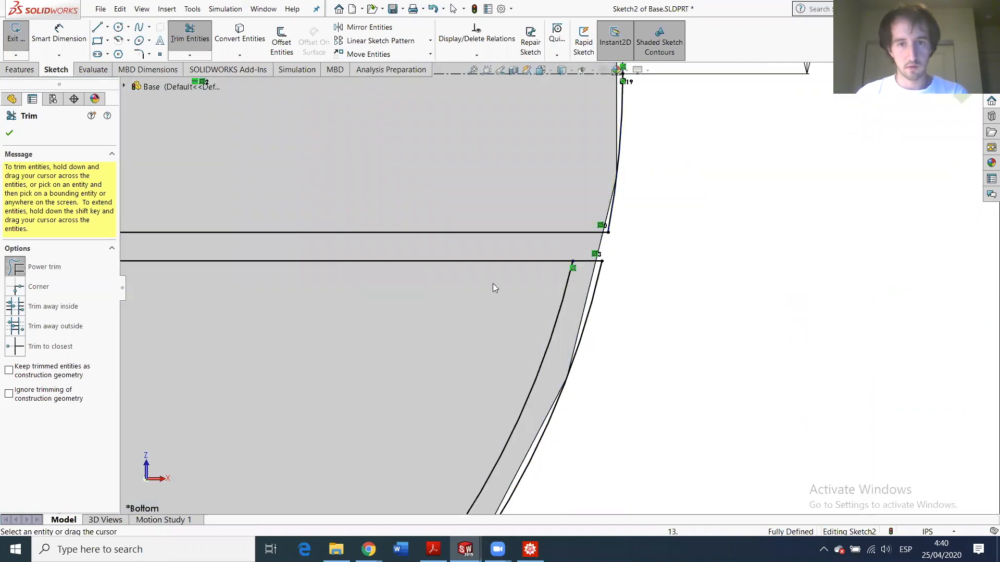
scroll(437, 286, "up", 7)
scroll(399, 295, "down", 8)
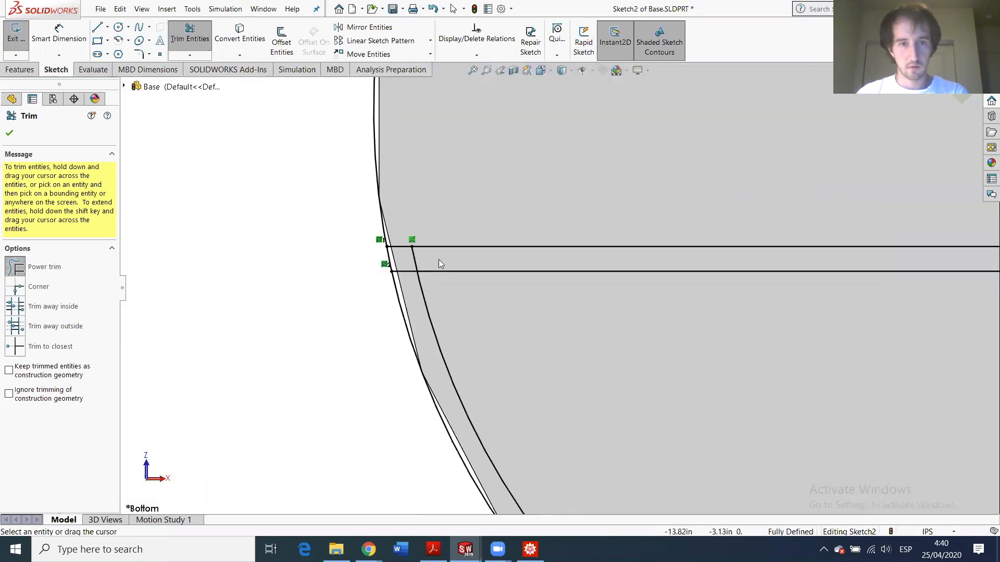
mouse_move(427, 256)
left_mouse_down()
mouse_move(368, 260)
mouse_move(407, 276)
left_mouse_up()
scroll(456, 330, "up", 7)
scroll(862, 304, "down", 5)
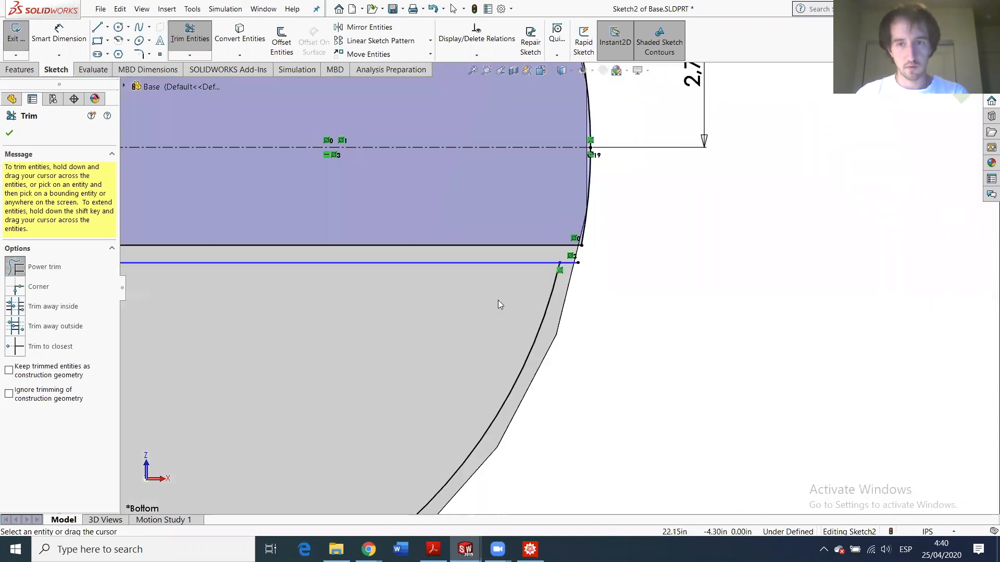
- Trim the remaining line stub, outer arc piece and small leftover segment at the junctions
left_click_drag(569, 270, 565, 260)
scroll(558, 283, "up", 4)
scroll(545, 231, "up", 2)
scroll(578, 250, "down", 4)
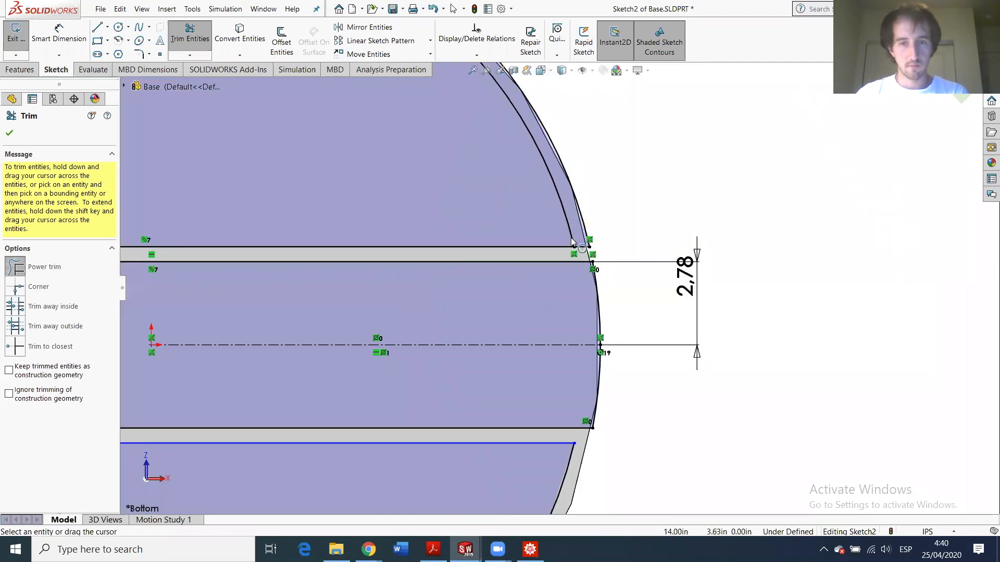
scroll(580, 258, "down", 1)
scroll(581, 254, "up", 1)
left_click_drag(580, 213, 581, 258)
scroll(395, 237, "up", 5)
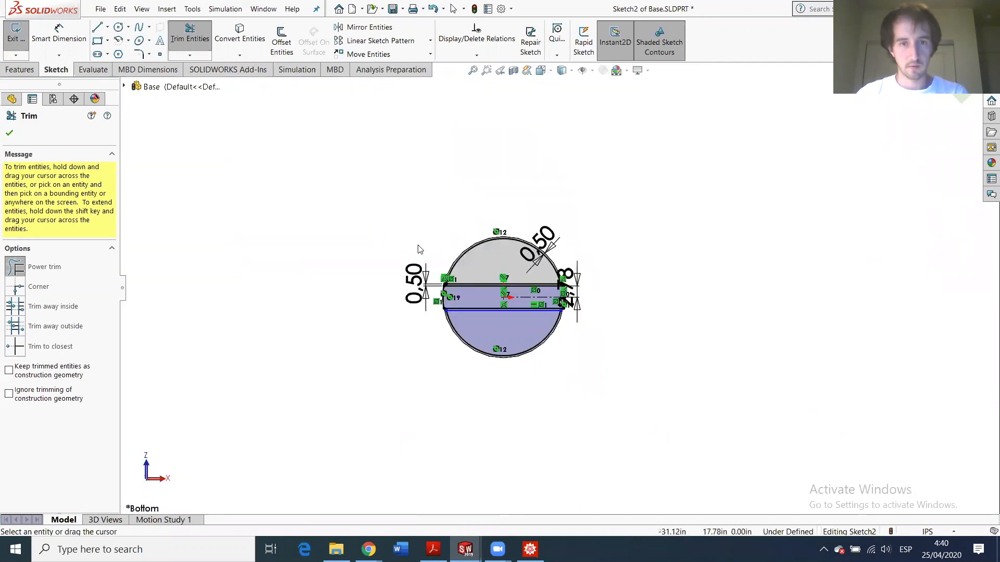
scroll(481, 281, "down", 2)
scroll(482, 281, "down", 3)
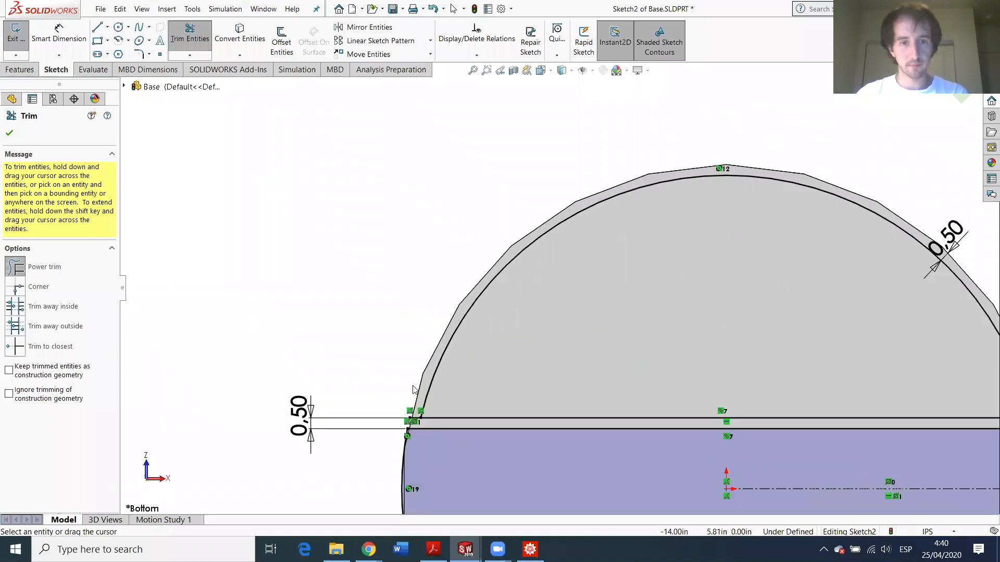
scroll(419, 407, "down", 2)
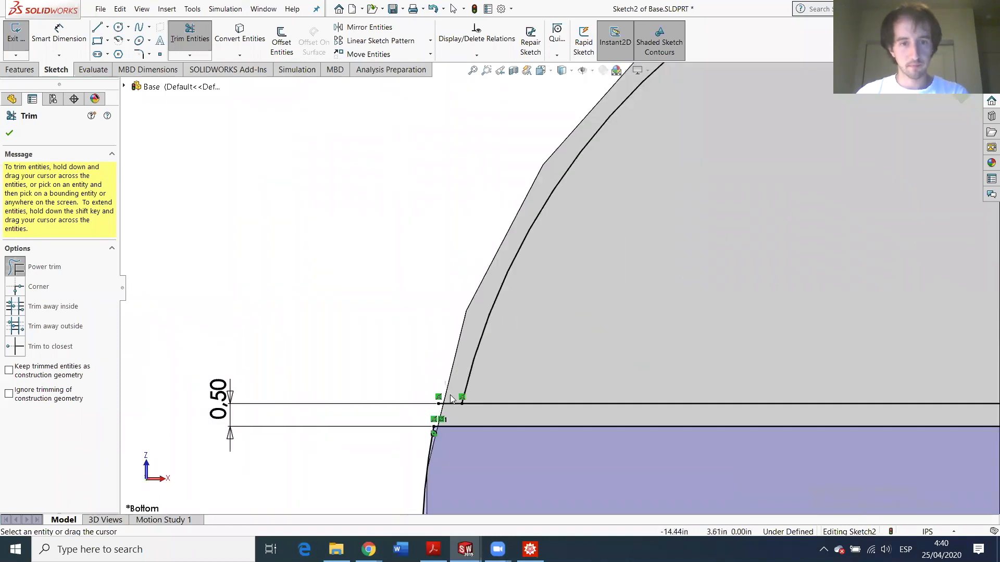
left_click_drag(452, 409, 458, 409)
scroll(481, 394, "up", 4)
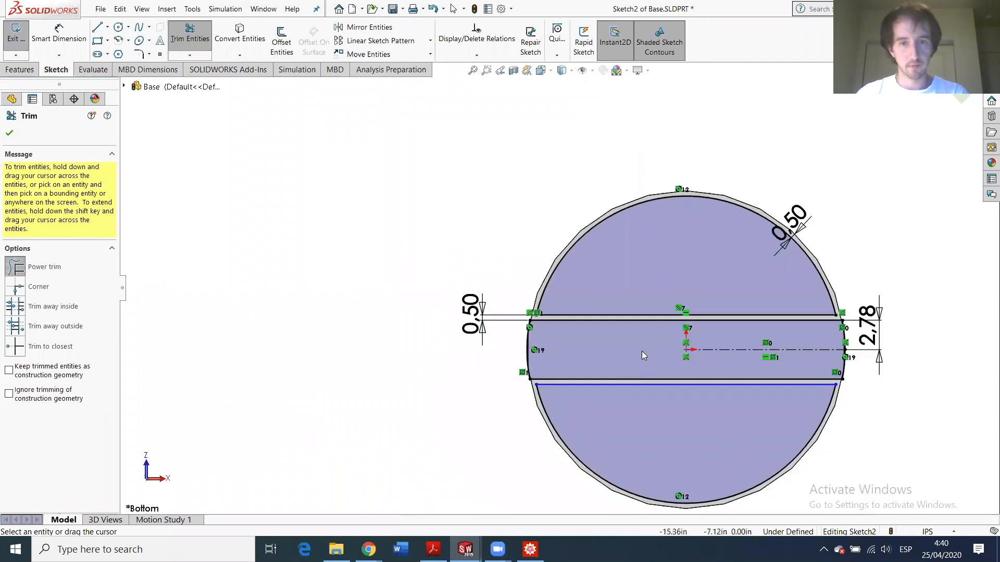
scroll(641, 404, "up", 1)
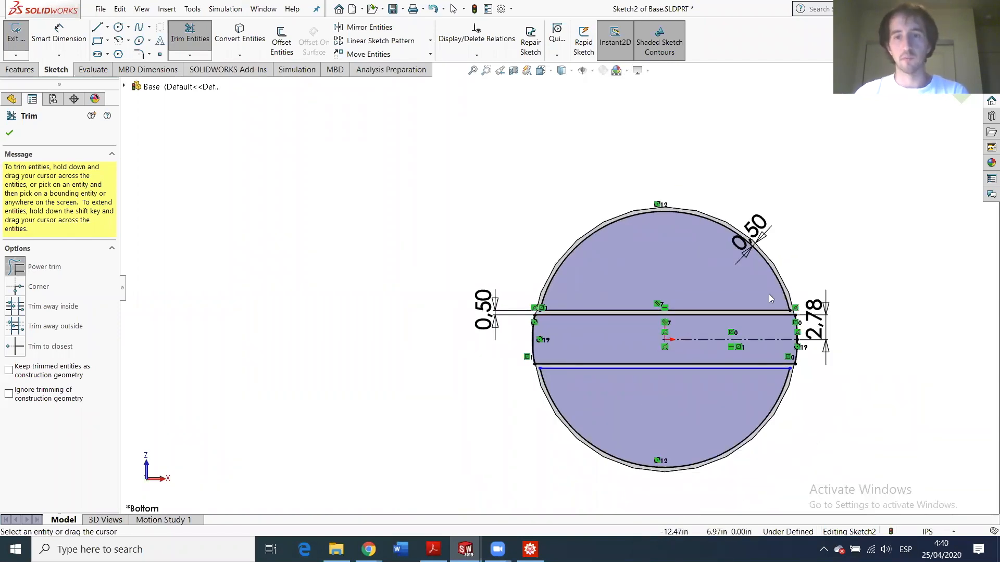
middle_click_drag(659, 249, 397, 266)
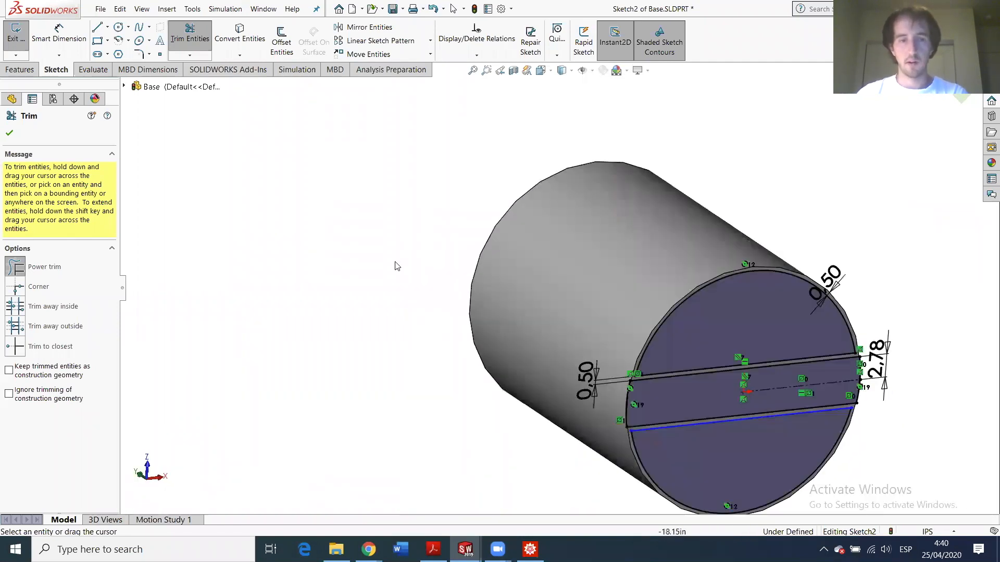
- Extrude-cut the trimmed sketch 4 in deep into the cylinder's end
left_click(10, 132)
left_click(20, 69)
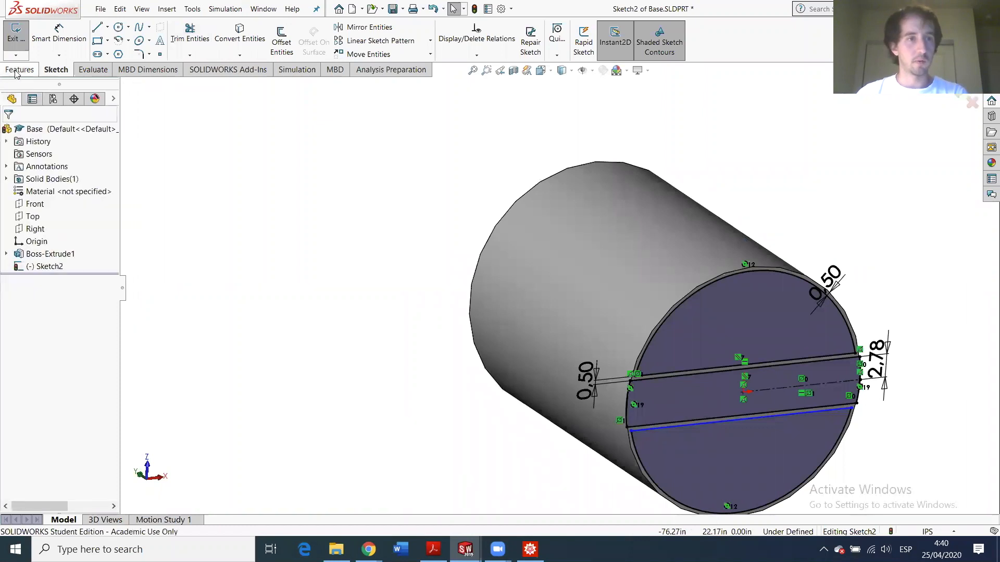
left_click(182, 40)
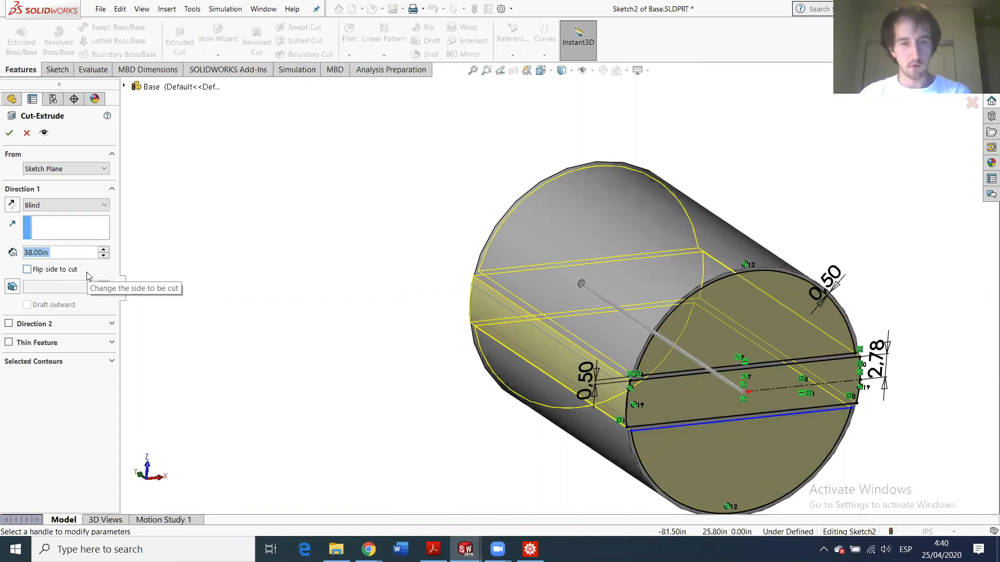
type("4")
key("Return")
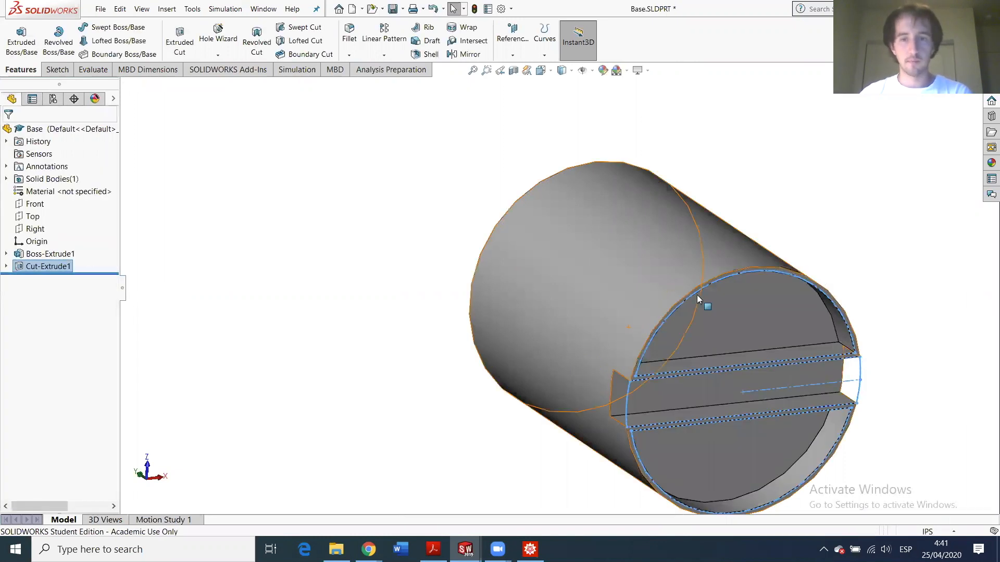
- Orbit the part to inspect the slotted end and compare it with the reference drawing PDF
middle_click_drag(730, 317, 867, 212)
middle_click_drag(722, 367, 718, 435)
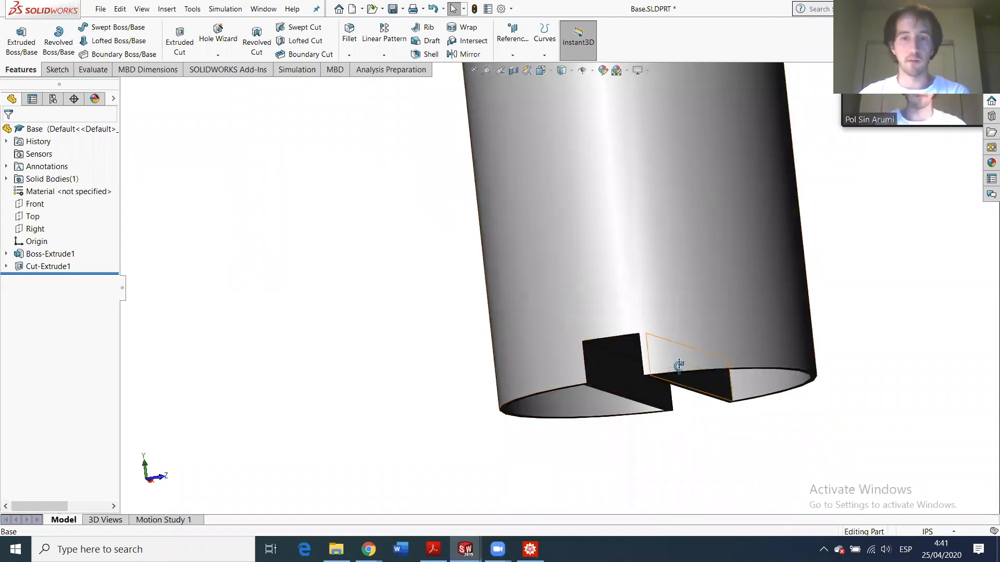
middle_click_drag(676, 361, 688, 368)
scroll(682, 362, "down", 3)
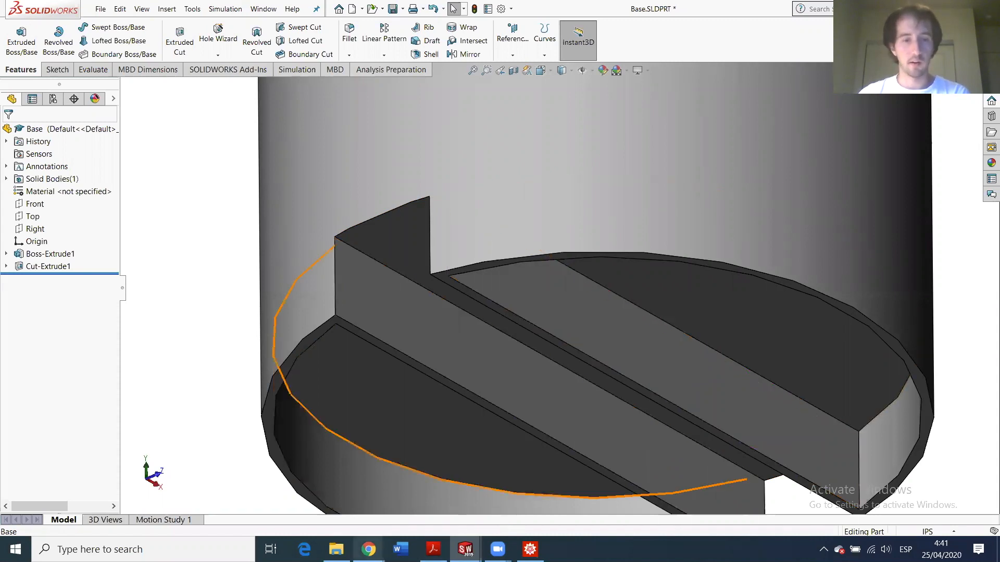
left_click(433, 549)
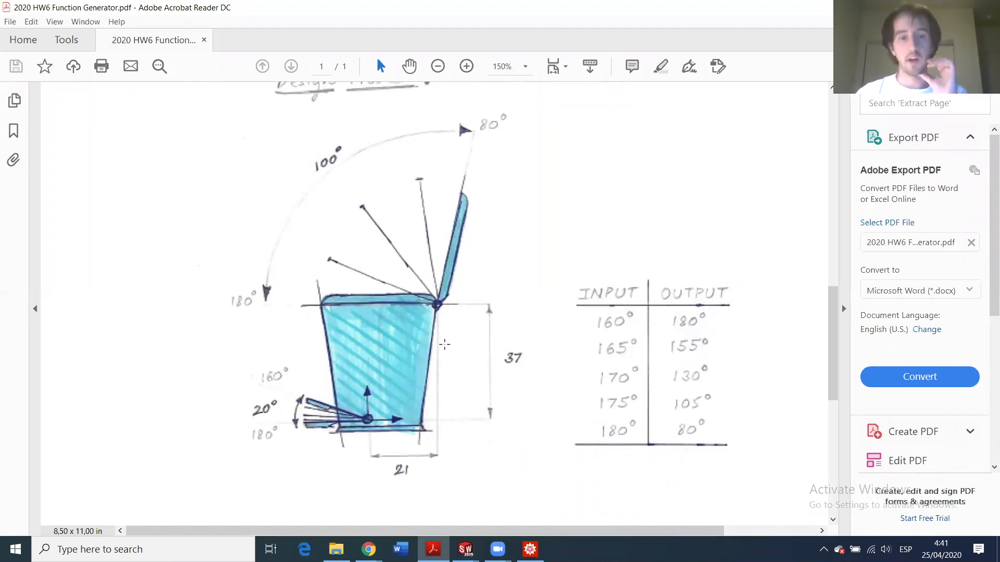
left_click(465, 549)
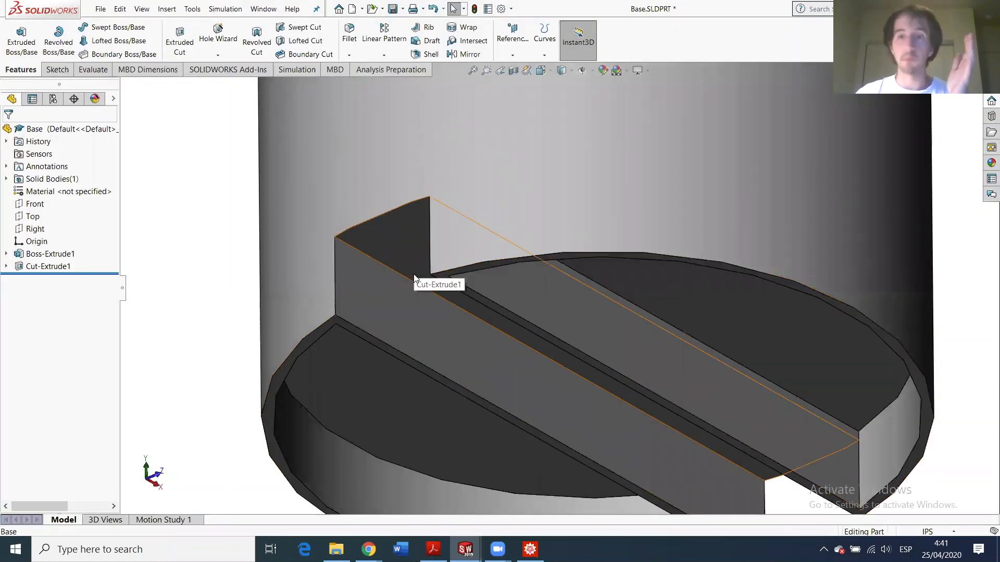
scroll(581, 297, "up", 6)
scroll(582, 191, "down", 2)
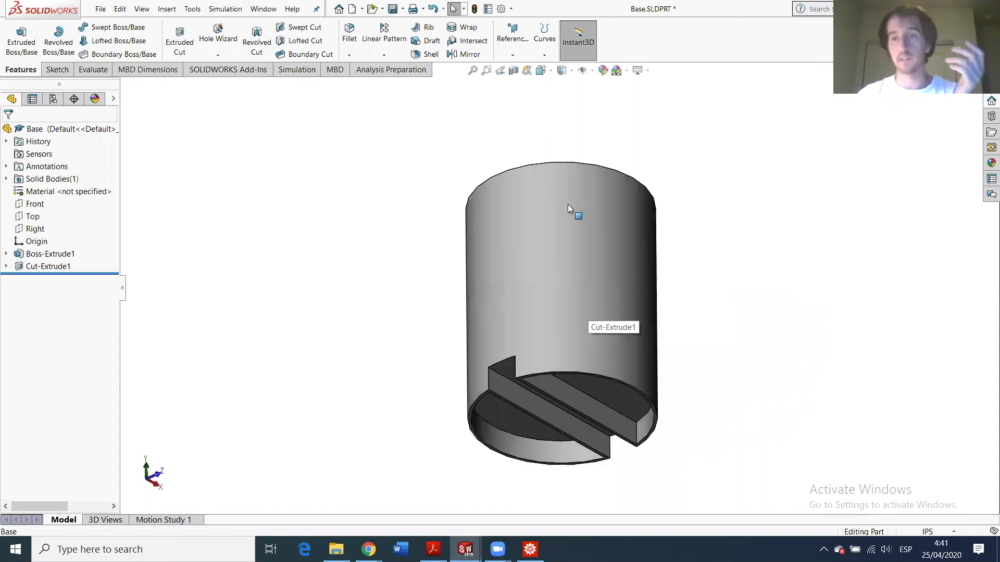
middle_click_drag(566, 207, 632, 389)
scroll(632, 388, "down", 3)
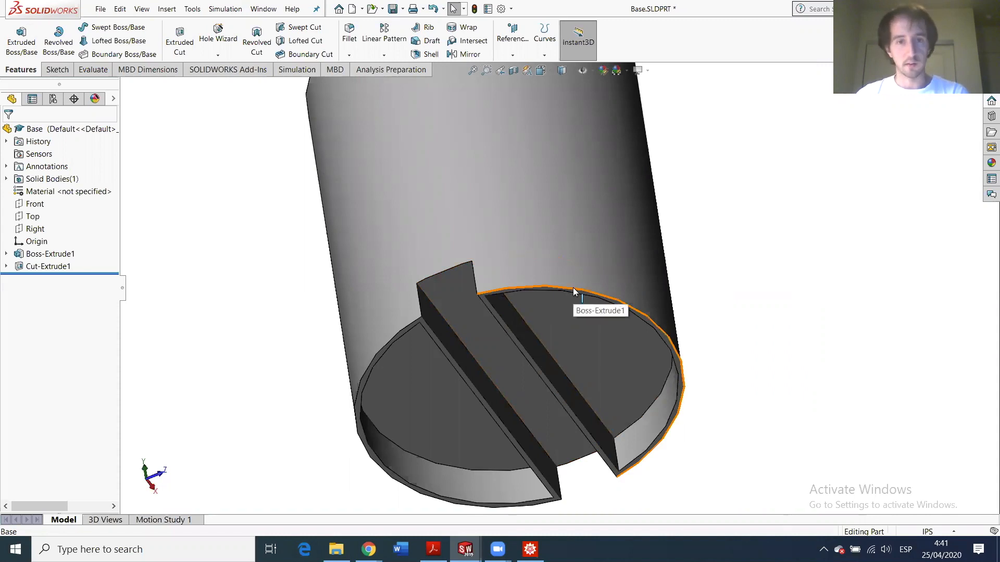
middle_click_drag(561, 303, 681, 298)
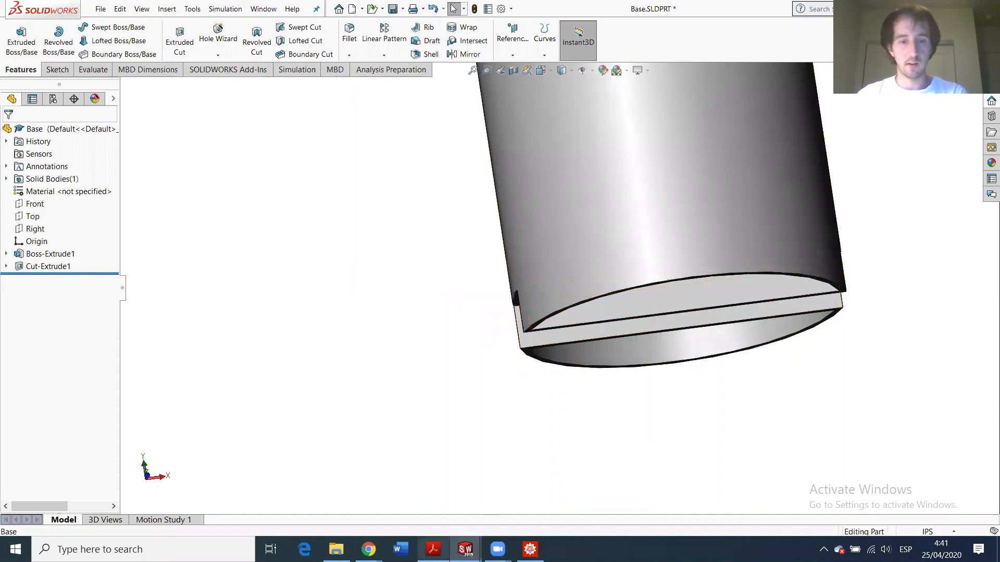
left_click(434, 549)
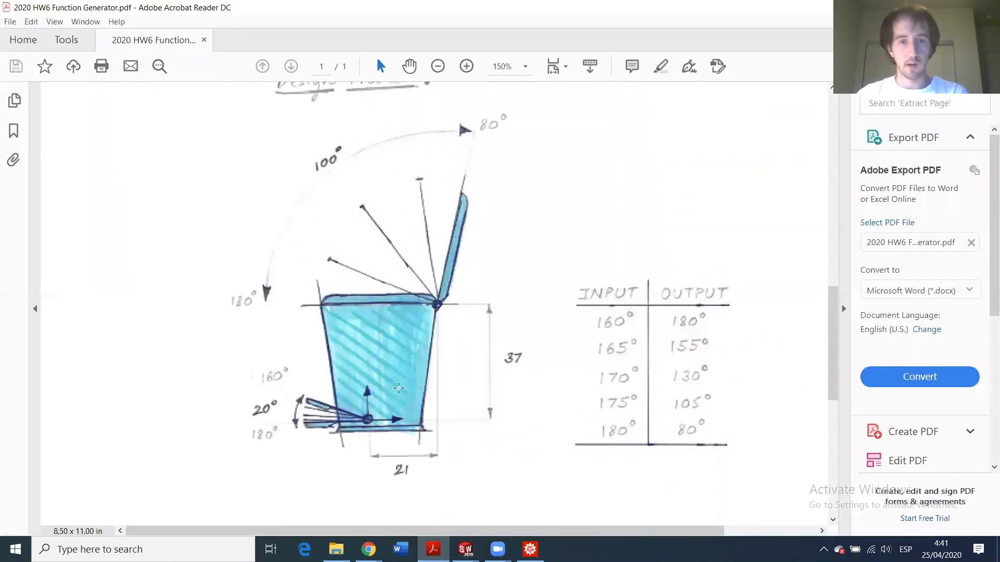
left_click(441, 544)
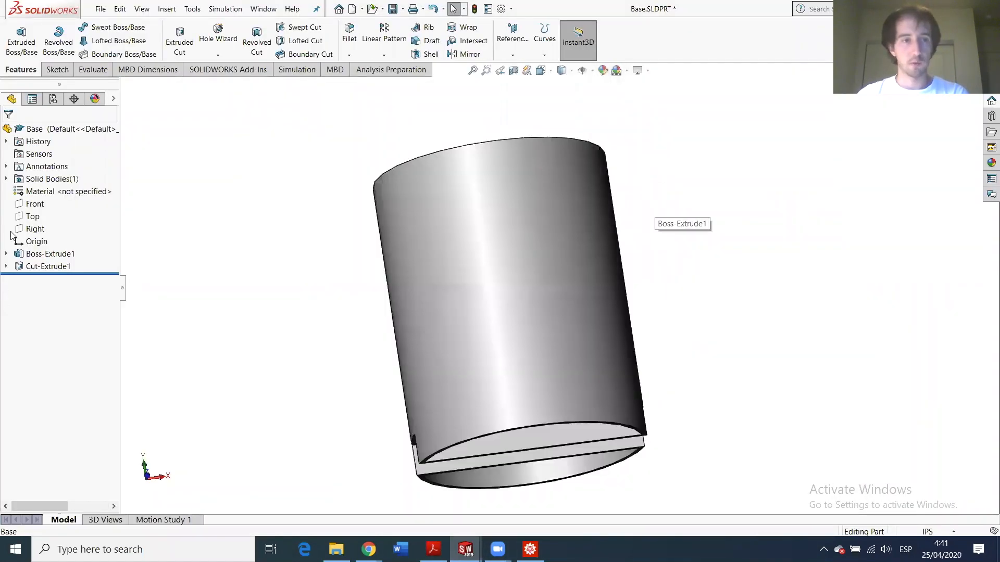
- Start a new sketch on the Front plane and view it square-on
left_click(29, 205)
left_click(57, 69)
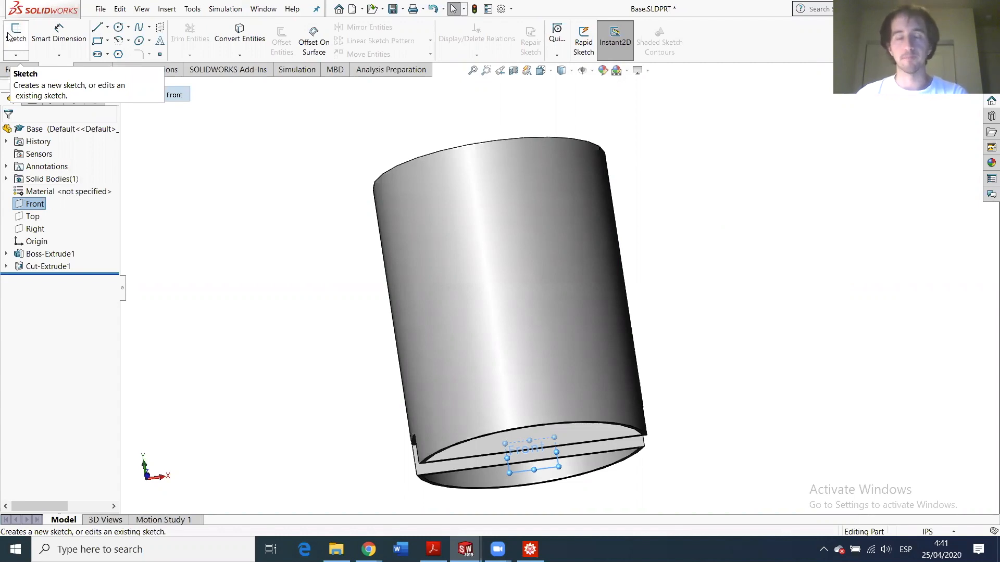
left_click(10, 34)
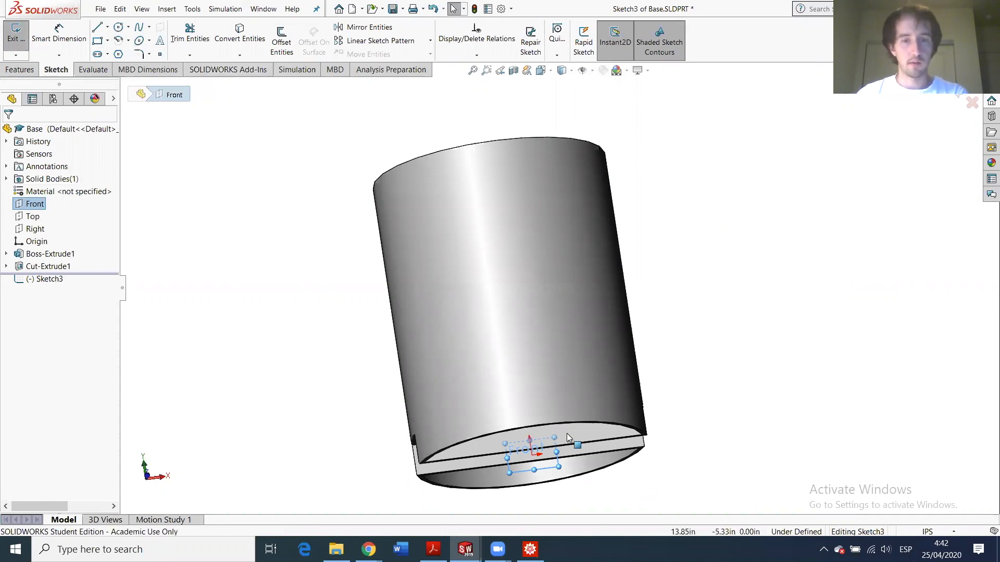
mouse_move(557, 436)
left_mouse_down()
mouse_move(457, 161)
mouse_move(452, 99)
left_mouse_up()
left_click_drag(318, 121, 266, 135)
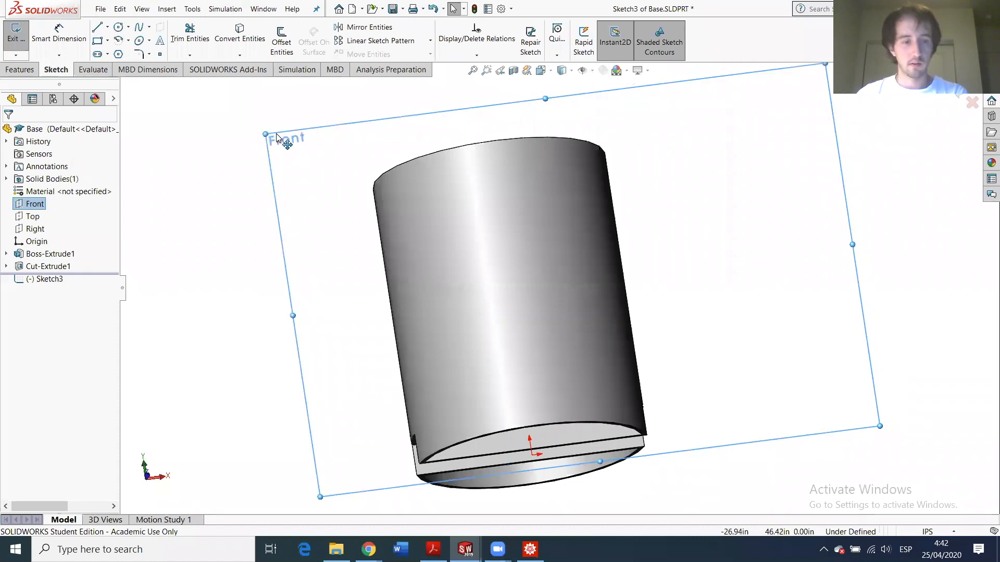
left_click(36, 282)
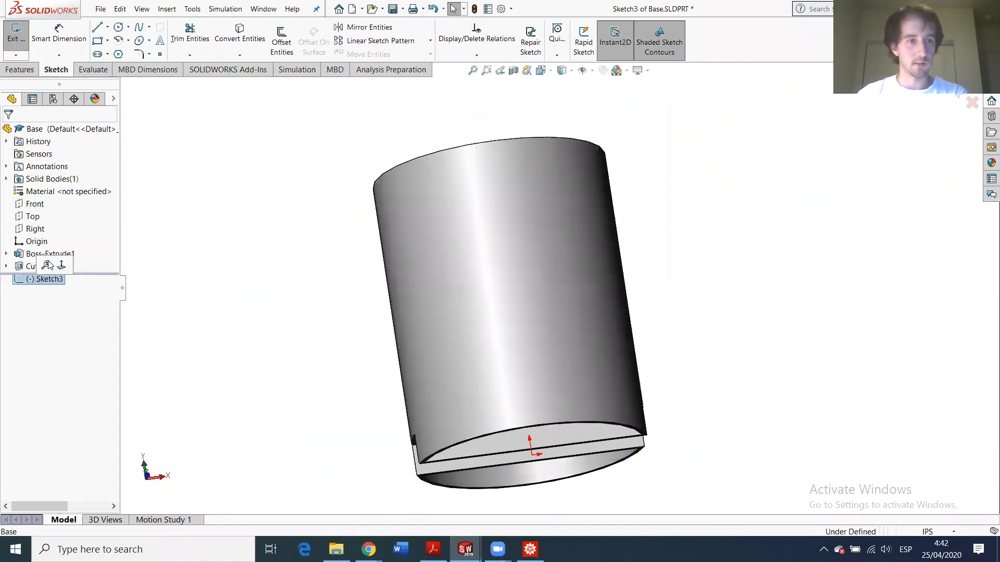
left_click(64, 271)
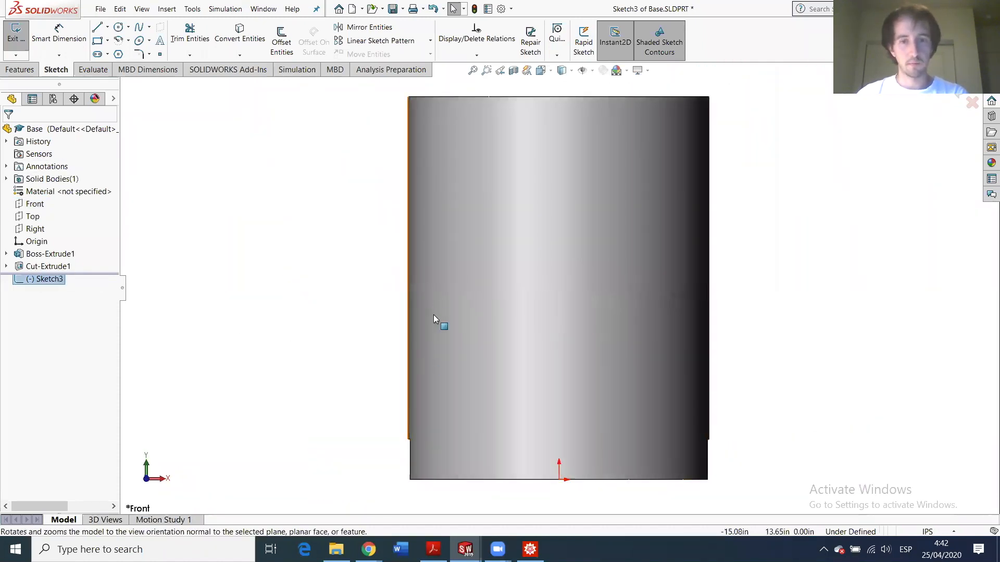
- Place two sketch points, one near the part's bottom and one above its top-right
left_click(160, 55)
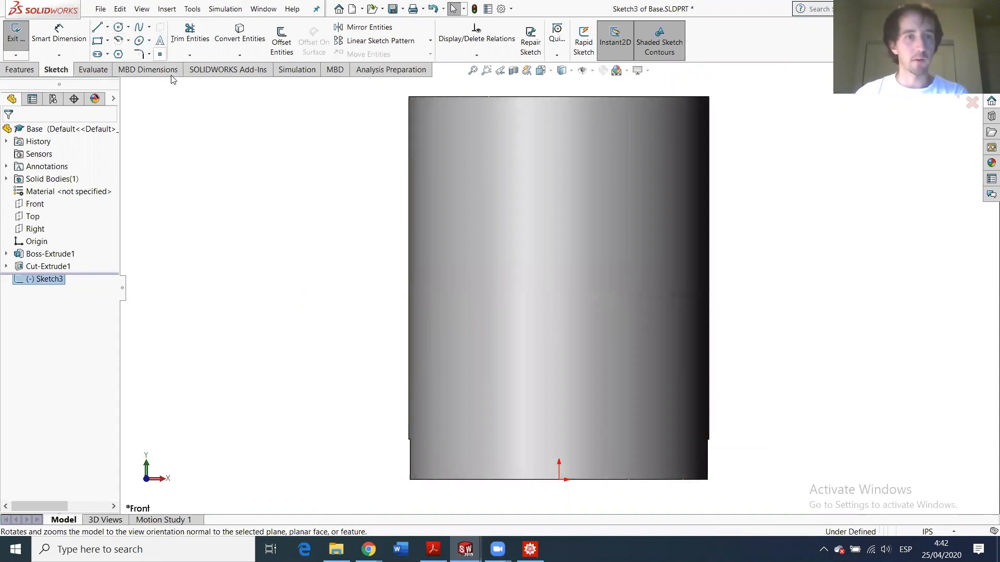
left_click(525, 455)
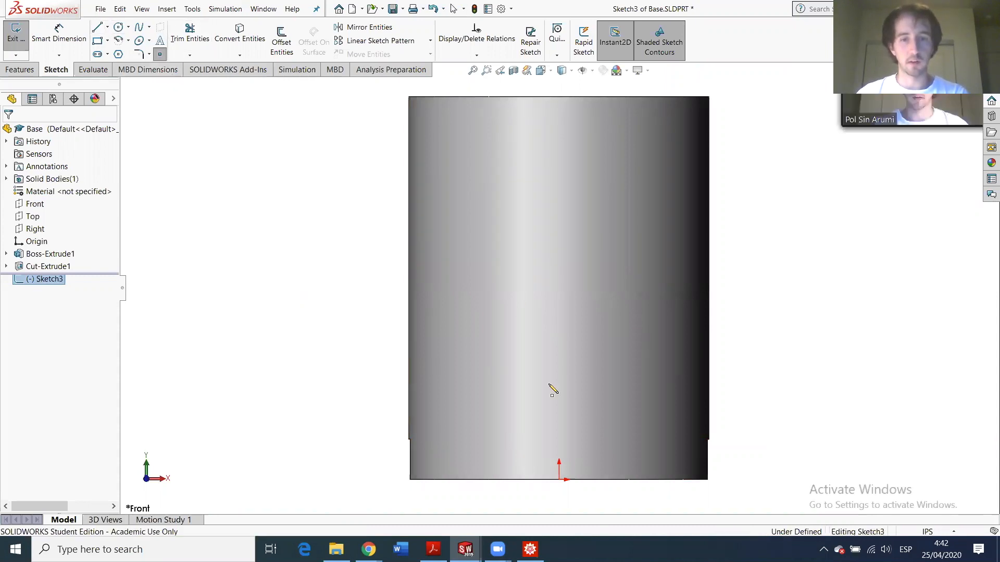
left_click(785, 104)
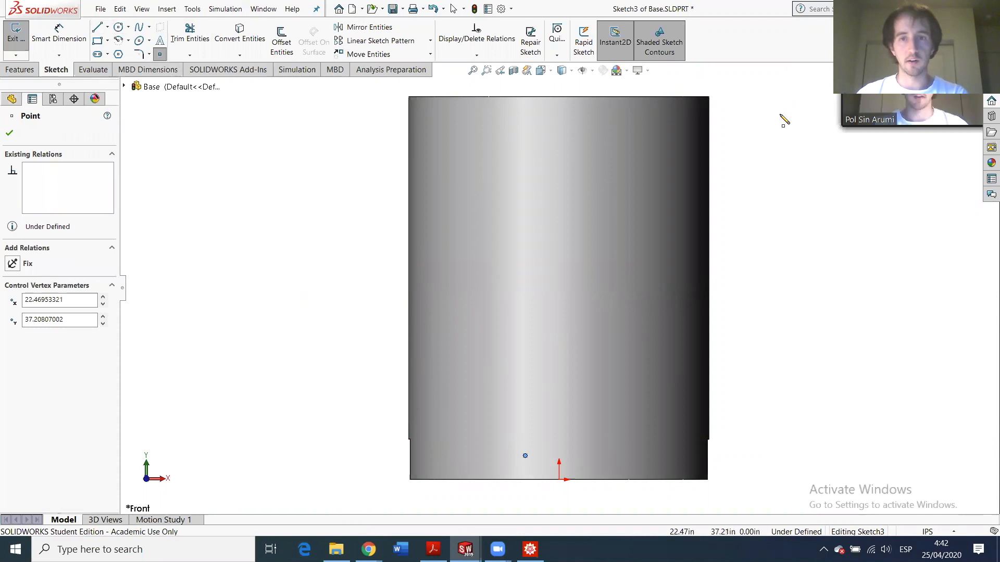
- Dimension the lower point 1 above the part's bottom edge
key("Escape")
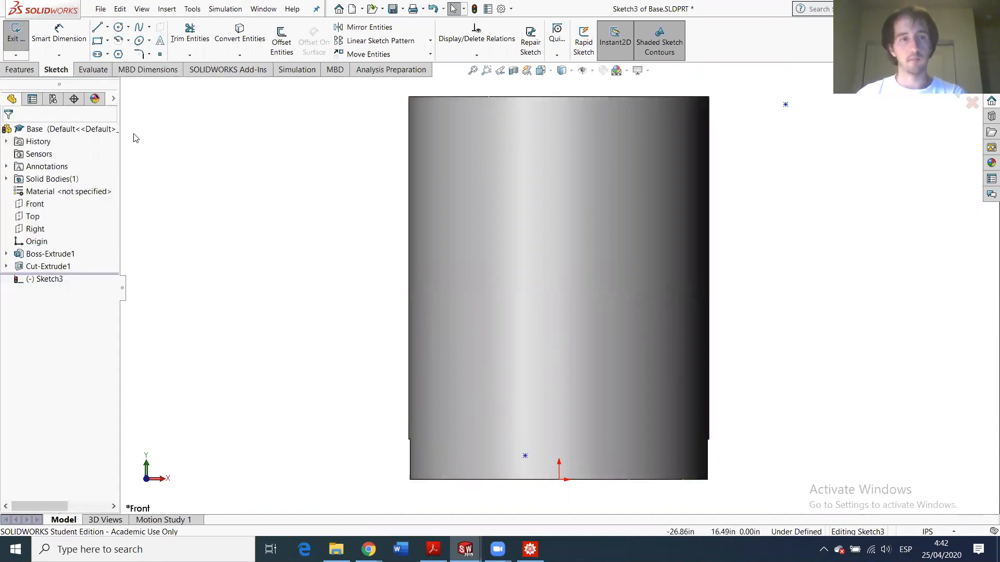
left_click(59, 33)
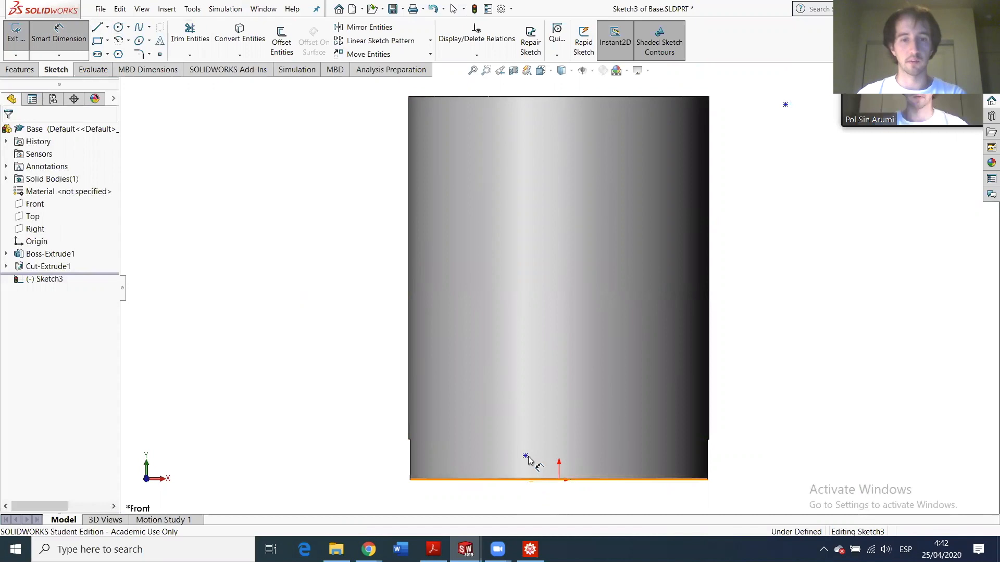
left_click(530, 478)
left_click(525, 456)
left_click(336, 464)
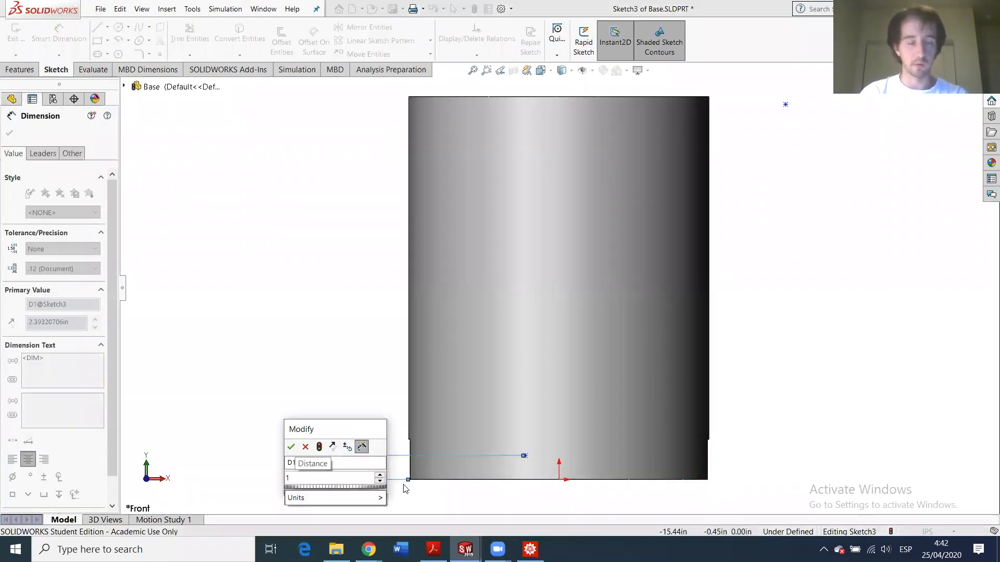
key("Return")
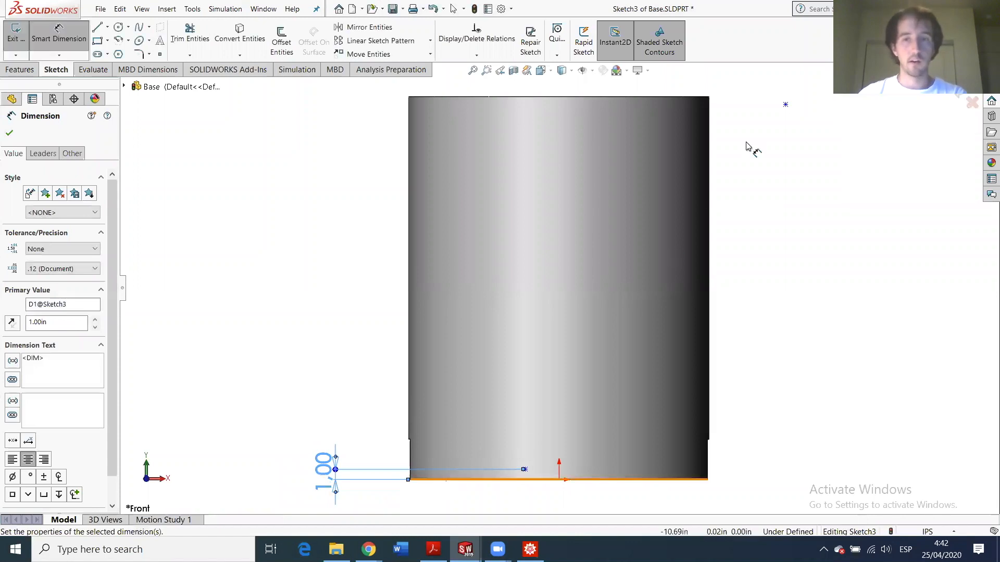
- Dimension the upper point 37 vertically above the lower point, then add a horizontal dimension between them
left_click(760, 127)
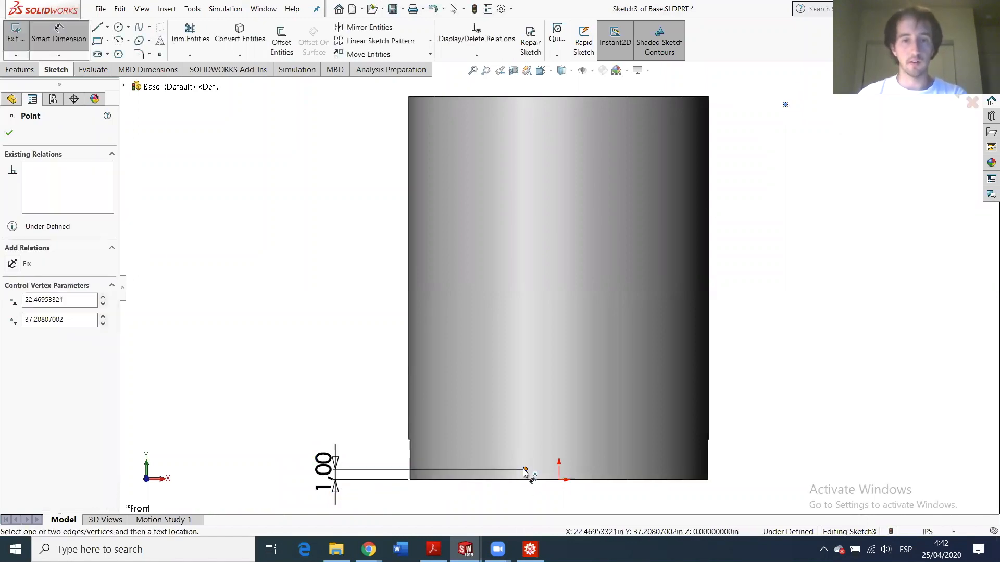
left_click(524, 470)
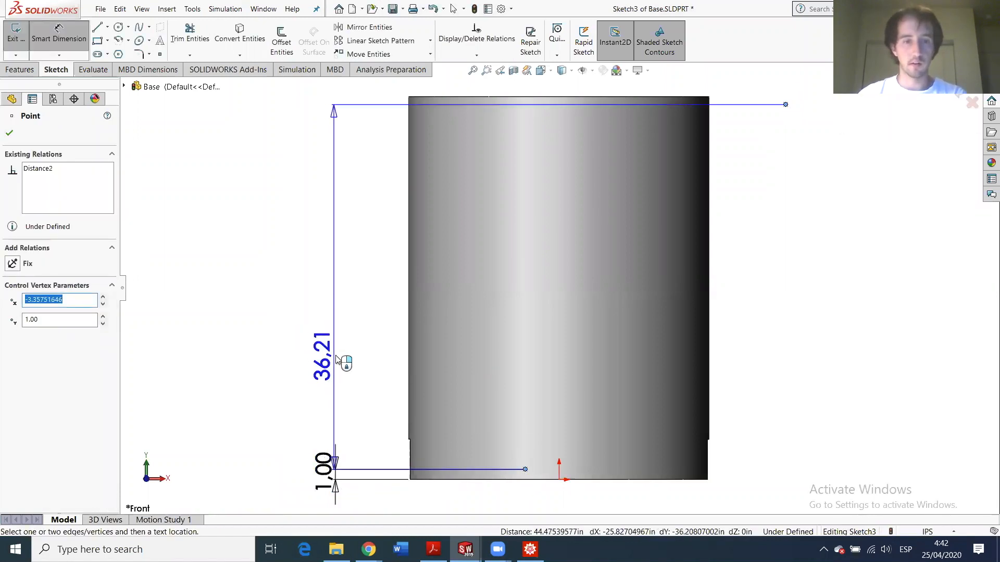
left_click(341, 359)
type("37")
key("Return")
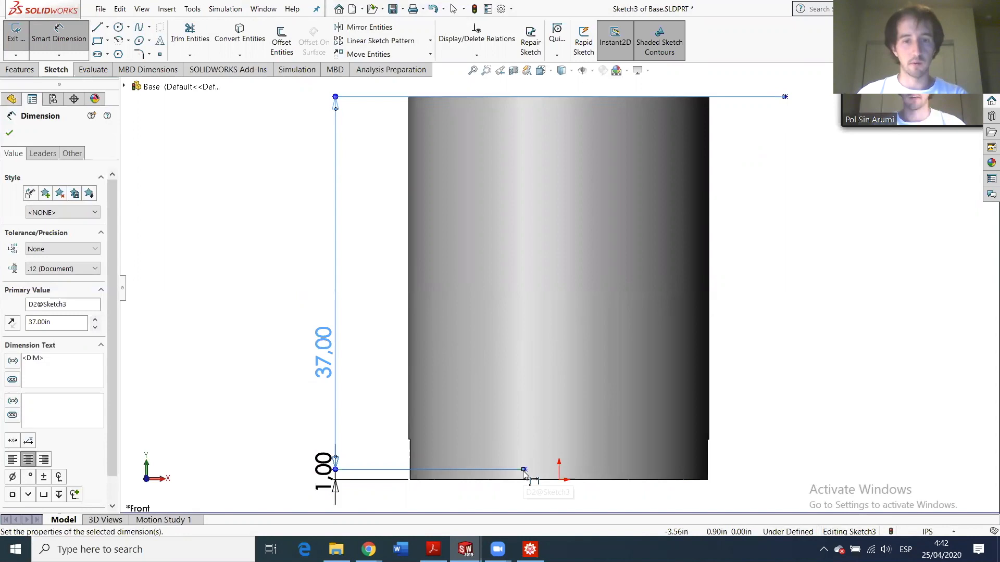
left_click(785, 97)
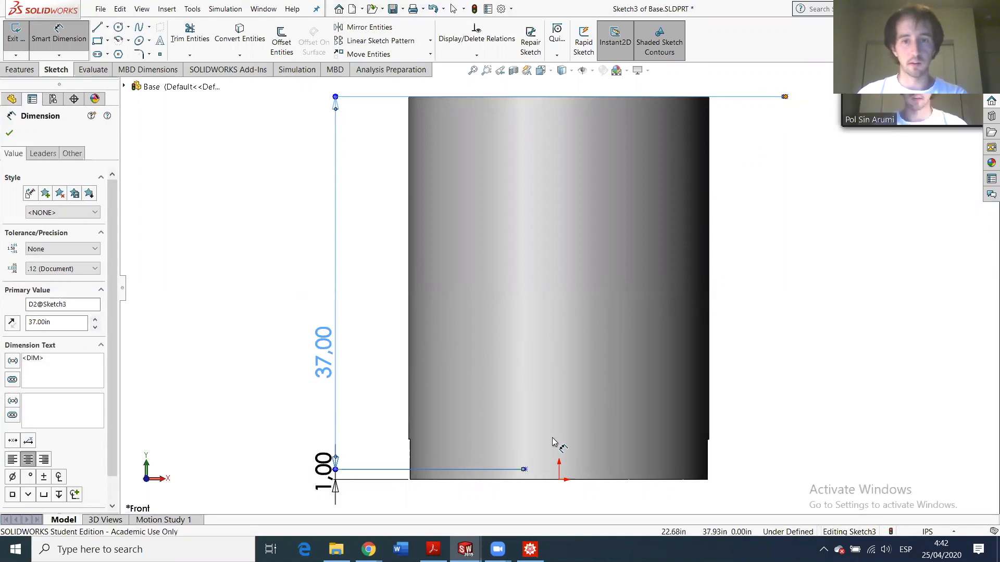
left_click(525, 470)
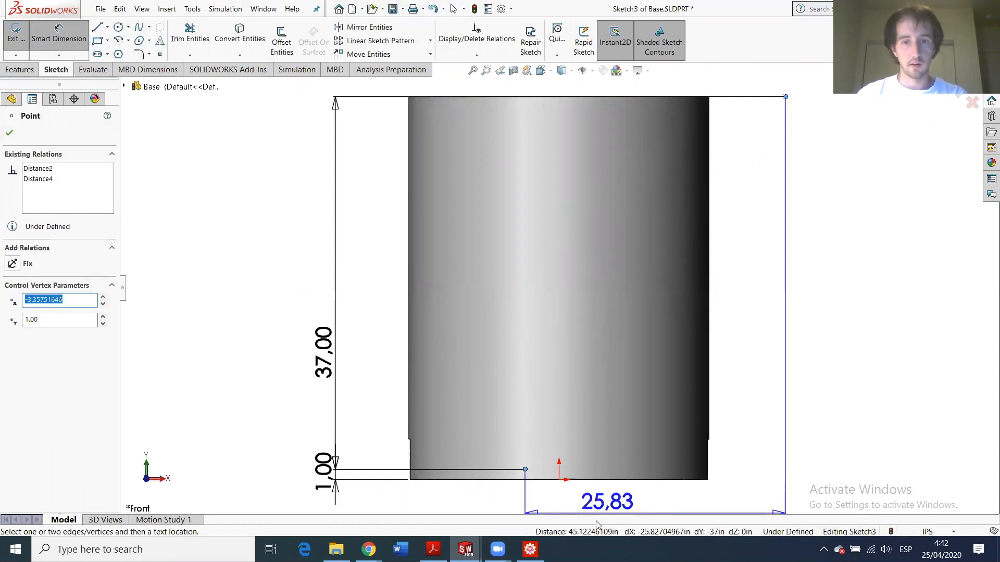
left_click(611, 518)
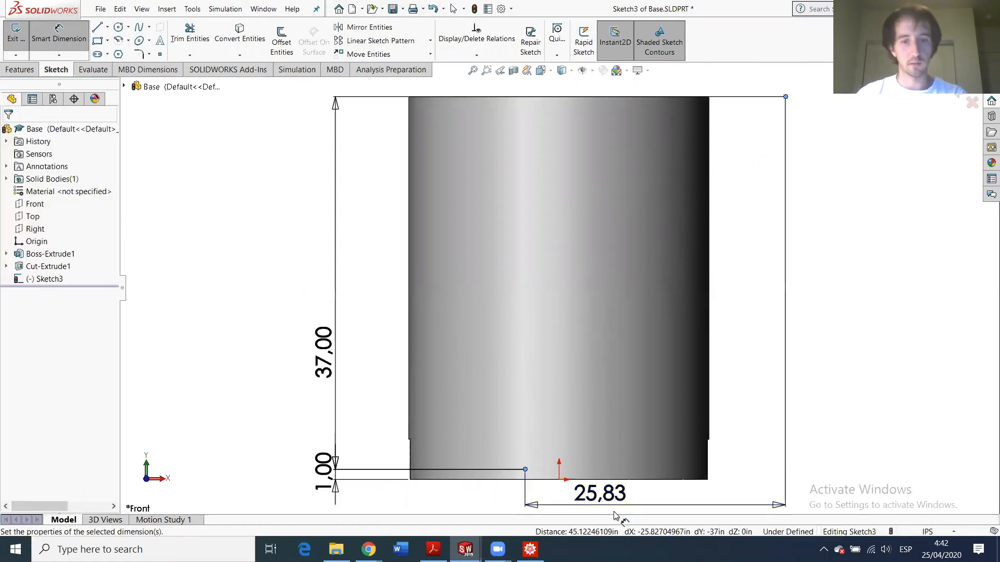
- Set the horizontal spacing between the two points to 21
type("27")
key("Return")
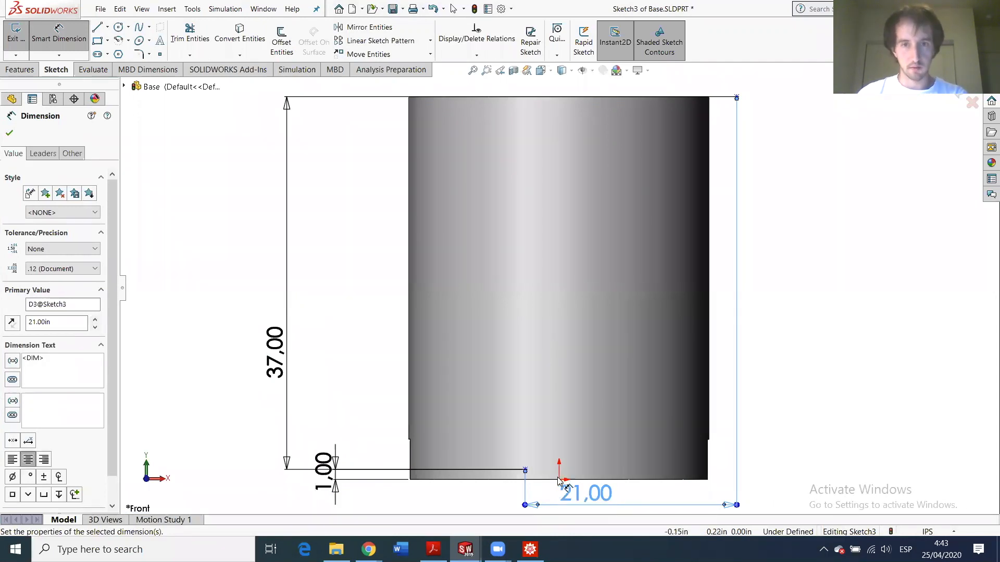
double_click(578, 492)
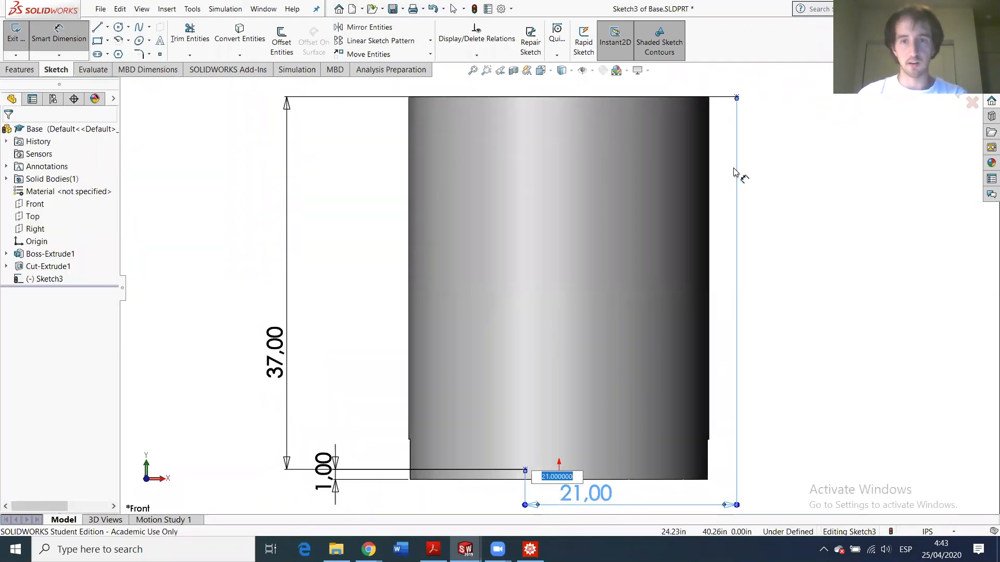
key("Return")
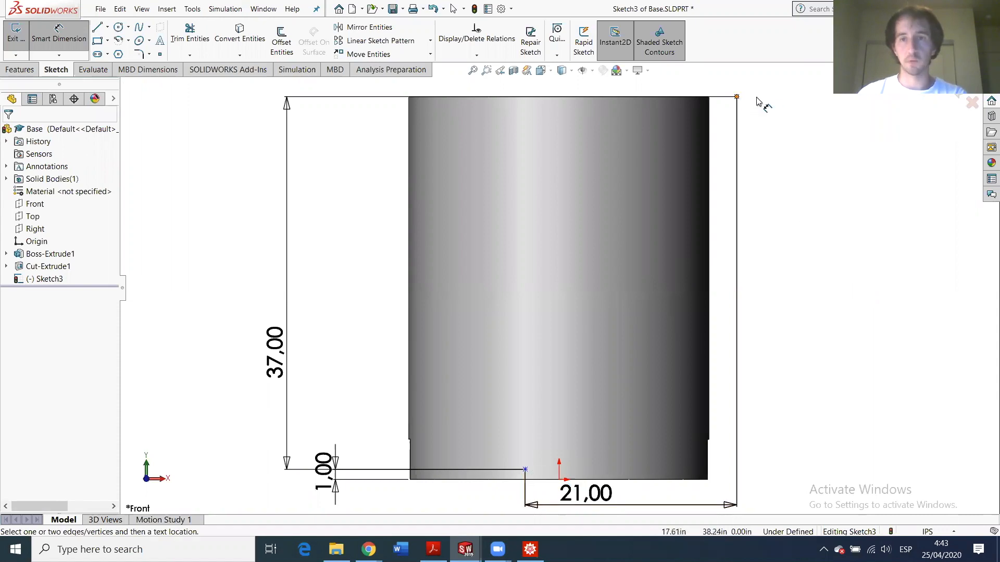
- Dimension the upper point 20 horizontally from the sketch origin, fully defining Sketch3
left_click(558, 480)
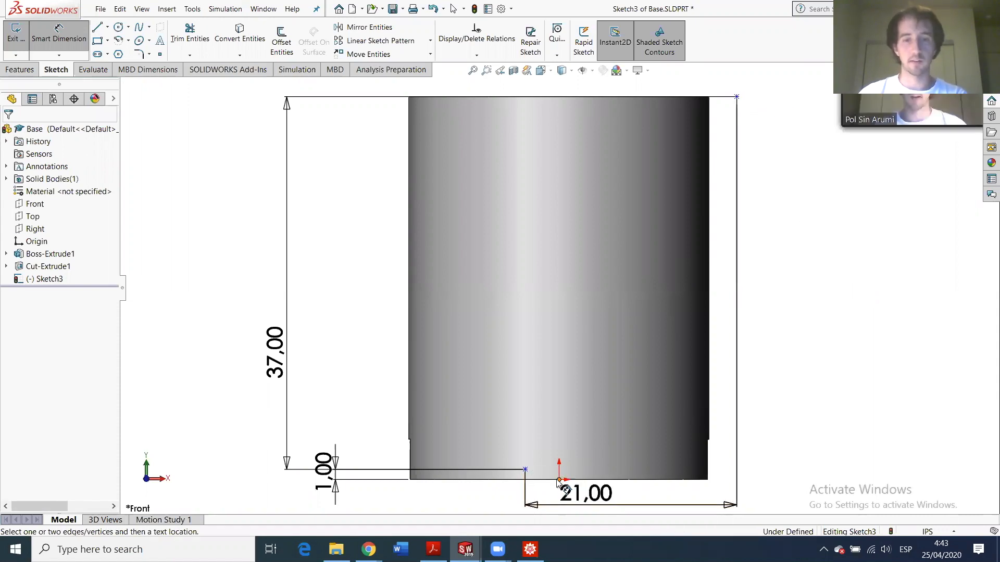
left_click(734, 99)
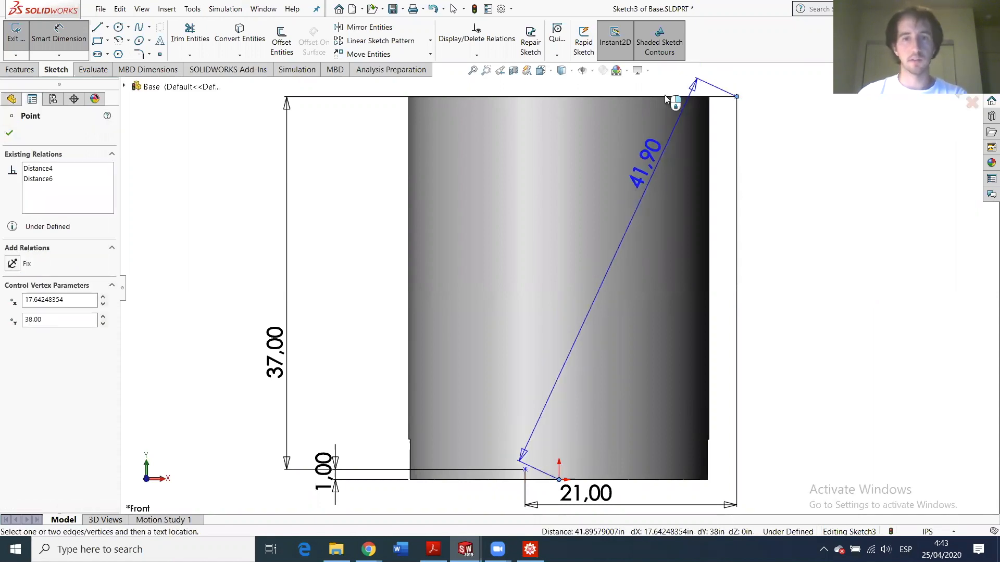
scroll(670, 86, "up", 3)
scroll(632, 152, "down", 2)
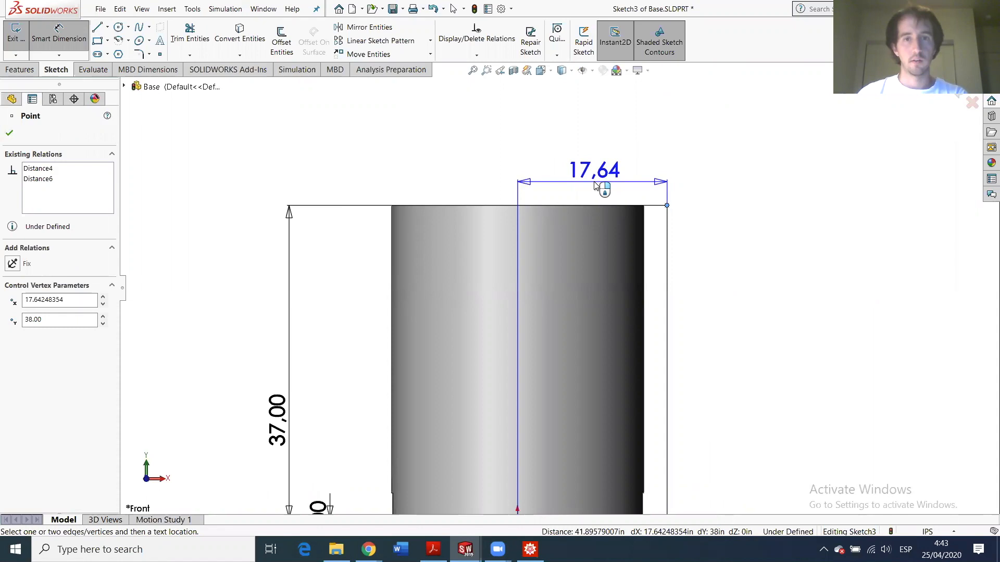
left_click(595, 186)
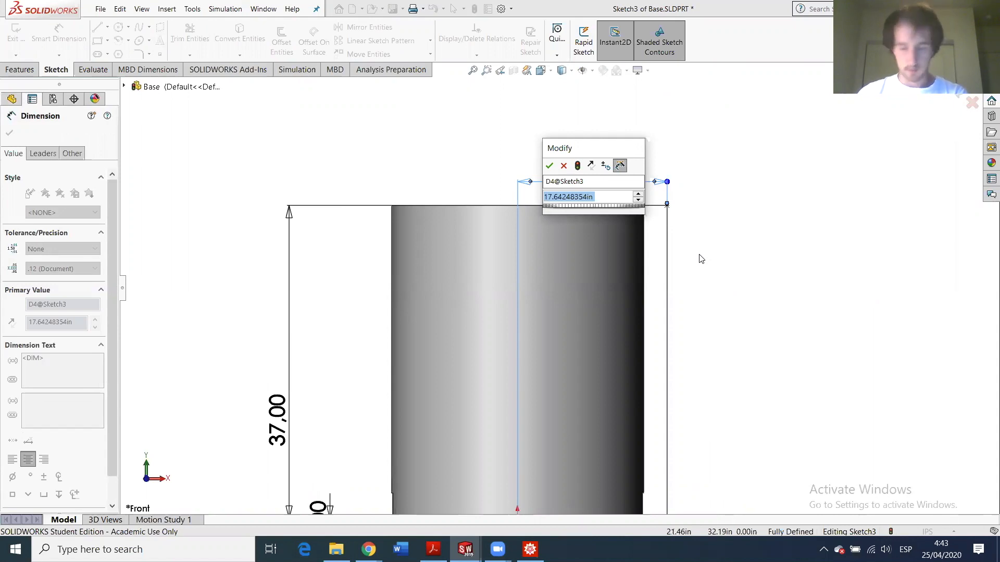
type("2")
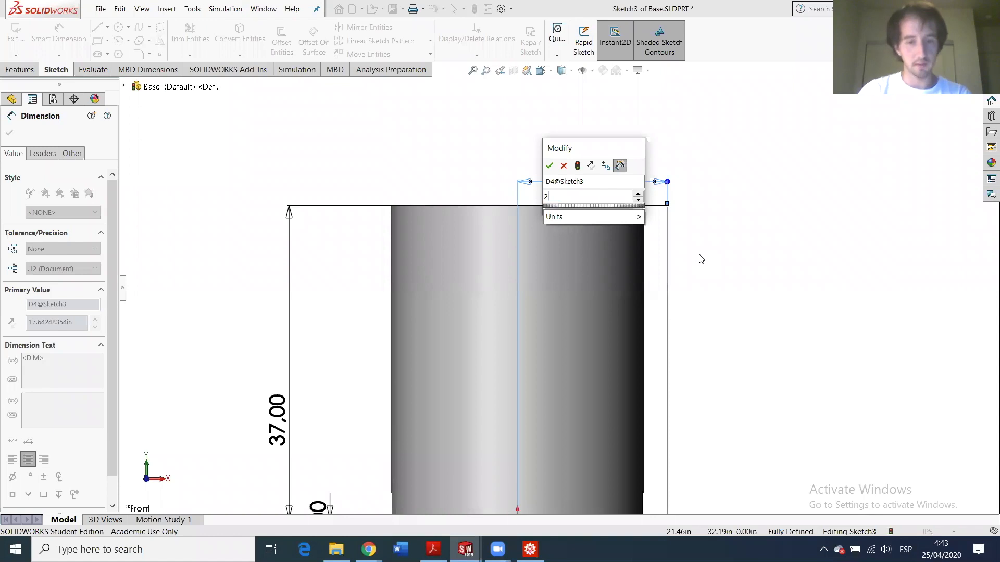
type("0")
key("Return")
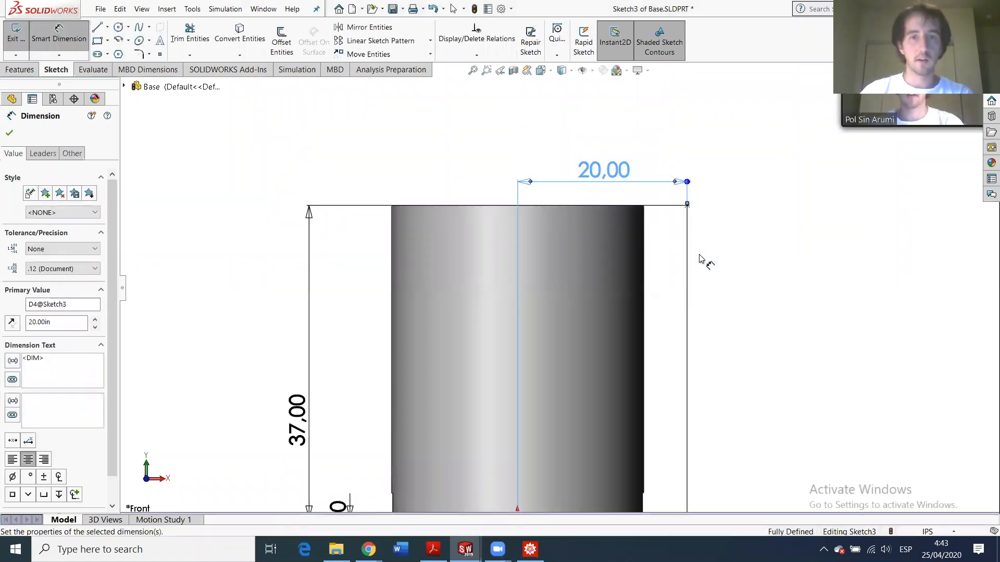
scroll(593, 315, "up", 4)
scroll(593, 315, "down", 4)
left_click(689, 309)
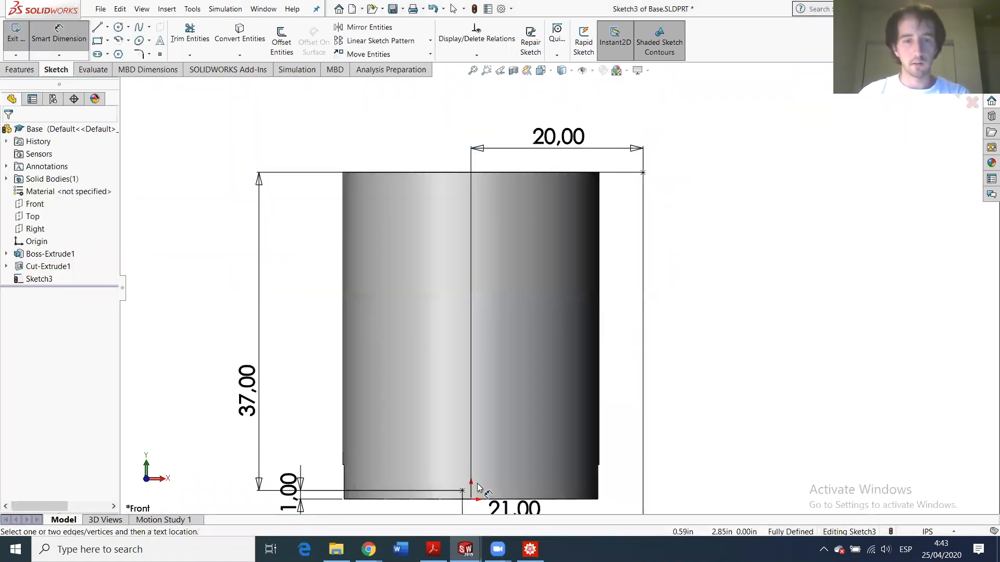
scroll(478, 487, "down", 2)
scroll(605, 230, "up", 4)
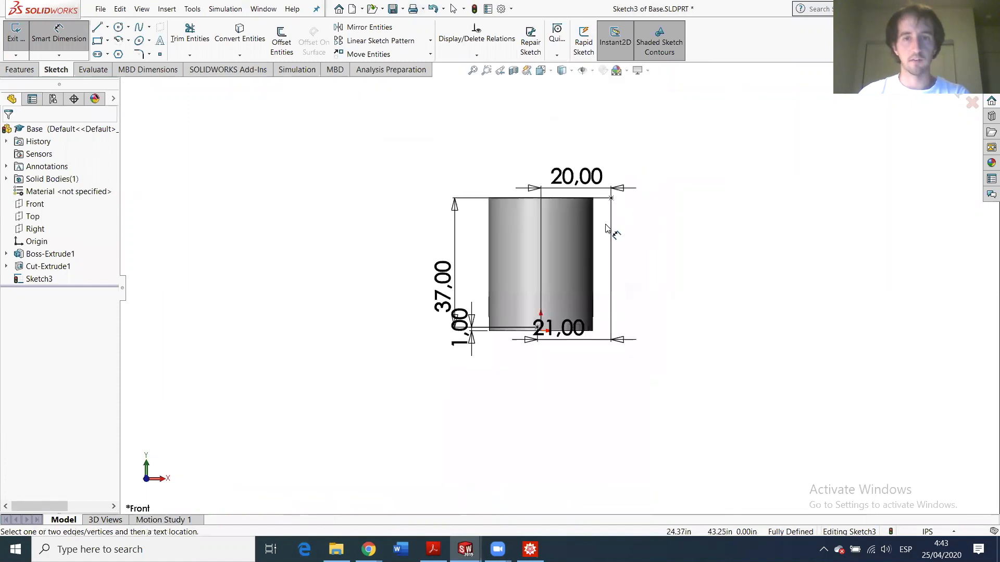
scroll(605, 229, "down", 2)
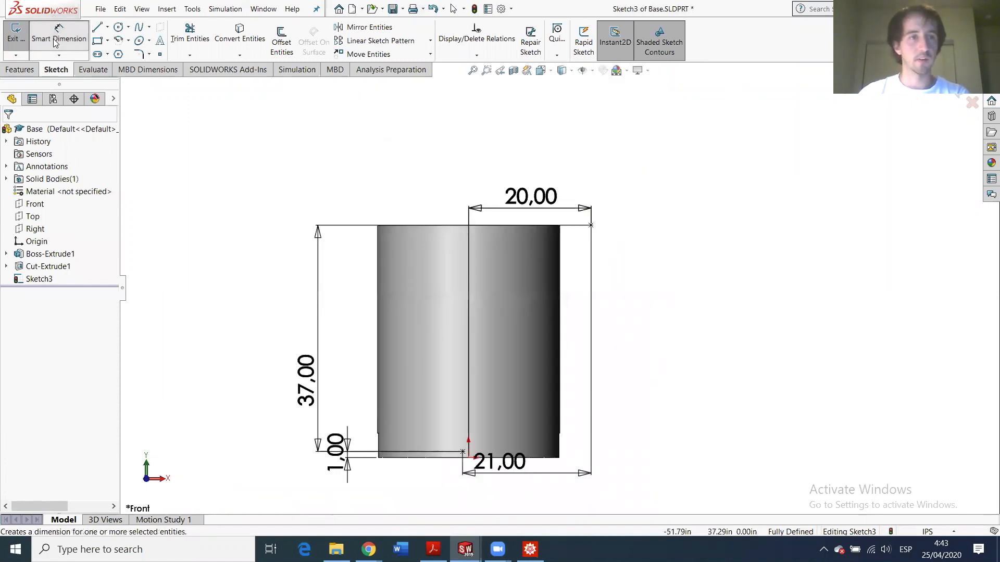
- Exit Sketch3, leaving its two fully defined points beside the slotted cylinder
left_click(16, 32)
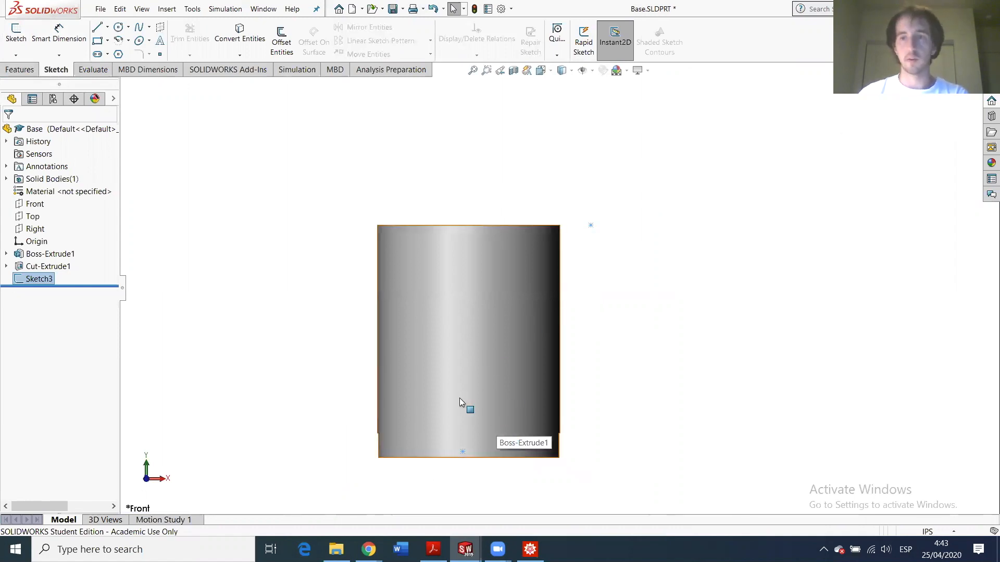
scroll(459, 402, "down", 1)
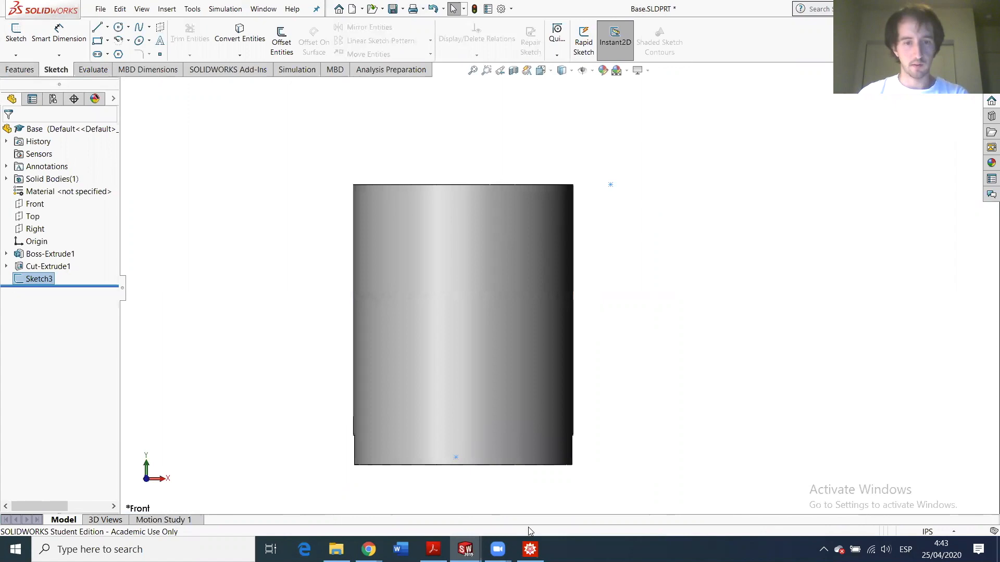
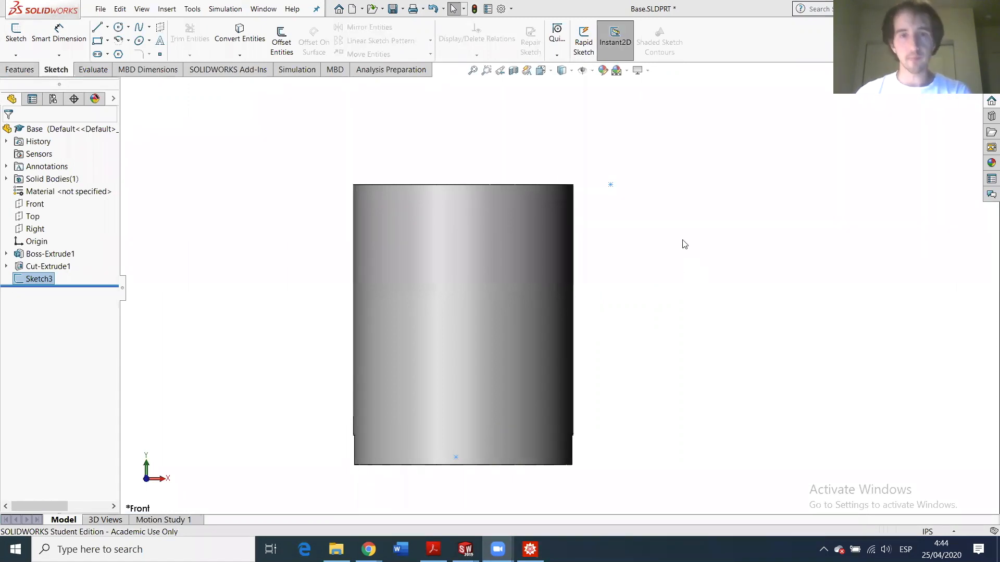
- Create a new blank part from the part template
scroll(503, 281, "up", 3)
scroll(523, 287, "down", 2)
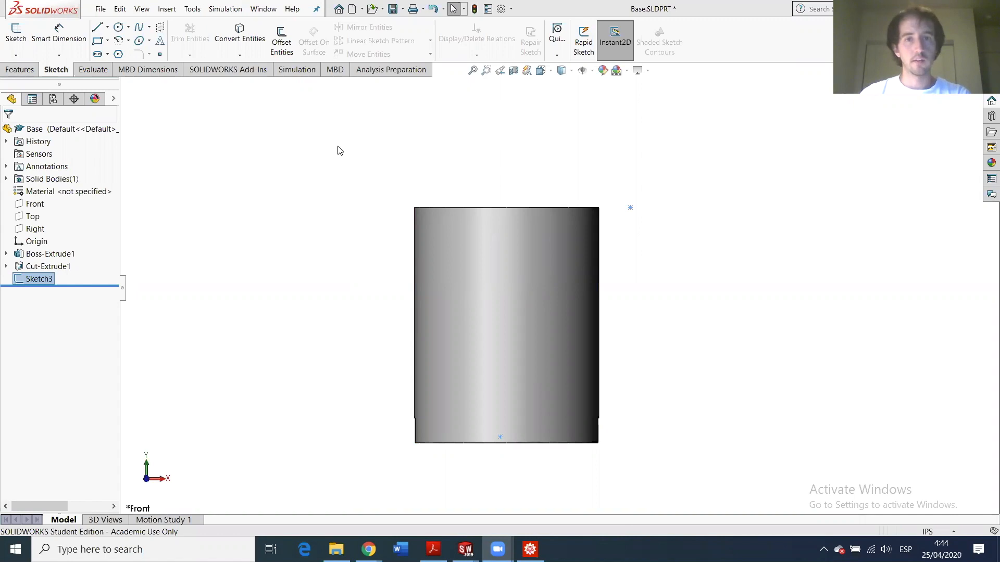
left_click(299, 126)
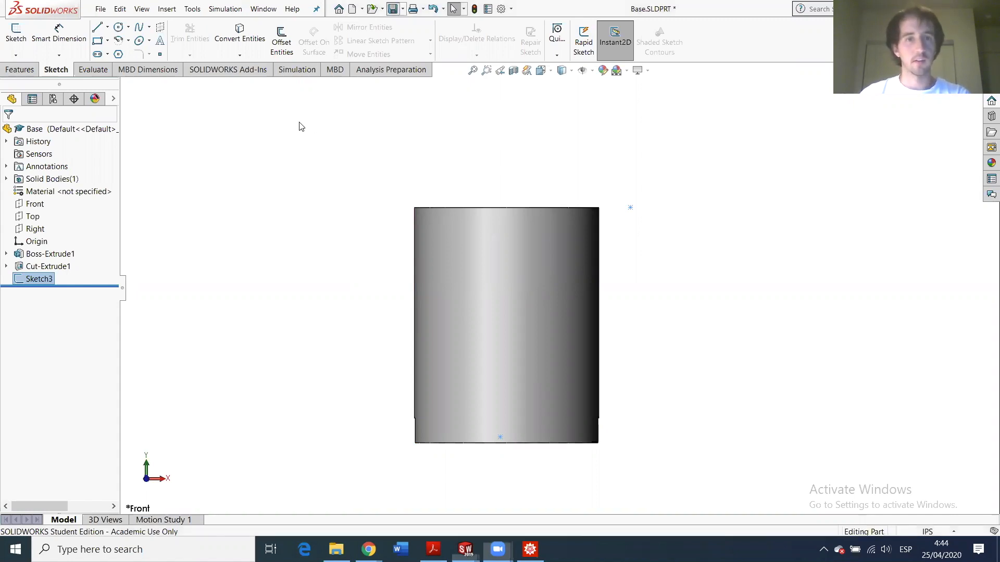
left_click(100, 9)
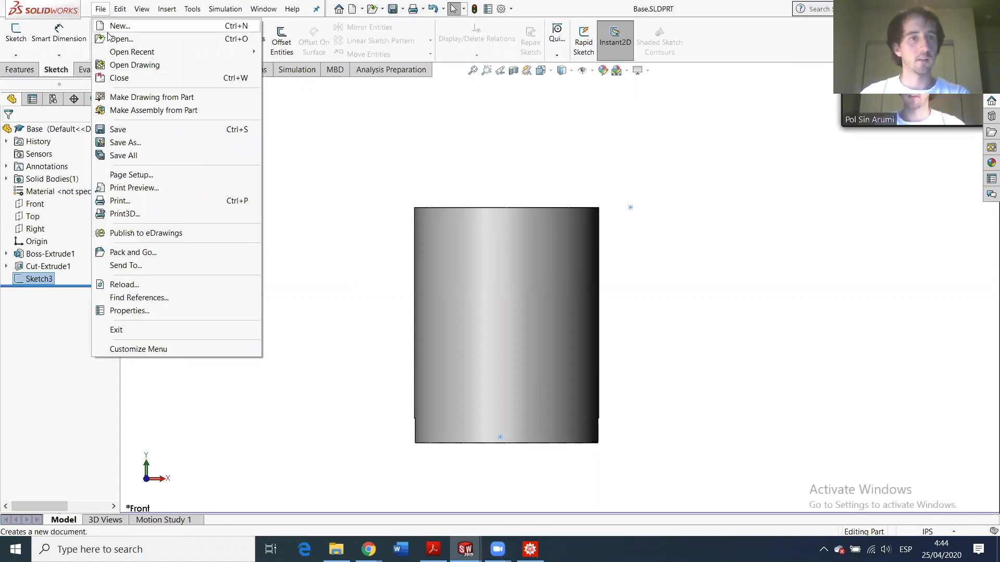
left_click(108, 40)
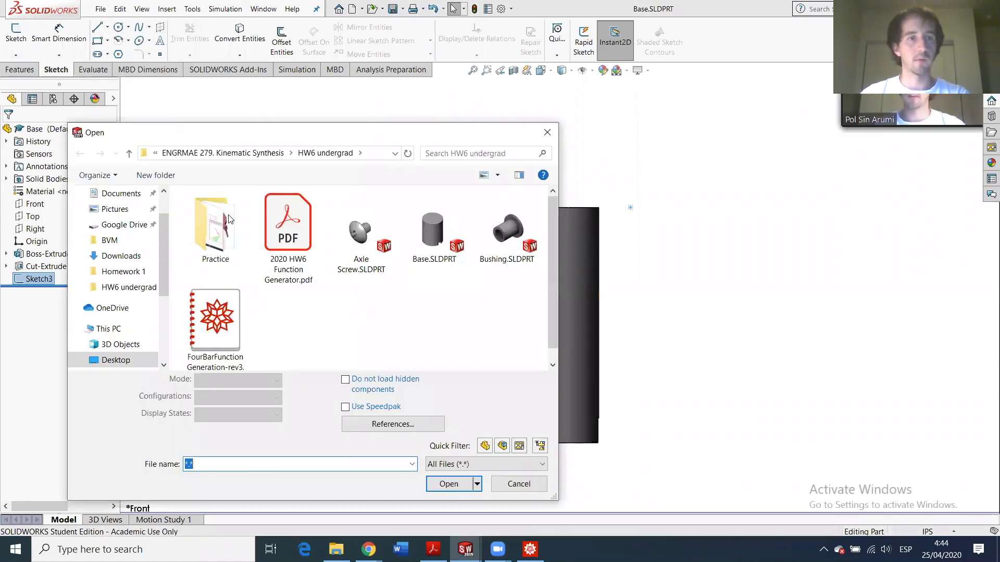
left_click(547, 132)
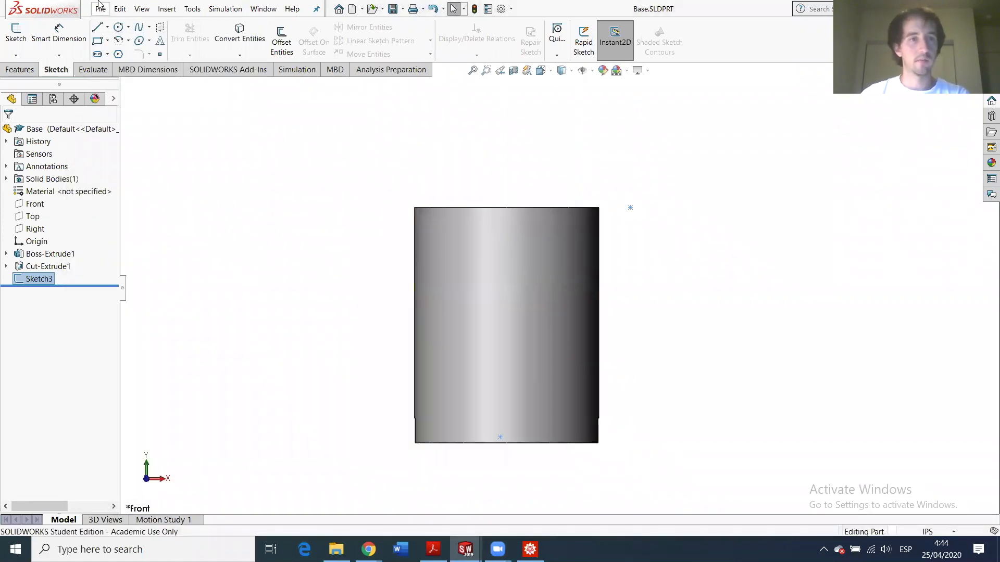
left_click(101, 8)
left_click(107, 27)
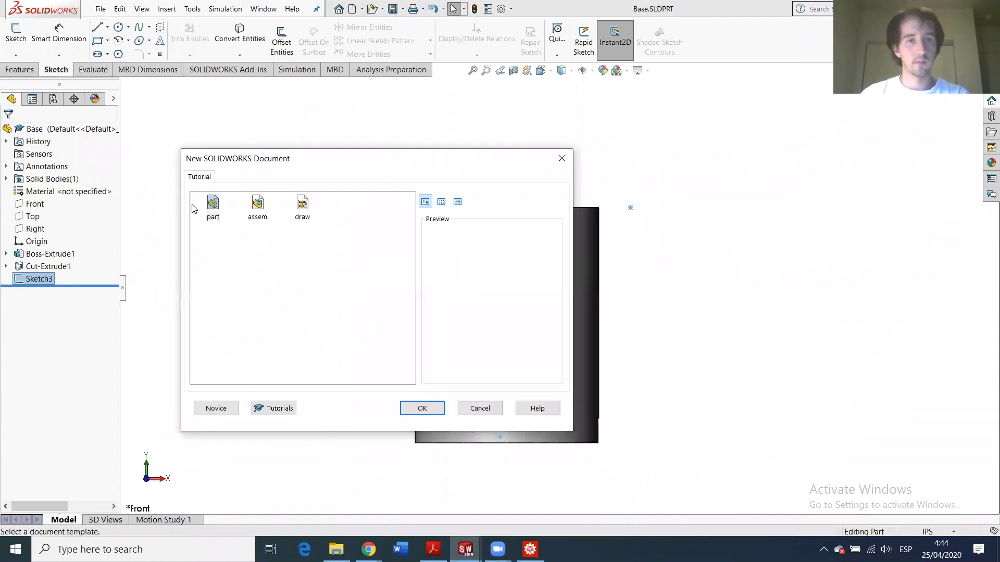
left_click(421, 408)
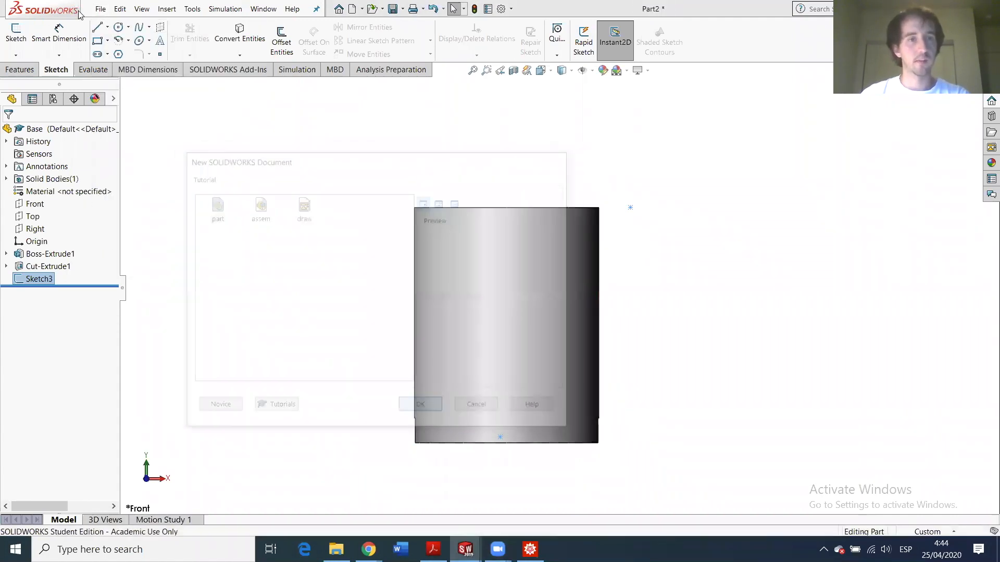
- Save the new part as Cover
left_click(101, 8)
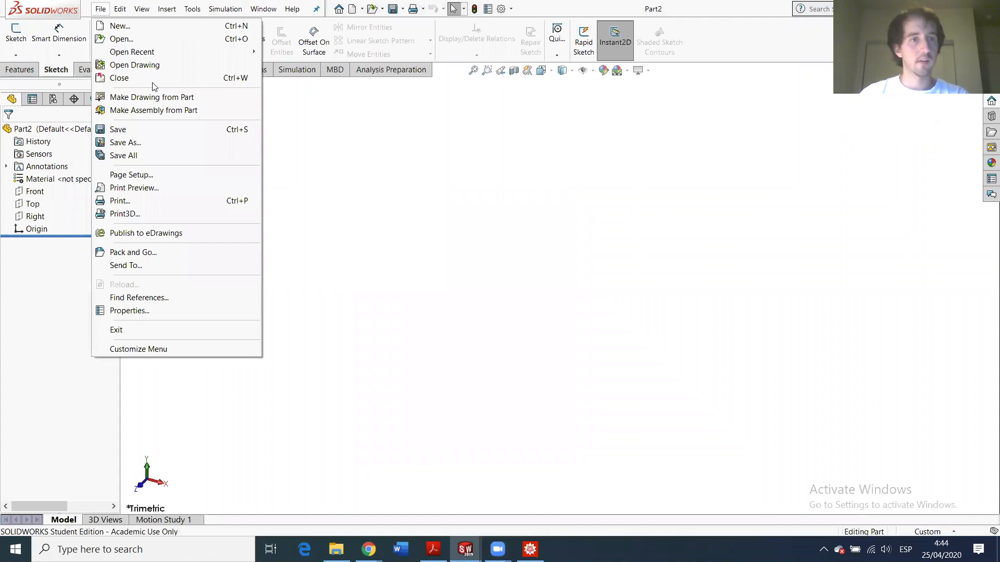
left_click(135, 142)
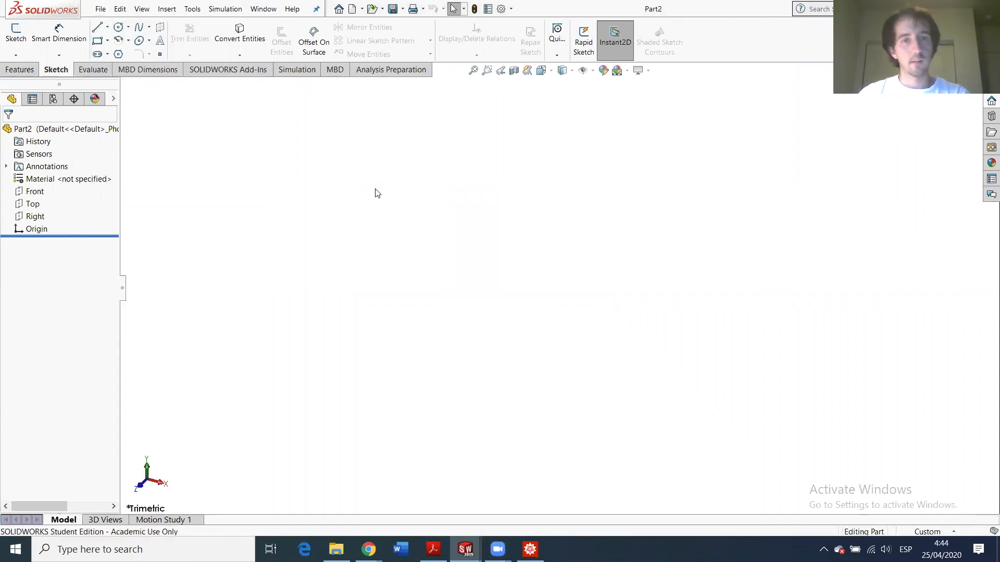
type("C")
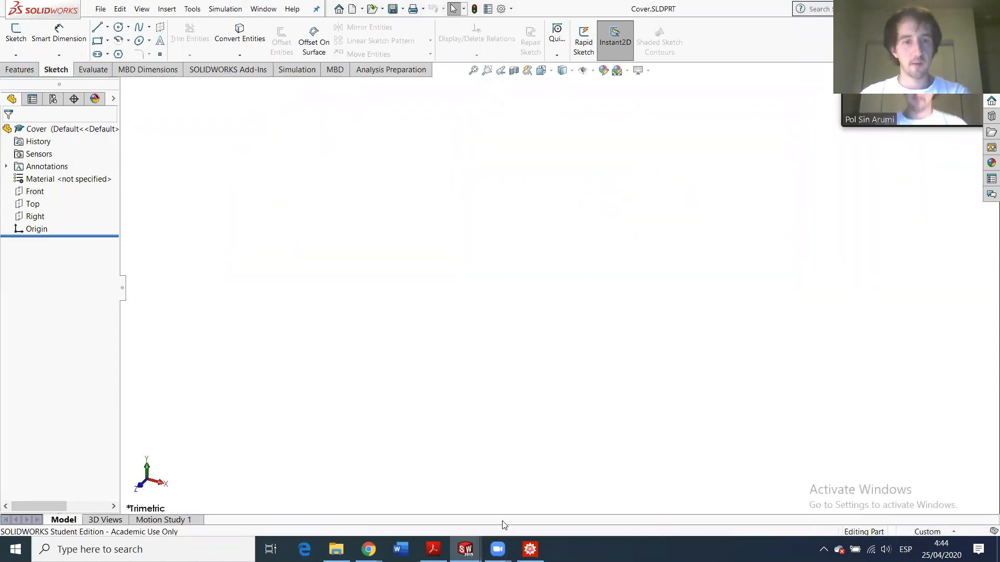
mouse_move(463, 547)
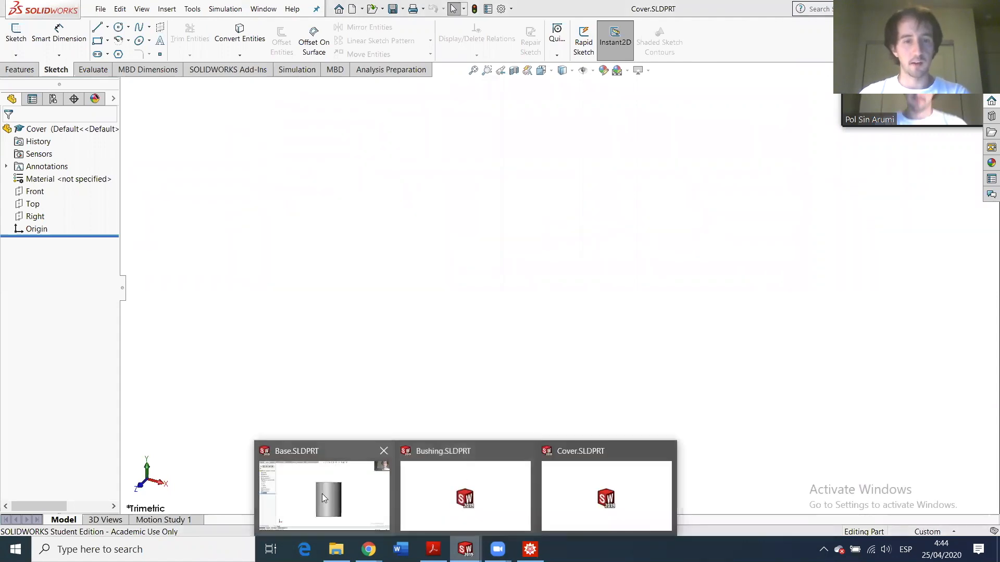
mouse_move(319, 493)
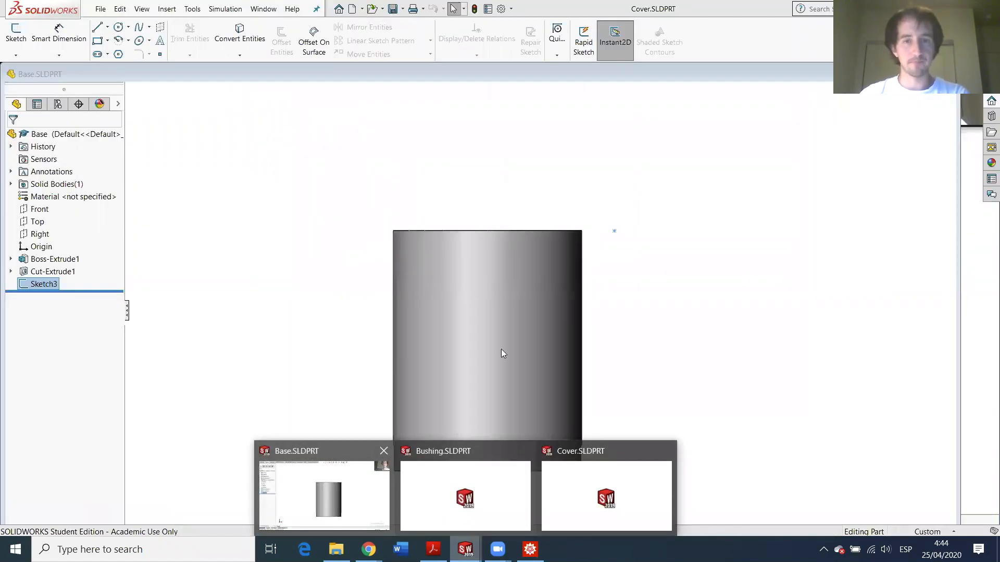
left_click(317, 492)
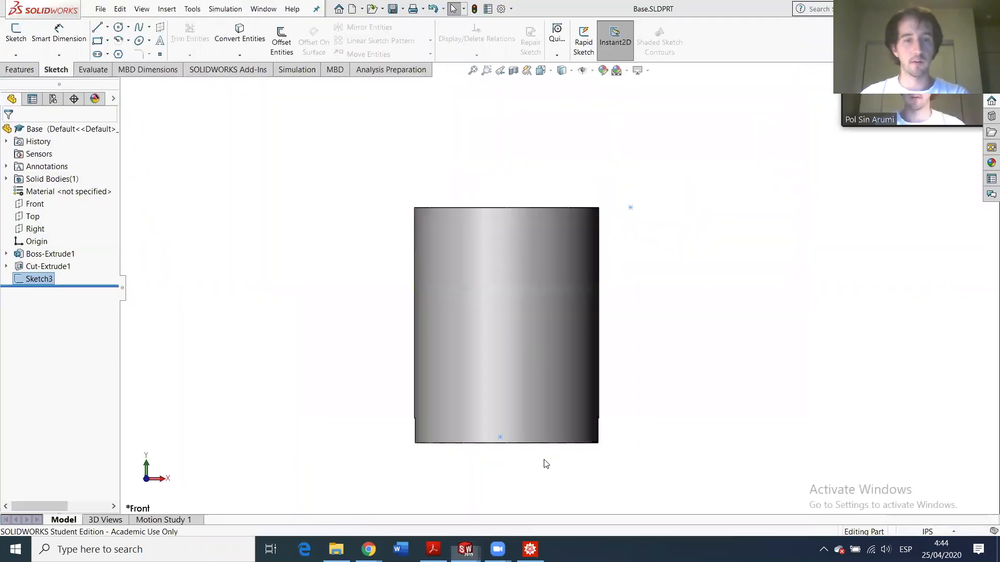
left_click(543, 464)
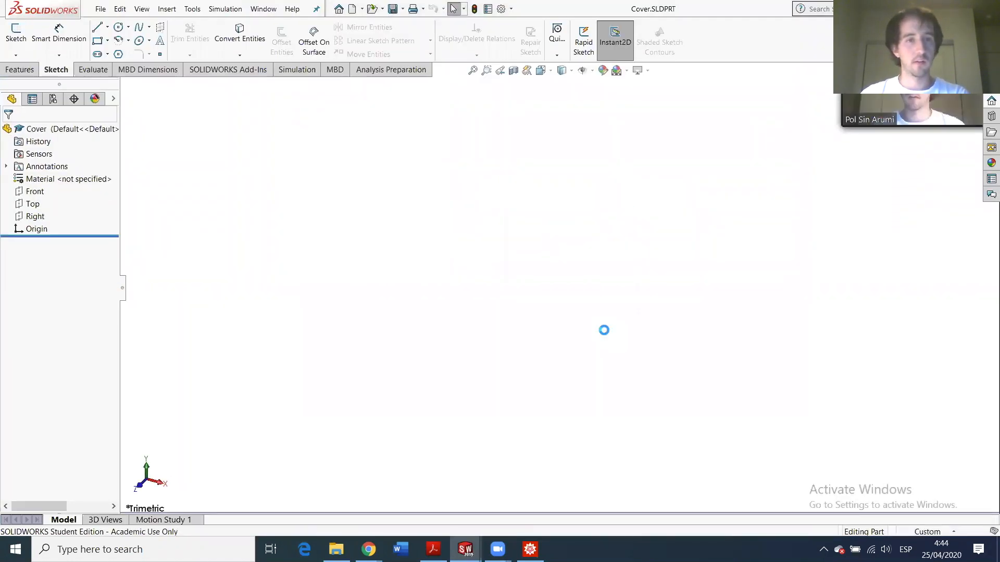
- Sketch a circle at the origin on the Top plane and dimension its diameter to 30 in
left_click(32, 203)
left_click(118, 26)
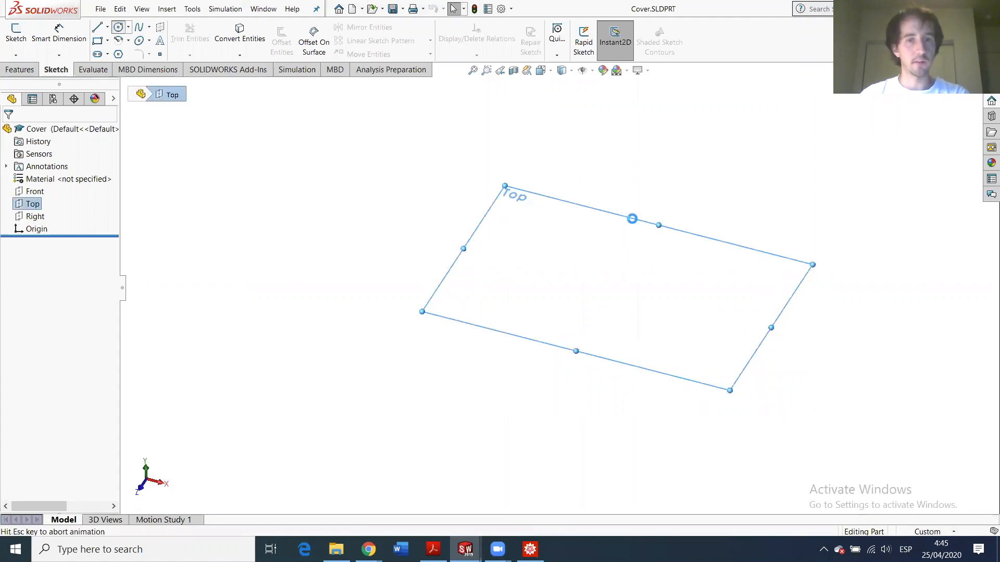
left_click(559, 288)
left_click(614, 211)
left_click(61, 32)
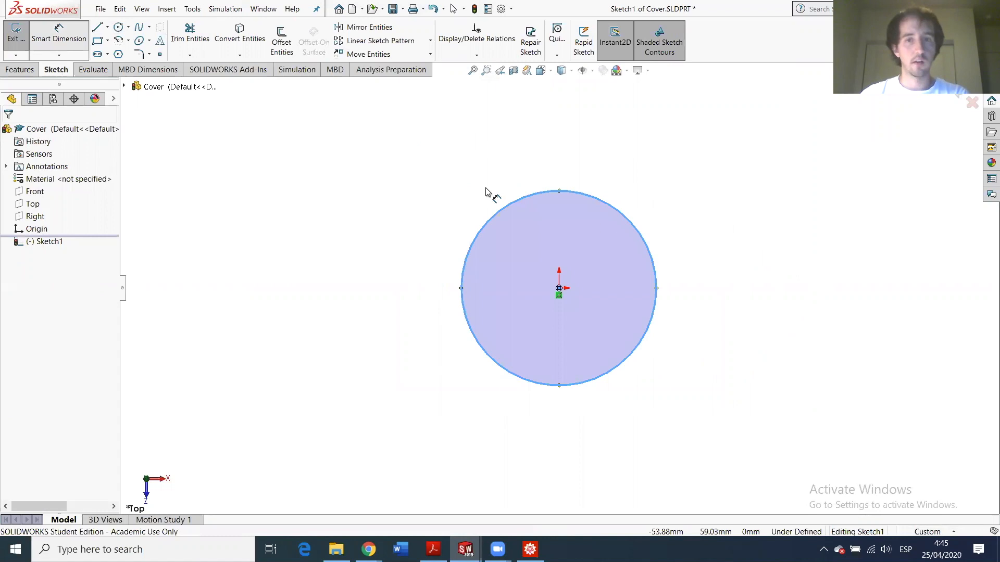
left_click(626, 224)
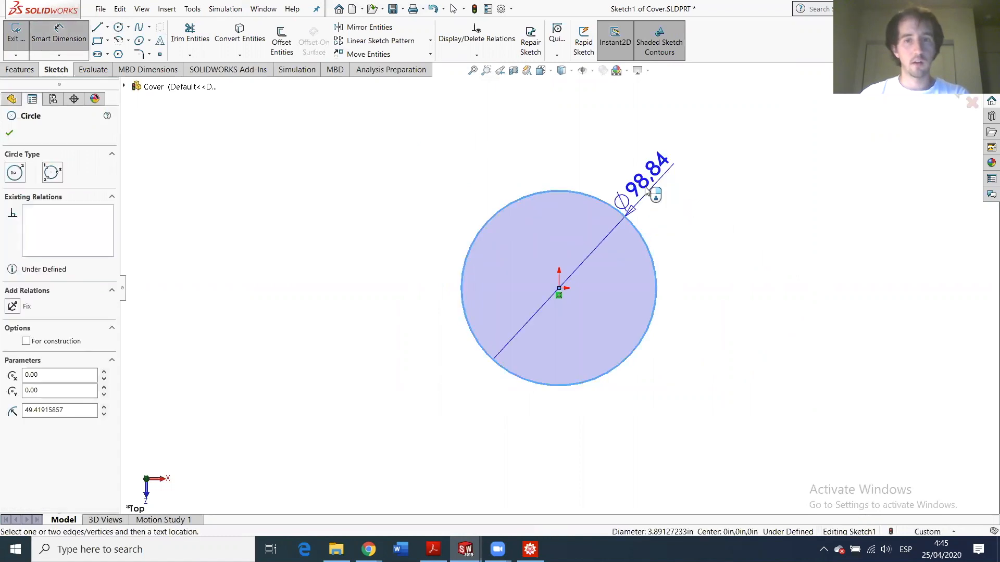
left_click(653, 196)
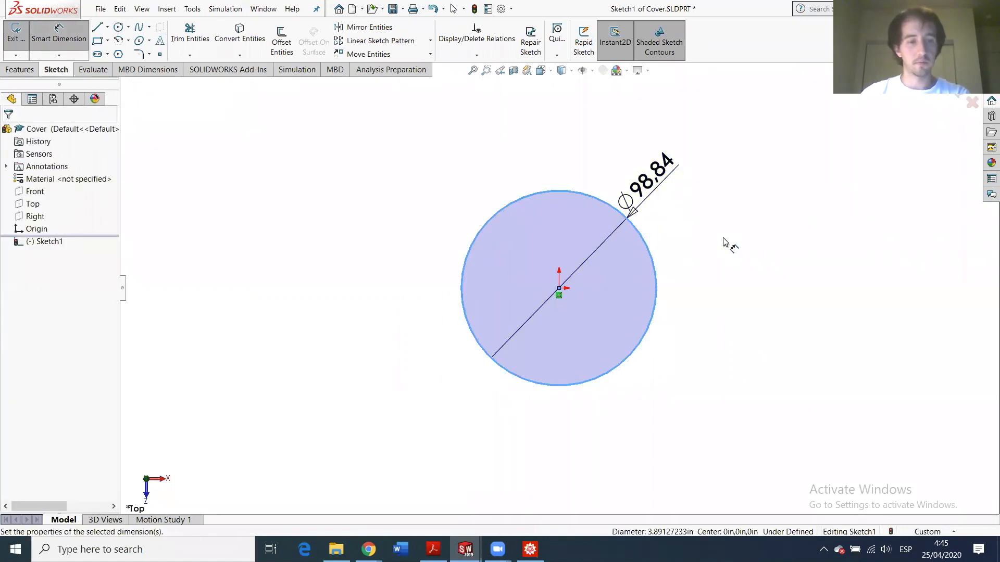
type("30in")
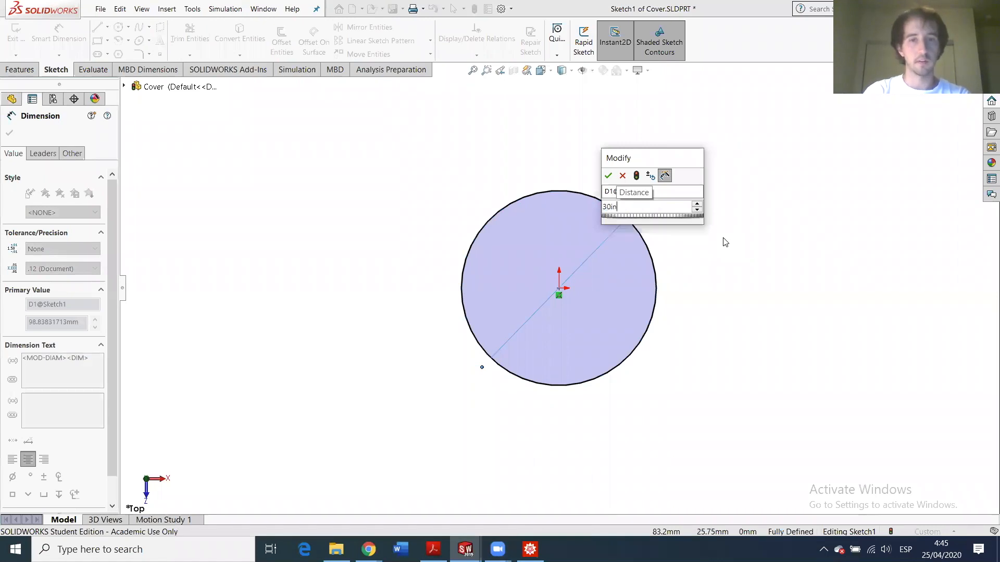
key("Return")
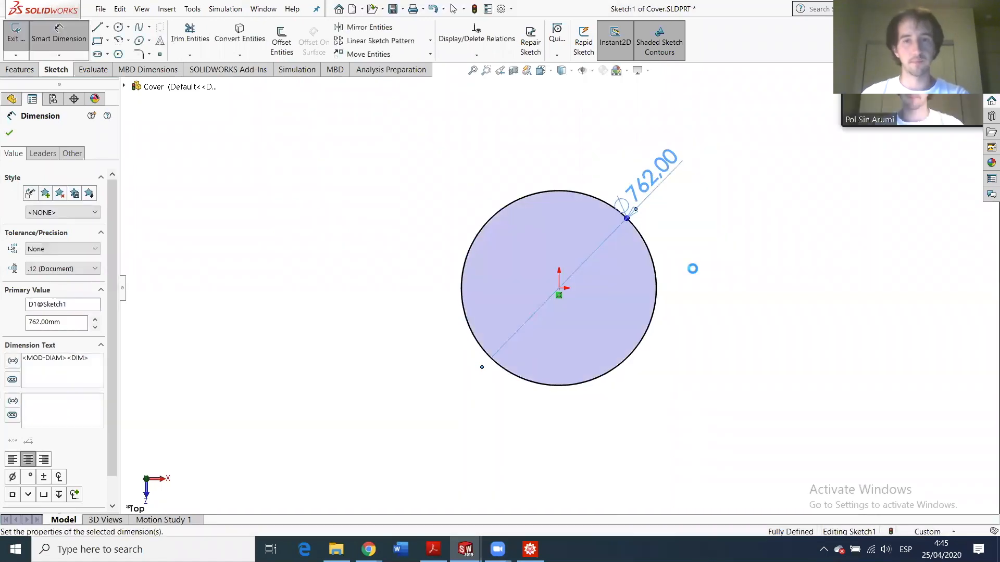
- Switch the part to IPS units and reopen Sketch1 for editing
left_click(929, 532)
left_click(933, 488)
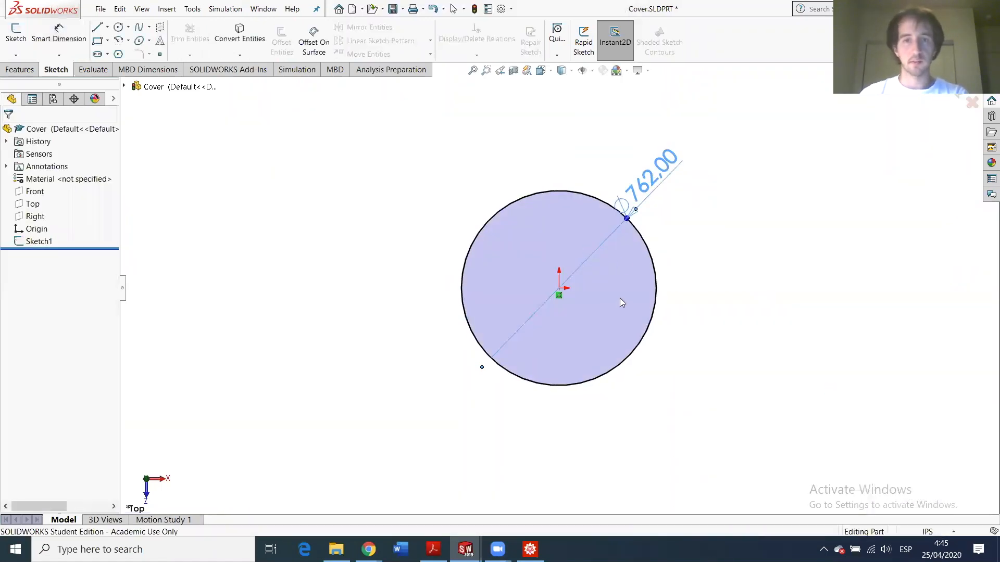
left_click(39, 241)
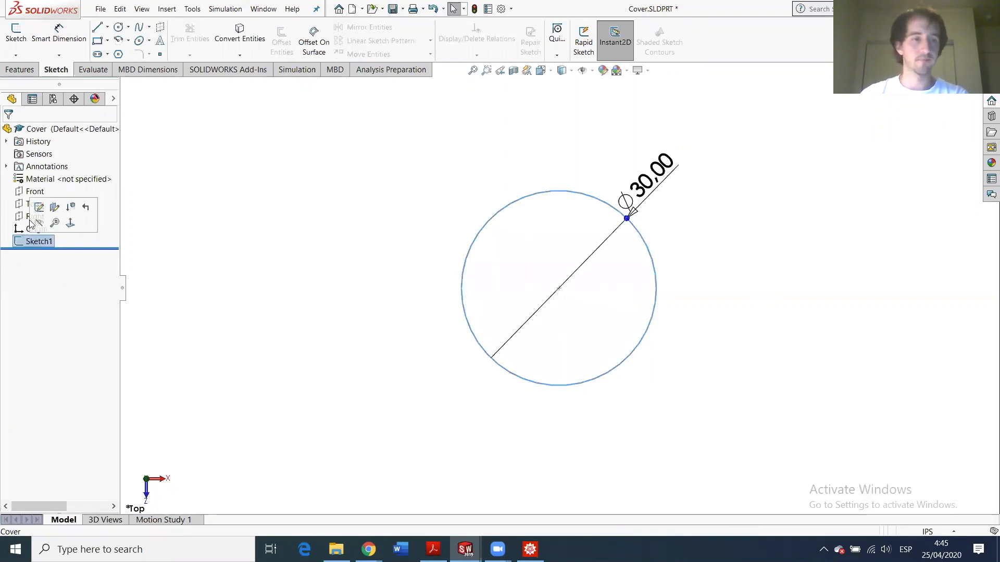
left_click(38, 207)
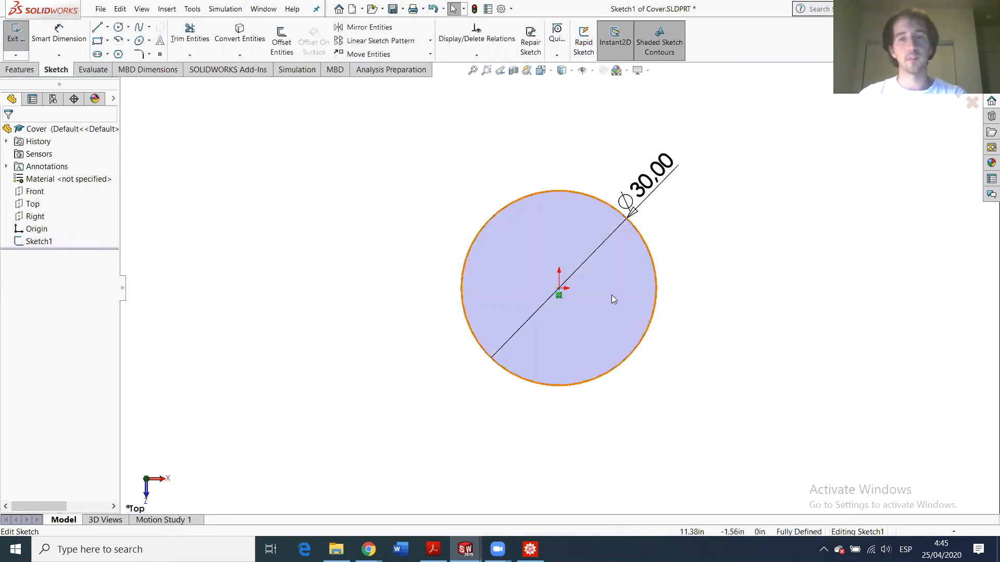
left_click(11, 69)
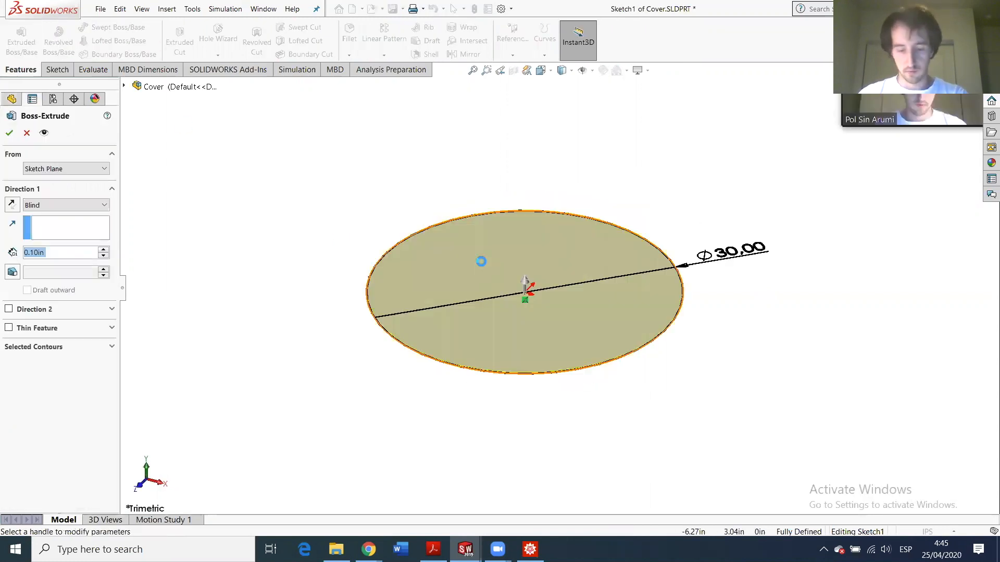
- Extrude the 30 in circle 3 in deep as Boss-Extrude1
type("3")
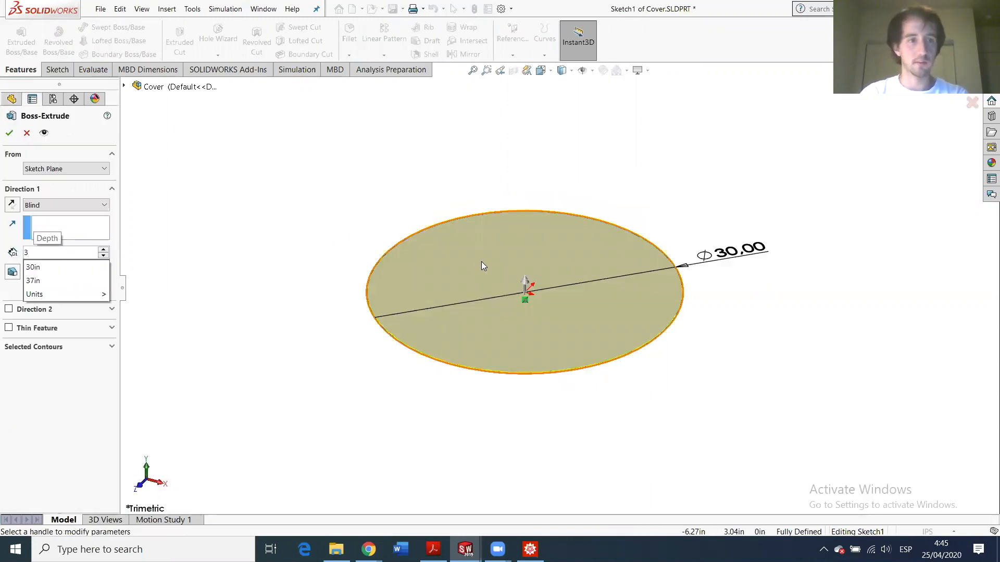
key("Return")
key("Return")
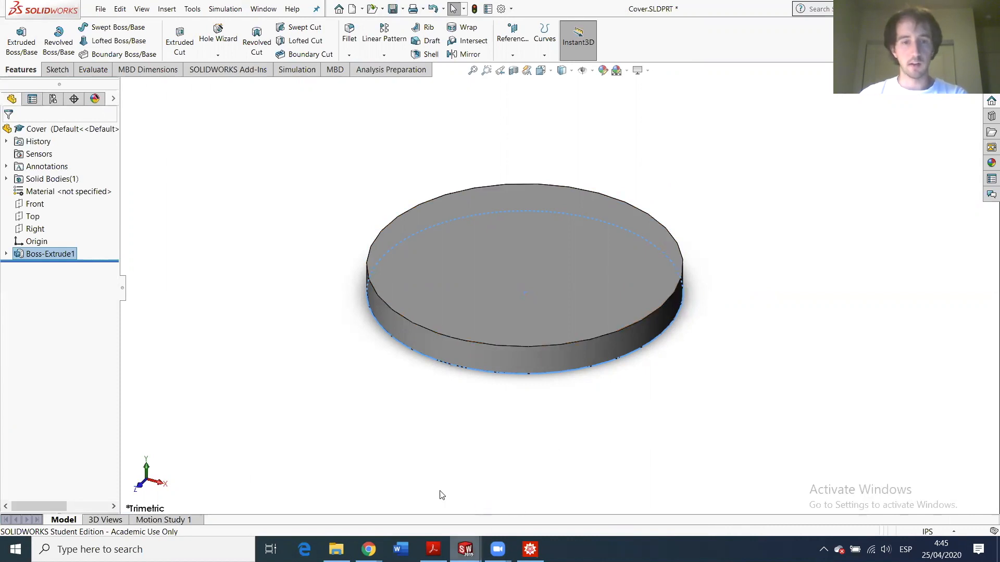
mouse_move(465, 549)
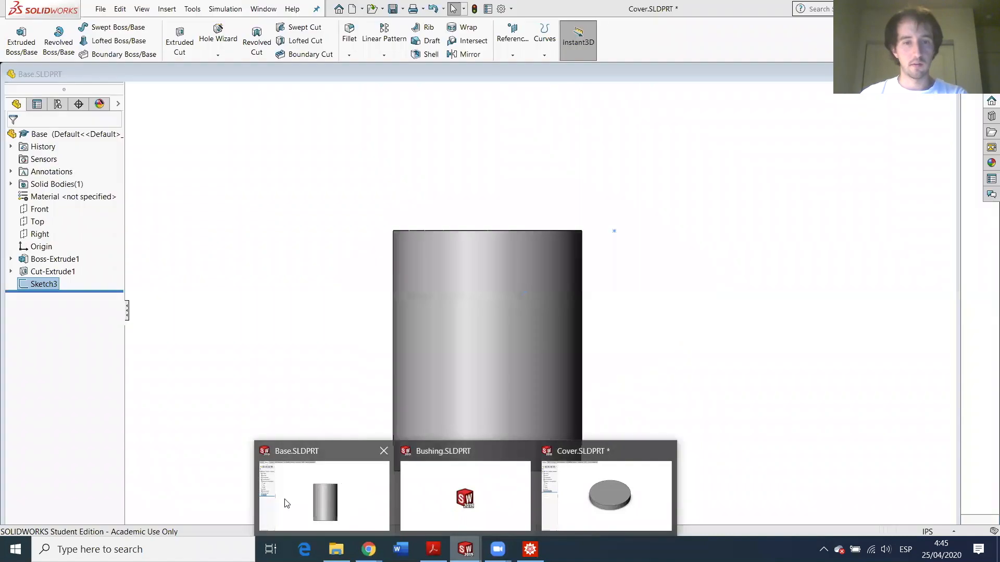
left_click(609, 495)
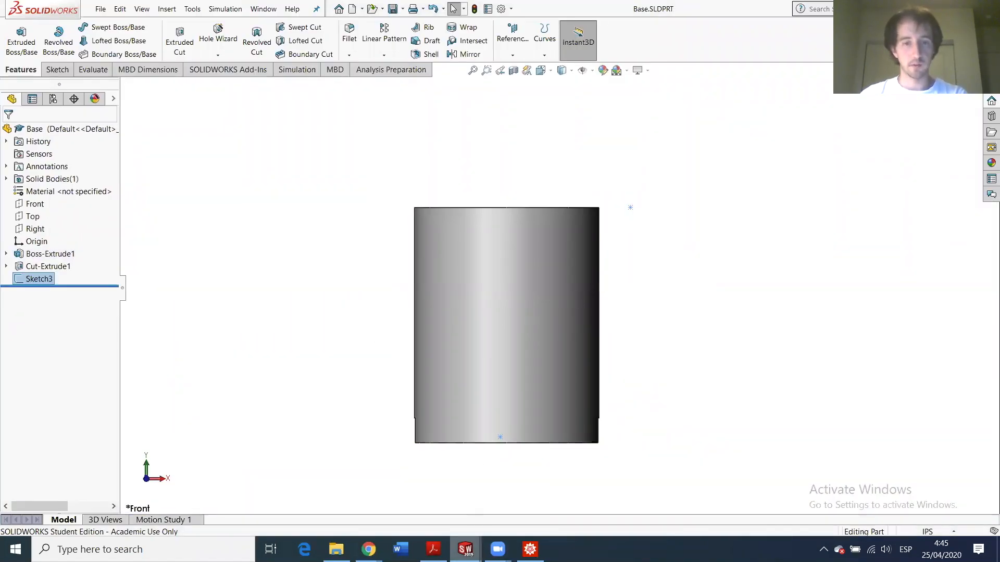
mouse_move(465, 549)
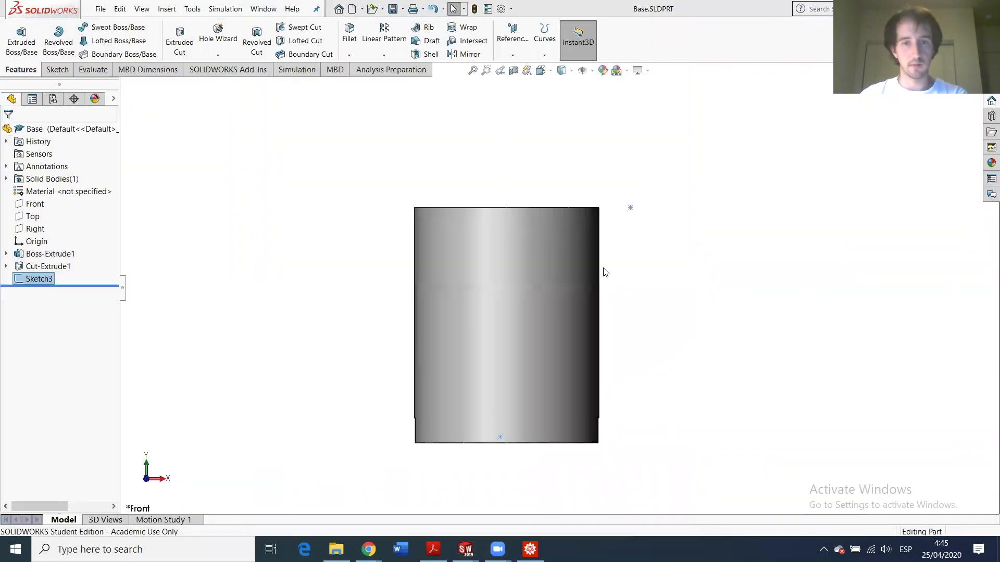
left_click(488, 302)
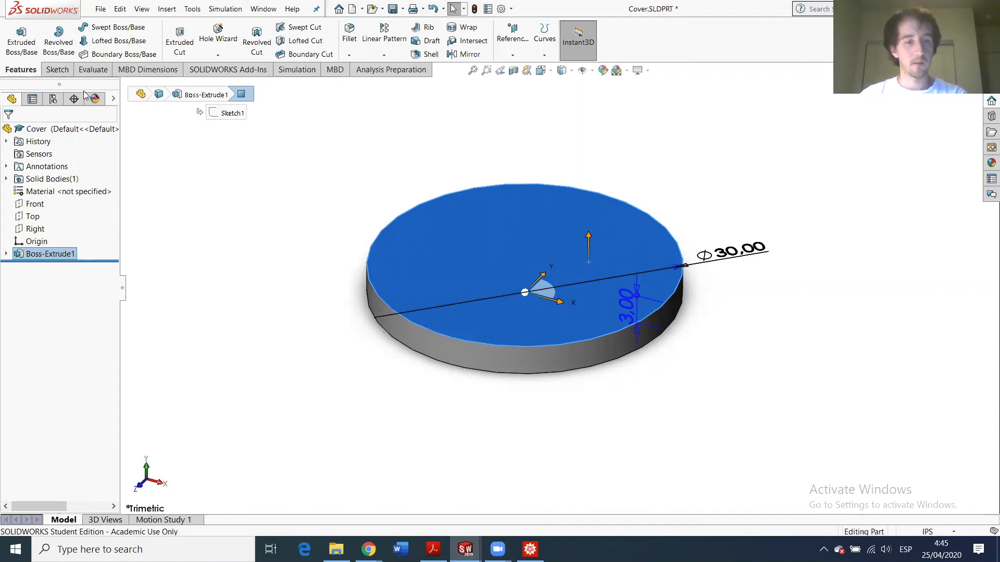
- Start a new sketch on the disc's top face and view it face-on
left_click(57, 69)
left_click(17, 36)
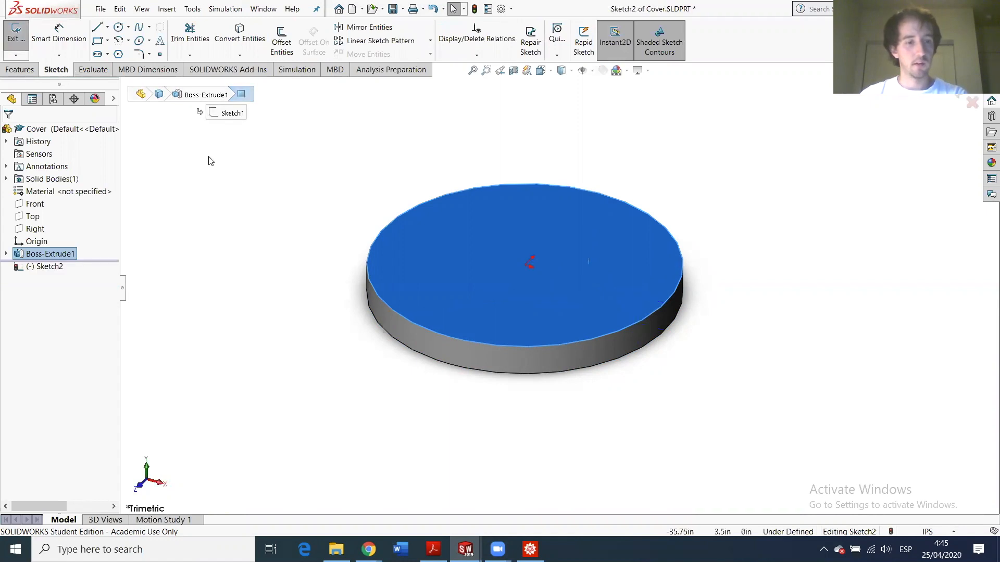
left_click(54, 268)
left_click(82, 253)
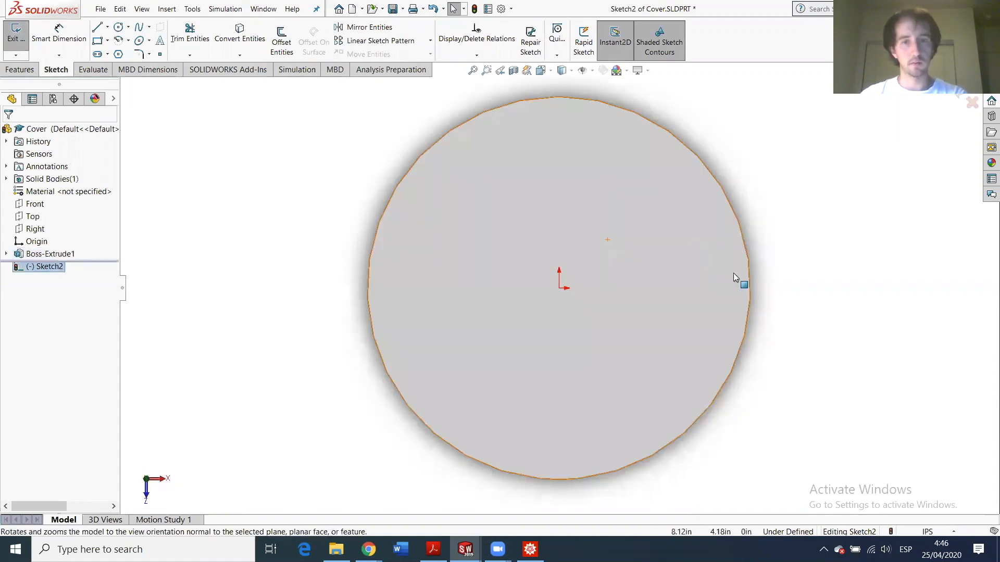
- Draw a construction centerline from the origin to the disc's rim
left_click(108, 27)
left_click(125, 51)
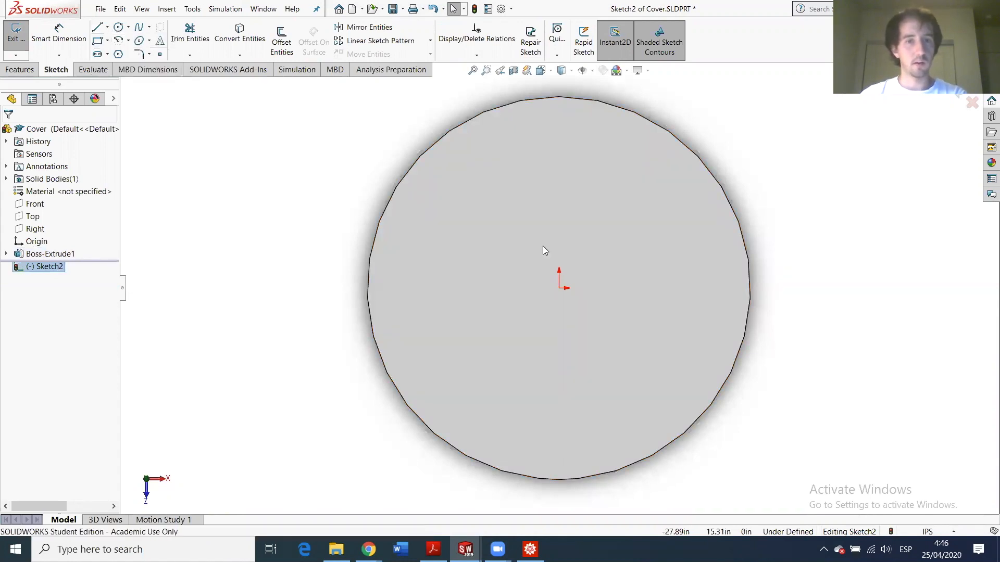
left_click(558, 287)
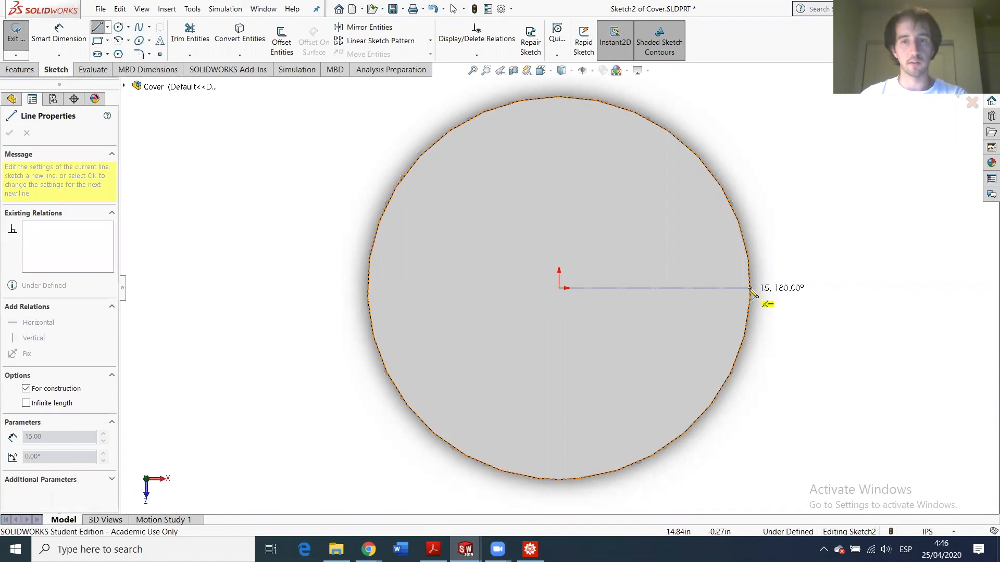
left_click(750, 288)
key("Escape")
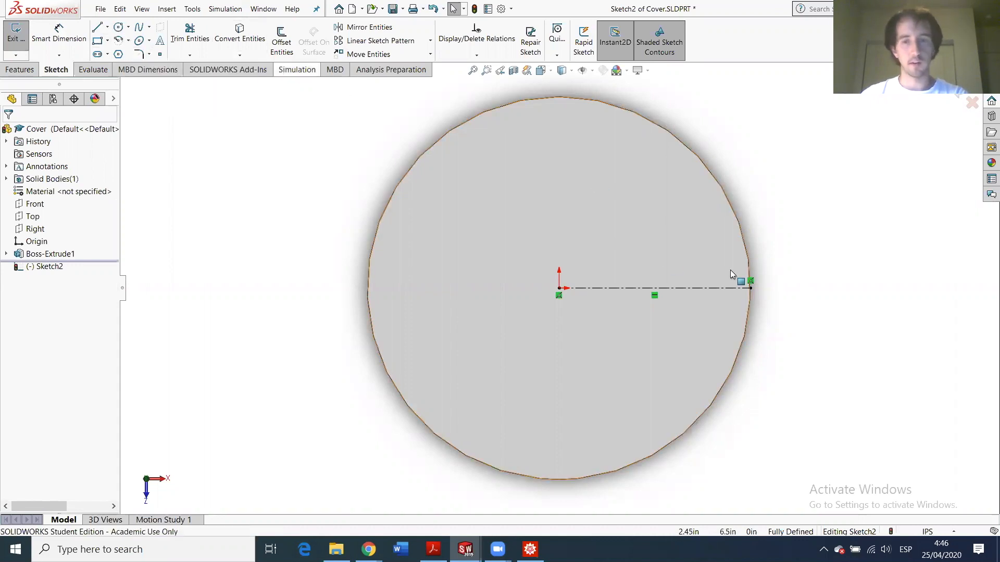
- Remove the endpoint's coincident relation and dimension the centerline to 20
left_click(750, 288)
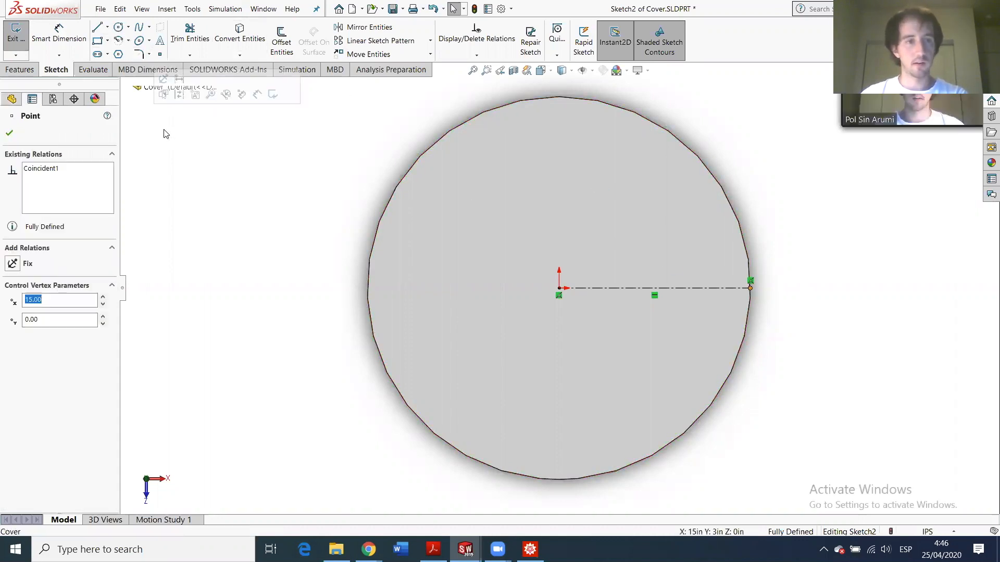
right_click(50, 168)
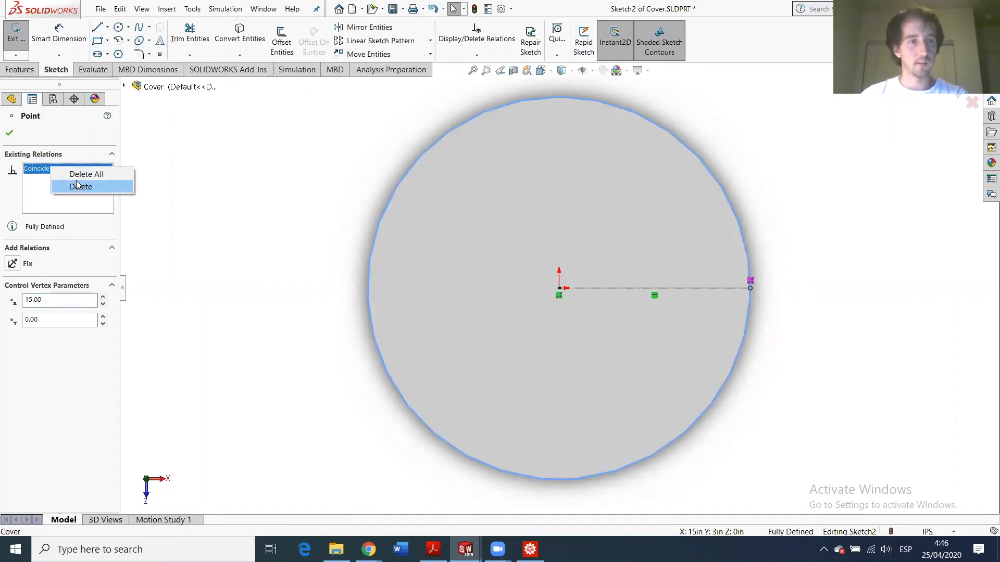
left_click(78, 186)
left_click(9, 133)
left_click(57, 35)
left_click(620, 289)
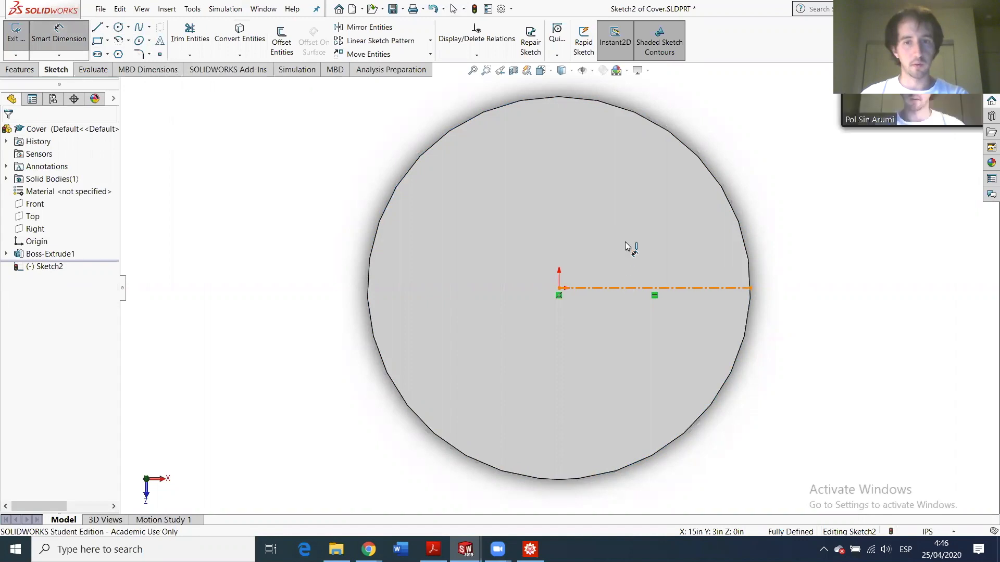
left_click(636, 246)
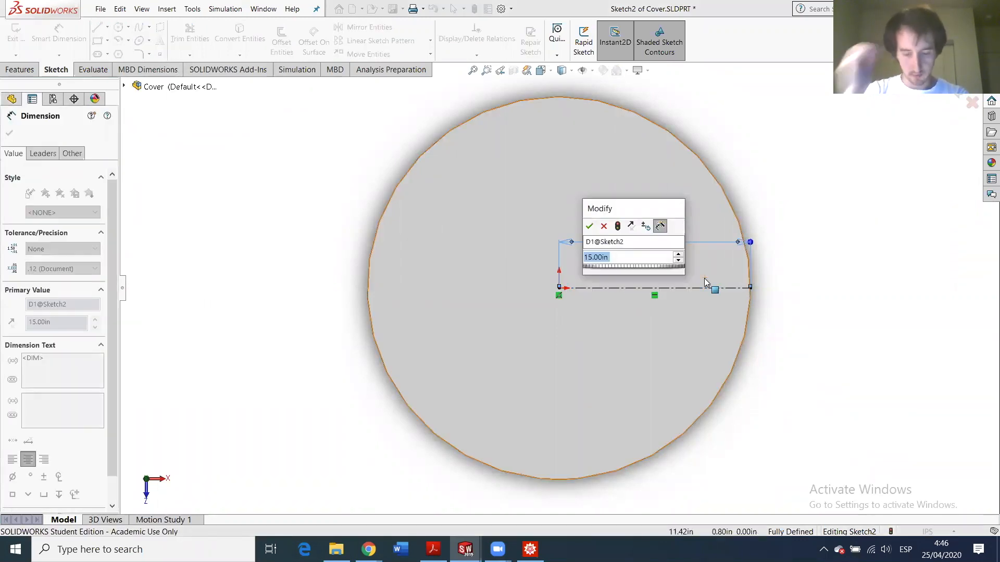
type("20")
key("Return")
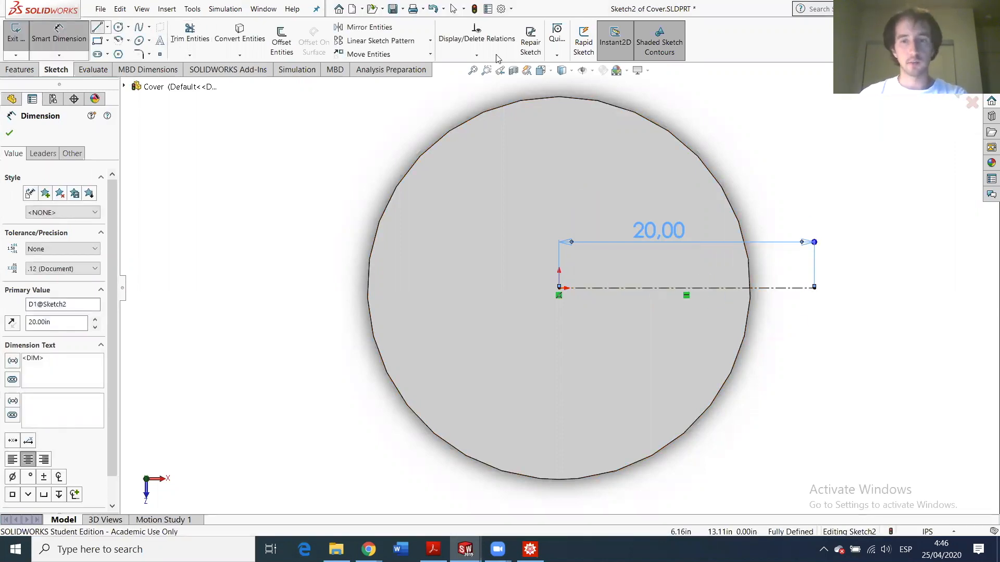
- Draw a vertical line up from the centerline's end and a horizontal line back to the rim
left_click(815, 288)
left_click(814, 248)
left_click(745, 248)
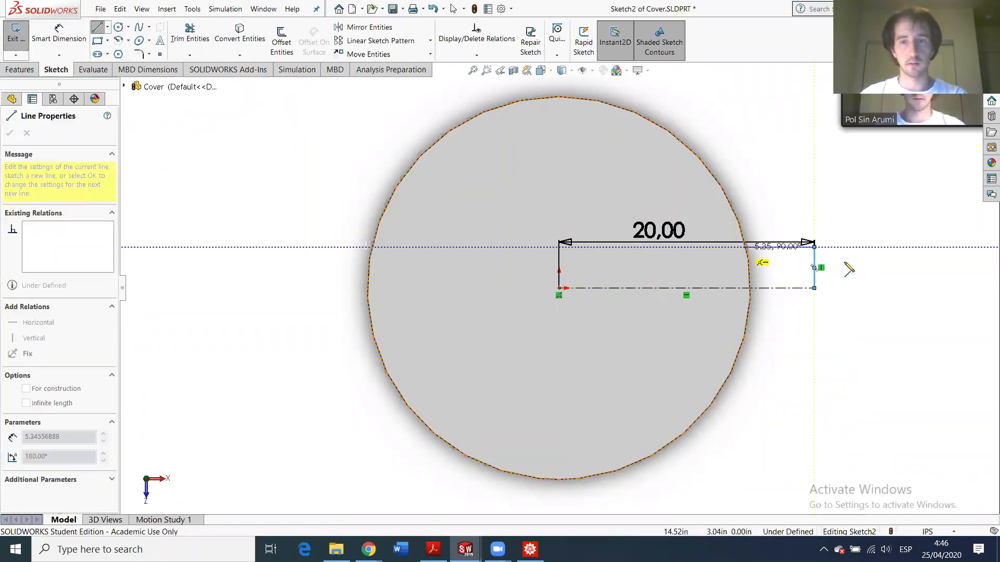
key("Escape")
left_click(85, 28)
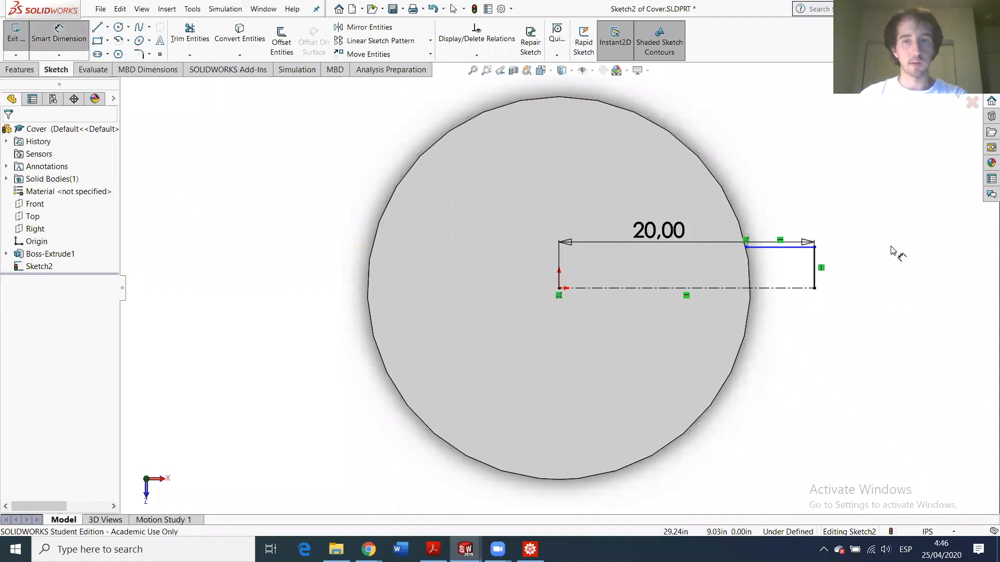
- Dimension the arm's vertical line as 2.5+4*0.046875 in, shown as 2.69
left_click(814, 259)
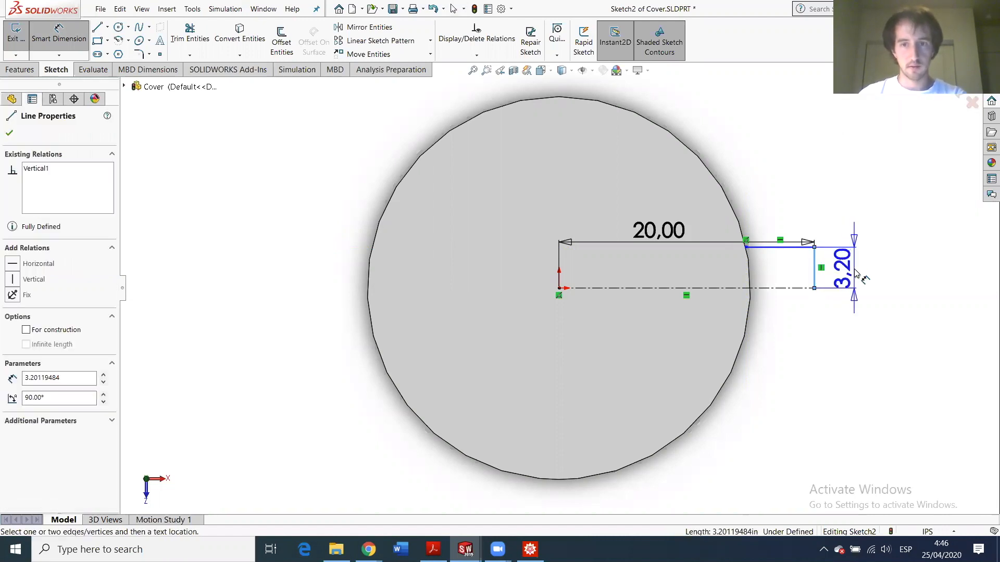
left_click(856, 274)
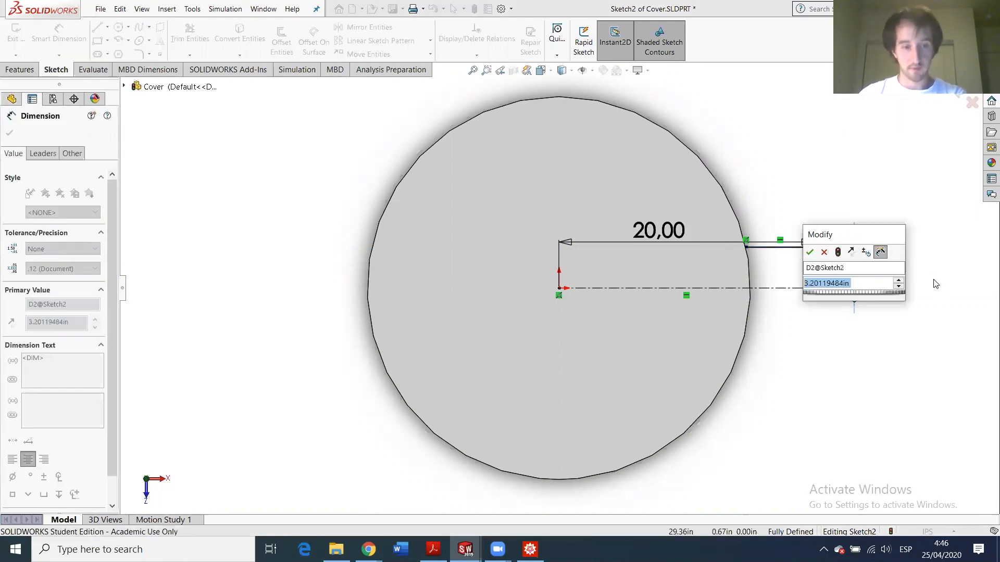
type("2.5")
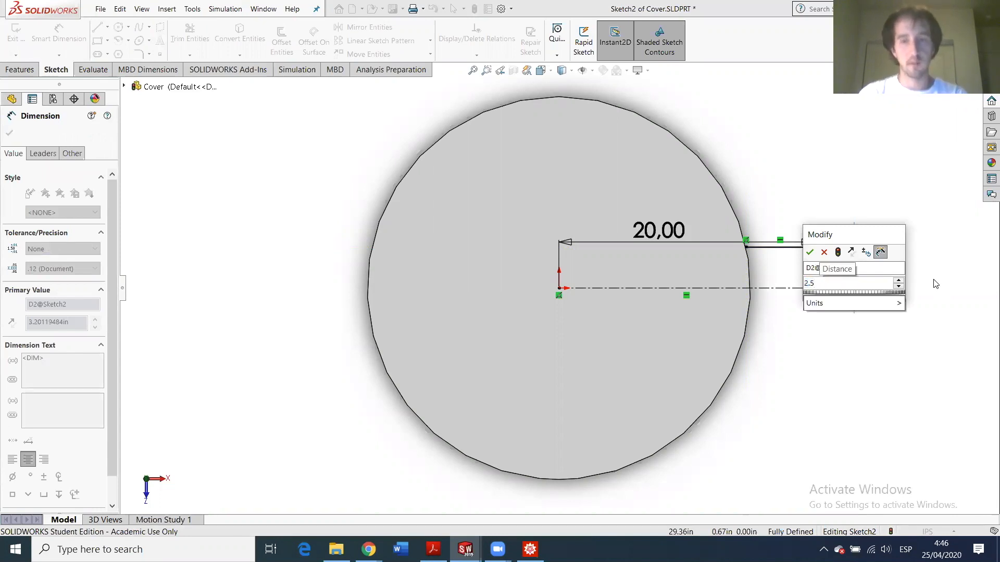
type("+4")
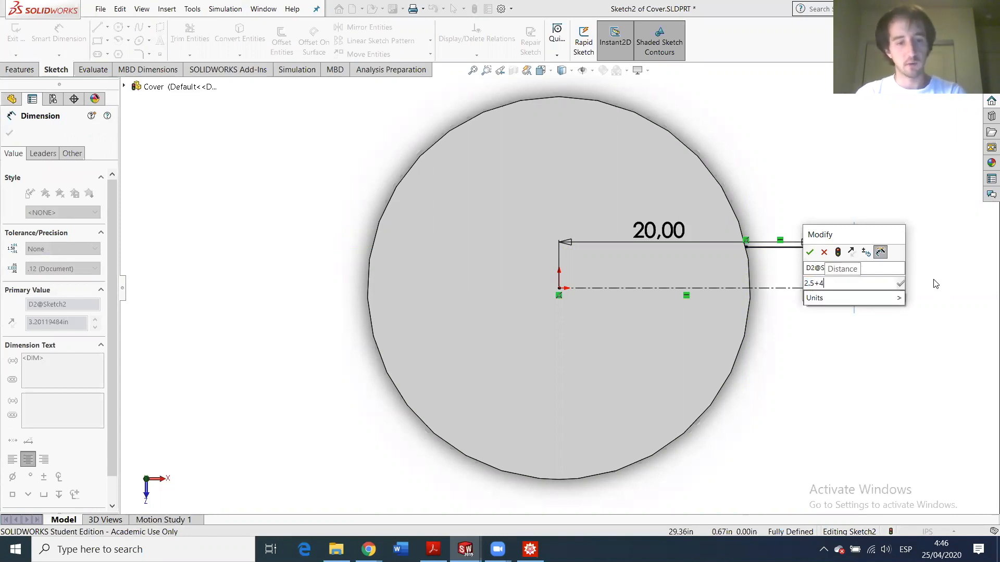
type("0.046875in")
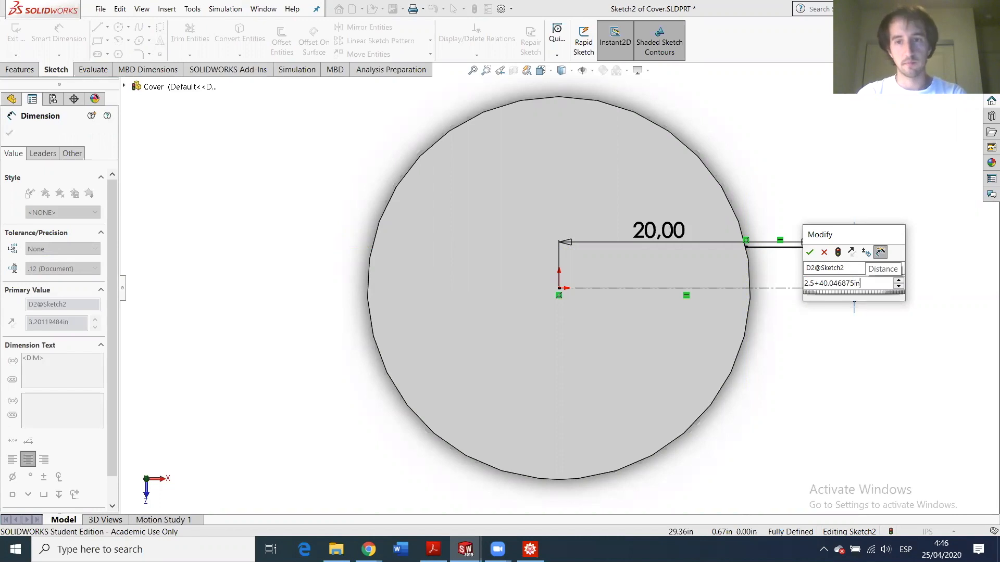
key("BackSpace")
key("BackSpace")
key("BackSpace")
key("BackSpace")
key("BackSpace")
key("BackSpace")
key("BackSpace")
key("BackSpace")
key("BackSpace")
key("BackSpace")
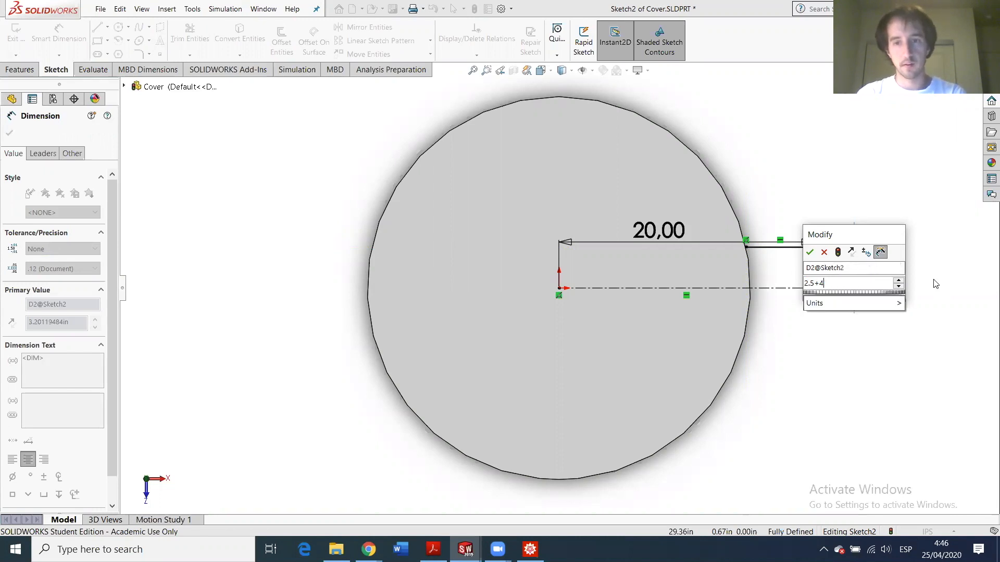
type("*")
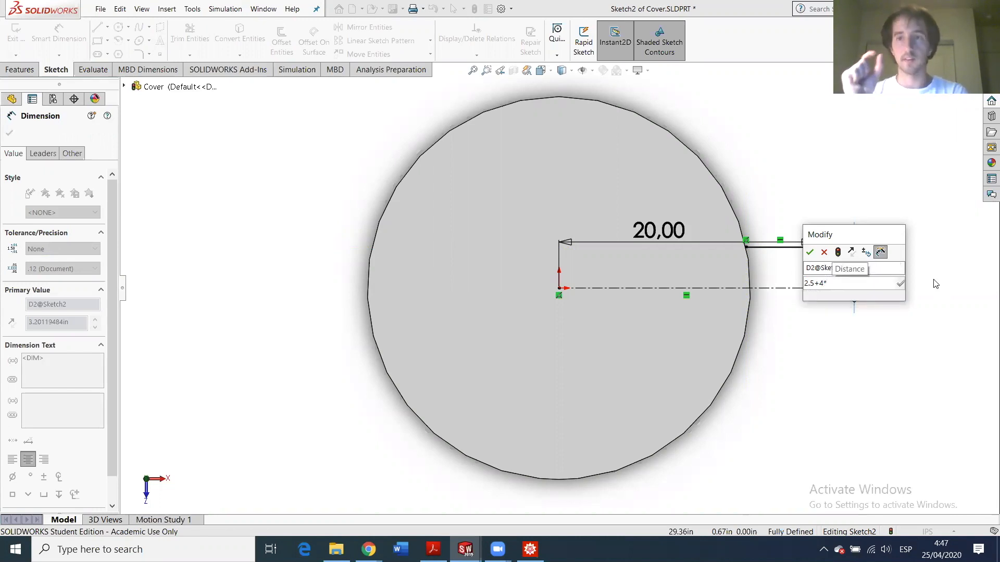
type("0.046875in")
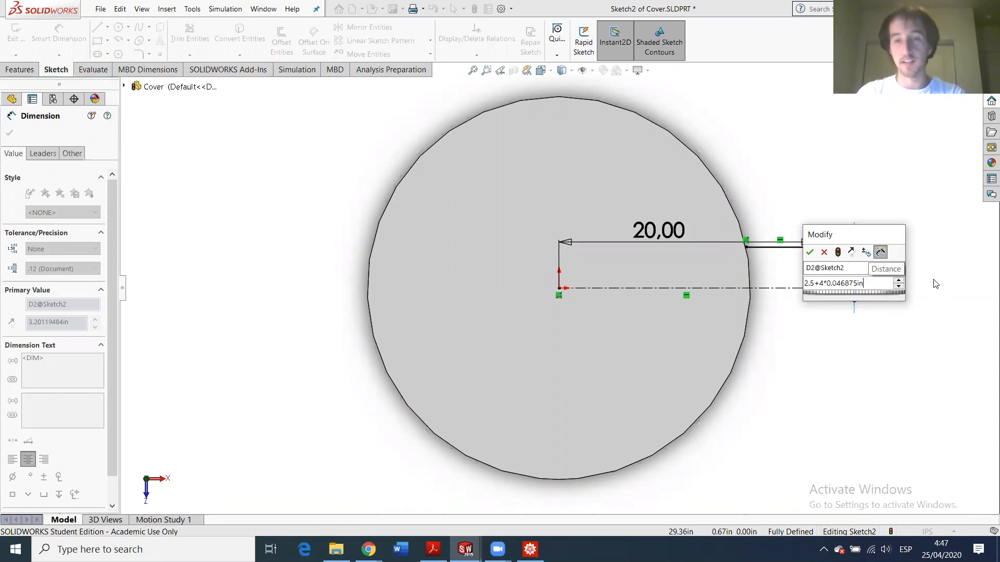
key("Left")
key("Left")
key("Left")
key("Right")
key("Right")
key("Right")
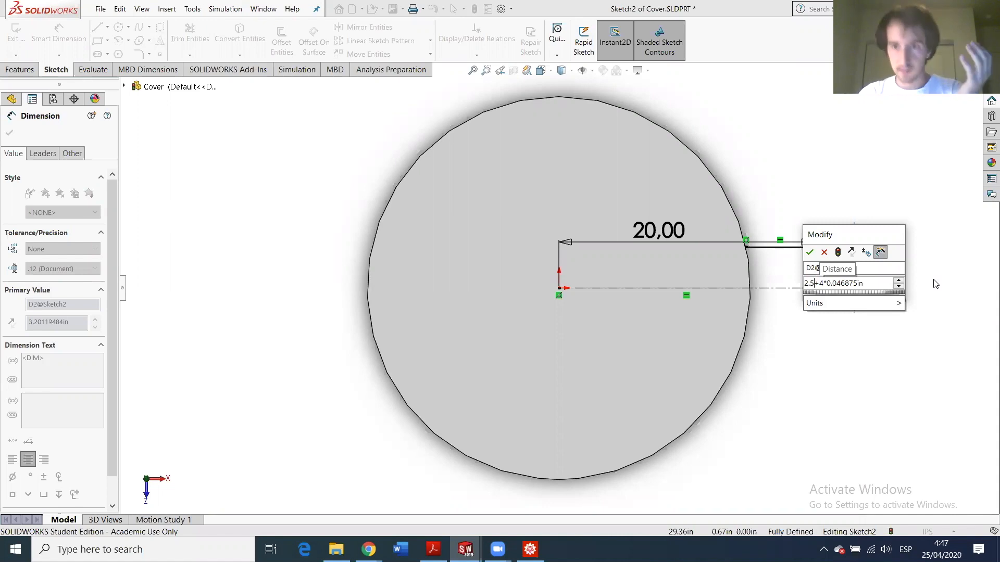
key("Right")
key("Right")
key("Right")
key("Right")
key("Right")
key("Right")
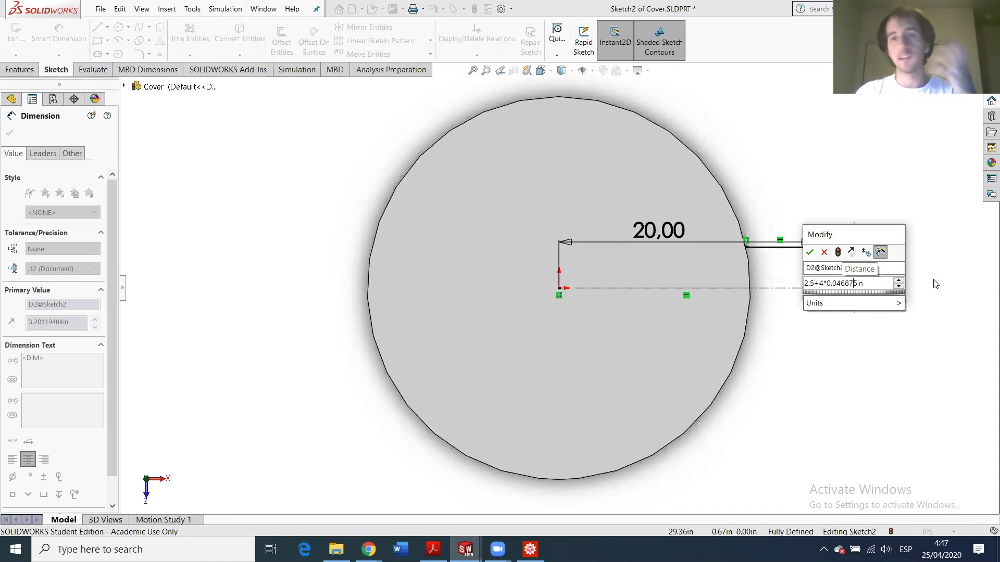
key("Right")
key("Right")
key("Right")
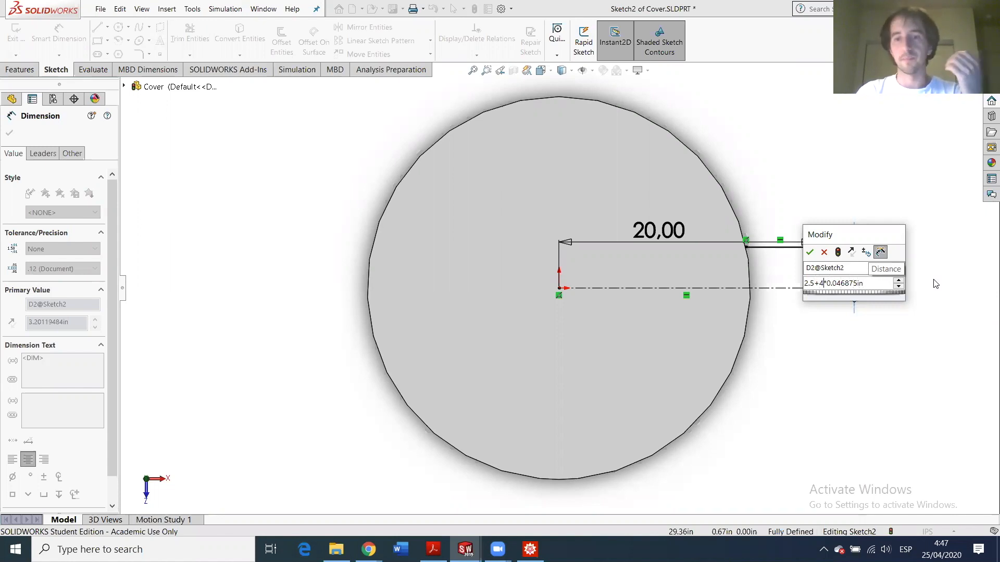
key("Left")
key("Left")
key("Left")
key("Left")
key("Left")
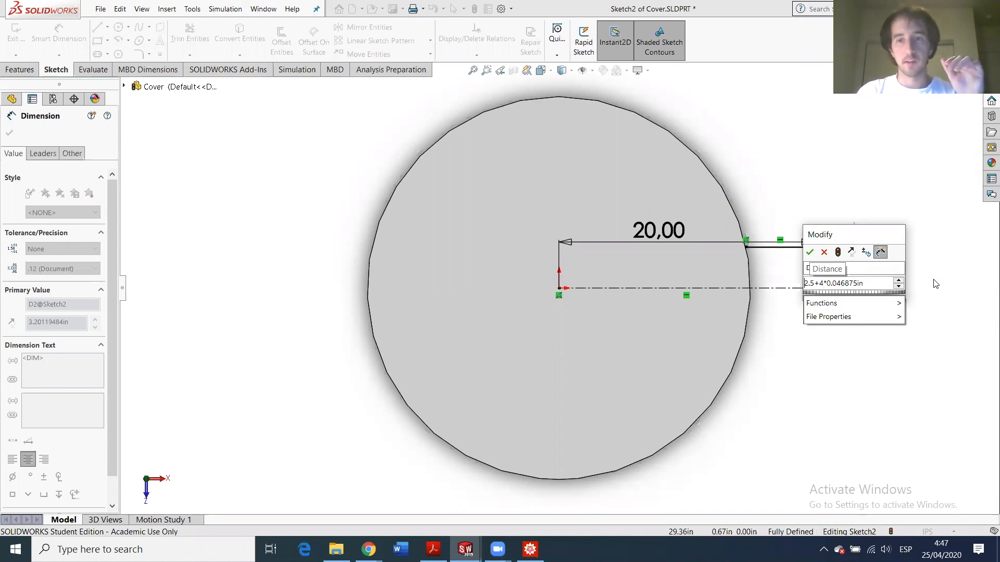
key("Return")
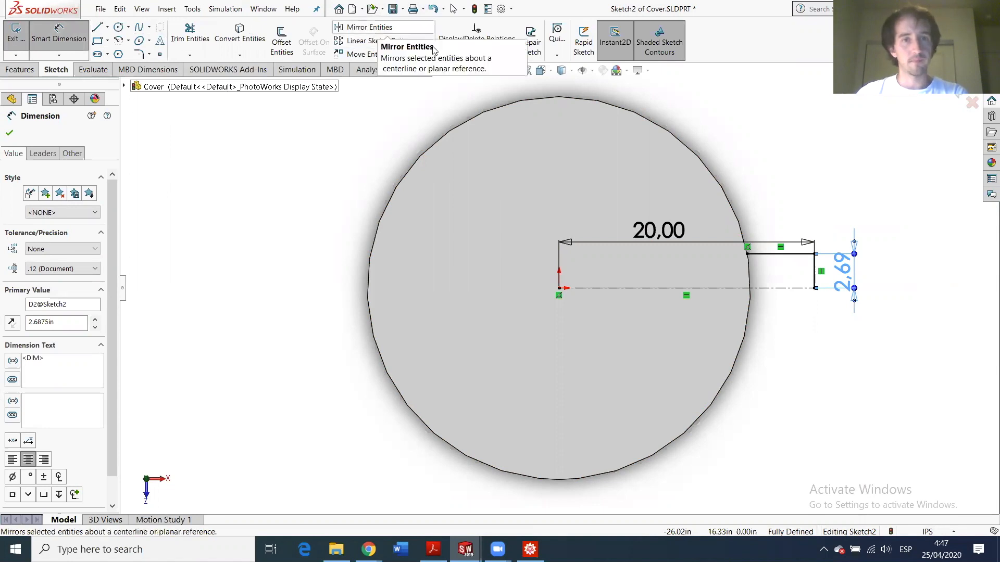
- Mirror the arm's vertical and horizontal lines about the centerline
left_click(367, 27)
left_click(815, 270)
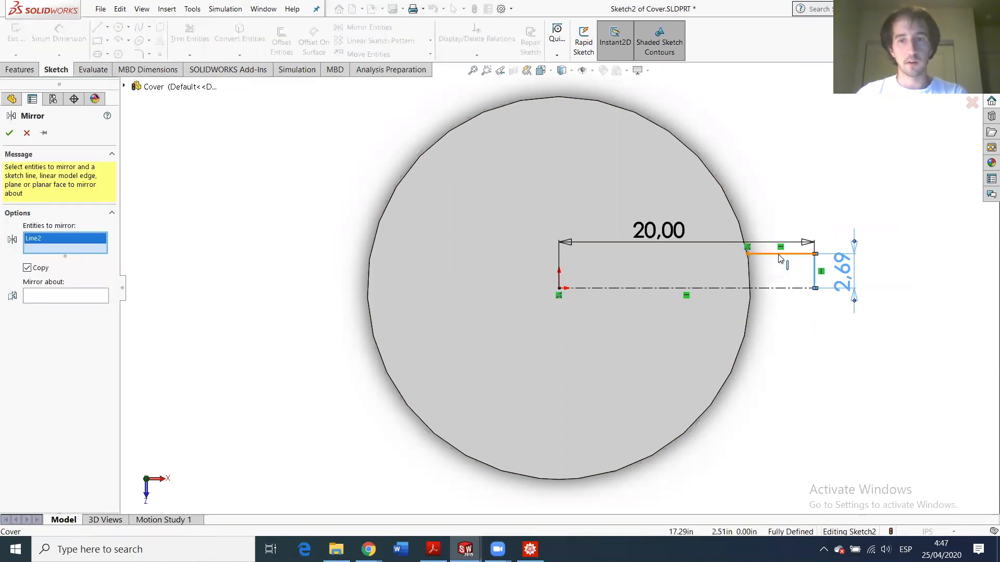
left_click(778, 254)
left_click(37, 307)
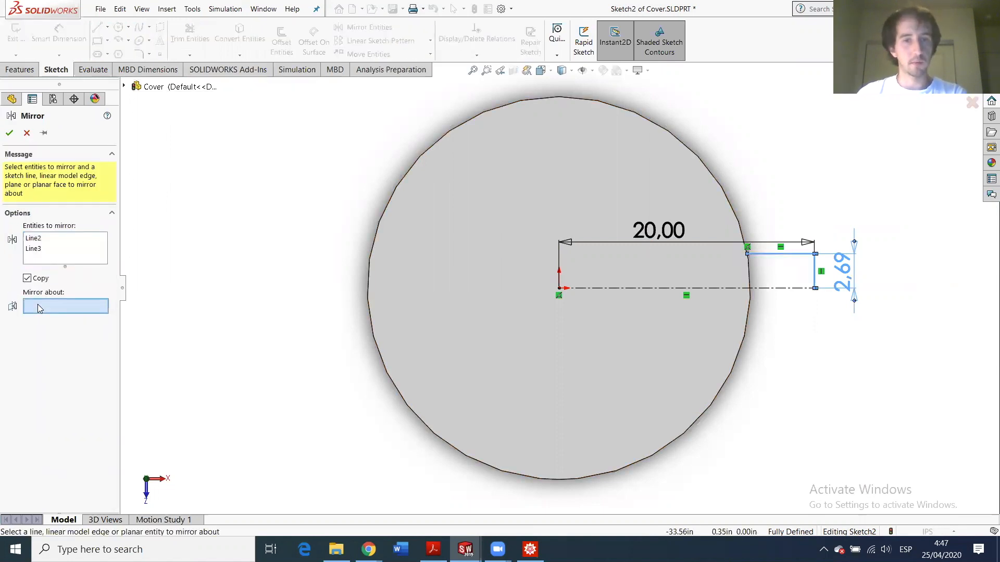
left_click(682, 288)
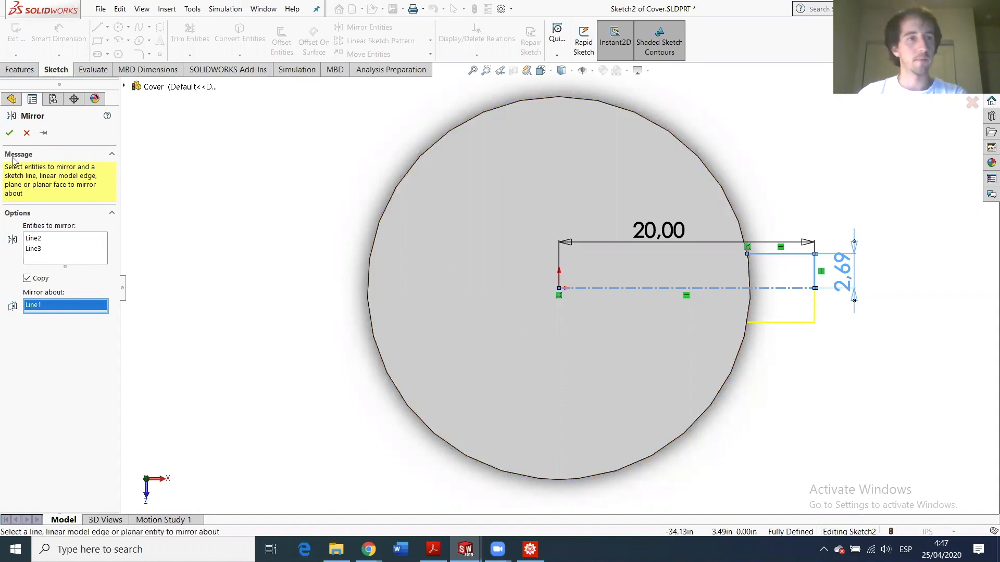
left_click(9, 132)
- Draw a circle on the disc's edge and trim away its large arc to close the arm profile
left_click(119, 27)
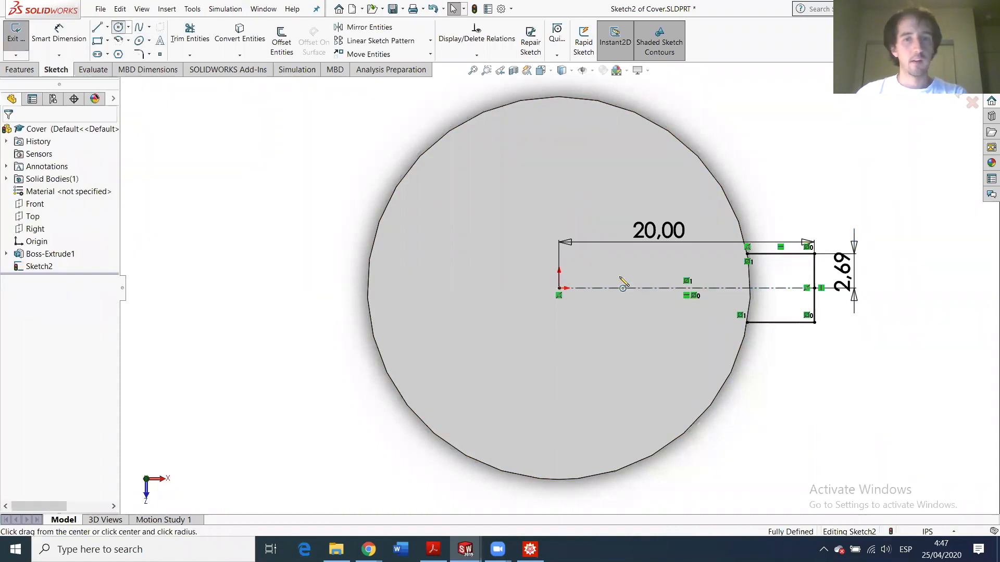
left_click(560, 290)
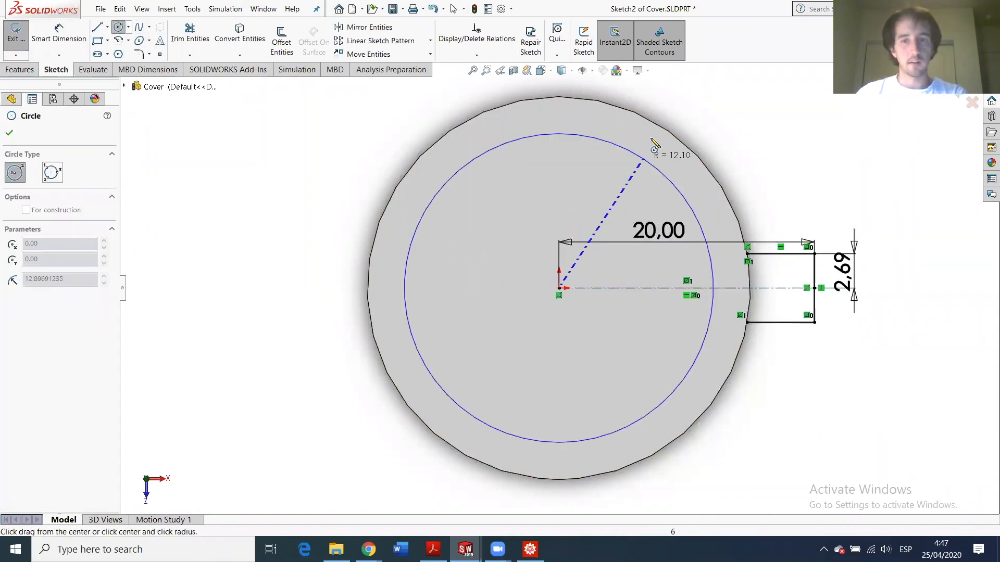
left_click(659, 134)
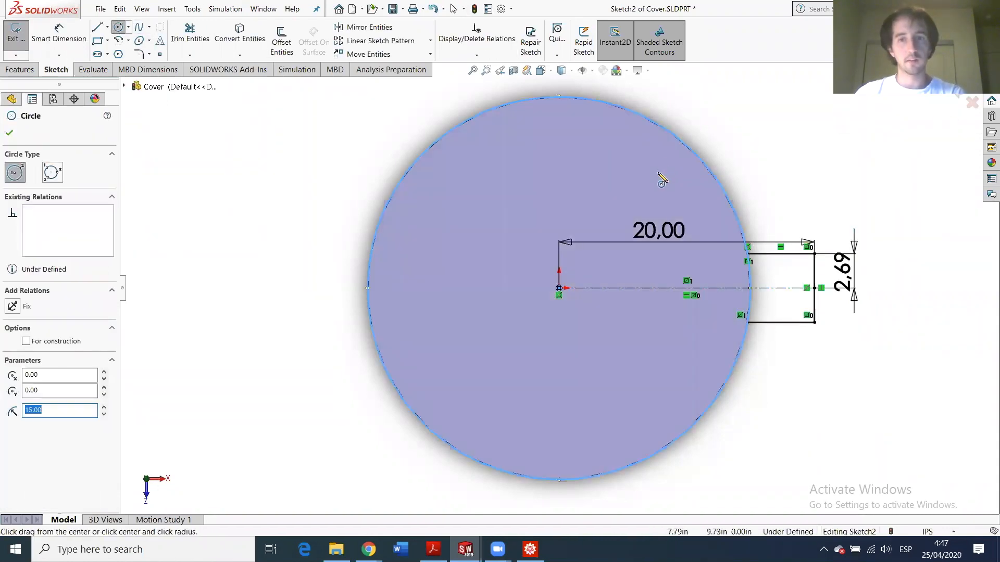
key("Escape")
left_click(206, 42)
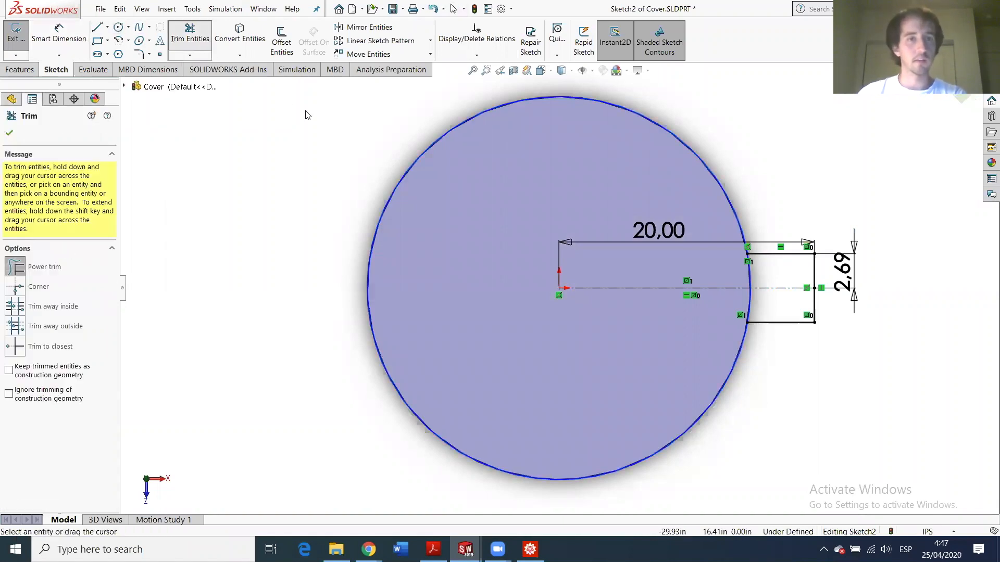
left_click_drag(393, 141, 435, 184)
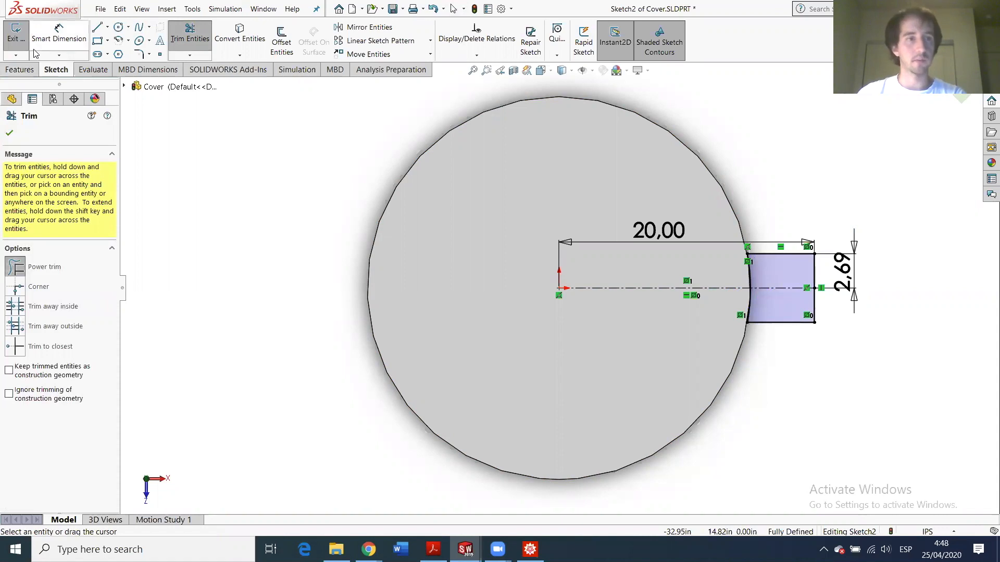
- Extrude the arm profile Up To Surface, ending at the disc's back face
left_click(14, 42)
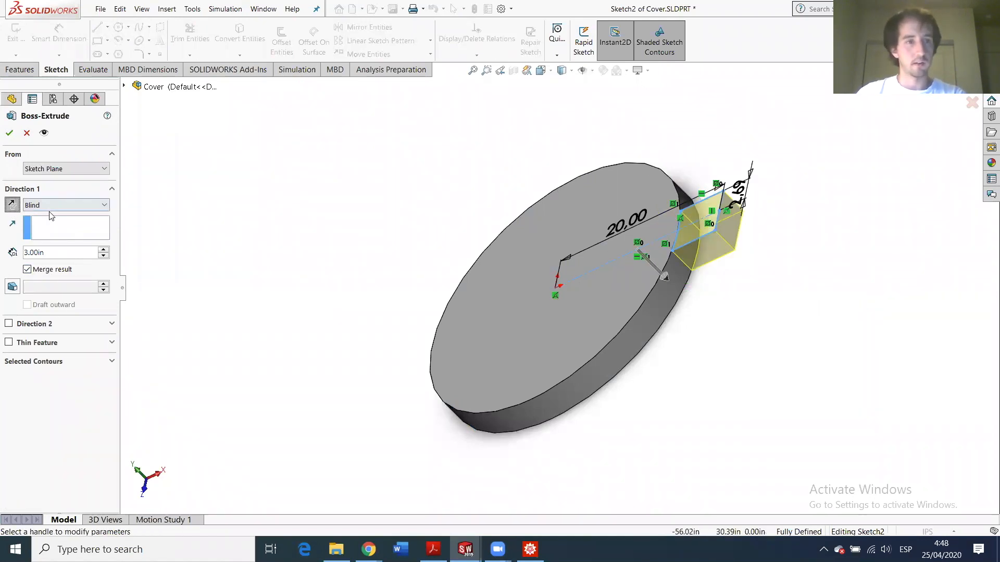
left_click(50, 208)
left_click(61, 244)
middle_click_drag(669, 377, 595, 261)
left_click(581, 377)
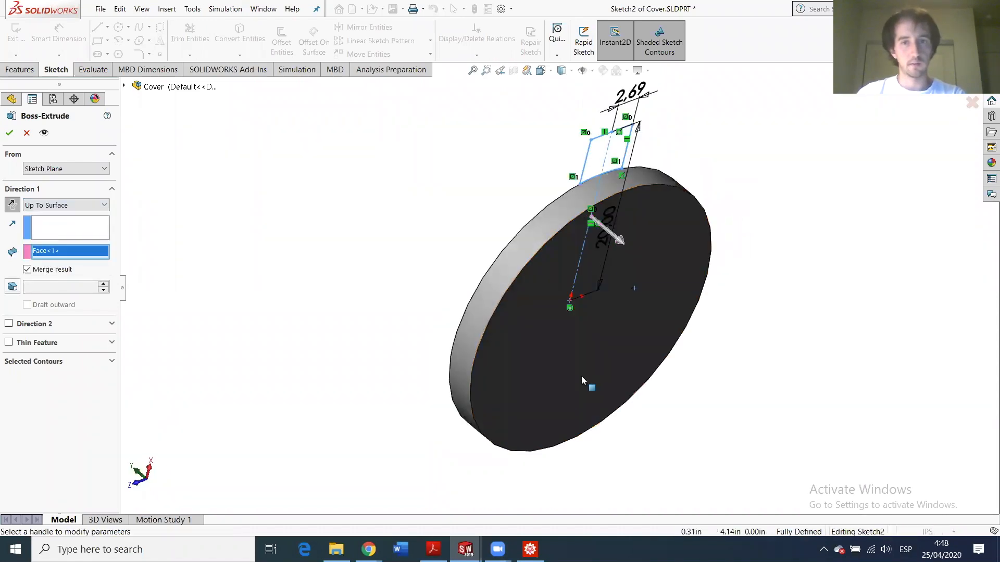
left_click(9, 133)
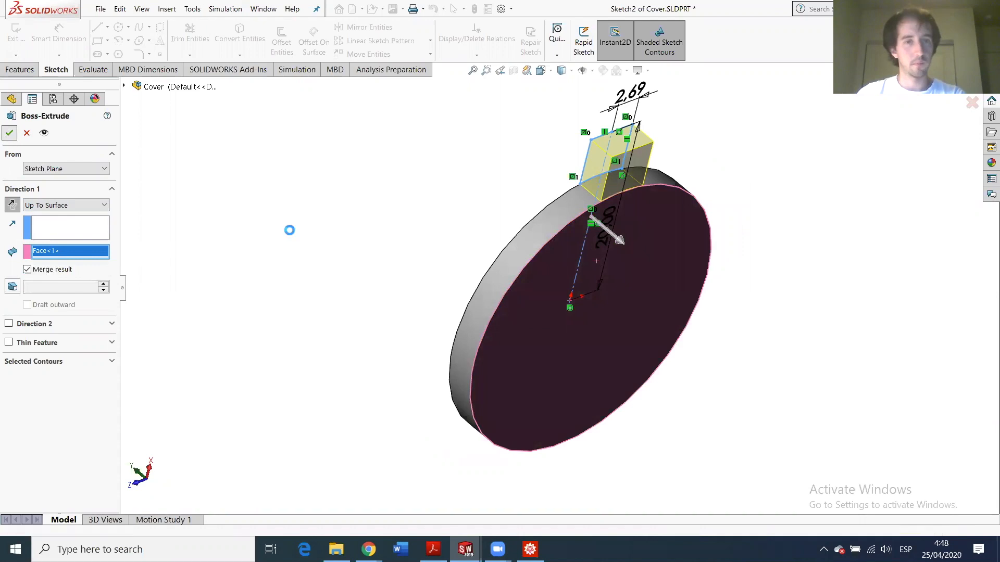
middle_click_drag(630, 232, 717, 239)
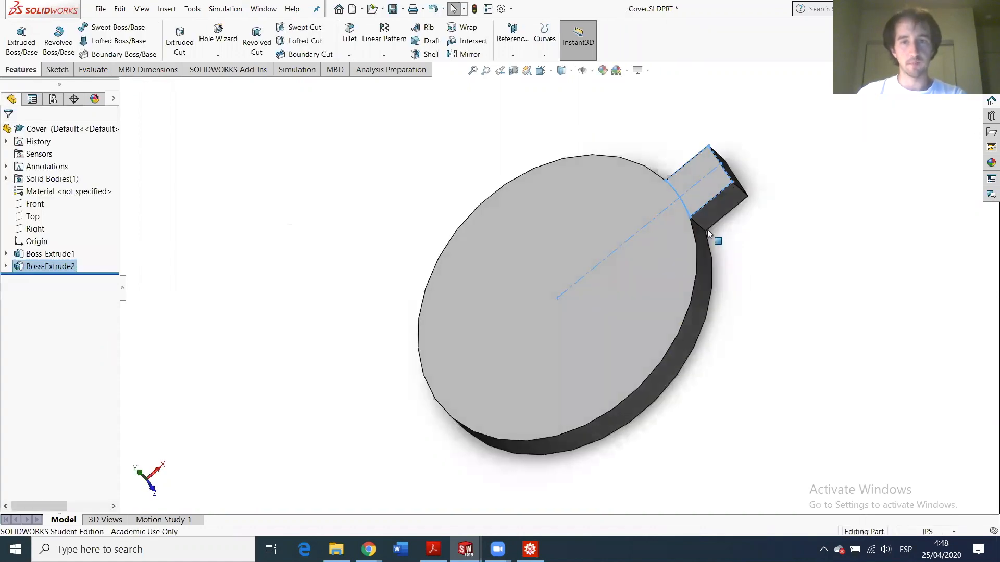
scroll(542, 330, "down", 4)
middle_click_drag(430, 332, 552, 281)
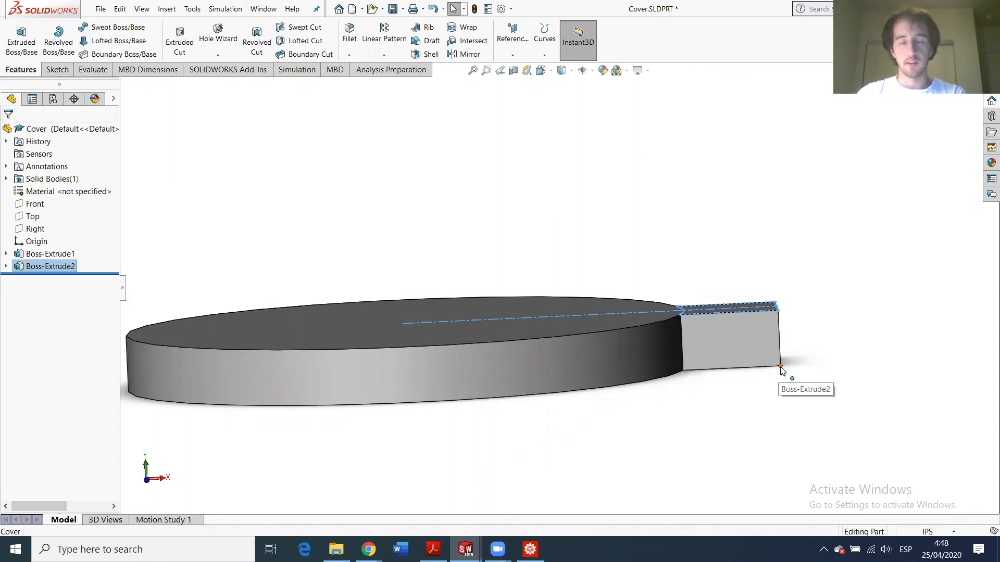
- Start an extrusion sketch on the tab's end face with a circle at its lower corner
left_click(742, 336)
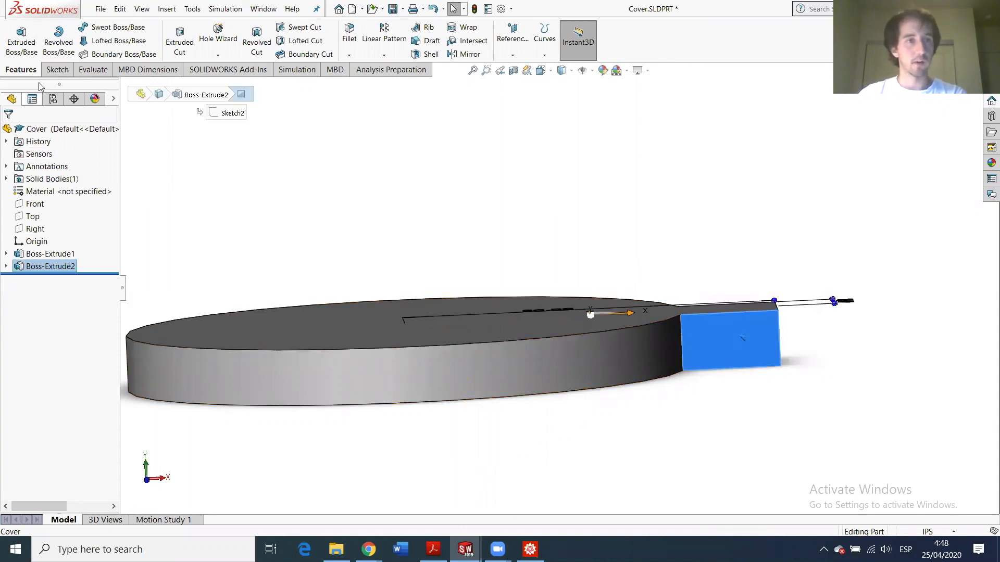
left_click(50, 72)
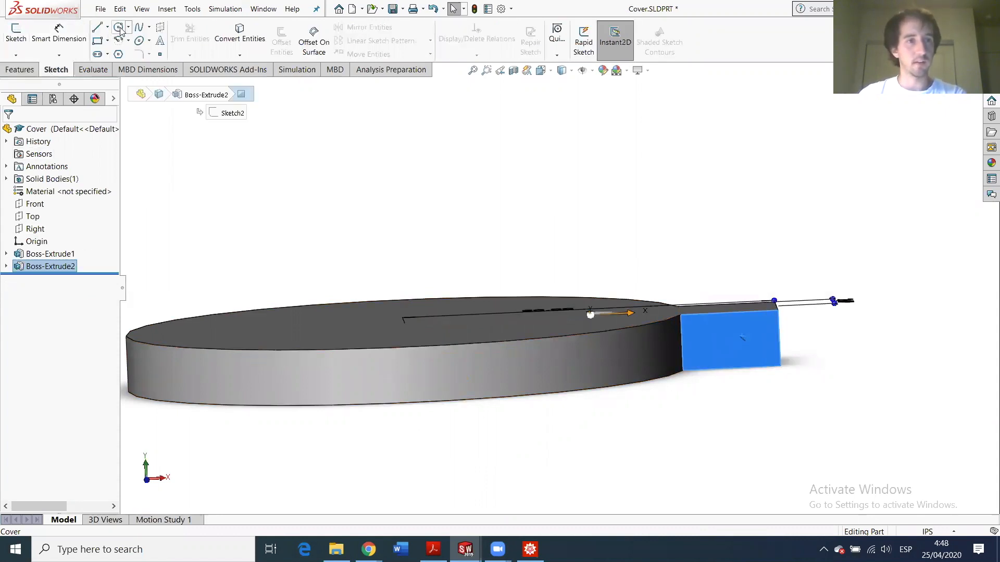
left_click(20, 70)
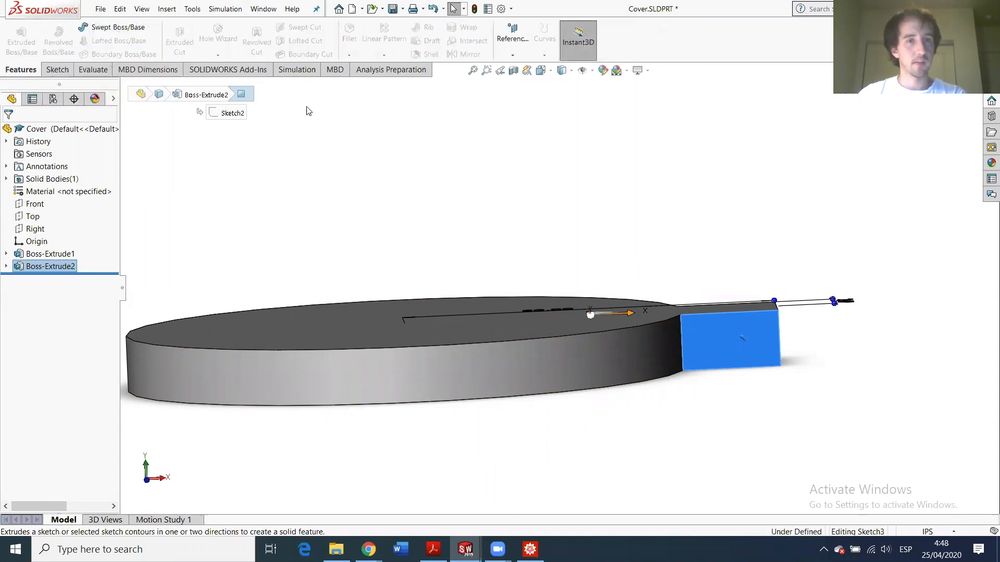
left_click(13, 36)
left_click(119, 30)
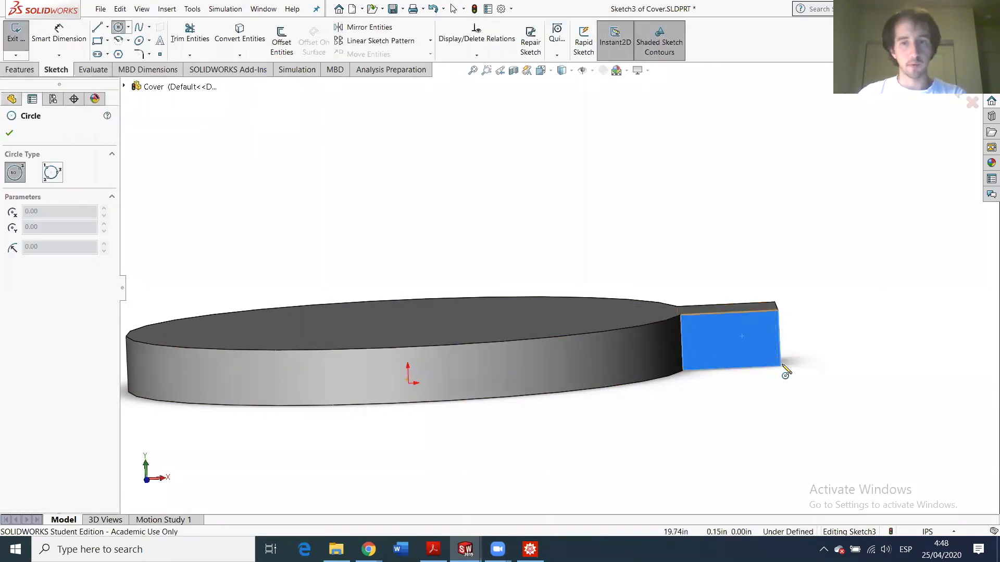
left_click(780, 365)
left_click(792, 356)
type("1")
key("Return")
- Dimension the circle's diameter to 1.5 in and return to the extrusion preview
left_click(59, 32)
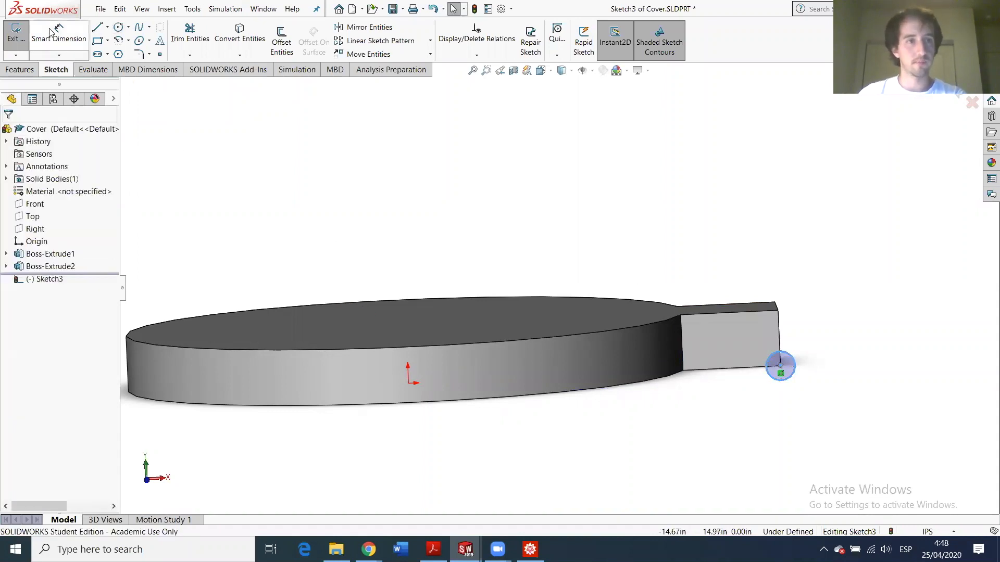
left_click(786, 363)
left_click(896, 375)
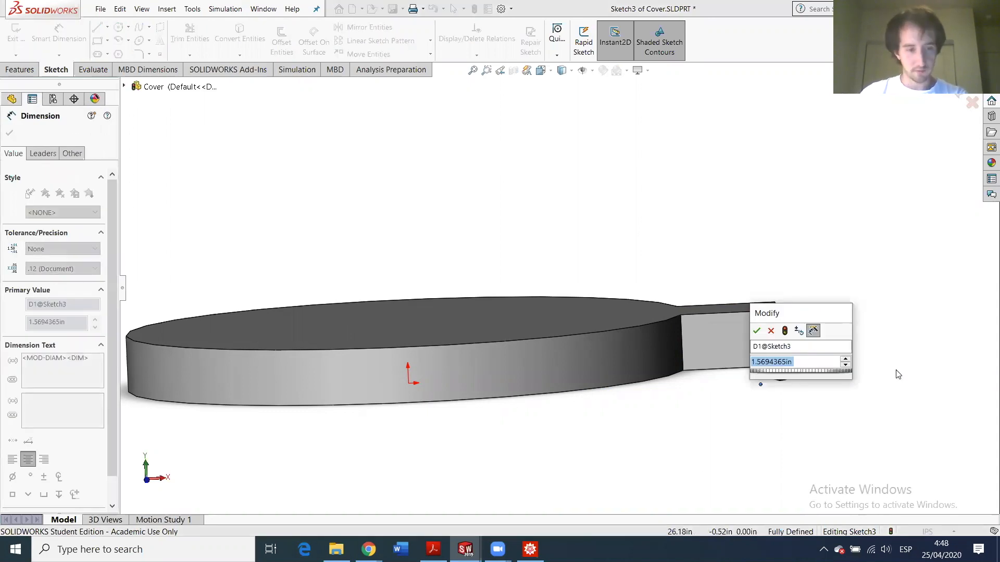
type("1")
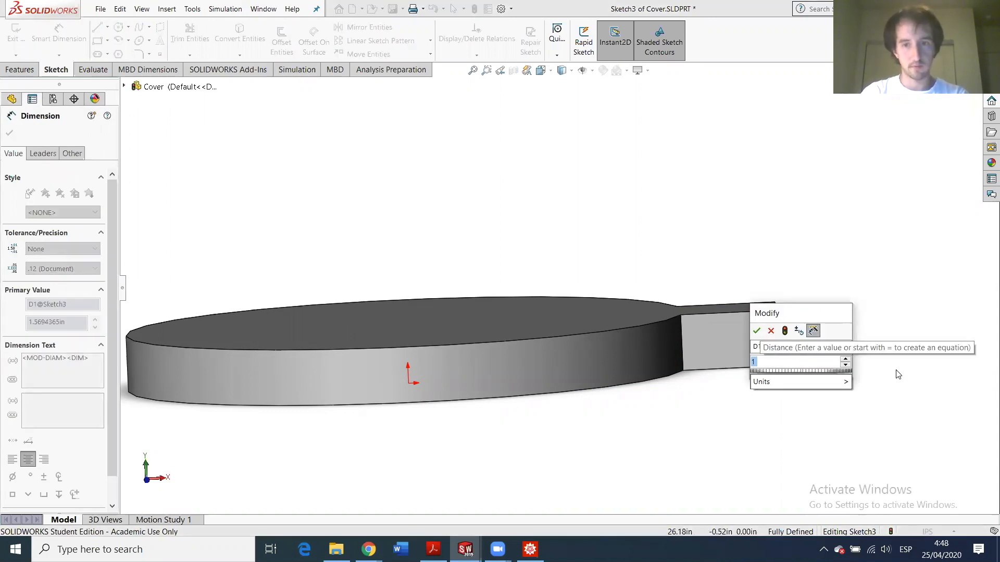
type(".")
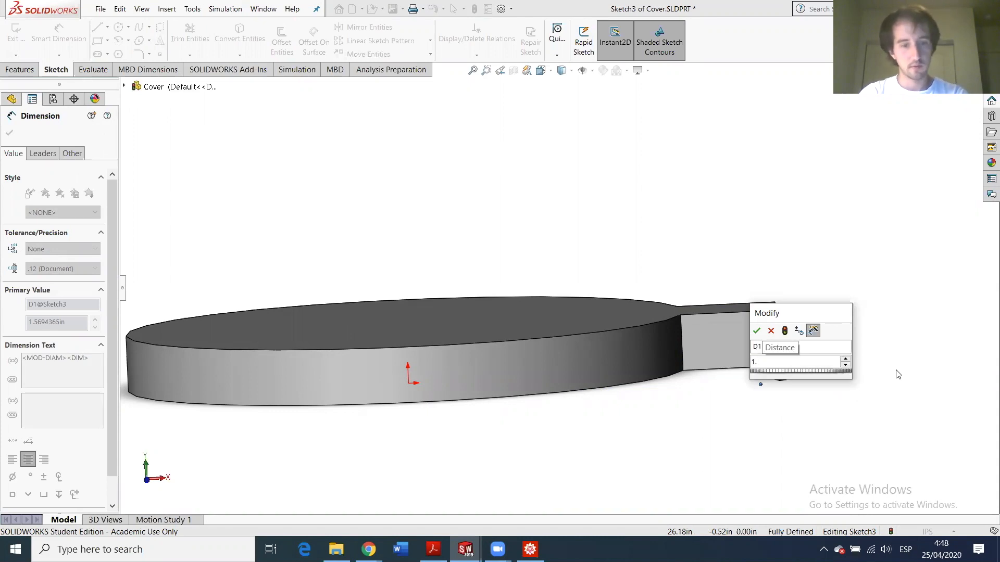
type("5")
key("Return")
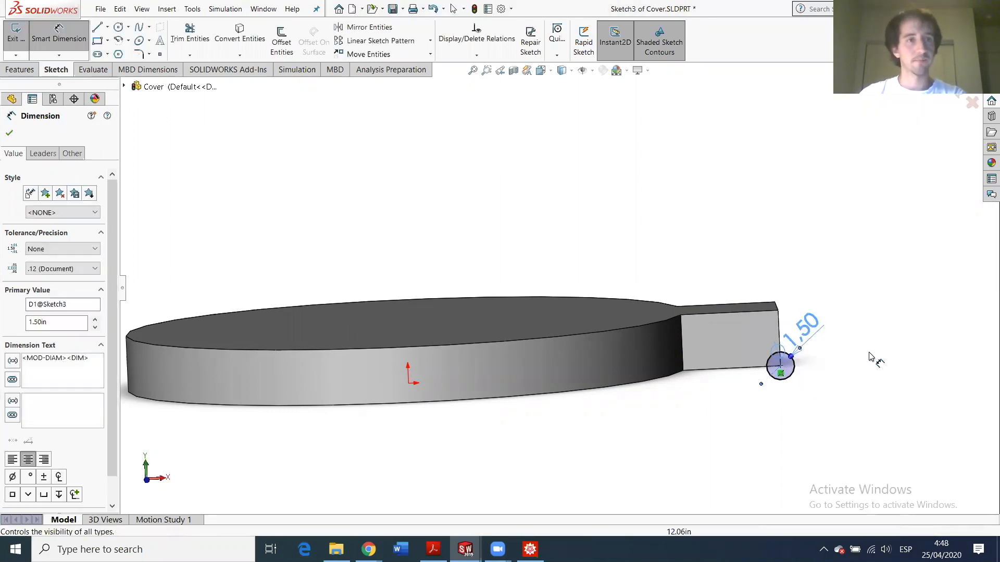
key("e")
middle_click_drag(735, 337, 275, 380)
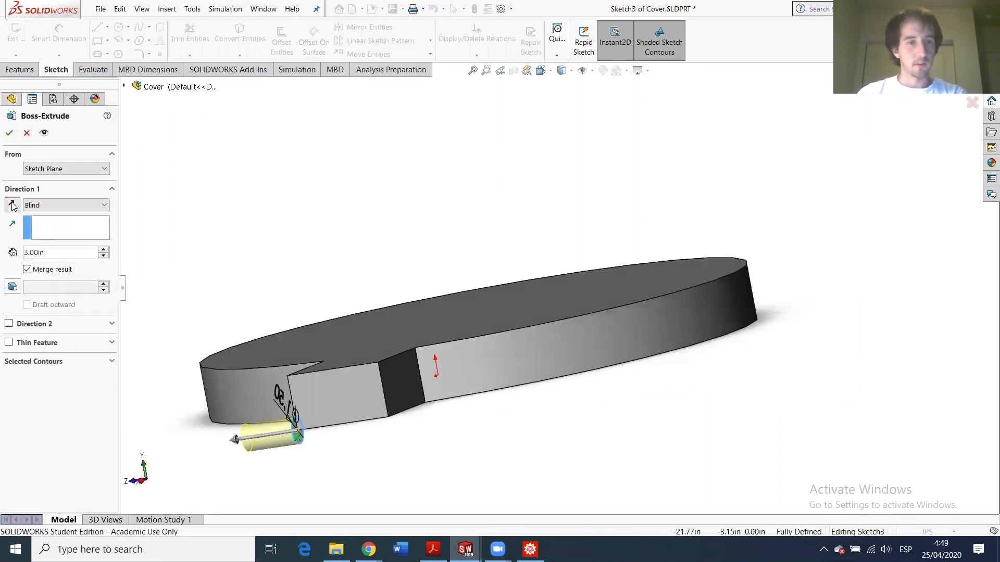
- Extrude the 1.5 in circle Up To Surface, ending at the tab's side face
left_click(65, 205)
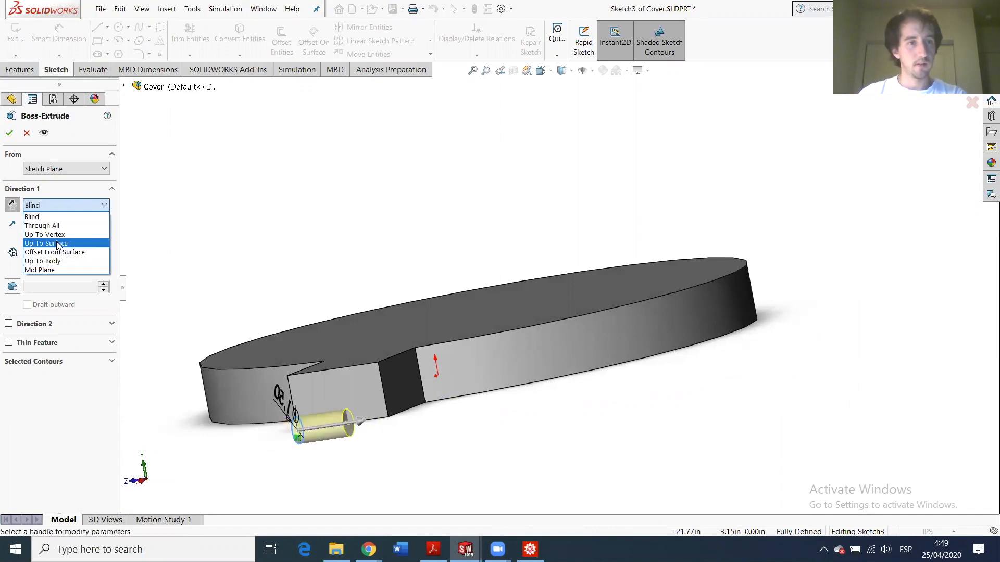
left_click(59, 242)
left_click(395, 393)
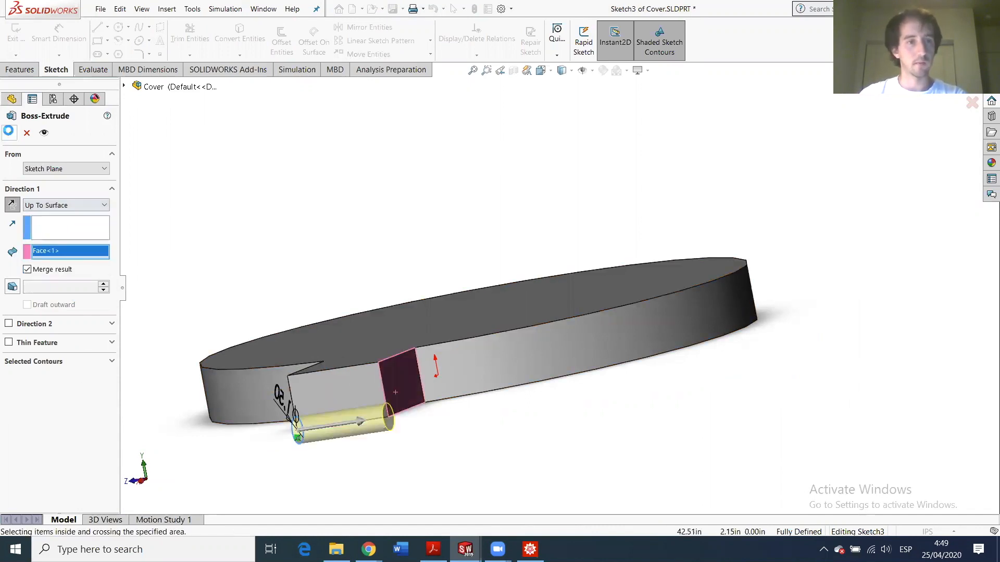
key("Return")
middle_click_drag(364, 411, 495, 393)
scroll(751, 422, "down", 4)
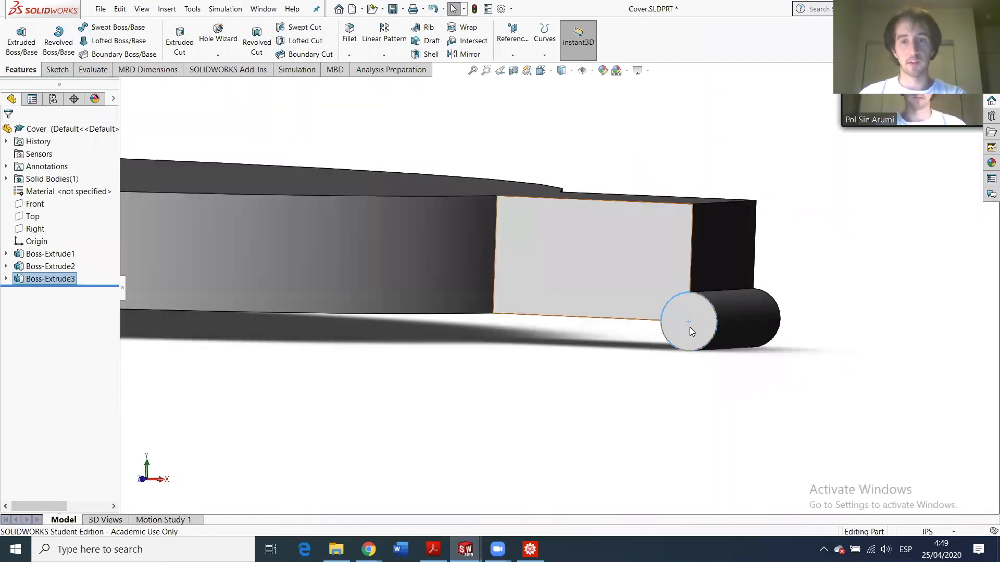
- Select the tab's end face and switch to the Bushing part window
left_click(689, 327)
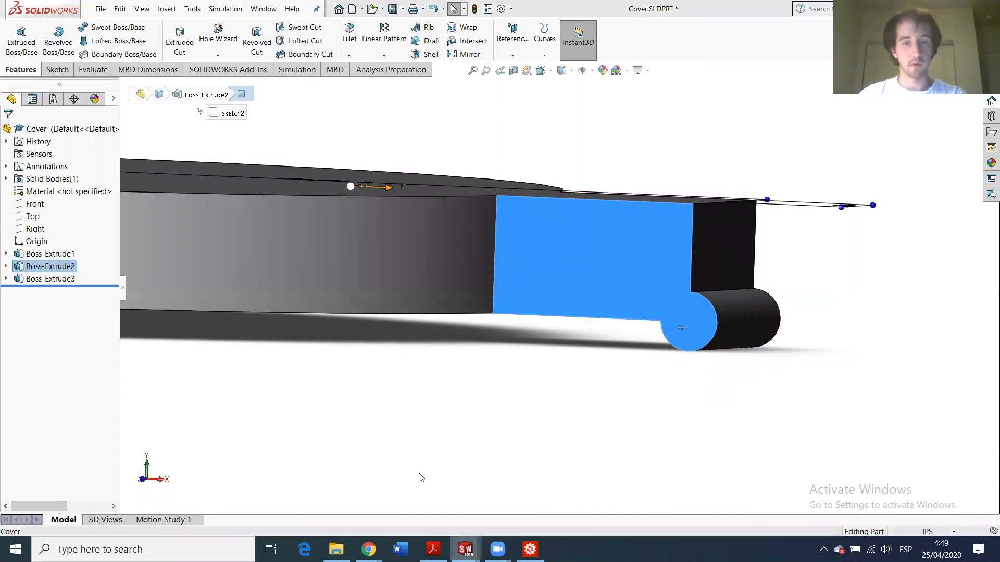
mouse_move(465, 550)
left_click(531, 466)
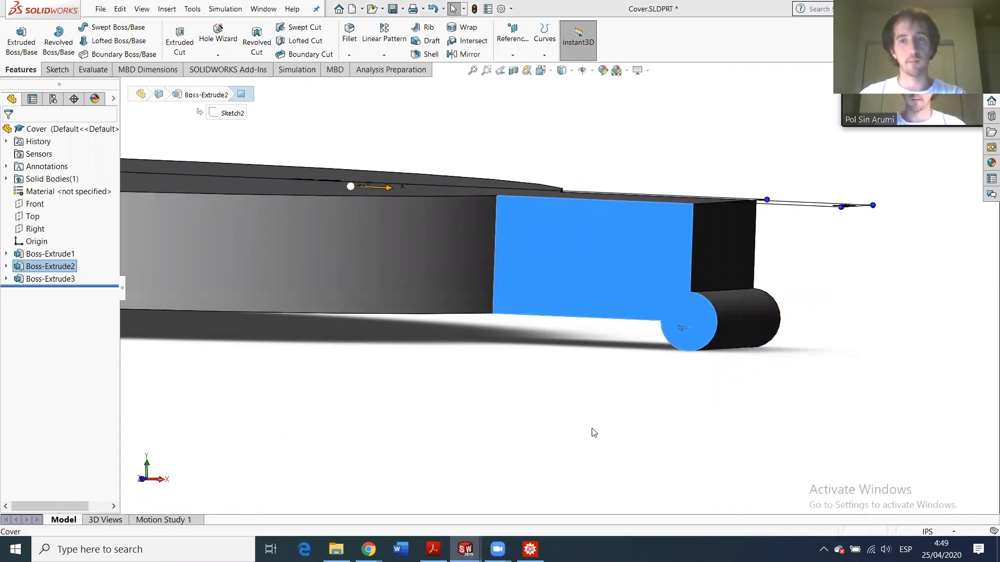
- Measure the Bushing's outer cylinder face and confirm its 0.375 in diameter
left_click(521, 287)
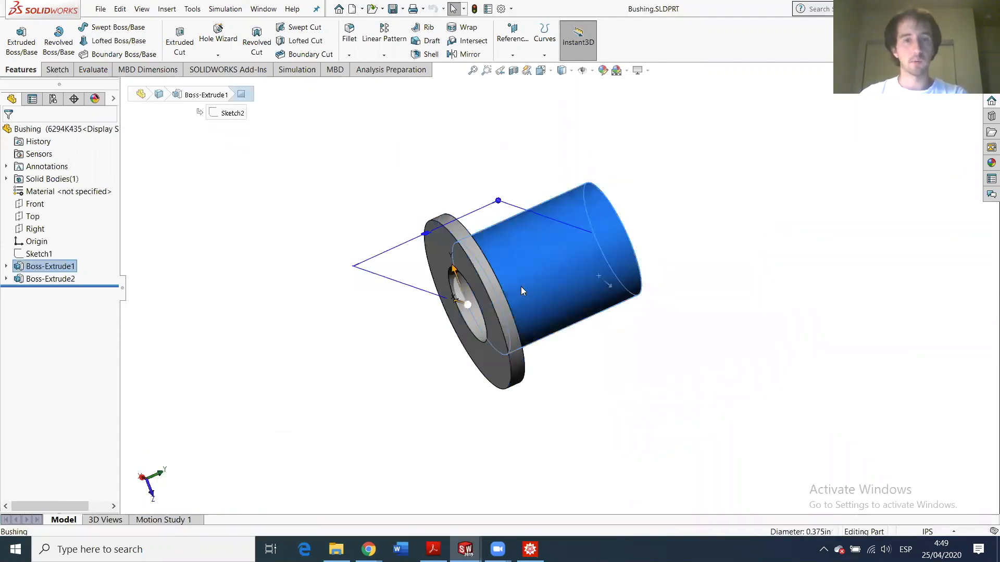
left_click(92, 70)
left_click(111, 39)
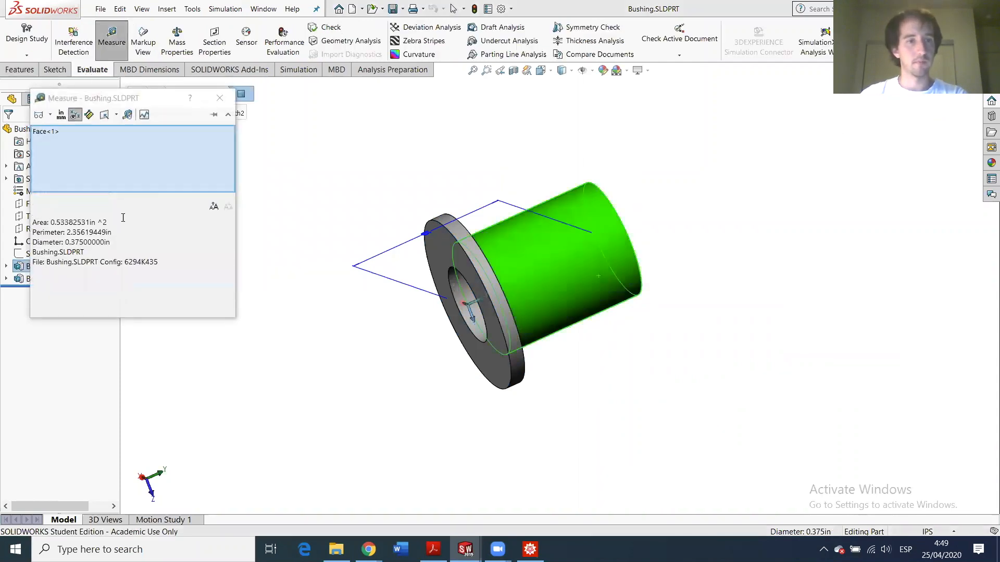
double_click(87, 242)
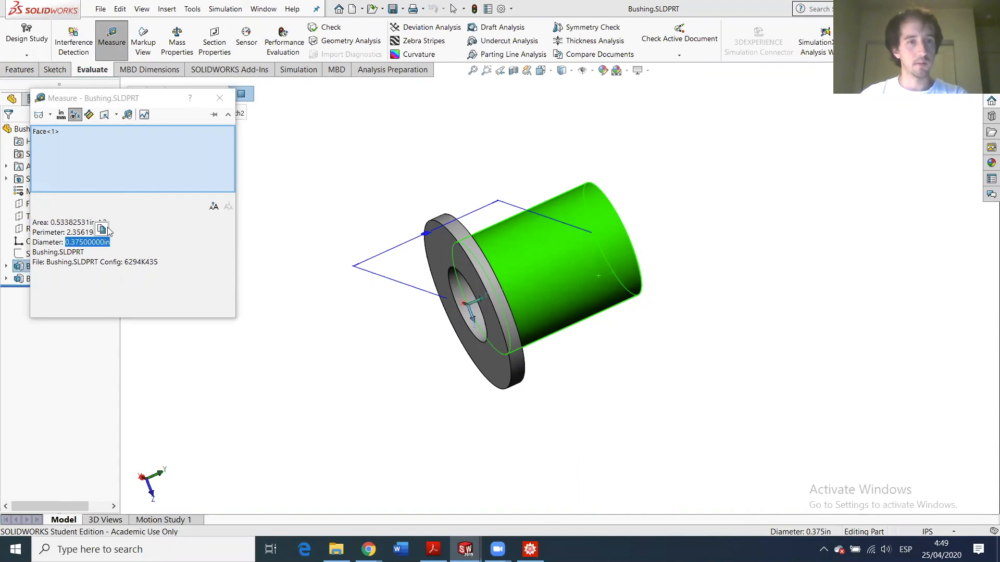
left_click(220, 98)
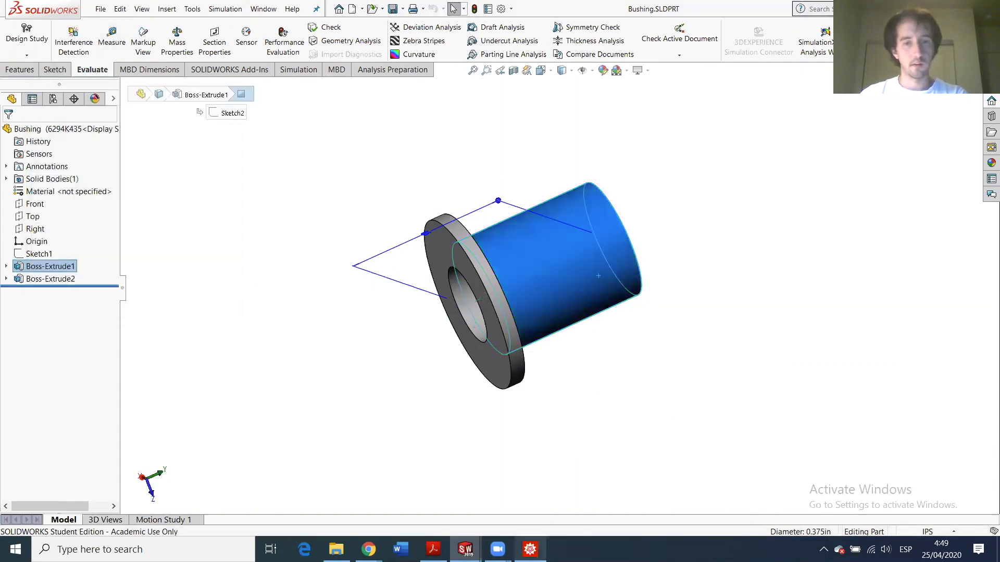
mouse_move(465, 549)
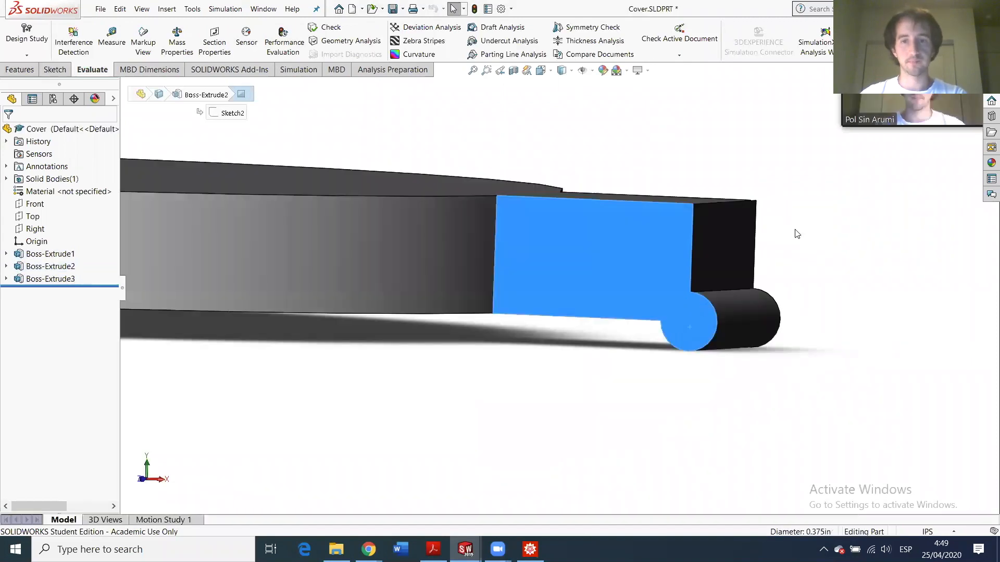
- Bring the Cover part forward and start an extruded cut on the arm's large end face
left_click(796, 230)
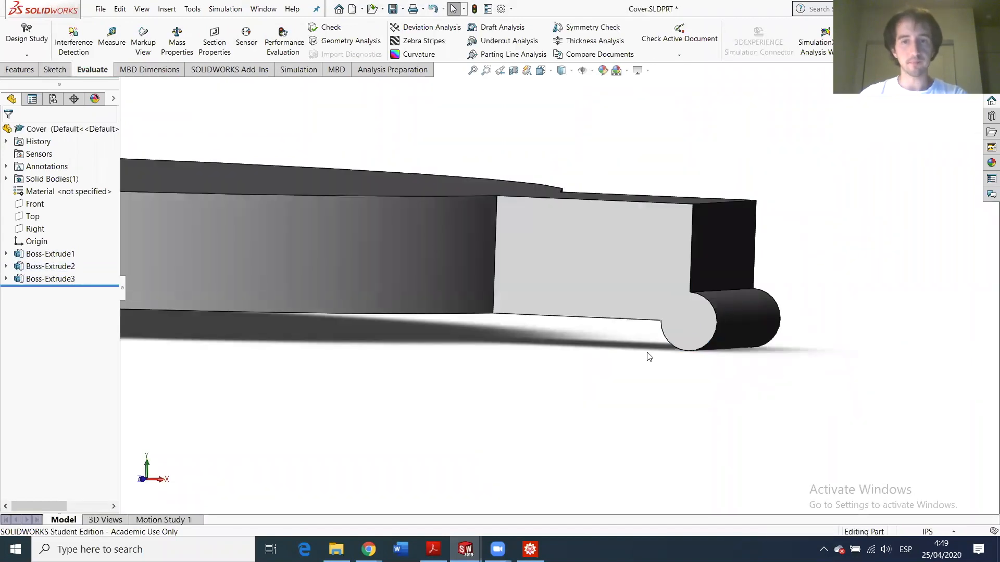
scroll(685, 344, "down", 3)
left_click(636, 307)
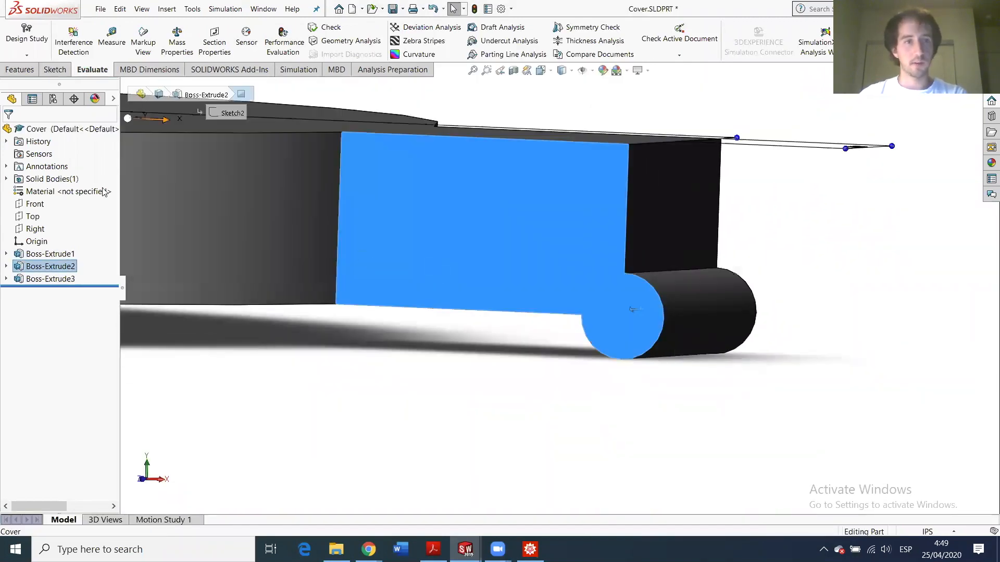
left_click(19, 71)
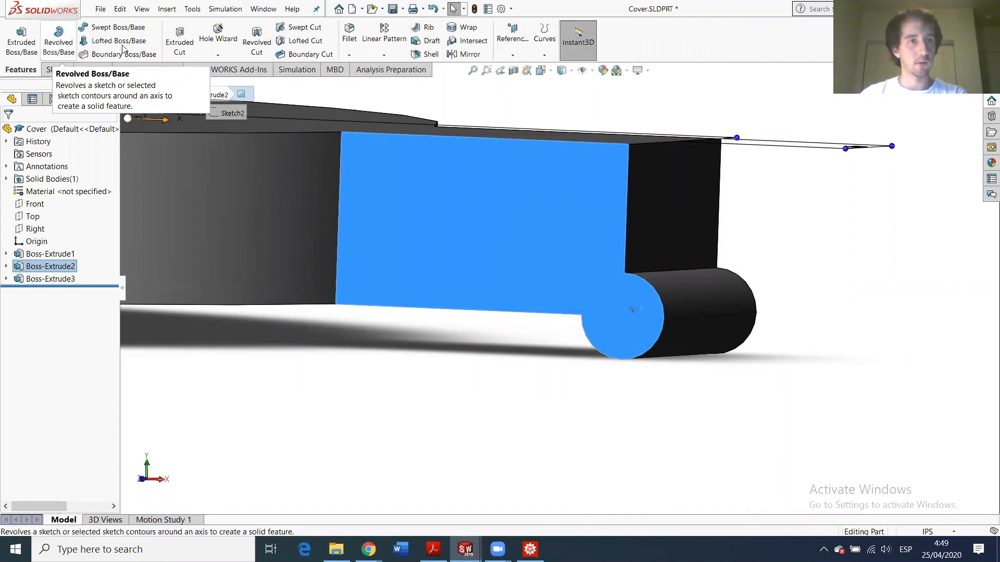
left_click(190, 41)
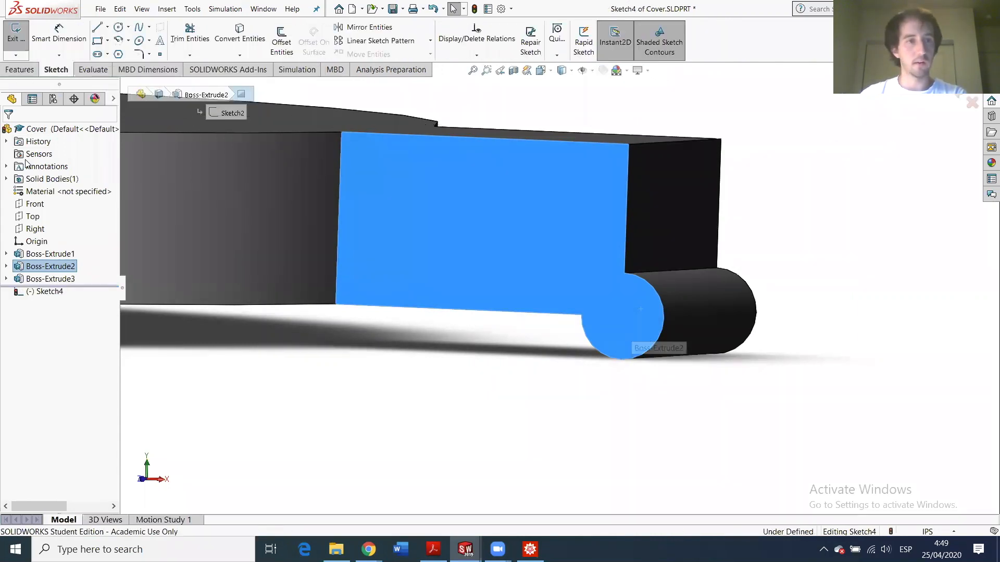
- Draw a circle centred on the rounded end, dimension it to 0.375 in, and exit the sketch
left_click(123, 27)
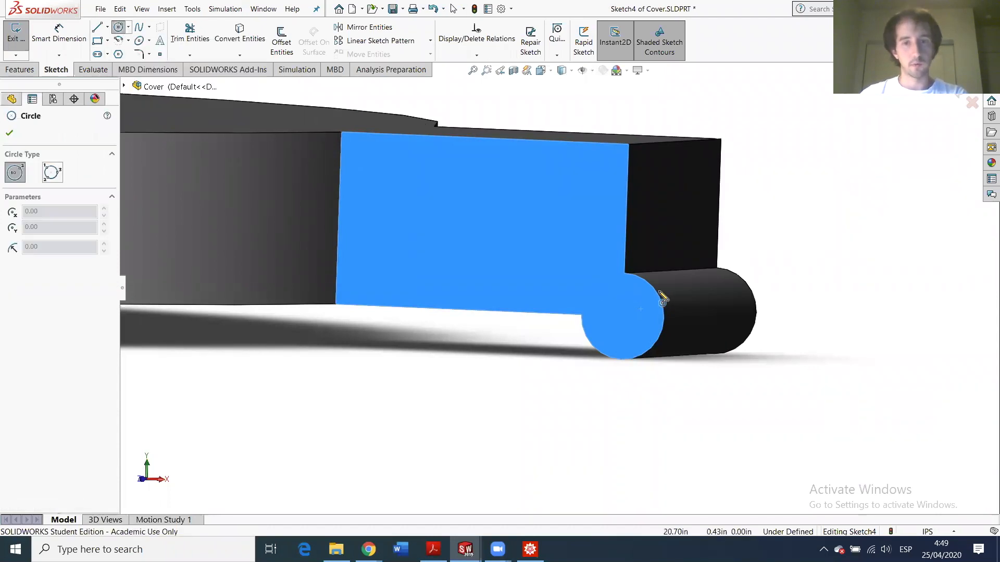
left_click(622, 316)
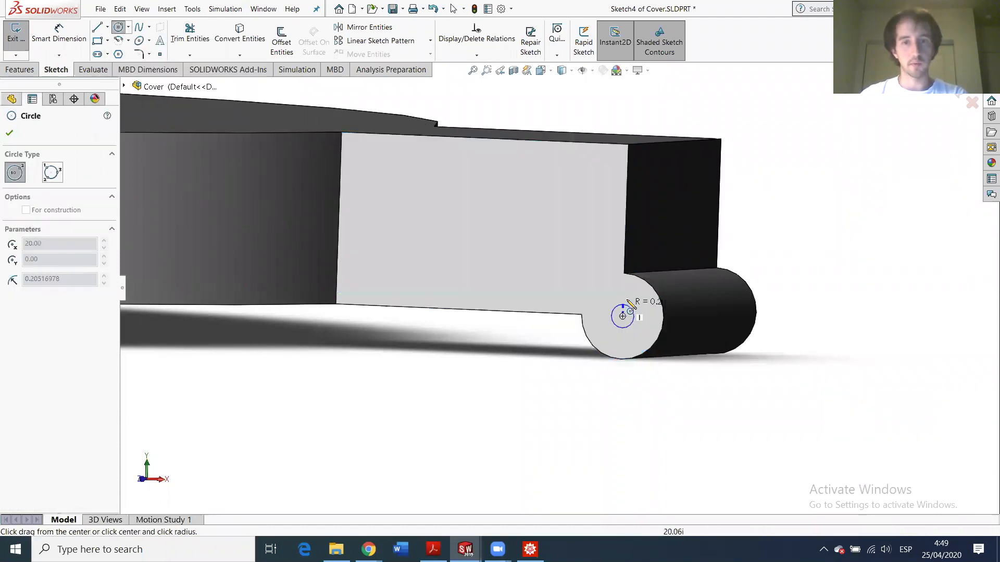
left_click(629, 303)
left_click(59, 34)
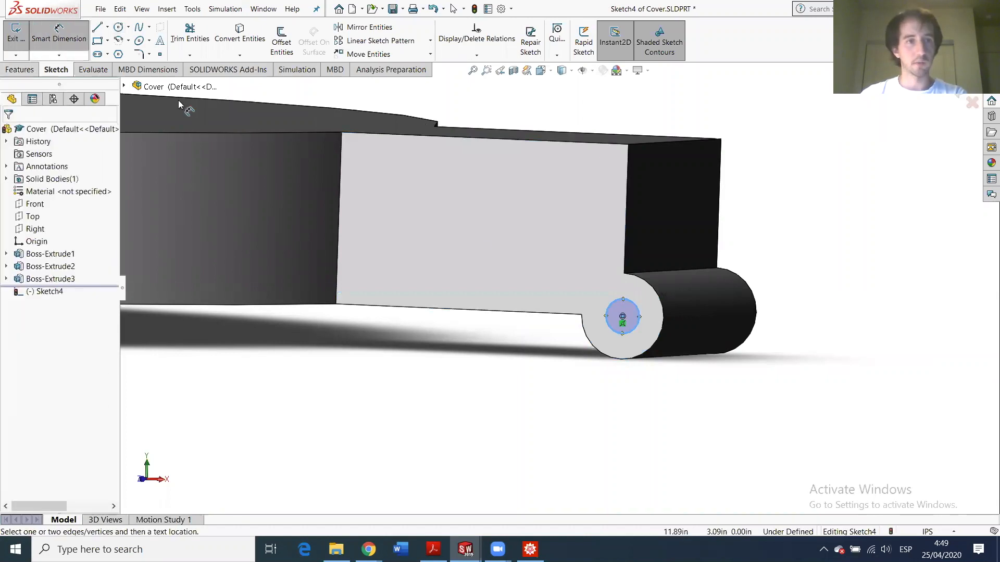
left_click(634, 304)
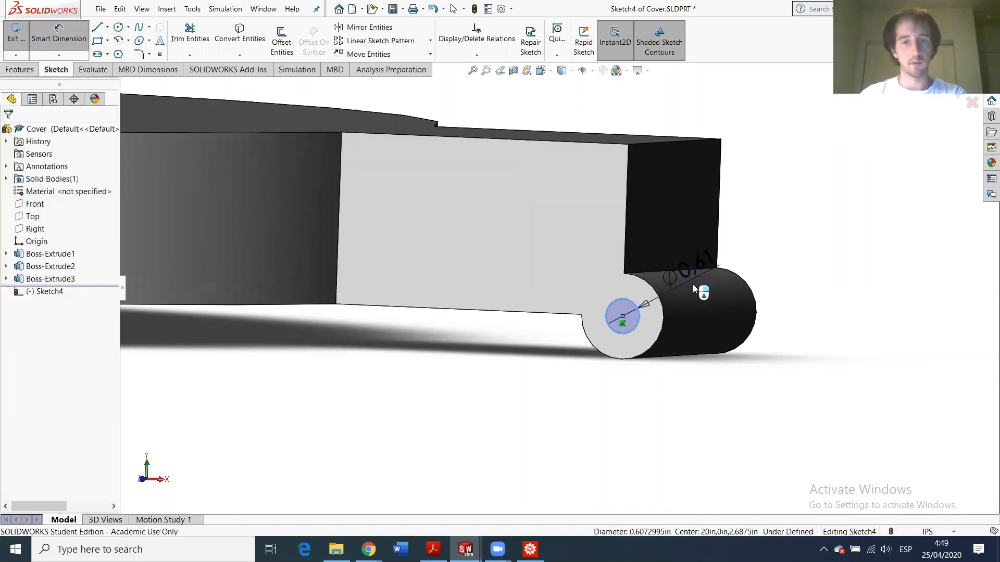
left_click(705, 299)
type("0.37500000in")
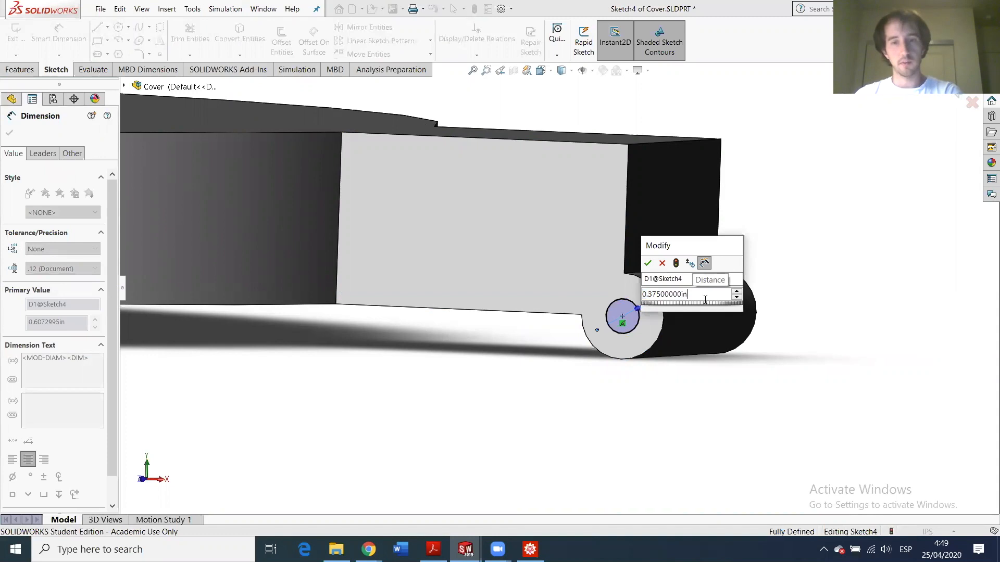
key("Return")
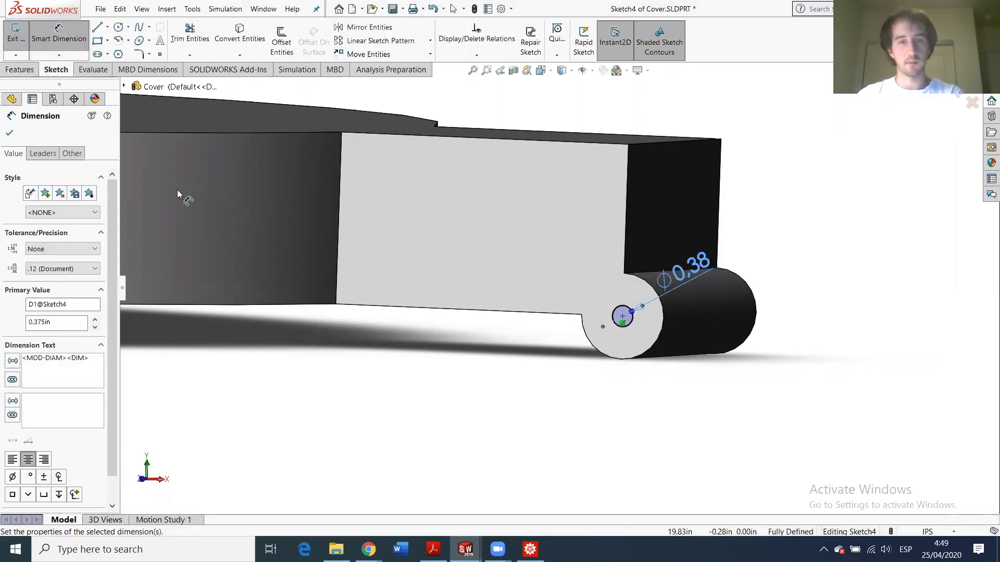
left_click(10, 133)
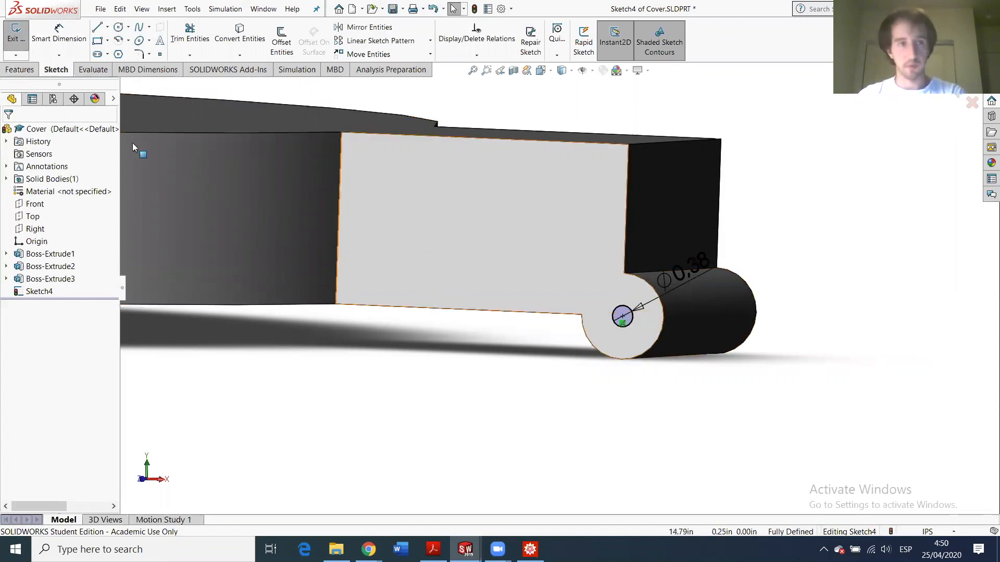
left_click(9, 41)
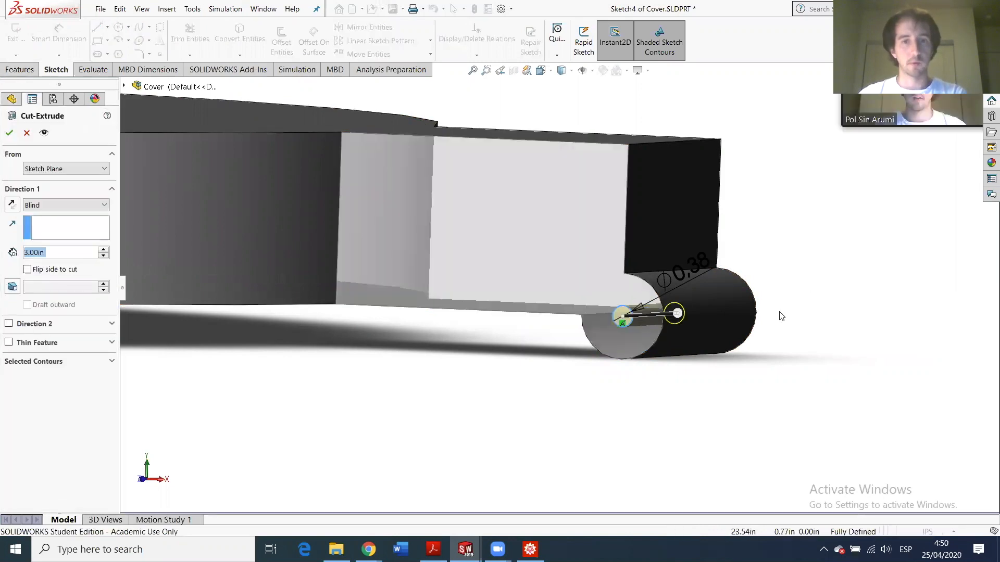
- Set the cut's end condition to Up To Surface, limited by the cylinder's far end face
left_click(64, 202)
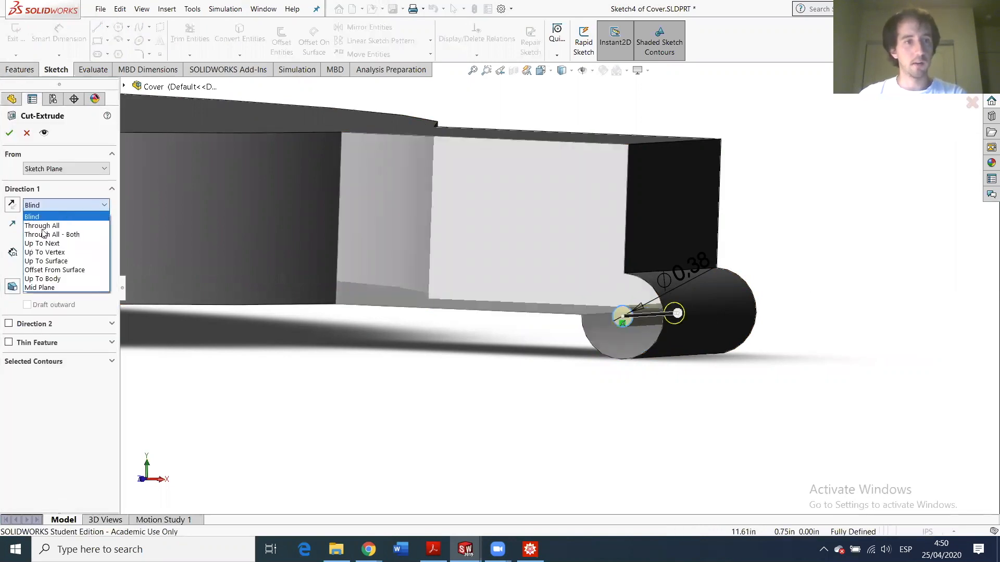
left_click(47, 262)
left_click(685, 293)
middle_click_drag(685, 293, 539, 286)
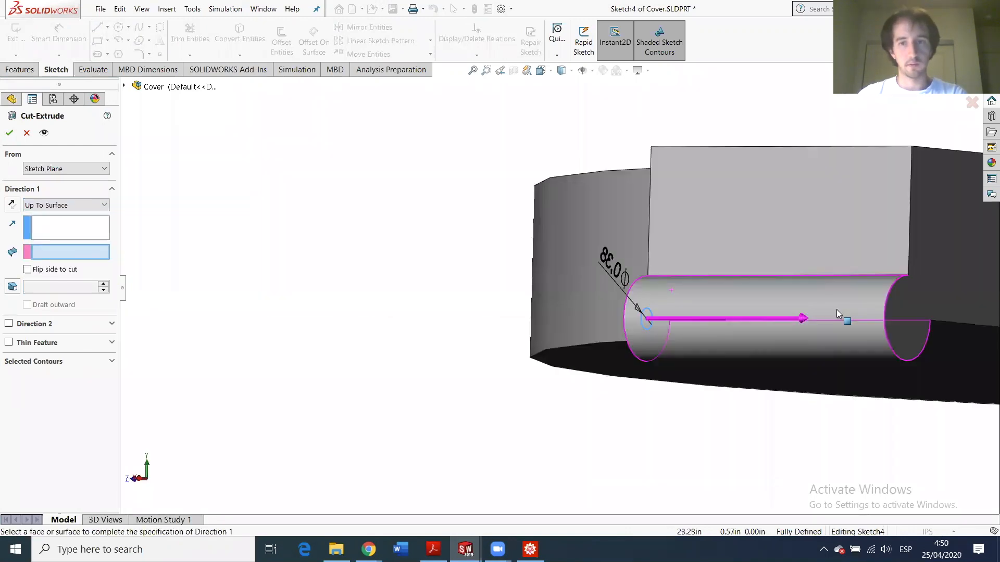
left_click(948, 265)
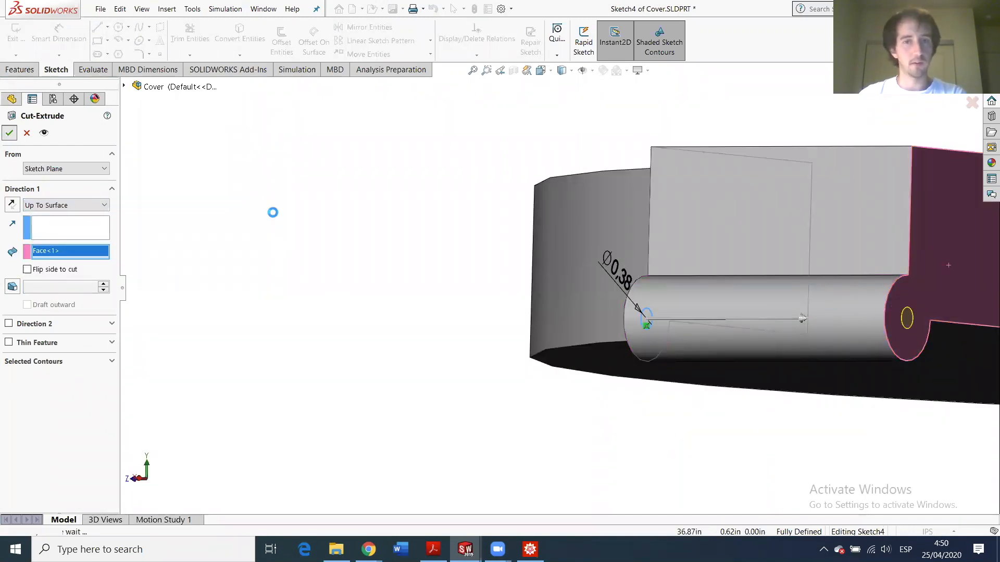
- Orbit and zoom around the pin to inspect the hole cut through the cylinder
scroll(695, 317, "up", 1)
middle_click_drag(773, 332, 854, 325)
scroll(556, 303, "up", 4)
scroll(556, 303, "down", 4)
middle_click_drag(629, 297, 716, 293)
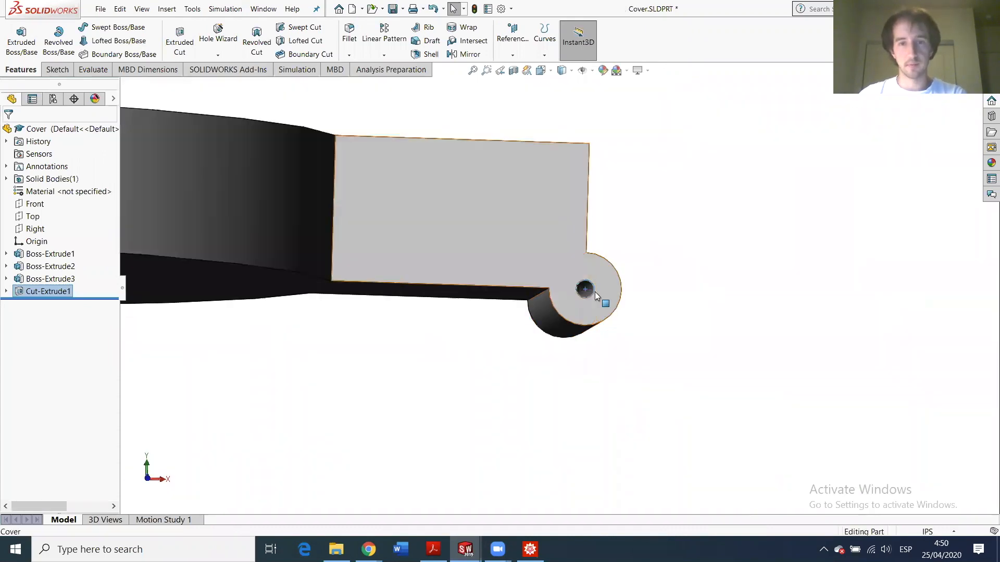
scroll(596, 293, "down", 4)
mouse_move(604, 294)
middle_mouse_down()
mouse_move(556, 286)
mouse_move(616, 289)
middle_mouse_up()
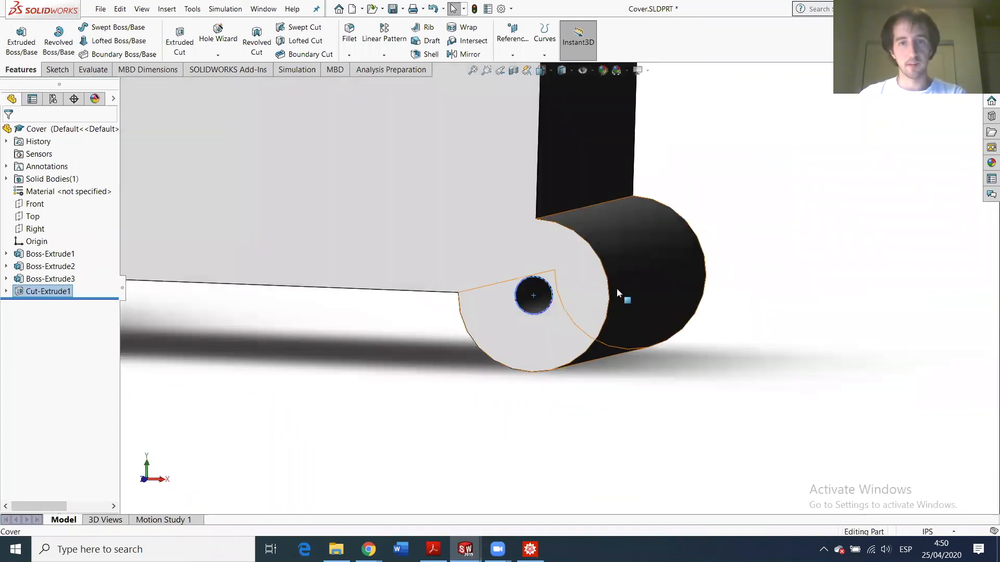
scroll(616, 289, "up", 7)
scroll(588, 281, "down", 2)
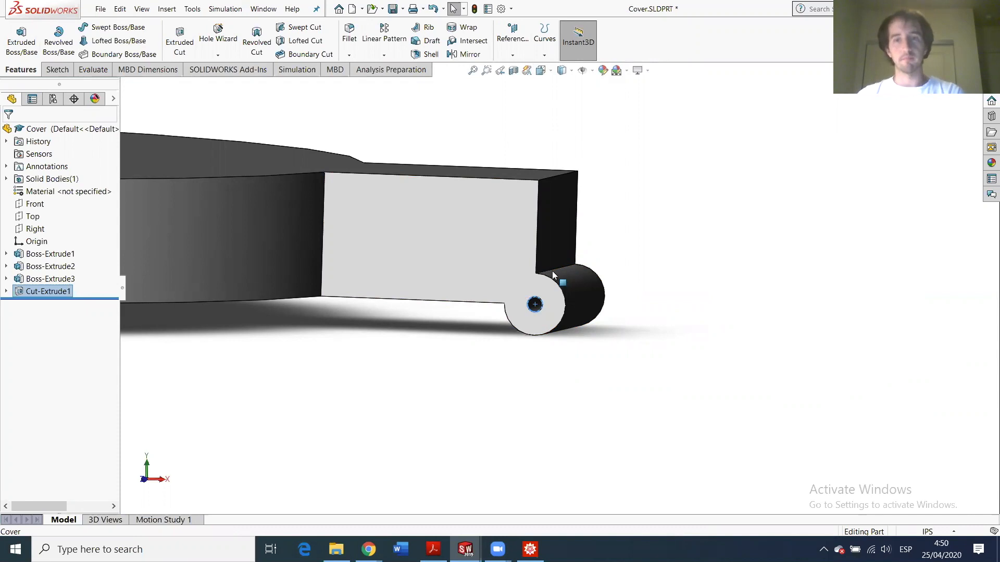
scroll(499, 466, "down", 2)
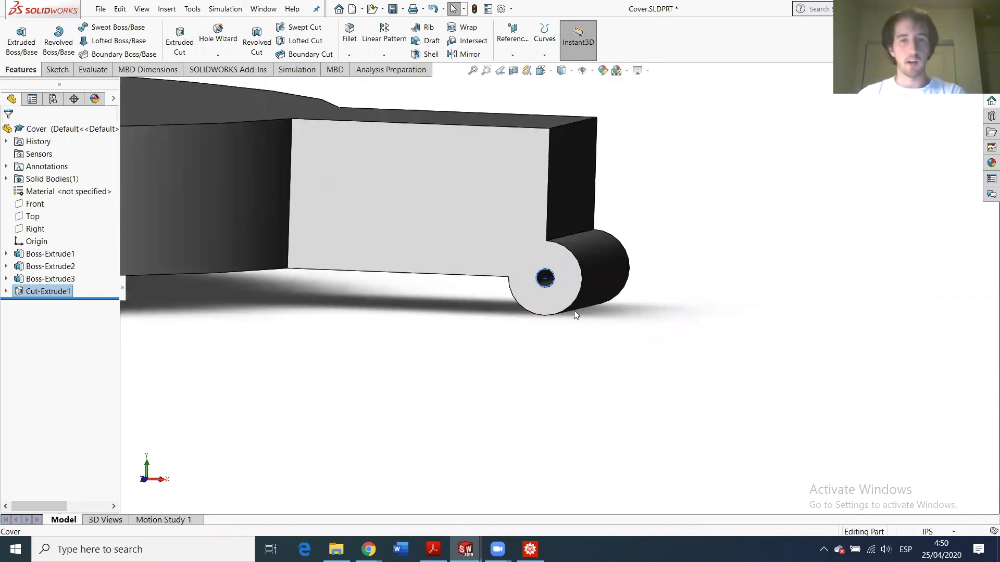
scroll(575, 240, "up", 4)
scroll(558, 250, "down", 5)
scroll(530, 335, "up", 2)
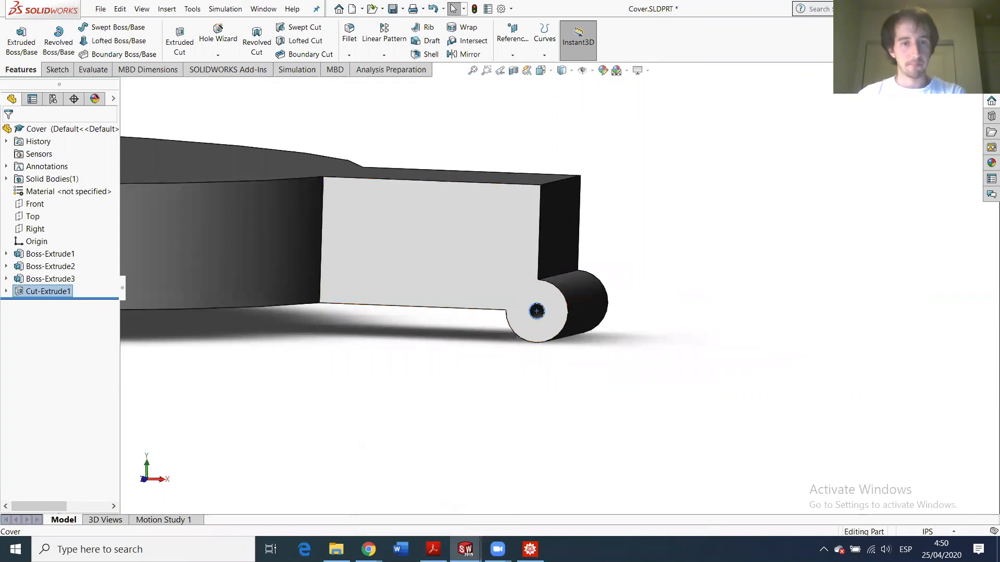
- Show the MechGen Gmail message, then switch to the Mathematica four-bar linkage notebook
mouse_move(368, 549)
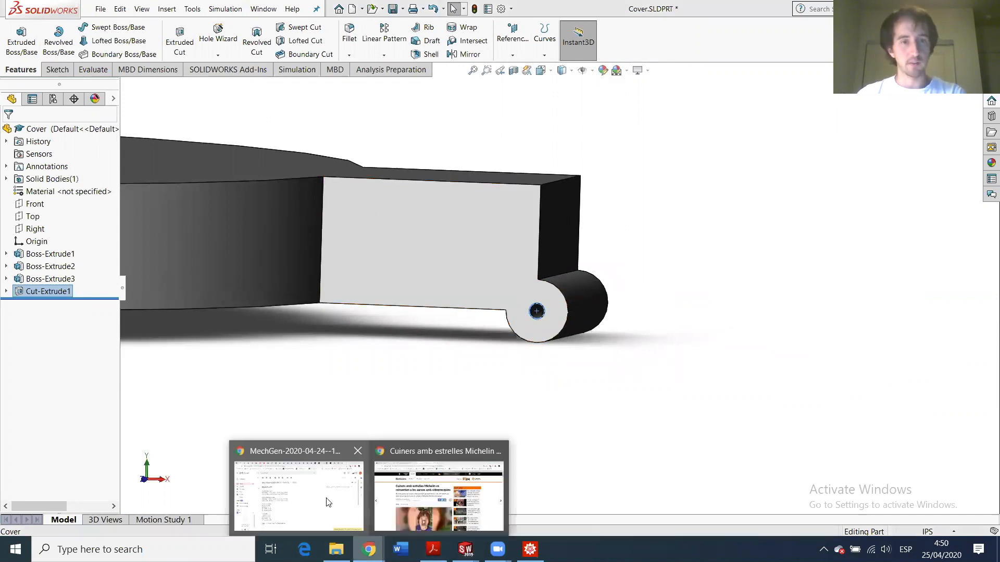
left_click(328, 502)
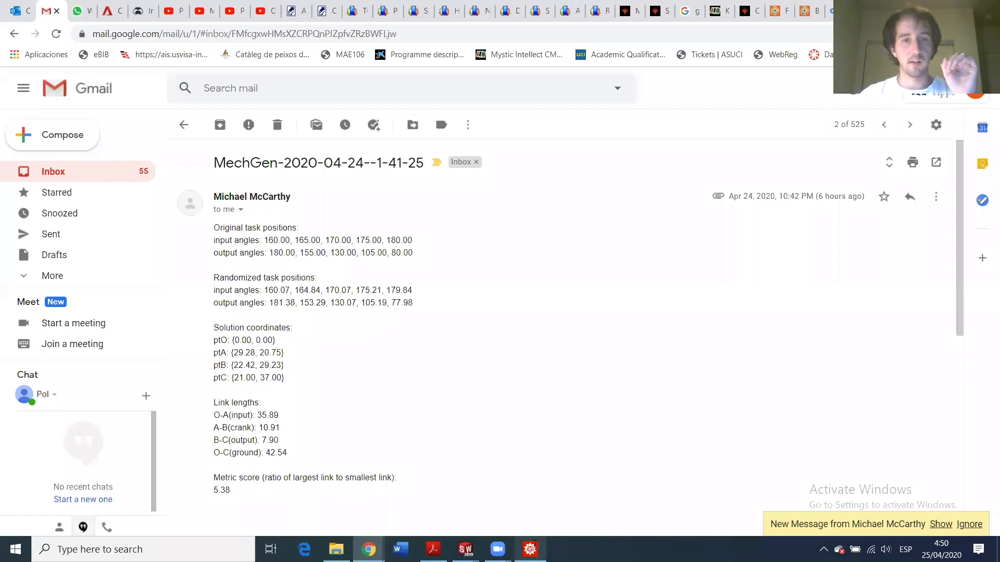
left_click(530, 550)
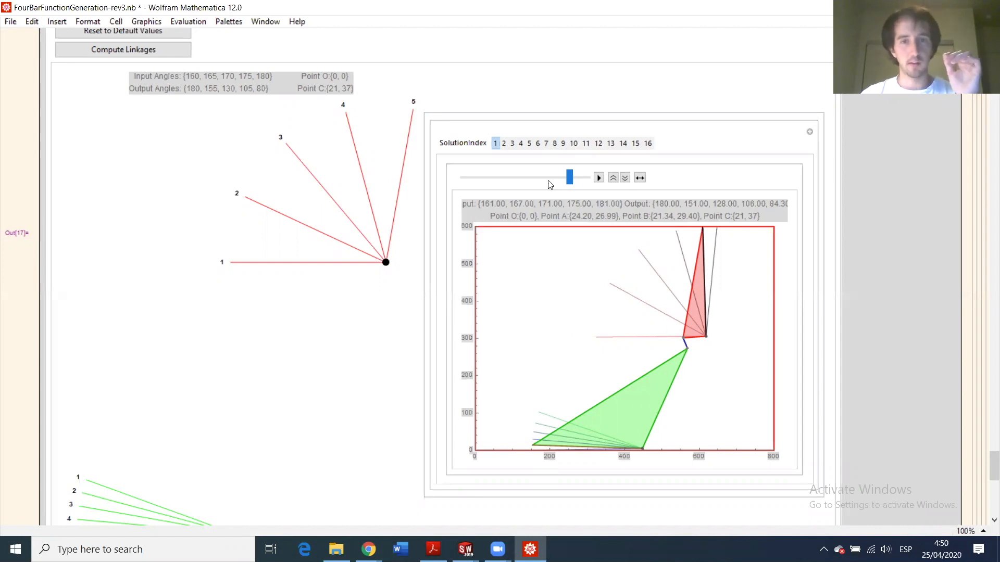
- Sweep the linkage animation slider back and forth, leaving it at the far-left start
left_click_drag(573, 181, 455, 199)
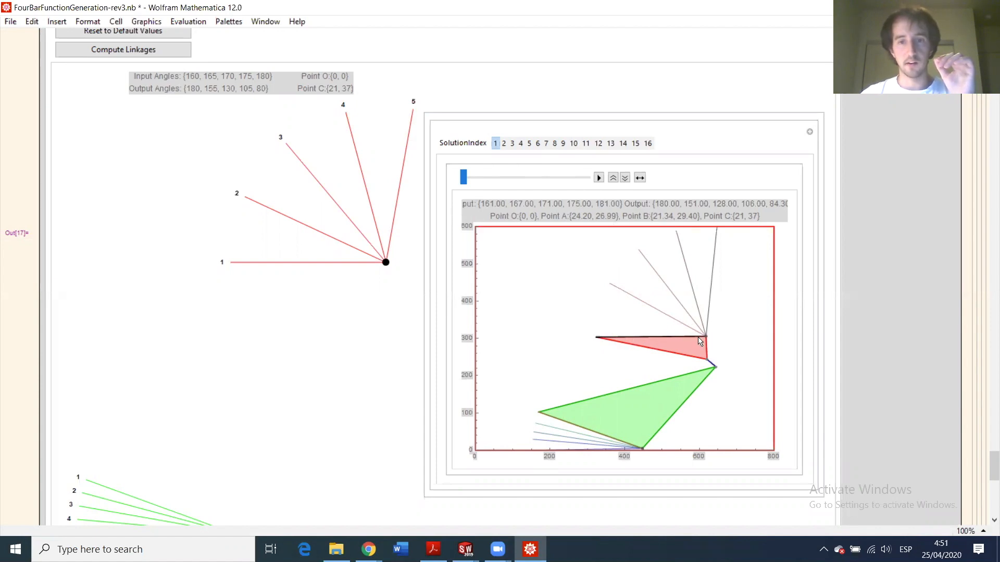
left_click_drag(465, 181, 431, 202)
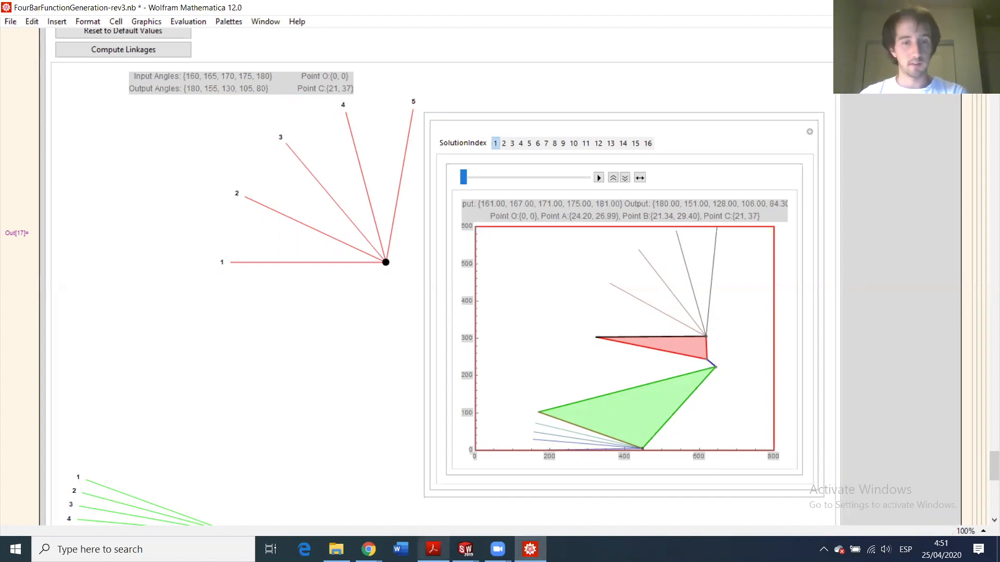
- Reopen the MechGen email and highlight ptC {21.00, 37.00} and ptB {22.42, 29.23}
mouse_move(368, 549)
left_click(310, 490)
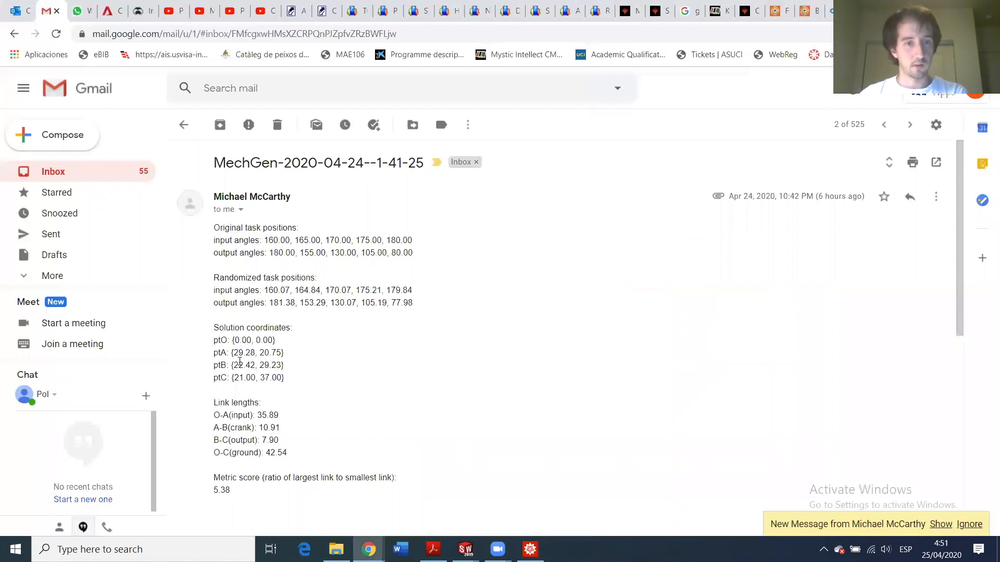
left_click_drag(232, 378, 285, 381)
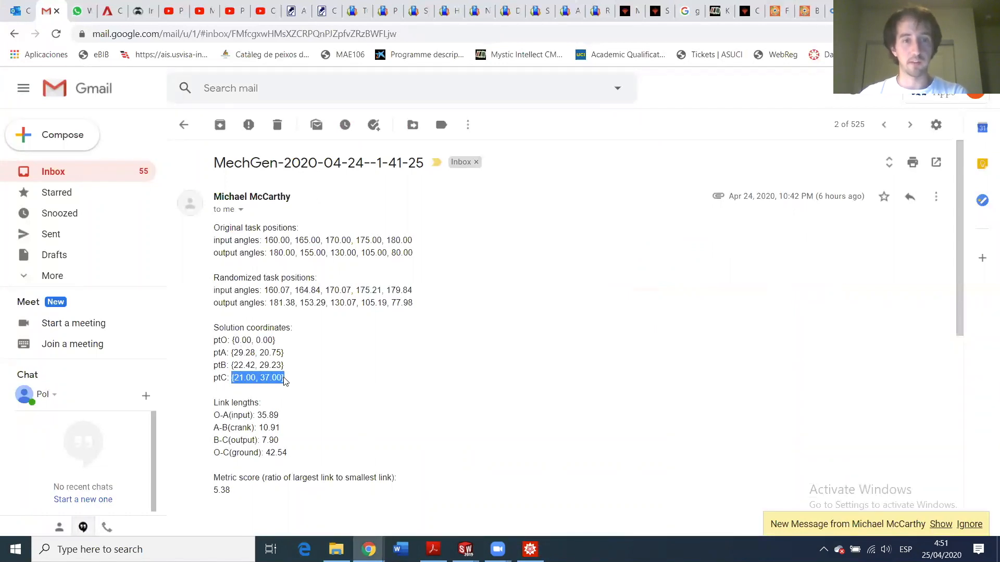
left_click_drag(233, 364, 288, 368)
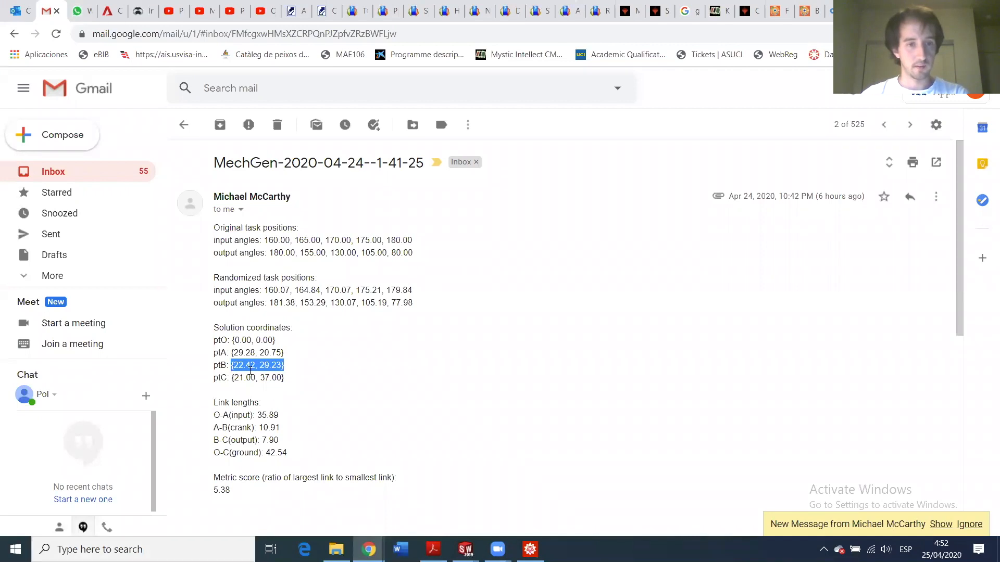
mouse_move(465, 550)
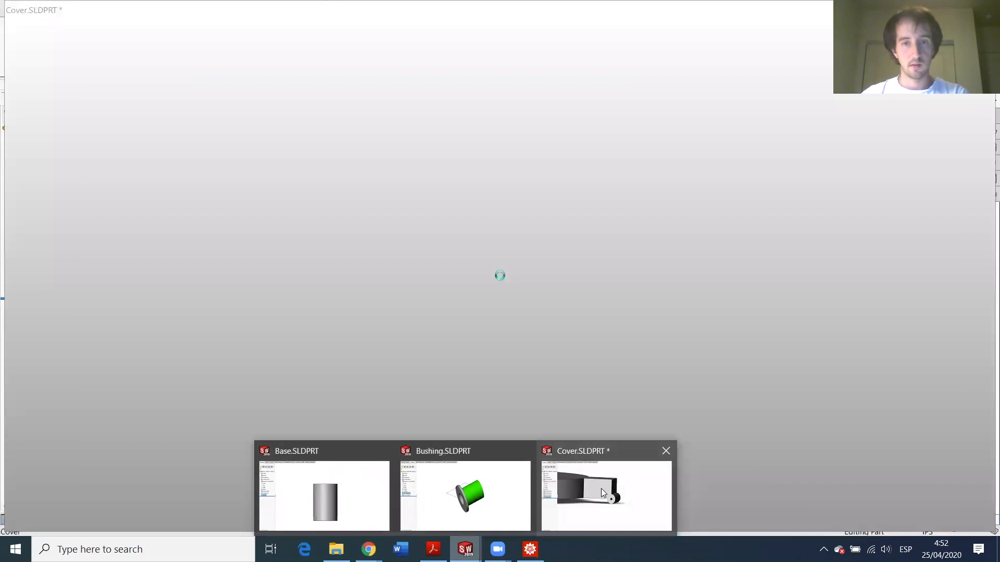
- Return to the Cover part and start a new sketch on the Front plane
left_click(601, 488)
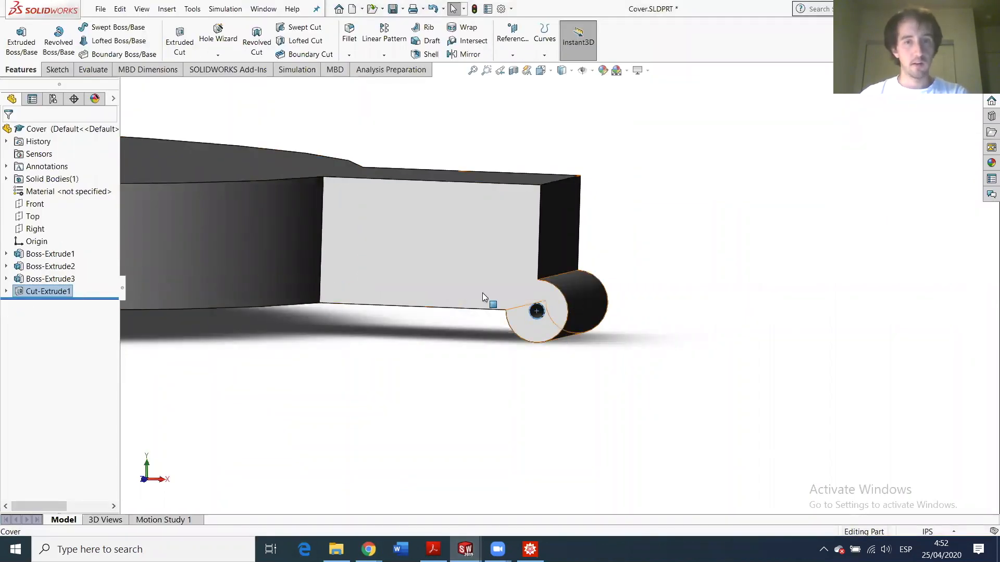
left_click(34, 205)
middle_click_drag(282, 275, 628, 239)
scroll(377, 275, "down", 3)
scroll(628, 239, "down", 5)
scroll(586, 317, "up", 5)
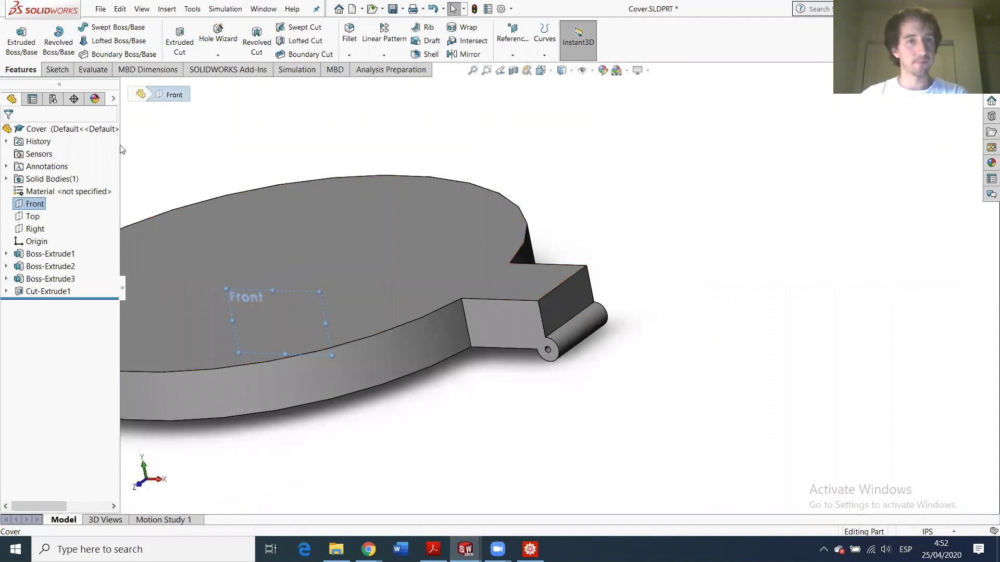
left_click(56, 69)
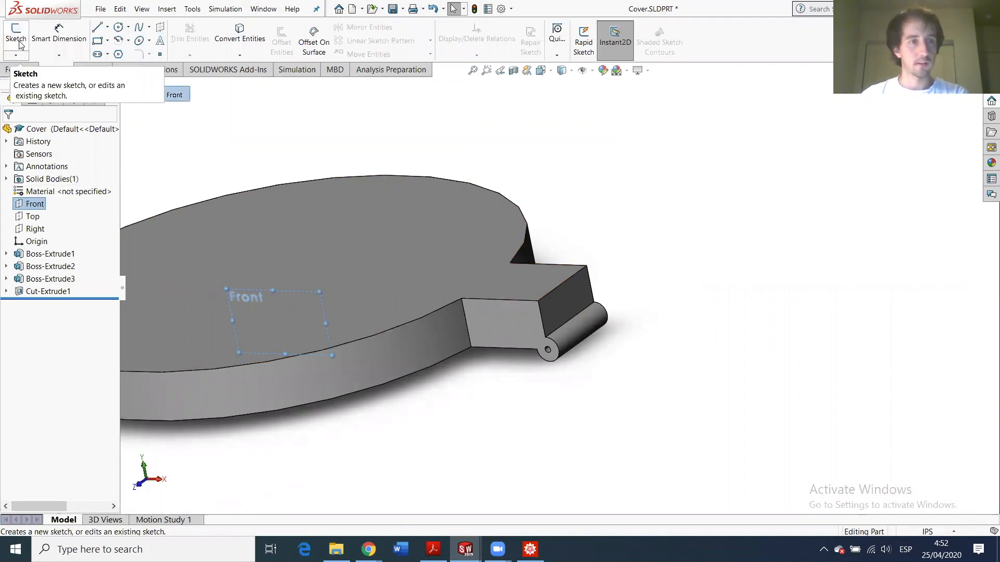
left_click(16, 36)
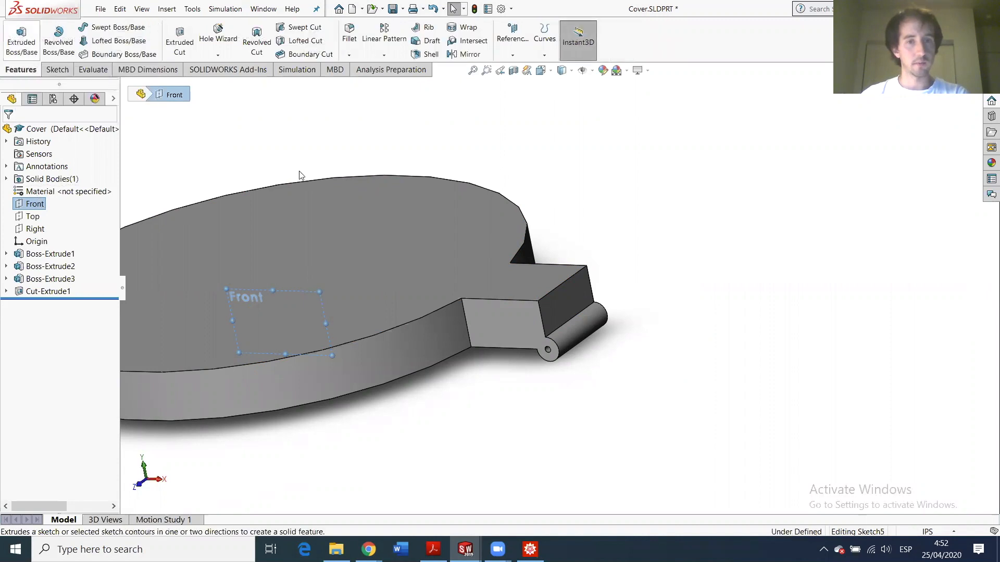
- Place a sketch point at the centre of the lug's hole
mouse_move(555, 320)
middle_mouse_down()
mouse_move(587, 277)
mouse_move(590, 255)
mouse_move(579, 278)
middle_mouse_up()
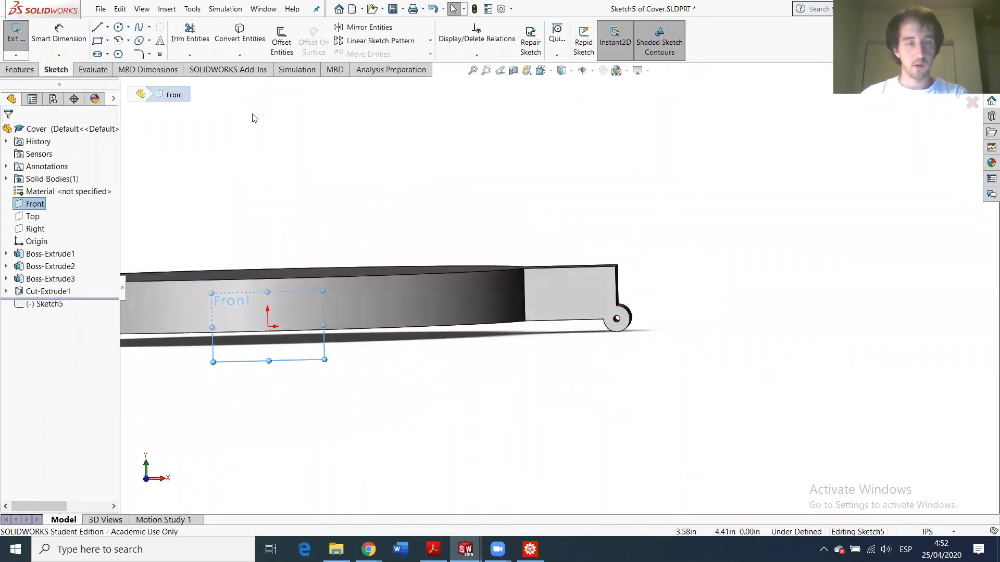
left_click(159, 54)
scroll(620, 318, "down", 5)
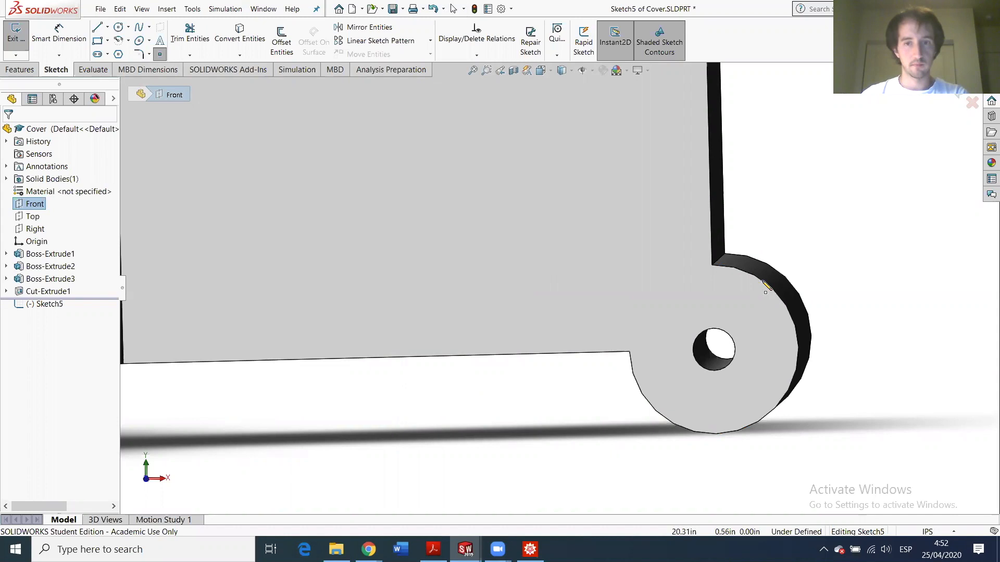
left_click(720, 345)
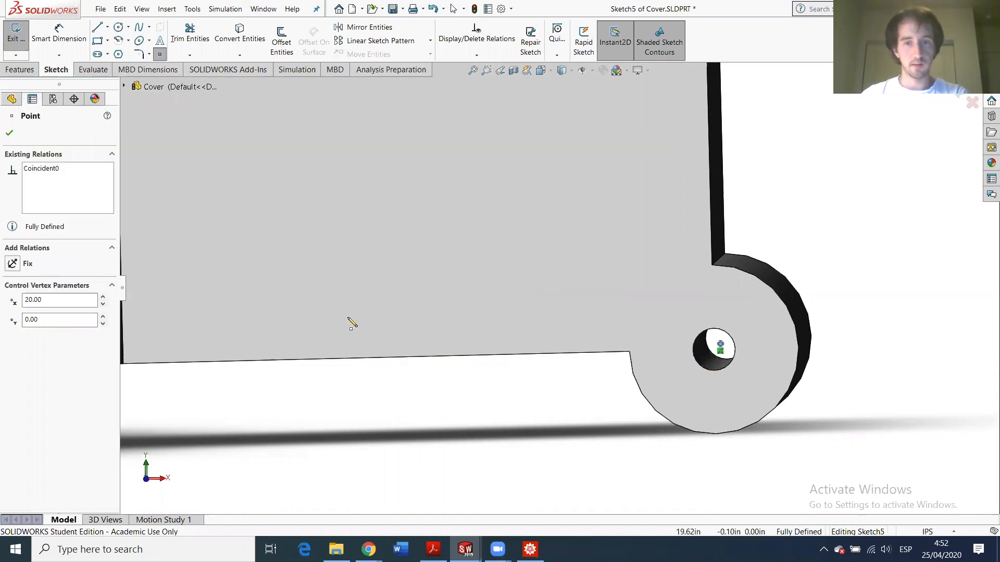
left_click(10, 133)
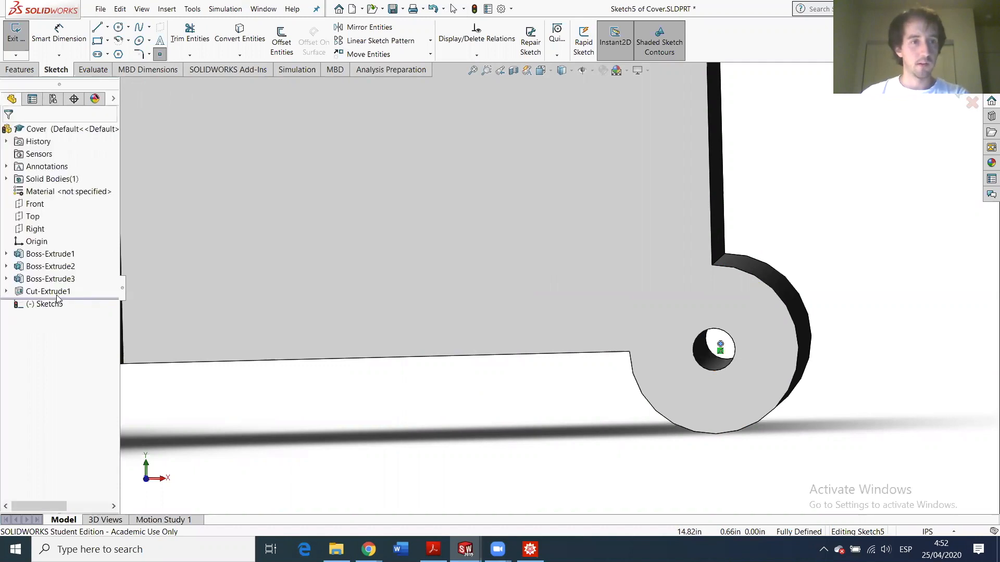
- Keep the name Sketch5 and turn the view Normal To the sketch plane
left_click(54, 305)
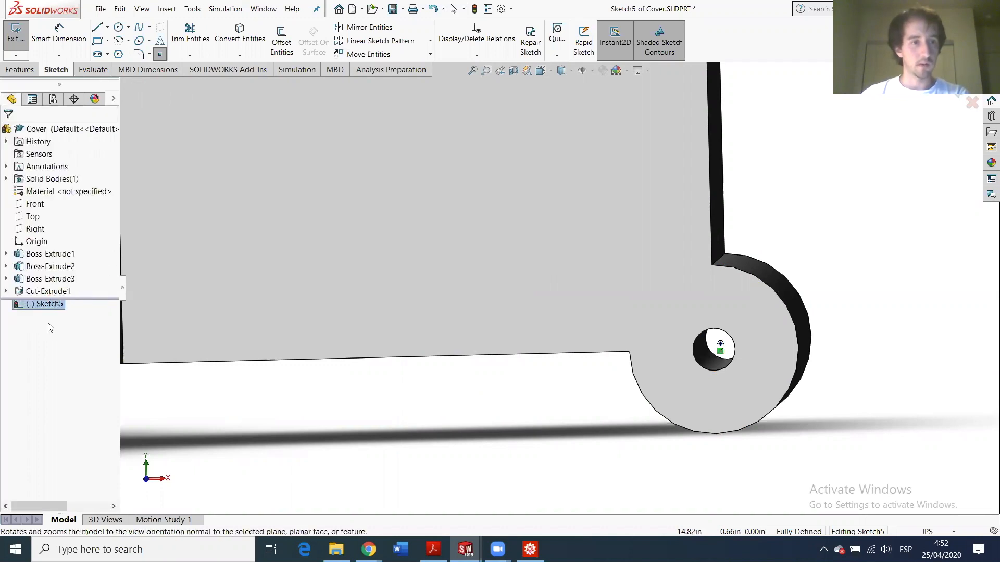
left_click(58, 306)
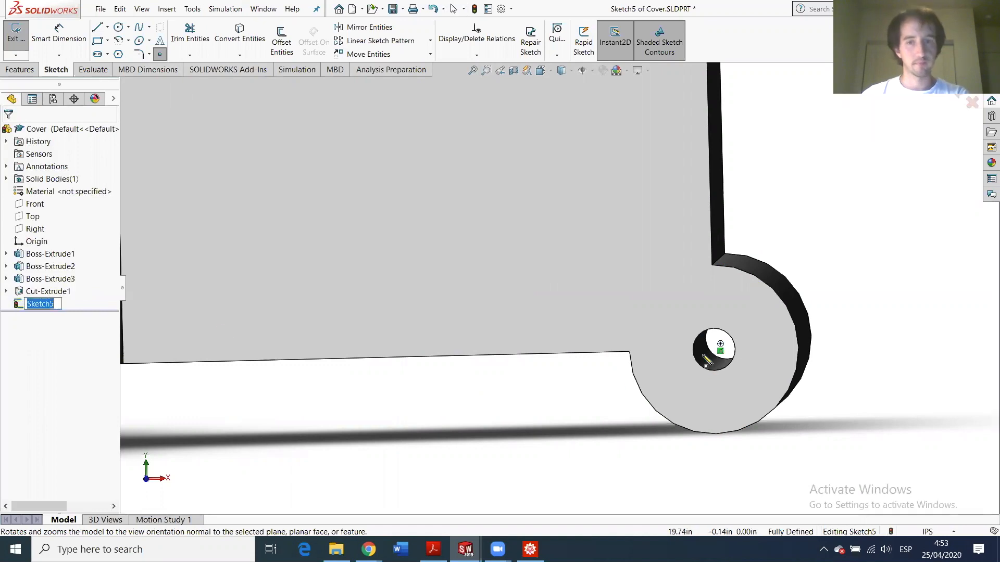
left_click(67, 281)
left_click(45, 305)
left_click(102, 292)
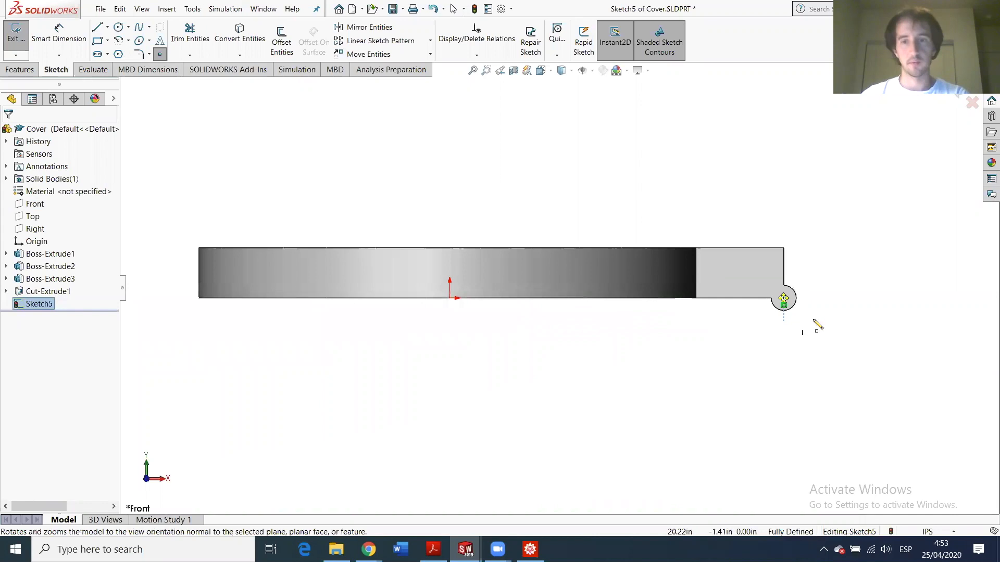
scroll(815, 316, "down", 3)
scroll(658, 290, "up", 3)
scroll(753, 306, "down", 4)
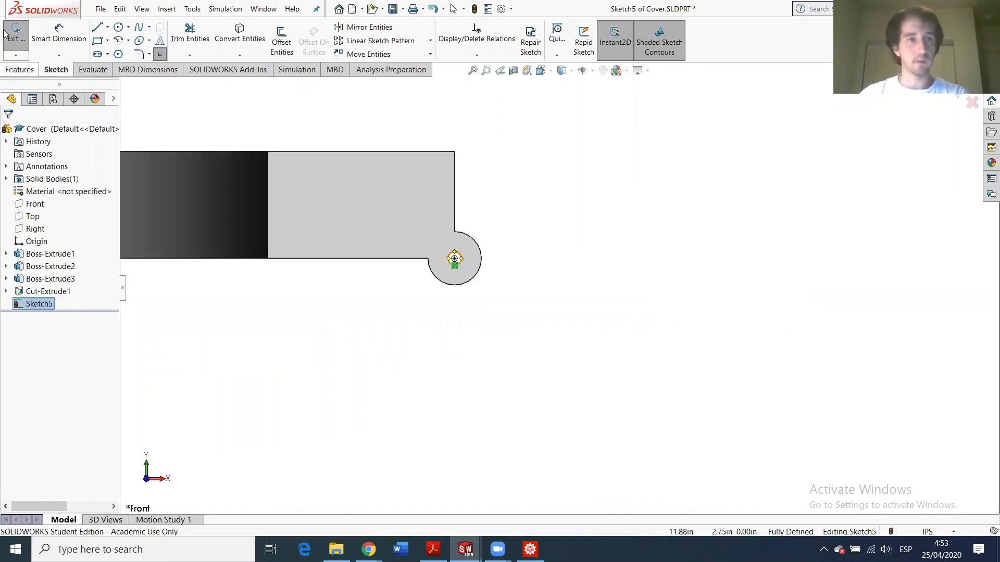
- Place a second point below-right of the lug and dimension its horizontal distance to the hole centre
left_click(591, 364)
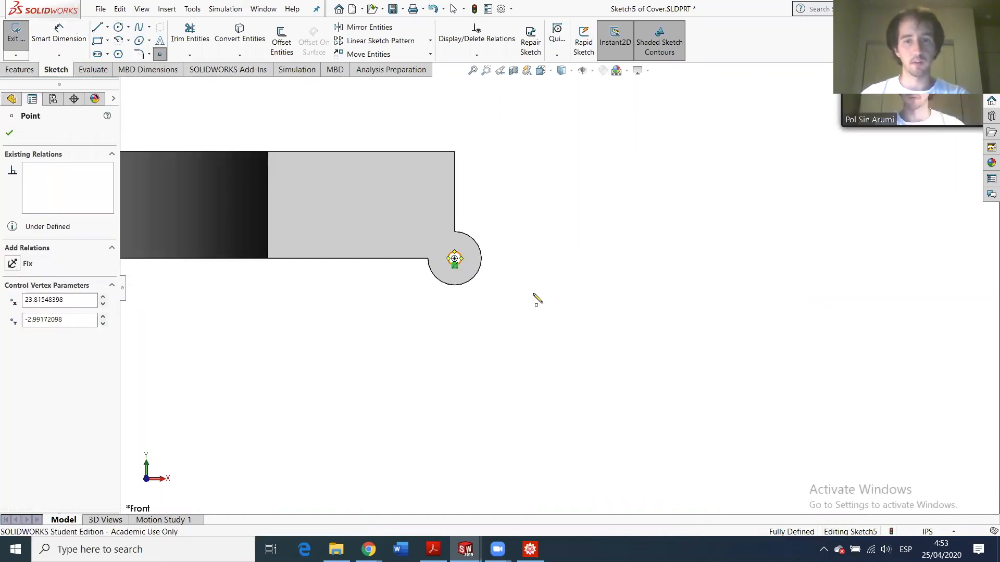
left_click(59, 39)
left_click(590, 365)
left_click(454, 258)
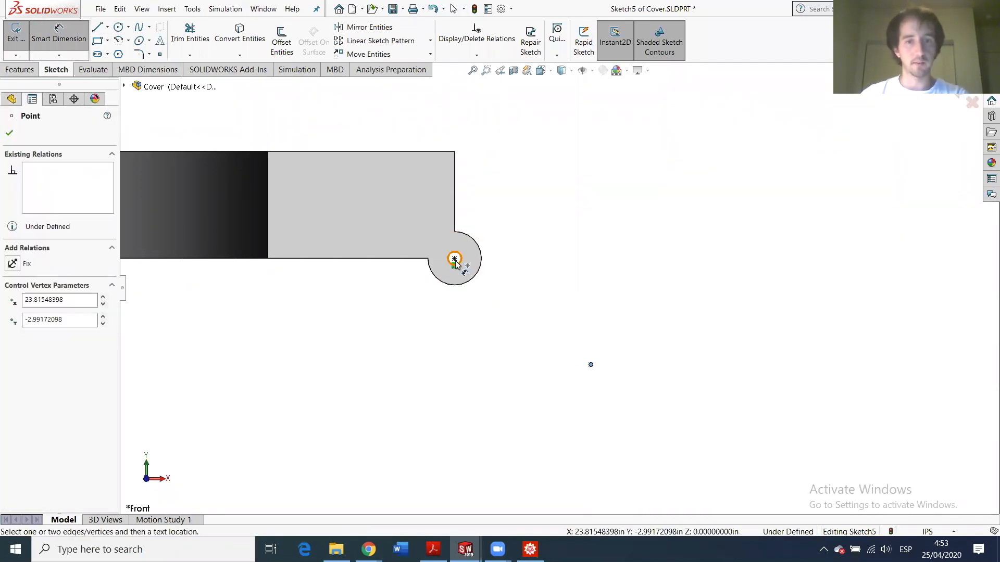
left_click(517, 413)
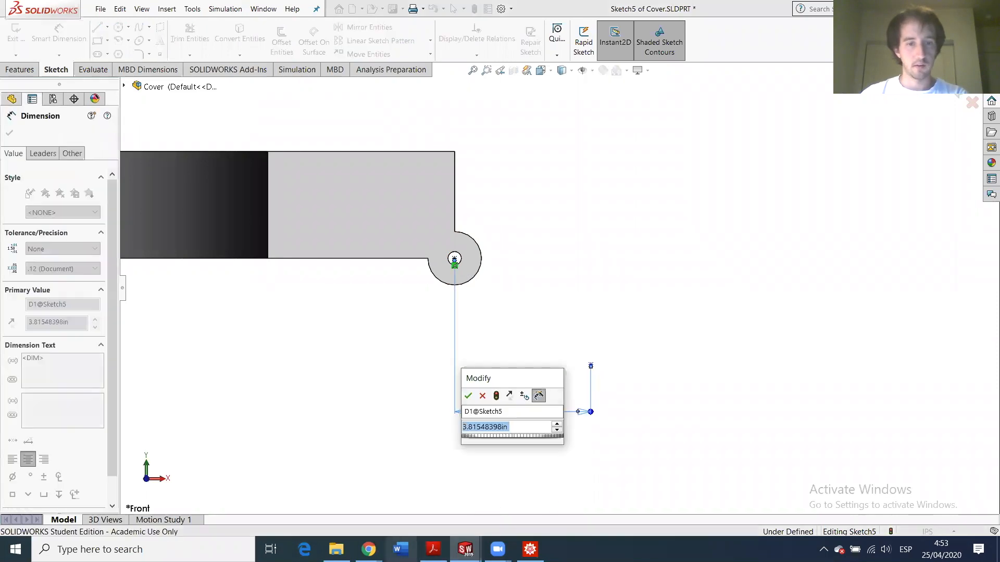
- Check the MechGen email's coordinates, then set the horizontal distance to 1.42 in
mouse_move(368, 550)
left_click(310, 487)
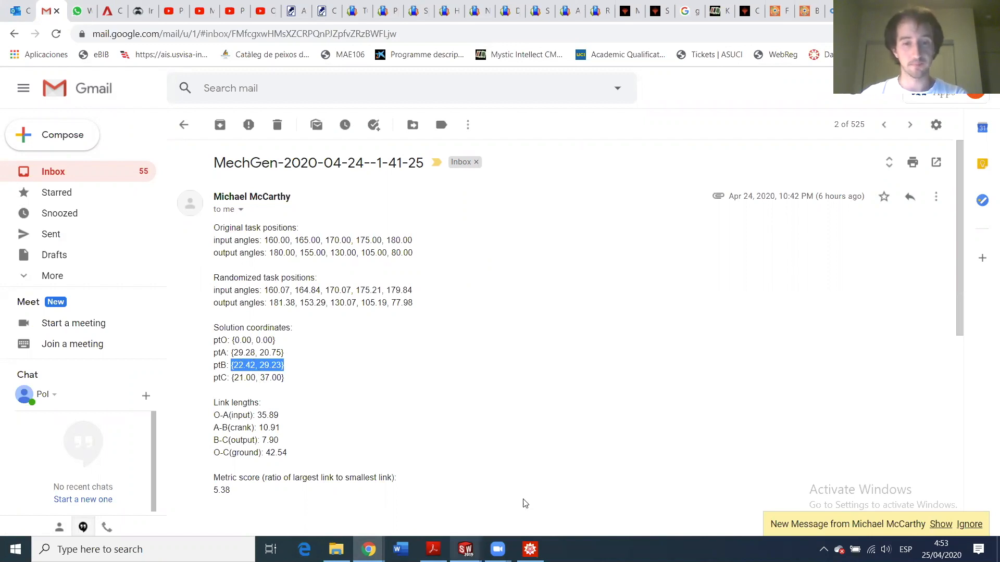
mouse_move(464, 549)
mouse_move(593, 501)
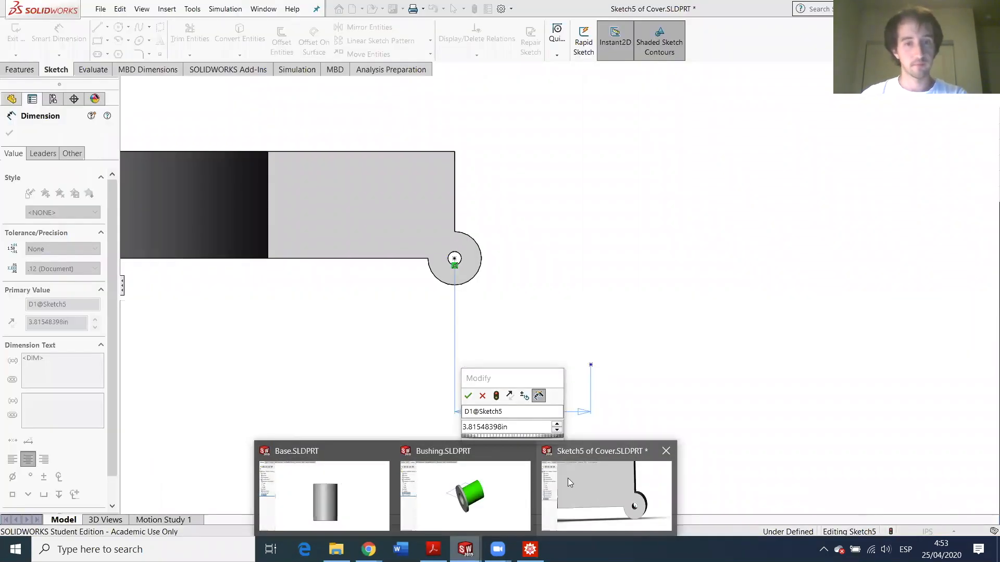
left_click(594, 501)
type("1")
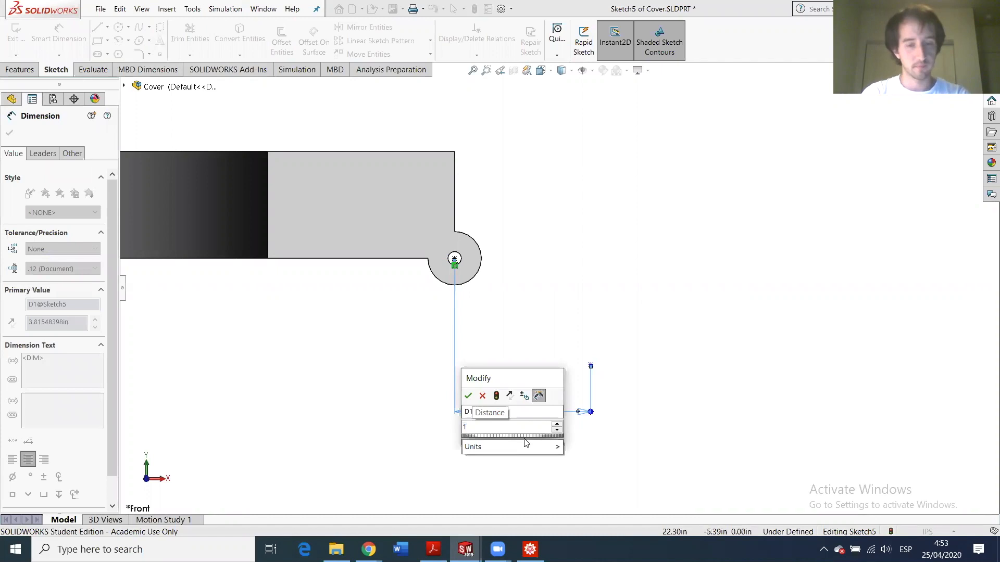
type(".42")
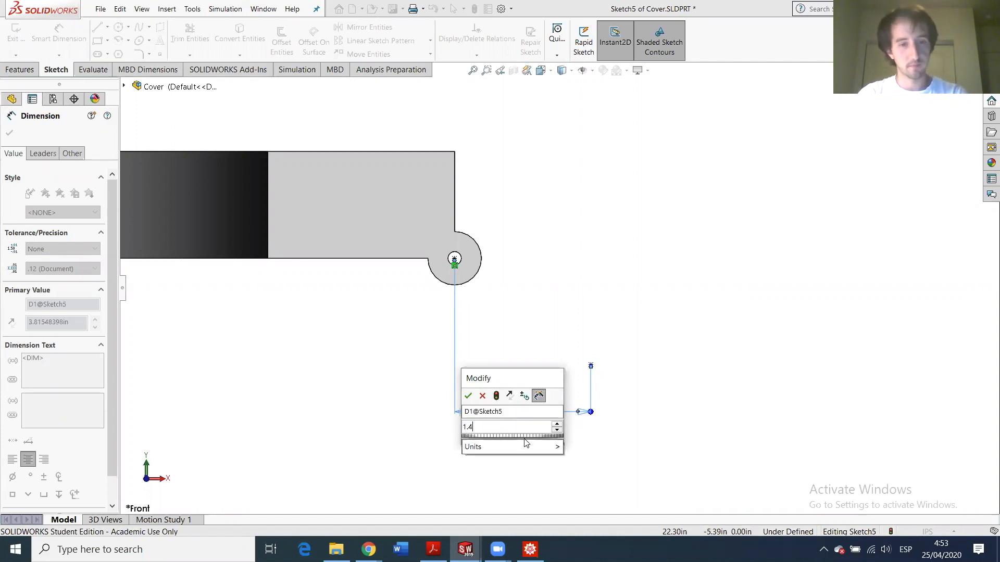
key("Return")
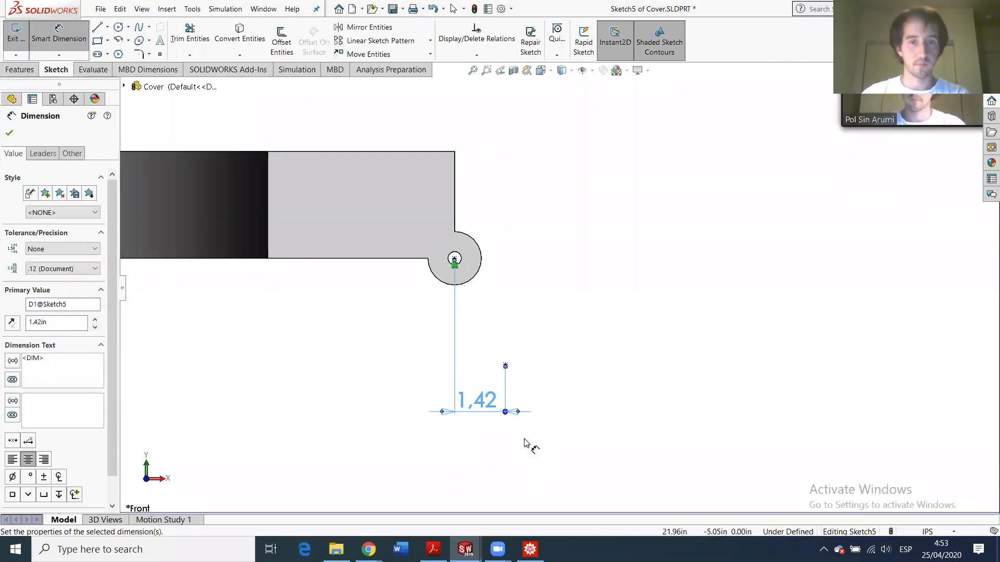
- Place a vertical dimension between the new point and the hole centre, then bring up the HW6 PDF
left_click(506, 367)
left_click(454, 259)
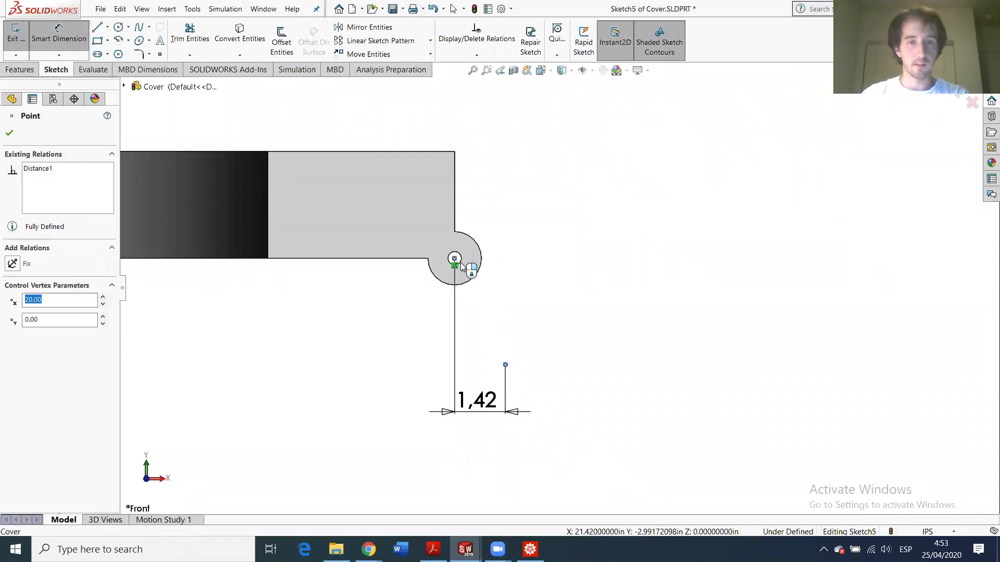
left_click(577, 300)
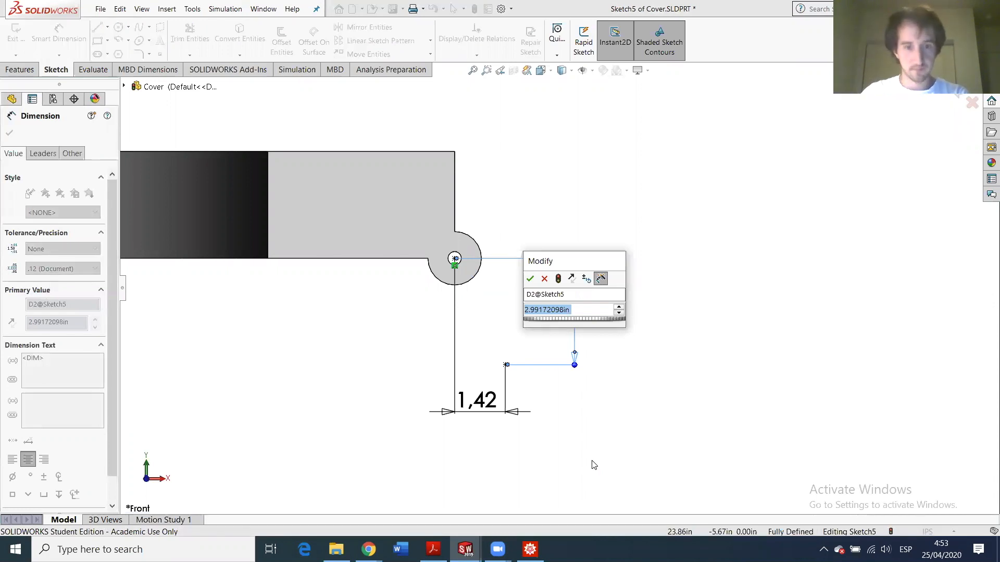
mouse_move(436, 542)
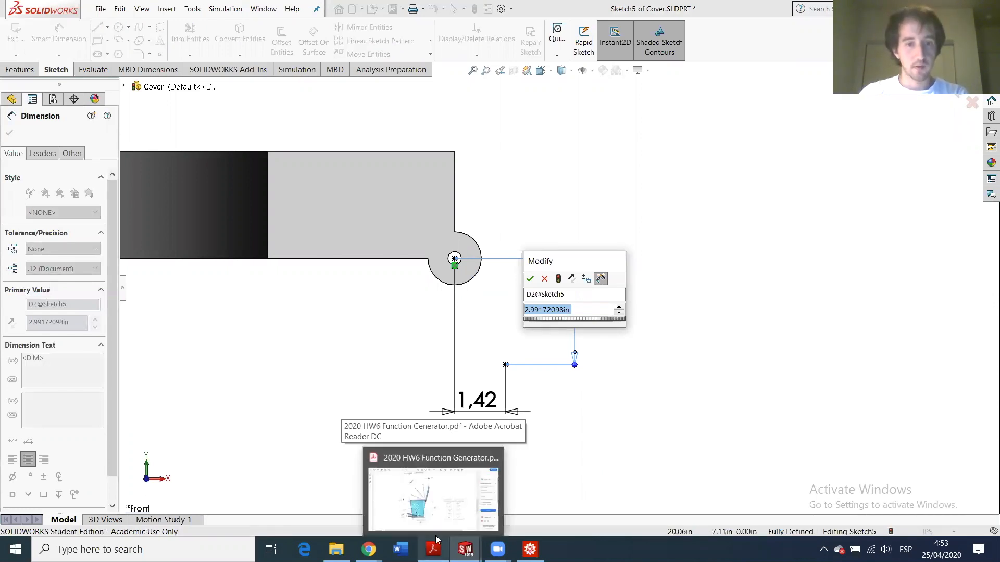
left_click(435, 503)
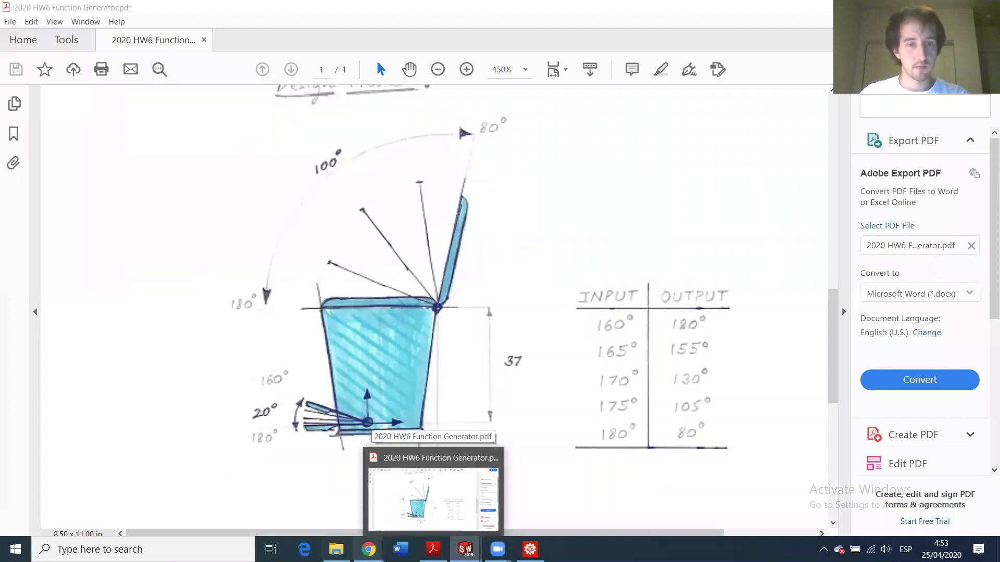
- Review the HW6 Function Generator PDF, then return to the SOLIDWORKS sketch
mouse_move(369, 548)
mouse_move(296, 494)
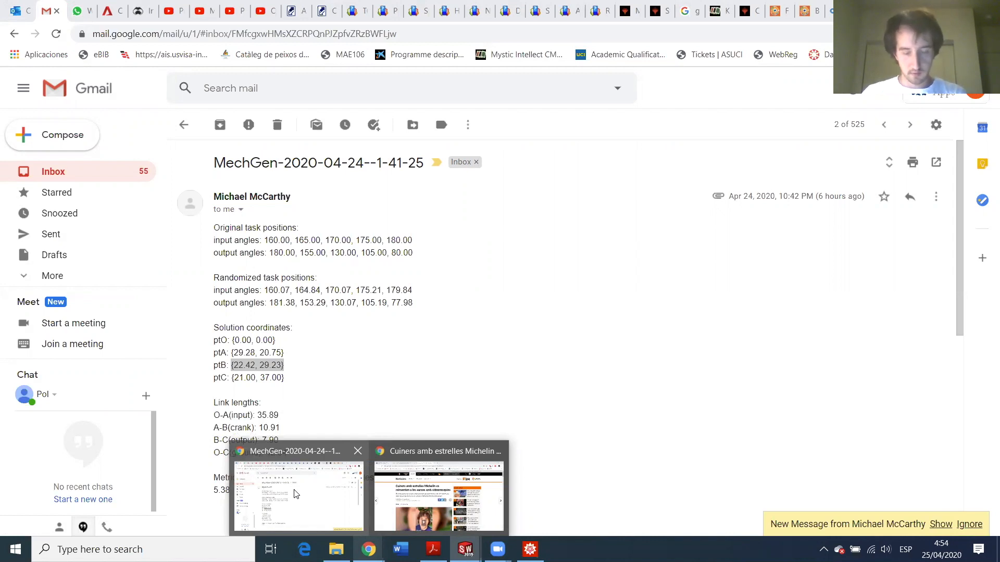
left_click(465, 549)
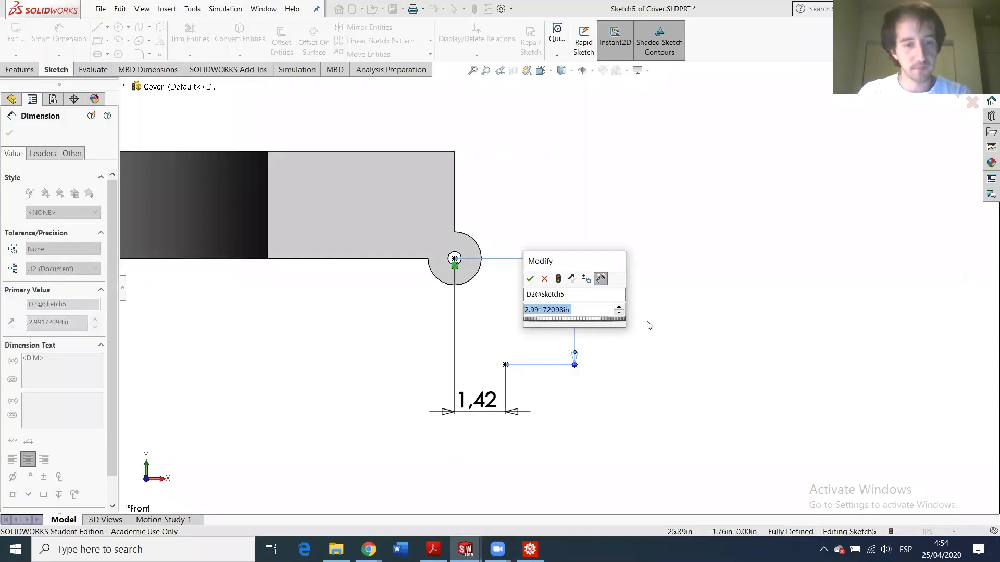
- Enter 7.77 in as the second point's vertical offset from the hole centre
type("7")
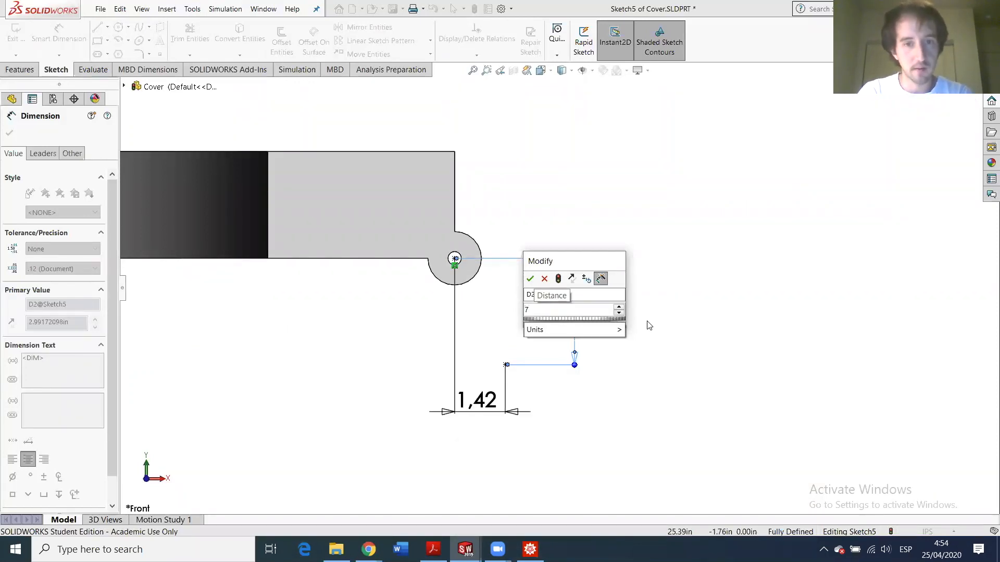
type(".77")
key("Return")
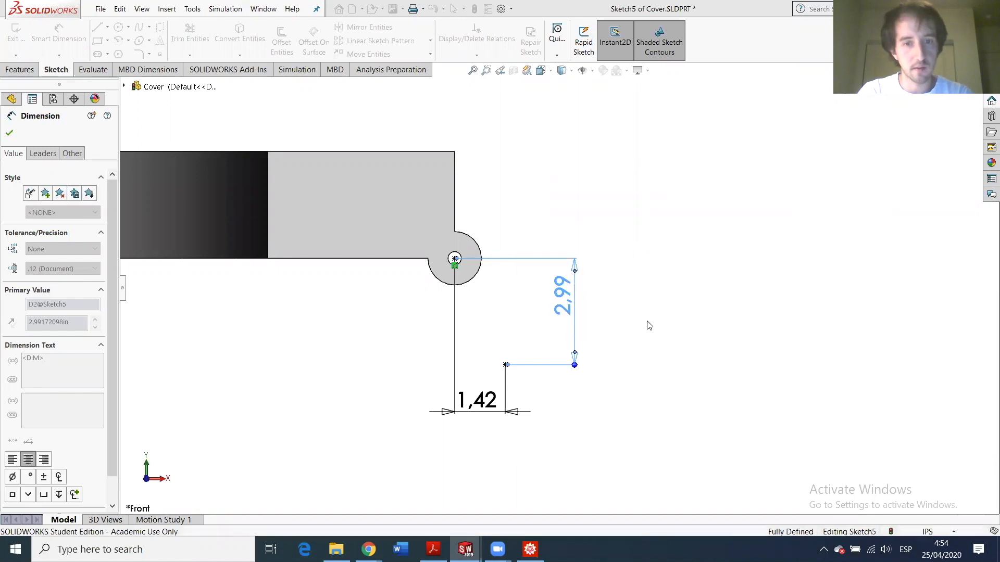
scroll(625, 354, "up", 4)
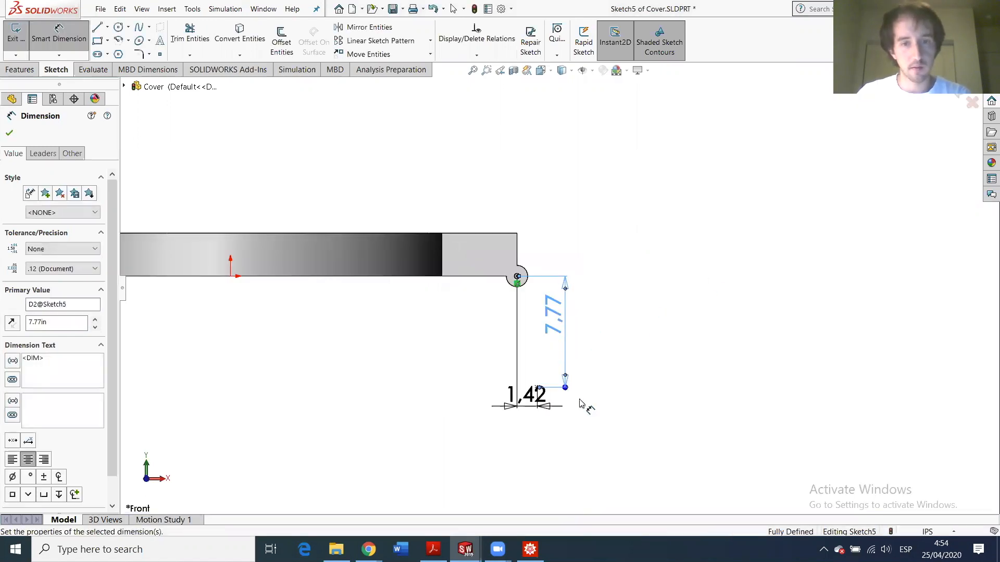
scroll(588, 359, "down", 3)
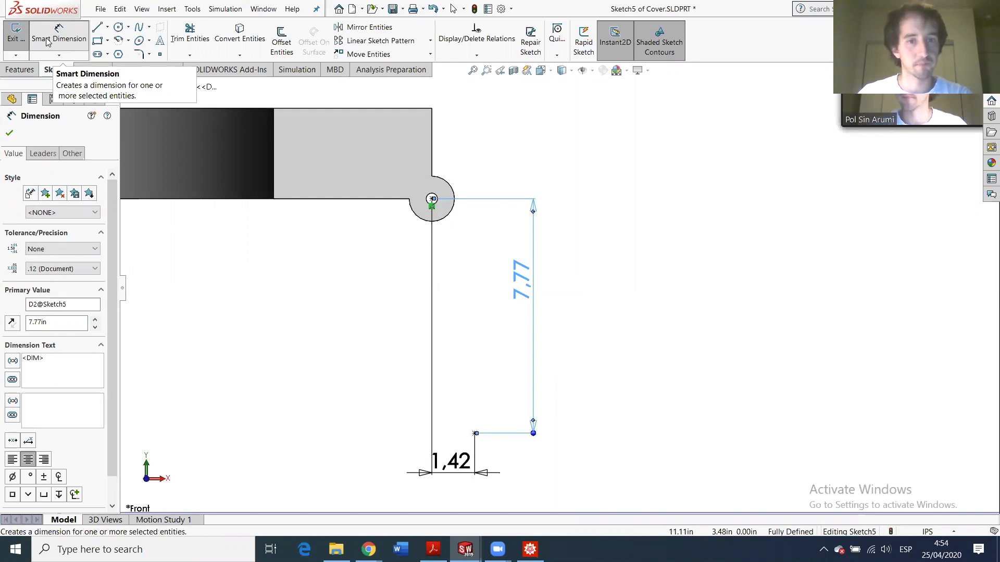
- Draw a small and a larger concentric circle centred on the arm's lower point
left_click(119, 27)
left_click(475, 433)
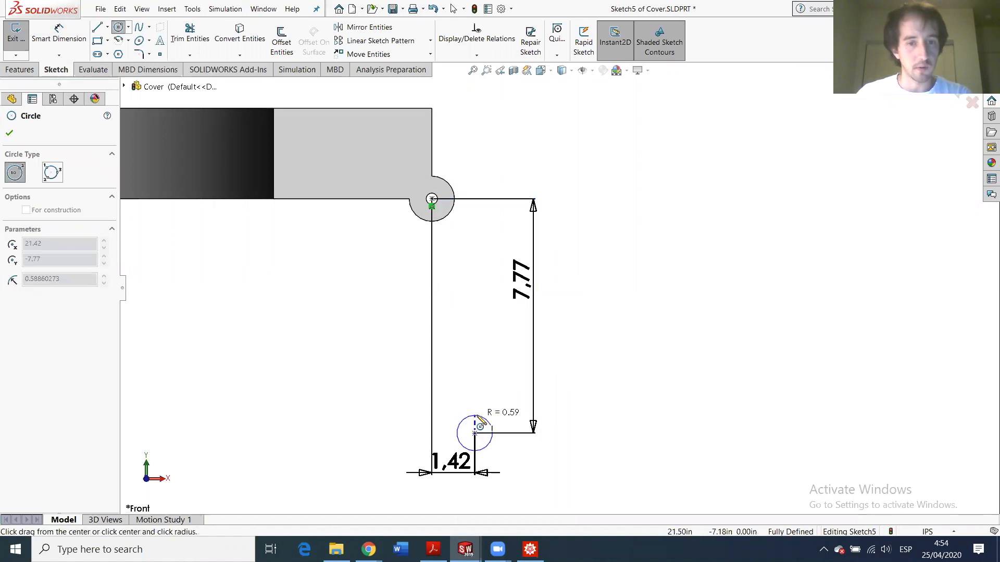
left_click(488, 445)
left_click(475, 433)
left_click(486, 393)
key("Escape")
key("Escape")
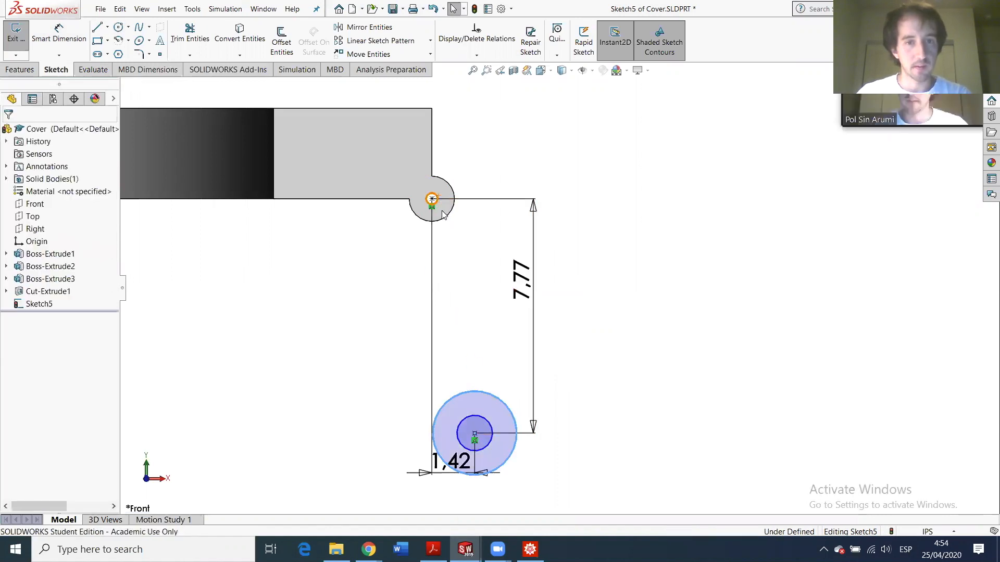
key("Escape")
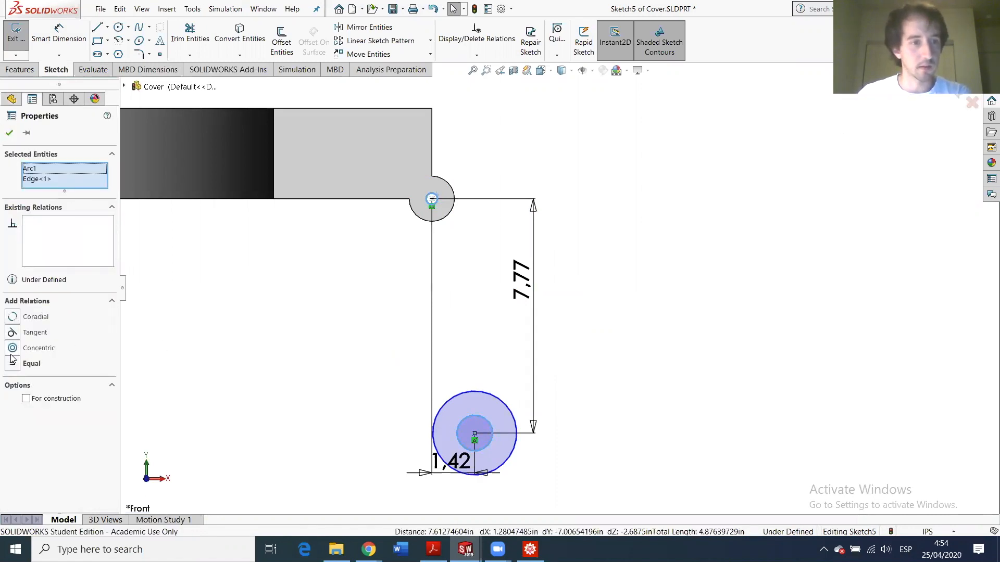
- Make the inner and outer circles Equal to the rim's rounded edges
left_click(29, 362)
left_click(447, 215)
left_click(484, 391, "ctrl")
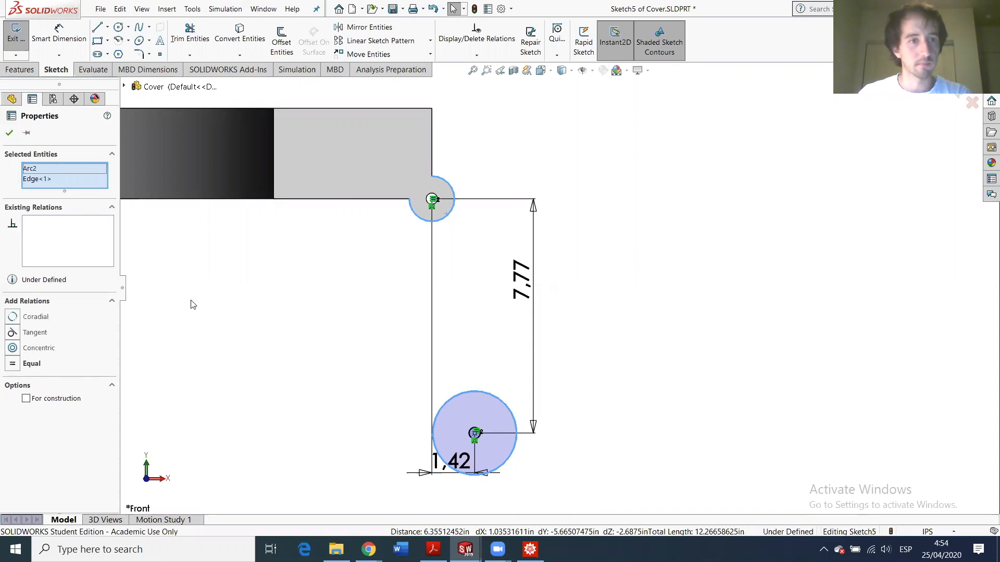
left_click(20, 363)
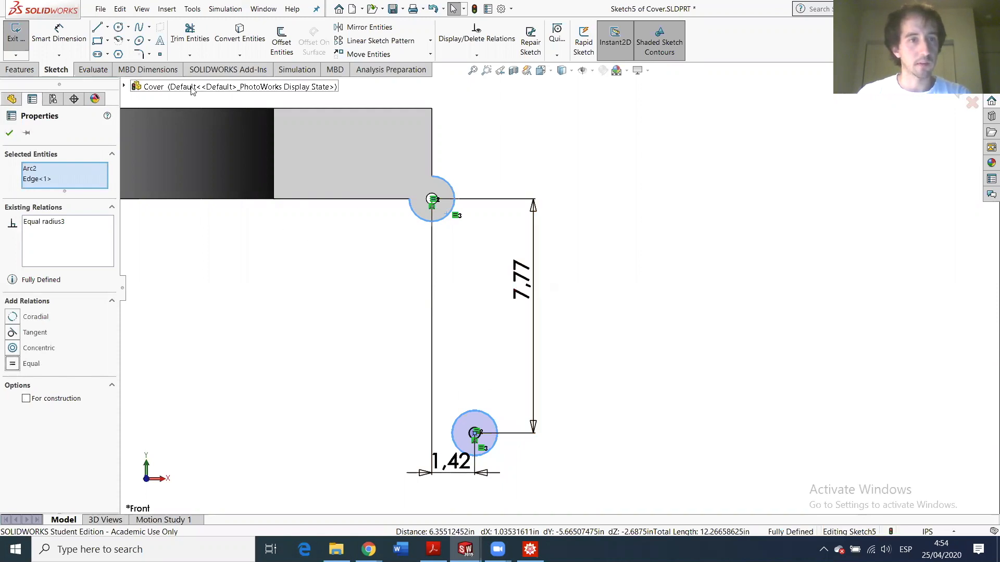
left_click(97, 27)
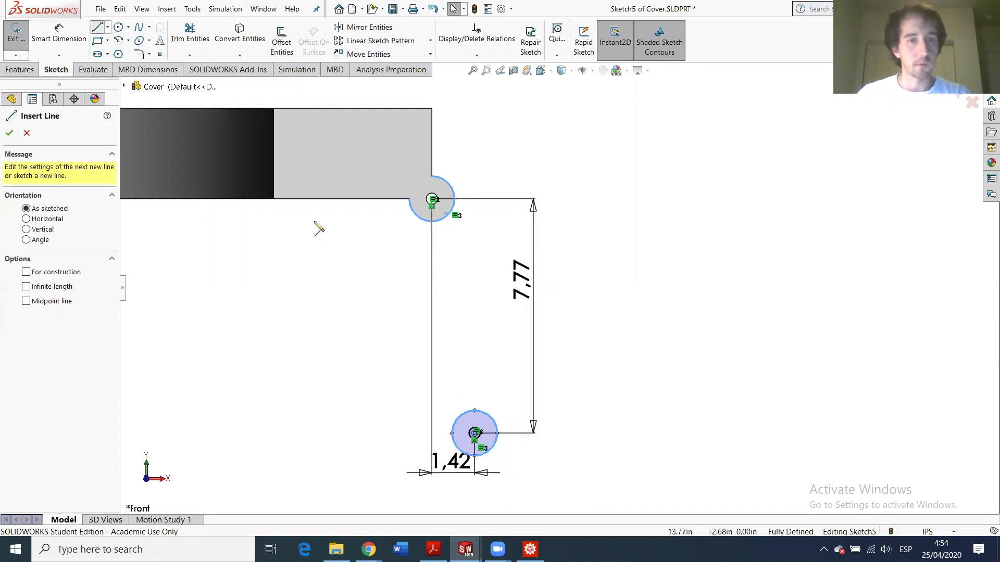
- Draw two lines from the rim's bottom edge down to the sides of the lower circle
left_click(341, 198)
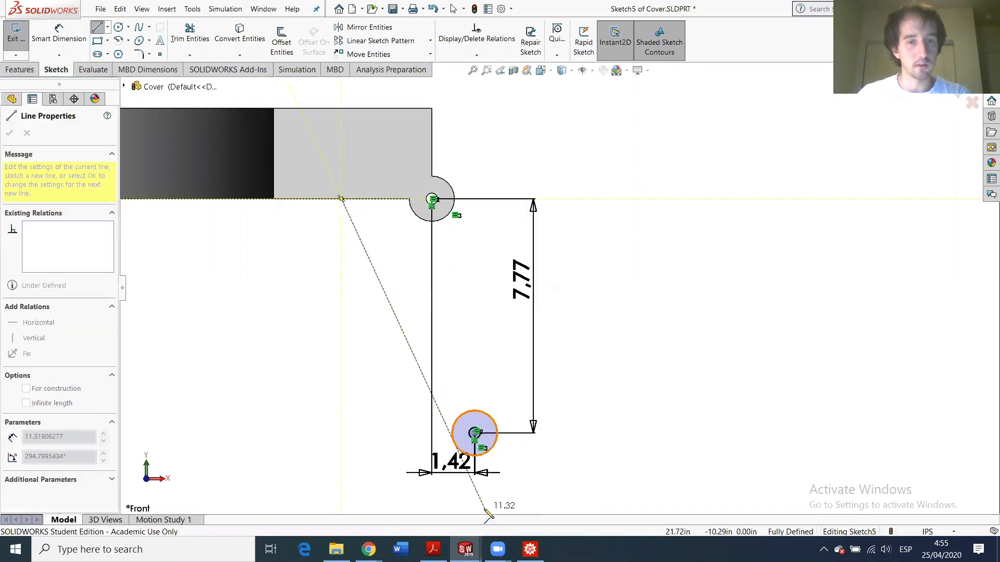
left_click(453, 446)
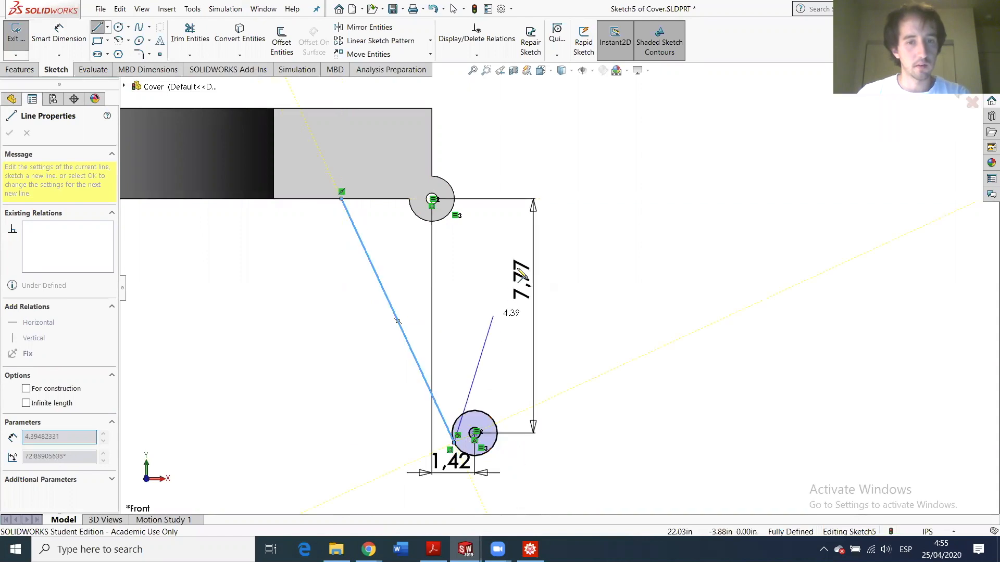
key("Escape")
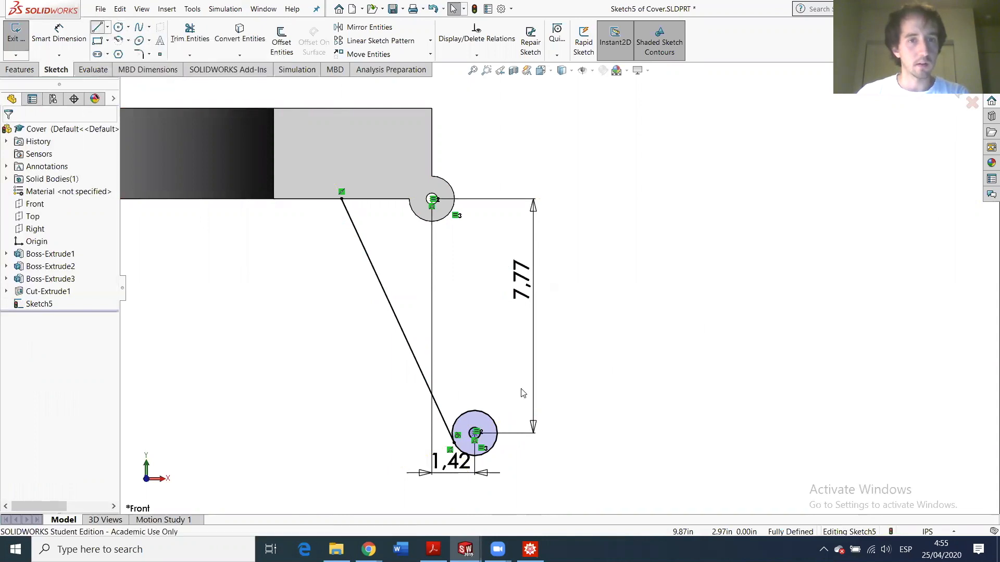
key("l")
left_click(496, 430)
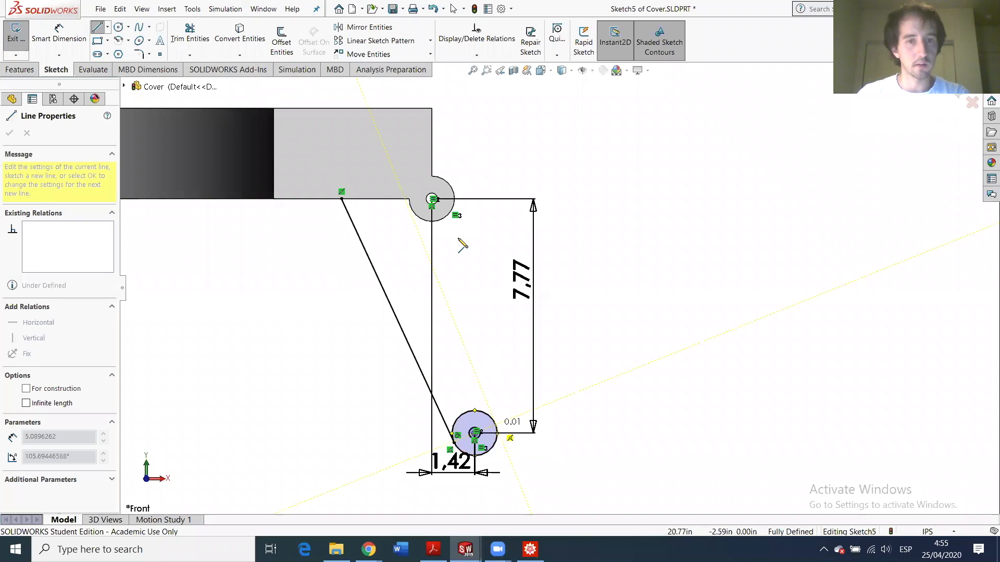
key("Escape")
- Make the second line tangent to the rim's rounded edge
left_click(460, 205)
left_click(453, 194, "ctrl")
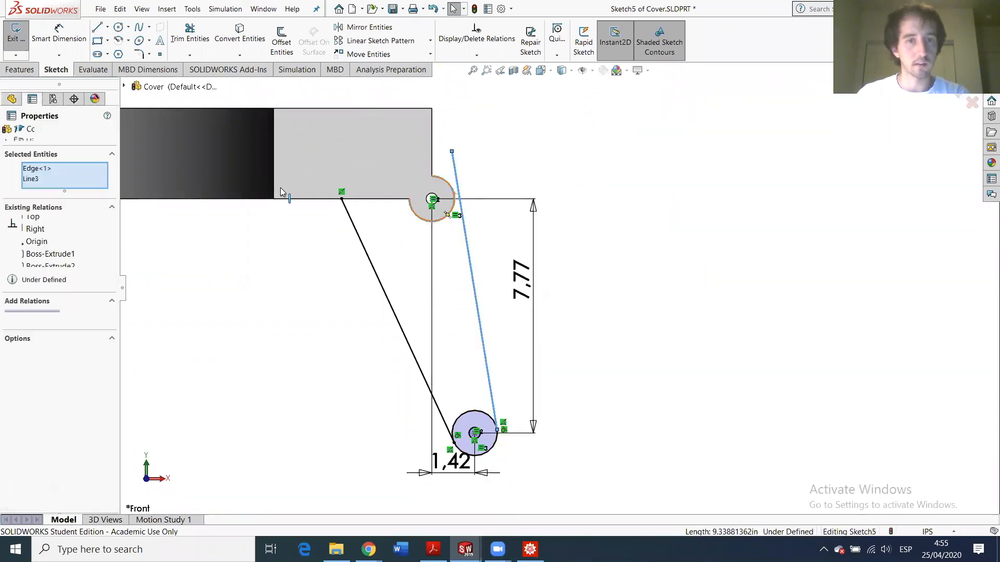
left_click(12, 316)
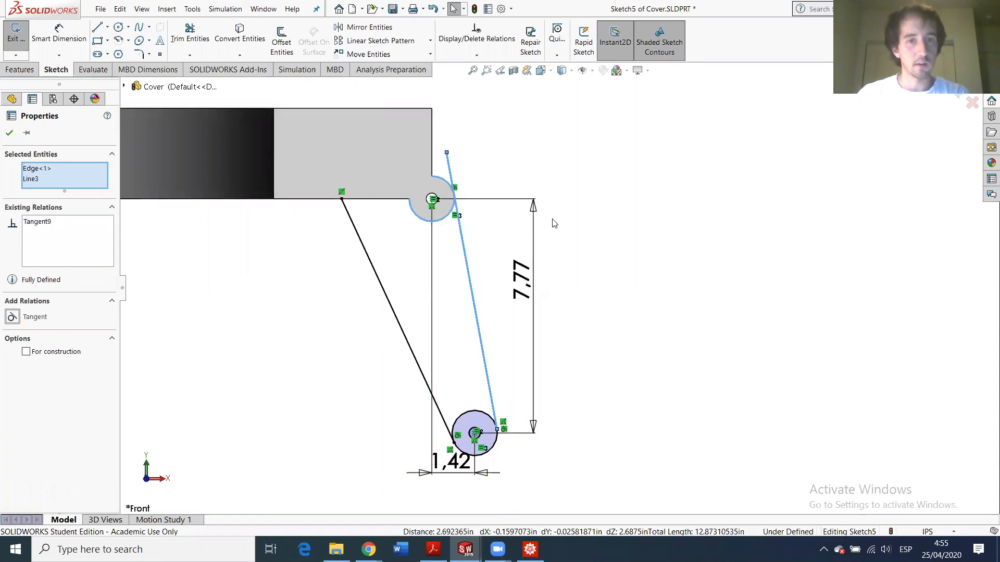
left_click(580, 201)
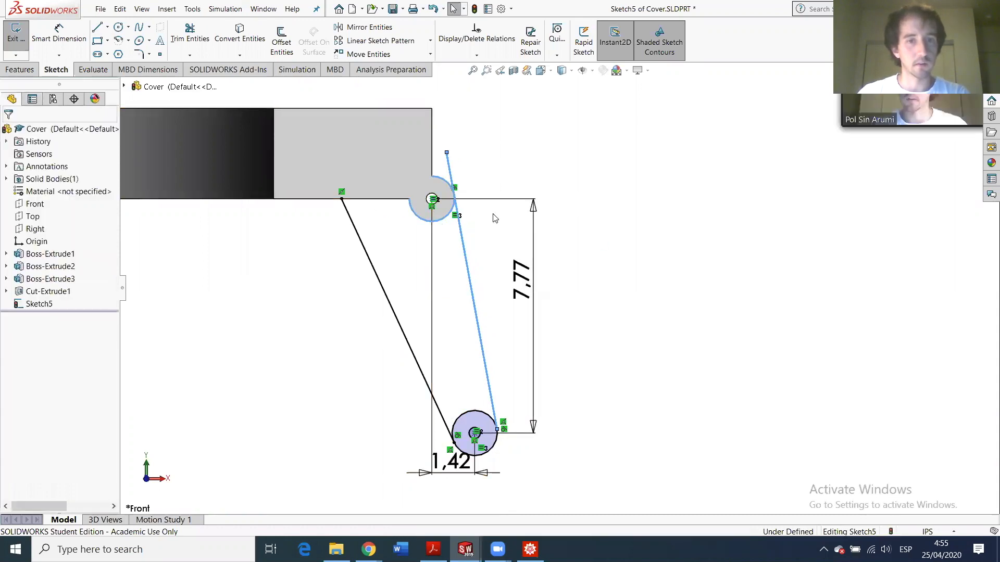
- Convert the rim's straight bottom edge into the sketch
left_click(441, 219)
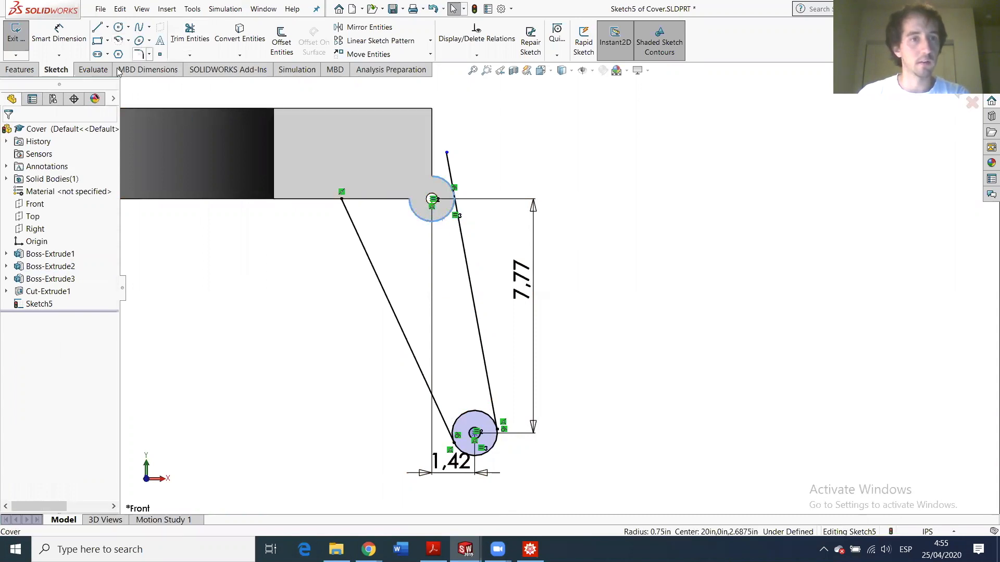
left_click(234, 44)
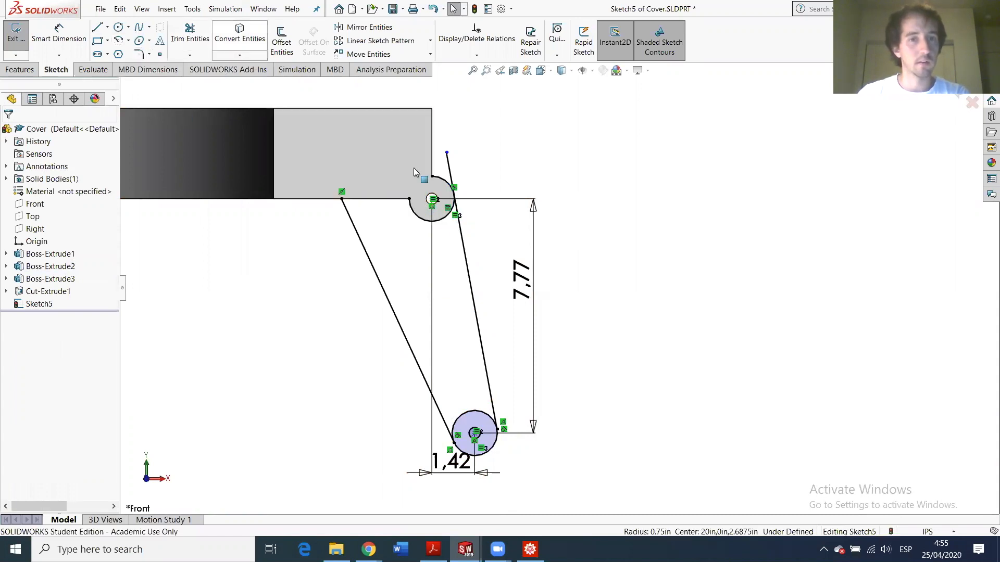
left_click(364, 198)
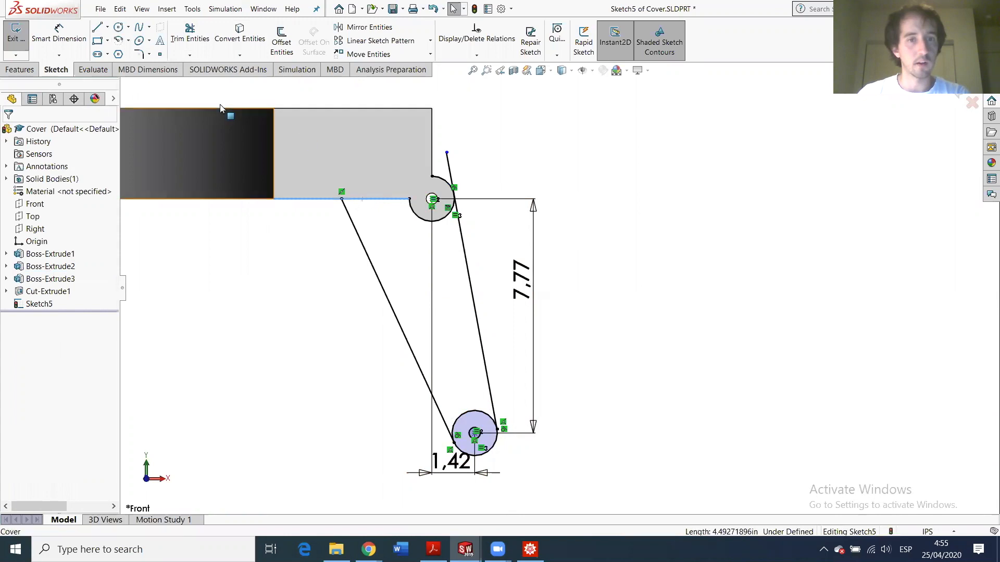
left_click(232, 36)
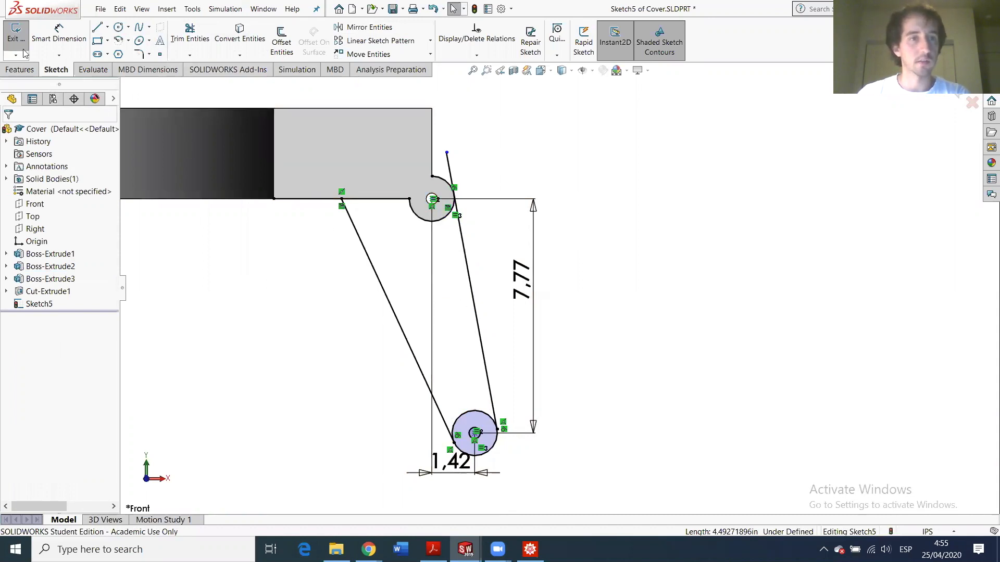
- Power-trim the extra line stubs and the top of the lower circle to close the profile
left_click(190, 34)
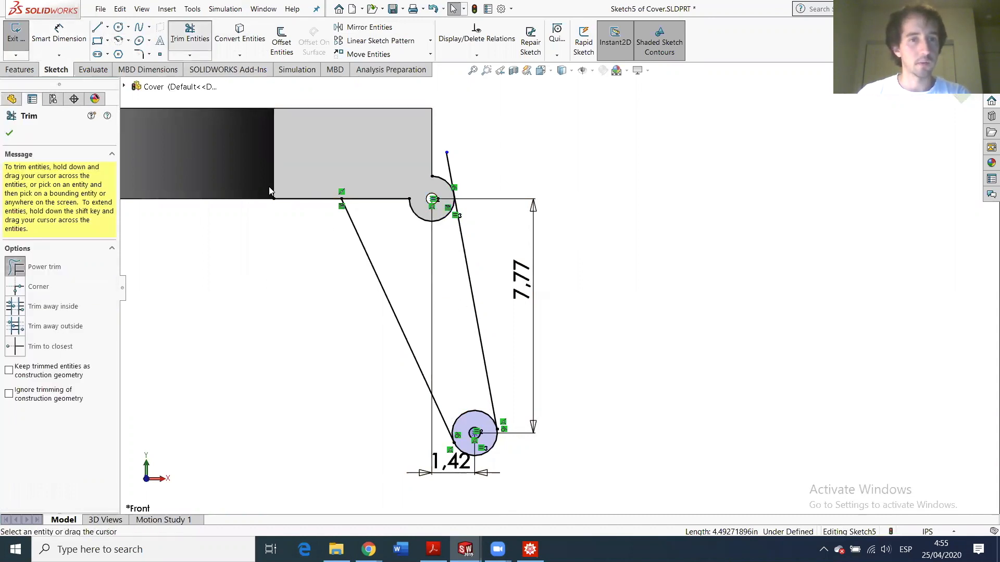
left_click_drag(301, 177, 300, 169)
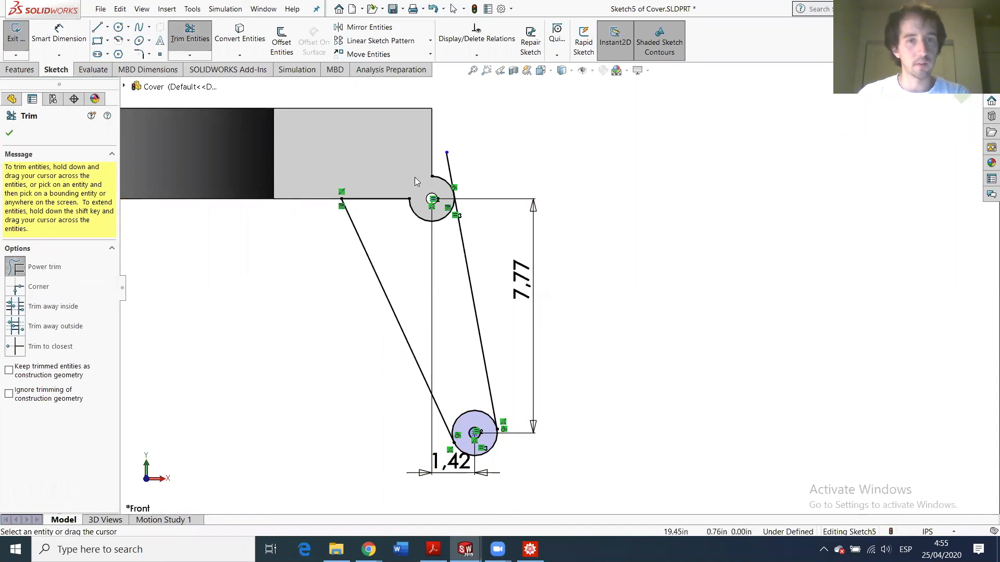
left_click_drag(458, 171, 441, 181)
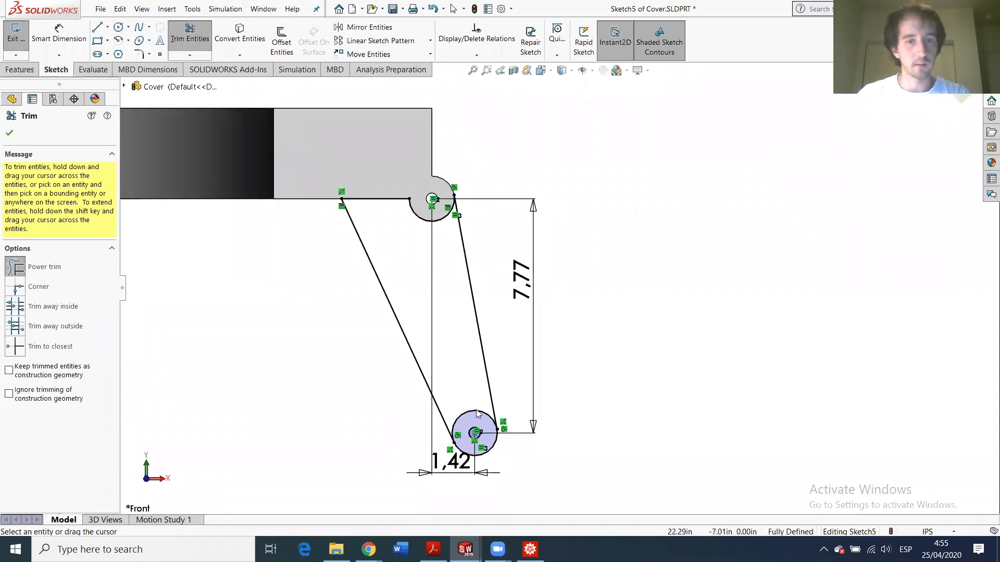
left_click_drag(475, 404, 475, 418)
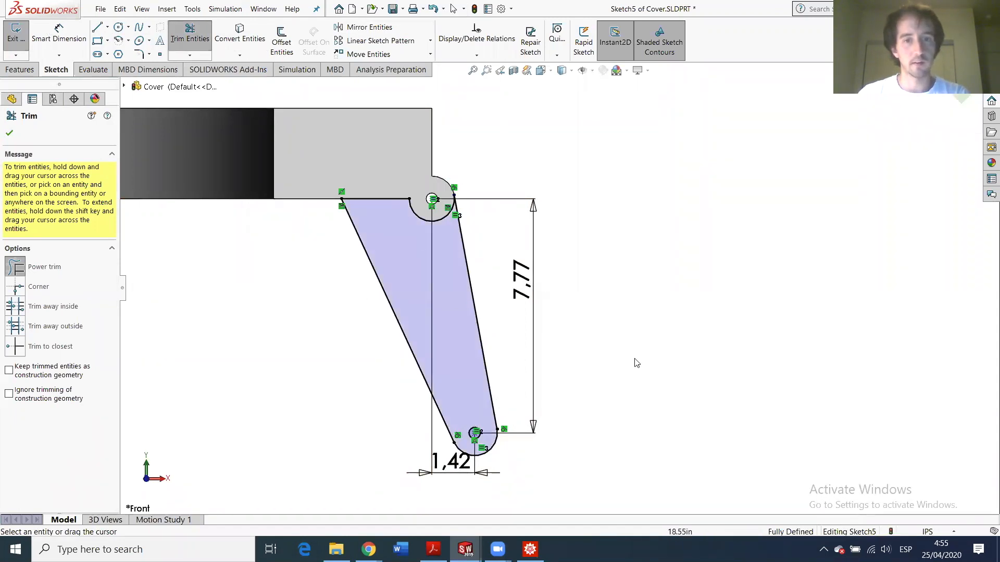
mouse_move(596, 342)
middle_mouse_down()
mouse_move(546, 340)
mouse_move(585, 317)
mouse_move(553, 325)
mouse_move(564, 345)
mouse_move(593, 317)
middle_mouse_up()
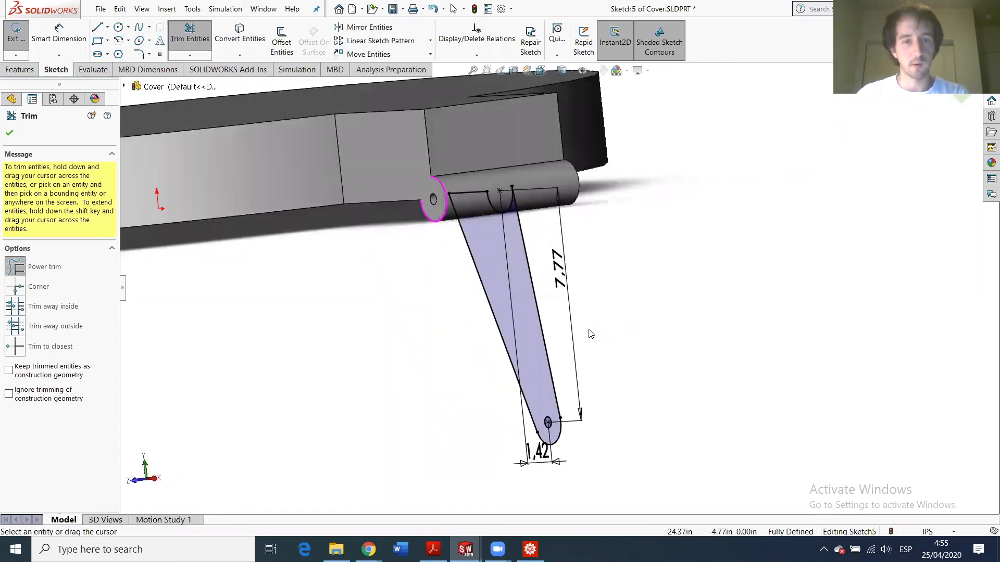
- Boss-extrude Sketch5 Blind 0.5 in in Direction 1 and 0.5 in in Direction 2
left_click(18, 42)
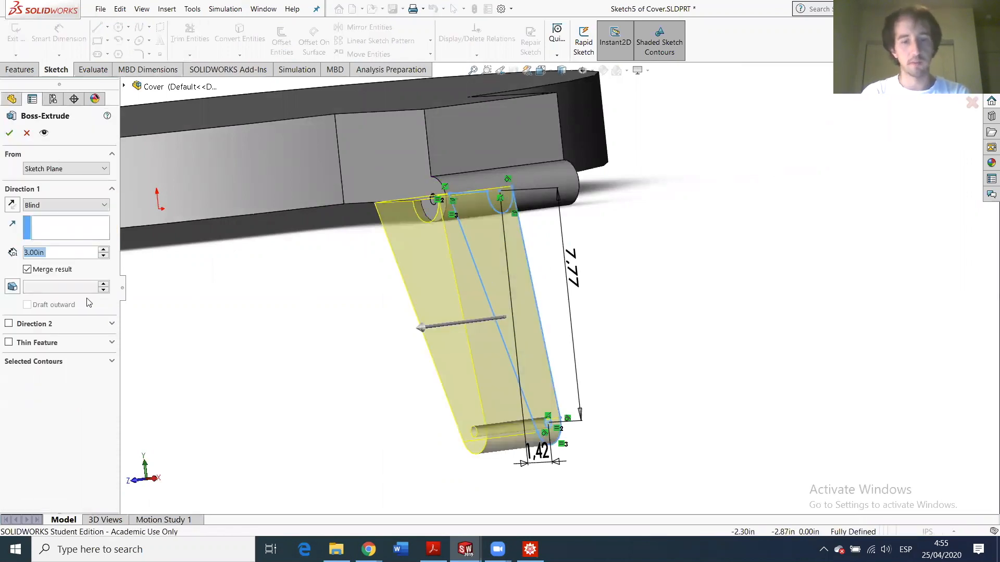
type("0.5")
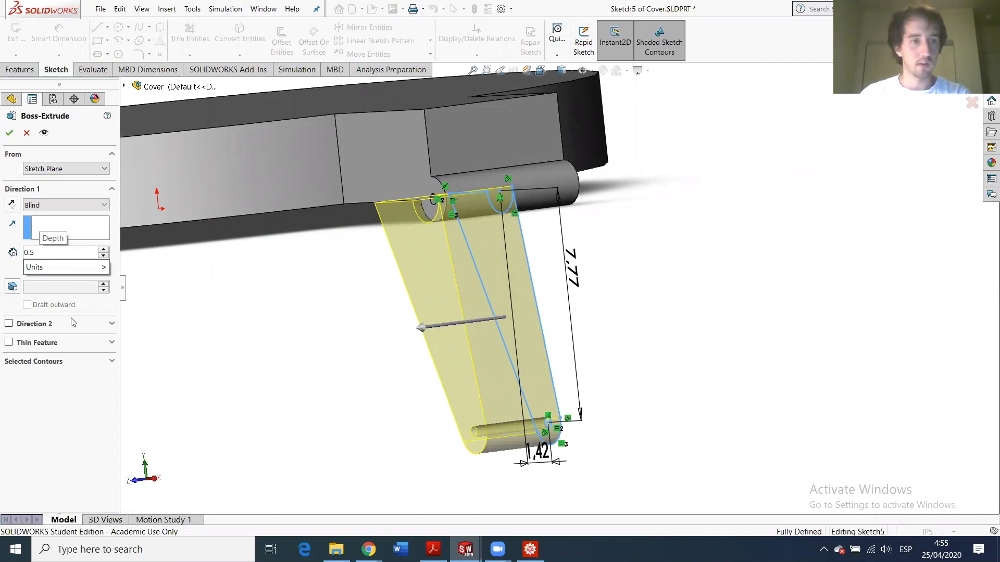
left_click(53, 207)
left_click(54, 206)
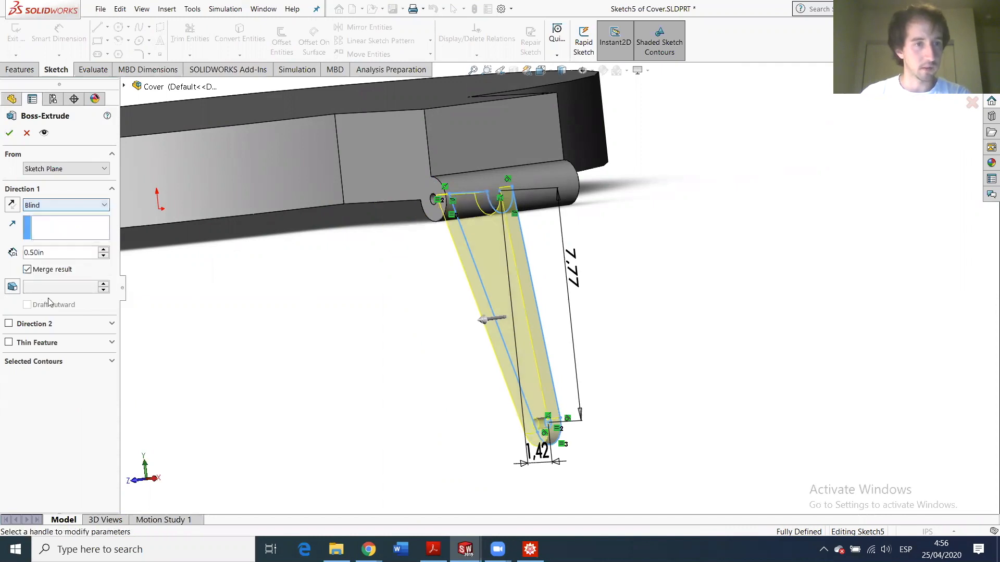
left_click(28, 324)
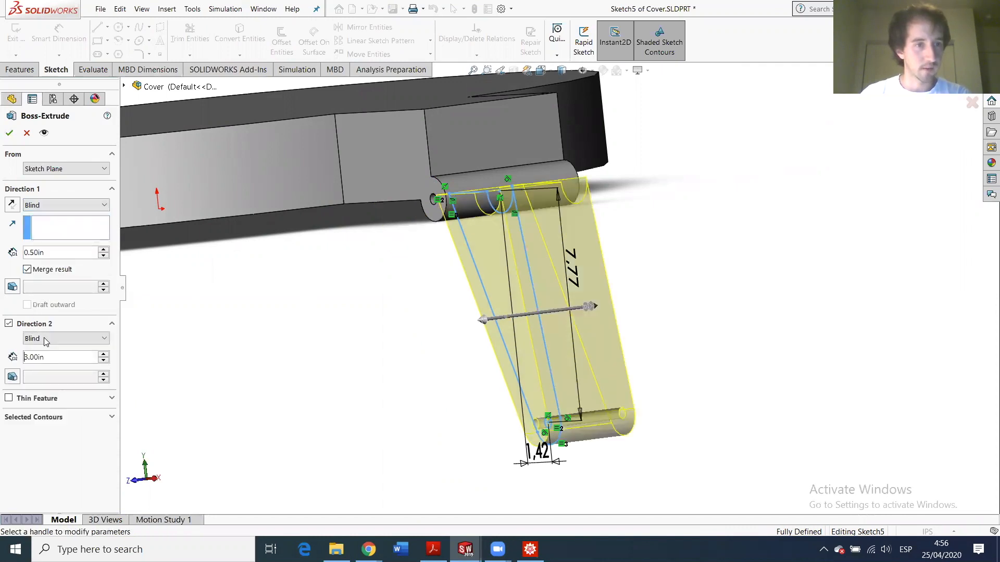
double_click(47, 358)
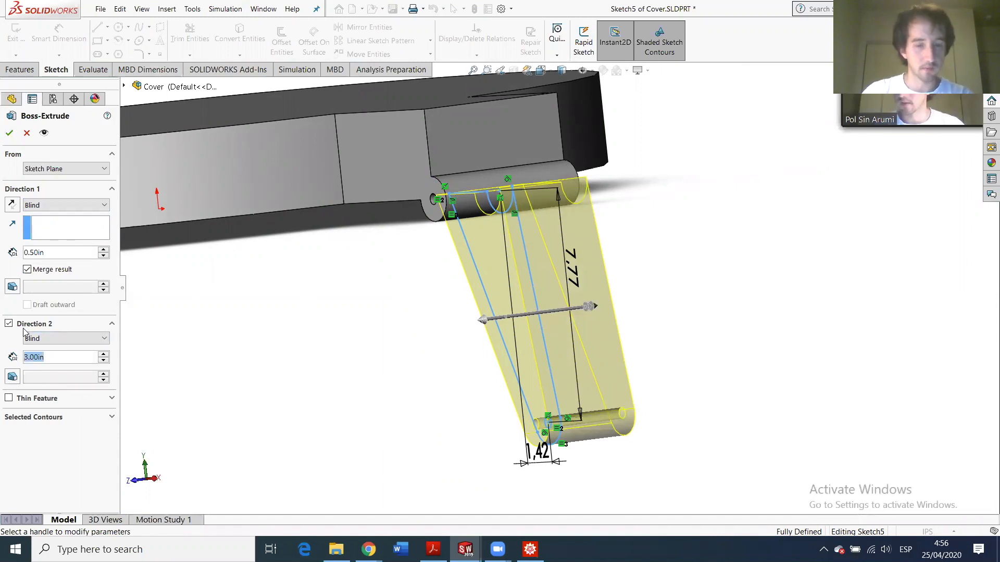
type("0.5")
key("Return")
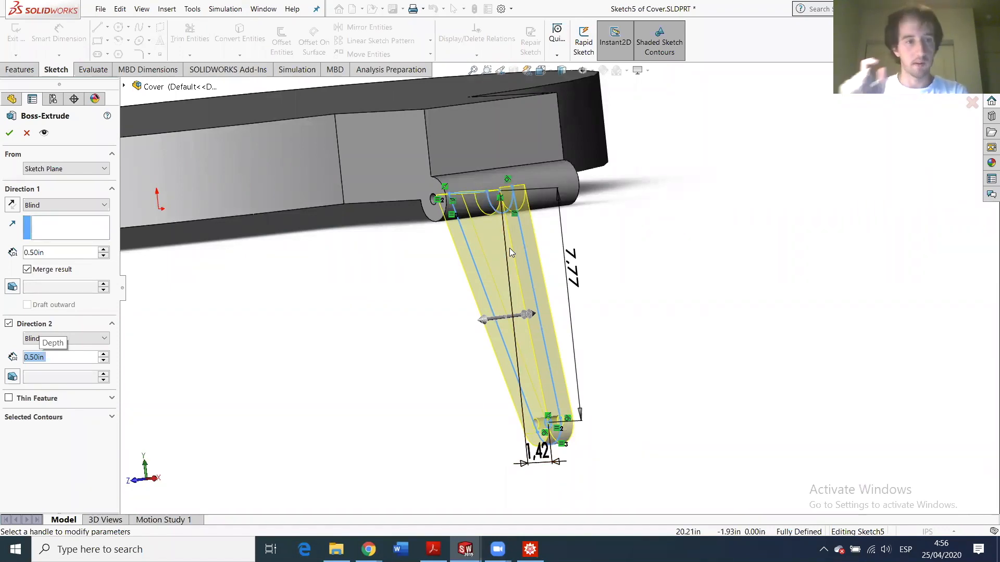
left_click(10, 133)
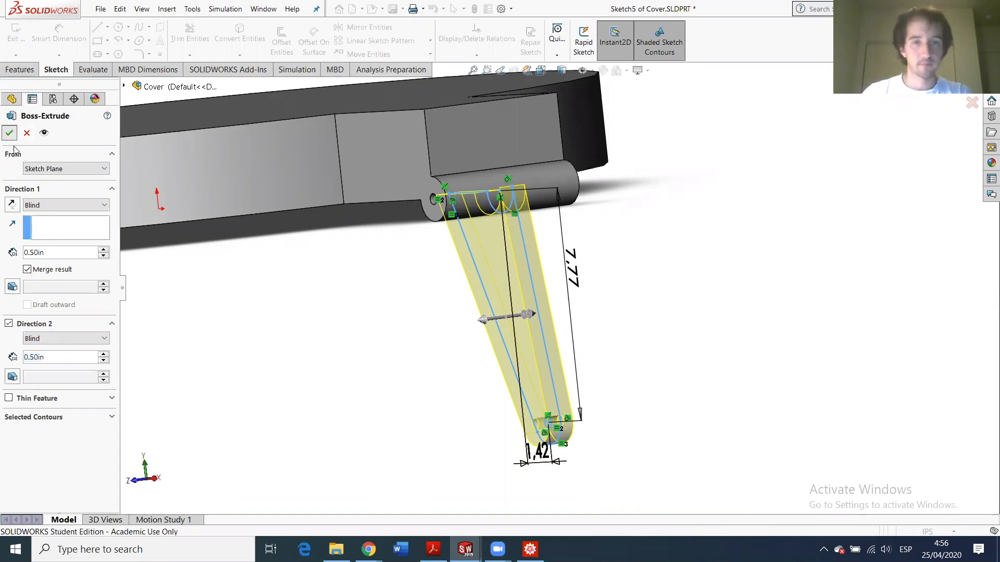
- Inspect the new Boss-Extrude4 arm from several angles and bring up the File menu
scroll(512, 321, "down", 3)
scroll(579, 339, "up", 5)
middle_click_drag(579, 340, 631, 358)
left_click(494, 307)
middle_click_drag(494, 310, 549, 297)
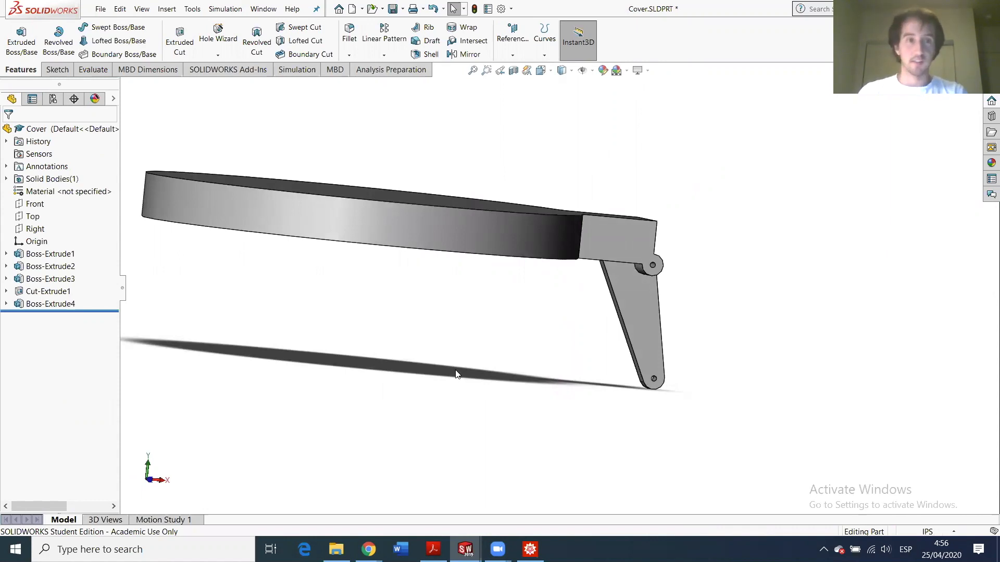
scroll(446, 278, "up", 2)
scroll(364, 251, "down", 3)
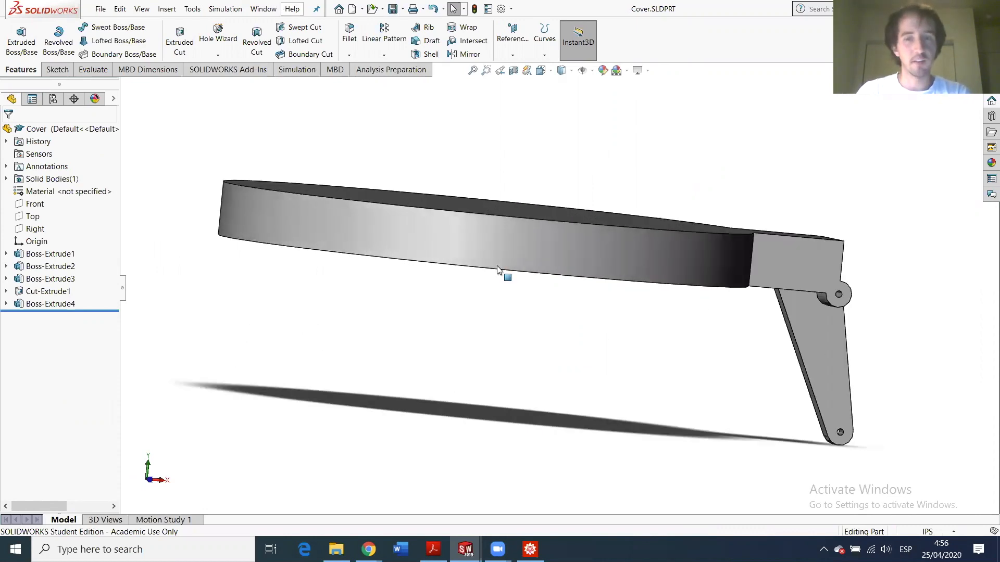
left_click(98, 9)
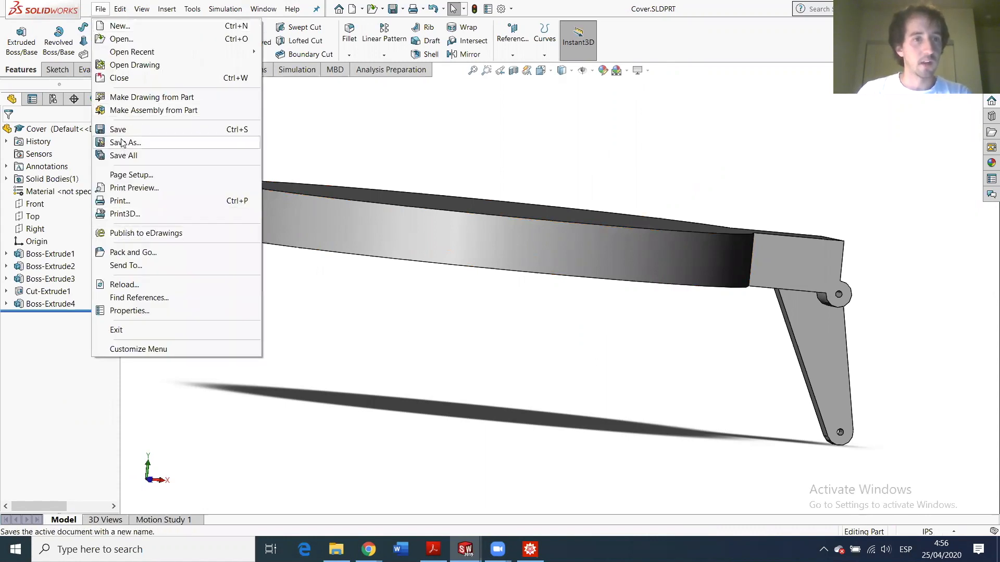
- Create a new assembly from the assembly template and place the Base part in it
left_click(124, 26)
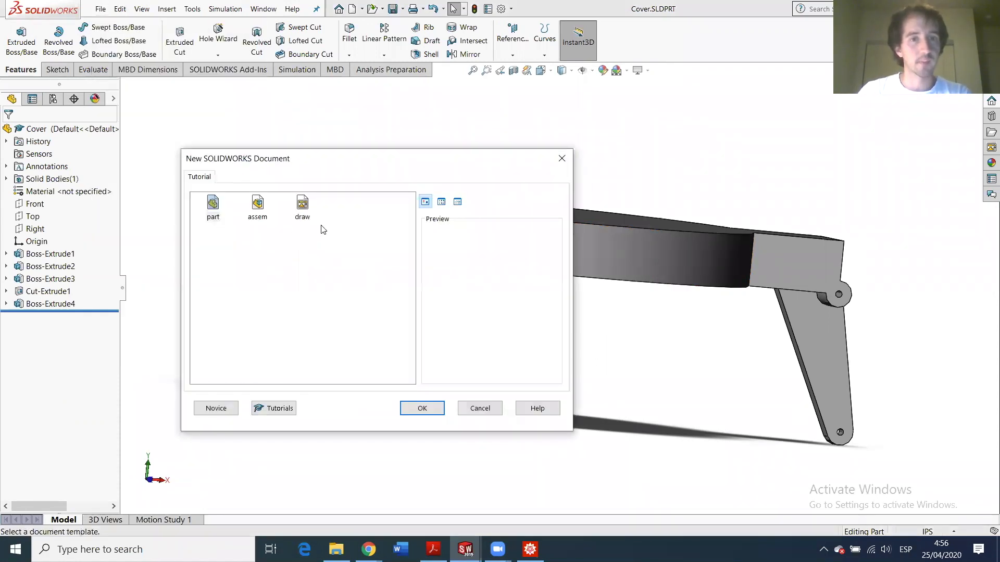
left_click(258, 204)
left_click(421, 408)
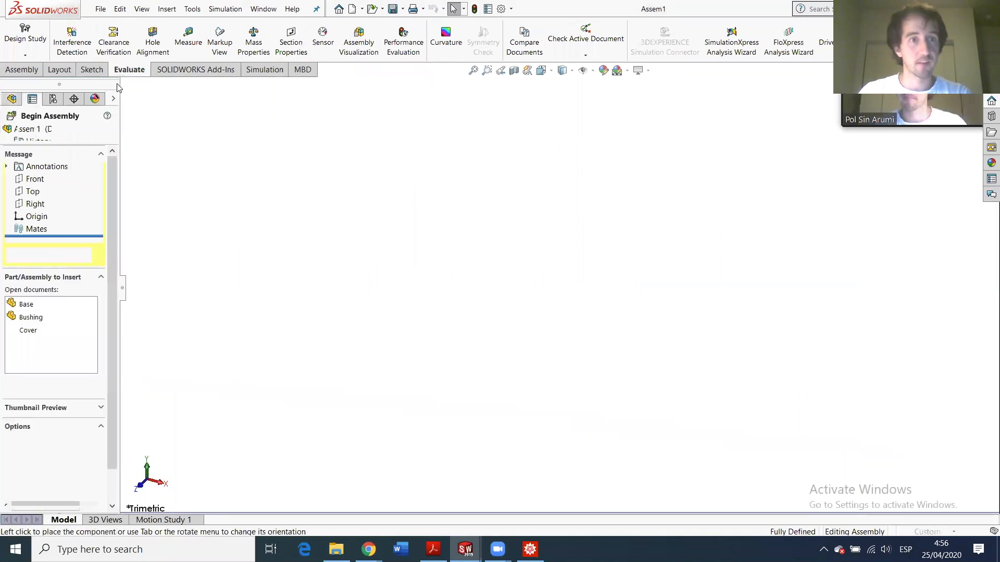
left_click(25, 305)
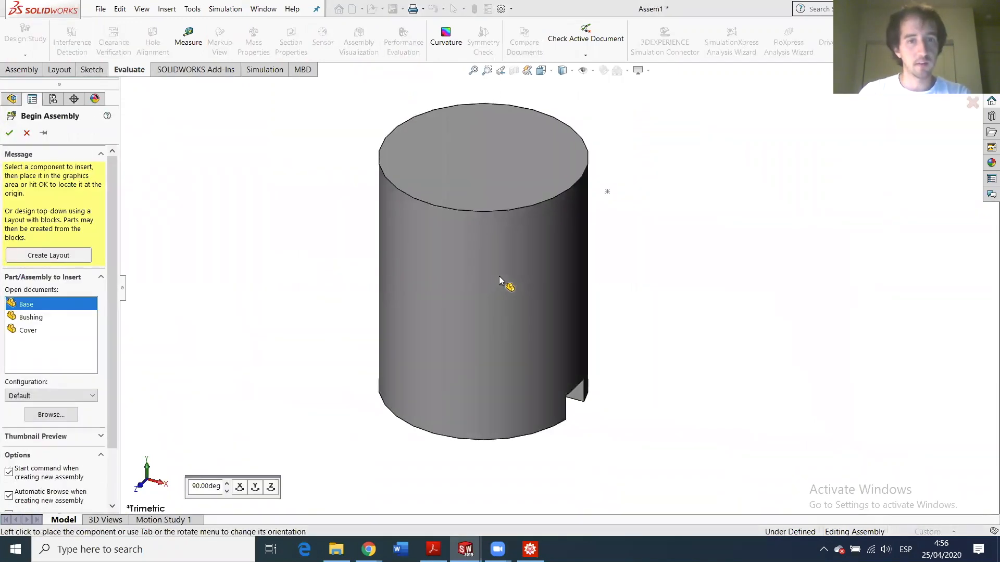
left_click(546, 272)
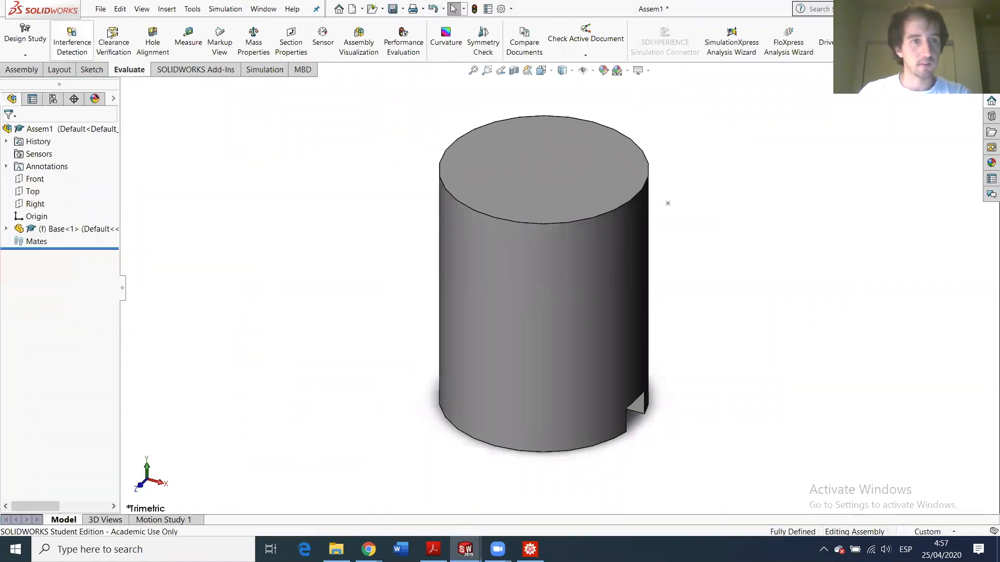
- Insert the Cover part and place it on top of the Base
left_click(22, 70)
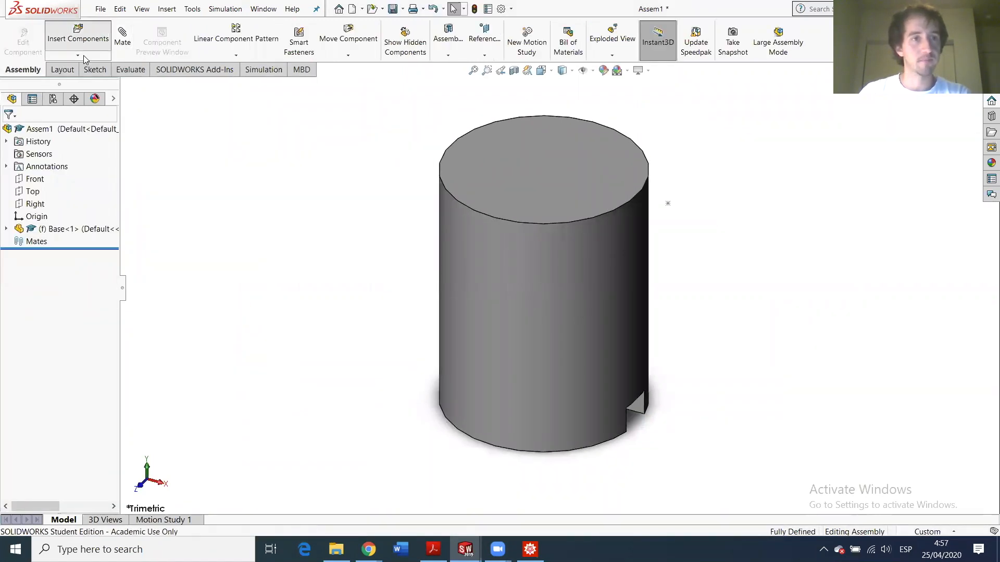
left_click(78, 37)
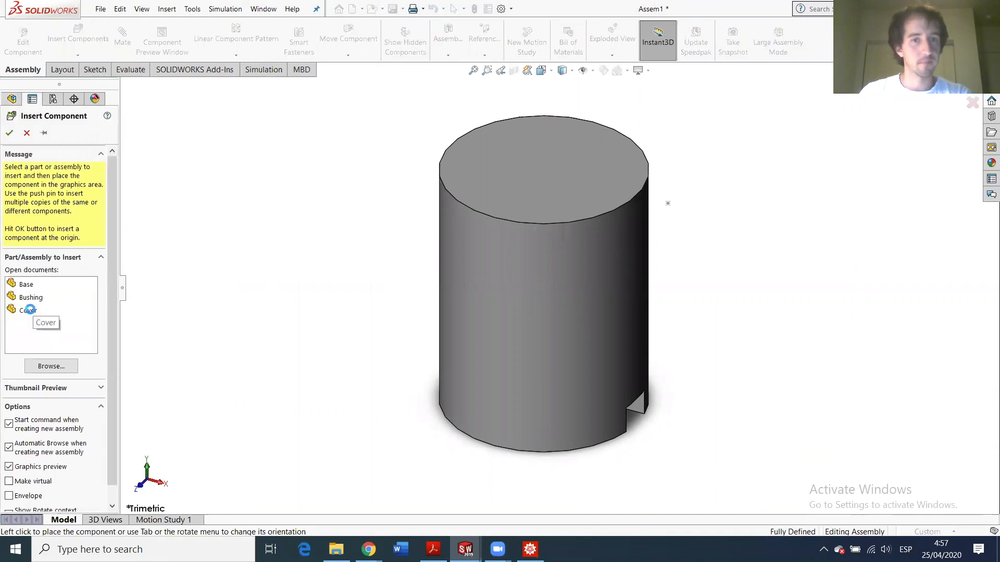
left_click(28, 310)
left_click(572, 166)
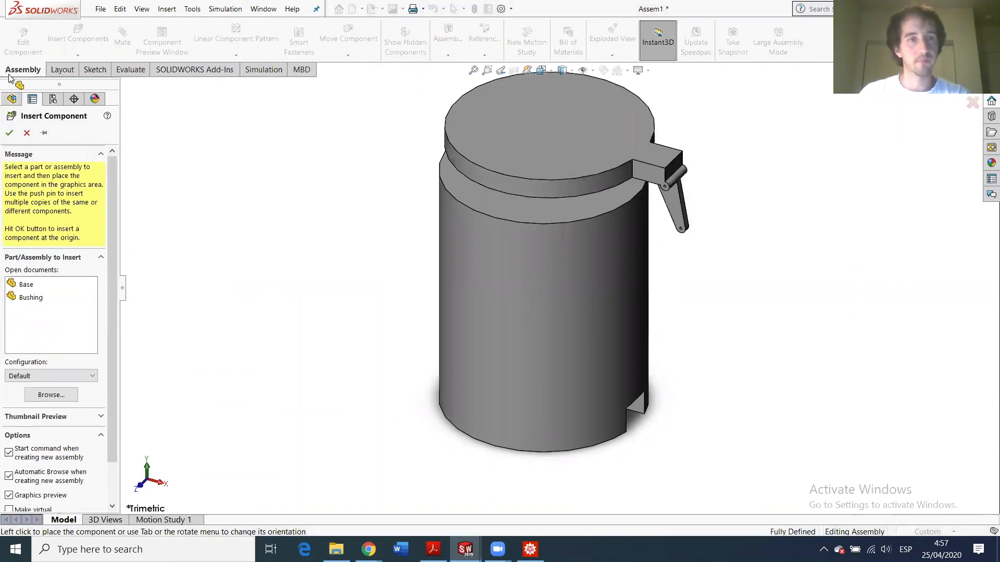
- Save the assembly as HW6
left_click(101, 9)
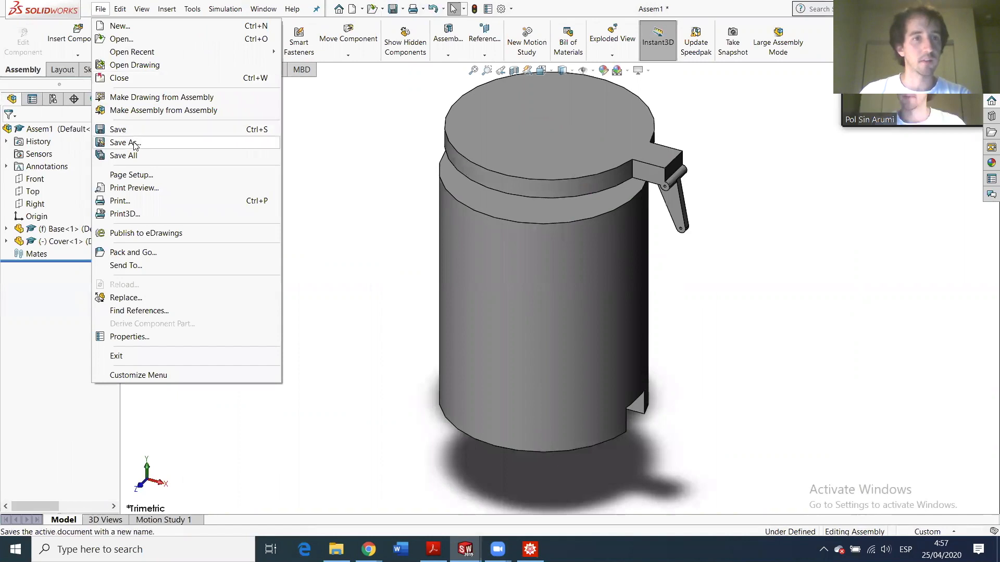
left_click(133, 142)
type("HW6")
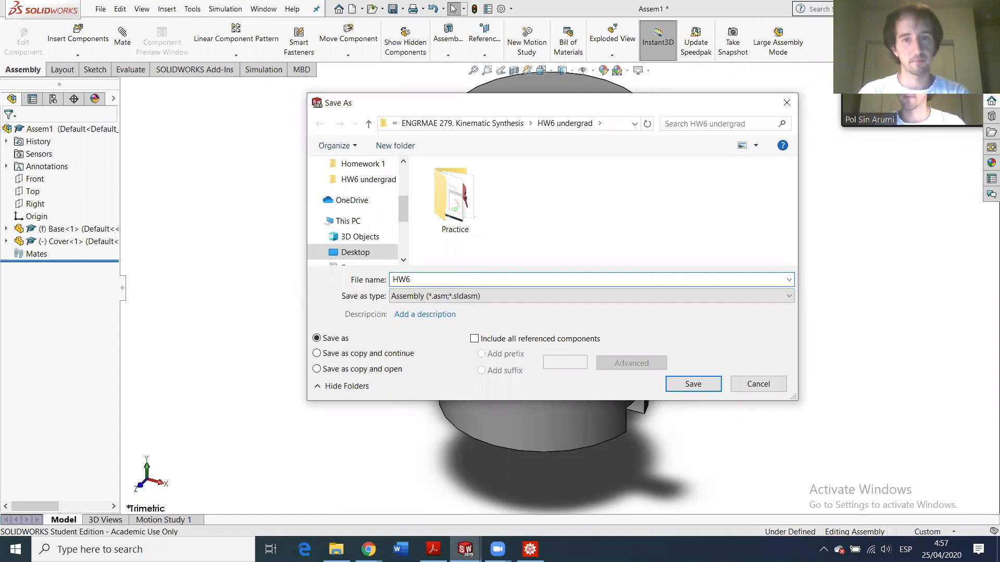
key("Return")
- Drag the floating Cover lid away from the Base cylinder
middle_click_drag(562, 177, 572, 65)
scroll(636, 276, "down", 3)
middle_click_drag(589, 319, 614, 317)
scroll(617, 240, "down", 2)
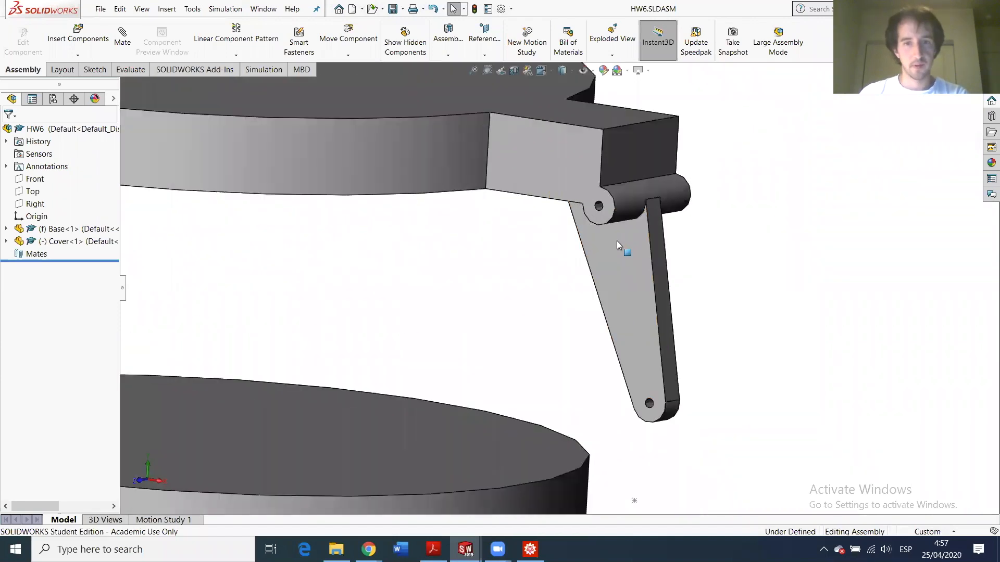
scroll(632, 330, "up", 1)
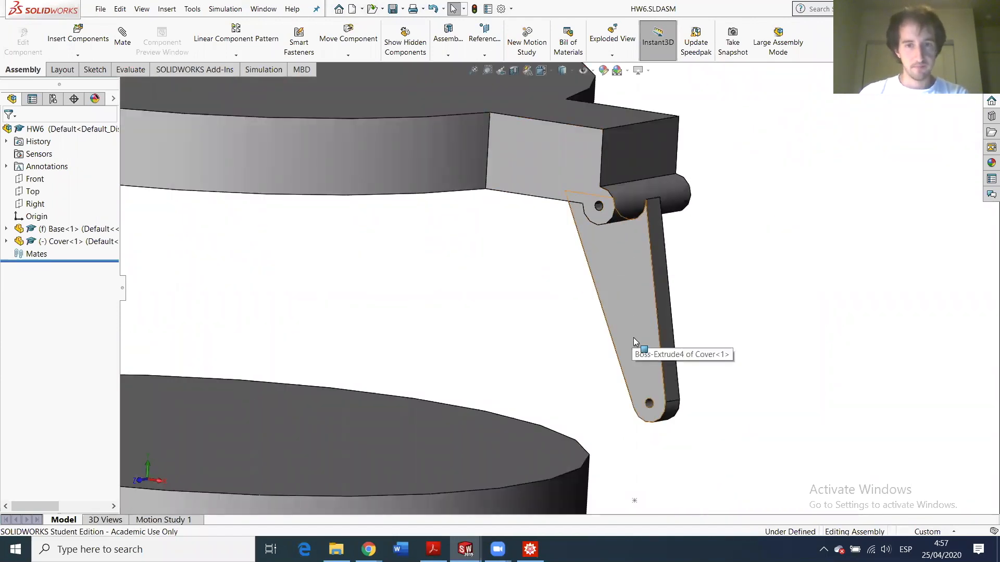
scroll(635, 339, "up", 3)
scroll(623, 318, "down", 1)
scroll(610, 329, "up", 1)
left_click_drag(474, 235, 566, 348)
scroll(567, 348, "up", 2)
scroll(650, 290, "up", 1)
left_click(609, 314)
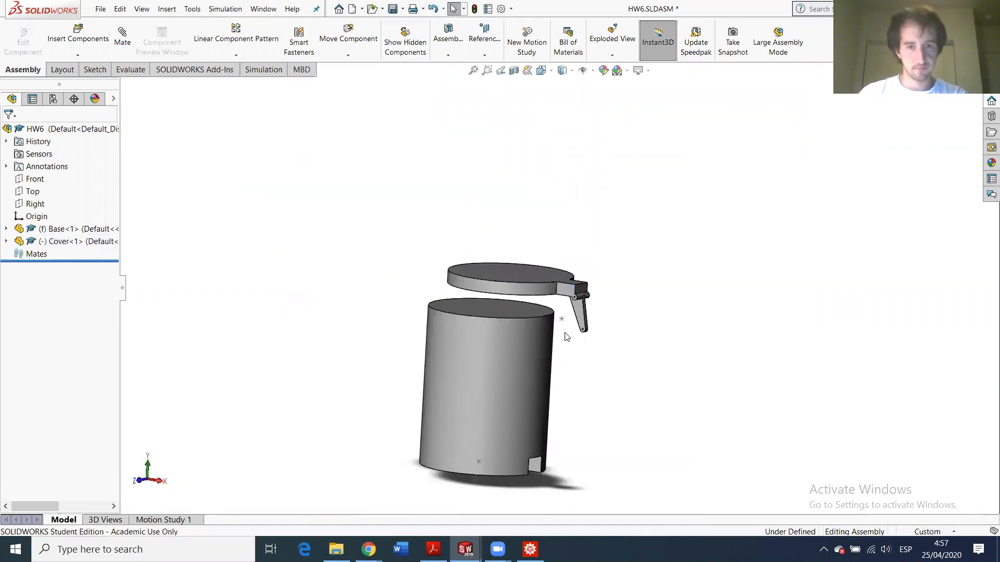
- Orbit to see the hinge and the tops of Base and lid, then select the Base component
scroll(577, 330, "down", 2)
scroll(570, 326, "up", 1)
middle_click_drag(570, 300, 572, 273)
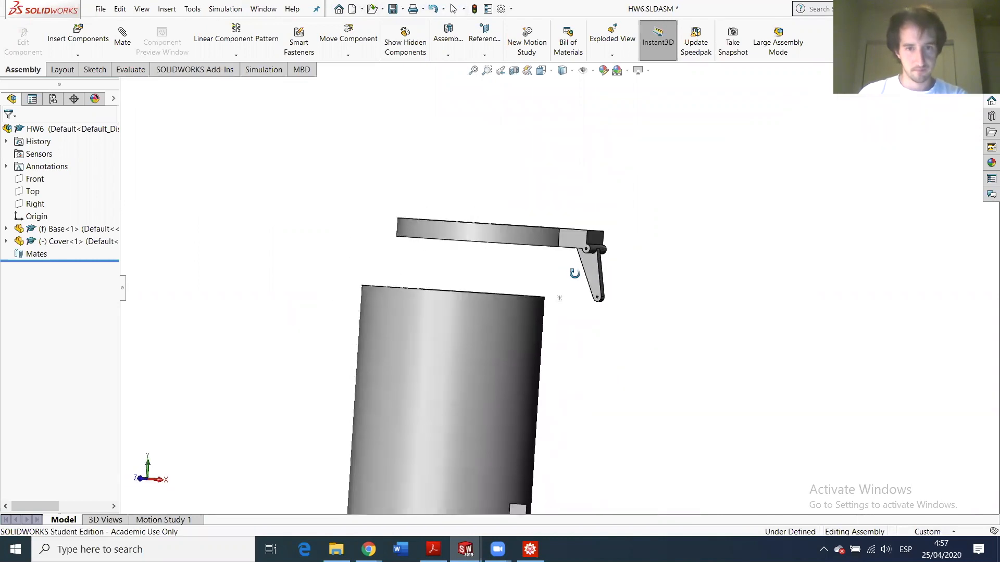
scroll(560, 294, "up", 3)
scroll(562, 298, "down", 3)
middle_click_drag(575, 330, 600, 329)
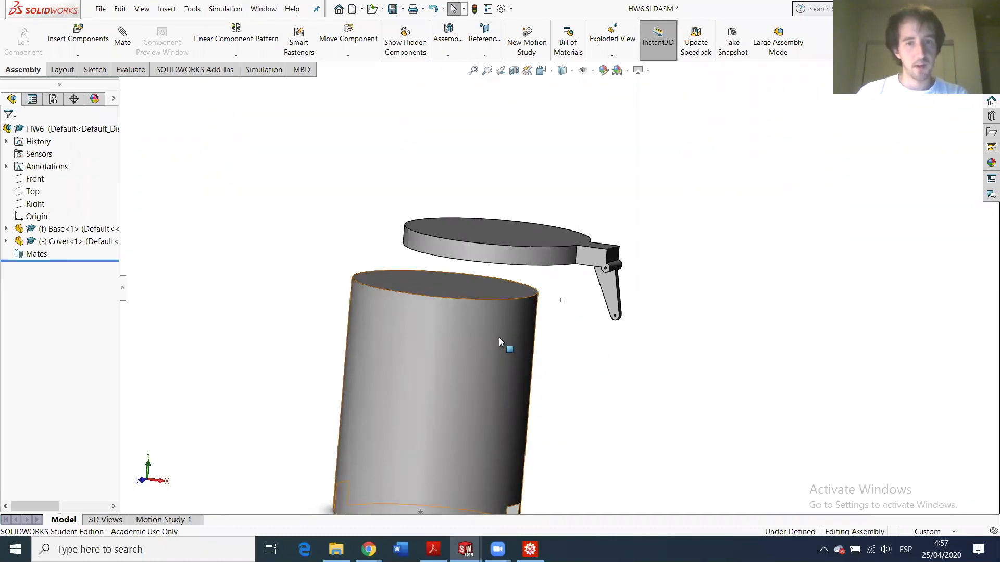
scroll(498, 337, "down", 3)
scroll(495, 333, "up", 3)
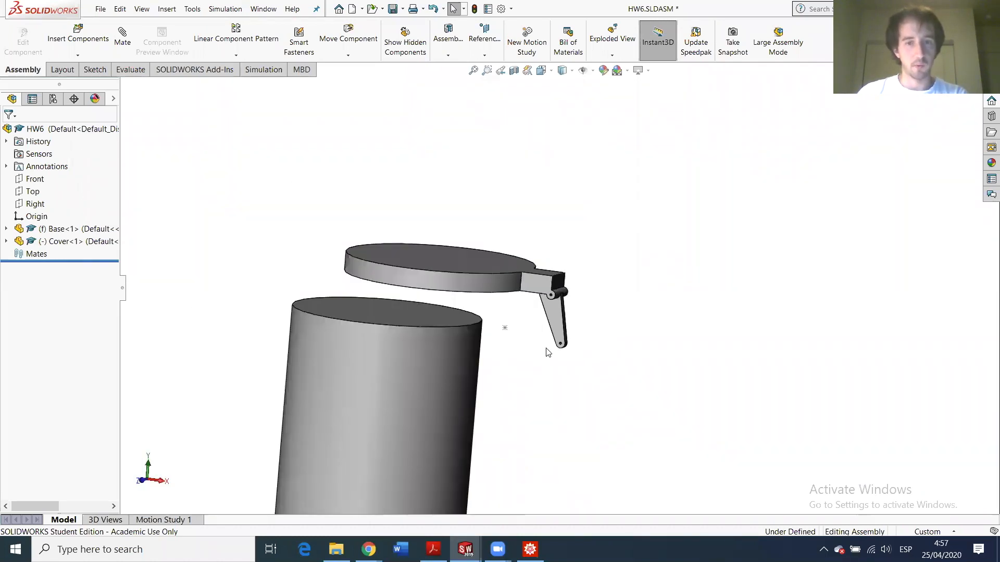
scroll(507, 333, "up", 3)
scroll(515, 339, "down", 1)
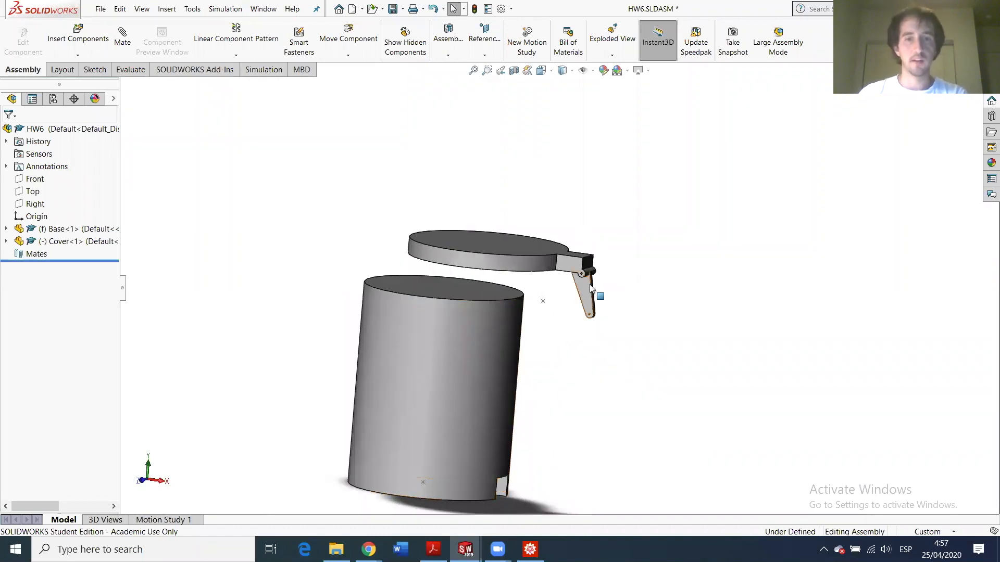
left_click(474, 323)
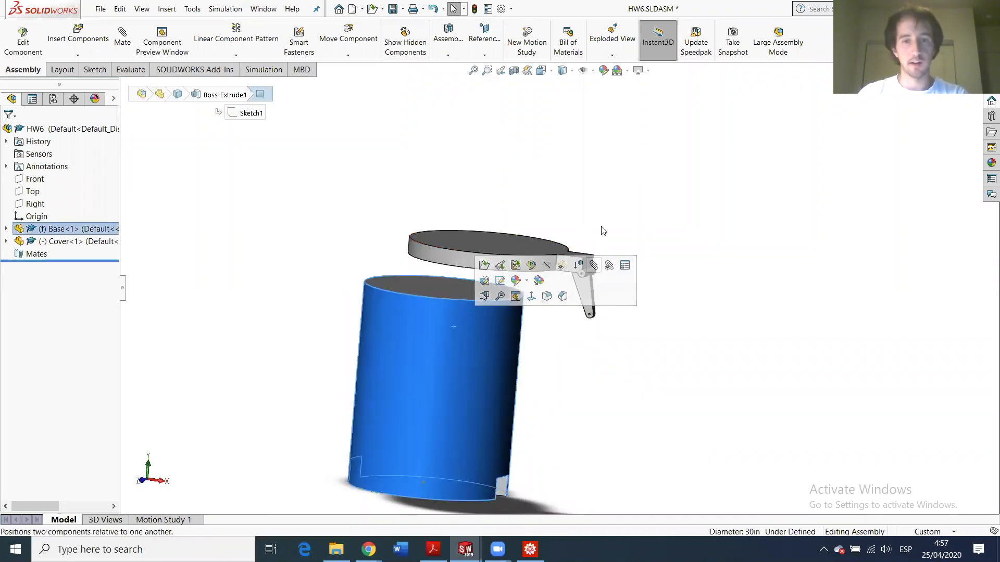
left_click(603, 231)
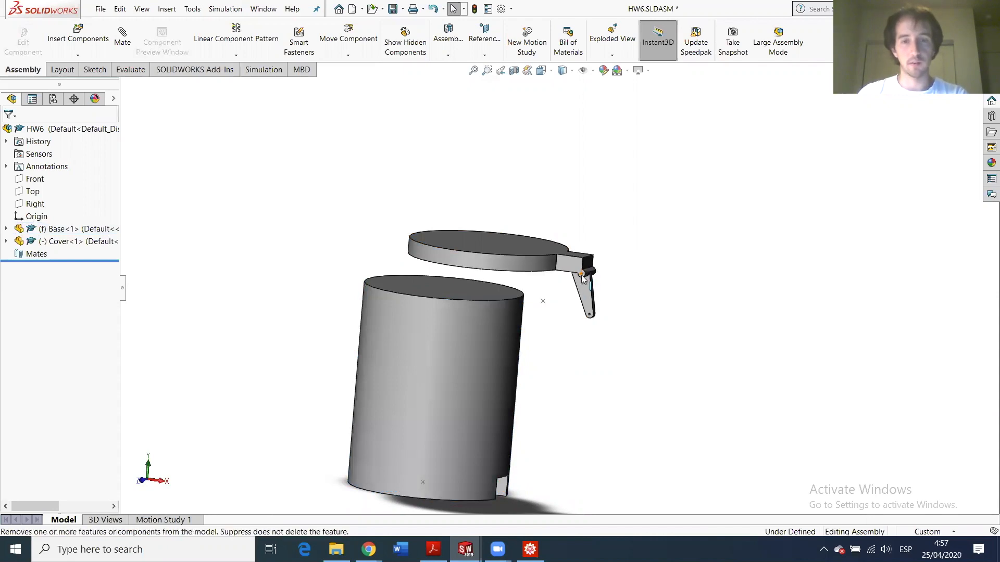
left_click(458, 345)
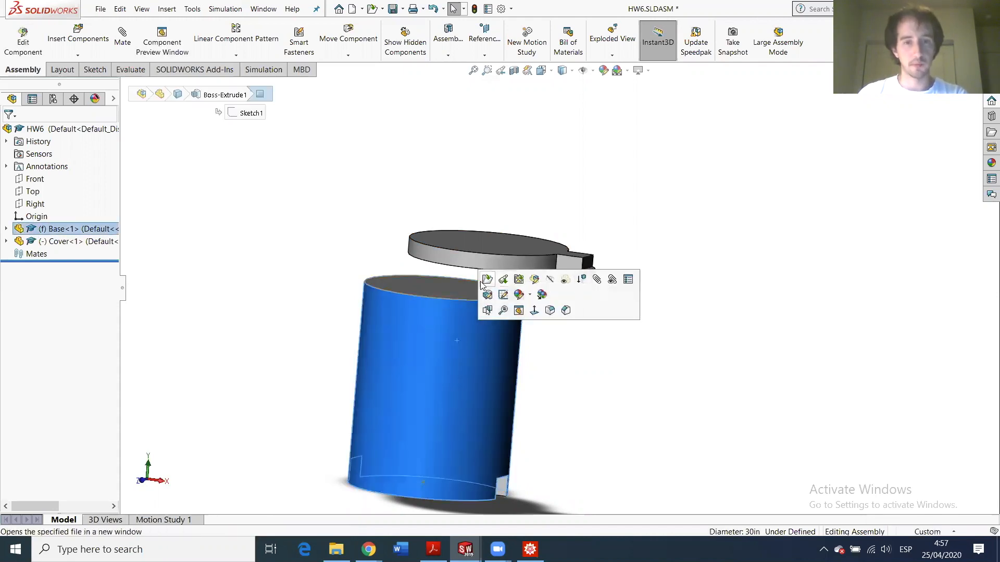
- Open the Base part in its own window and select its Front plane
left_click(487, 280)
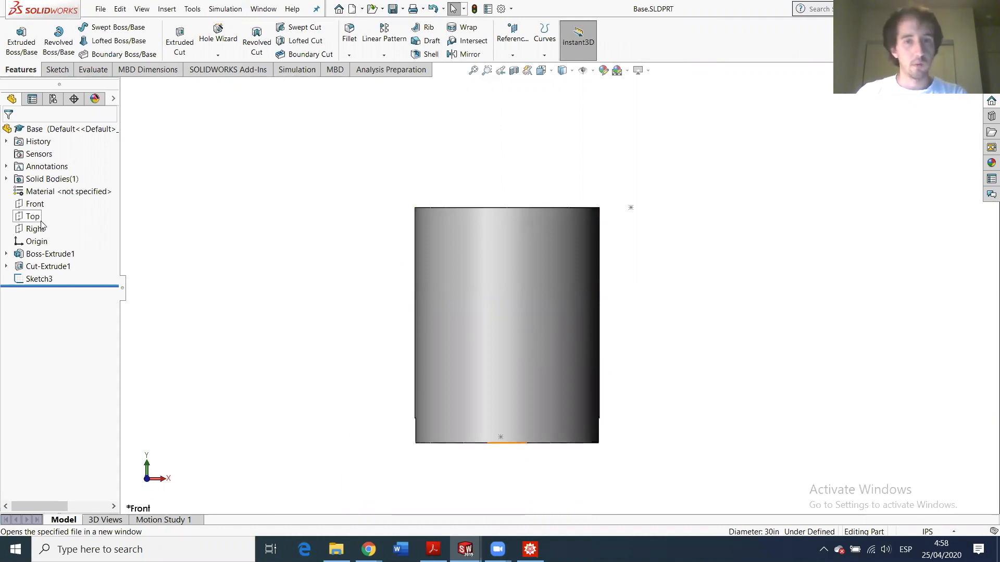
left_click(32, 204)
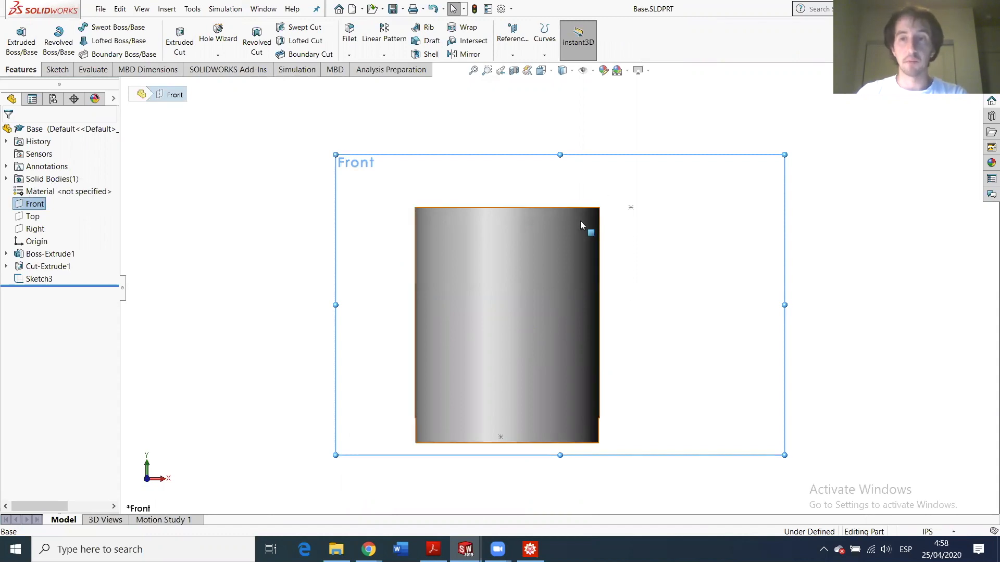
middle_click_drag(553, 232, 484, 281)
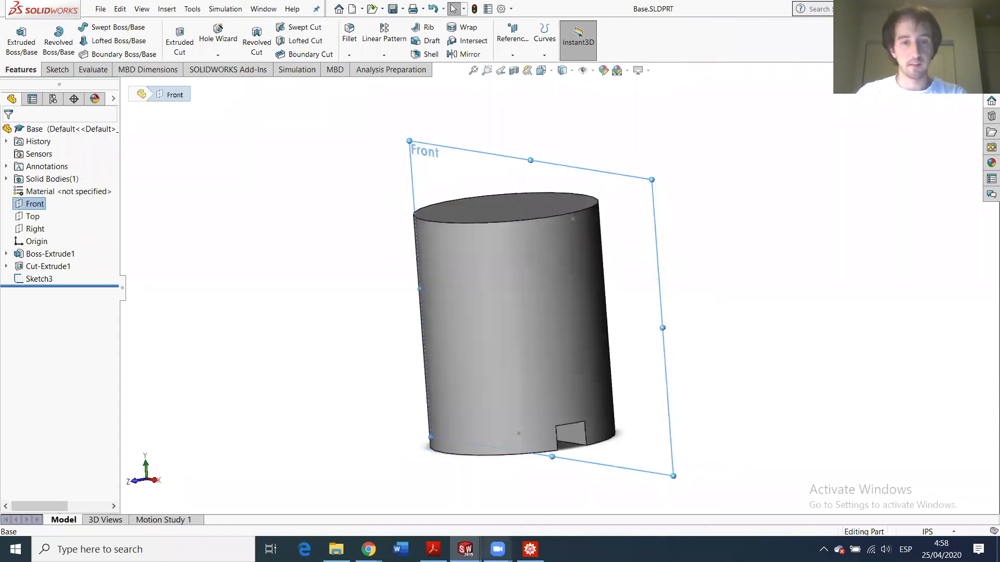
- Switch to the Cover part window and inspect its hinge arm from an elevated view
mouse_move(465, 549)
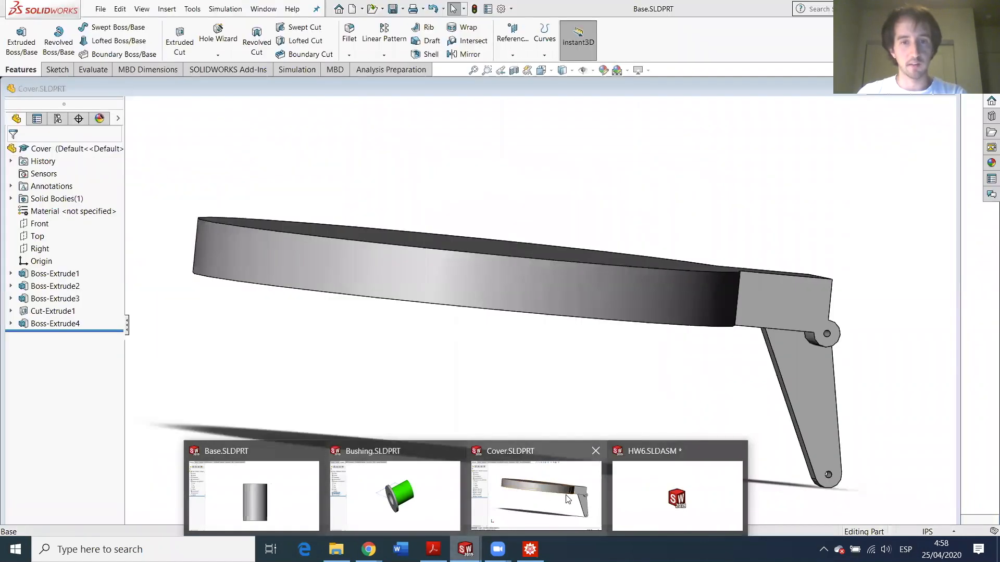
left_click(568, 498)
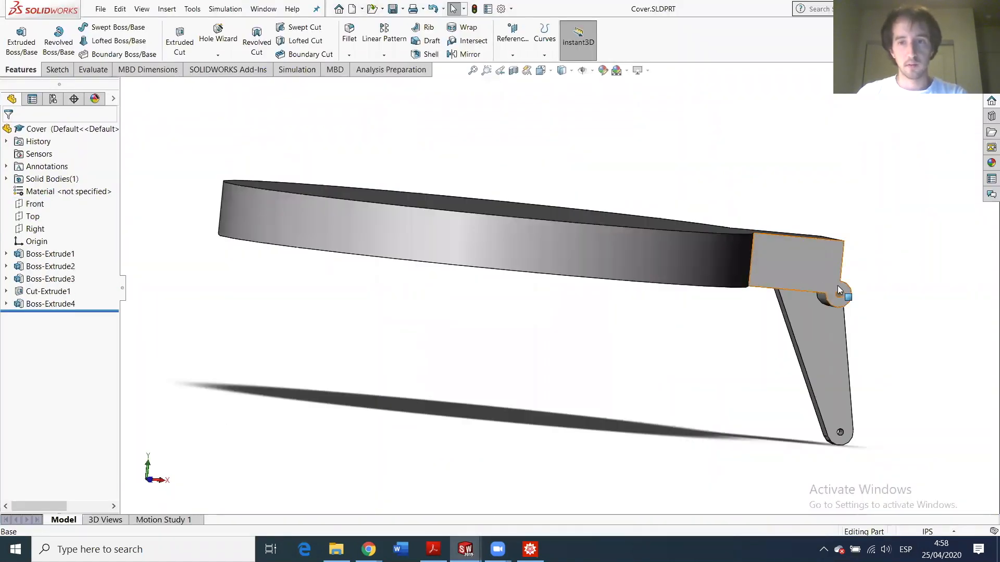
middle_click_drag(790, 277, 661, 241)
scroll(646, 282, "down", 3)
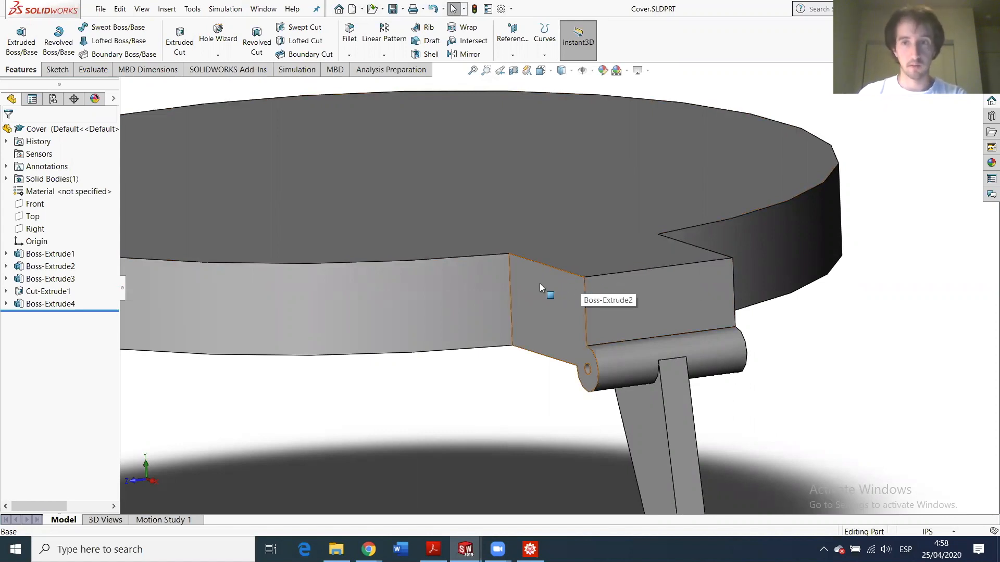
scroll(484, 377, "up", 4)
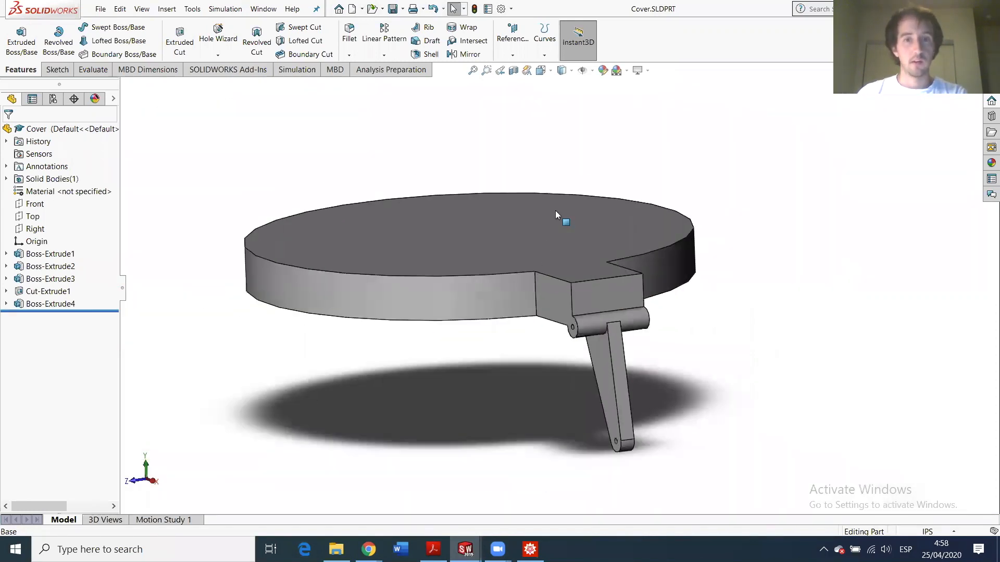
scroll(565, 209, "down", 2)
scroll(520, 428, "up", 3)
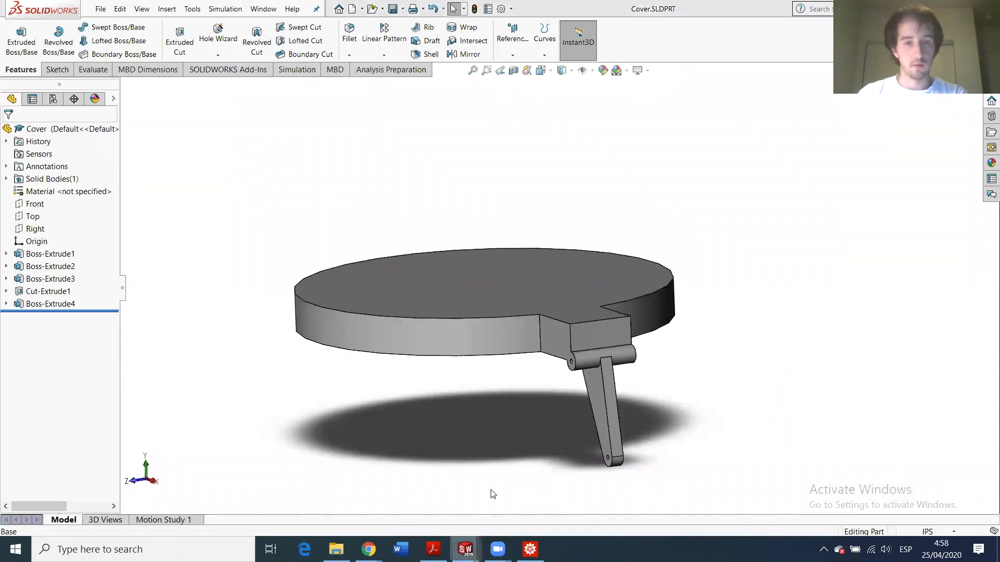
mouse_move(465, 549)
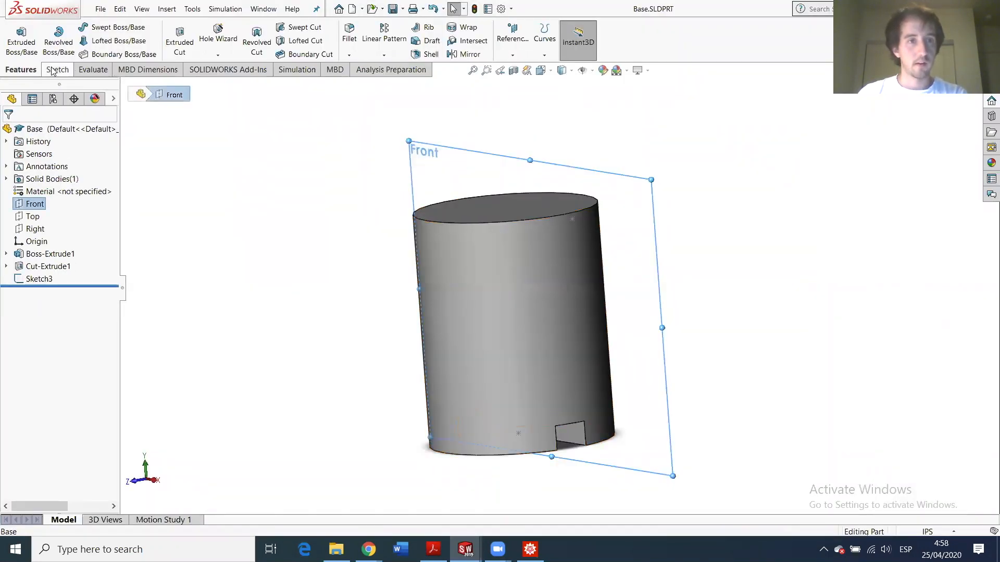
- Create Plane1 in the Base part, offset 2.5 in from the Front plane
left_click(511, 54)
left_click(522, 68)
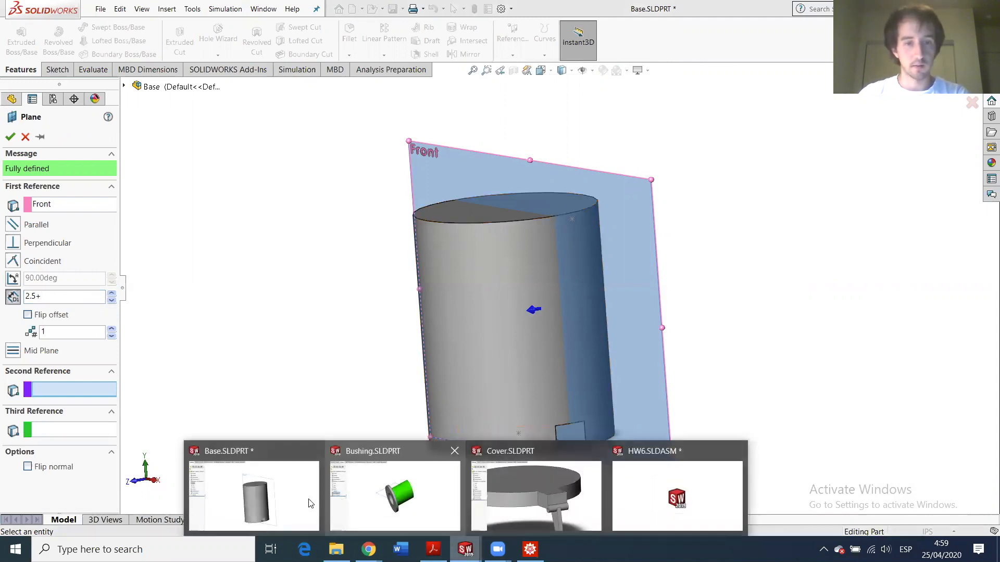
left_click(309, 503)
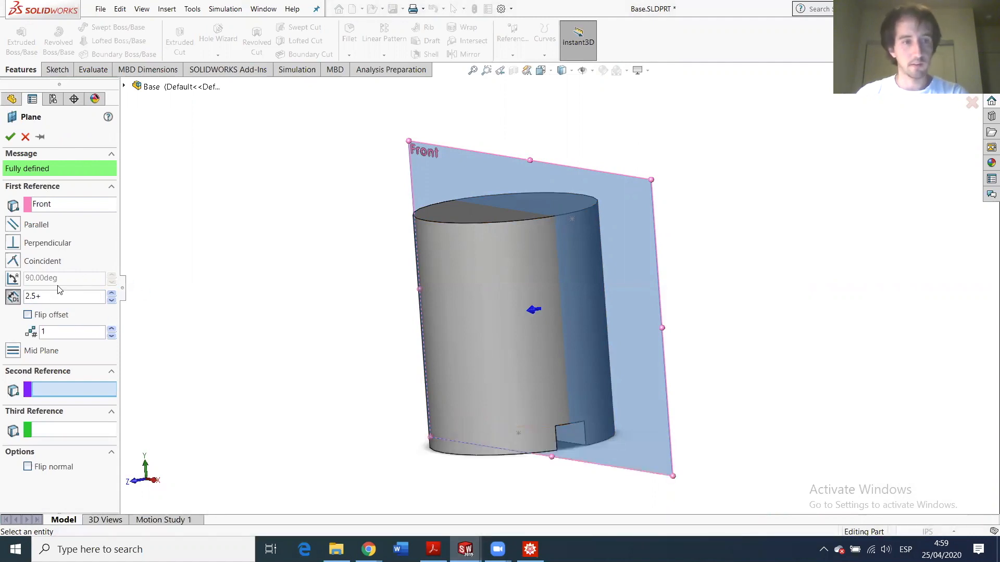
left_click(62, 300)
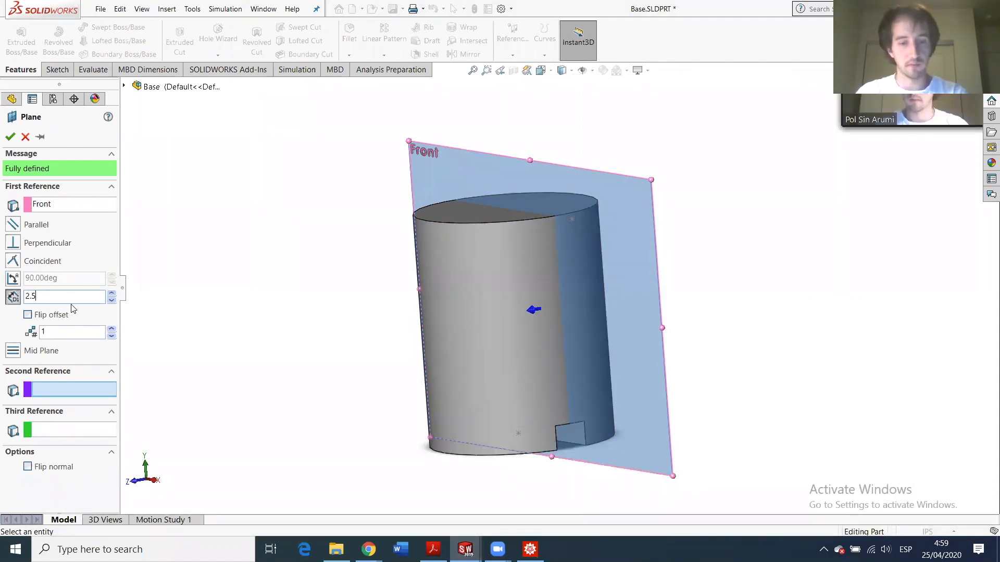
key("Return")
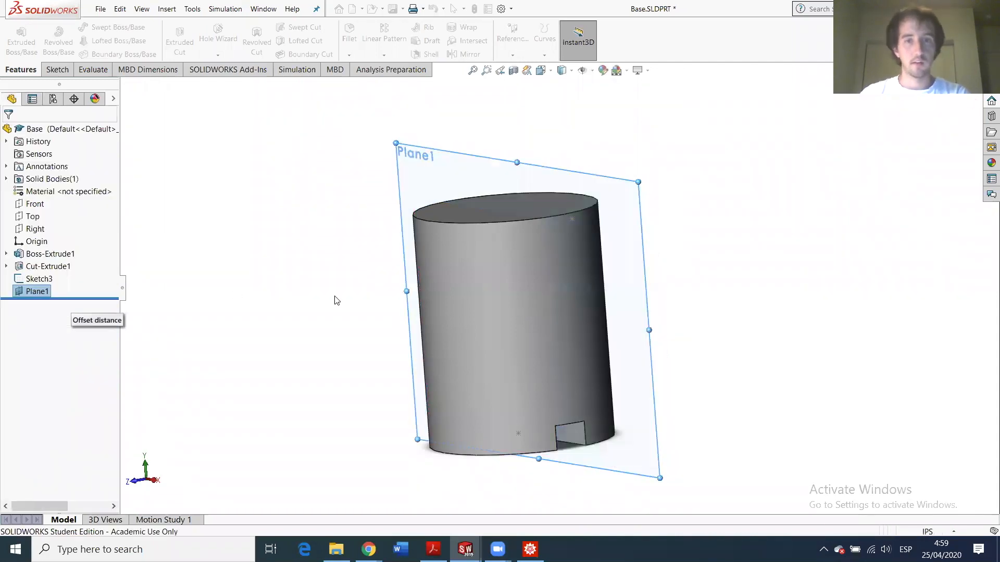
mouse_move(465, 550)
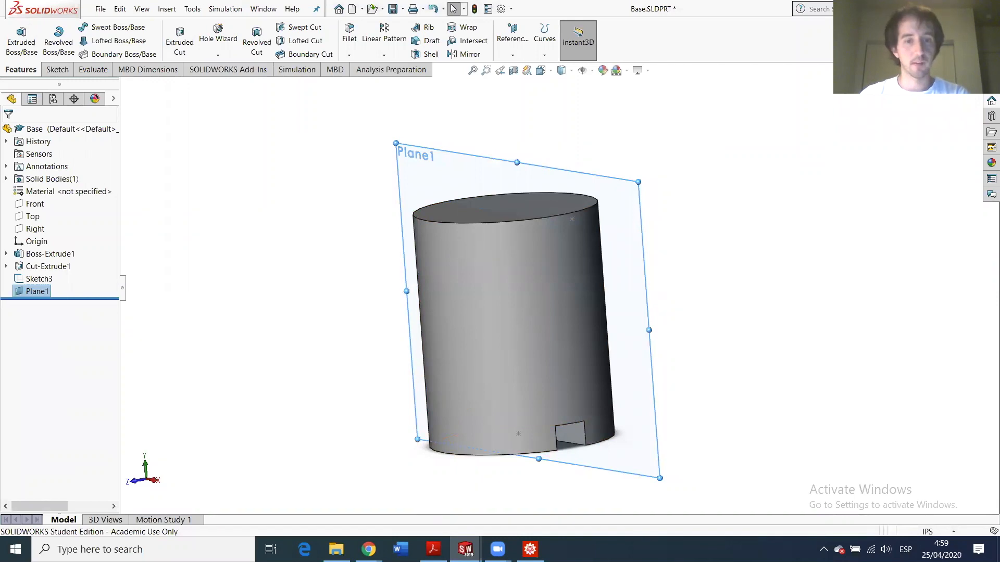
- Measure the Bushing flange's face-to-face thickness as 0.046875 in, then return to Base
left_click(420, 507)
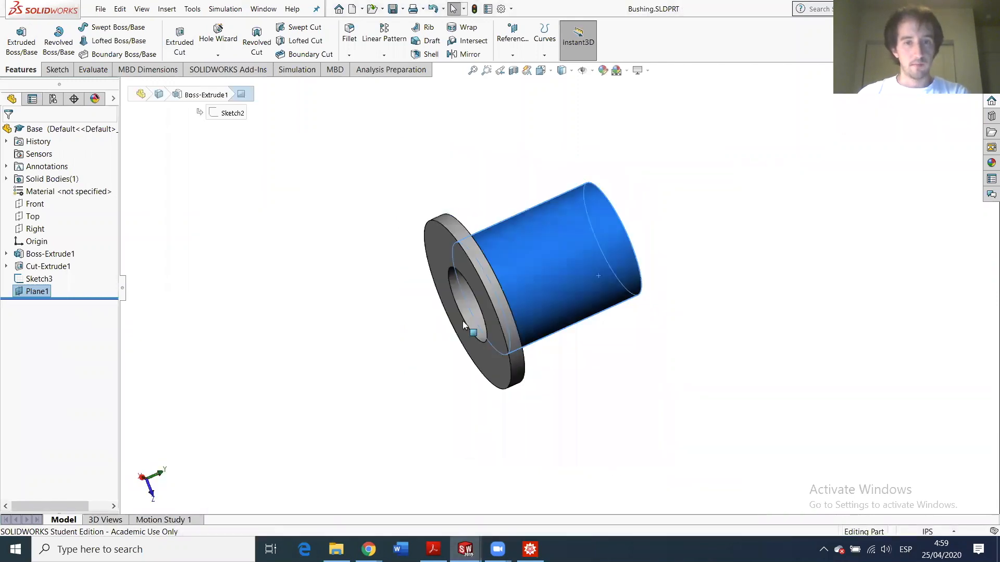
left_click(441, 255)
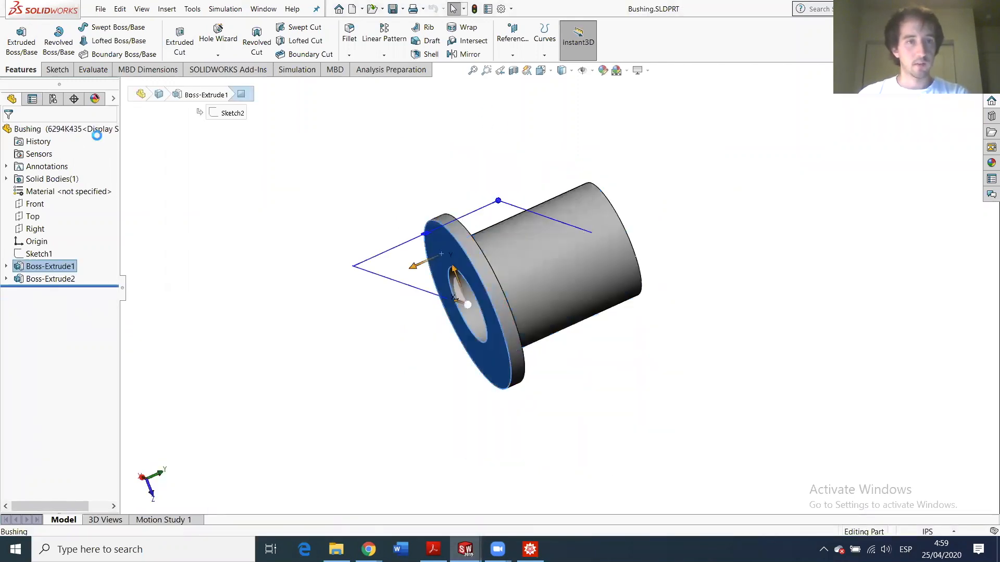
left_click(93, 69)
left_click(111, 40)
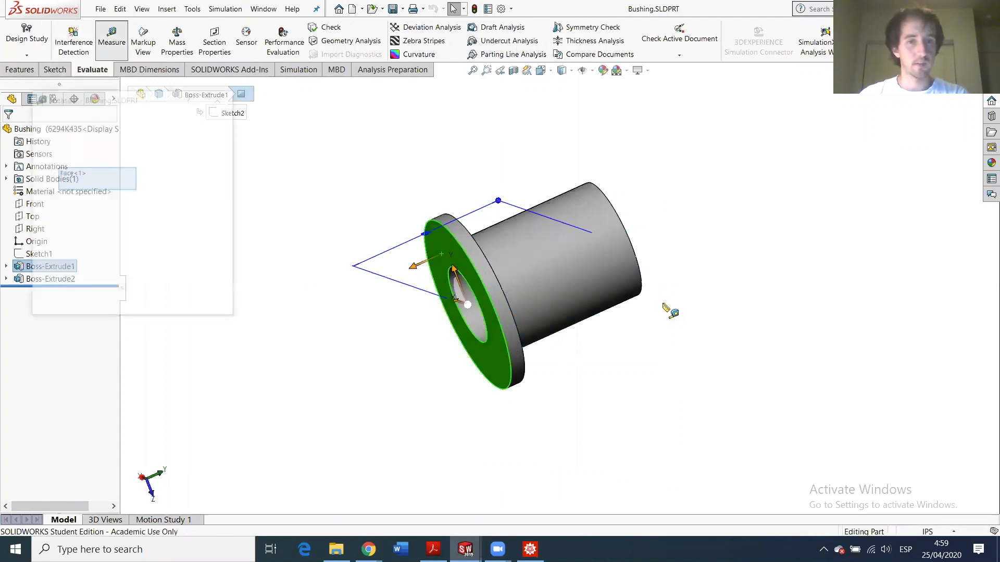
left_click(454, 233)
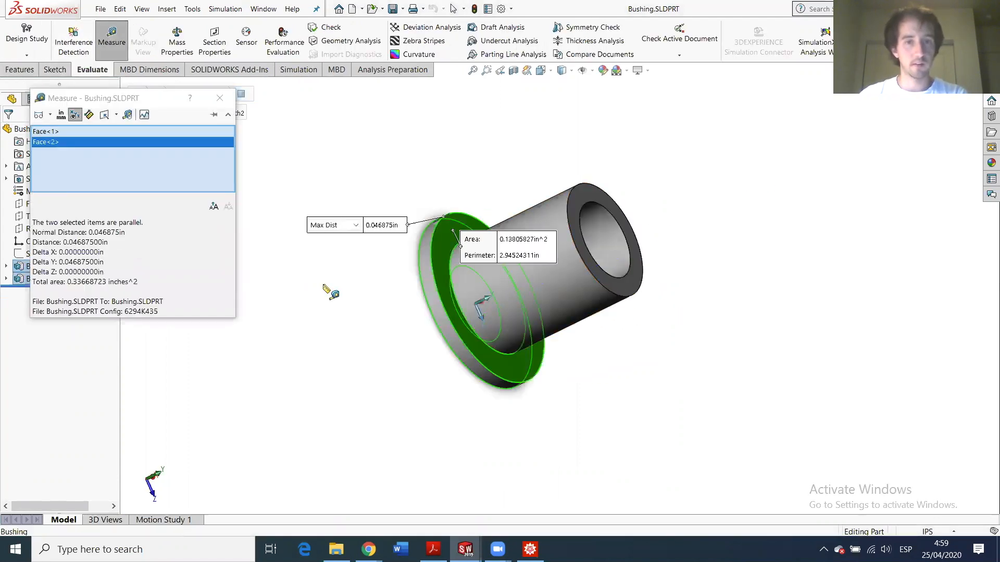
left_click(97, 242)
left_click(104, 232)
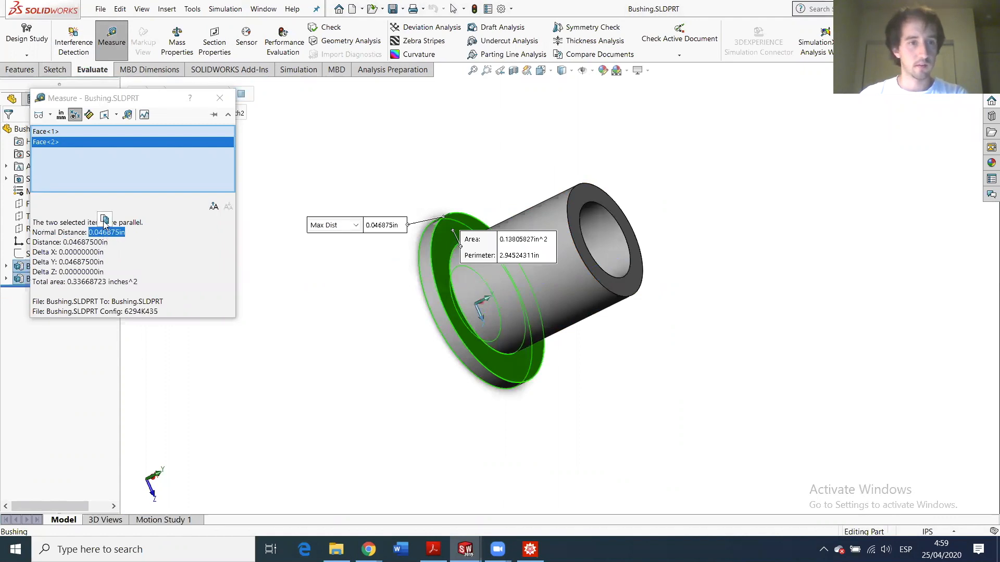
left_click(220, 98)
mouse_move(465, 549)
left_click(254, 494)
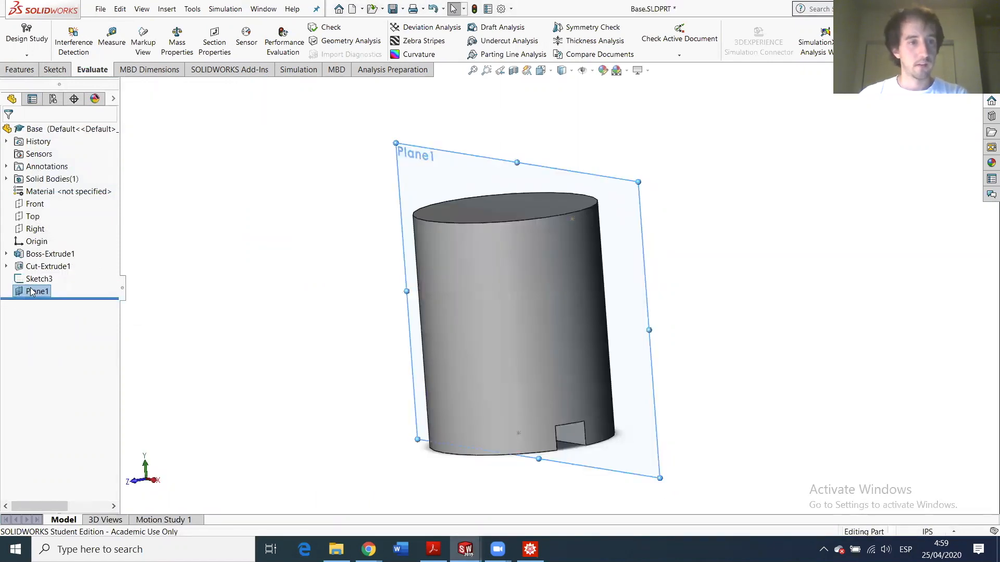
- Edit Plane1's offset to 2.50+6*0.046875 in, making it 2.78125 in
left_click(31, 292)
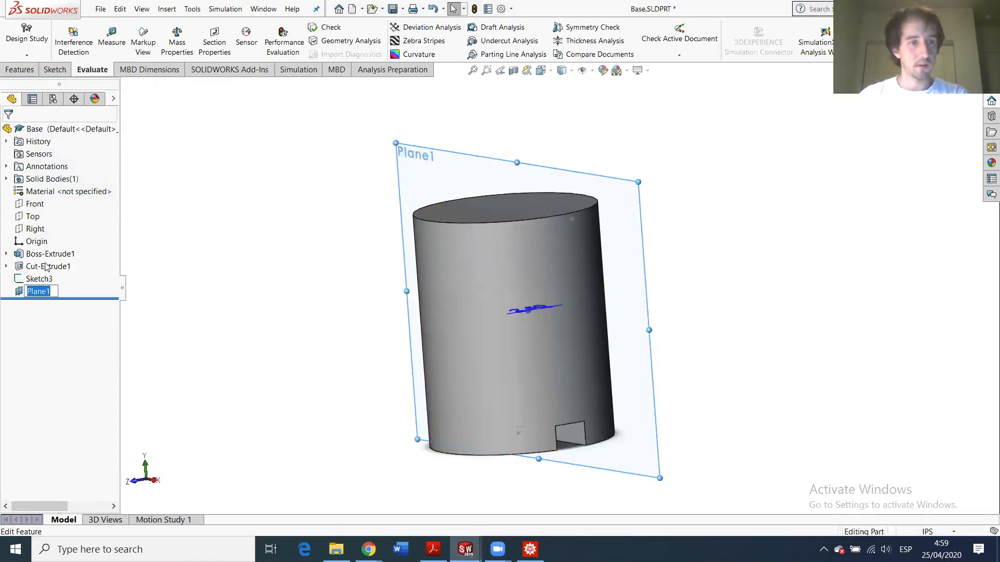
left_click(46, 264)
left_click(46, 291)
left_click(50, 264)
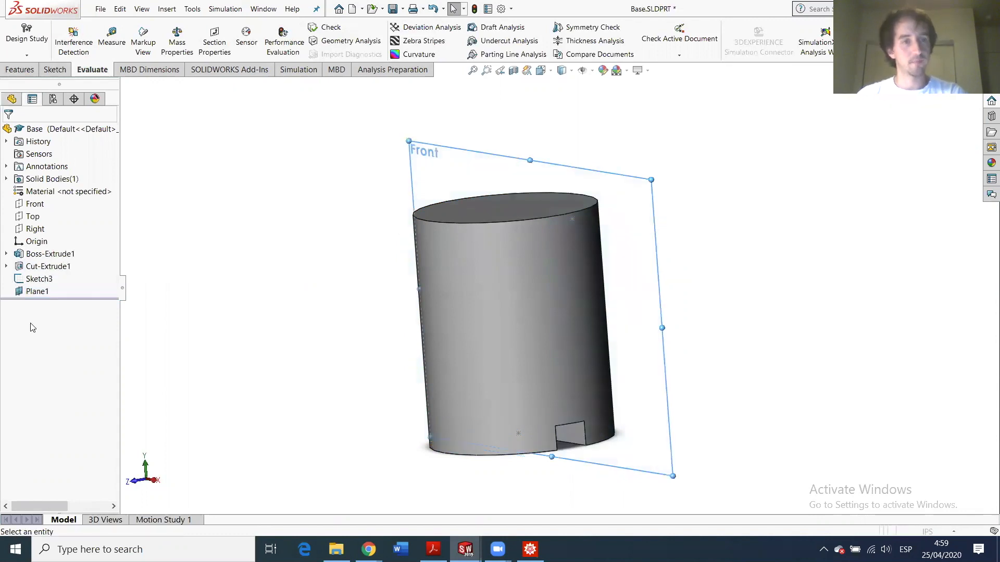
left_click(38, 296)
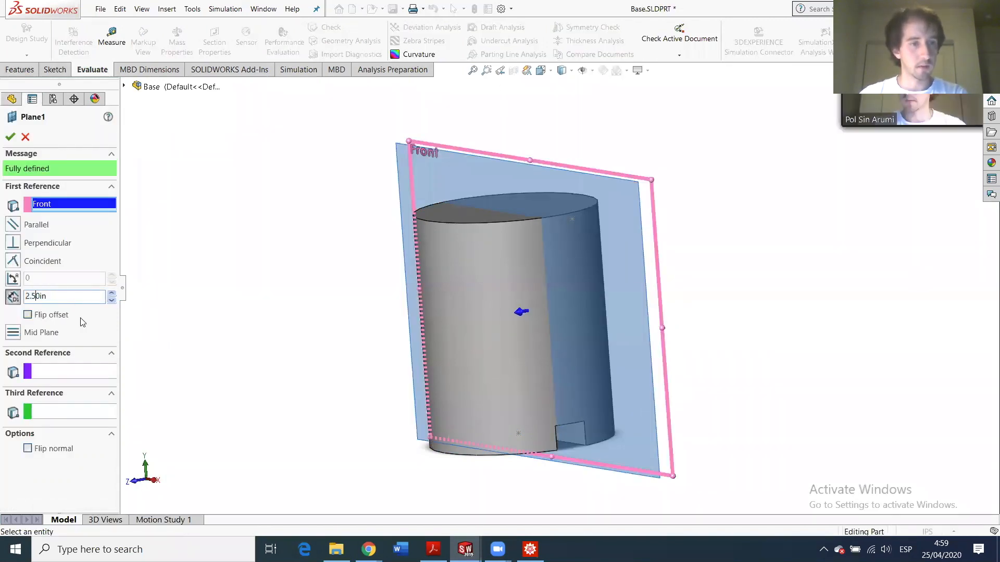
type("+")
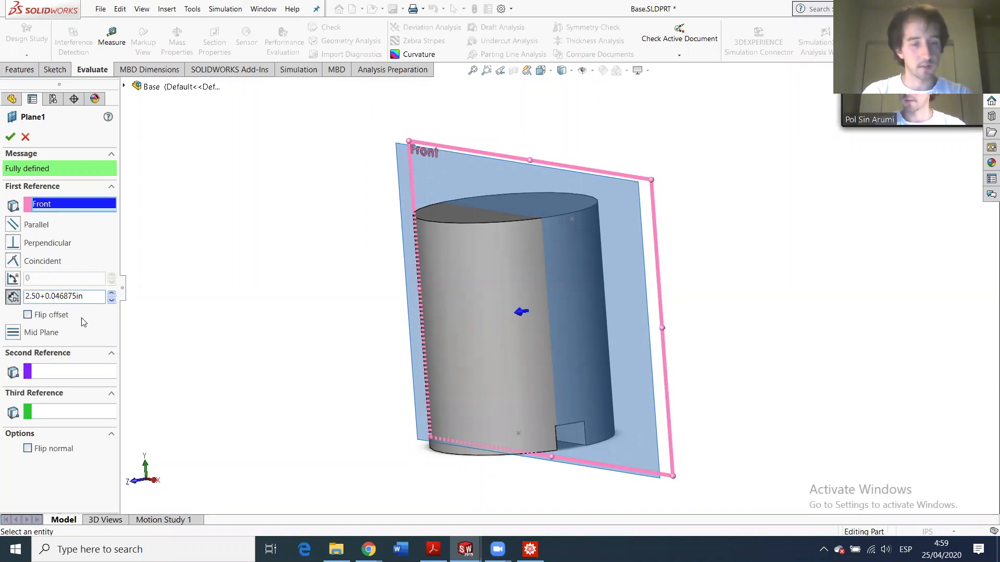
type("6*")
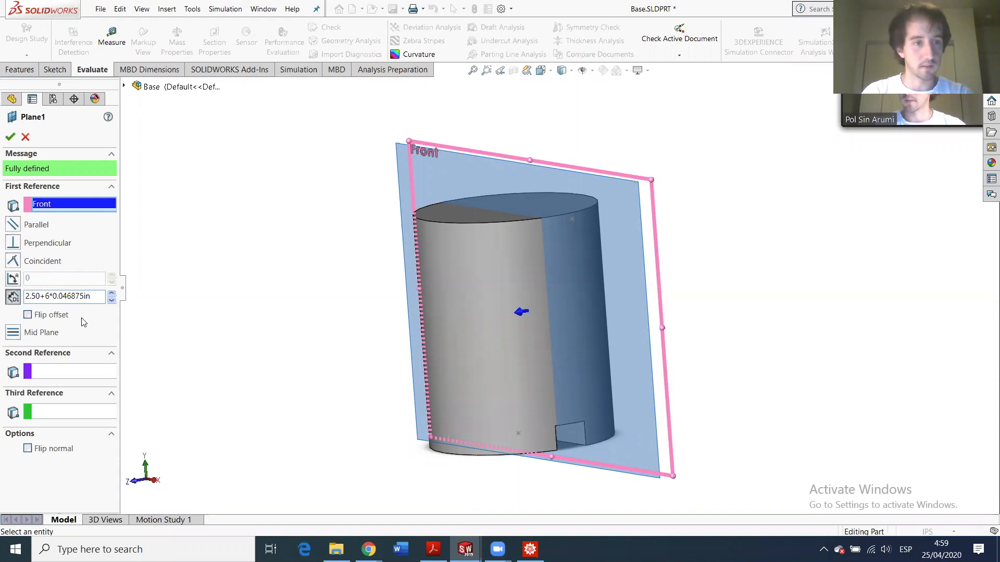
key("Return")
key("Return")
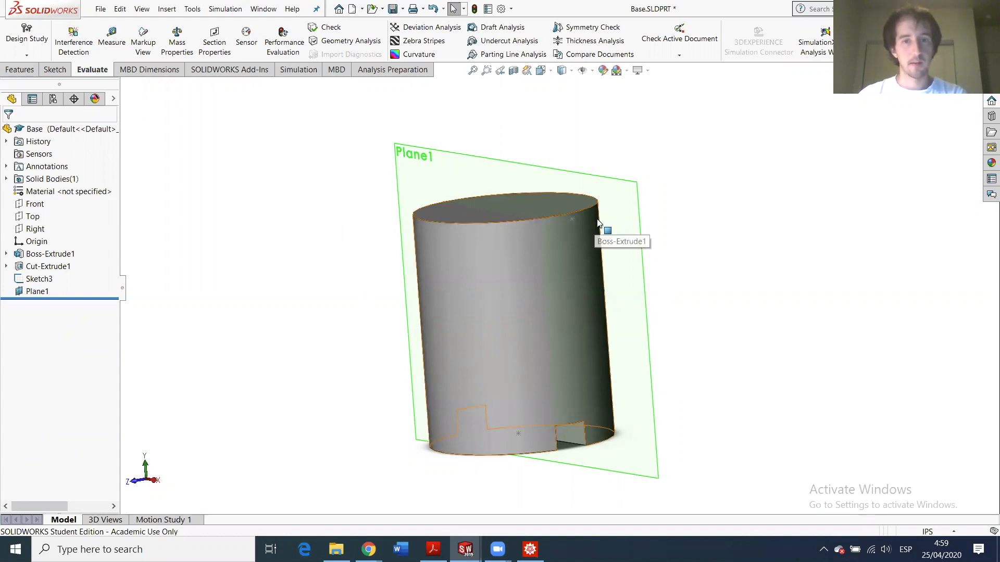
- Flip Plane1's normal, view it straight on, and start a new sketch on it via Extruded Boss/Base
left_click(37, 292)
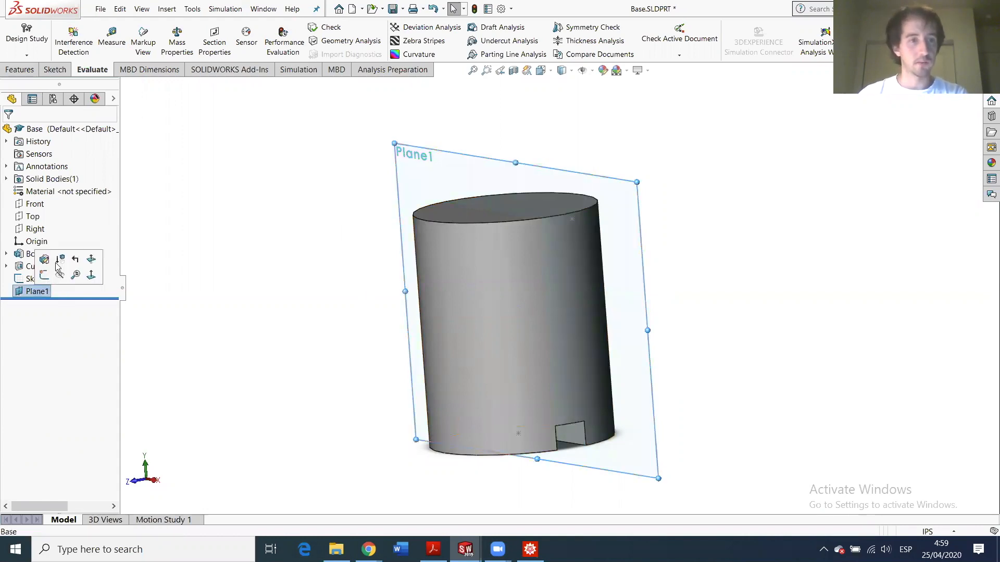
left_click(99, 257)
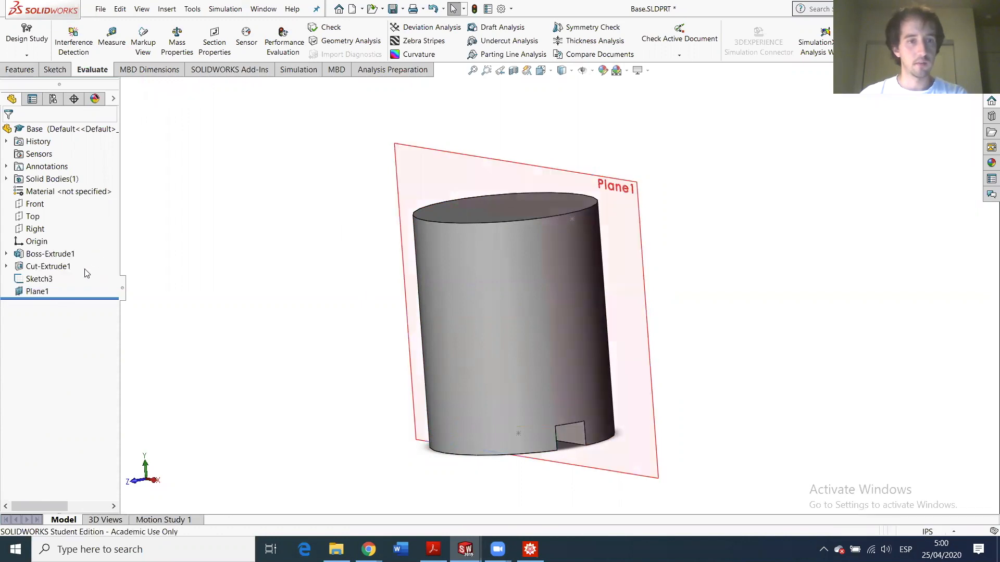
left_click(38, 292)
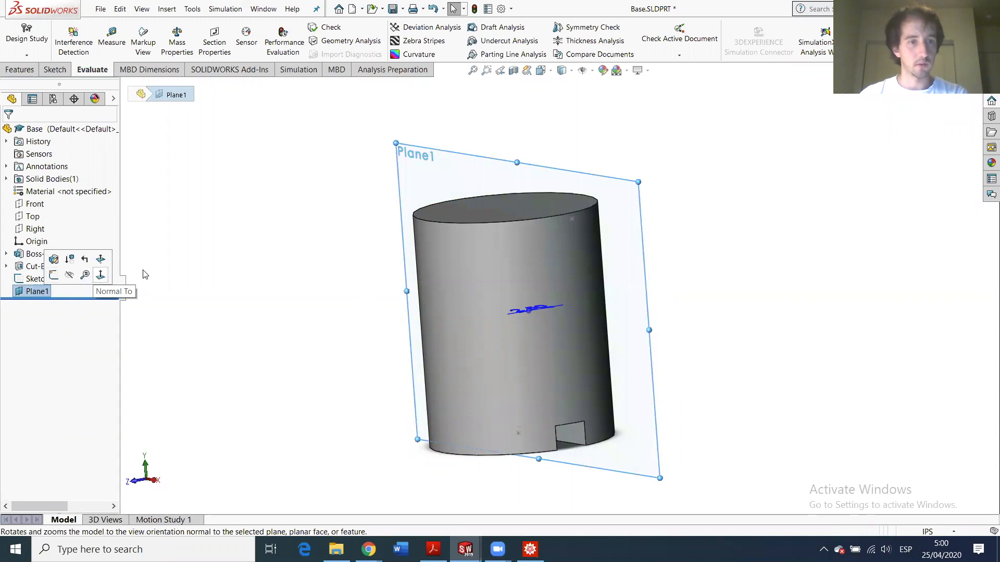
left_click(101, 274)
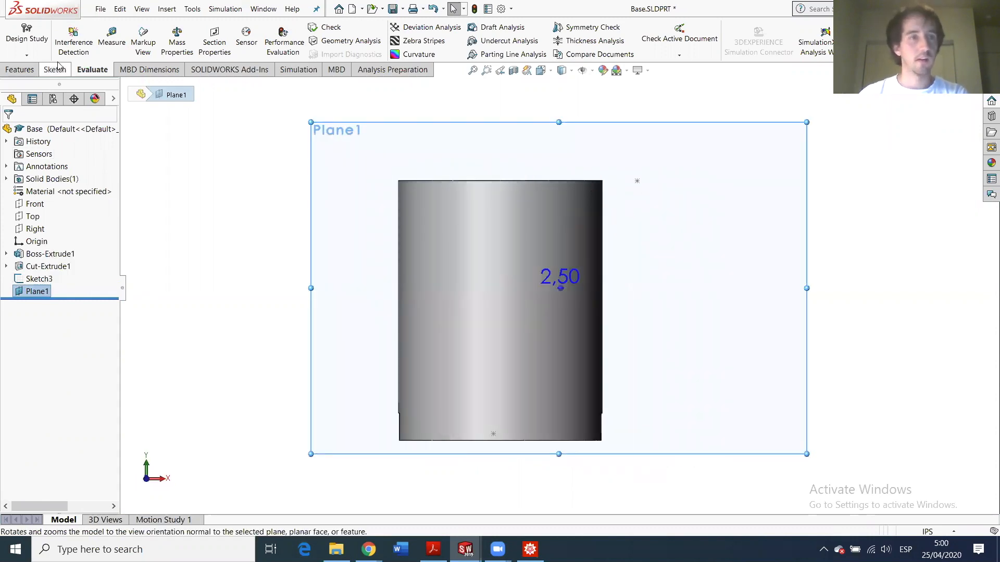
left_click(20, 69)
left_click(19, 52)
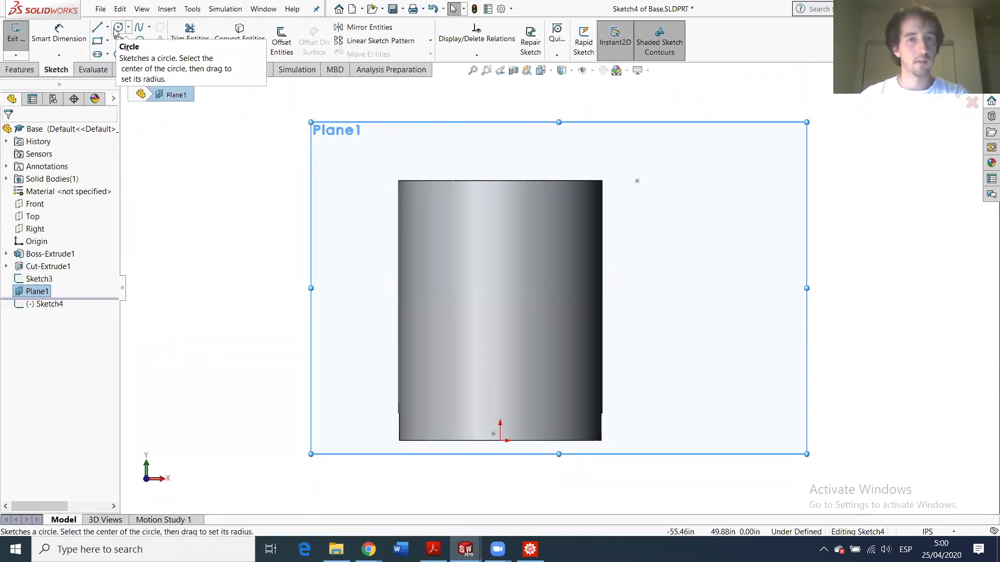
- Draw two concentric circles to the right of the cylinder
left_click(116, 29)
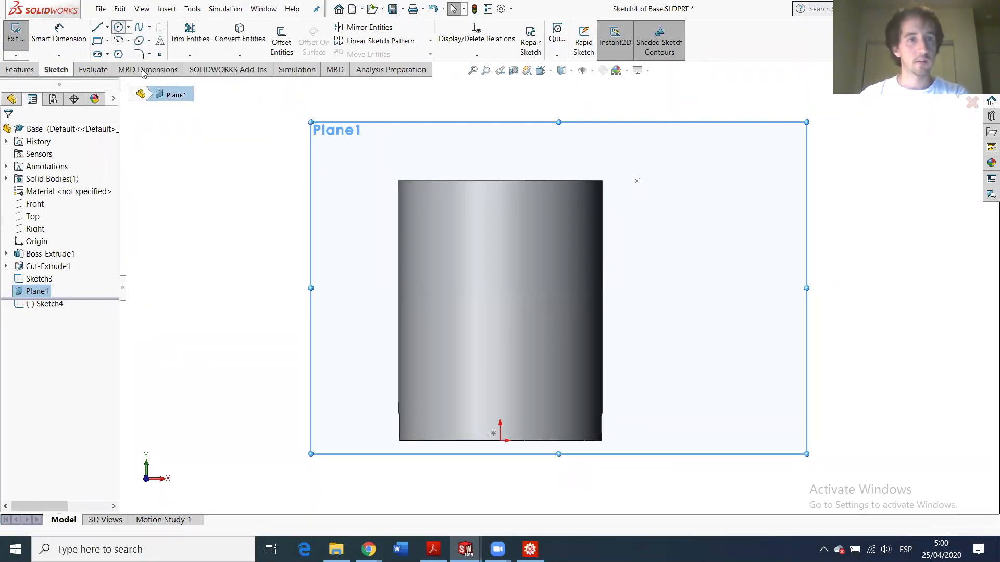
left_click(636, 181)
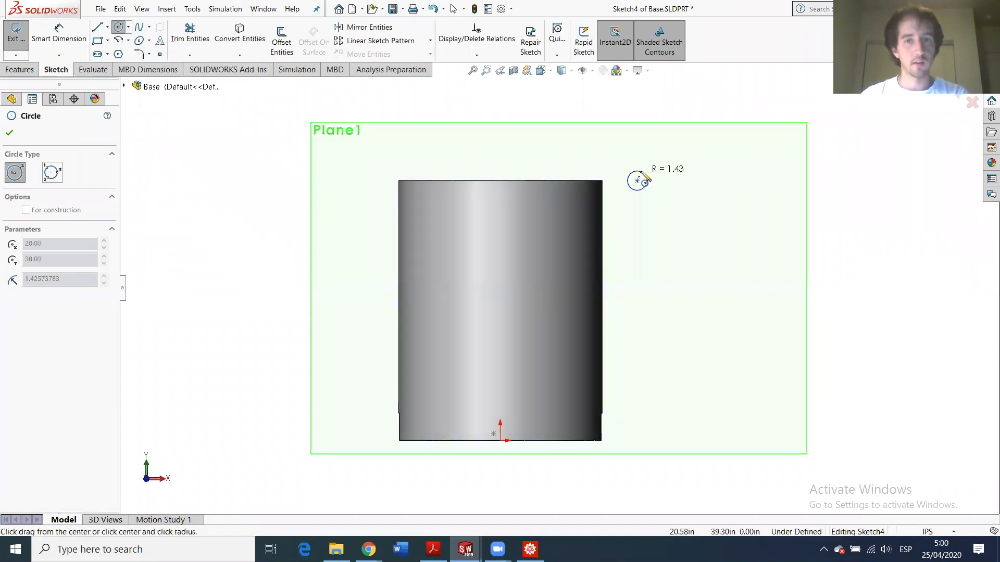
left_click(645, 179)
left_click(636, 180)
left_click(644, 168)
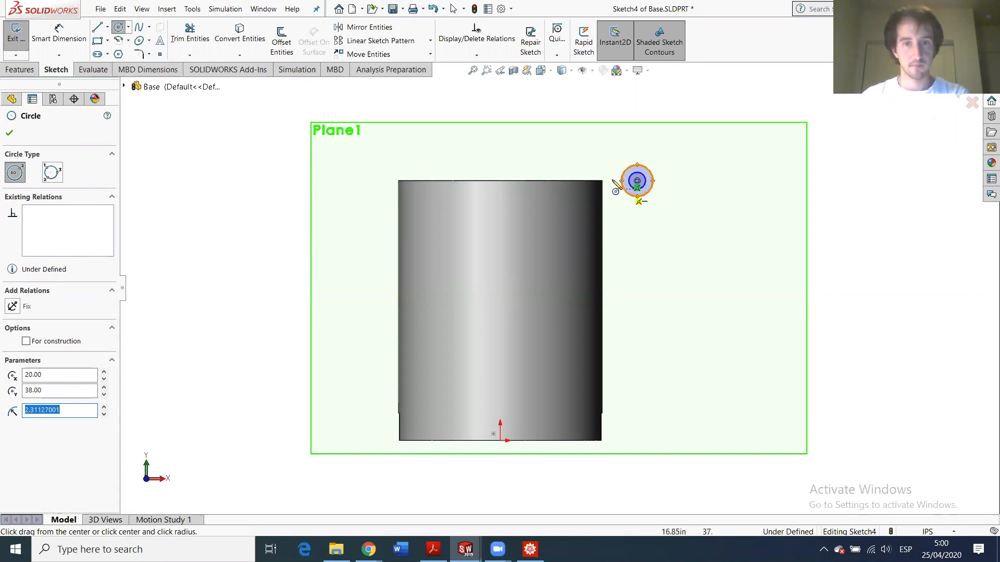
scroll(578, 164, "down", 4)
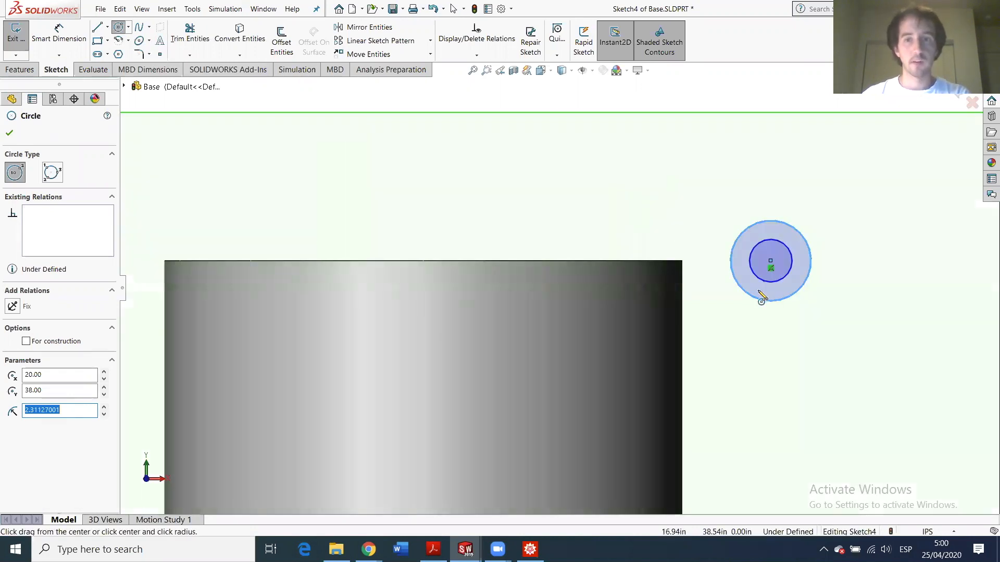
key("Escape")
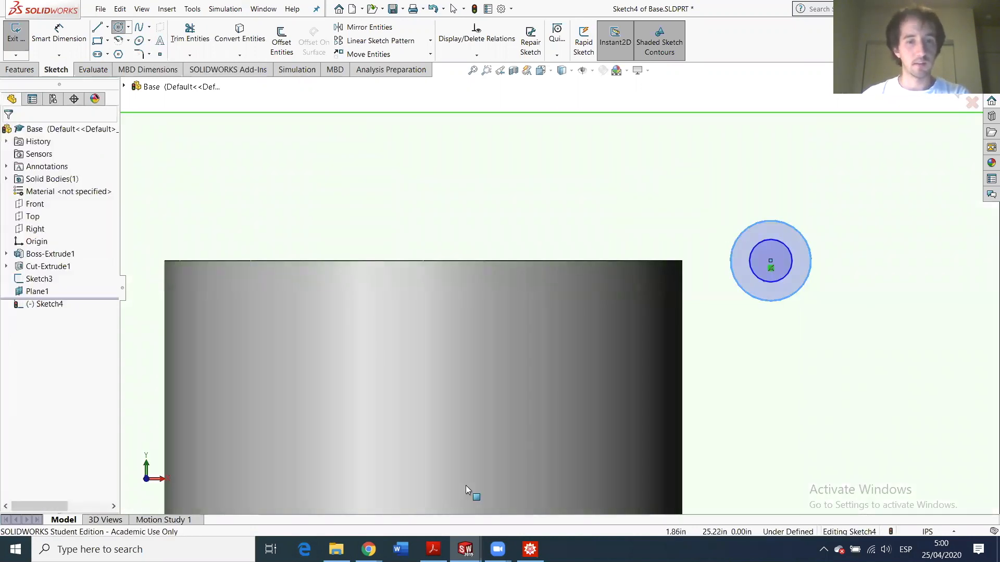
- Give the outer circle a 1.5 in diameter dimension
left_click(59, 32)
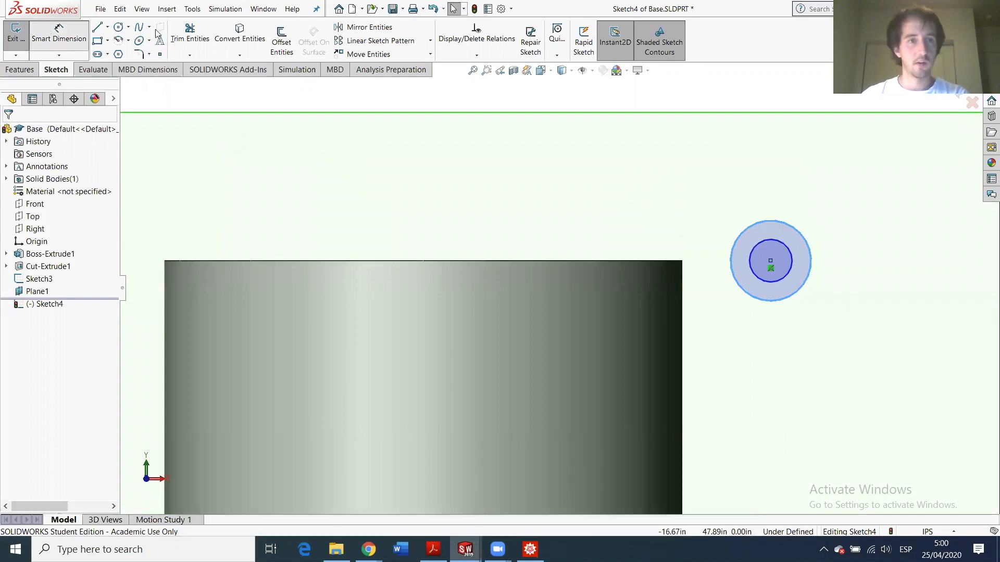
left_click(793, 229)
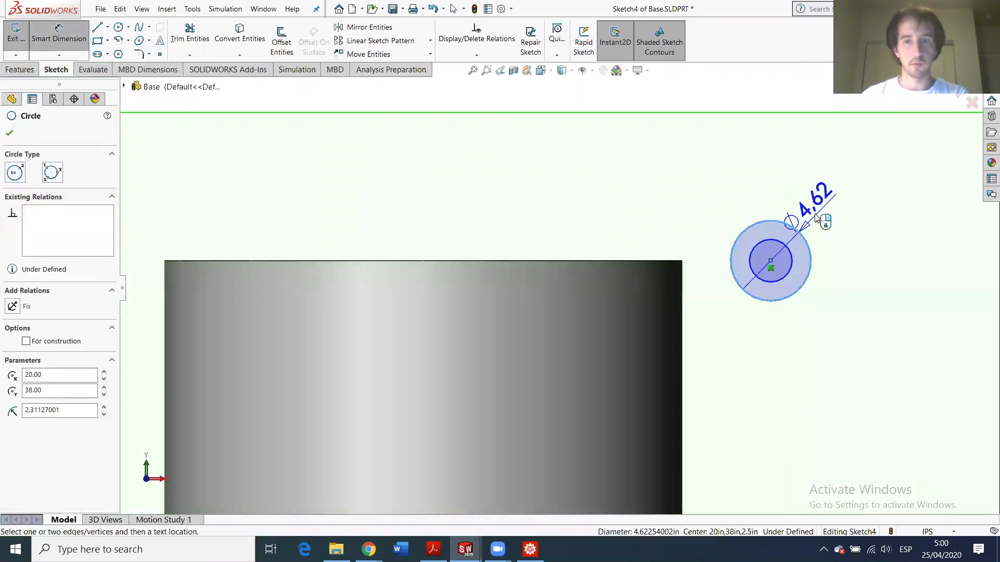
left_click(811, 228)
type("1.5")
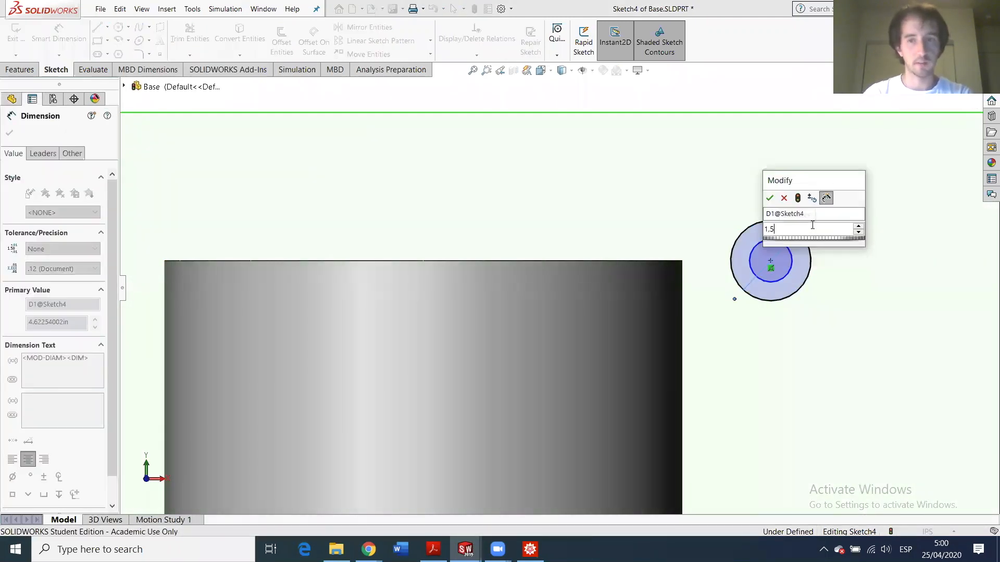
key("Return")
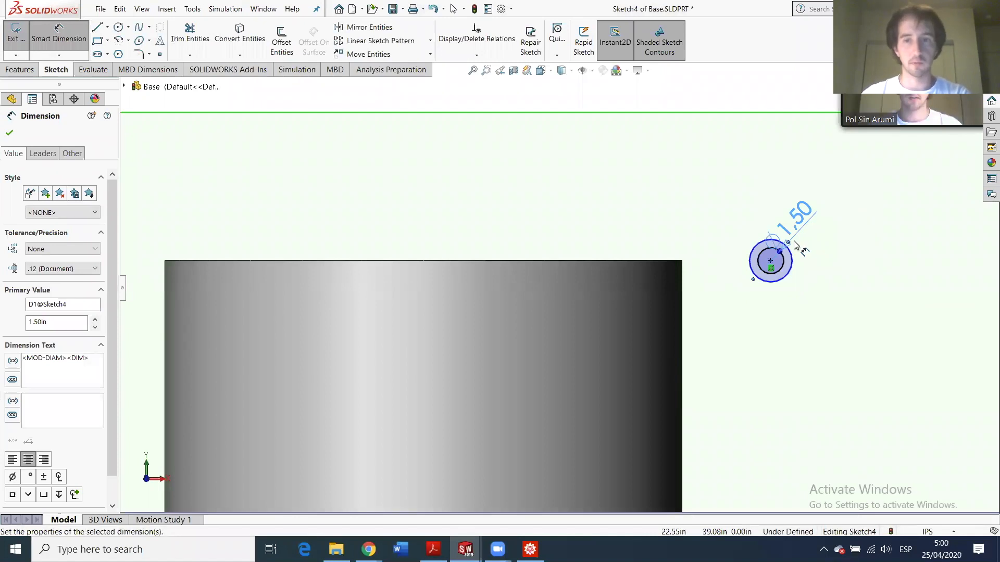
- Switch to the Bushing part window from the taskbar
mouse_move(464, 549)
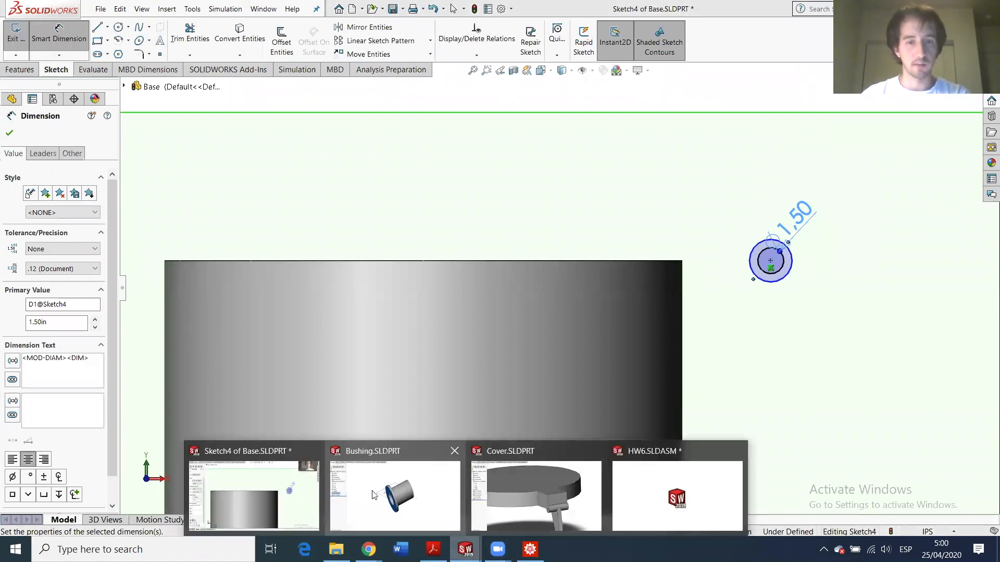
mouse_move(379, 494)
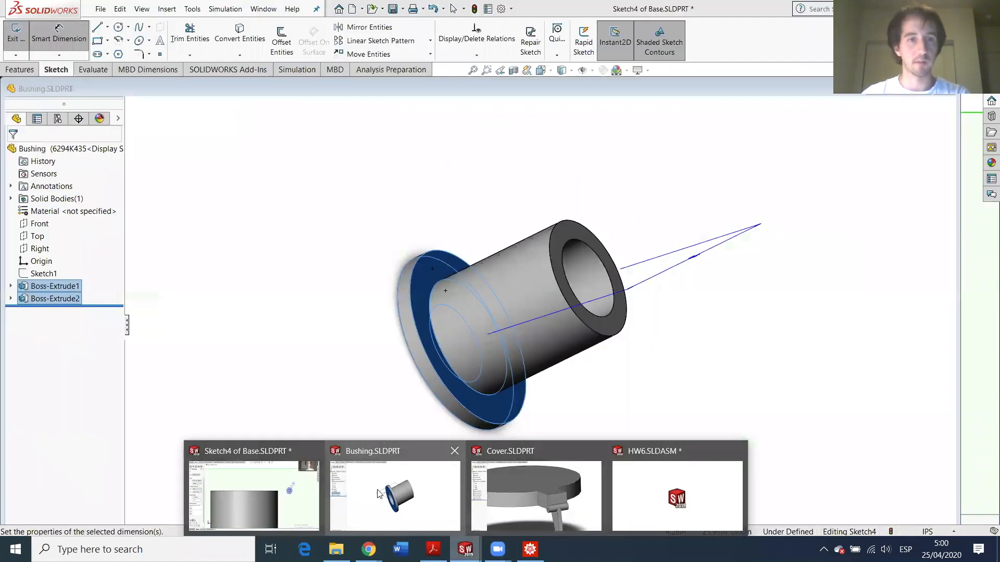
left_click(379, 495)
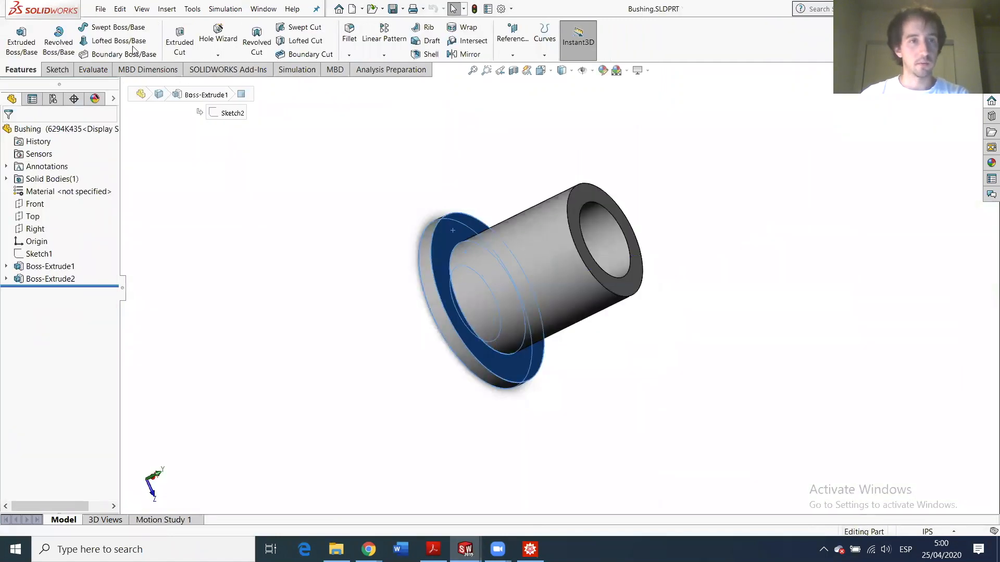
- Measure the Bushing's flange and cylinder, finding a 0.375 in shaft diameter
left_click(95, 70)
left_click(110, 35)
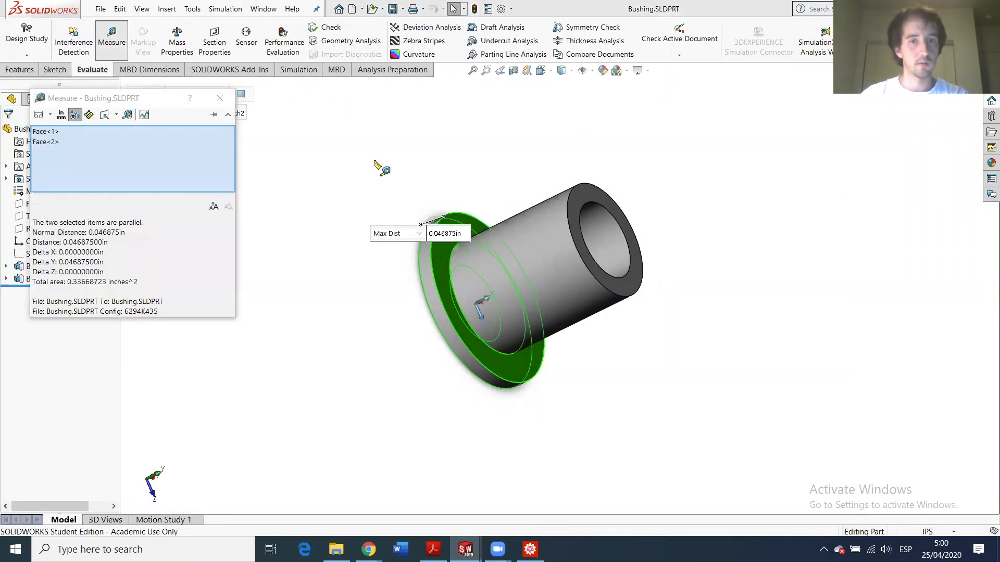
left_click(212, 96)
left_click(580, 262)
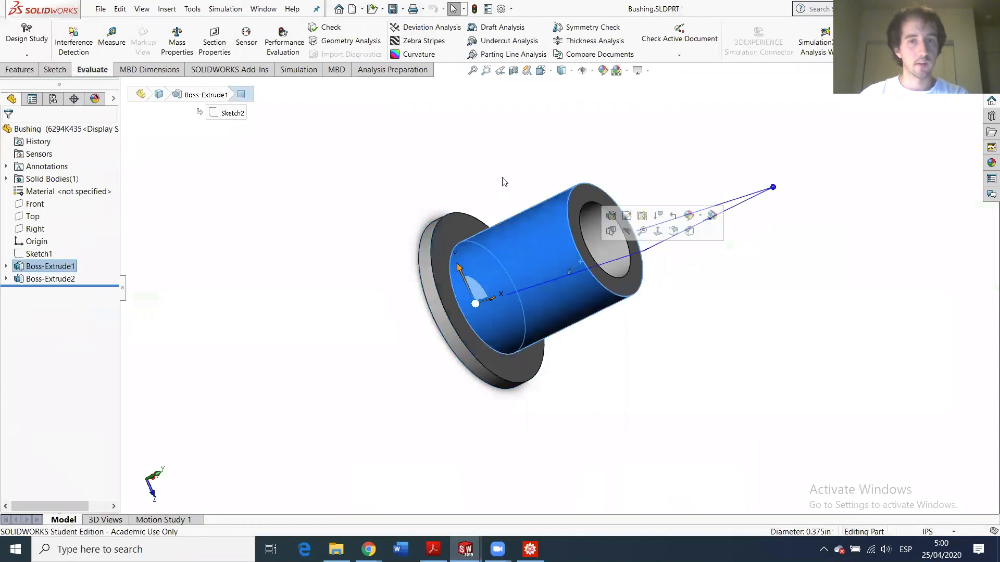
left_click(112, 36)
mouse_move(92, 234)
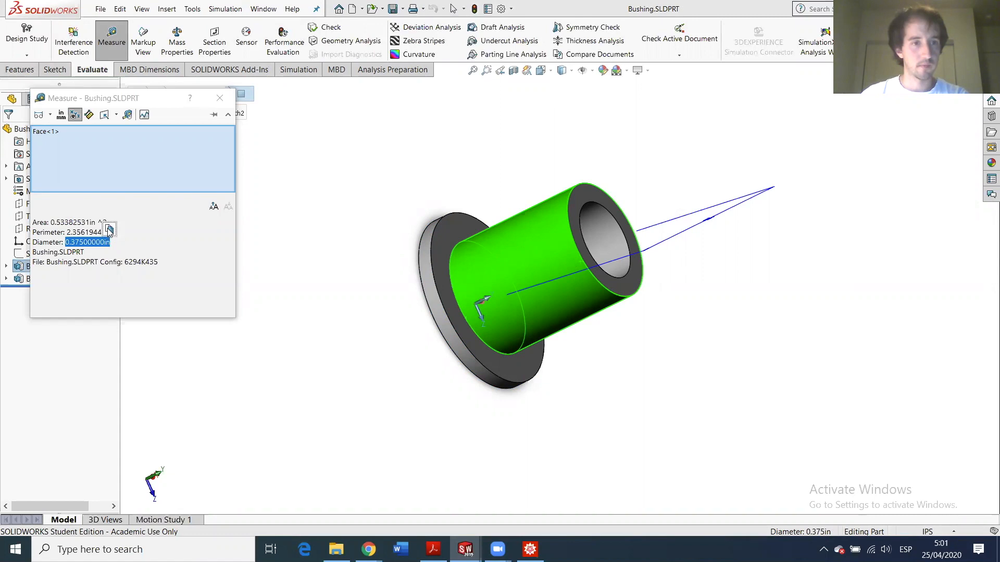
left_click(220, 98)
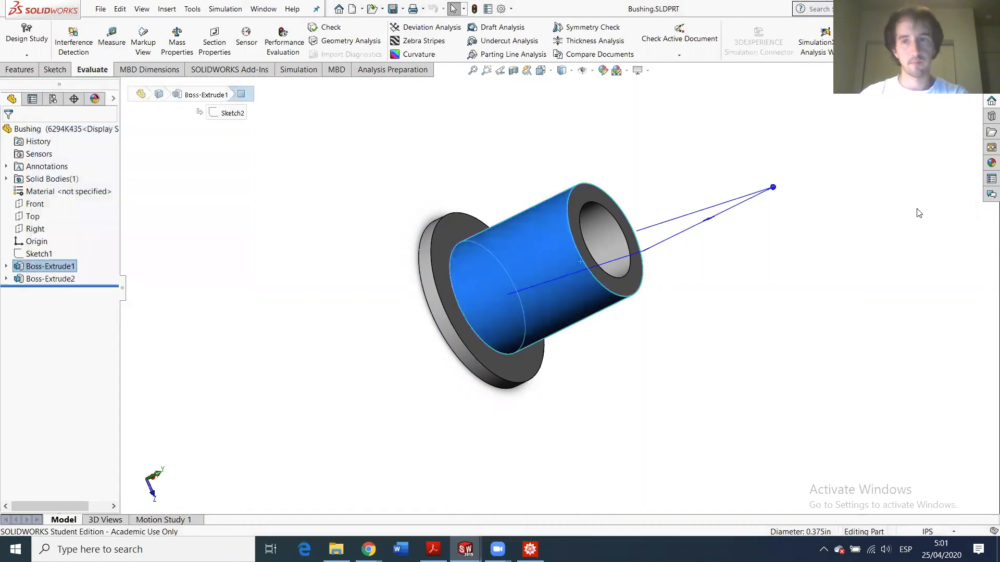
left_click(726, 411)
- Return through the taskbar to the Base part's Sketch4
mouse_move(469, 544)
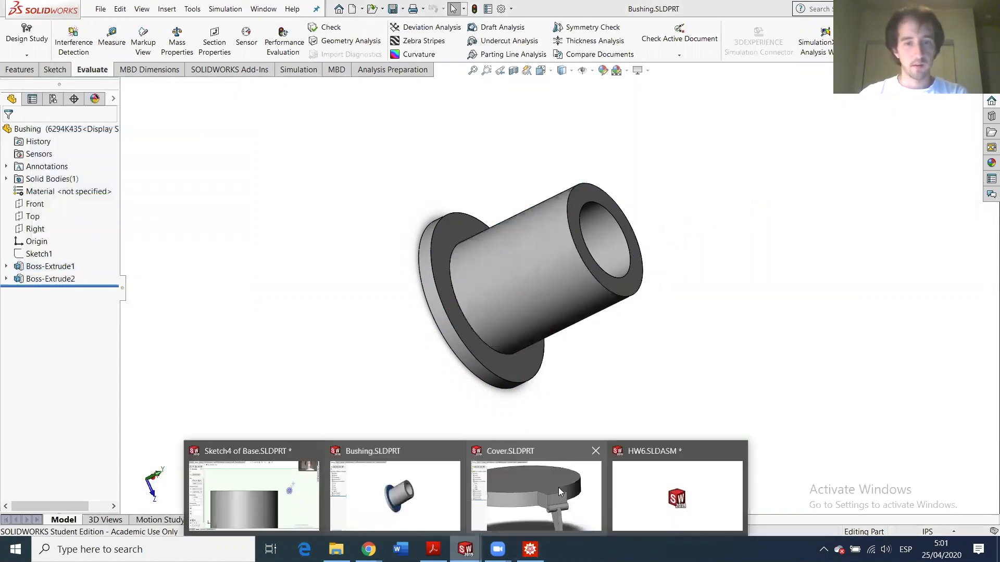
mouse_move(557, 490)
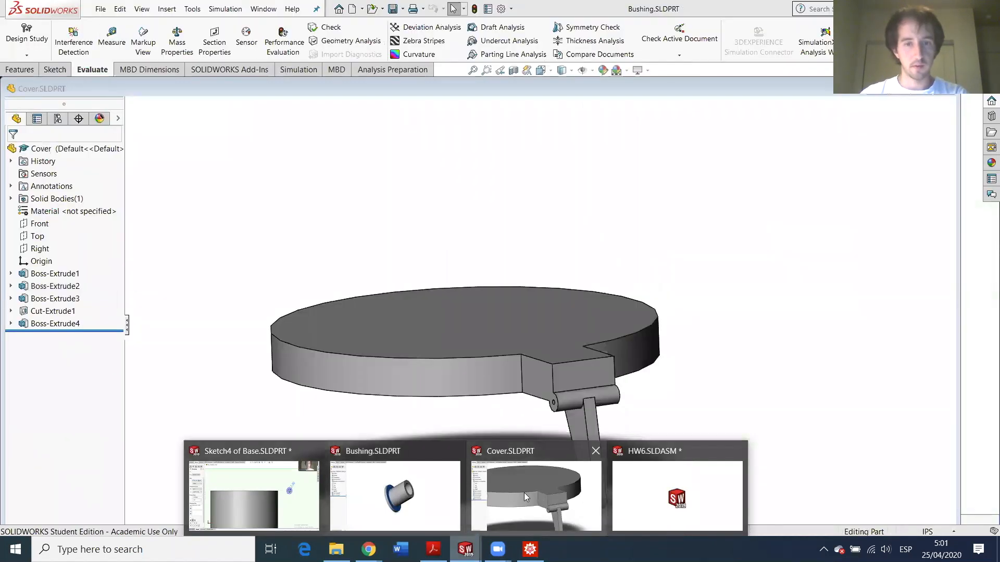
left_click(243, 485)
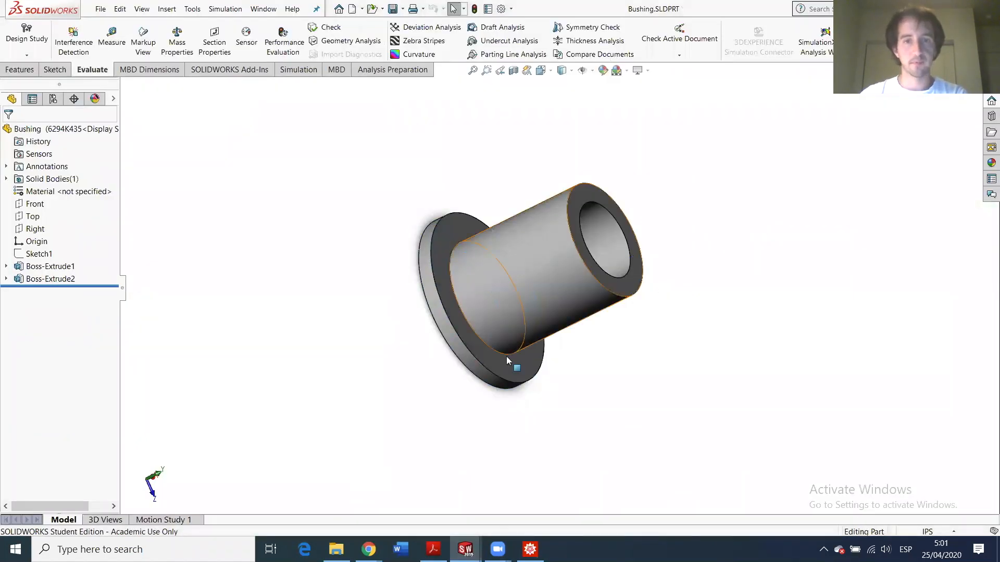
mouse_move(368, 548)
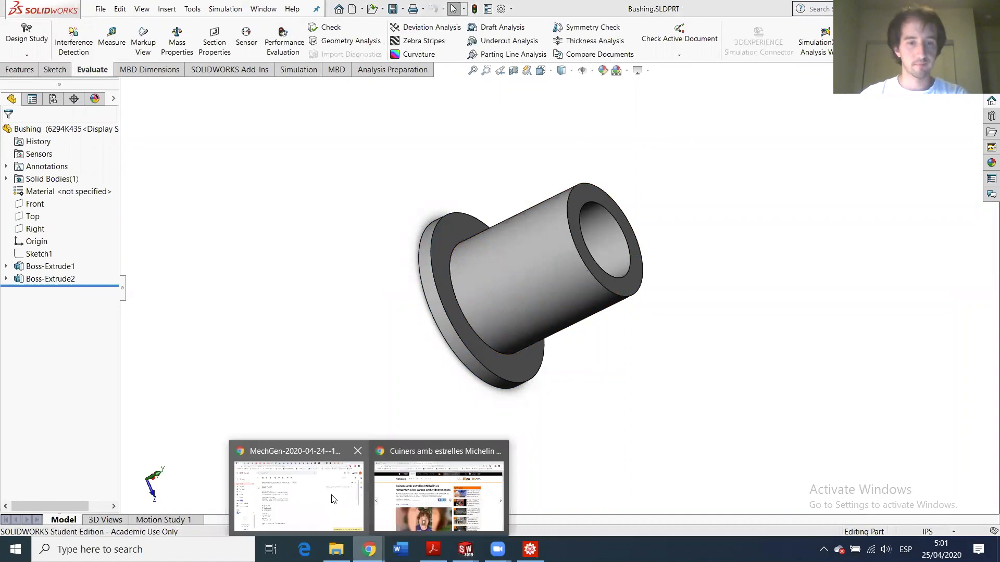
left_click(313, 492)
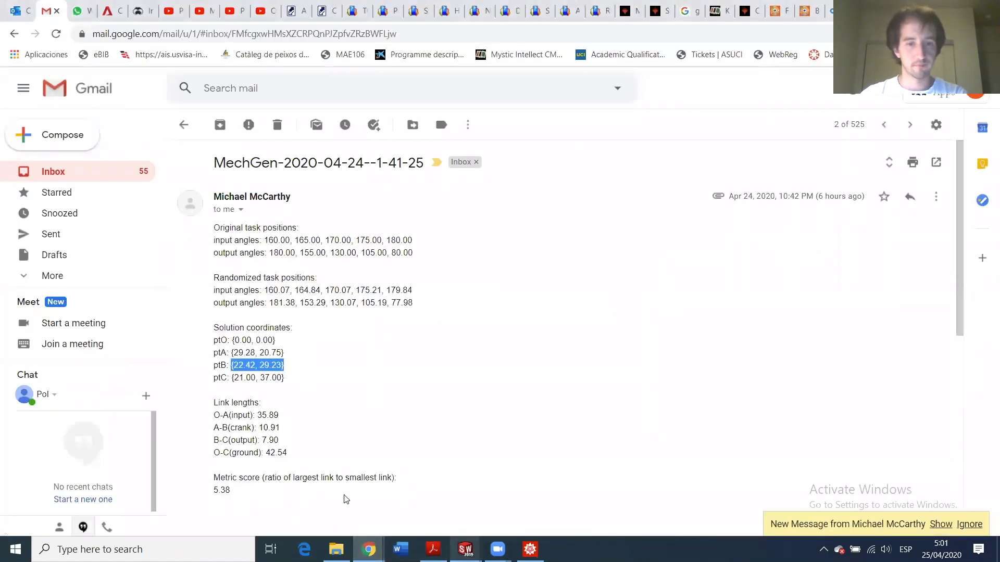
left_click(466, 485)
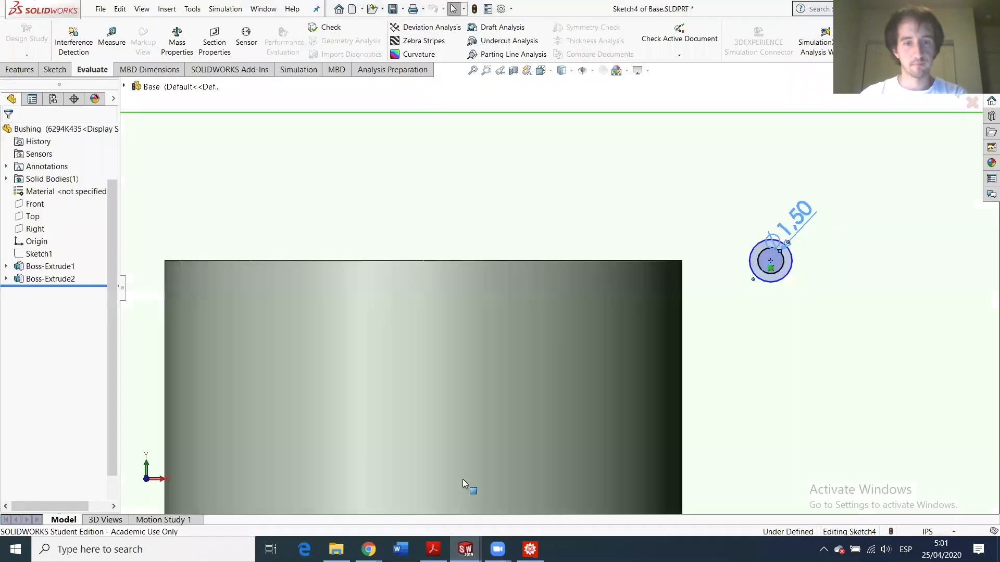
- Dimension the ring's inner circle to a 0.375 in diameter
left_click(772, 246)
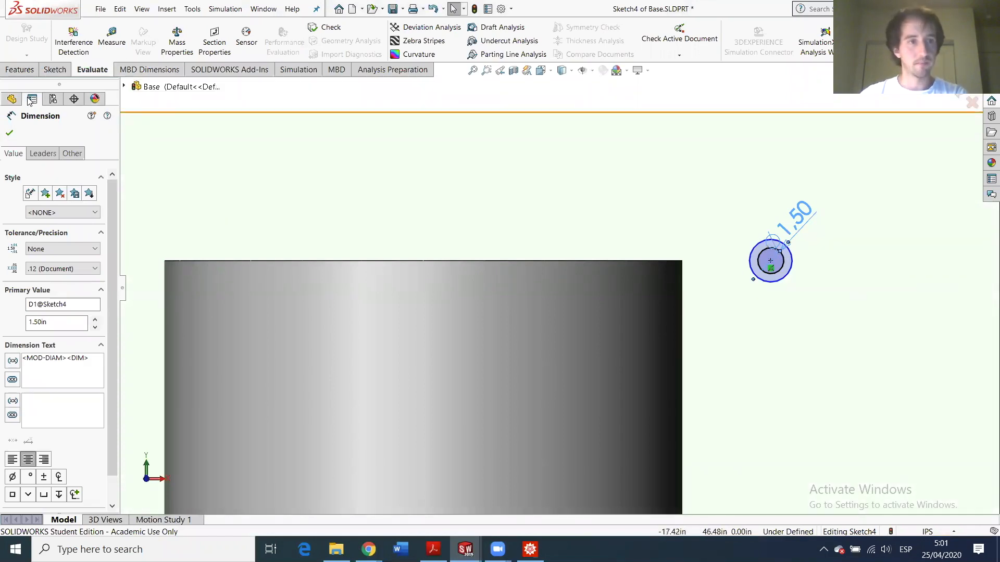
left_click(262, 155)
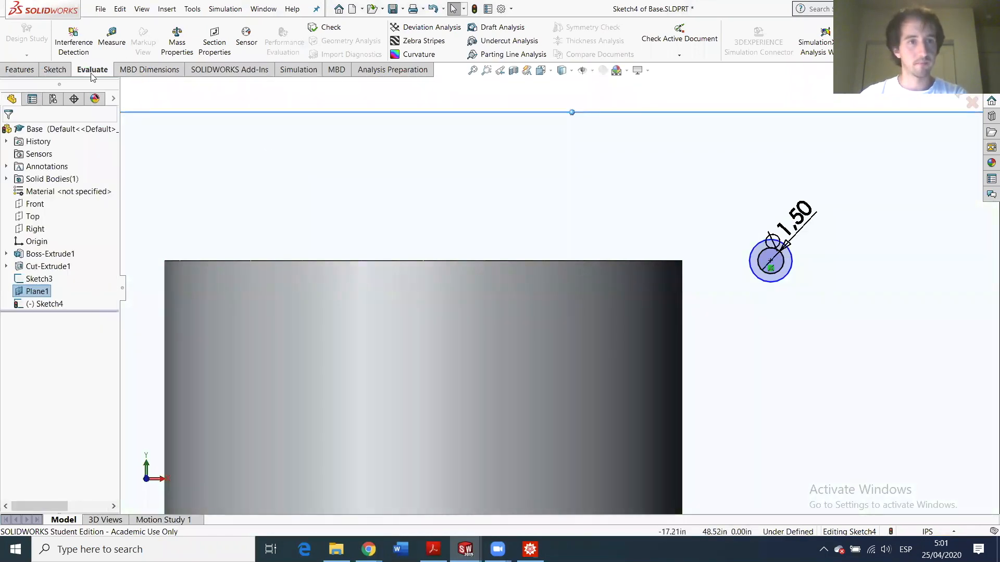
left_click(54, 70)
left_click(64, 41)
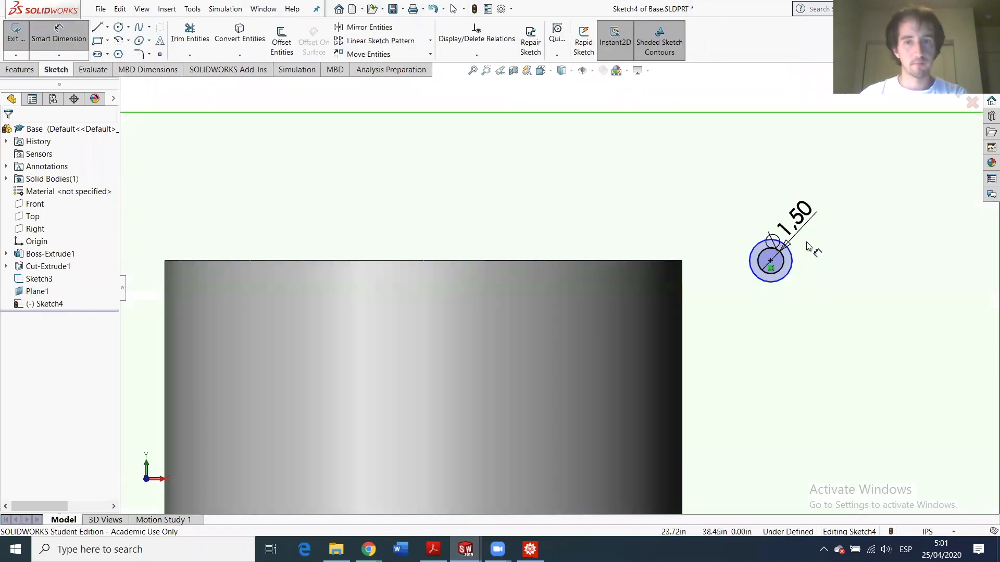
left_click(754, 254)
left_click(725, 235)
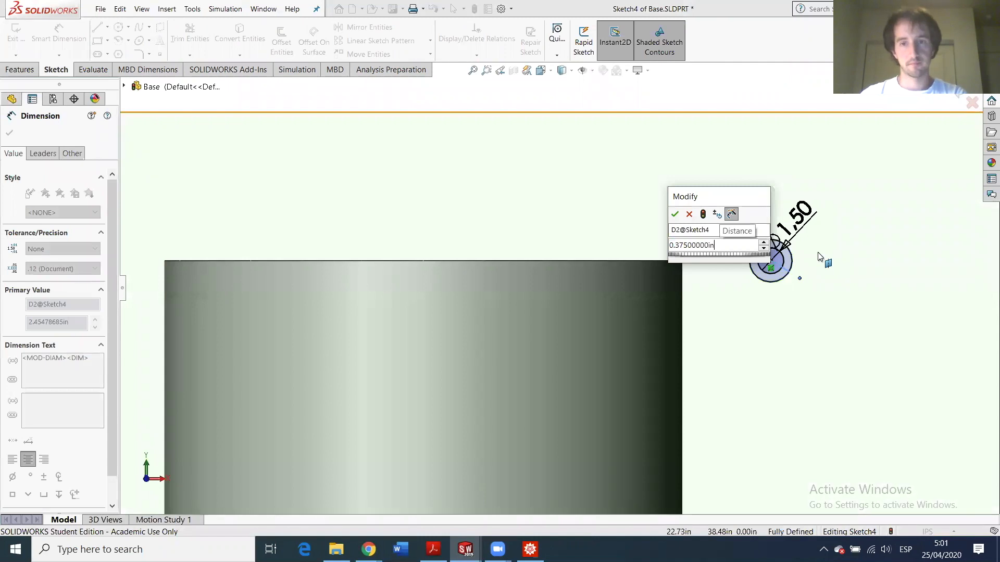
left_click(675, 214)
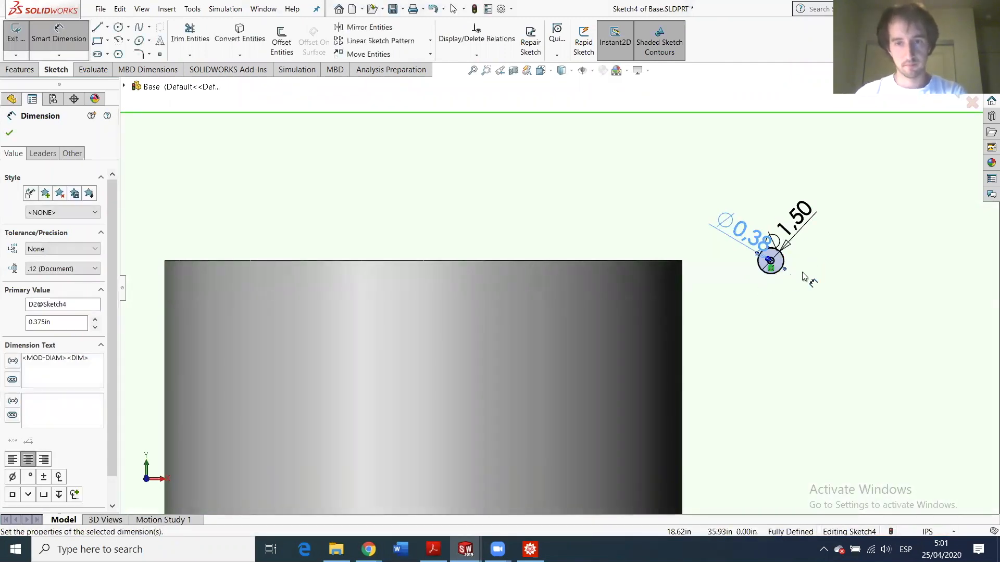
scroll(831, 286, "down", 3)
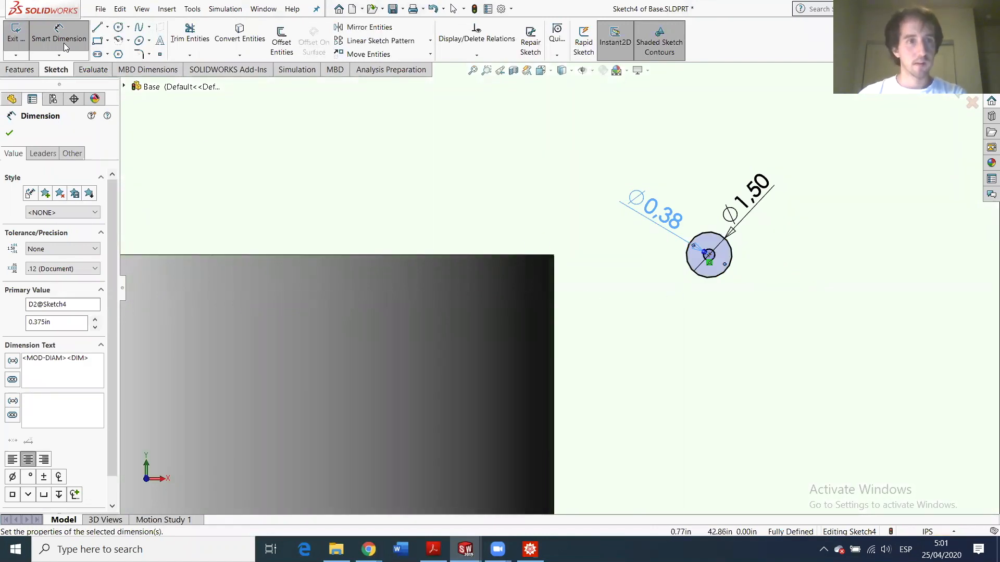
left_click(97, 27)
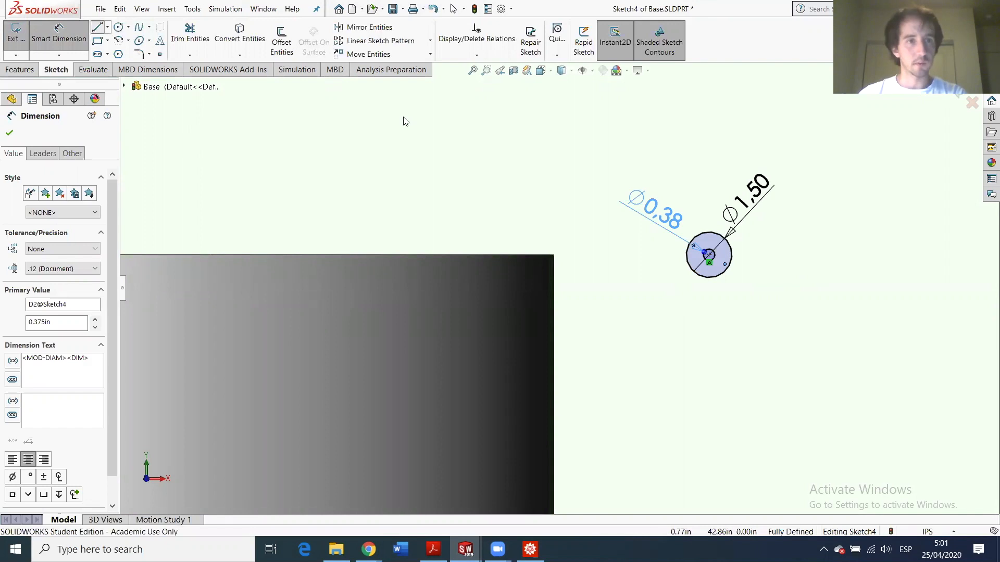
- Draw a closed line outline from the circle centre to the Base's top edge and back
left_click(709, 254)
scroll(547, 265, "up", 1)
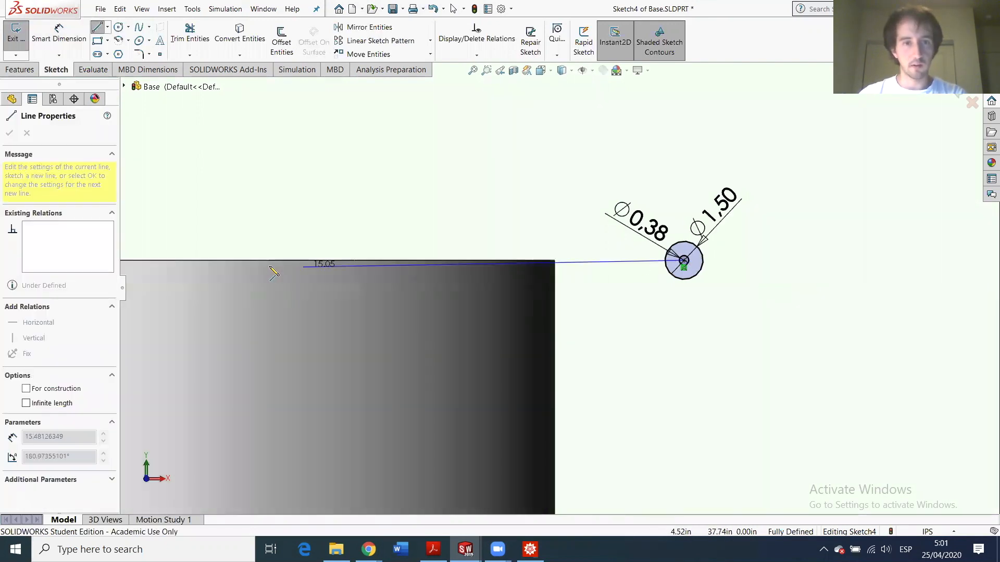
scroll(229, 262, "up", 1)
scroll(209, 259, "up", 1)
scroll(213, 269, "down", 1)
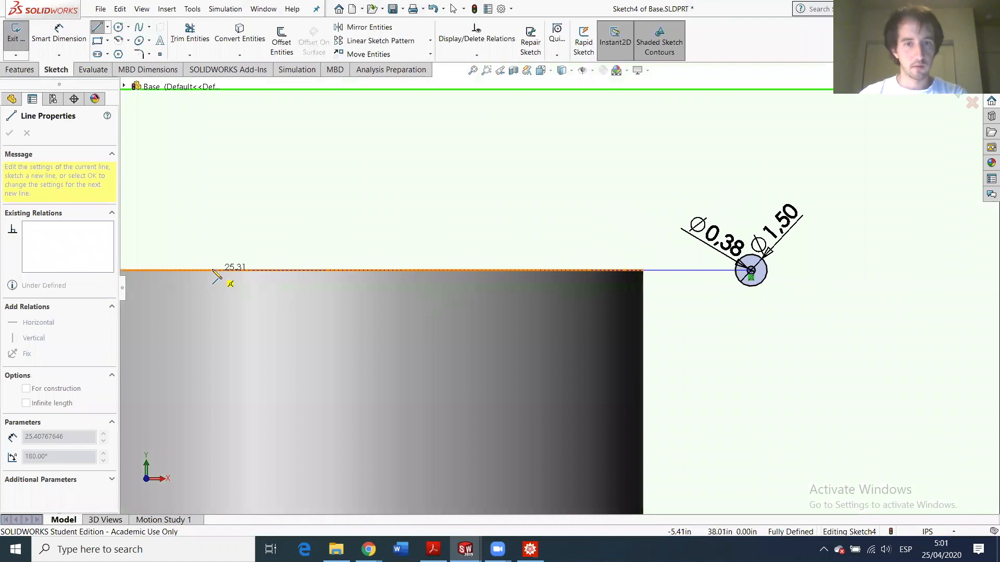
left_click(327, 270)
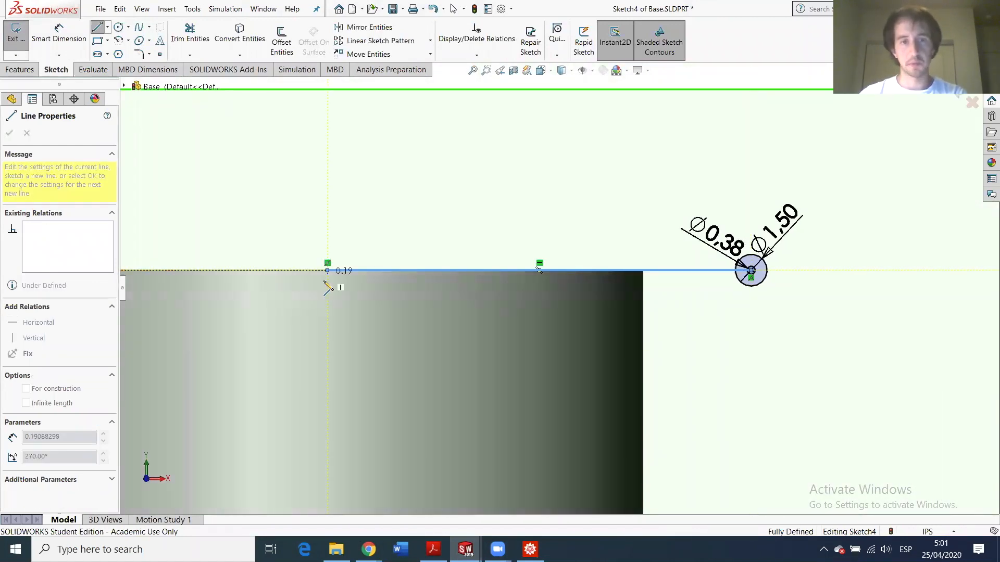
left_click(327, 304)
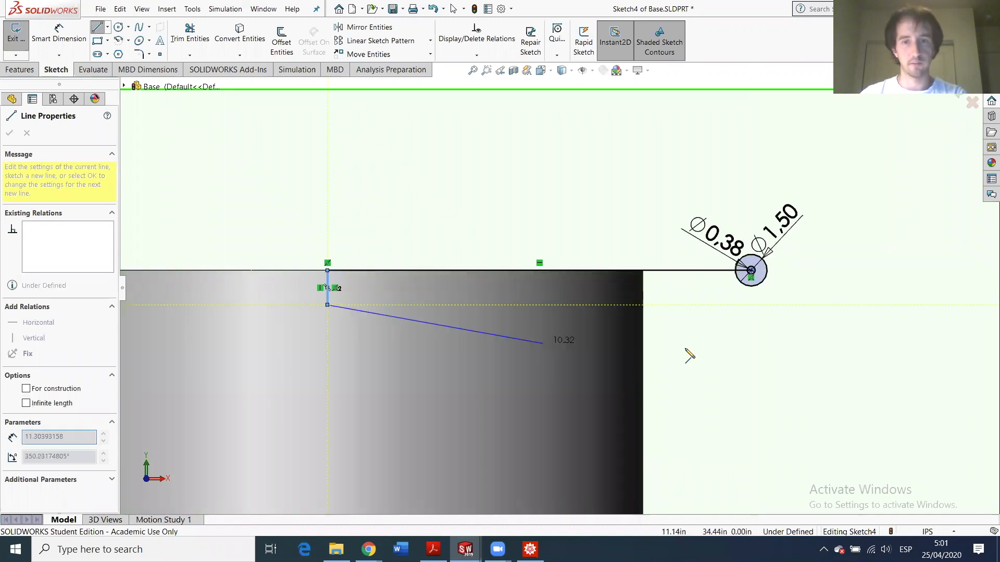
left_click(751, 305)
left_click(753, 290)
key("Escape")
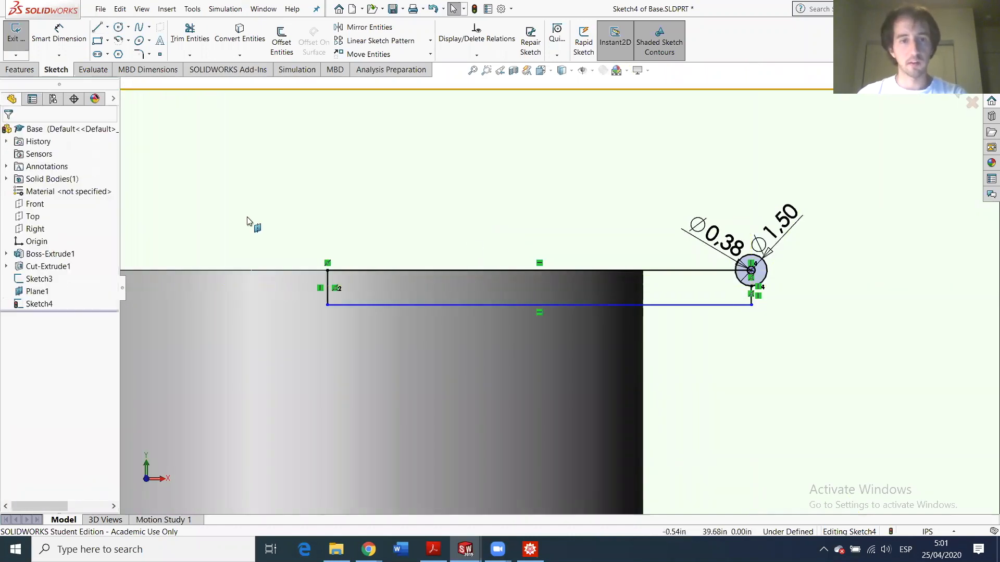
- Dimension the spacing between the arm's top and bottom lines to 1.3 in
left_click(78, 46)
left_click(475, 305)
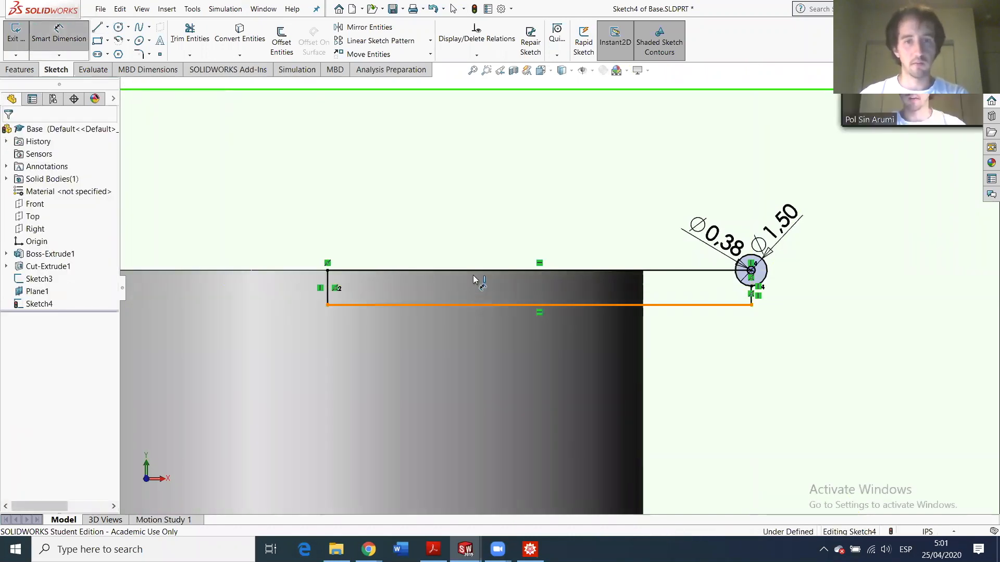
left_click(474, 271)
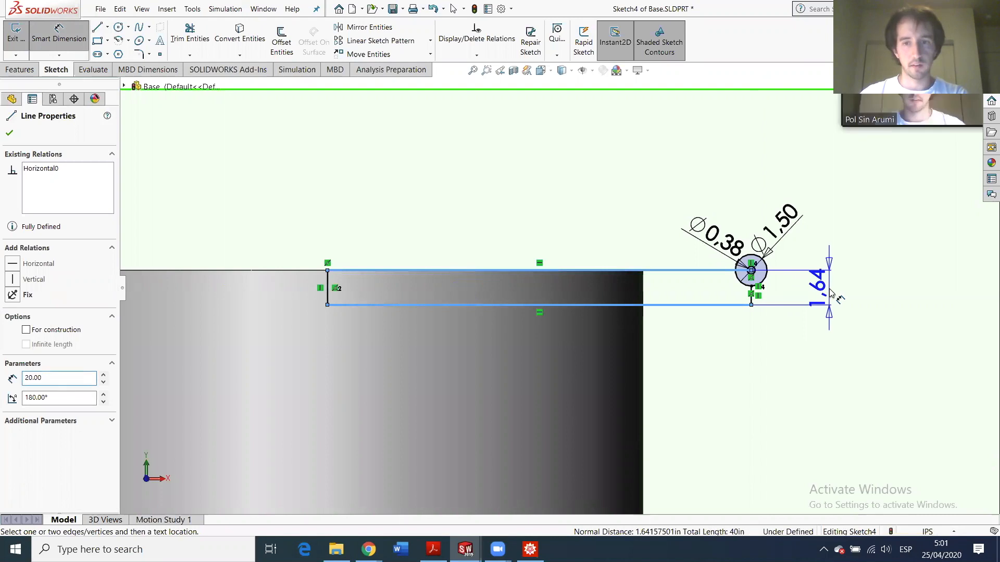
left_click(820, 294)
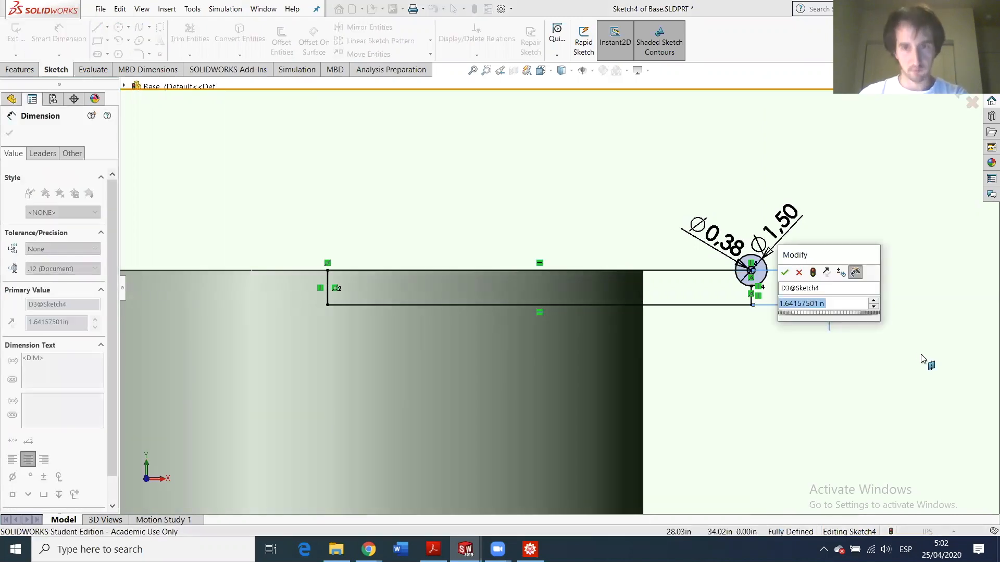
type("1.3")
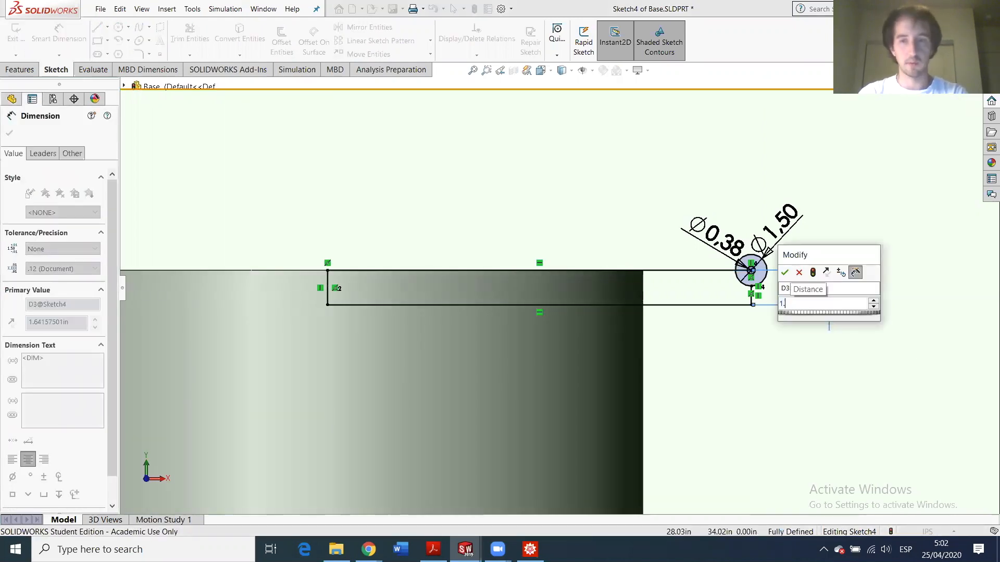
key("Return")
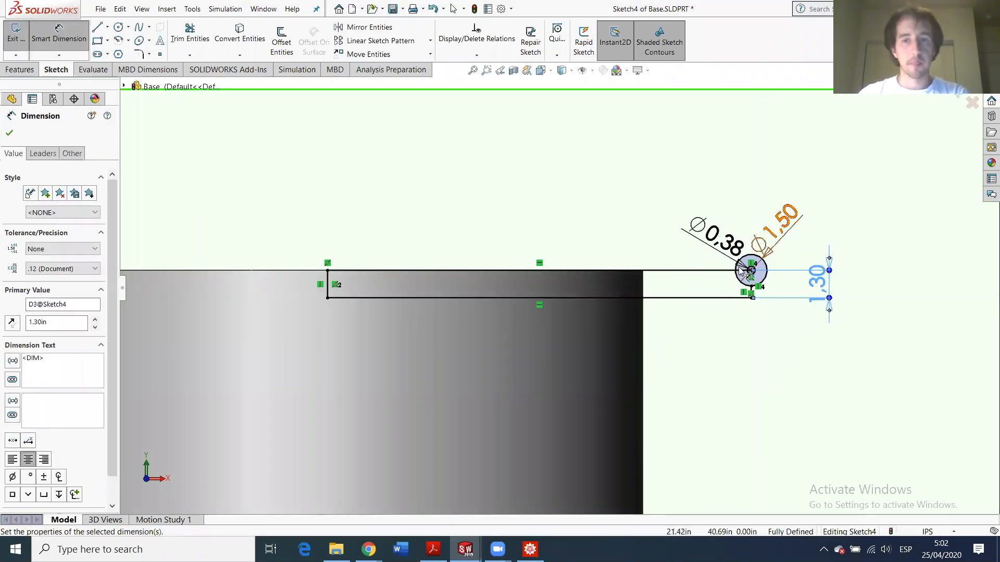
scroll(677, 370, "down", 4)
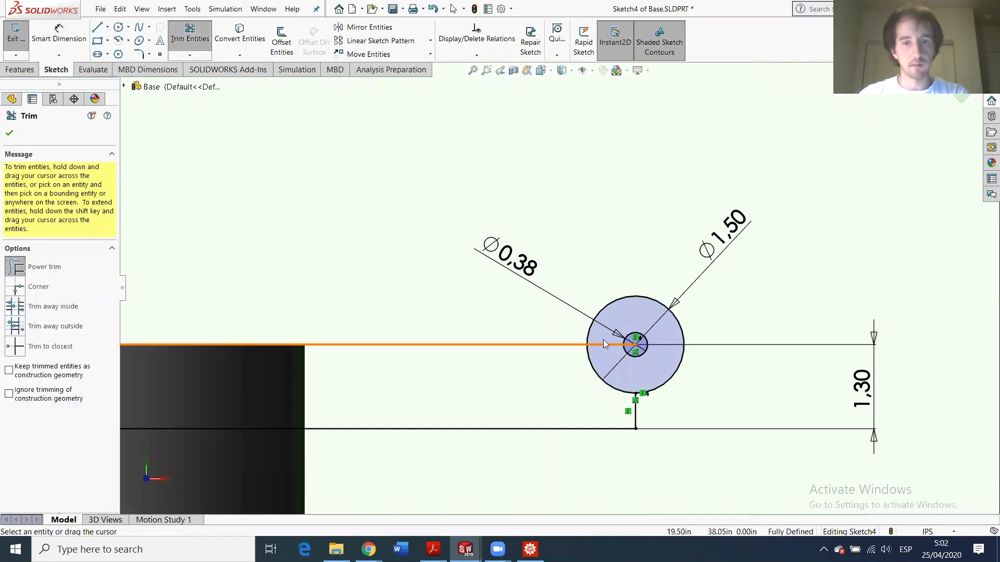
- Trim the circle's arc inside the arm, finish trimming, and orbit to see the sketch on the cylinder
left_click(592, 367)
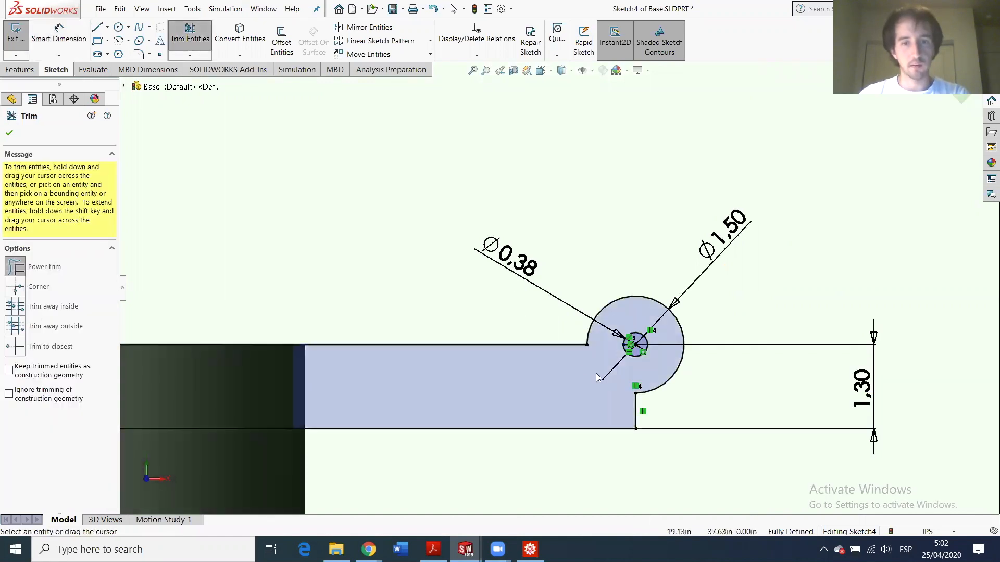
scroll(539, 364, "up", 3)
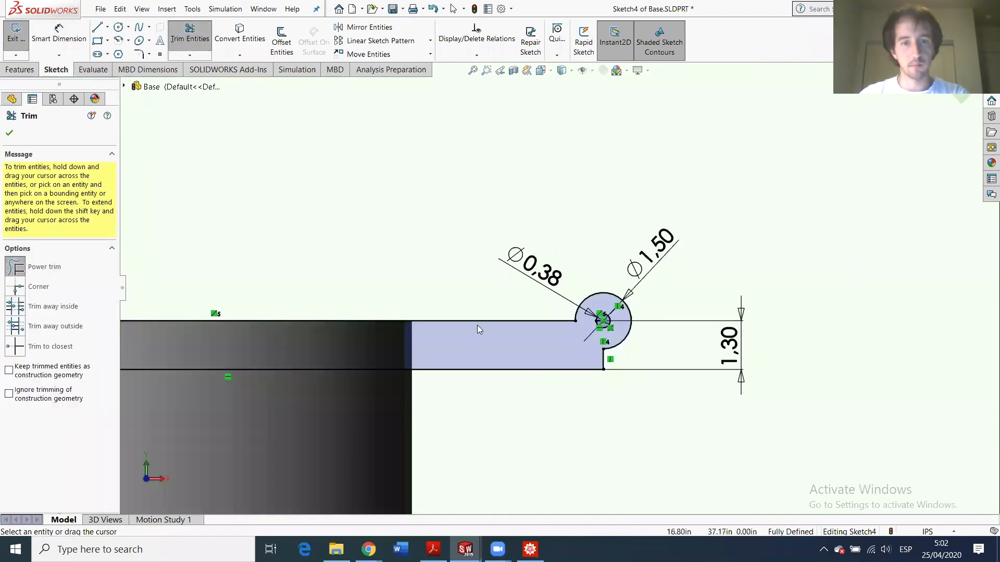
left_click(10, 135)
mouse_move(488, 223)
middle_mouse_down()
mouse_move(461, 250)
mouse_move(396, 247)
middle_mouse_up()
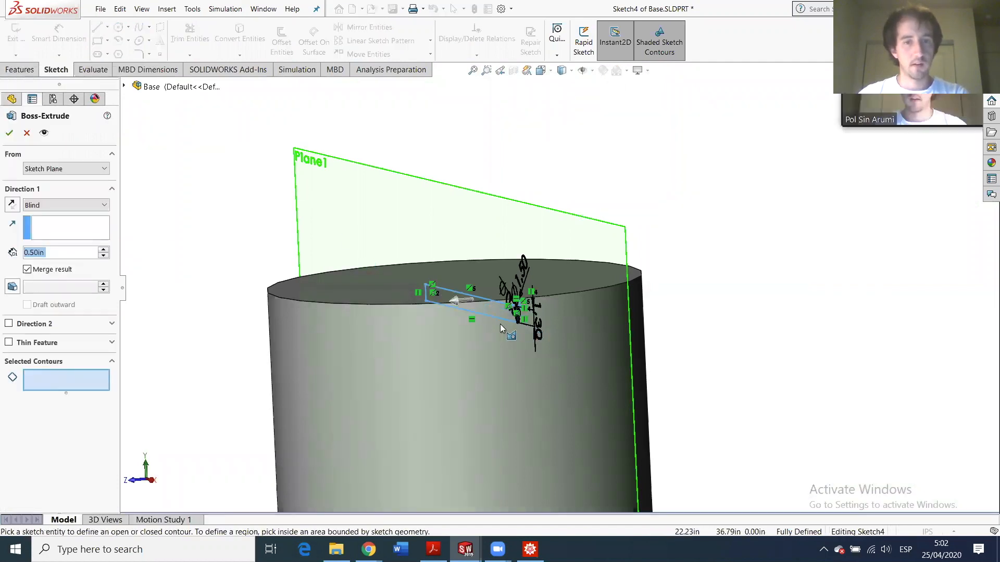
- Try a 1.00 in extrusion depth, dismiss the mixed open/closed contour warning, and cancel the extrusion
scroll(478, 308, "down", 3)
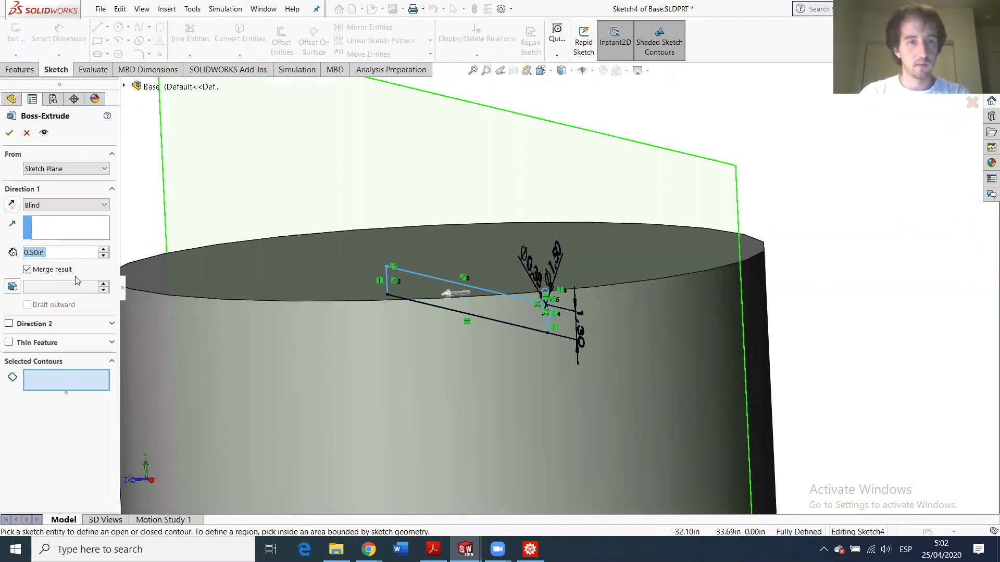
type("1")
key("Return")
key("Return")
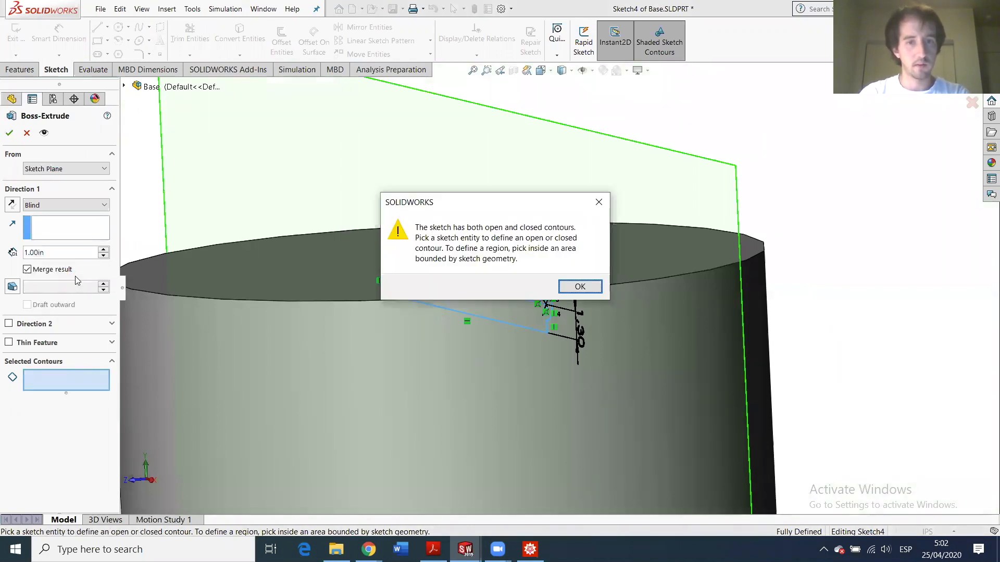
left_click(581, 288)
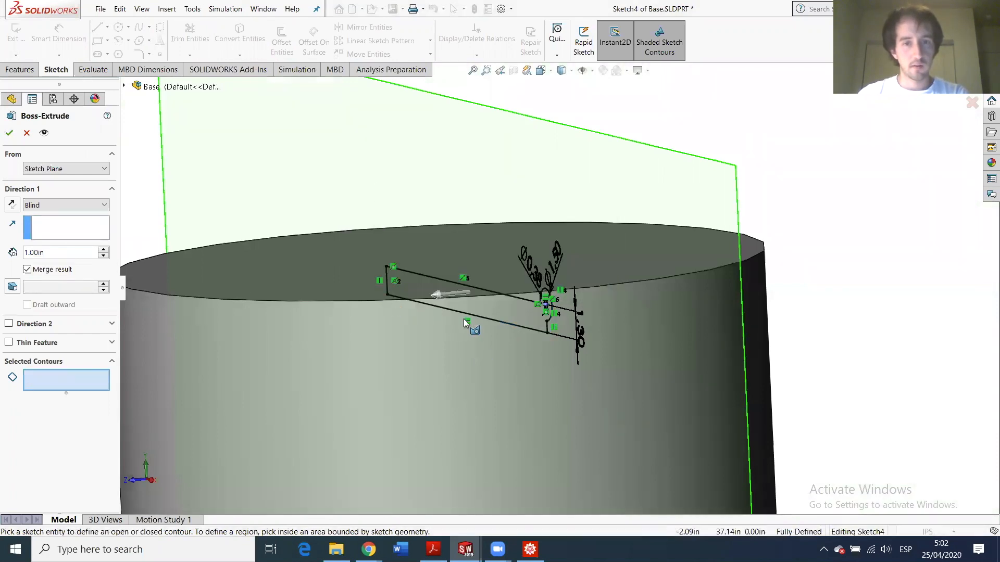
middle_click_drag(482, 317, 512, 313)
left_click(26, 134)
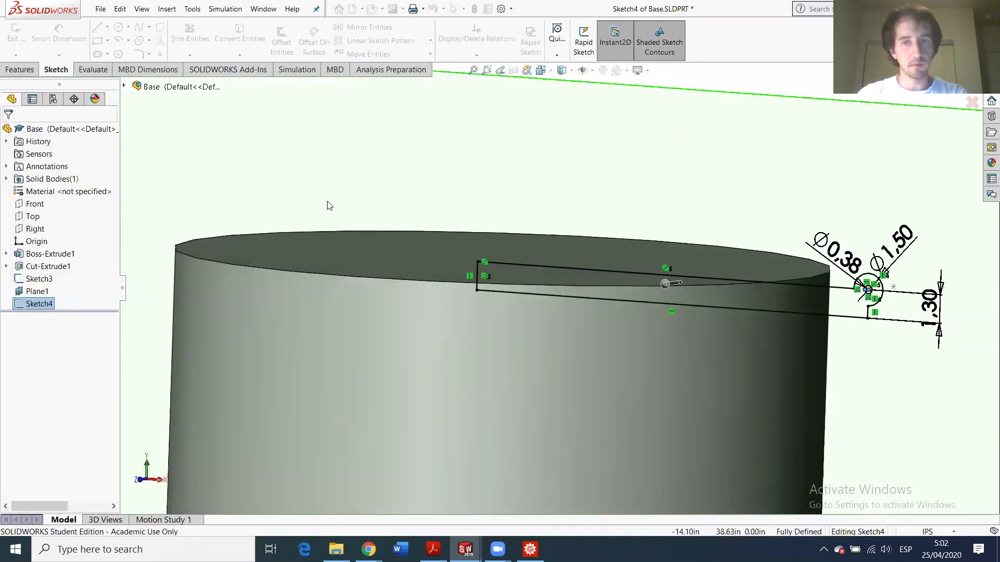
- Trim away the stray segment inside the small circle
scroll(750, 339, "down", 3)
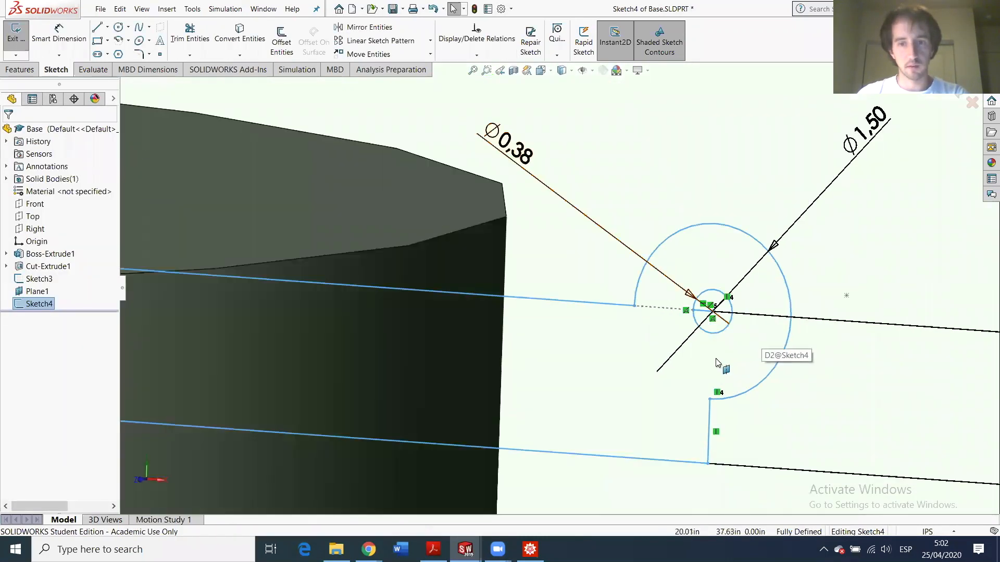
scroll(720, 364, "down", 2)
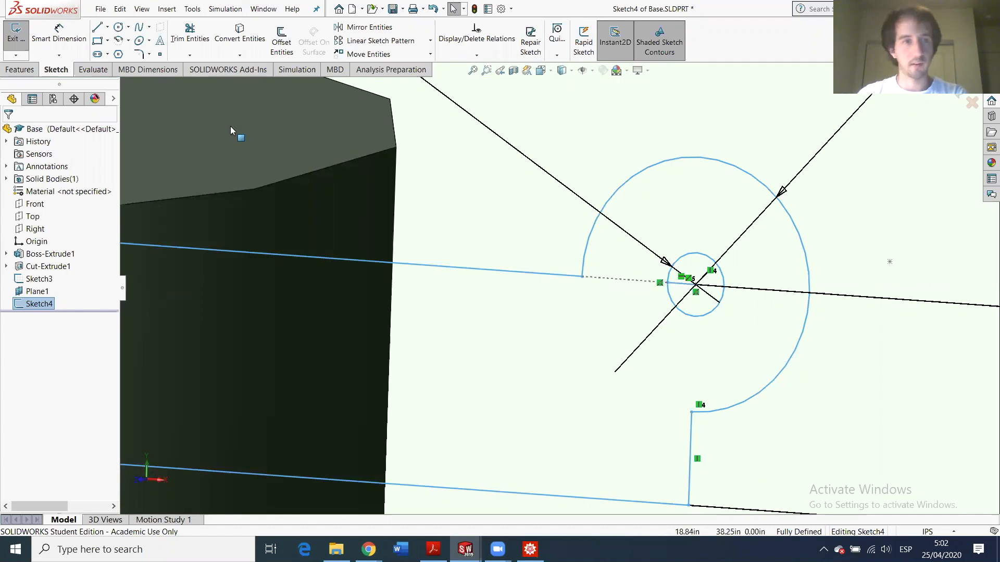
left_click(190, 32)
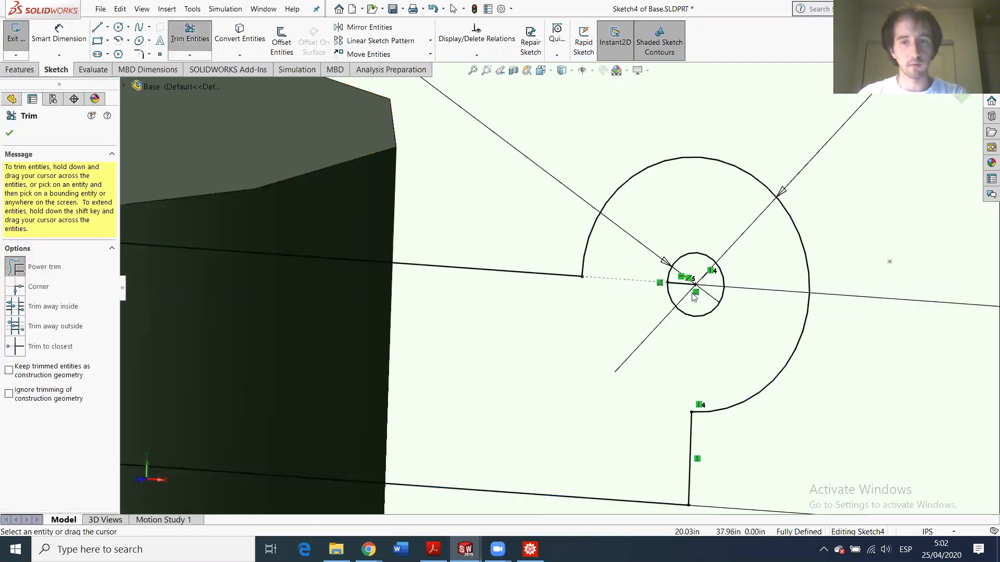
mouse_move(684, 291)
left_mouse_down()
mouse_move(683, 282)
mouse_move(684, 316)
left_mouse_up()
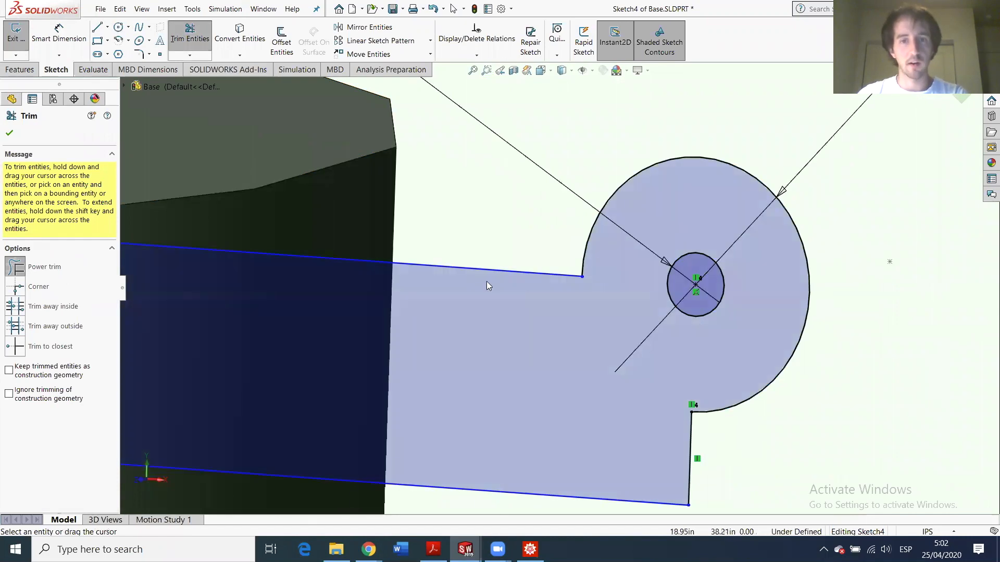
scroll(625, 346, "up", 5)
mouse_move(607, 330)
middle_mouse_down()
mouse_move(456, 247)
mouse_move(411, 337)
mouse_move(446, 338)
mouse_move(456, 263)
mouse_move(519, 294)
middle_mouse_up()
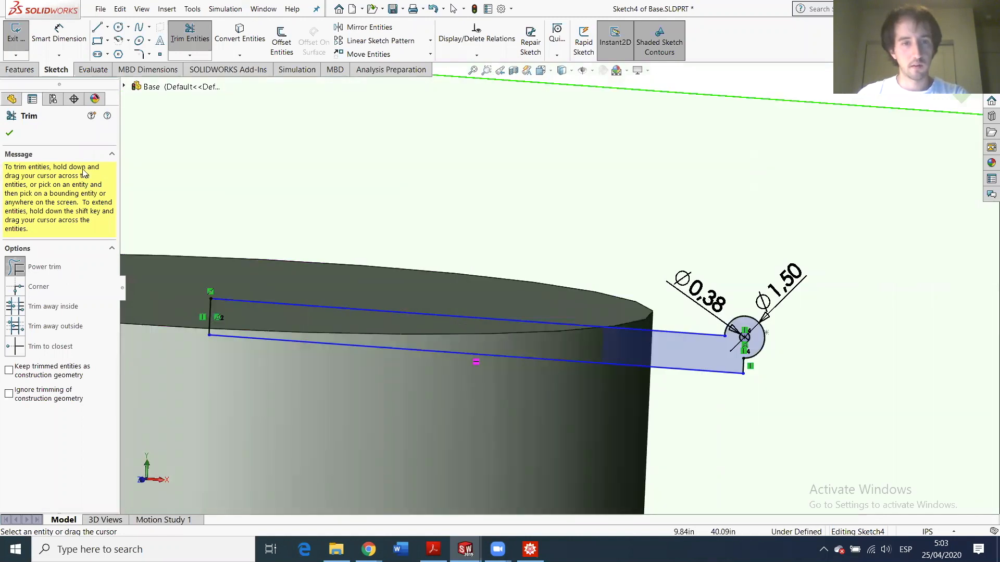
- Re-dimension the arm's width between its top and bottom lines to 1.30 in
left_click(59, 34)
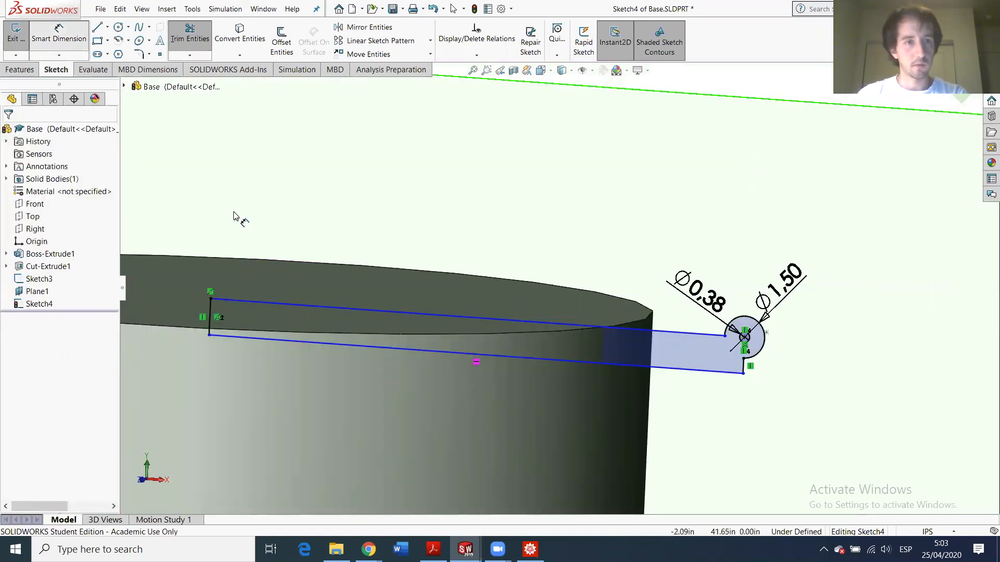
left_click(276, 304)
left_click(281, 339)
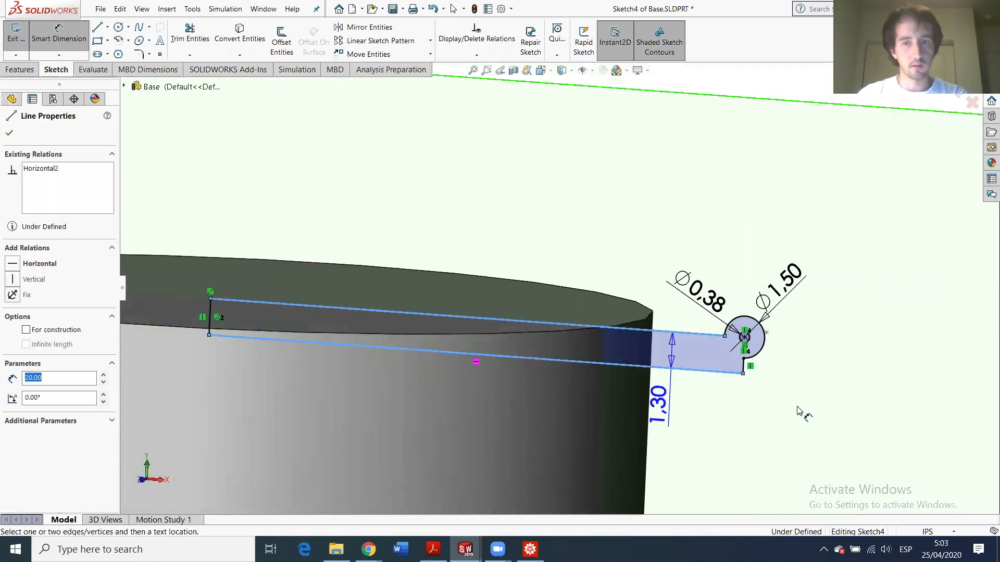
left_click(847, 440)
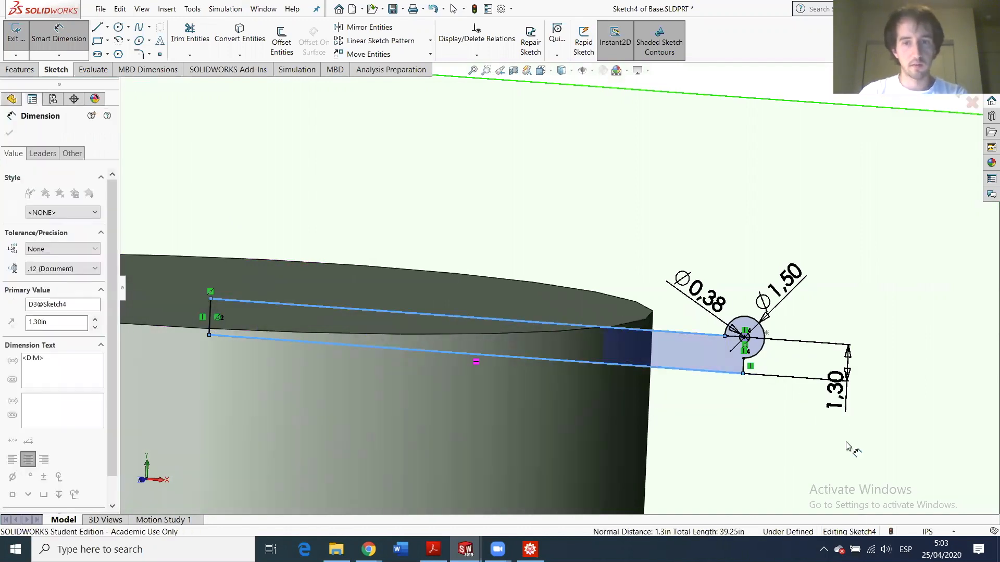
key("Return")
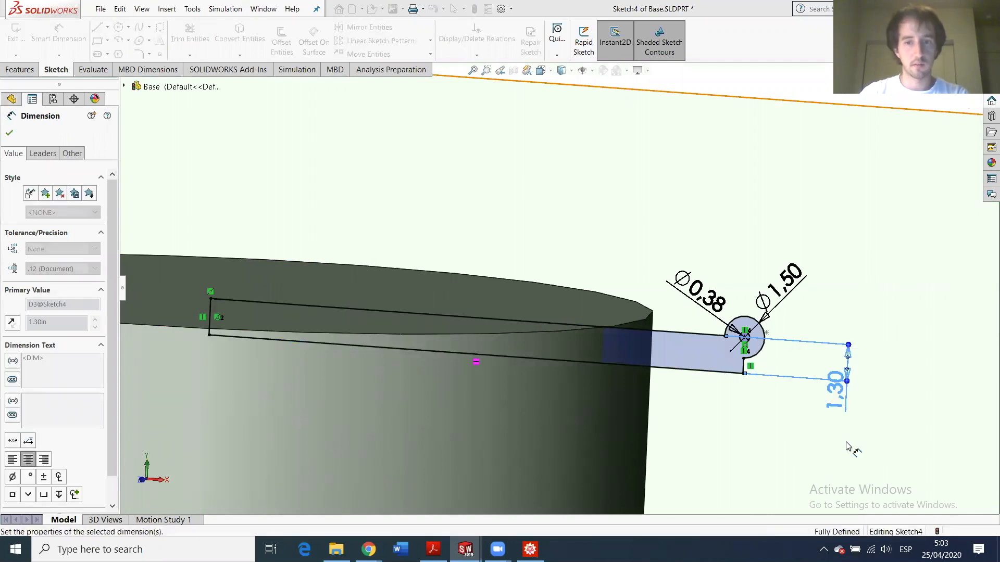
left_click(820, 463)
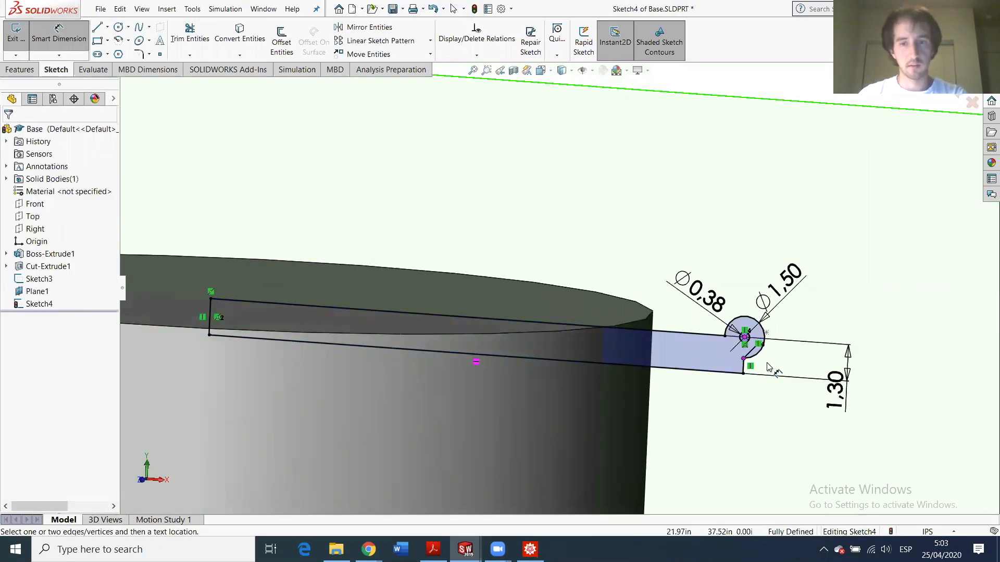
scroll(770, 367, "down", 5)
scroll(539, 352, "down", 2)
scroll(577, 387, "up", 5)
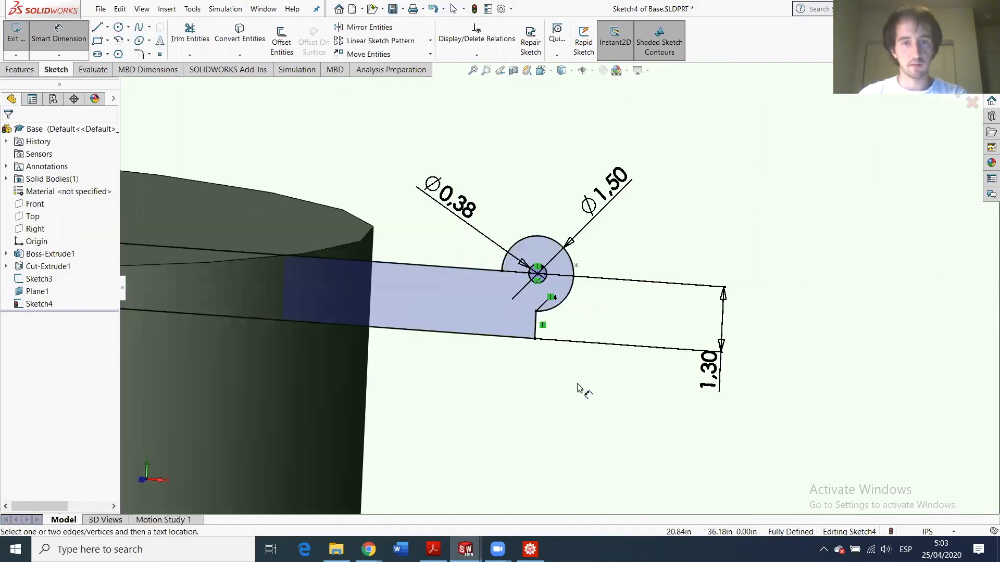
scroll(365, 284, "up", 2)
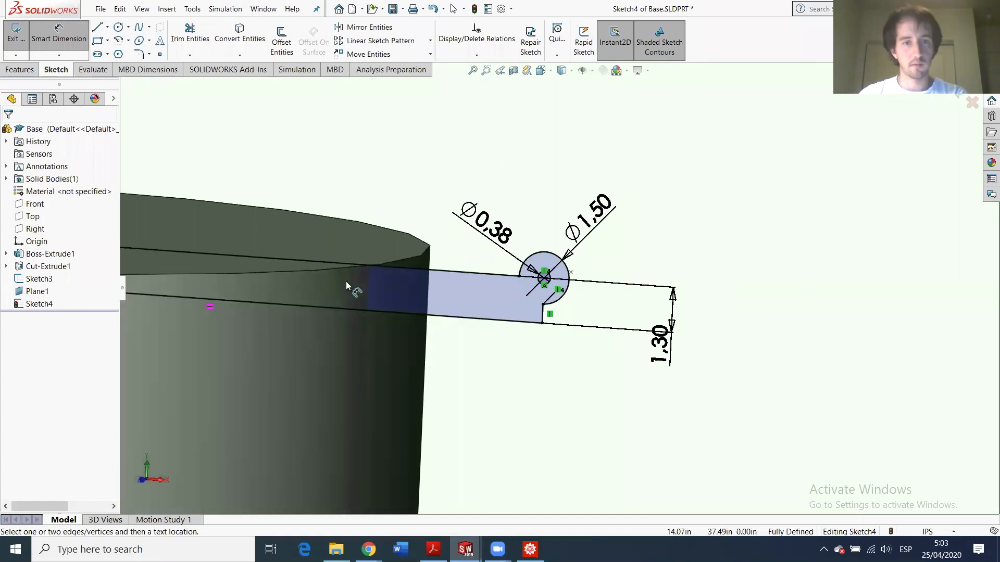
- Extrude Sketch4 Blind 1.00 in to create Boss-Extrude2
left_click(19, 32)
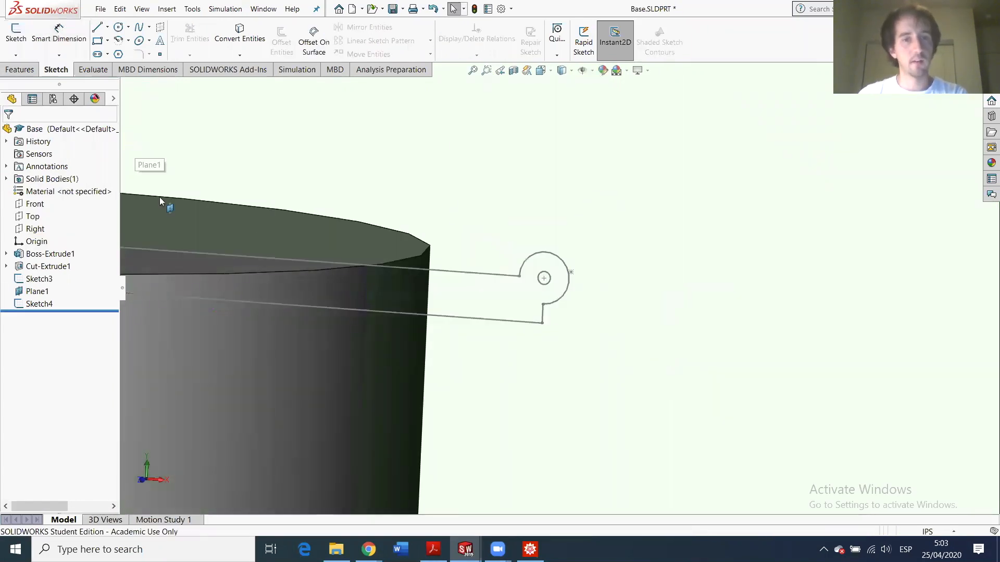
left_click(31, 304)
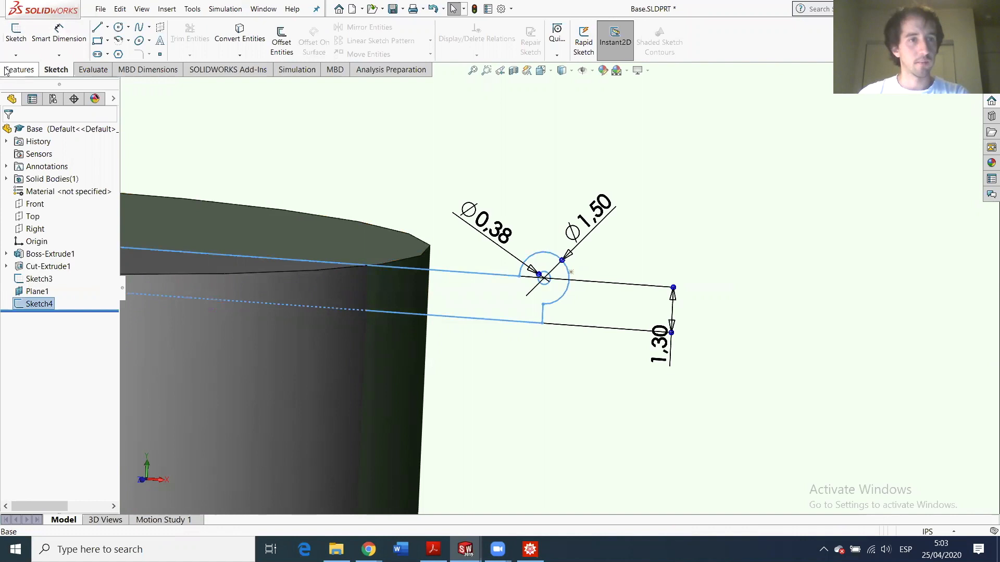
left_click(20, 69)
left_click(17, 38)
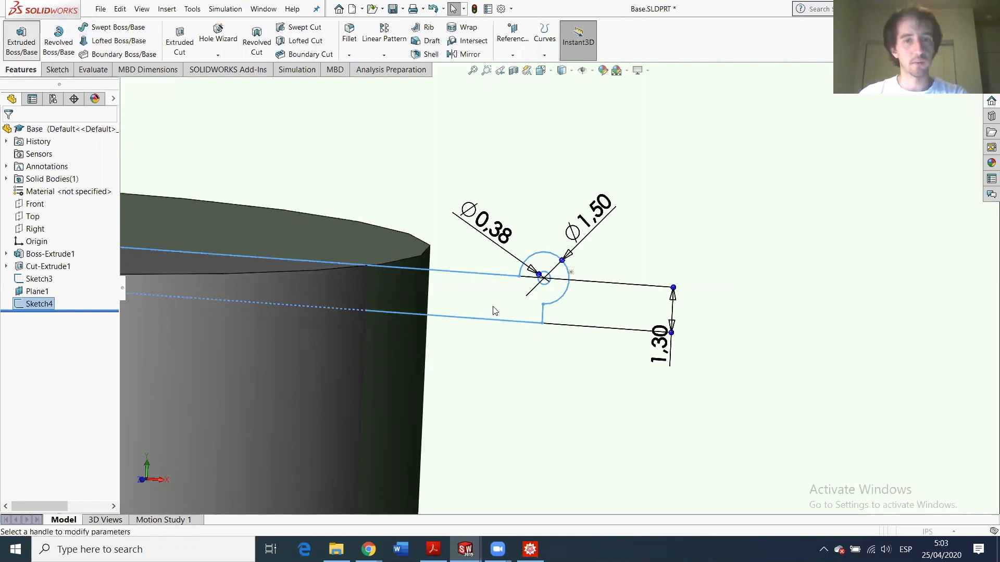
type("1")
key("Return")
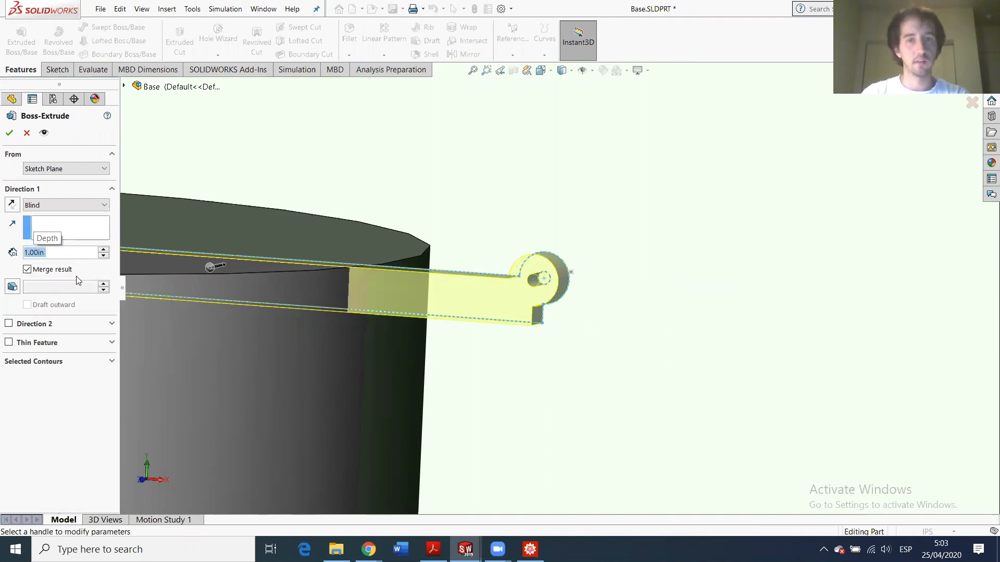
key("Return")
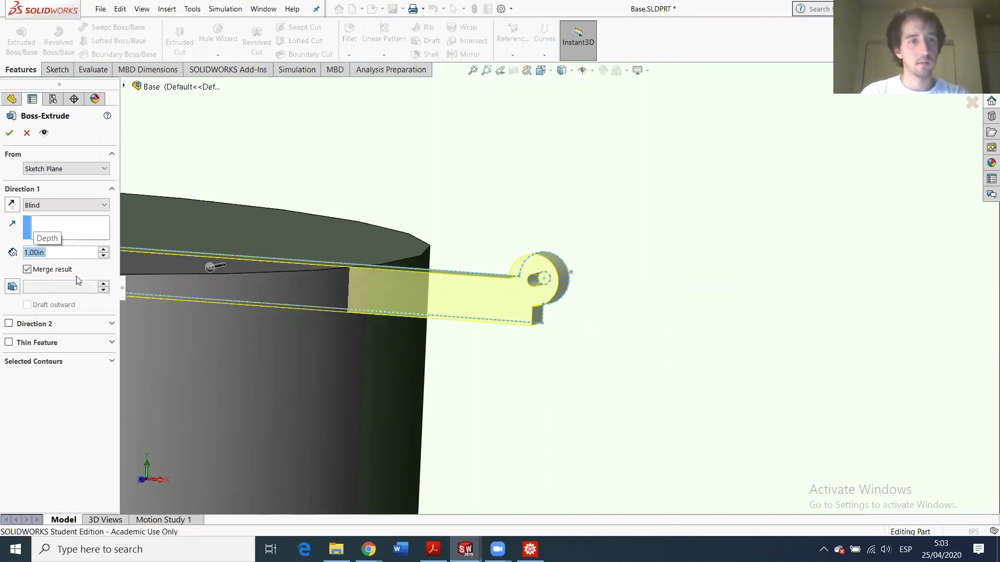
- Hide Plane1 and orbit to view the part from the front
scroll(511, 272, "up", 4)
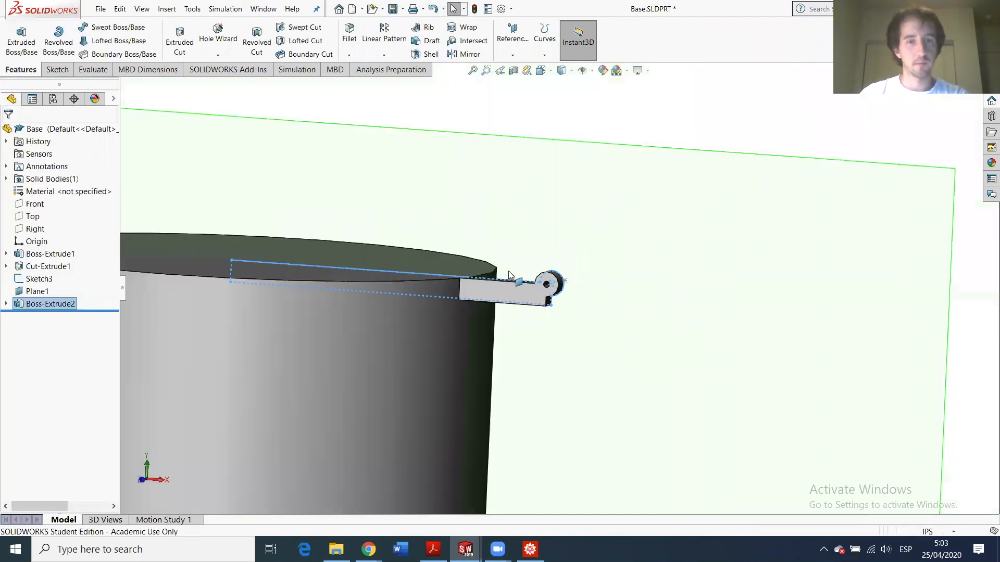
left_click(30, 292)
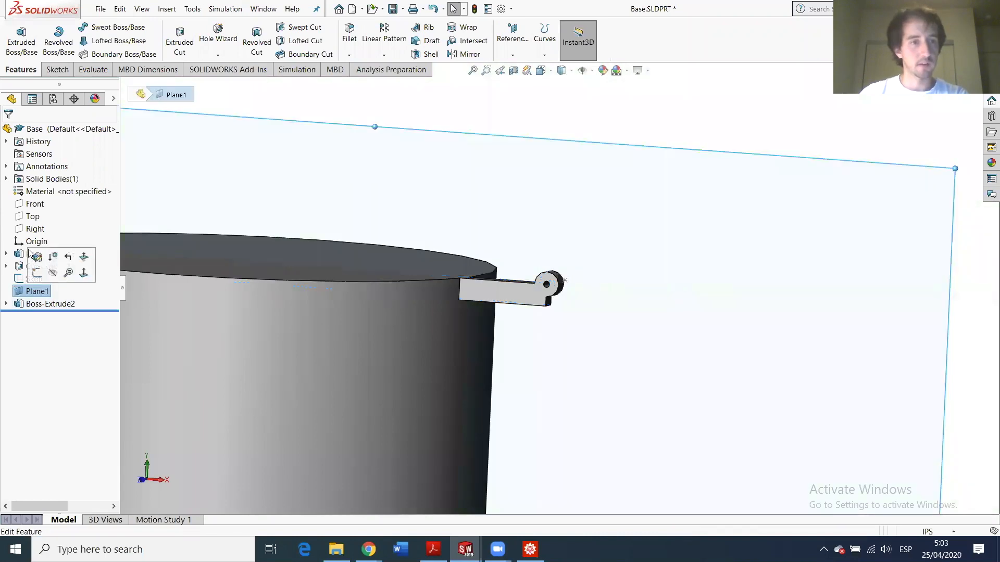
left_click(52, 271)
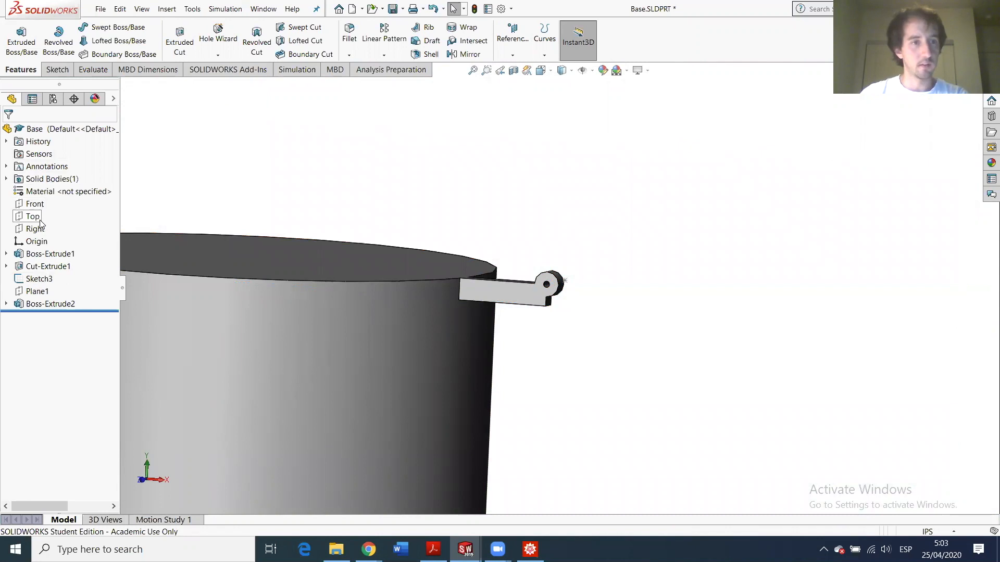
left_click(34, 204)
middle_click_drag(493, 280, 507, 264)
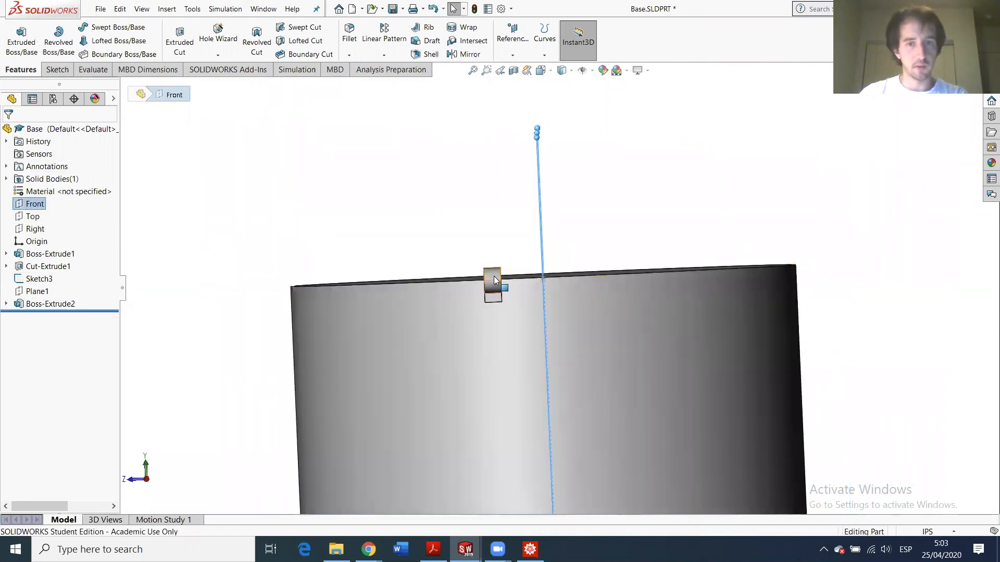
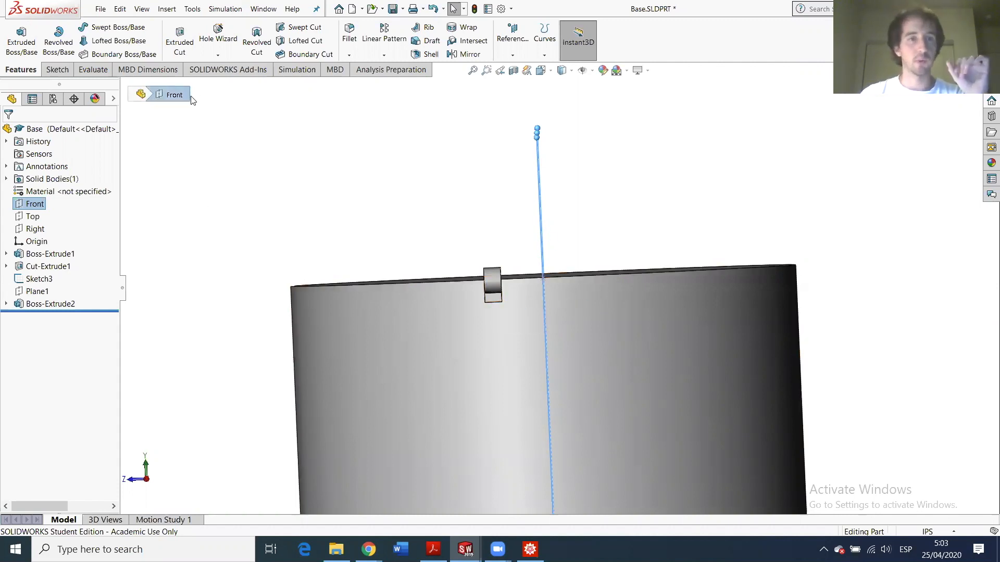
- Mirror Boss-Extrude2 across the Front plane to create Mirror1, then save Base.SLDPRT
left_click(384, 55)
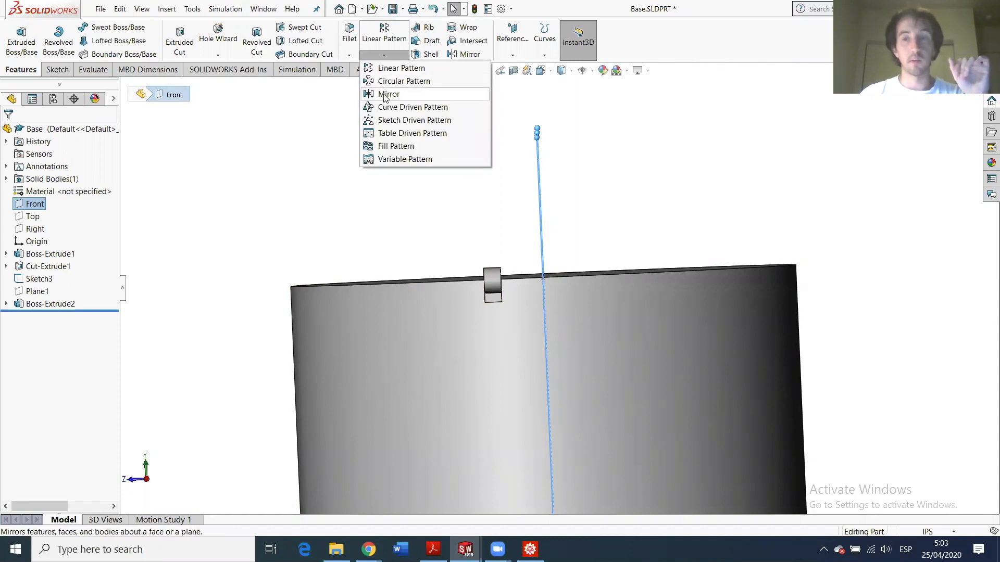
left_click(387, 94)
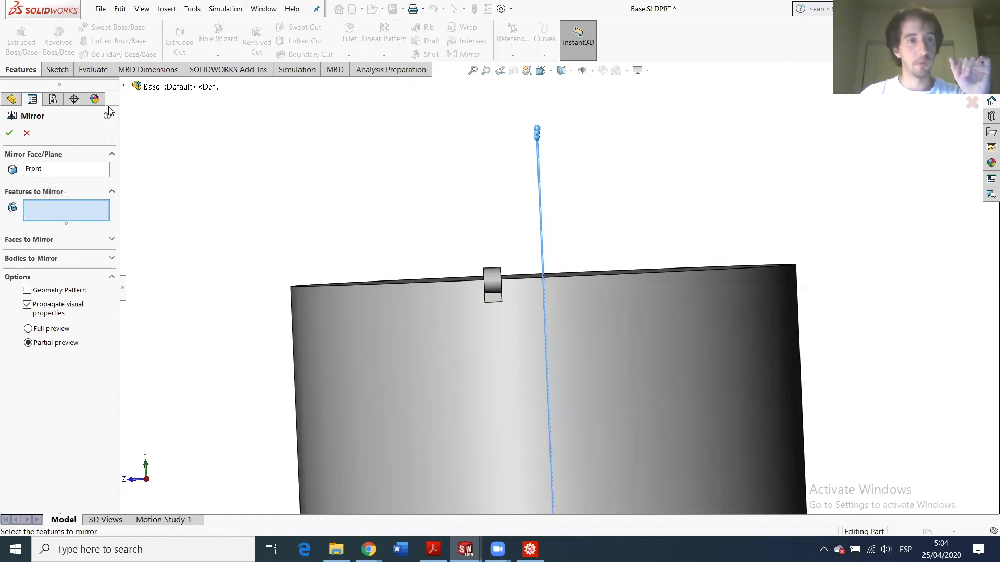
left_click(124, 86)
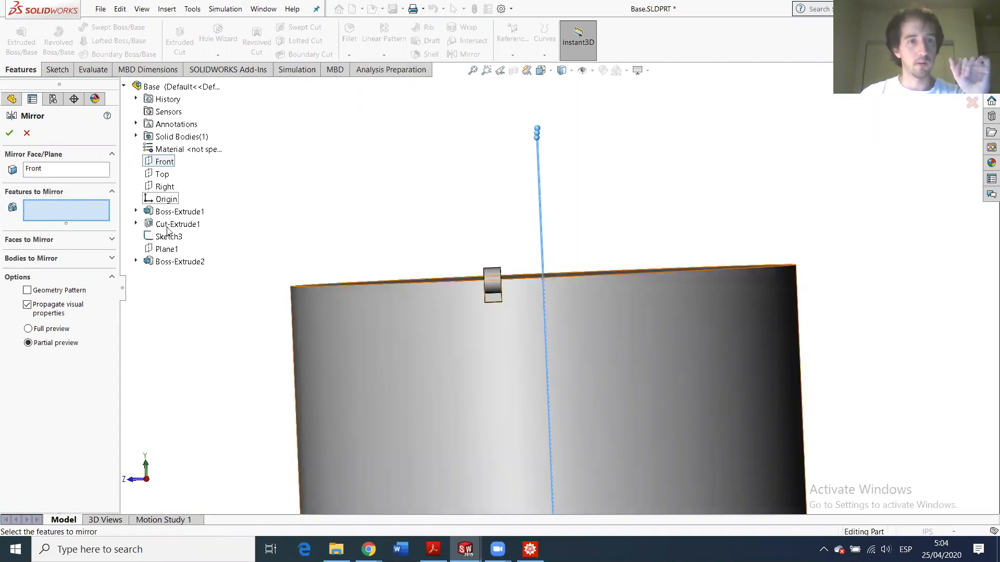
left_click(179, 262)
middle_click_drag(610, 297, 645, 262)
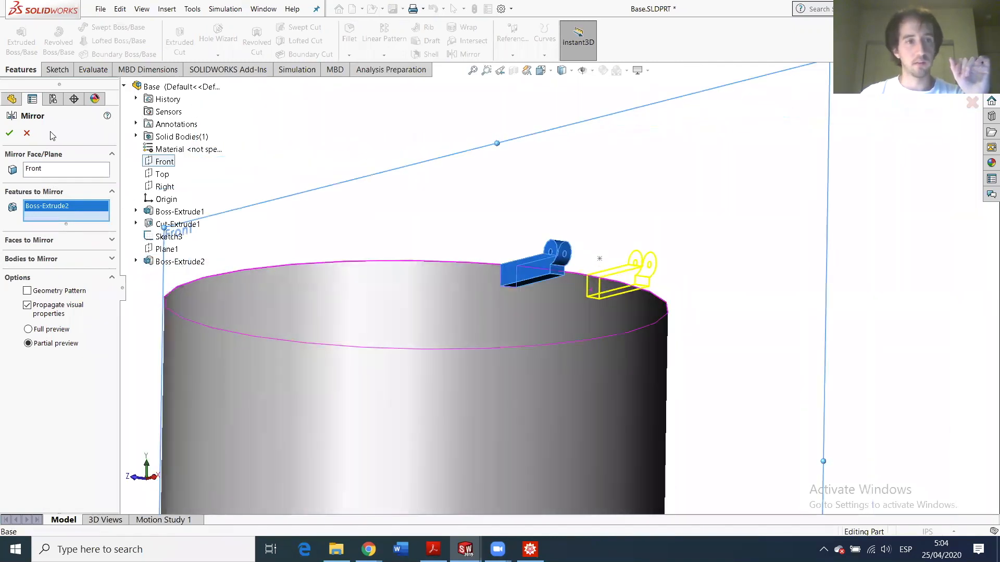
left_click(9, 134)
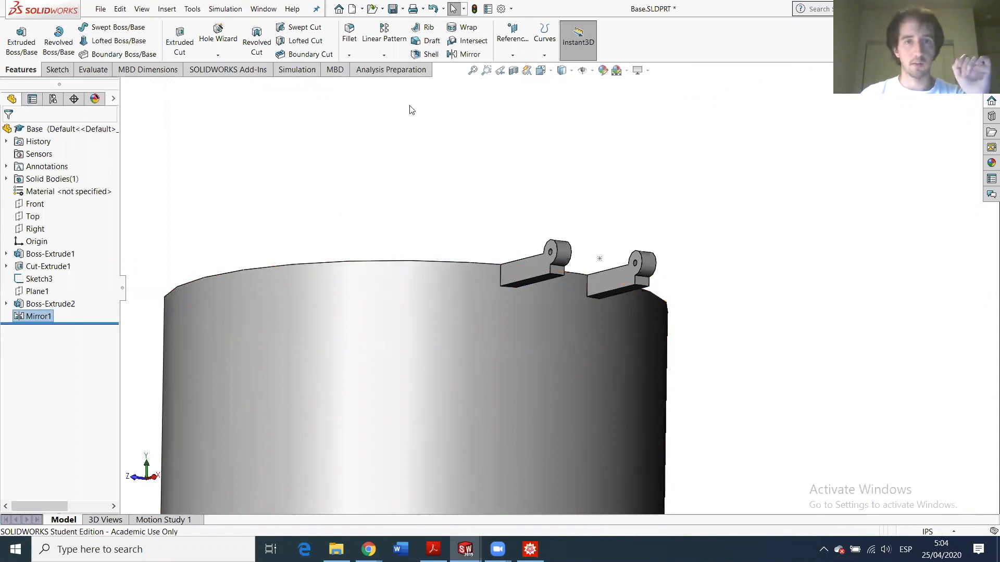
left_click(393, 8)
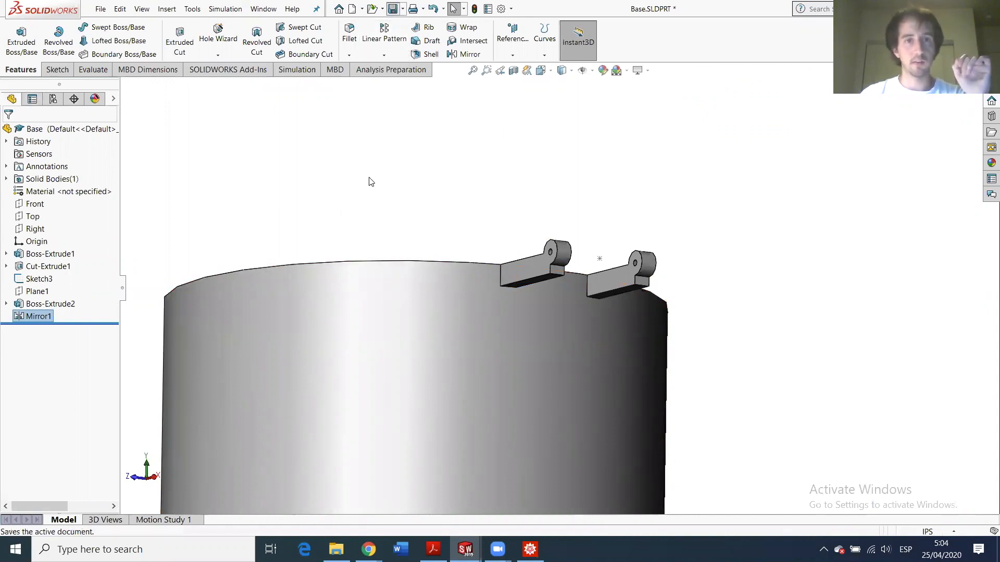
mouse_move(469, 547)
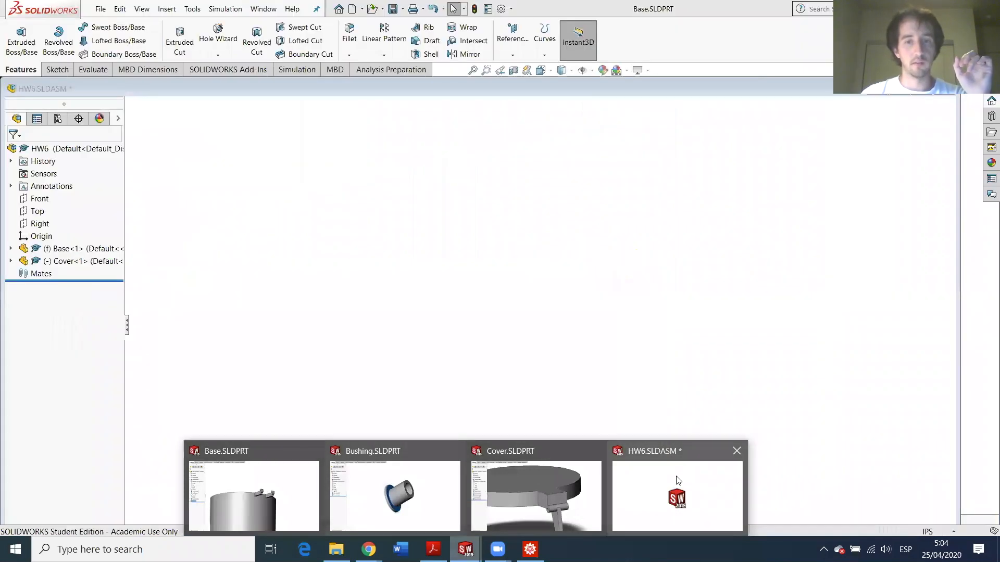
- Switch to HW6.SLDASM, orbit to line up the hinge, and select the cover tab's side face
left_click(678, 480)
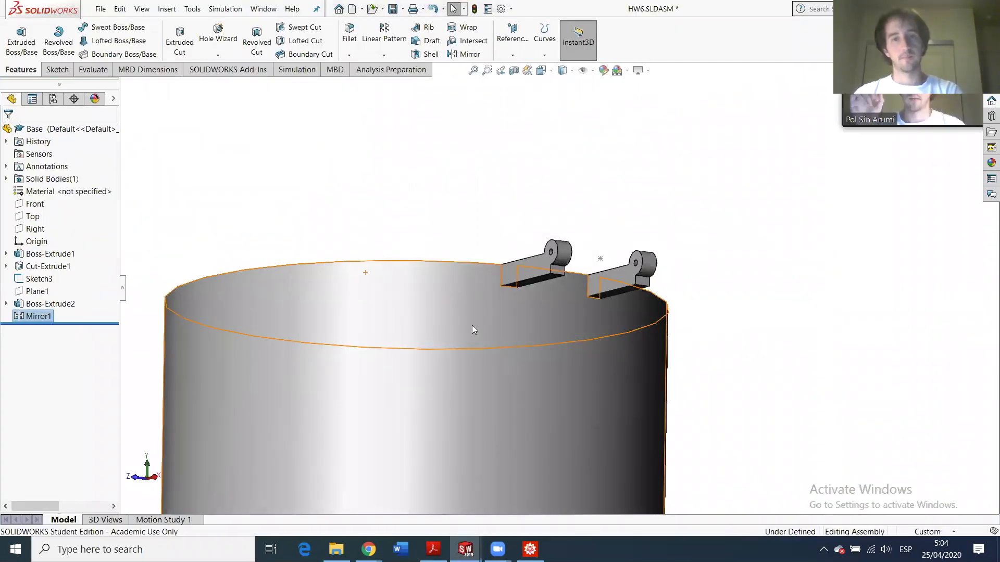
scroll(541, 304, "down", 8)
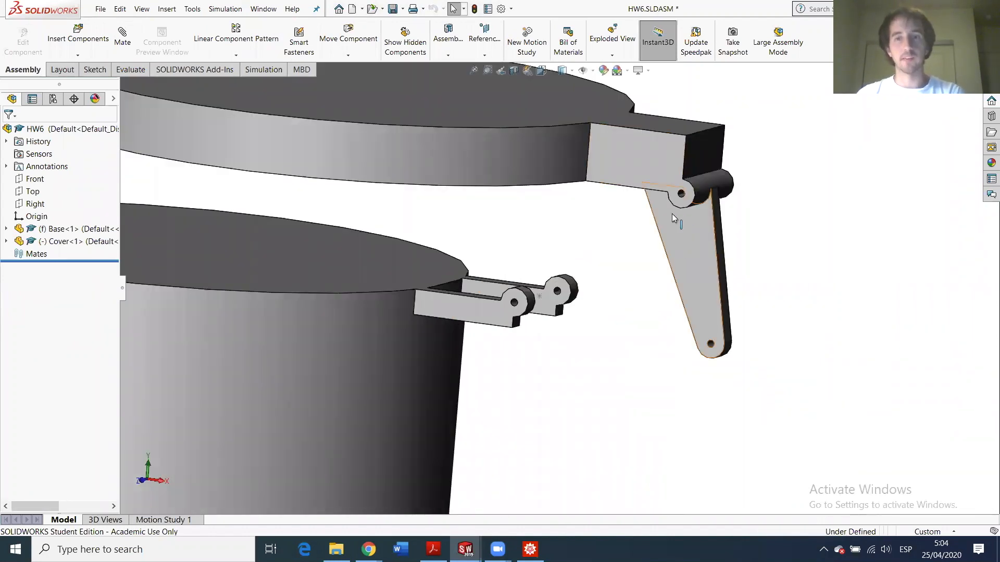
scroll(536, 240, "up", 3)
scroll(489, 300, "down", 4)
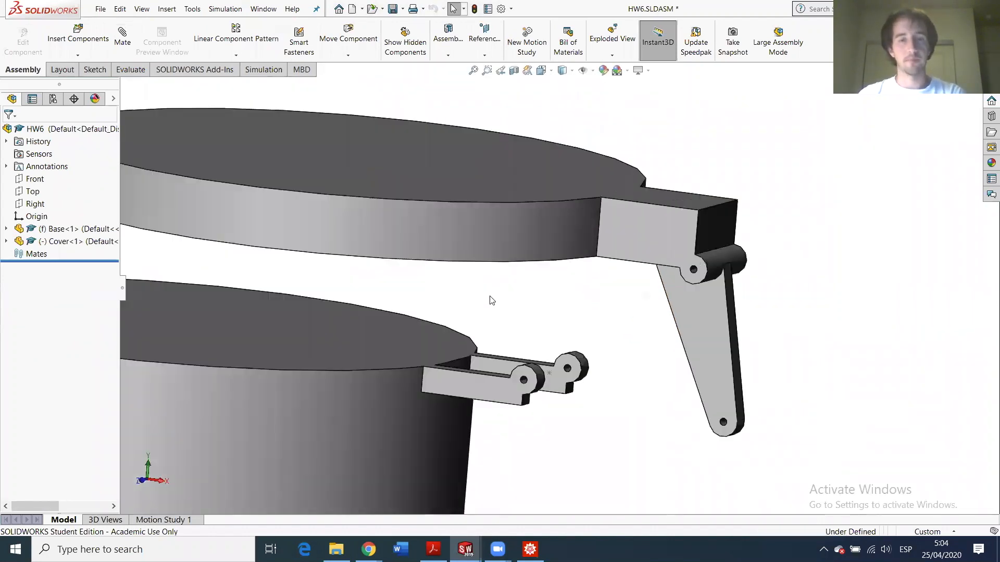
scroll(492, 317, "up", 2)
middle_click_drag(502, 260, 612, 293)
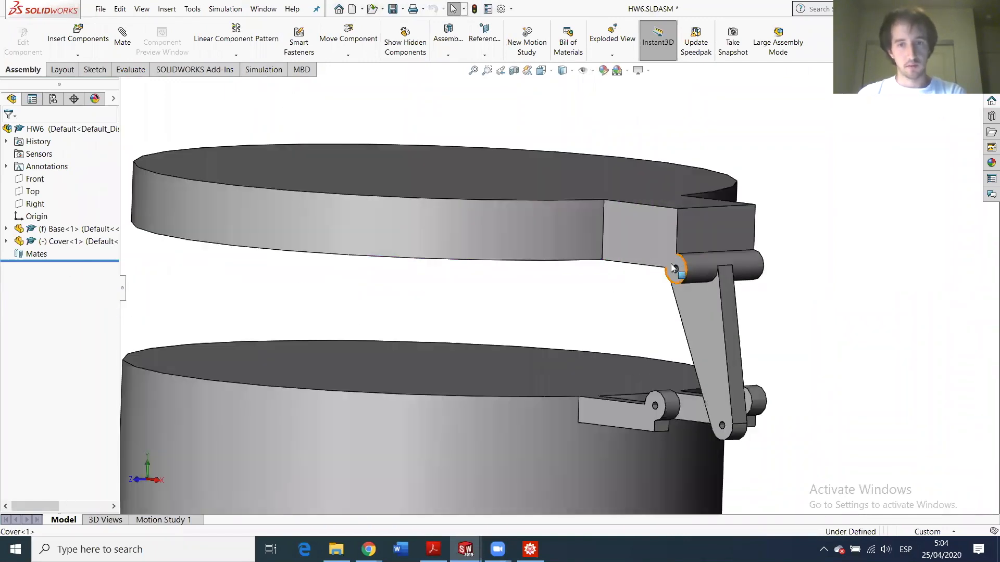
scroll(672, 268, "down", 5)
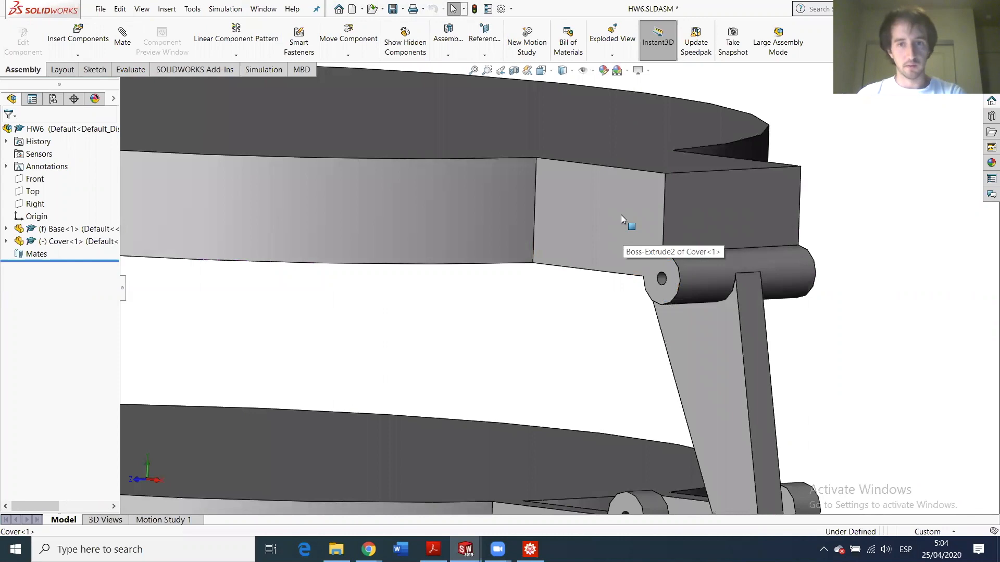
left_click(620, 227)
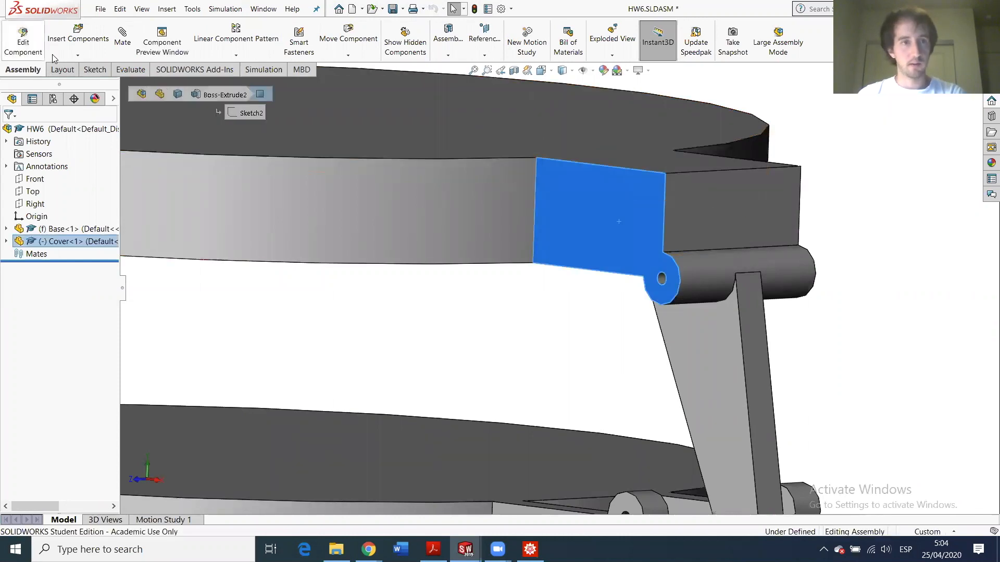
- Add a Width mate between both cover tab faces and the base clips' two inner faces
left_click(125, 54)
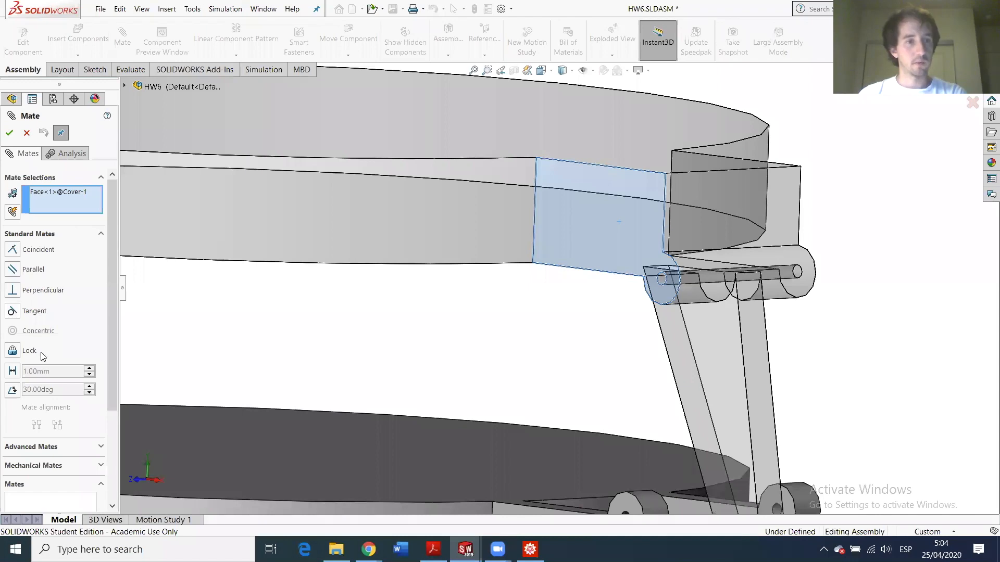
scroll(43, 356, "down", 3)
left_click(44, 313)
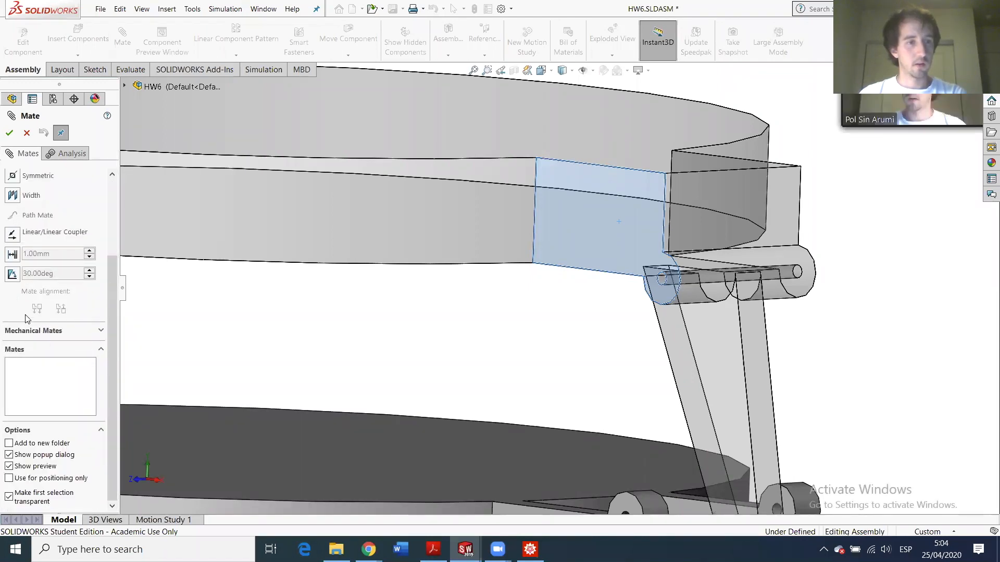
scroll(19, 281, "up", 3)
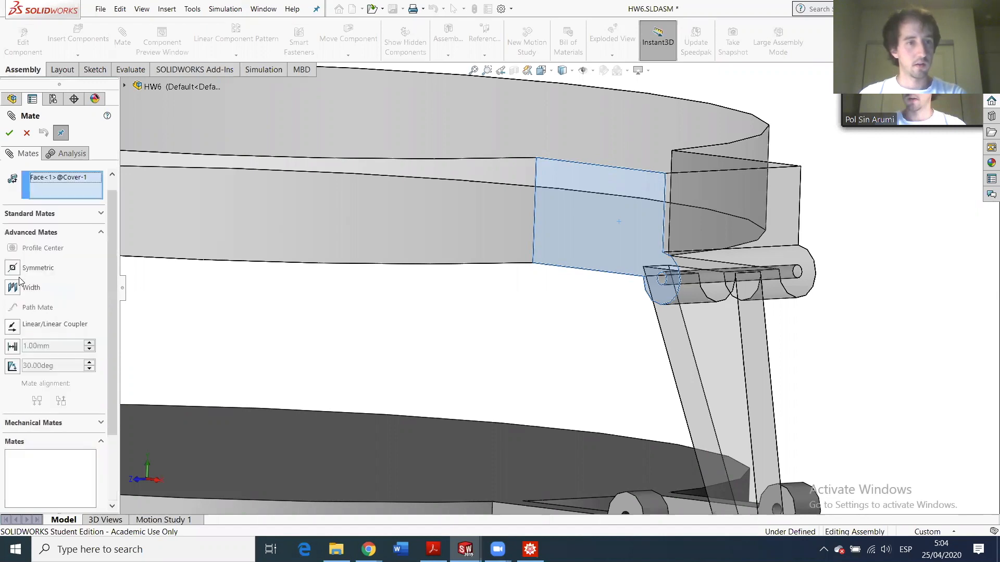
left_click(12, 287)
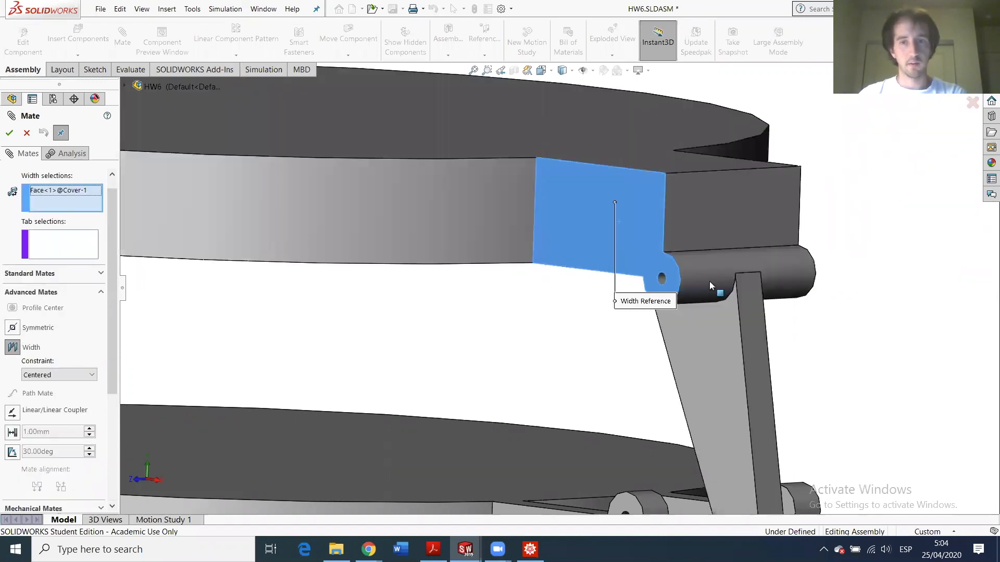
scroll(709, 281, "down", 5)
left_click(839, 224)
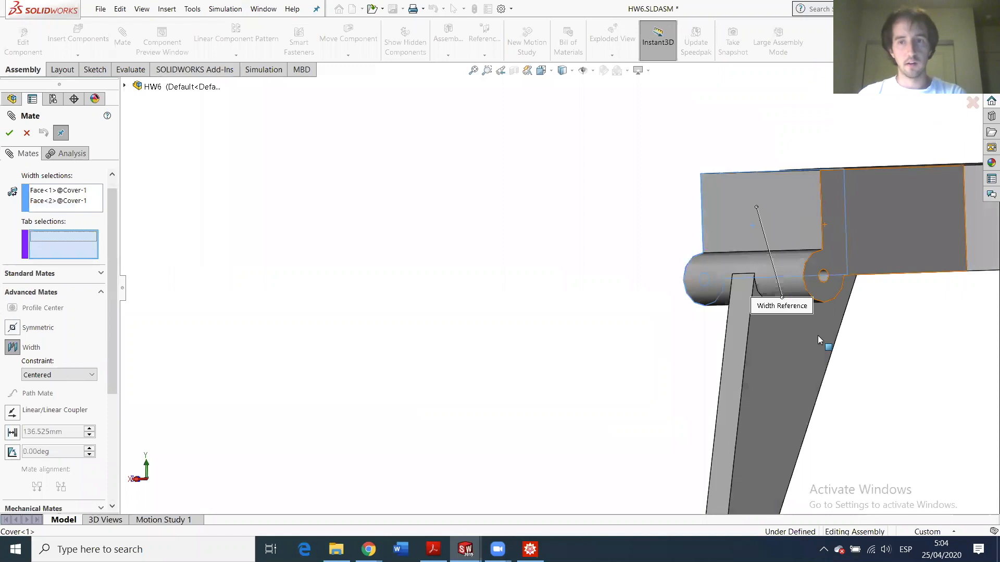
scroll(741, 387, "up", 3)
left_click(836, 390)
middle_click_drag(864, 390, 962, 389)
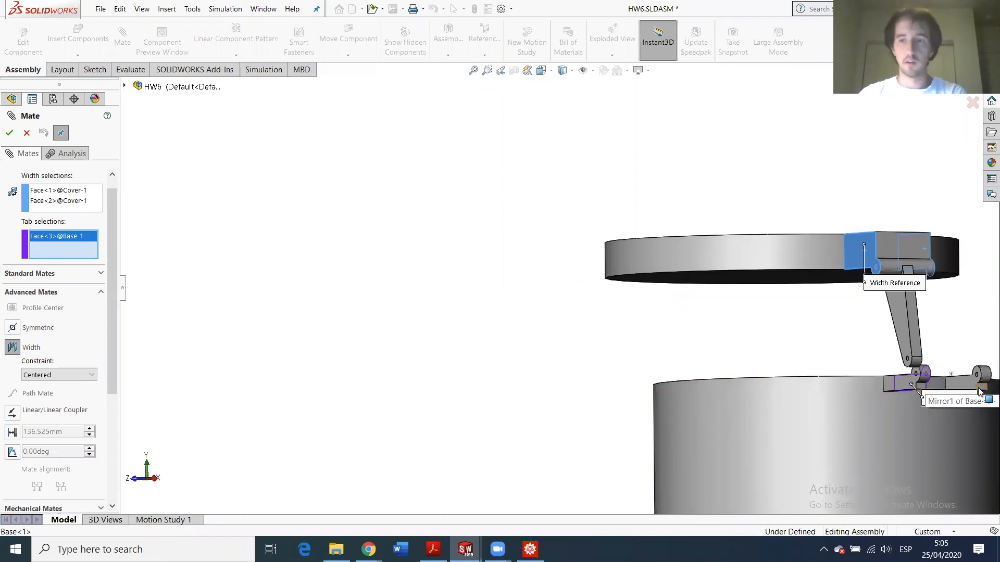
left_click(970, 385)
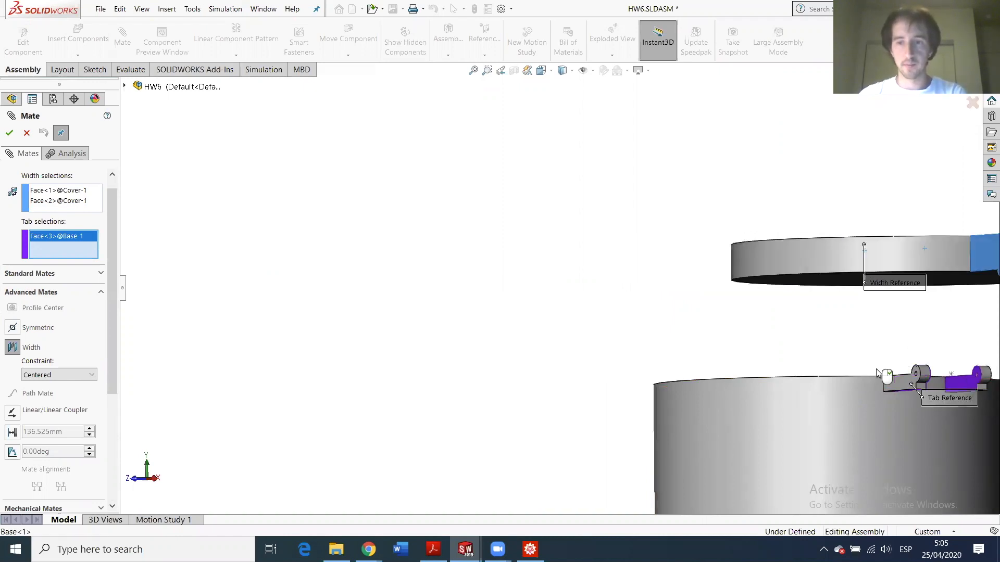
left_click(9, 132)
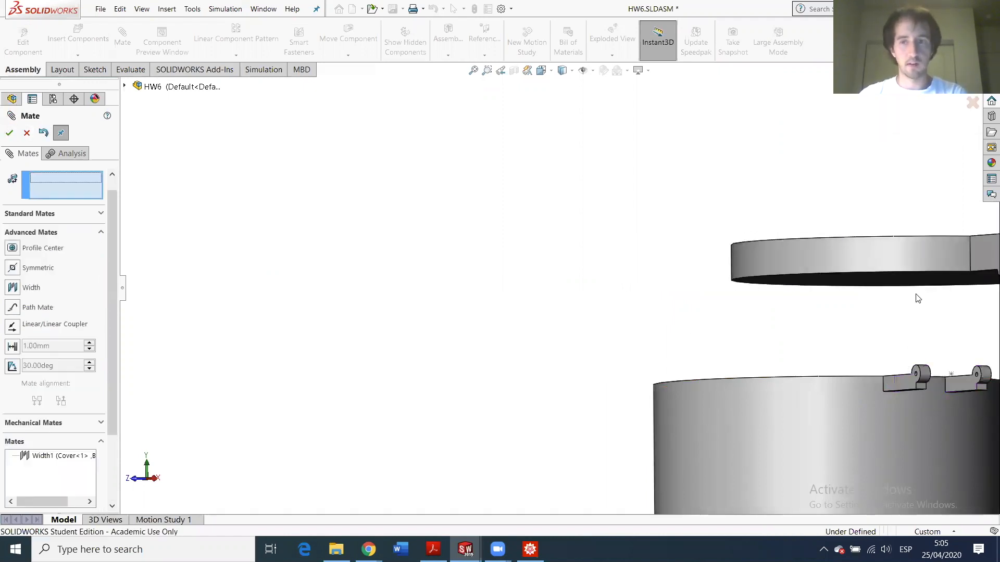
- Add Concentric1 between the cover's hinge pin hole and the base clip's hole
scroll(714, 242, "up", 3)
scroll(716, 242, "down", 5)
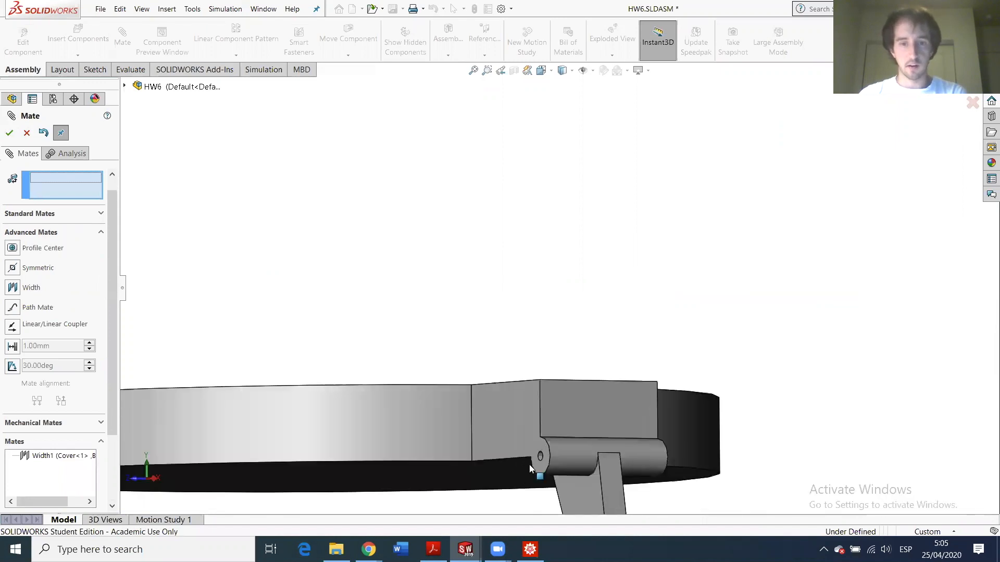
scroll(545, 459, "down", 3)
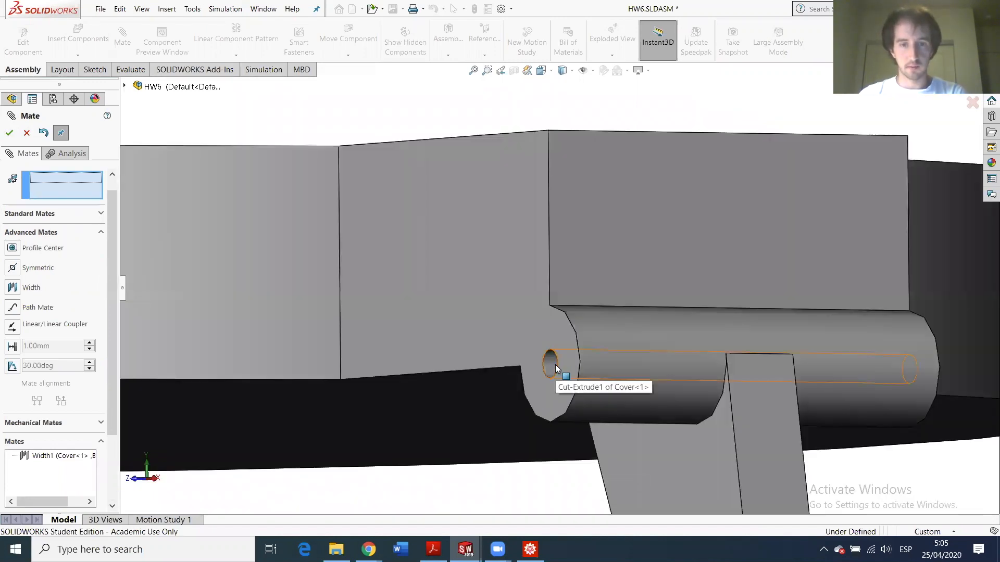
left_click(570, 424)
scroll(570, 425, "up", 5)
scroll(431, 473, "down", 5)
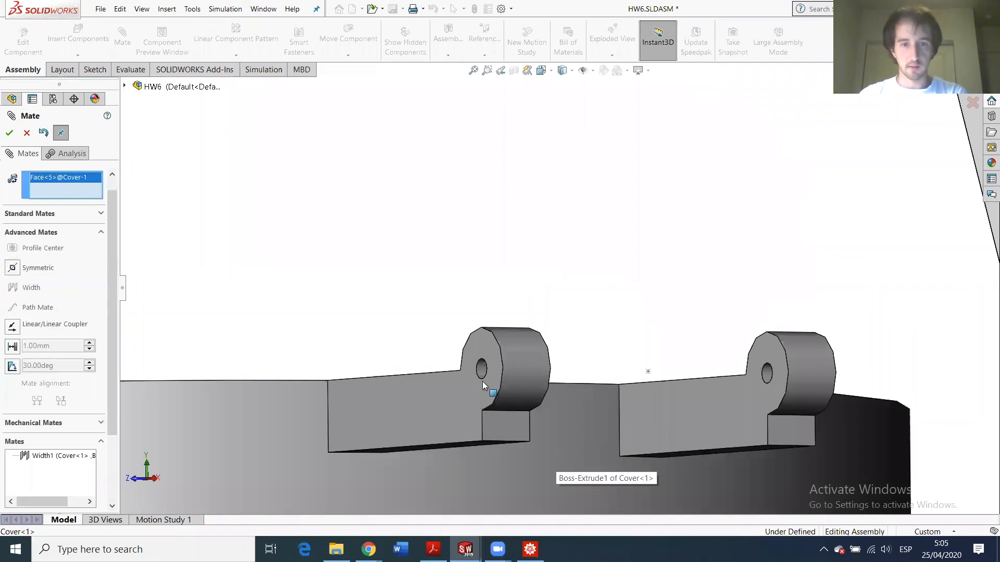
left_click(484, 371)
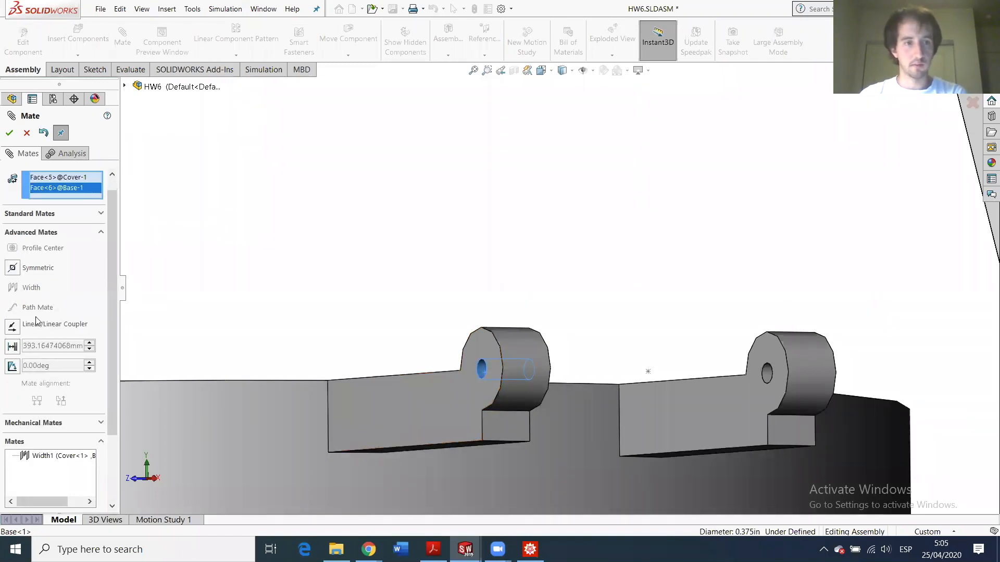
scroll(8, 266, "up", 1)
left_click(23, 233)
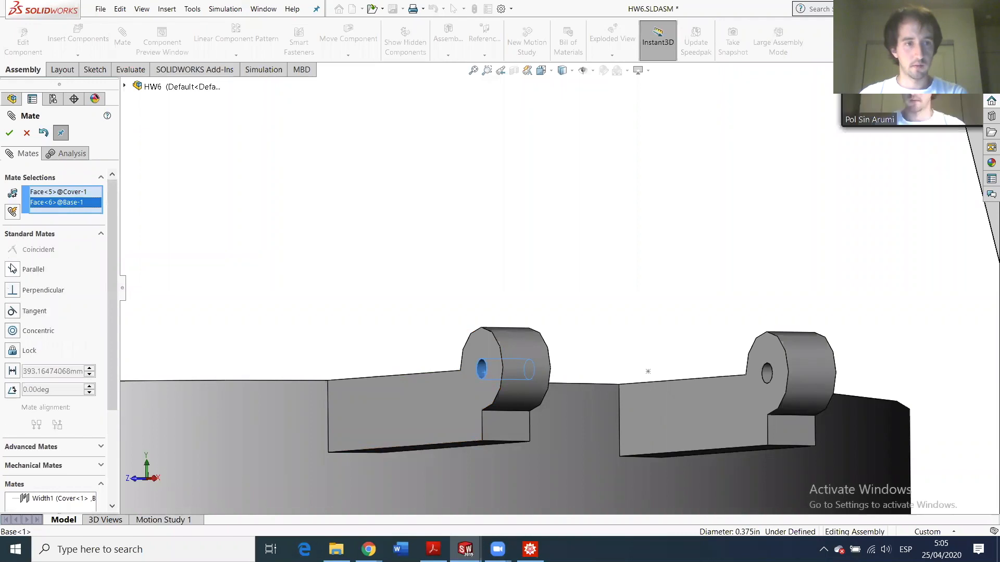
left_click(12, 331)
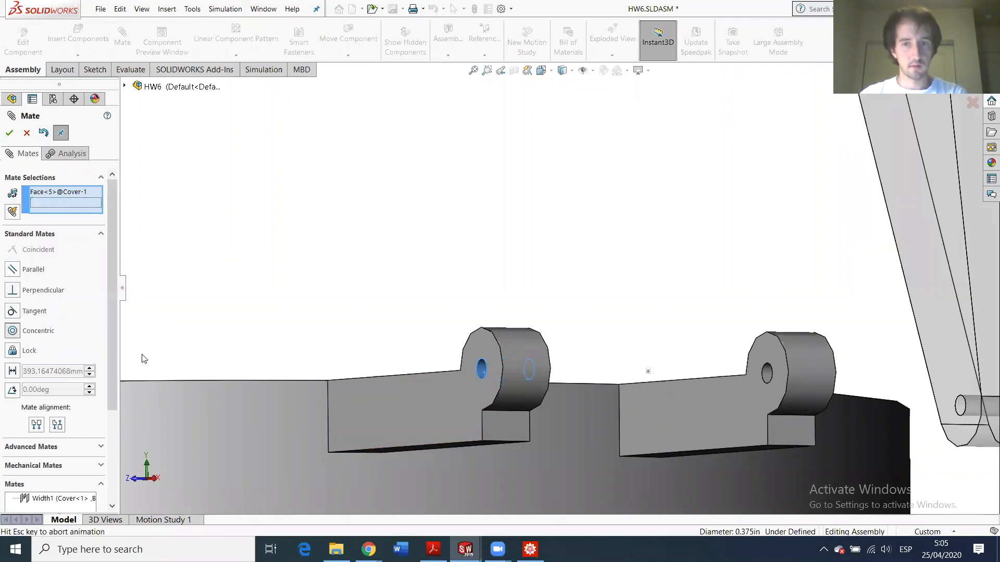
left_click(9, 135)
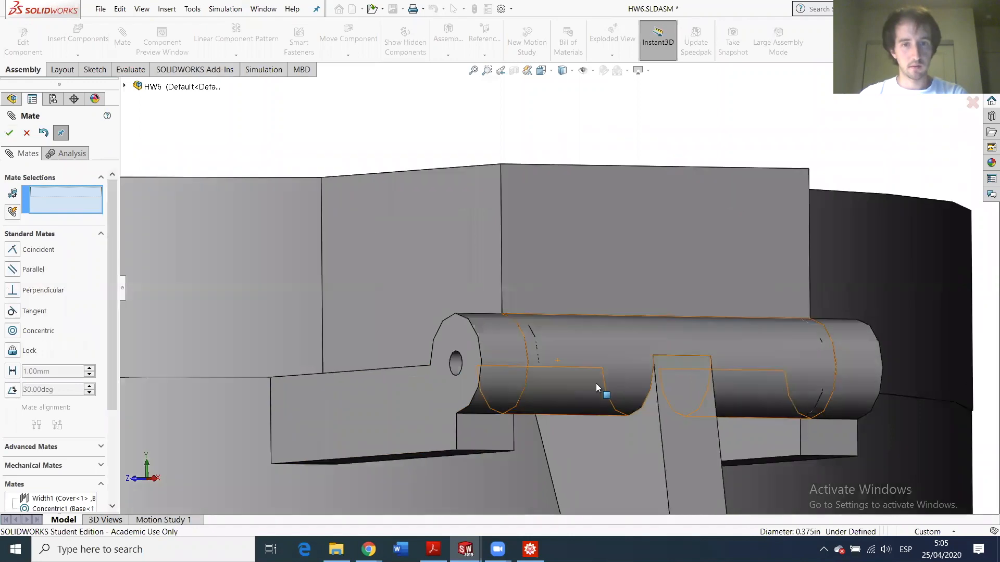
- Orbit around the hinge and swing the lid open and back, then exit the Mate tool
scroll(572, 343, "up", 2)
scroll(620, 328, "down", 2)
scroll(618, 329, "up", 3)
scroll(553, 311, "down", 4)
middle_click_drag(547, 312, 557, 259)
middle_click_drag(647, 225, 466, 367)
scroll(467, 367, "up", 2)
scroll(427, 339, "down", 3)
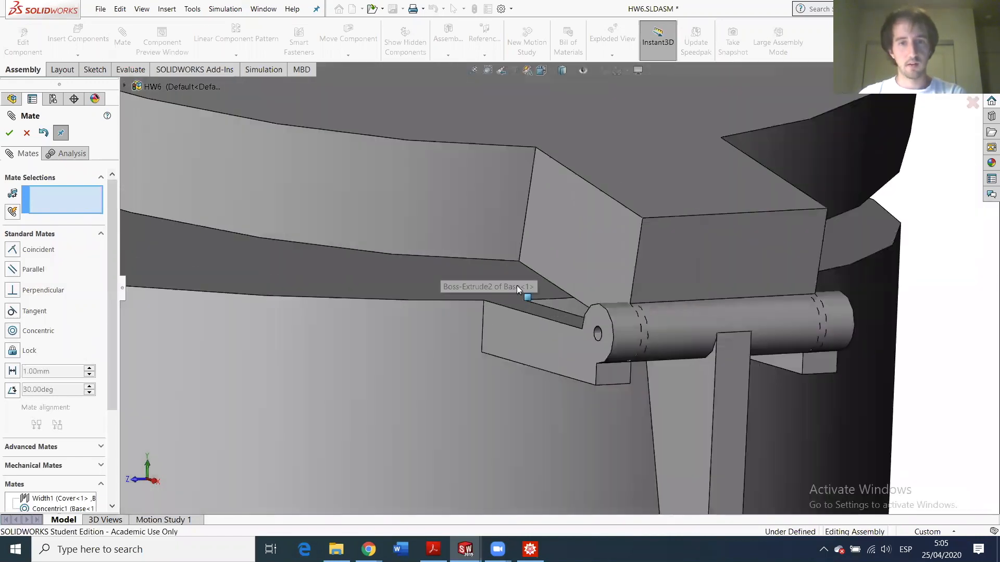
scroll(578, 307, "up", 3)
scroll(491, 347, "down", 3)
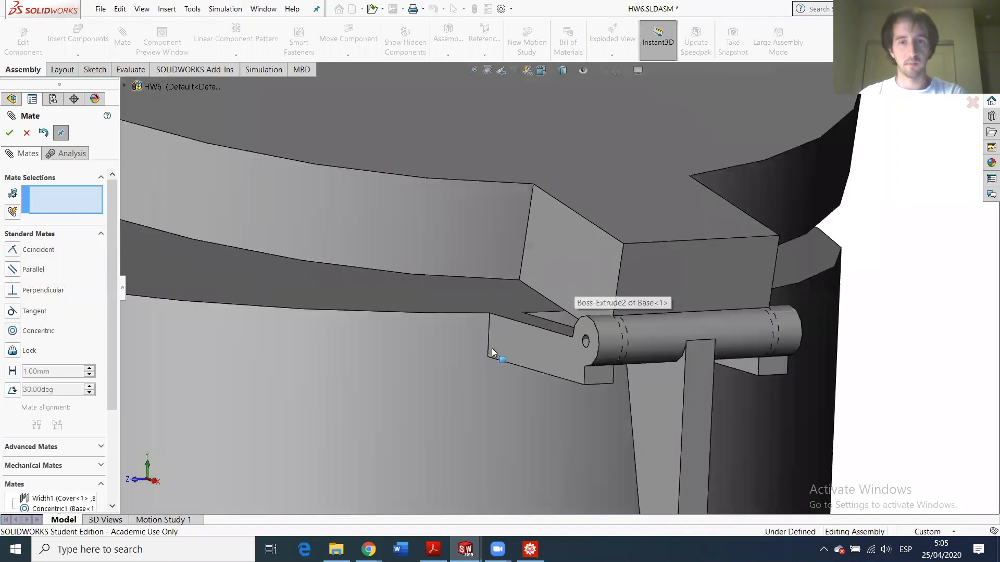
scroll(469, 323, "up", 3)
middle_click_drag(486, 297, 429, 259)
left_click_drag(429, 258, 459, 238)
scroll(564, 249, "down", 4)
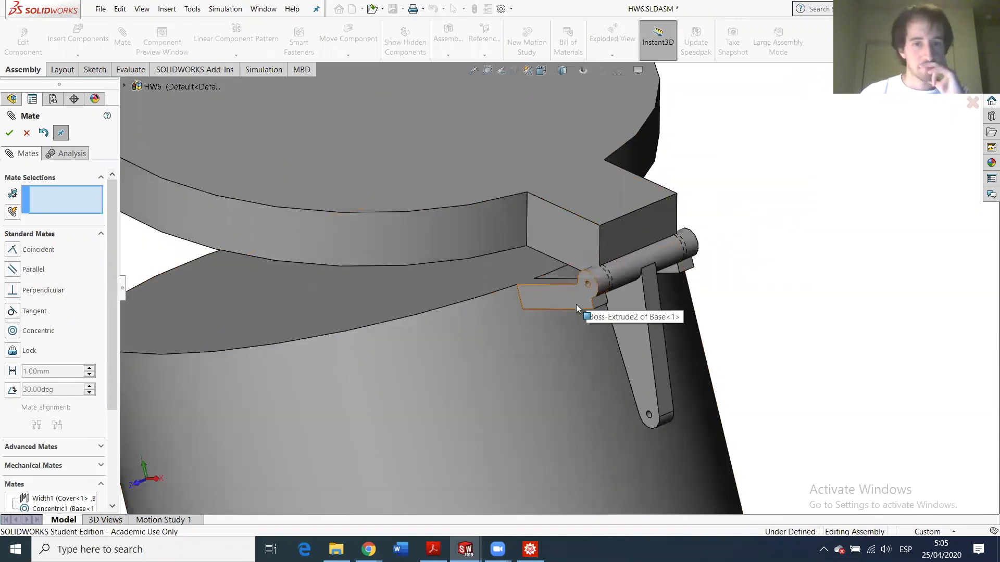
scroll(575, 294, "up", 4)
scroll(571, 289, "down", 5)
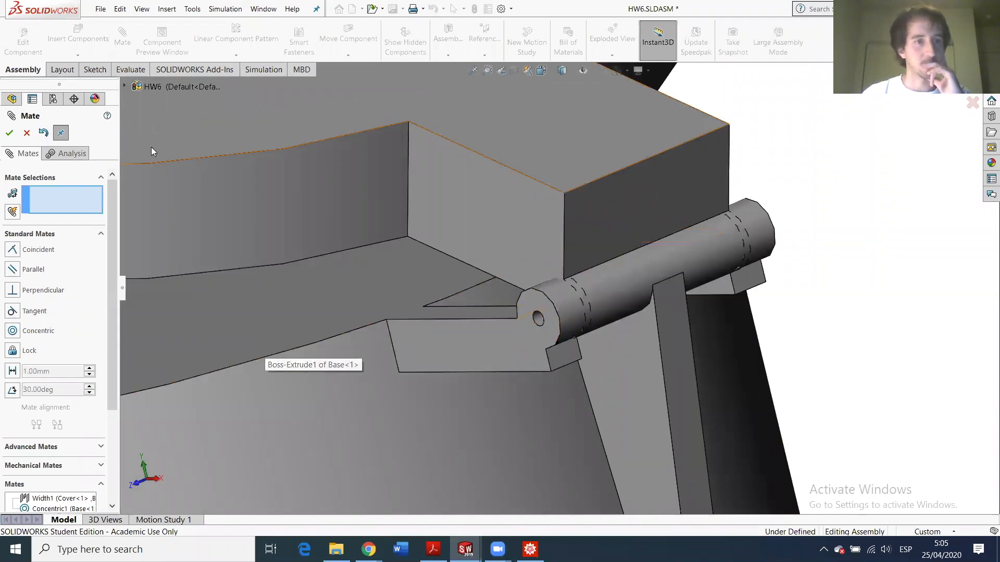
key("Escape")
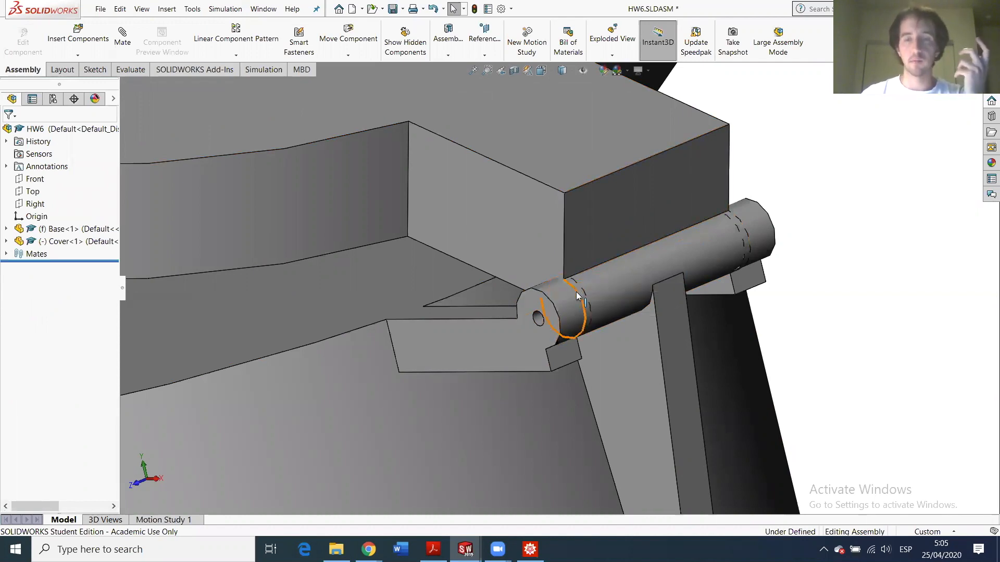
- Inspect the hinge and cover faces, then open Base.SLDPRT from its hinge plate face
left_click(561, 302)
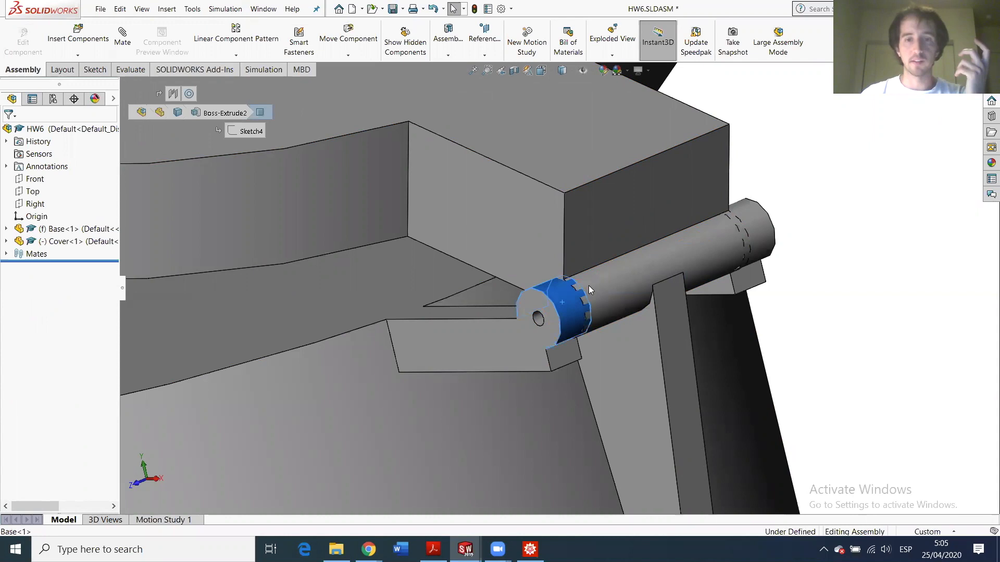
left_click(603, 262)
scroll(641, 324, "up", 5)
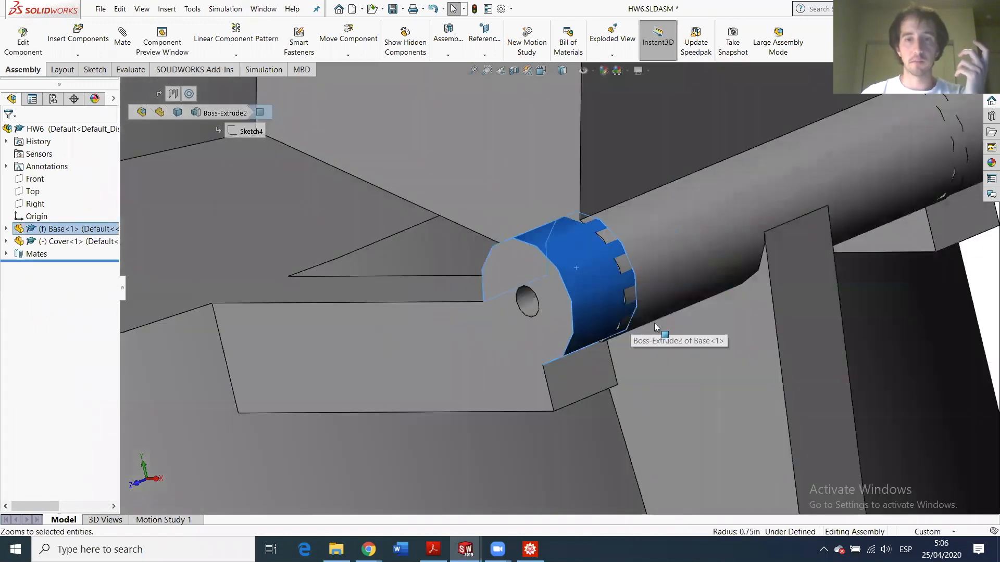
scroll(633, 306, "up", 3)
left_click(559, 264)
left_click(606, 165)
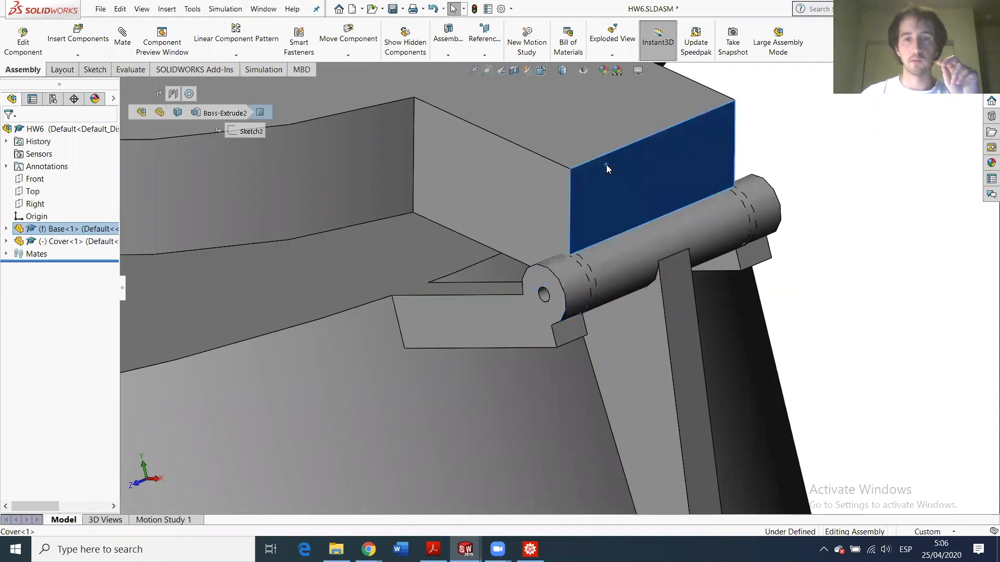
left_click(772, 199)
left_click(707, 228)
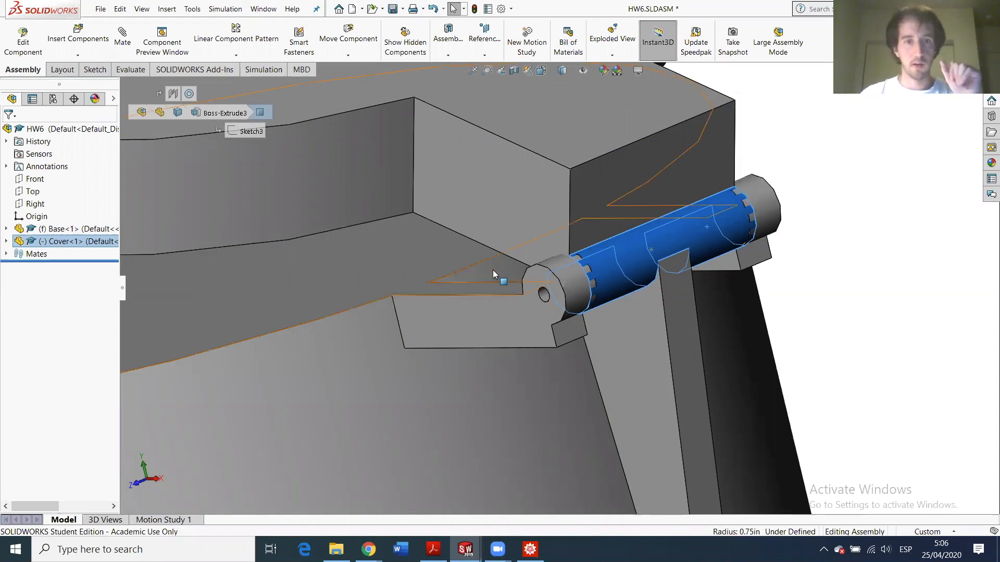
scroll(494, 275, "up", 5)
left_click(417, 239)
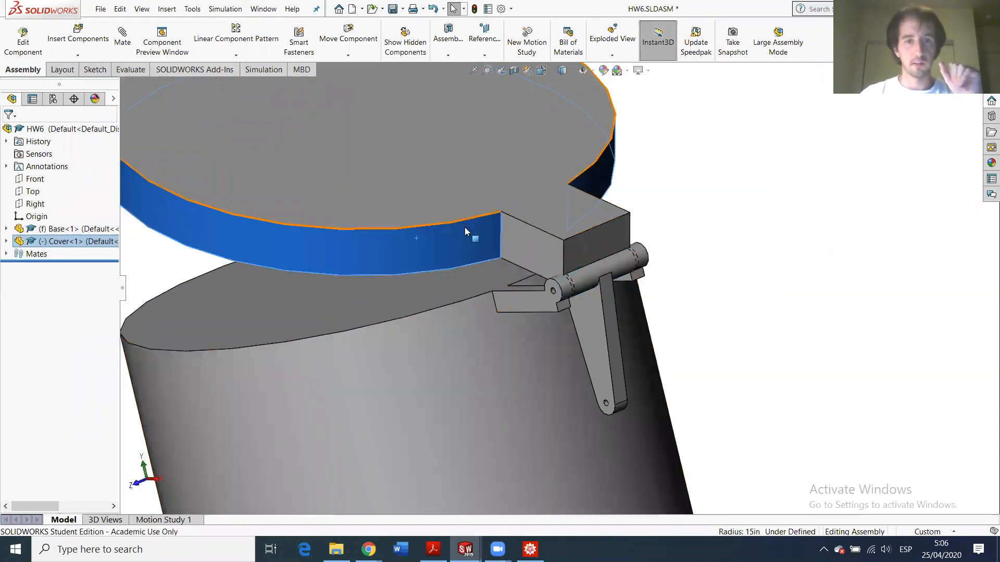
left_click(528, 297)
left_click(560, 236)
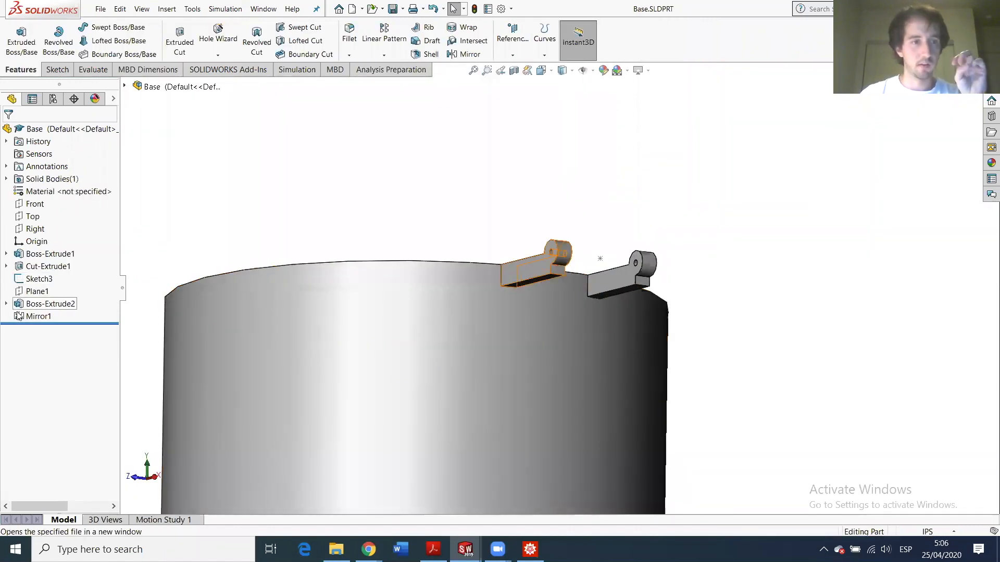
- Edit Plane1 in the Base part to review its 2.50in offset from Front
left_click(20, 293)
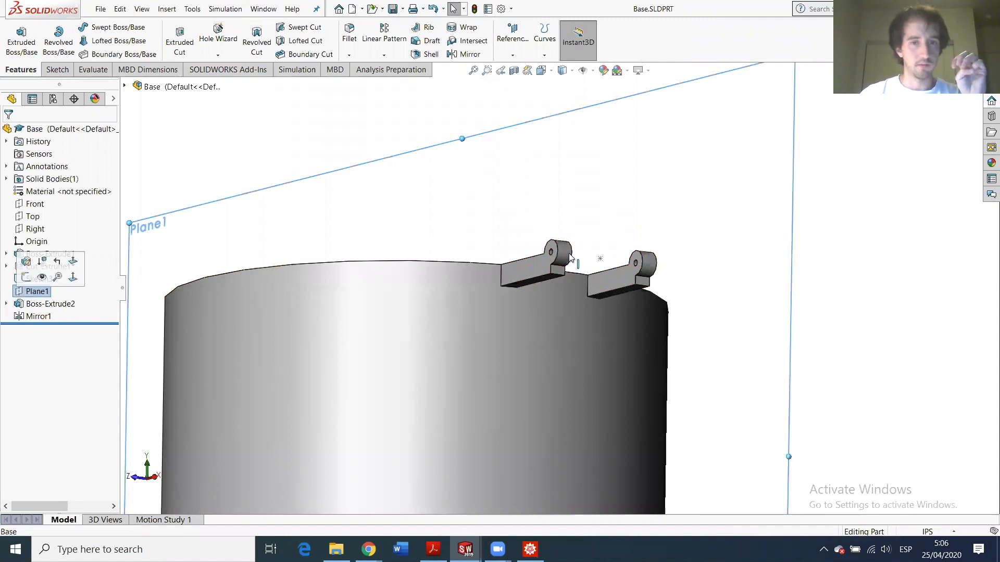
scroll(556, 273, "down", 2)
middle_click_drag(555, 274, 549, 336)
scroll(554, 305, "up", 5)
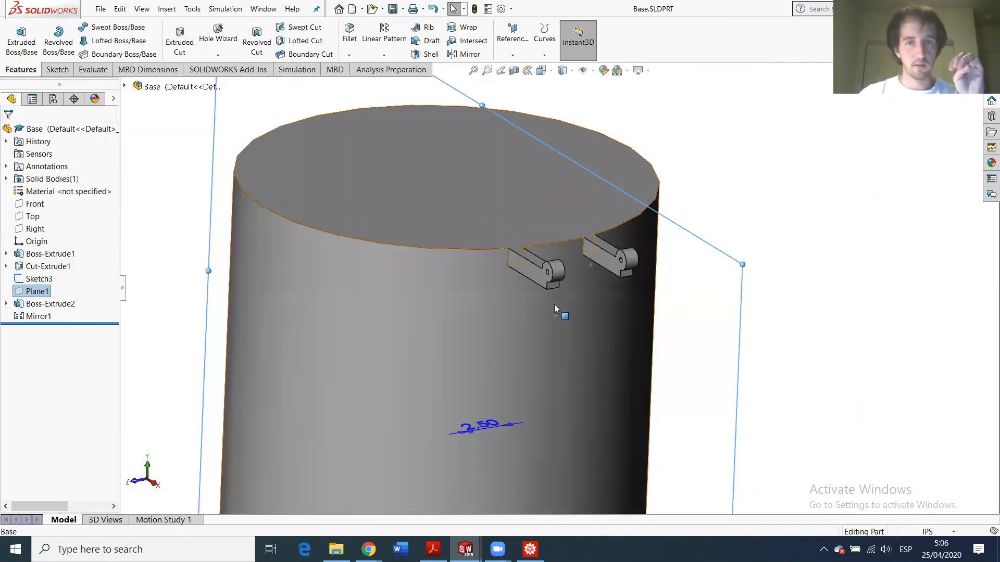
scroll(565, 258, "down", 3)
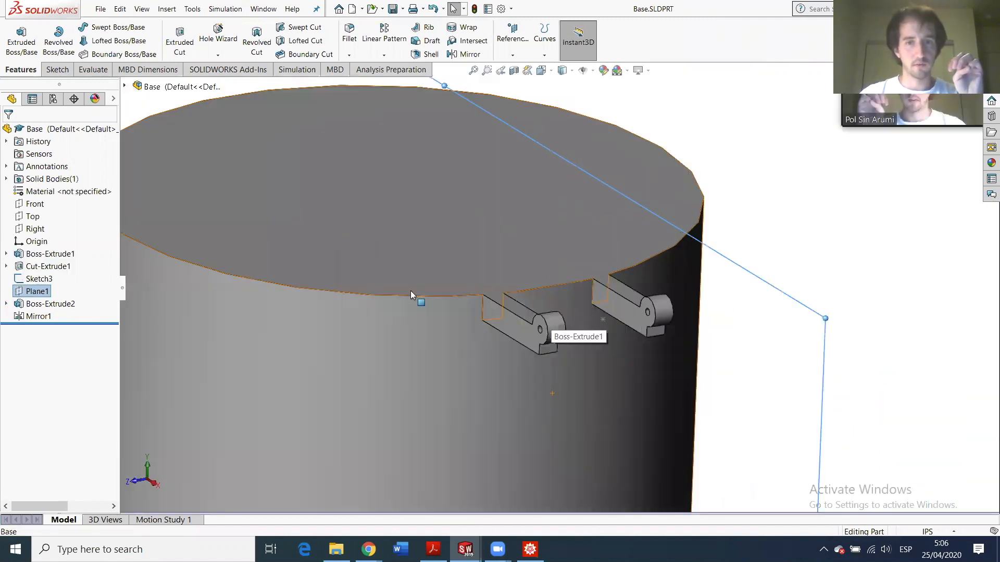
left_click(24, 291)
left_click(57, 286)
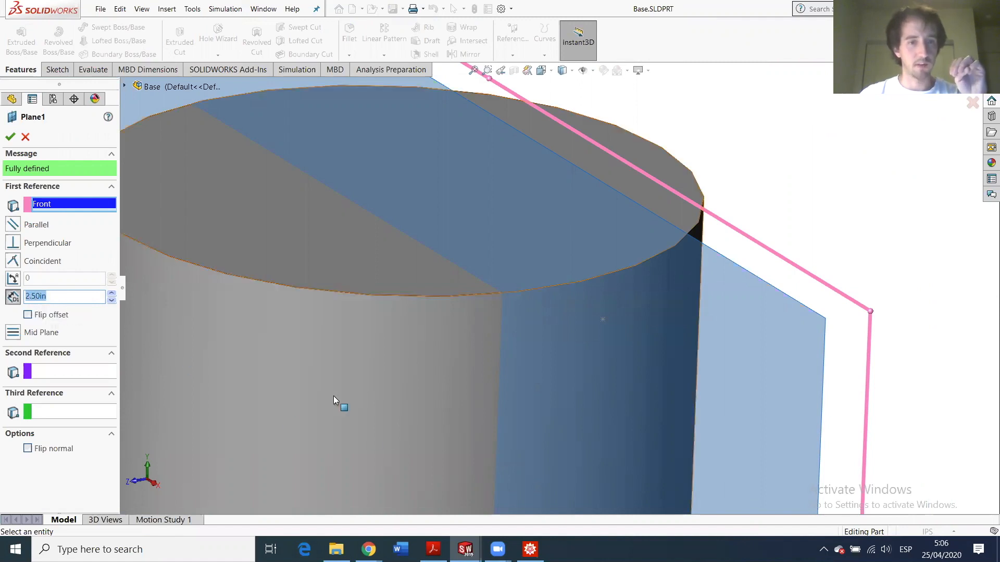
- Switch between the Bushing, Base and Cover part windows from the taskbar
left_click(465, 549)
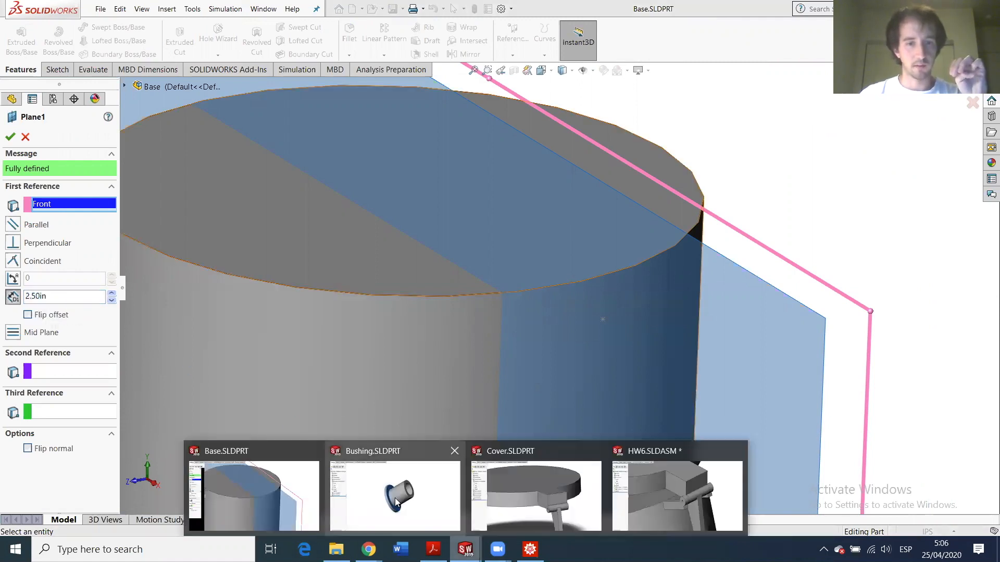
left_click(394, 497)
left_click(253, 495)
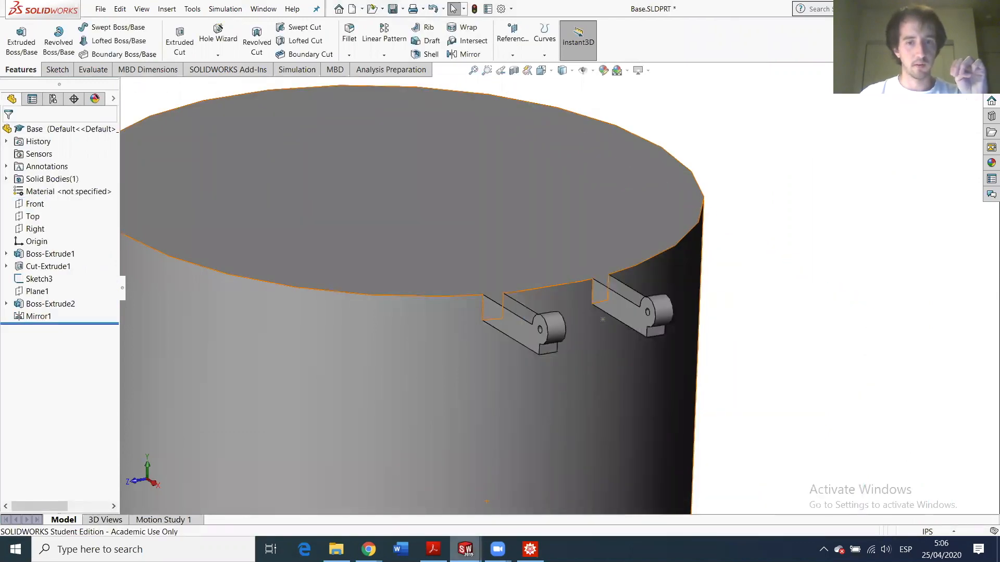
left_click(465, 550)
mouse_move(509, 493)
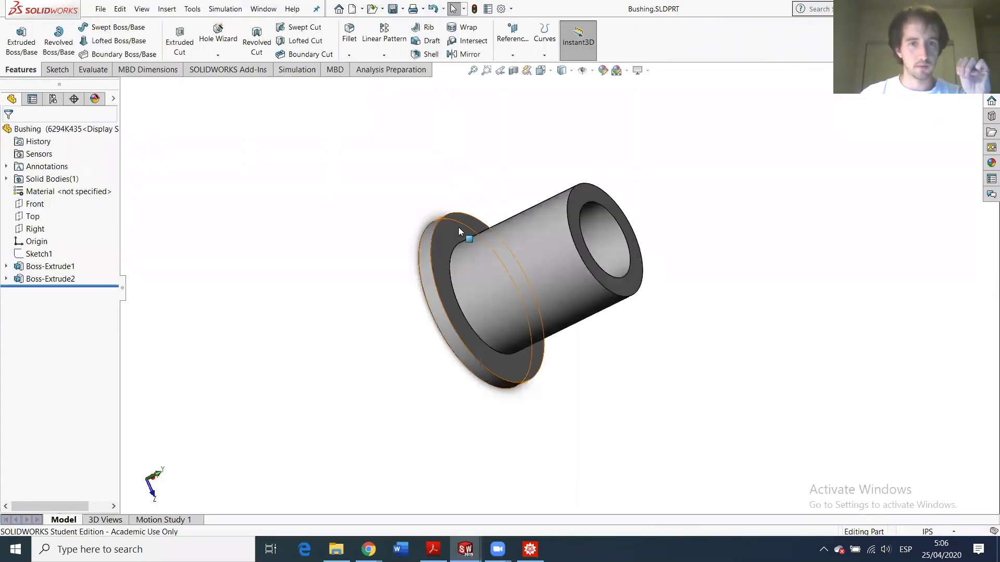
- Measure the Bushing flange thickness between its two faces as 0.046875in and copy it
left_click(462, 224)
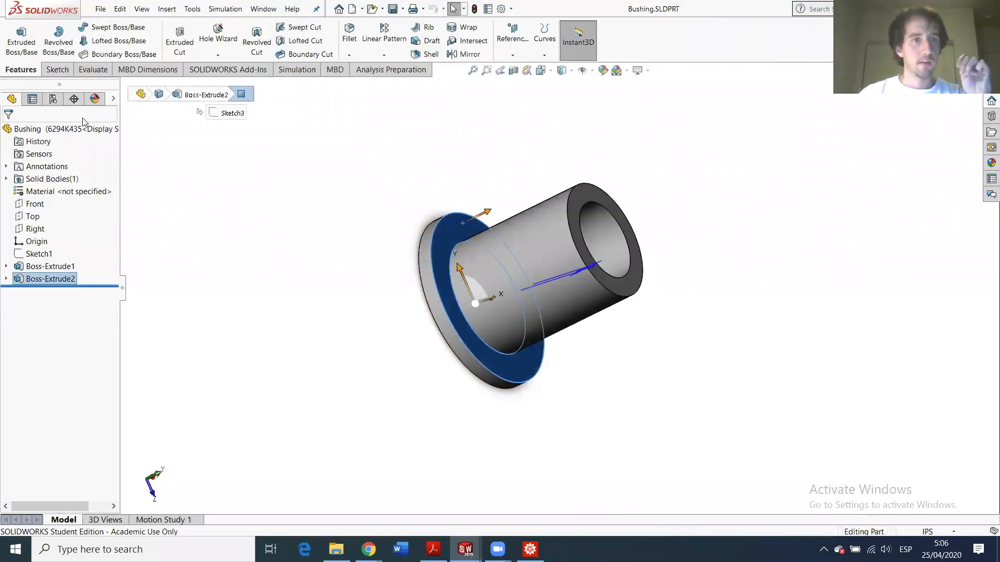
left_click(59, 70)
left_click(93, 70)
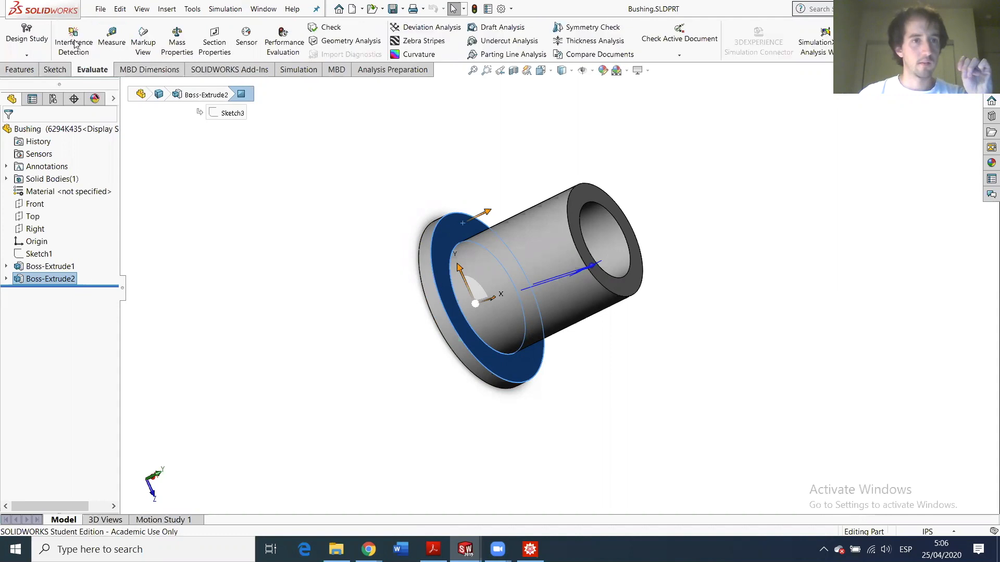
left_click(114, 44)
middle_click_drag(647, 229, 459, 250)
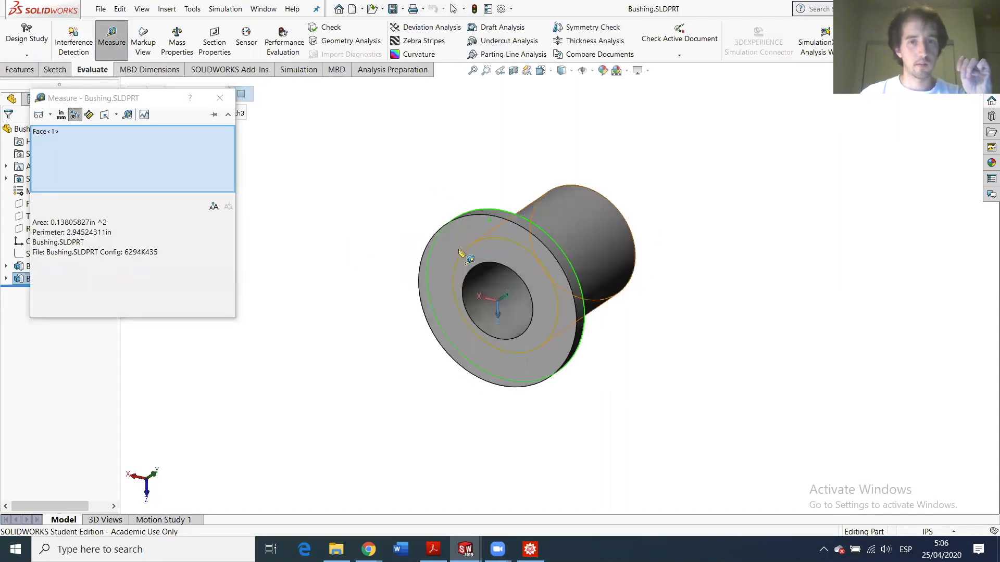
left_click(458, 249)
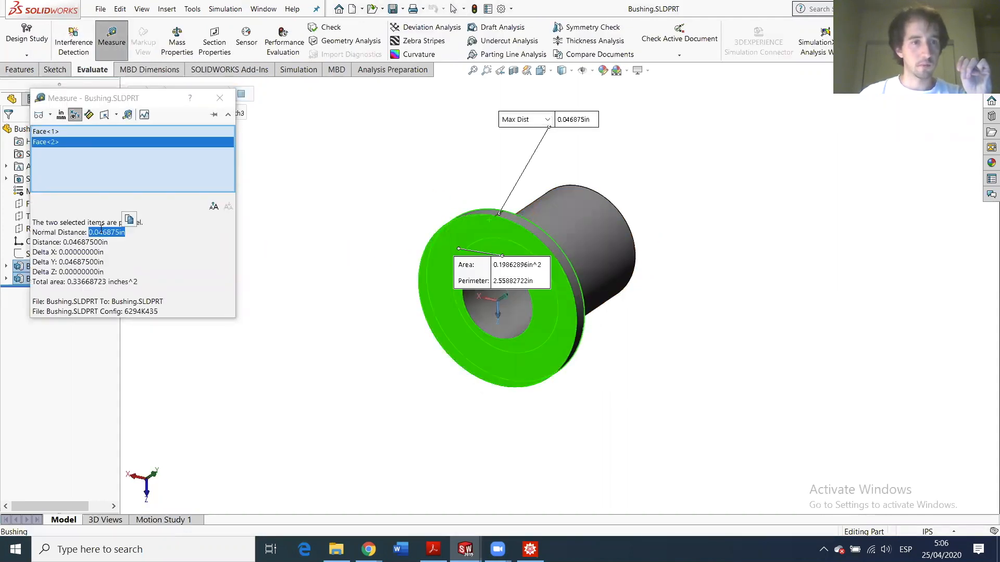
left_click(128, 219)
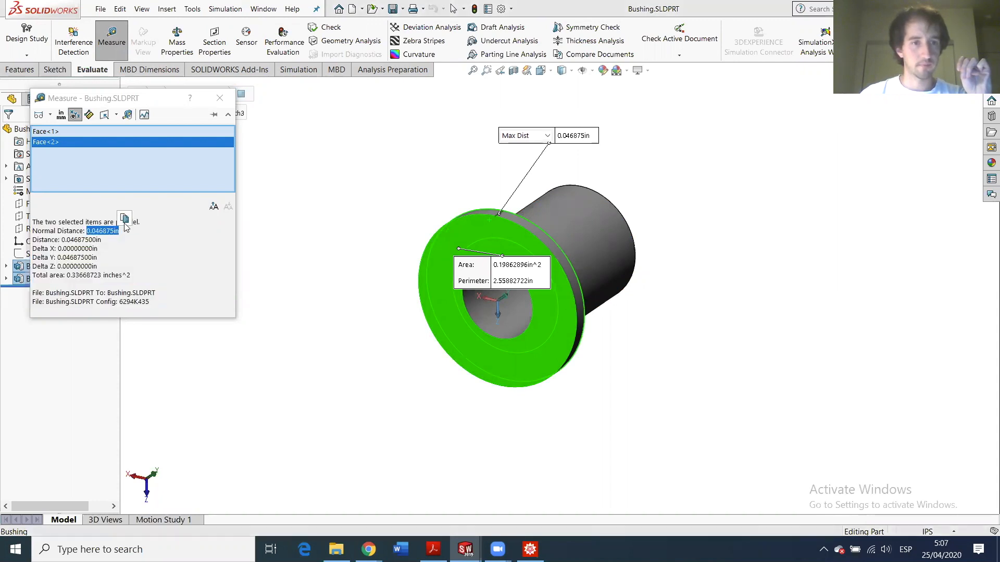
- Close the Measure tool and return to the Base part
left_click(220, 98)
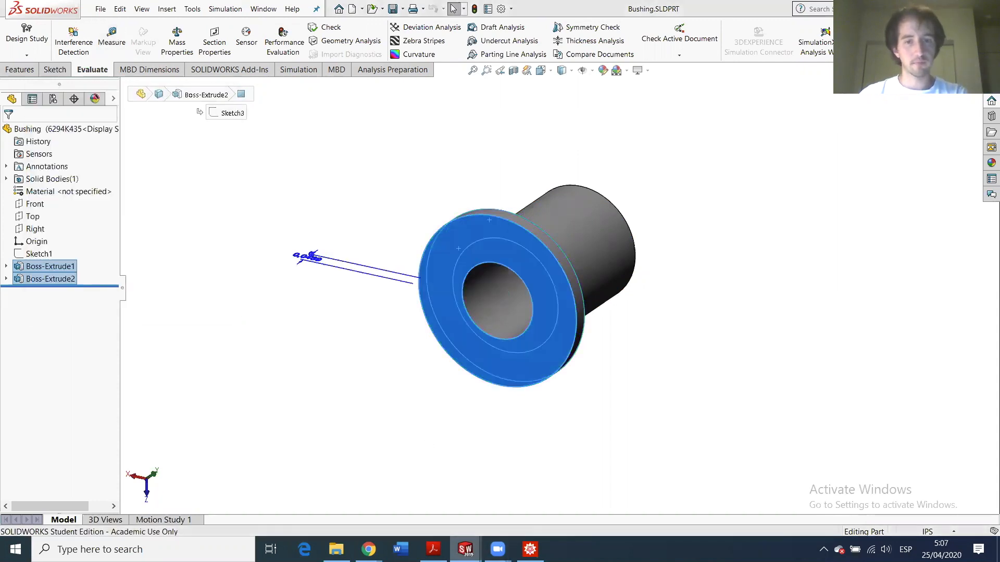
mouse_move(464, 549)
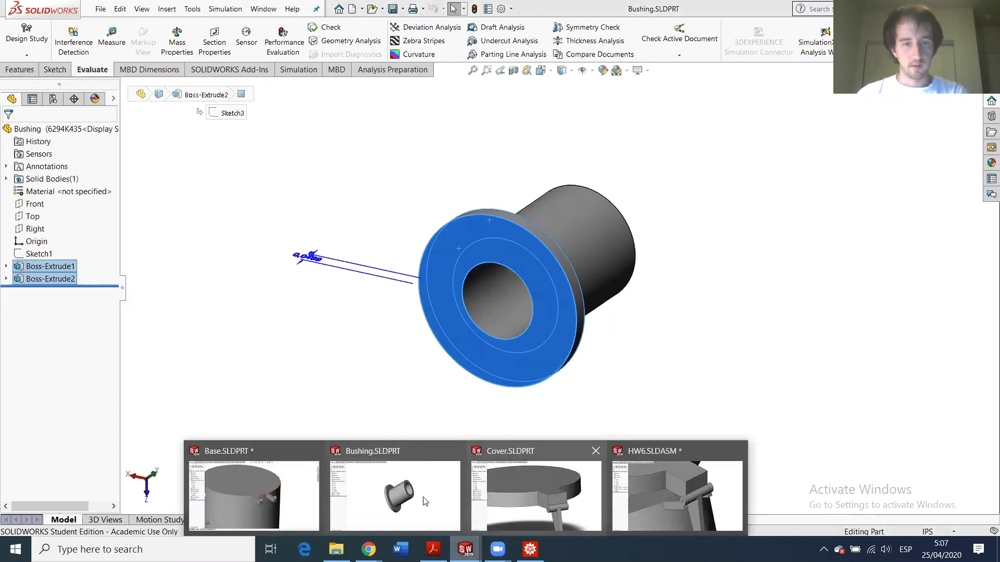
left_click(259, 484)
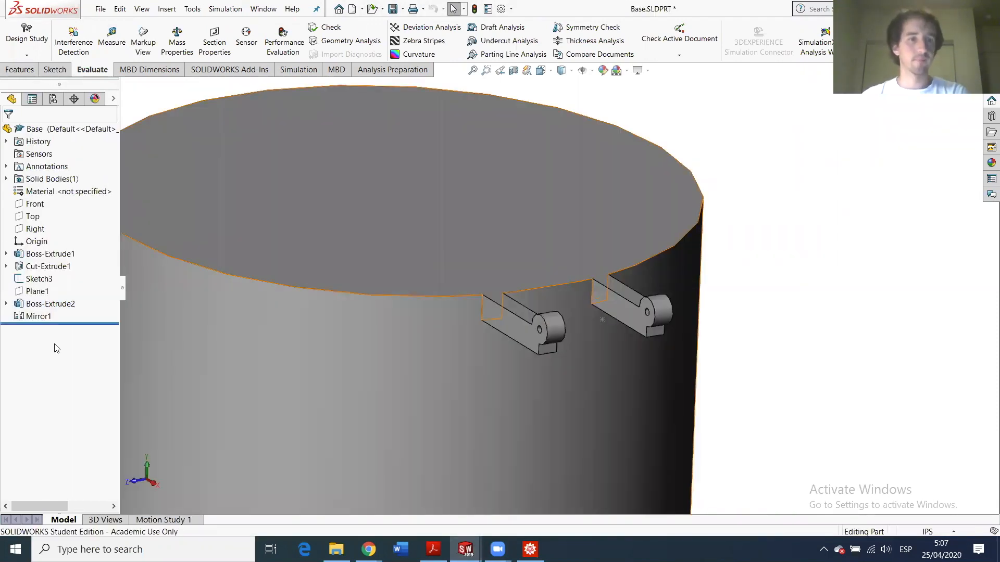
- Change Plane1's offset from Front from 2.50in to 2.78125in
left_click(27, 294)
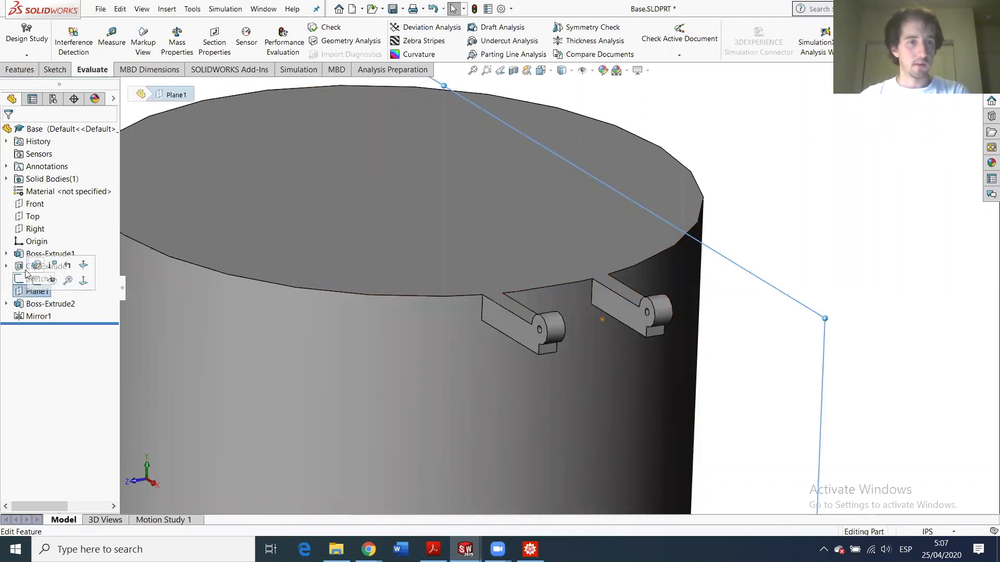
left_click(34, 267)
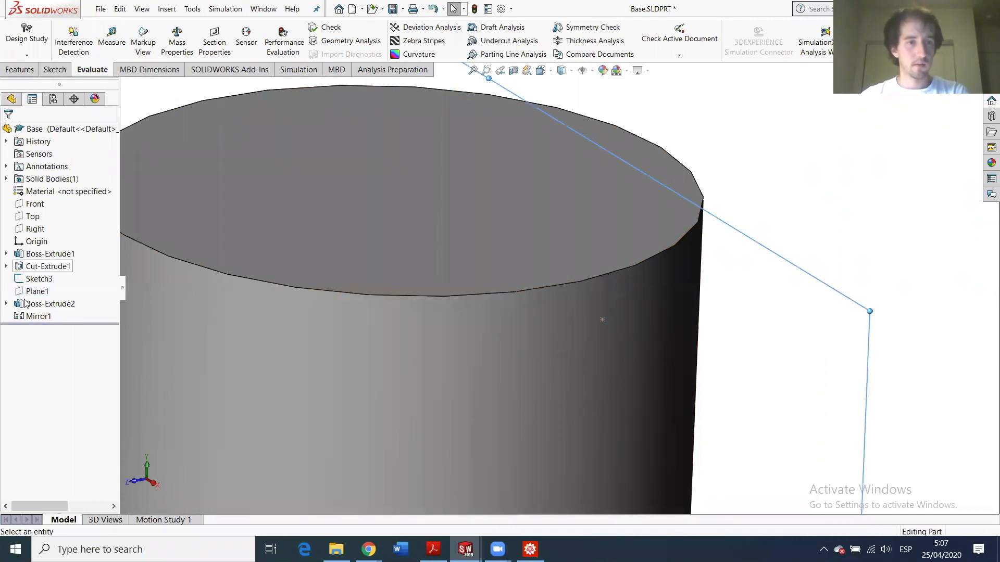
left_click(40, 296)
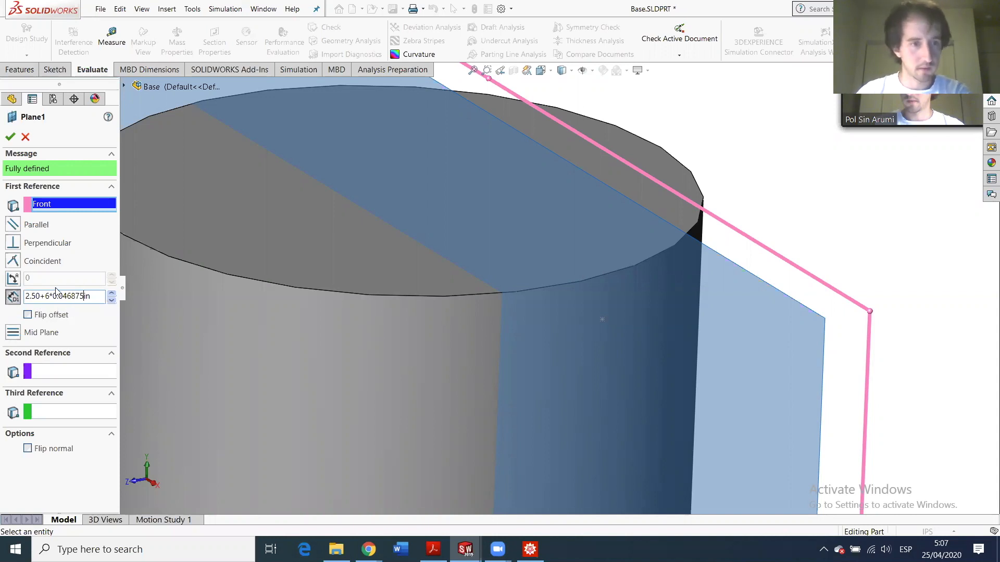
key("Return")
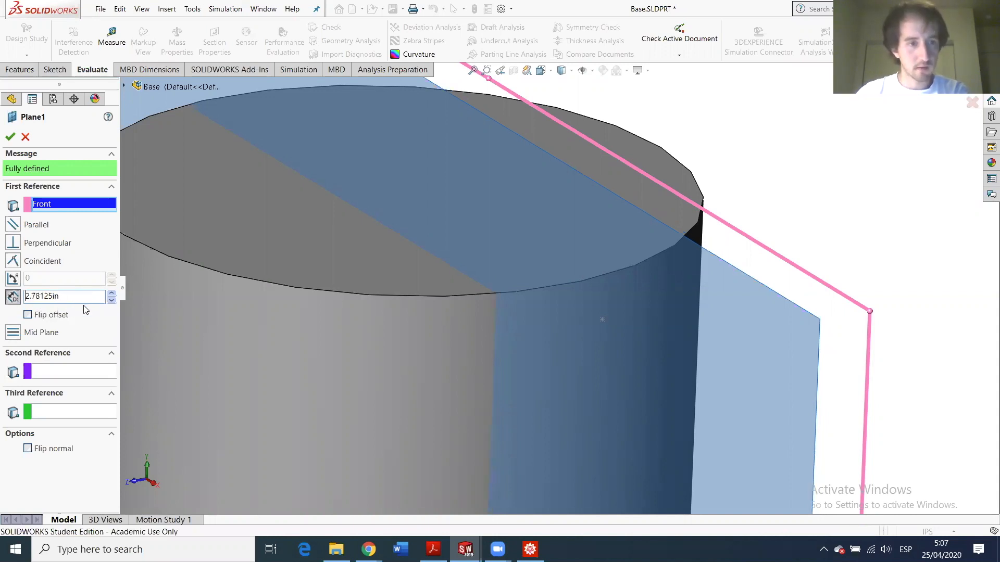
left_click(9, 137)
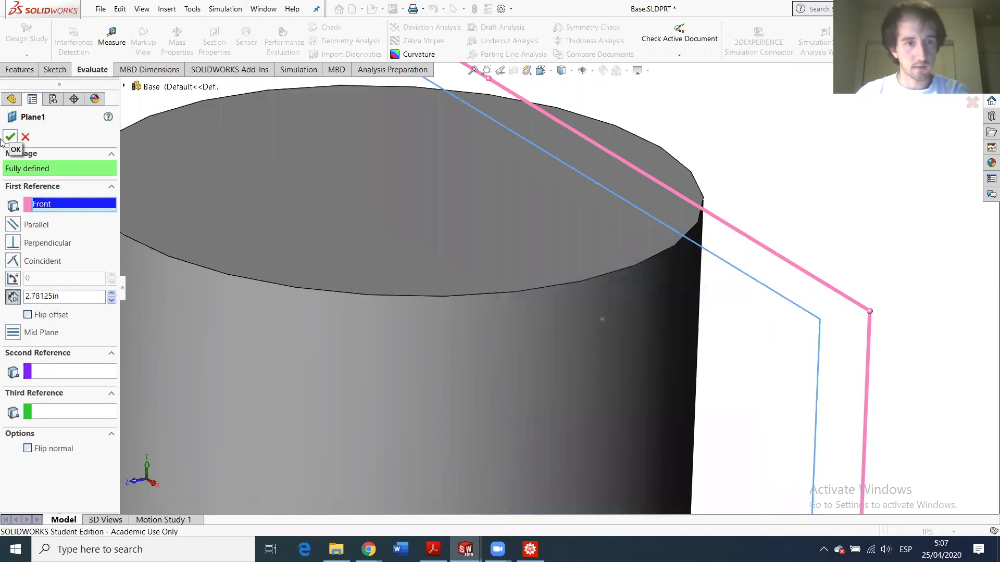
- Rebuild Plane1, then restore the window to reveal the emailed linkage coordinates
left_click(32, 291)
left_click(147, 250)
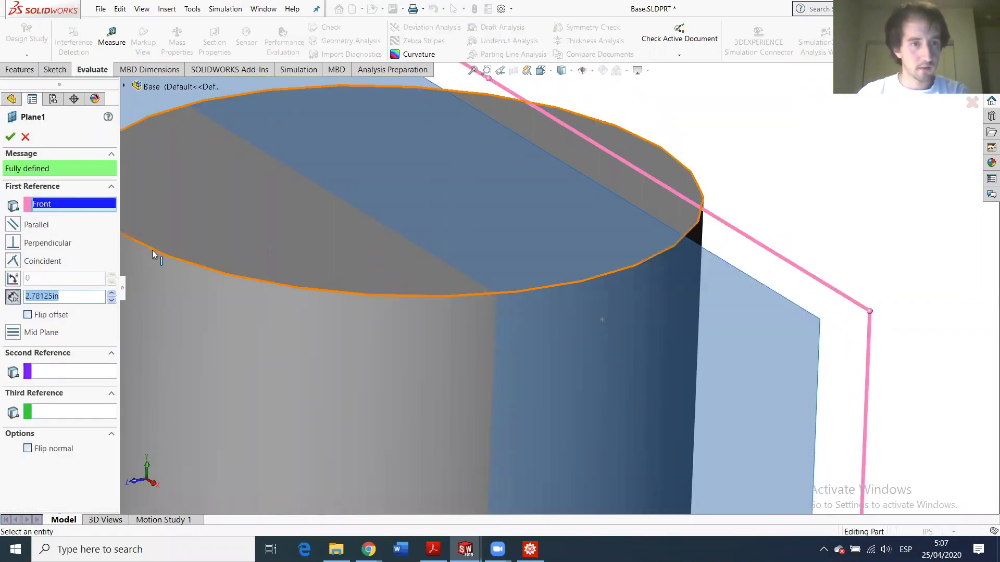
left_click(11, 136)
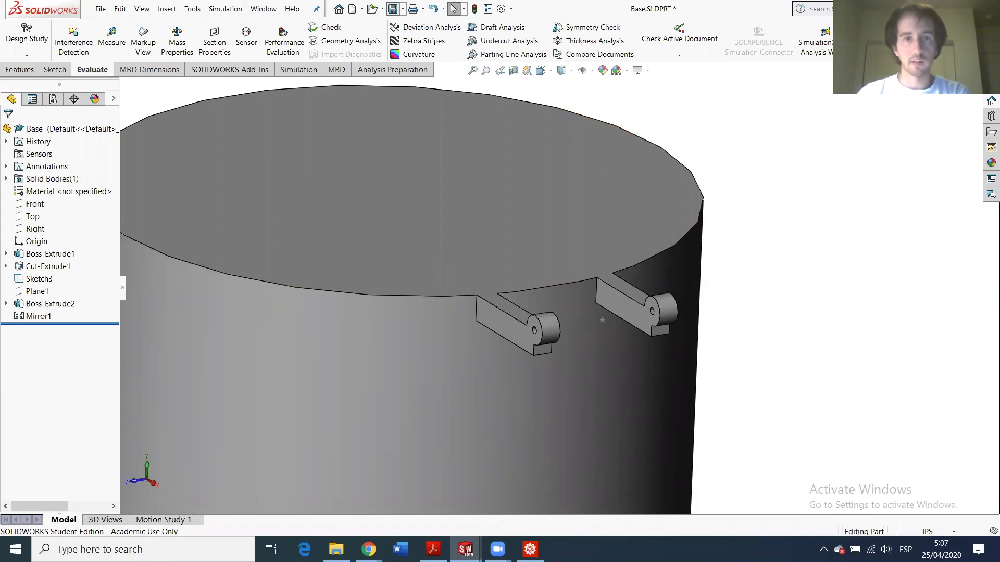
left_click_drag(781, 9, 808, 19)
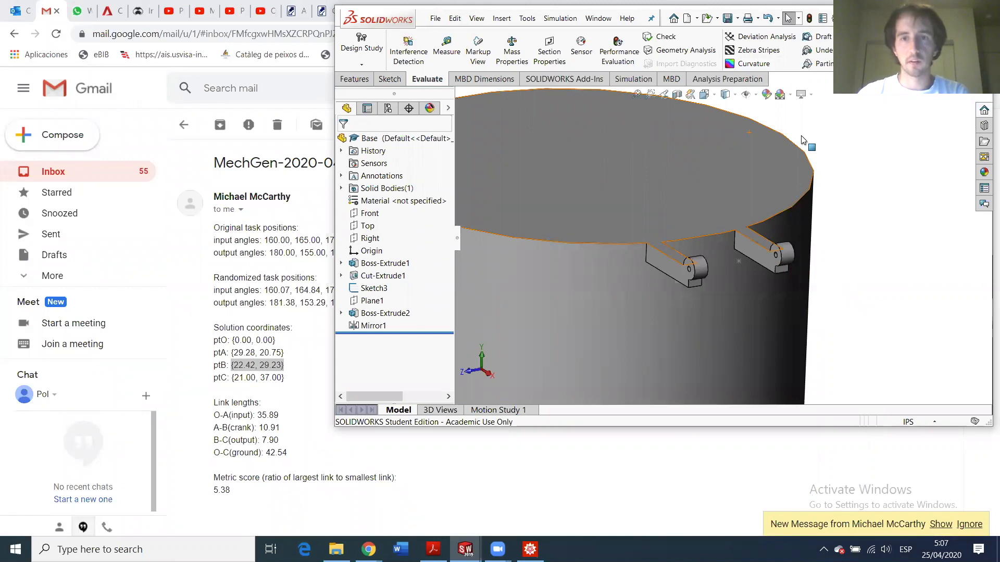
- Maximize SOLIDWORKS and bring the HW6 assembly to the front
left_click(963, 17)
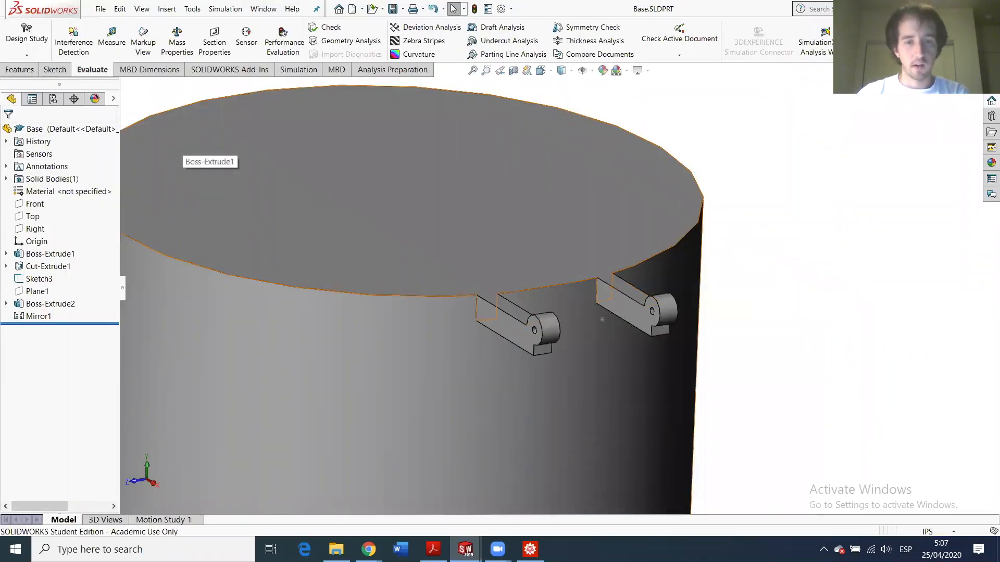
mouse_move(465, 549)
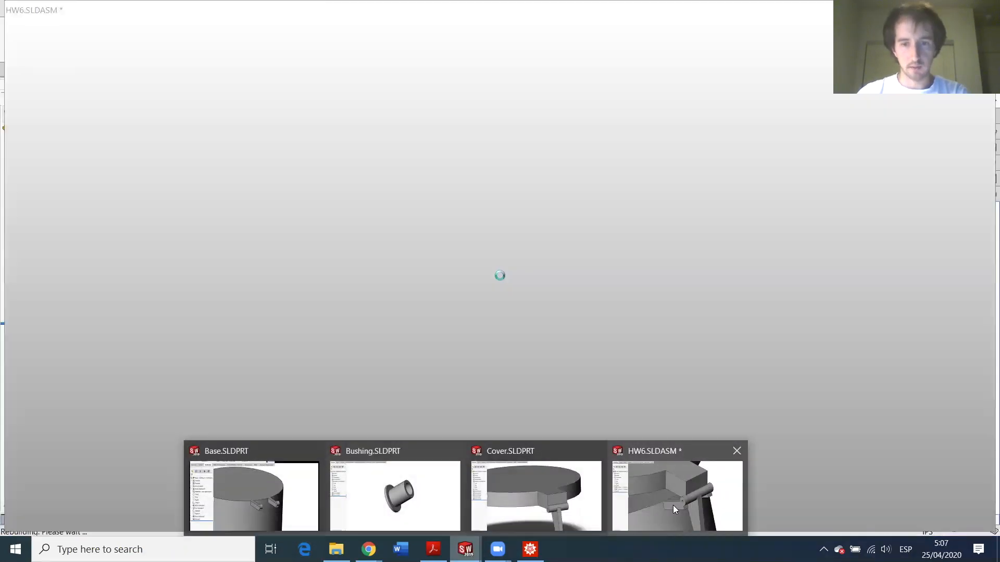
left_click(672, 505)
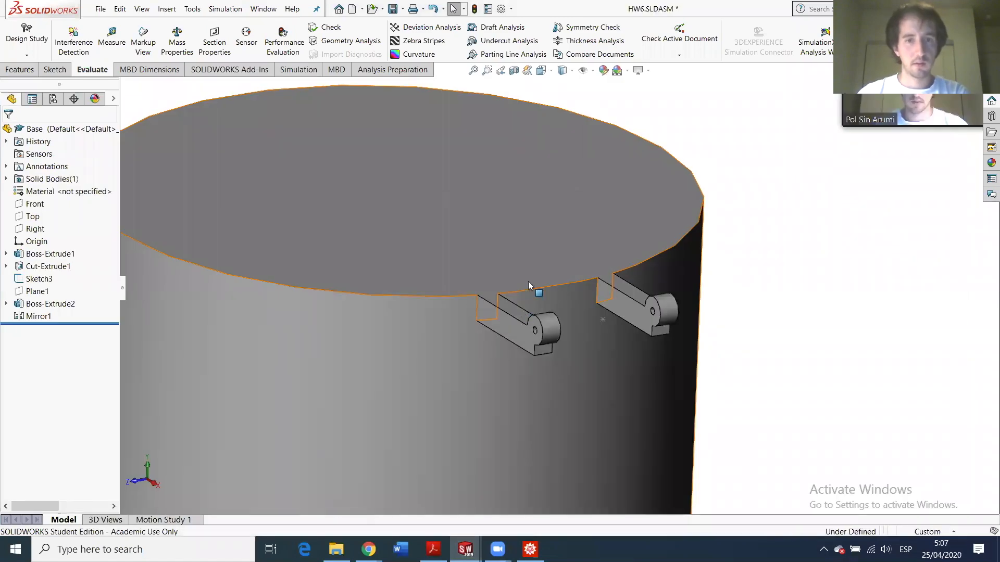
- Zoom in on the hinge and swing the cover about it, then view the whole assembly
scroll(580, 288, "down", 5)
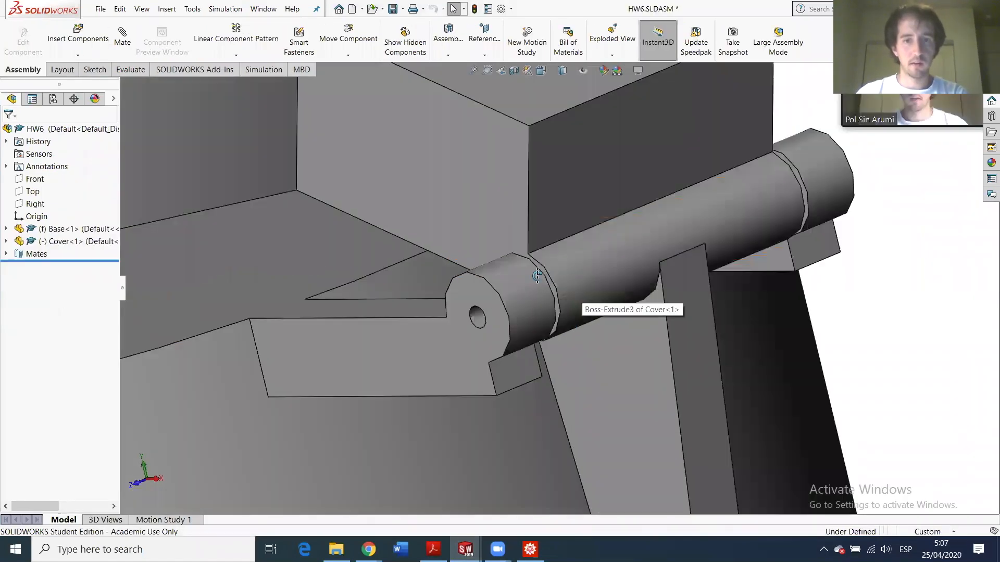
scroll(566, 282, "down", 5)
scroll(565, 279, "down", 3)
mouse_move(555, 288)
middle_mouse_down()
mouse_move(576, 274)
mouse_move(551, 281)
mouse_move(557, 305)
middle_mouse_up()
scroll(609, 308, "up", 8)
middle_click_drag(571, 271, 750, 281)
left_click_drag(374, 230, 351, 266)
scroll(536, 296, "down", 4)
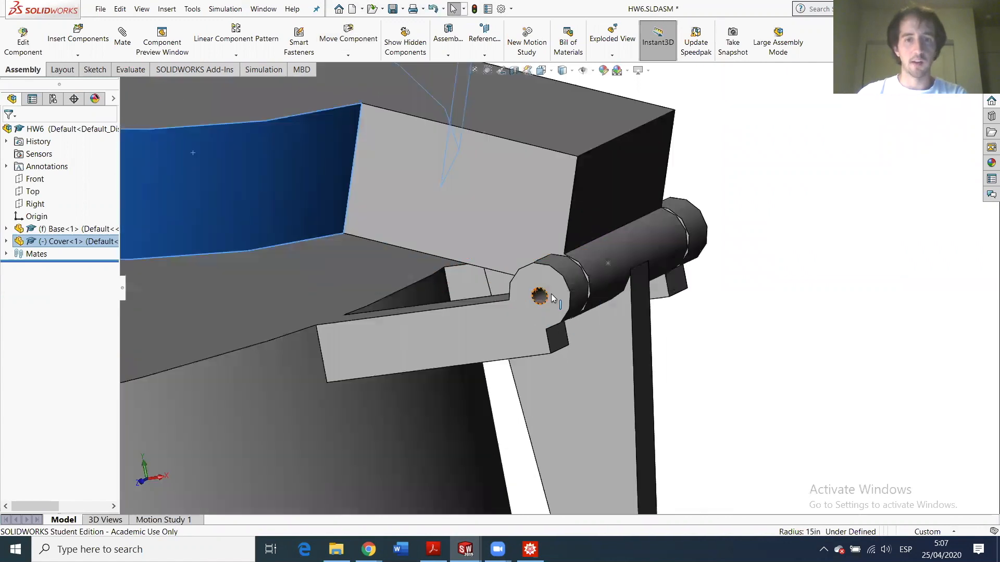
middle_click_drag(551, 294, 432, 362)
scroll(432, 362, "up", 5)
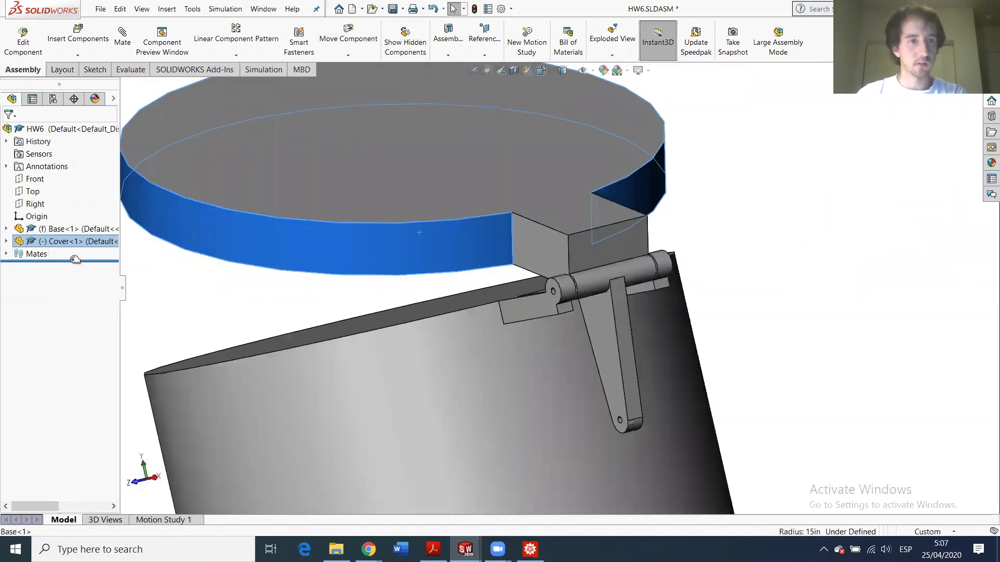
- Insert four Bushing copies, three along the base rim near the hinge, one right of the lid
left_click(78, 38)
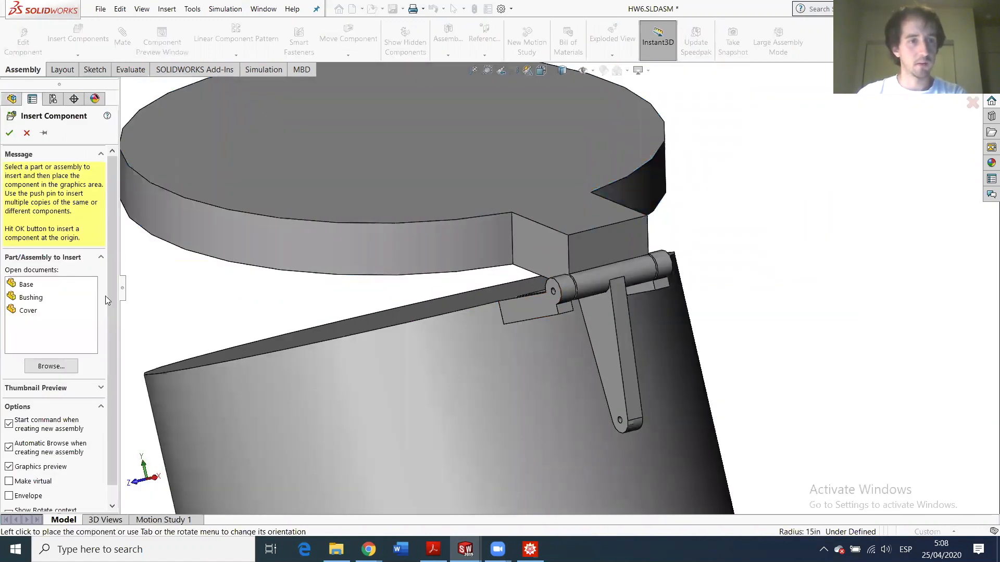
left_click(24, 297)
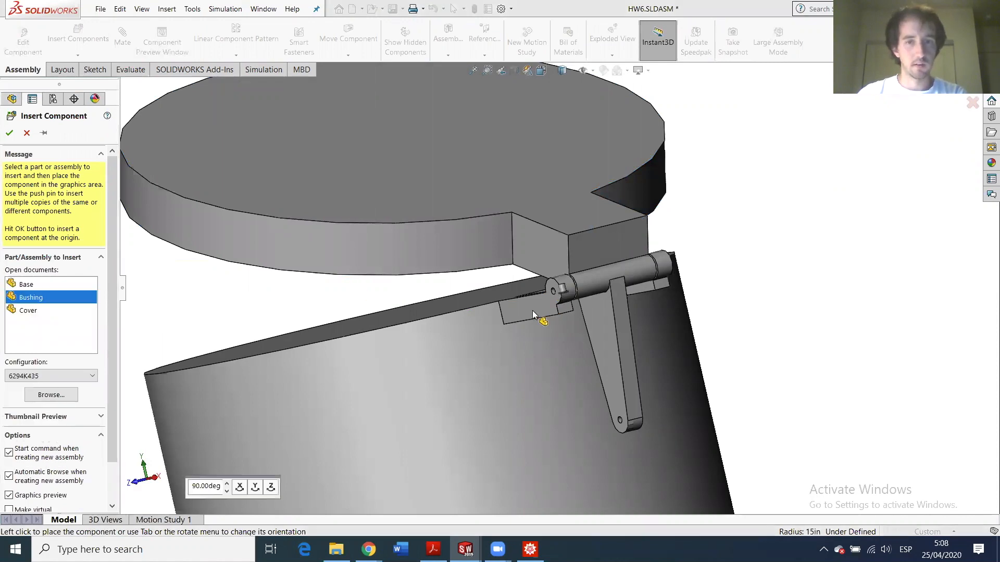
left_click(480, 292)
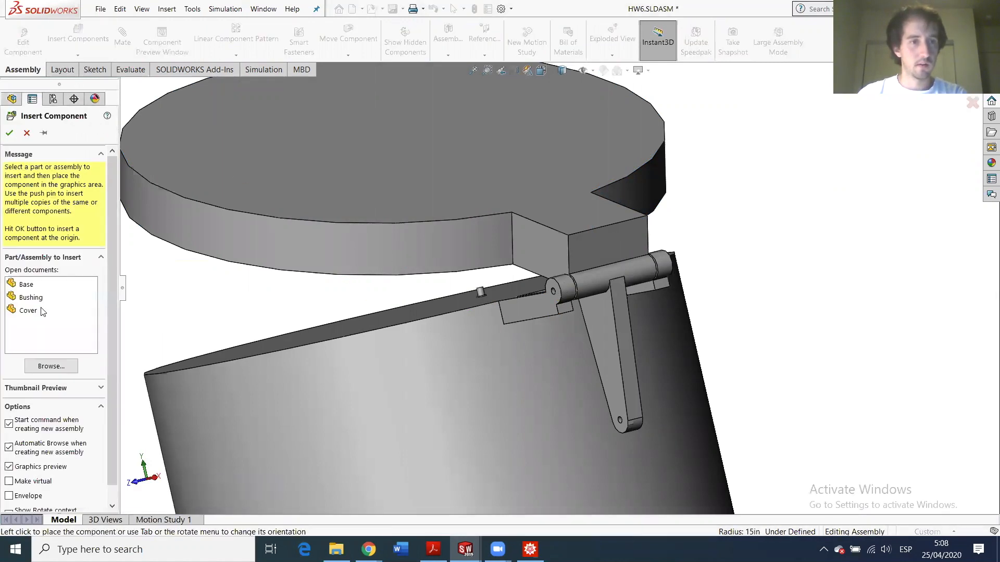
left_click(50, 301)
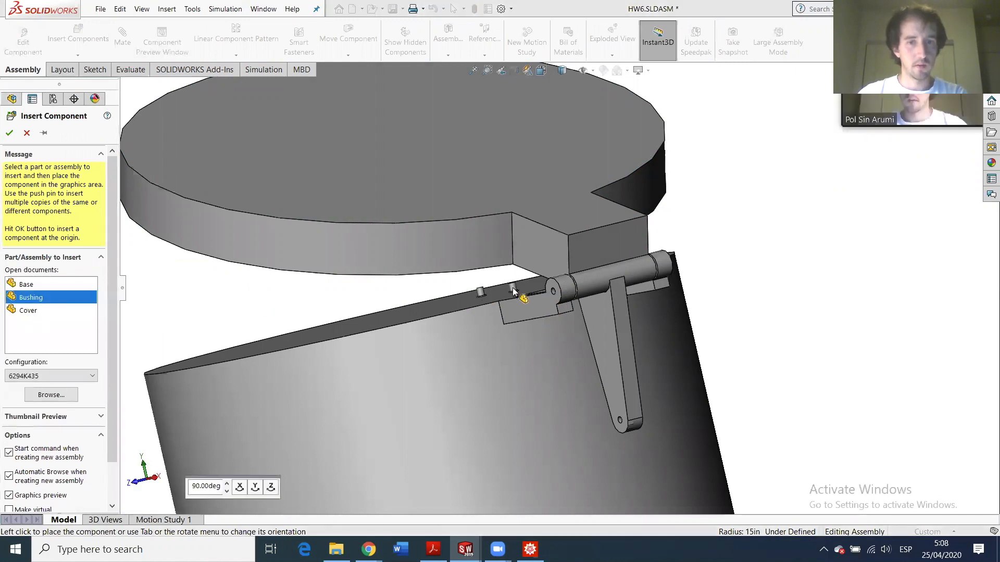
left_click(513, 292)
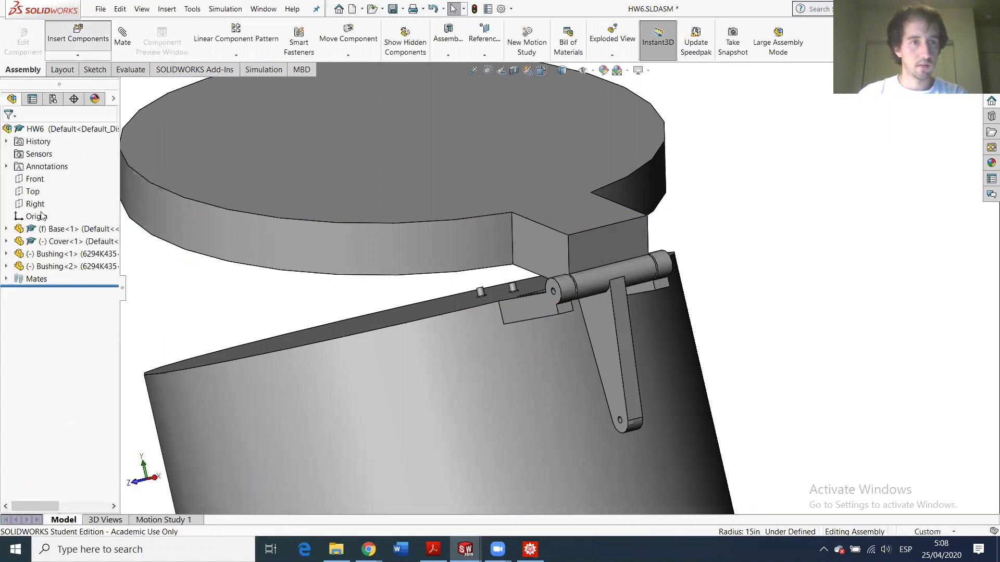
left_click(32, 300)
left_click(496, 285)
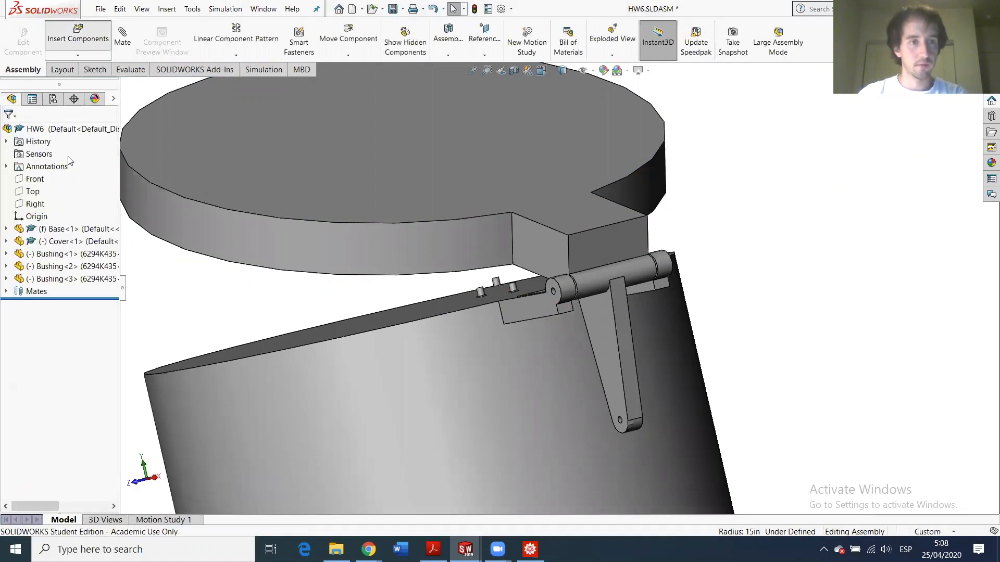
left_click(27, 293)
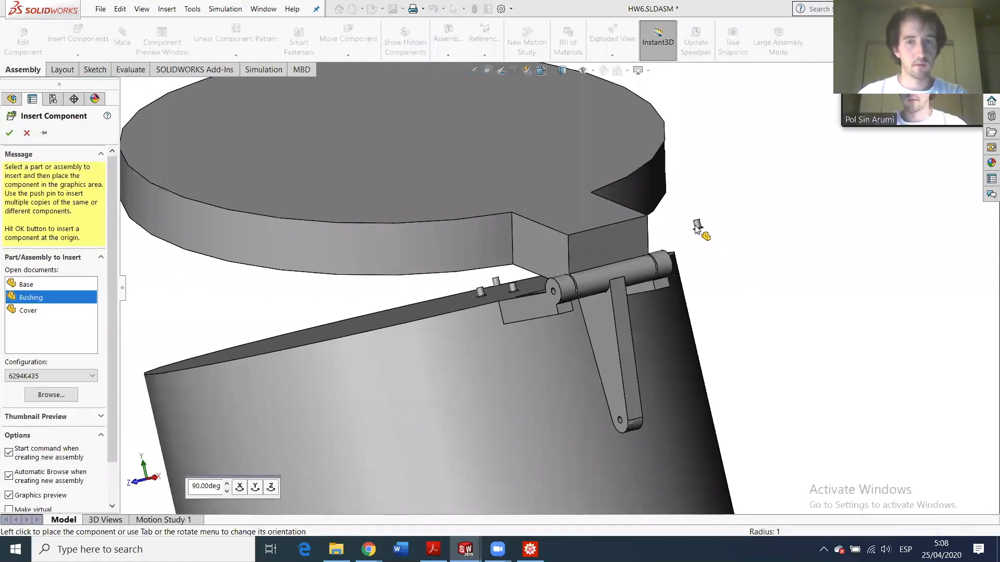
left_click(697, 224)
- Insert two more Bushings, then select one bushing's cylindrical face
left_click(88, 41)
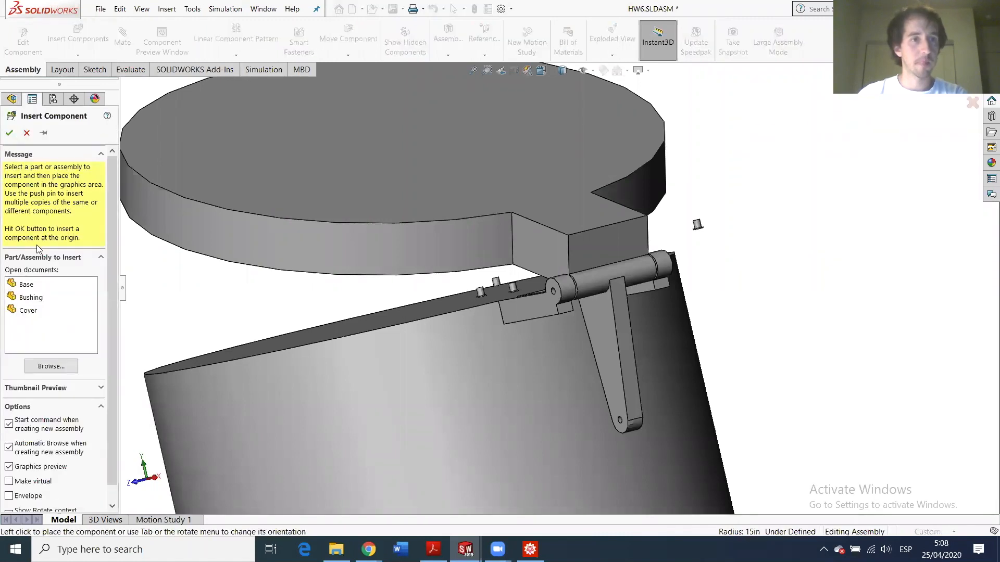
left_click(32, 299)
left_click(700, 227)
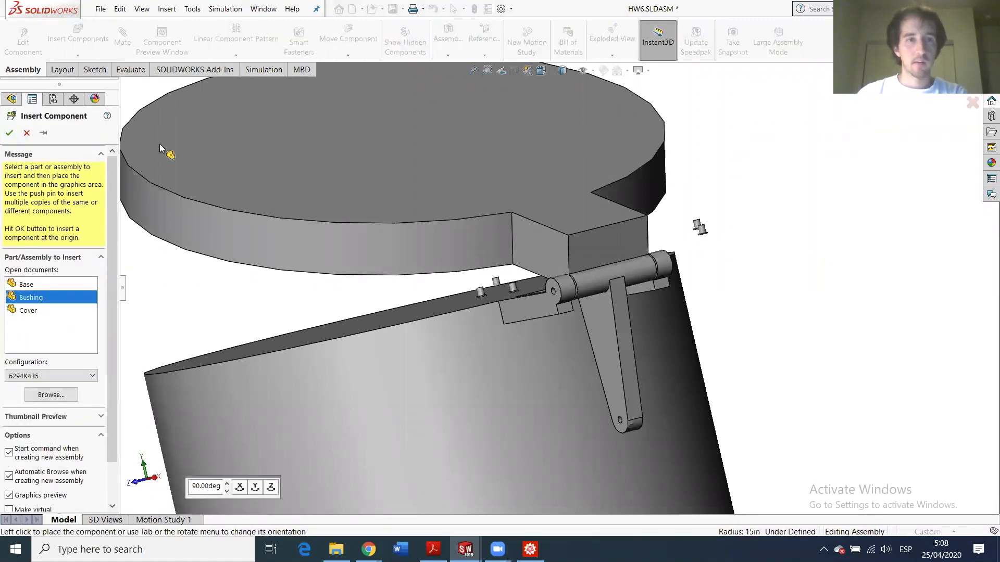
left_click(88, 41)
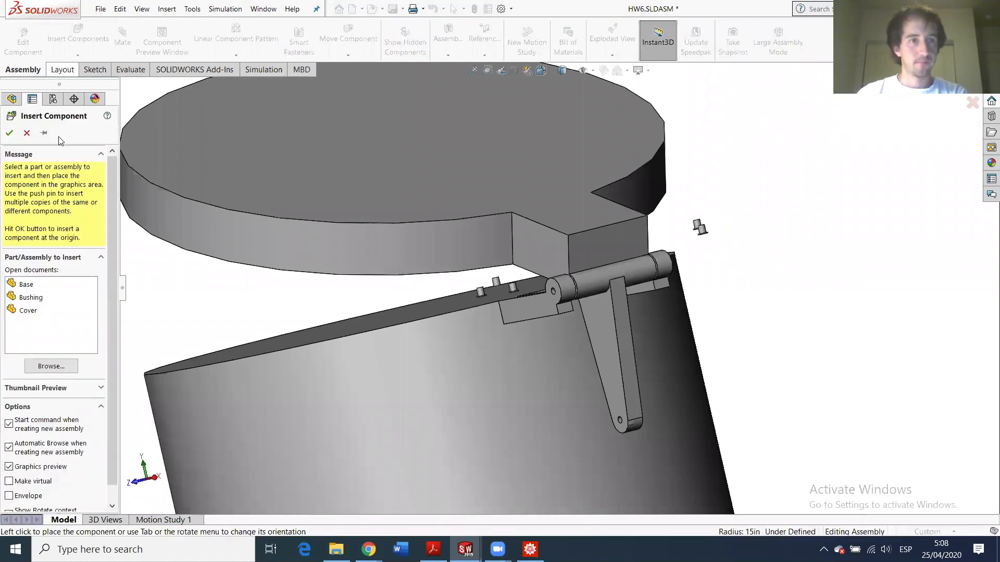
left_click(29, 298)
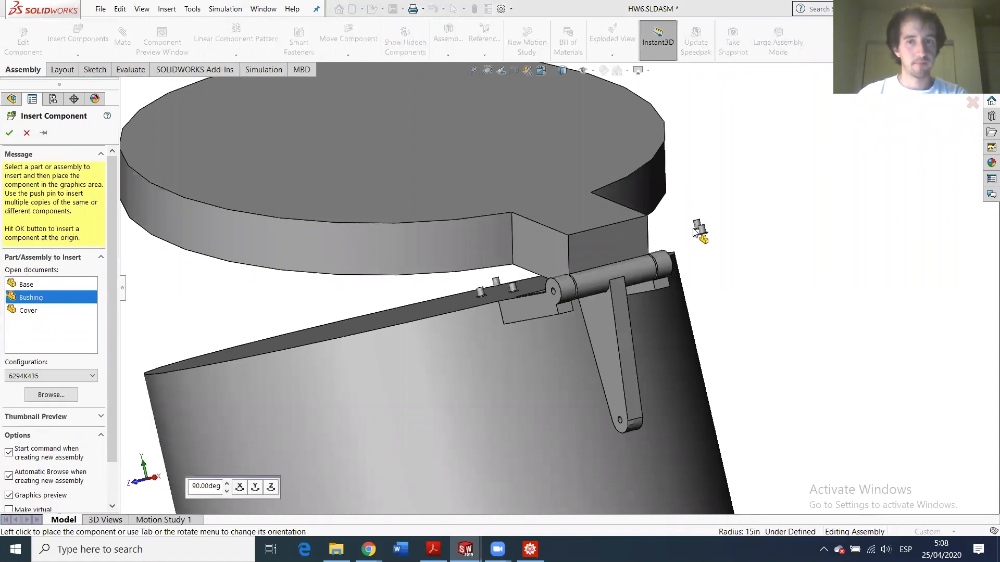
left_click(541, 272)
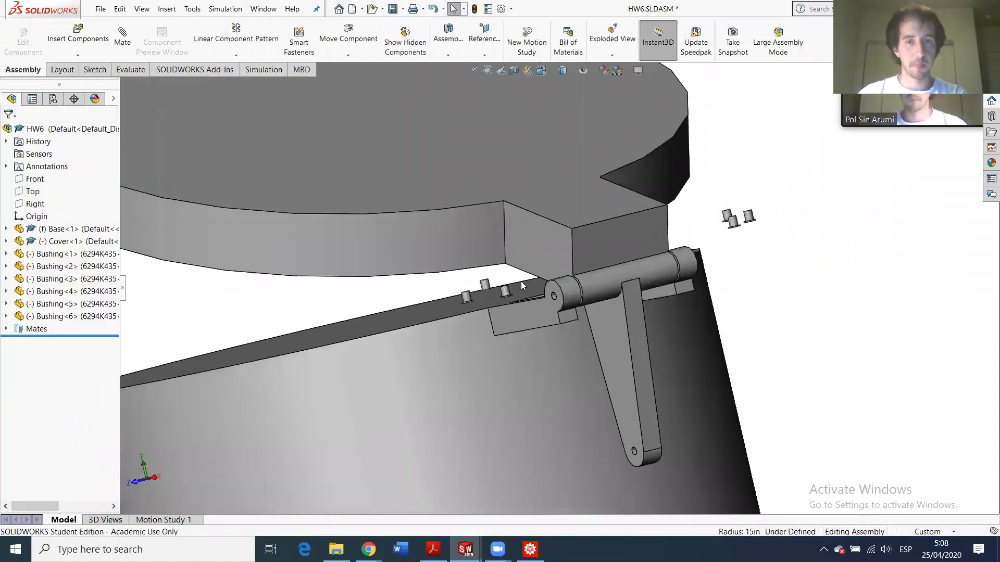
scroll(555, 314, "down", 5)
left_click(511, 310)
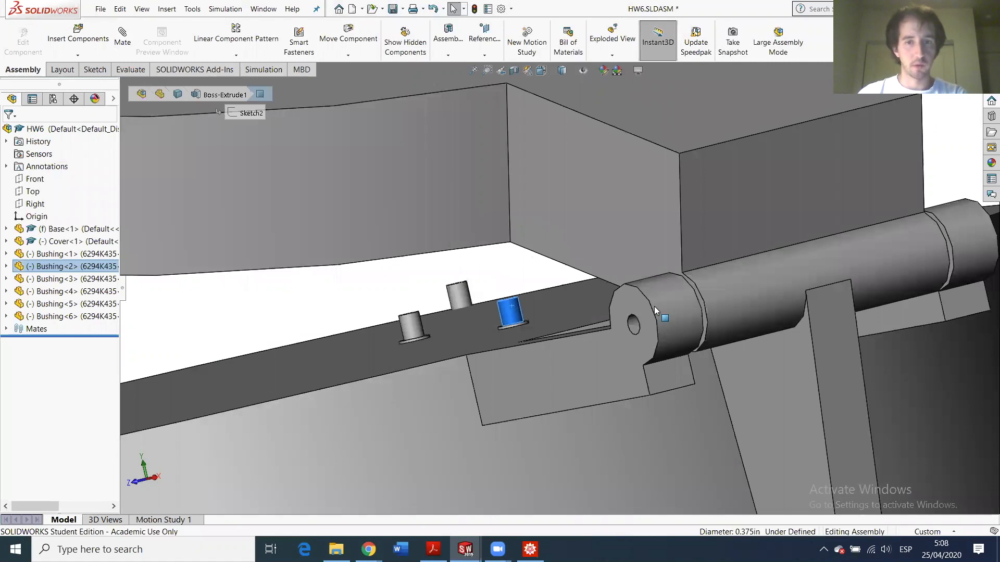
- Mate the bushing concentric with the hinge hole, with its flange coincident to the plate face
left_click(634, 323)
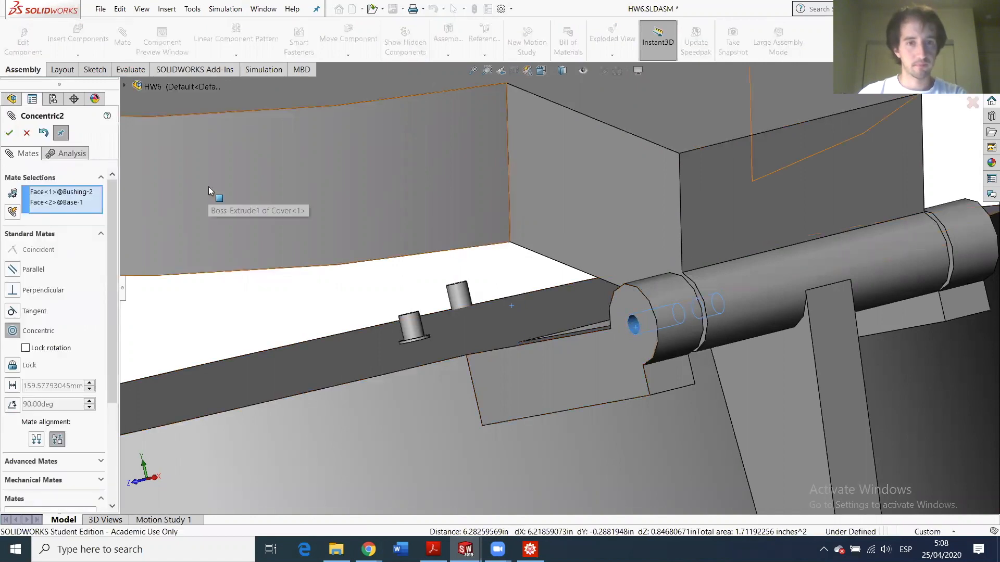
key("Return")
scroll(553, 314, "down", 6)
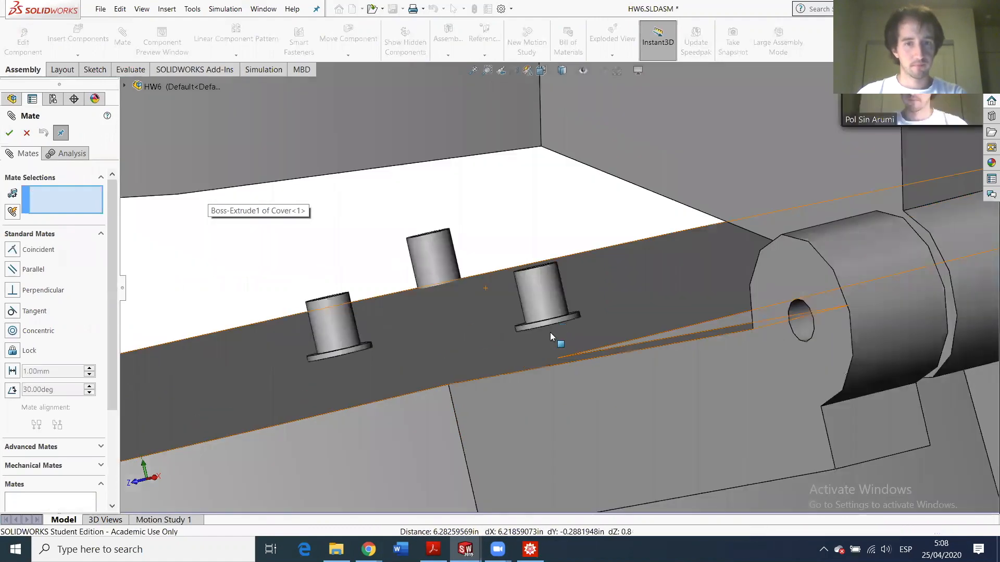
left_click(522, 318)
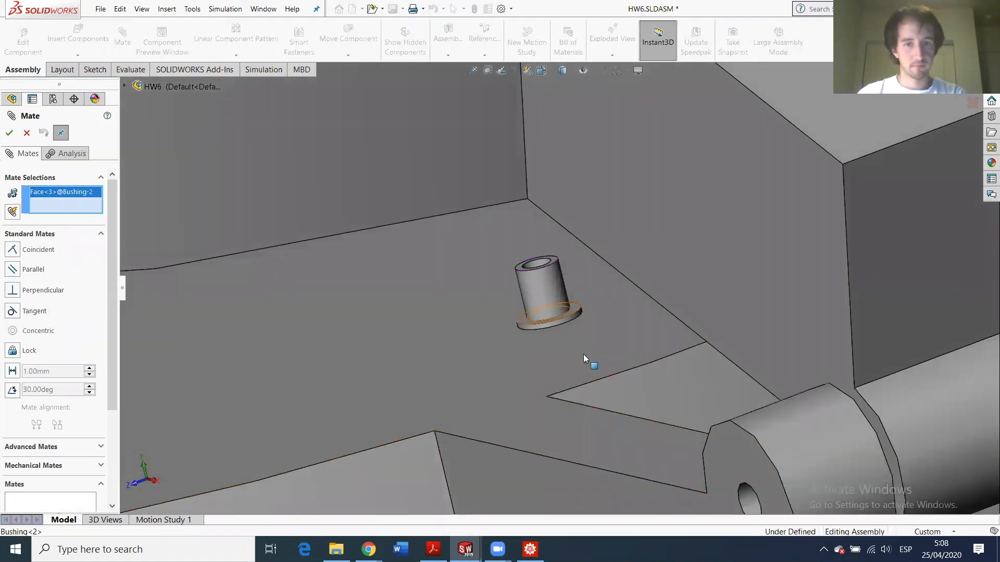
scroll(587, 355, "up", 5)
left_click(594, 345)
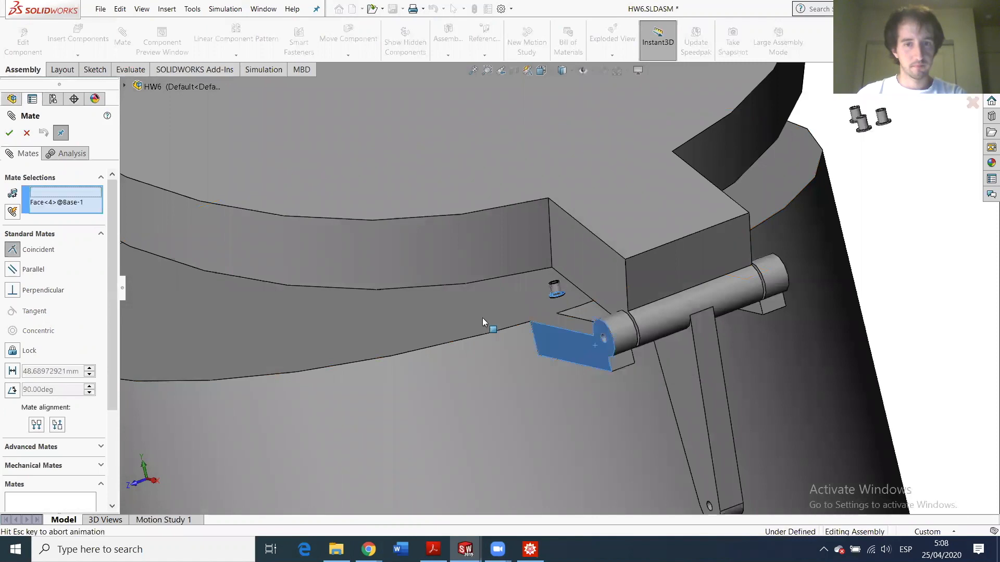
mouse_move(621, 340)
middle_mouse_down()
mouse_move(645, 330)
mouse_move(646, 315)
mouse_move(606, 338)
middle_mouse_up()
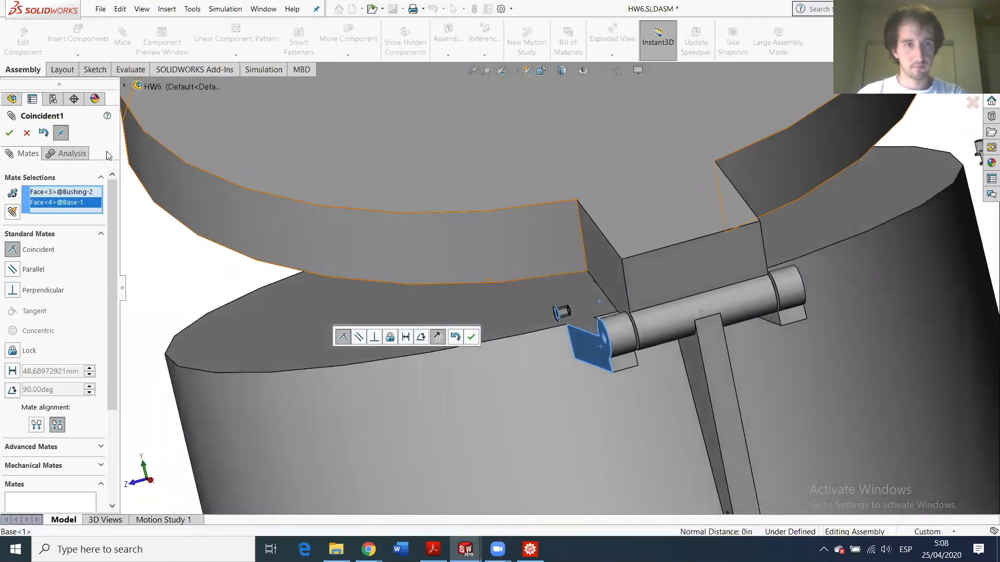
left_click(10, 133)
scroll(573, 312, "down", 5)
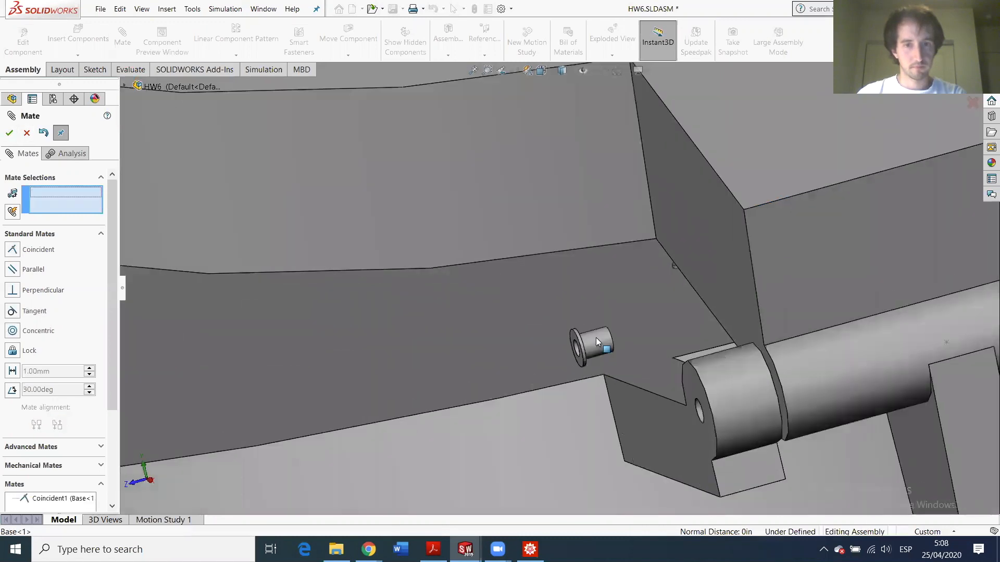
- Center the bushing in the plate's hole with a Concentric mate
left_click(596, 337)
scroll(705, 416, "down", 5)
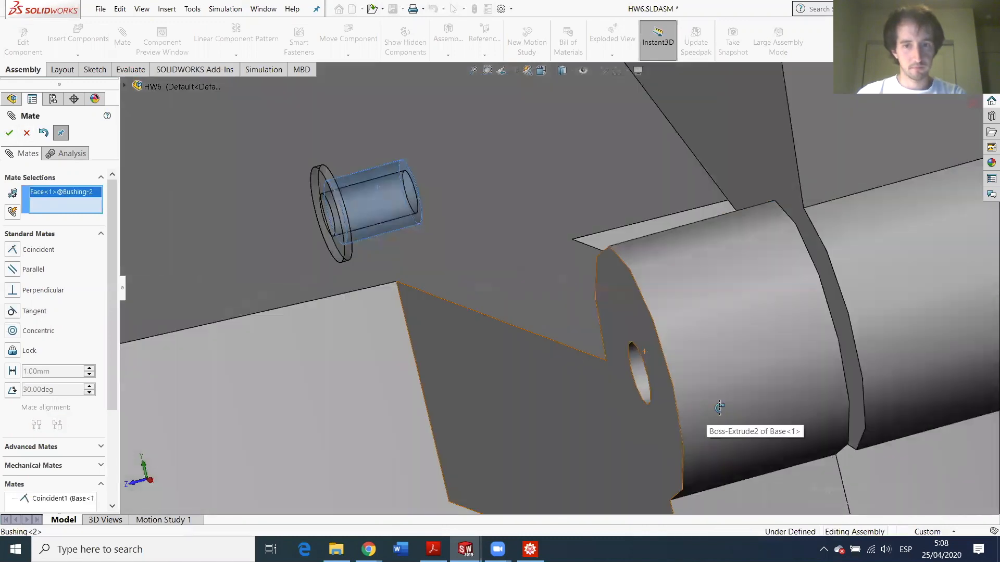
left_click(692, 388)
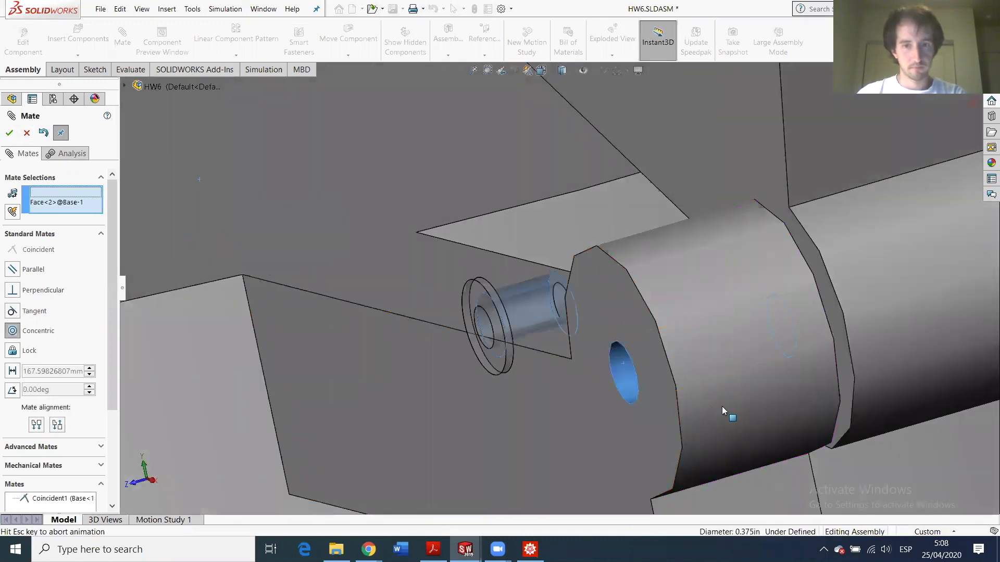
left_click(10, 133)
scroll(692, 369, "up", 8)
- Orbit the bin to a near side-on view with its front slot facing forward
middle_click_drag(530, 294, 522, 258)
scroll(521, 258, "up", 5)
scroll(552, 295, "up", 1)
middle_click_drag(556, 295, 505, 283)
scroll(510, 286, "down", 4)
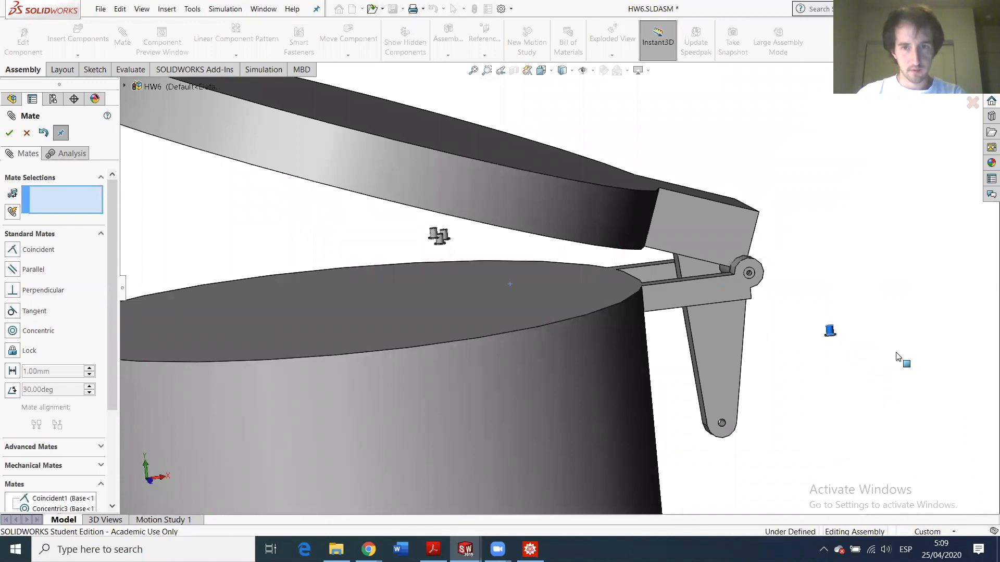
scroll(338, 268, "up", 5)
middle_click_drag(527, 329, 559, 335)
- Close mate setup and drag the third bushing out beside the hinge
left_click(600, 294)
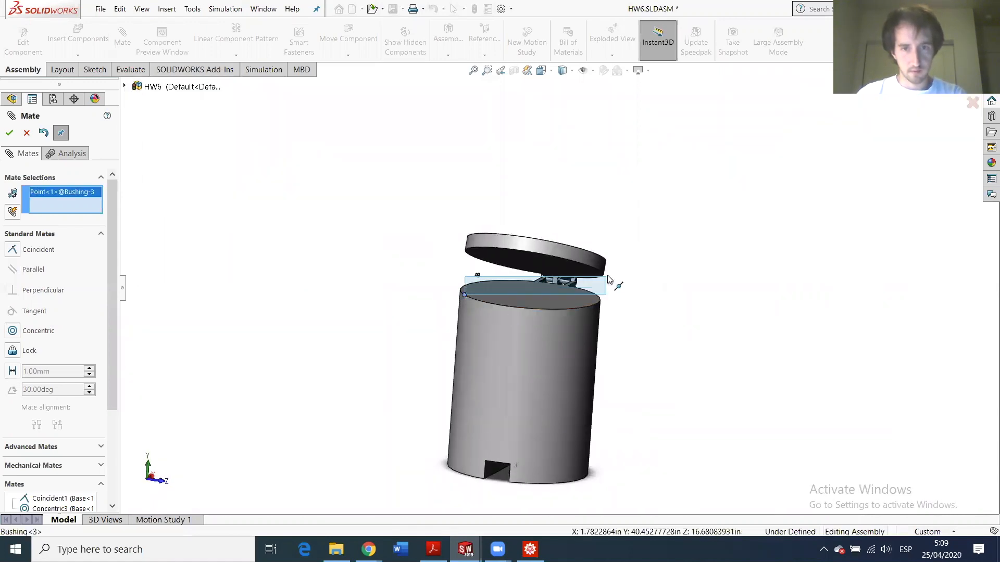
scroll(485, 303, "down", 5)
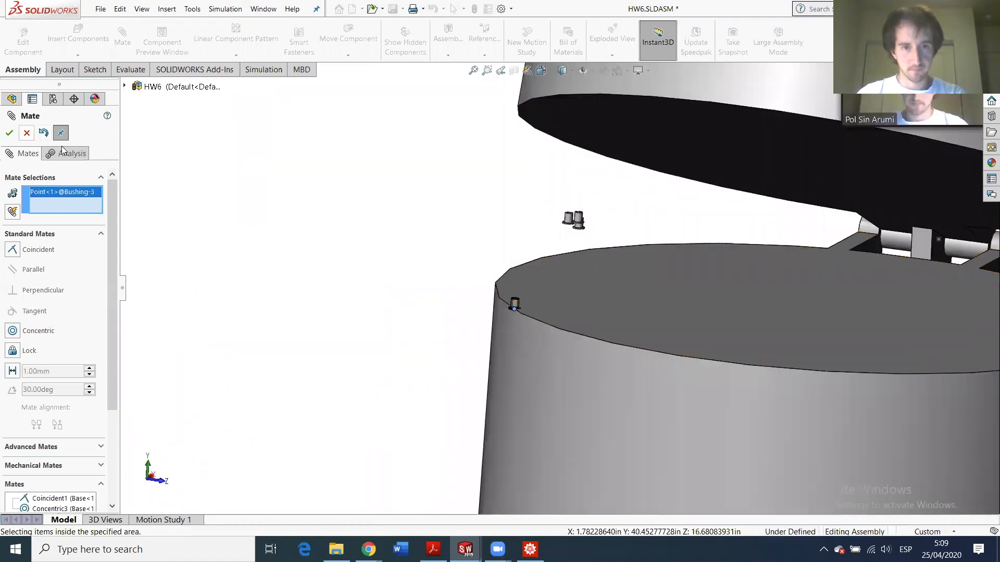
key("Escape")
scroll(499, 297, "up", 3)
left_click_drag(575, 295, 963, 274)
- Check the bin from a tilted top view, then the Front, Back and Left views
middle_click_drag(893, 296, 837, 293)
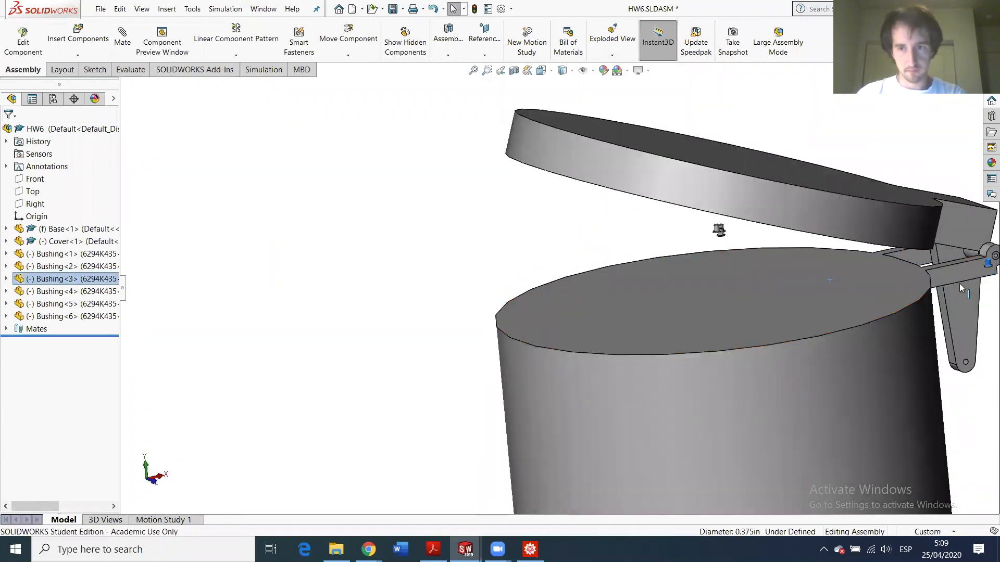
scroll(885, 302, "up", 3)
middle_click_drag(833, 313, 763, 369)
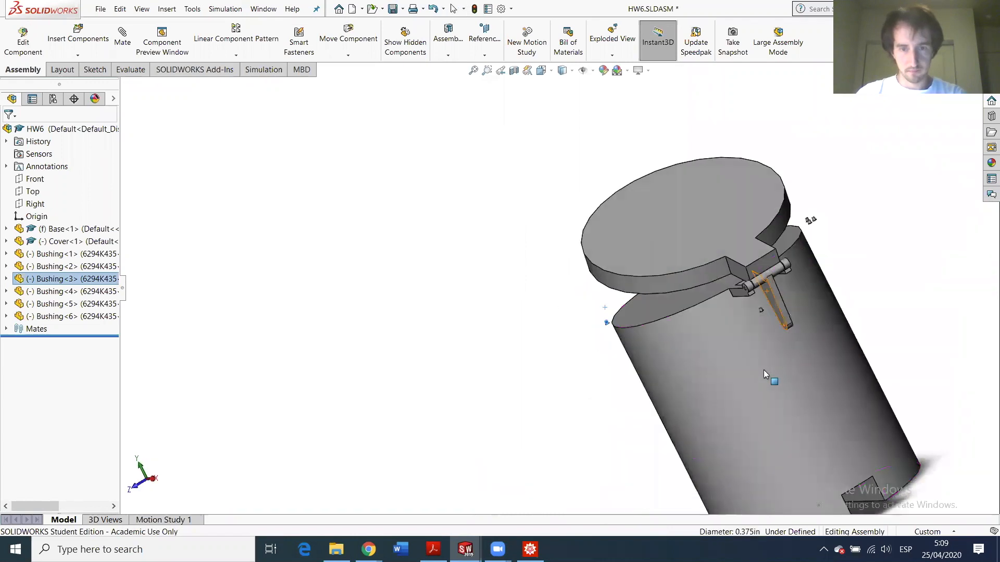
key("ctrl+1")
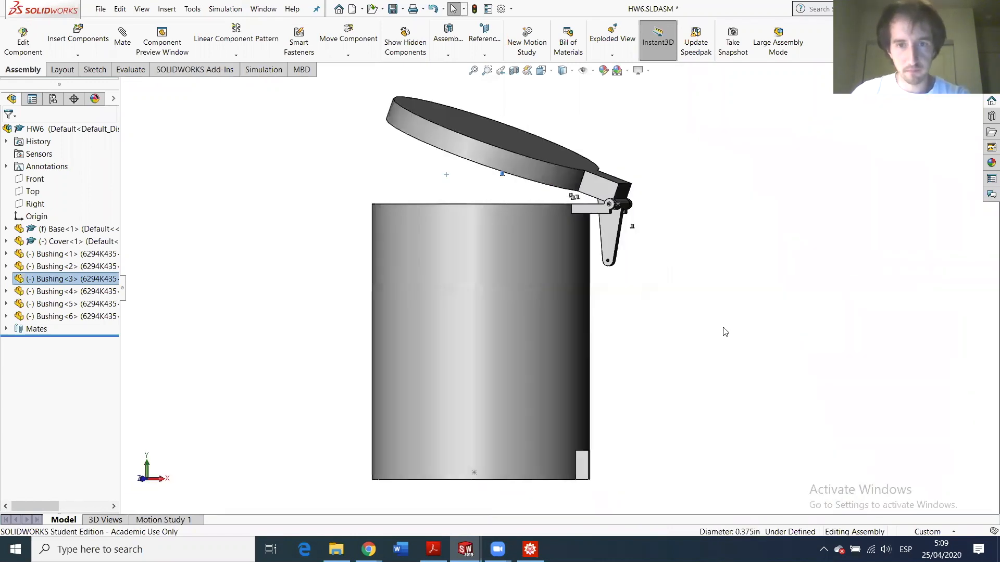
key("ctrl+2")
key("ctrl+3")
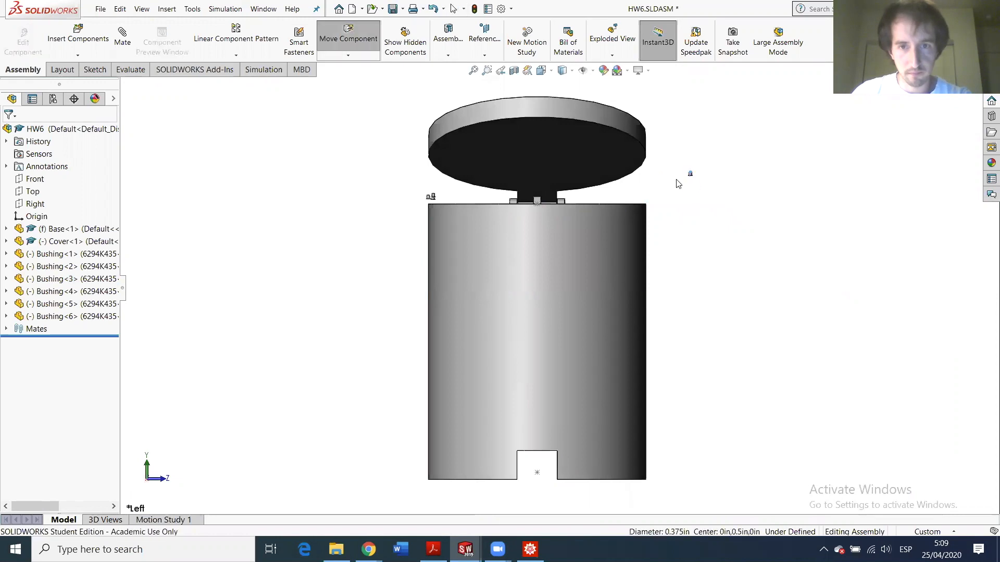
scroll(694, 178, "down", 5)
- Move the third bushing down beside the bin and also select Bushing<2> in the hinge hole
left_click_drag(567, 232, 261, 321)
scroll(267, 332, "up", 6)
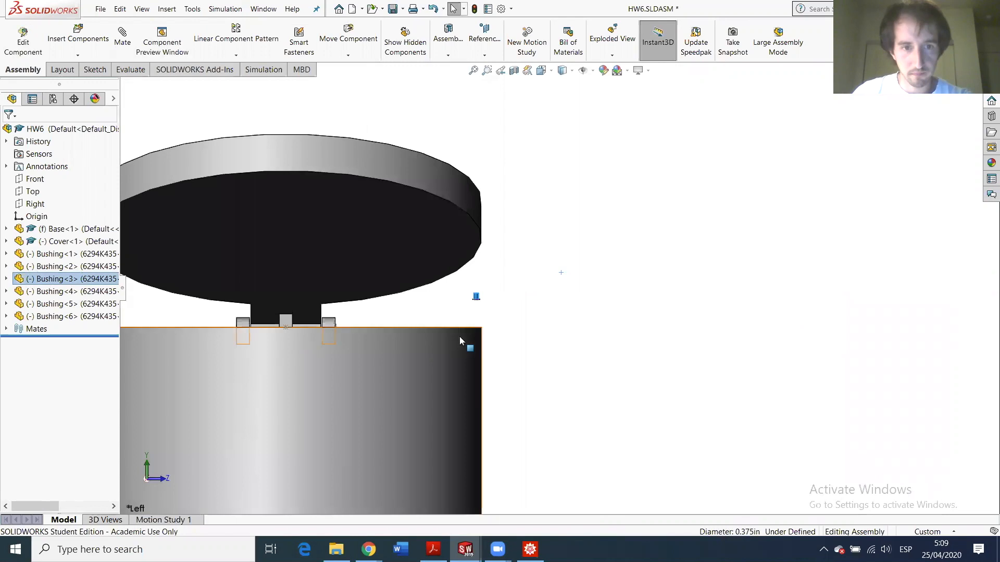
key("ctrl+1")
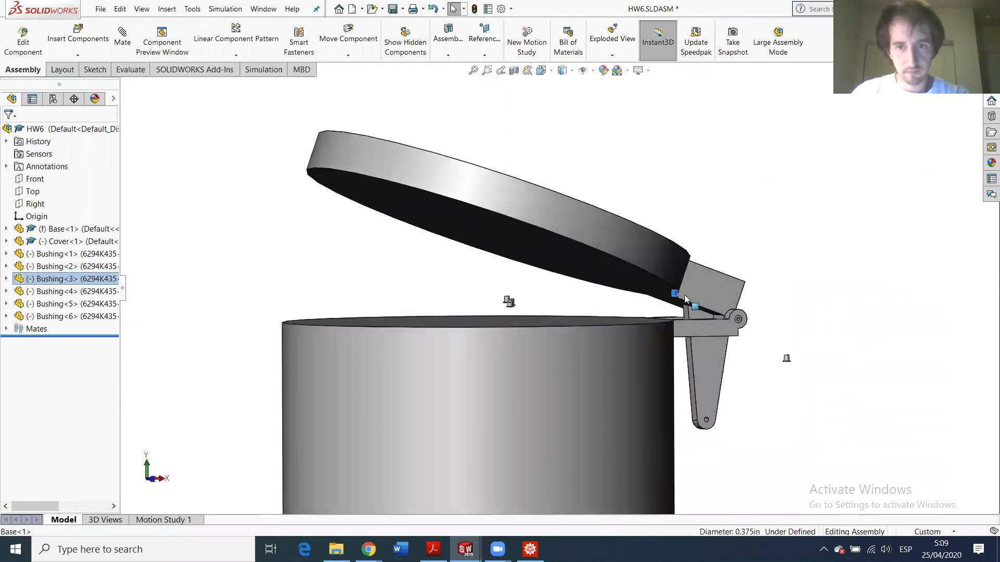
scroll(683, 296, "down", 5)
scroll(823, 398, "down", 1)
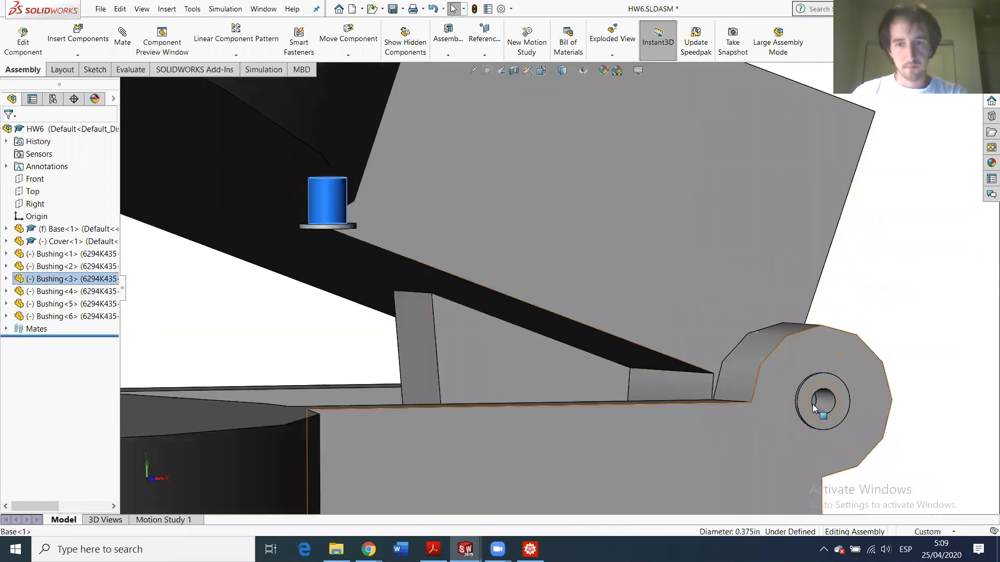
left_click(825, 402, "ctrl")
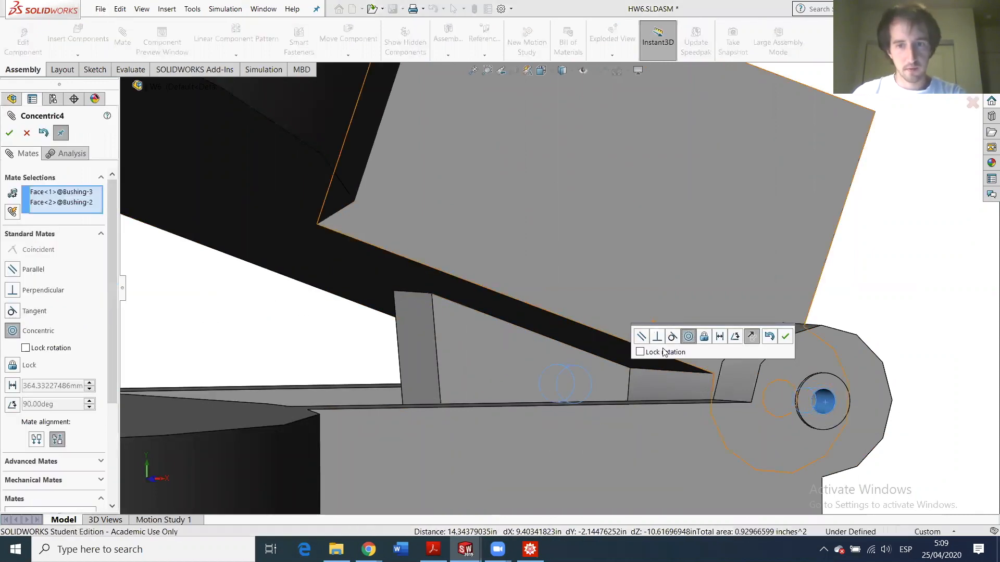
- Check the alignment around the pin hole and commit the Concentric4 mate between Bushing<3> and Bushing<2>
scroll(610, 383, "up", 5)
scroll(555, 312, "down", 3)
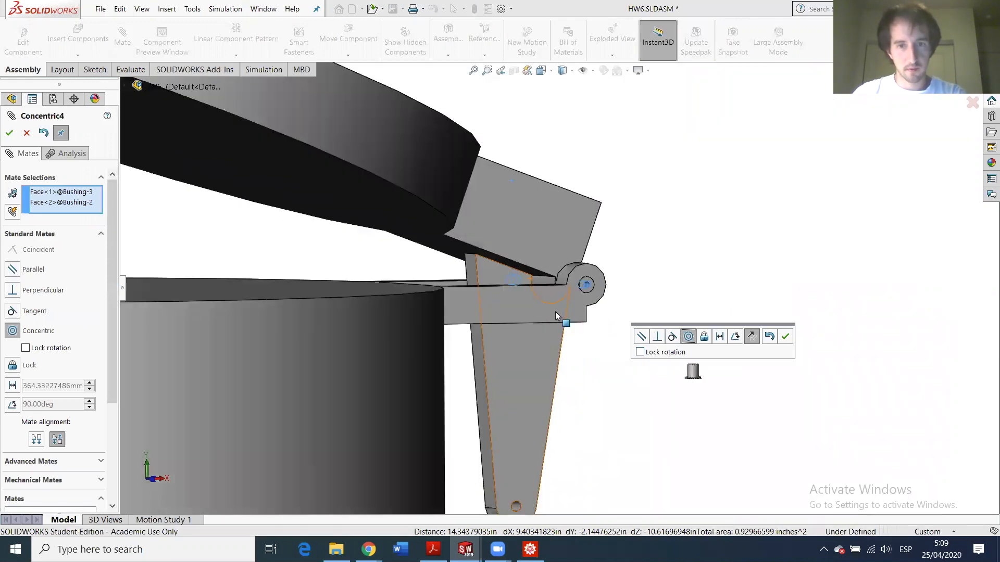
middle_click_drag(512, 312, 319, 317)
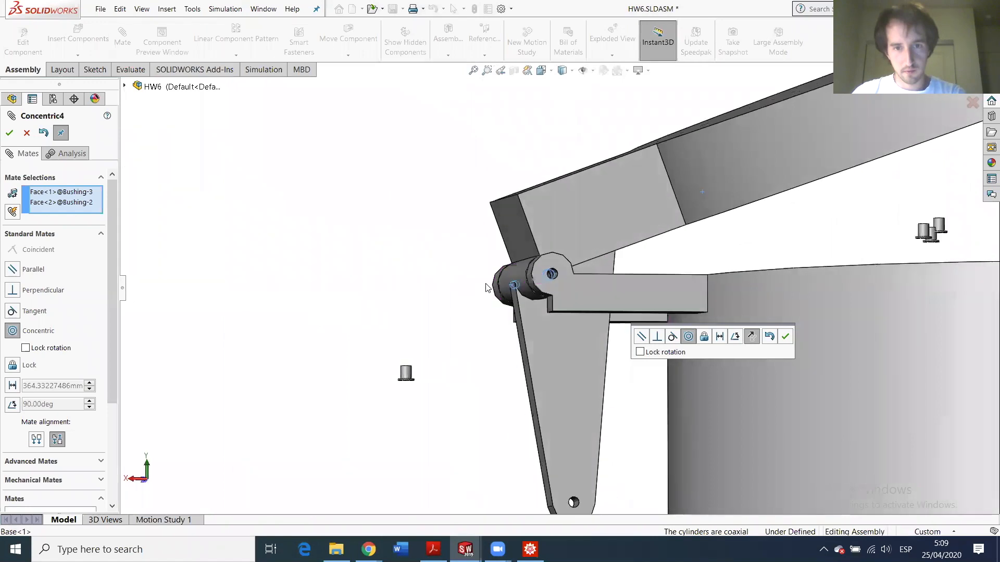
scroll(616, 295, "down", 3)
scroll(739, 281, "down", 5)
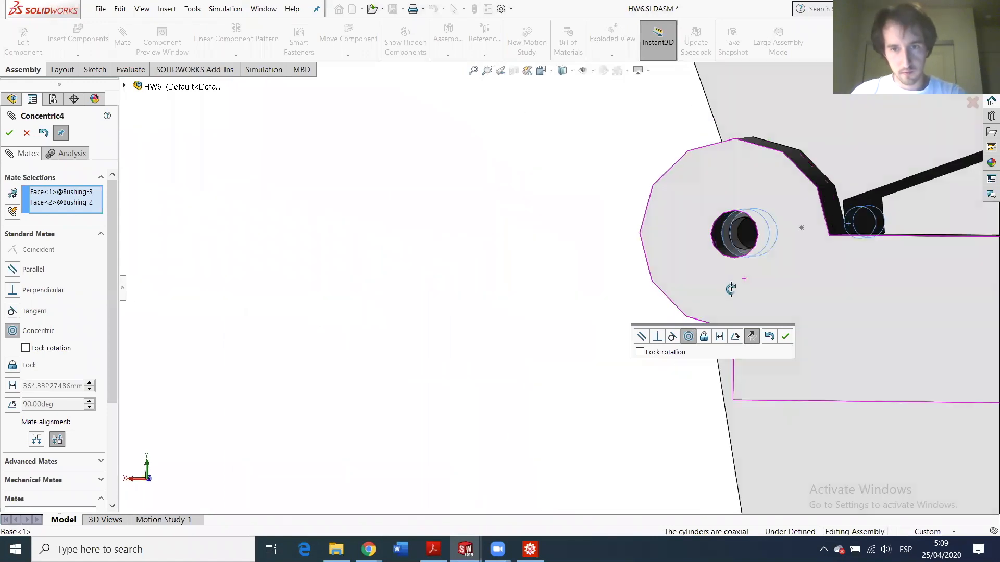
middle_click_drag(734, 282, 747, 276)
middle_click_drag(736, 217, 703, 248)
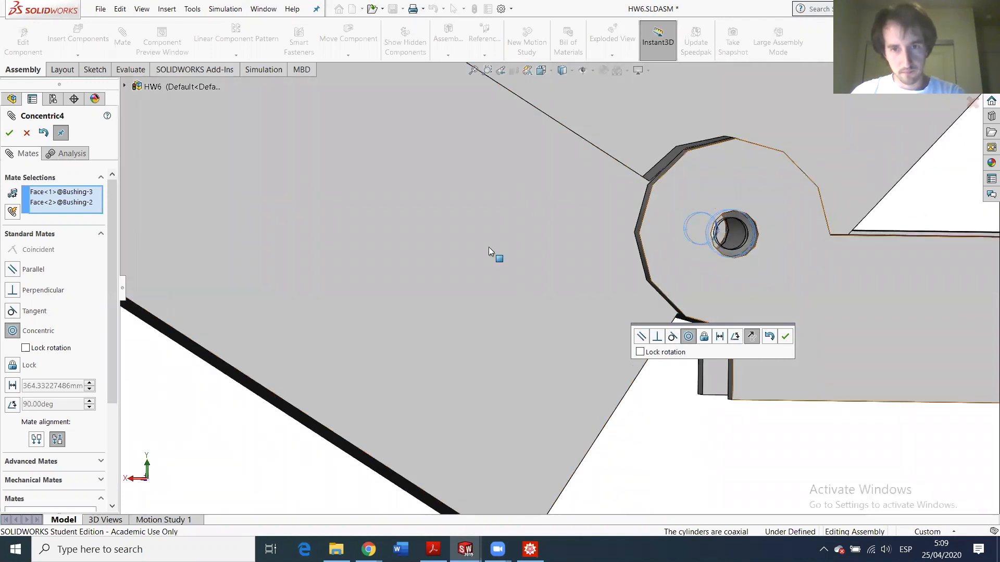
middle_click_drag(700, 296, 702, 293)
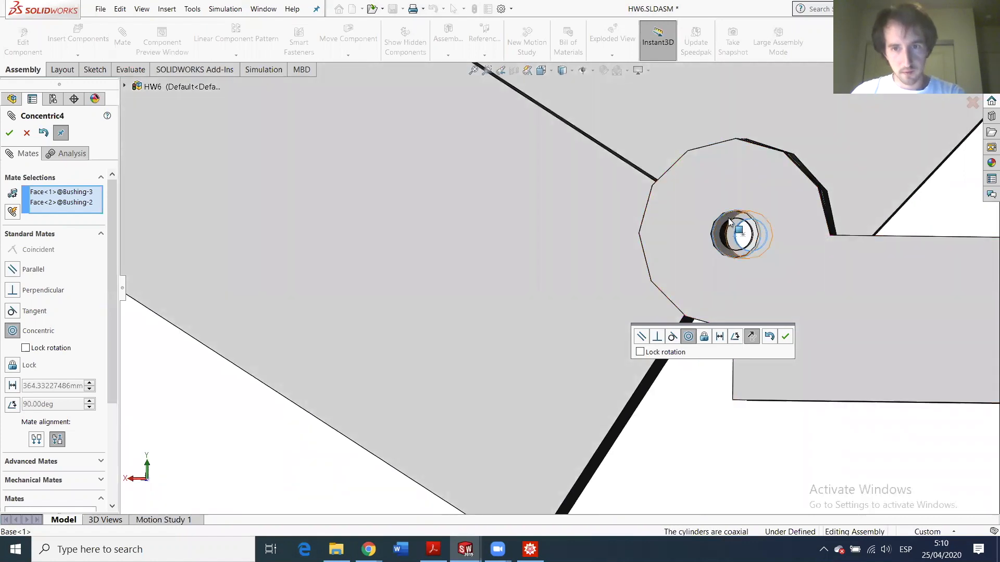
left_click(9, 133)
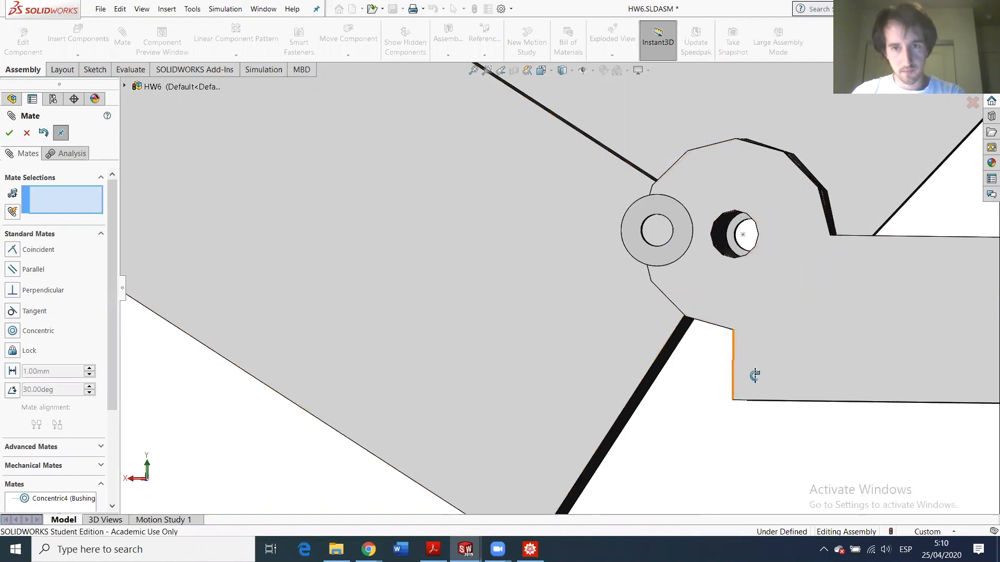
middle_click_drag(753, 375, 762, 368)
scroll(766, 355, "up", 5)
- Pull the third bushing left, away from the flanged parts, and show the hinge's left side
scroll(771, 341, "up", 5)
middle_click_drag(743, 335, 786, 302)
scroll(771, 291, "down", 8)
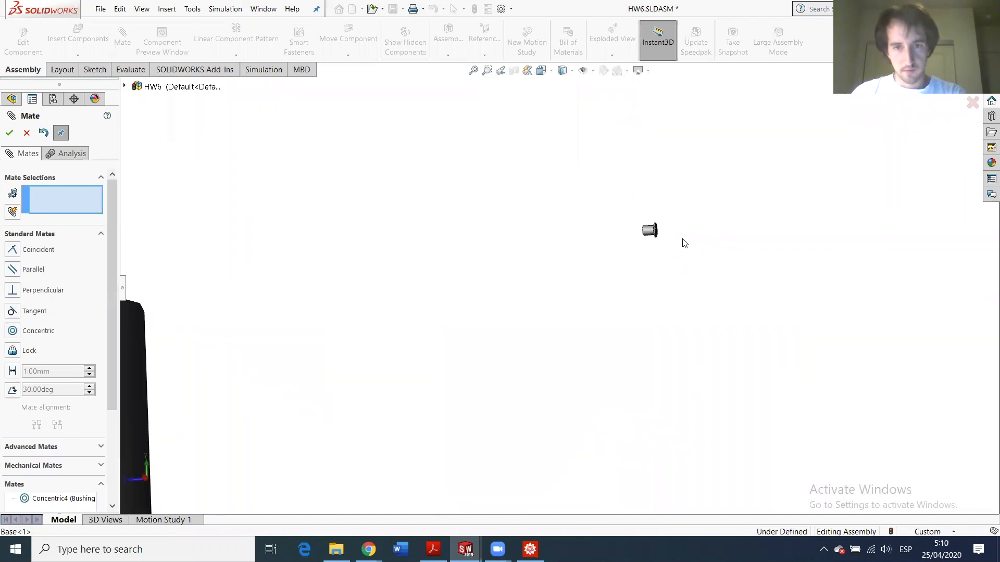
left_click_drag(344, 263, 151, 281)
scroll(415, 308, "up", 6)
scroll(483, 278, "down", 5)
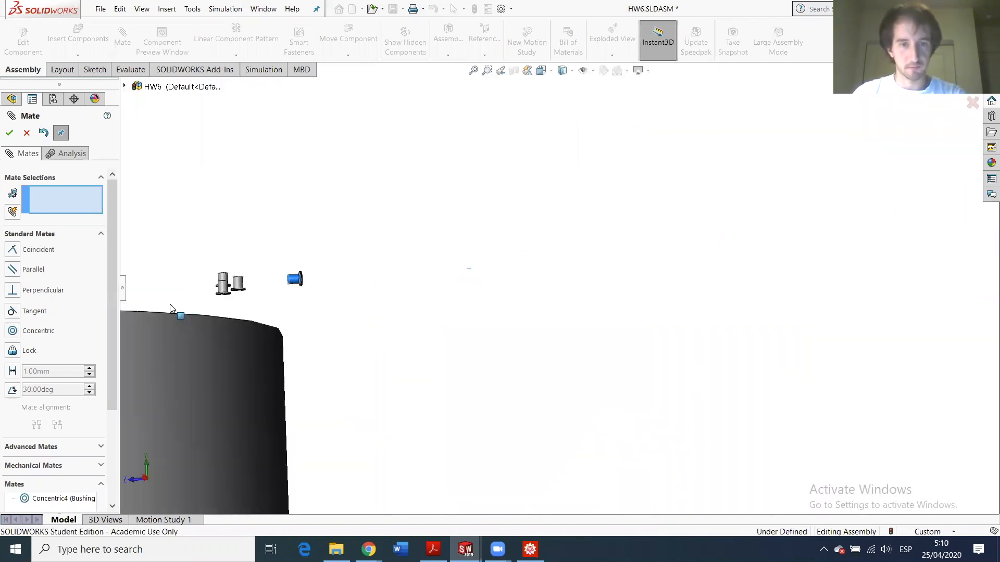
scroll(239, 330, "up", 4)
scroll(401, 314, "down", 6)
scroll(451, 233, "up", 1)
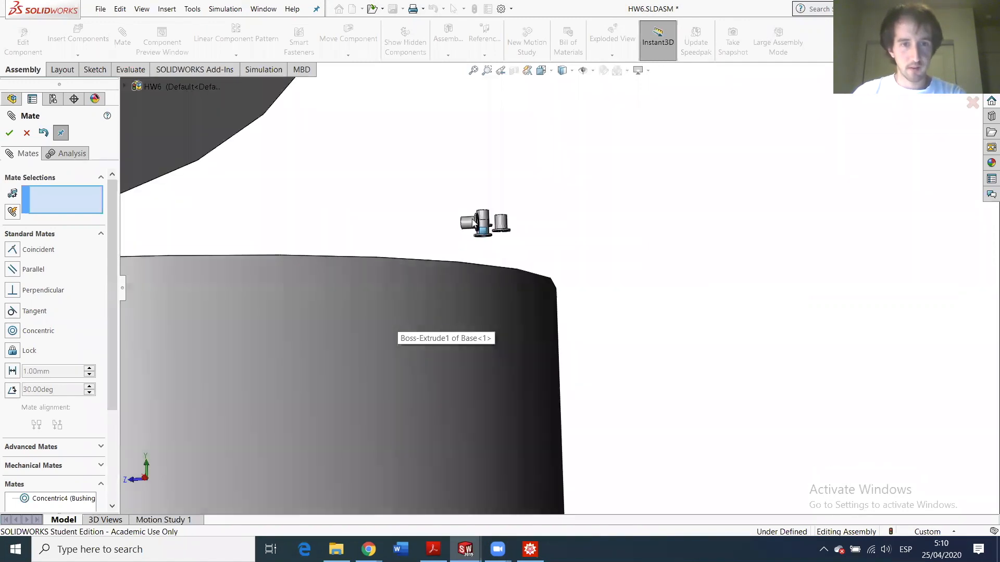
left_click_drag(472, 218, 201, 236)
scroll(249, 285, "up", 6)
scroll(350, 273, "down", 5)
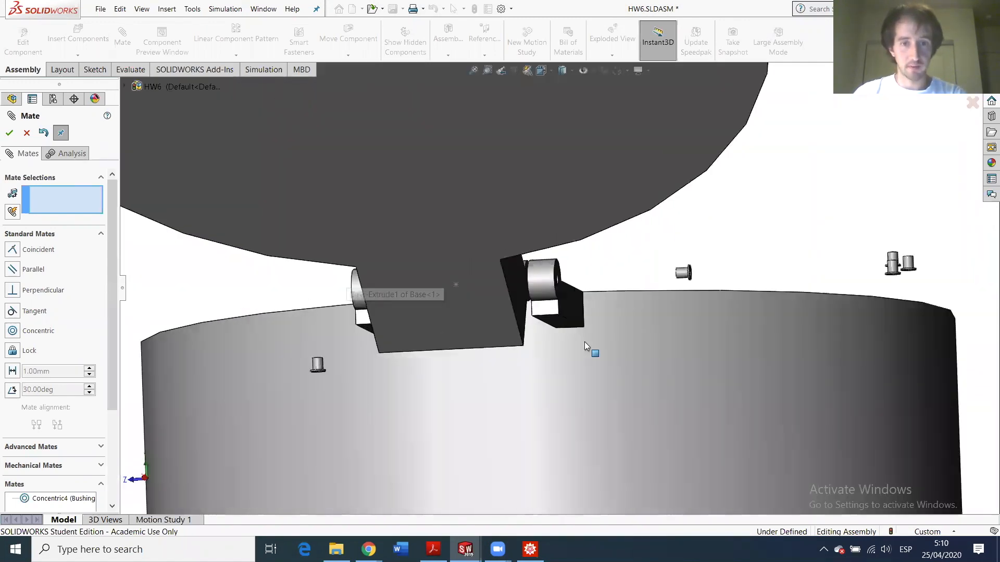
middle_click_drag(532, 331, 595, 308)
scroll(669, 293, "down", 3)
scroll(821, 209, "down", 5)
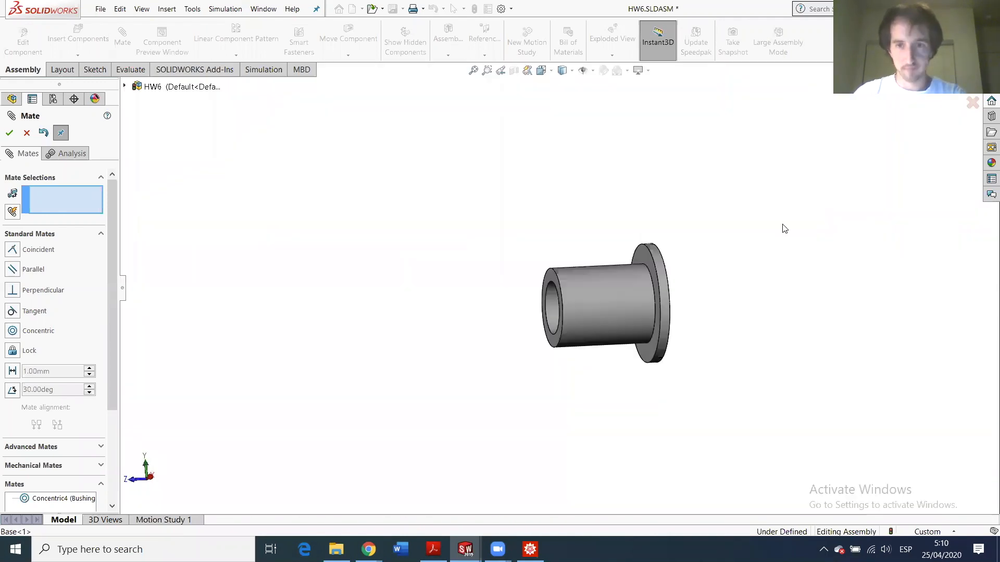
- Make Bushing<3>'s flange face coincident with the hinge arm face (Coincident2)
left_click(645, 256)
scroll(312, 309, "up", 9)
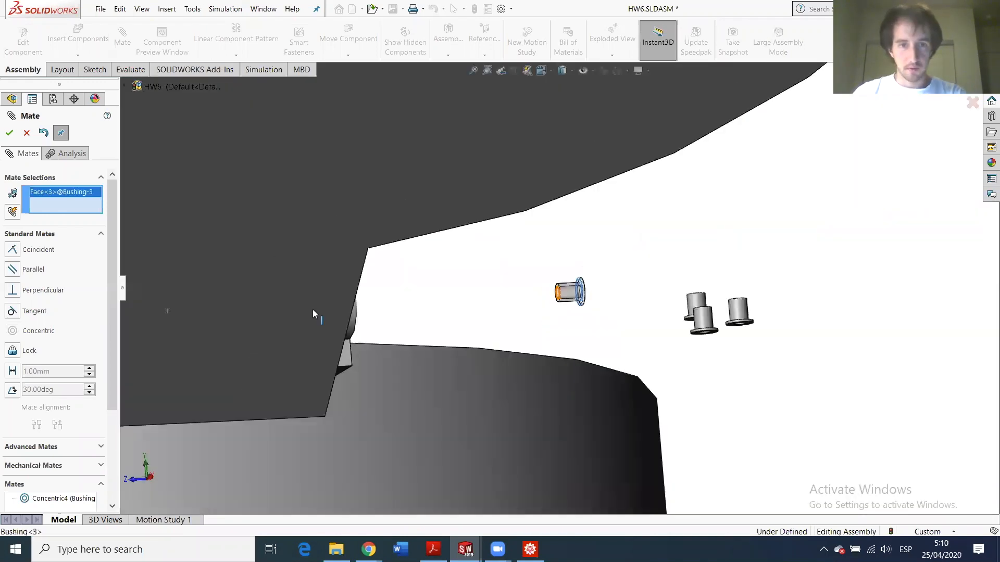
middle_click_drag(312, 310, 336, 425)
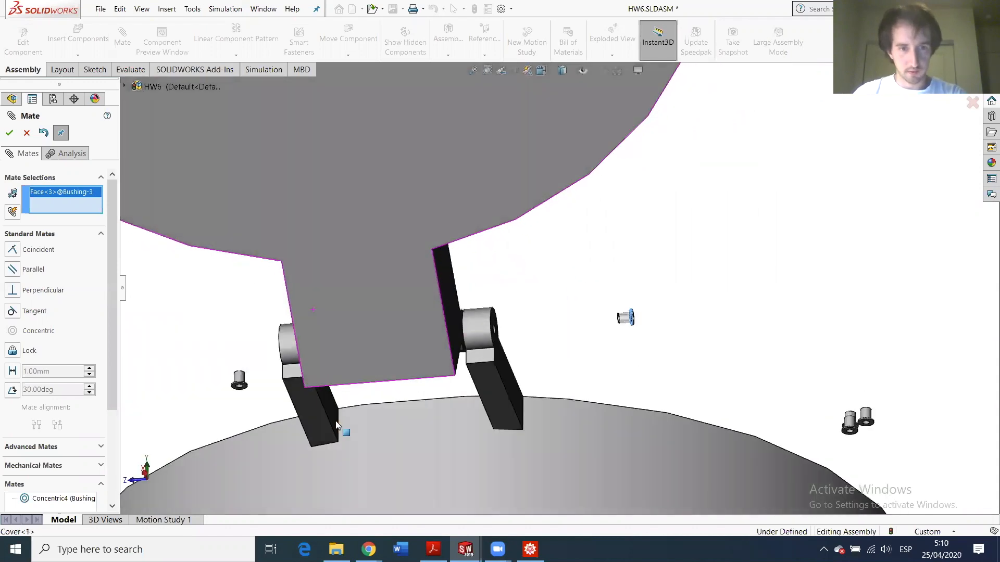
left_click(325, 398)
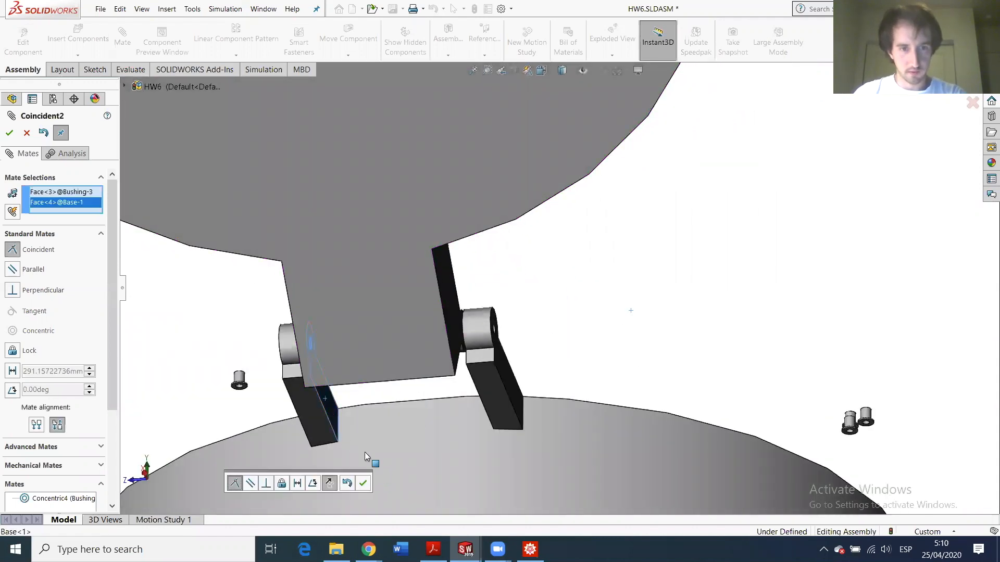
middle_click_drag(362, 330, 339, 337)
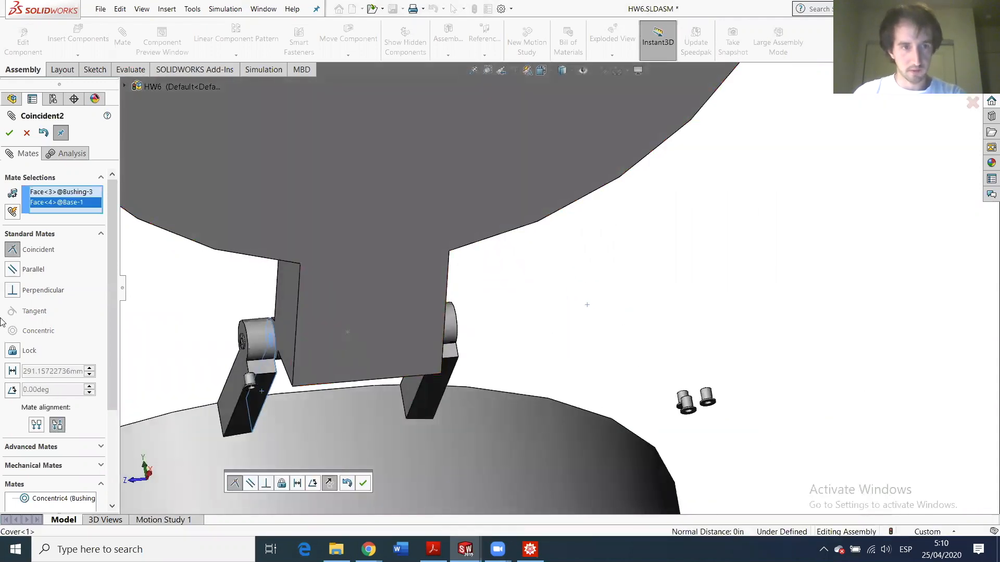
left_click(9, 133)
scroll(367, 375, "down", 3)
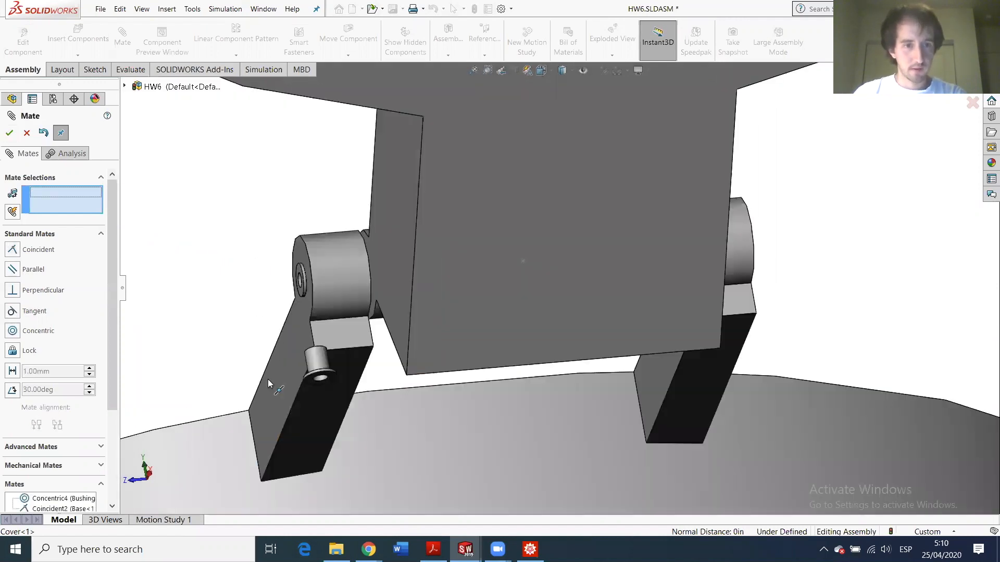
- Make the first bushing's face coincident with the cover face
scroll(356, 377, "down", 5)
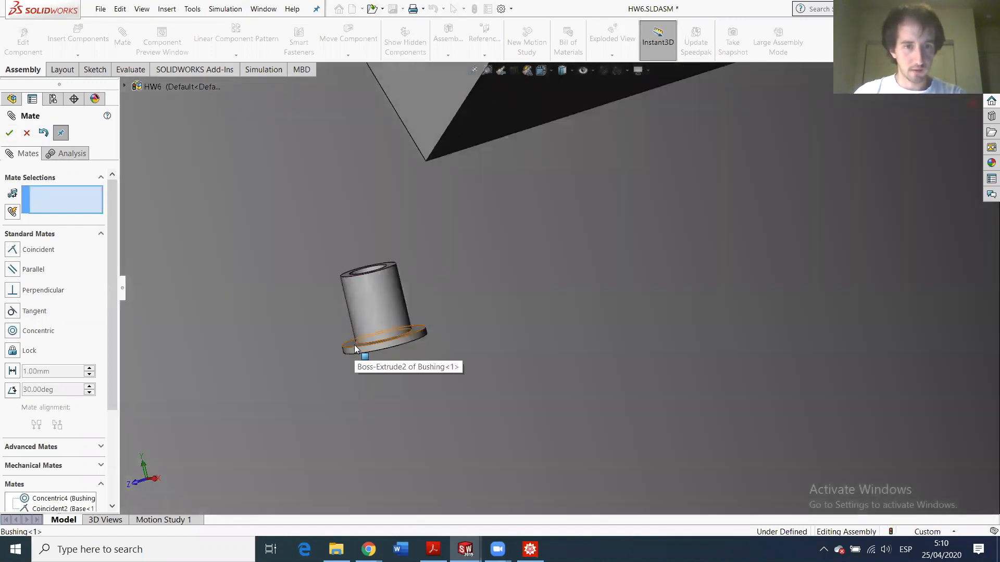
left_click(355, 349)
scroll(523, 218, "up", 5)
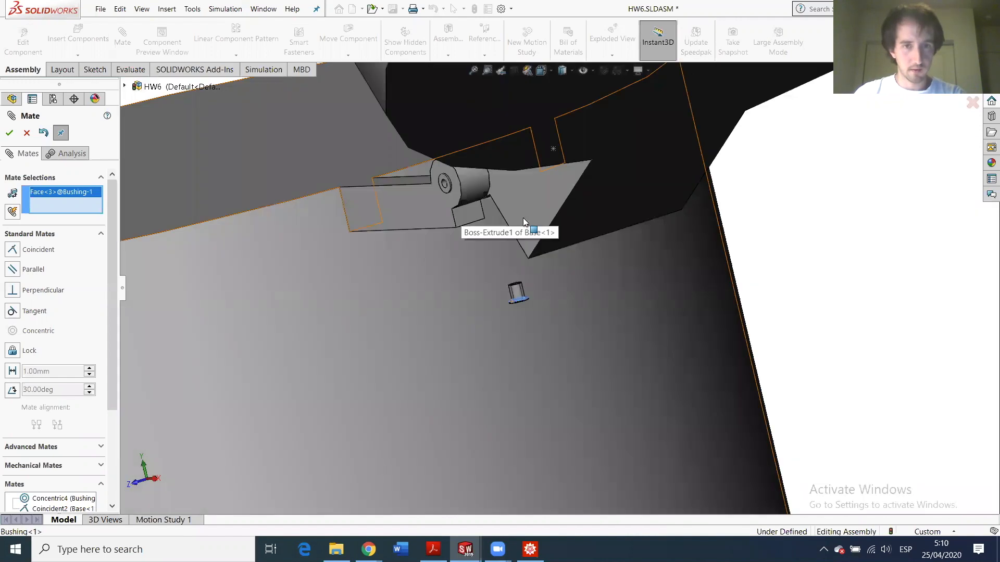
left_click(521, 212)
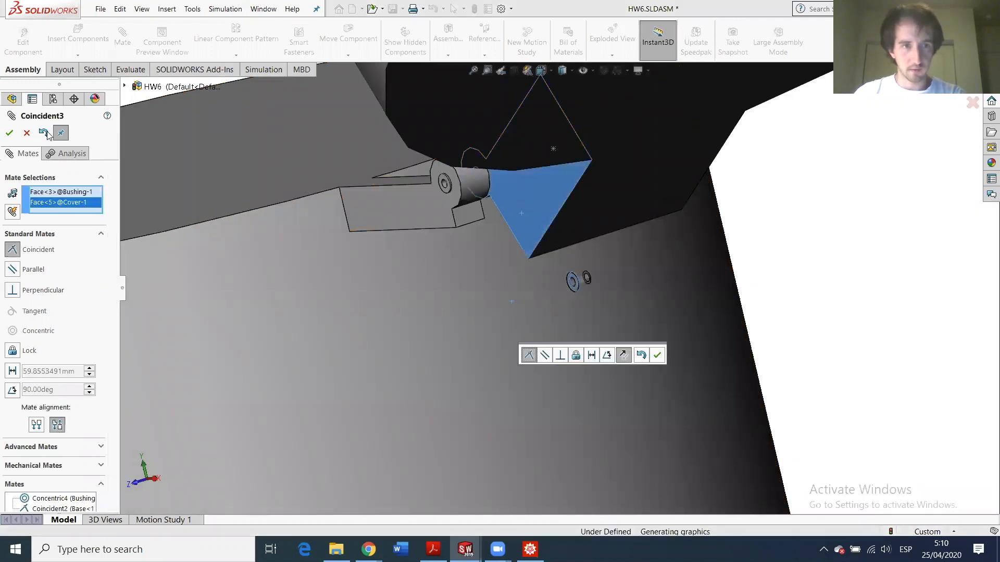
key("Return")
scroll(586, 286, "down", 5)
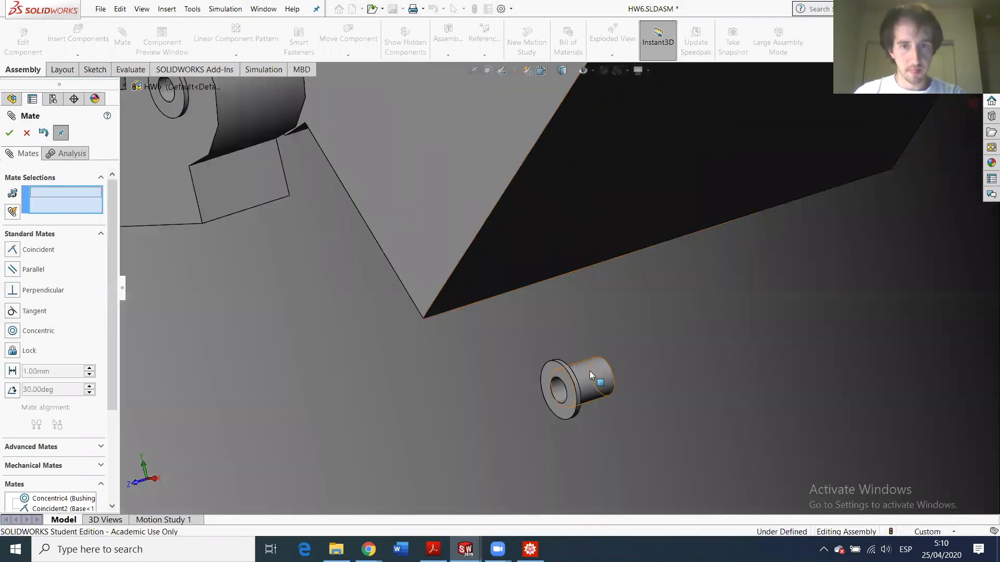
- Make Bushing-1 concentric with Bushing-2, check the cover side-on, and close mating
left_click(589, 370)
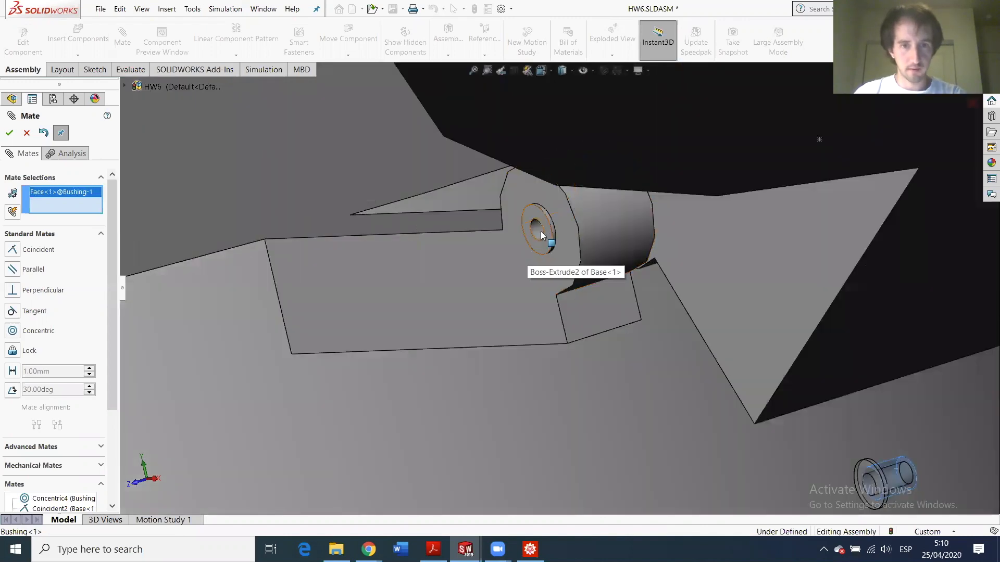
left_click(540, 231)
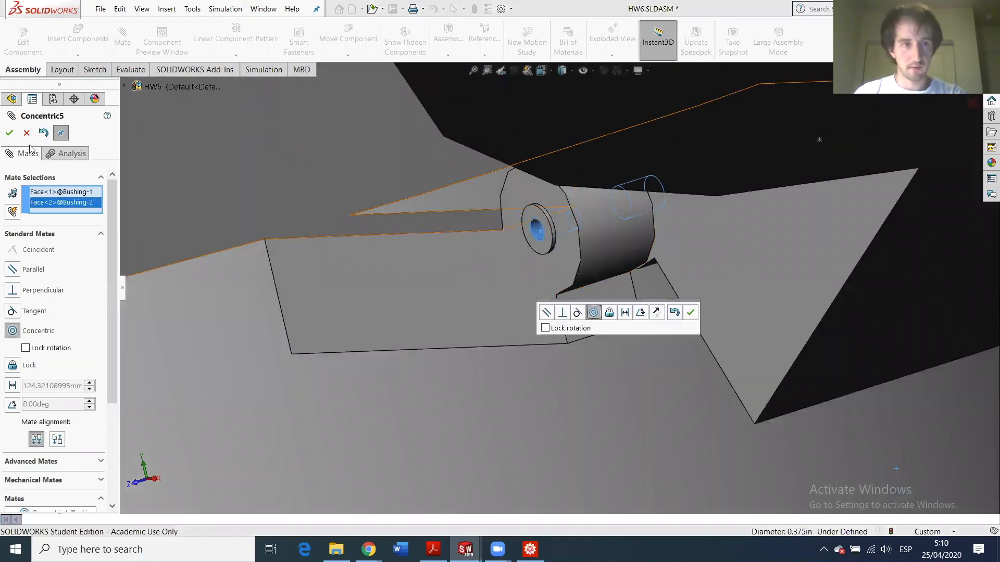
key("Return")
scroll(612, 267, "up", 5)
scroll(599, 275, "down", 3)
middle_click_drag(586, 282, 540, 214)
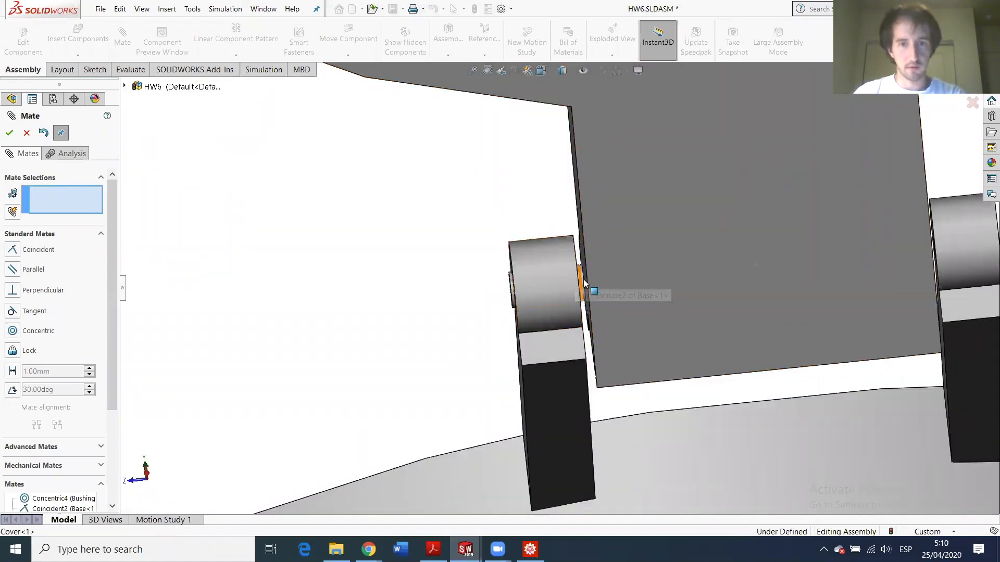
scroll(582, 284, "up", 4)
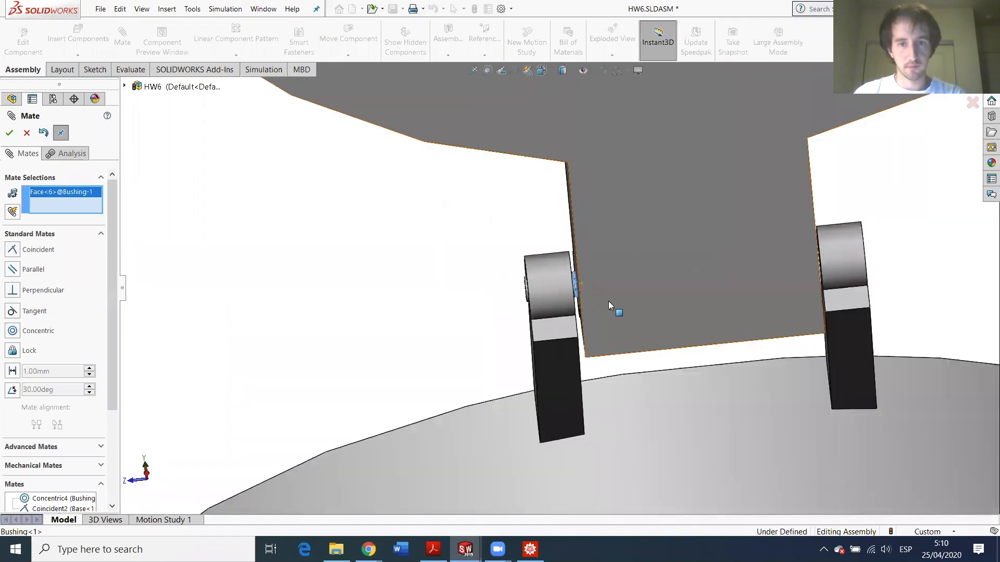
key("Escape")
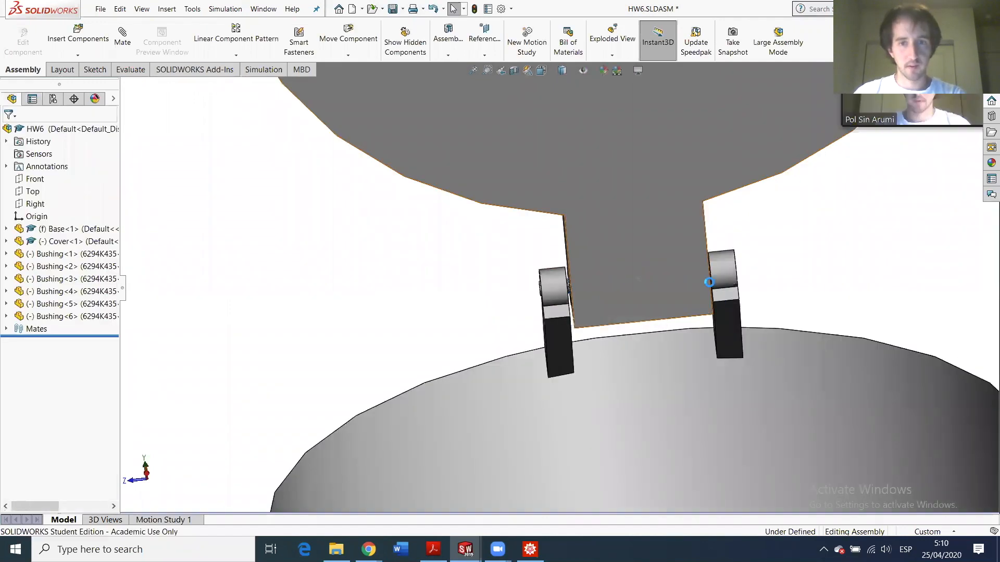
- View the loose bushings from above and select one bushing and the hinge arm to identify them
scroll(725, 364, "up", 5)
scroll(703, 381, "down", 5)
scroll(700, 364, "down", 6)
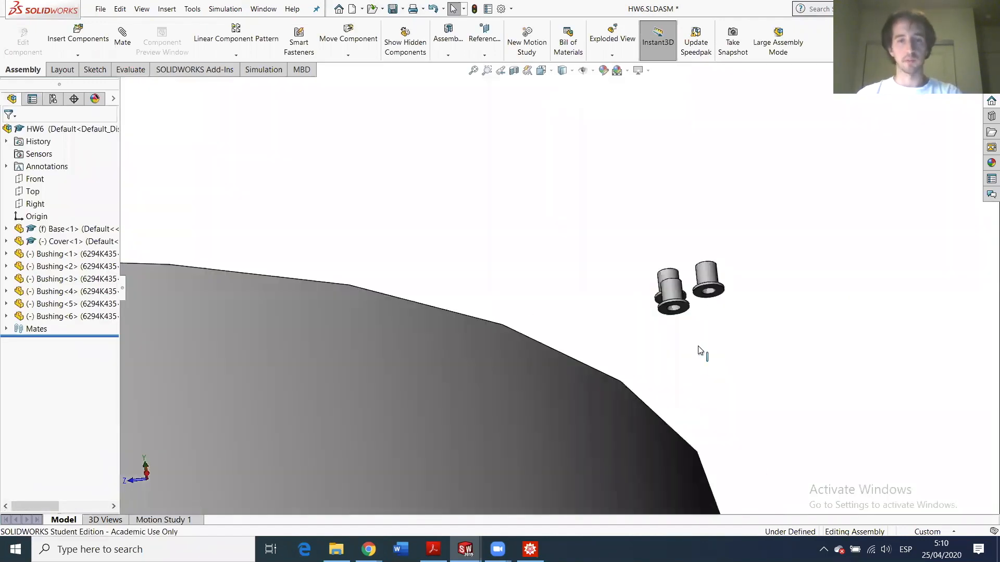
middle_click_drag(655, 332, 696, 319)
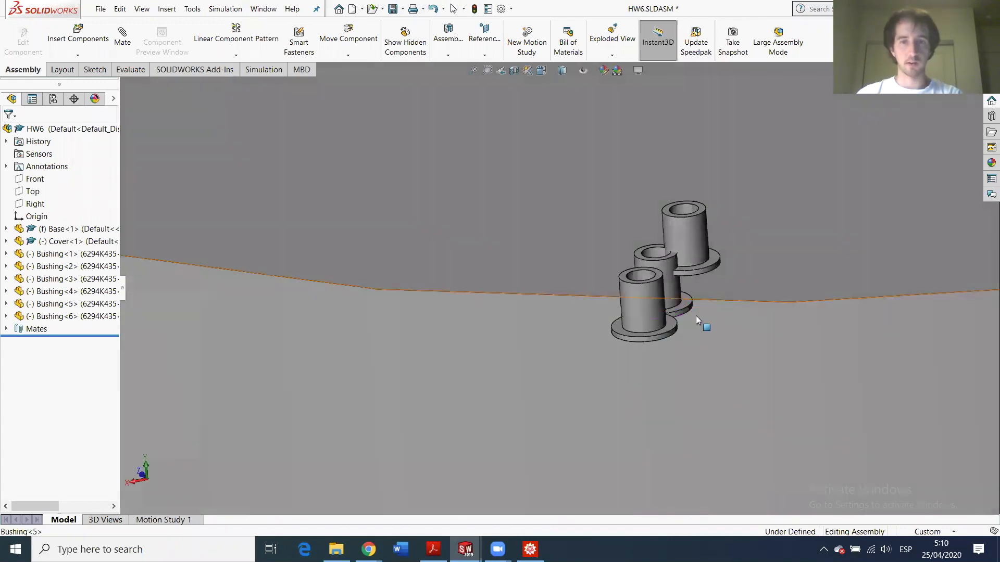
left_click(685, 301)
scroll(616, 373, "up", 9)
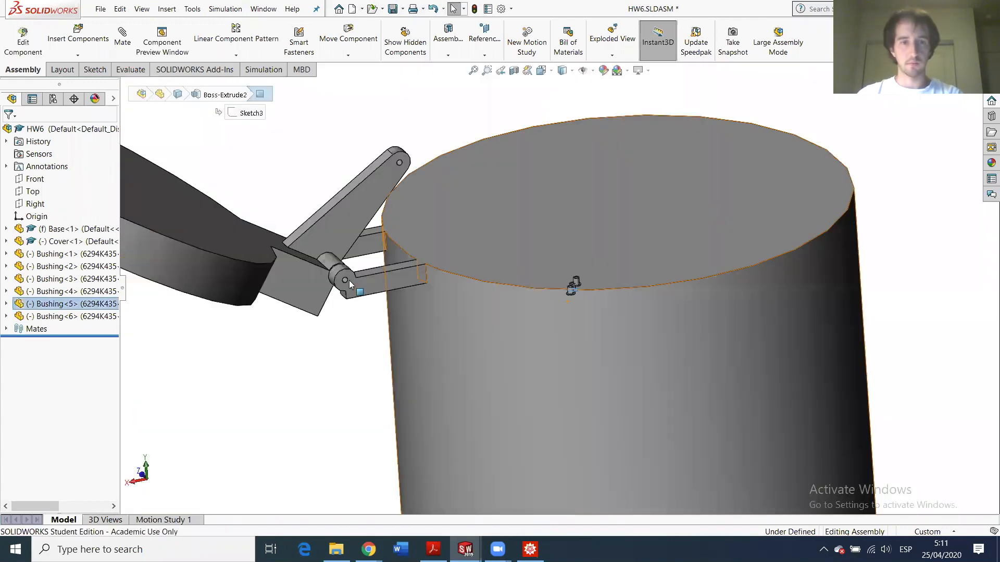
scroll(352, 280, "down", 5)
left_click(432, 280)
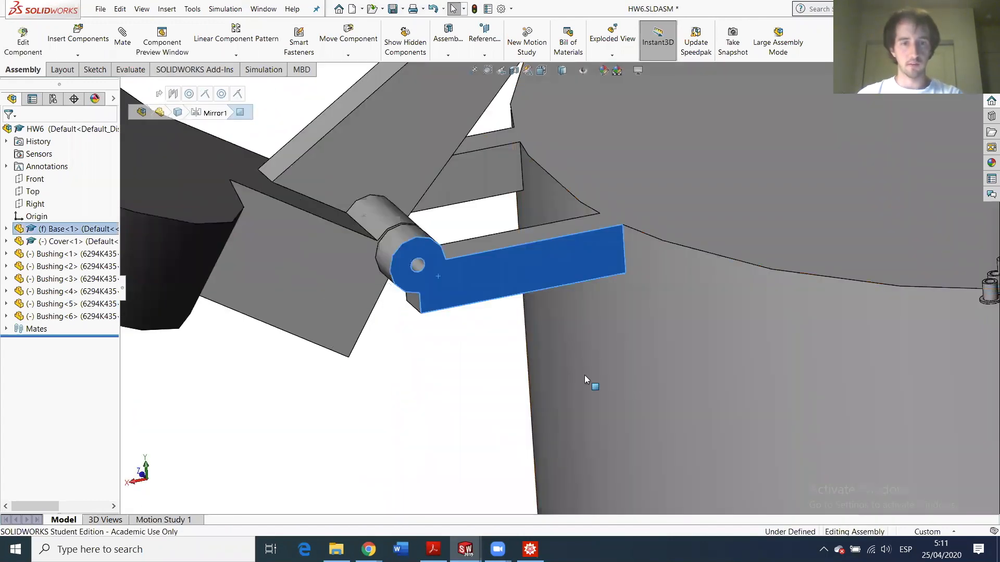
- Select a bushing's flange edge and start a new mate
scroll(620, 373, "up", 5)
scroll(539, 338, "up", 3)
scroll(575, 319, "down", 7)
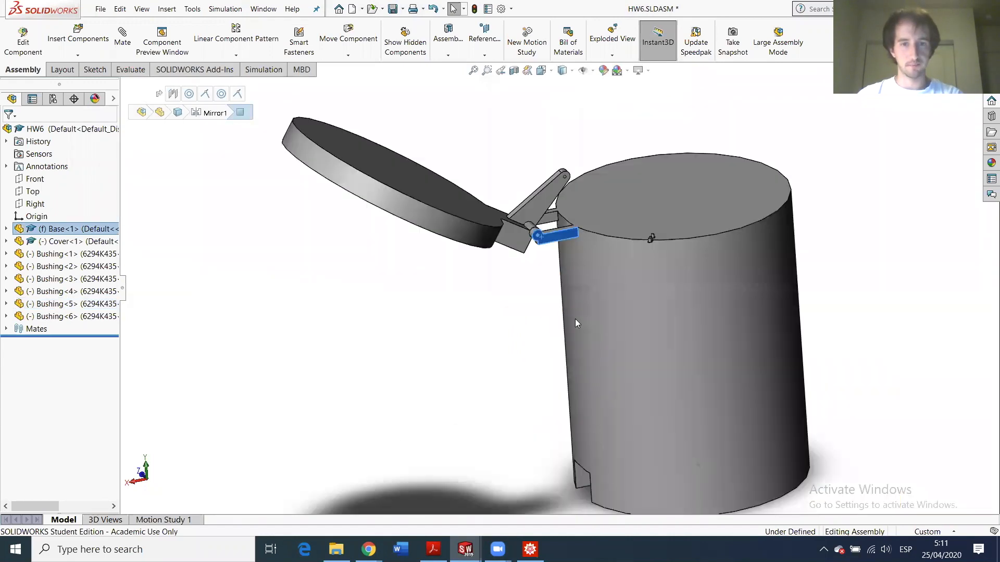
scroll(626, 268, "up", 3)
scroll(711, 229, "down", 6)
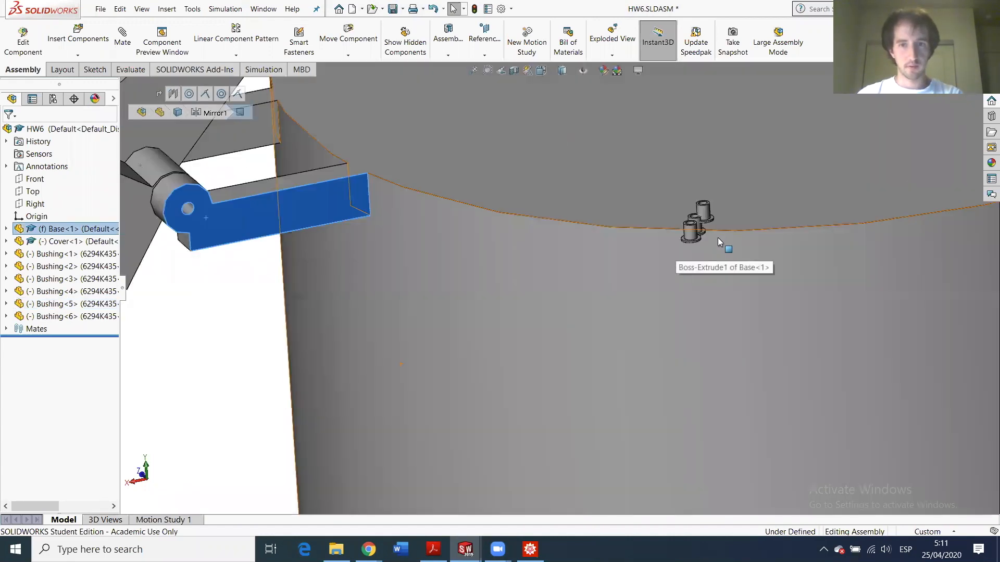
scroll(686, 215, "down", 3)
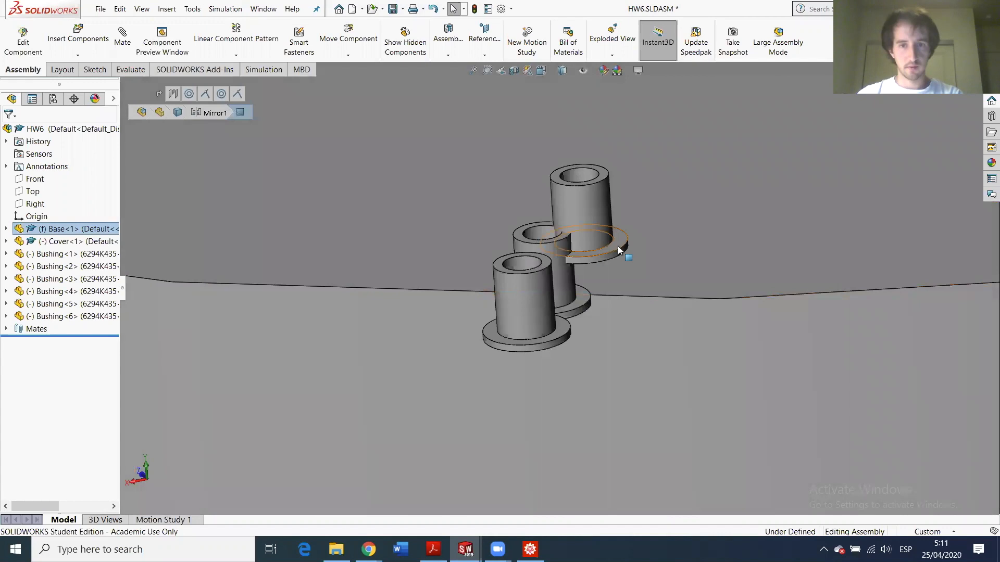
left_click(617, 246)
scroll(463, 333, "up", 3)
scroll(321, 272, "up", 5)
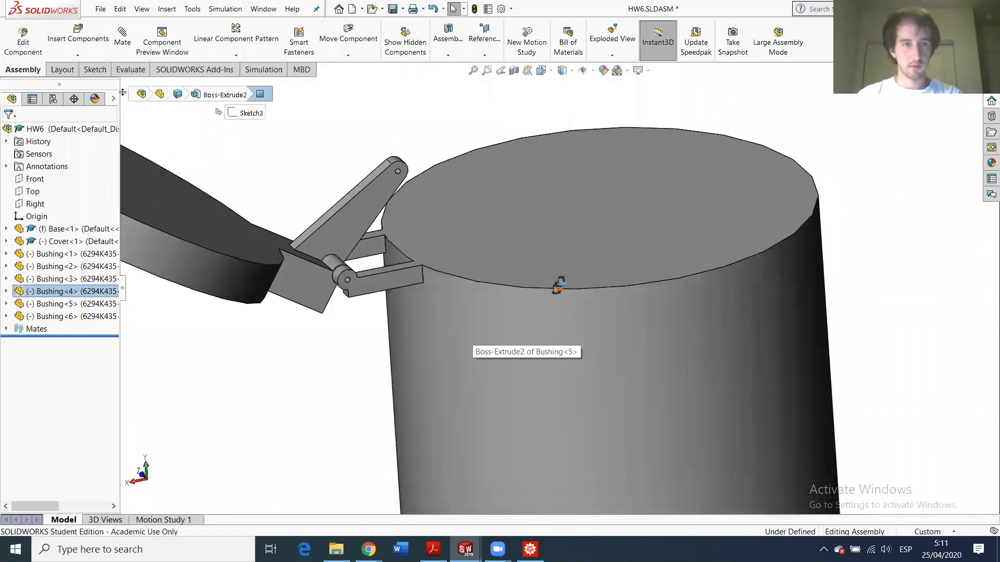
left_click(377, 287)
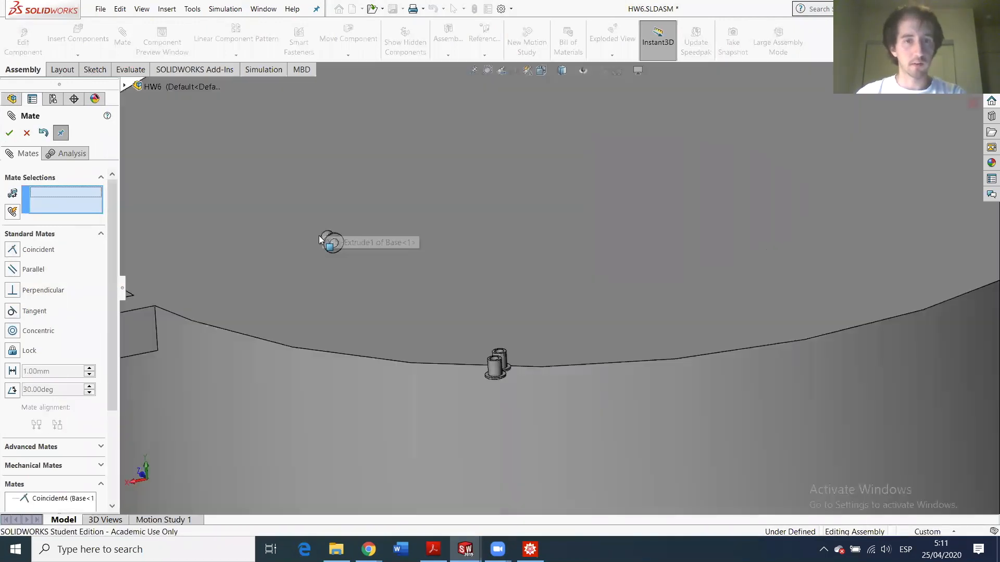
- Make the small bushing concentric with the link's pin hole
scroll(333, 243, "down", 3)
left_click(358, 252)
scroll(322, 311, "up", 3)
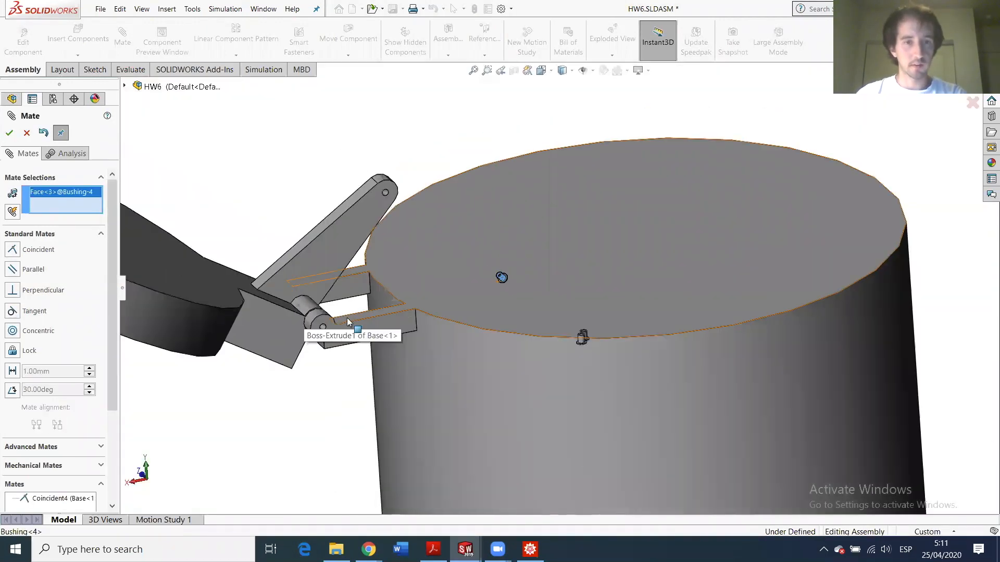
scroll(417, 318, "down", 6)
left_click(519, 325)
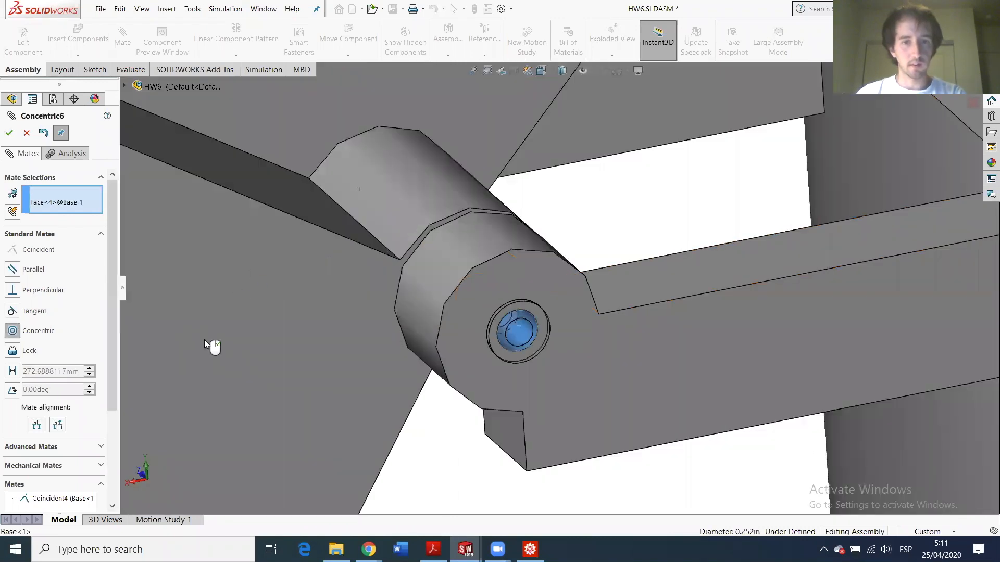
key("Return")
scroll(758, 346, "up", 8)
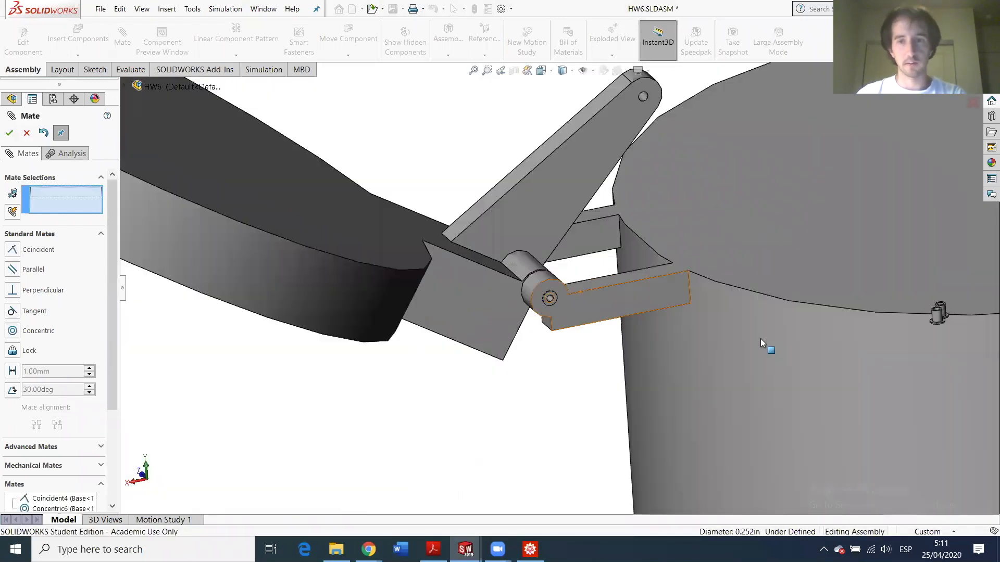
scroll(677, 302, "down", 6)
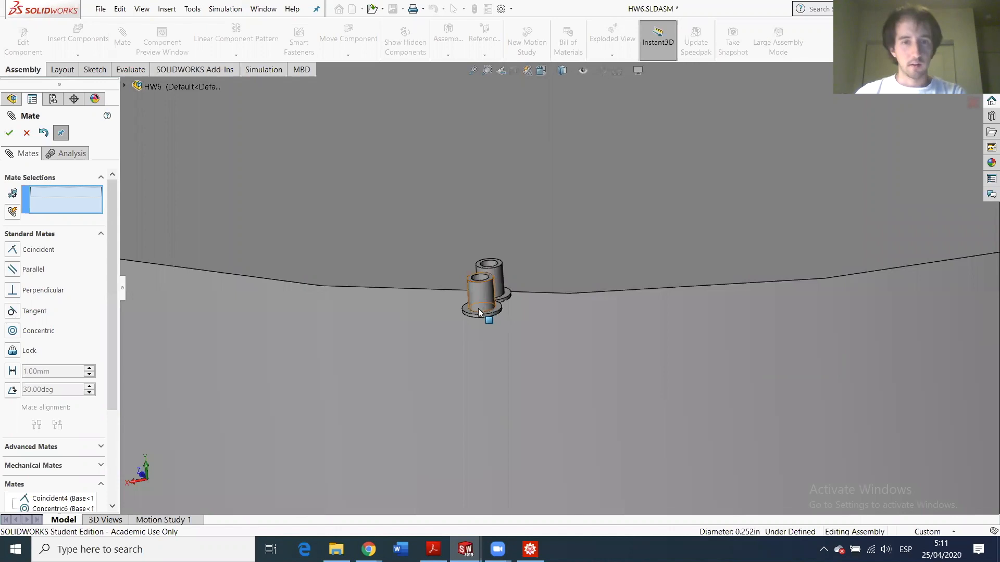
- Swap a mistaken edge pick for the flange face and mate it coincident with the cover
left_click(467, 310)
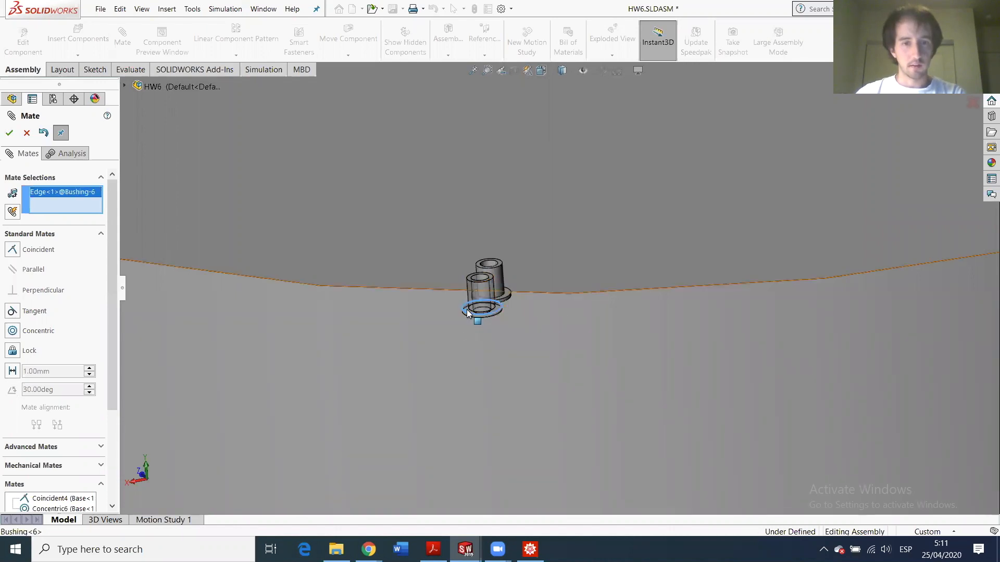
right_click(59, 198)
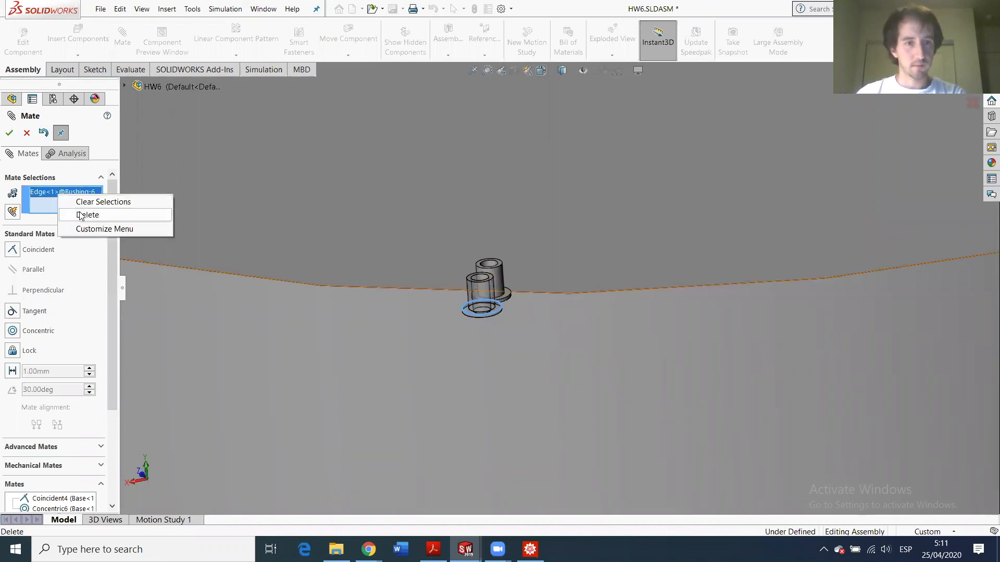
left_click(81, 215)
scroll(488, 295, "down", 5)
left_click(486, 295)
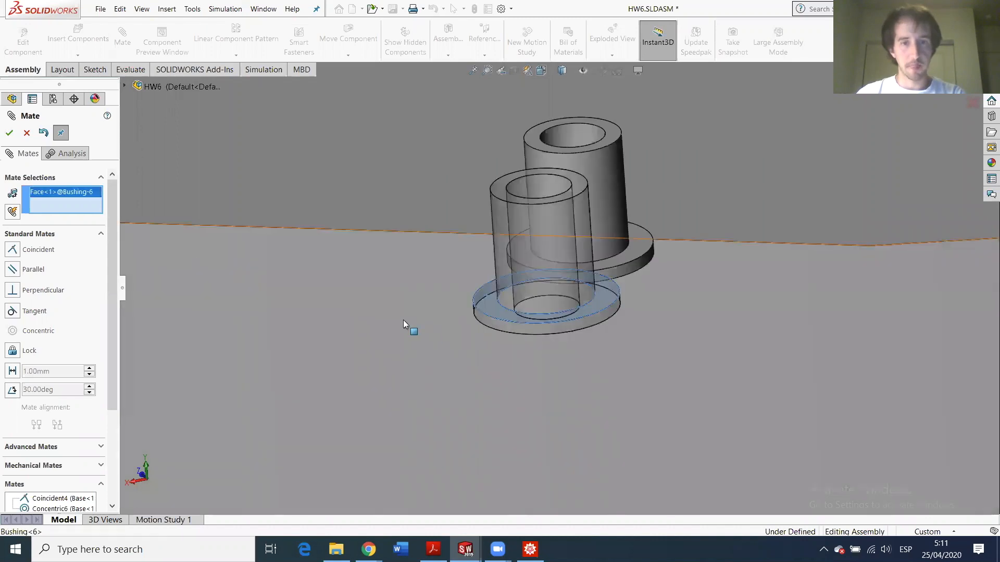
scroll(403, 319, "up", 8)
scroll(512, 154, "down", 8)
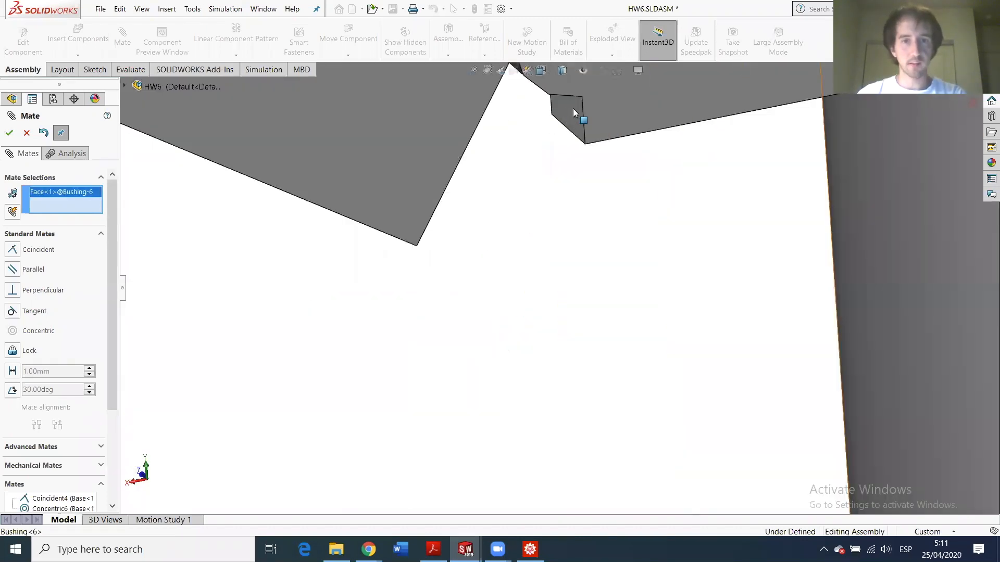
scroll(557, 265, "up", 5)
scroll(364, 406, "down", 5)
scroll(330, 410, "up", 1)
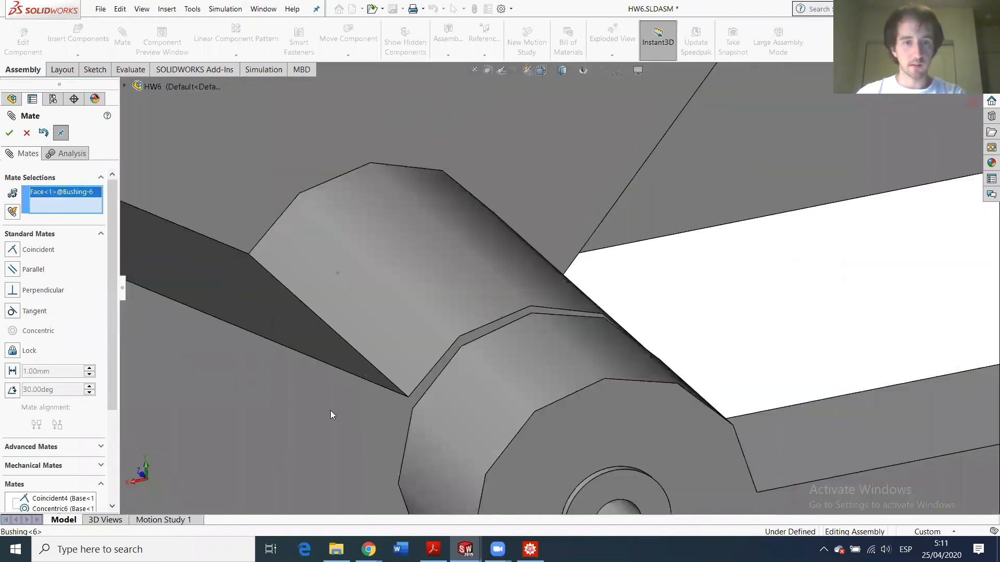
scroll(565, 425, "up", 6)
scroll(476, 404, "down", 1)
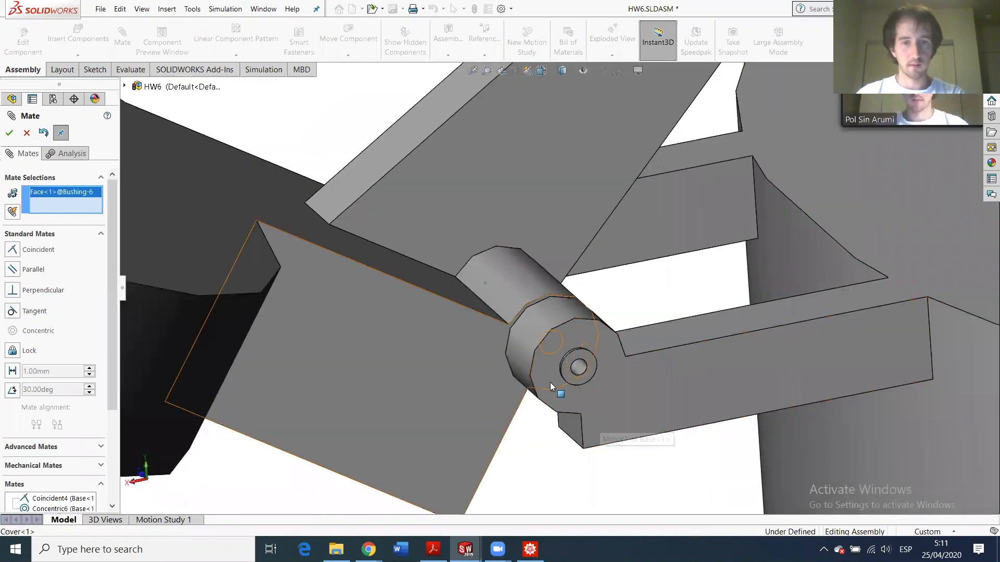
left_click(550, 382)
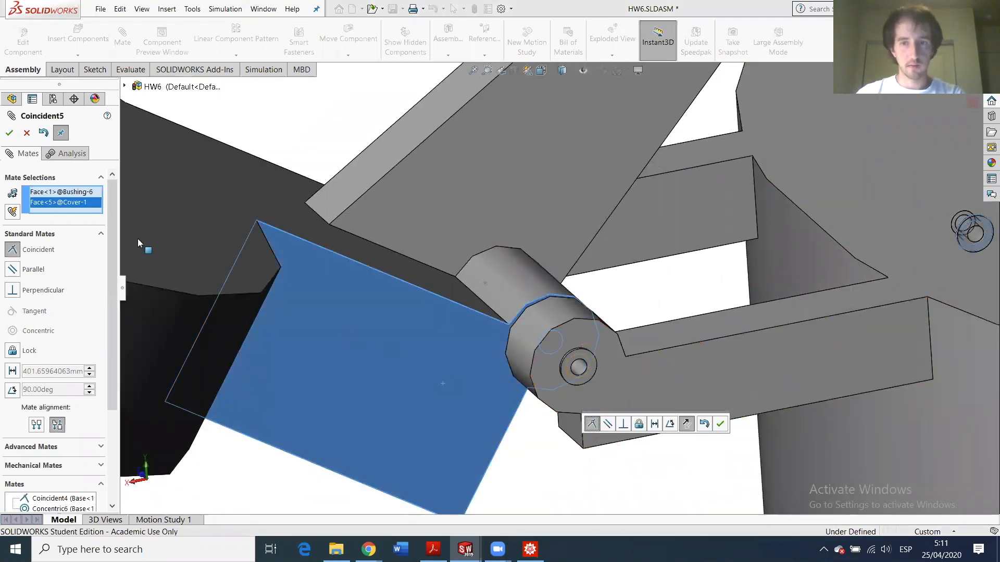
left_click(9, 133)
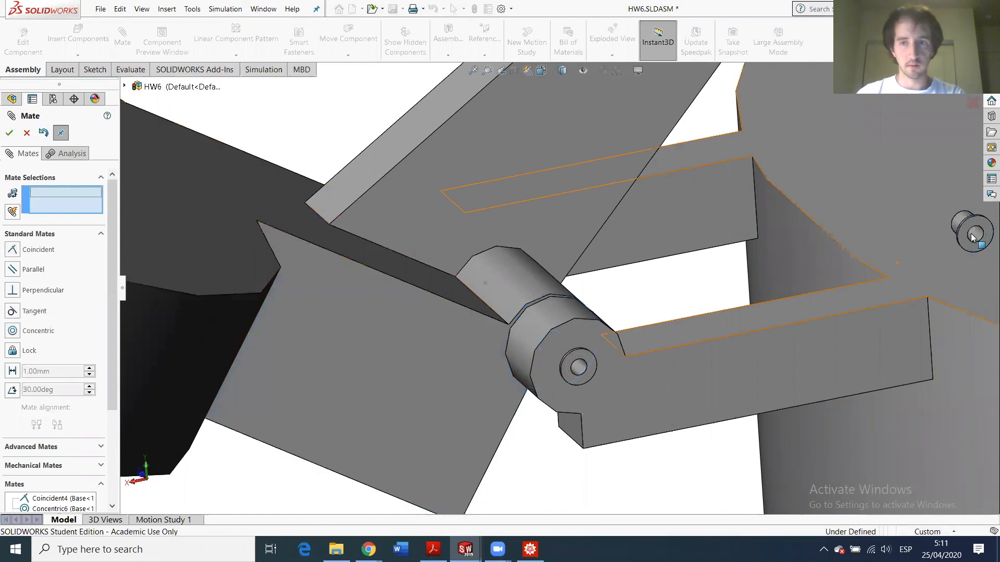
- Make Bushing<6> concentric with Bushing<4> through their hole faces
left_click(561, 366)
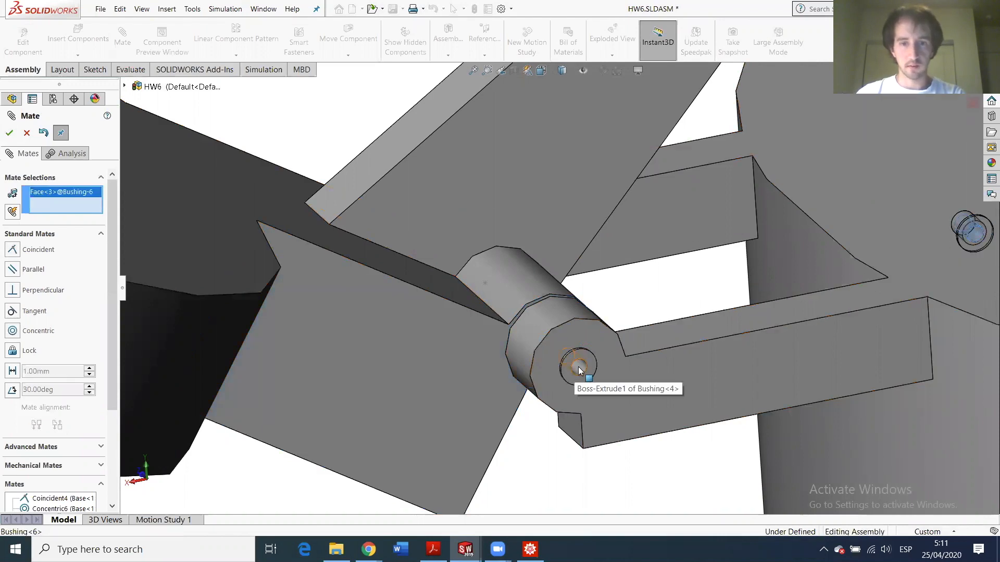
left_click(562, 374)
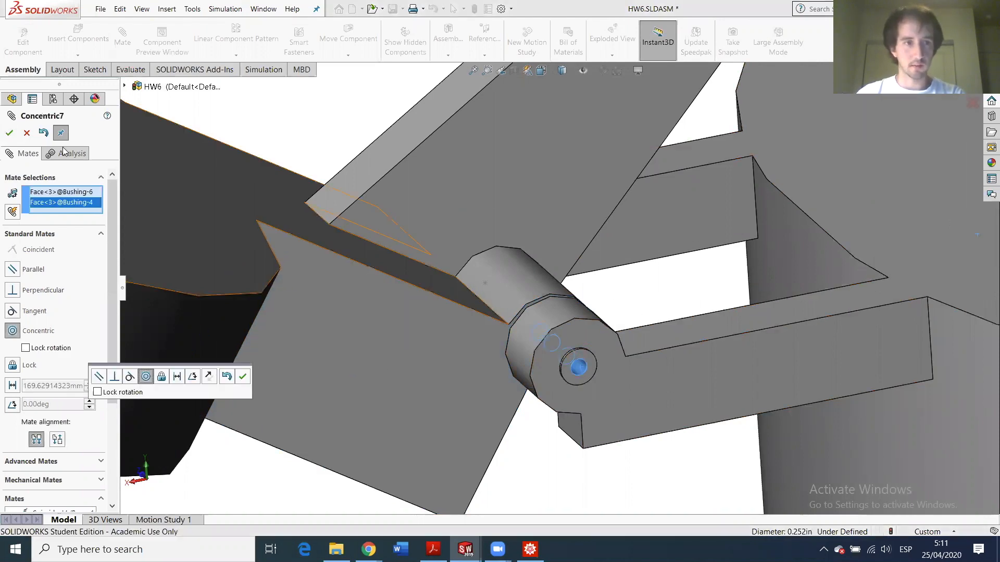
key("Return")
scroll(625, 331, "up", 5)
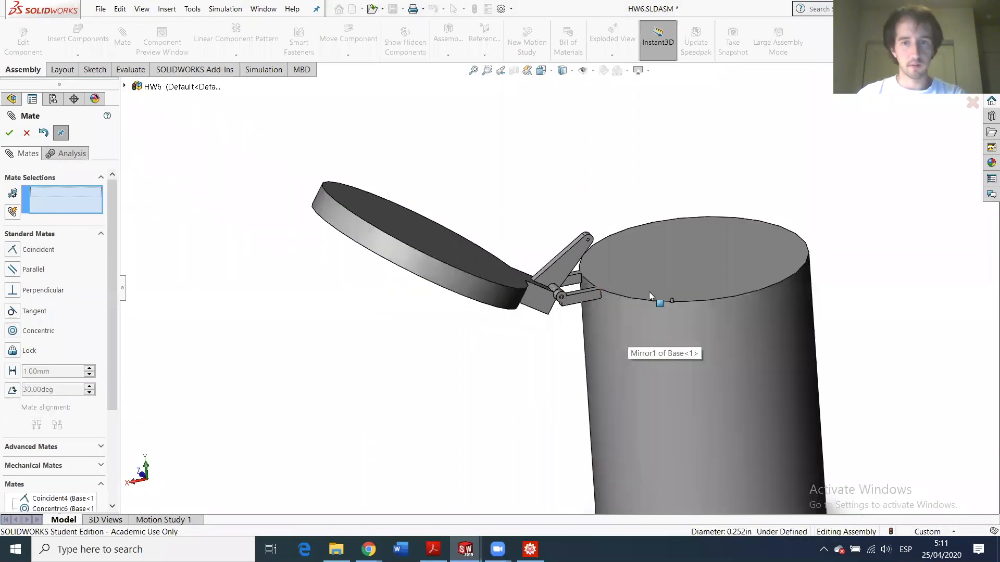
- Mate the bushing's flange face coincident with the base face
scroll(652, 313, "down", 10)
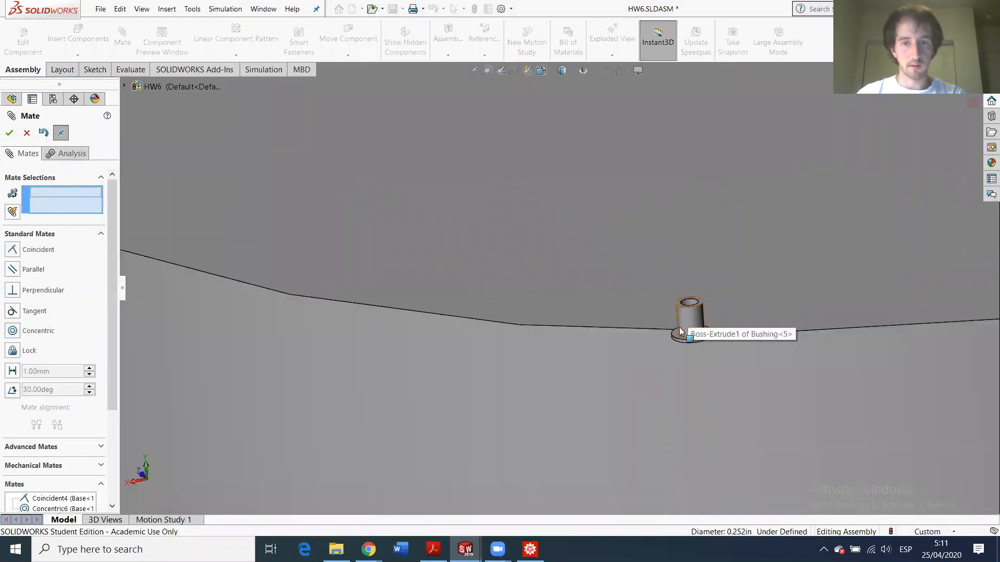
left_click(676, 333)
scroll(442, 315, "up", 6)
mouse_move(447, 315)
middle_mouse_down()
mouse_move(564, 295)
mouse_move(605, 357)
mouse_move(460, 343)
mouse_move(459, 330)
middle_mouse_up()
left_click(459, 330)
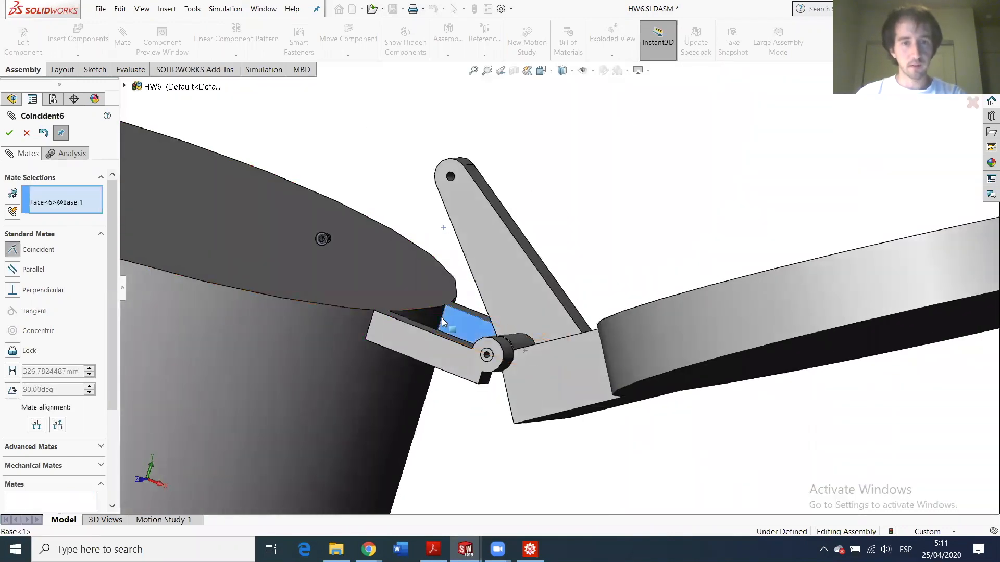
left_click(9, 134)
- Make Bushing<5>'s hole concentric with Bushing<2>'s hole and close the Mate tool
scroll(333, 242, "down", 8)
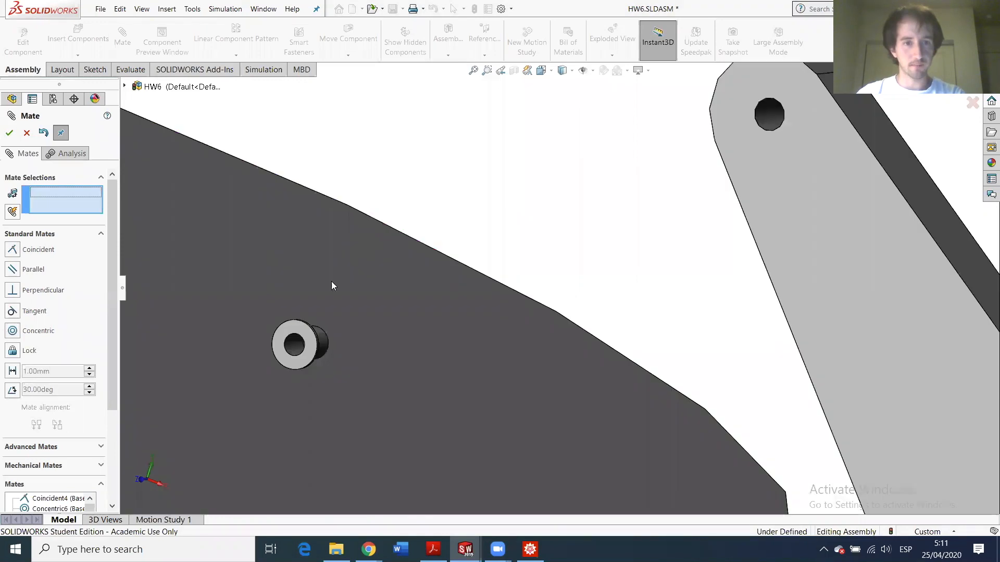
left_click(325, 390)
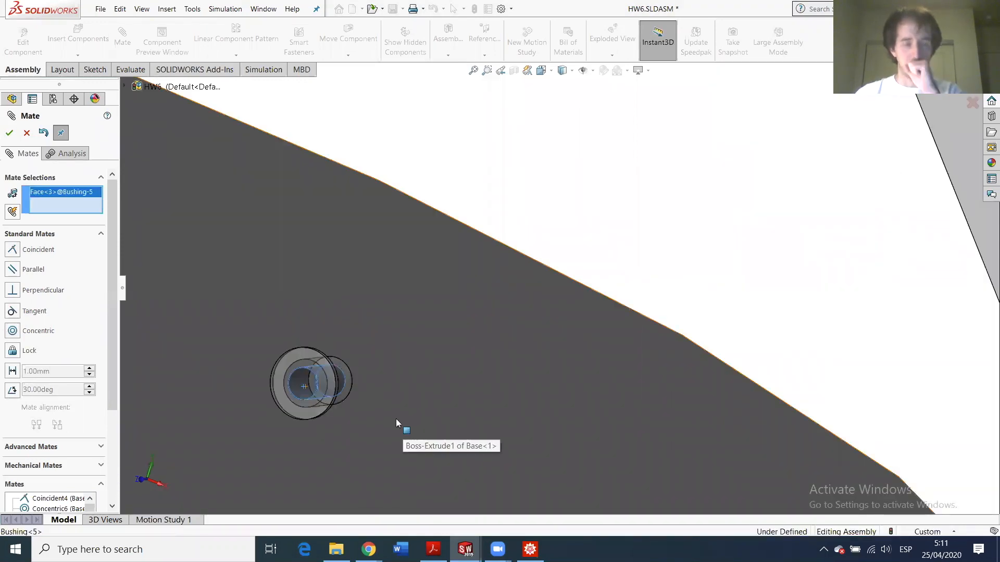
scroll(403, 425, "up", 5)
scroll(573, 375, "up", 3)
scroll(624, 353, "down", 8)
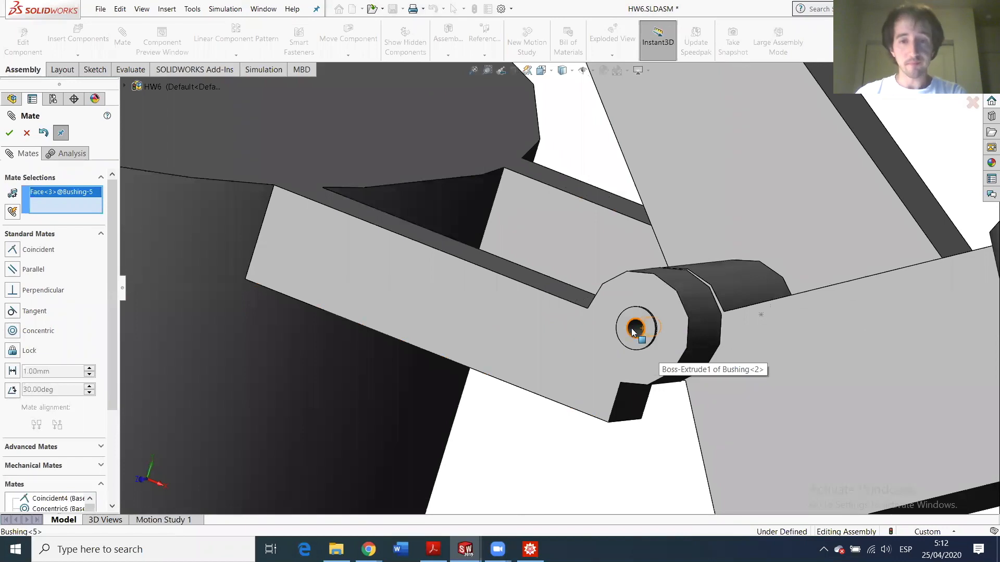
left_click(634, 332)
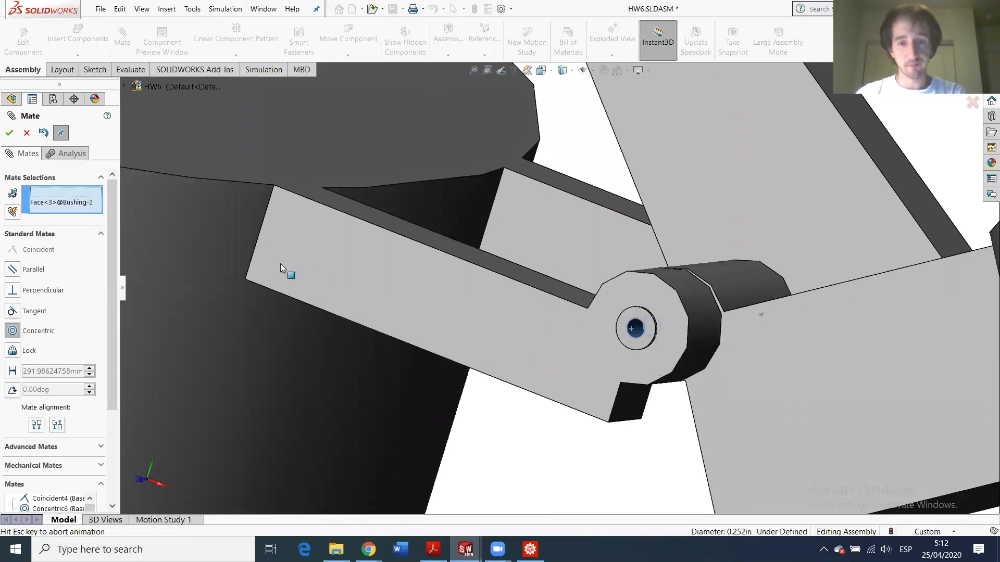
left_click(9, 134)
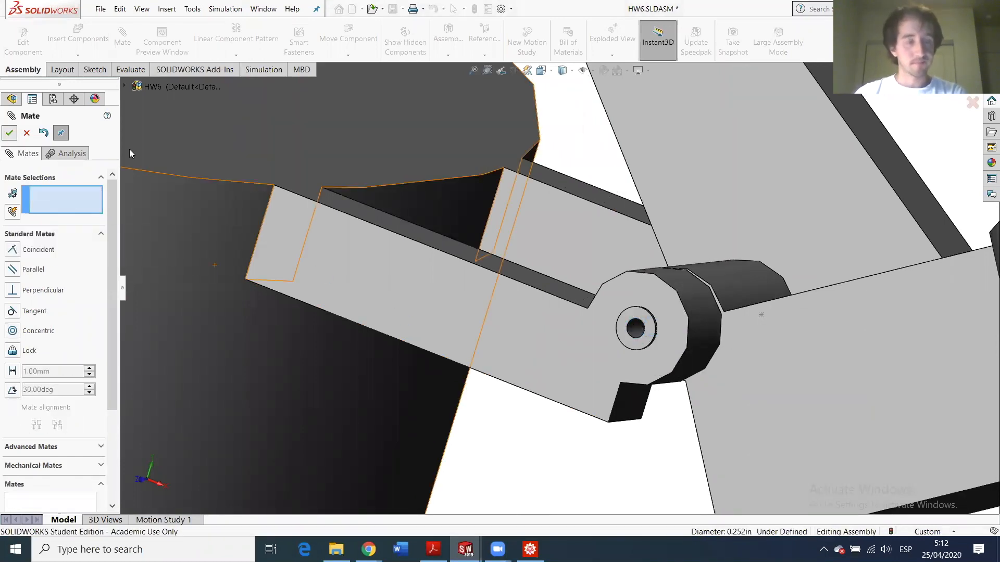
key("Escape")
scroll(725, 294, "up", 8)
- Run Interference Detection on the cover (no interferences found), then swing the lid down onto the base
left_click_drag(758, 286, 689, 297)
middle_click_drag(690, 297, 463, 260)
scroll(436, 285, "down", 8)
scroll(371, 314, "up", 7)
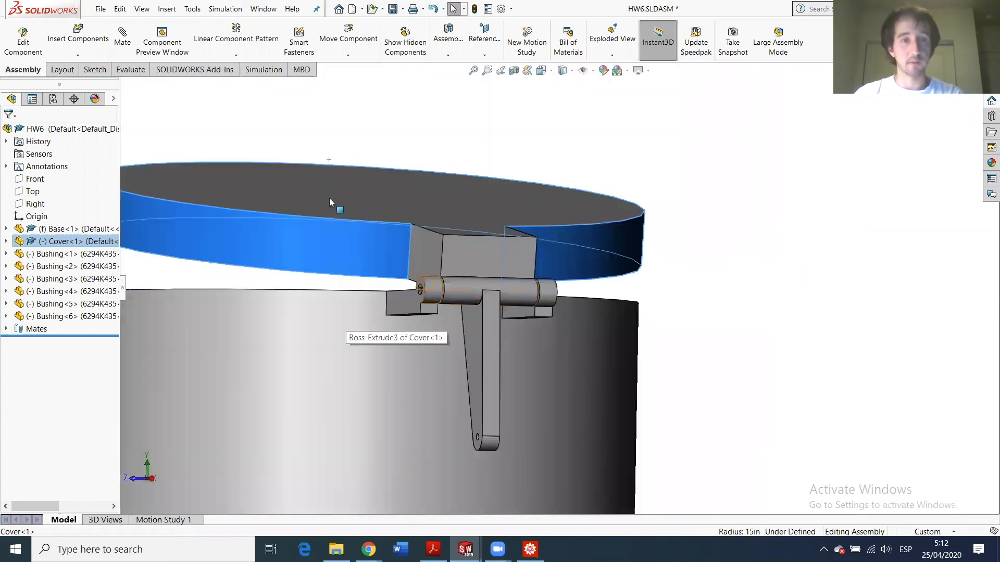
left_click(117, 73)
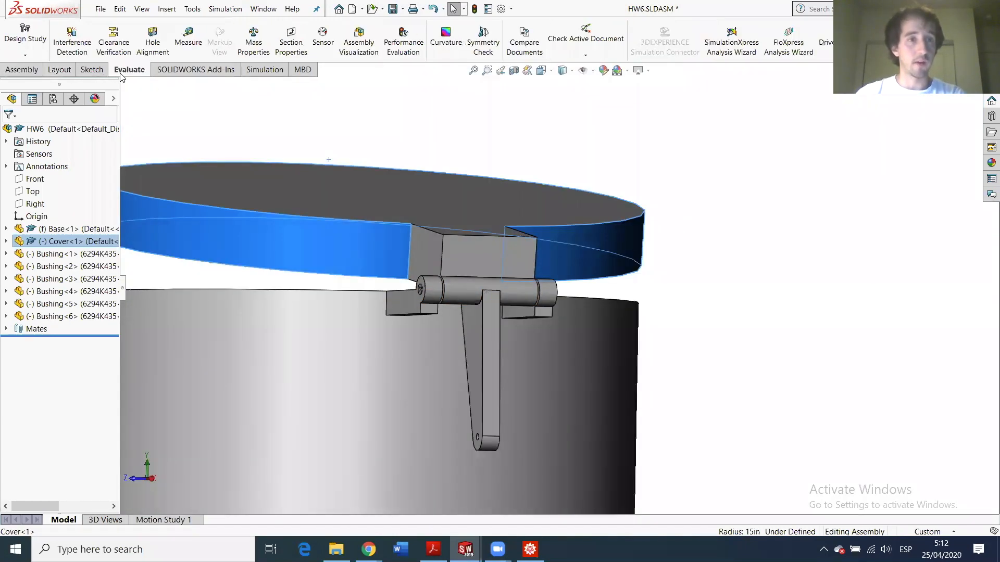
left_click(83, 40)
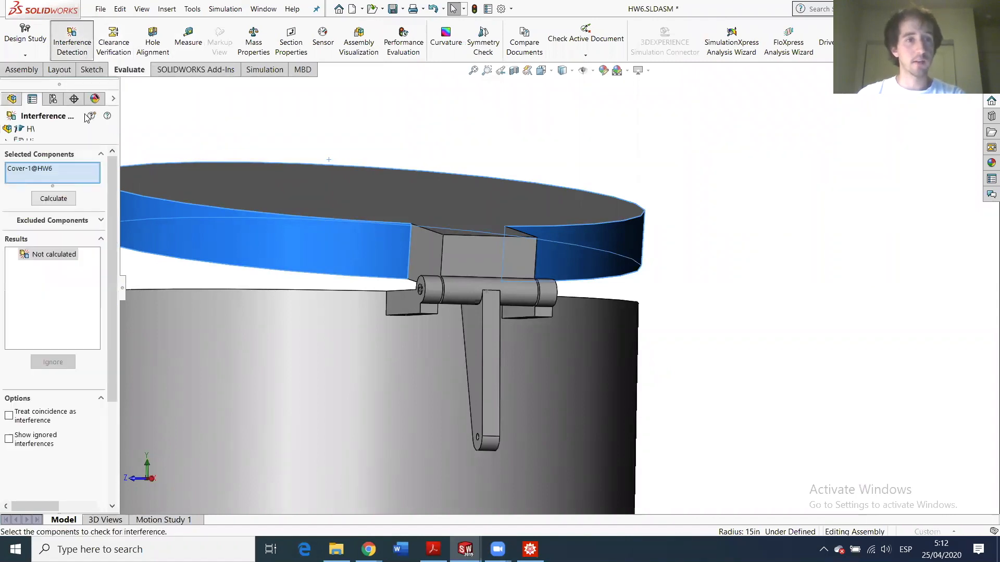
left_click(54, 198)
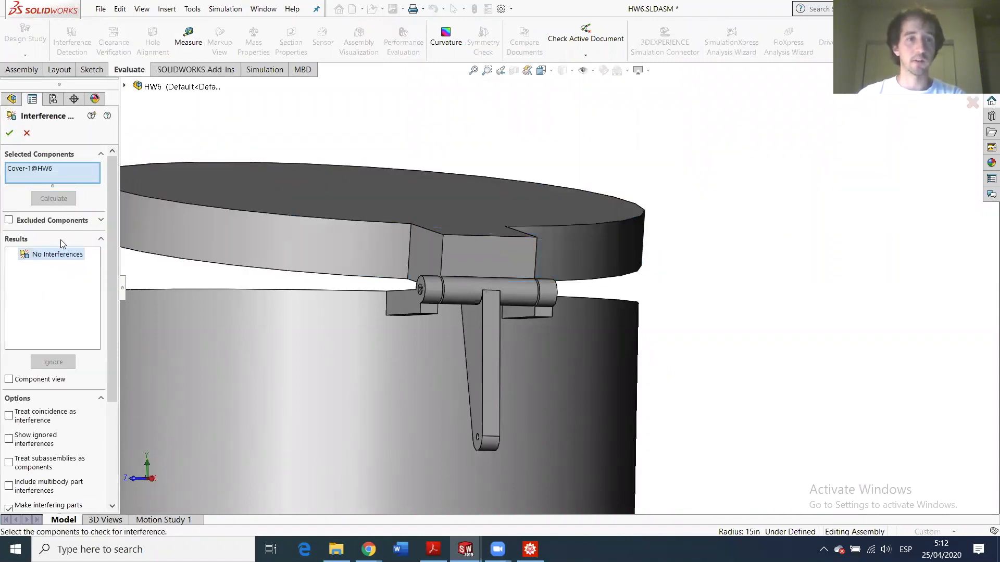
left_click(10, 134)
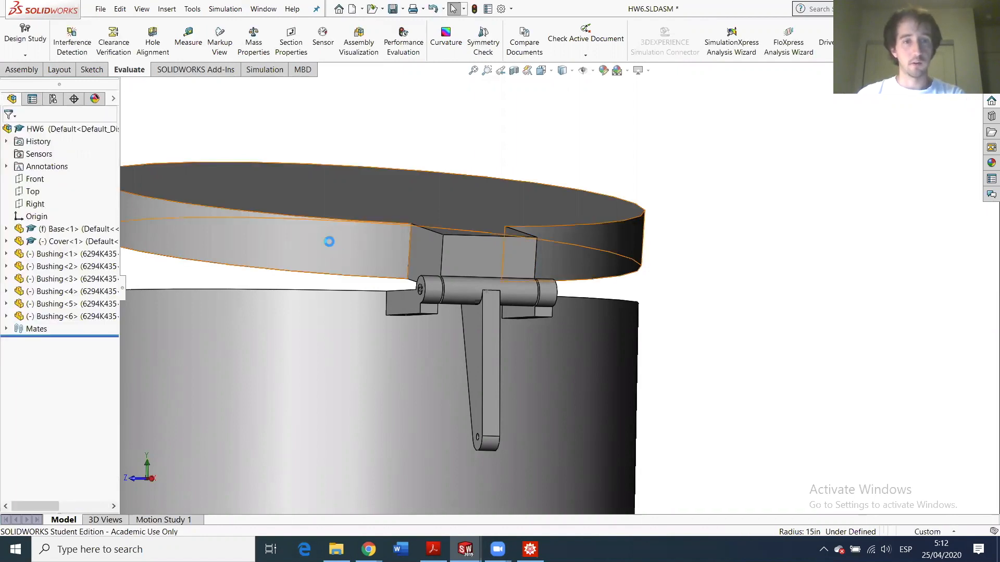
left_click_drag(328, 239, 305, 281)
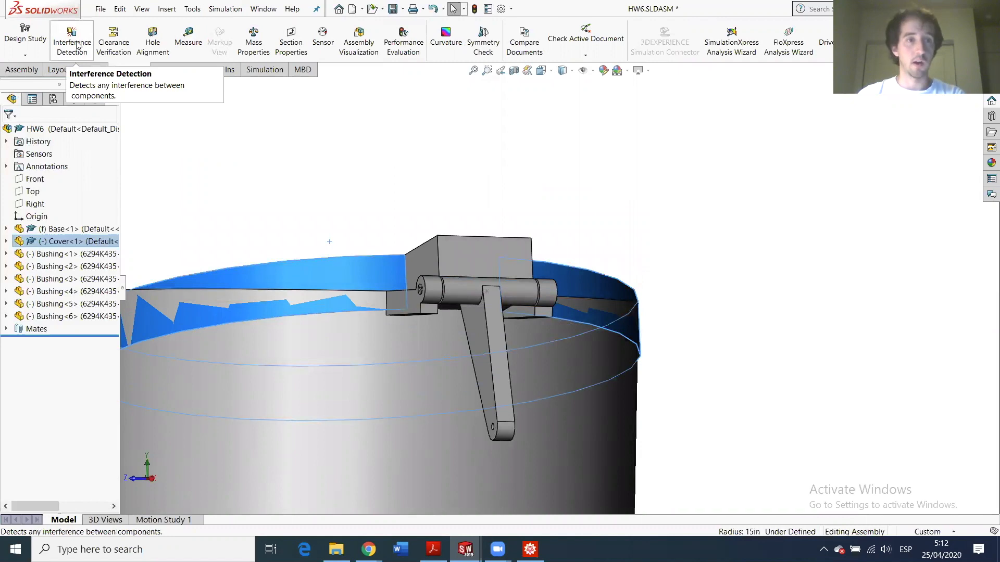
- Recalculate interference on the lowered cover and inspect the red clash inside the base
left_click(73, 46)
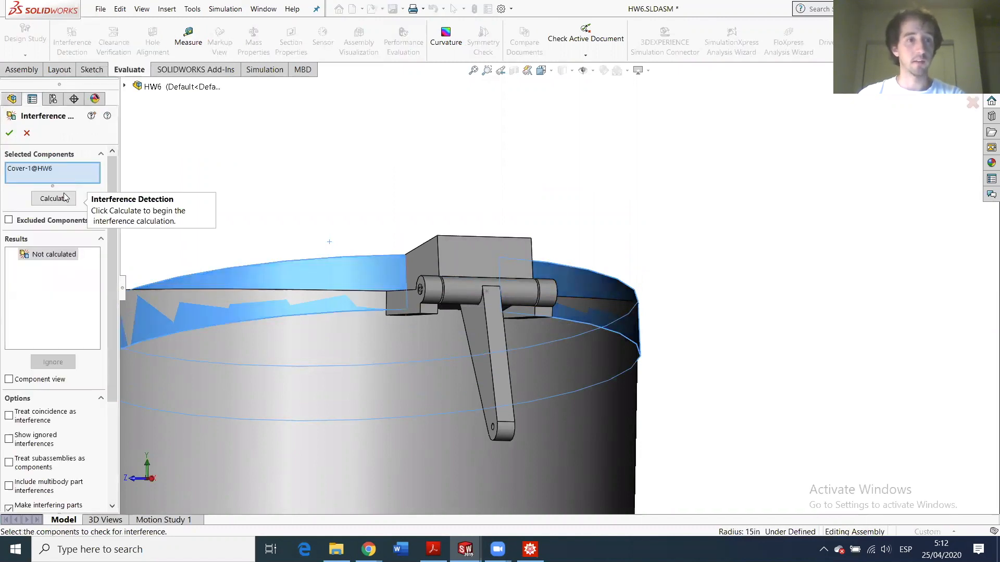
left_click(66, 200)
middle_click_drag(335, 342, 292, 279)
scroll(291, 280, "down", 5)
scroll(466, 321, "up", 6)
scroll(627, 331, "down", 4)
scroll(717, 193, "down", 3)
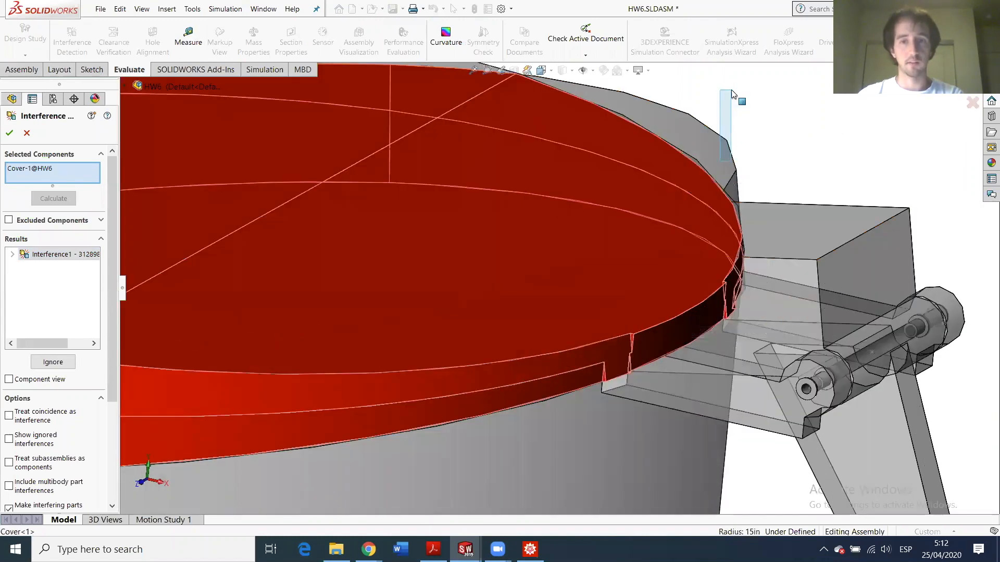
key("Escape")
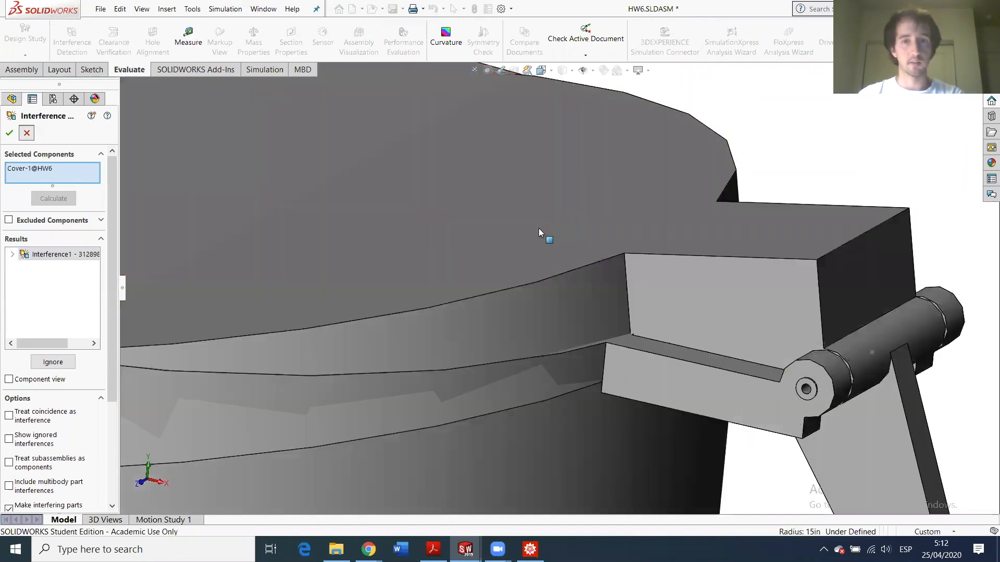
- Swing the cover partly open about its hinge so it clears the base rim
left_click(468, 323)
left_click_drag(456, 230, 426, 349)
scroll(350, 322, "up", 4)
mouse_move(347, 290)
middle_mouse_down()
mouse_move(357, 230)
mouse_move(352, 283)
middle_mouse_up()
left_click_drag(418, 196, 443, 185)
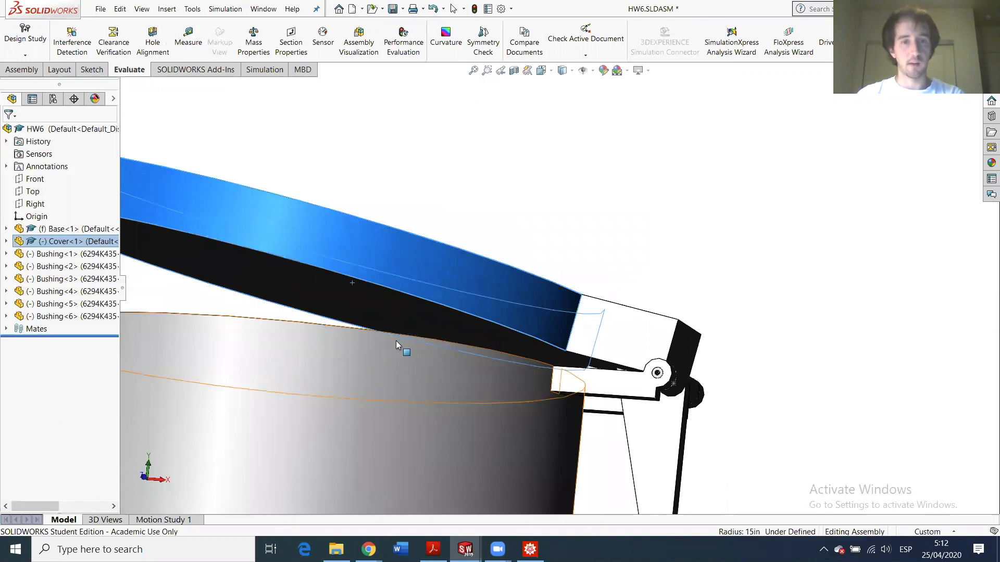
scroll(352, 355, "down", 4)
scroll(289, 375, "up", 5)
scroll(588, 221, "up", 2)
left_click(588, 221)
middle_click_drag(429, 286, 451, 314)
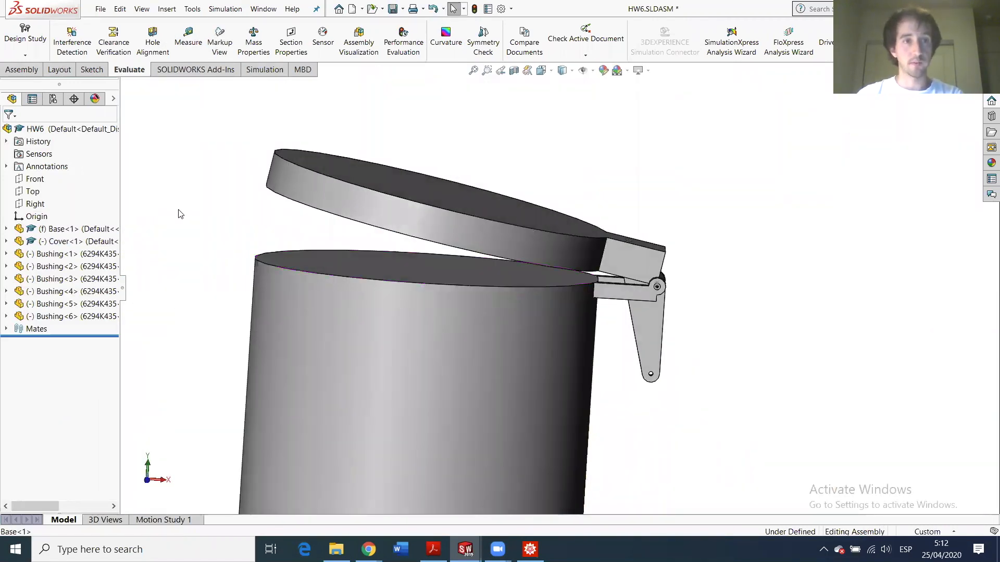
left_click(21, 70)
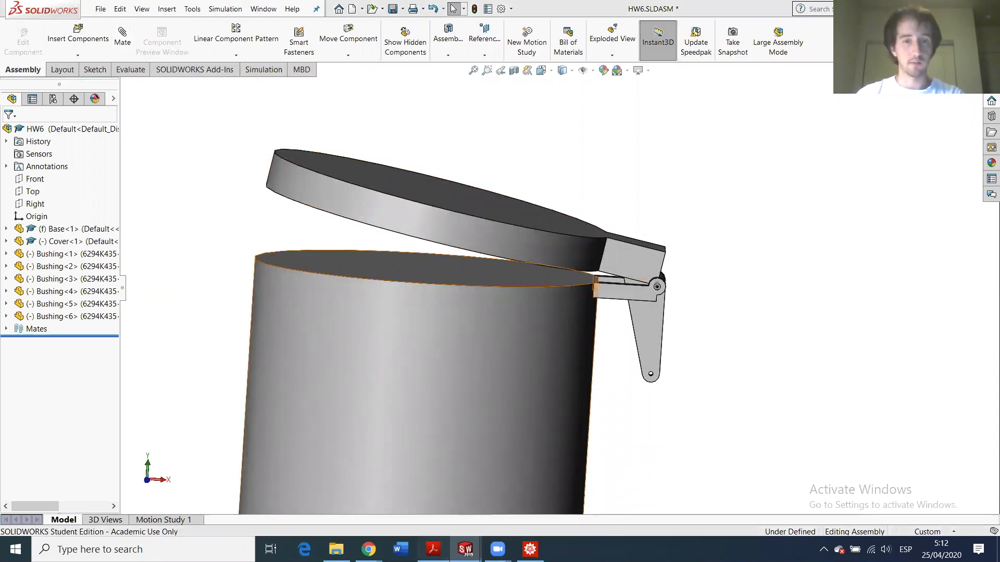
key("alt+Tab")
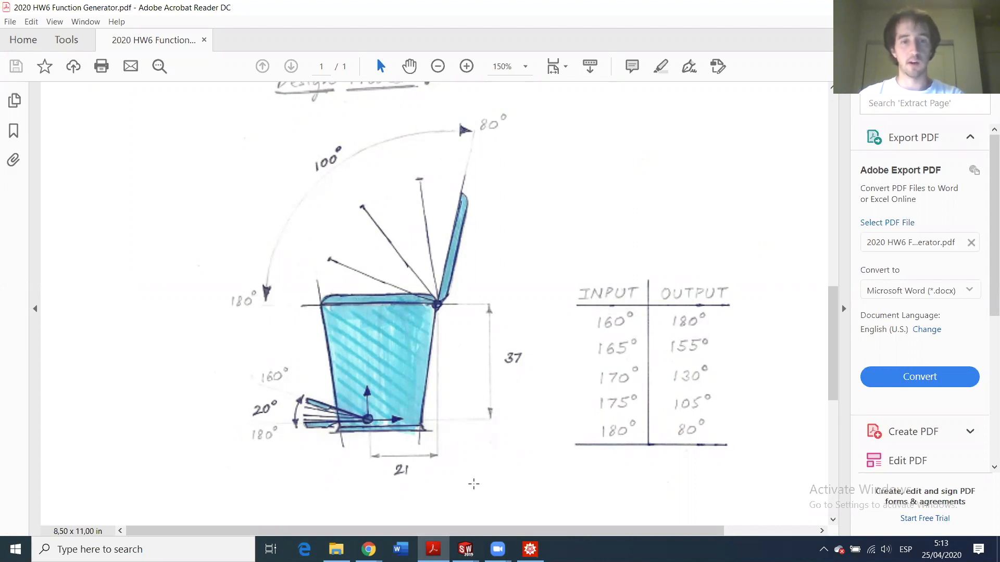
left_click(465, 550)
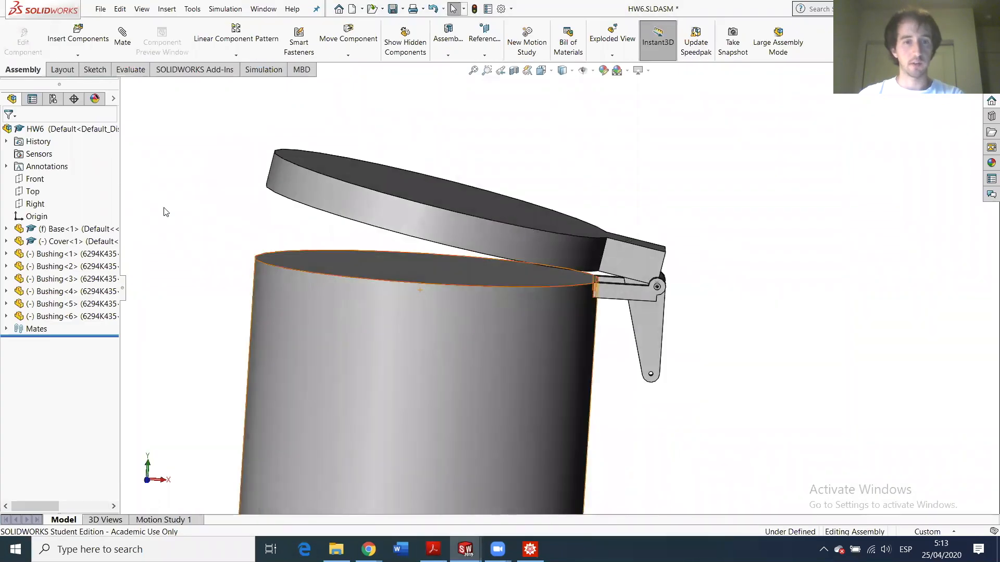
- Start a Limit Angle mate between the base rim edge and the lid edge
left_click(123, 36)
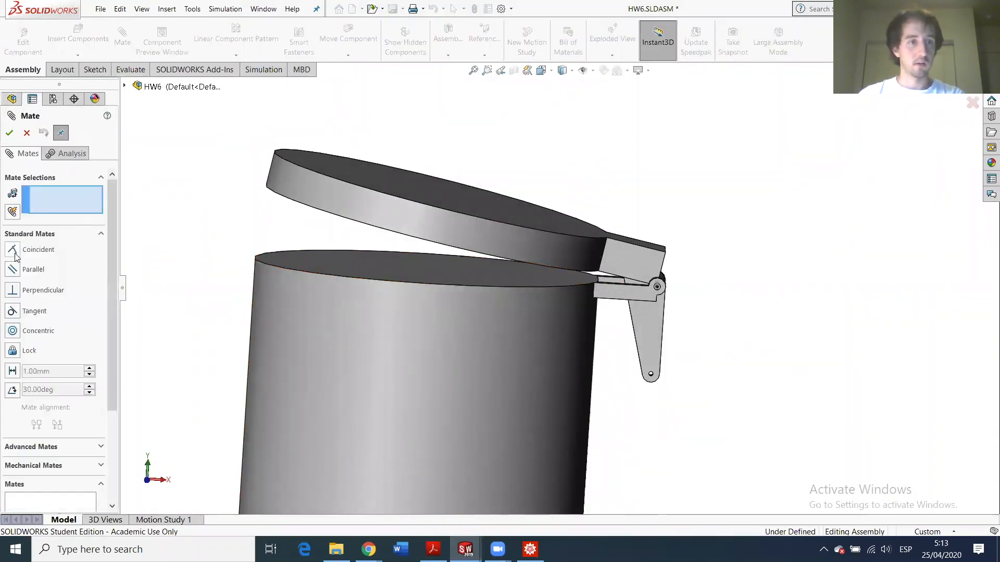
left_click(14, 312)
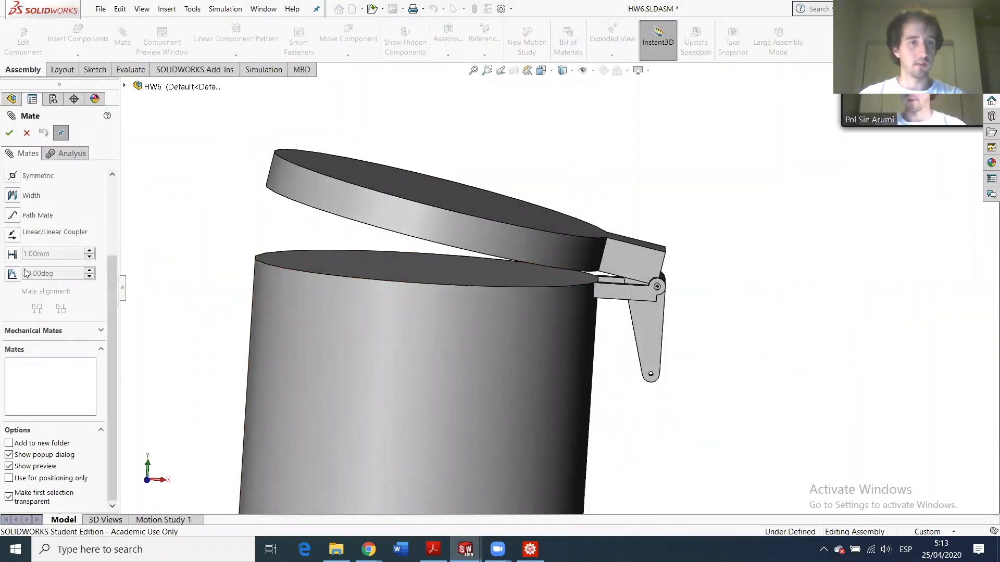
left_click(12, 273)
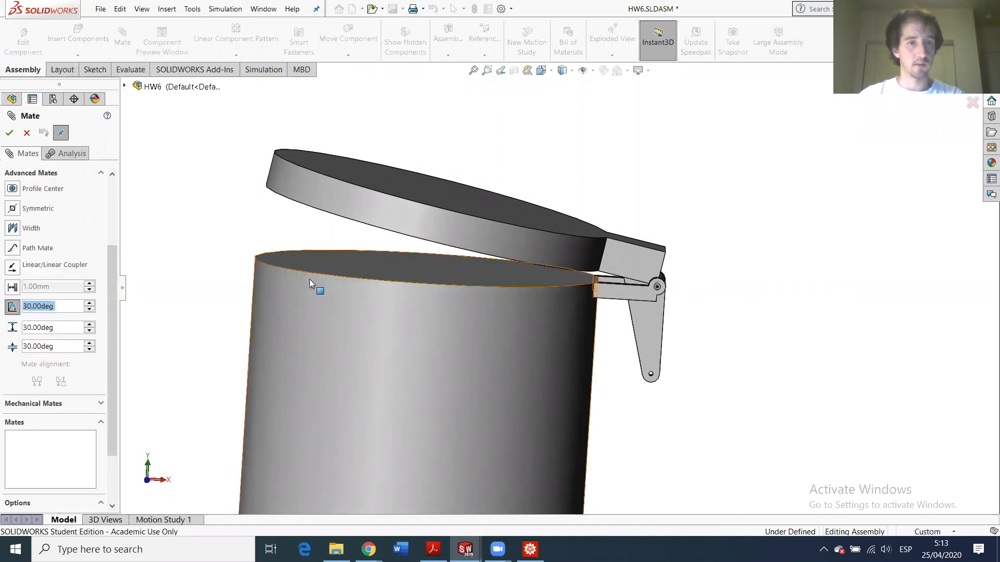
left_click(351, 283)
left_click(368, 214)
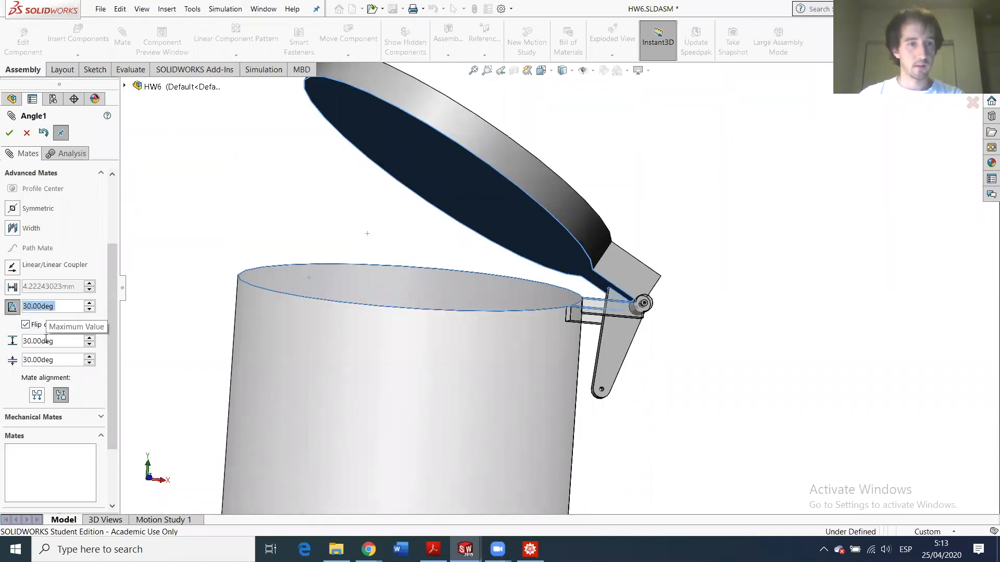
- Set the angle limits to 0deg minimum and 100deg maximum and accept the mate
double_click(38, 359)
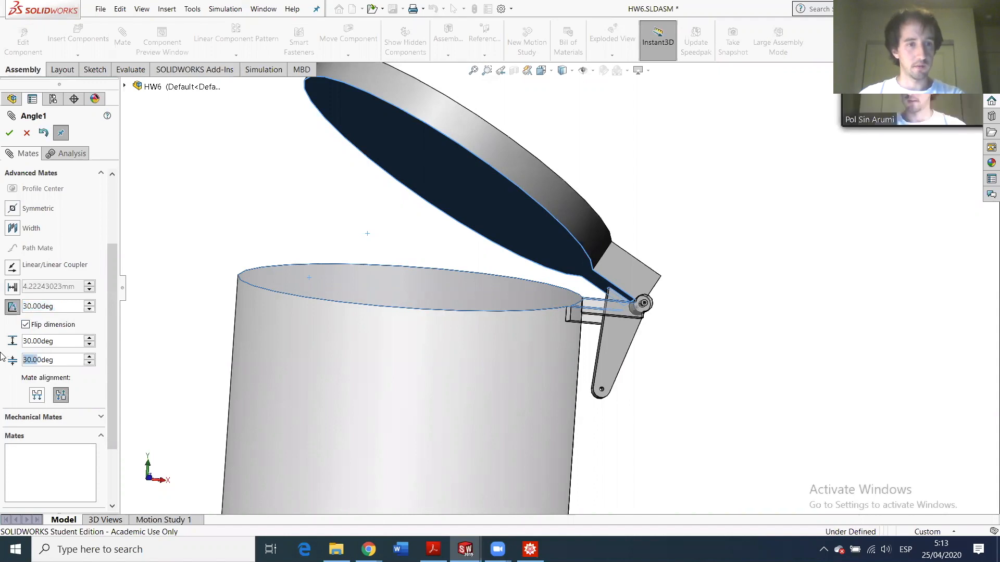
type("0deg")
left_click(30, 341)
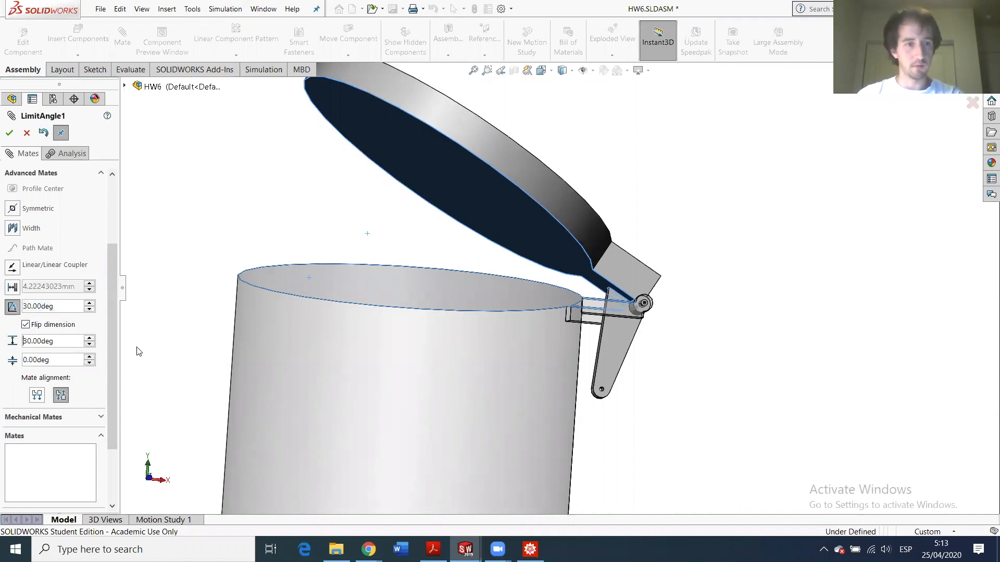
key("BackSpace")
type("10")
key("Return")
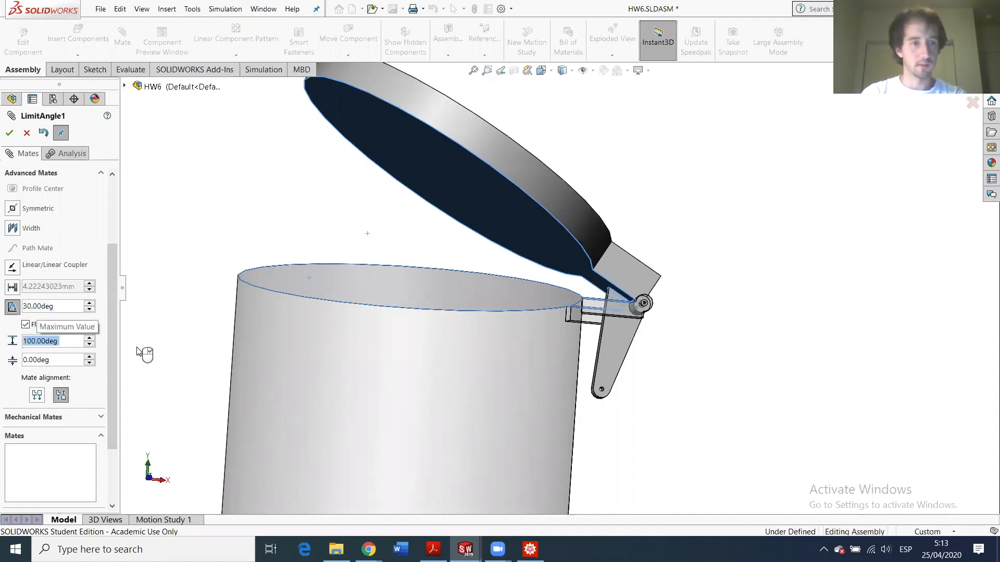
right_click(138, 351)
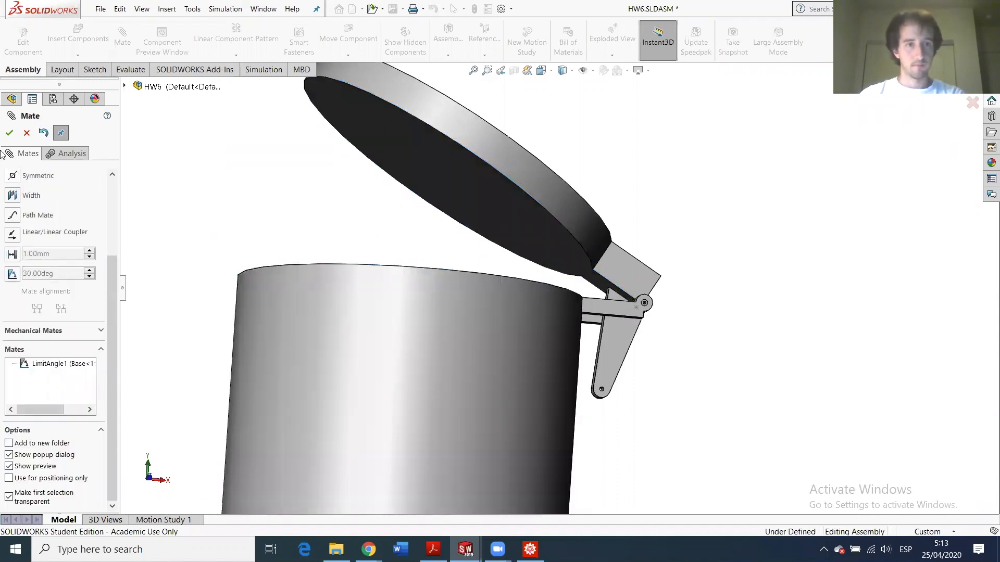
left_click(9, 133)
- Swing the lid down and back open through its limited hinge range
left_click_drag(445, 179, 977, 349)
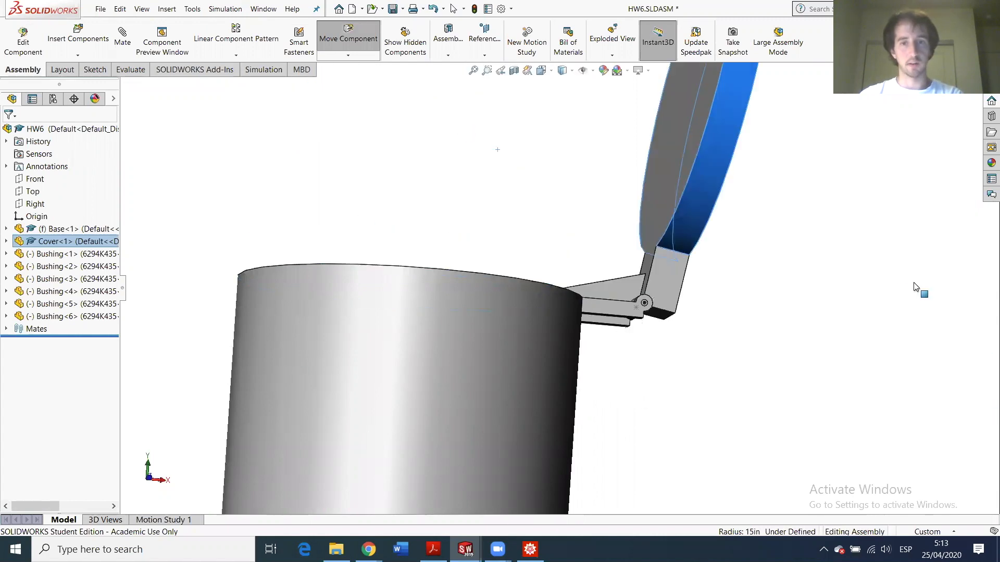
left_click_drag(474, 102, 978, 320)
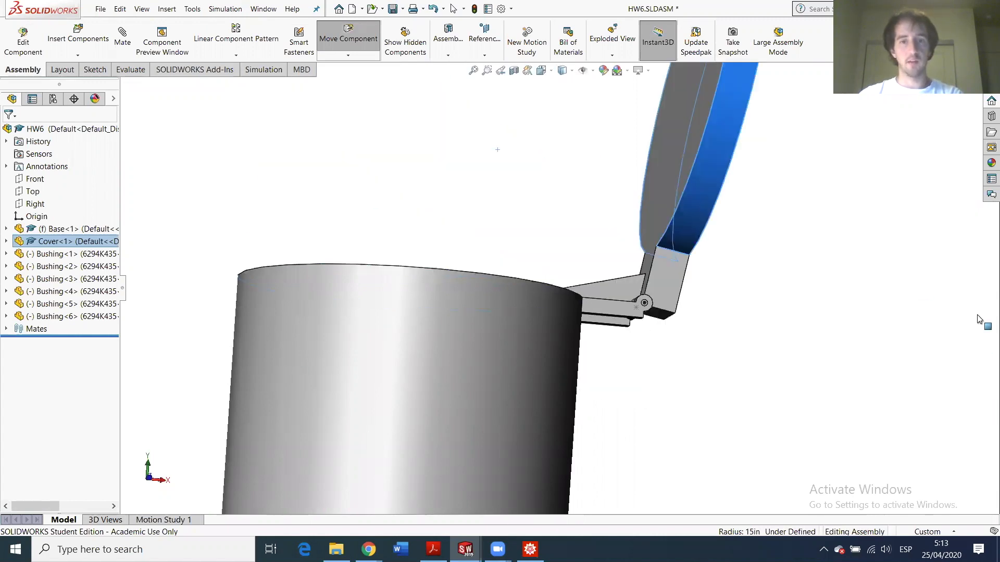
scroll(532, 301, "up", 5)
middle_click_drag(533, 291, 500, 338)
scroll(556, 270, "down", 4)
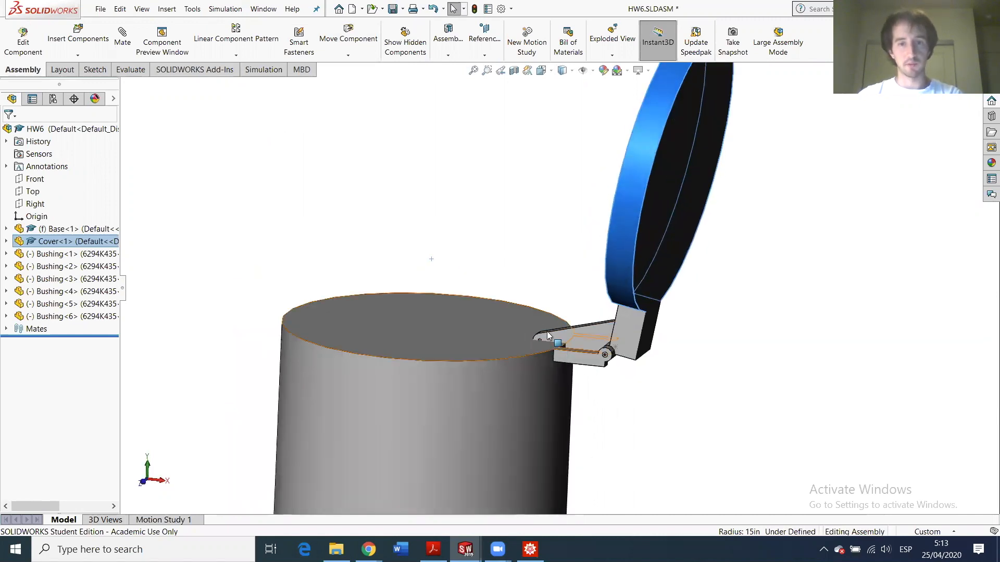
mouse_move(624, 224)
left_mouse_down()
mouse_move(590, 205)
mouse_move(359, 164)
mouse_move(458, 182)
mouse_move(516, 212)
mouse_move(473, 187)
mouse_move(570, 315)
mouse_move(375, 196)
mouse_move(392, 192)
mouse_move(391, 203)
left_mouse_up()
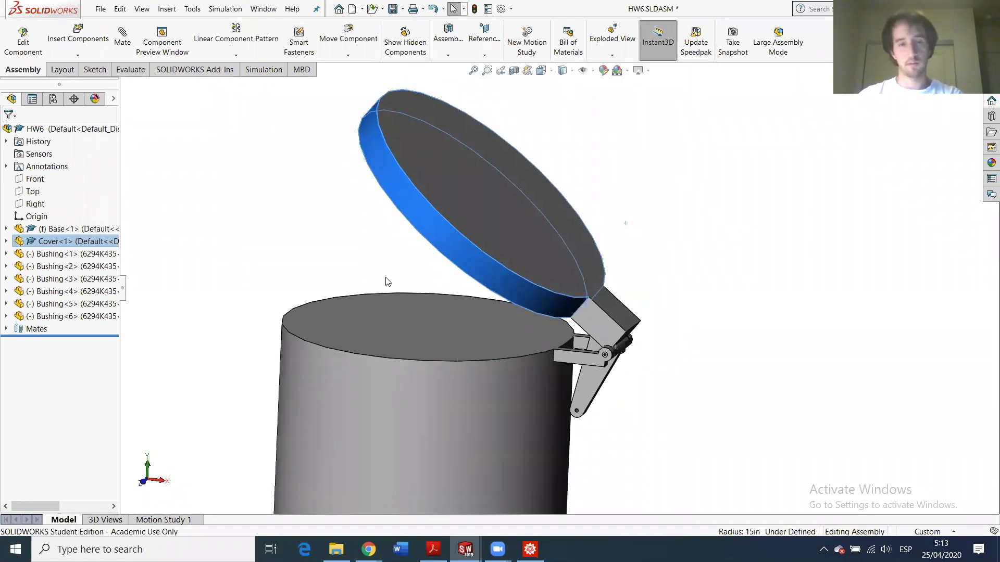
left_click(390, 349)
- Shut the lid fully onto the can and inspect the hinge from the front
left_click_drag(471, 221, 390, 323)
scroll(468, 320, "up", 5)
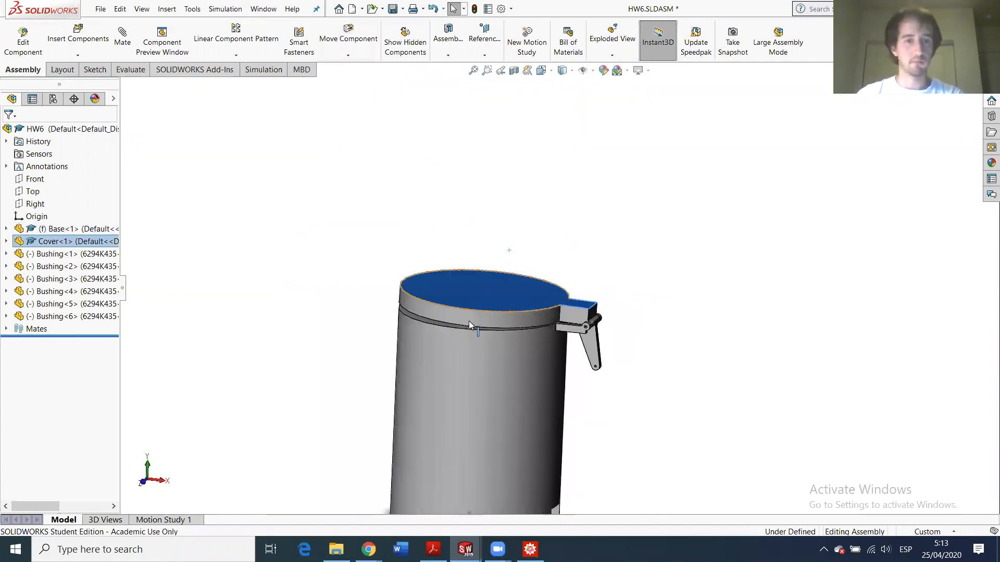
scroll(526, 307, "down", 6)
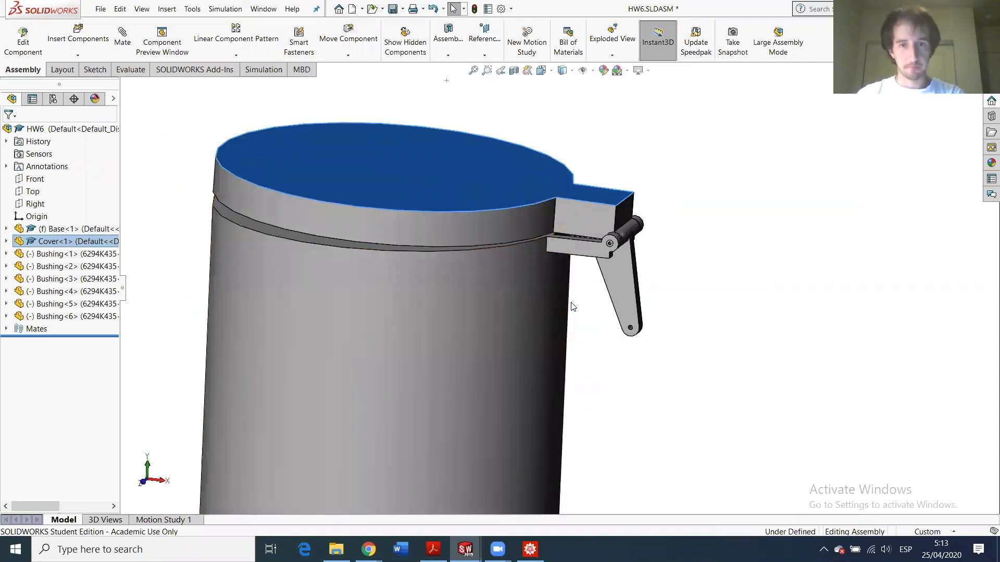
scroll(620, 279, "up", 3)
scroll(621, 280, "down", 8)
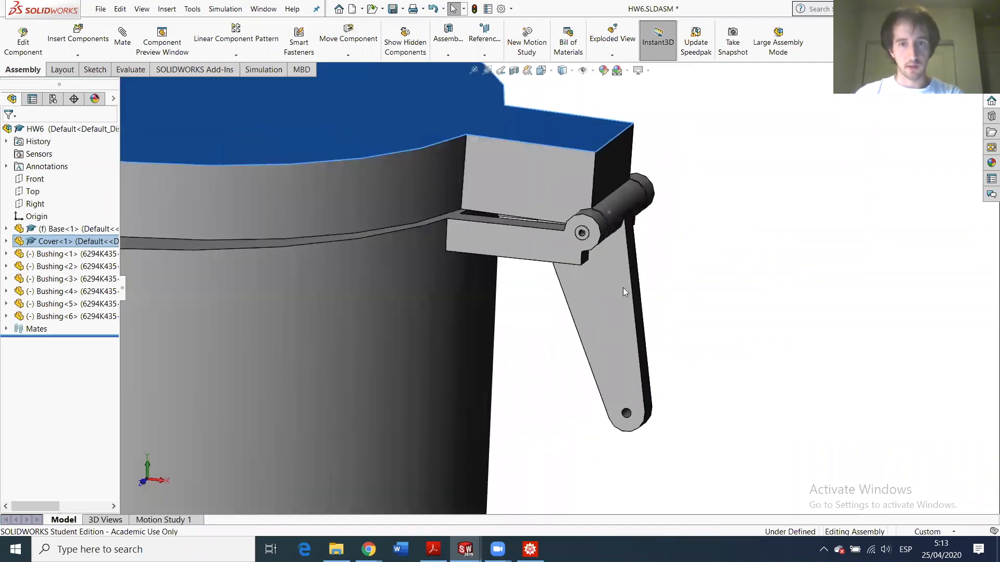
middle_click_drag(621, 280, 633, 383)
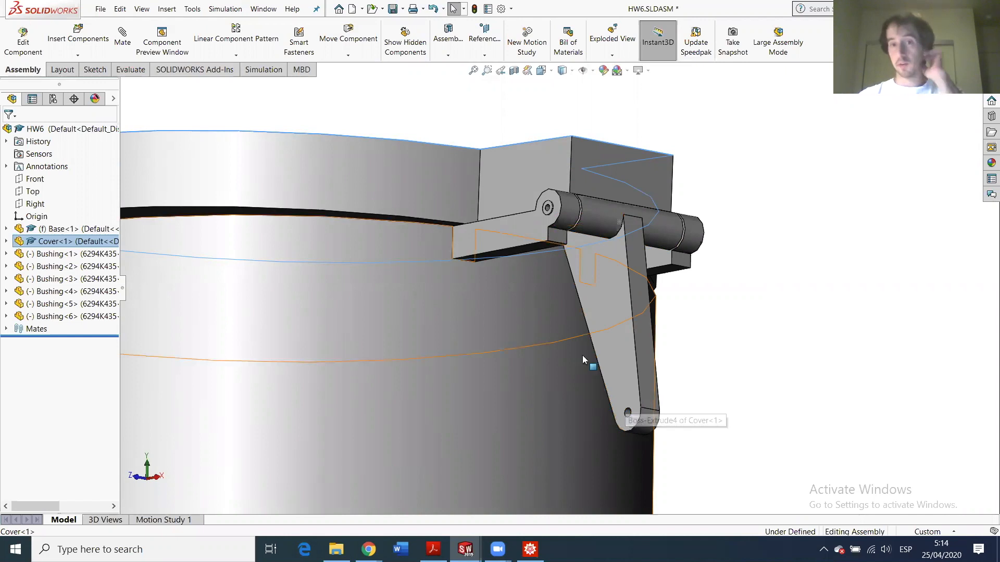
scroll(482, 414, "up", 2)
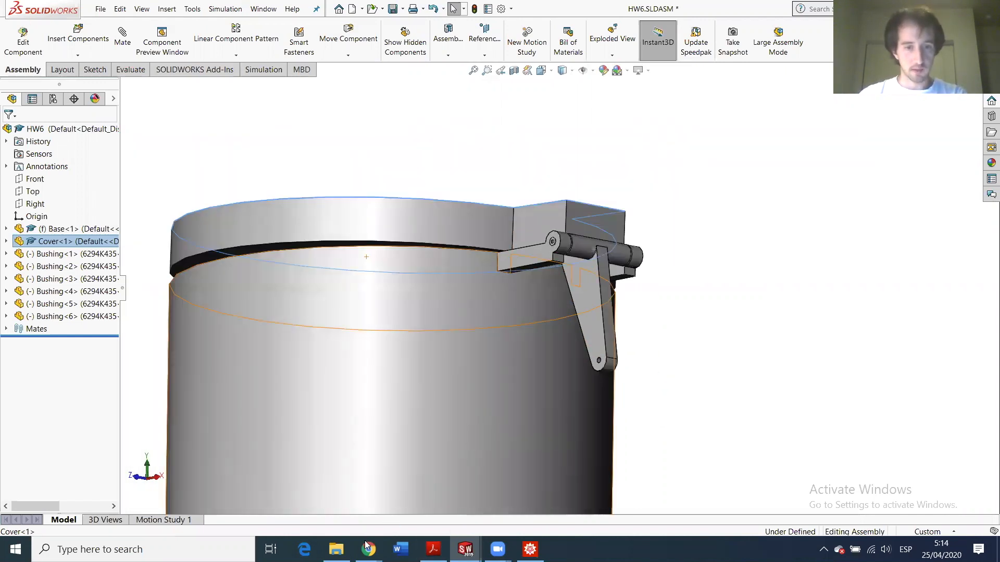
- Check the ptA and ptB coordinates in the MechGen email, then return to the HW6 assembly
mouse_move(368, 549)
left_click(294, 489)
left_click(283, 368)
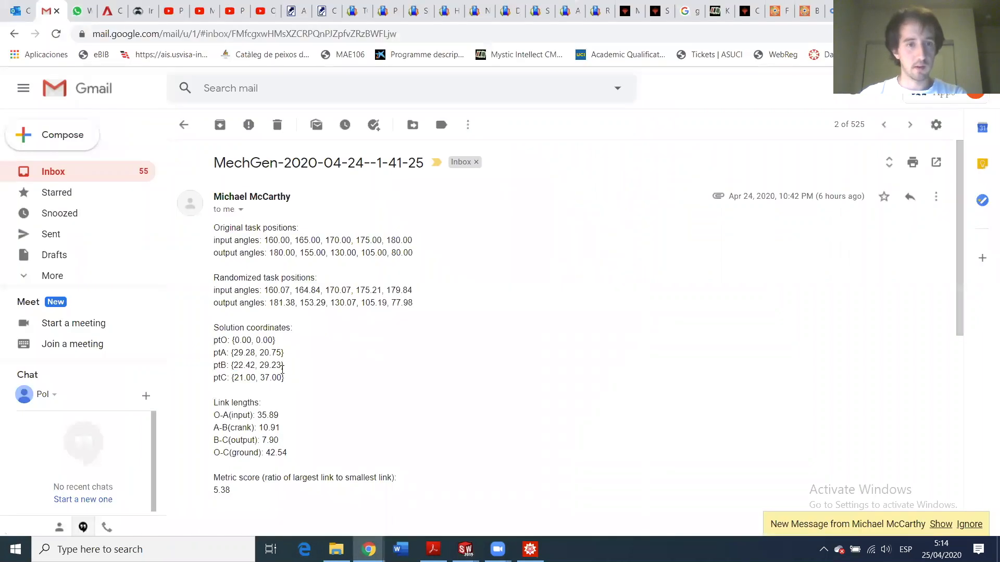
left_click_drag(240, 354, 250, 365)
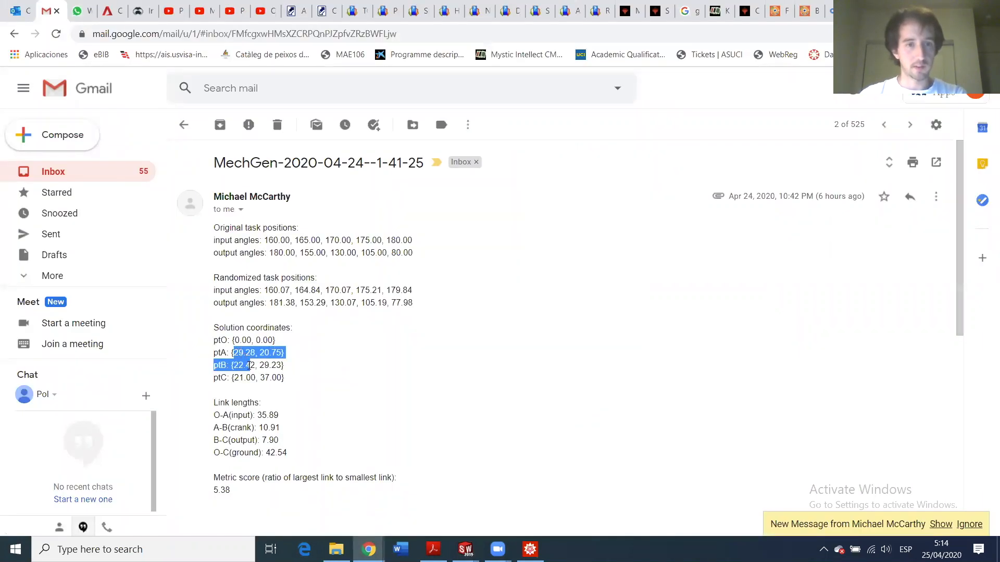
left_click(242, 361)
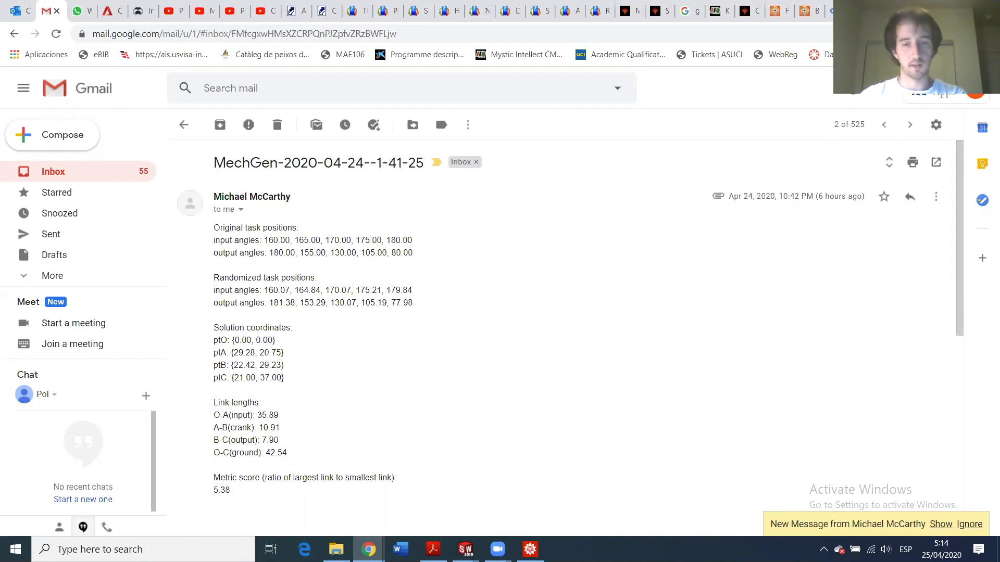
left_click(465, 549)
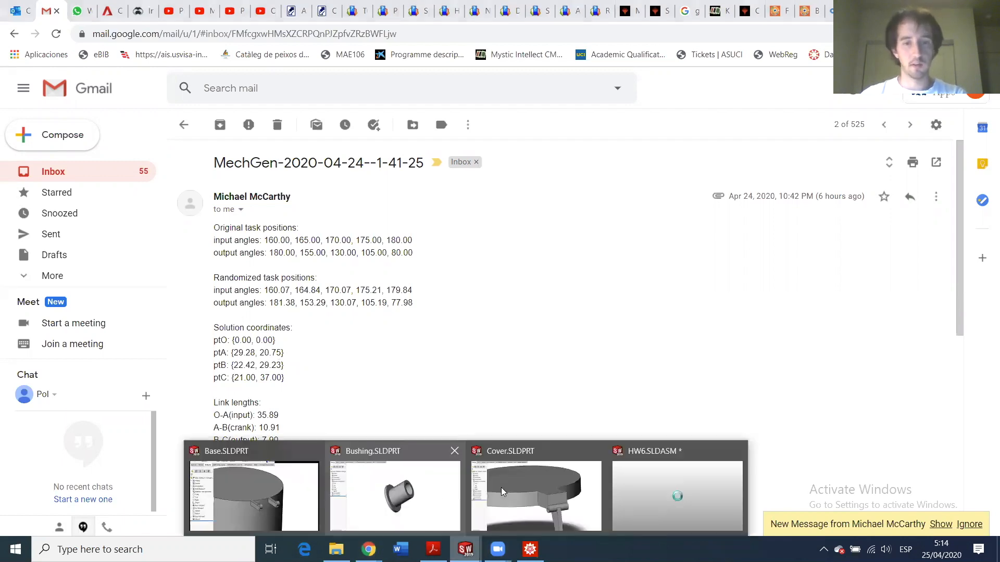
left_click(659, 492)
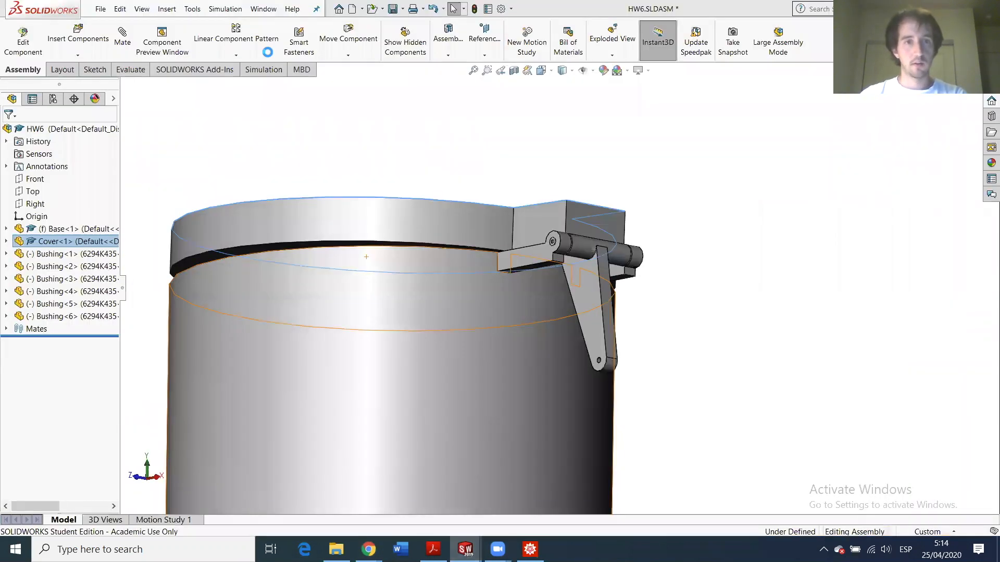
- Rebuild and save the HW6 assembly, create a new part, and start an Extruded Boss/Base
key("ctrl+s")
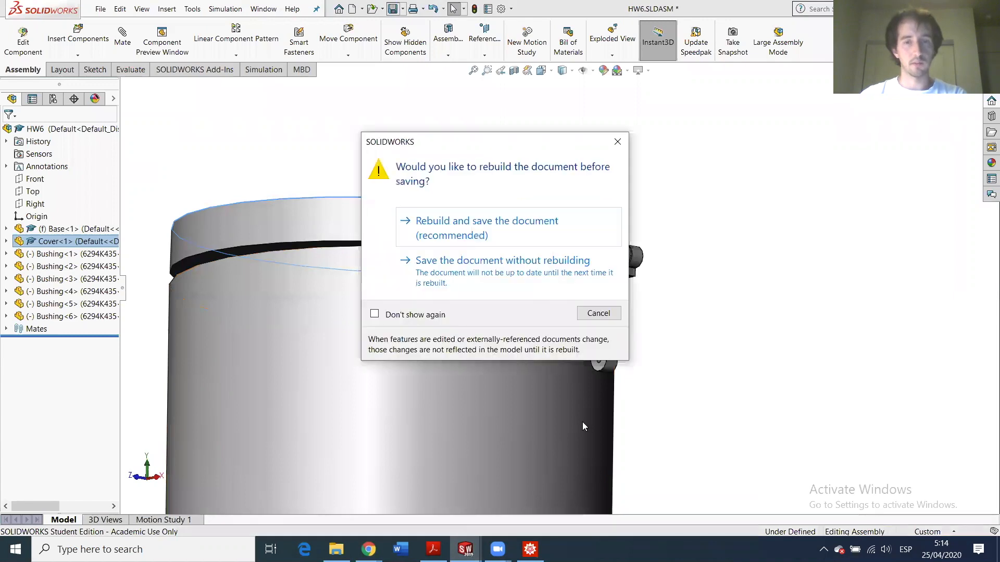
left_click(452, 234)
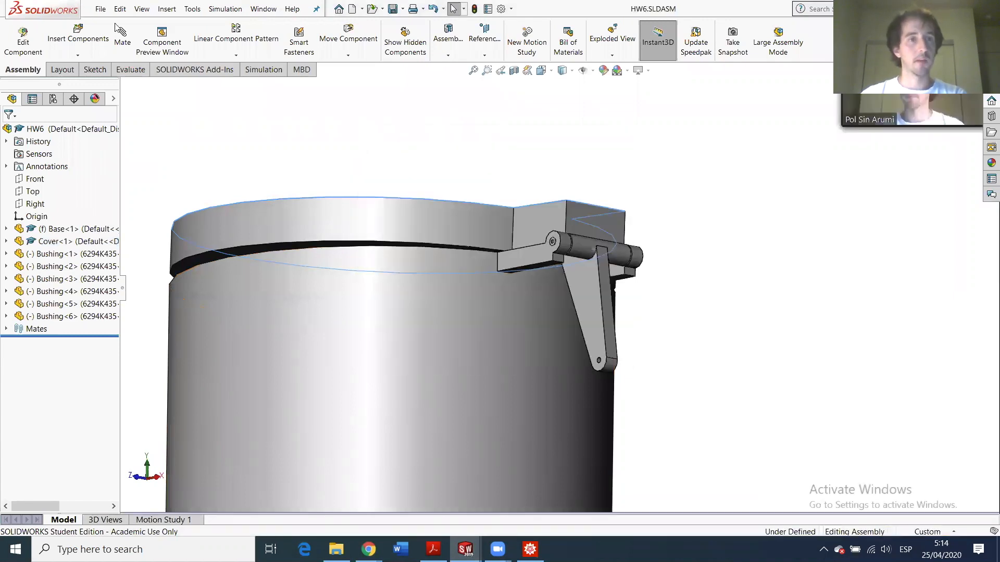
left_click(100, 9)
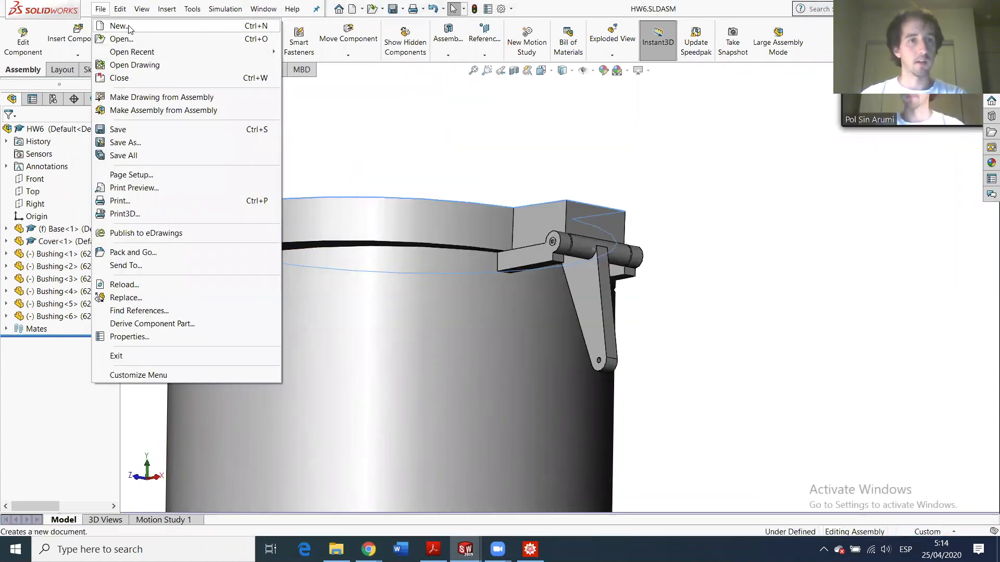
key("Return")
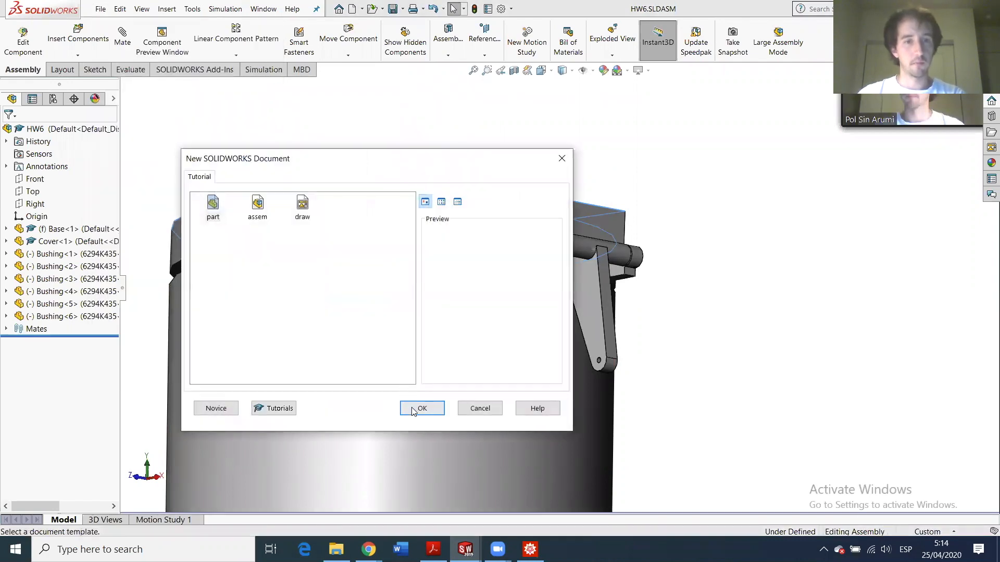
left_click(413, 410)
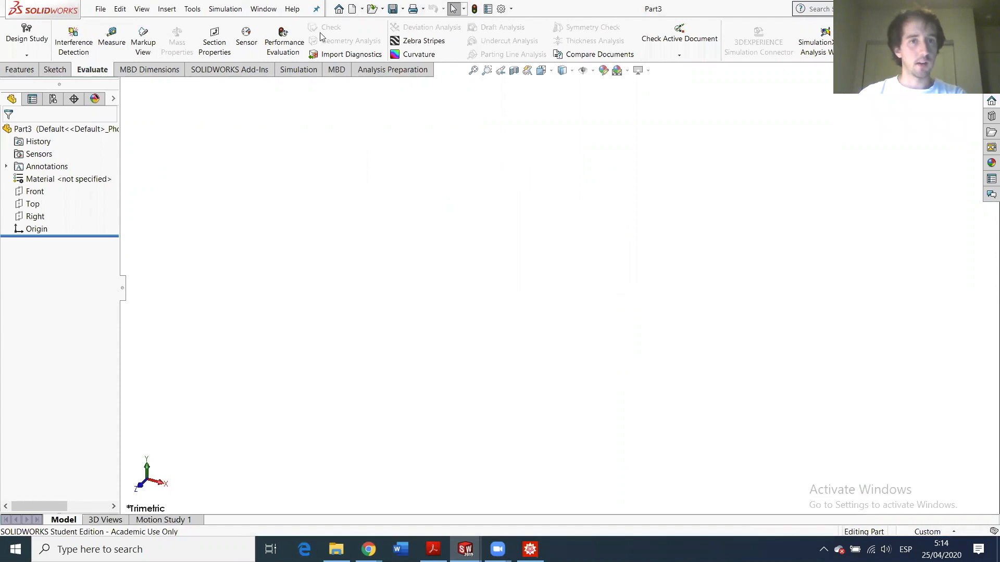
left_click(19, 69)
left_click(21, 39)
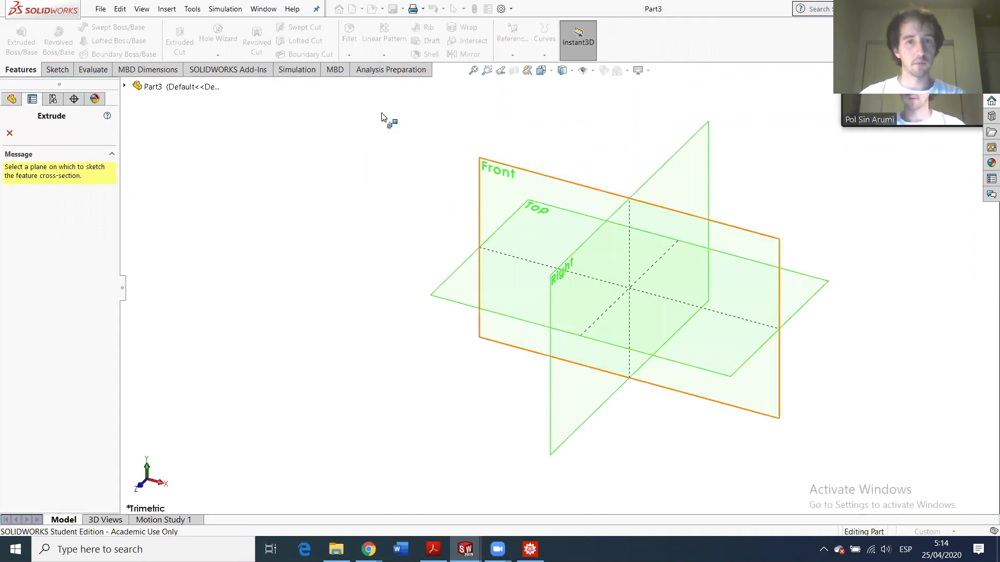
- Sketch two circles on the Front plane, one centred on the origin and one up-right
left_click(498, 186)
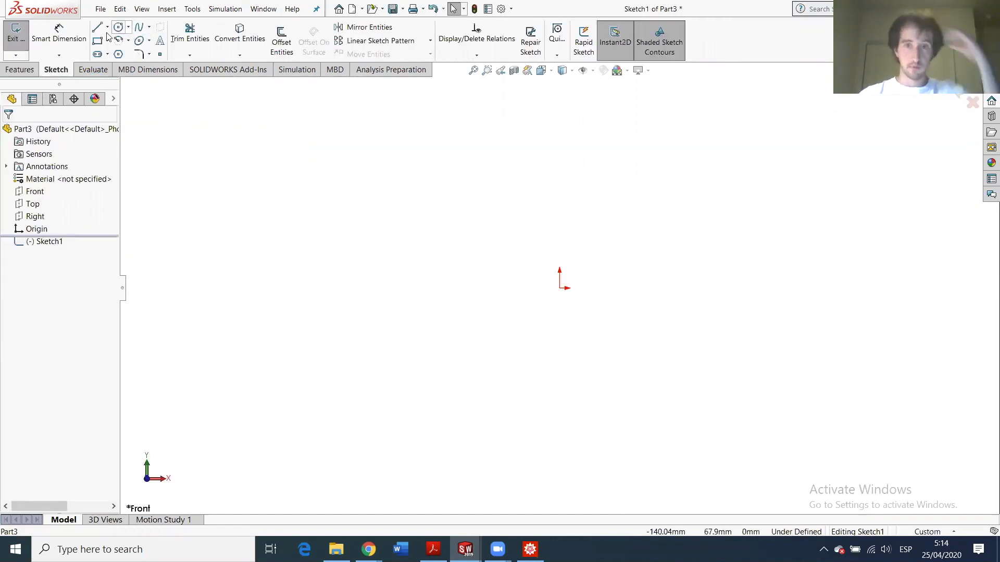
left_click(118, 27)
left_click(560, 288)
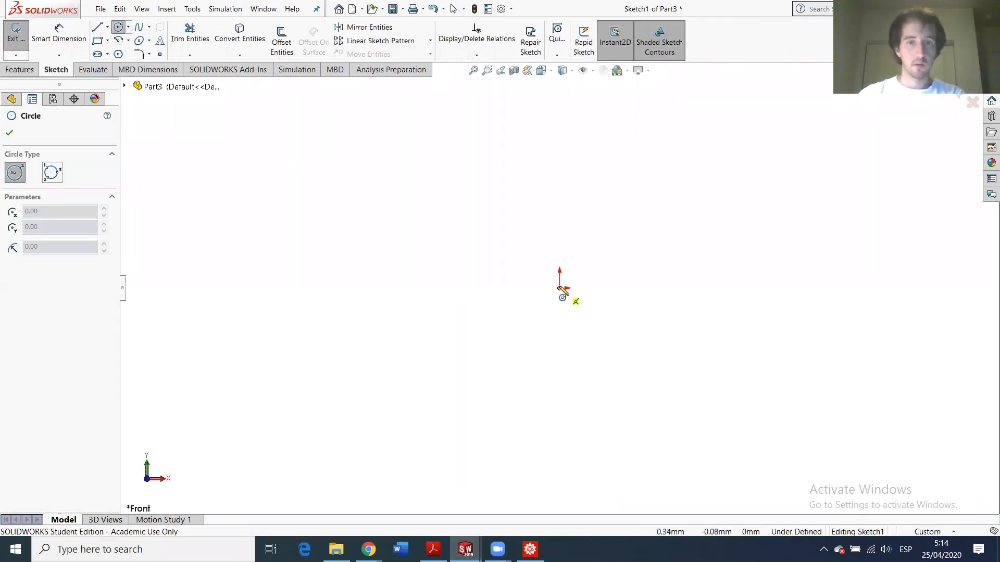
left_click(575, 272)
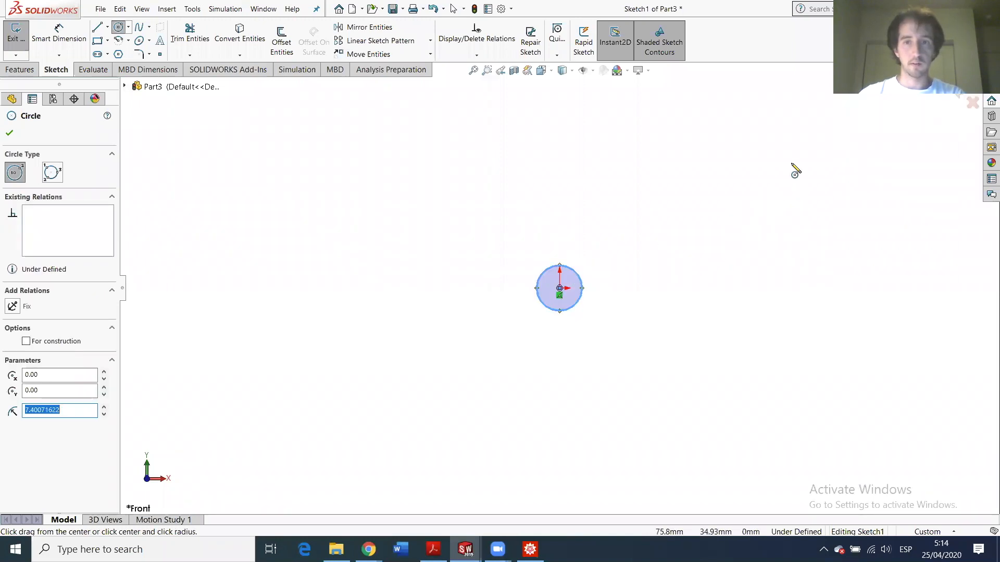
left_click(791, 181)
left_click(805, 154)
- Apply an Equal relation to the two circles
key("Escape")
left_click(571, 269)
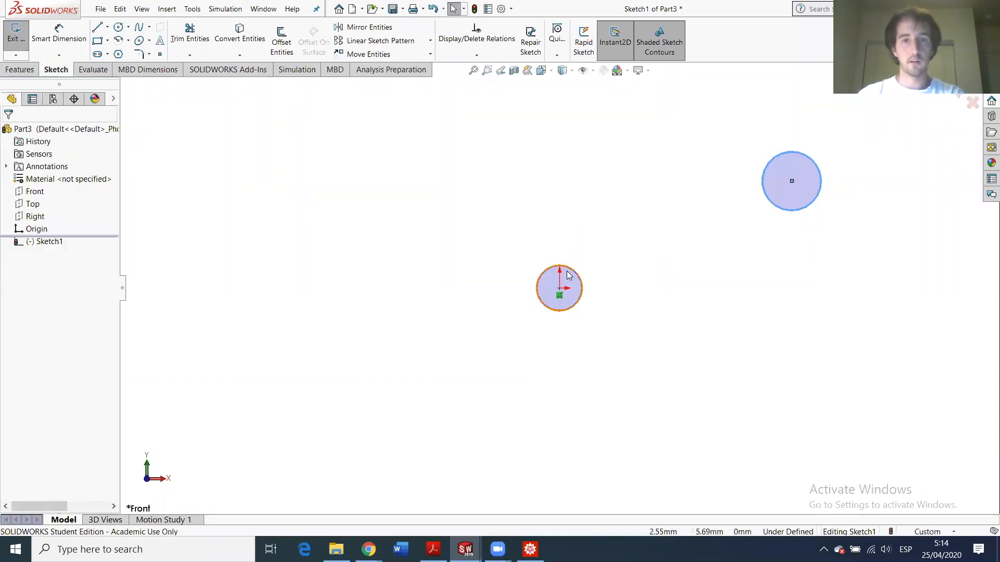
left_click(773, 202, "ctrl")
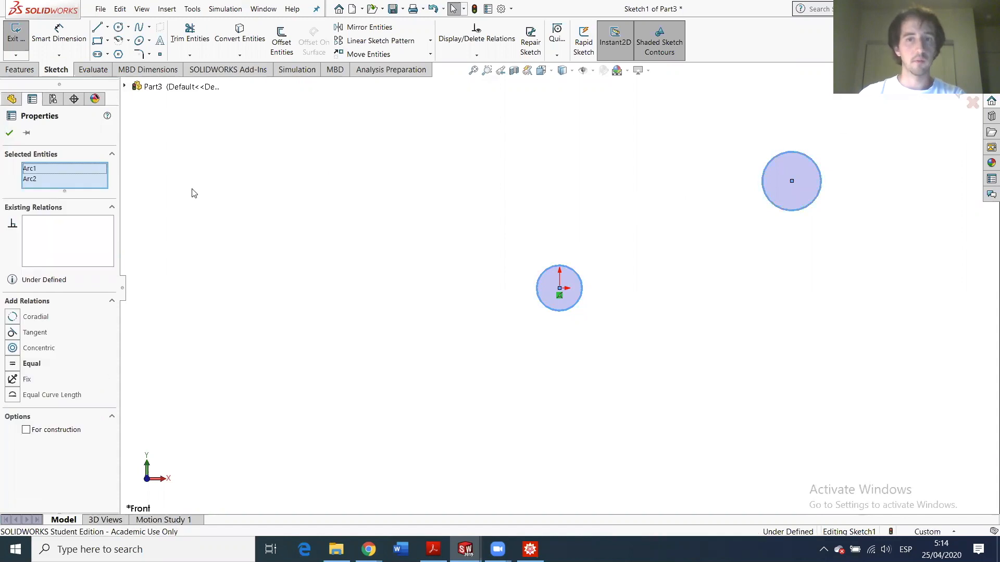
left_click(12, 366)
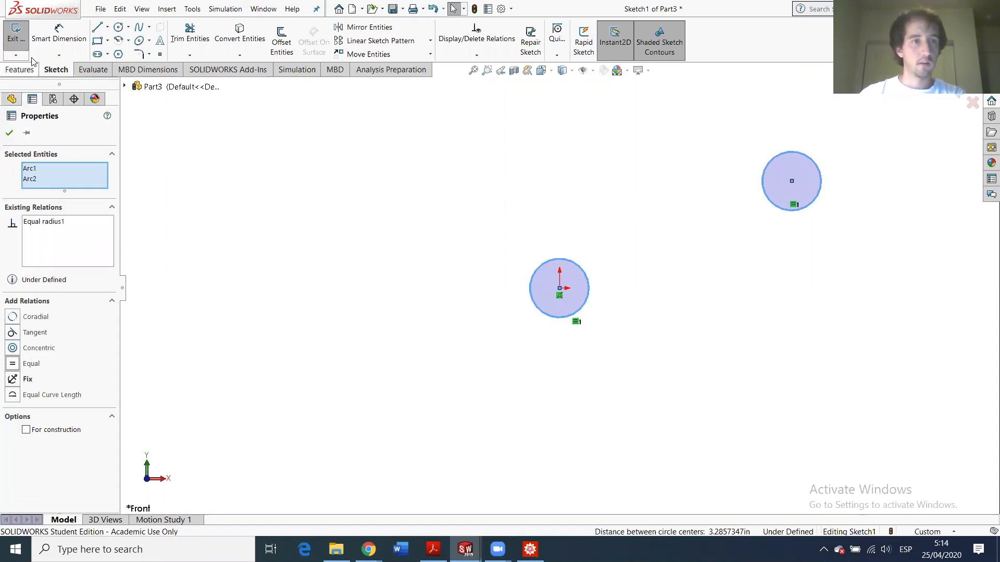
left_click(531, 264)
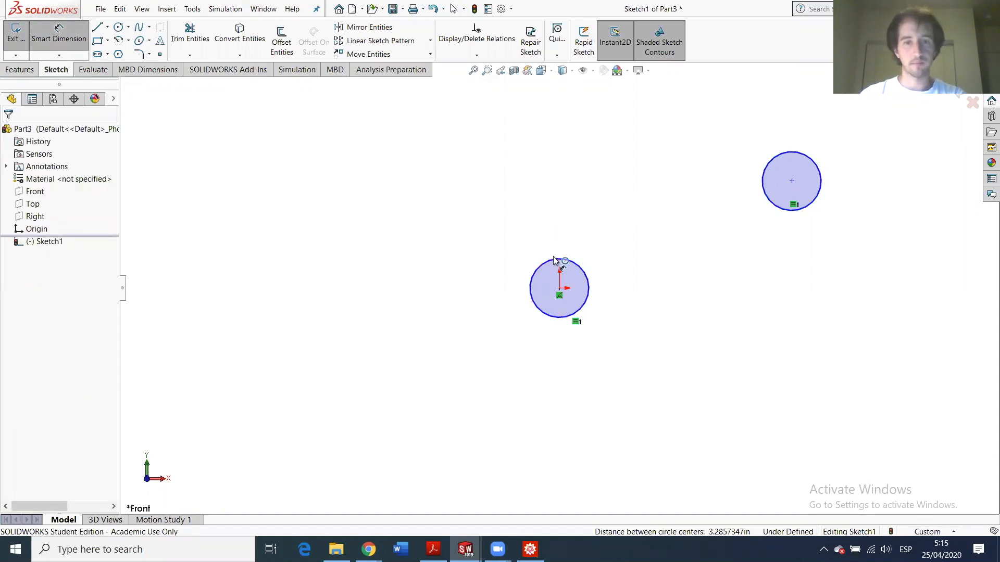
- Dimension the circle diameter to 1.5in and switch the document units to IPS
left_click(531, 278)
left_click(488, 260)
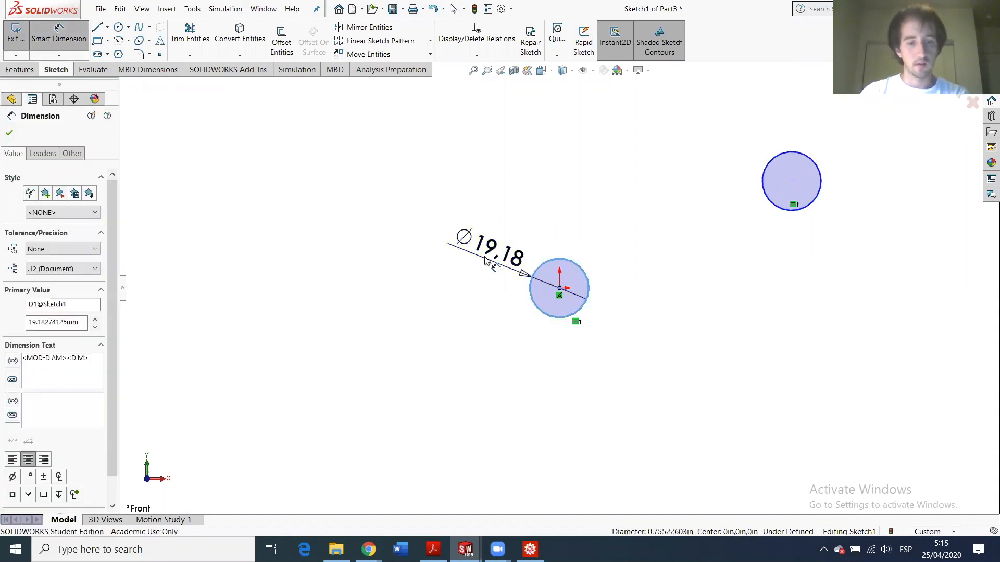
type("1.5in")
key("Return")
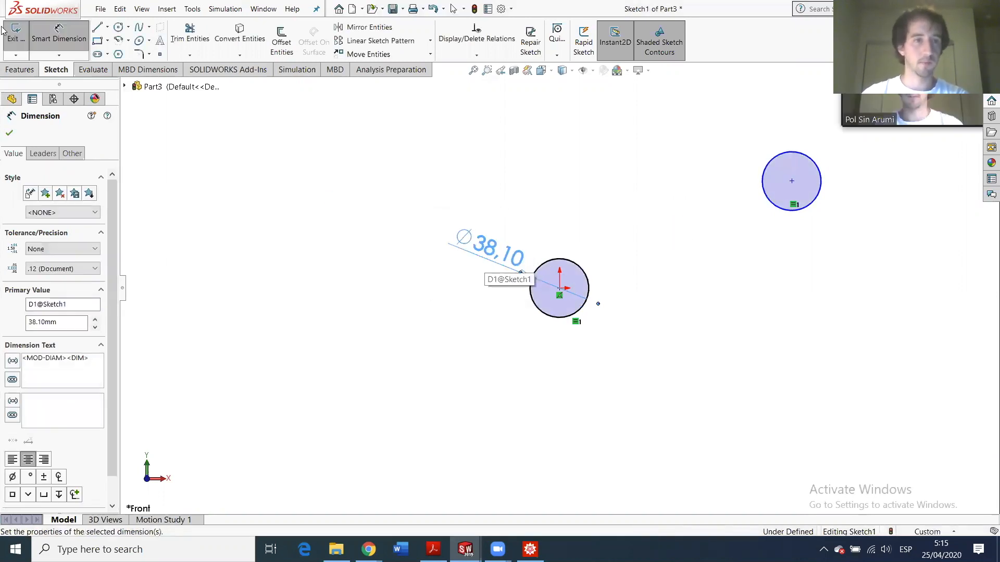
key("Escape")
key("Escape")
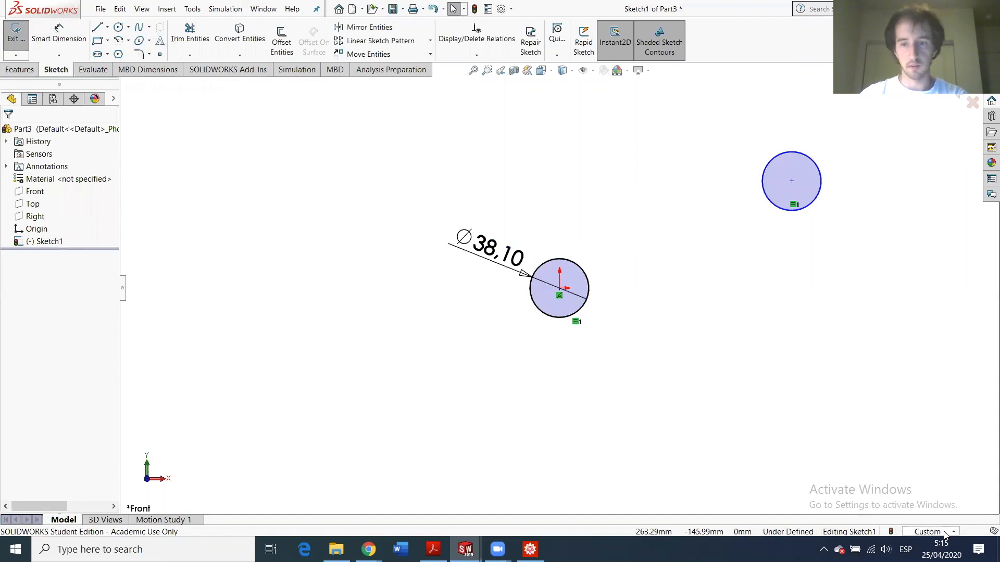
left_click(929, 532)
left_click(907, 489)
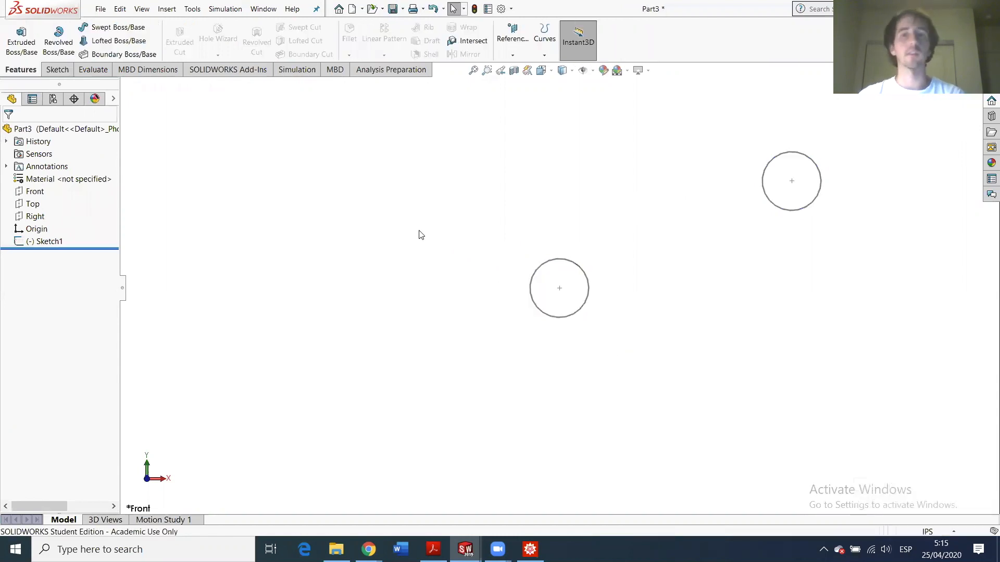
- Edit Sketch1 and place a horizontal dimension between the two circle centres
left_click(43, 242)
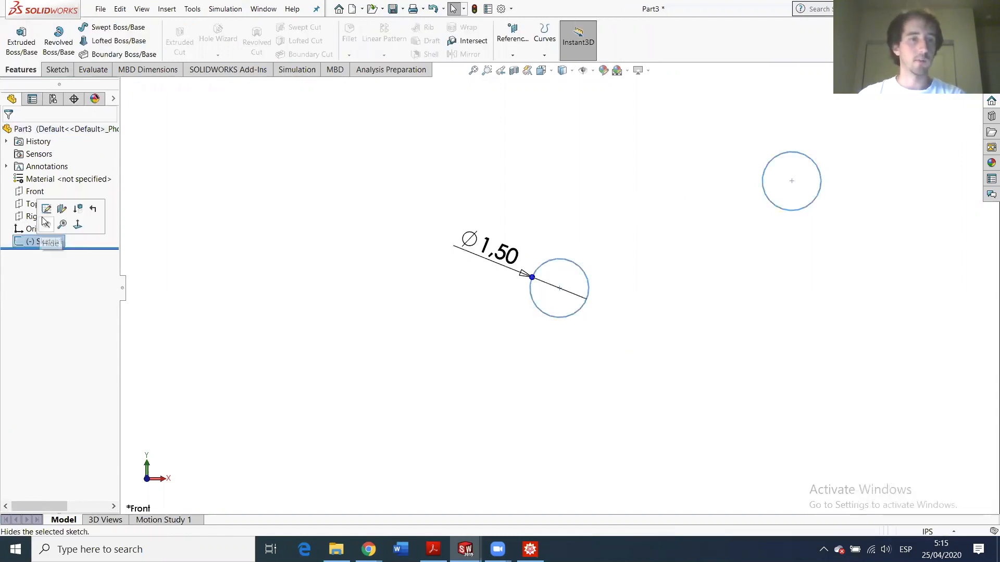
left_click(44, 215)
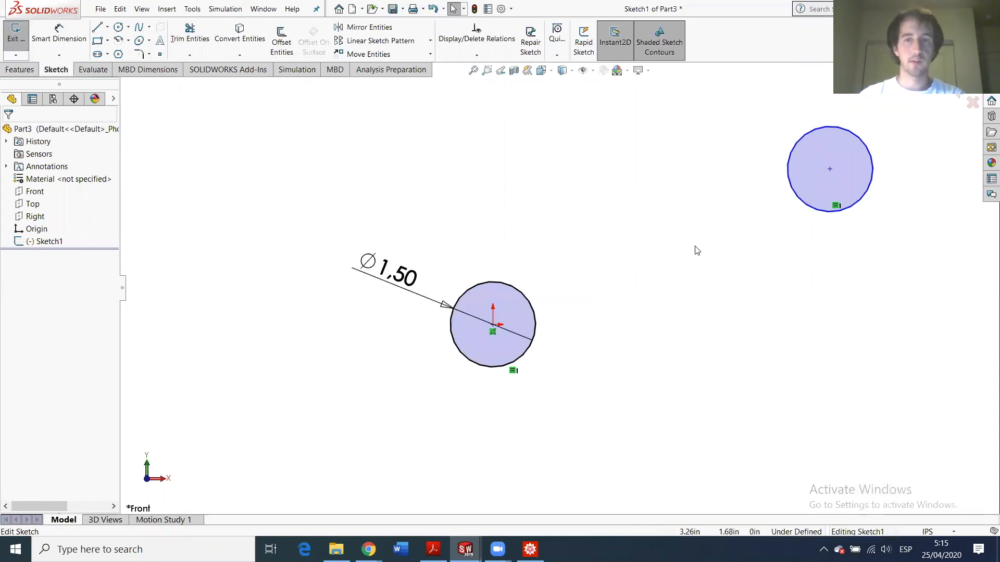
left_click(57, 36)
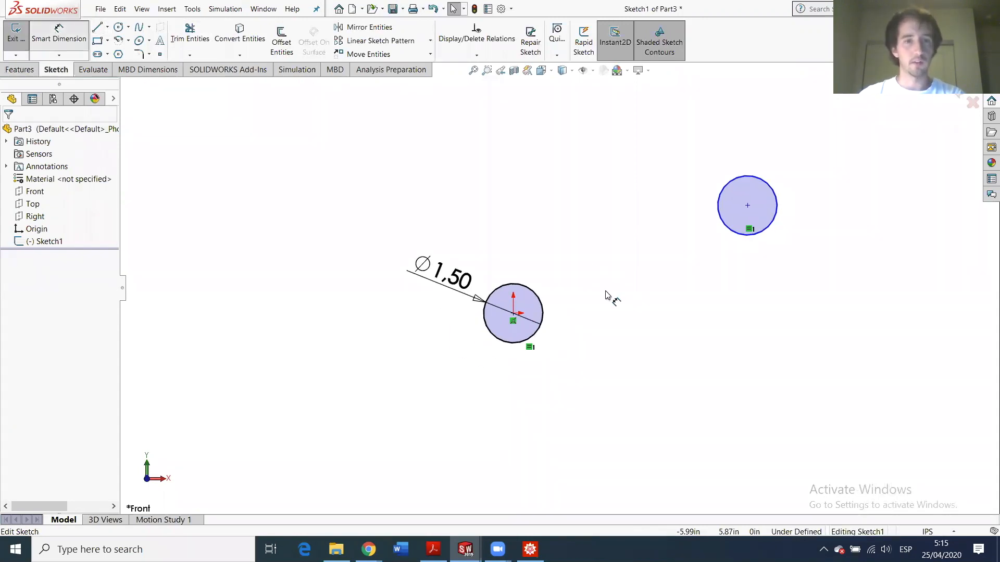
left_click(747, 205)
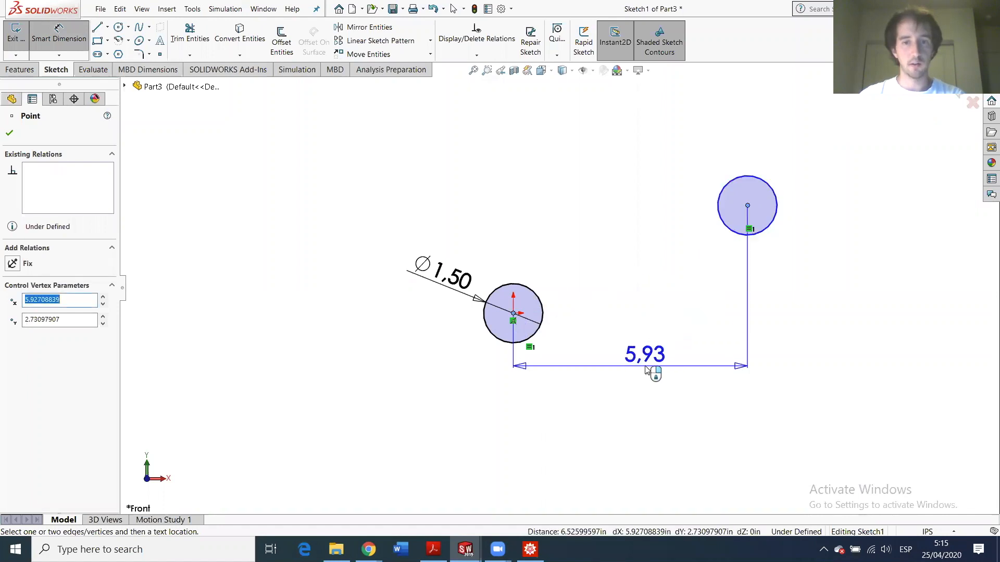
left_click(654, 373)
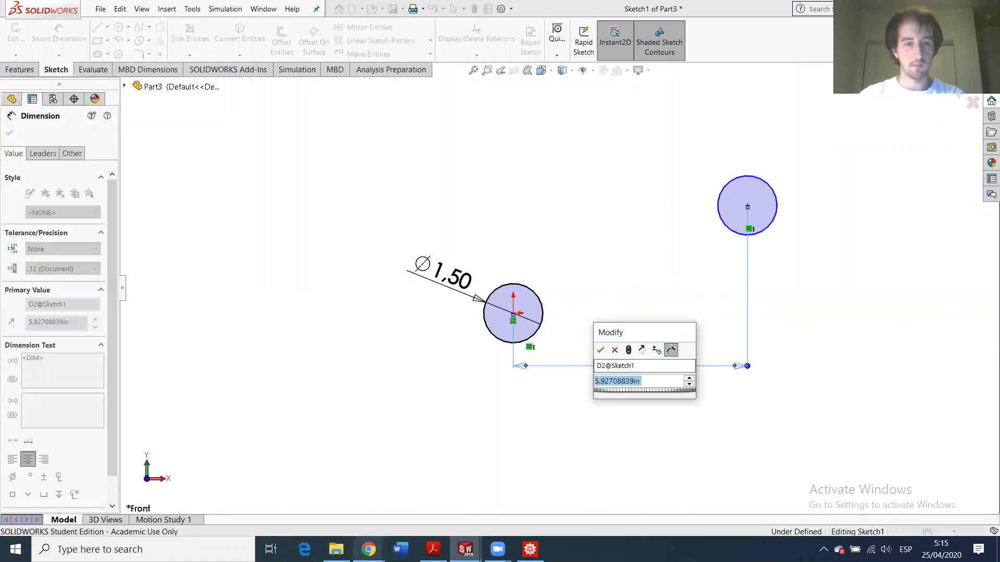
- Look up the centre coordinates in the Gmail email and come back to SOLIDWORKS
mouse_move(368, 549)
left_click(339, 518)
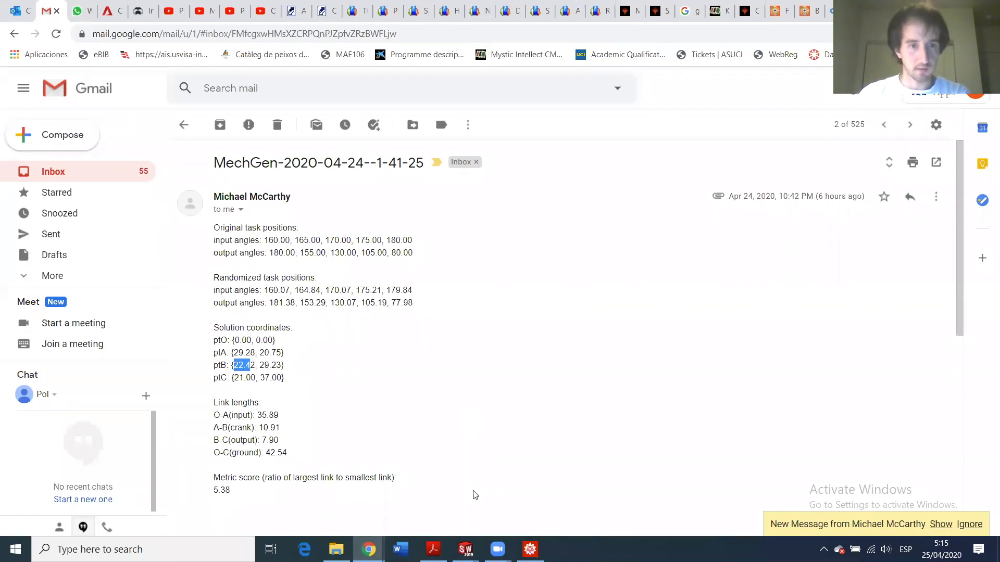
left_click(465, 549)
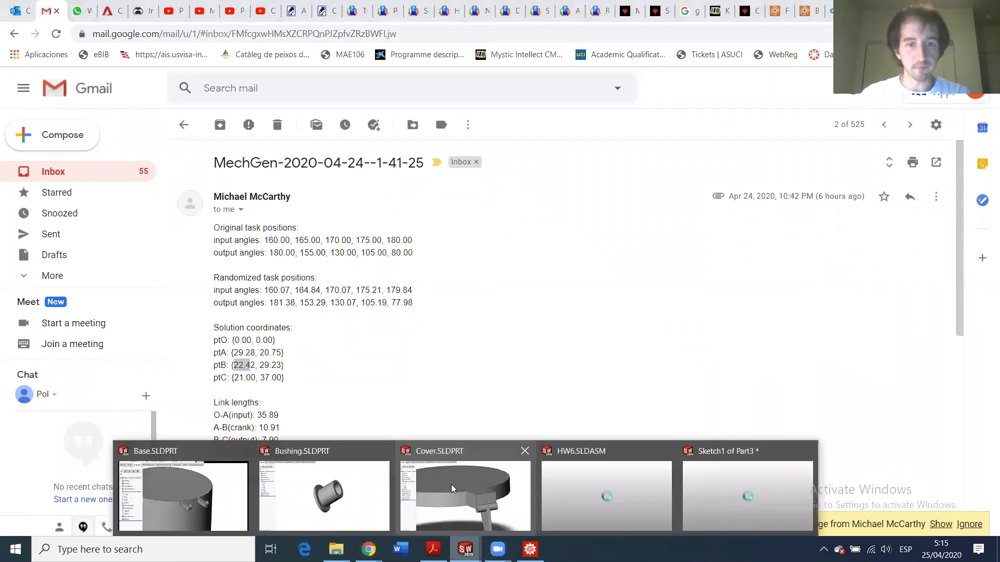
- Enter 6.86 for the horizontal centre distance, then pick both centres for a vertical dimension
mouse_move(702, 480)
left_click(696, 435)
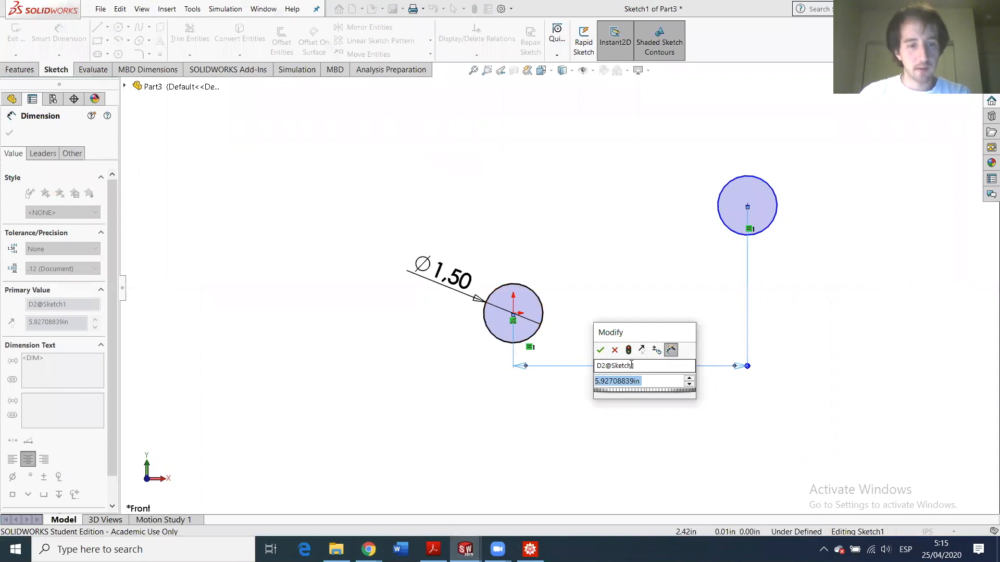
type("6.86")
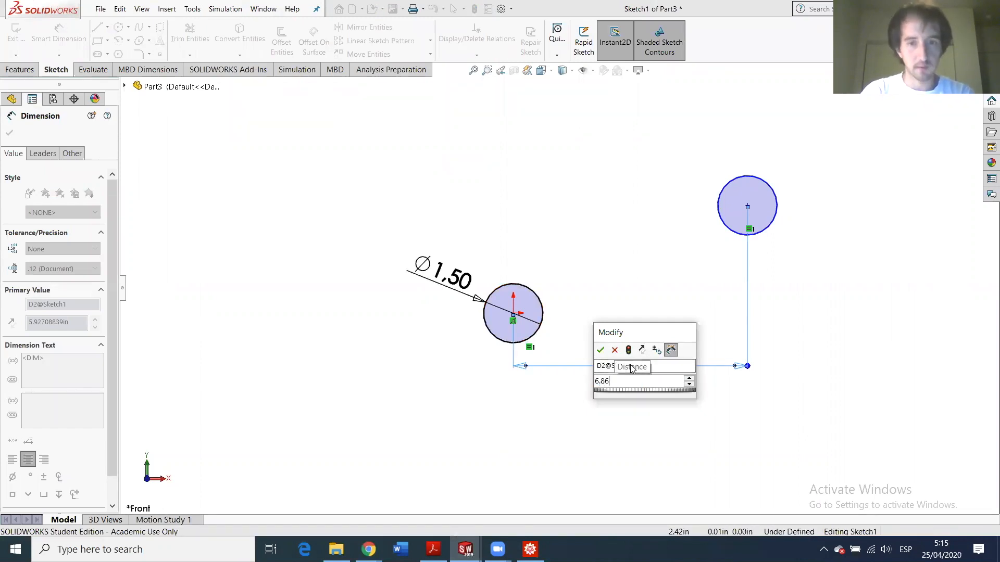
key("Return")
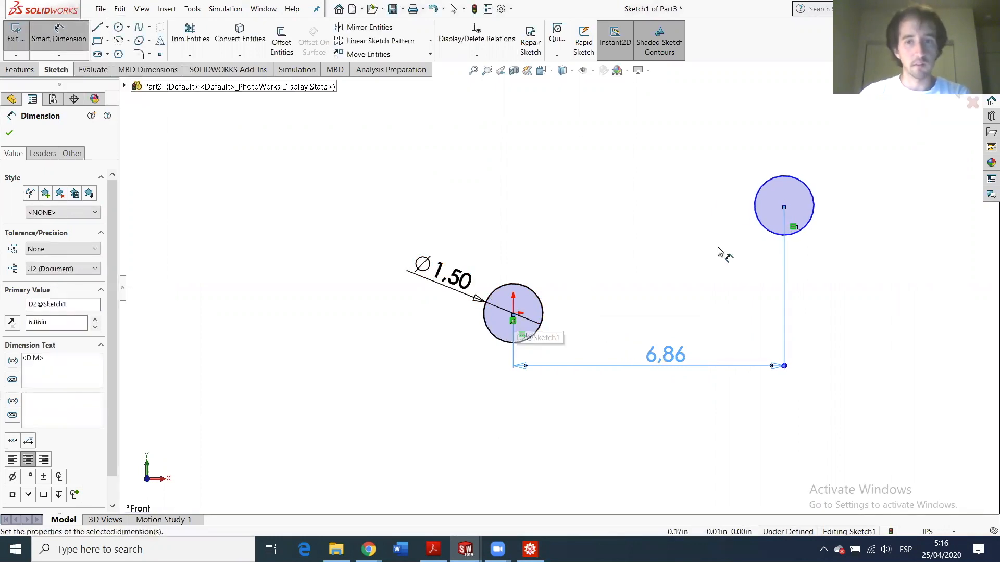
left_click(636, 173)
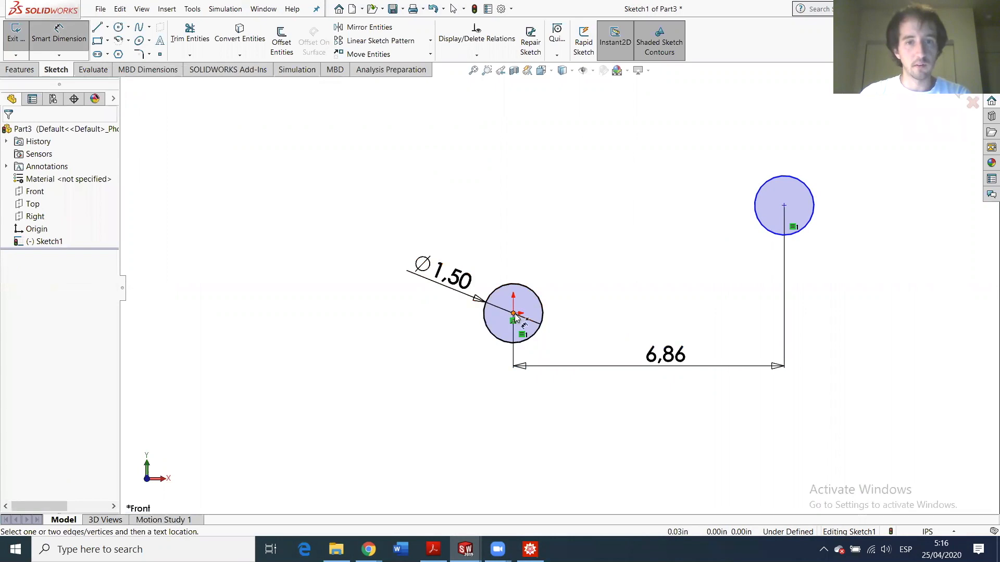
left_click(513, 313)
left_click(783, 205)
- Place the vertical centre-to-centre distance dimension between the two circles
left_click(854, 252)
left_click(433, 547)
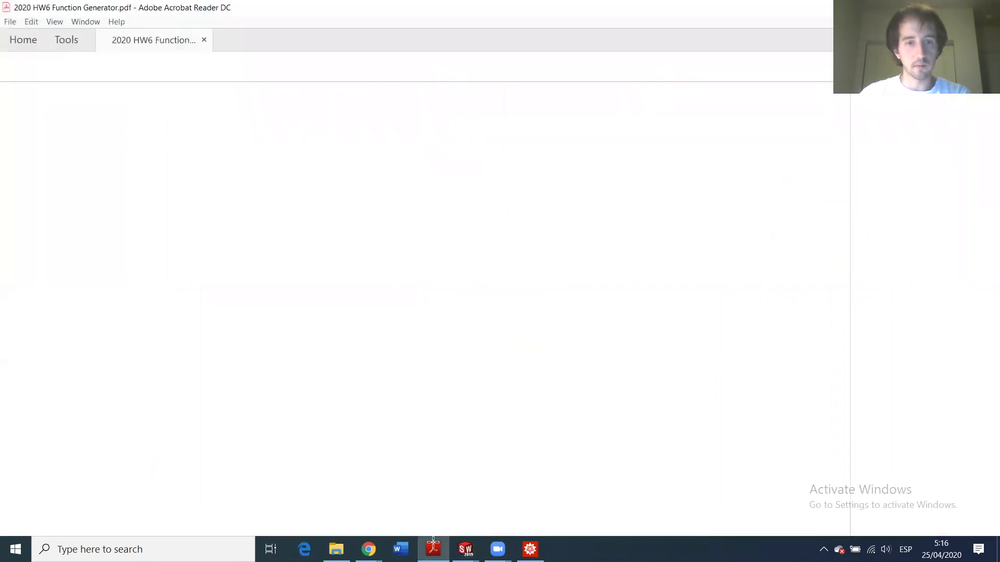
left_click(438, 547)
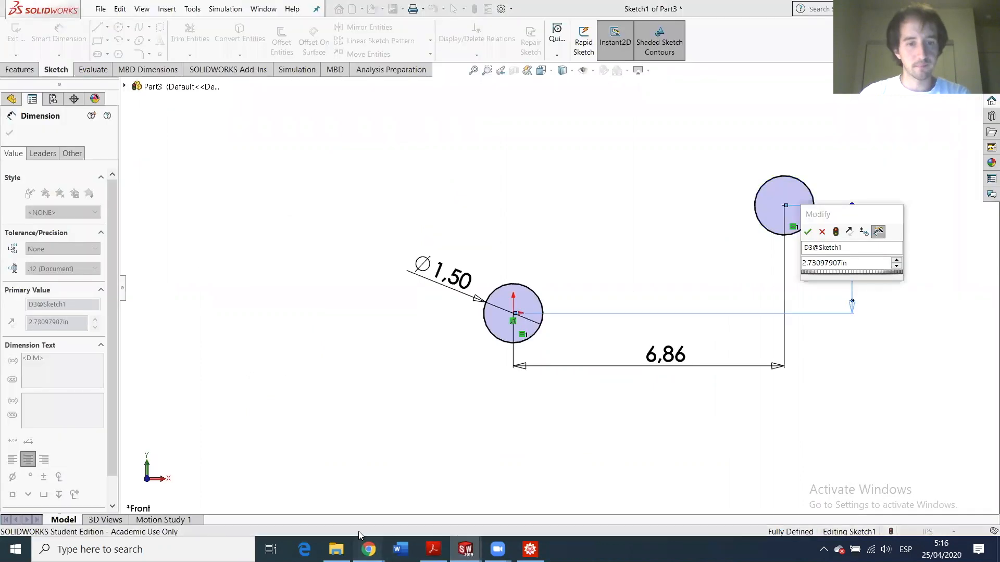
- Look up the solution coordinates in the Gmail message, then return to SOLIDWORKS
left_click(368, 548)
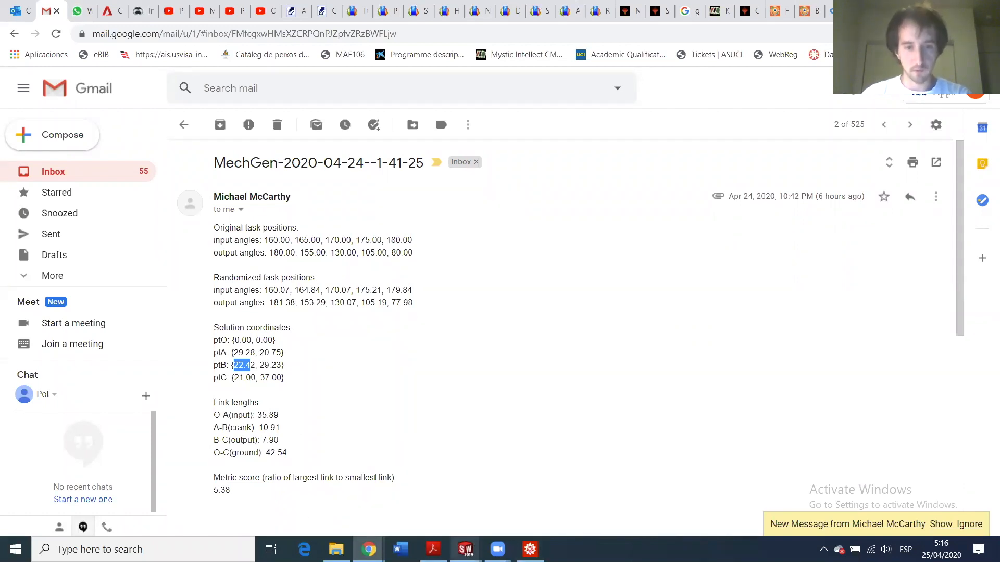
mouse_move(465, 550)
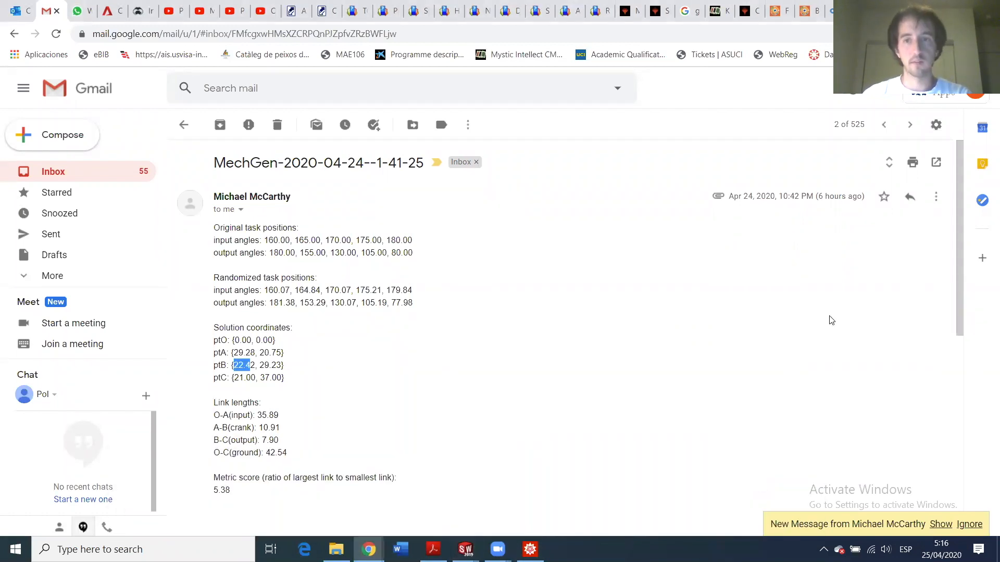
key("alt+Tab")
- Set the vertical centre distance to 8.48in and fit the sketch in view
left_click(848, 289)
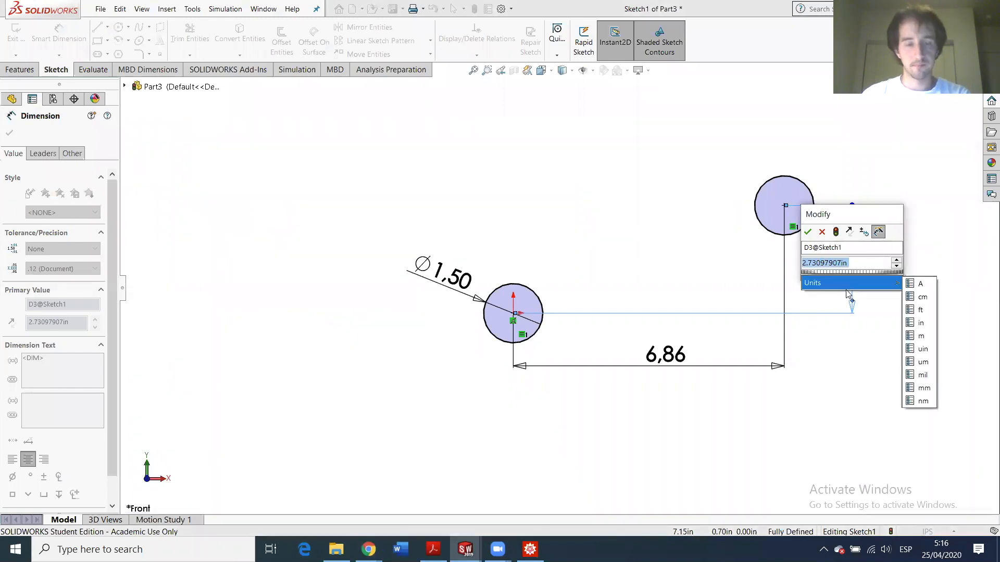
type("8.4")
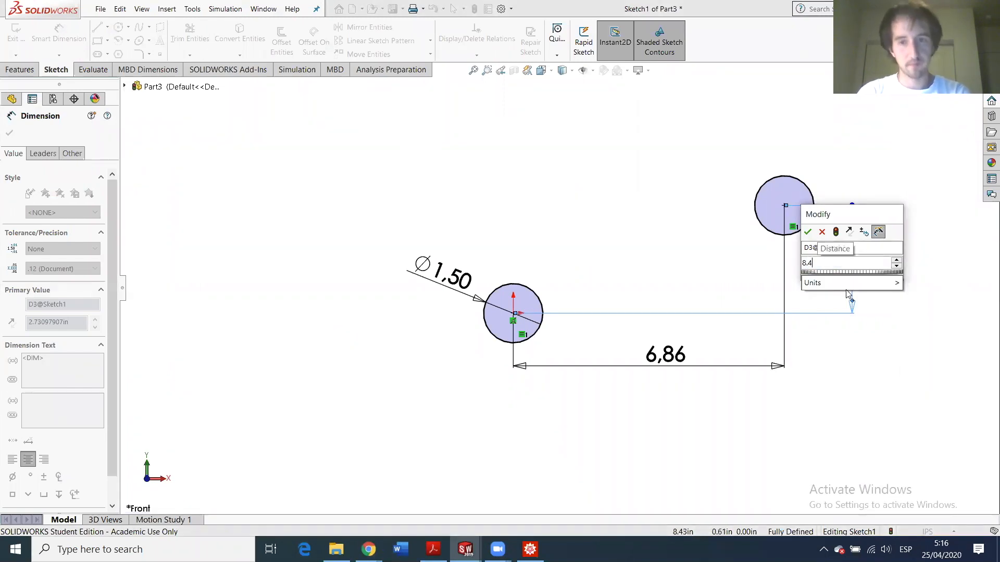
key("Escape")
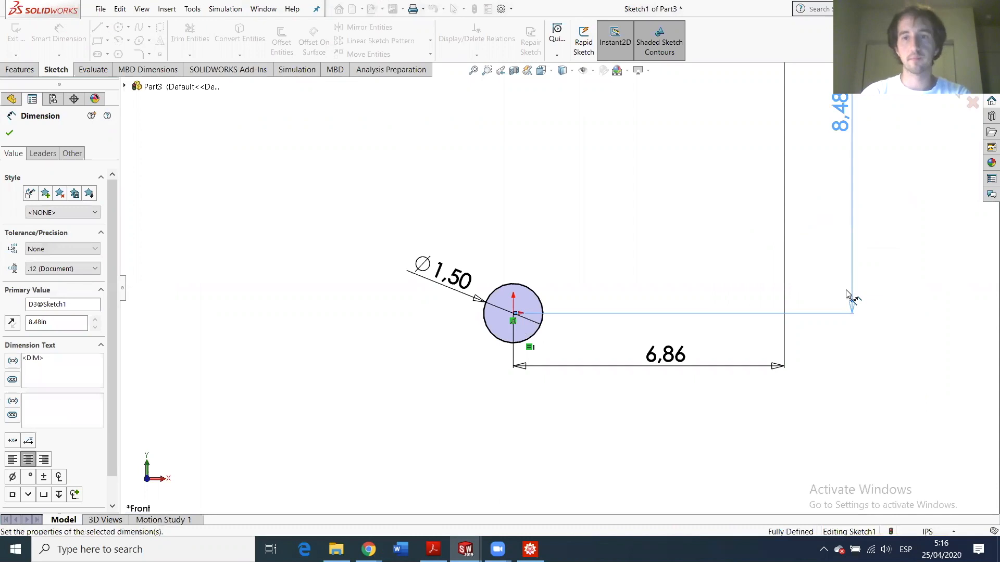
key("f")
scroll(687, 209, "down", 2)
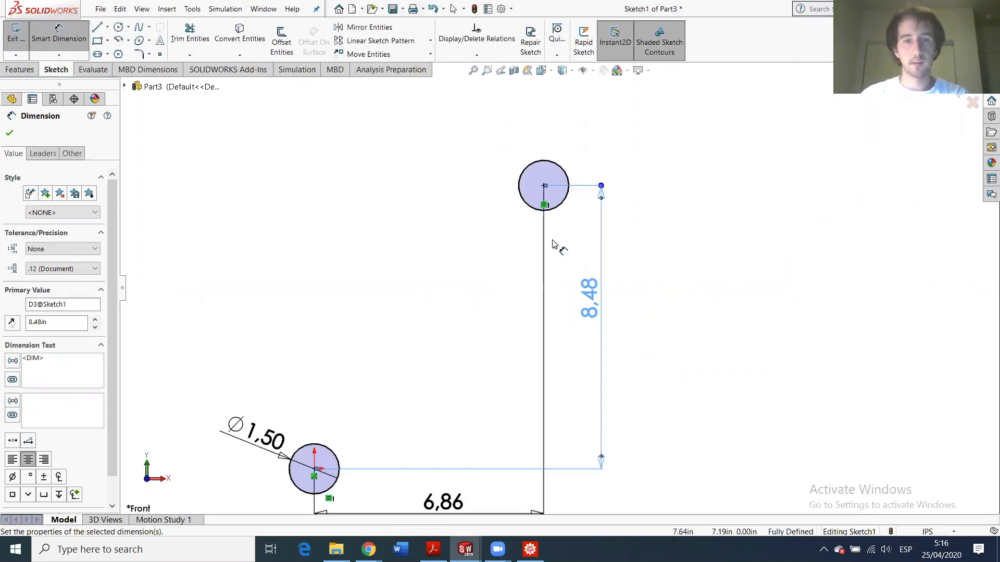
- Sketch a long diagonal line from above-left of the upper circle to the lower-left
left_click(97, 27)
left_click(543, 121)
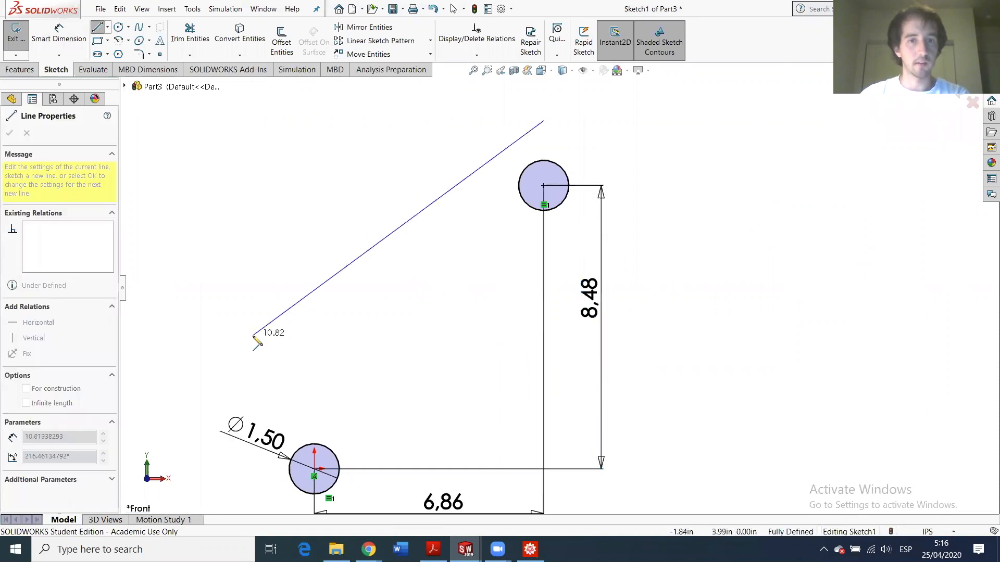
key("Escape")
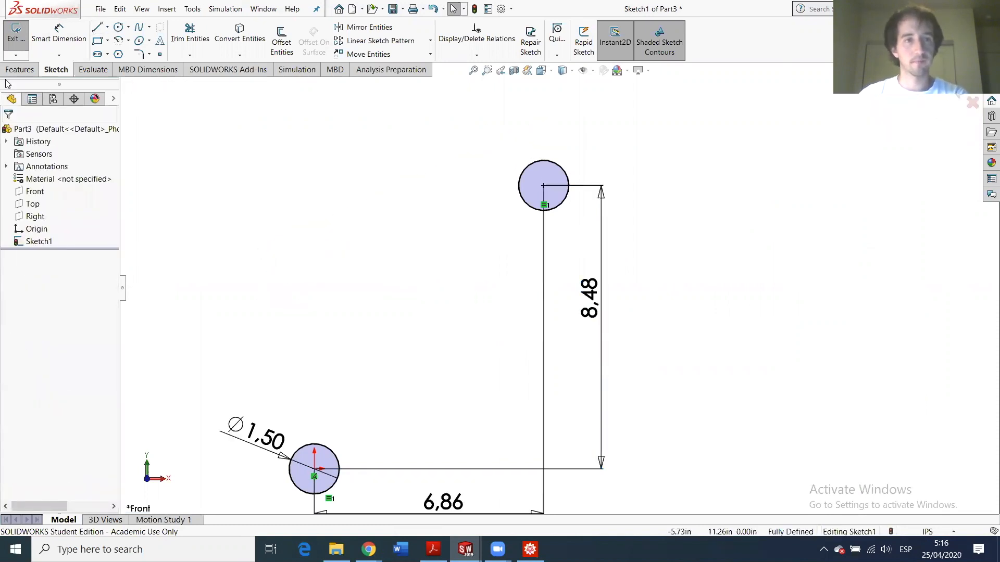
left_click(96, 27)
left_click(432, 151)
left_click(175, 452)
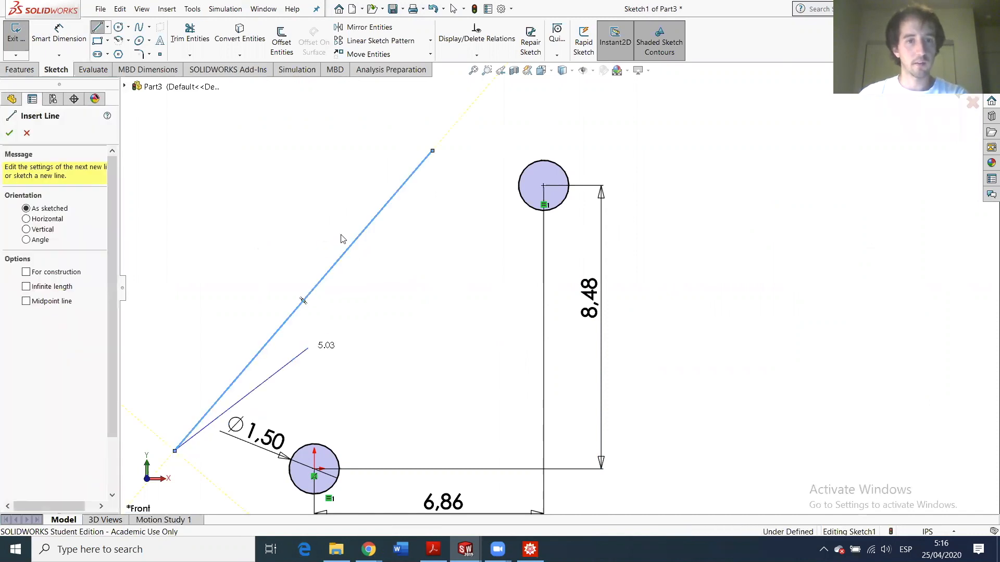
key("Escape")
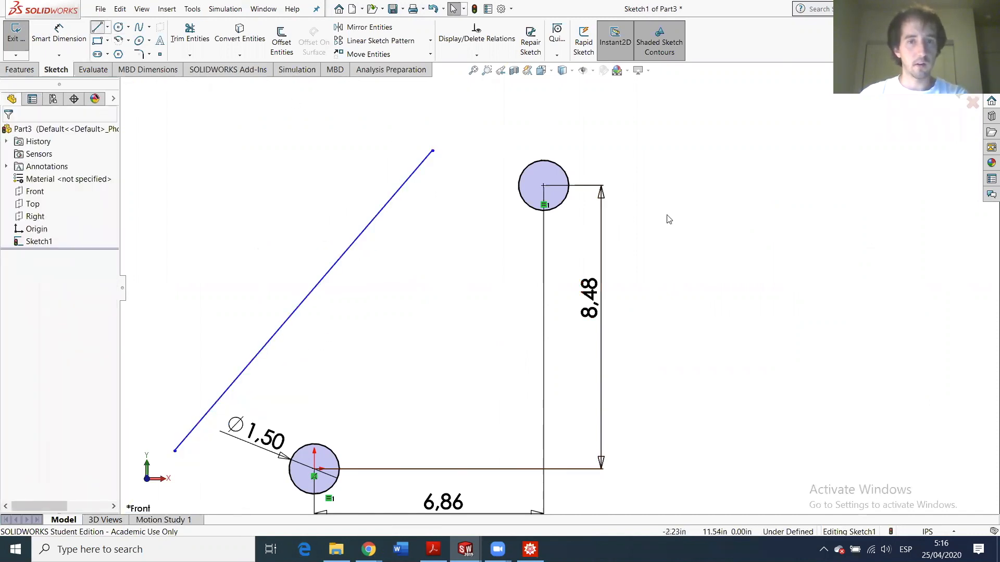
- Sketch a second diagonal line from the upper circle's level to below the lower circle
key("l")
left_click(735, 185)
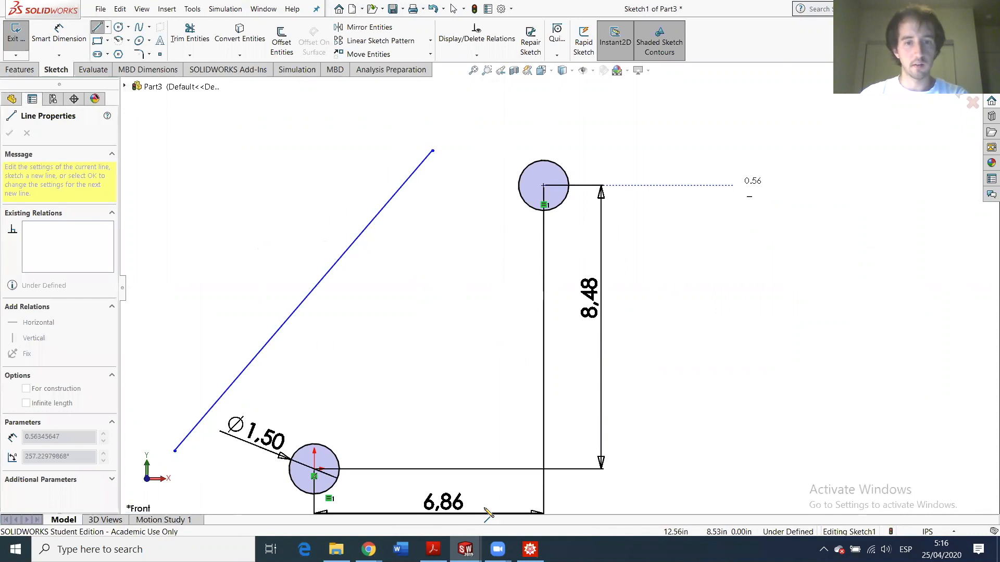
key("z")
left_click(445, 462)
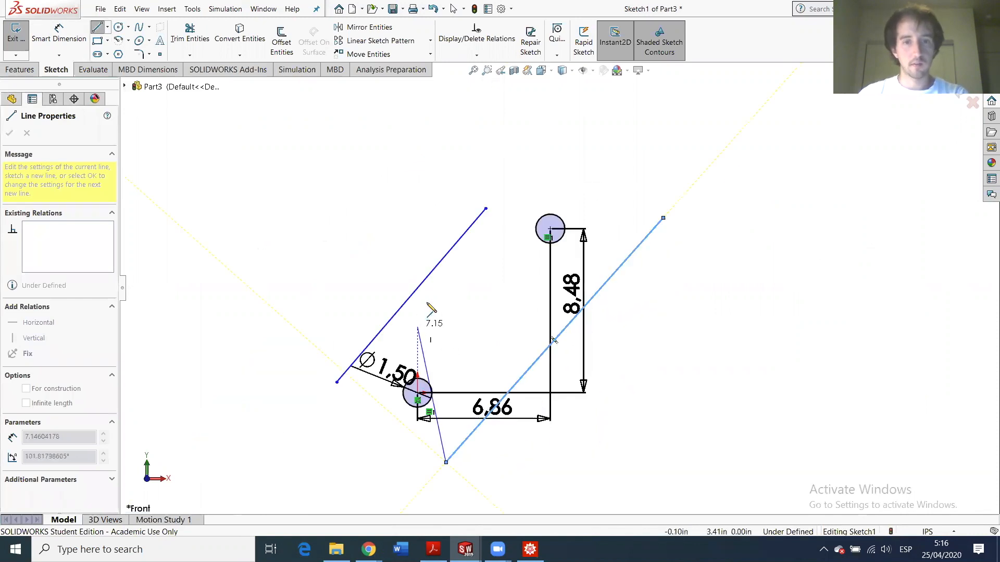
key("Escape")
scroll(424, 289, "down", 5)
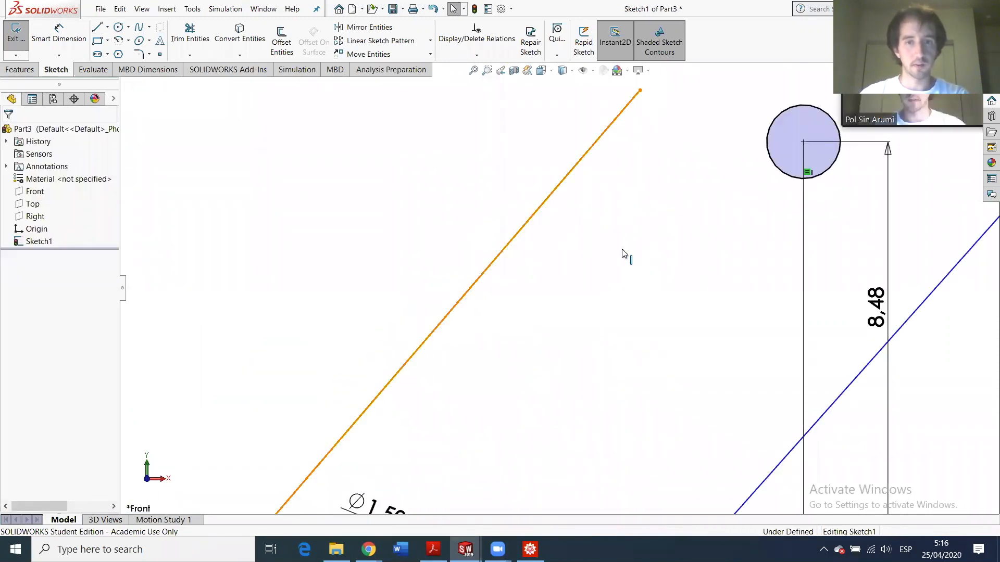
- Make the left line tangent to the upper circle, dragging its end onto the circle's top
left_click(769, 146)
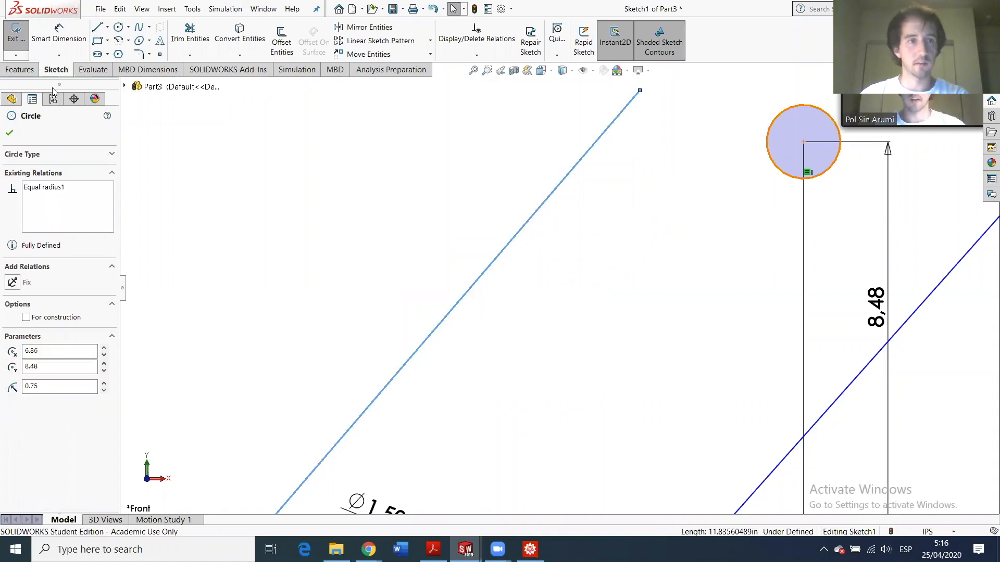
left_click(11, 319)
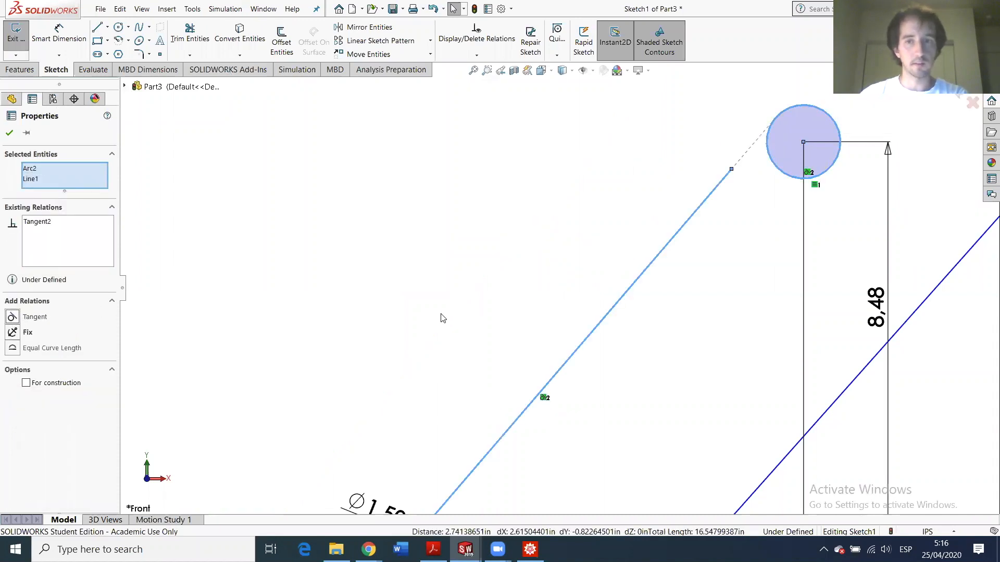
scroll(536, 267, "up", 5)
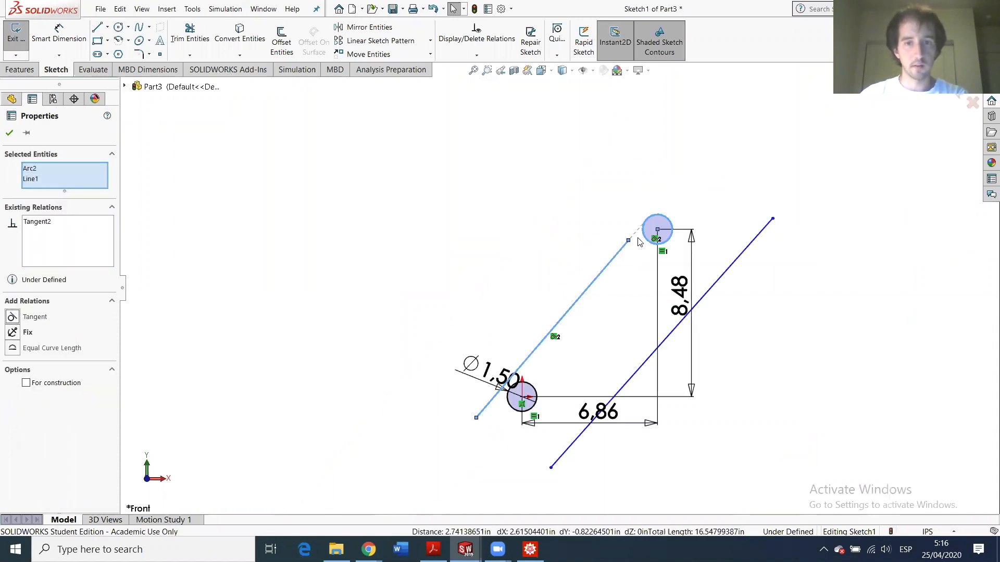
left_click(547, 194)
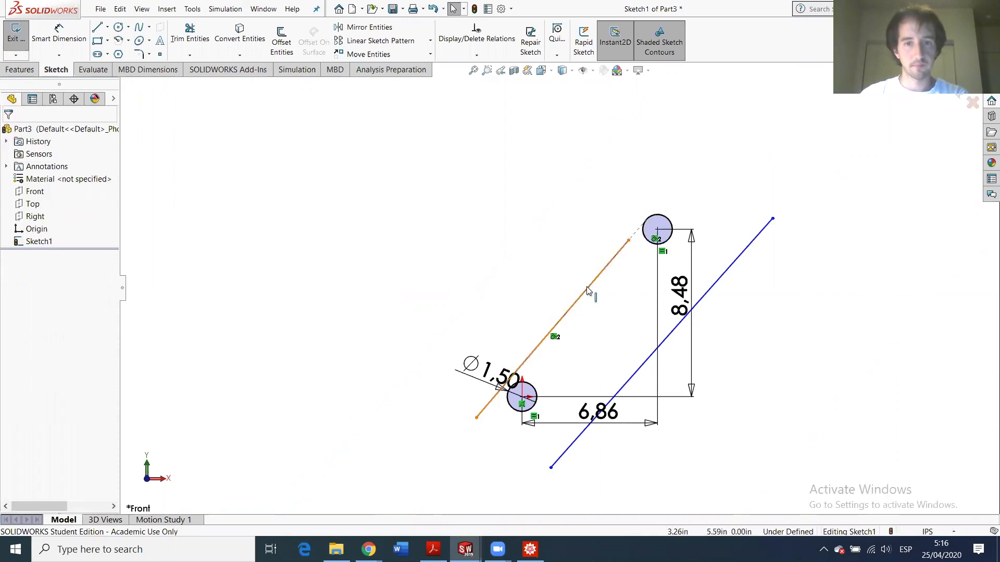
left_click(607, 276)
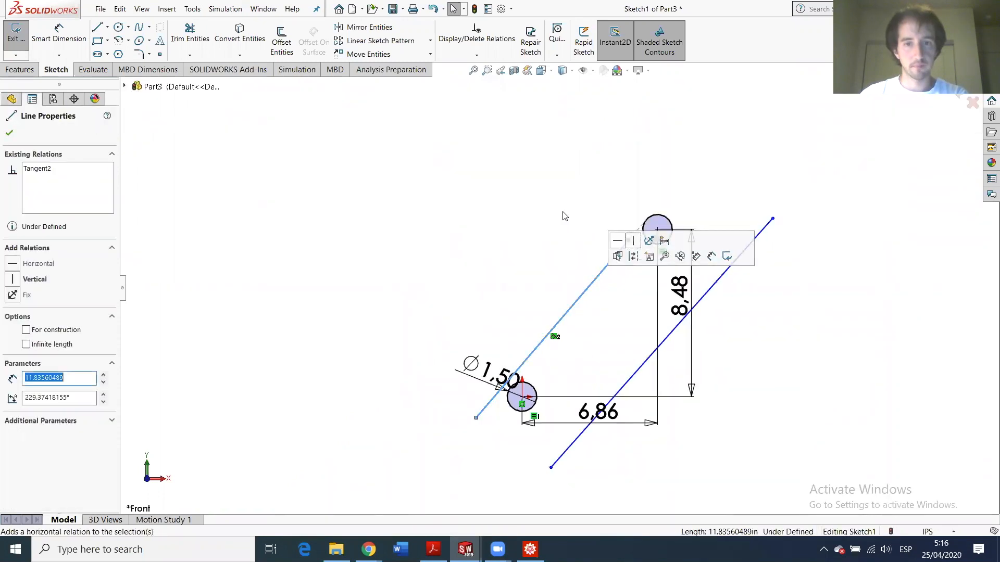
left_click(614, 242)
left_click_drag(677, 210, 654, 217)
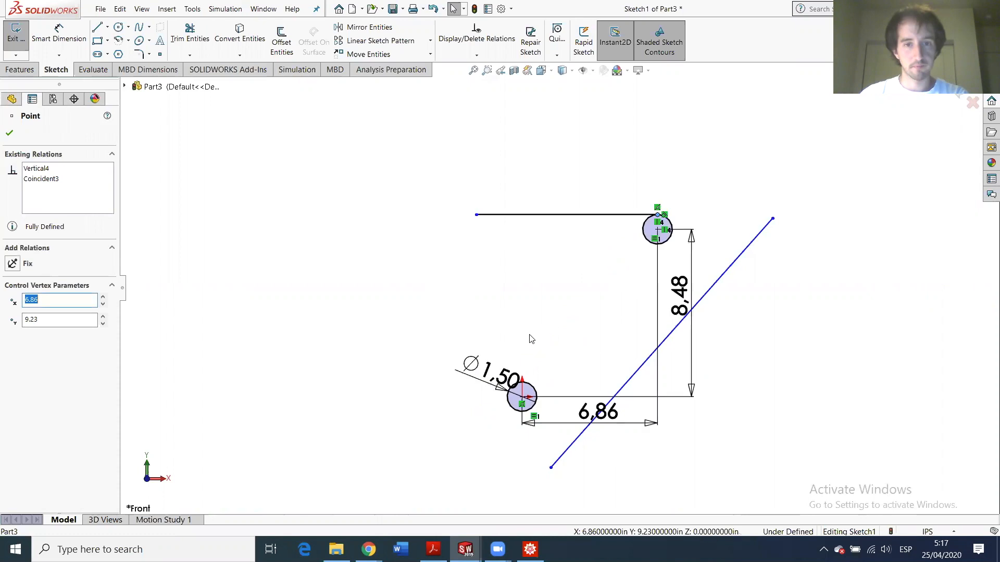
- Make the horizontal line tangent to the lower circle, then remove the conflicting Tangent5 relation
left_click(524, 389)
left_click(536, 215, "ctrl")
left_click(12, 319)
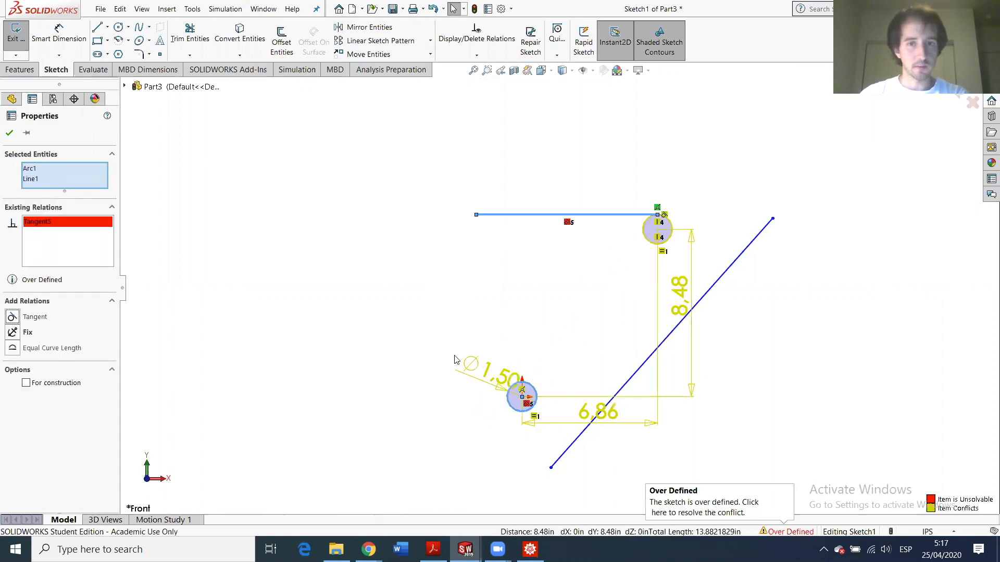
left_click(529, 292)
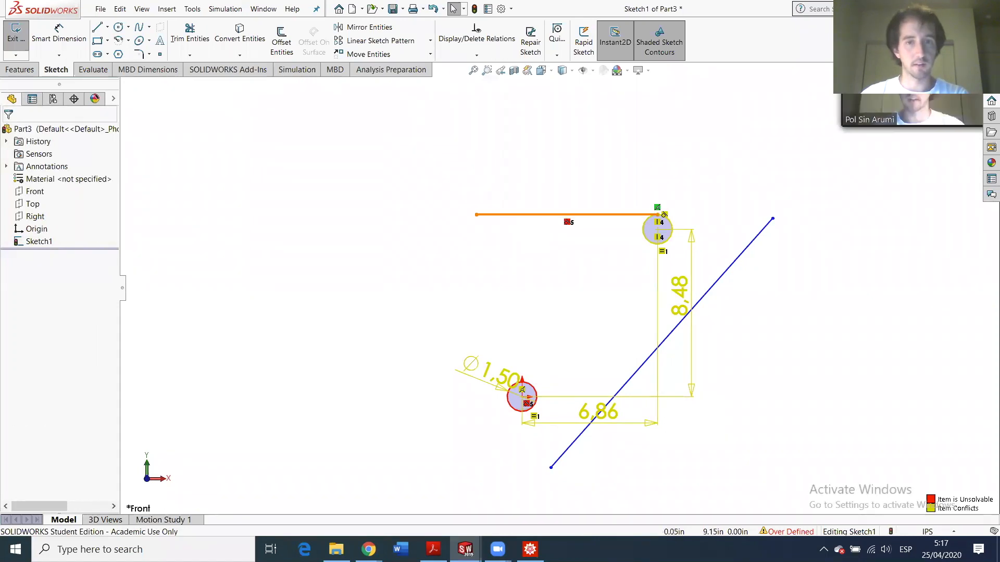
left_click(525, 217)
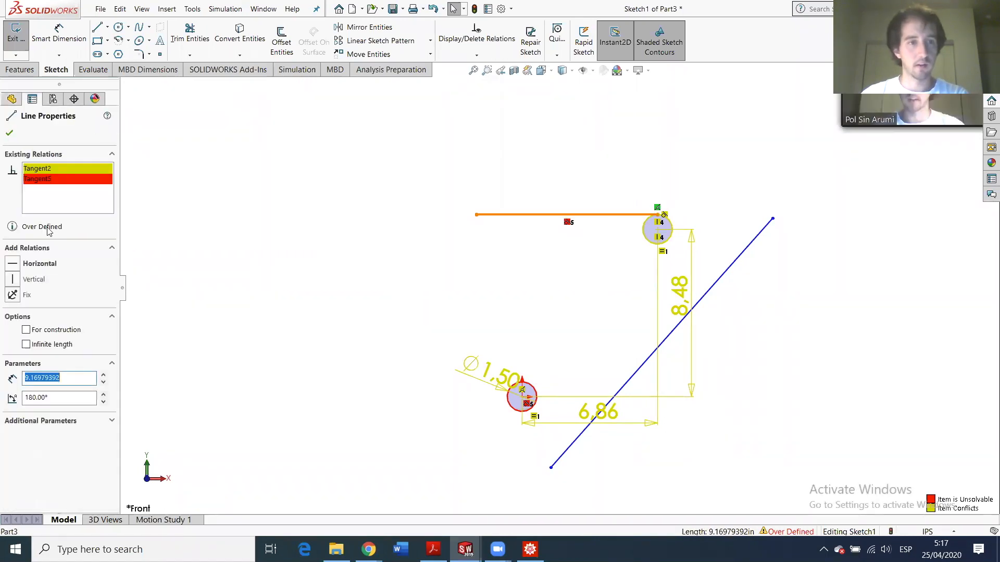
right_click(47, 179)
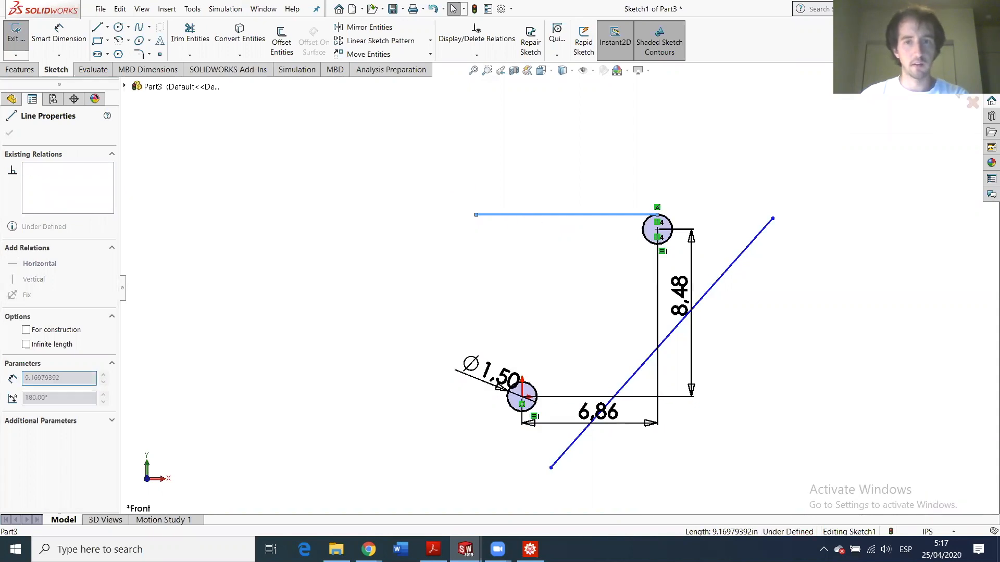
- Delete the Coincident and Vertical4 relations and drag the line's top end free of the circle
left_click_drag(475, 218, 391, 438)
scroll(555, 276, "down", 3)
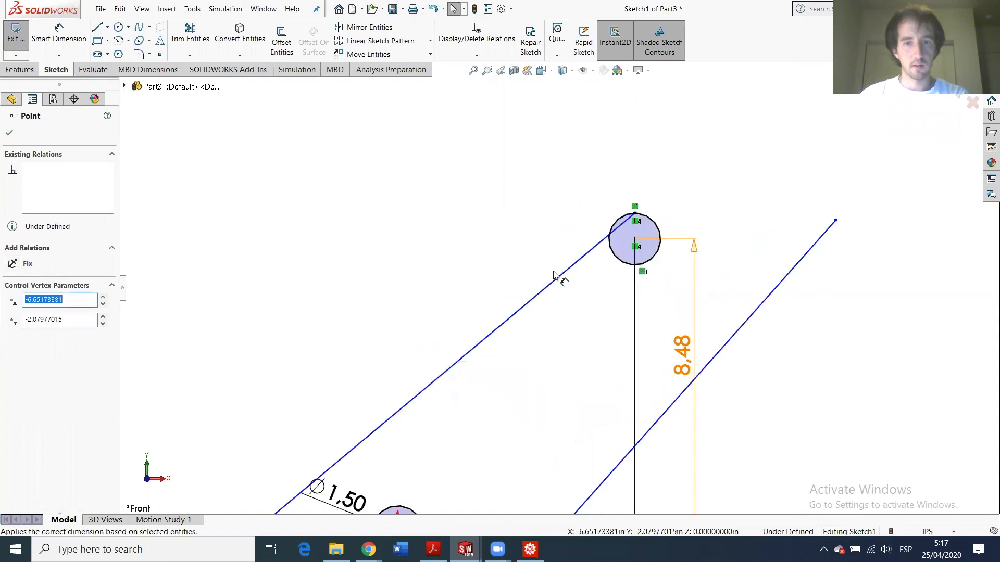
scroll(681, 232, "down", 1)
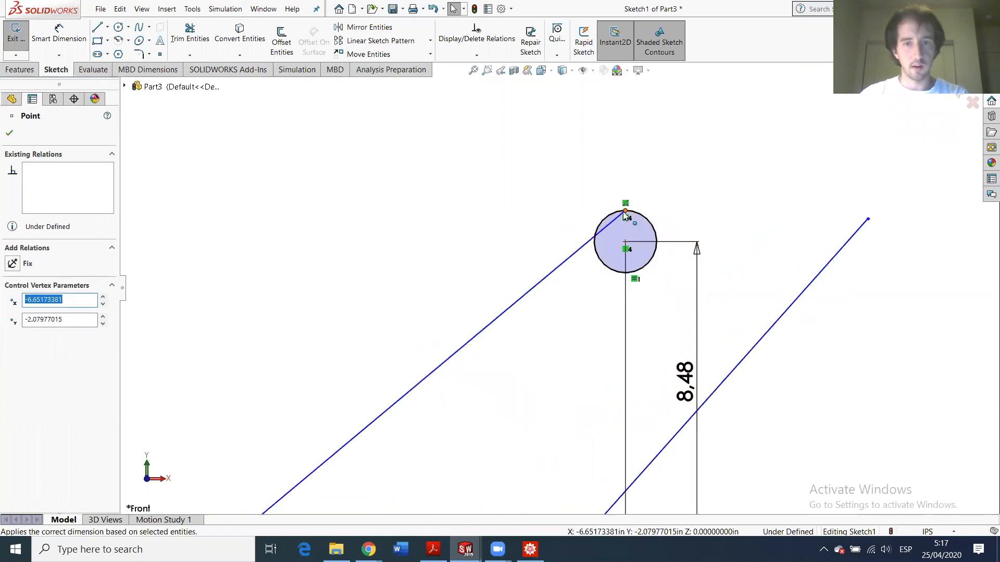
left_click(624, 212)
right_click(53, 179)
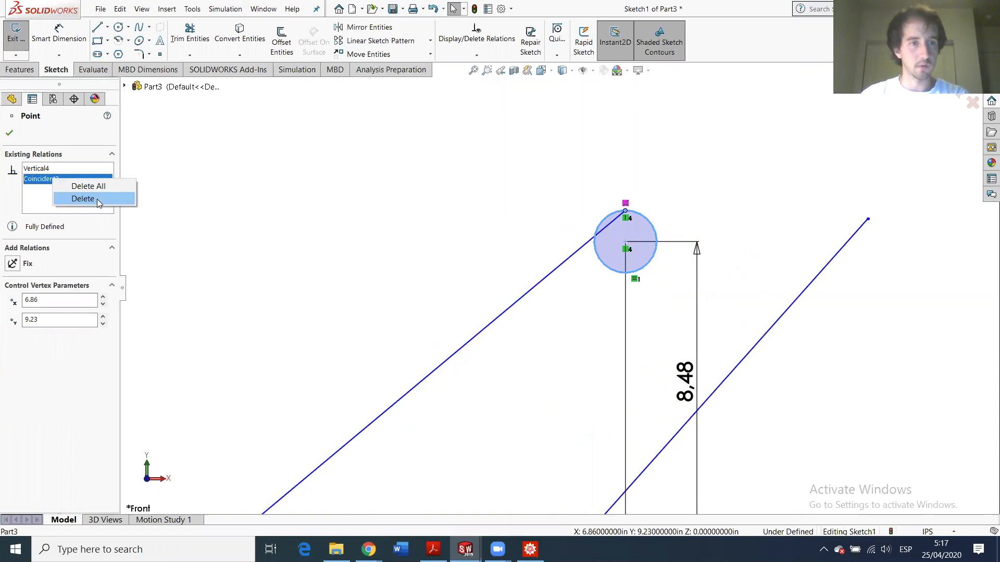
left_click(96, 197)
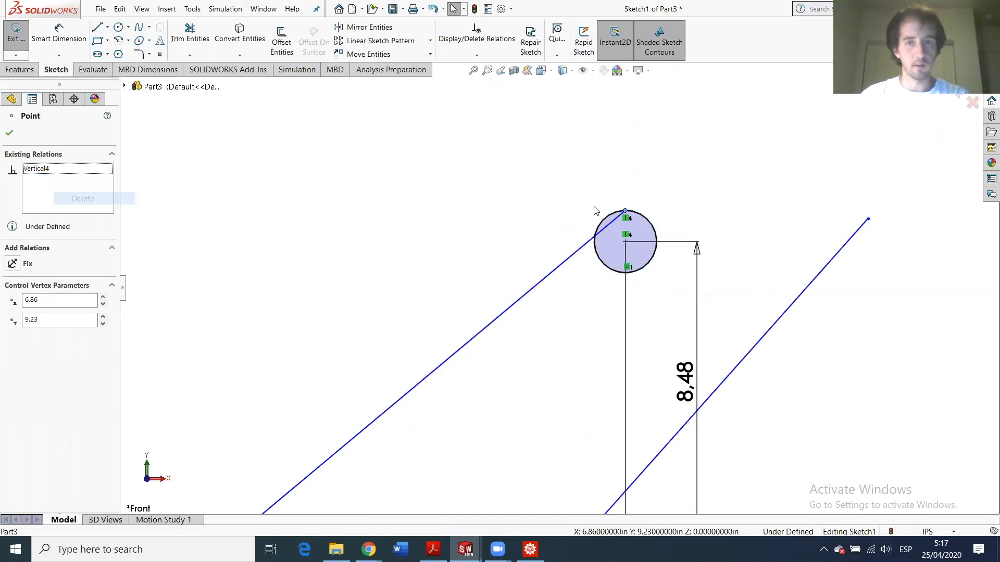
left_click_drag(626, 215, 590, 166)
right_click(42, 172)
left_click(63, 190)
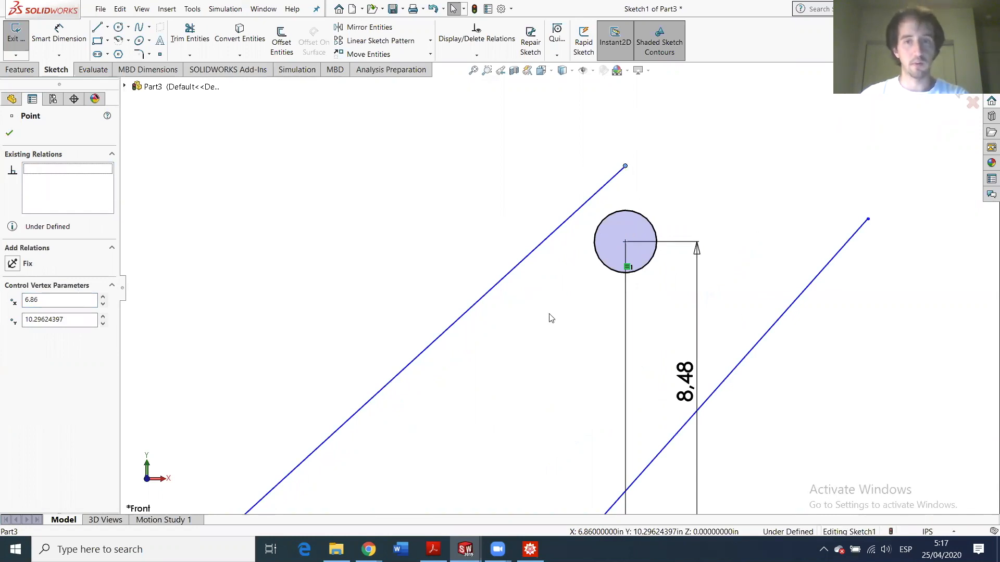
scroll(550, 317, "up", 5)
scroll(515, 330, "down", 4)
scroll(550, 282, "up", 2)
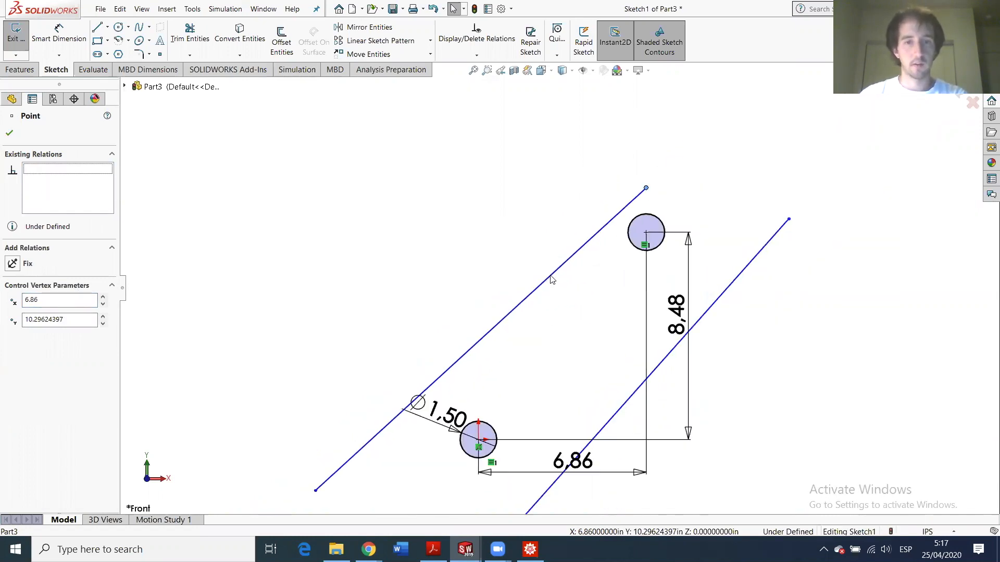
scroll(632, 216, "down", 3)
left_click(575, 241)
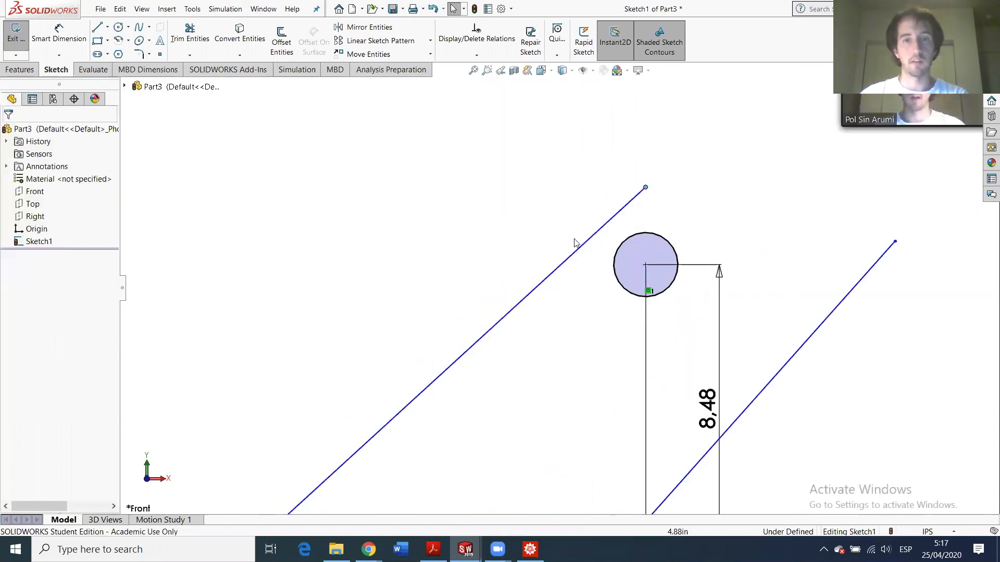
- Add Tangent relations between the left diagonal line and both the upper and lower circles
left_click(591, 249)
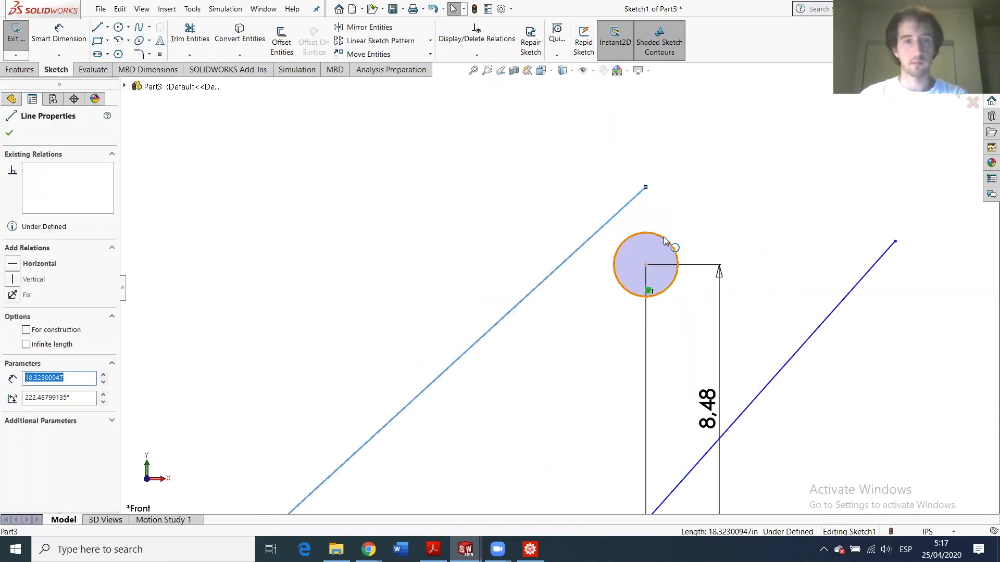
left_click(664, 240, "ctrl")
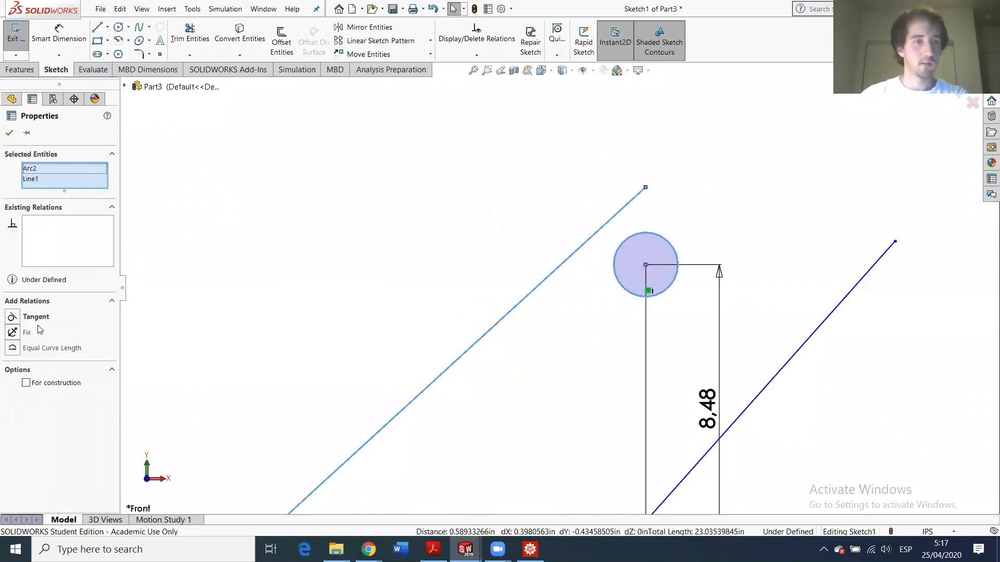
left_click(13, 317)
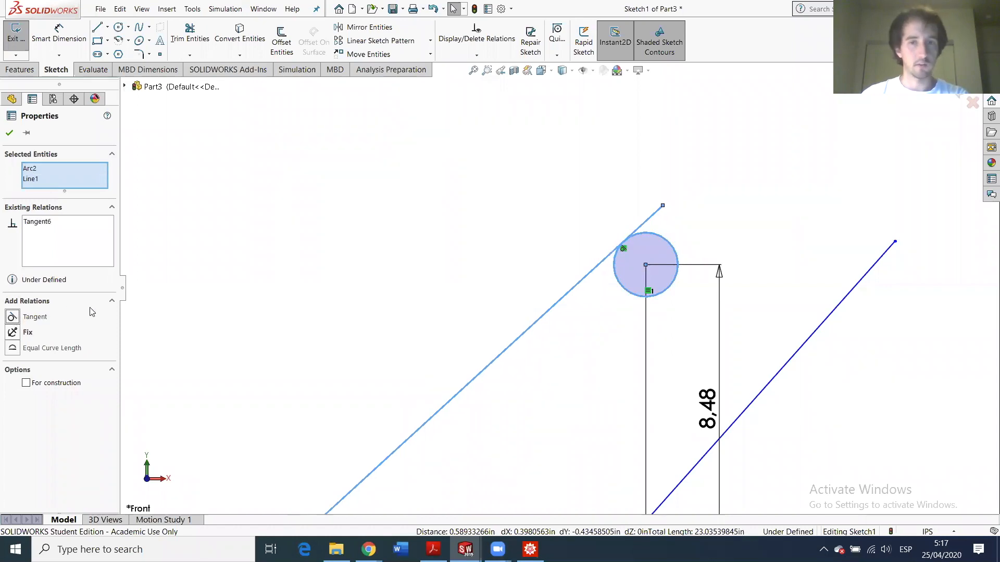
left_click(8, 135)
scroll(375, 312, "up", 3)
scroll(540, 413, "down", 5)
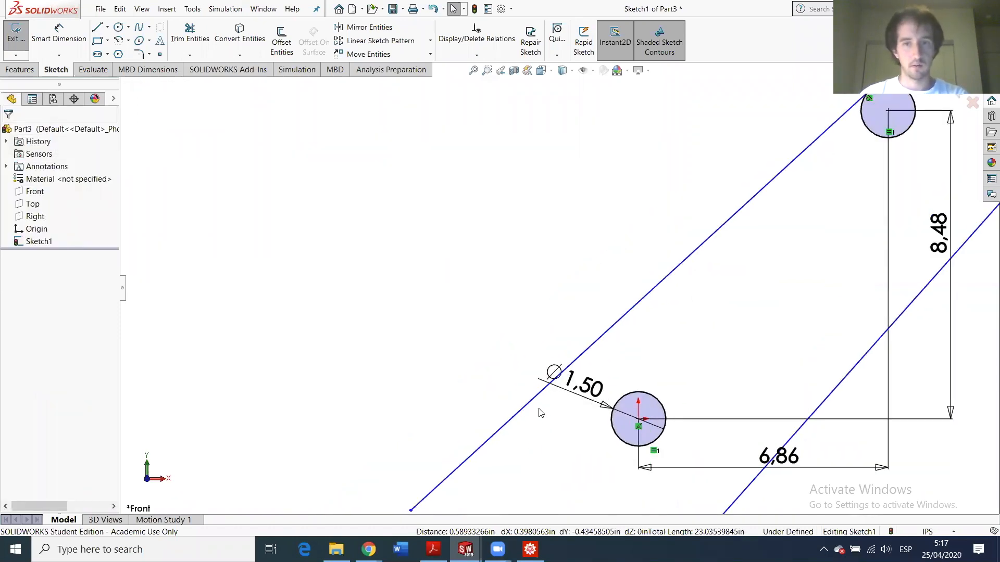
left_click(531, 411)
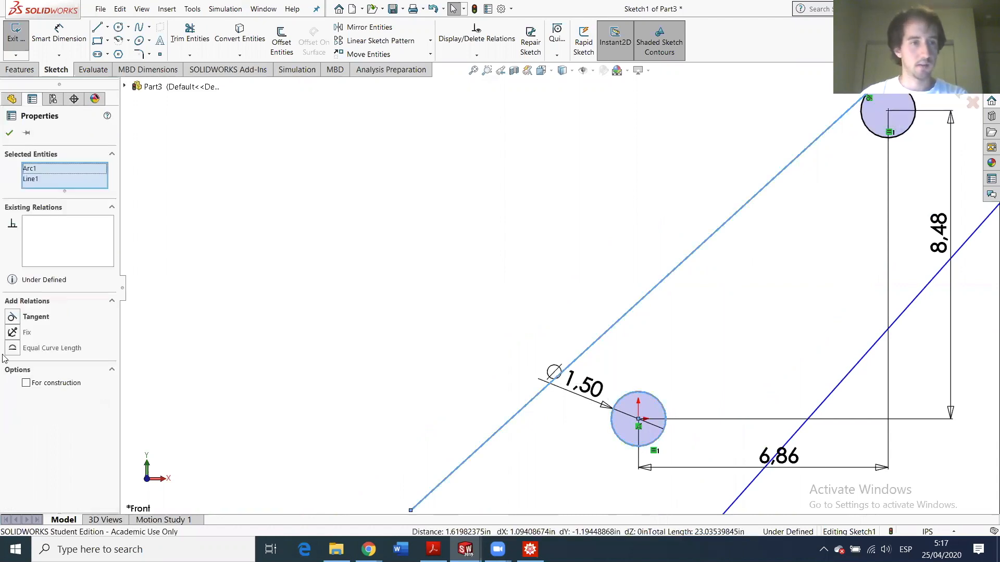
left_click(15, 318)
scroll(608, 380, "up", 3)
scroll(645, 403, "down", 6)
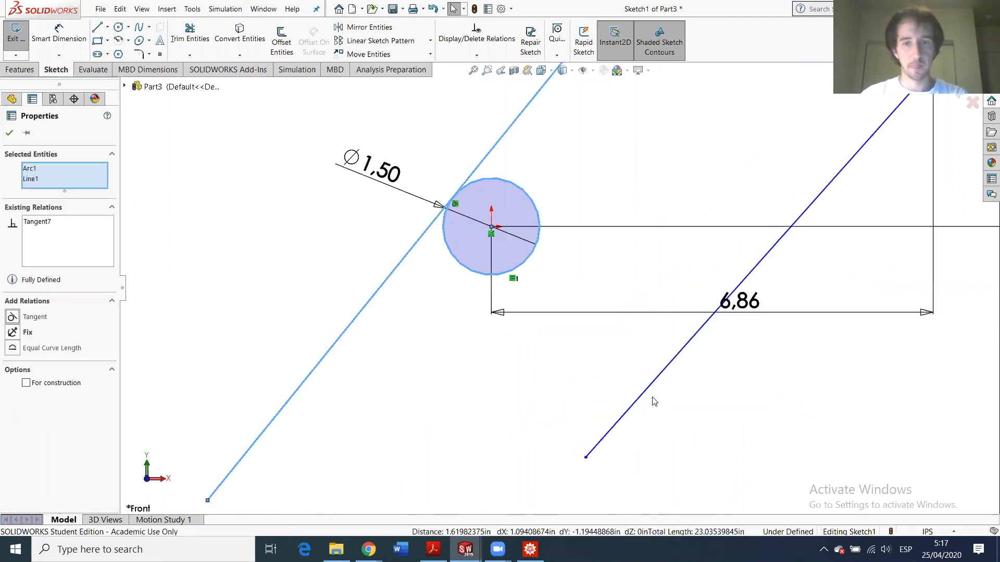
- Make the right diagonal line tangent to the lower circle
left_click(651, 397)
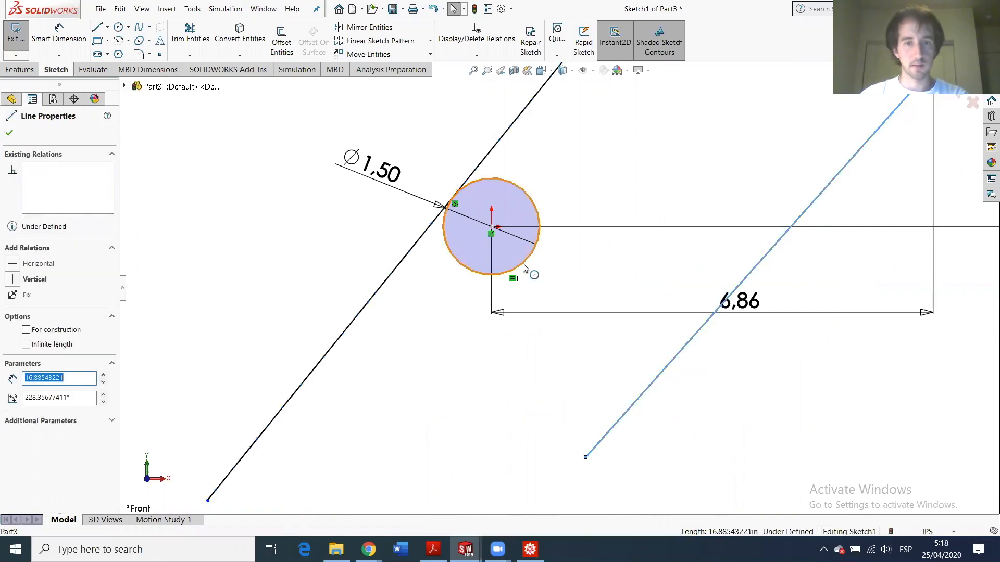
left_click(13, 317)
scroll(631, 202, "up", 5)
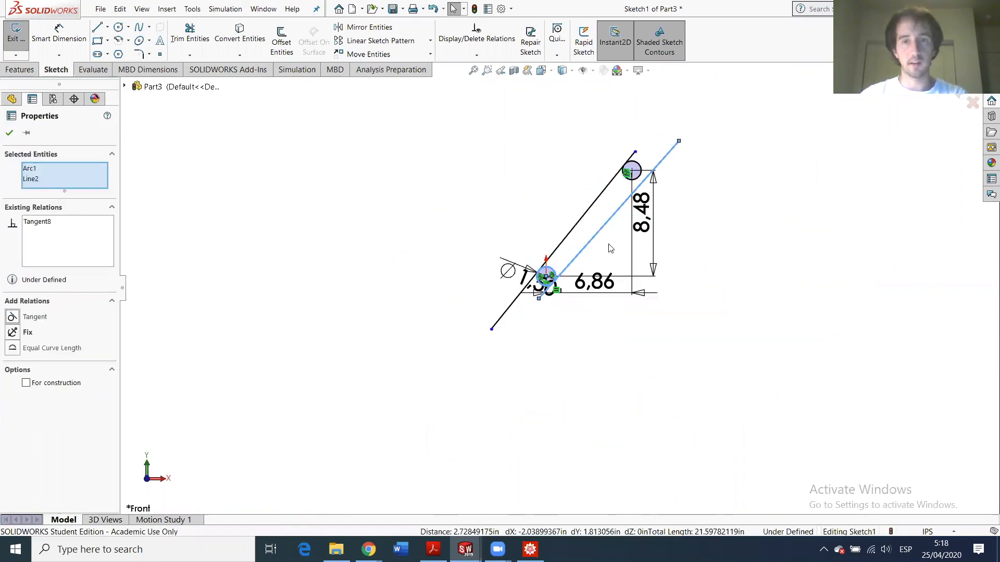
scroll(672, 130, "down", 3)
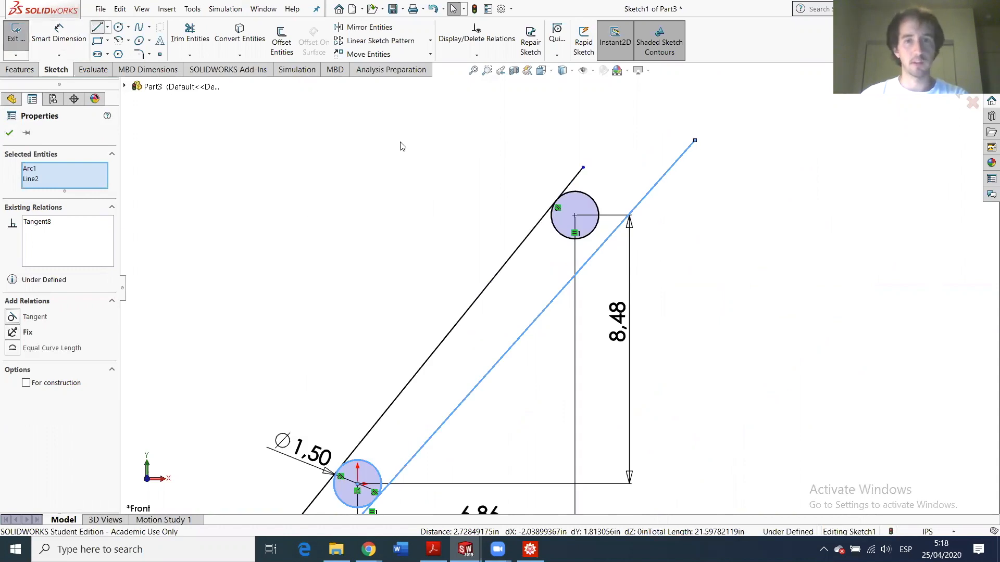
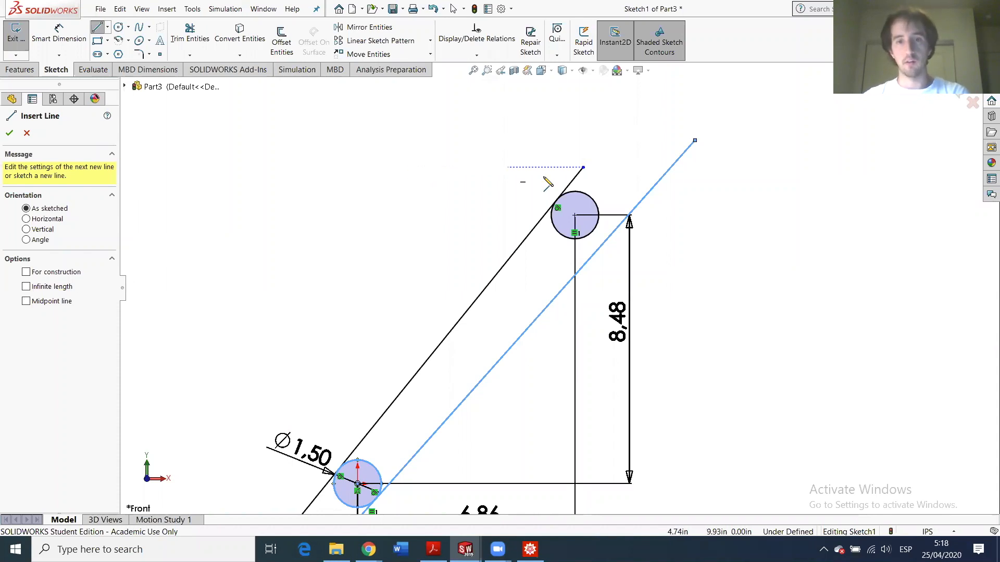
- Draw a line leftward from the upper line's end, drag its endpoint, then undo it
left_click(583, 168)
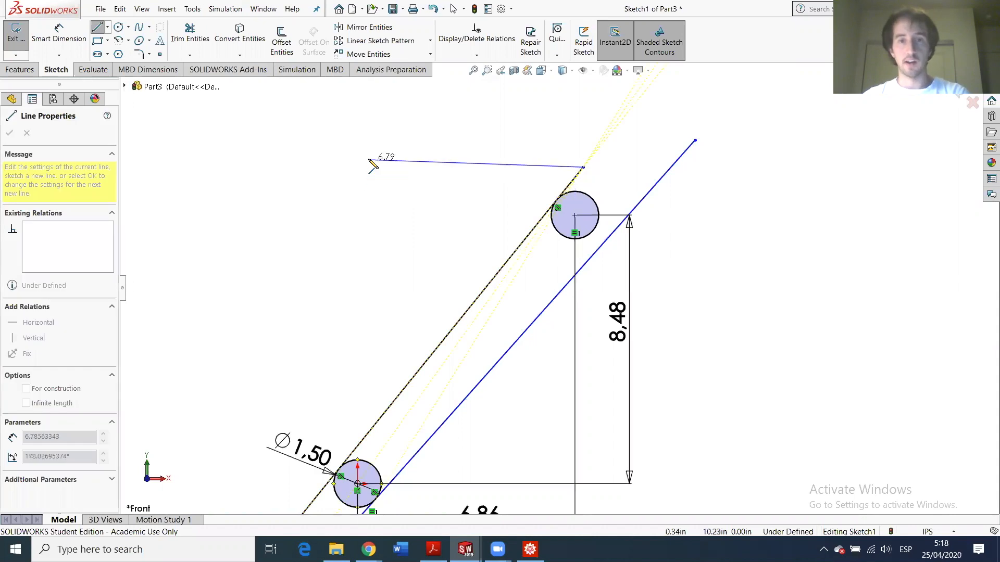
left_click(370, 160)
key("Escape")
key("Escape")
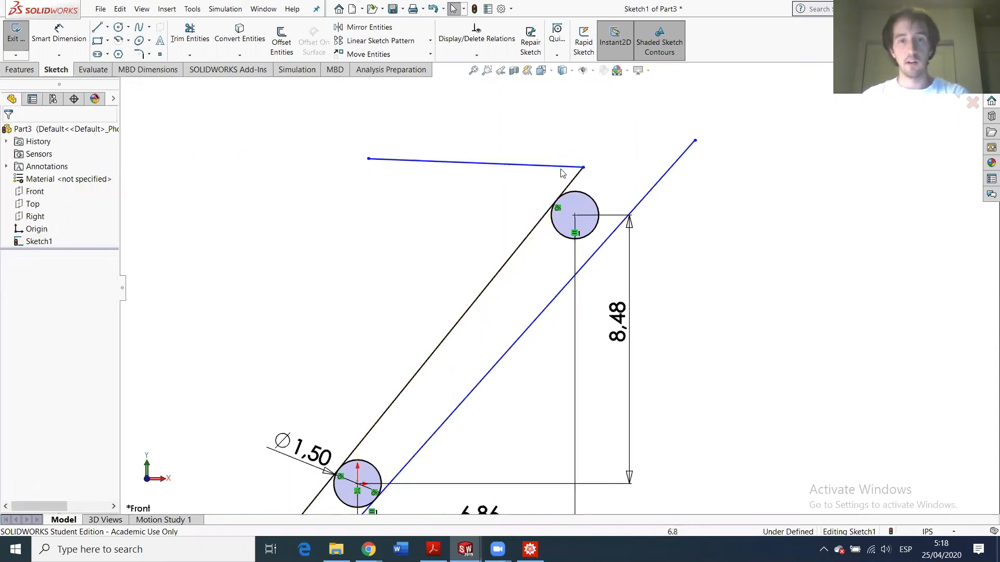
left_click_drag(583, 167, 607, 140)
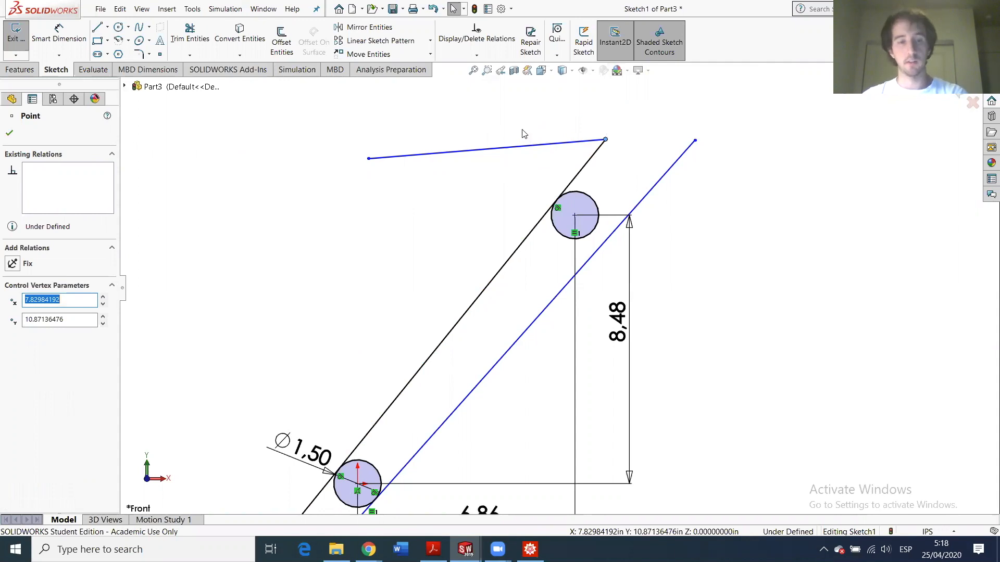
key("ctrl+z")
key("ctrl+z")
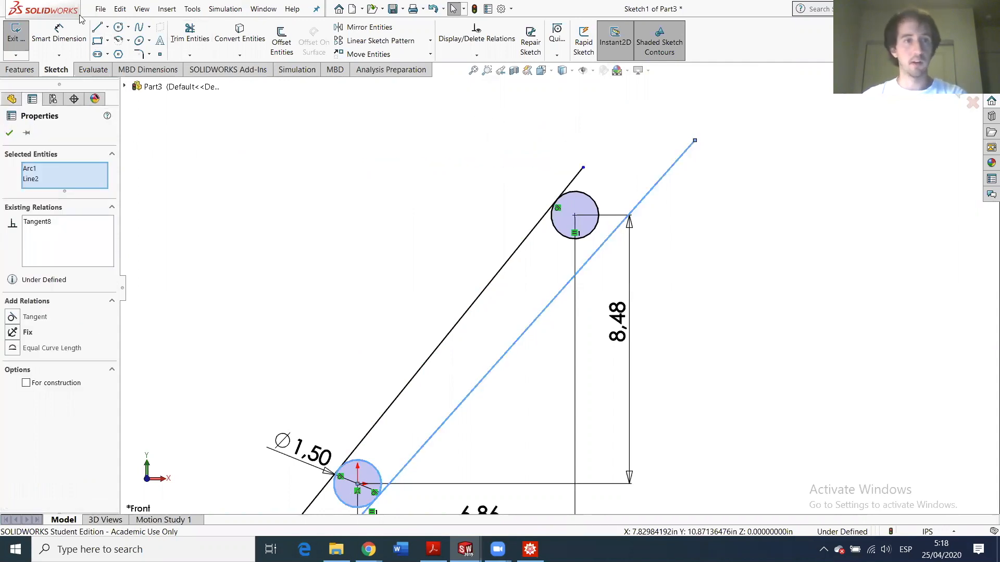
- Sketch a short diagonal line above-left of the upper circle
key("l")
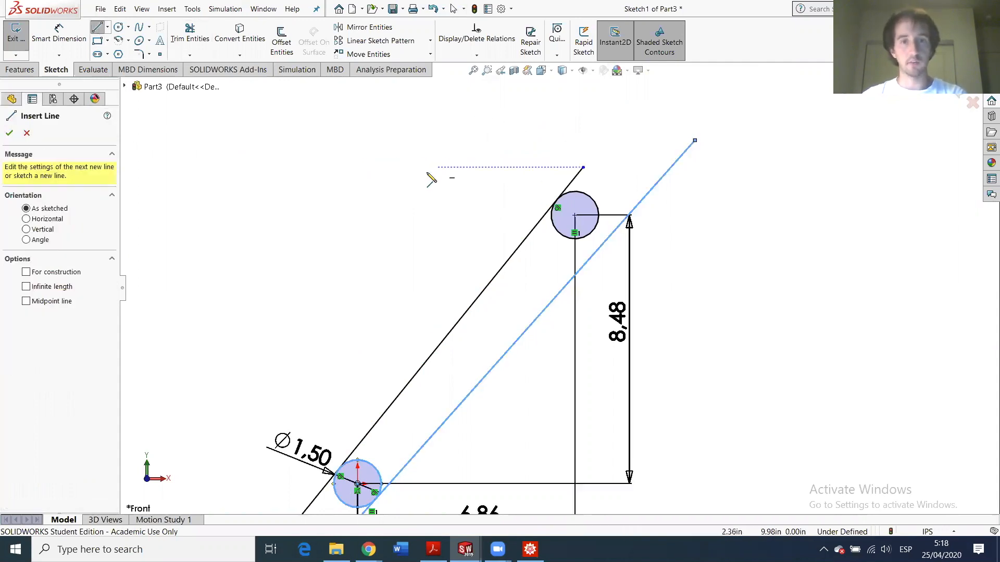
left_click(426, 168)
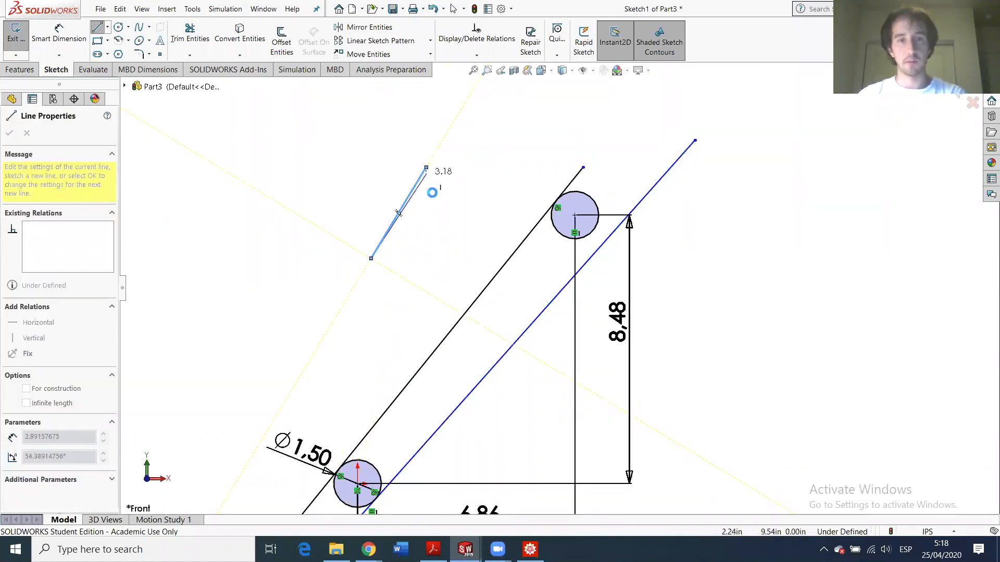
key("Escape")
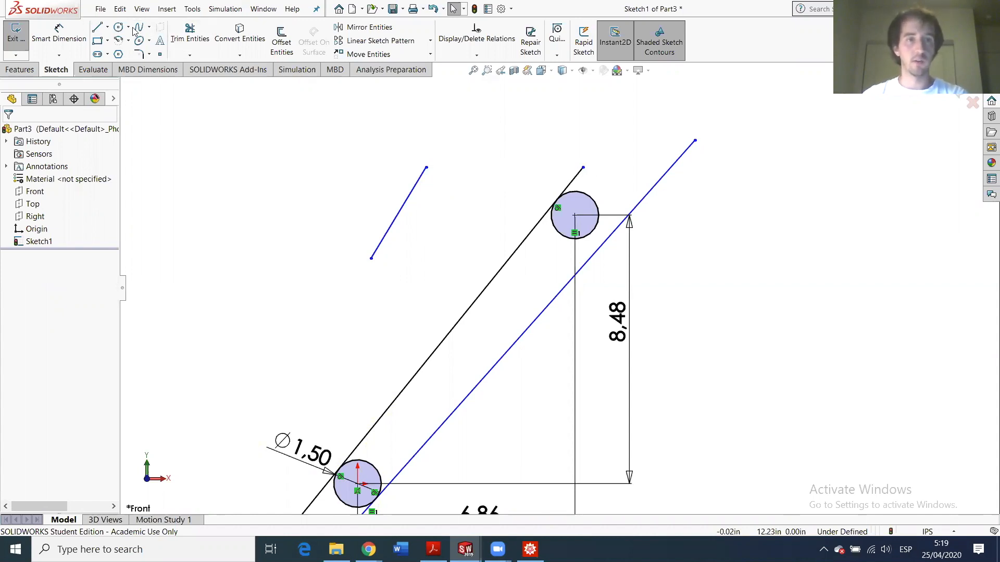
left_click(103, 26)
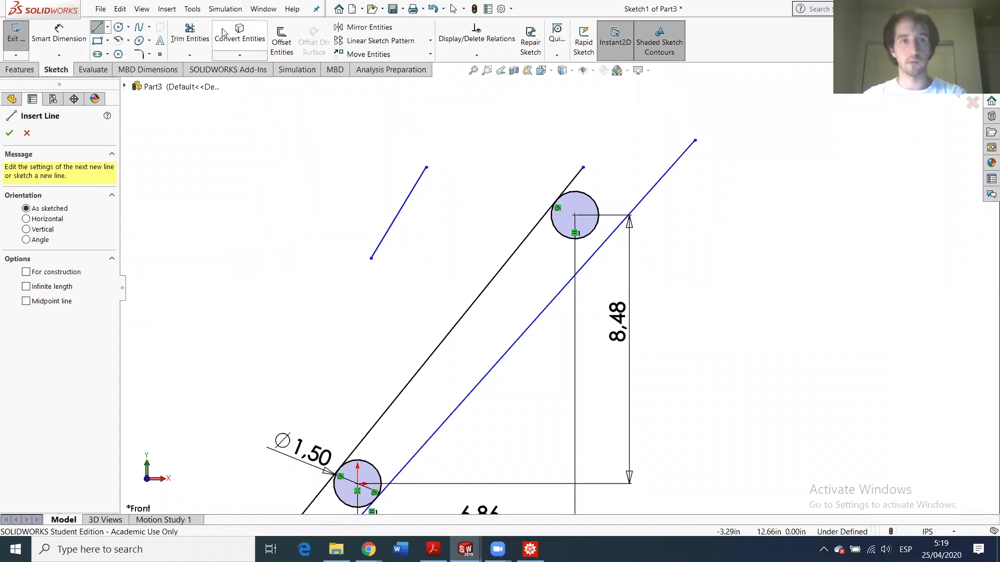
key("Escape")
- Trim away the short stray line and make the lower-right line tangent to the upper circle
left_click_drag(384, 200, 388, 214)
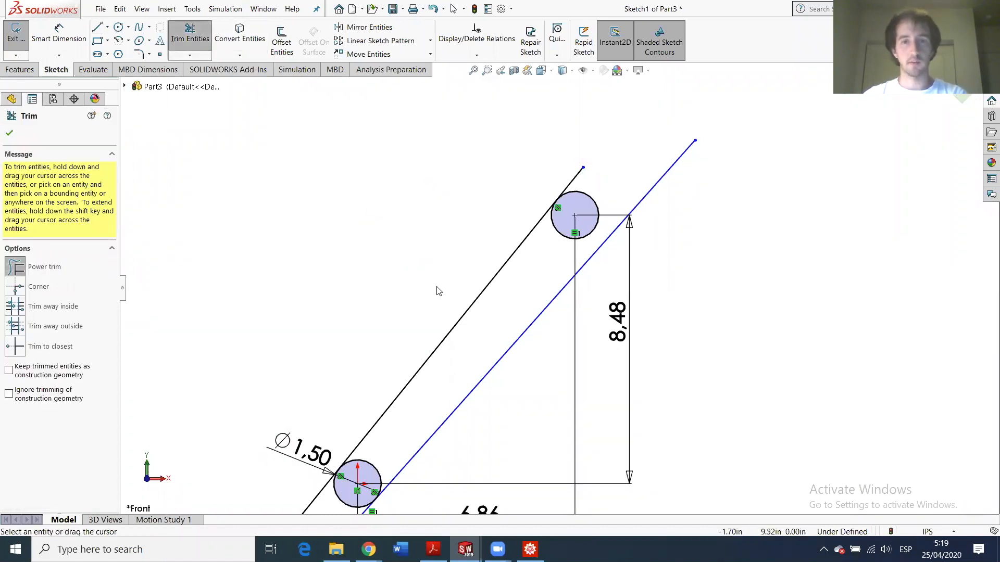
left_click(182, 34)
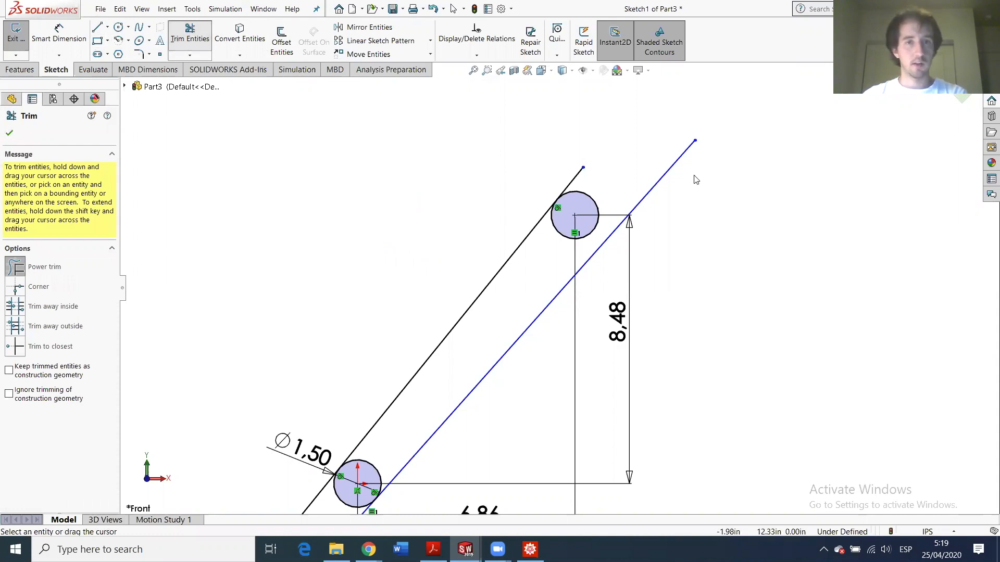
left_click(662, 179)
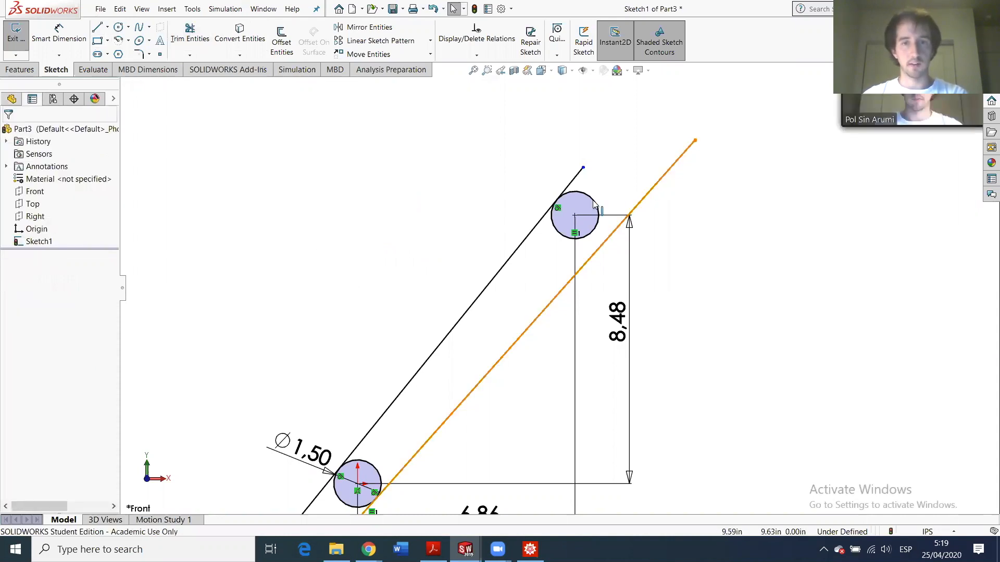
left_click(597, 206, "ctrl")
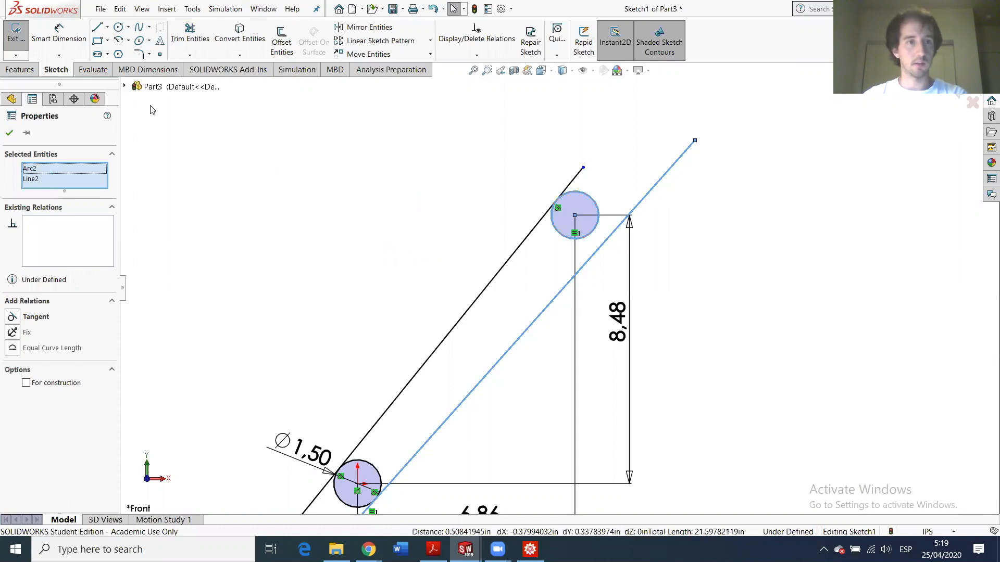
left_click(11, 316)
- Power-trim the line overhangs and both circles' inner arcs to leave rounded ends
left_click(190, 35)
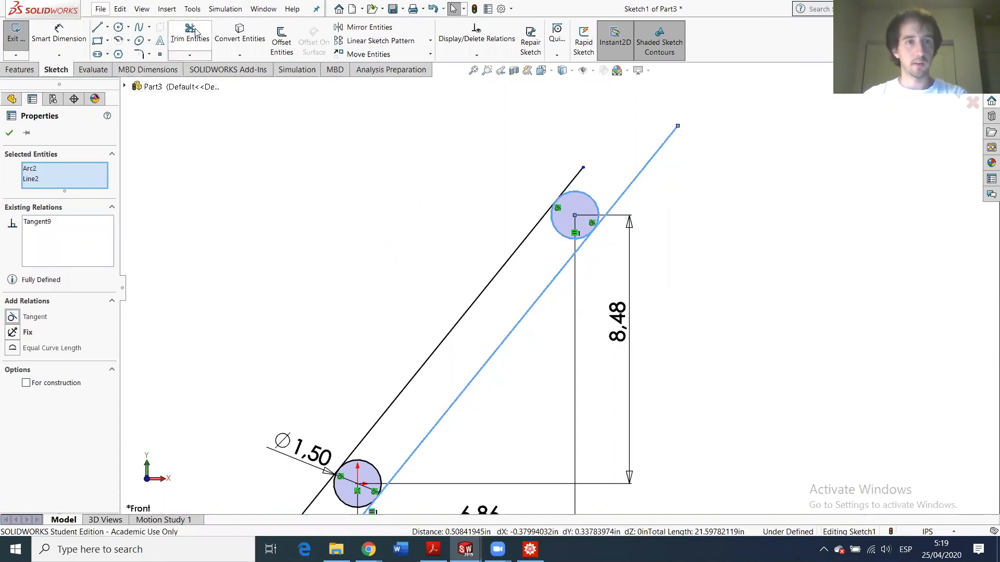
left_click_drag(568, 169, 650, 215)
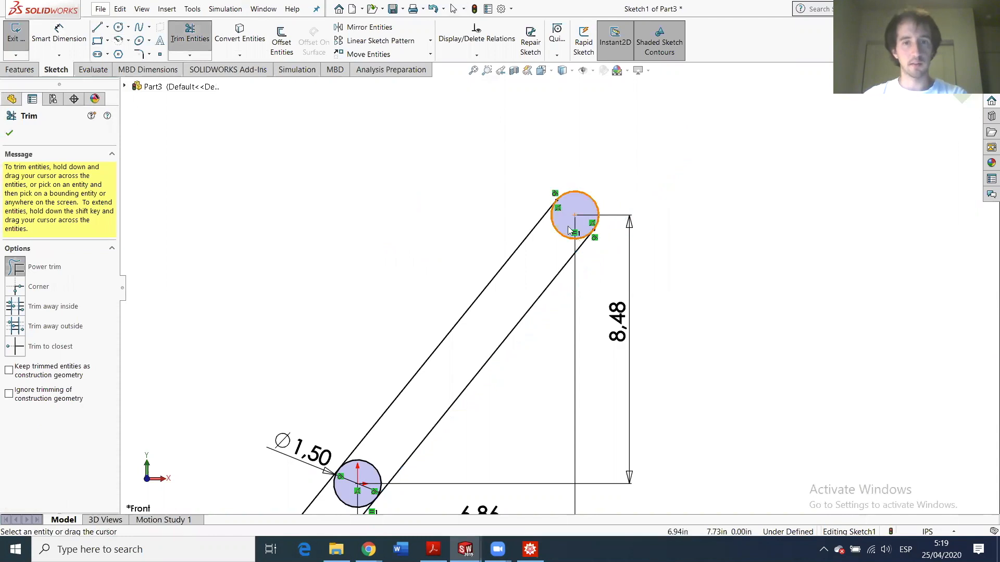
left_click_drag(555, 242, 433, 409)
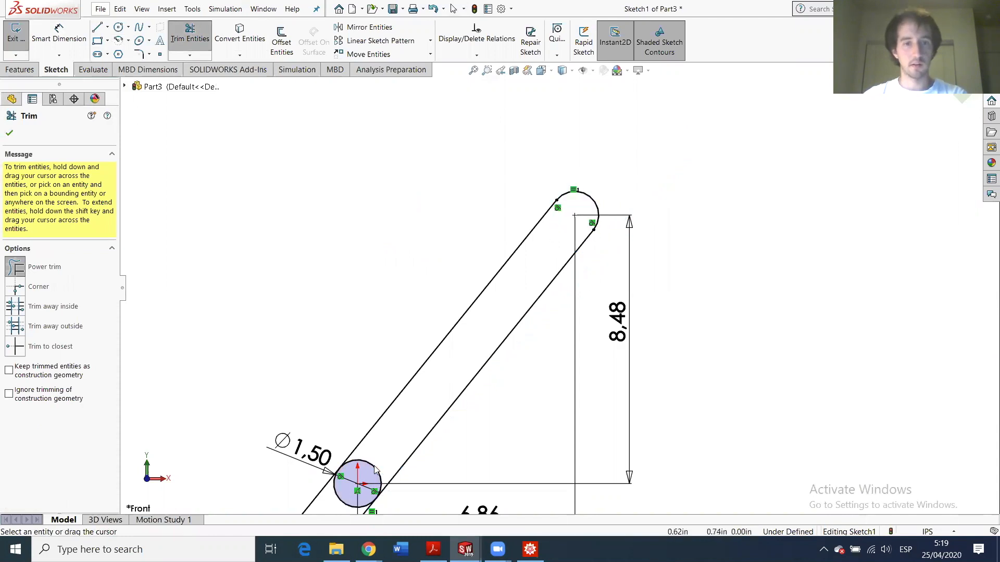
left_click_drag(385, 454, 376, 465)
scroll(376, 465, "up", 3)
left_click_drag(367, 431, 446, 439)
scroll(504, 265, "down", 3)
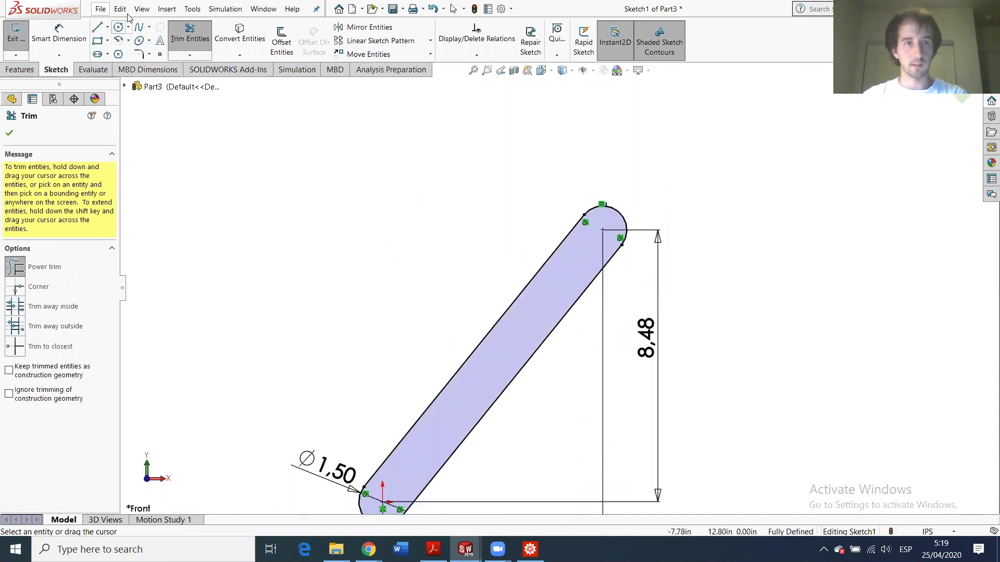
- Sketch small circles at the centres of the upper and lower end arcs
left_click(120, 26)
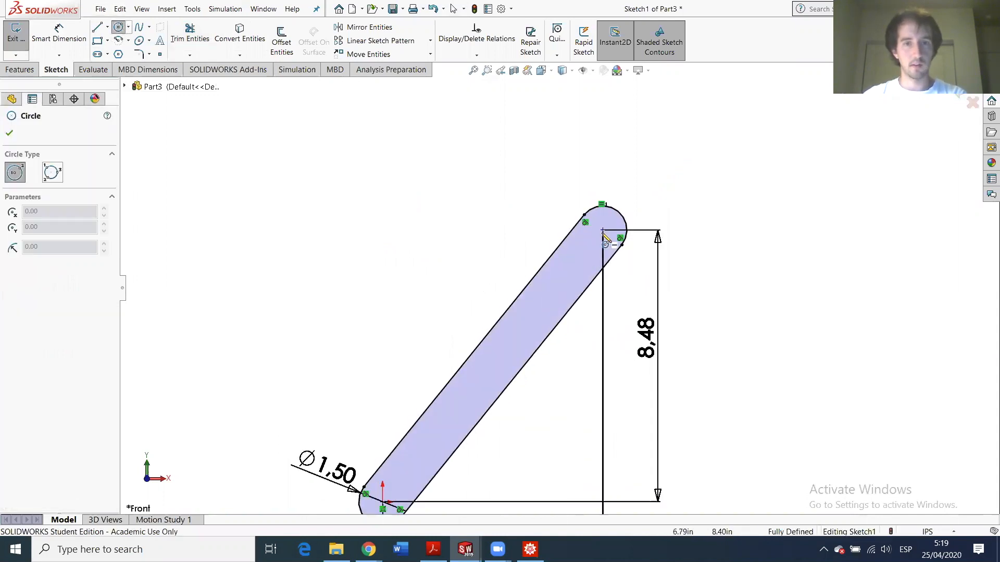
left_click(602, 230)
left_click(606, 228)
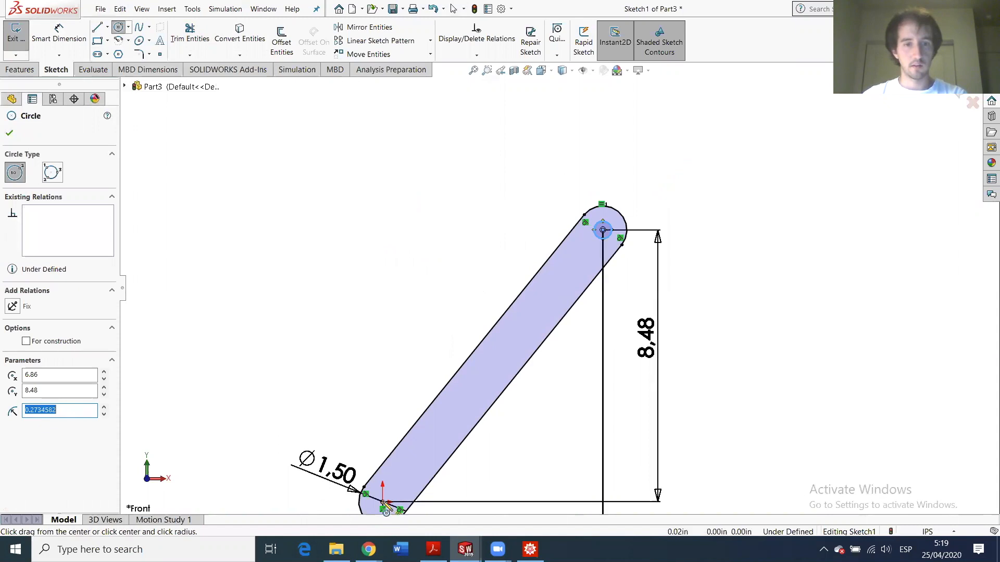
left_click(383, 503)
left_click(392, 499)
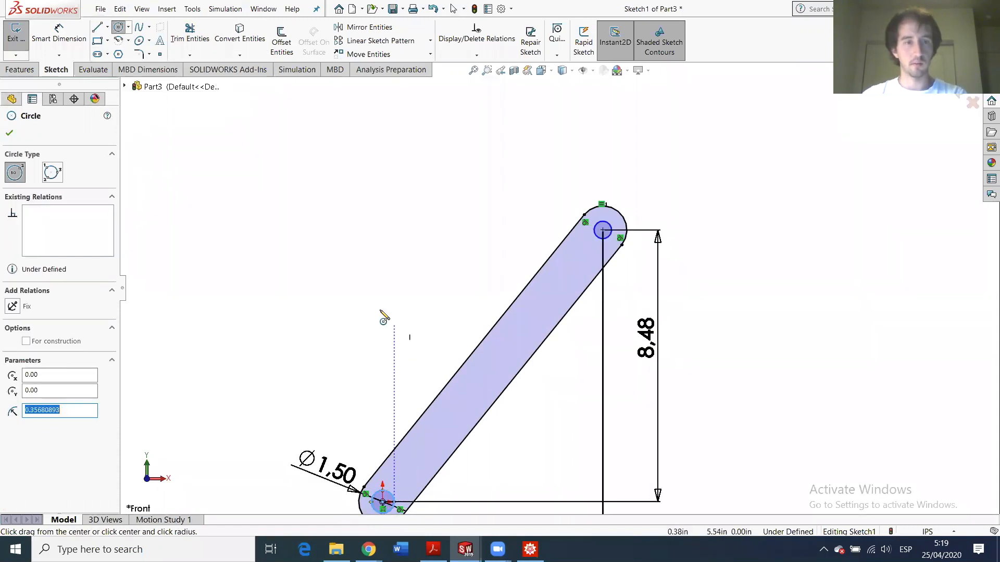
key("Escape")
key("f")
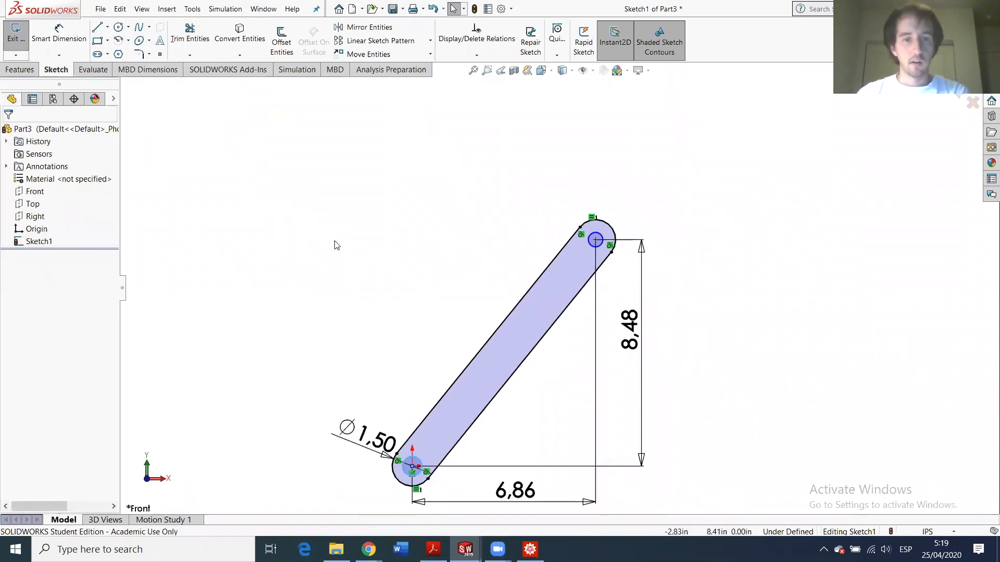
- Abandon a diameter dimension on the upper circle and make both small circles Equal
left_click(46, 45)
left_click(590, 237)
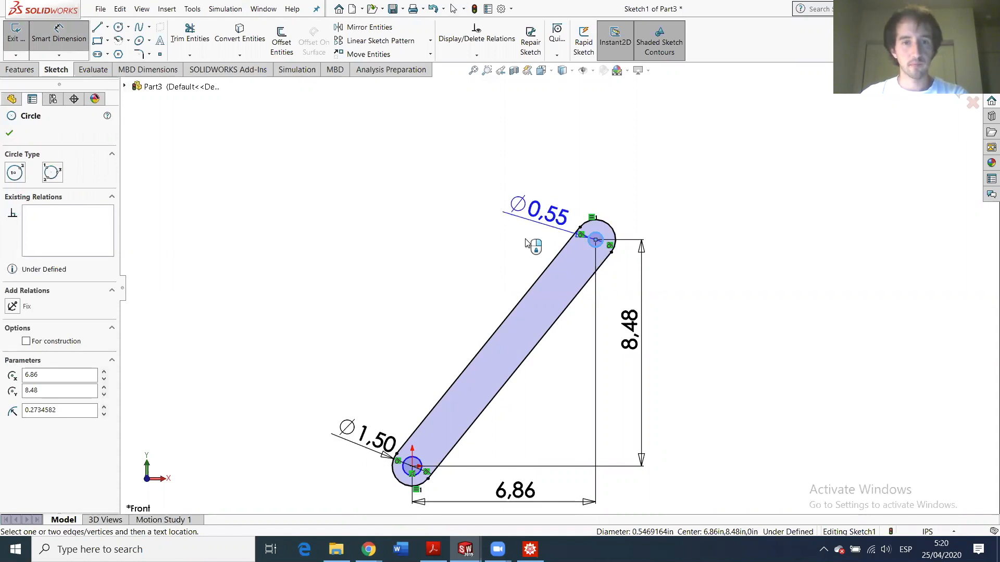
key("Escape")
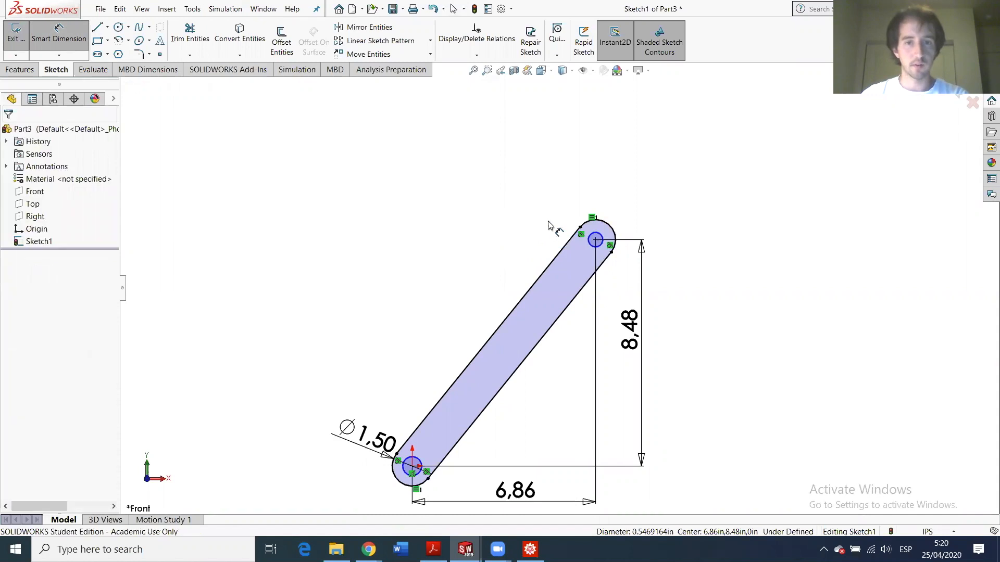
key("Escape")
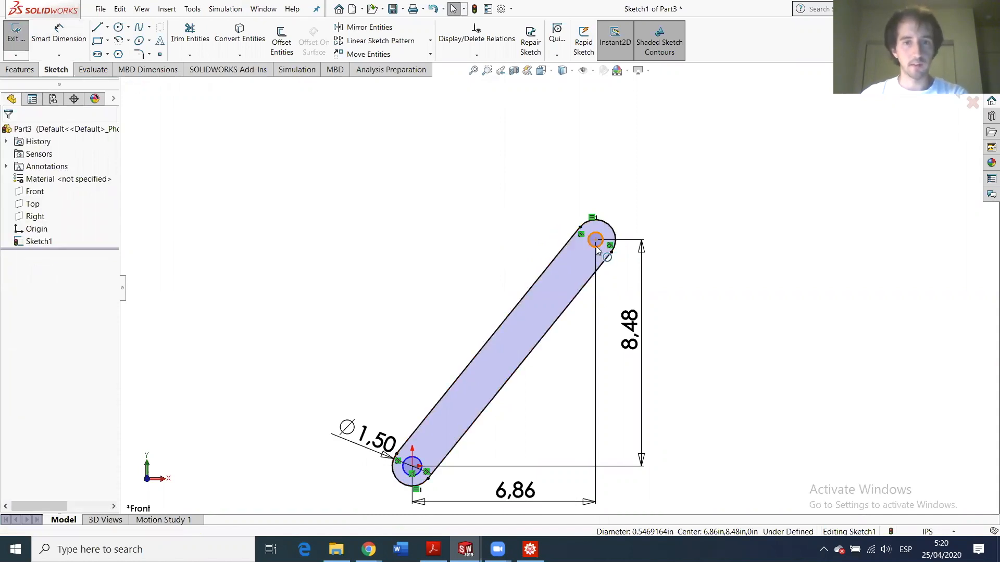
left_click(600, 252)
left_click(409, 465, "ctrl")
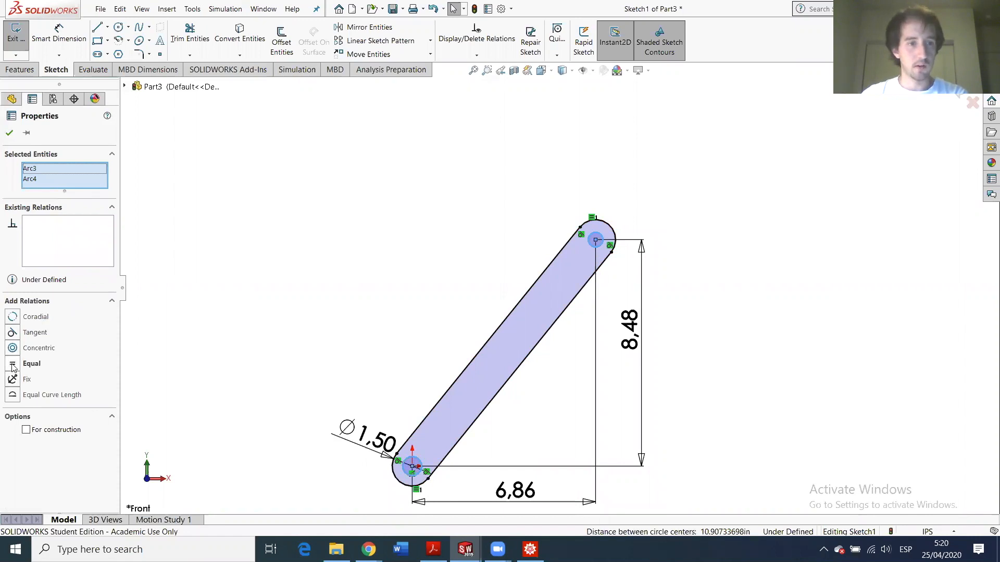
left_click(13, 364)
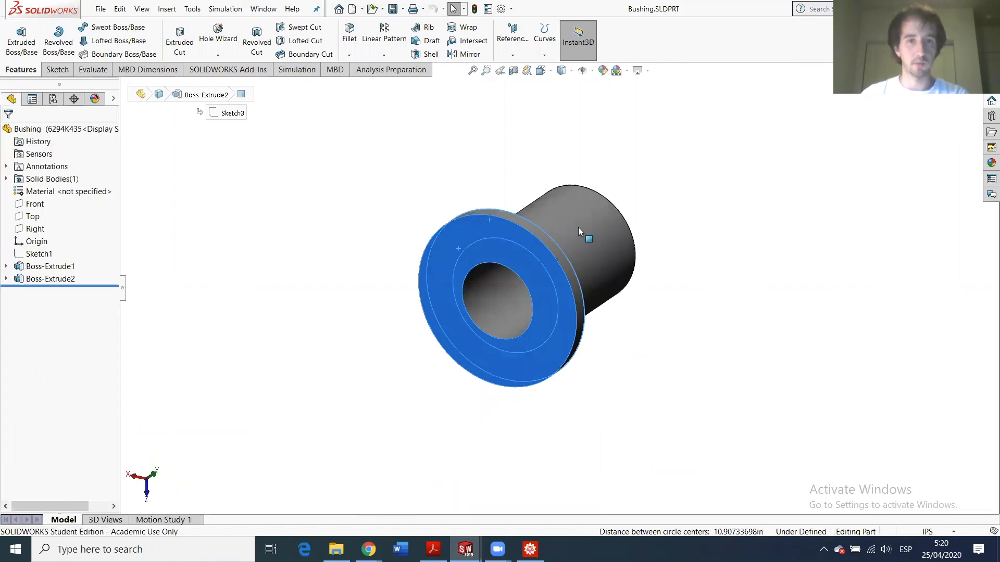
- Measure the bushing's cylindrical face and select its 0.375 in diameter value
left_click(577, 227)
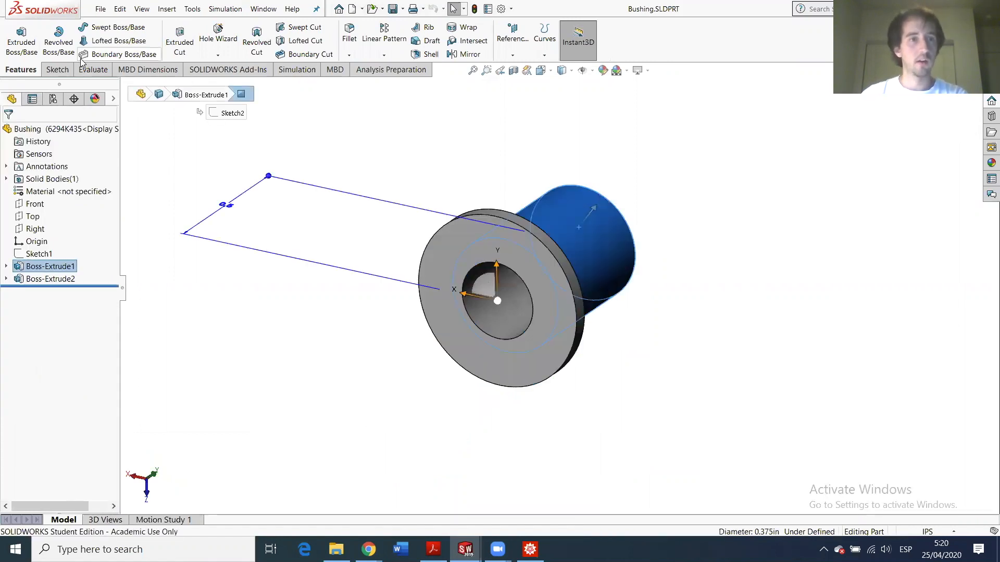
left_click(91, 69)
left_click(112, 37)
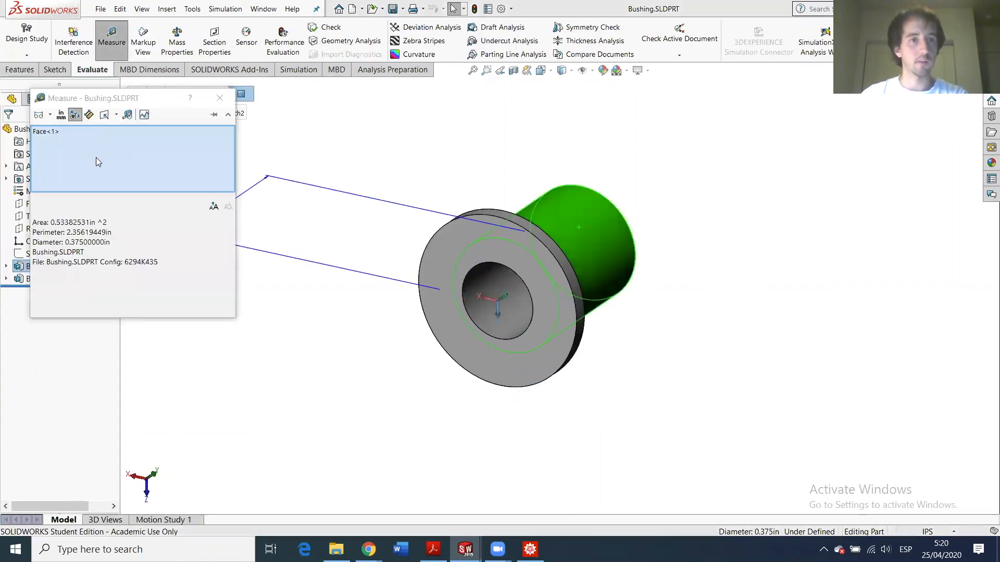
double_click(104, 232)
double_click(91, 243)
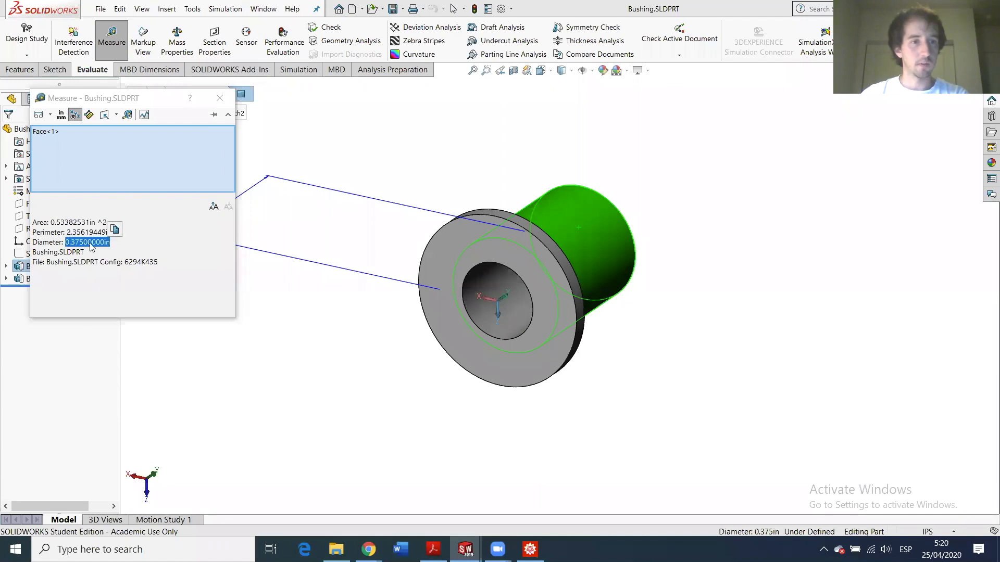
key("ctrl+a")
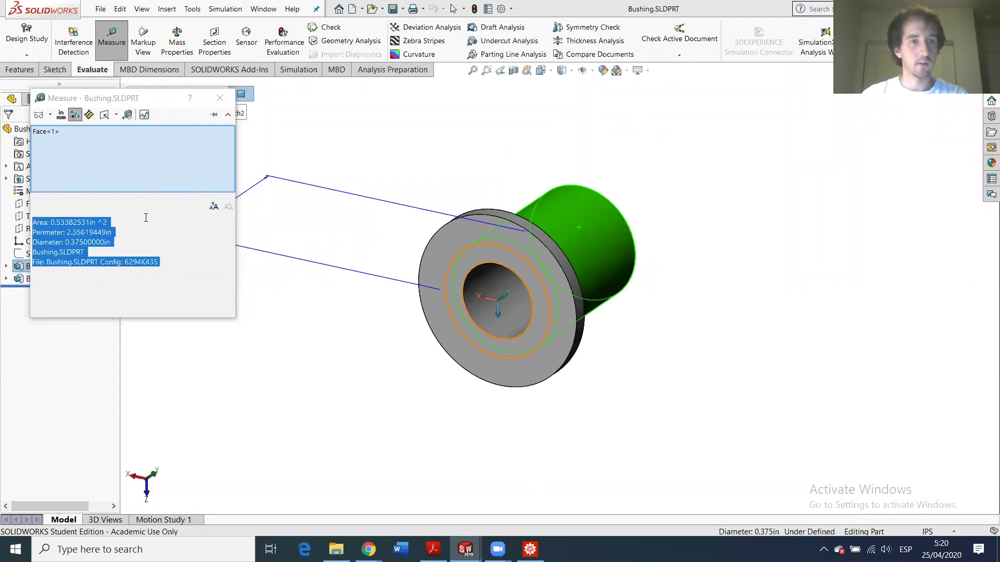
double_click(106, 243)
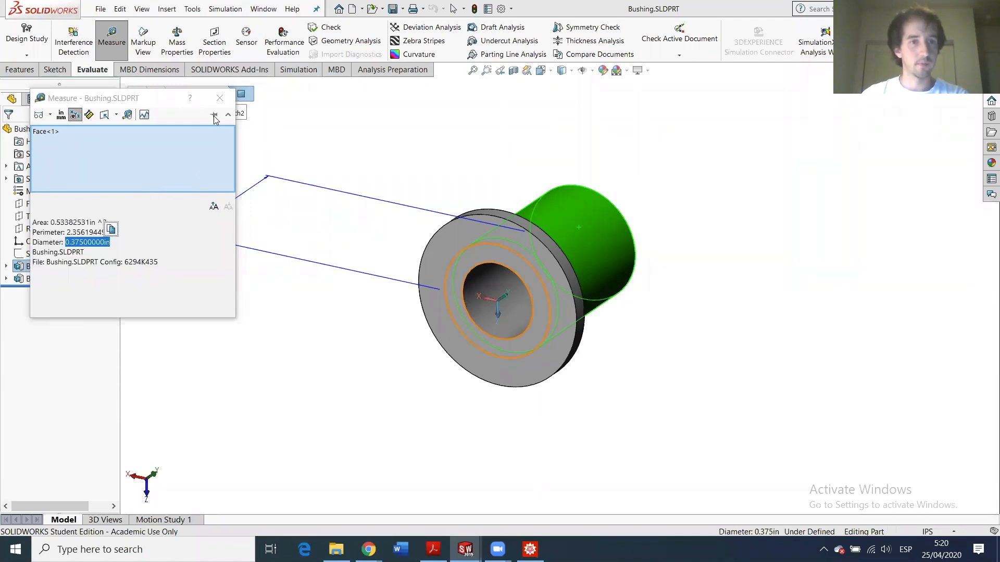
left_click(219, 98)
- Close the Measure window and bring up the Part3 slot sketch window
left_click(465, 549)
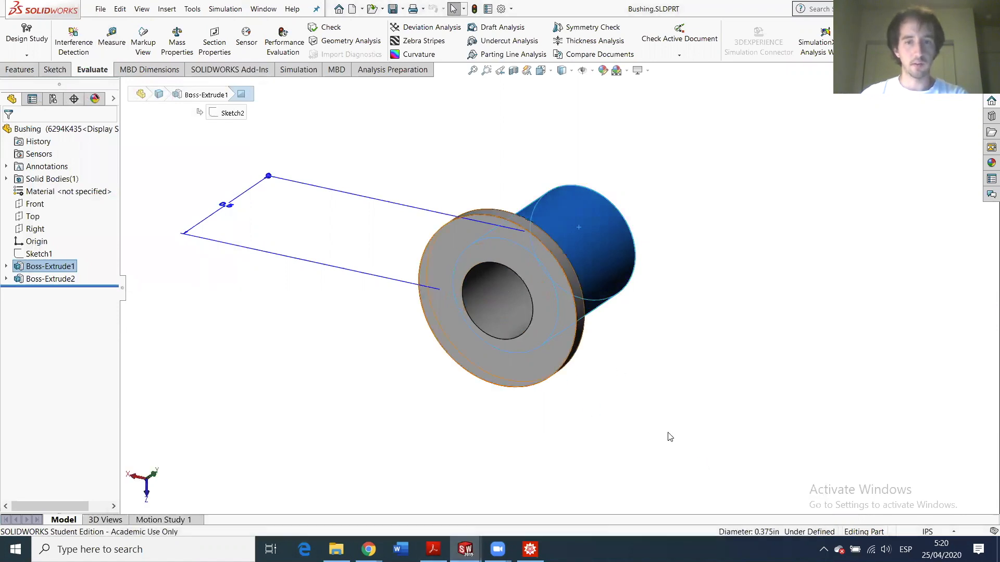
left_click(465, 550)
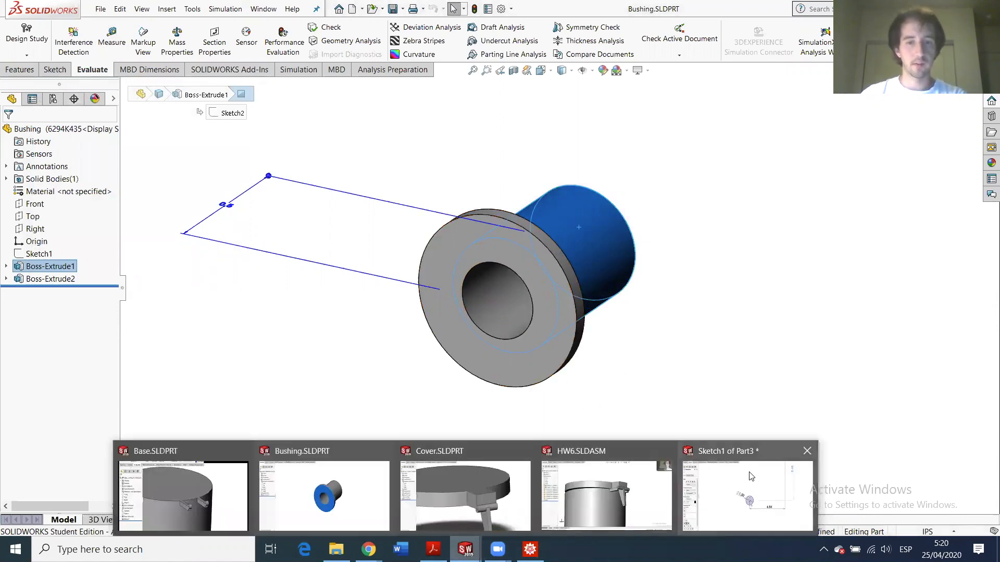
mouse_move(749, 475)
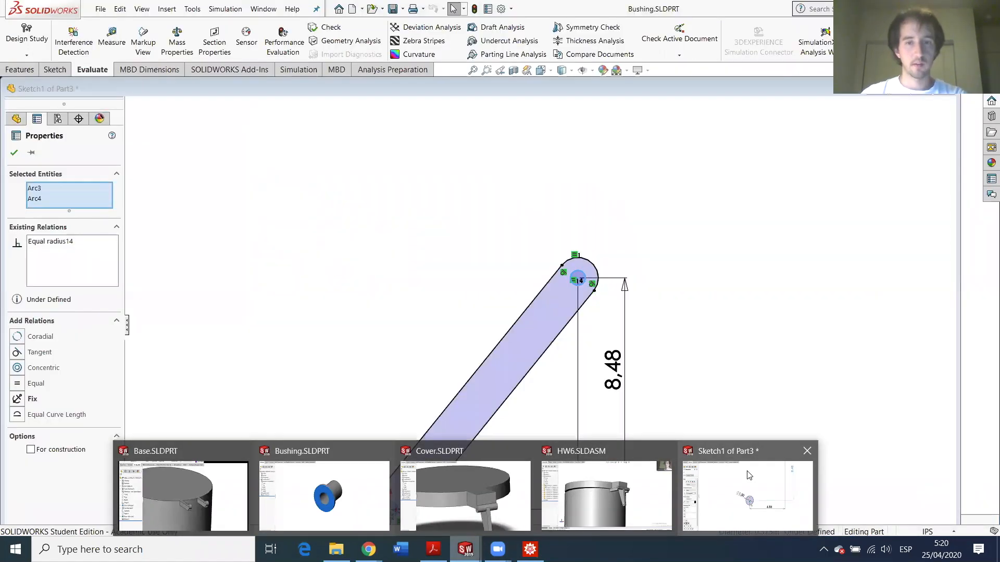
left_click(748, 475)
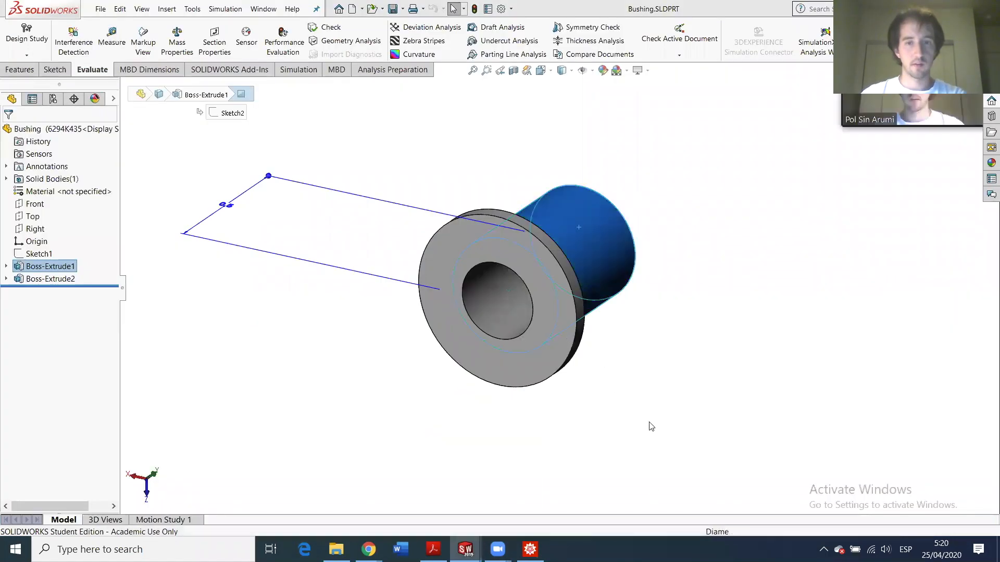
- Give the top end arc a 0.375 in diameter dimension with Smart Dimension
left_click(32, 69)
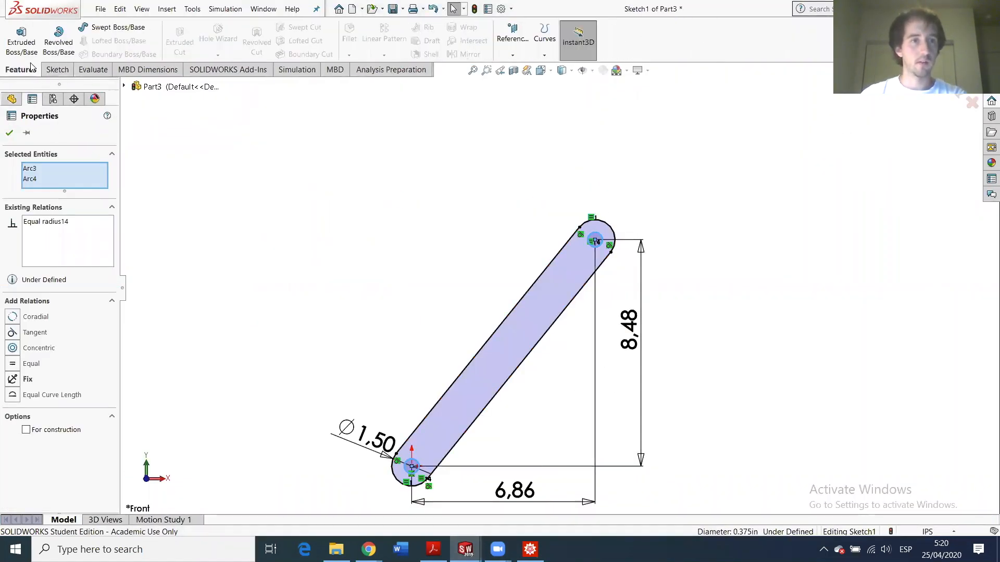
left_click(57, 69)
left_click(42, 34)
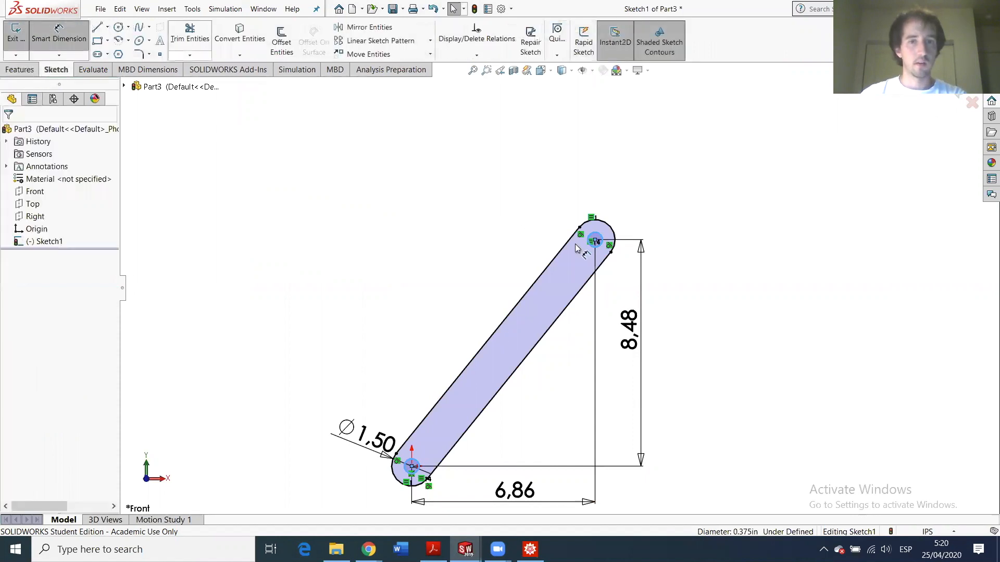
left_click(609, 229)
left_click(661, 211)
key("ctrl+v")
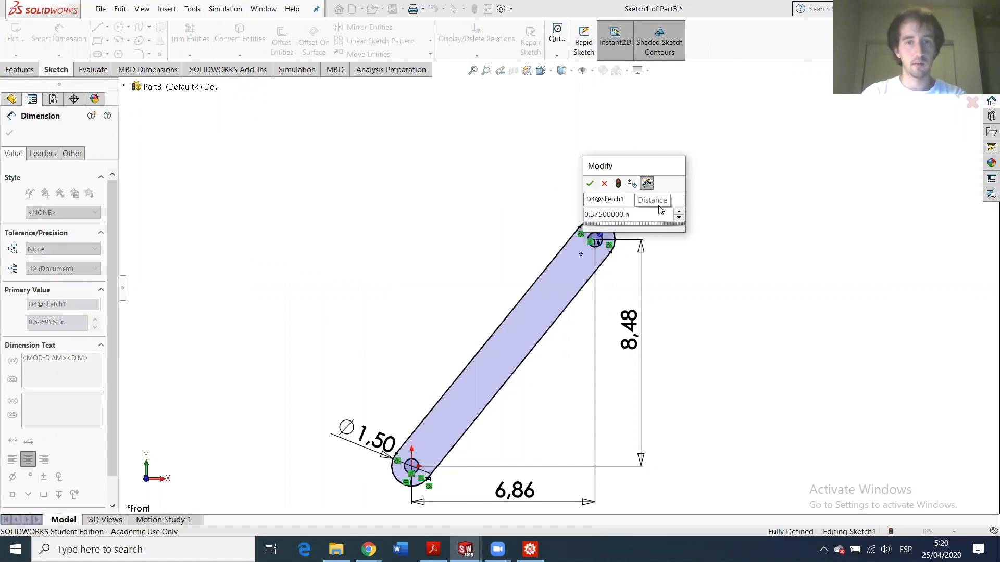
key("Return")
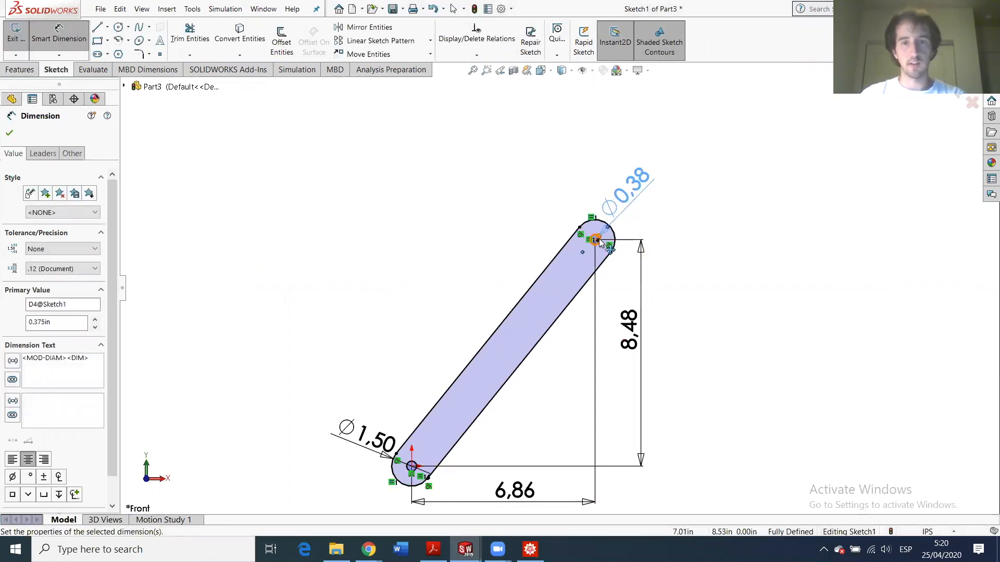
scroll(604, 229, "down", 3)
scroll(560, 309, "up", 2)
scroll(562, 288, "down", 2)
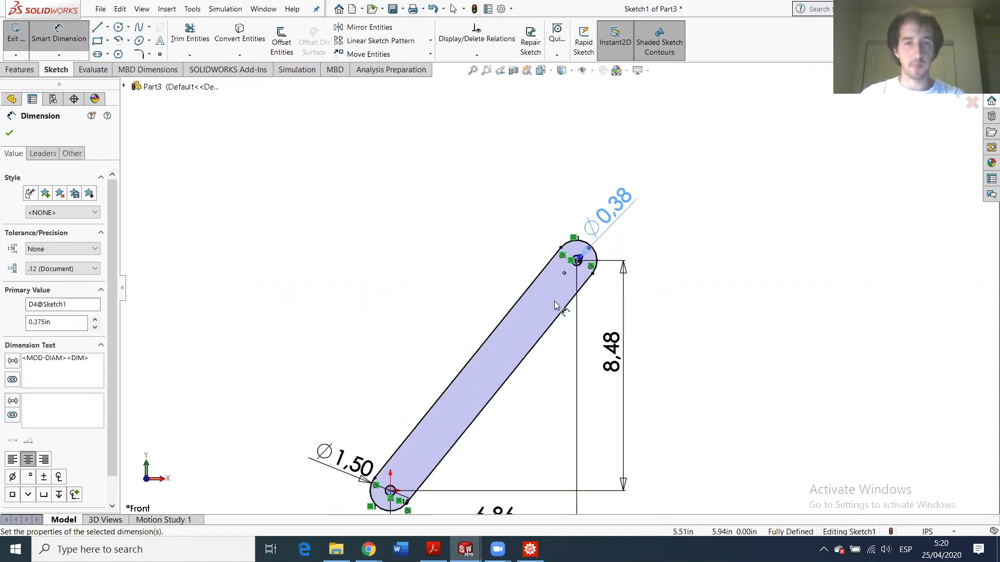
scroll(391, 477, "up", 2)
scroll(394, 471, "down", 1)
scroll(479, 350, "down", 1)
scroll(604, 185, "up", 2)
scroll(604, 185, "down", 2)
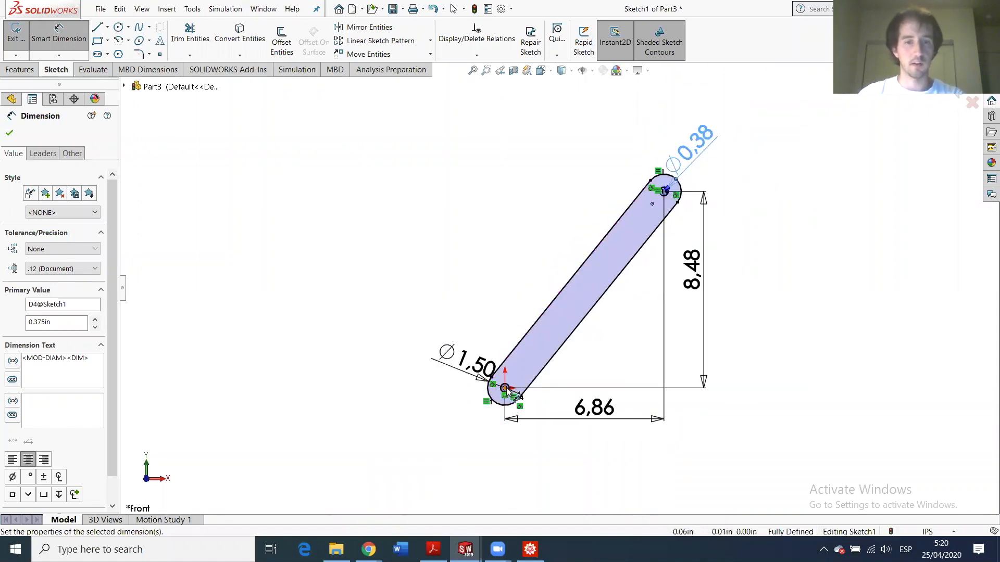
- Finish dimensioning and exit the sketch with Sketch1 selected
left_click(19, 41)
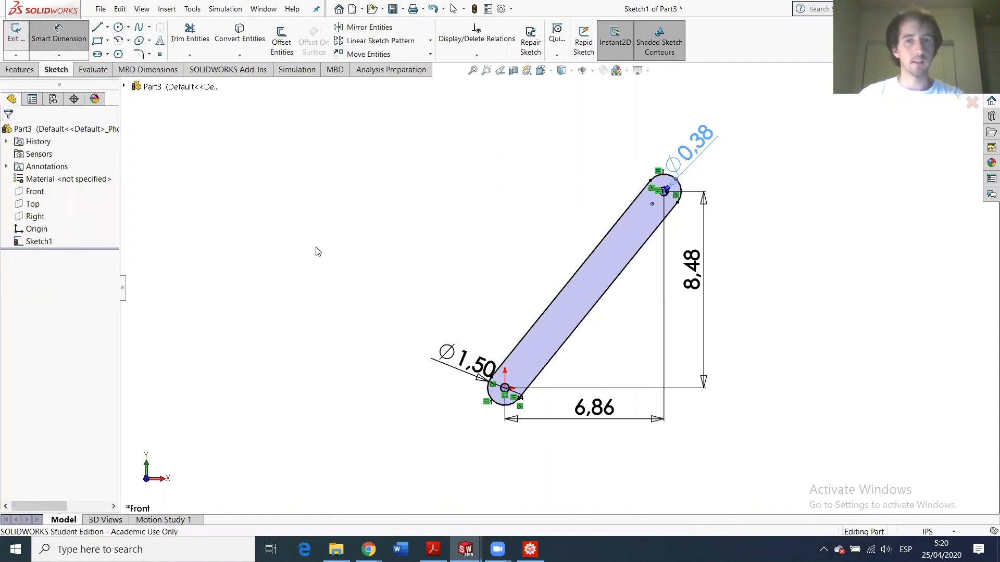
left_click(39, 241)
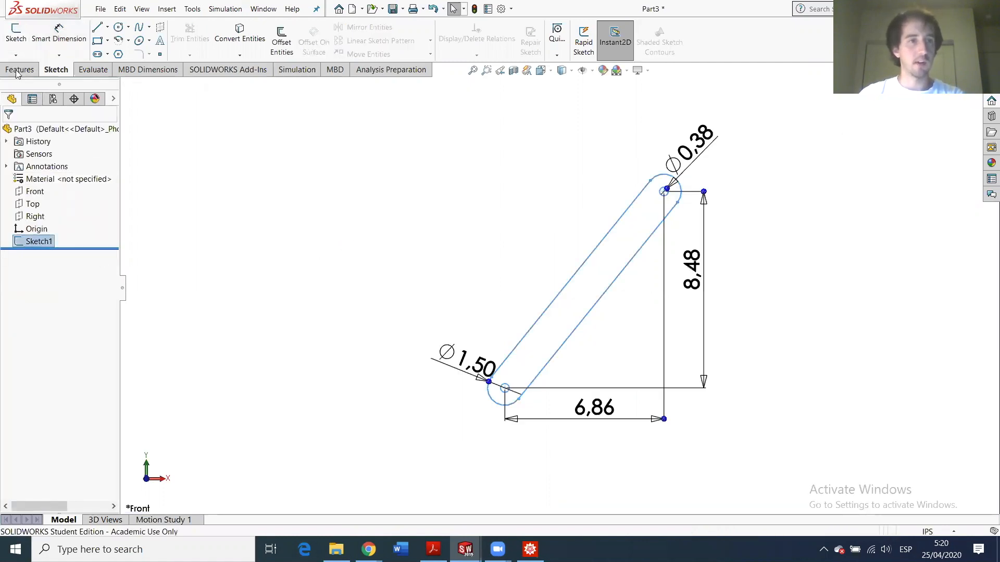
left_click(20, 70)
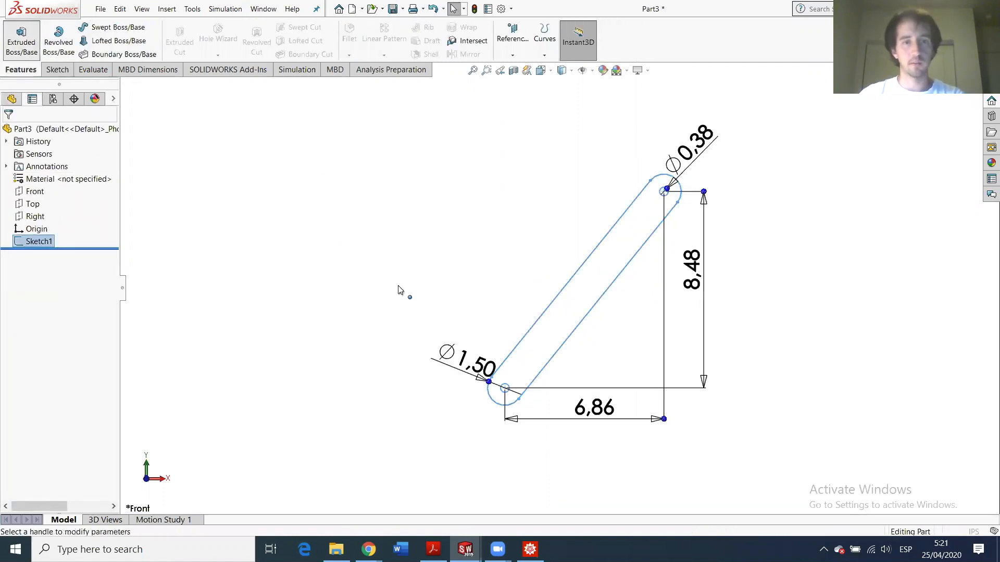
- Extrude the slot sketch 1 in into a solid bar
type("1")
key("Return")
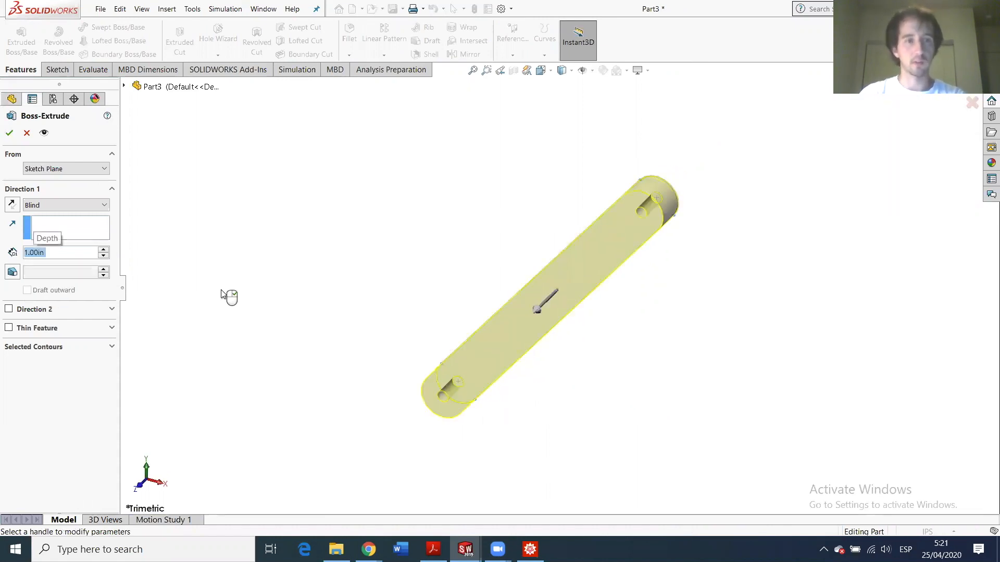
key("Return")
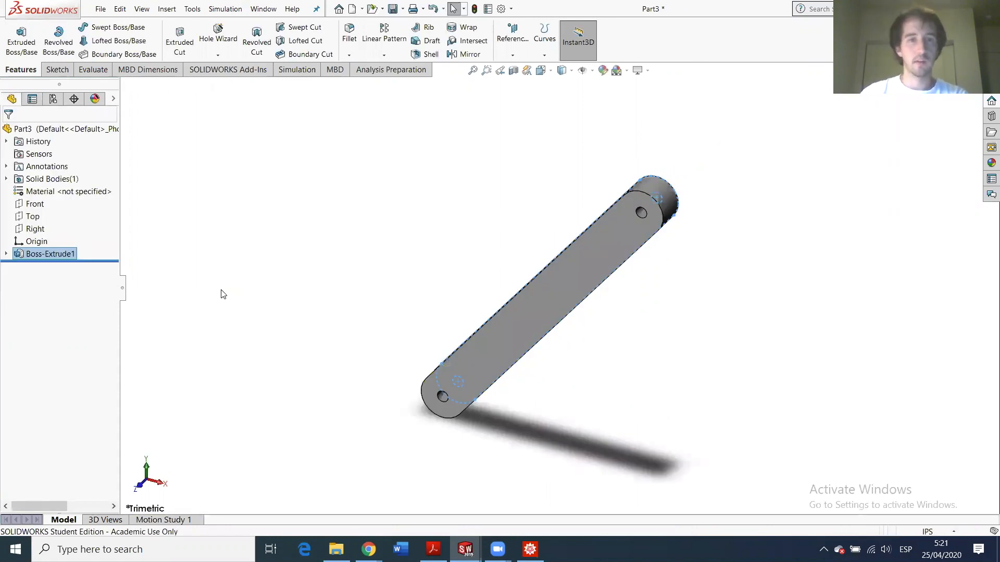
- Save the part as Bar.SLDPRT with Save As
left_click(97, 9)
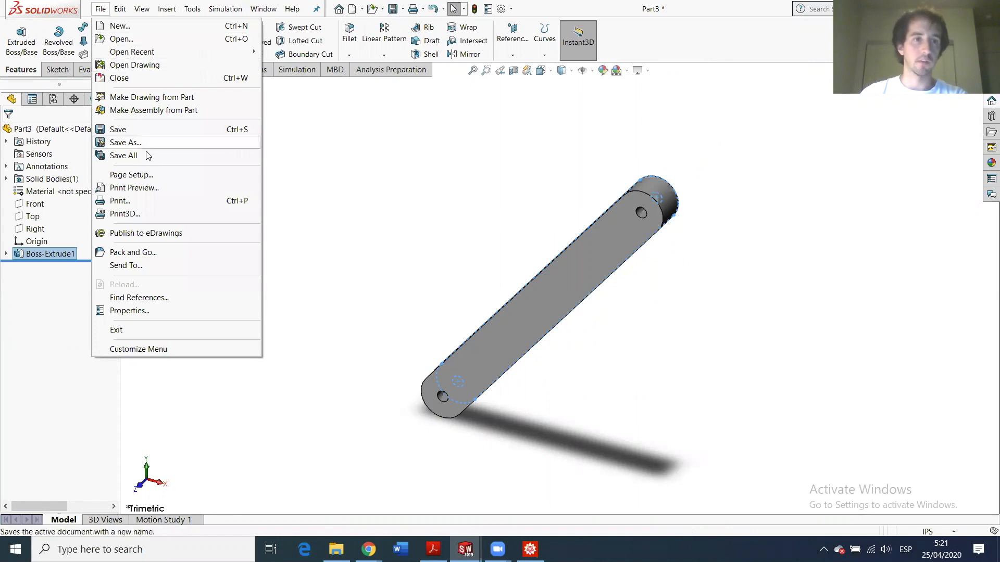
left_click(126, 143)
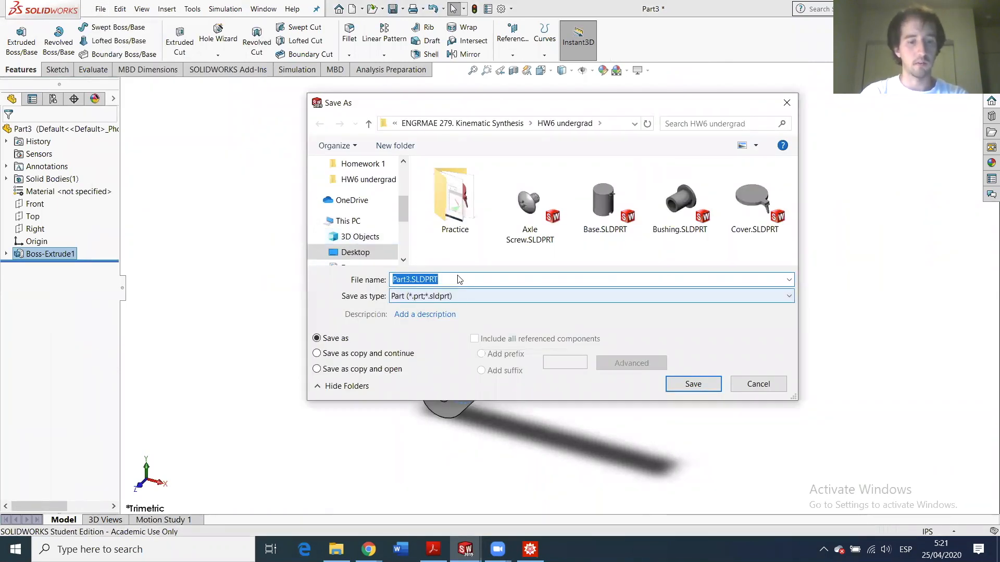
type("Bar")
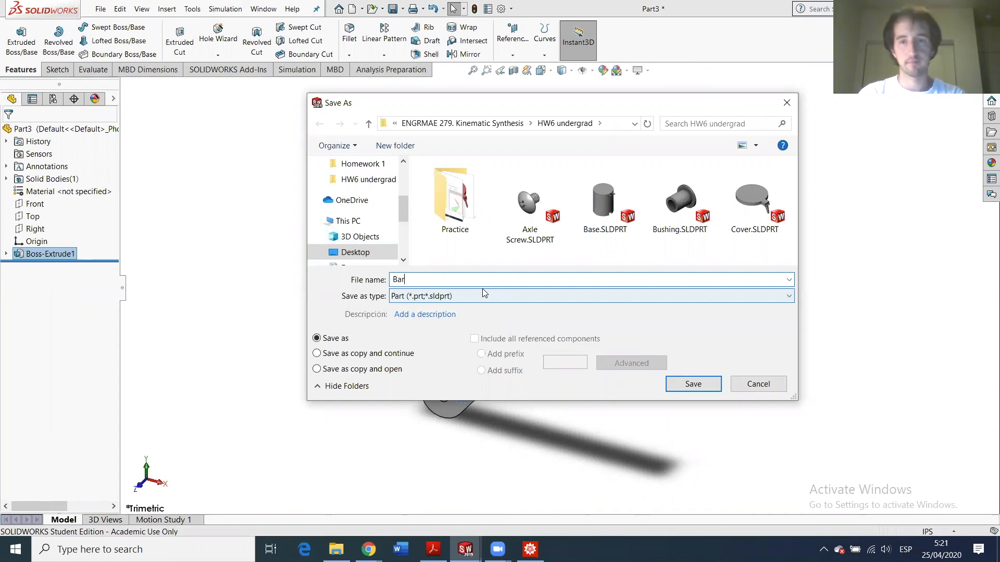
key("Return")
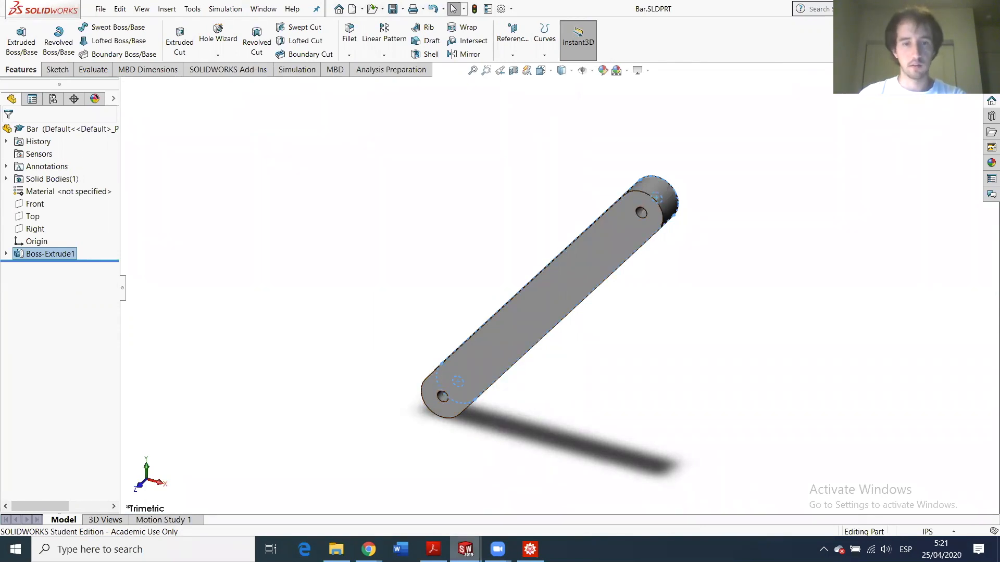
left_click(465, 549)
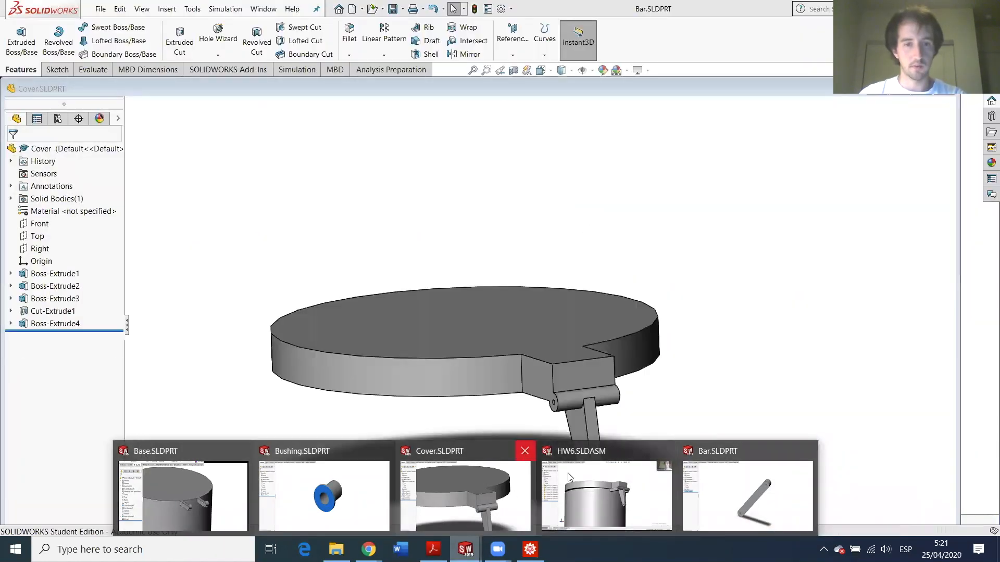
- Insert another Bushing component into the HW6 assembly
left_click(567, 472)
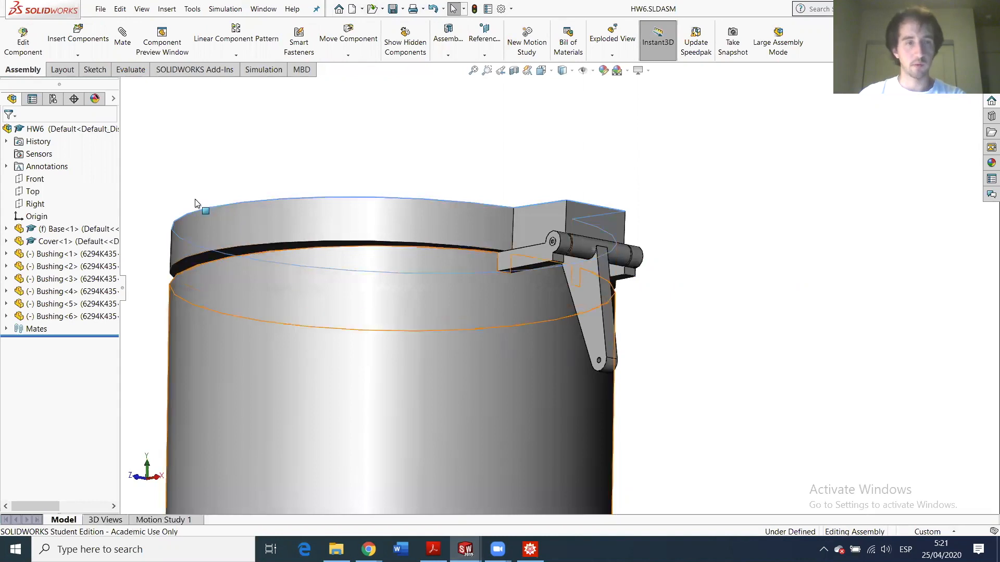
left_click(85, 46)
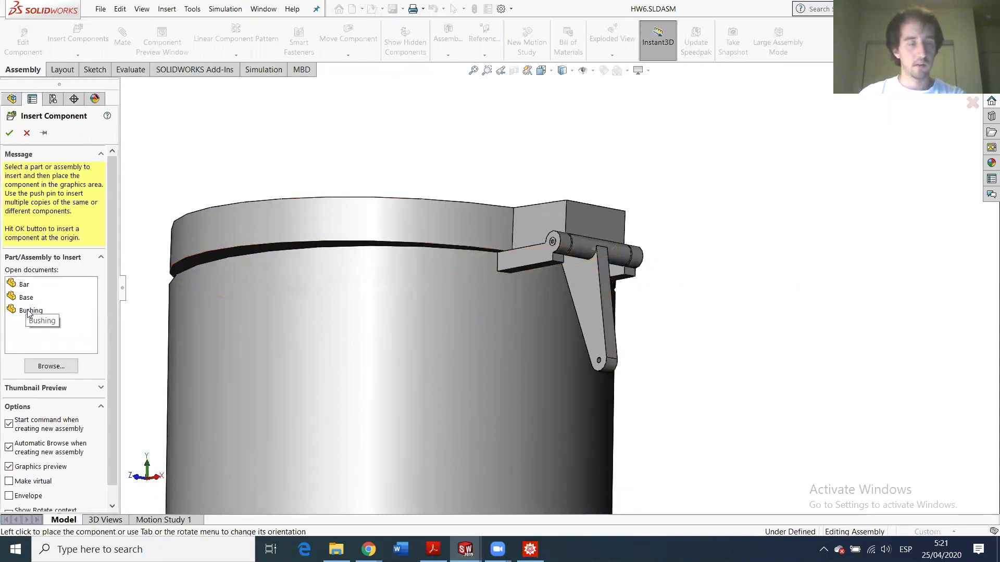
left_click(29, 311)
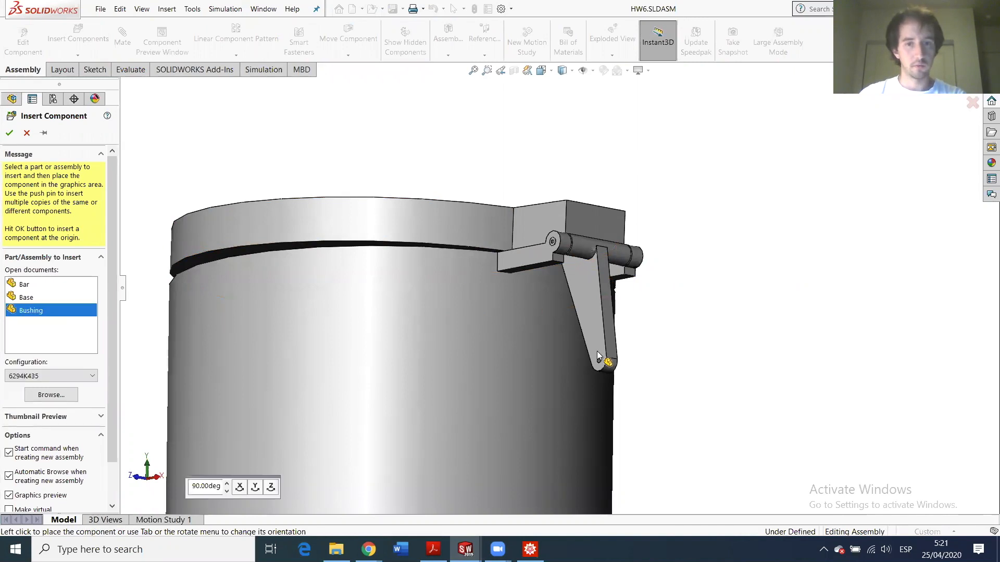
left_click(31, 312)
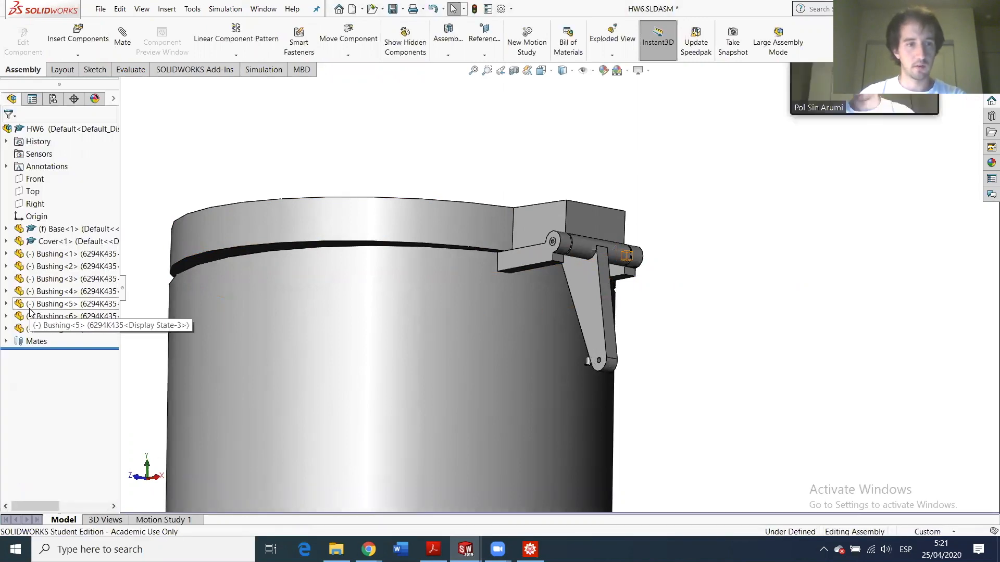
left_click(104, 44)
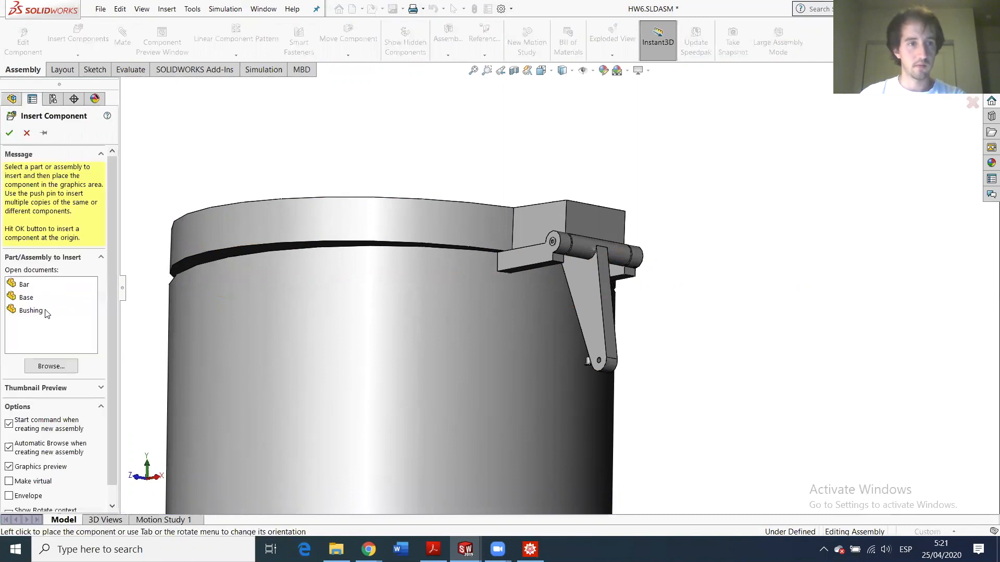
left_click(33, 311)
left_click(624, 361)
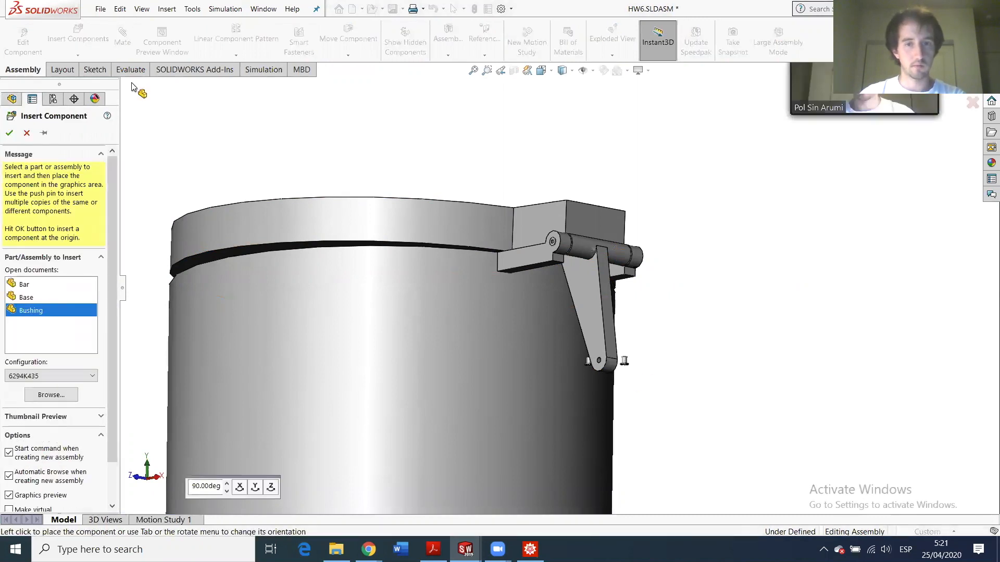
- Select the bushing's flange face and the cover's side face and start a Mate
scroll(586, 319, "down", 5)
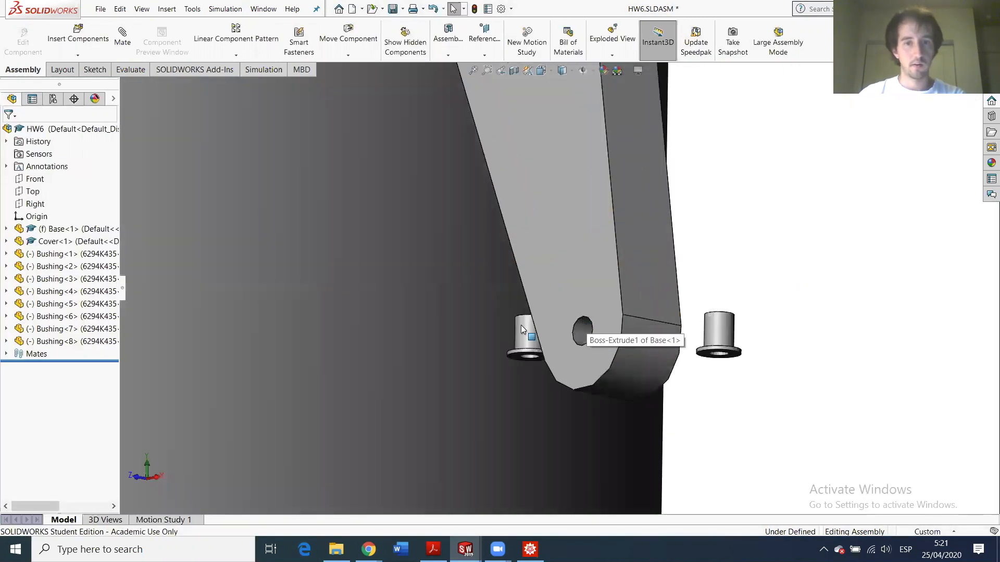
left_click(536, 329)
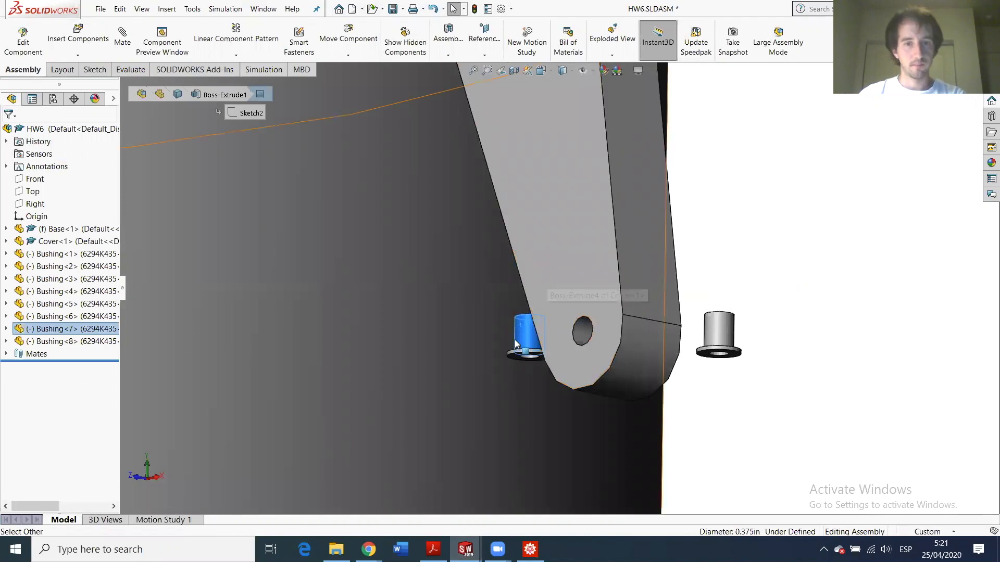
scroll(551, 328, "down", 2)
middle_click_drag(580, 333, 497, 348)
scroll(700, 356, "down", 4)
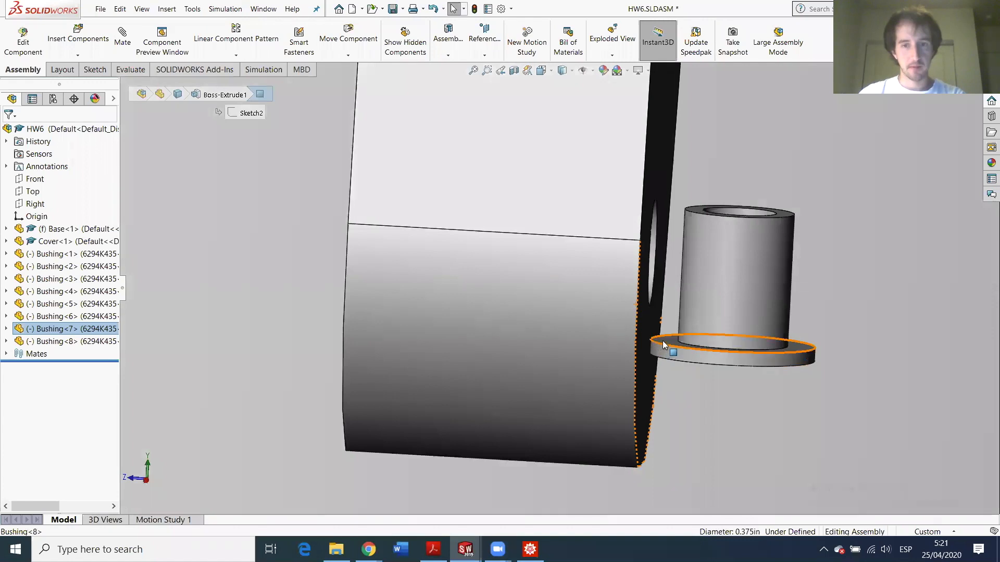
left_click(665, 343)
scroll(611, 341, "up", 6)
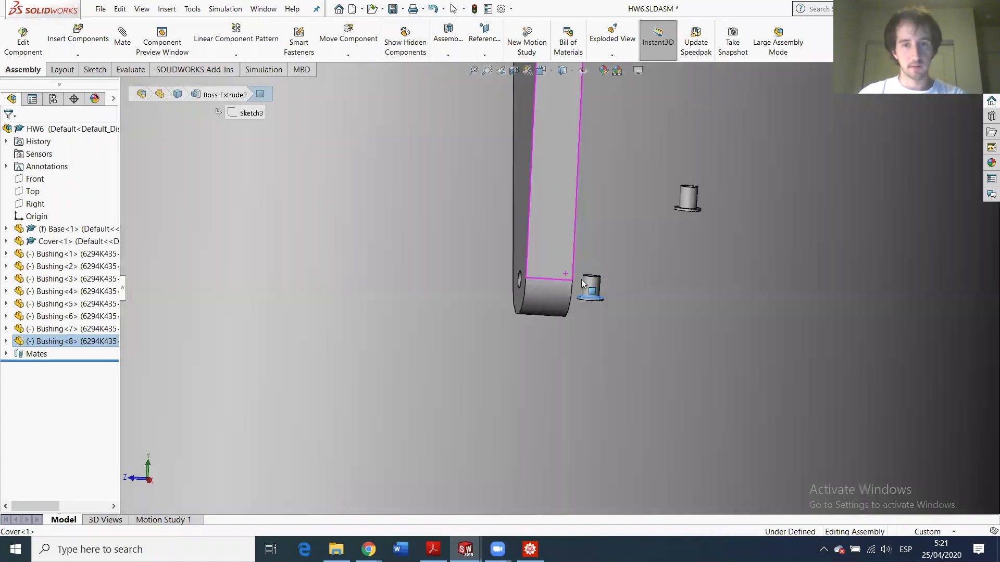
middle_click_drag(583, 284, 509, 221)
left_click(509, 215, "ctrl")
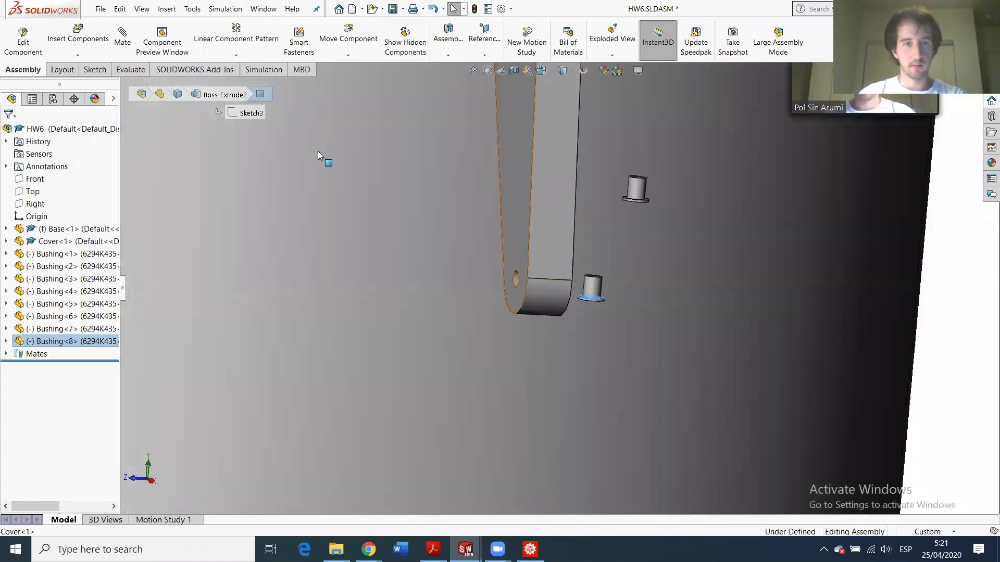
left_click(130, 49)
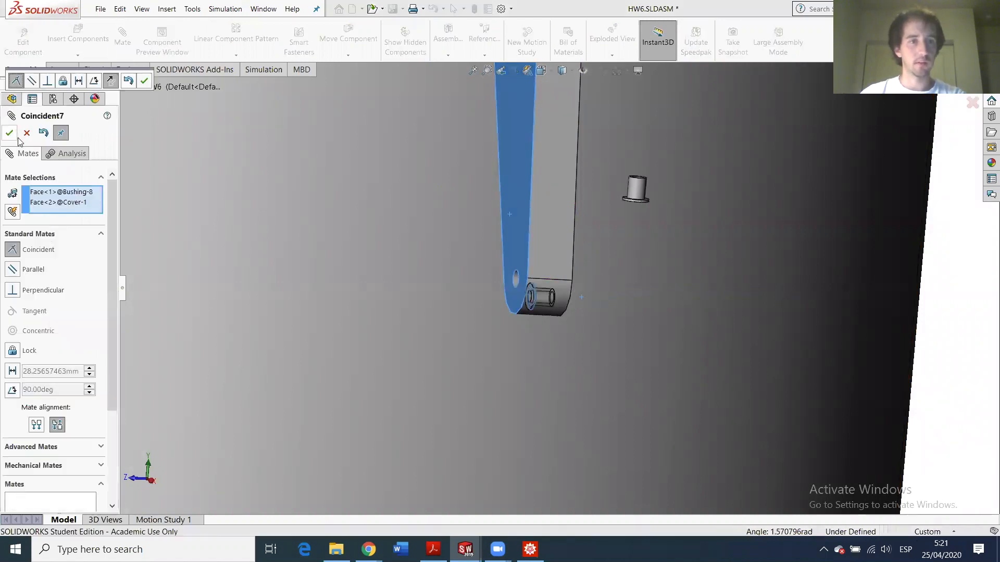
- Accept the flush mate and make the eighth bushing concentric with the cover hole
left_click(10, 134)
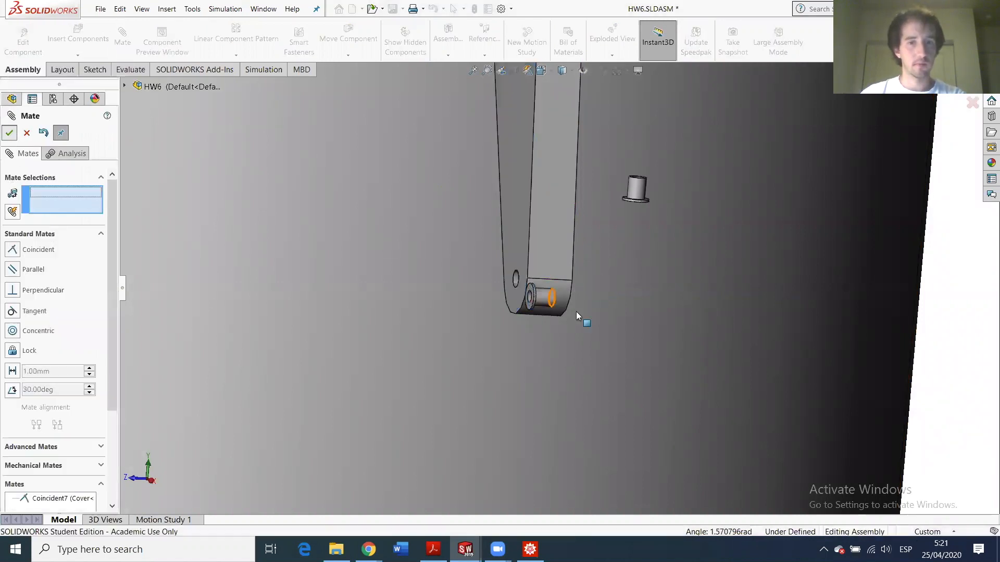
scroll(537, 302, "down", 2)
left_click(492, 277)
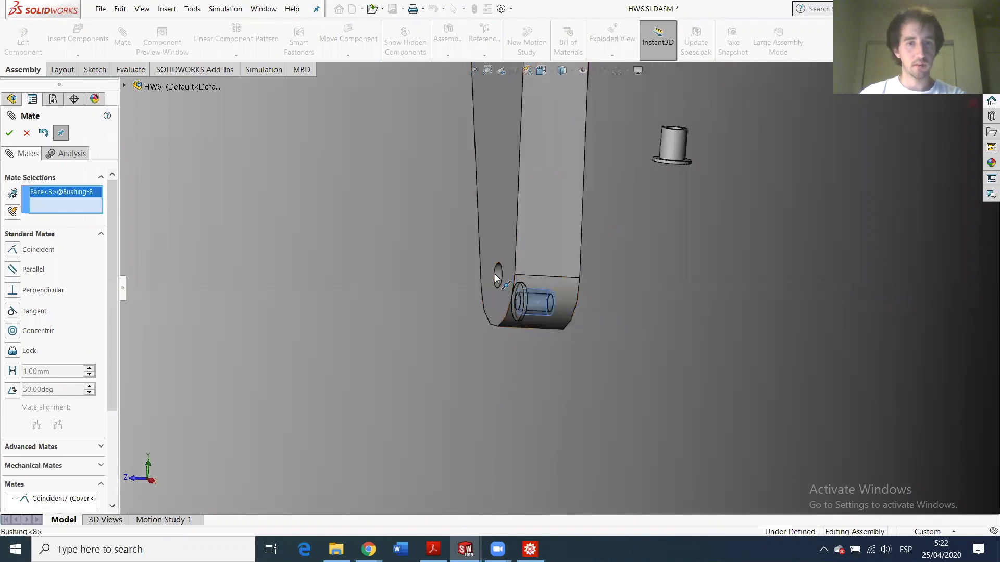
left_click(499, 276)
left_click(10, 133)
- Mate the seventh bushing flush against the arm's side face and concentric with its hole
middle_click_drag(743, 161, 672, 174)
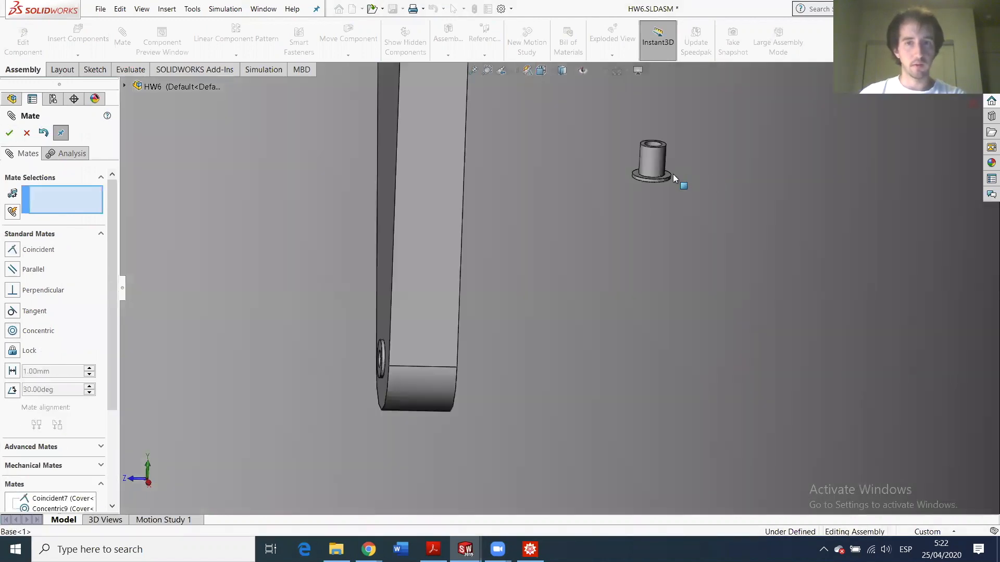
left_click(666, 175)
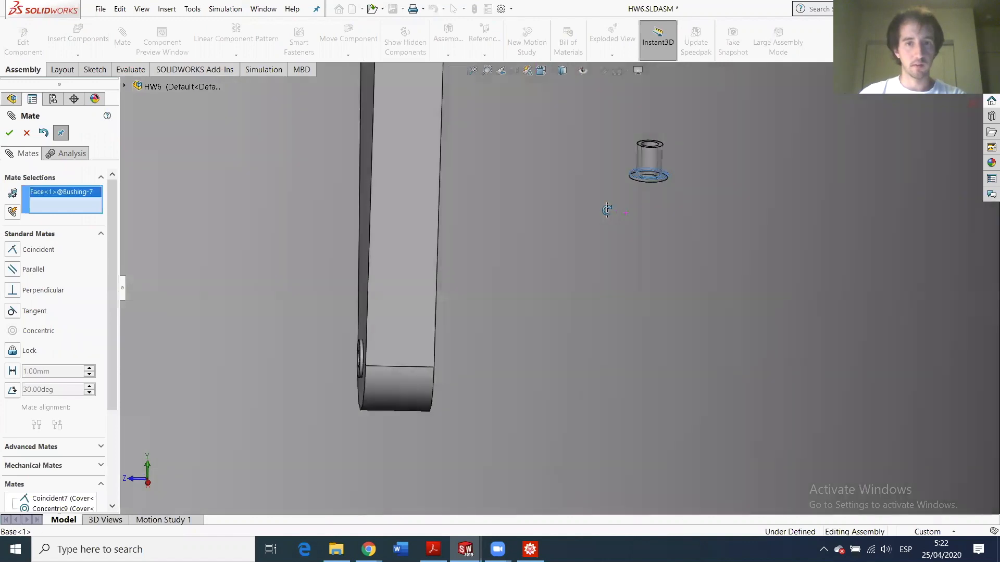
middle_click_drag(602, 202, 395, 201)
left_click(301, 199)
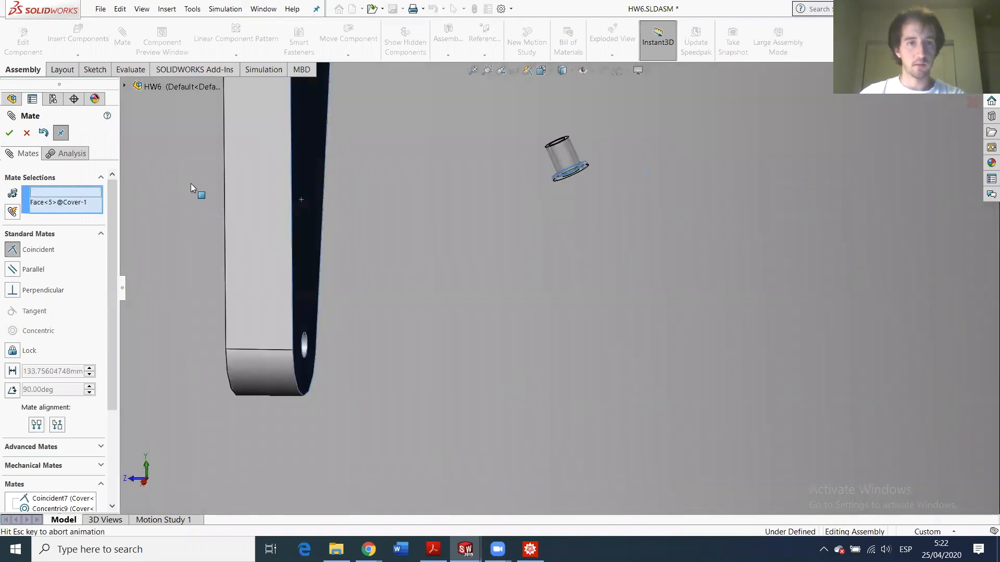
left_click(9, 133)
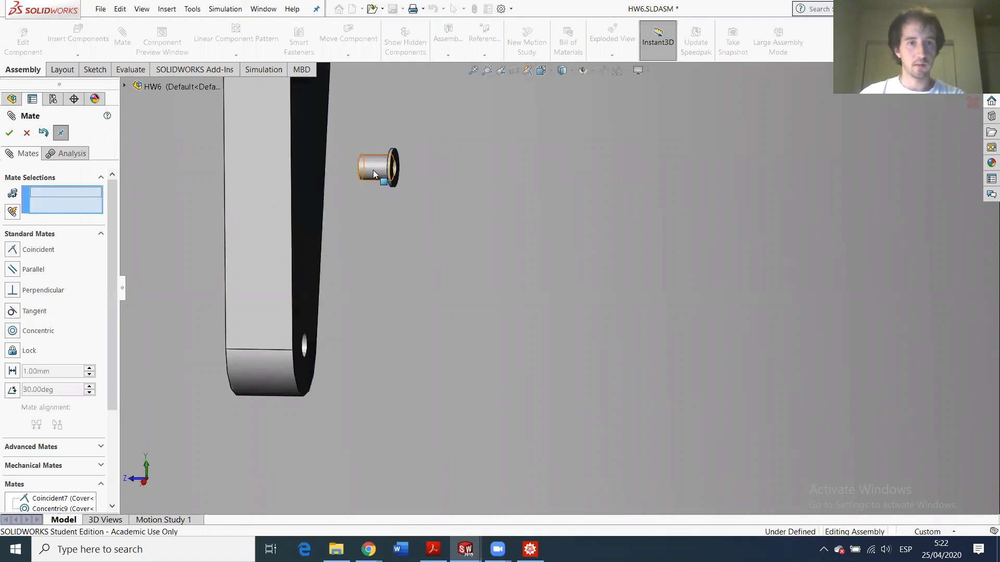
left_click(373, 170)
scroll(377, 331, "down", 3)
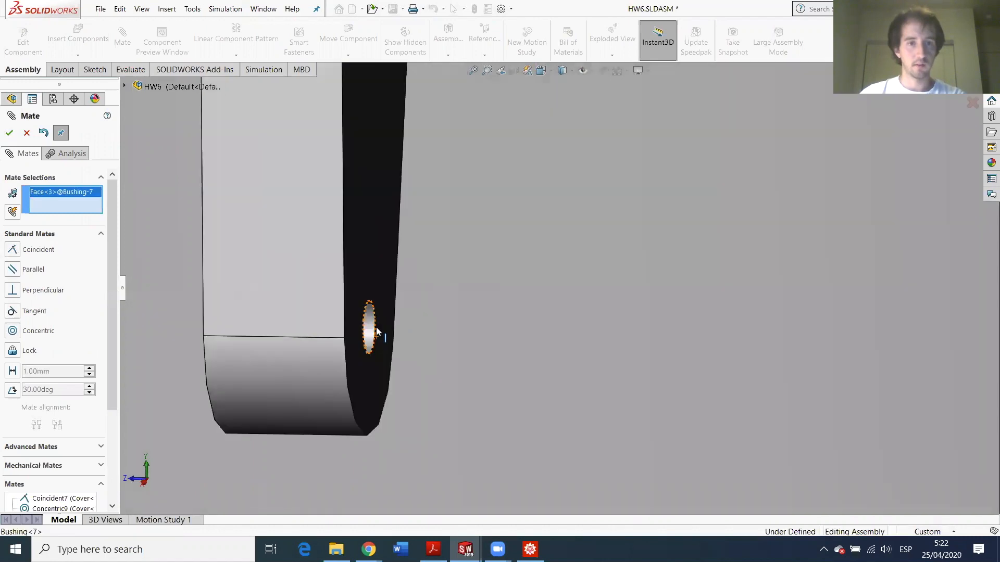
left_click(324, 301)
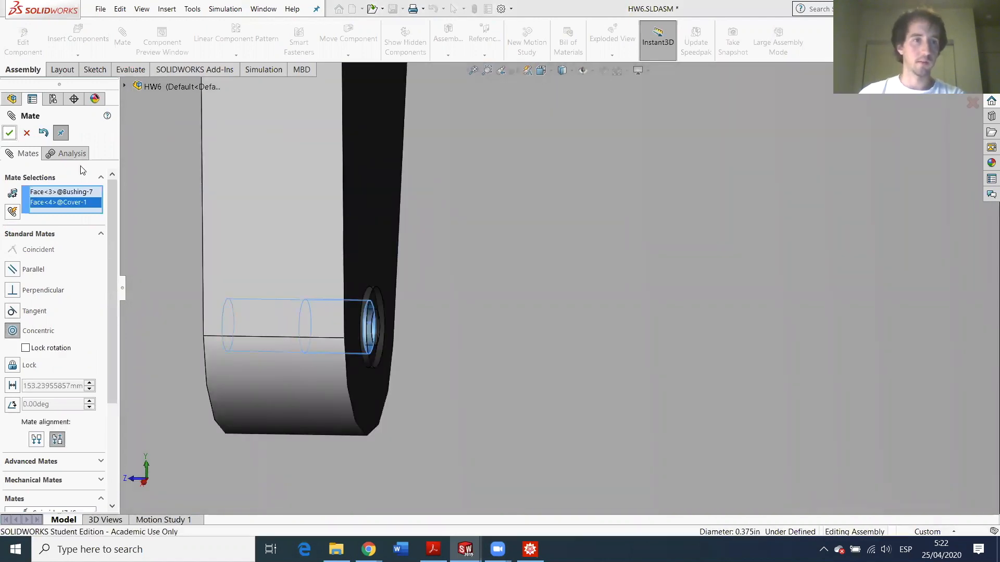
left_click(9, 134)
scroll(184, 215, "up", 7)
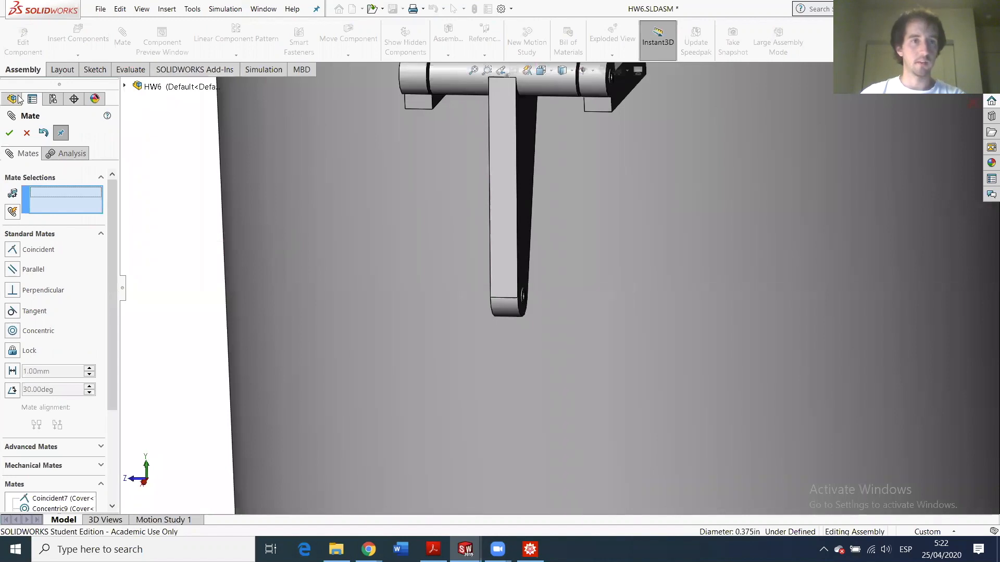
left_click(9, 133)
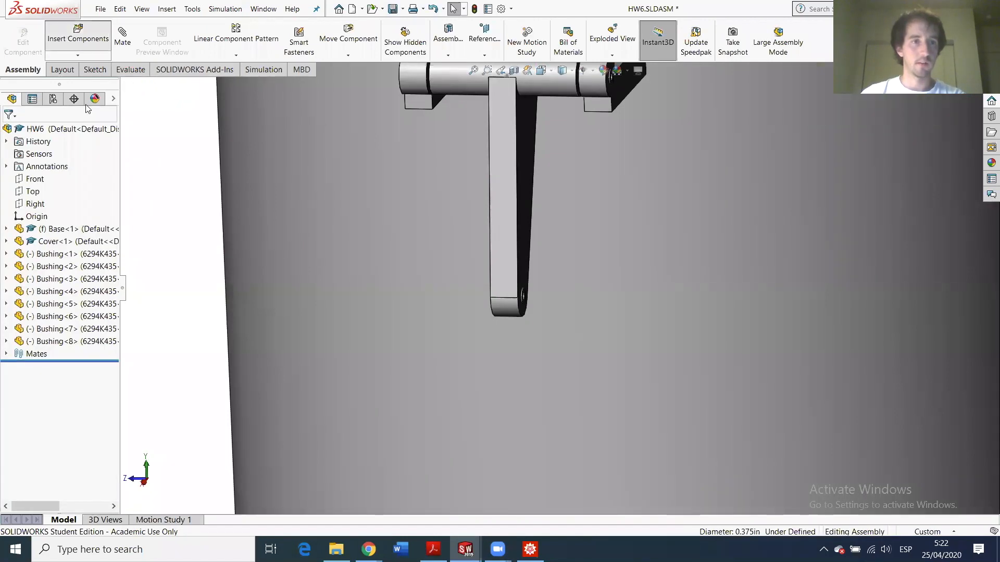
- Insert two Bar parts, one left and one right of the cover arm
left_click(65, 36)
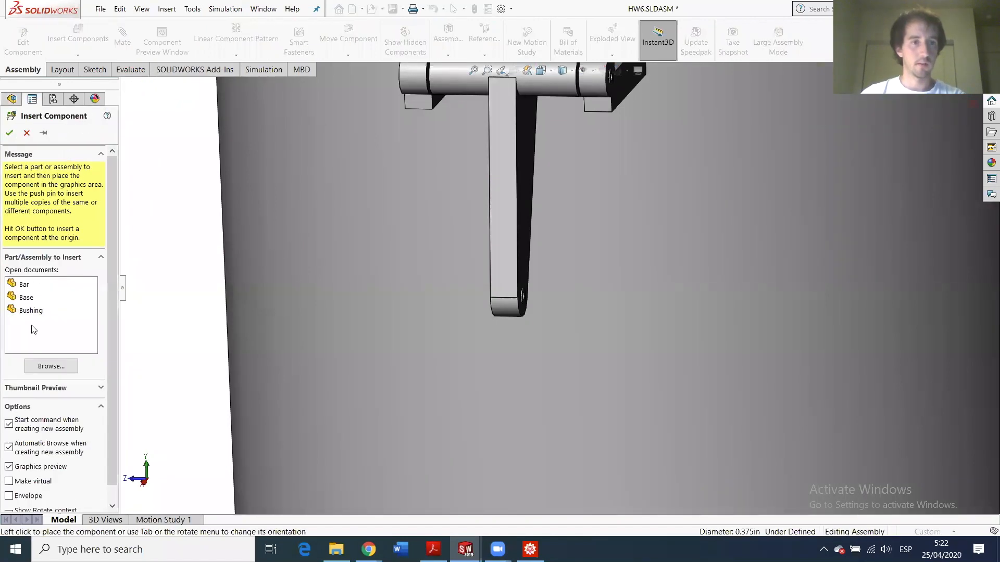
left_click(26, 288)
left_click(433, 302)
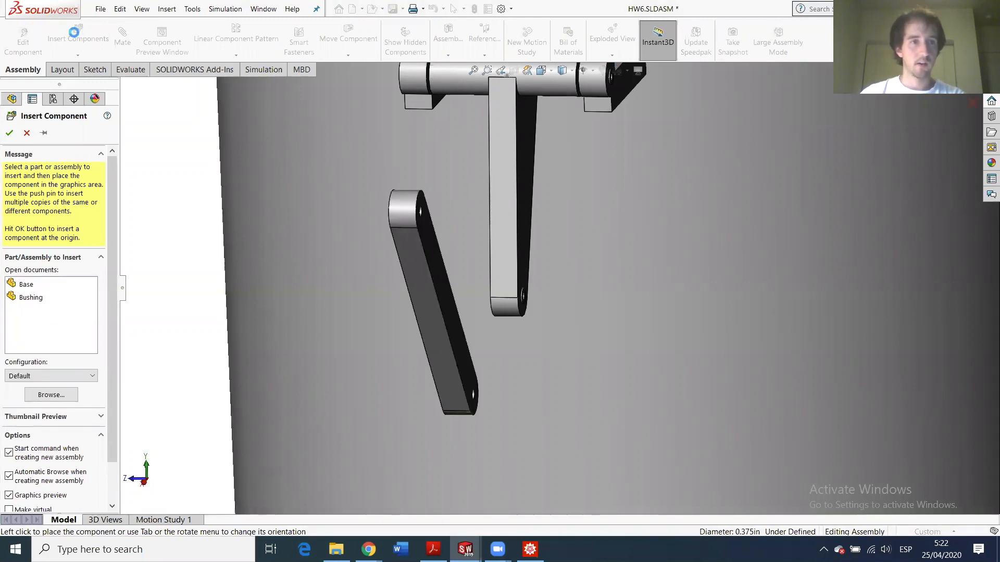
left_click(74, 34)
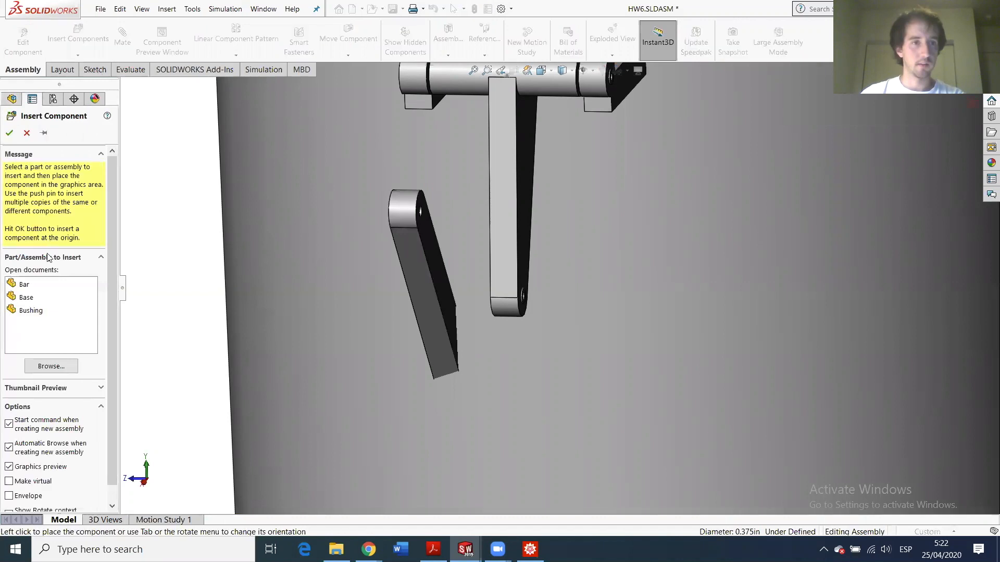
left_click(23, 285)
left_click(593, 277)
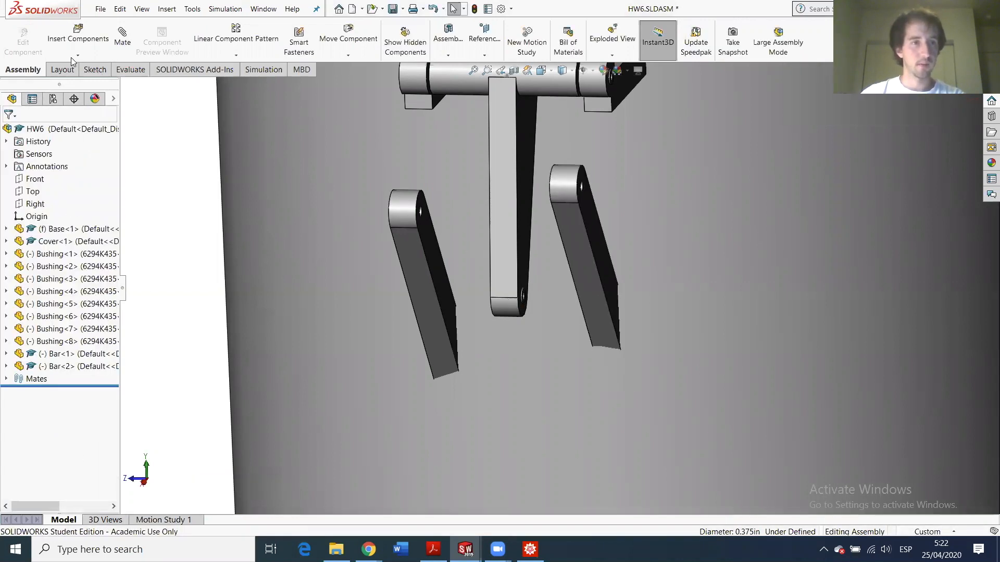
- Insert four Bushing components around the bars and arm
left_click(75, 52)
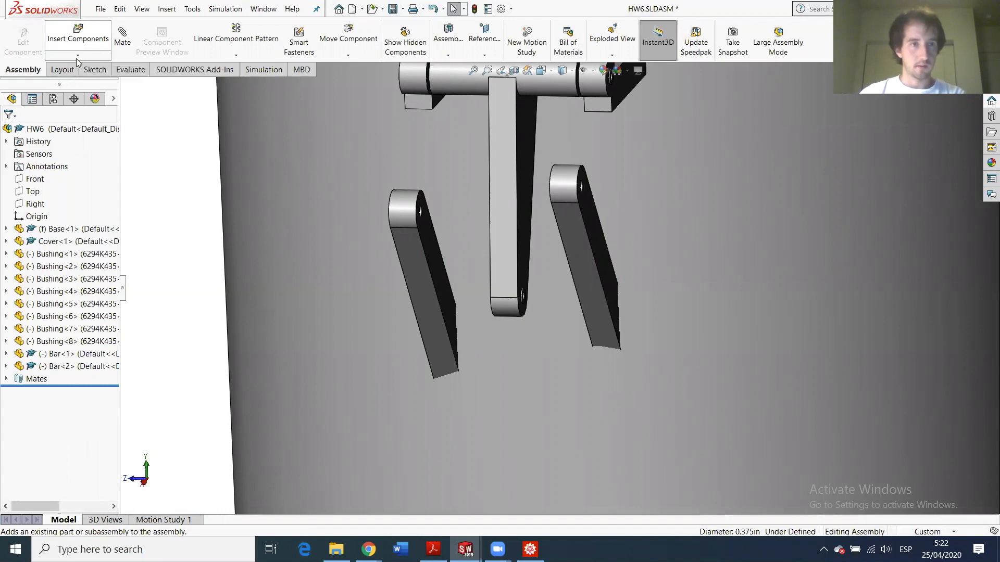
left_click(30, 311)
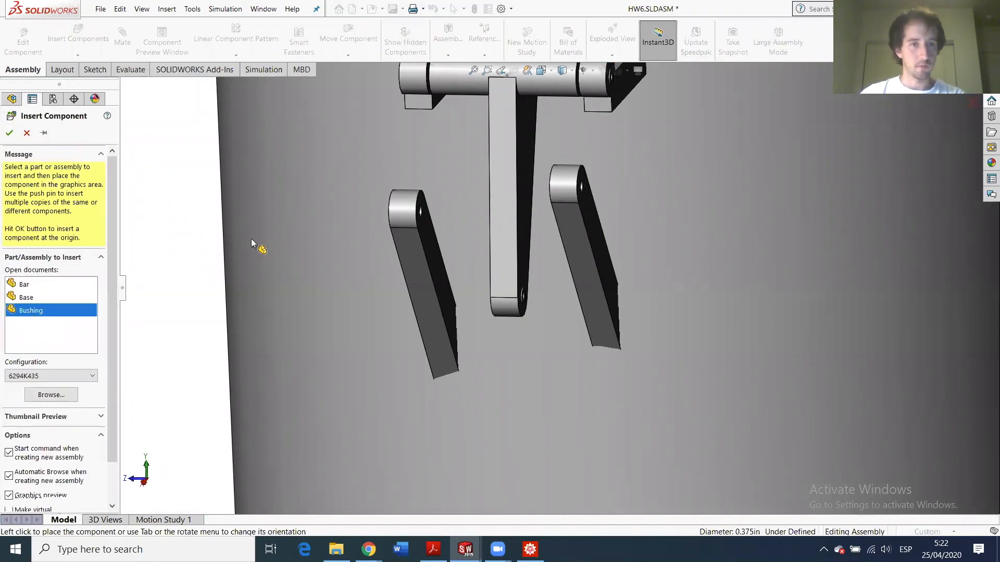
left_click(350, 222)
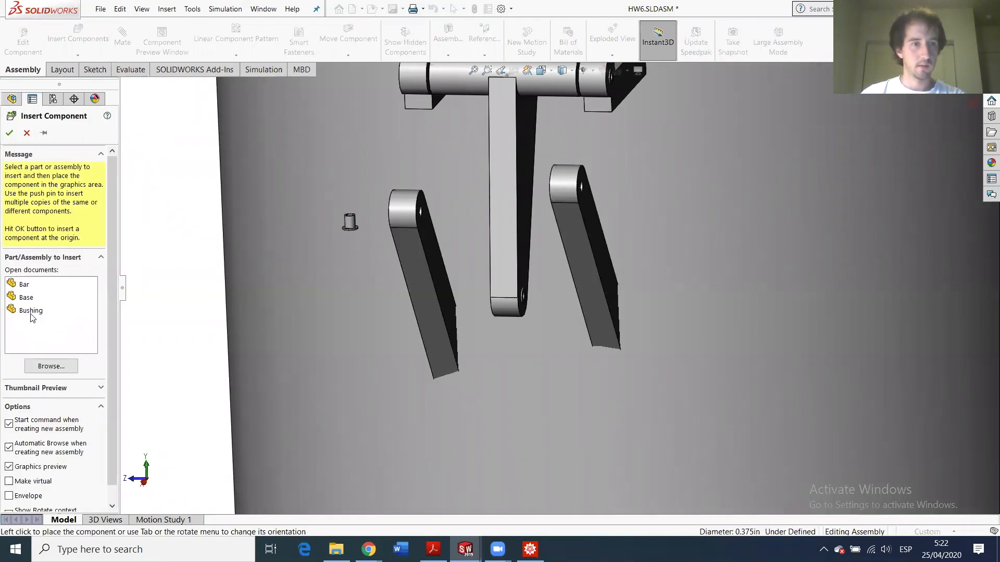
left_click(31, 311)
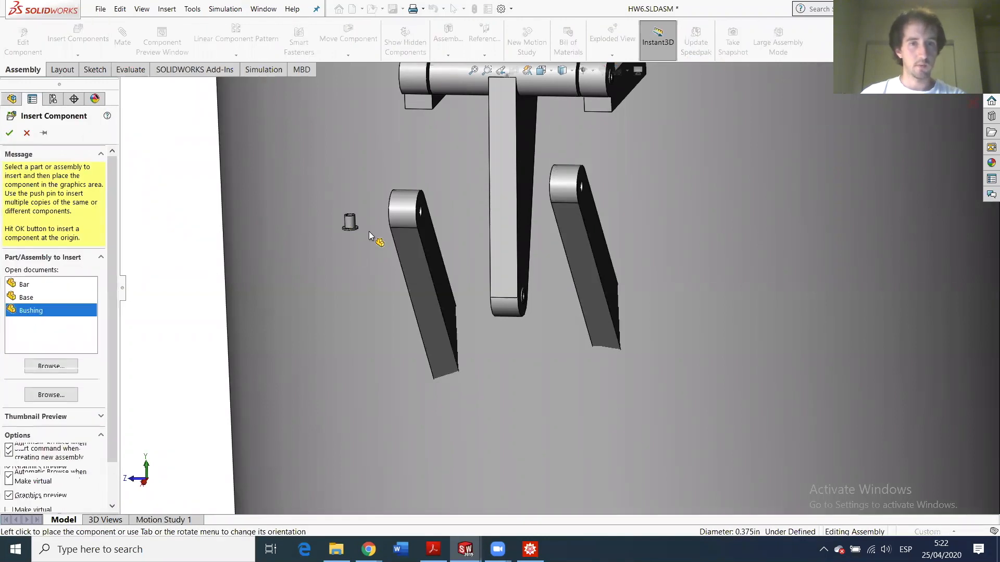
left_click(78, 37)
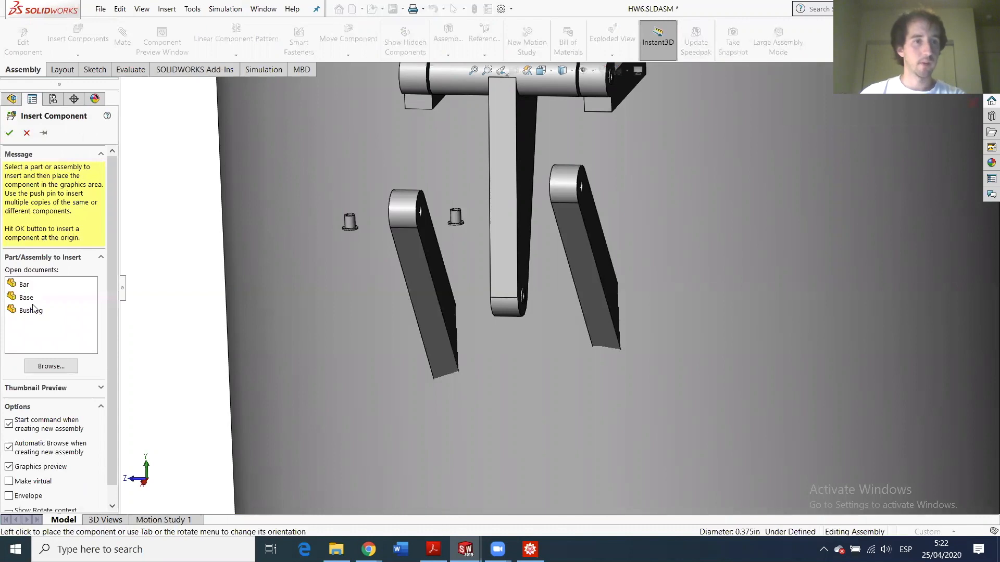
left_click(54, 311)
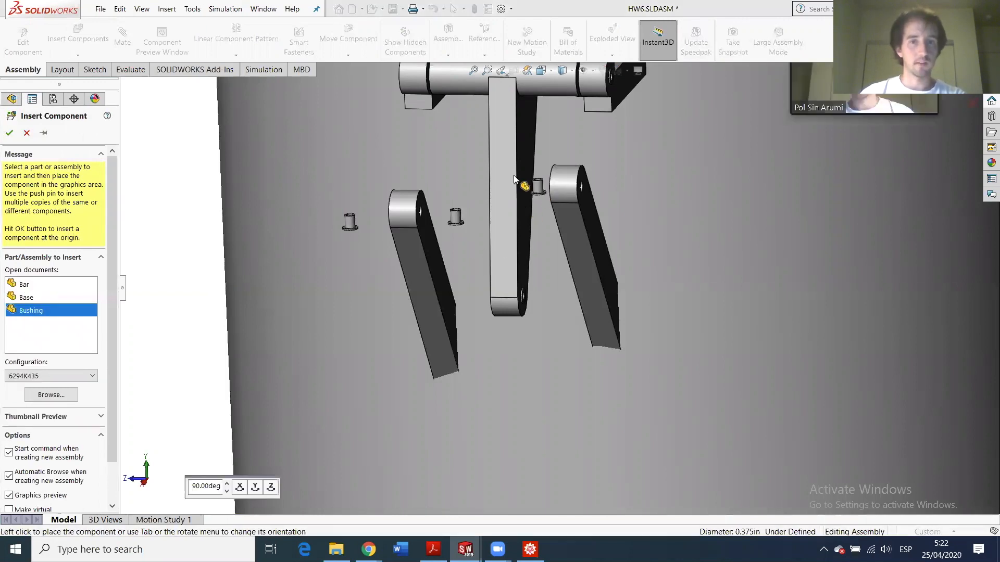
left_click(79, 33)
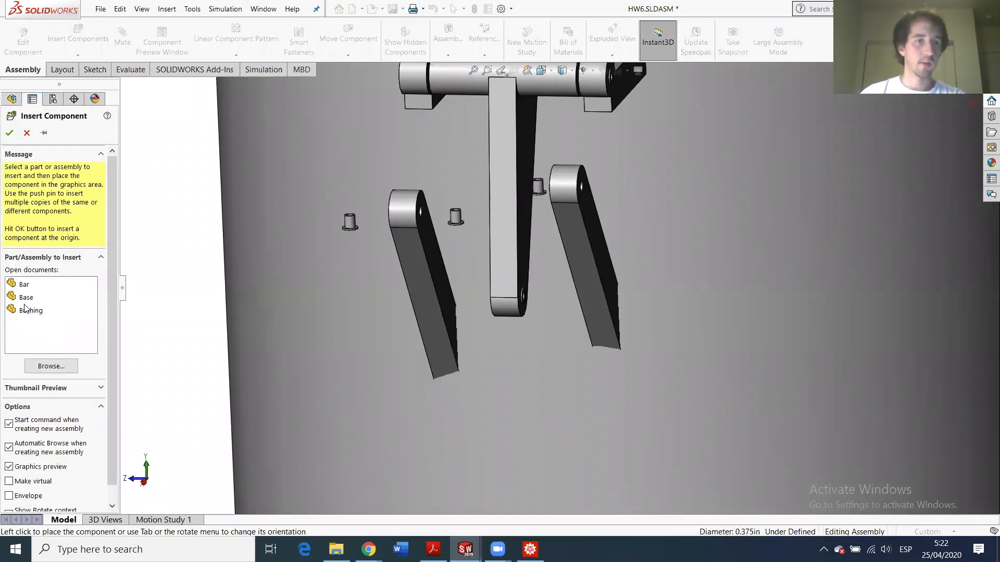
left_click(30, 311)
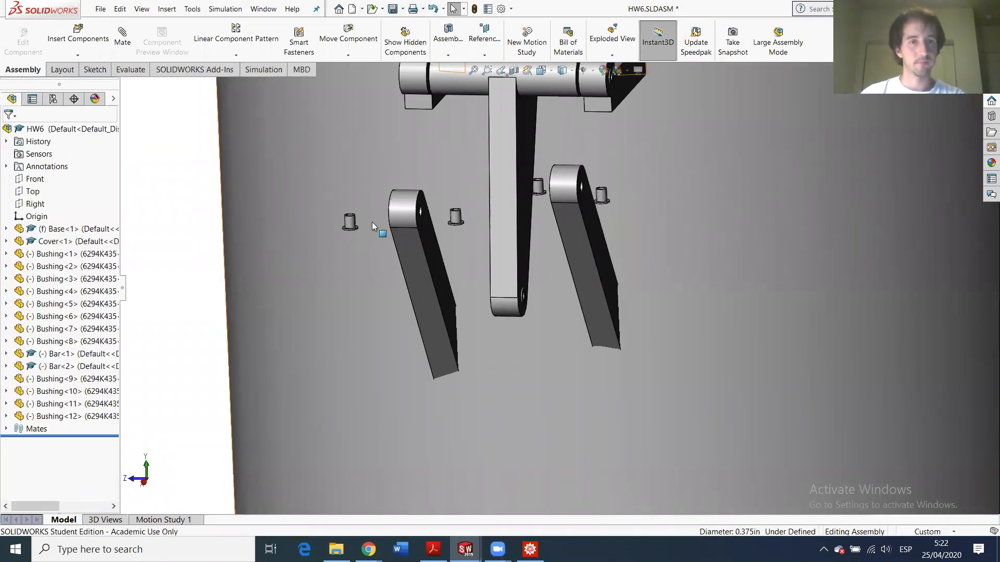
- Select the ninth bushing's flange and the first bar's top face for mating
scroll(372, 225, "down", 5)
left_click(412, 246)
scroll(431, 248, "down", 3)
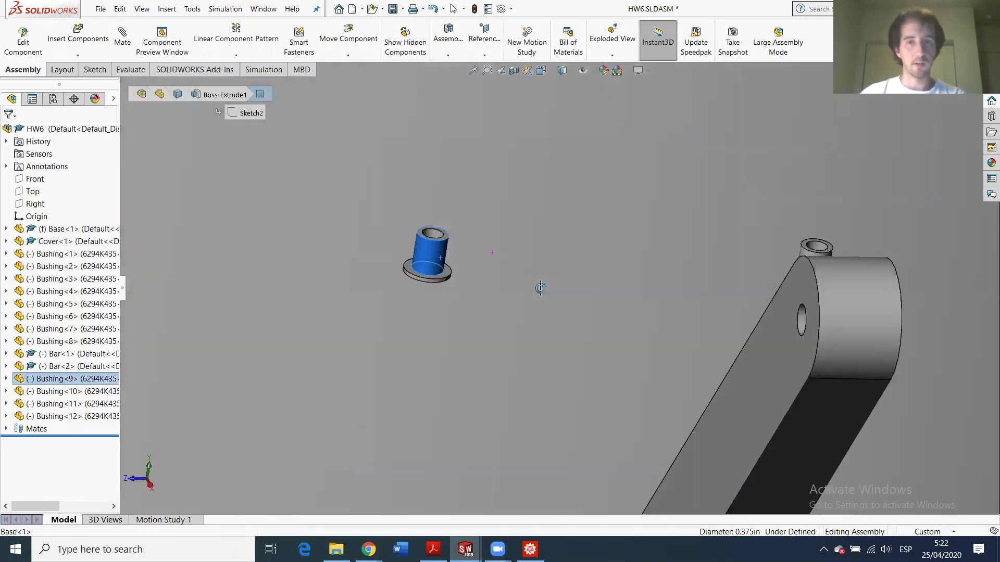
middle_click_drag(540, 288, 519, 276)
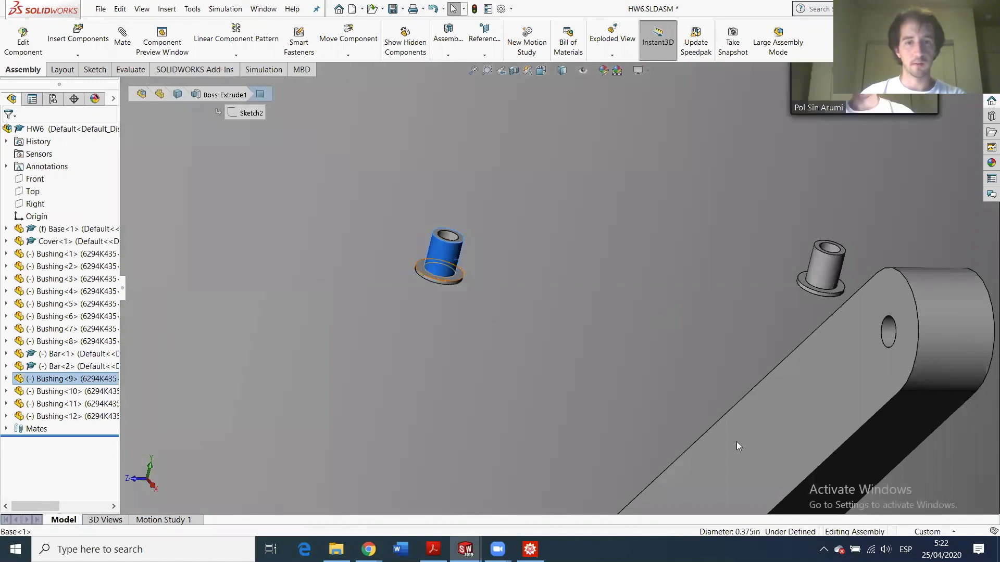
left_click(419, 267)
left_click(773, 432, "ctrl")
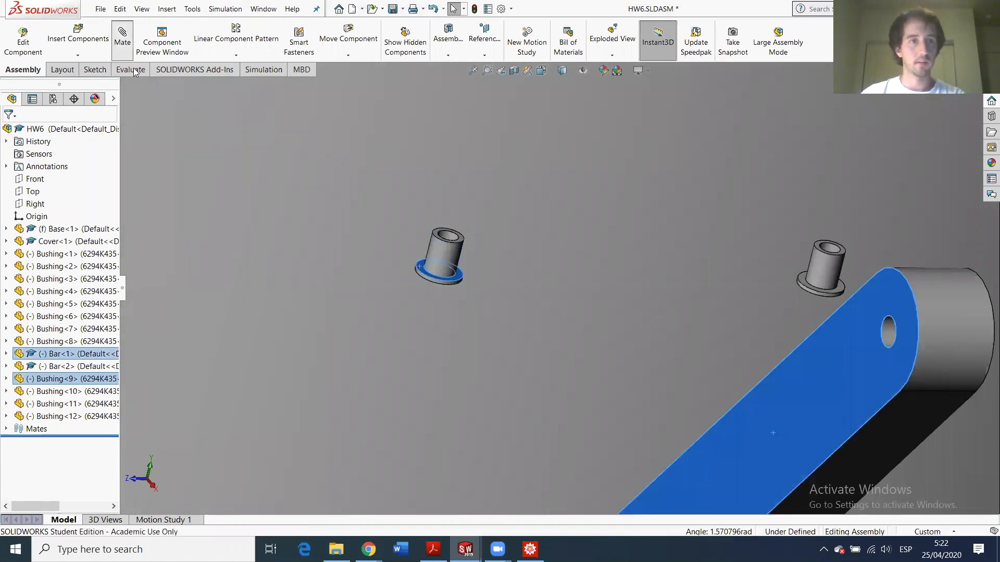
- Accept the flush mate, then centre the bushing concentrically on the bar's hole
left_click(9, 134)
scroll(703, 402, "down", 3)
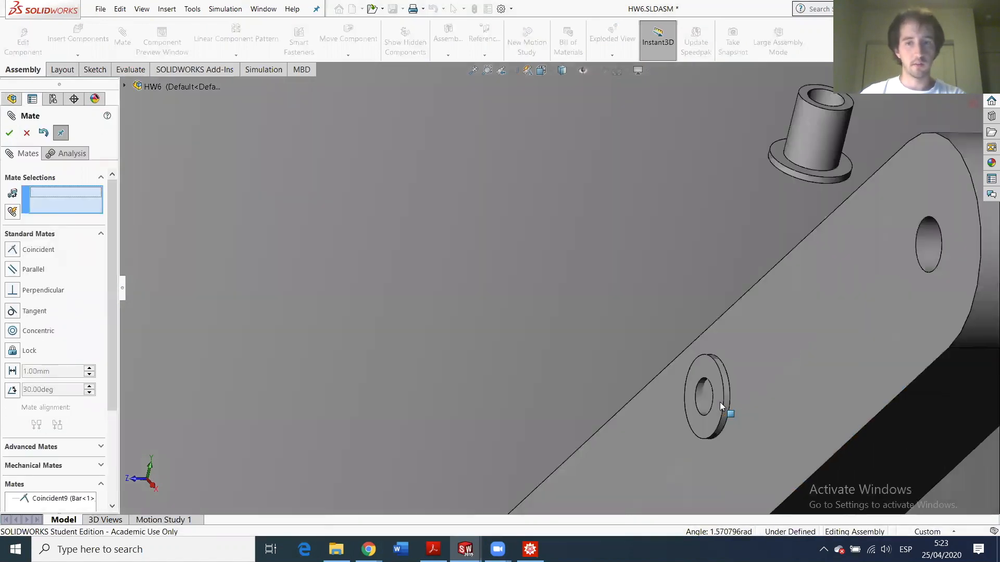
left_click(700, 397)
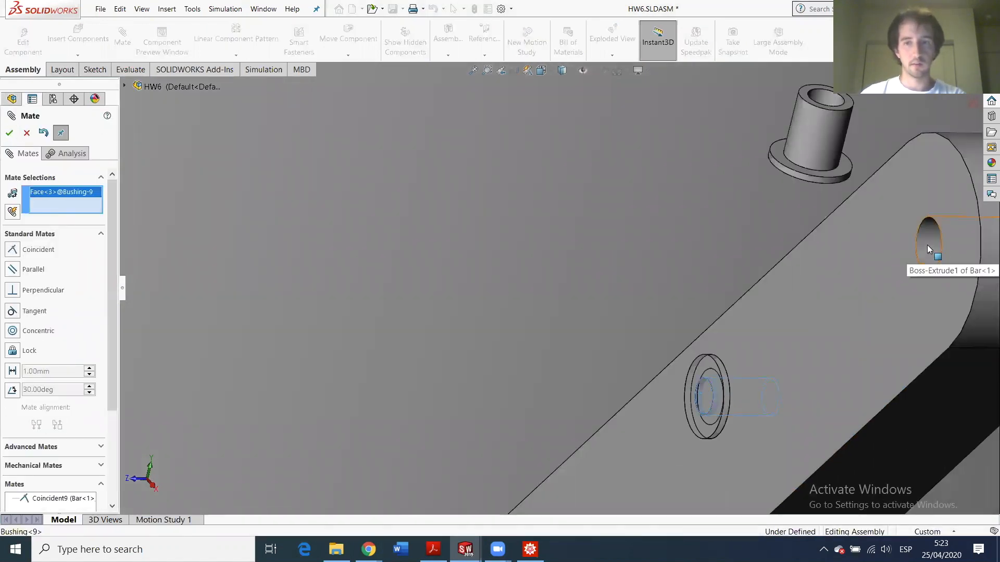
left_click(10, 134)
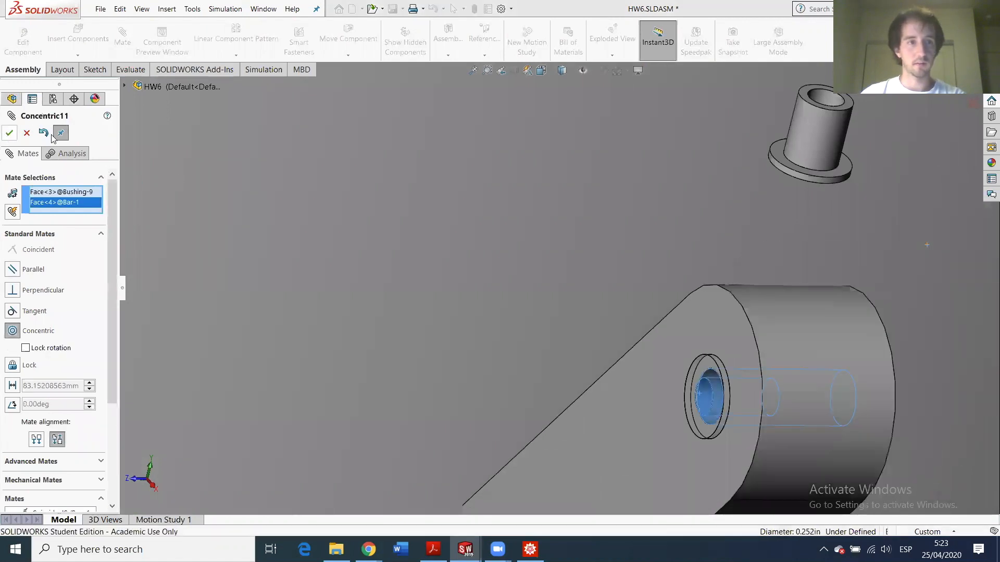
- Mate the tenth bushing's flange flush with the bar face and concentric with its hole
left_click(781, 160)
middle_click_drag(902, 290, 608, 401)
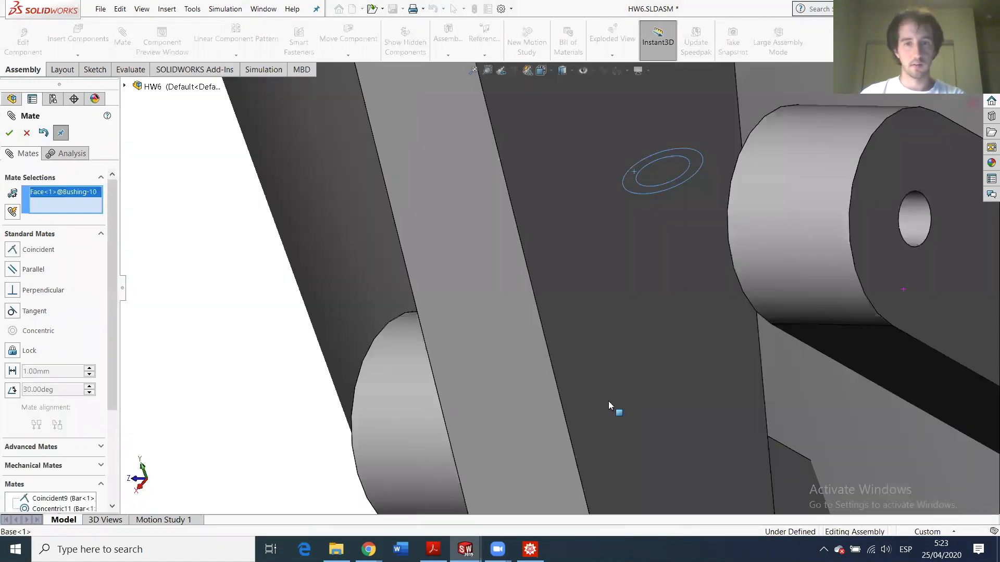
left_click(803, 483)
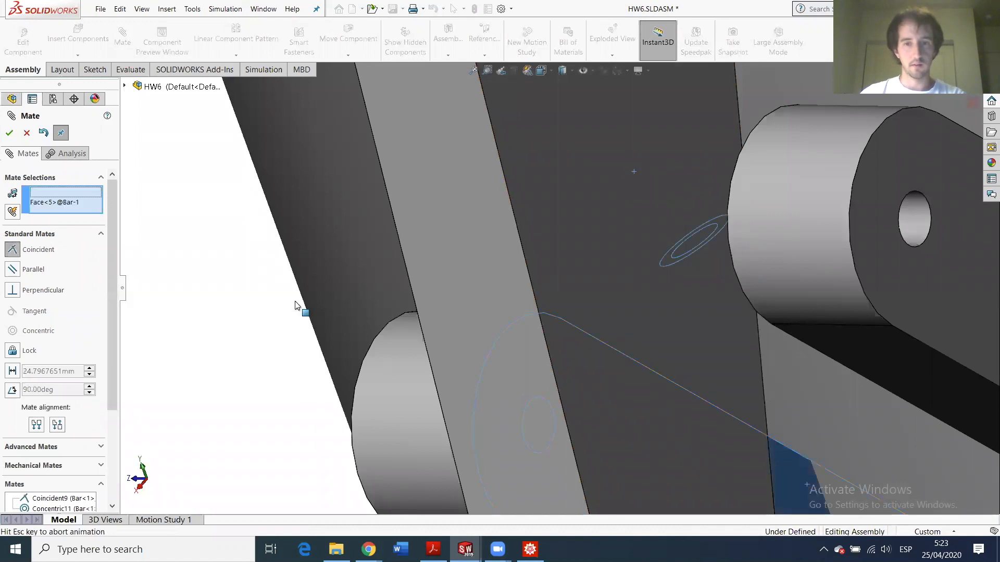
left_click(8, 133)
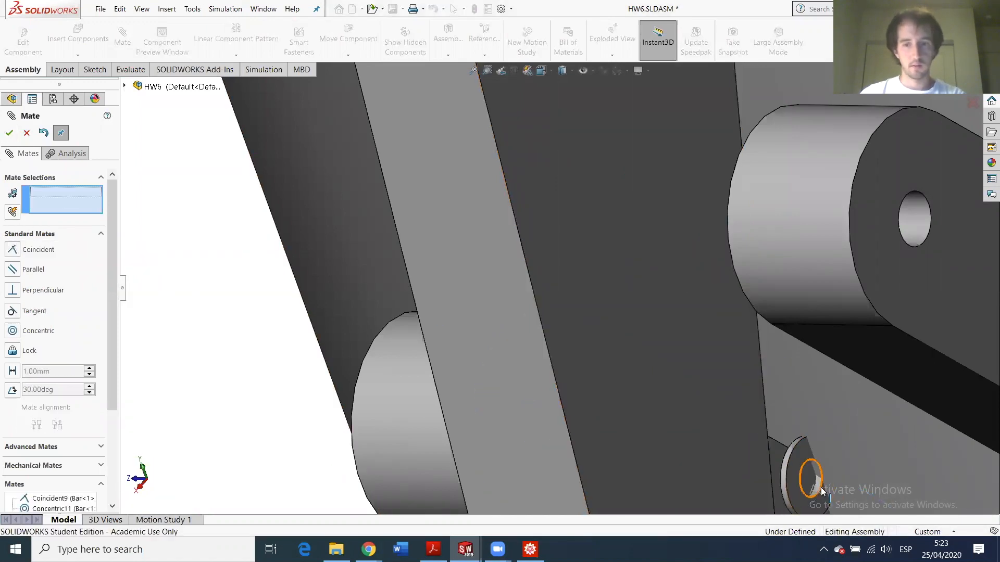
left_click(817, 485)
middle_click_drag(684, 487, 500, 424)
left_click(417, 415)
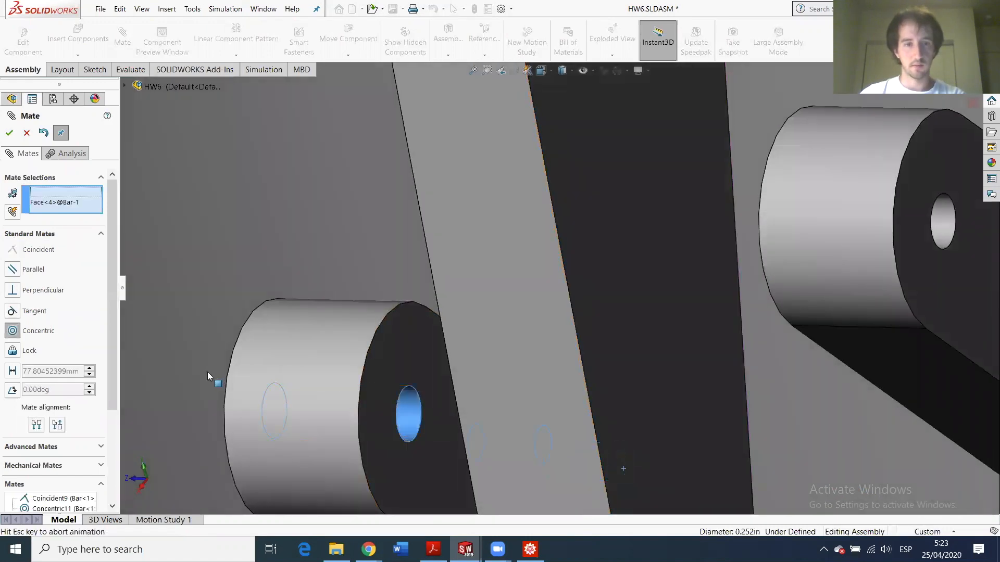
left_click(7, 134)
- Seat another bushing flush and concentric in the second bar's hole
scroll(557, 393, "up", 7)
left_click(666, 267)
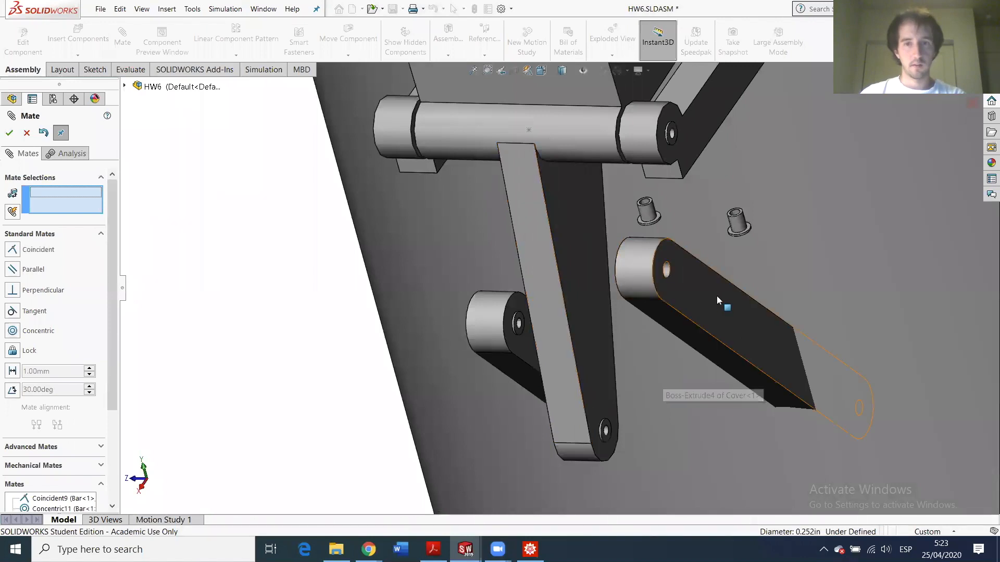
scroll(748, 230, "down", 5)
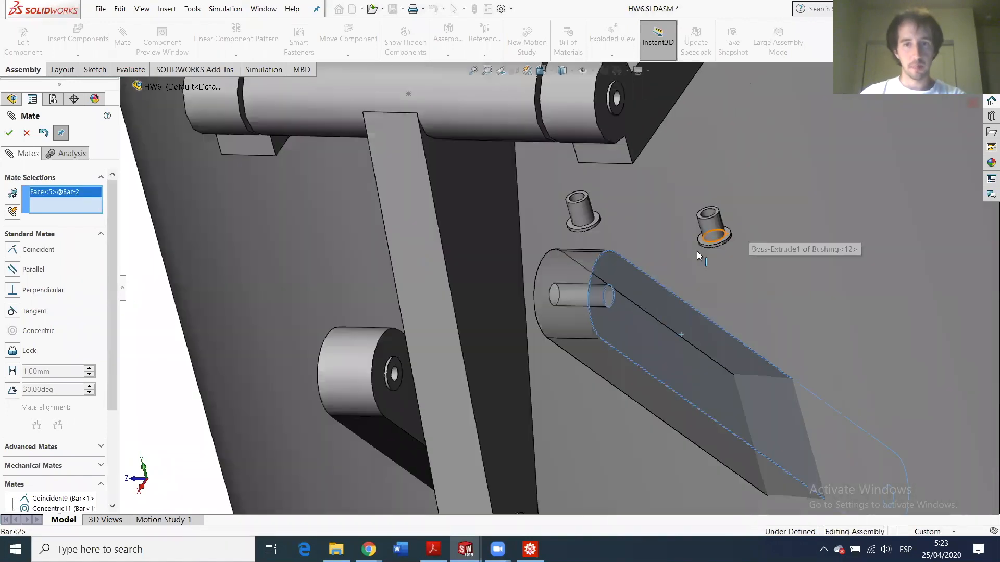
left_click(680, 245)
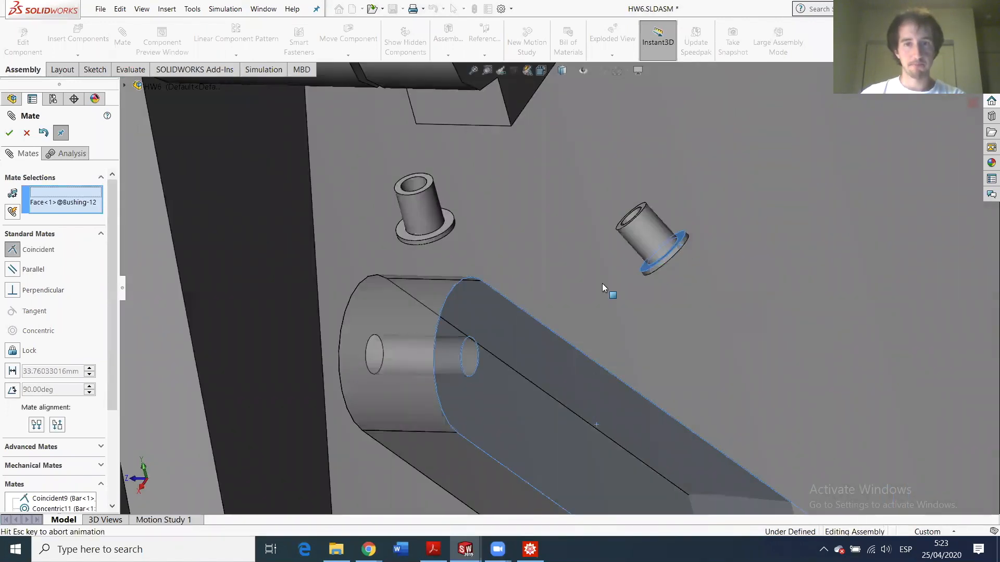
left_click(9, 133)
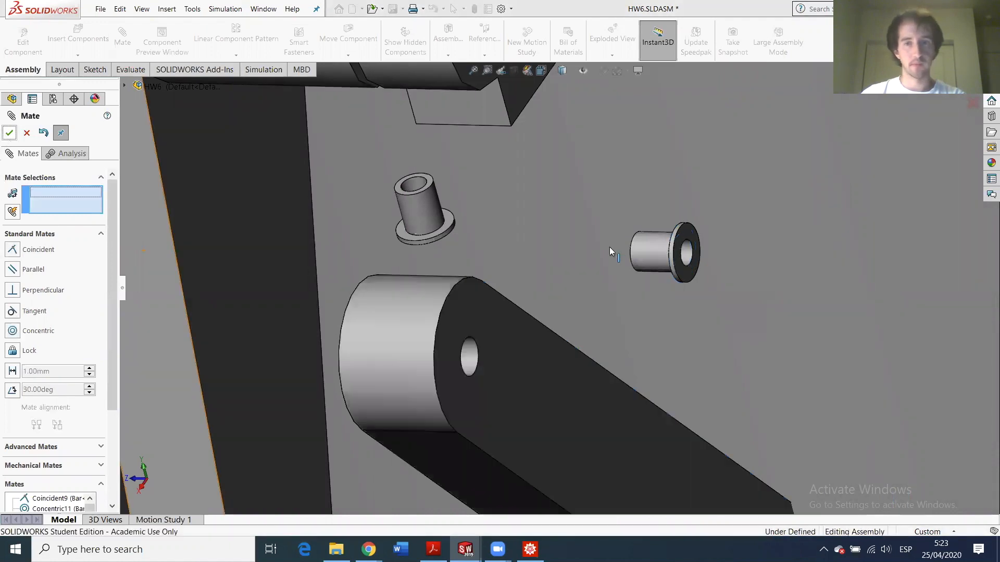
left_click(691, 250)
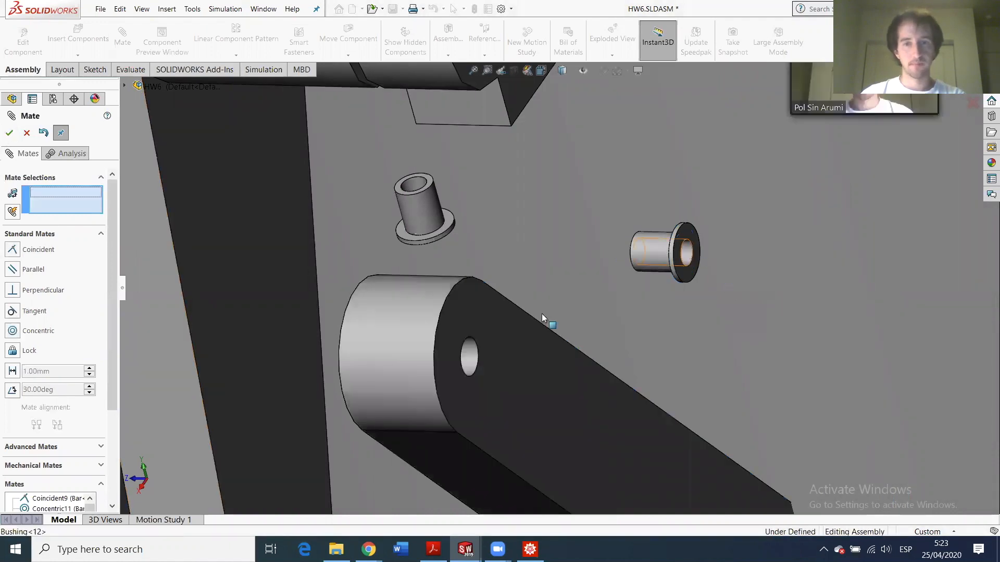
left_click(471, 357)
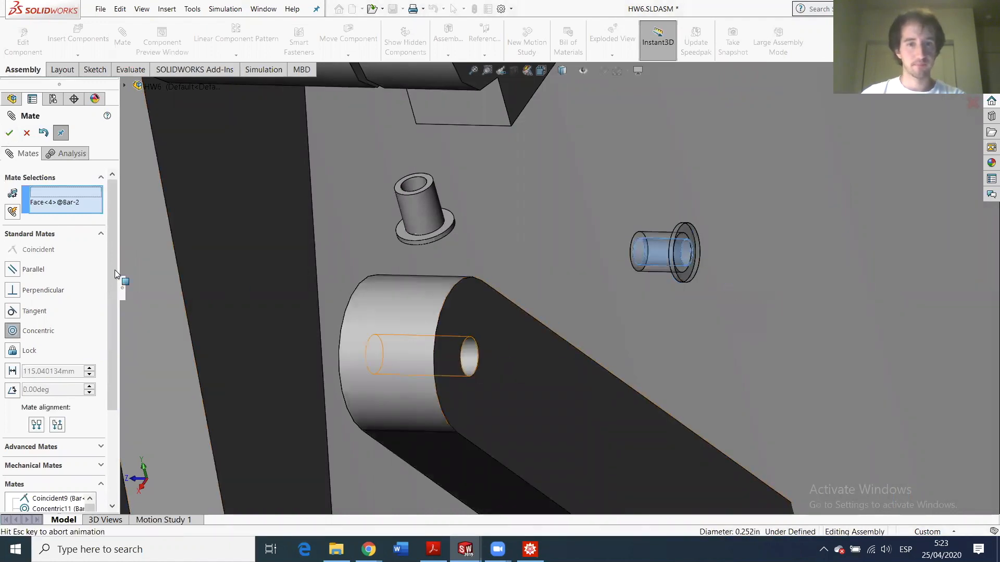
left_click(9, 133)
- Seat the remaining bushing's flange against the boss end face and centre it in the boss hole
left_click(448, 229)
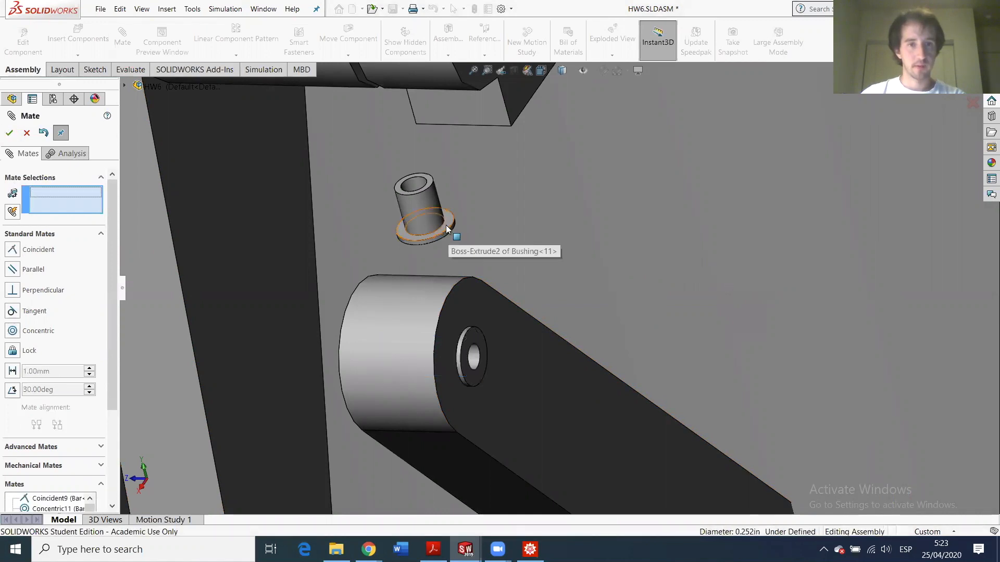
middle_click_drag(558, 426, 488, 382)
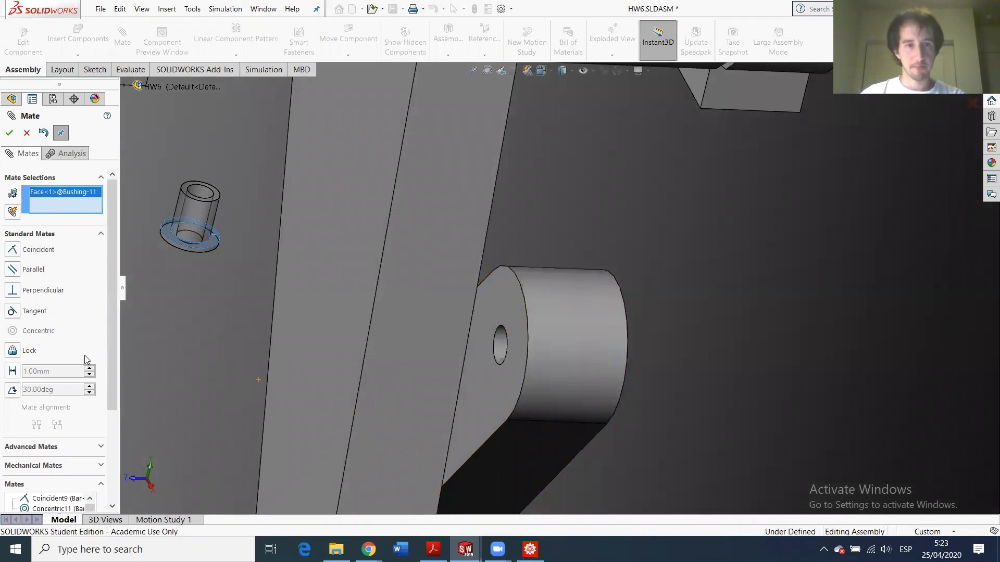
left_click(497, 383)
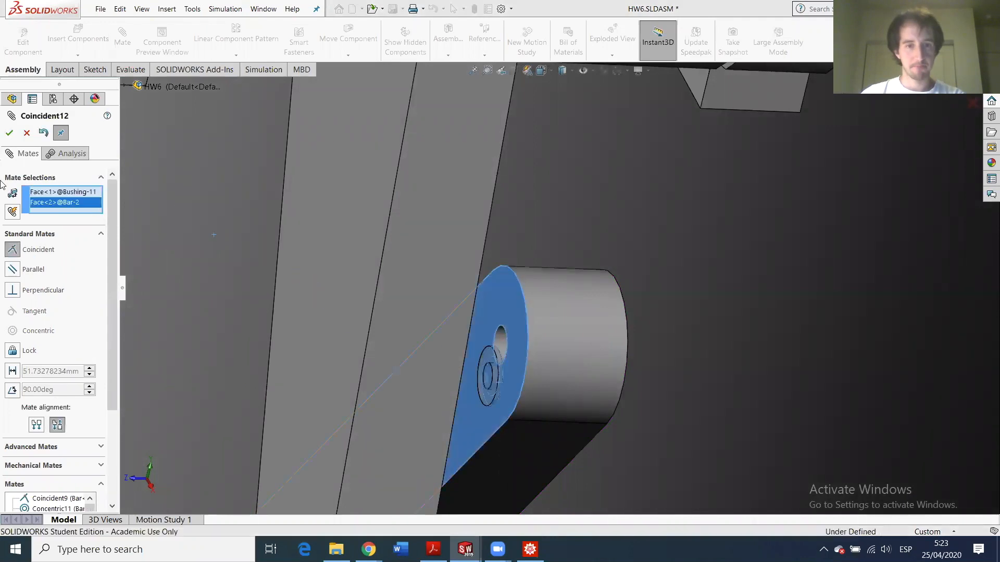
left_click(9, 135)
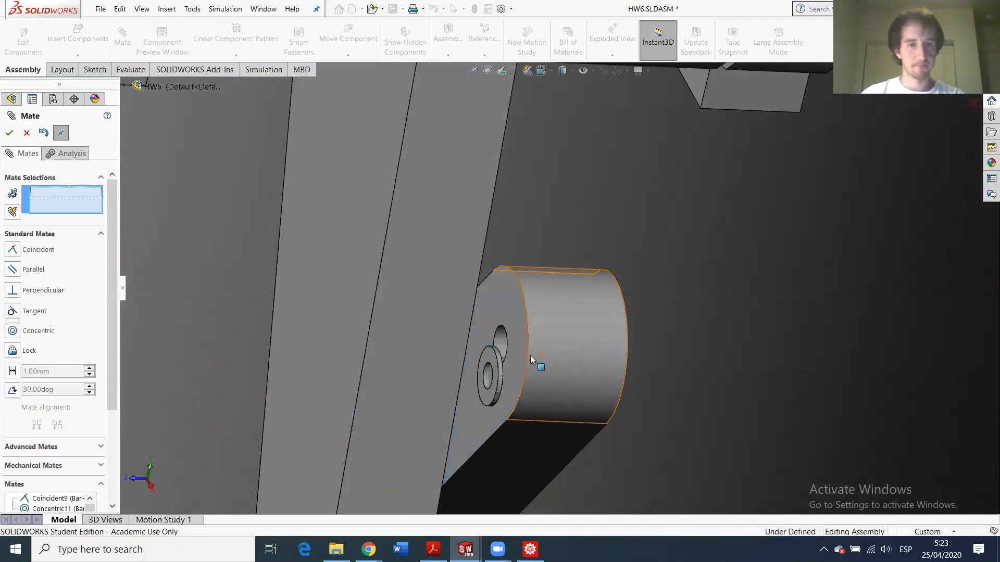
left_click(501, 342)
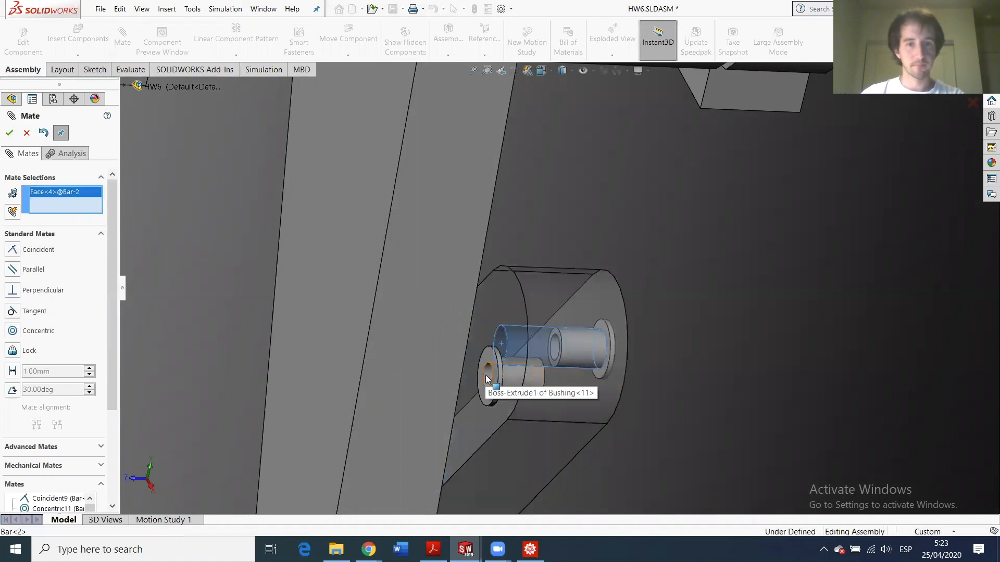
left_click(486, 379)
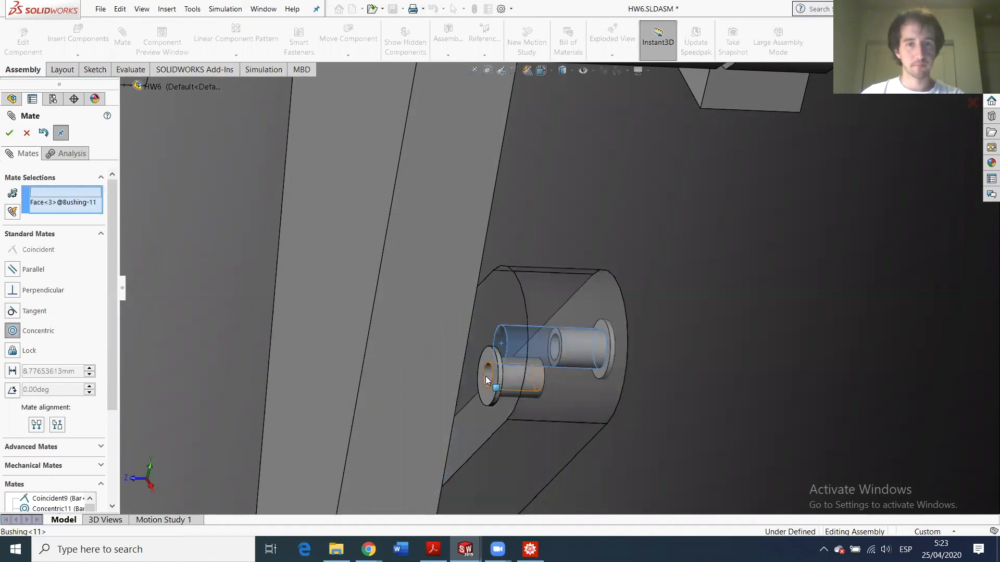
left_click(9, 133)
scroll(443, 337, "up", 5)
scroll(310, 366, "down", 5)
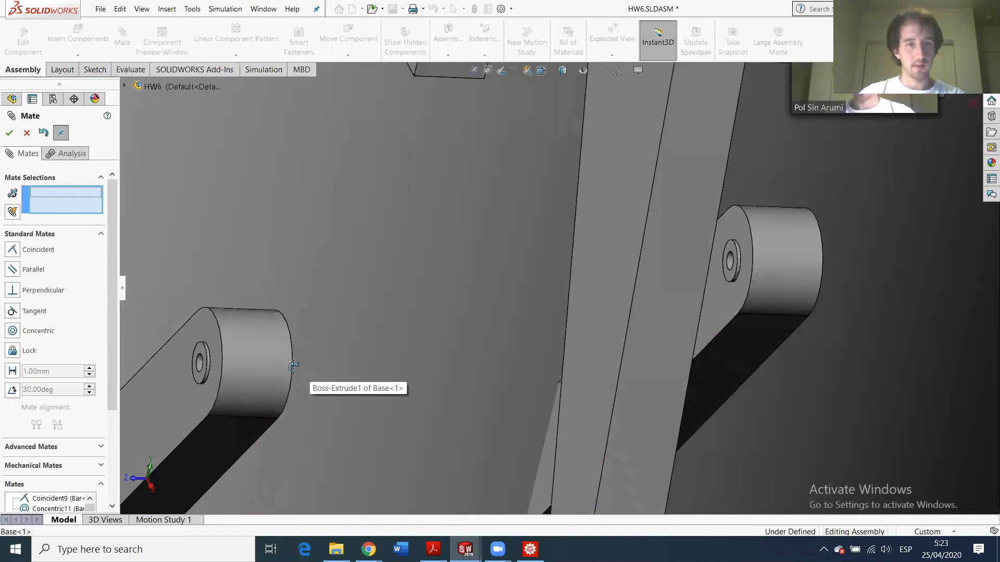
- Mate one bushing's face flush against another bushing's face
scroll(228, 356, "down", 3)
scroll(287, 327, "down", 4)
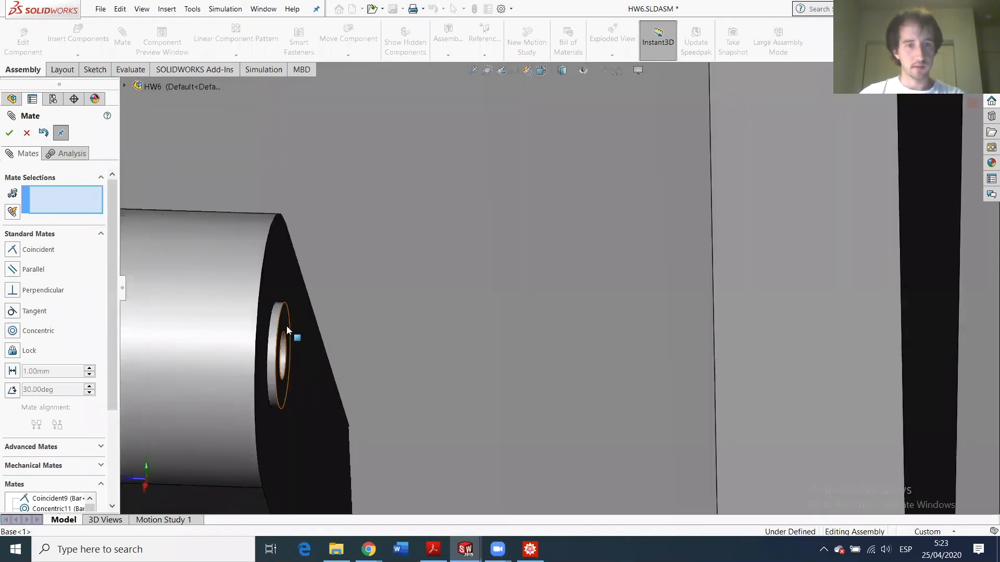
left_click(287, 326)
scroll(415, 414, "up", 5)
scroll(592, 360, "down", 4)
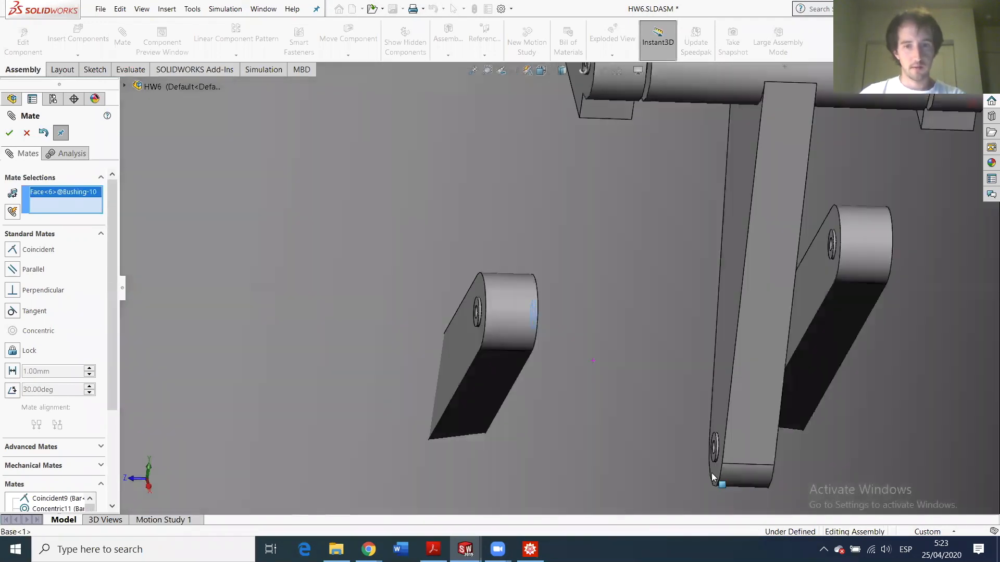
scroll(712, 478, "down", 4)
left_click(648, 273)
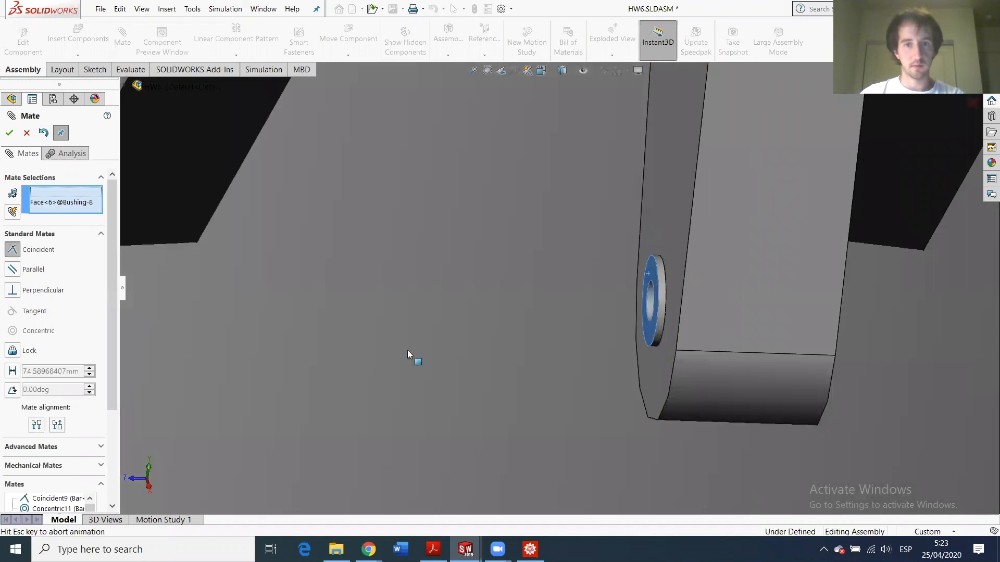
left_click(9, 133)
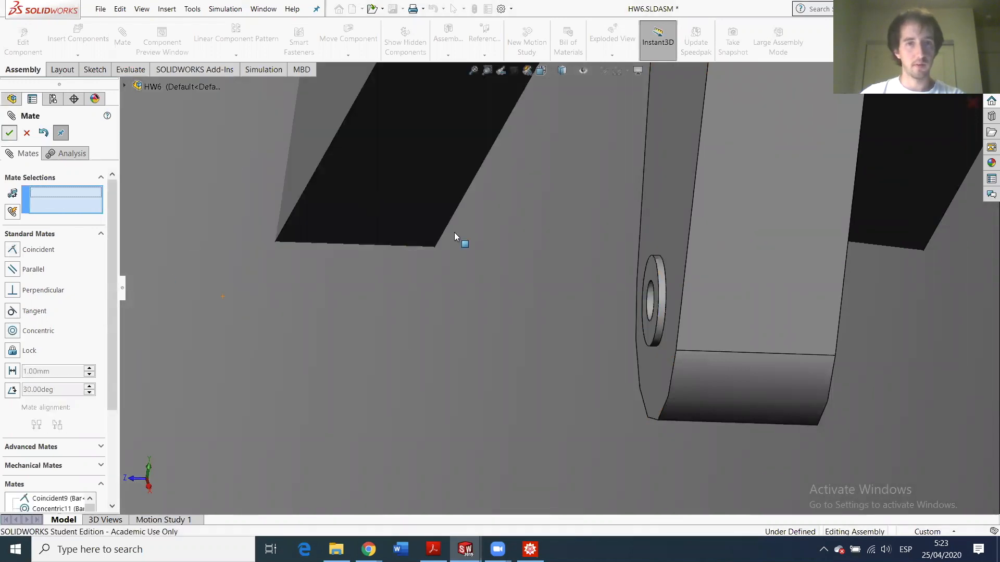
- Align the two bushings' holes with a concentric mate
scroll(457, 237, "up", 3)
scroll(520, 200, "down", 3)
scroll(521, 201, "down", 4)
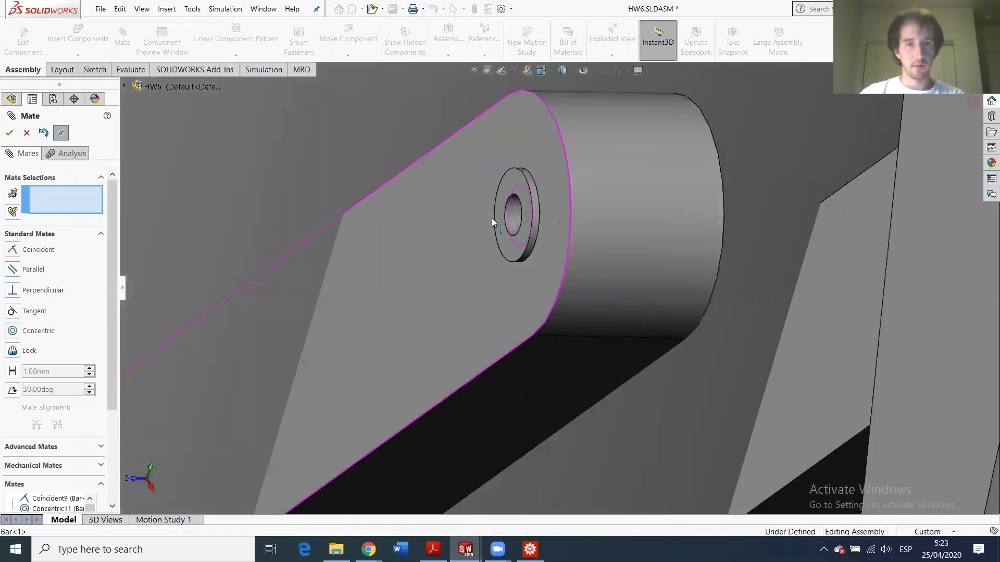
left_click(506, 213)
scroll(620, 366, "up", 3)
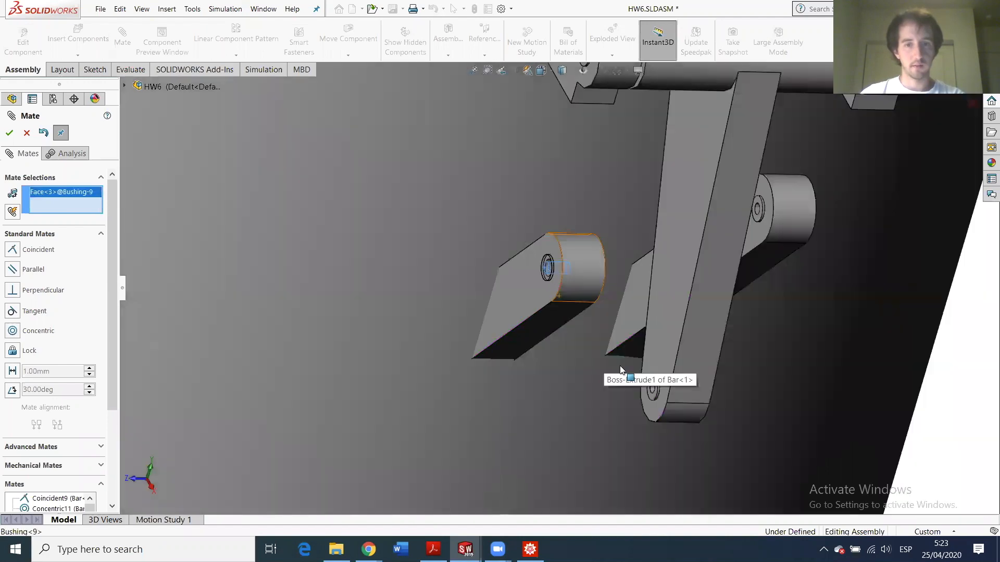
scroll(663, 401, "down", 4)
left_click(642, 397)
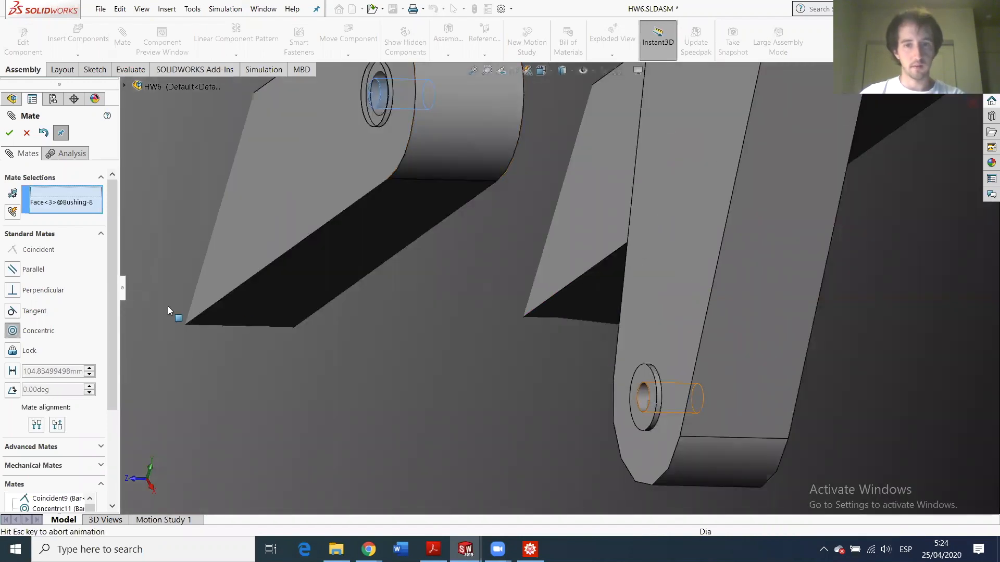
left_click(9, 134)
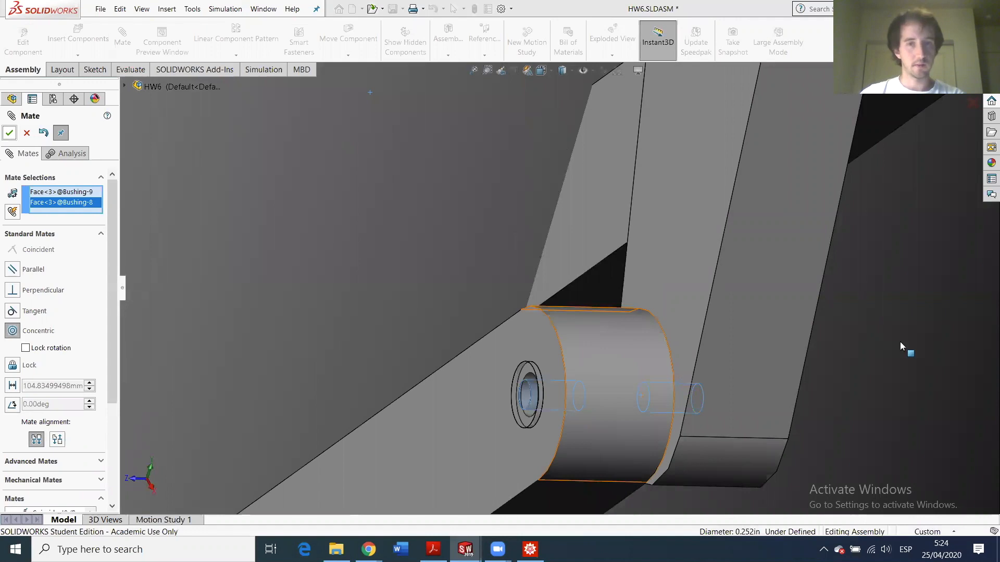
- Add a coincident mate between the facing bushing faces
scroll(647, 237, "up", 6)
scroll(614, 272, "down", 1)
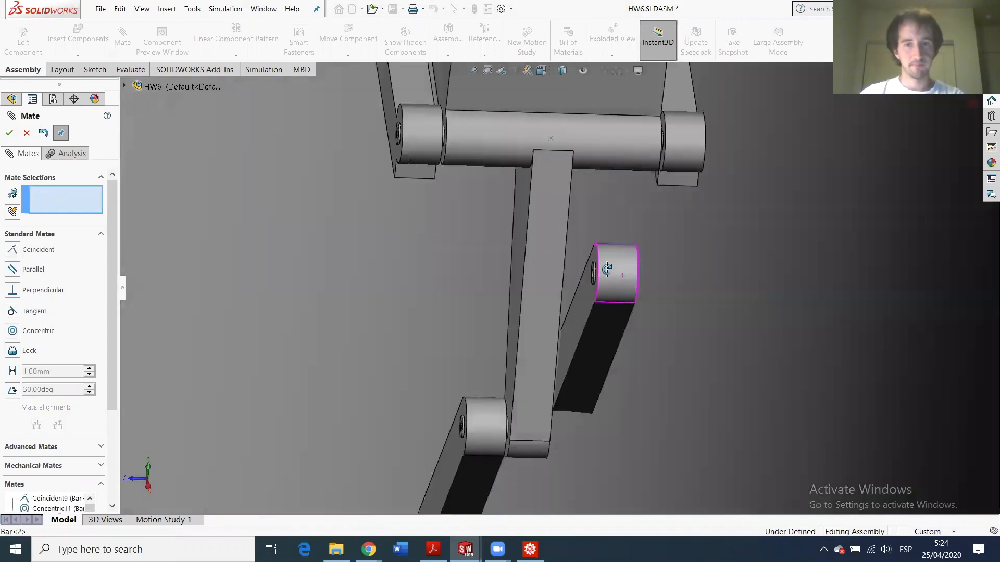
scroll(608, 272, "down", 4)
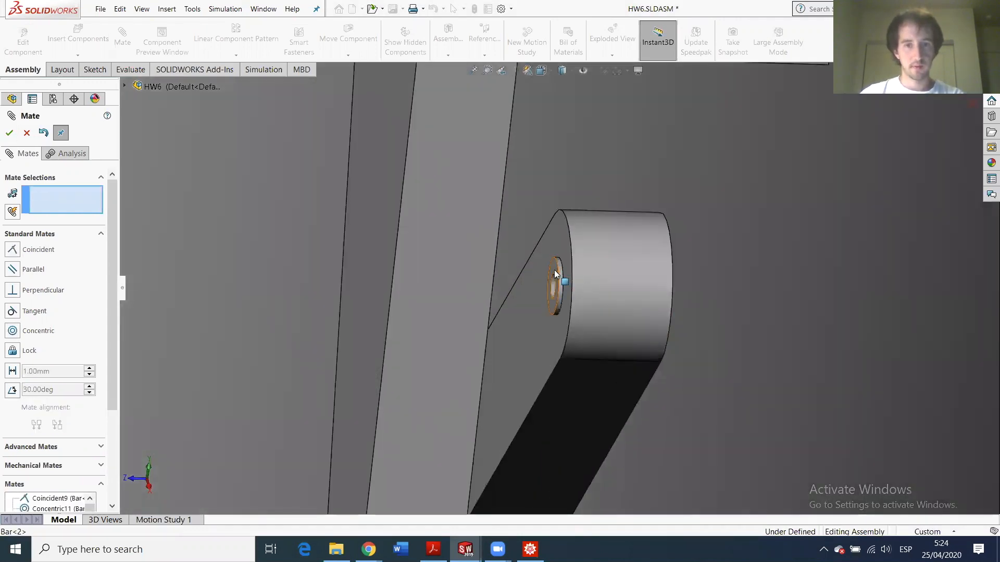
scroll(599, 333, "up", 6)
scroll(496, 329, "down", 2)
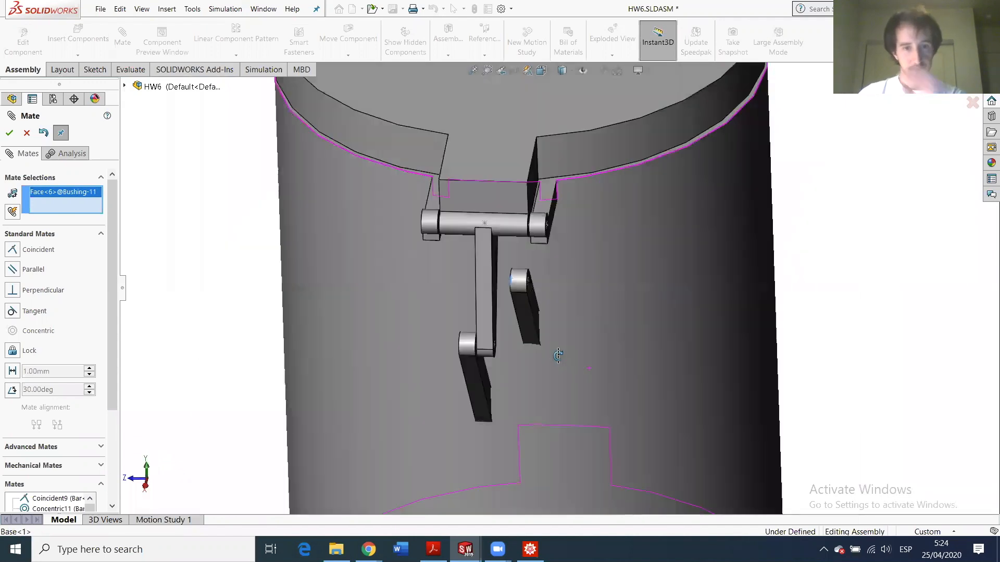
scroll(527, 311, "up", 3)
scroll(527, 312, "down", 5)
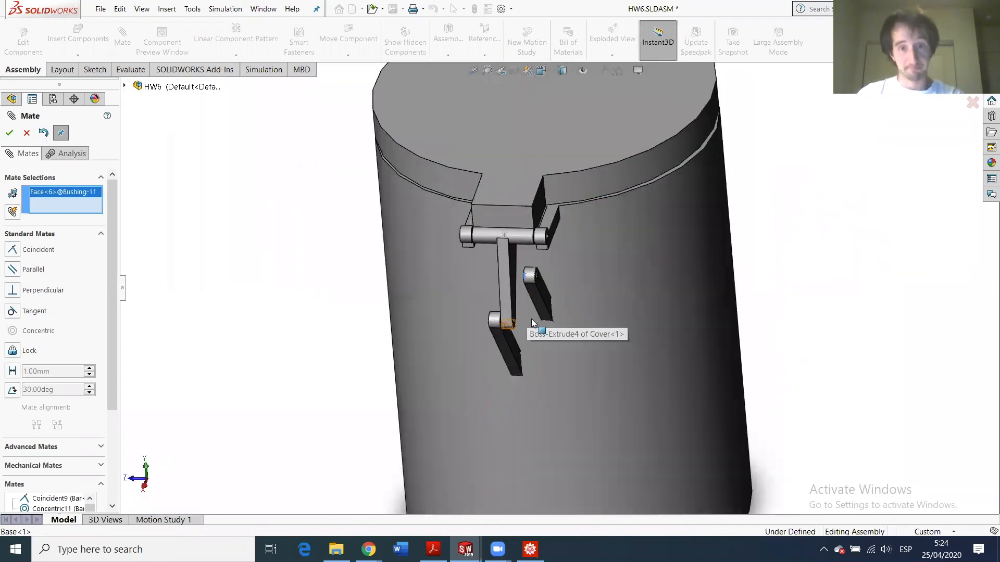
scroll(495, 322, "down", 5)
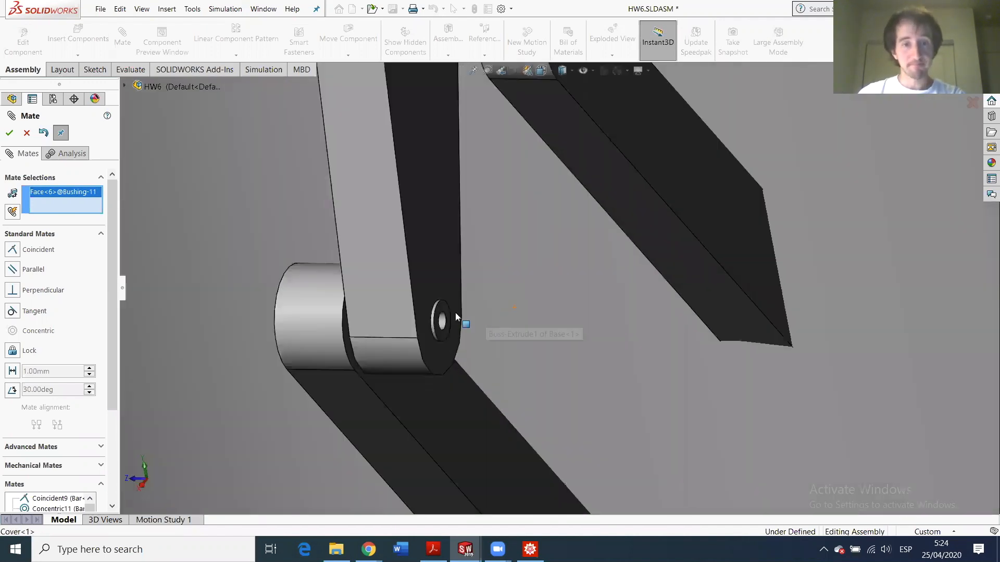
left_click(443, 307)
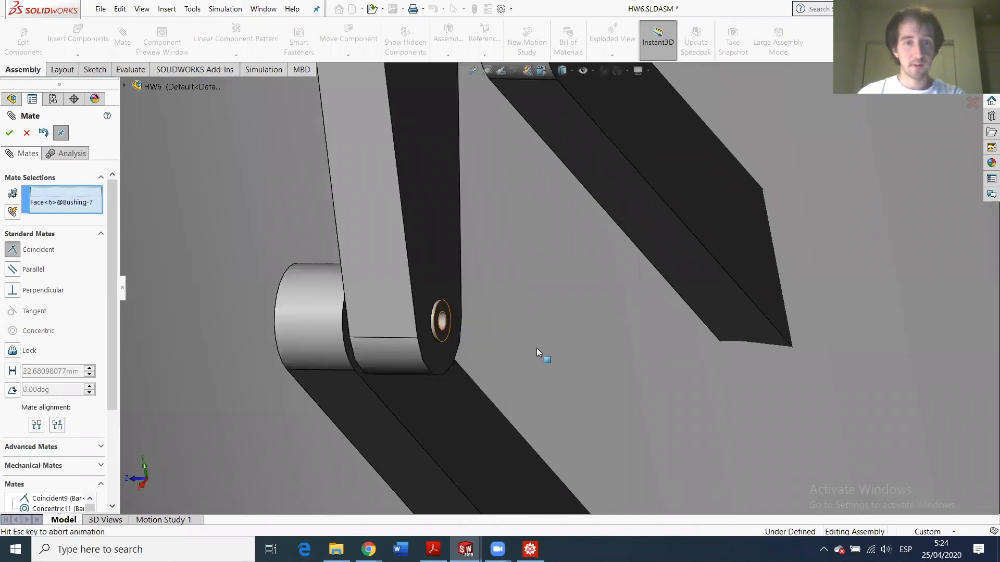
left_click(538, 352)
left_click(9, 134)
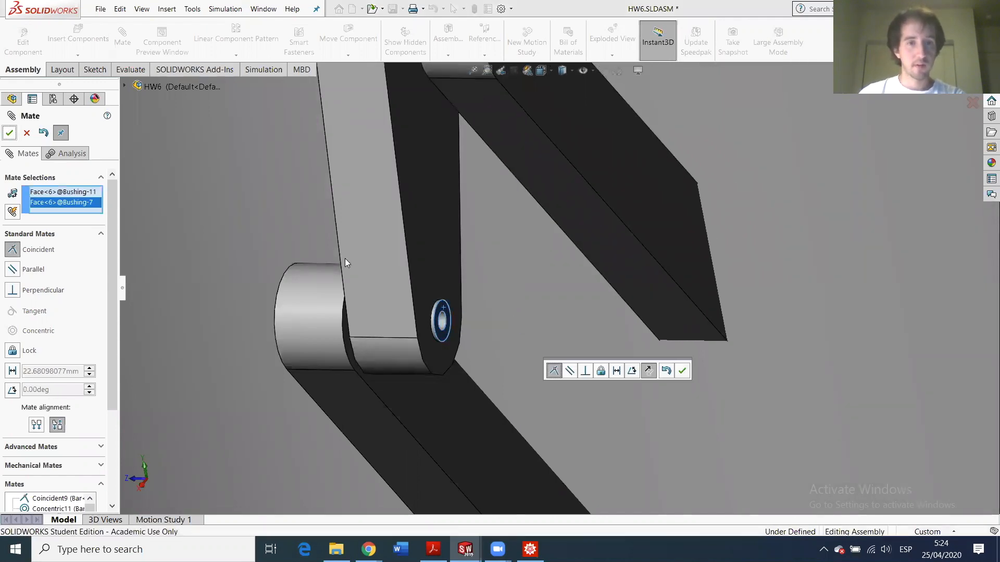
- Make the pin holes of Bushing-12 and Bushing-7 concentric
scroll(497, 241, "up", 10)
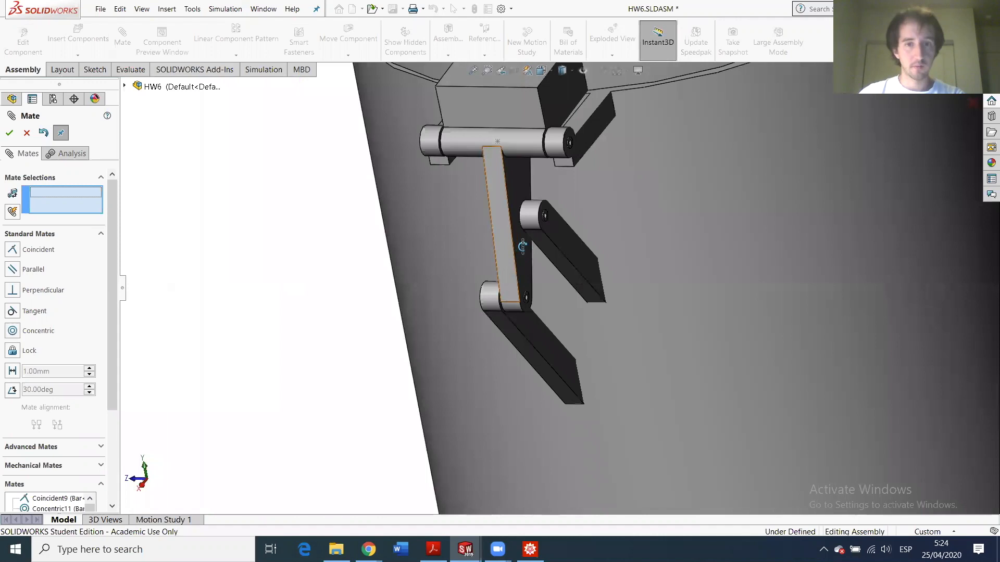
scroll(573, 218, "down", 5)
scroll(608, 215, "down", 2)
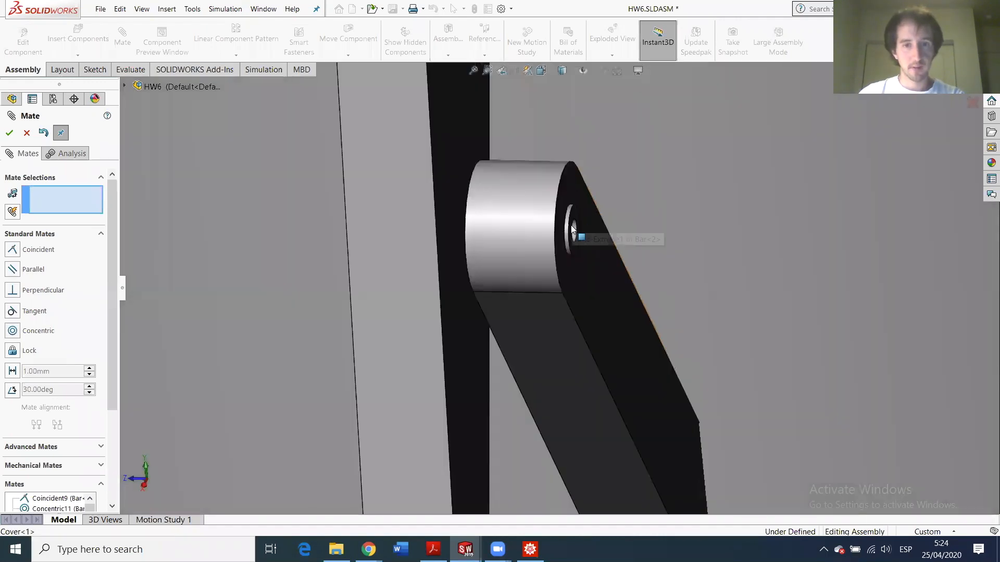
left_click(573, 232)
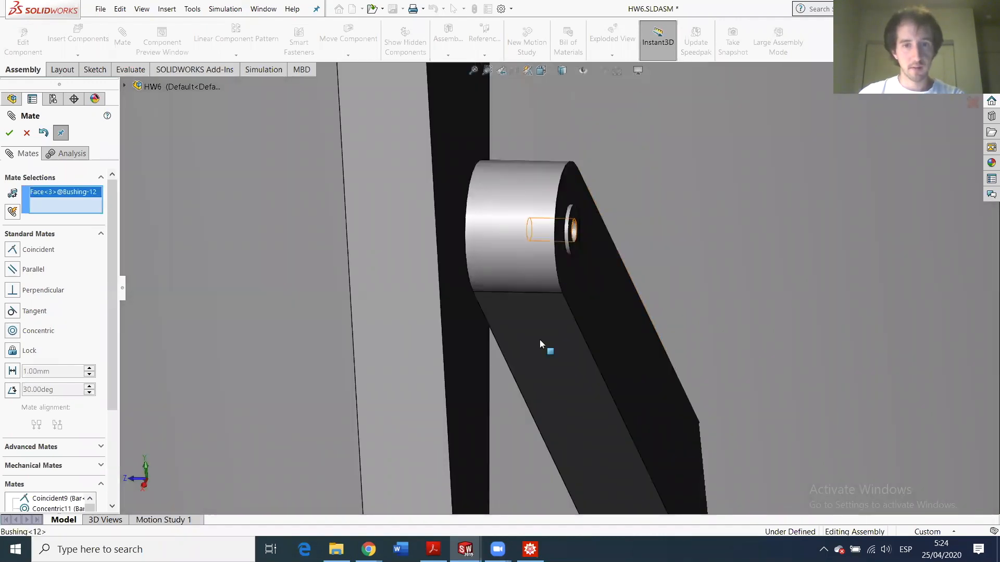
scroll(540, 341, "up", 5)
scroll(550, 399, "down", 5)
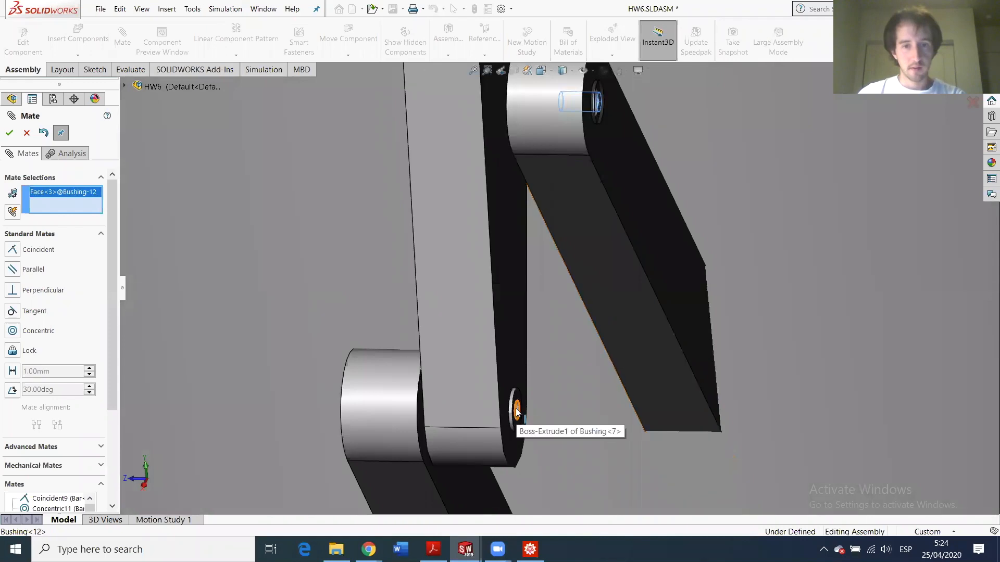
left_click(528, 415)
scroll(528, 415, "down", 3)
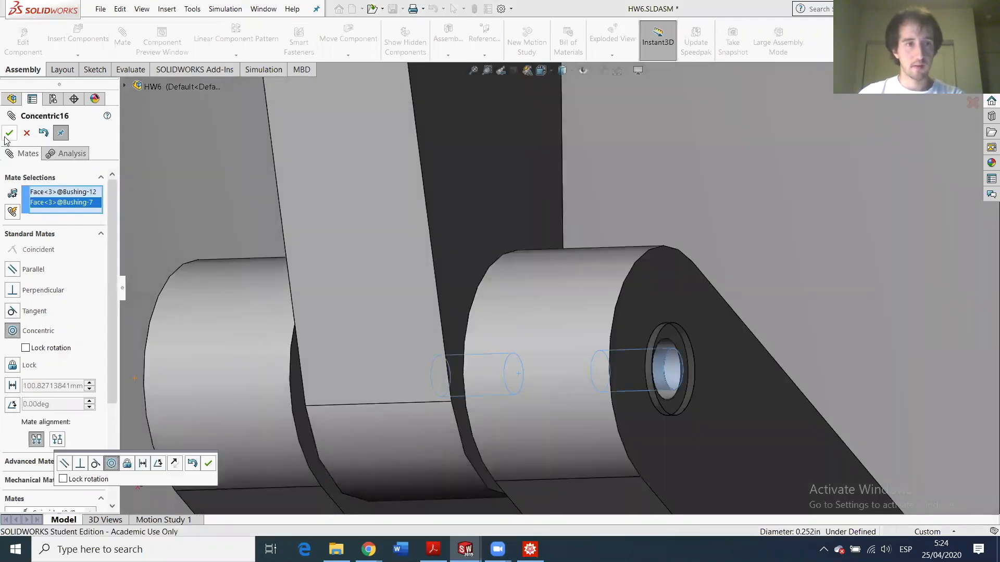
left_click(8, 135)
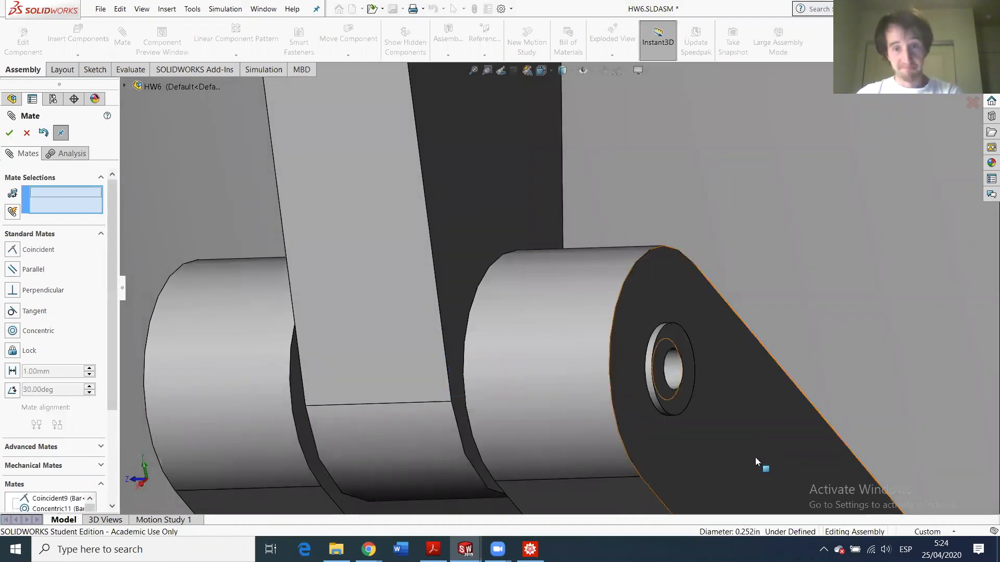
- Swing Bar<2> into line with the other bar and show the front view
scroll(547, 385, "up", 5)
scroll(497, 374, "up", 5)
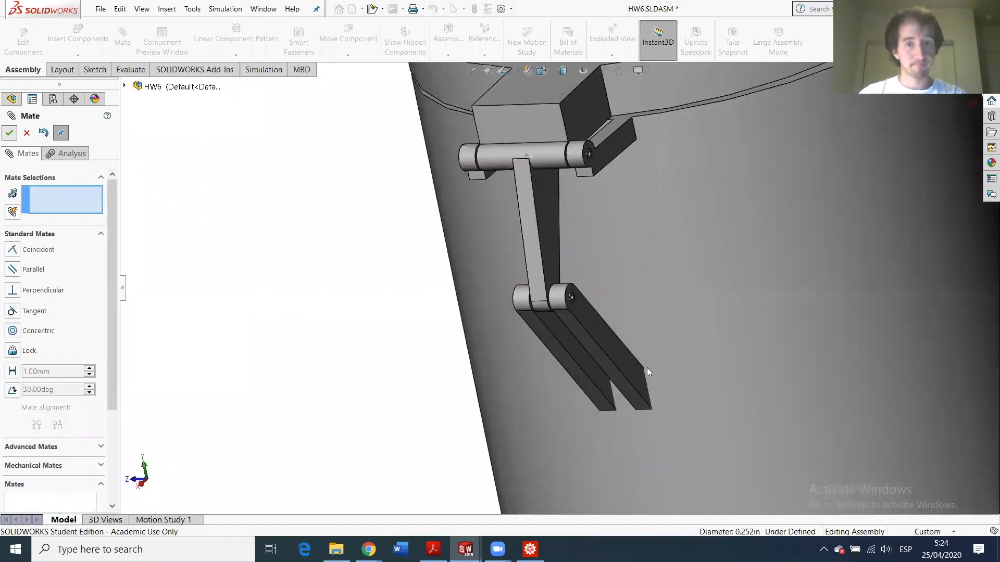
key("Escape")
scroll(698, 329, "down", 6)
left_click_drag(698, 330, 800, 379)
left_click_drag(946, 397, 942, 367)
left_click_drag(697, 366, 957, 350)
scroll(774, 433, "up", 3)
scroll(593, 383, "down", 2)
scroll(573, 364, "up", 3)
middle_click_drag(558, 333, 526, 356)
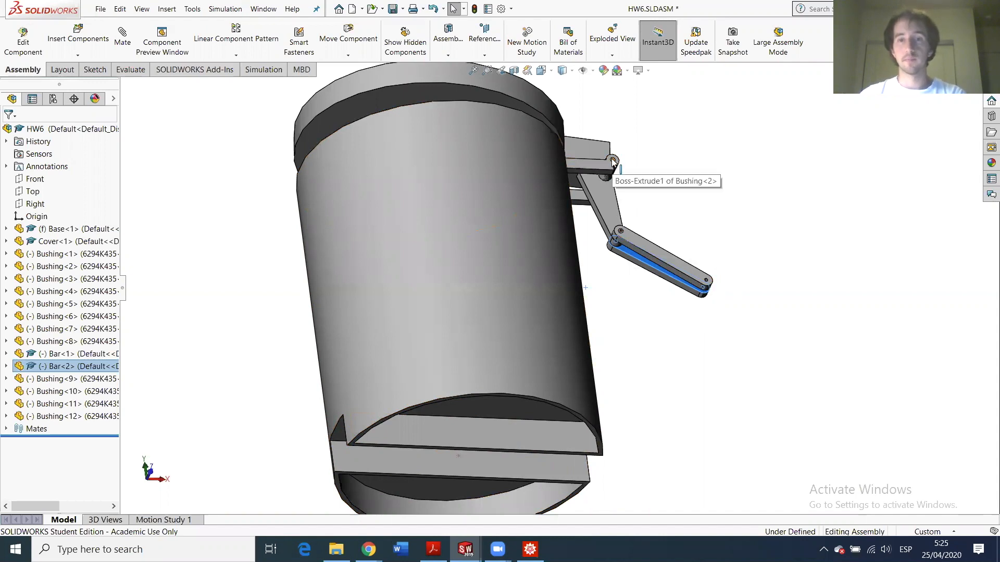
key("ctrl+1")
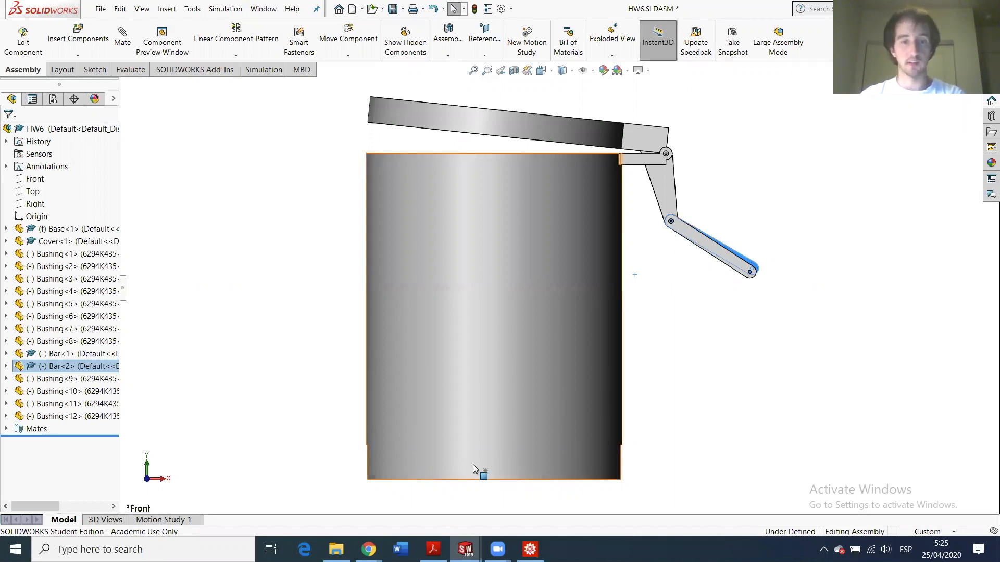
- Clear the Bar<2> selection and orbit around the container's underside
scroll(744, 281, "down", 4)
scroll(573, 379, "up", 4)
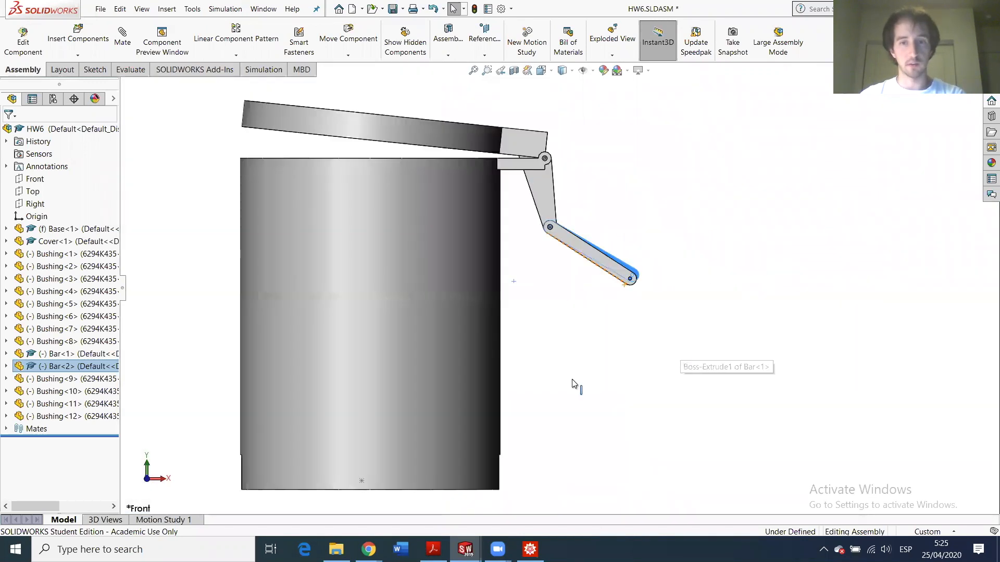
scroll(383, 469, "up", 1)
left_click(384, 470)
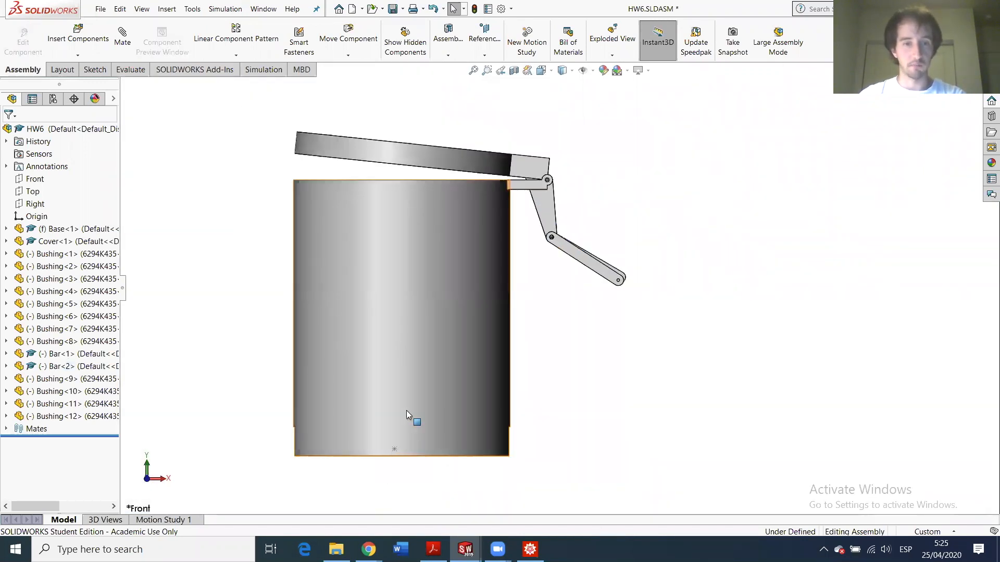
middle_click_drag(406, 411, 406, 367)
scroll(405, 471, "down", 5)
scroll(482, 335, "up", 6)
middle_click_drag(678, 175, 674, 226)
scroll(711, 174, "down", 7)
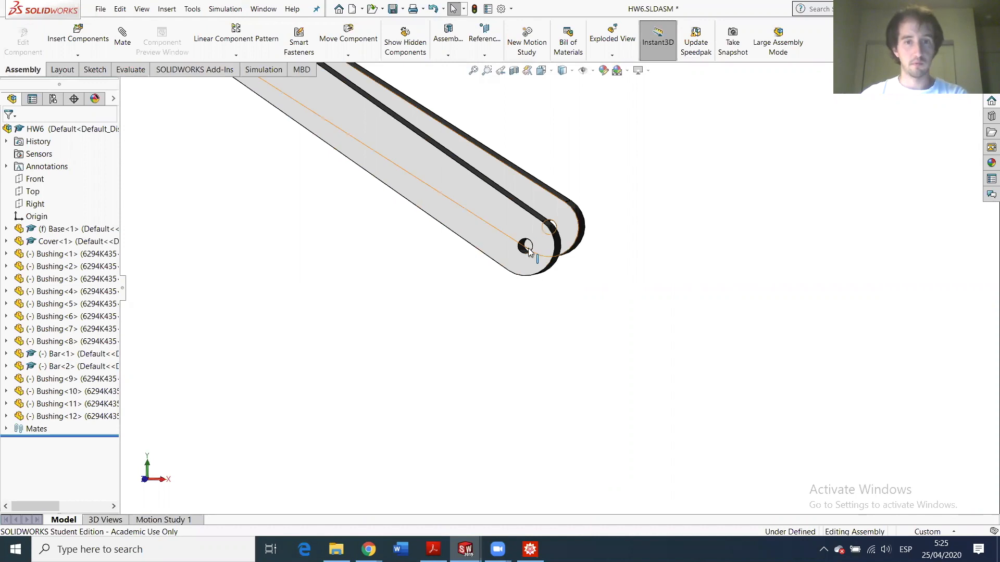
scroll(500, 258, "up", 5)
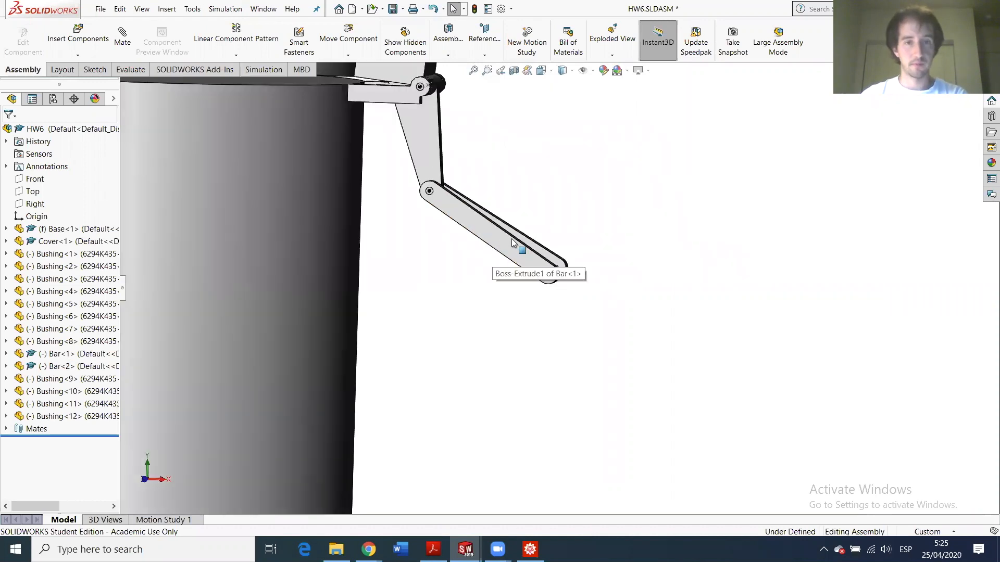
scroll(538, 284, "down", 8)
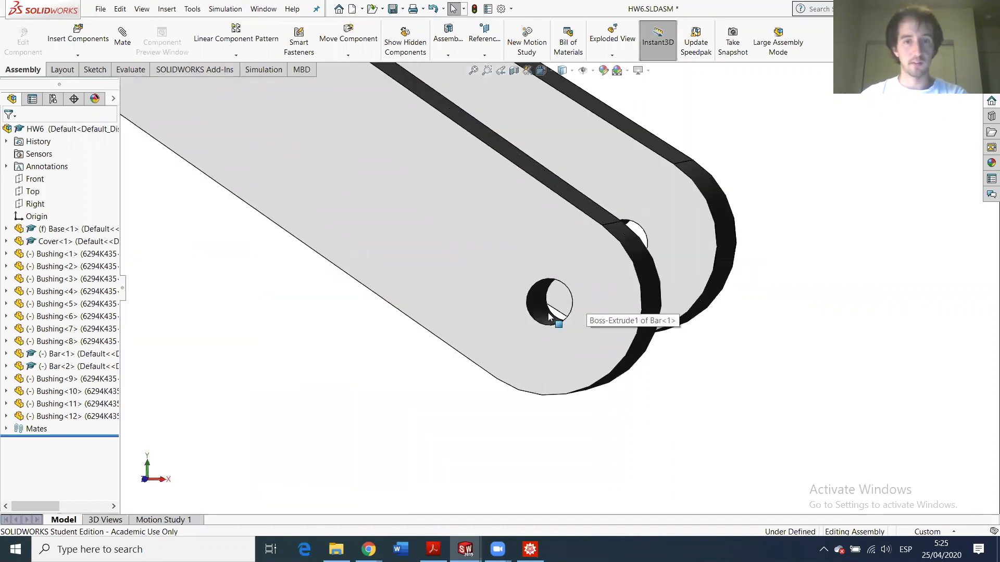
- Measure the bar's end hole to confirm its 0.375 in diameter, then select the can
left_click(550, 316)
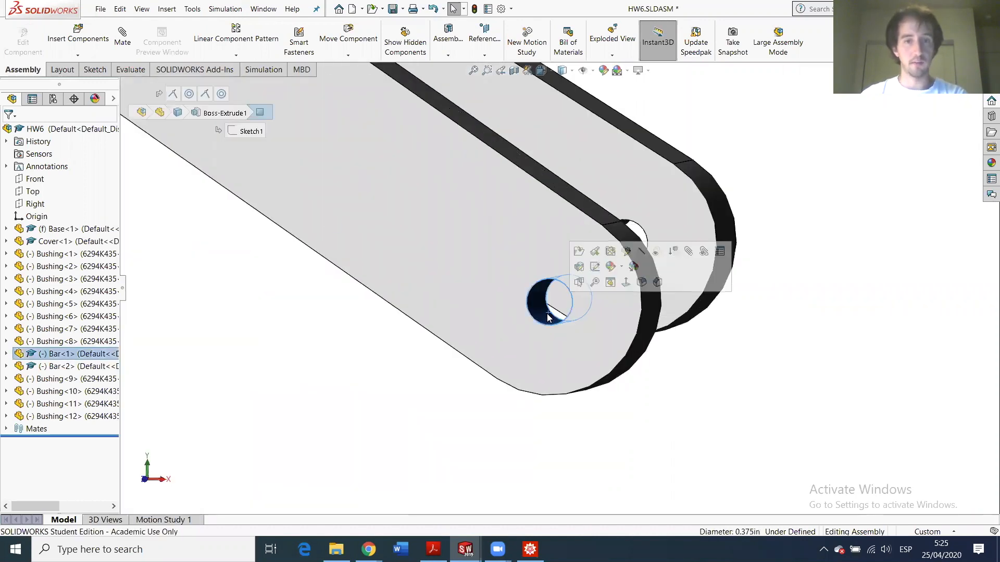
left_click(131, 70)
left_click(188, 38)
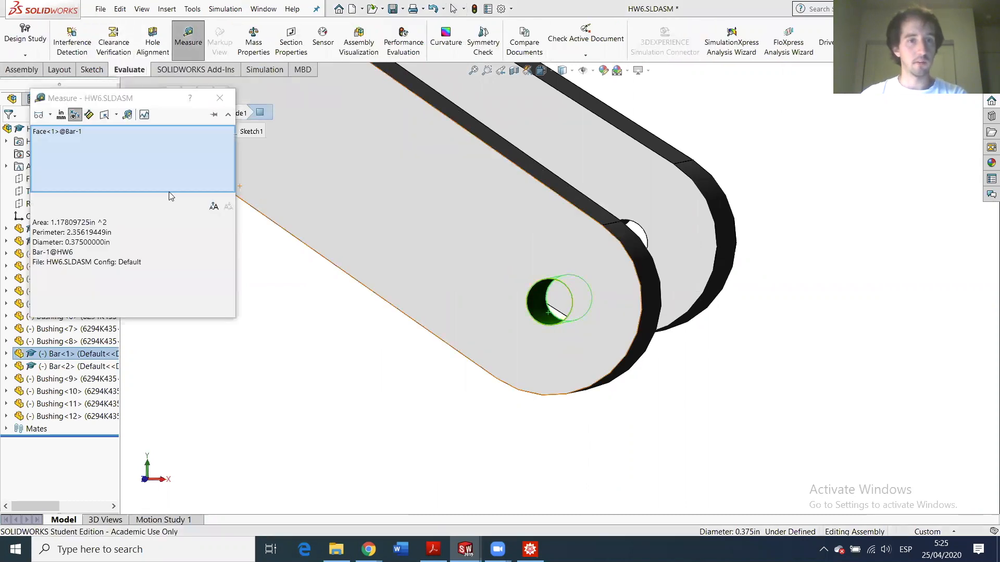
left_click(90, 243)
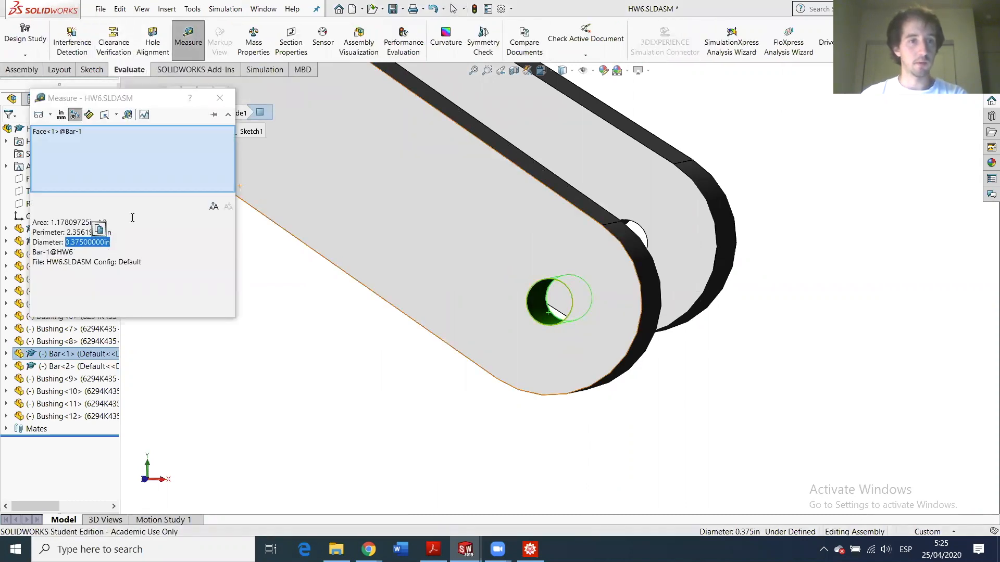
left_click(219, 98)
key("f")
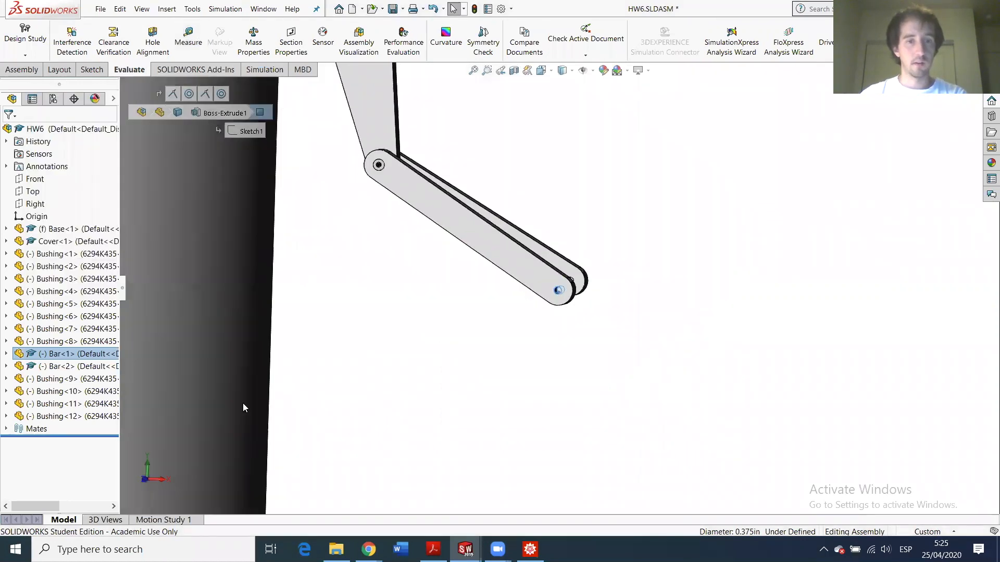
left_click(323, 334)
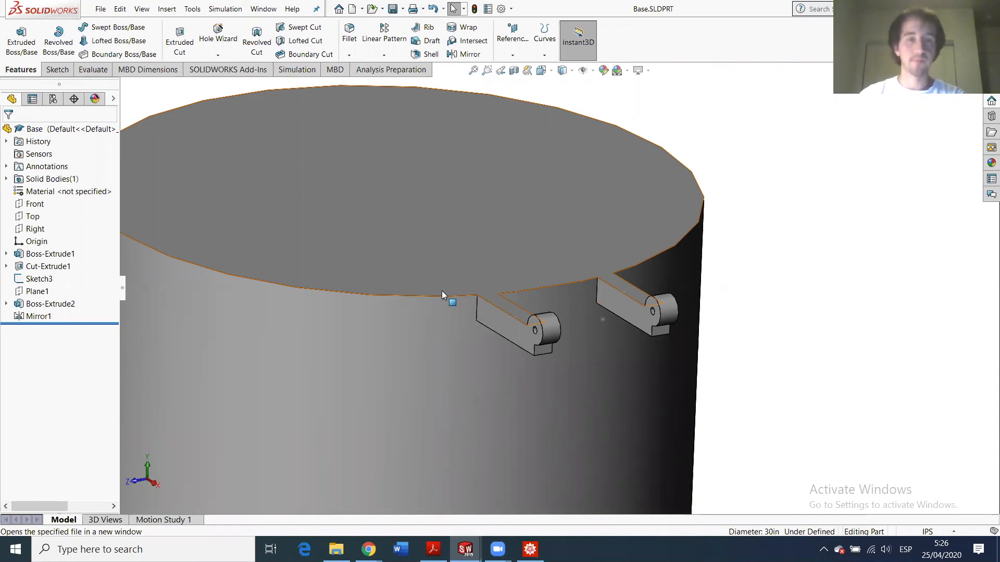
- Start a sketch on the bottom cut's flat face and convert Sketch3's point into it
scroll(441, 291, "up", 6)
middle_click_drag(538, 264, 530, 378)
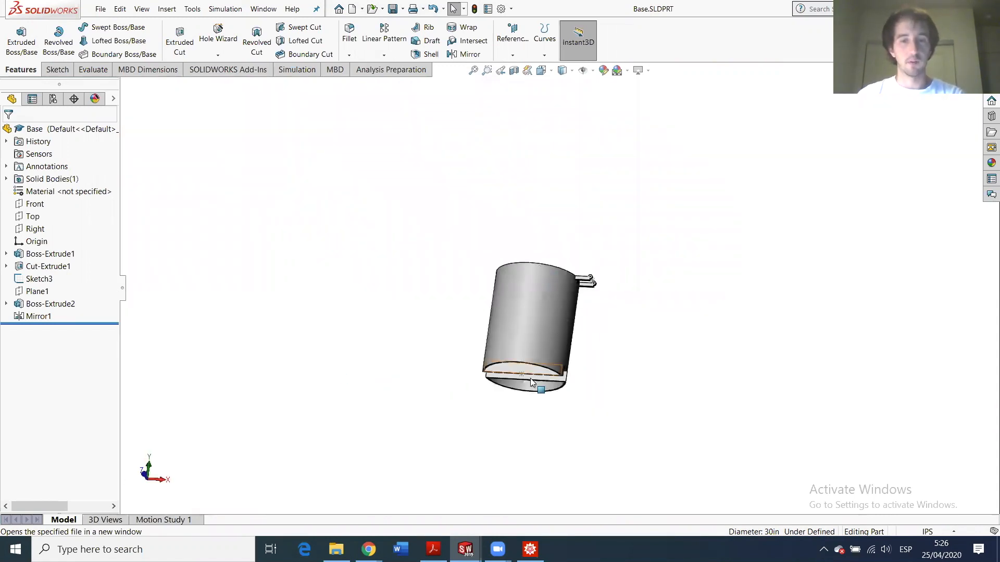
scroll(542, 359, "down", 6)
left_click(522, 333)
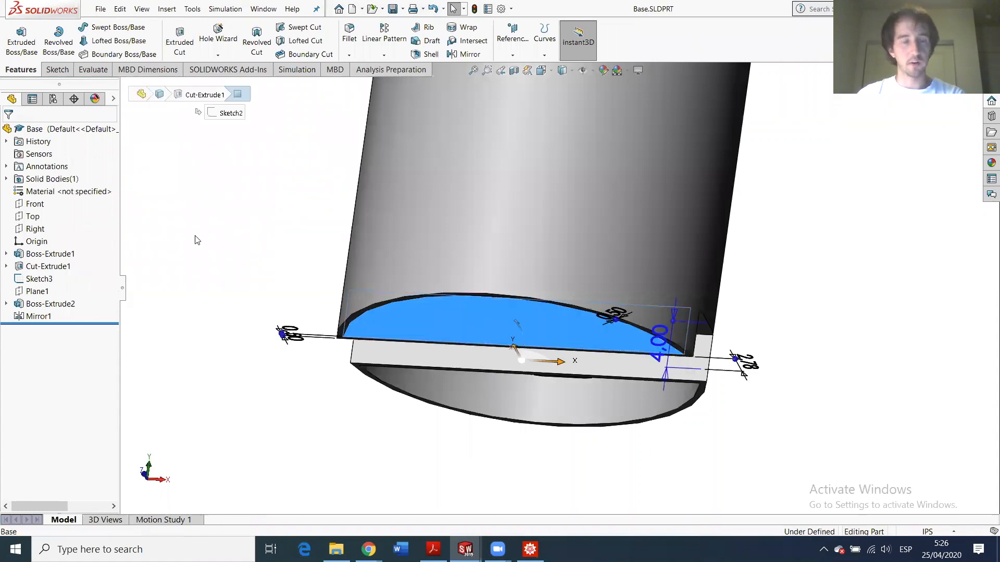
left_click(57, 70)
left_click(20, 70)
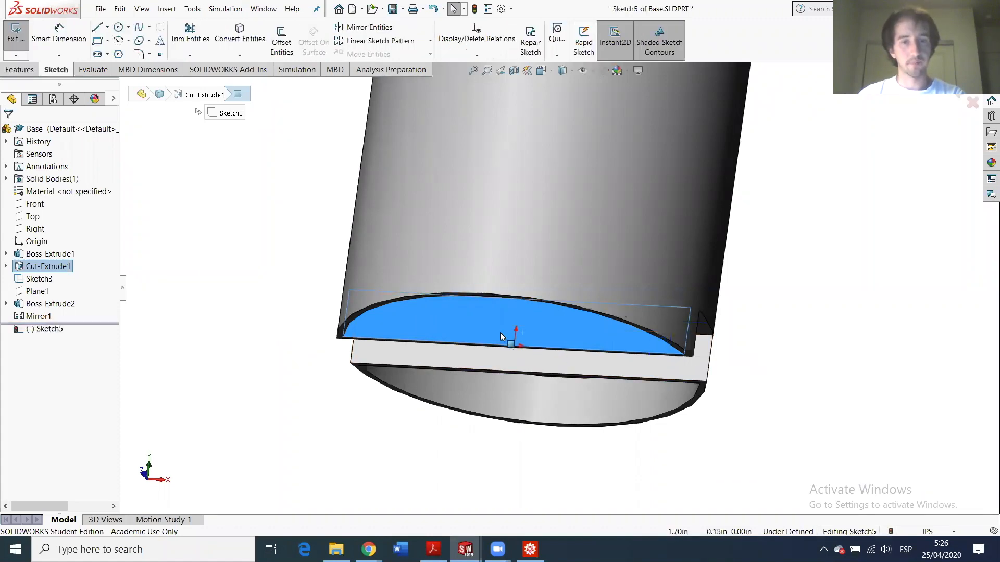
scroll(515, 343, "down", 1)
mouse_move(544, 347)
middle_mouse_down()
mouse_move(546, 359)
mouse_move(502, 332)
middle_mouse_up()
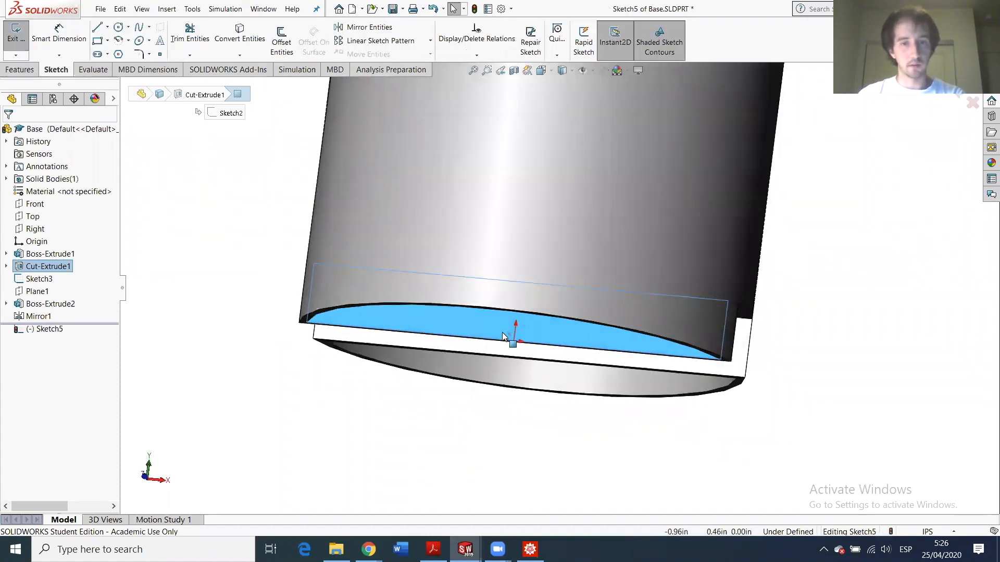
left_click(508, 334)
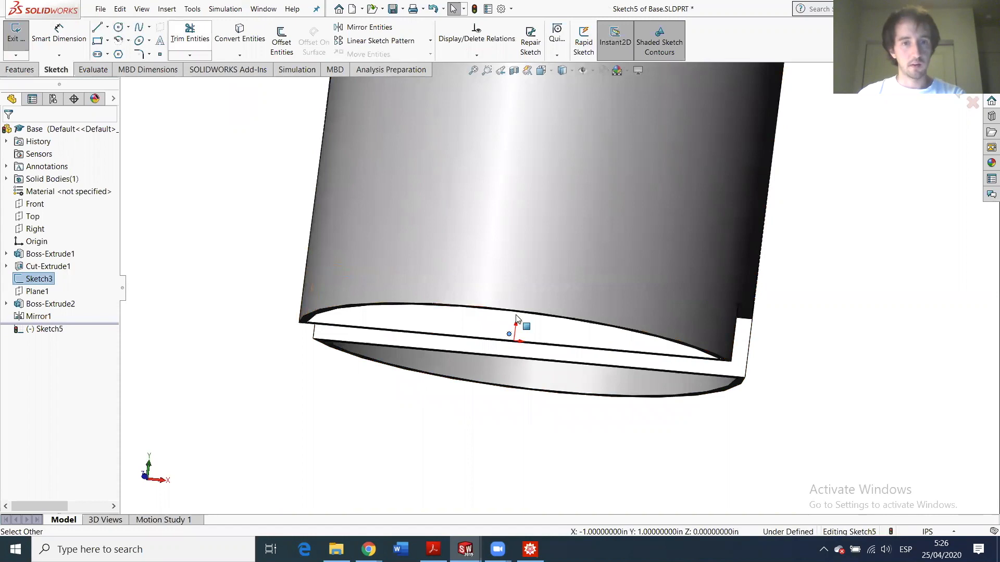
middle_click_drag(504, 310, 488, 284)
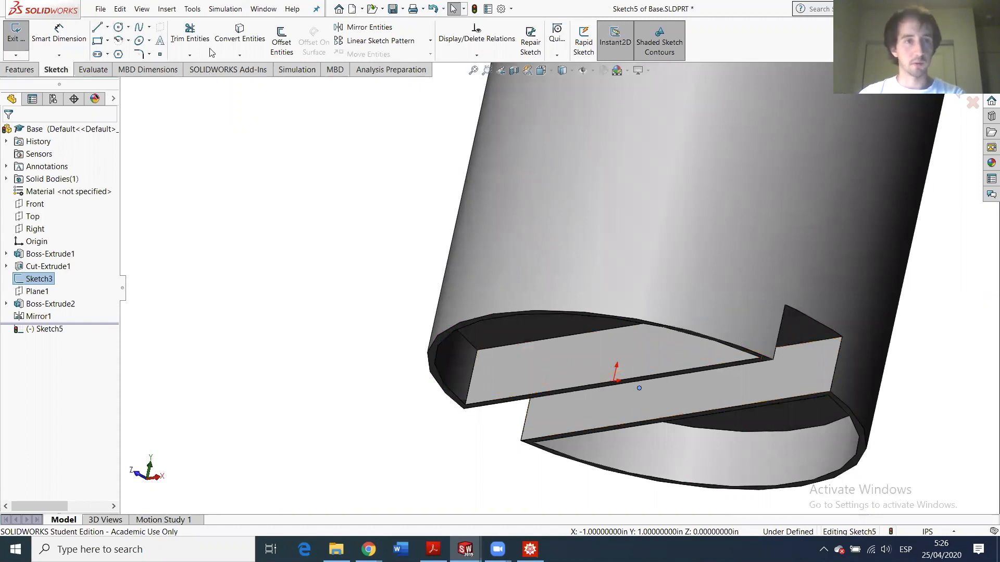
left_click(237, 44)
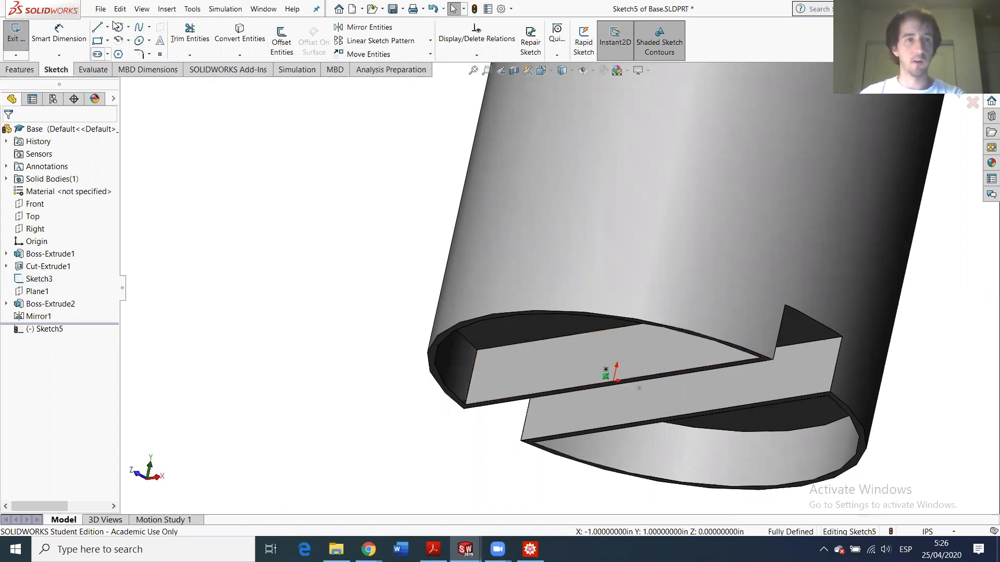
- Draw a circle on the point, dimension it 0.375 in diameter, and exit the sketch
left_click(606, 369)
left_click(610, 359)
left_click(60, 34)
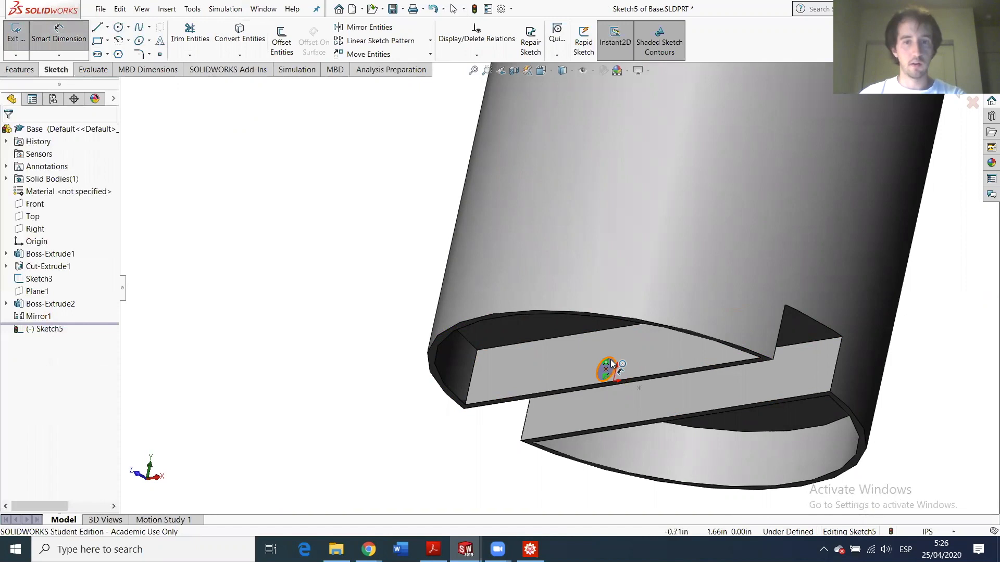
left_click(612, 364)
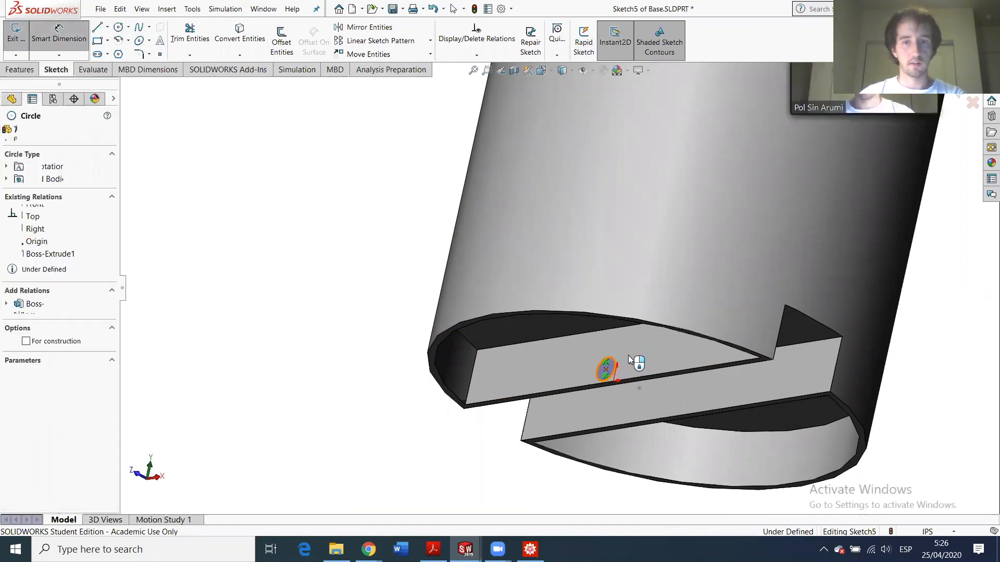
left_click(671, 382)
key("Return")
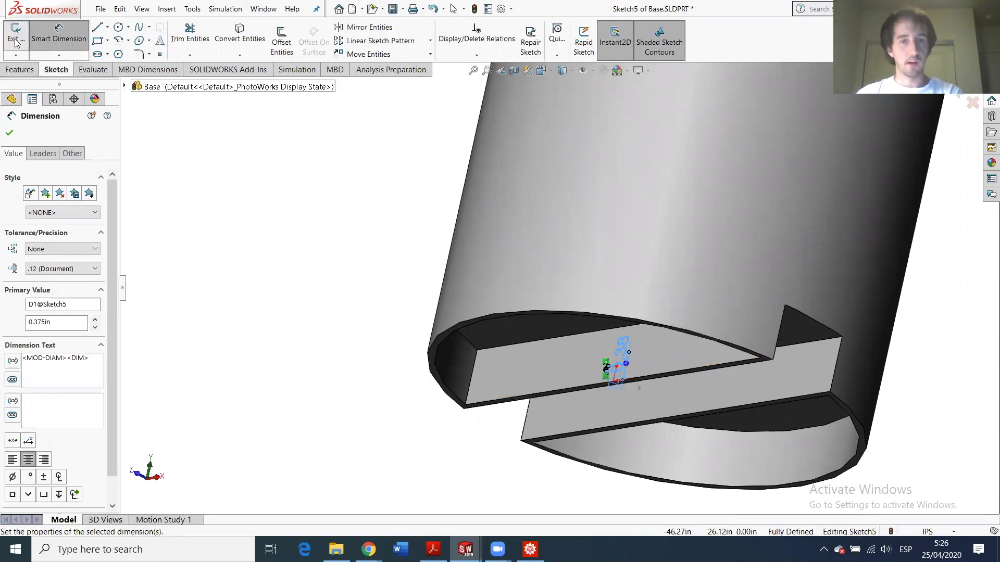
left_click(17, 38)
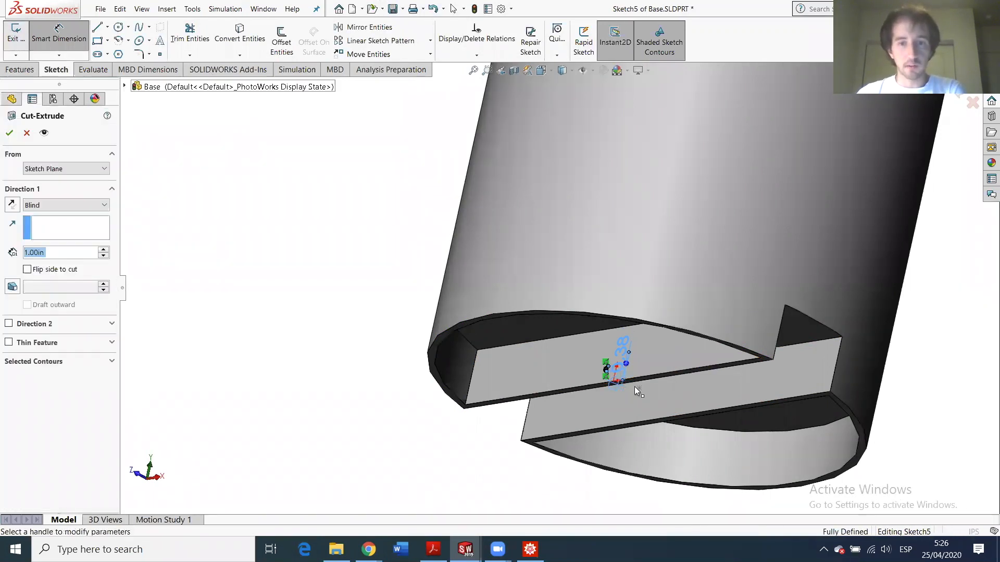
- Cut the circle Up To Surface at the slot's opposite inner face, then inspect it
left_click(32, 205)
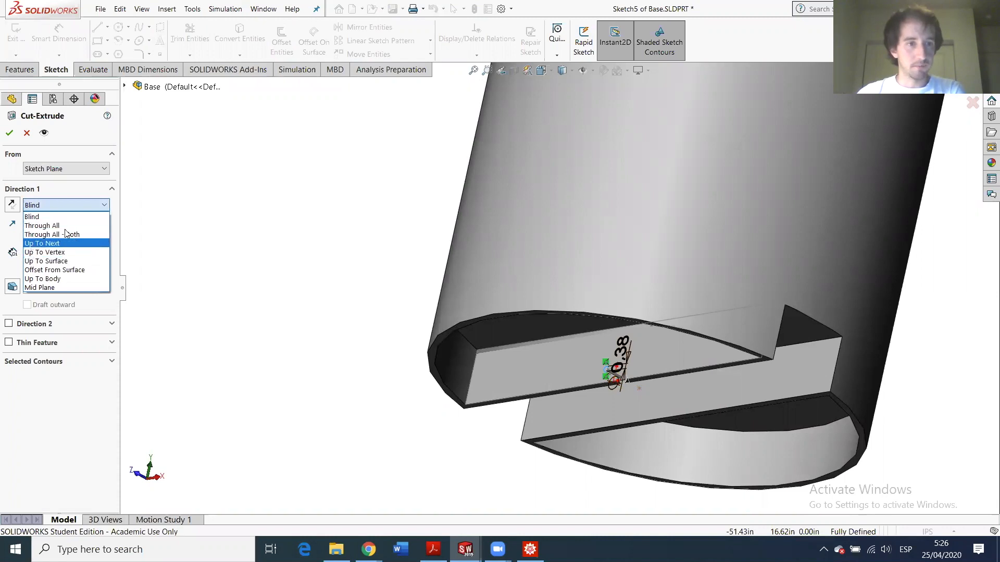
left_click(71, 262)
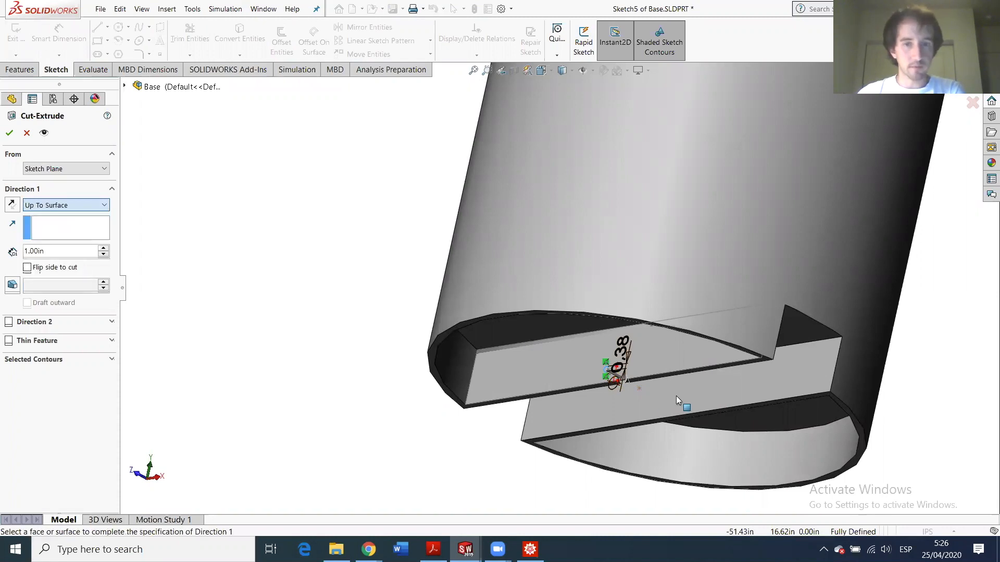
middle_click_drag(659, 385, 678, 367)
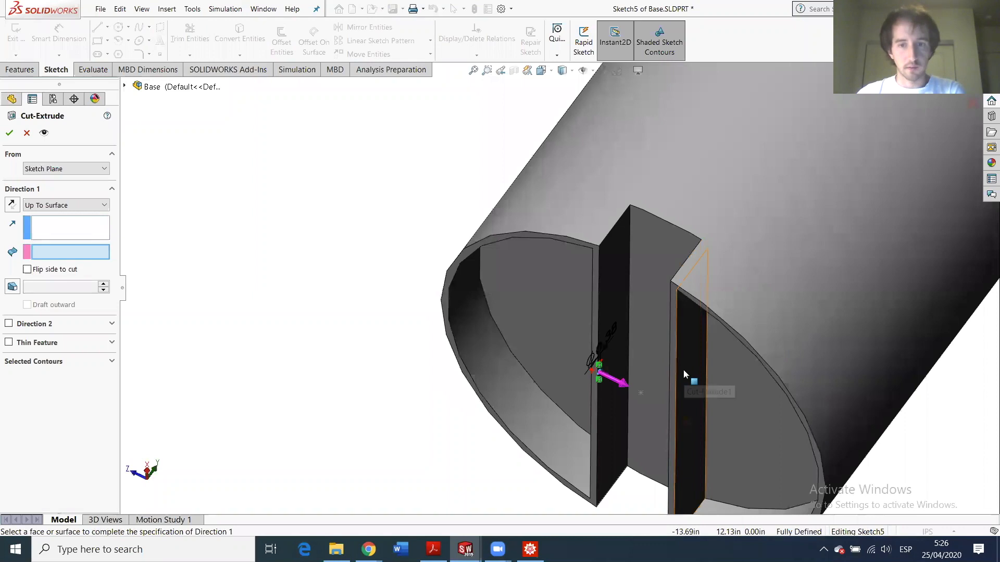
left_click(683, 369)
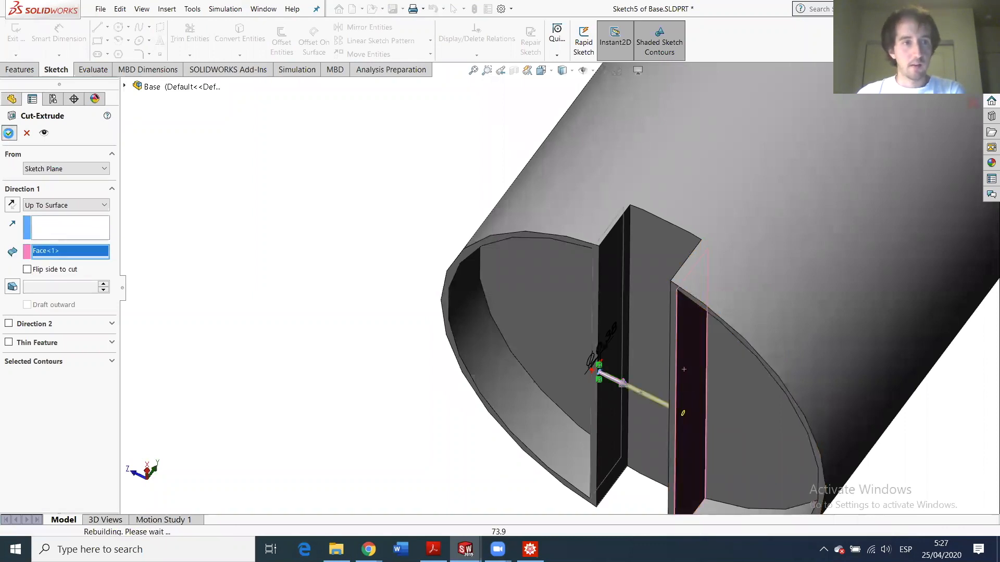
key("Return")
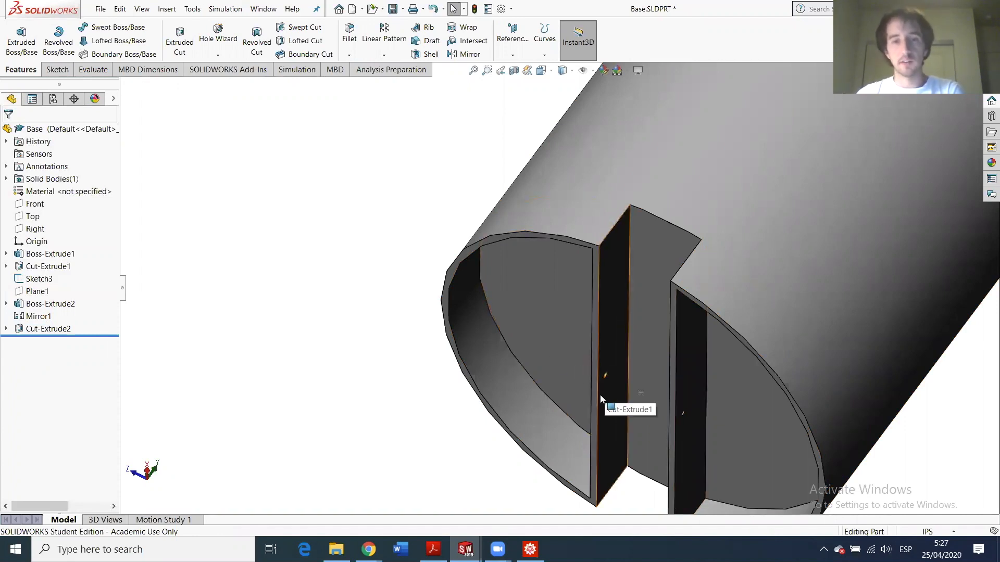
middle_click_drag(611, 398, 602, 383)
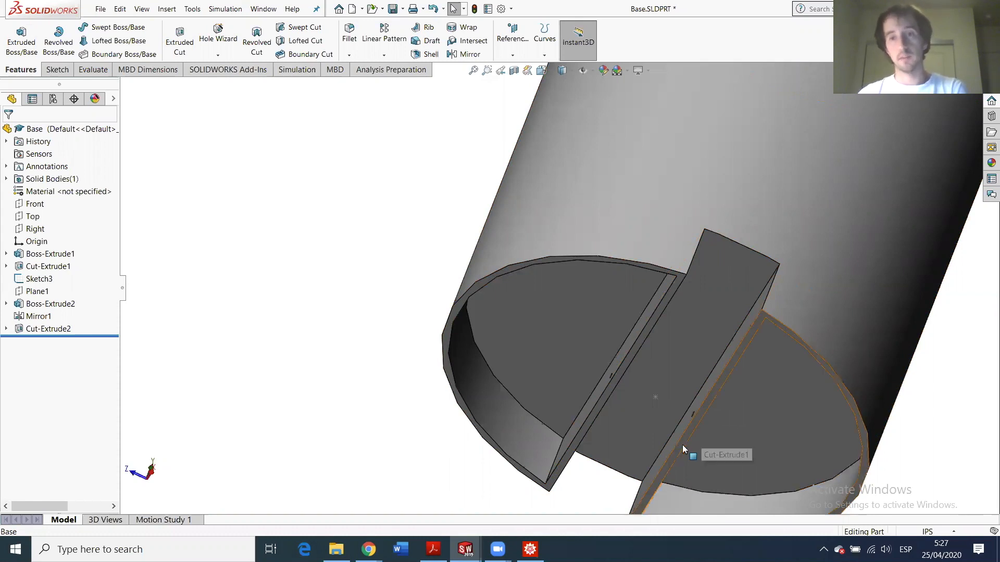
- Orbit the cylinder upright to inspect the bottom slot and Sketch3
scroll(673, 444, "up", 5)
scroll(637, 362, "down", 5)
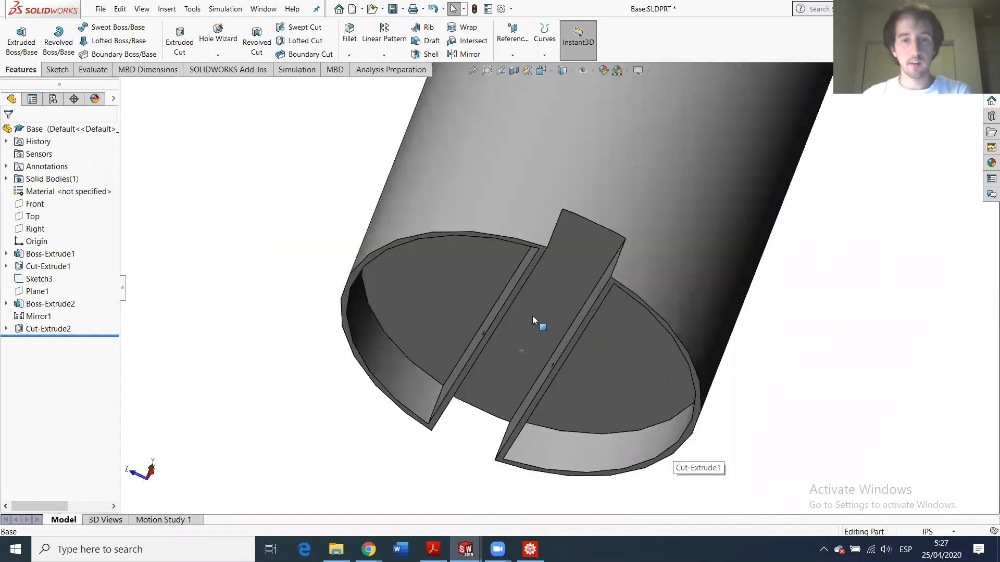
middle_click_drag(532, 315, 573, 390)
scroll(578, 236, "up", 4)
middle_click_drag(578, 235, 542, 347)
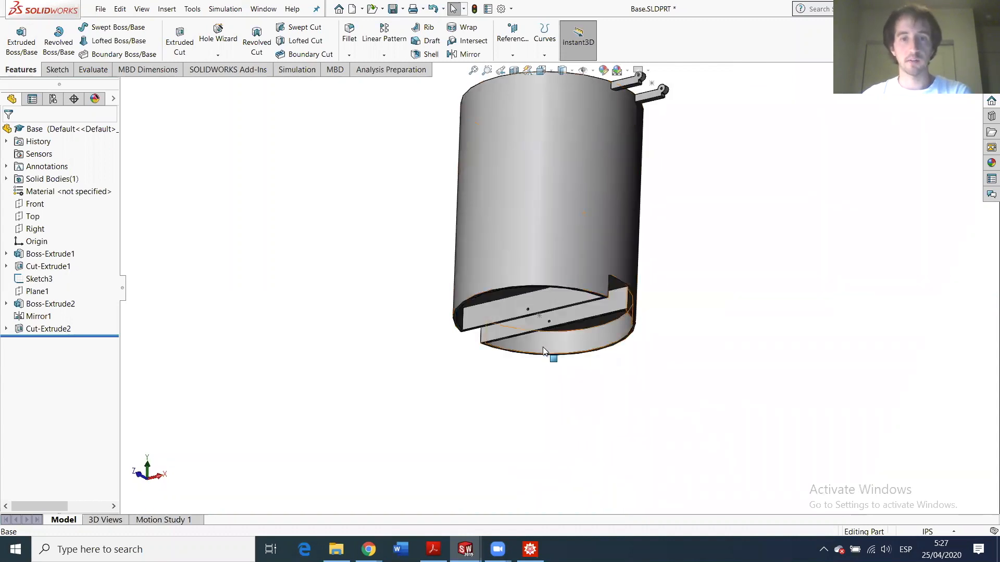
scroll(543, 346, "down", 3)
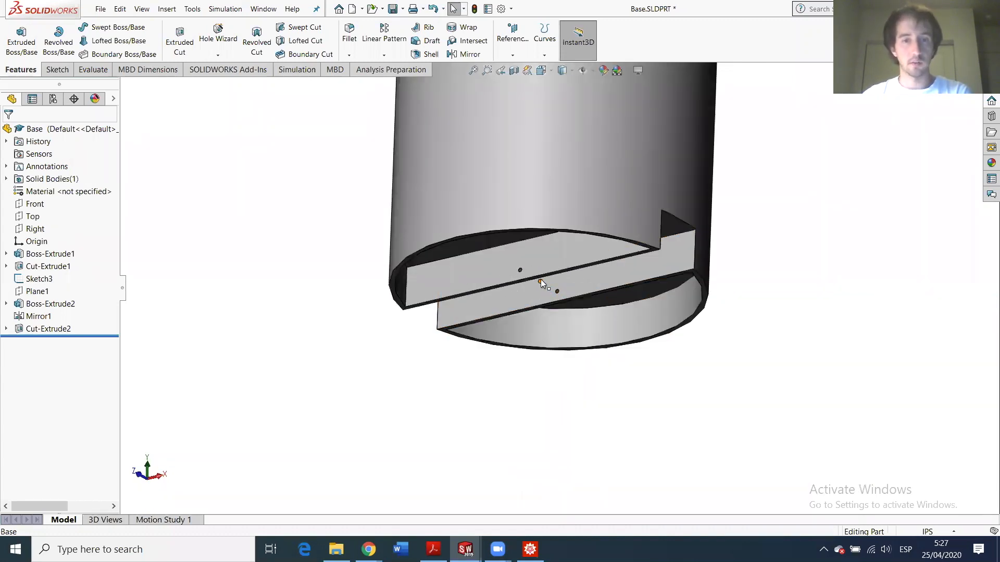
left_click(539, 281)
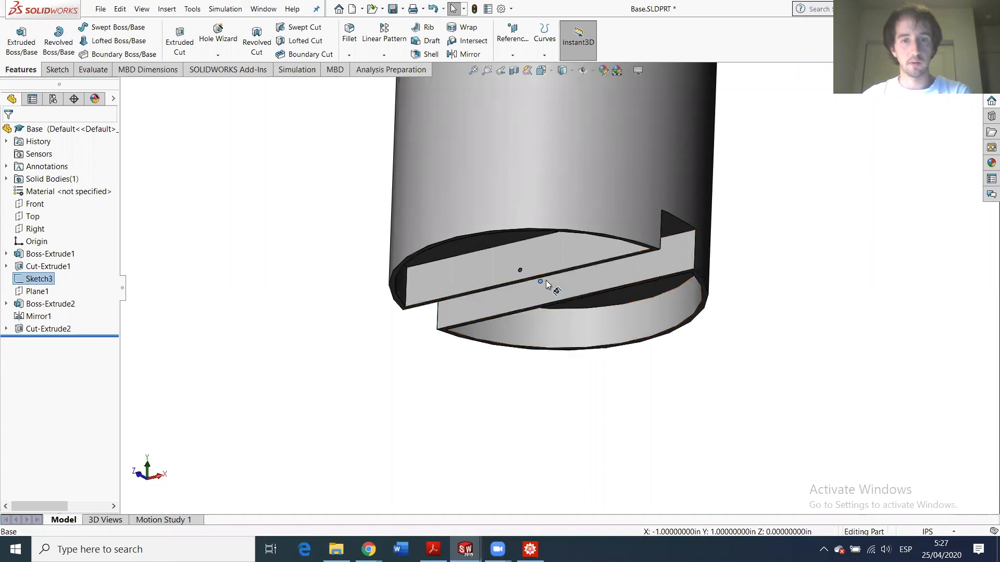
right_click(44, 281)
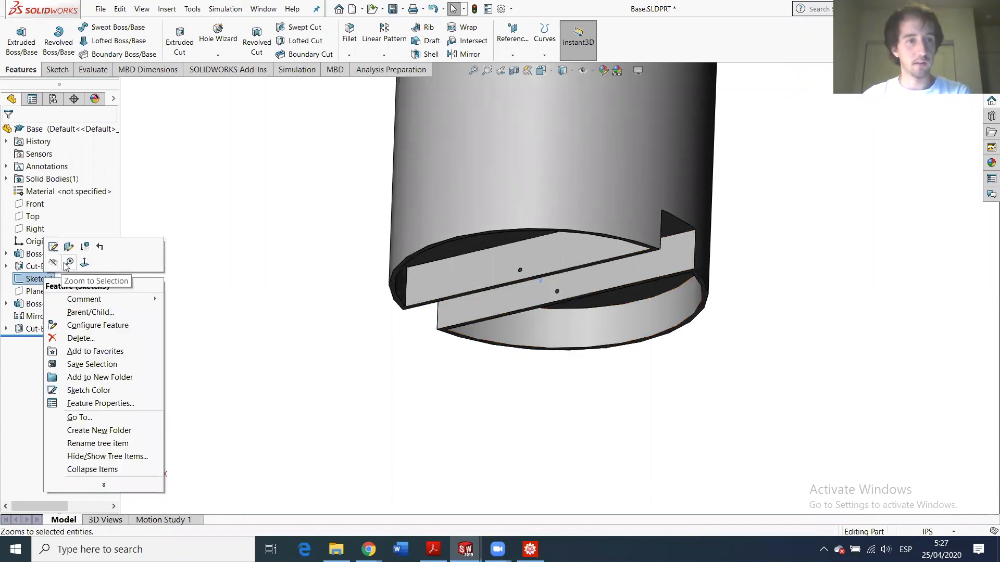
left_click(681, 435)
- Rotate to a near side-on view and save the Base part
scroll(665, 269, "up", 5)
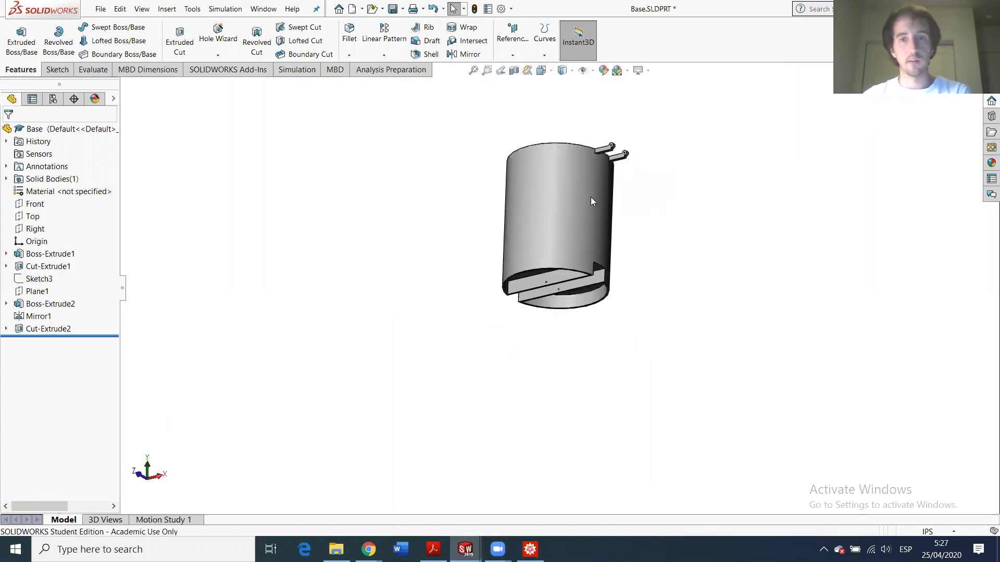
scroll(588, 196, "down", 5)
middle_click_drag(565, 257, 508, 388)
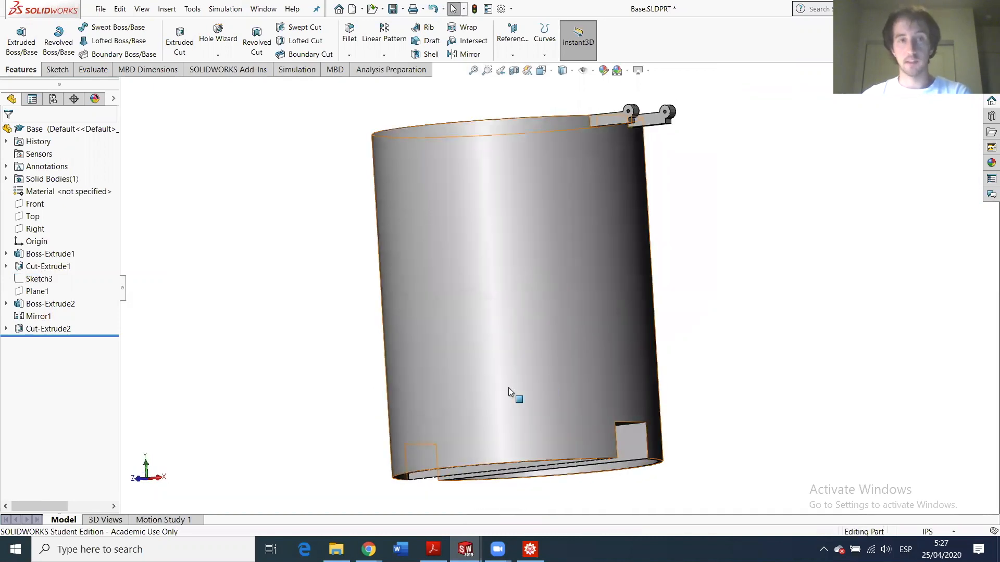
left_click(99, 10)
left_click(465, 550)
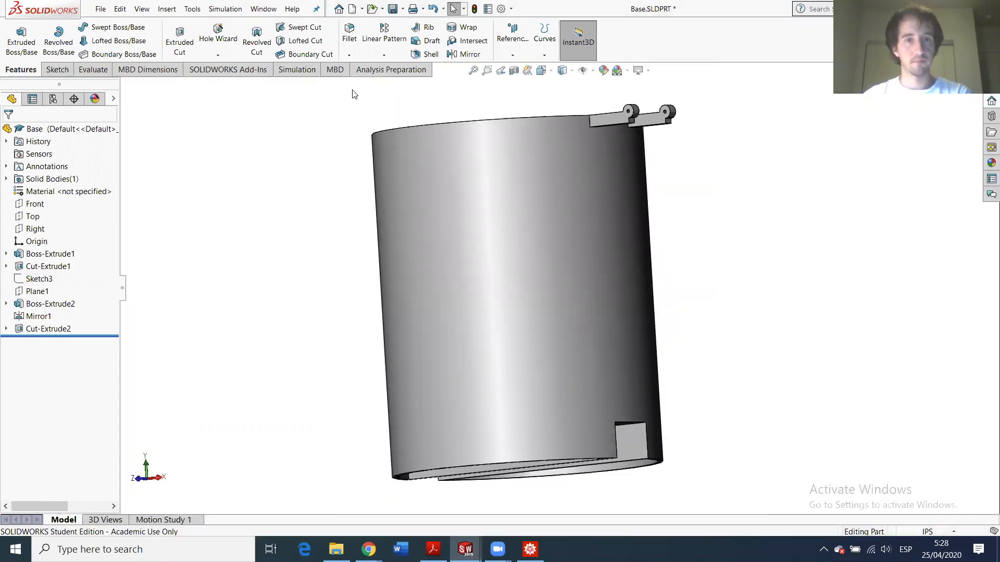
left_click(393, 9)
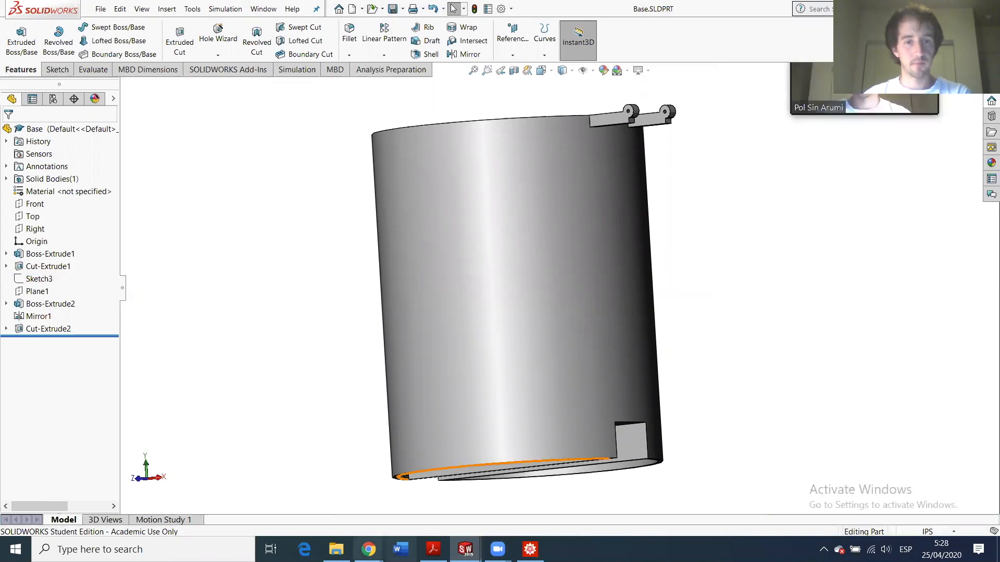
- Rebuild the HW6 assembly and save it
mouse_move(465, 549)
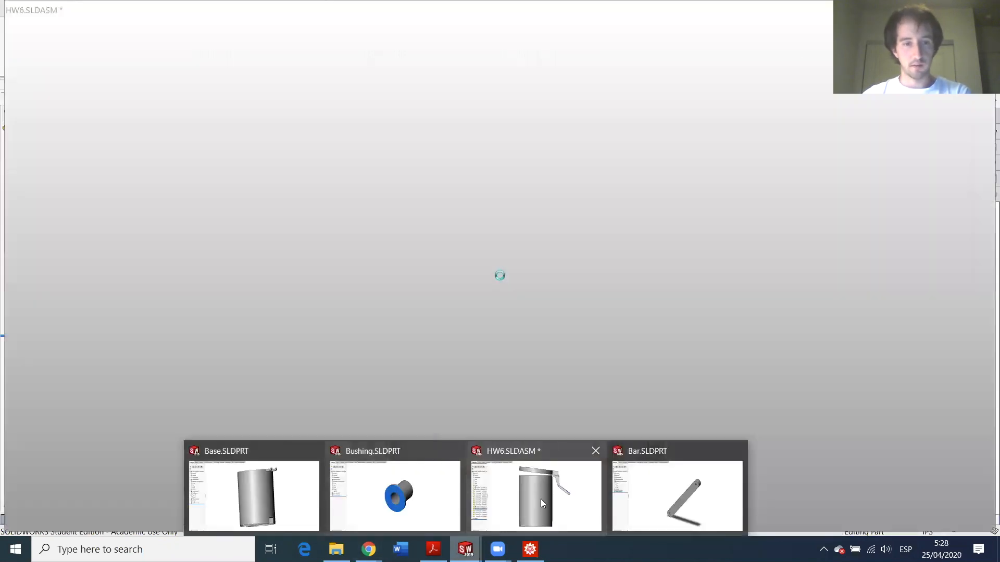
left_click(541, 499)
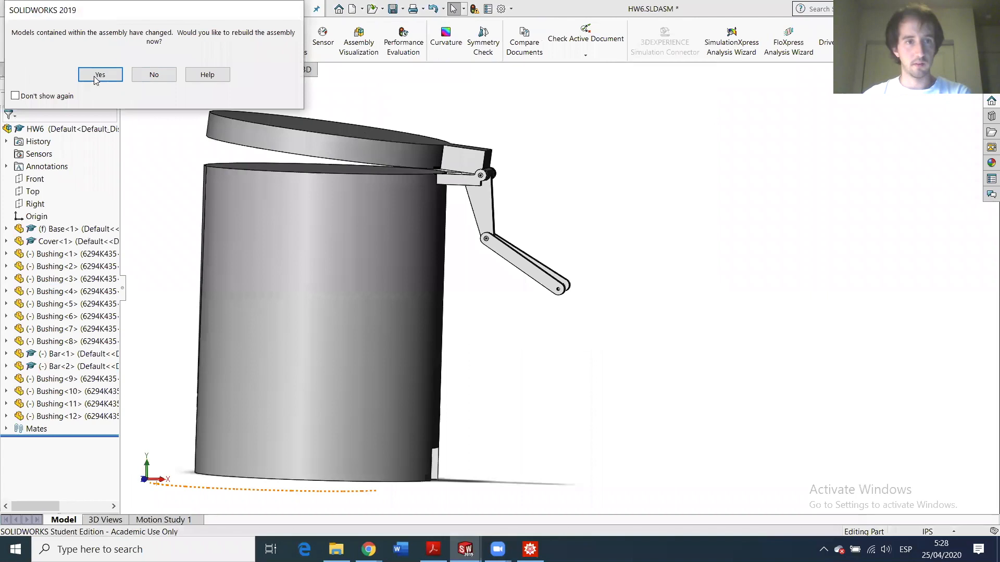
left_click(94, 77)
left_click(392, 9)
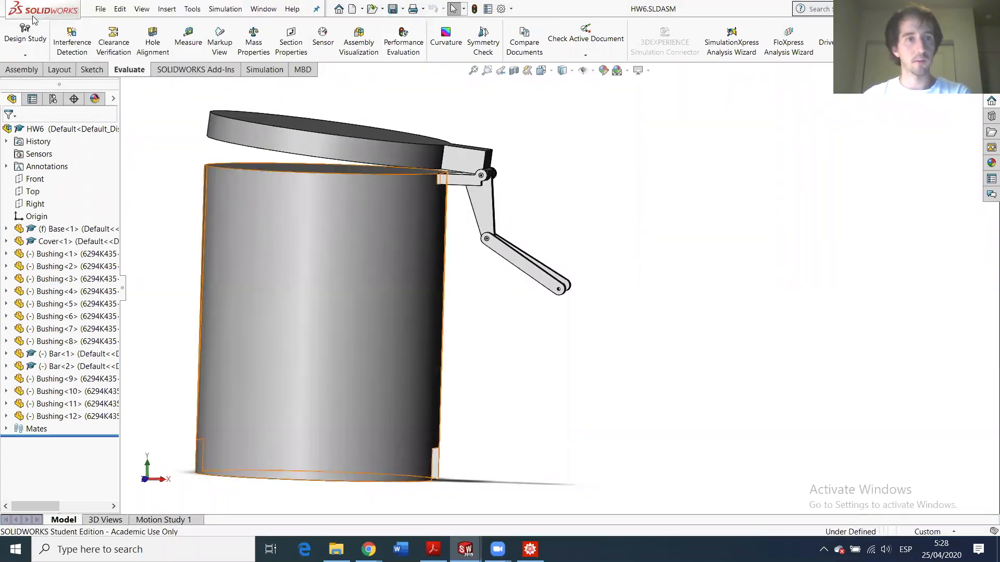
- Create a new part document and save it as Pedal
left_click(101, 9)
left_click(129, 28)
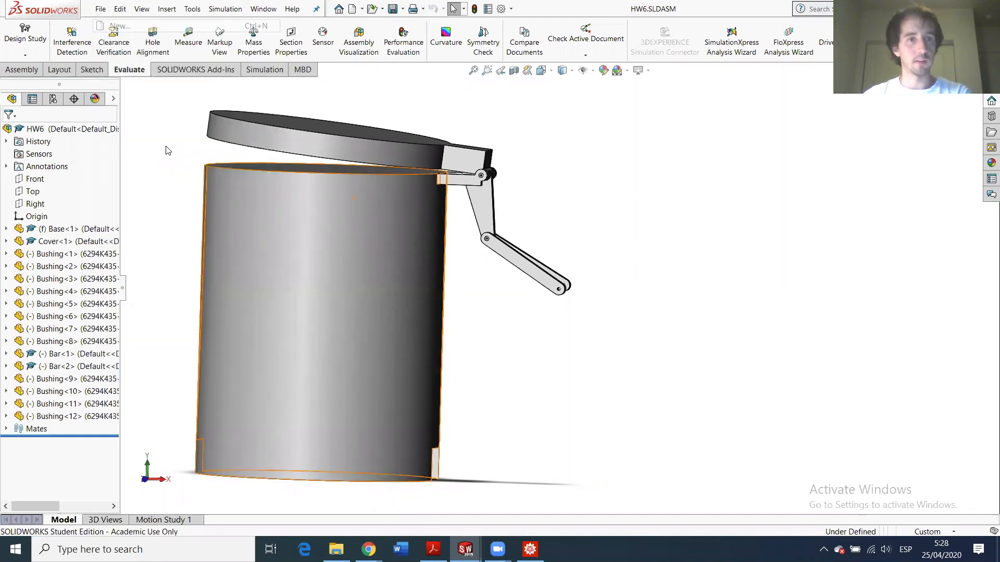
left_click(422, 407)
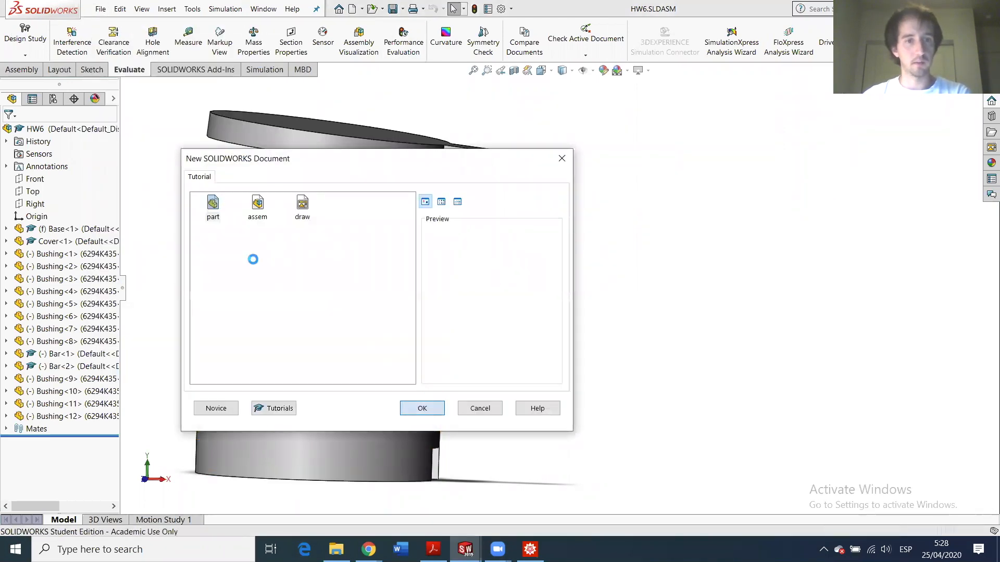
left_click(101, 9)
left_click(126, 142)
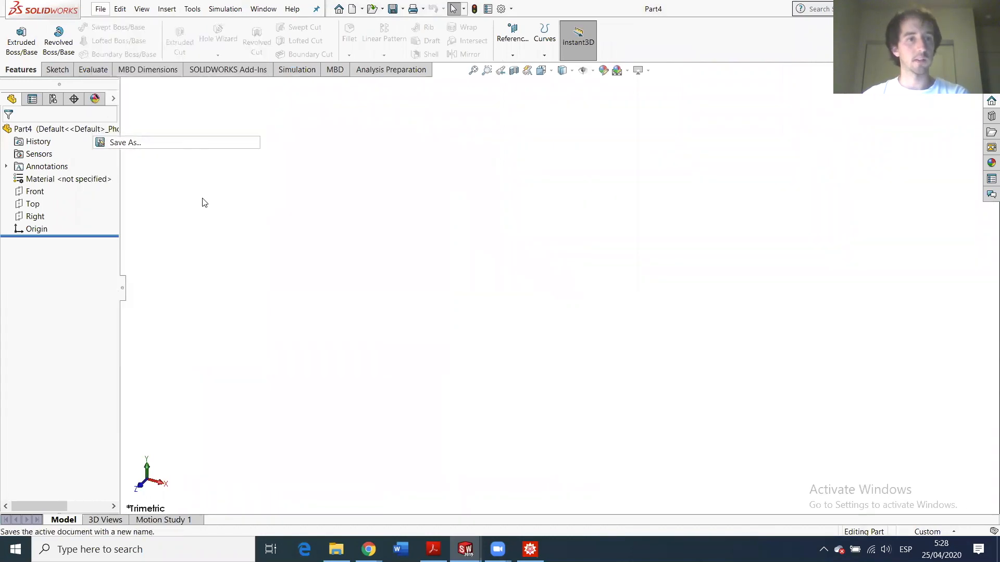
type("Ped")
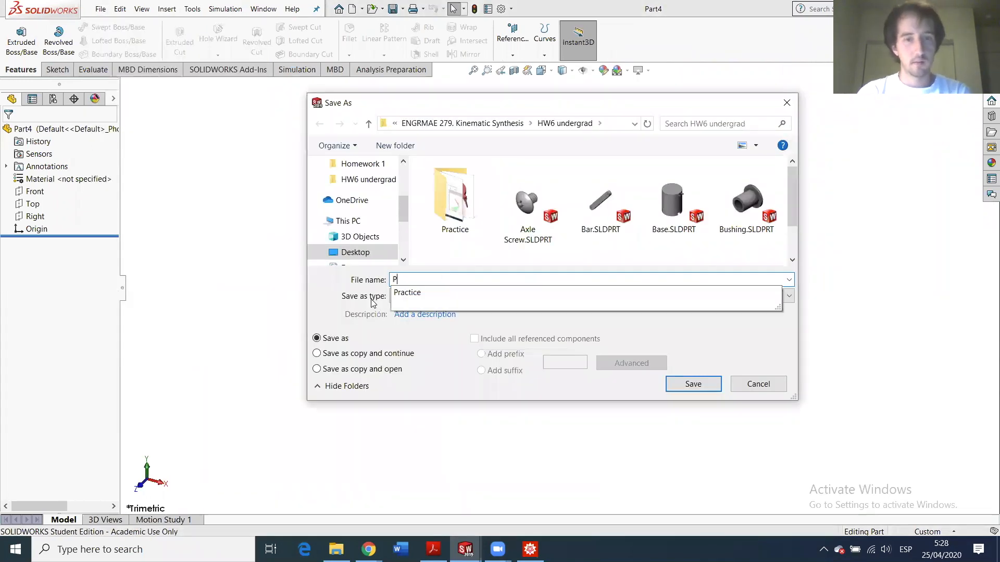
key("Return")
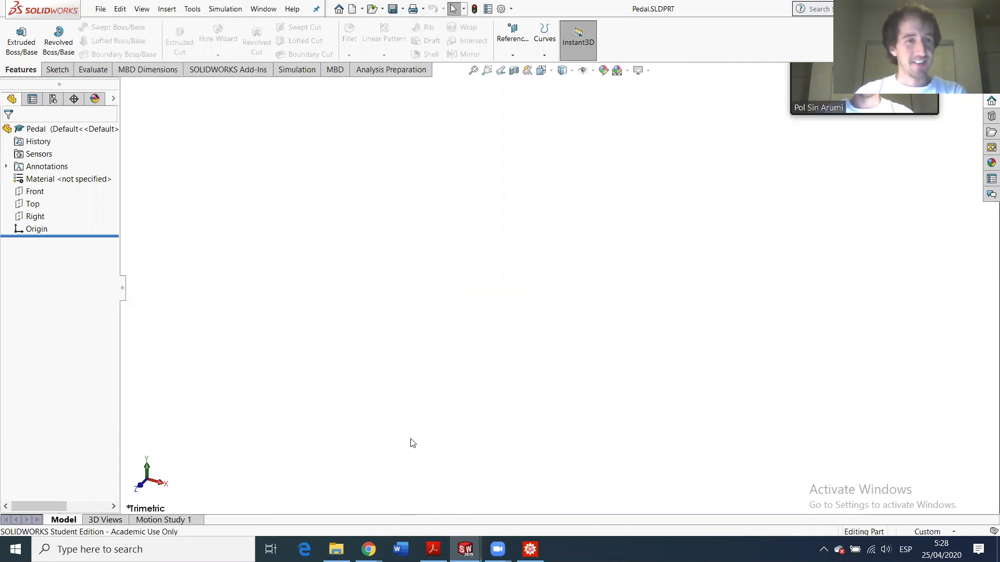
- Select the Front plane in the feature tree and open Sketch1 on it
left_click(33, 205)
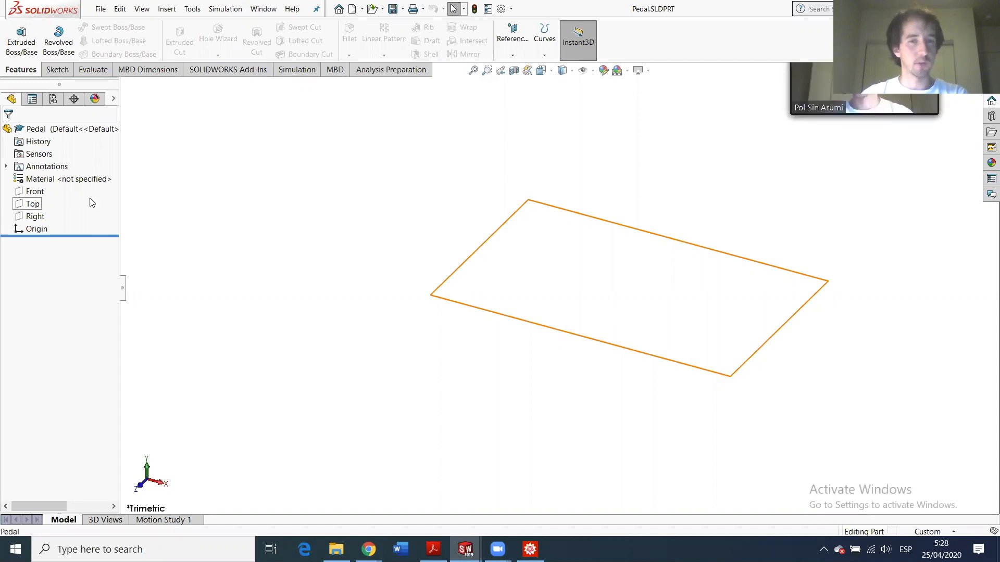
left_click(37, 192)
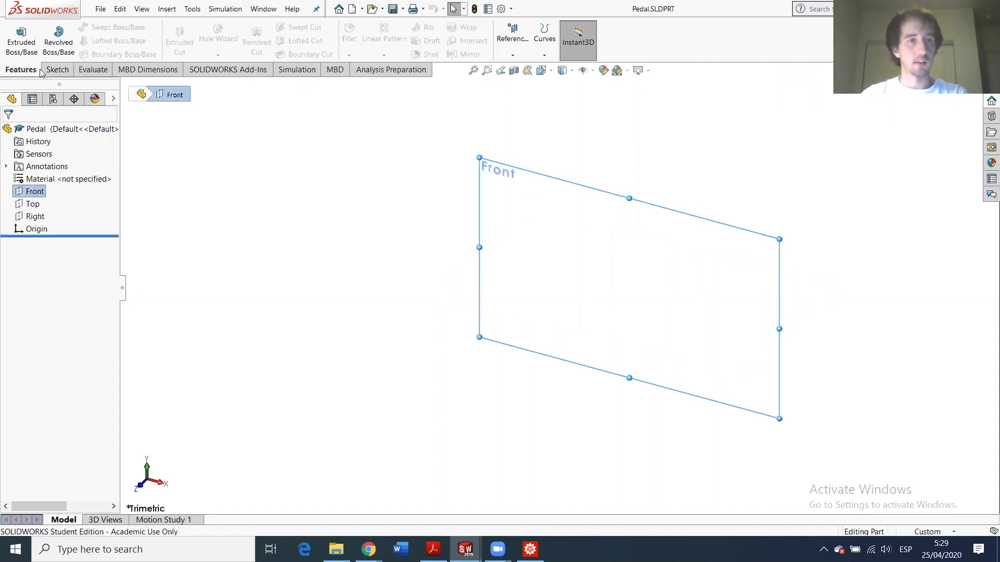
left_click(21, 41)
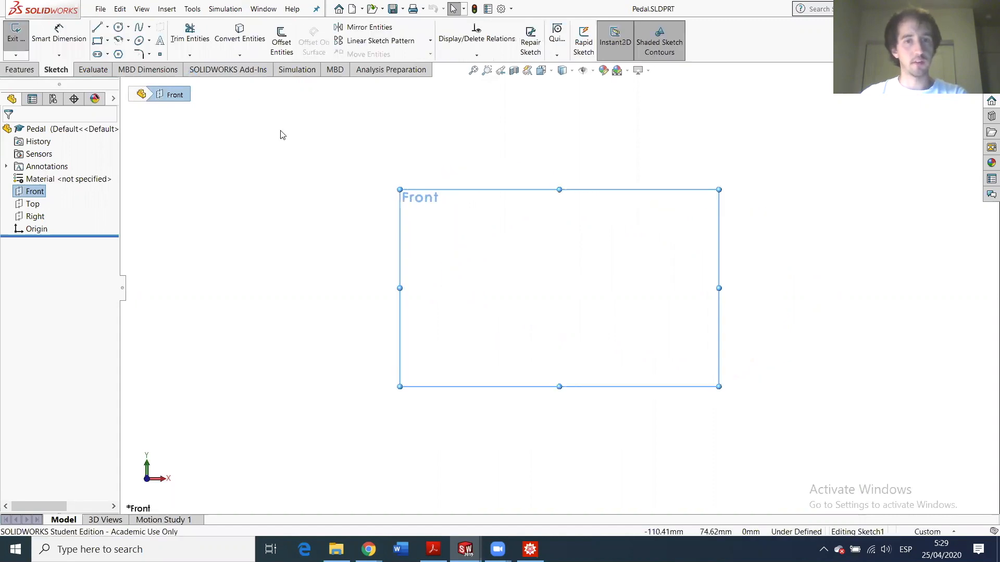
- Draw two lines meeting at the origin, one running up to the upper left
left_click(560, 288)
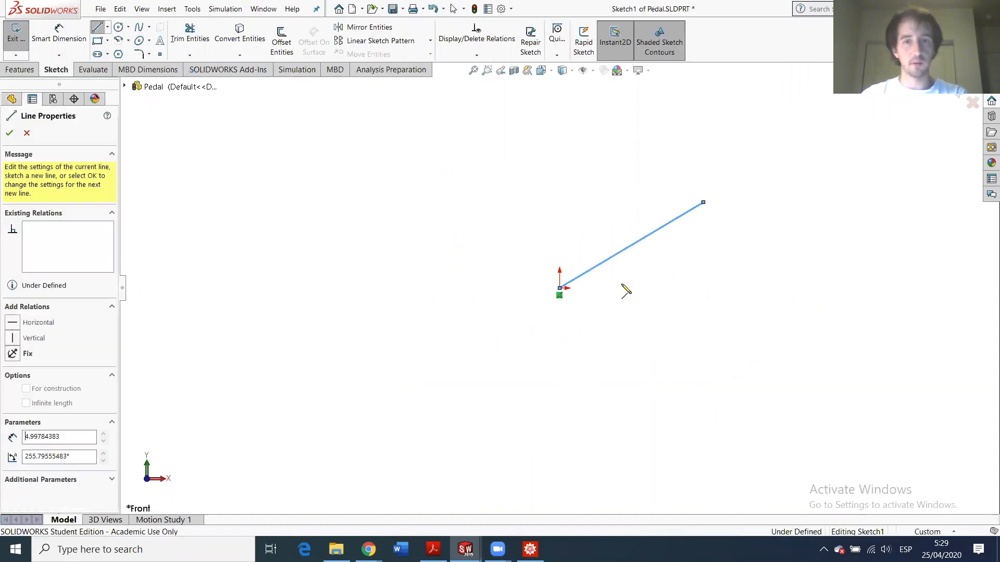
key("Escape")
key("Escape")
left_click(96, 31)
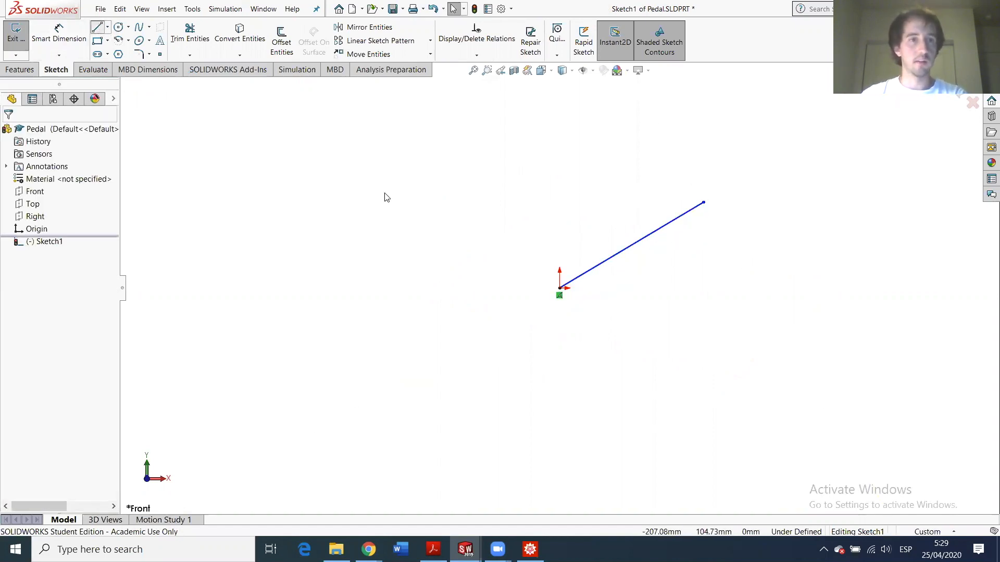
left_click(444, 237)
left_click(560, 288)
key("Escape")
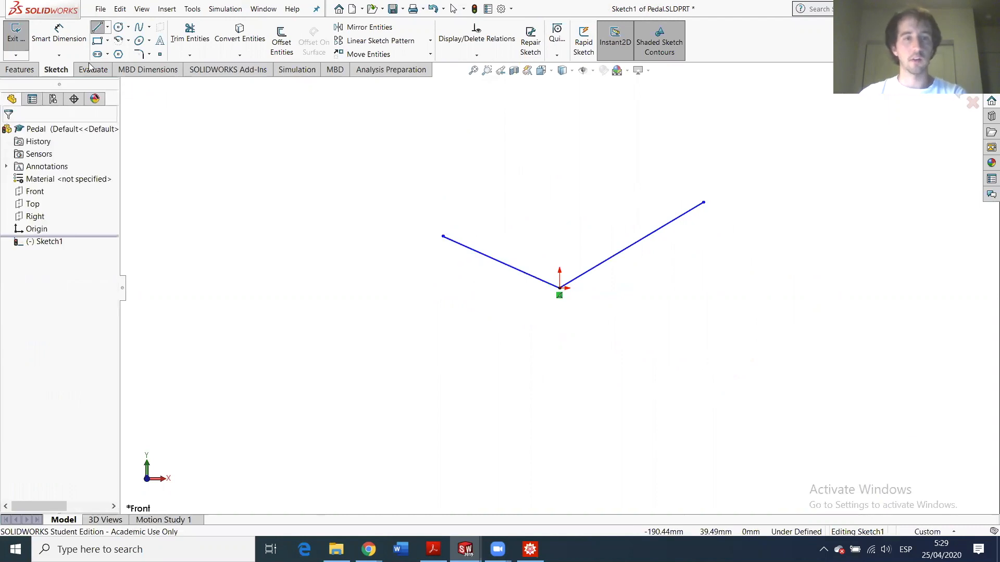
- Switch the document units to inches (IPS) and reopen Sketch1 for editing
left_click(56, 32)
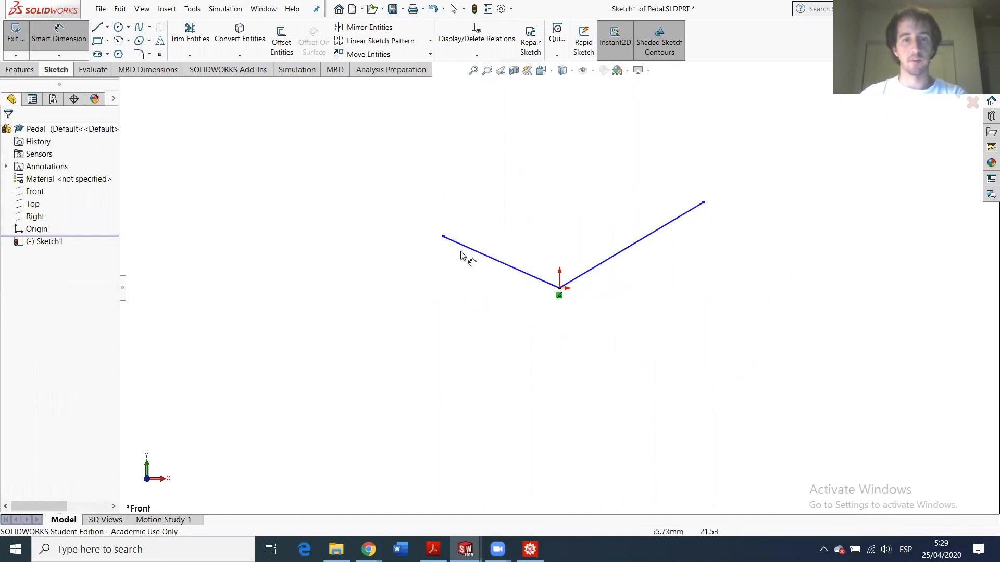
left_click(488, 257)
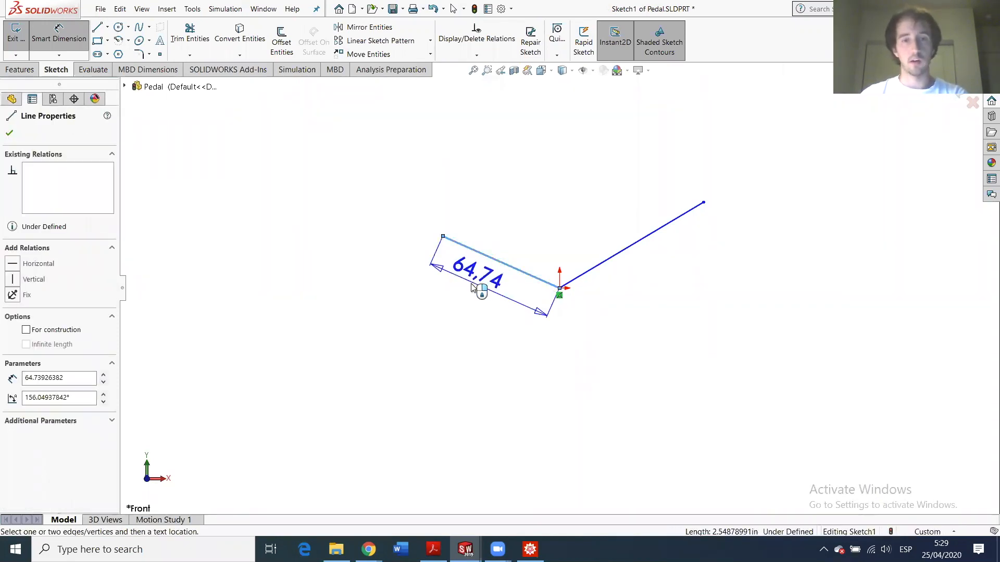
key("Escape")
left_click(934, 532)
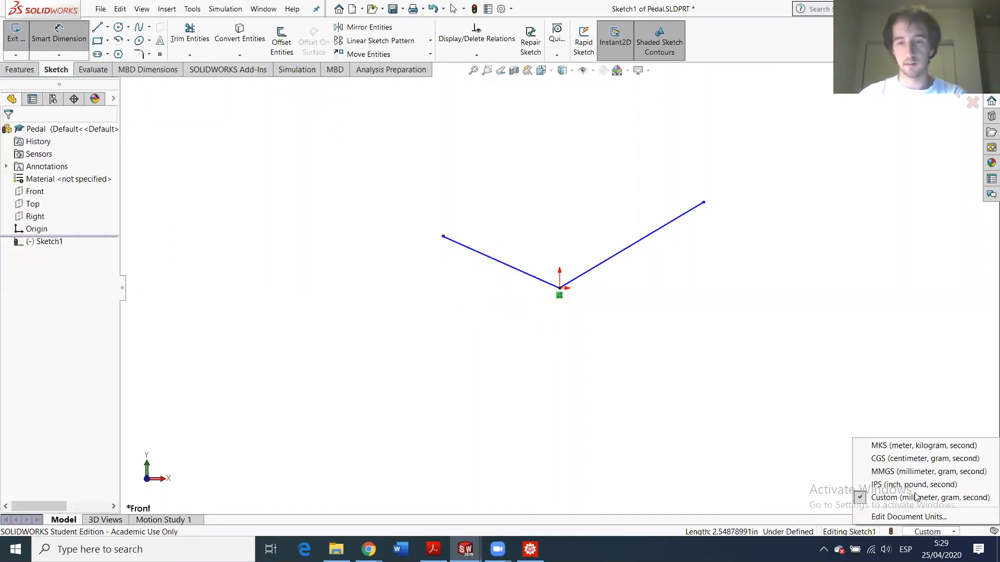
left_click(896, 484)
key("ctrl+b")
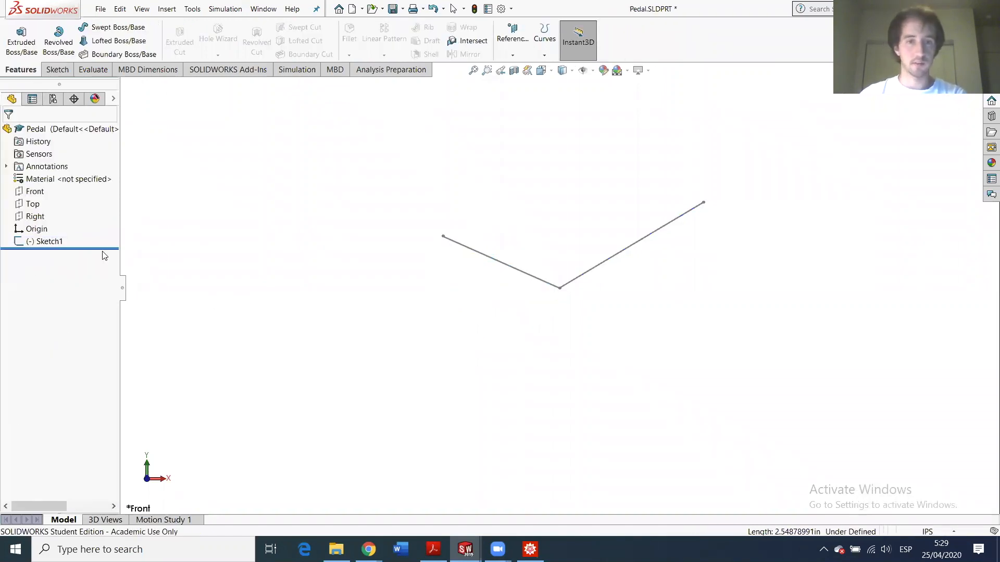
left_click(50, 241)
left_click(58, 207)
- Dimension the left line's length to 18.00 in
left_click(58, 32)
left_click(484, 259)
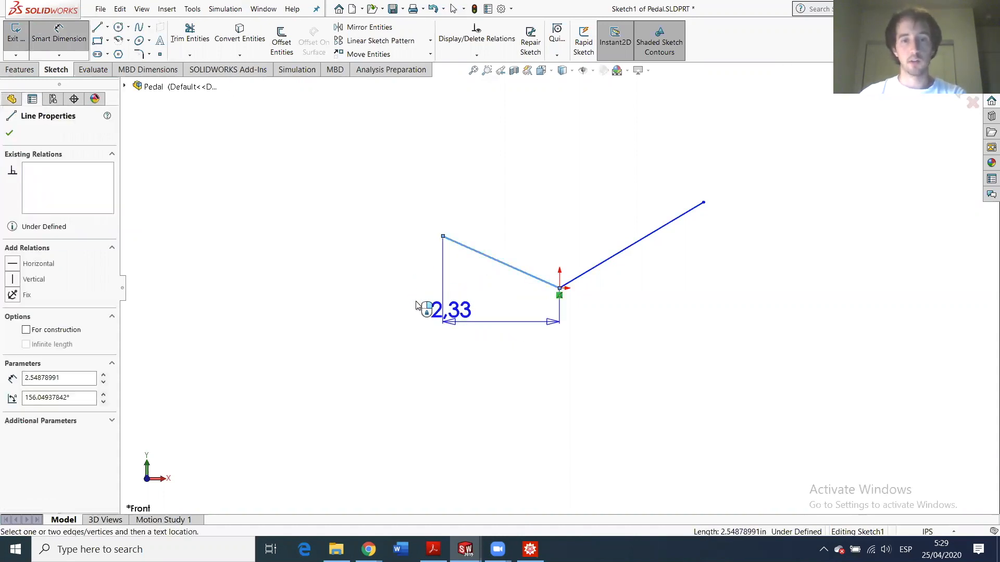
left_click(428, 317)
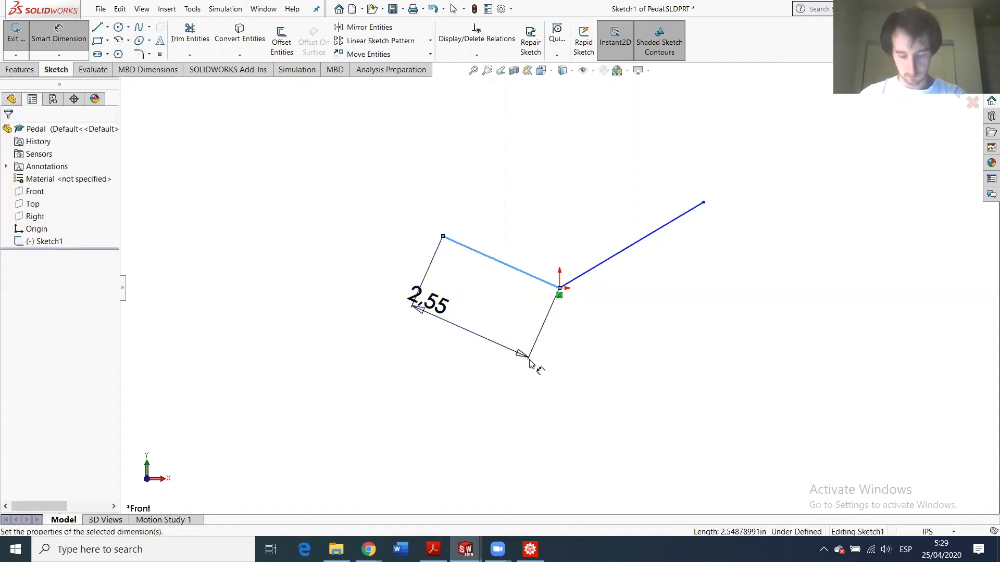
type("18")
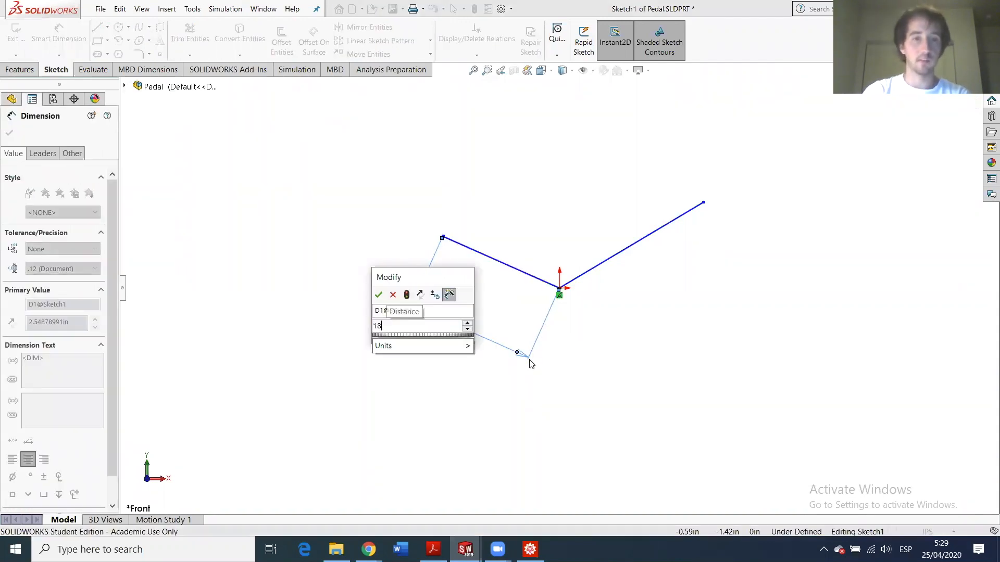
key("Return")
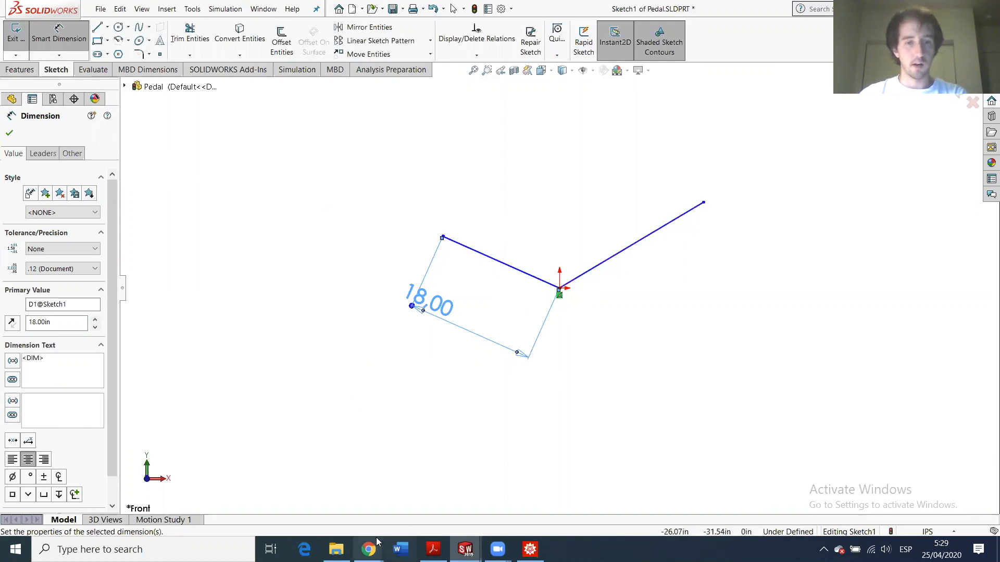
- Highlight ptA's x-coordinate 29.28 in the MechGen email, then return to Sketch1 of Pedal
mouse_move(374, 543)
left_click(306, 518)
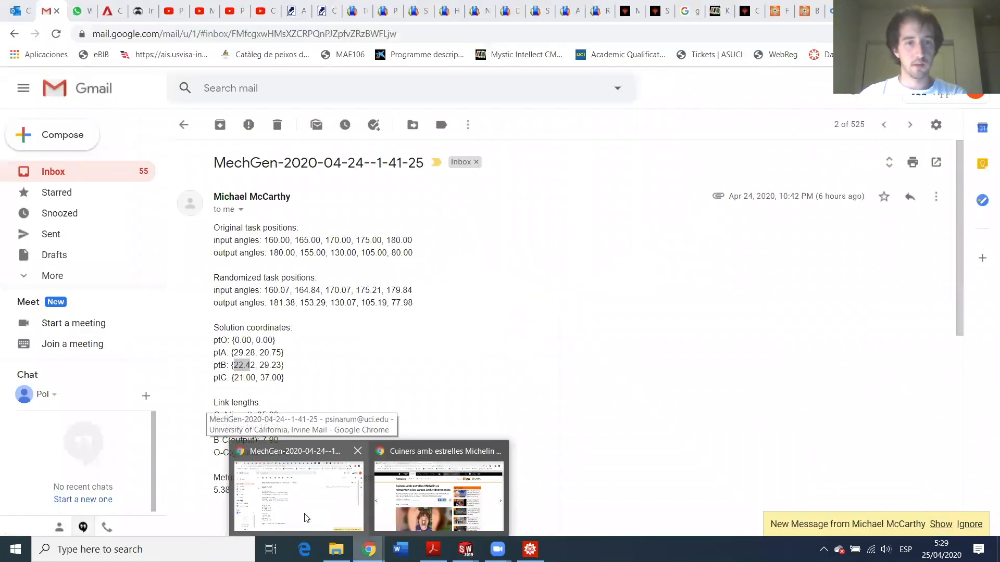
left_click_drag(231, 352, 255, 351)
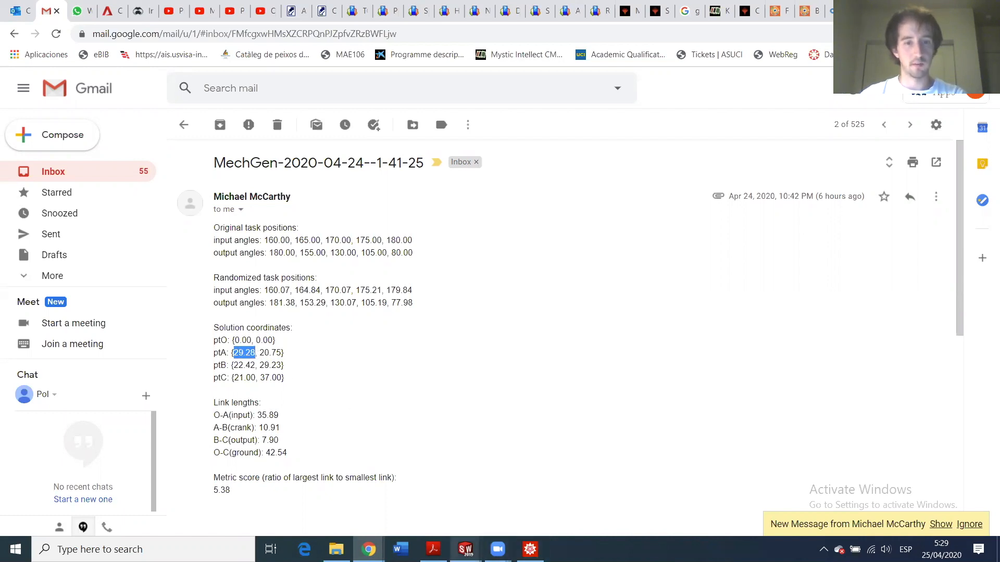
mouse_move(465, 550)
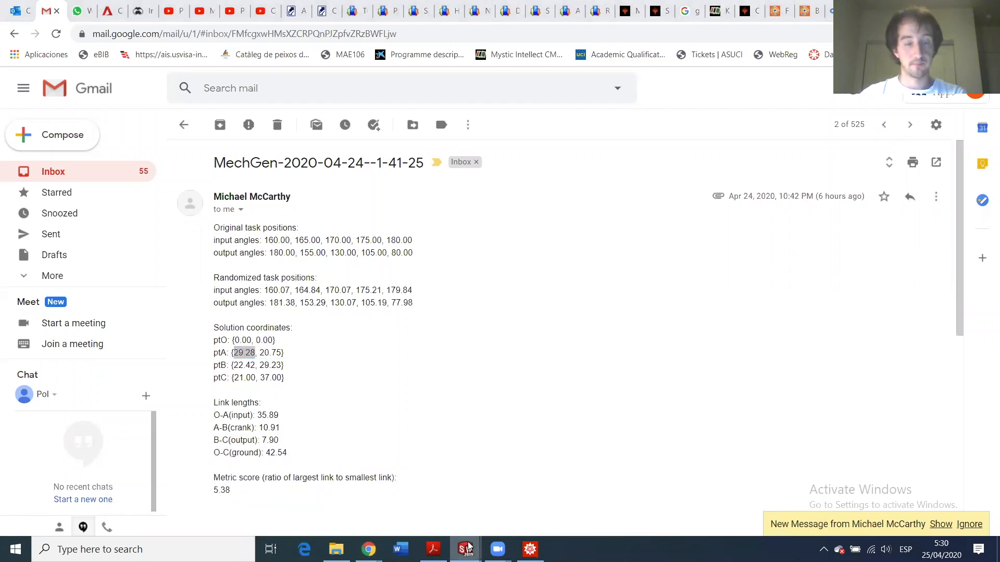
left_click(757, 473)
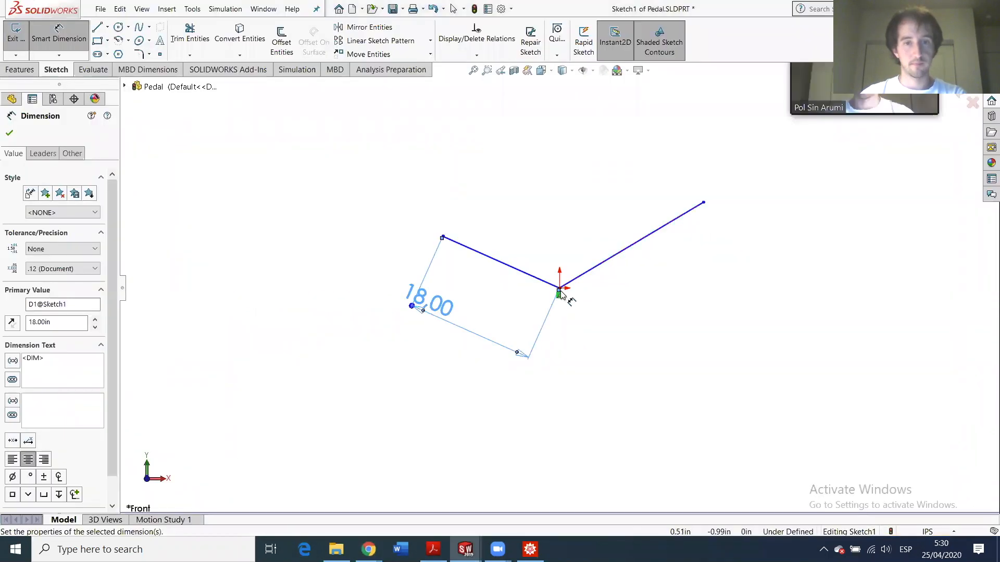
- Dimension the horizontal distance from the origin to the right line's top endpoint as 29.28
left_click(704, 202)
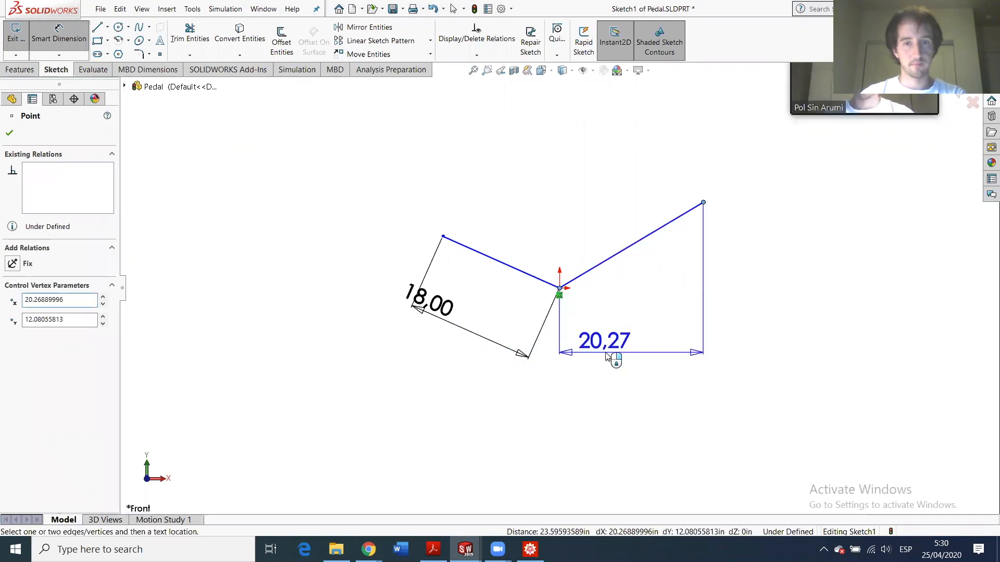
left_click(627, 363)
type("29.28")
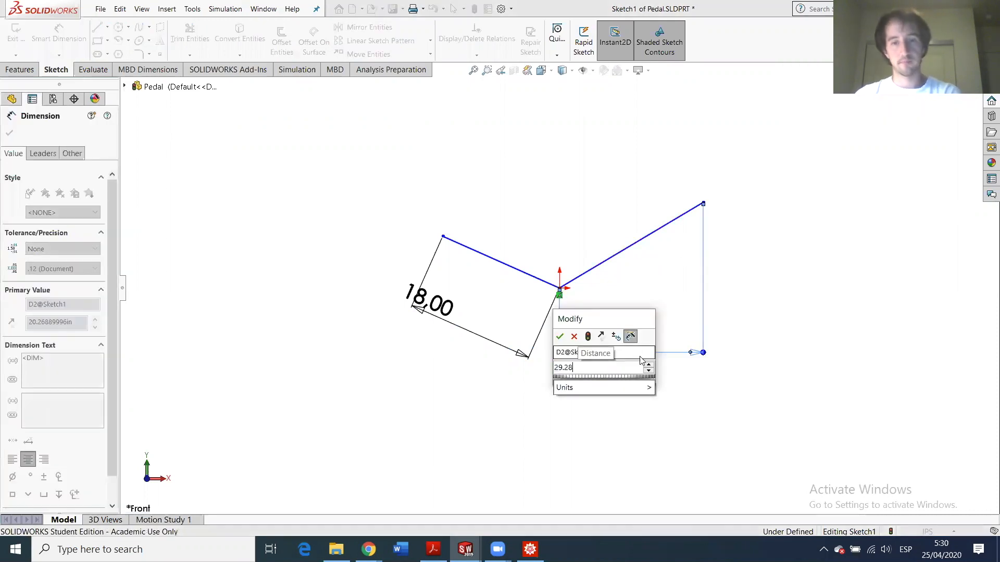
key("Return")
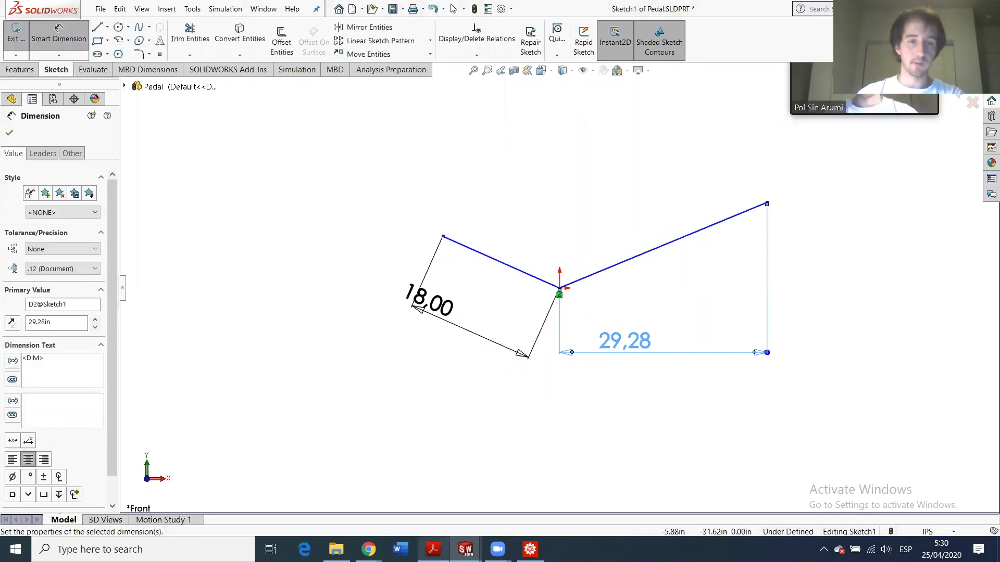
- Look up ptA's y-coordinate 20.75 in the email, then undo an accidental drag in the sketch
mouse_move(368, 549)
left_click(321, 494)
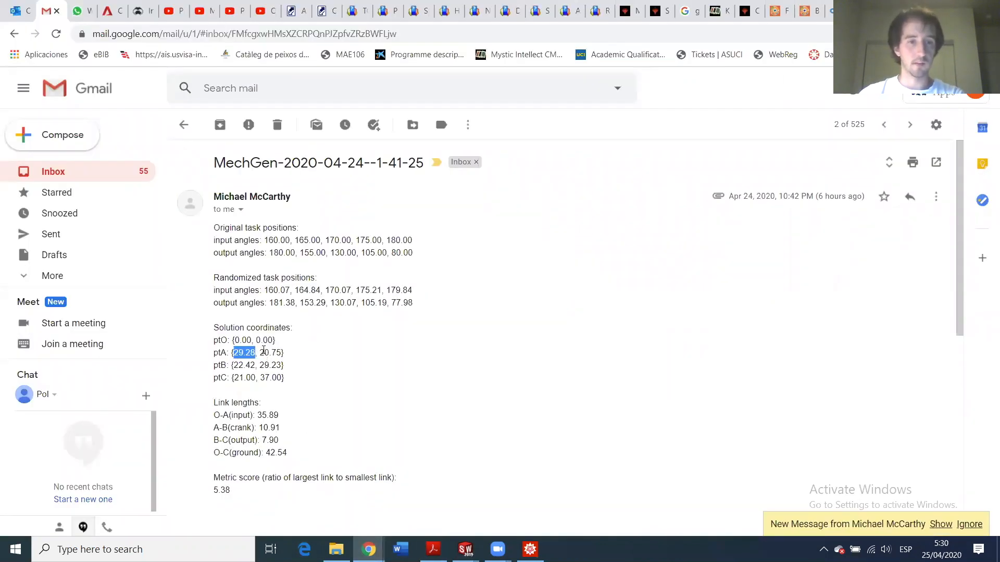
left_click_drag(260, 353, 282, 353)
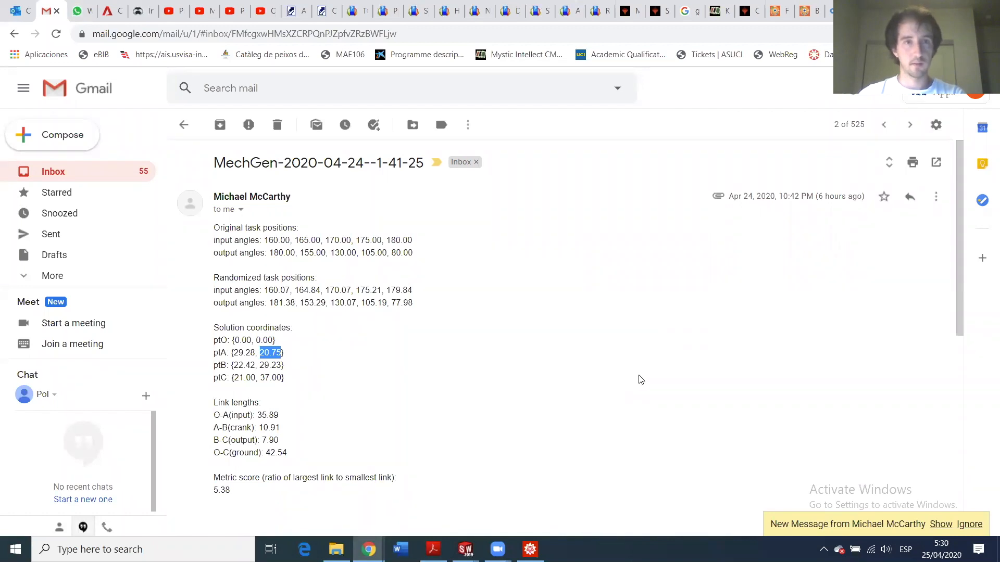
left_click(461, 544)
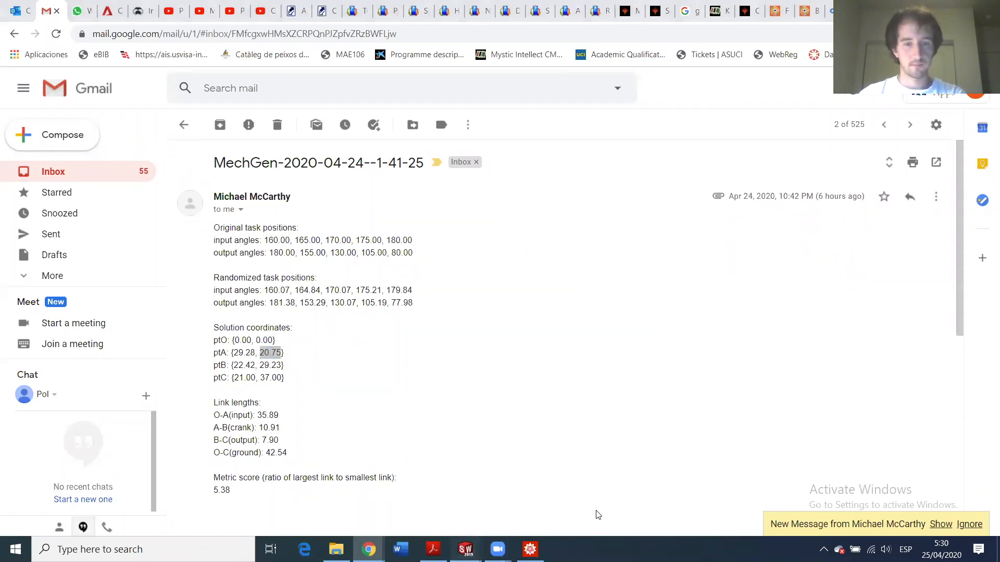
left_click(732, 503)
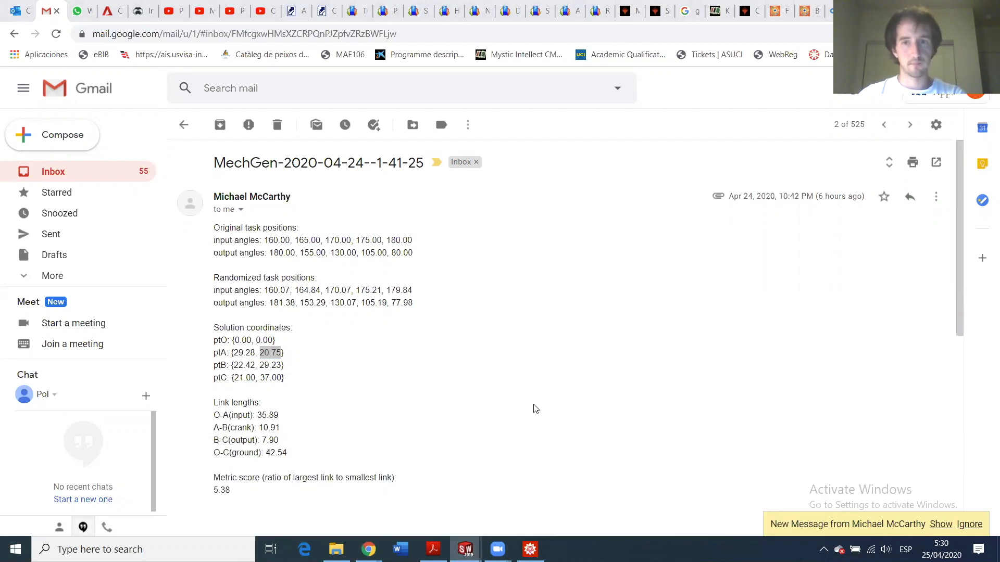
left_click(468, 546)
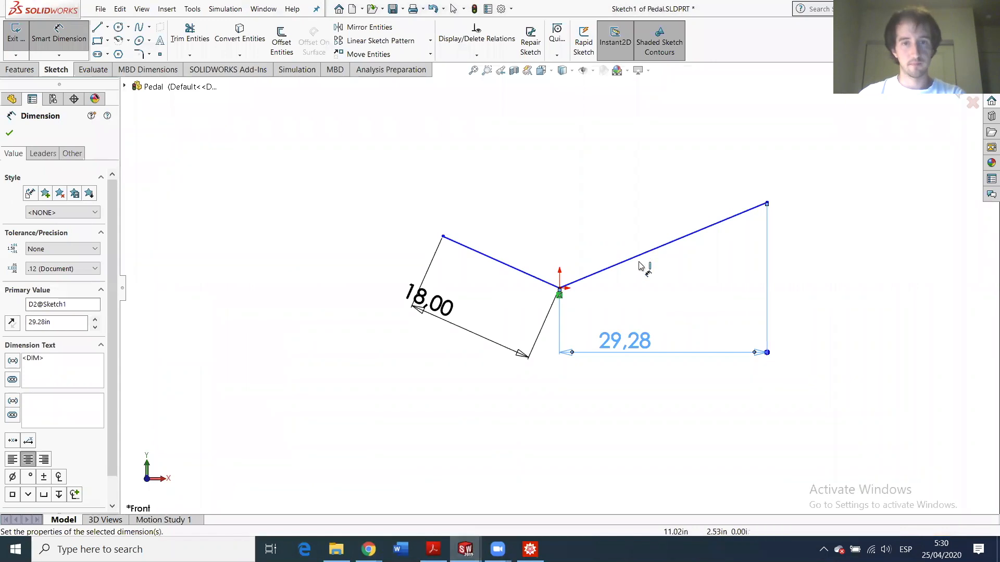
left_click_drag(559, 289, 748, 281)
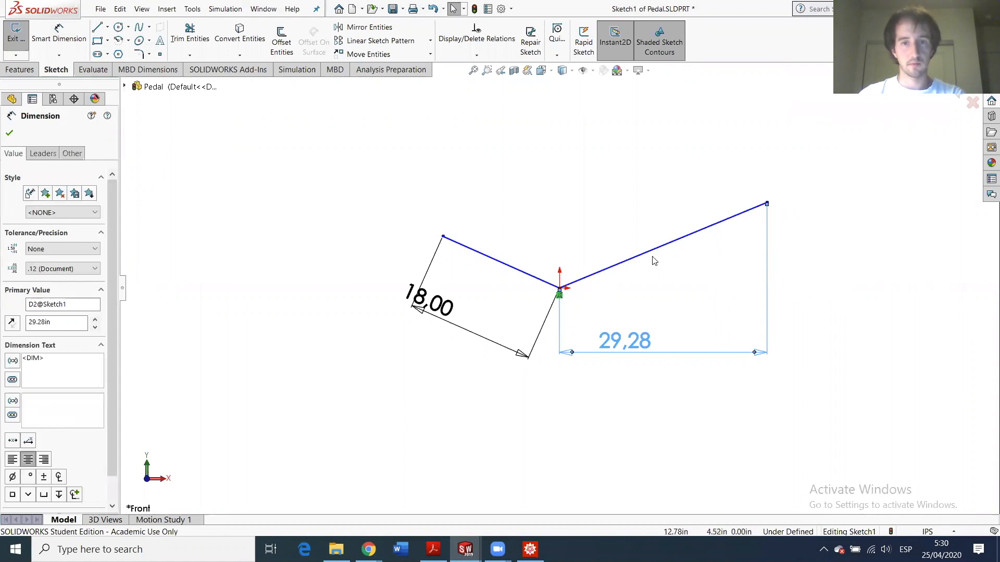
key("ctrl+z")
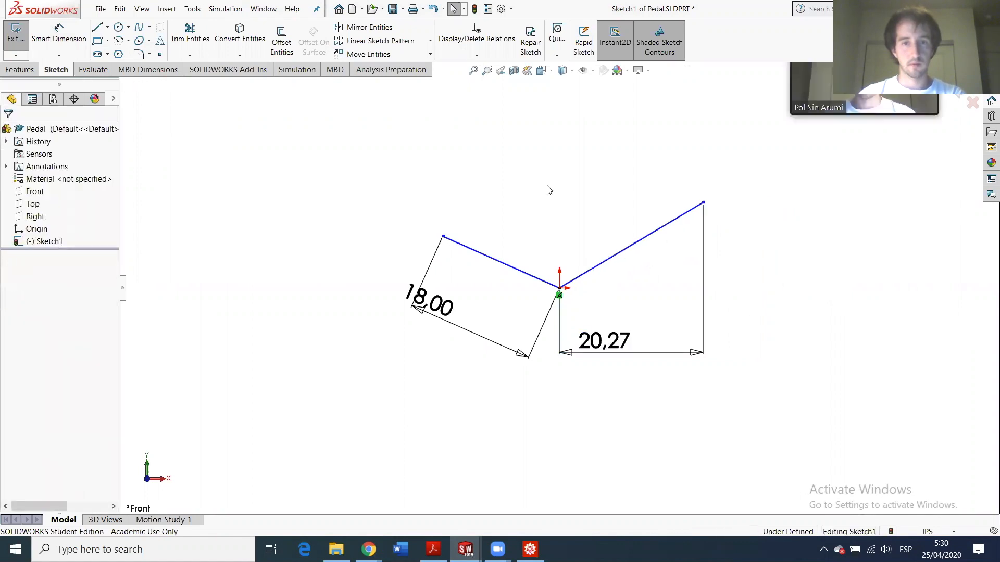
- Dimension the top endpoint's vertical height from the origin as 20.75
left_click(69, 37)
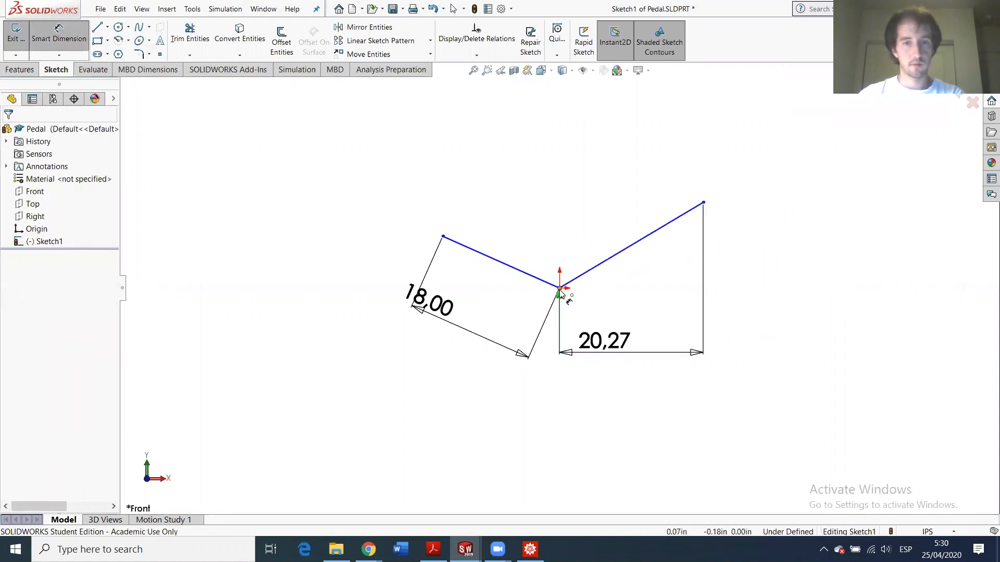
left_click(704, 204)
left_click(703, 203)
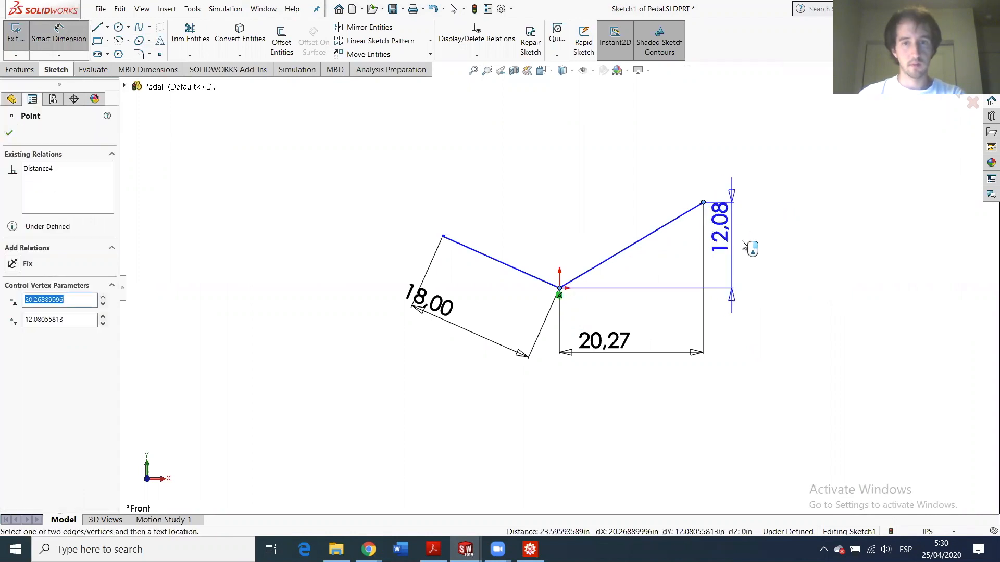
left_click(758, 257)
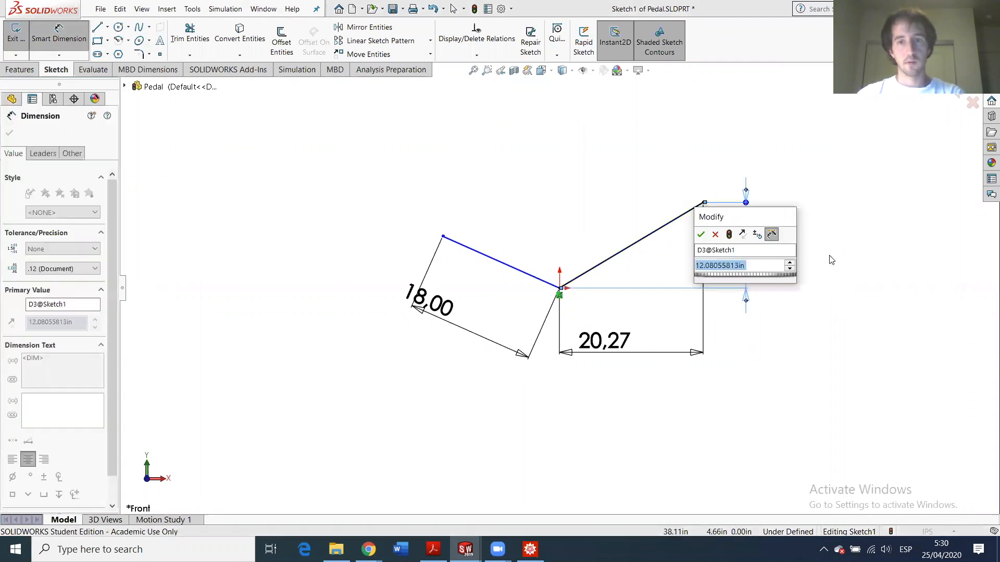
type("20.75")
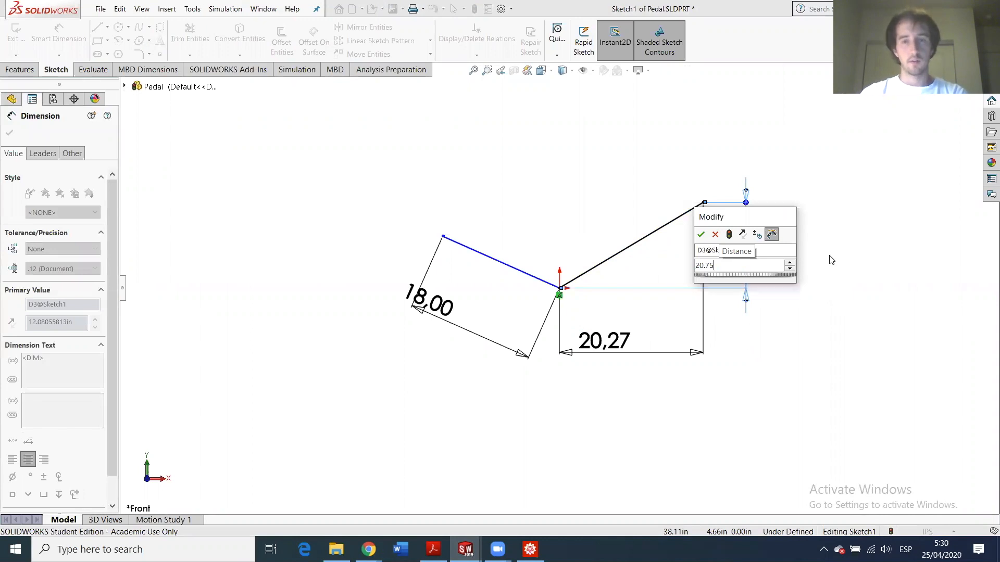
key("Return")
left_click(852, 306)
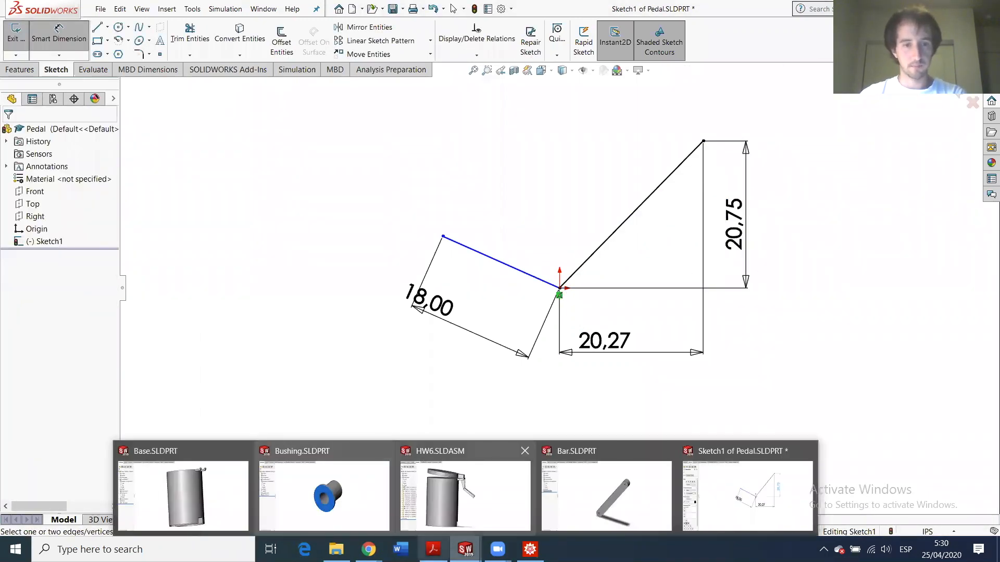
- Re-enter 29.28 for the horizontal dimension and move the 20.75 dimension further right
mouse_move(368, 548)
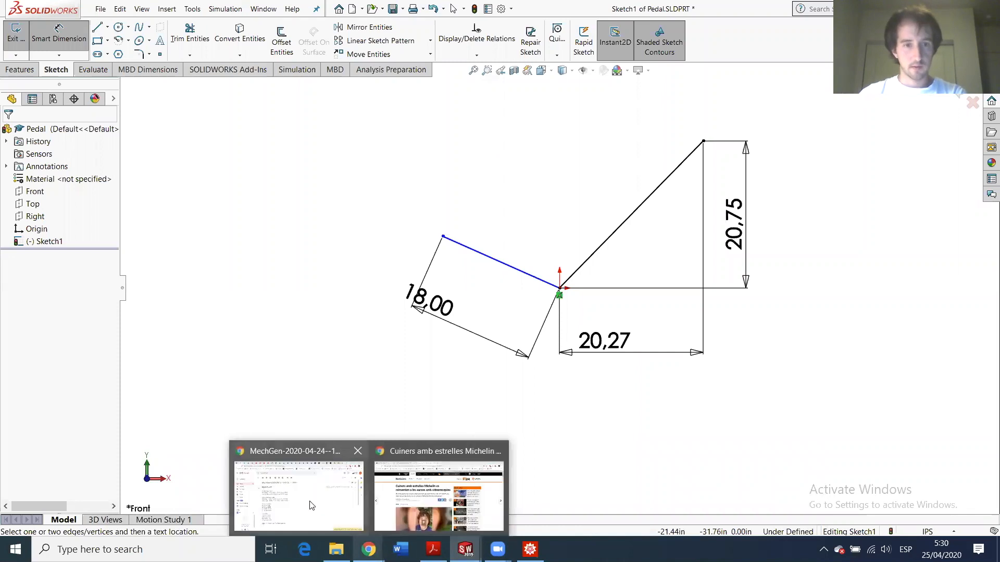
mouse_move(308, 504)
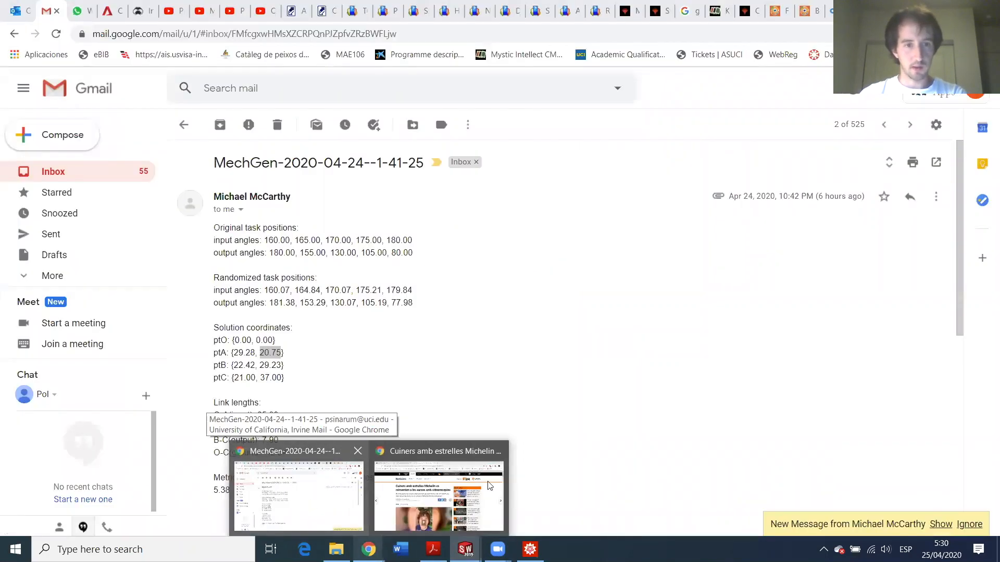
left_click(606, 341)
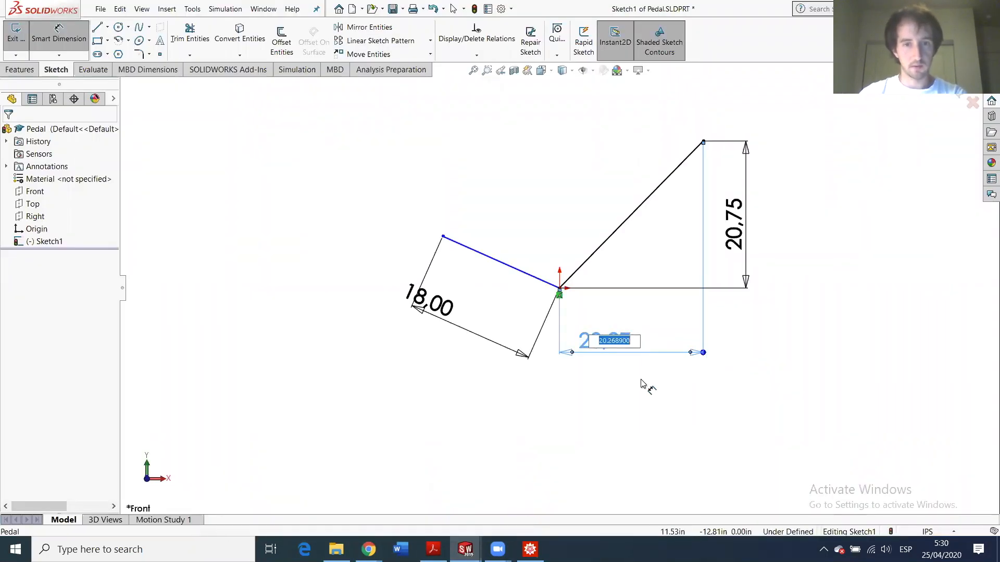
type("2")
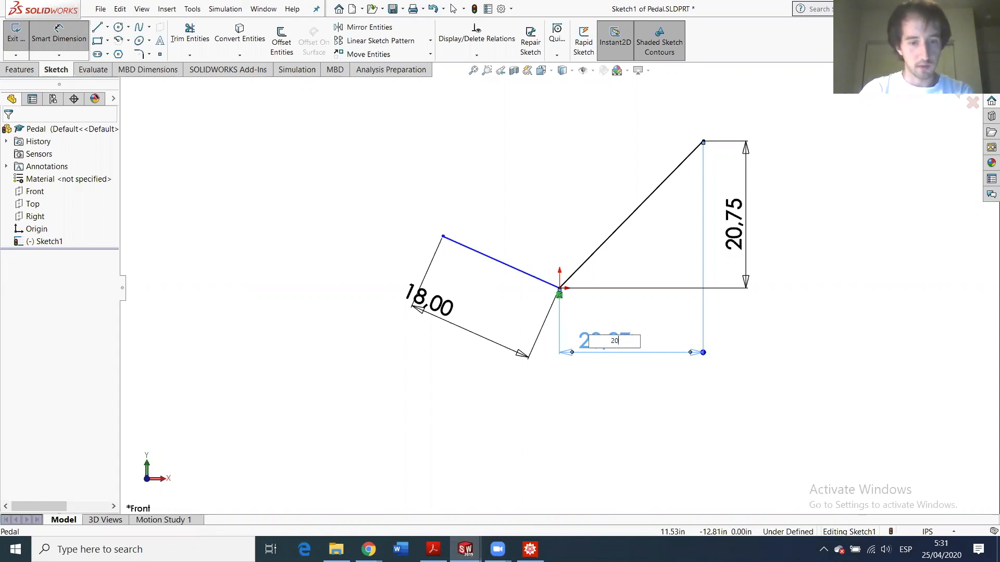
type("9.28")
key("Return")
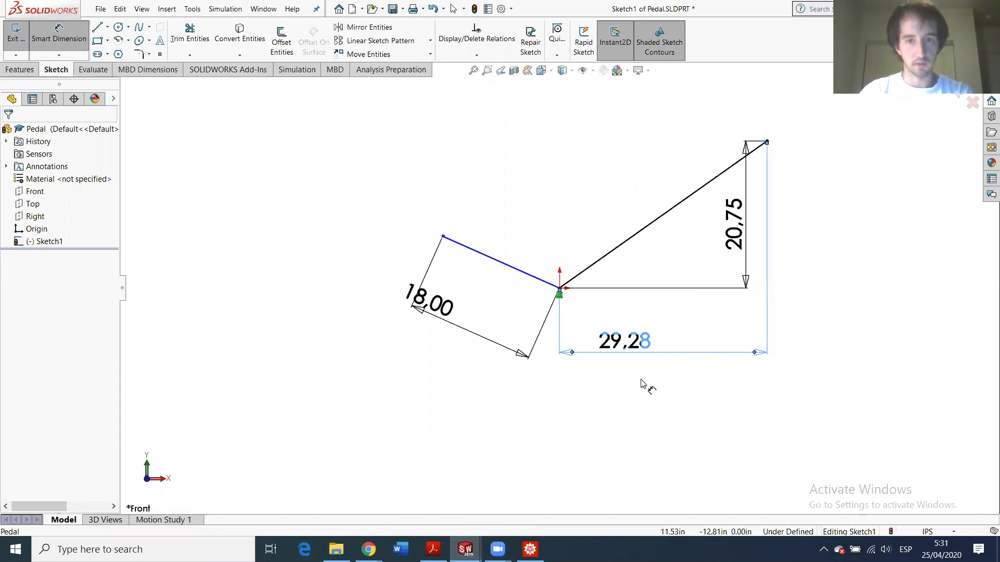
mouse_move(368, 549)
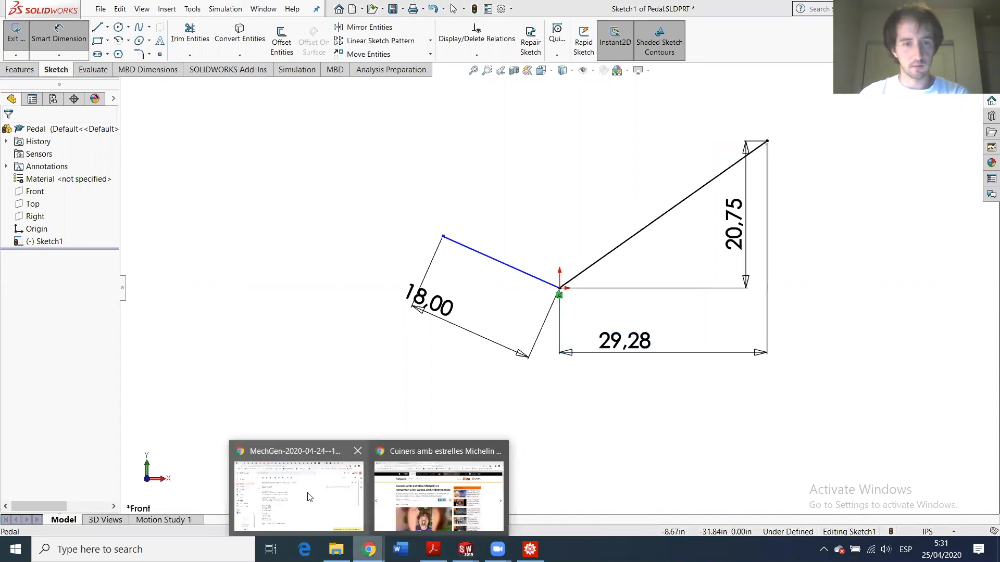
mouse_move(307, 498)
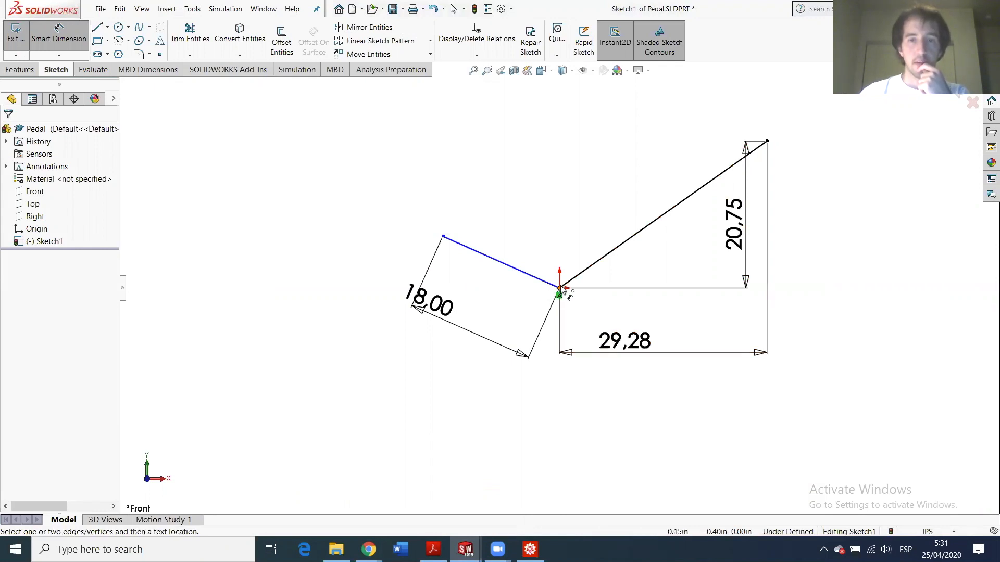
left_click_drag(734, 224, 802, 227)
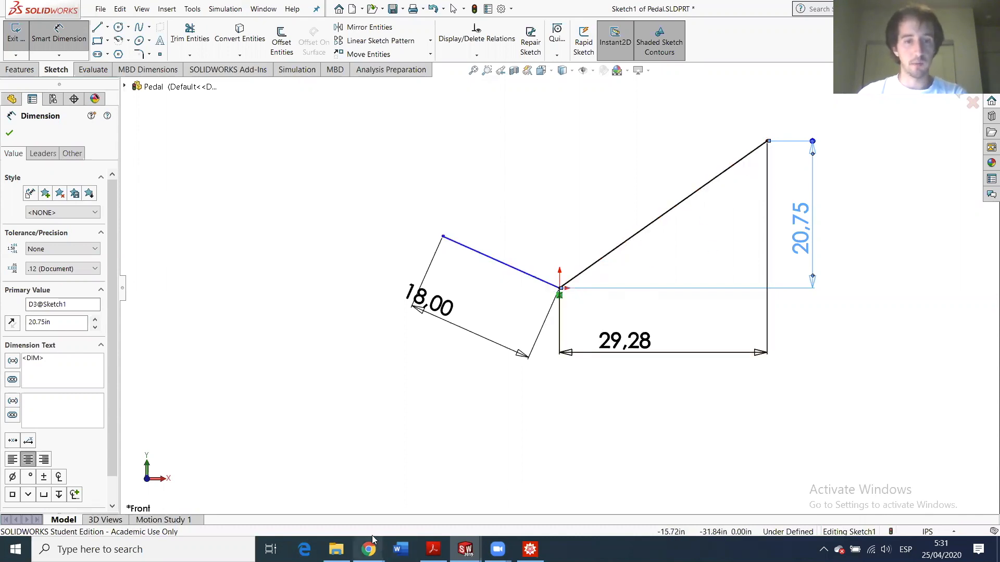
- Highlight the original input angle 160.00 in the MechGen solution email
mouse_move(378, 545)
left_click(333, 511)
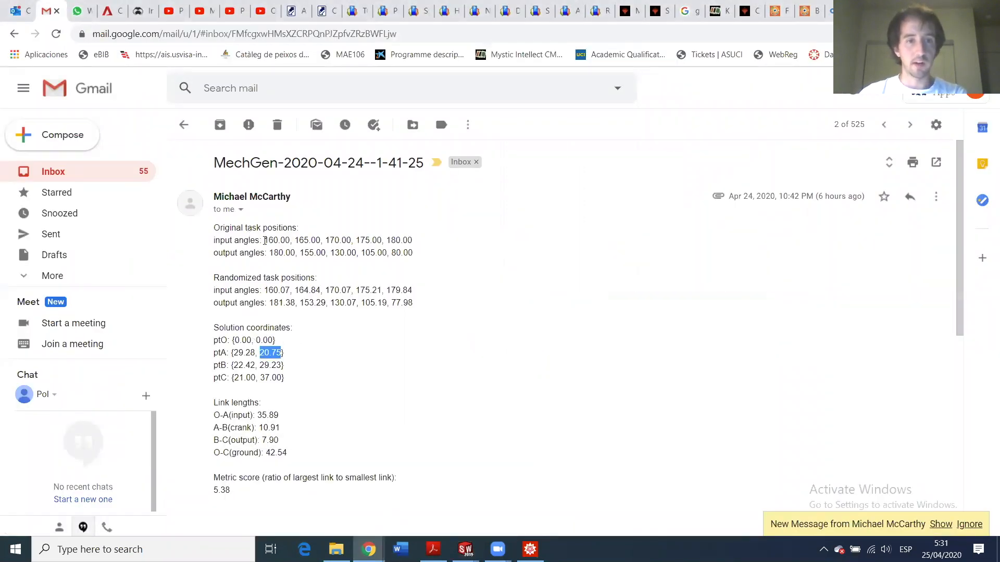
left_click_drag(265, 240, 279, 240)
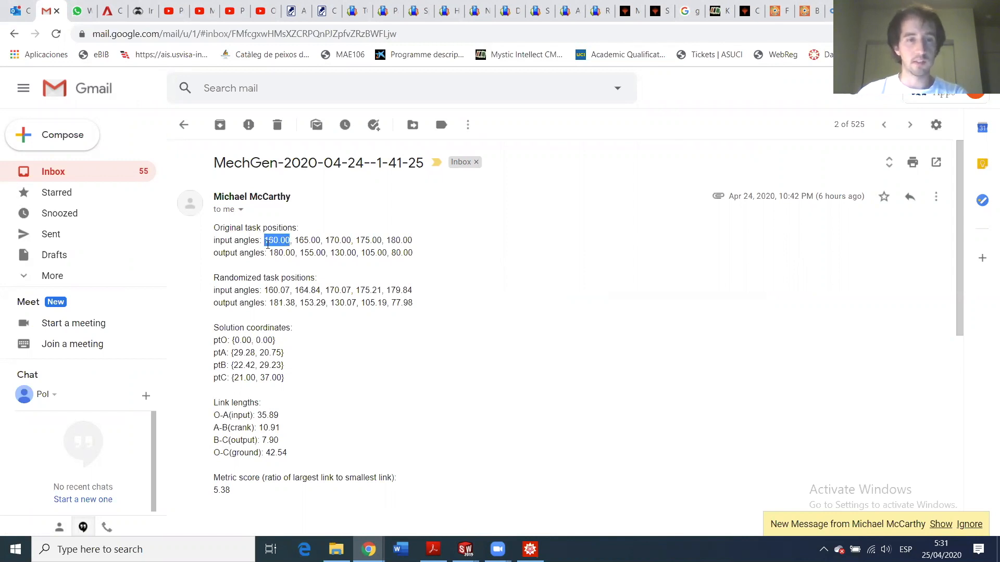
- Highlight ptA's coordinates {29.28, 20.75} and the input angle 160.07, then return to the Pedal sketch
left_click(267, 289)
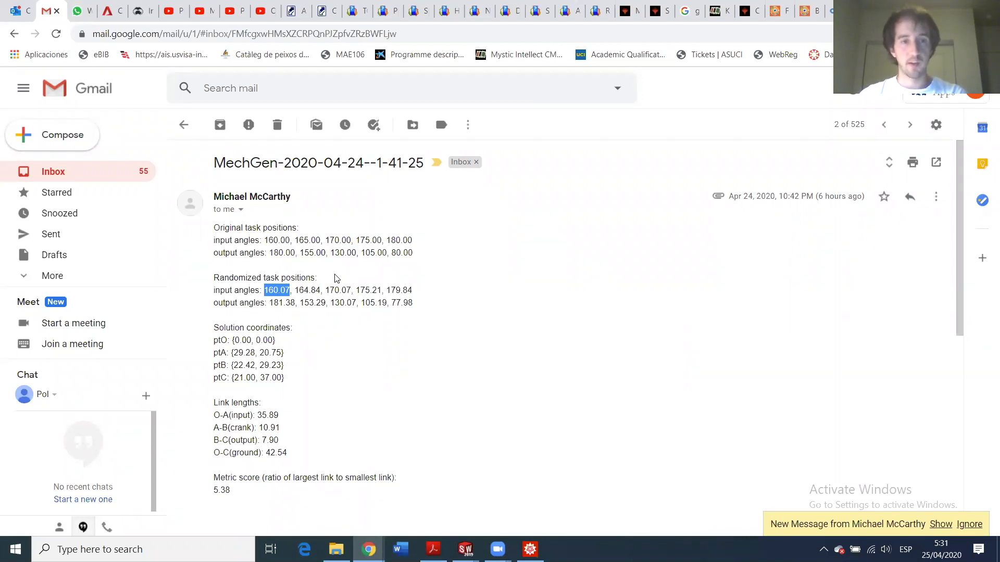
left_click_drag(232, 349, 284, 349)
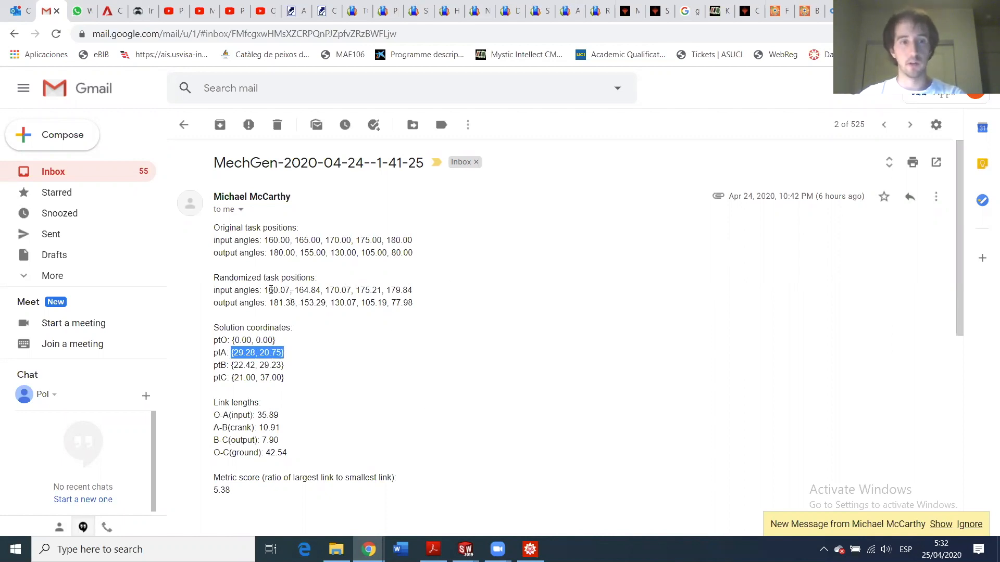
left_click_drag(264, 290, 290, 290)
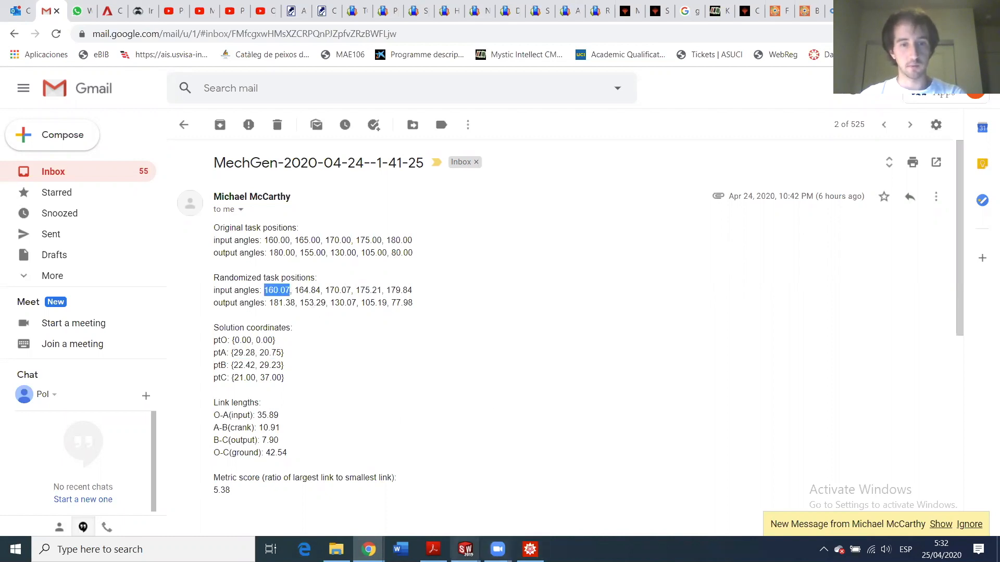
left_click(464, 550)
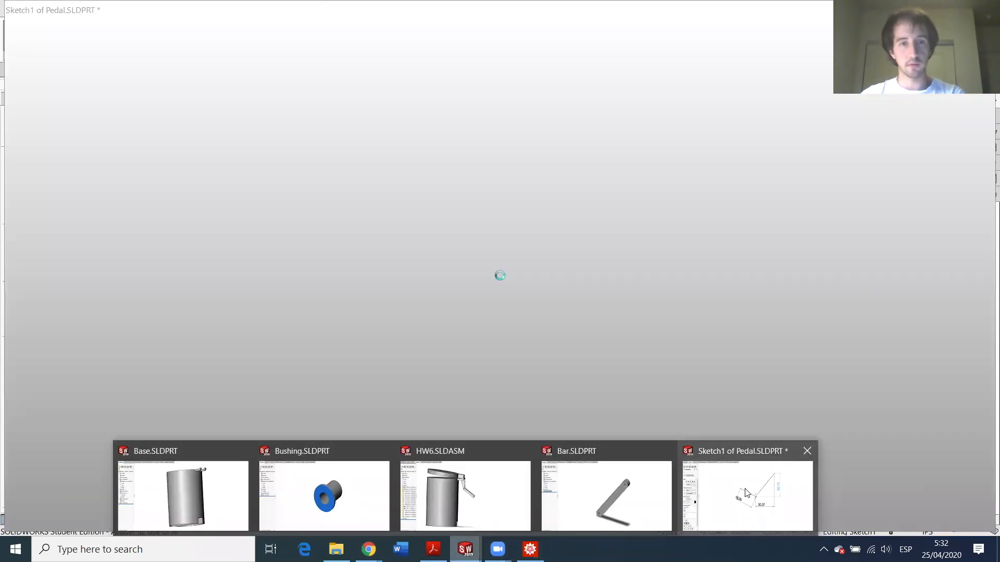
left_click(739, 486)
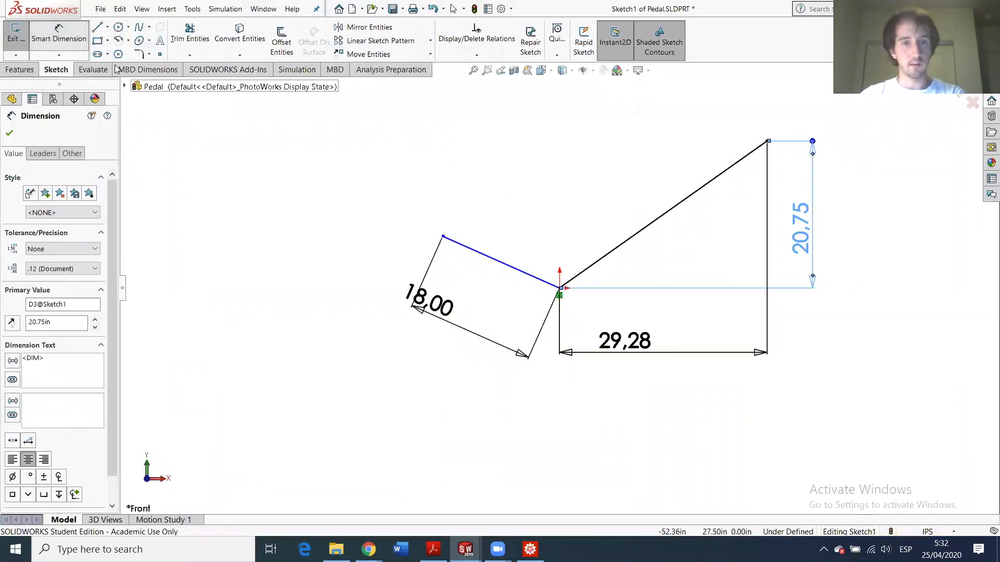
- Draw a horizontal centerline starting at the origin and running to the right
left_click(108, 27)
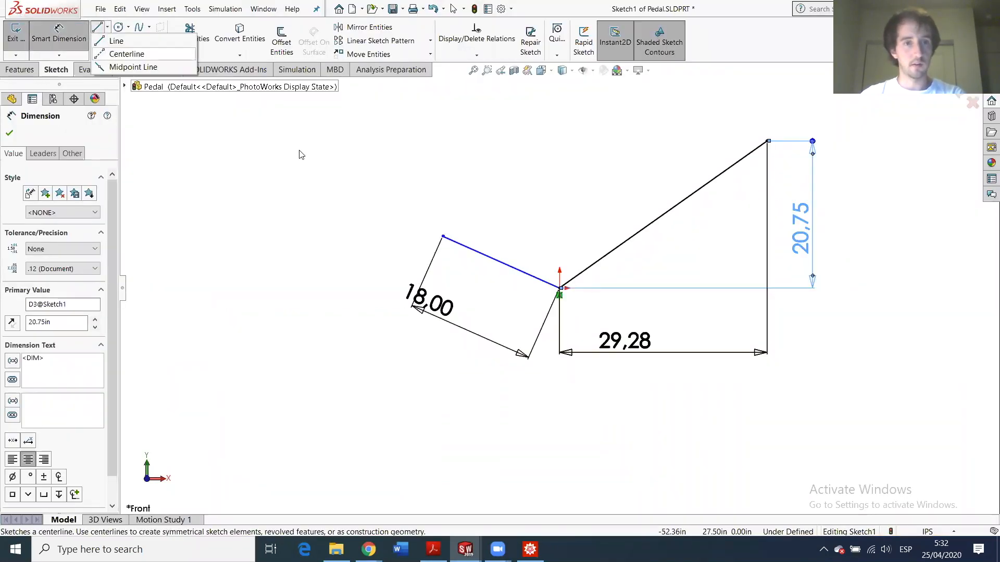
left_click(125, 54)
left_click(560, 289)
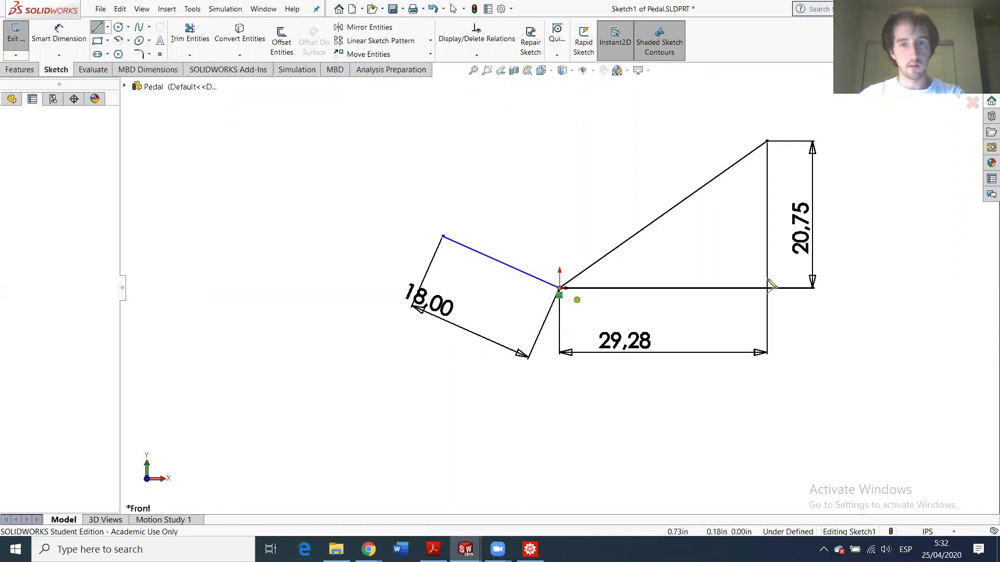
left_click(632, 288)
key("Escape")
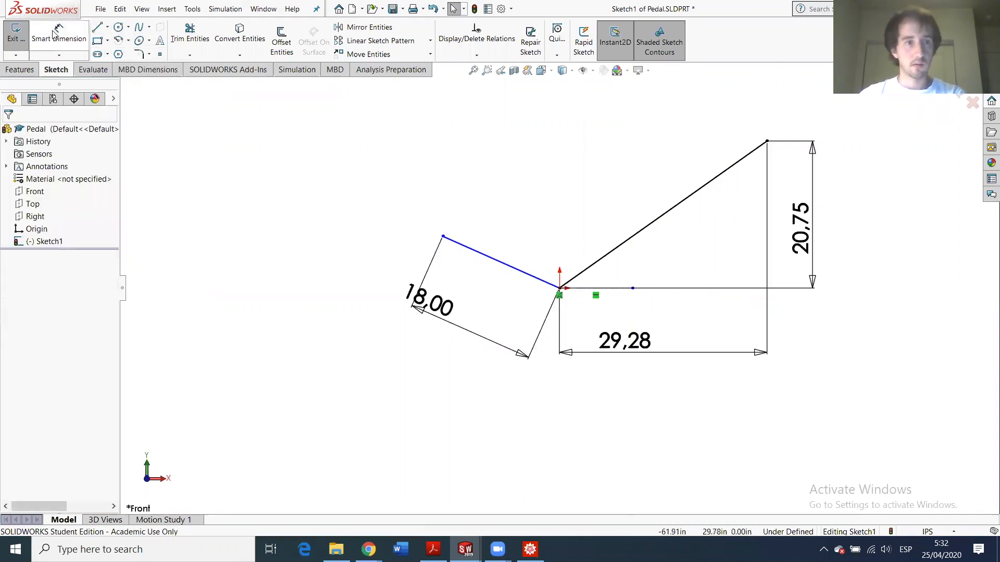
- Set the angle between the 18.00 link and the centerline to 160.07°
left_click(62, 37)
left_click(536, 276)
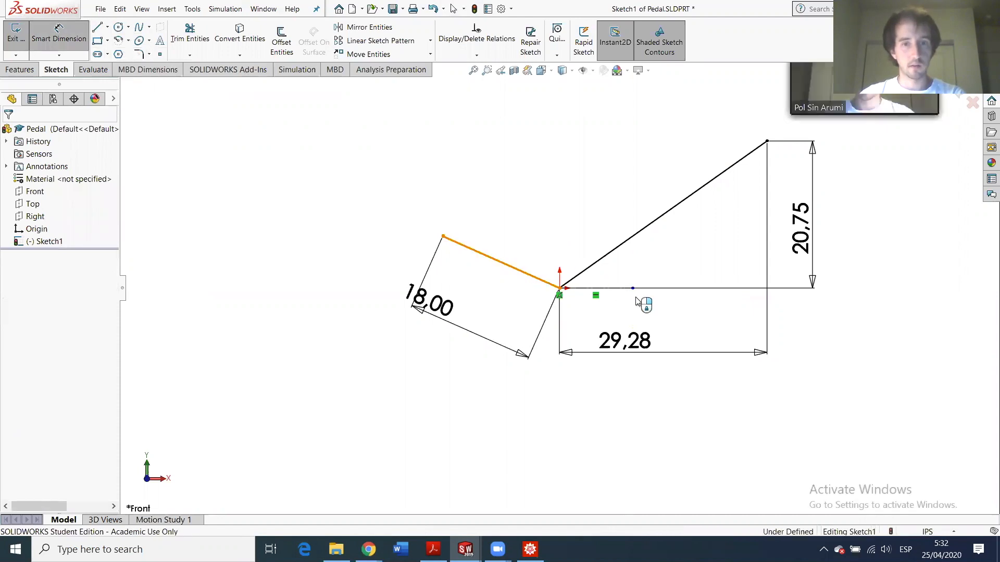
left_click(598, 288)
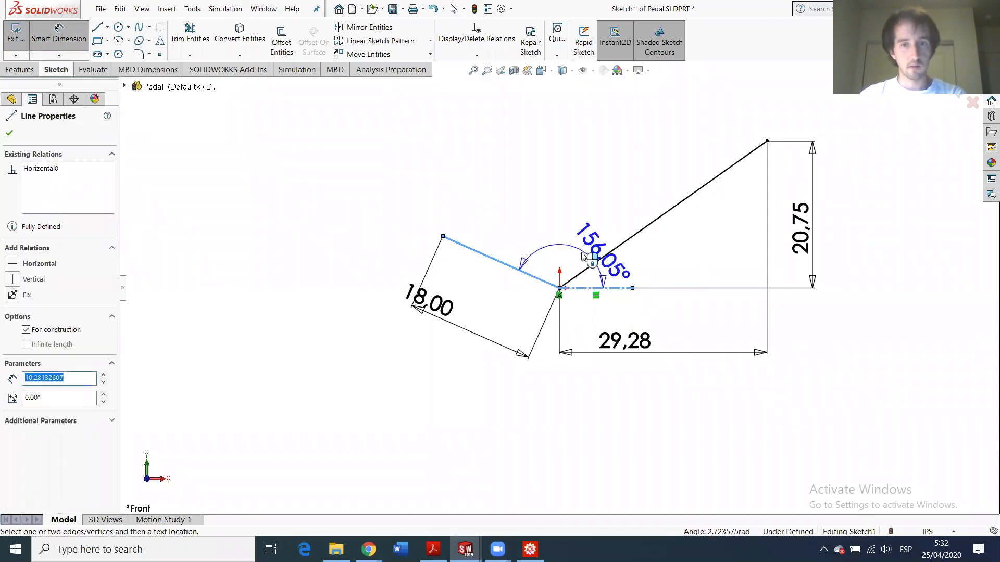
left_click(594, 260)
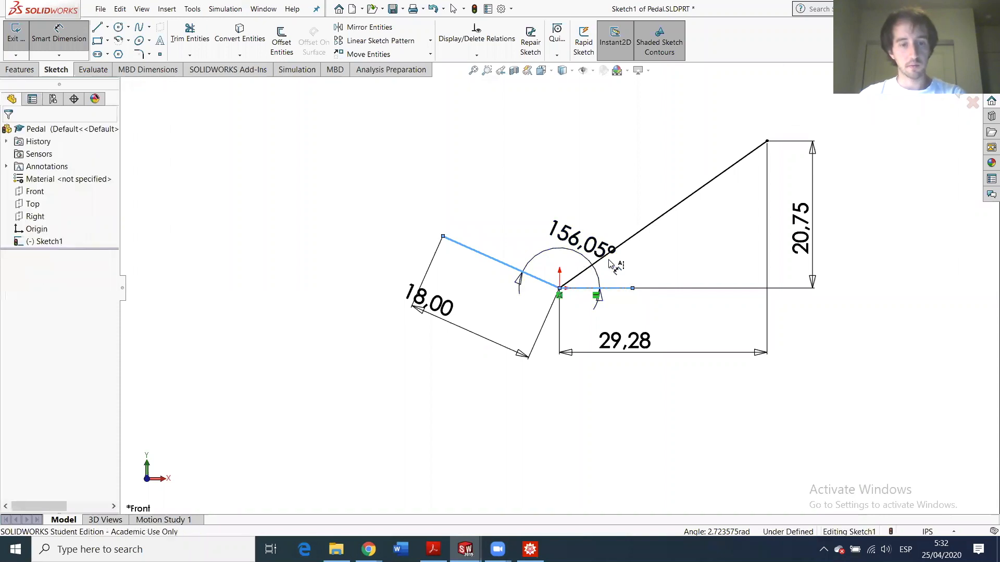
type("160.07")
key("Return")
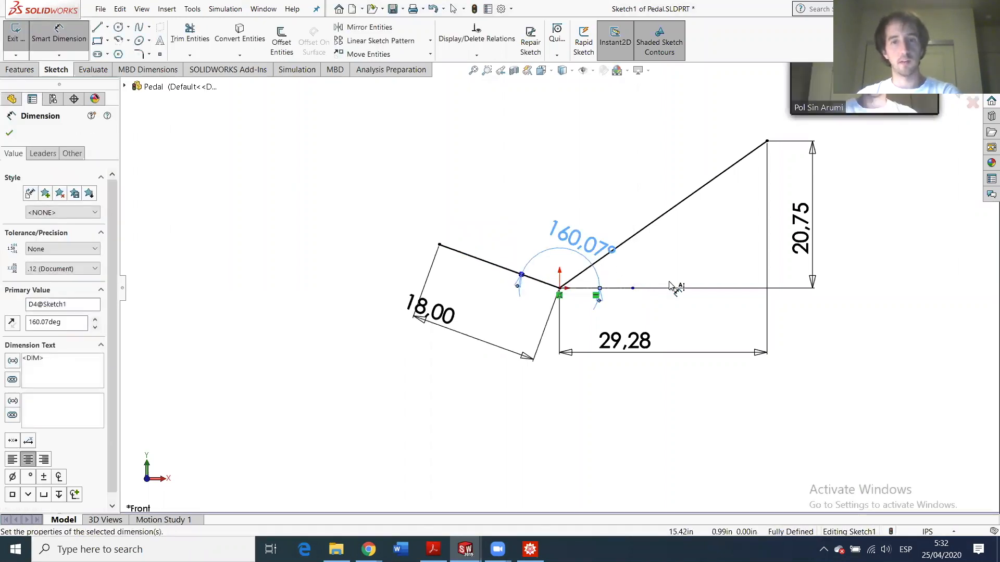
left_click(279, 149)
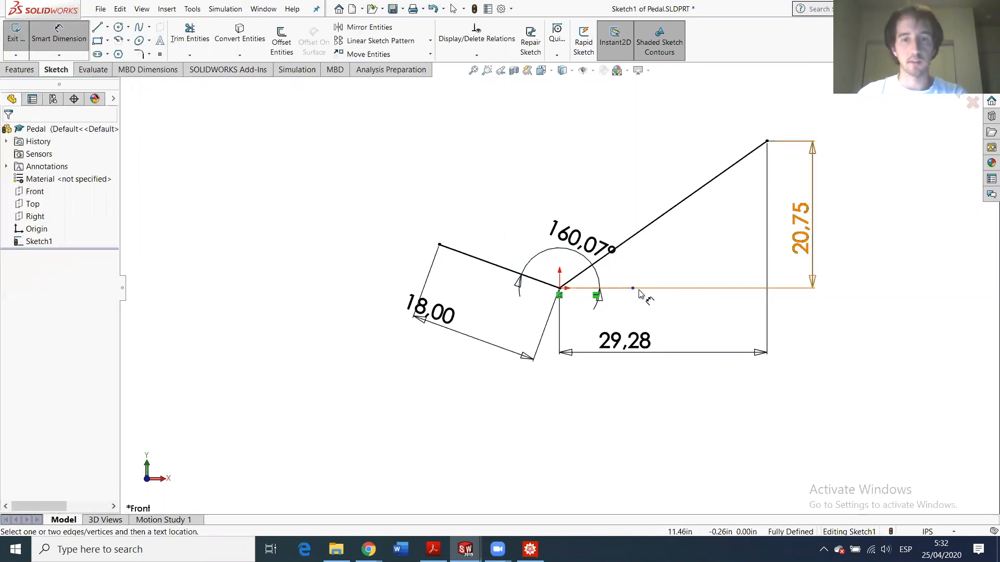
- Add a Vertical relation between the top-right corner point and the centerline end
left_click(767, 141)
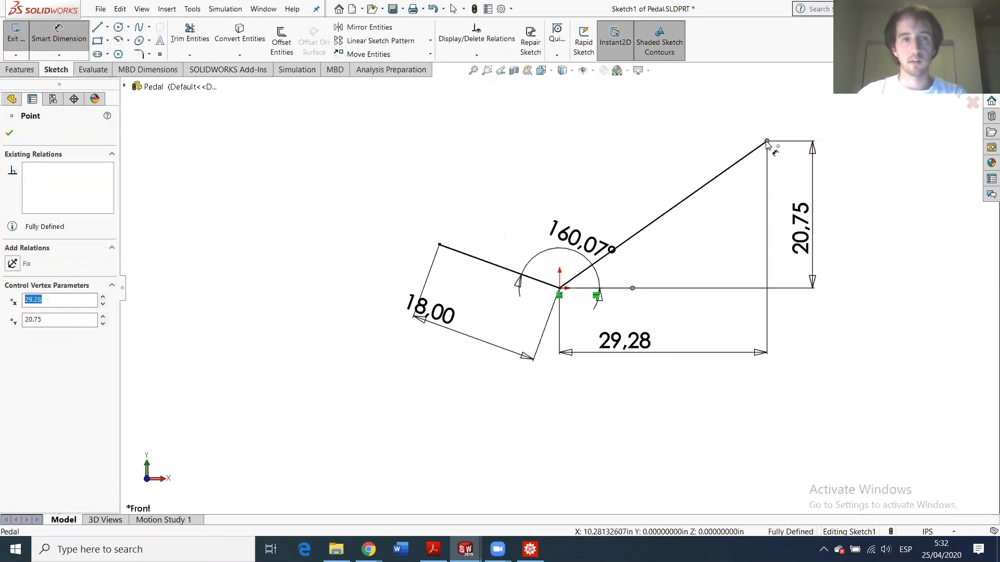
key("Escape")
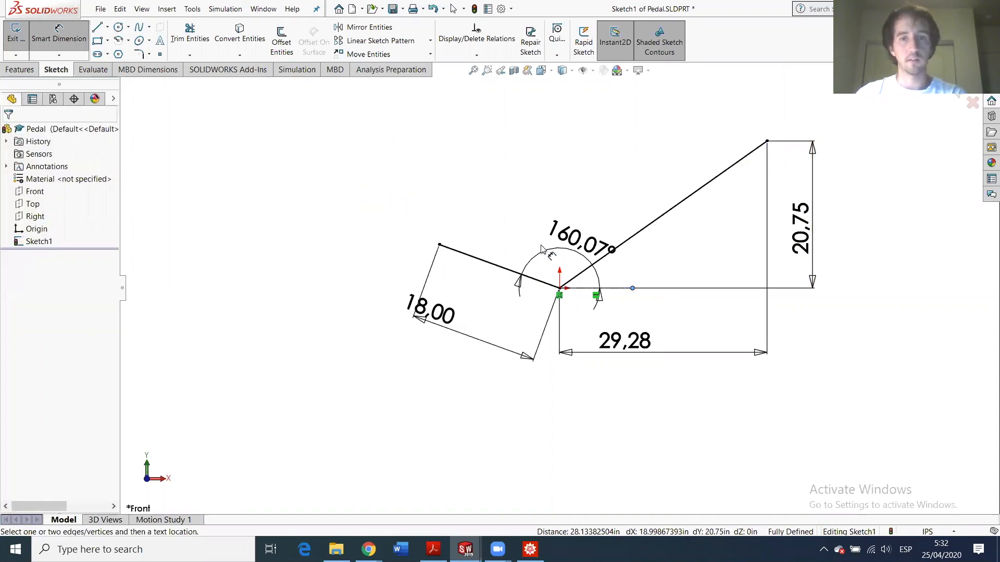
key("Escape")
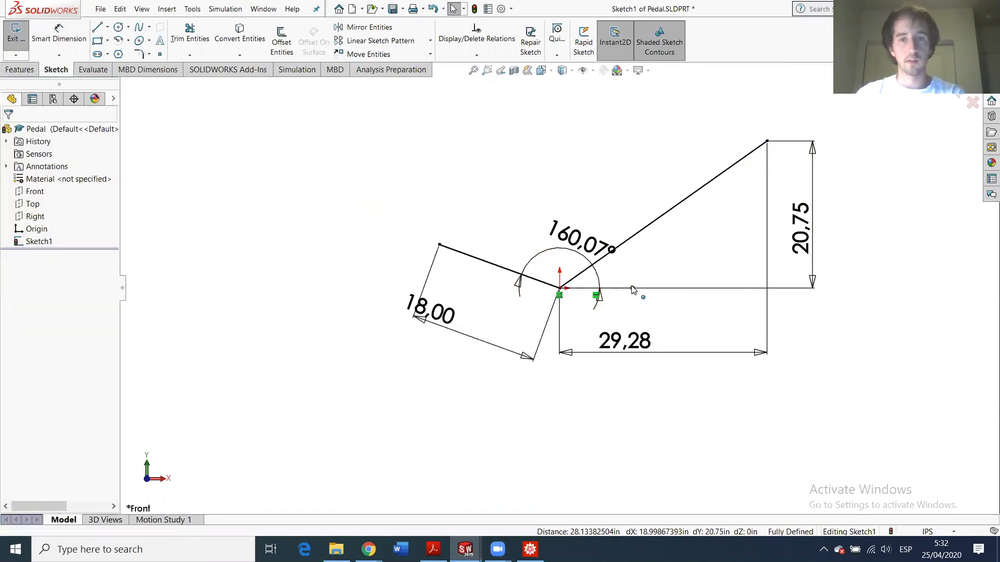
left_click(766, 141)
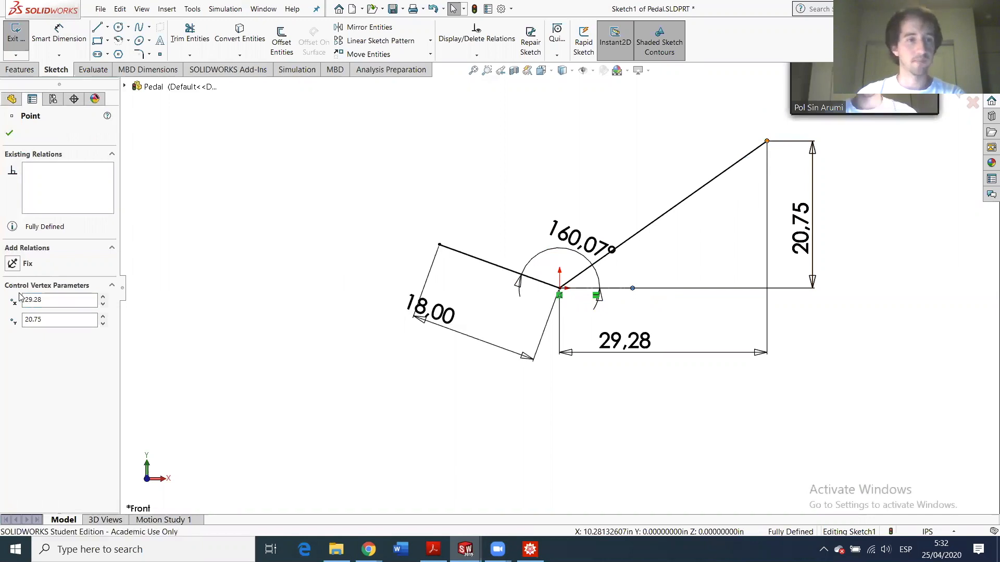
left_click(18, 333)
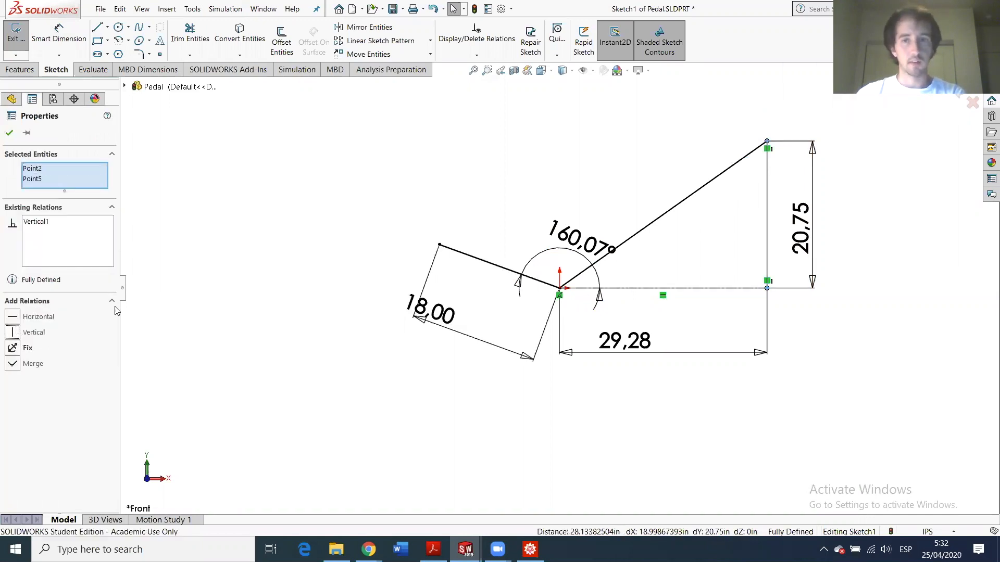
left_click(9, 134)
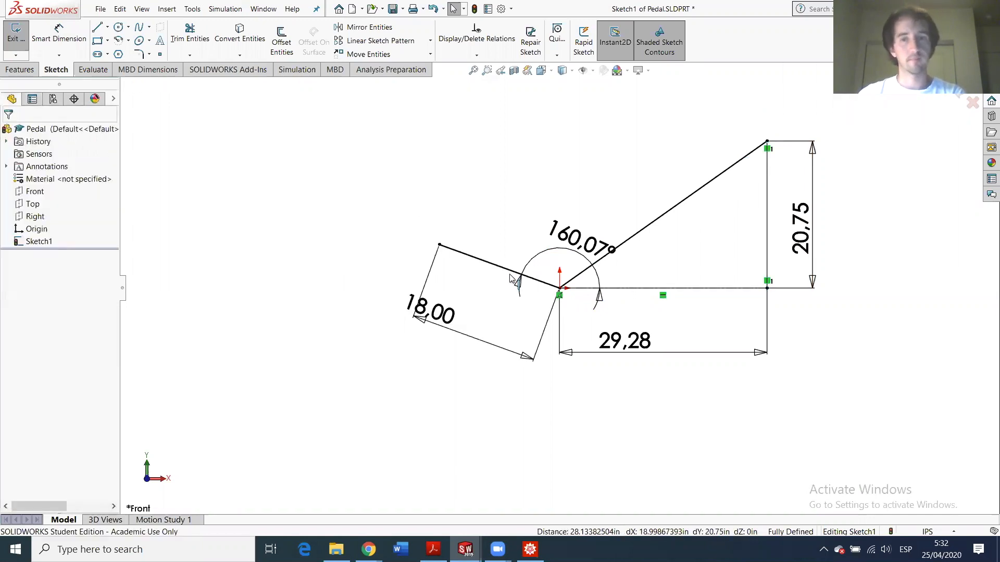
scroll(586, 321, "up", 2)
scroll(586, 322, "down", 4)
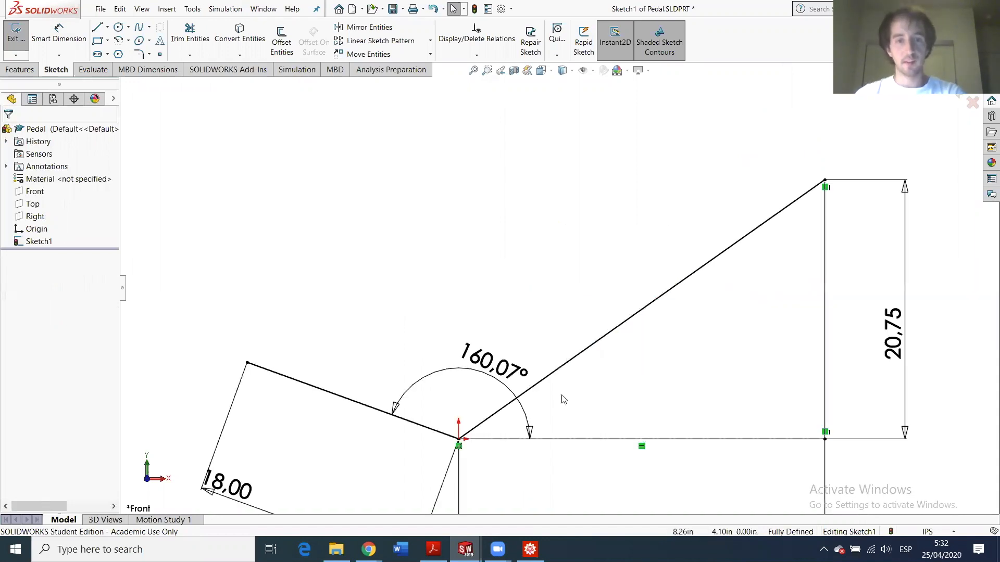
scroll(600, 356, "up", 1)
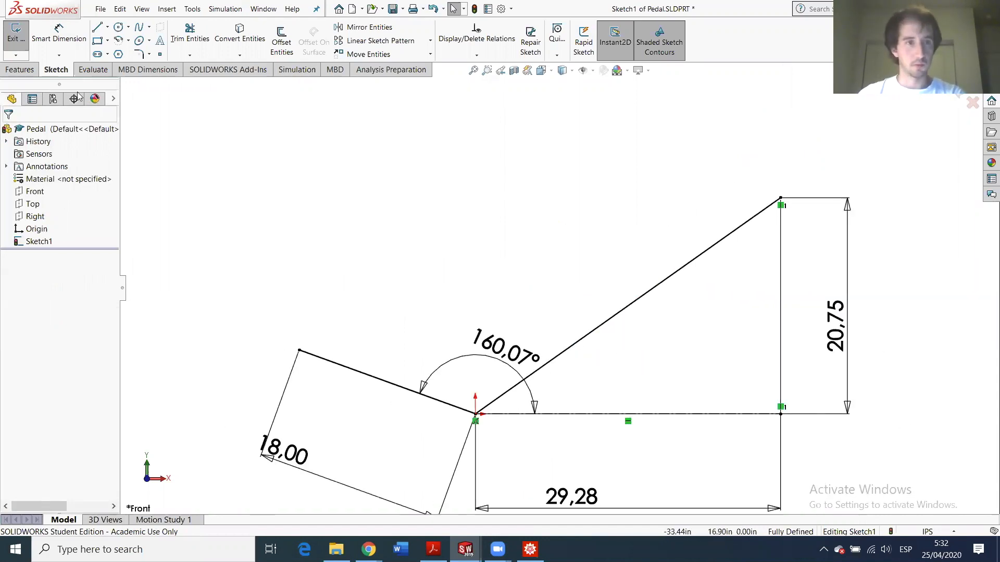
- Draw circles at the left link end and at the top-right corner (ptA)
left_click(118, 26)
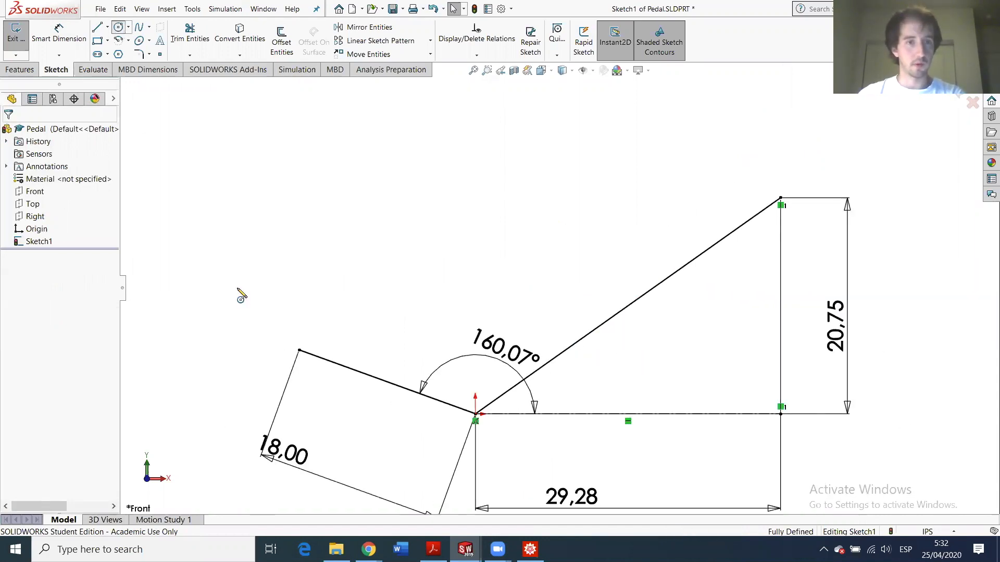
left_click(299, 350)
left_click(319, 333)
key("Escape")
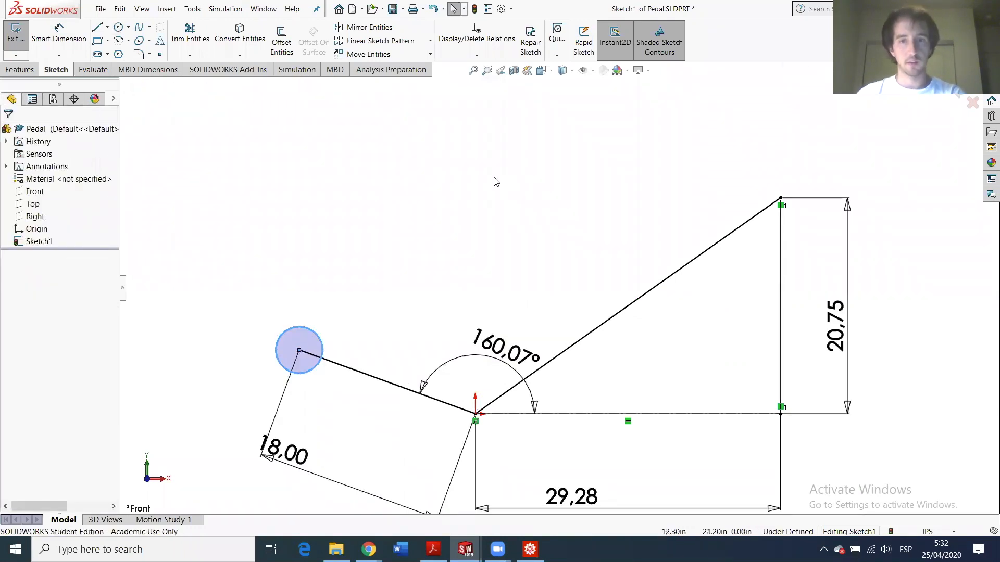
left_click(119, 27)
left_click(780, 197)
left_click(781, 176)
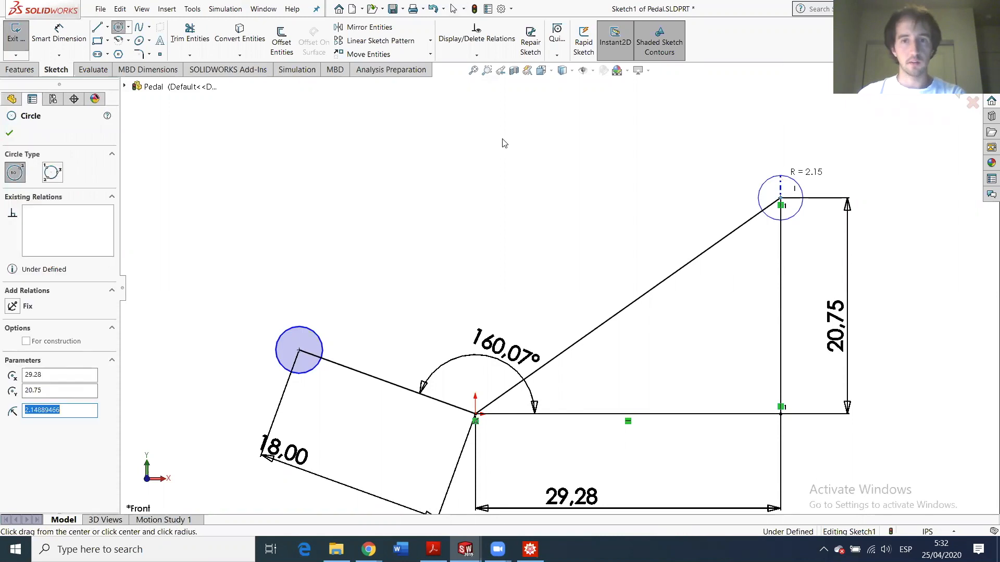
- Dimension the left circle's diameter to 1.50
left_click(32, 38)
left_click(283, 334)
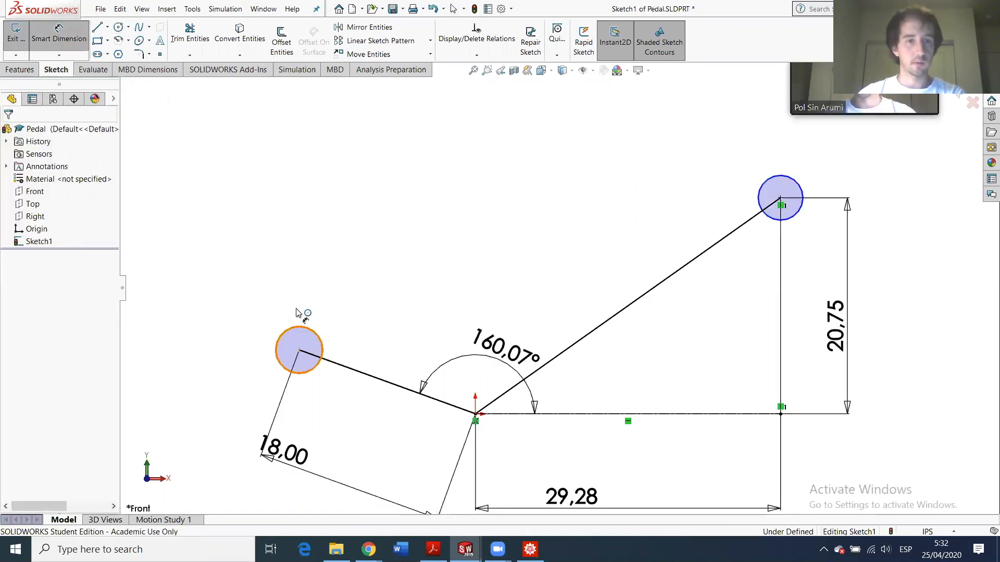
left_click(296, 312)
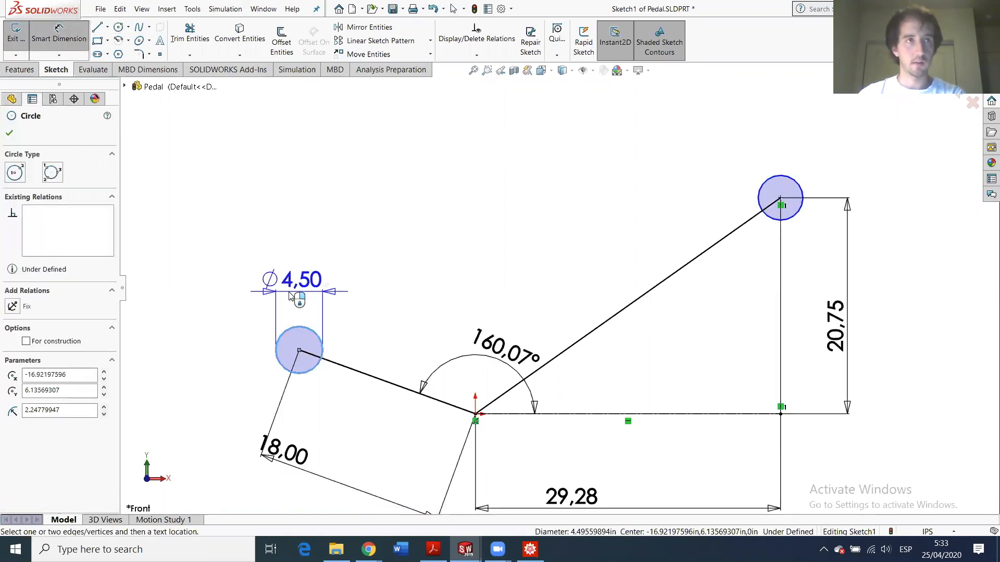
left_click(290, 296)
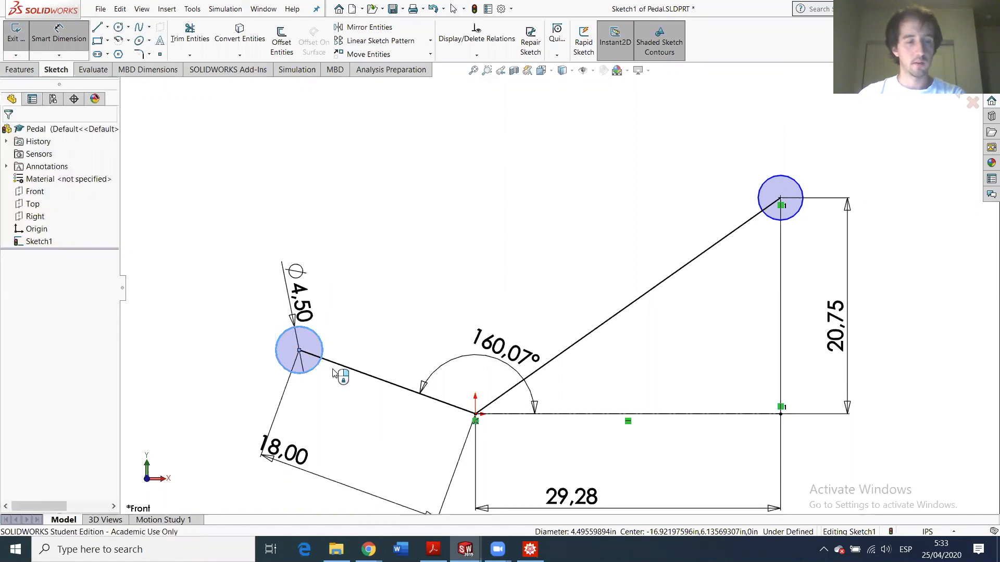
type("4.5")
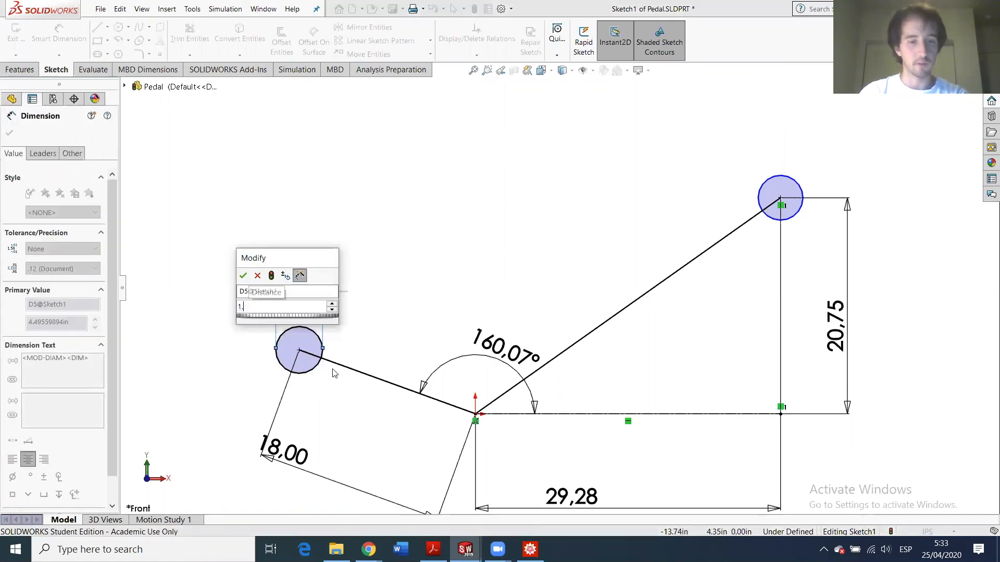
key("Return")
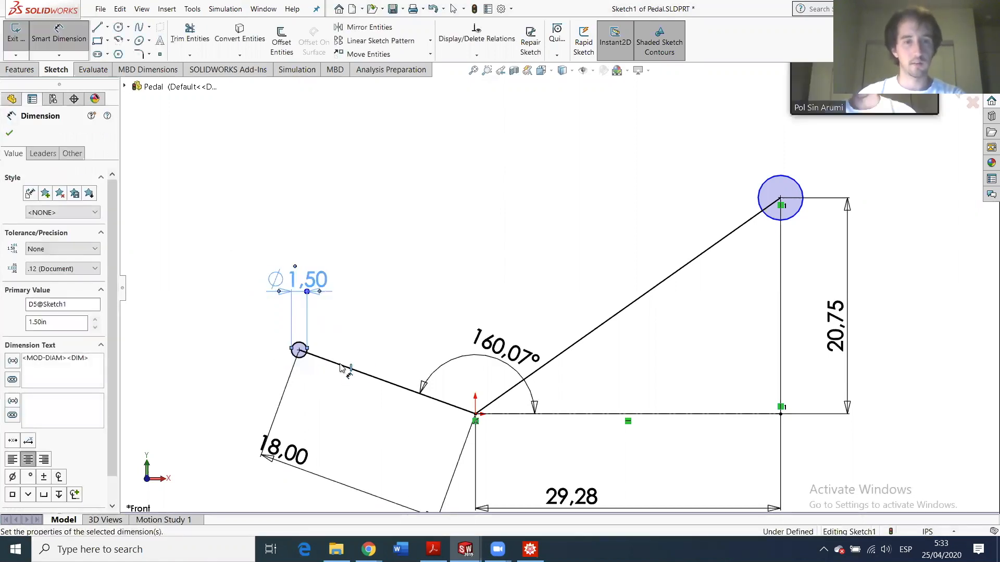
scroll(344, 375, "down", 2)
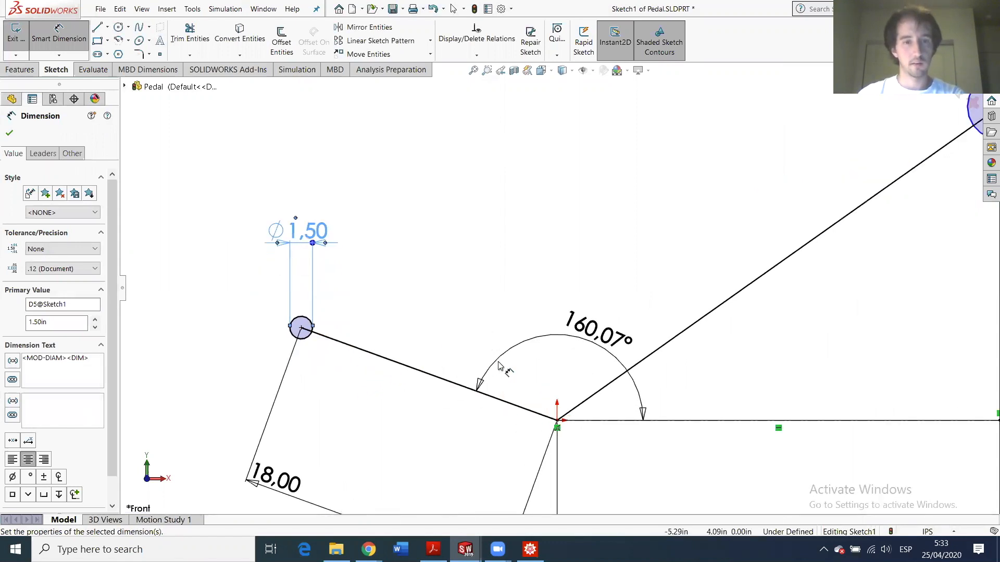
scroll(573, 359, "up", 2)
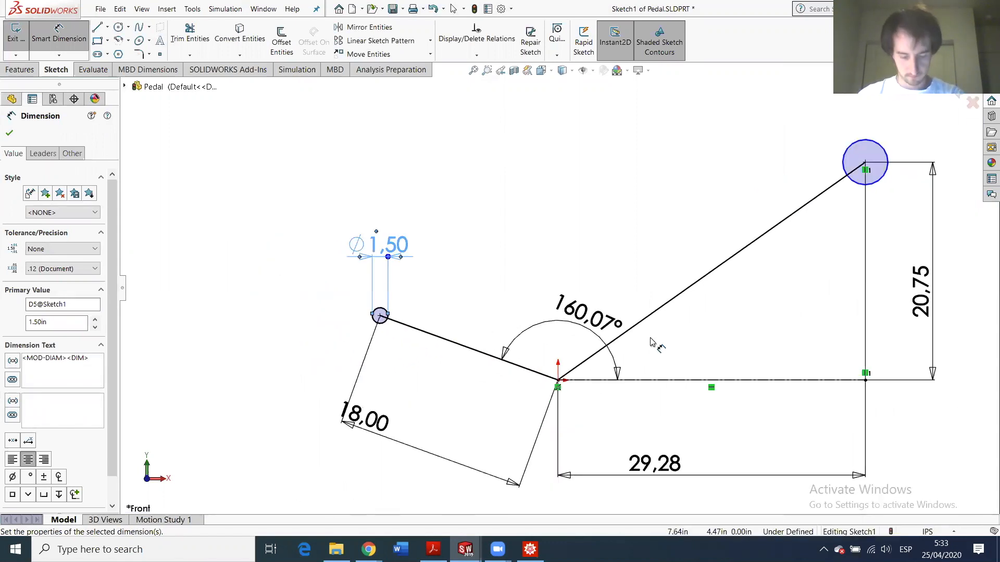
scroll(683, 256, "up", 1)
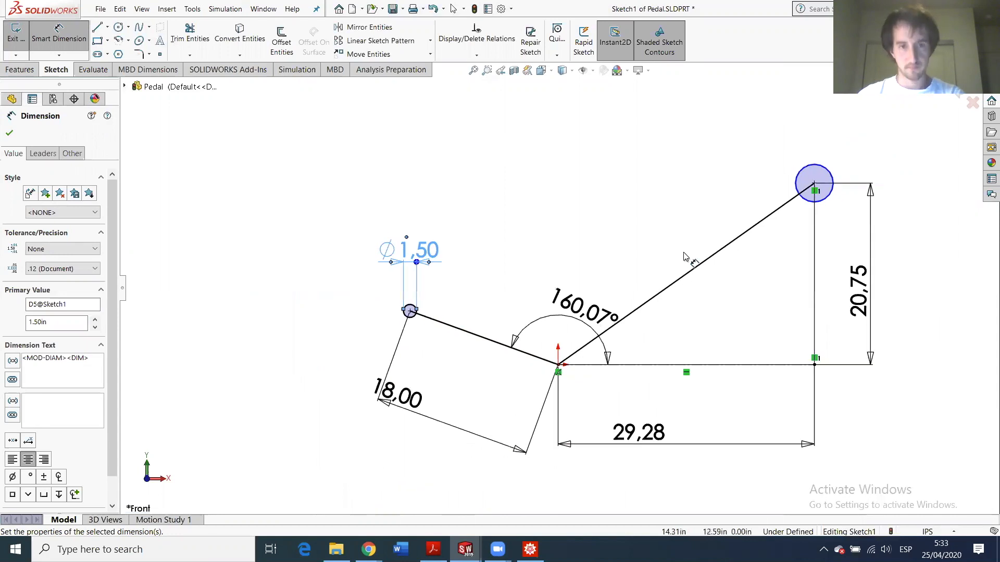
scroll(680, 276, "down", 1)
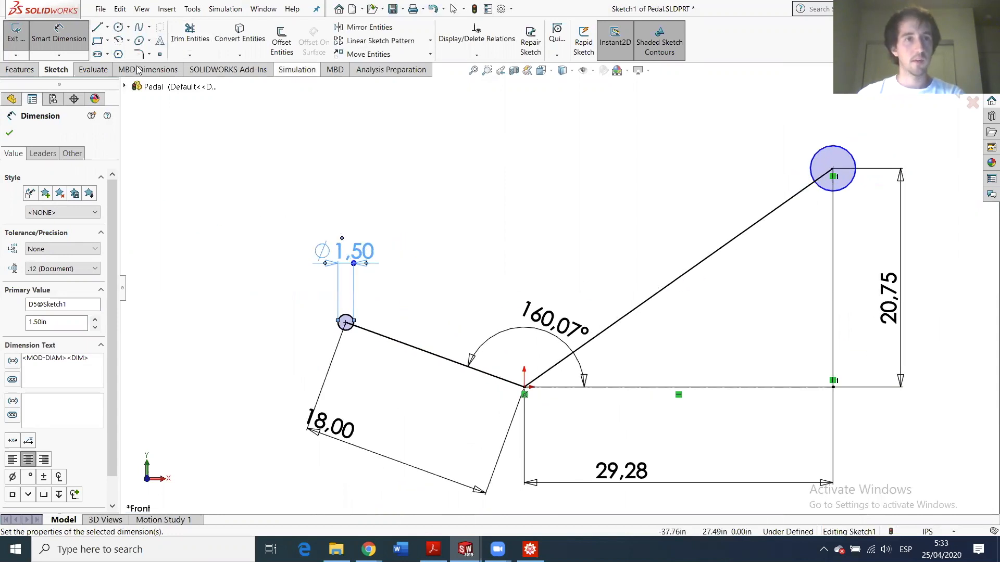
- Make the left and upper-right circles equal with an Equal relation
left_click(123, 27)
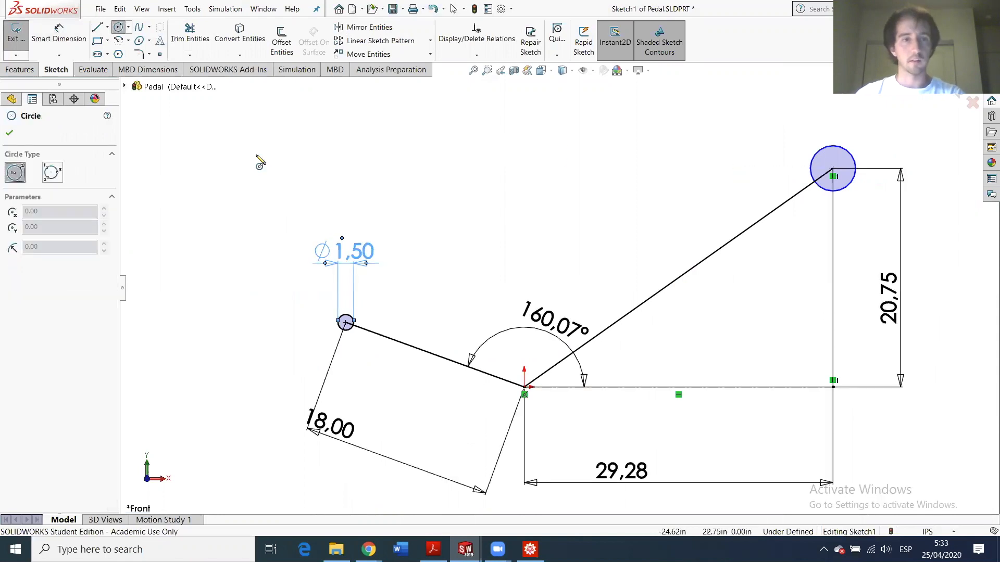
key("Escape")
left_click(344, 320)
left_click(836, 190, "ctrl")
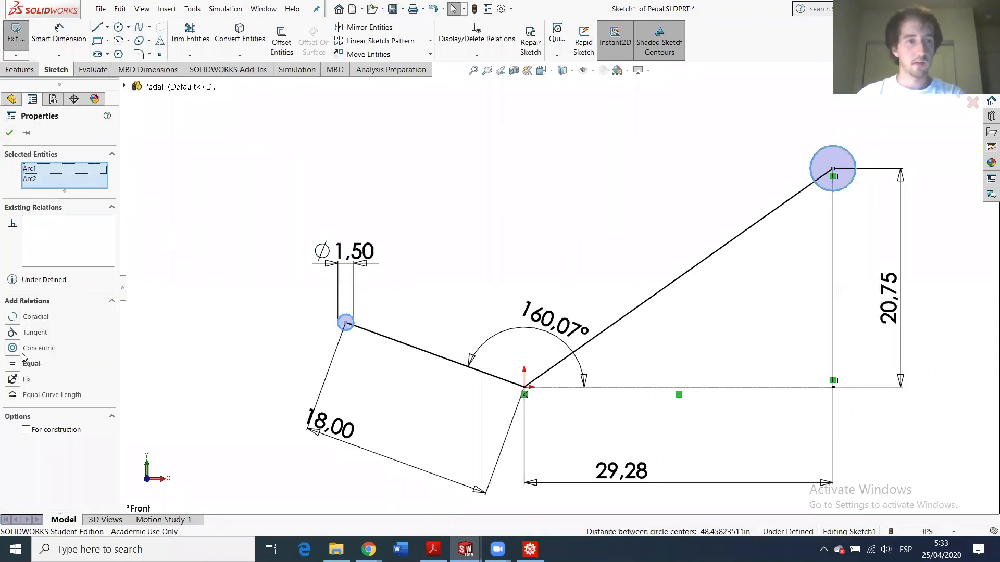
left_click(12, 363)
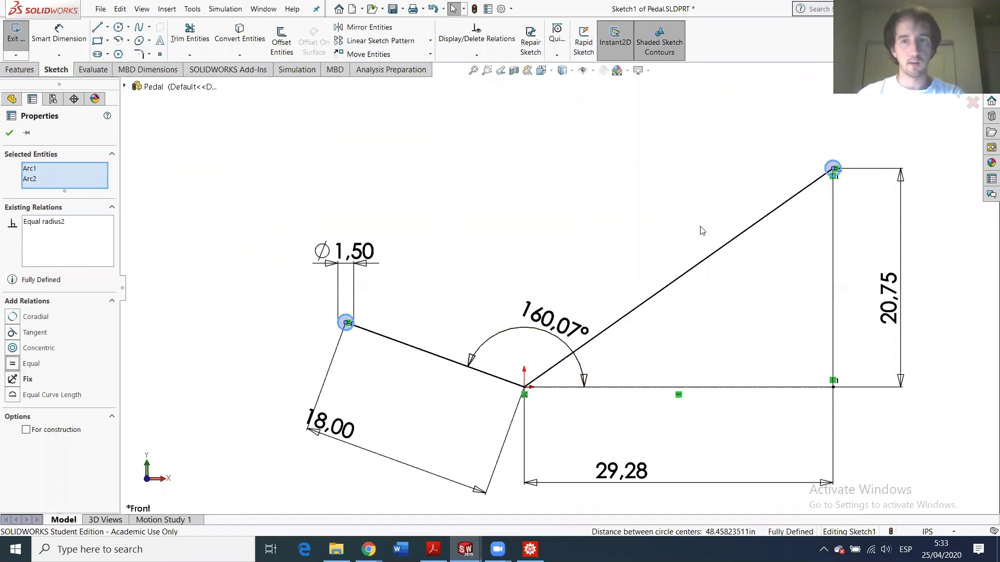
scroll(706, 227, "down", 3)
scroll(562, 239, "up", 2)
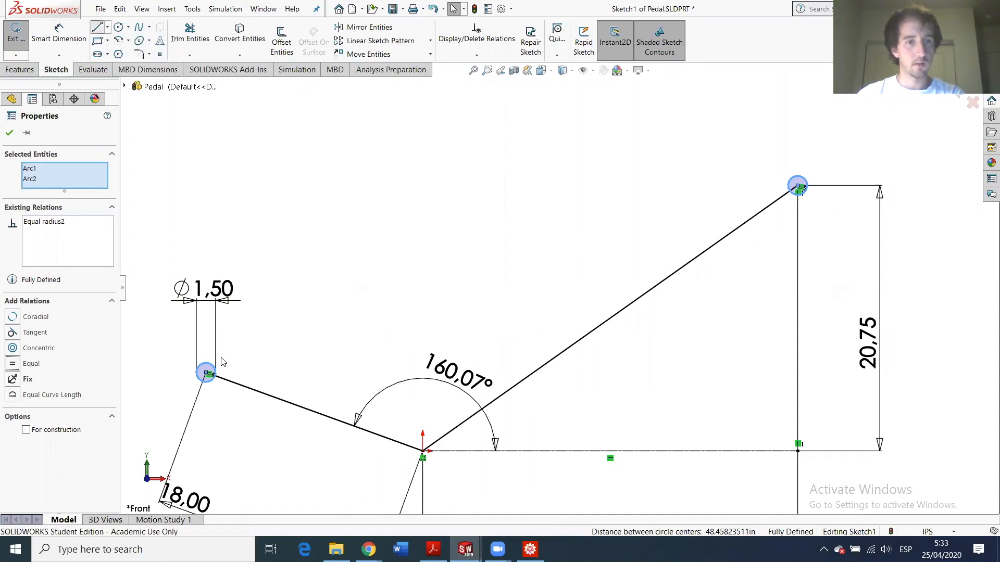
- Draw a two-segment line above the links, bending near the elbow and ending past the upper-right circle
key("l")
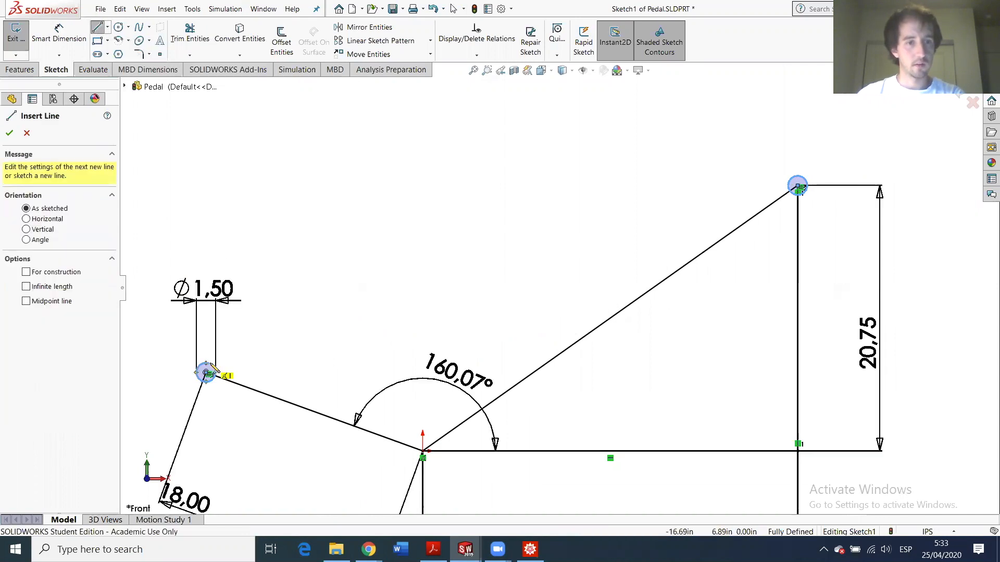
left_click(170, 323)
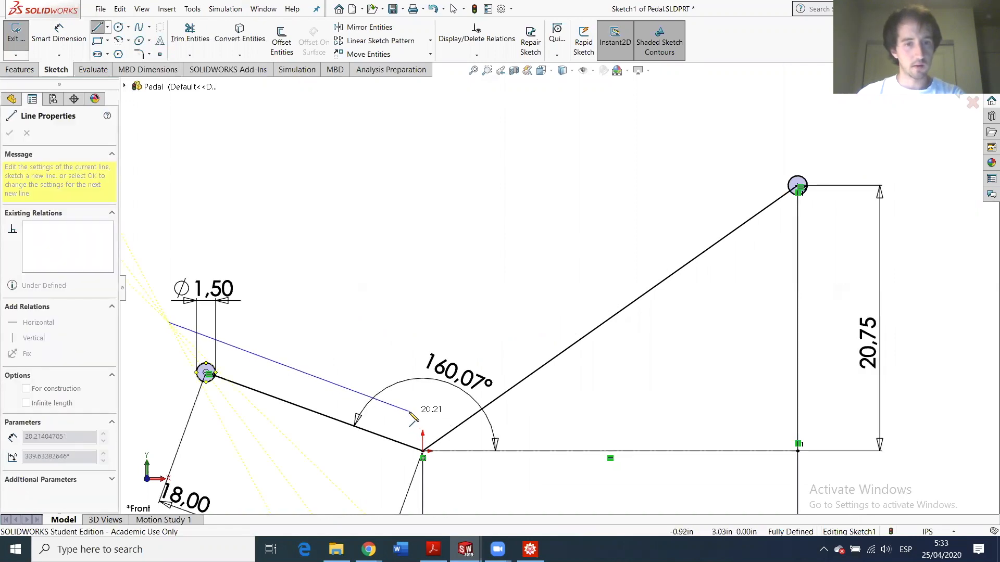
left_click(410, 412)
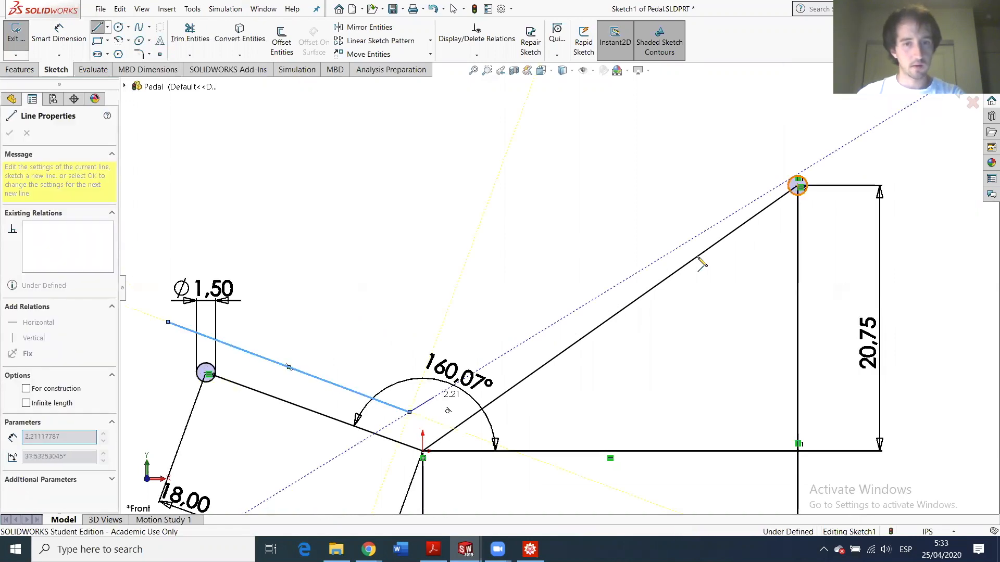
left_click(802, 138)
key("Escape")
key("Escape")
scroll(456, 416, "up", 3)
scroll(442, 421, "down", 3)
- Draw the lower bent line with its corner below the elbow, ending beyond the right link
left_click(96, 27)
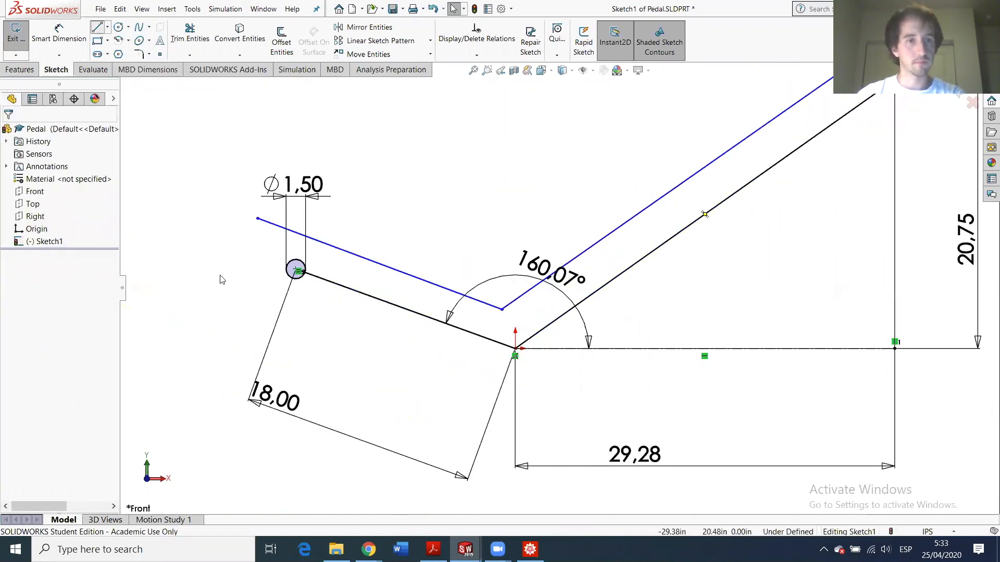
left_click(564, 412)
scroll(812, 156, "up", 3)
left_click(811, 184)
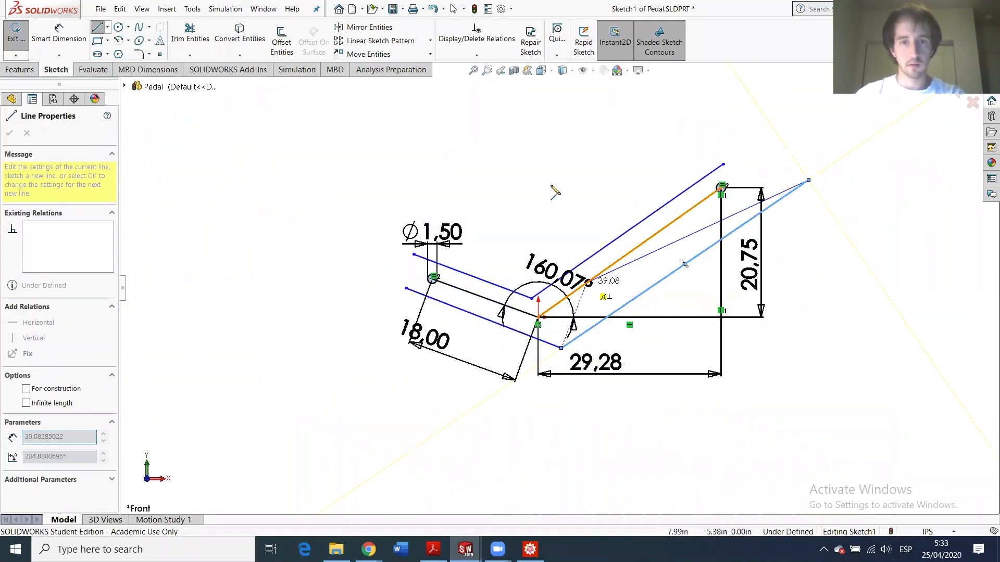
scroll(497, 234, "down", 3)
key("Escape")
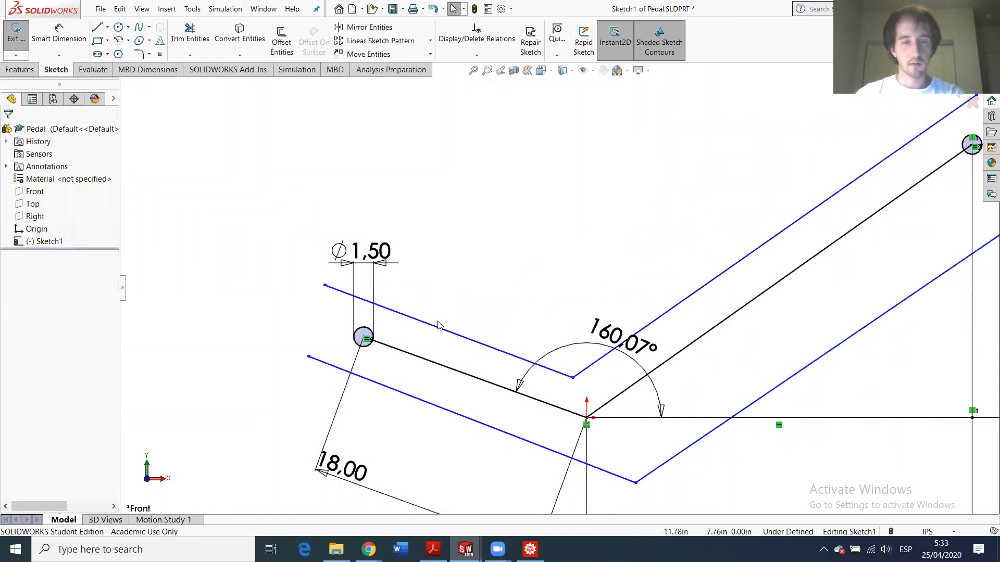
scroll(448, 333, "down", 2)
- Make the upper-left outline line tangent to the left end circle
left_click(452, 331)
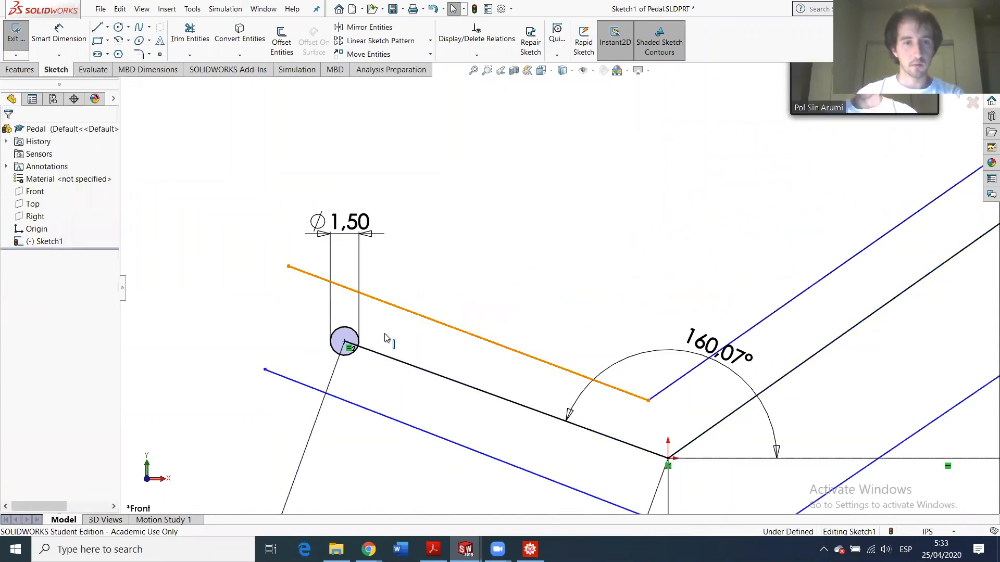
left_click(343, 338, "ctrl")
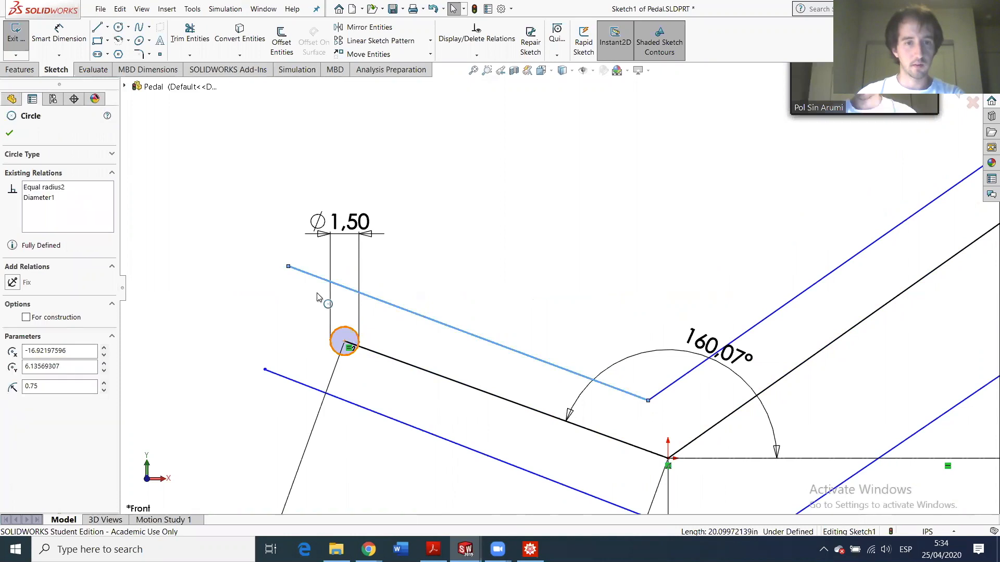
left_click(12, 318)
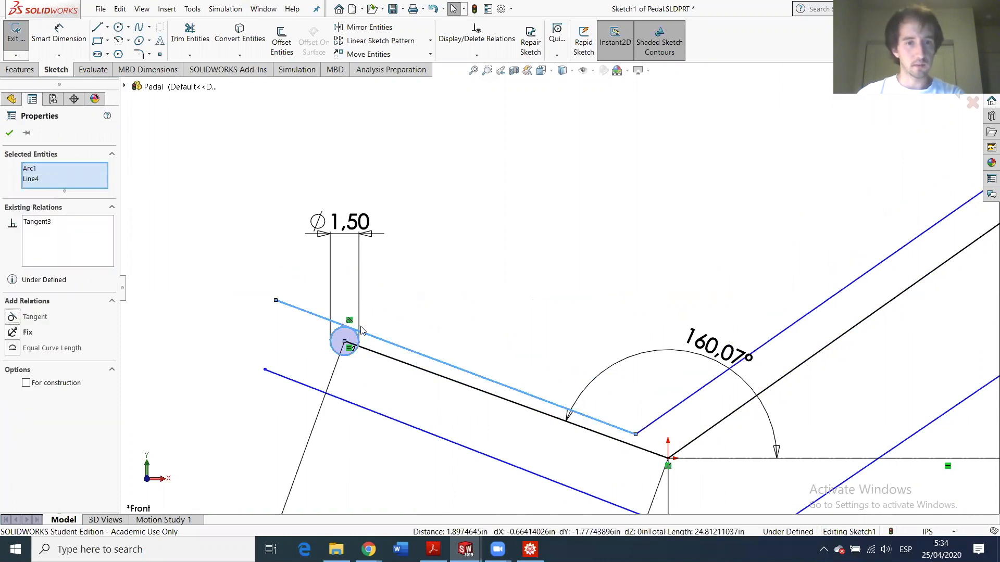
scroll(754, 379, "up", 6)
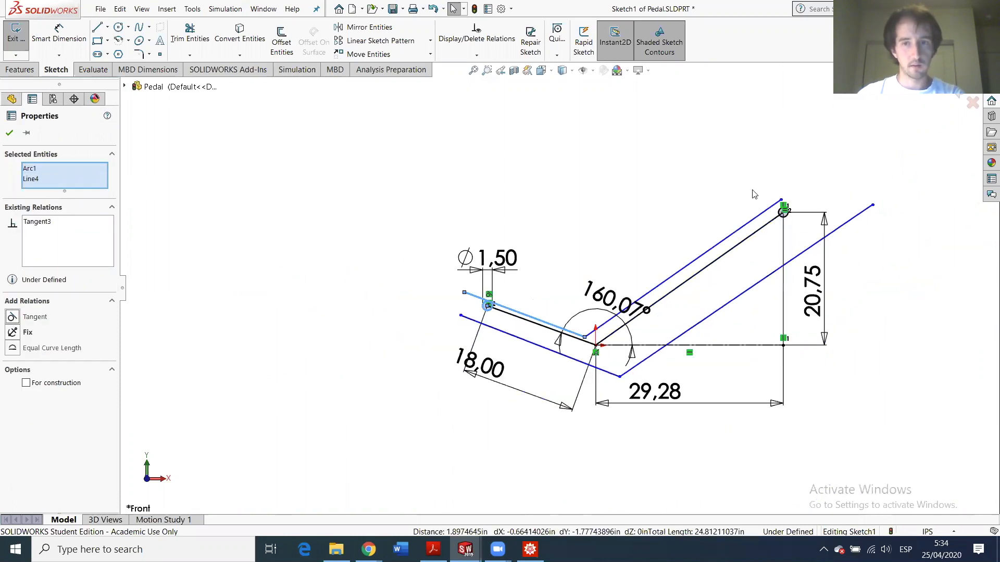
scroll(755, 191, "down", 6)
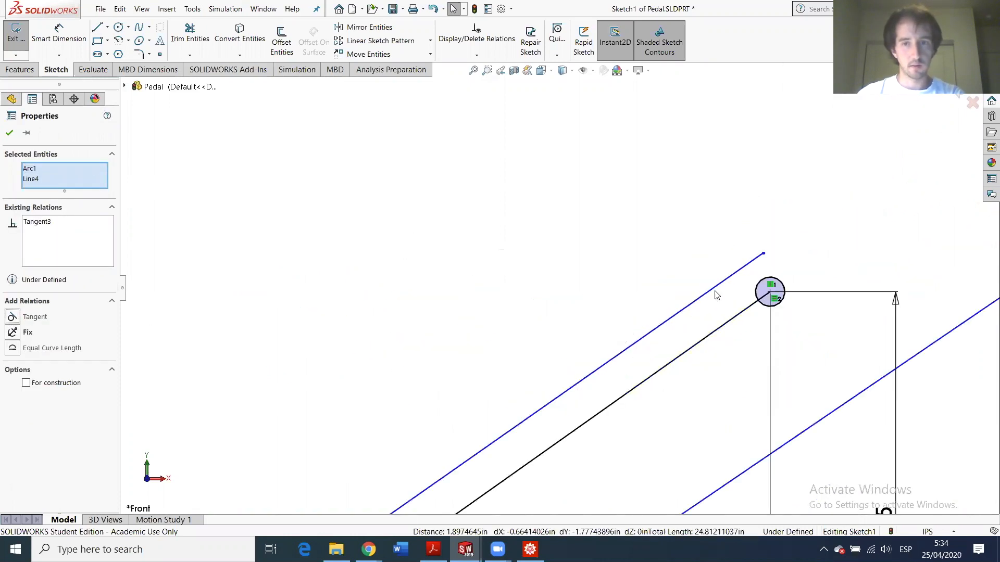
- Make the upper-right outline line tangent to the upper-right end circle
left_click(708, 337)
left_click(621, 335, "ctrl")
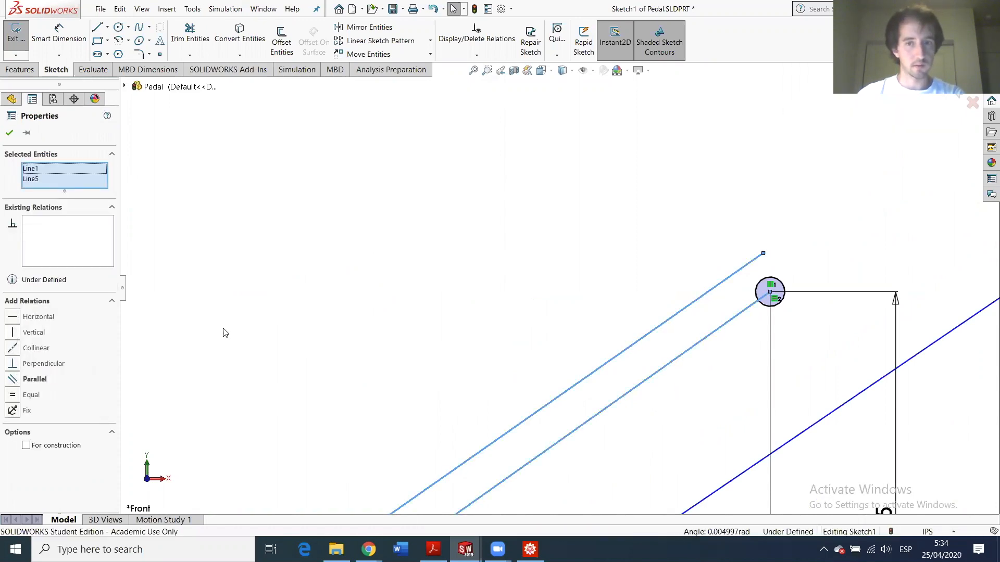
left_click(688, 279)
left_click(661, 325)
left_click(772, 286, "ctrl")
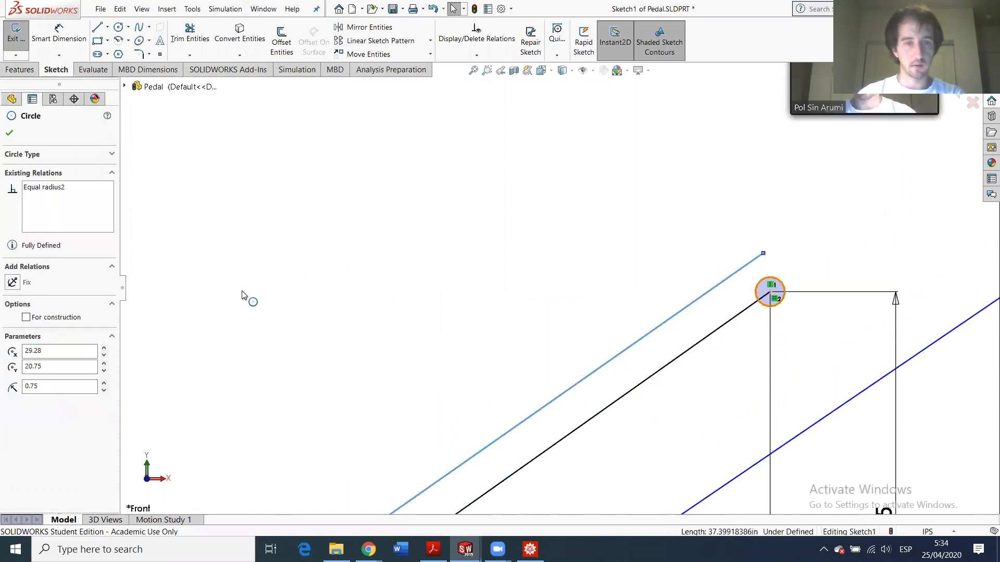
left_click(34, 317)
key("f")
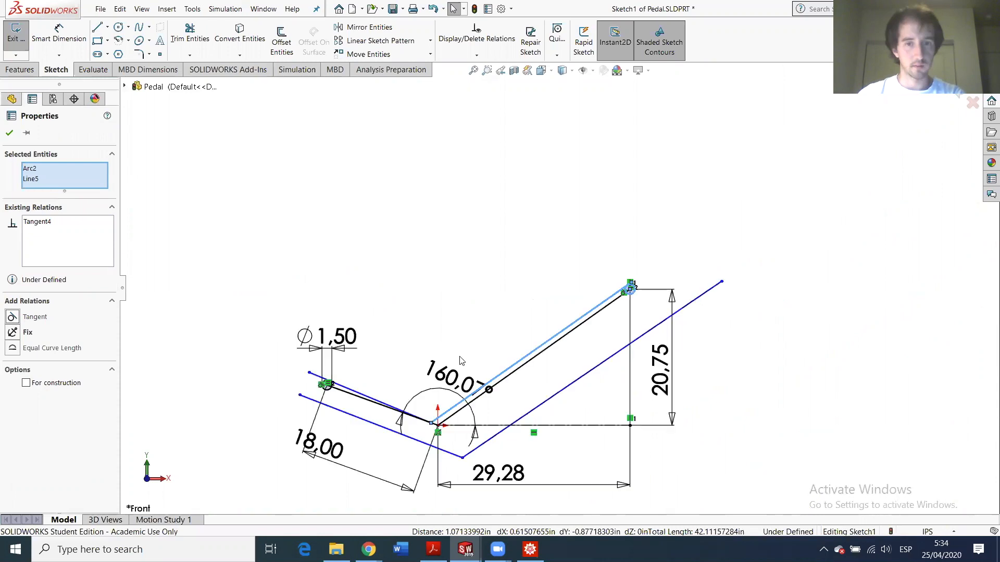
scroll(401, 424, "down", 5)
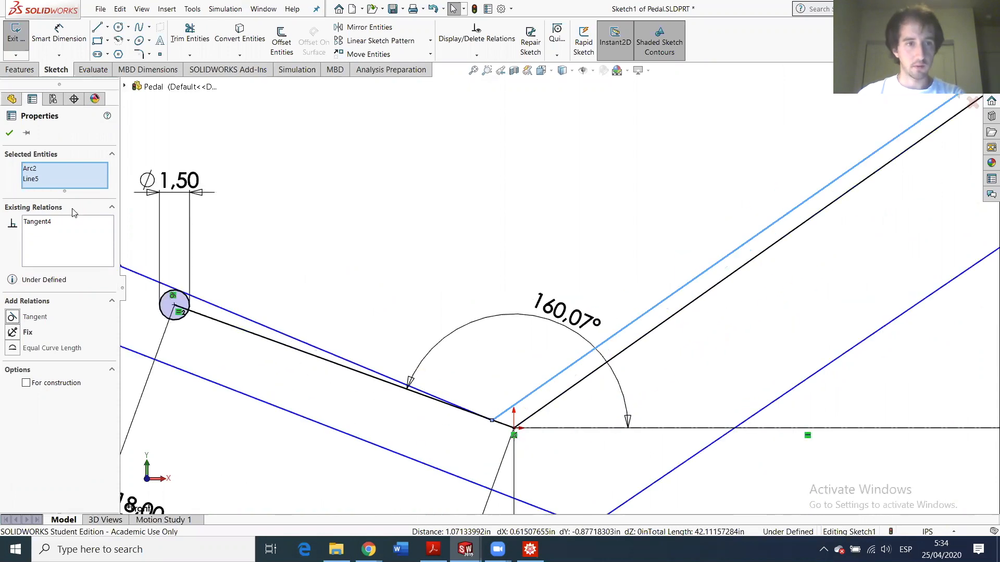
- Make the upper-left outline line parallel to the left link's centerline
left_click(9, 132)
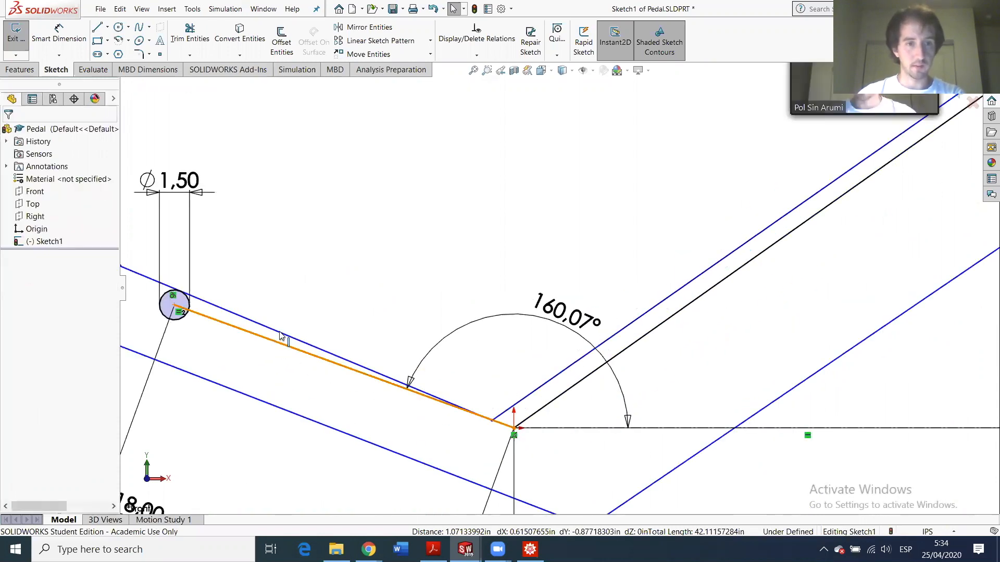
left_click(281, 341)
left_click(280, 333, "ctrl")
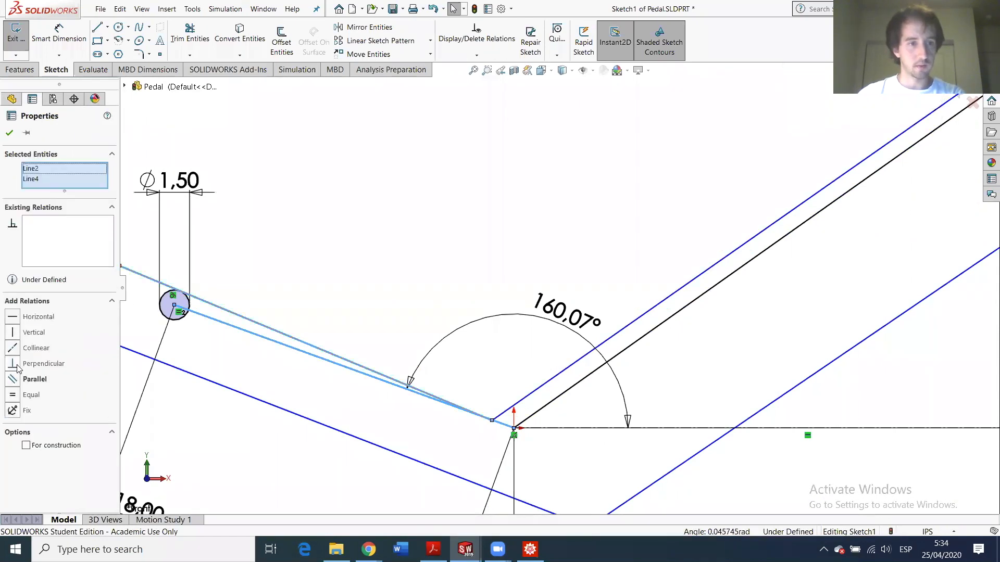
left_click(14, 380)
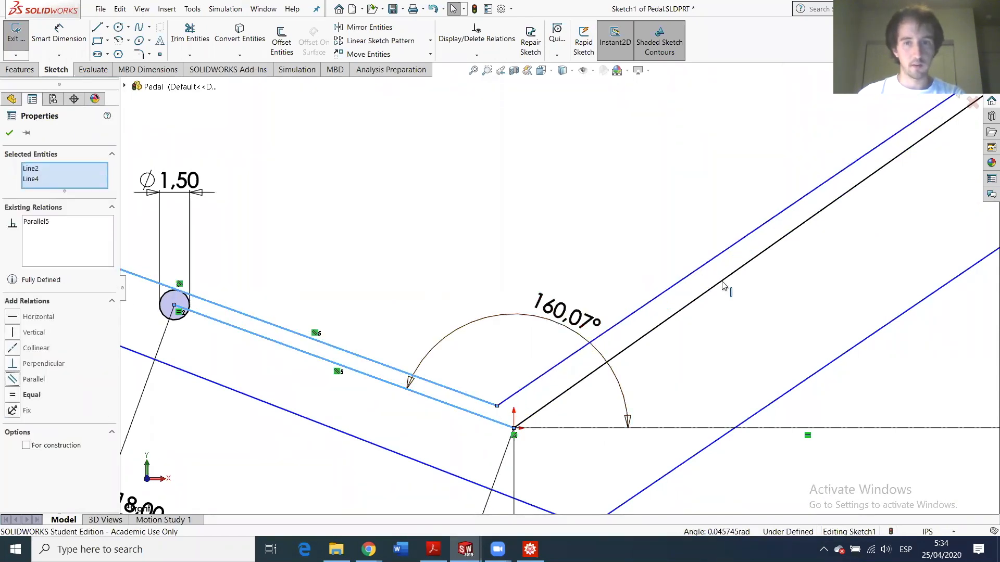
- Add a Parallel relation between the rising centerline and its upper outline line
left_click(713, 265)
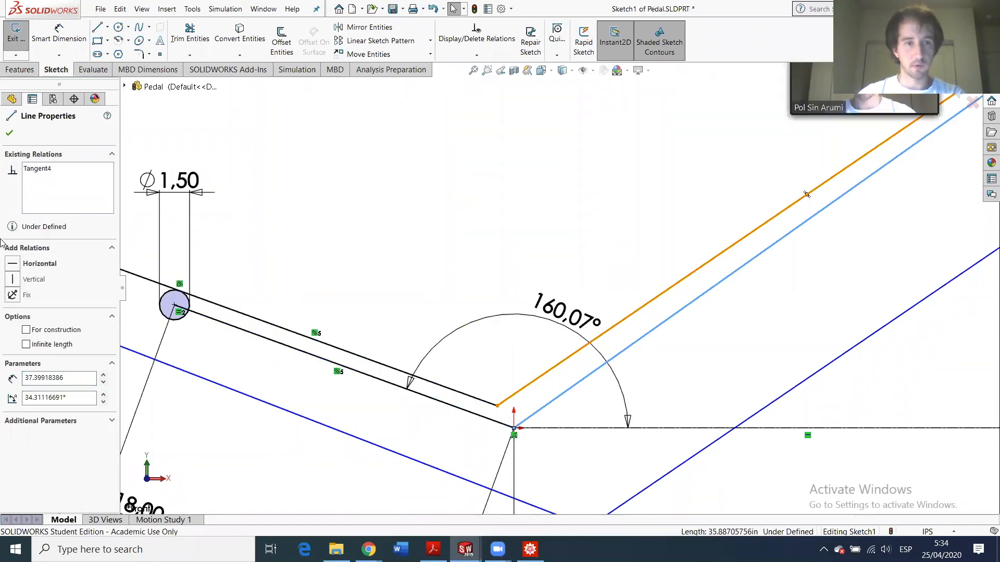
left_click(806, 195, "ctrl")
left_click(13, 378)
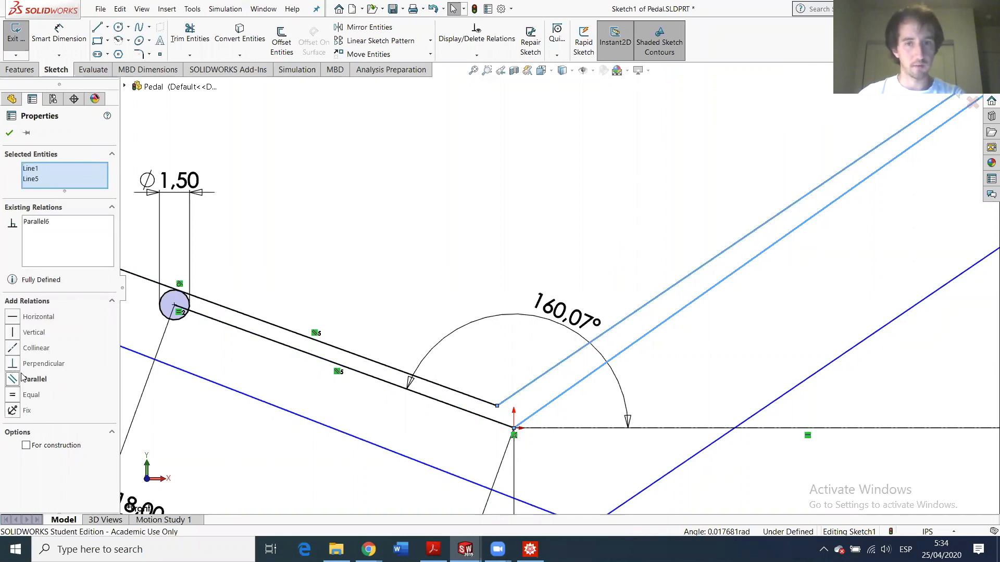
scroll(623, 325, "down", 5)
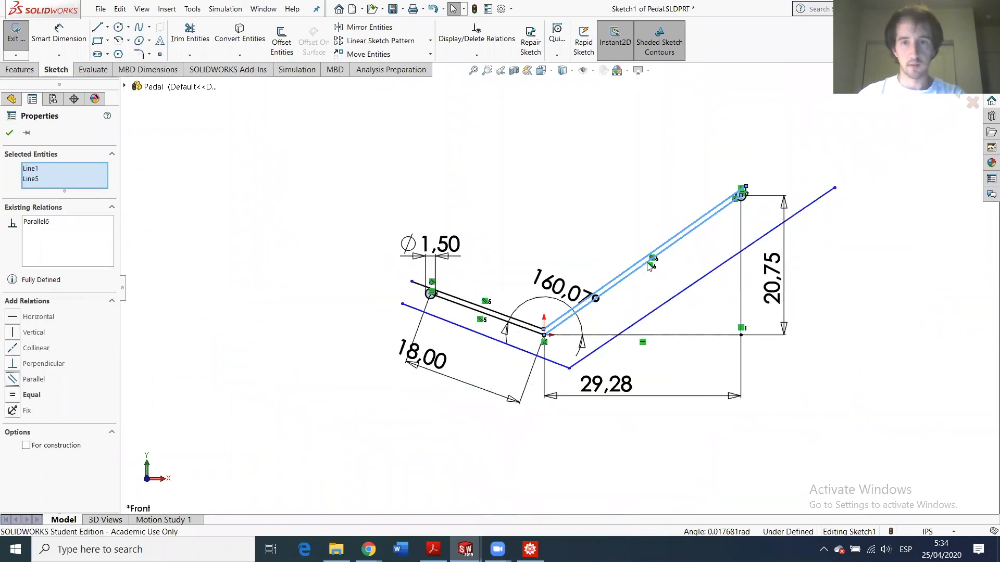
scroll(649, 267, "down", 2)
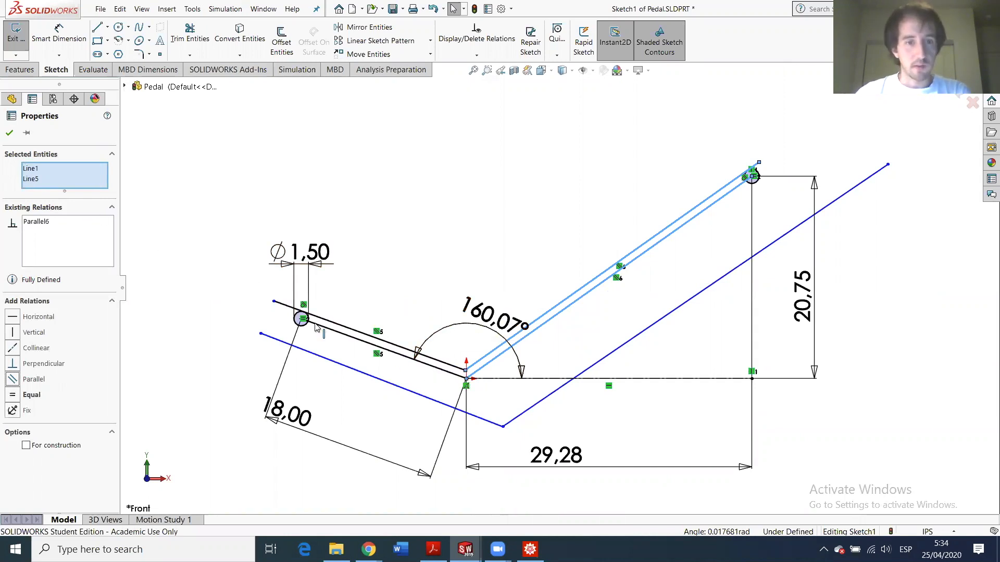
- Make the left and rising lower outline lines tangent to their end circles
left_click(329, 367)
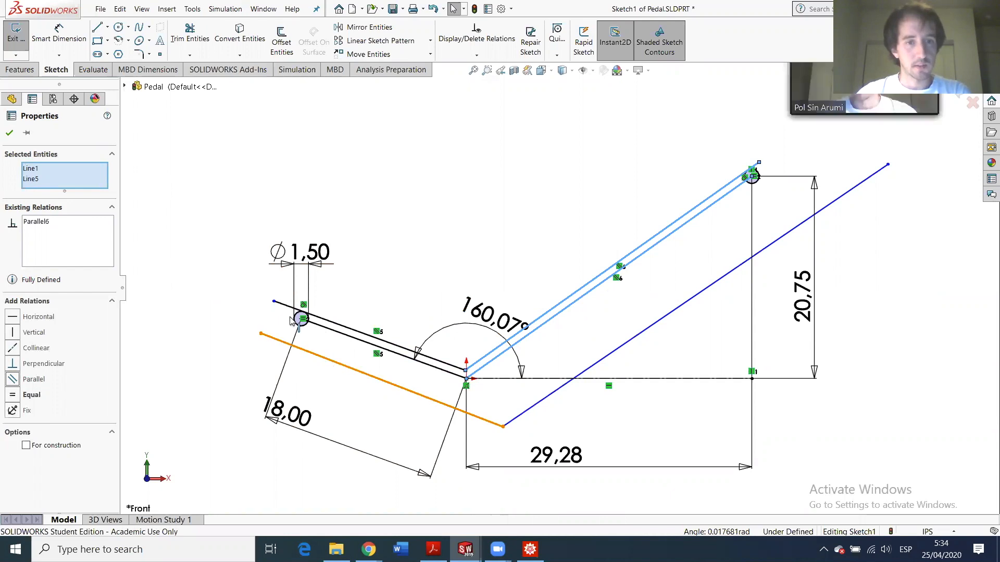
left_click(294, 325, "ctrl")
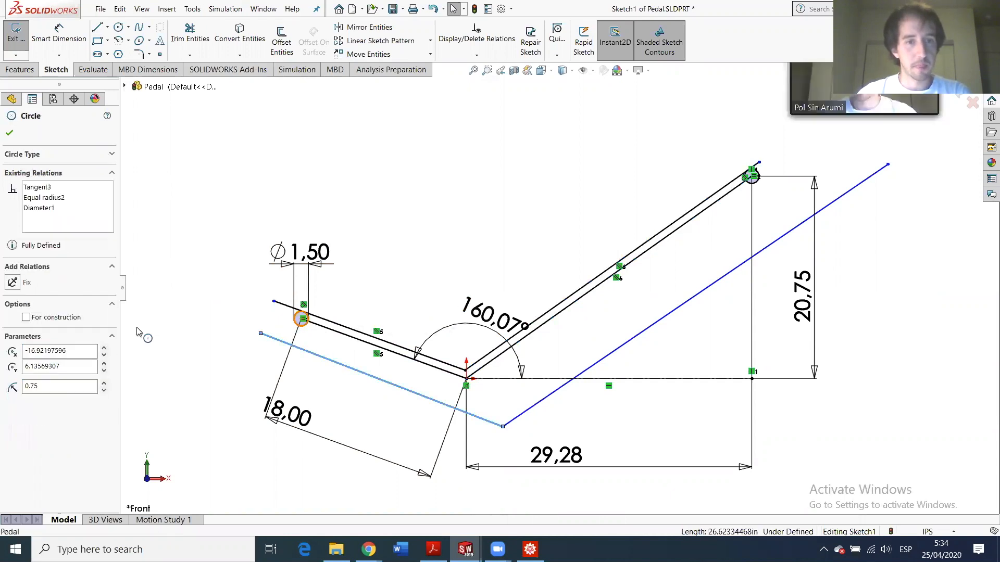
left_click(13, 317)
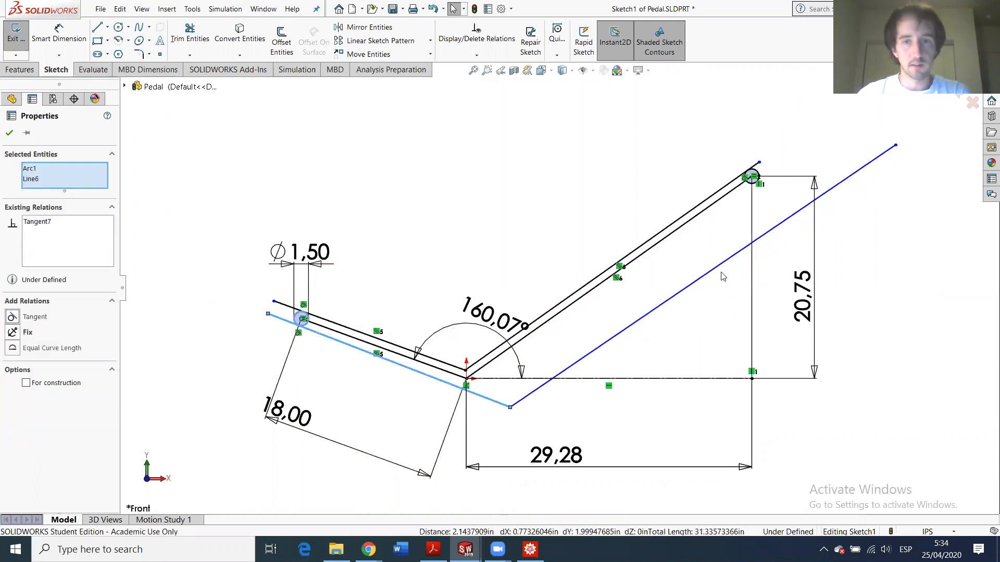
left_click(697, 217)
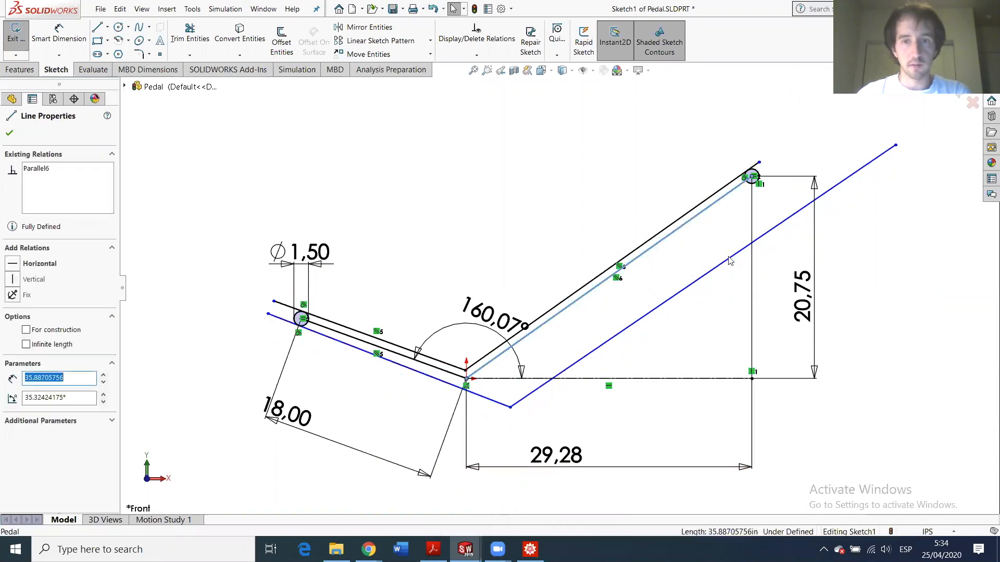
left_click(725, 261, "ctrl")
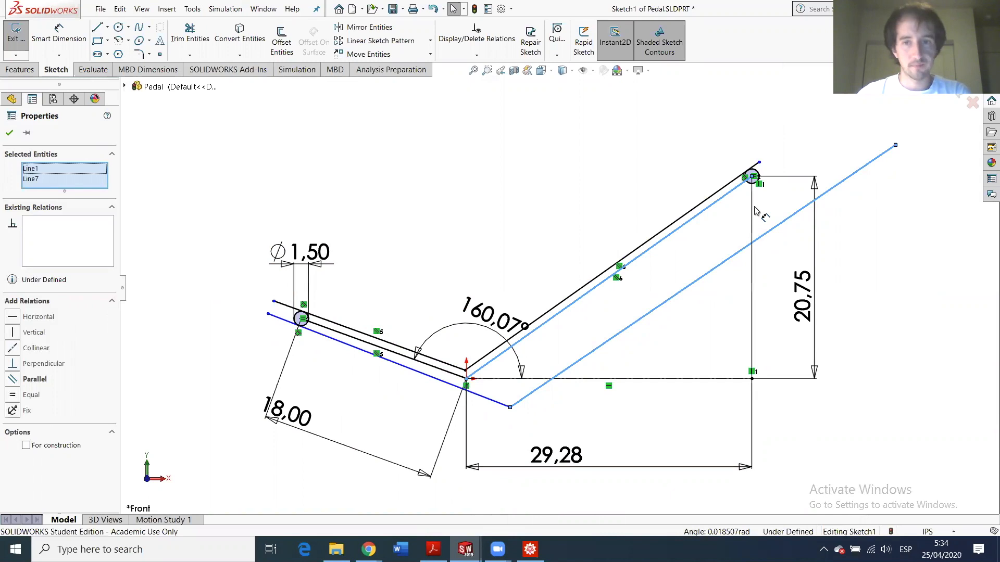
left_click(742, 186)
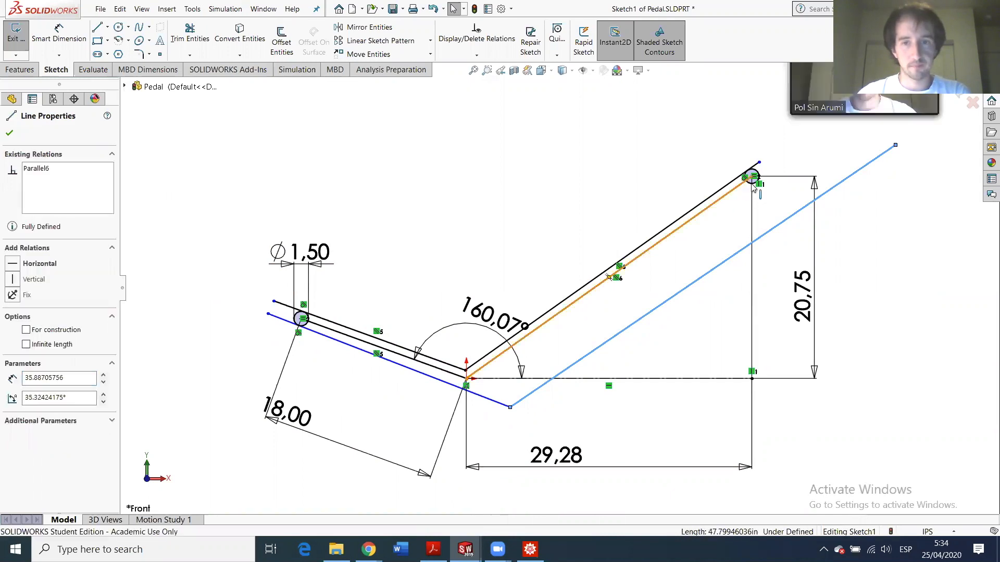
left_click(742, 188, "ctrl")
left_click(738, 187, "ctrl")
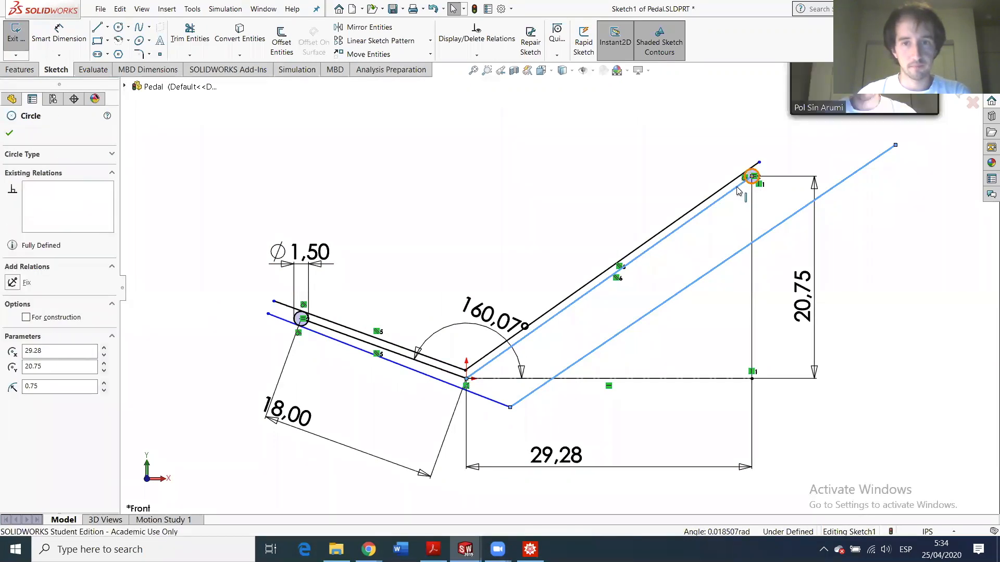
left_click(668, 235, "ctrl")
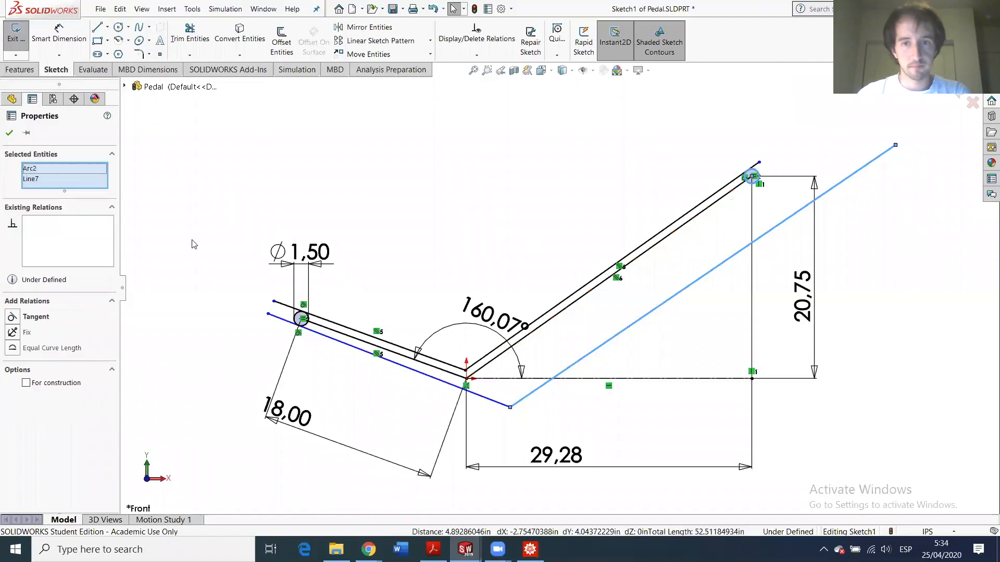
left_click(13, 316)
- Make both lower outline lines parallel to their link centerlines
left_click(327, 332)
left_click(325, 329, "ctrl")
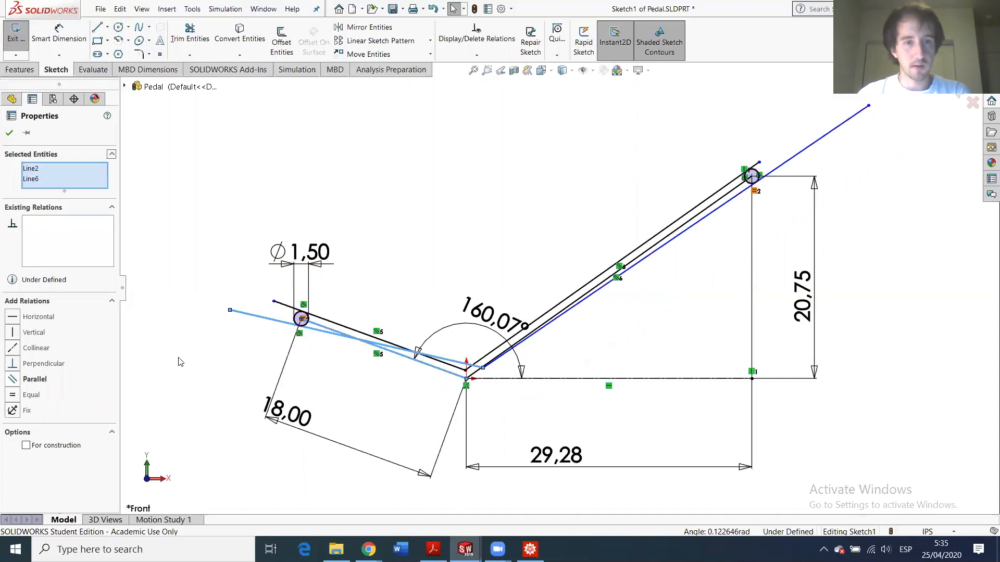
left_click(14, 380)
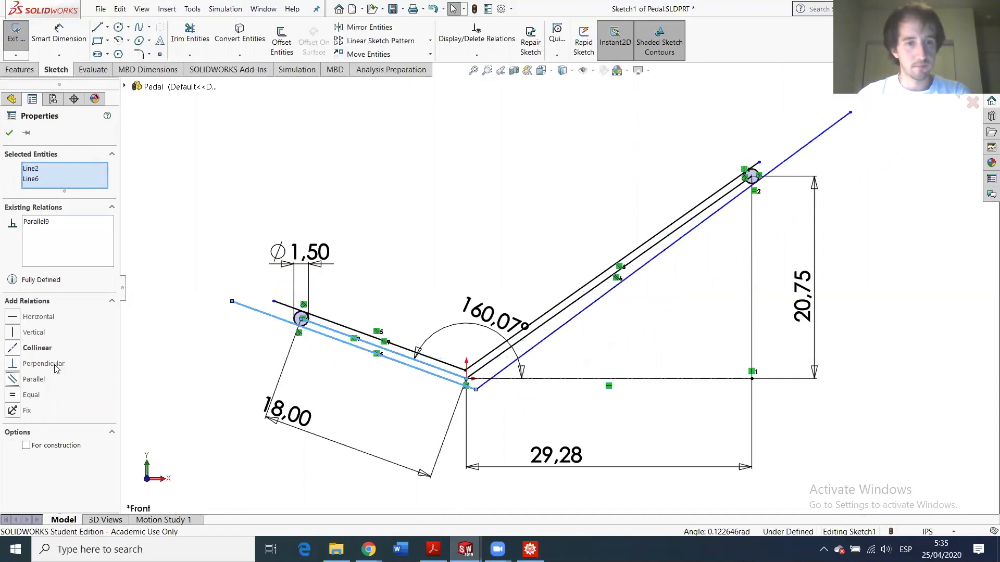
left_click(596, 300)
left_click(583, 295, "ctrl")
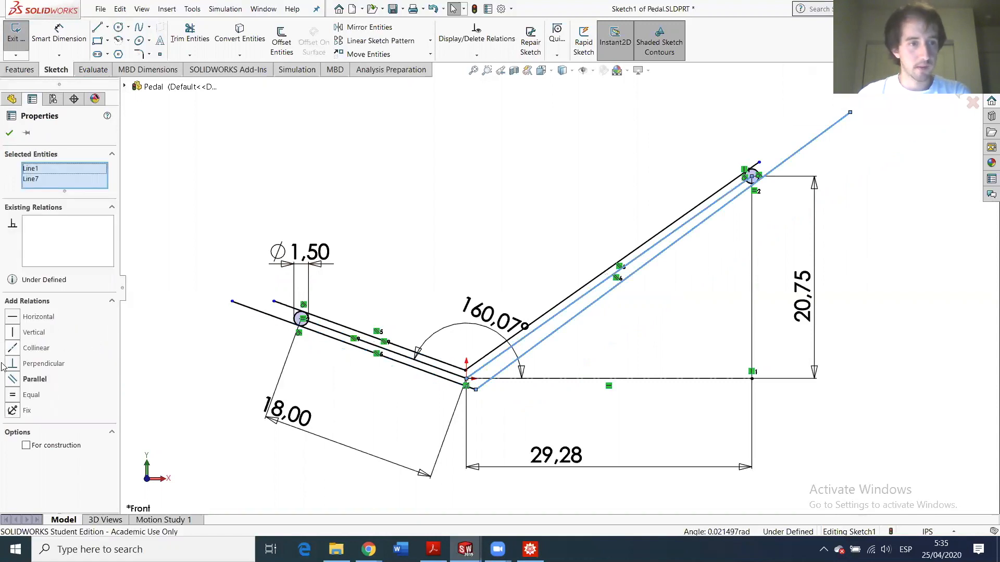
left_click(12, 380)
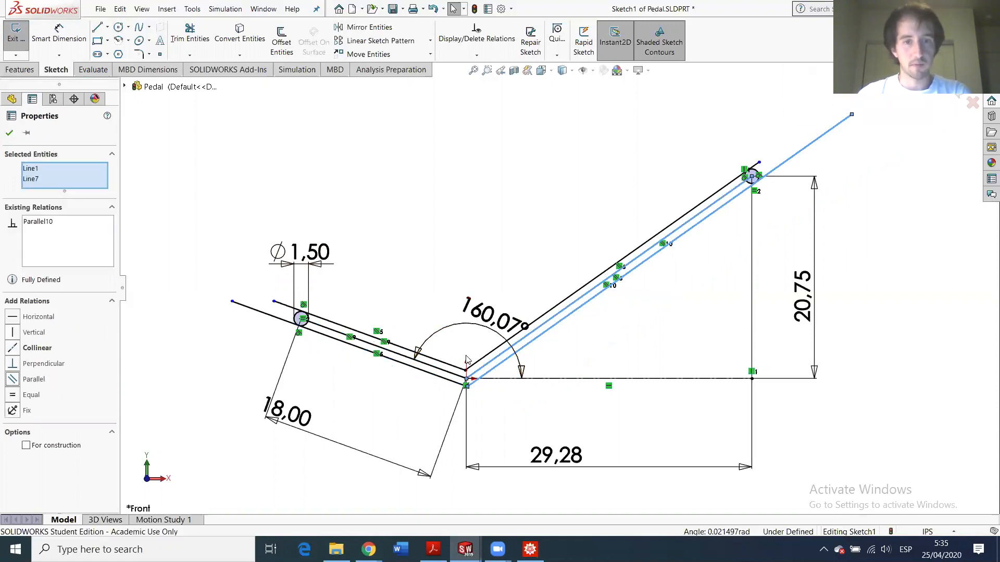
scroll(458, 373, "down", 2)
scroll(464, 376, "down", 1)
scroll(458, 377, "up", 3)
scroll(243, 235, "down", 2)
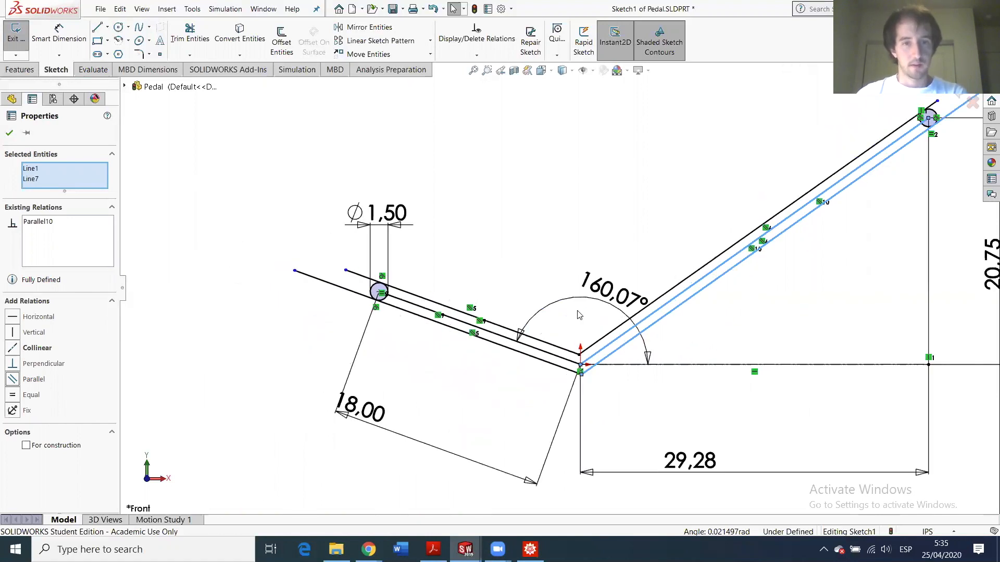
scroll(779, 286, "up", 1)
scroll(824, 190, "up", 2)
scroll(824, 190, "down", 1)
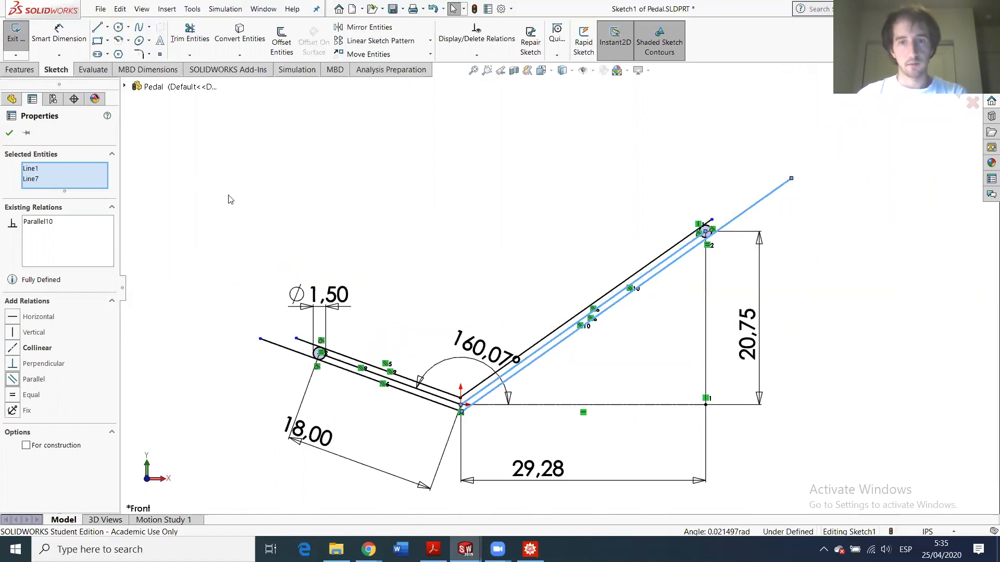
- Power-trim the top-right line overhang and the left end's inner circle arc
left_click(189, 33)
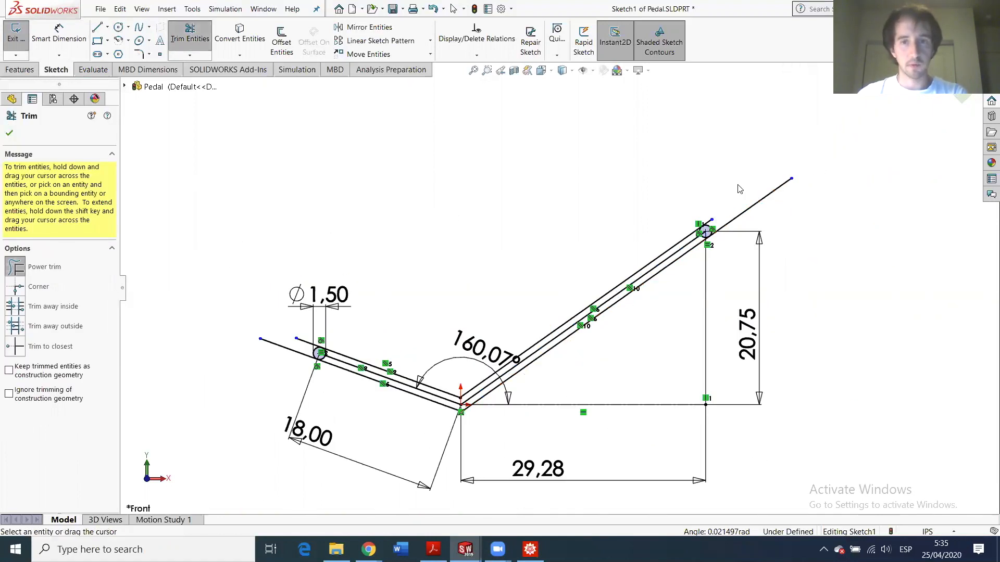
scroll(723, 224, "down", 3)
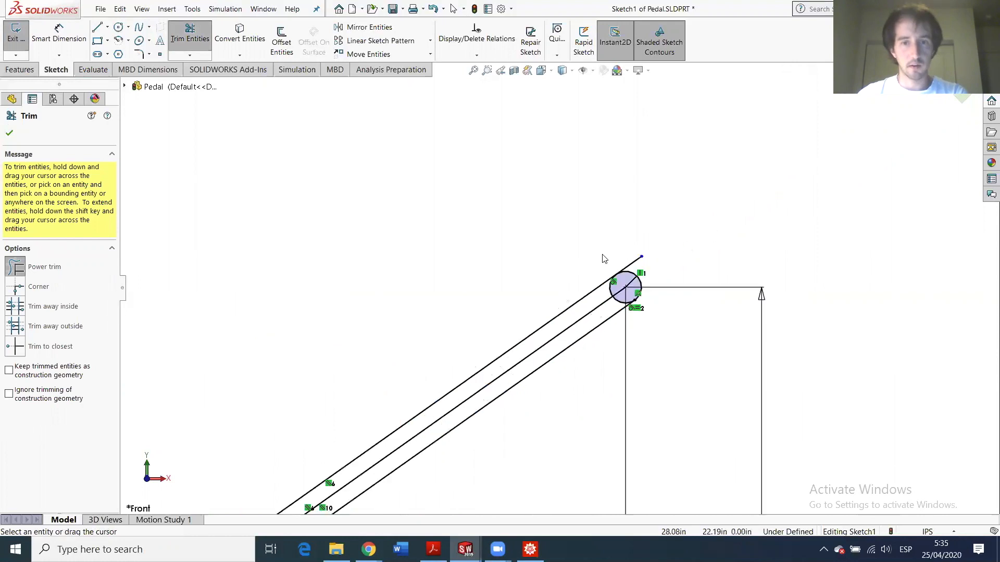
mouse_move(621, 260)
left_mouse_down()
mouse_move(633, 284)
mouse_move(590, 307)
mouse_move(587, 325)
mouse_move(557, 351)
left_mouse_up()
scroll(627, 279, "down", 3)
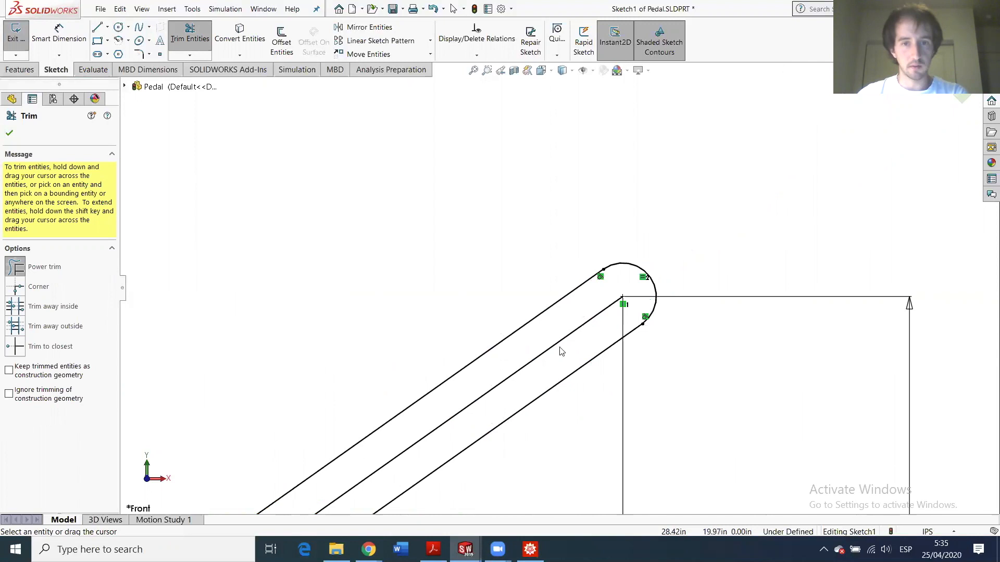
scroll(476, 380, "up", 5)
scroll(364, 359, "down", 5)
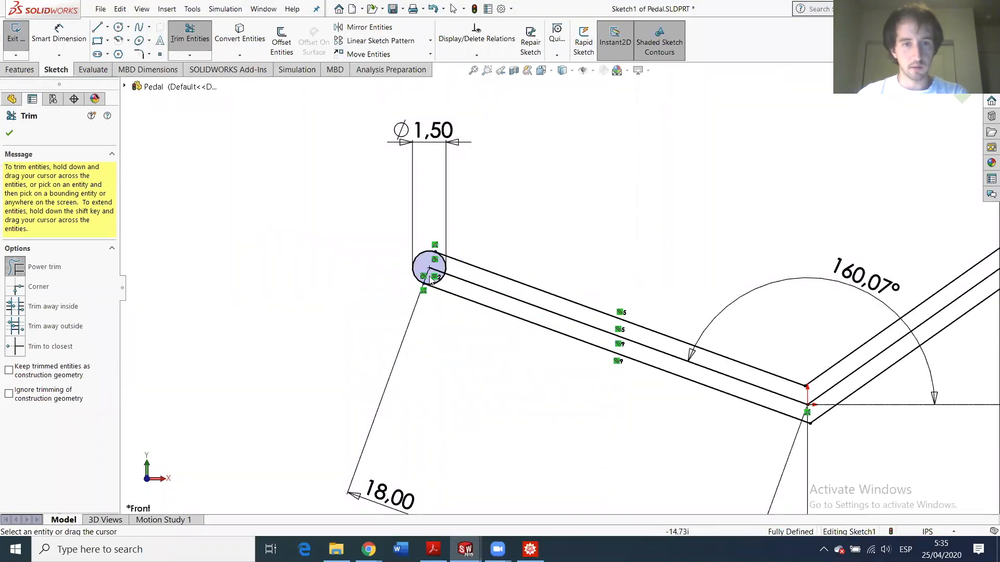
scroll(430, 279, "down", 3)
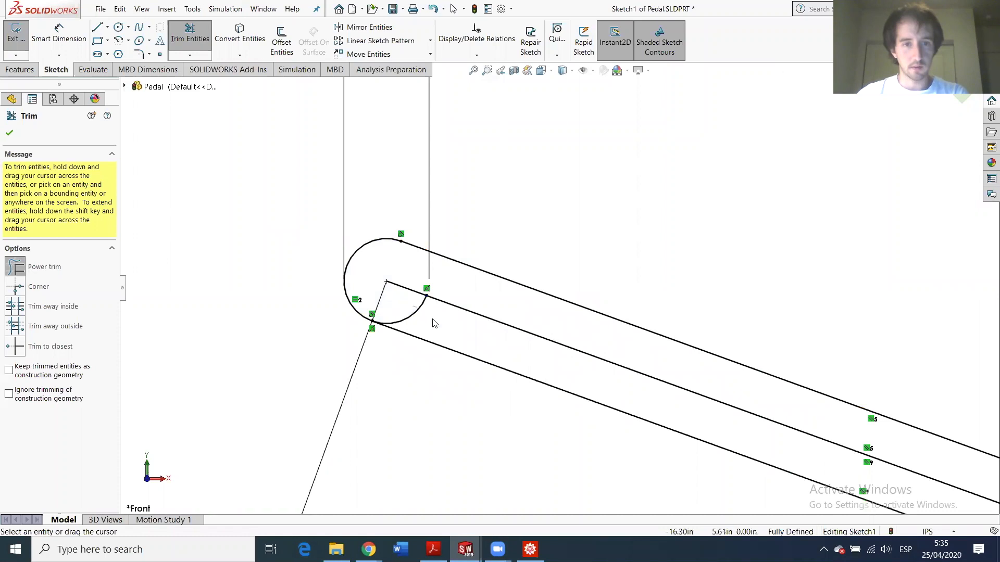
left_click_drag(435, 324, 423, 301)
scroll(496, 302, "up", 3)
- Set the left and rising centerlines to construction geometry, then begin a sketch fillet at the elbow
left_click(190, 34)
left_click(548, 317)
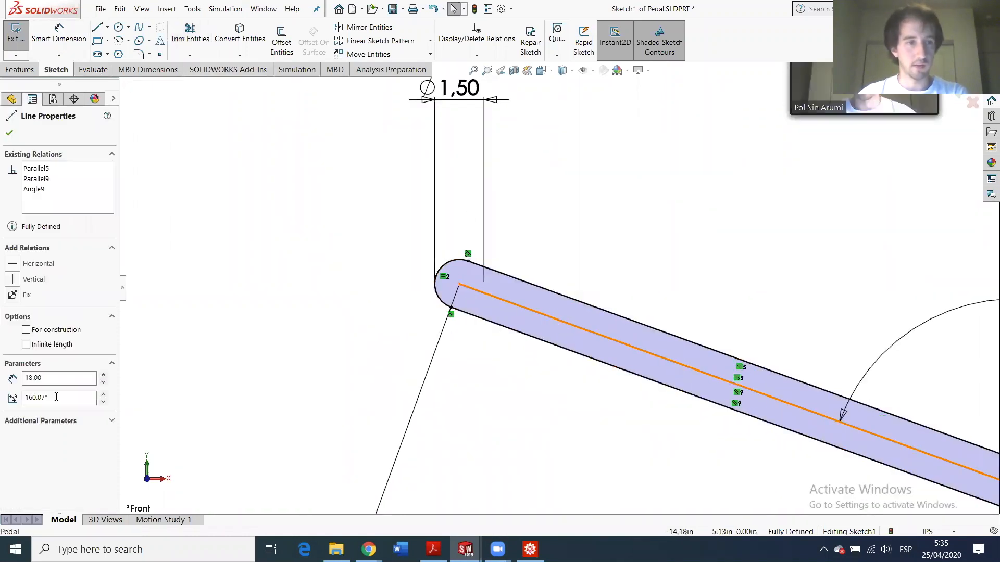
left_click(26, 330)
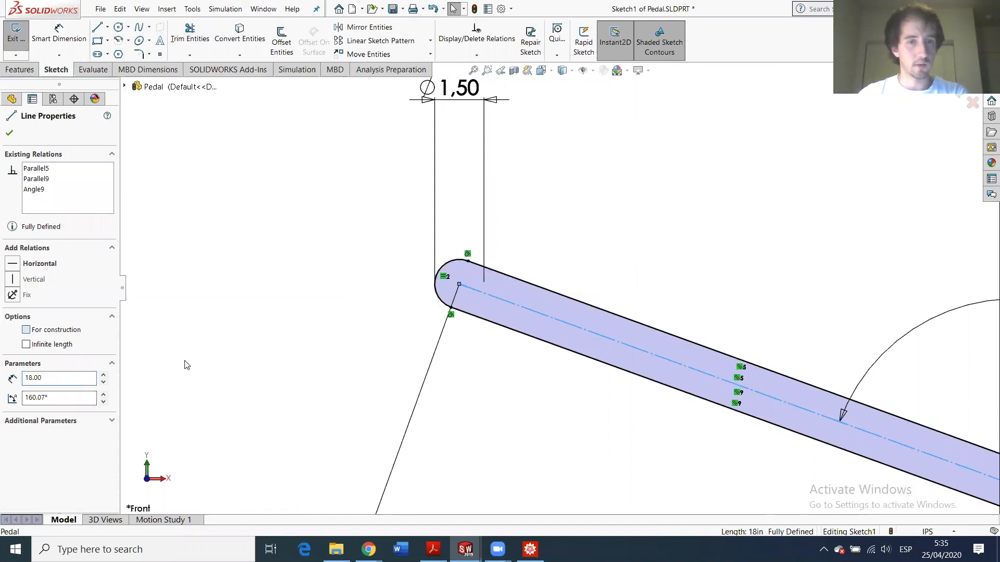
scroll(603, 287, "up", 3)
scroll(665, 282, "down", 2)
left_click(663, 280)
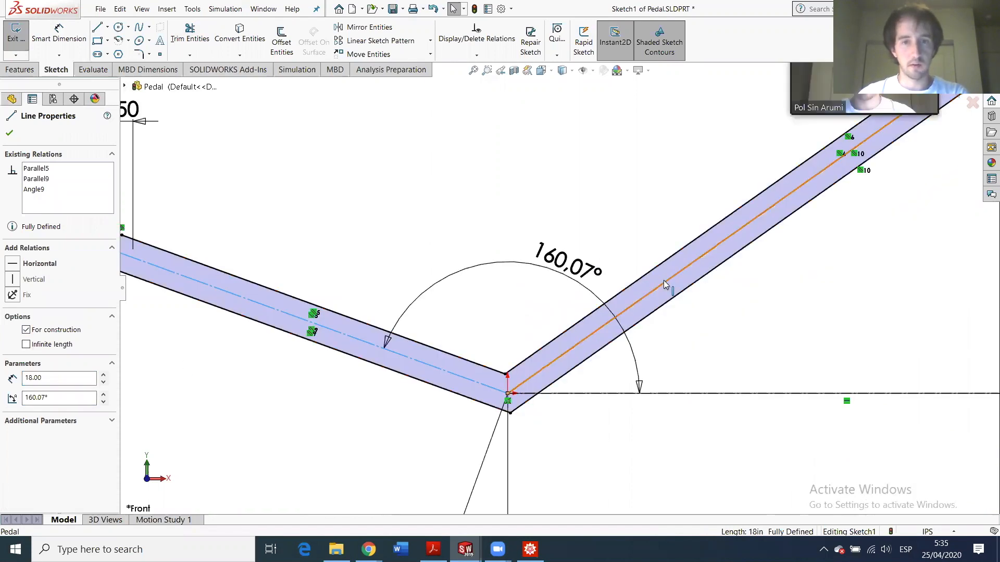
left_click(26, 330)
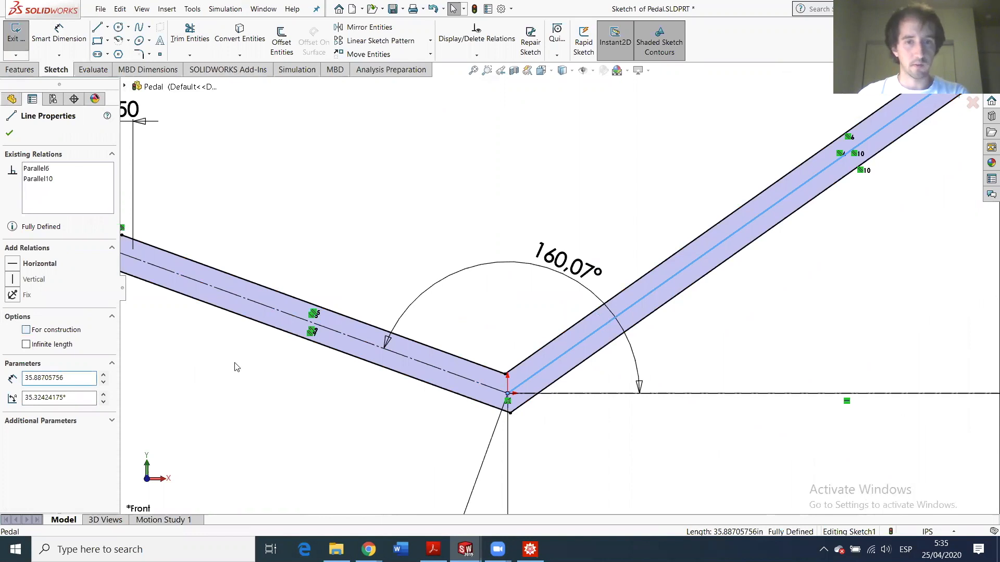
left_click(140, 54)
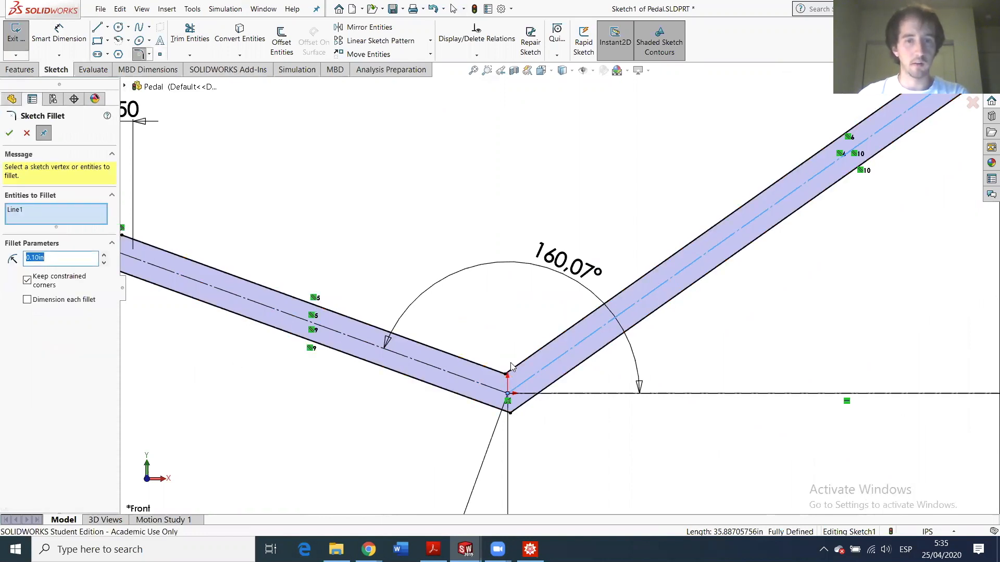
scroll(511, 367, "down", 4)
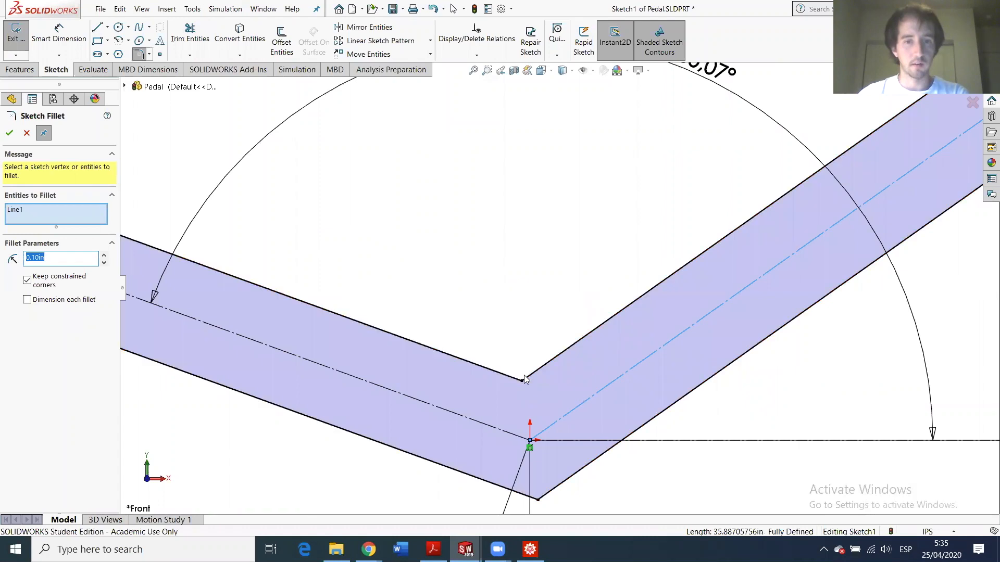
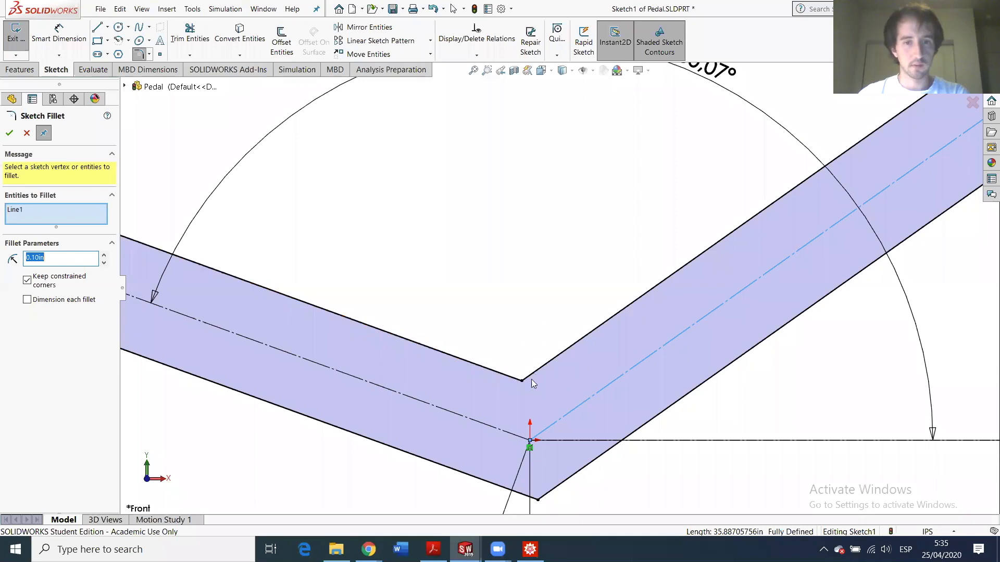
- Accept the 0.10 in fillet at the pedal outline's elbow and close Sketch Fillet
scroll(530, 376, "up", 4)
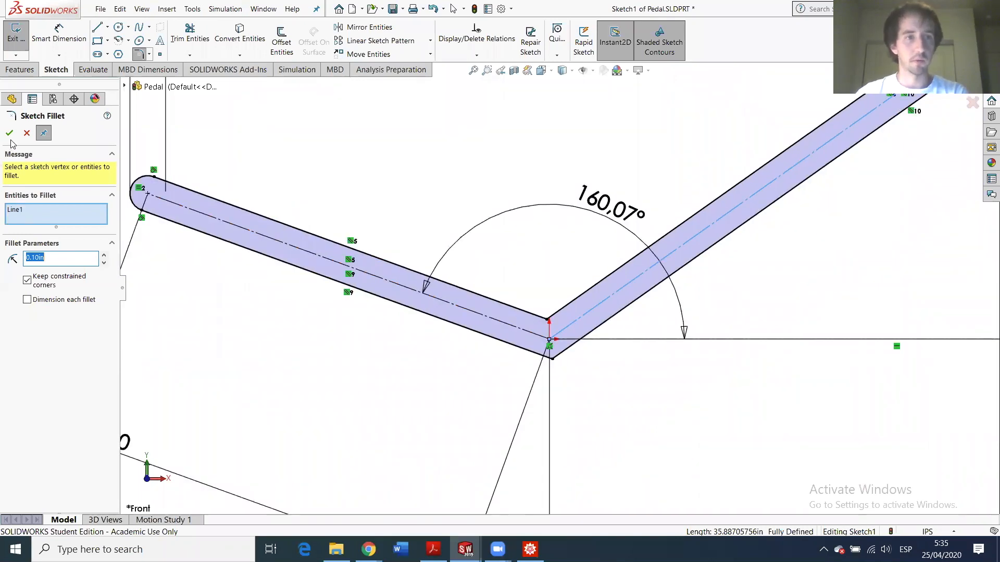
left_click(9, 134)
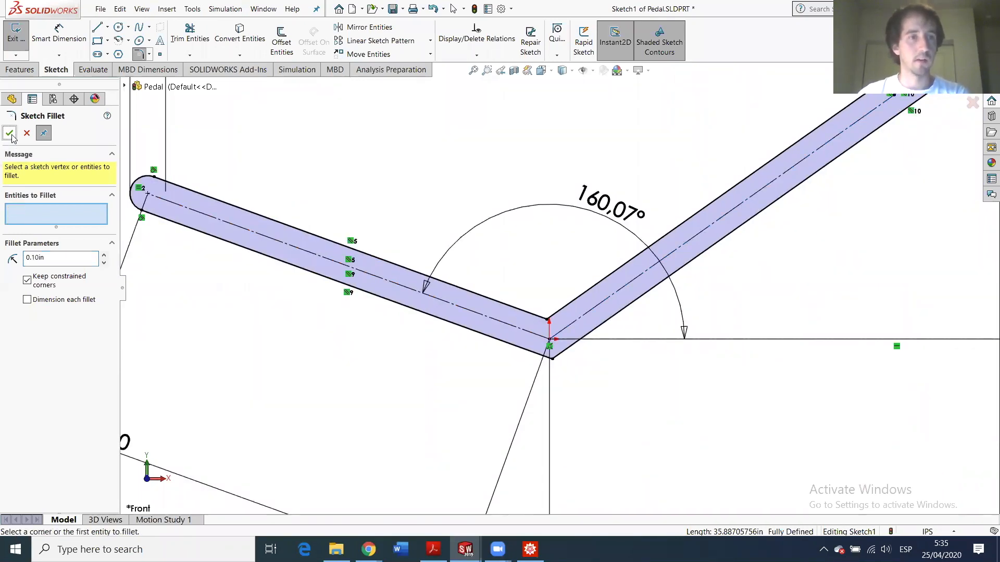
left_click(25, 134)
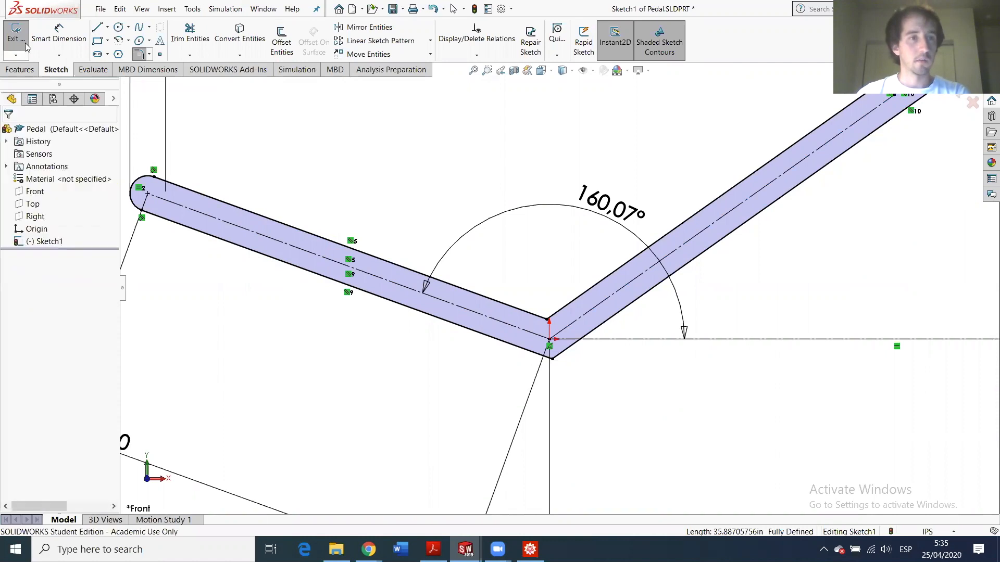
- Draw small circles centred on the left and upper-right end arcs of the pedal
left_click(118, 28)
left_click(148, 194)
left_click(174, 191)
scroll(560, 286, "up", 4)
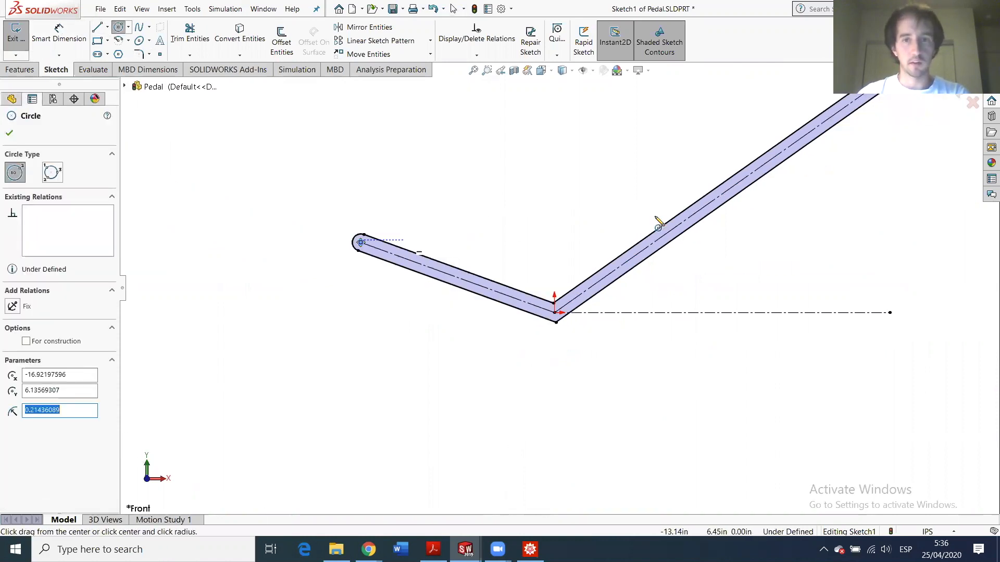
scroll(768, 151, "down", 2)
left_click(789, 148)
left_click(792, 151)
key("Escape")
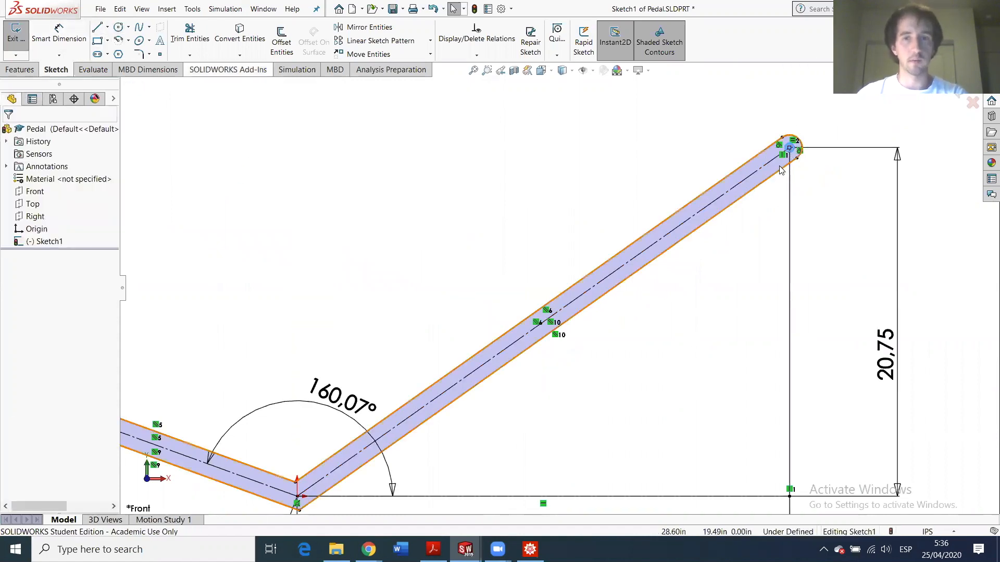
- Select both end circles together
scroll(781, 169, "down", 4)
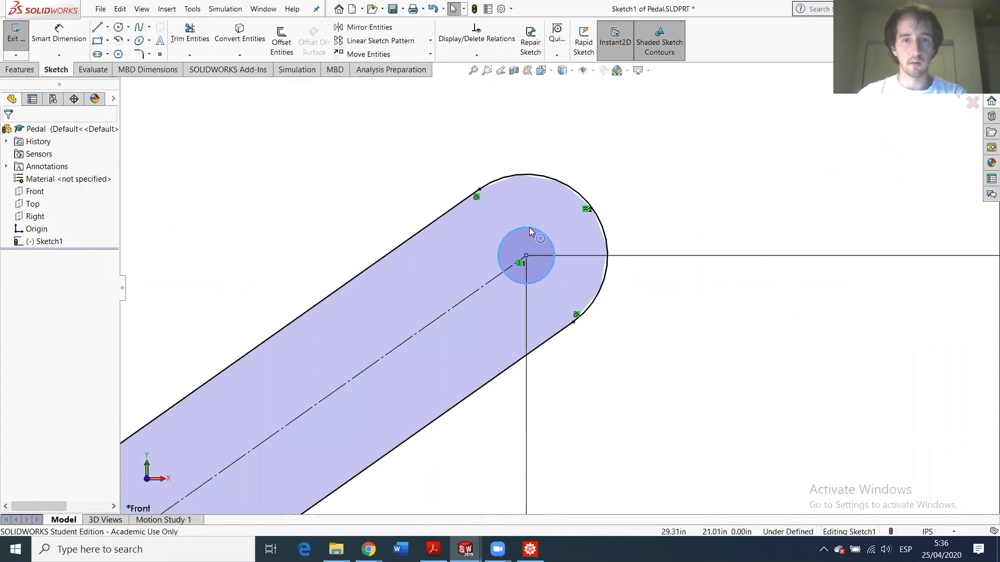
left_click(530, 232)
scroll(264, 401, "up", 4)
scroll(245, 412, "up", 4)
scroll(372, 328, "down", 12)
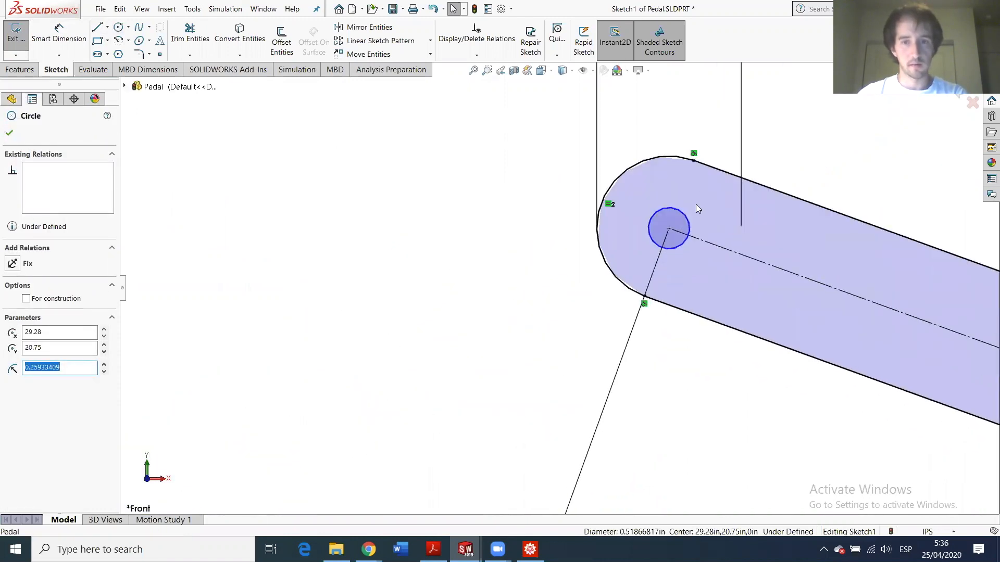
left_click(684, 218, "ctrl")
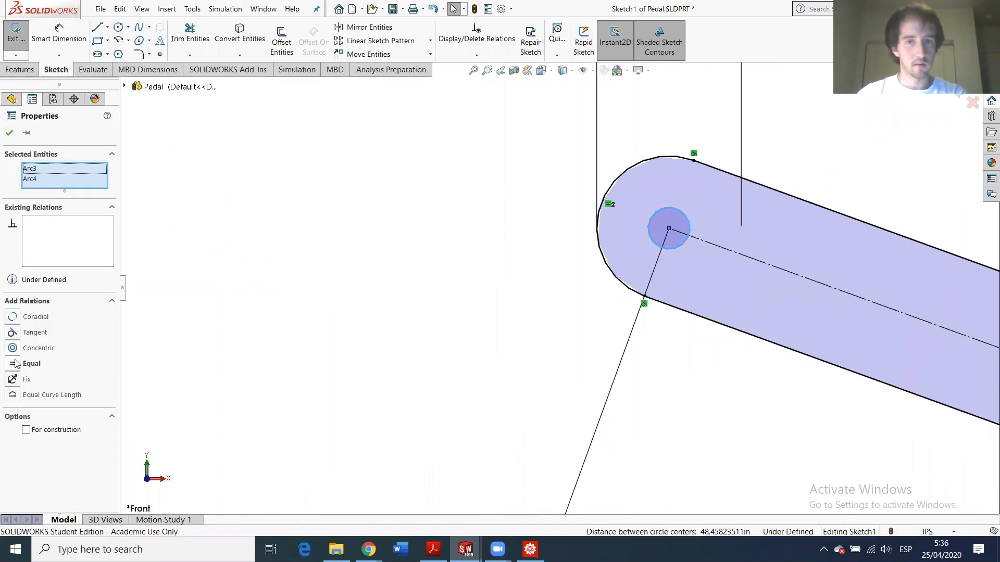
scroll(658, 284, "up", 5)
scroll(599, 285, "down", 1)
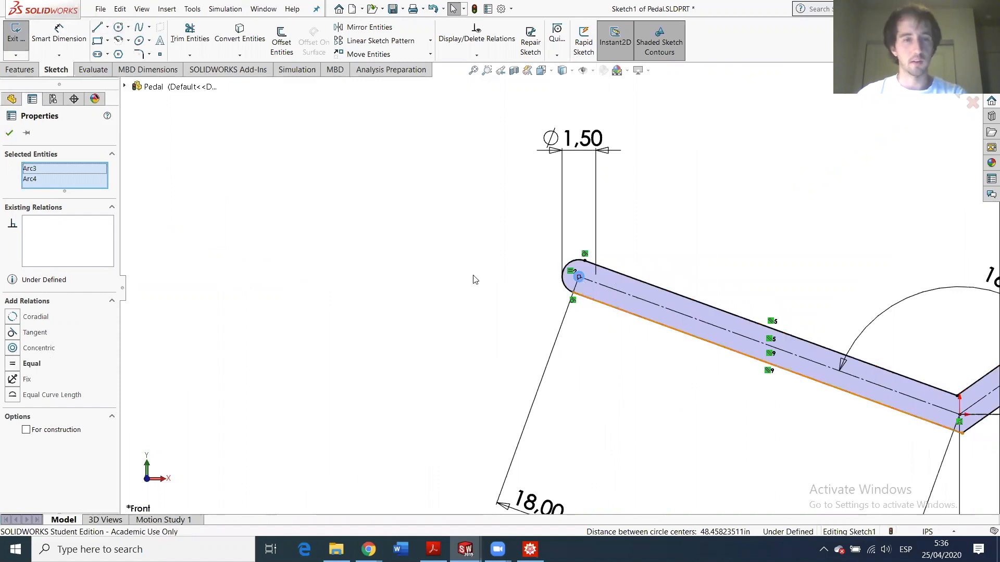
scroll(473, 279, "up", 1)
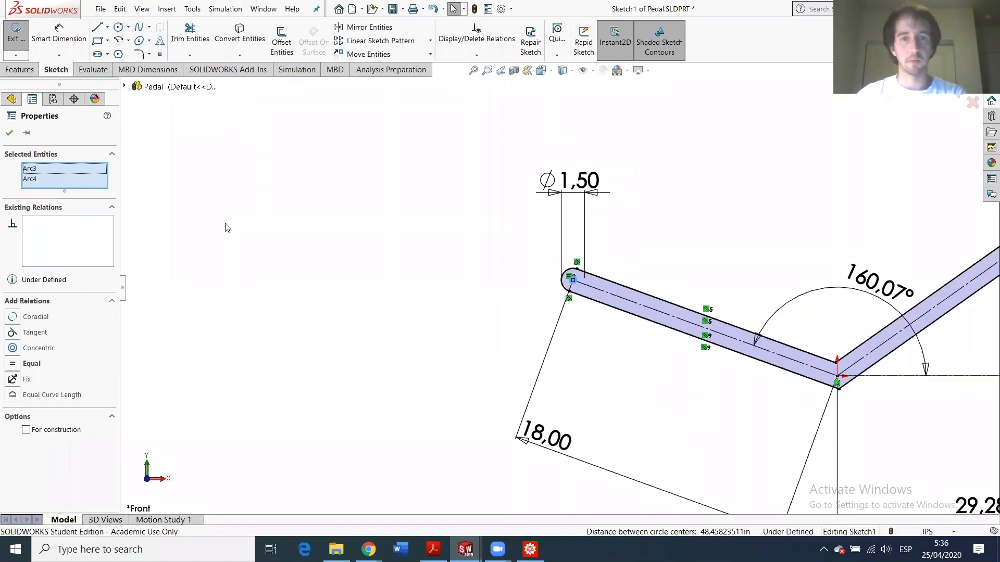
scroll(534, 336, "up", 1)
scroll(536, 328, "down", 4)
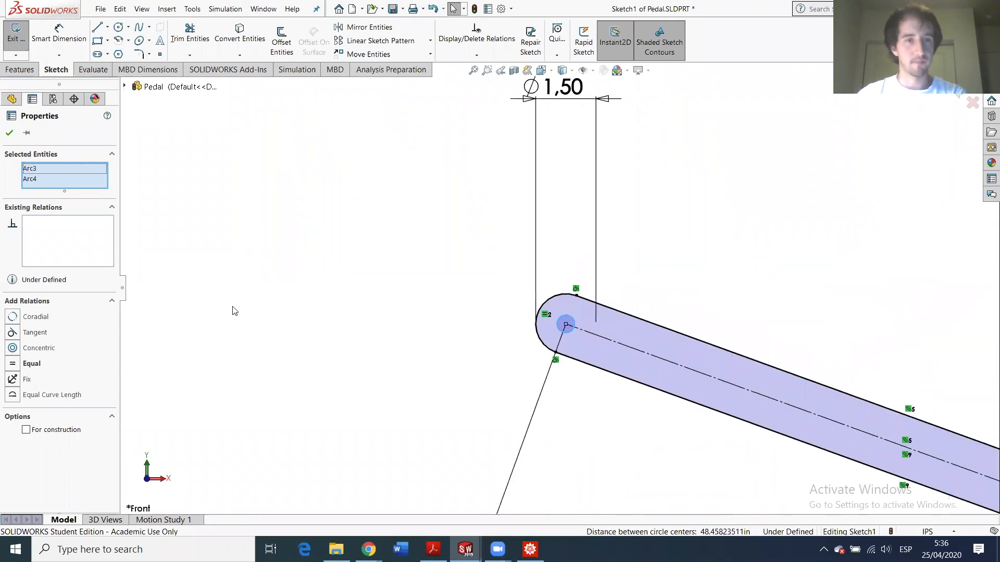
scroll(573, 292, "up", 5)
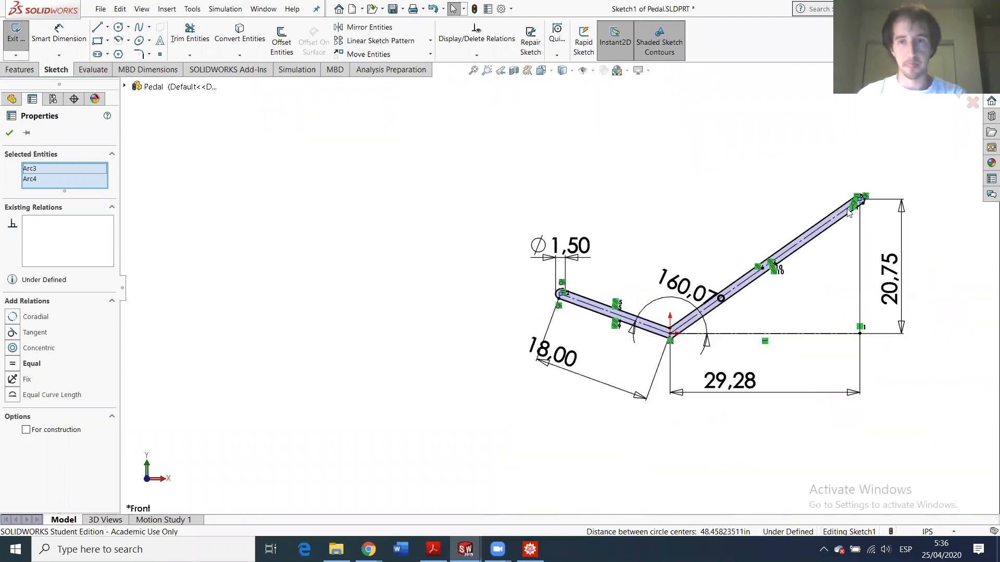
scroll(698, 311, "down", 3)
scroll(698, 311, "up", 2)
scroll(425, 369, "down", 4)
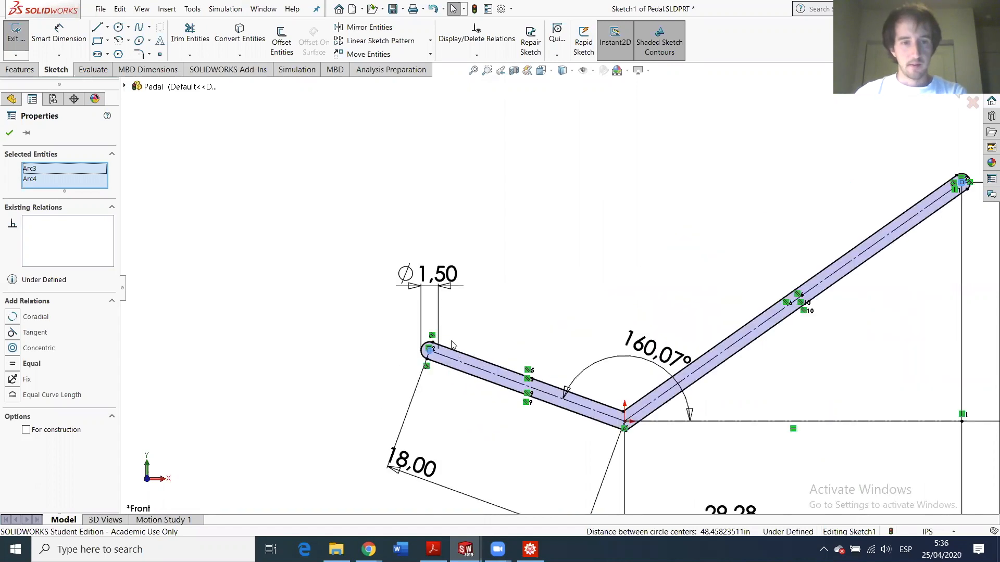
scroll(411, 371, "down", 2)
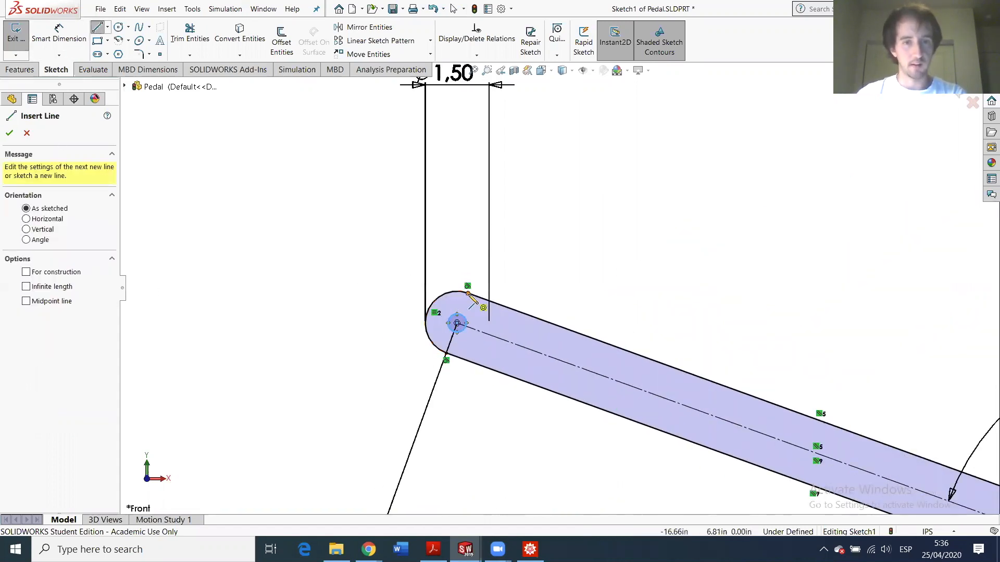
- Close the pedal's left end with a straight line and delete its small circle
left_click(446, 359)
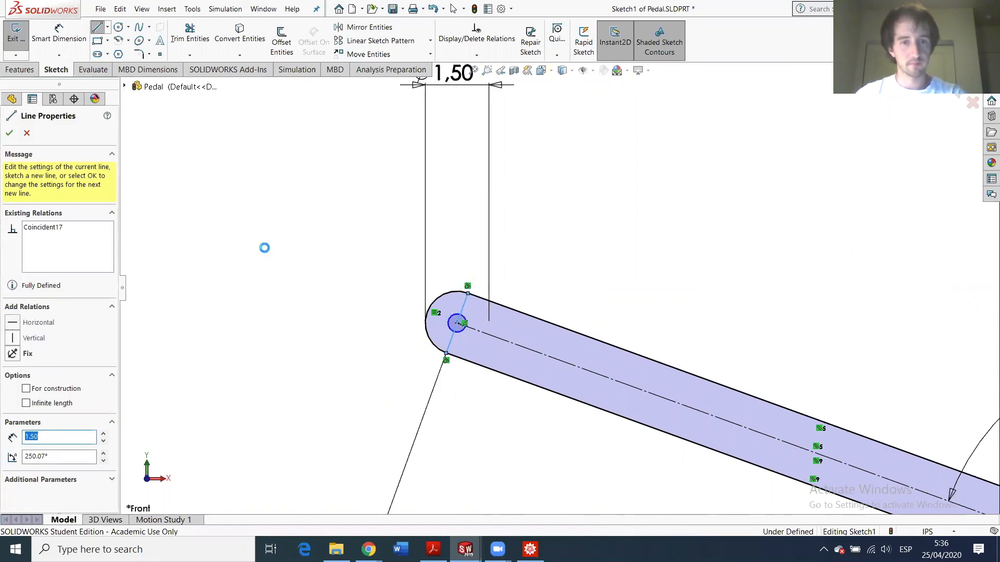
key("Escape")
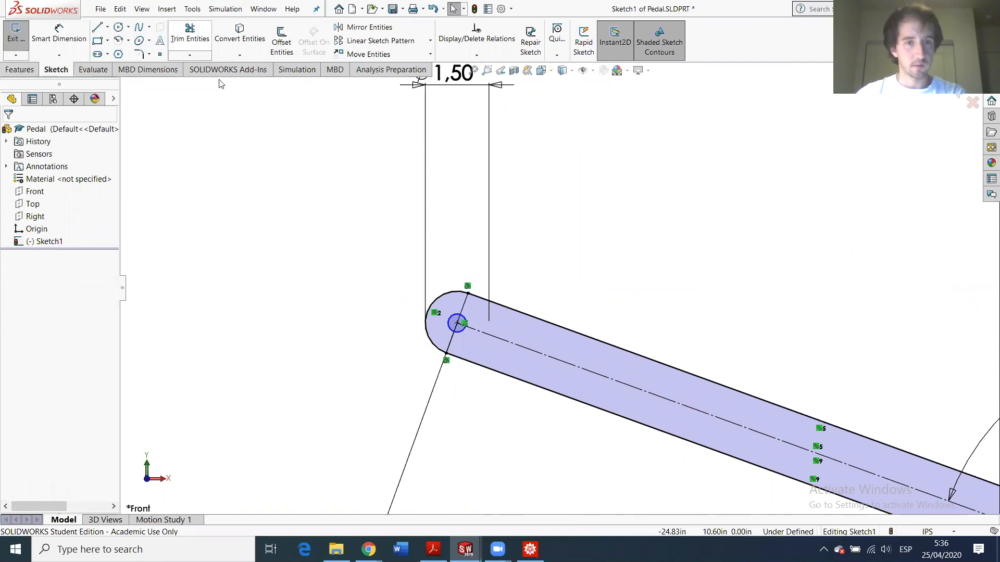
left_click(190, 40)
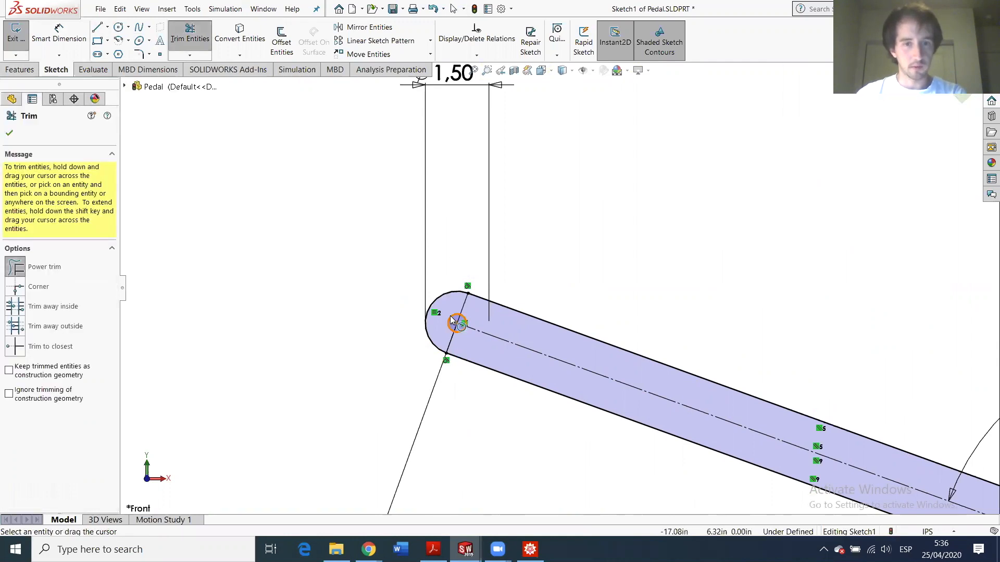
right_click(452, 322)
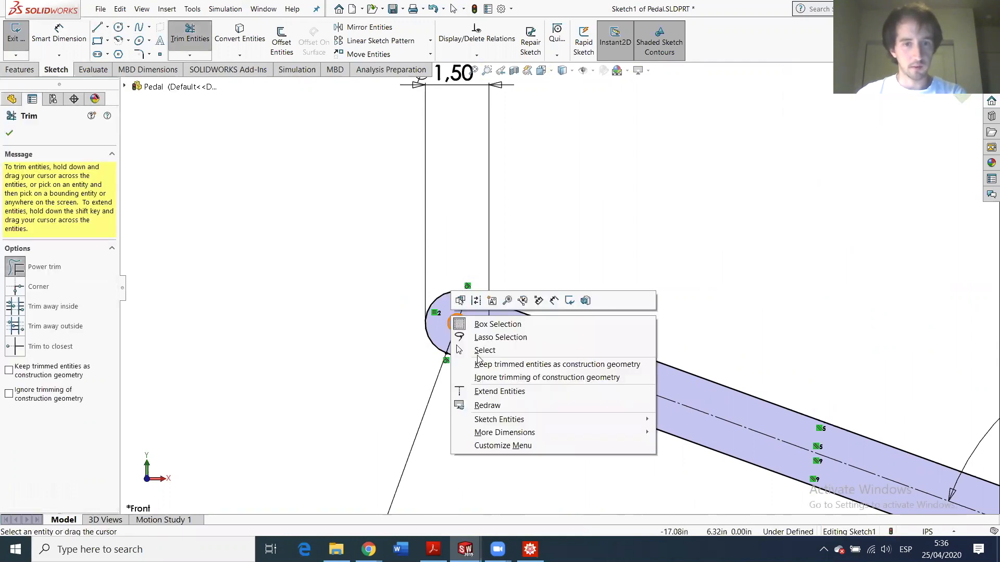
left_click(12, 137)
left_click(11, 135)
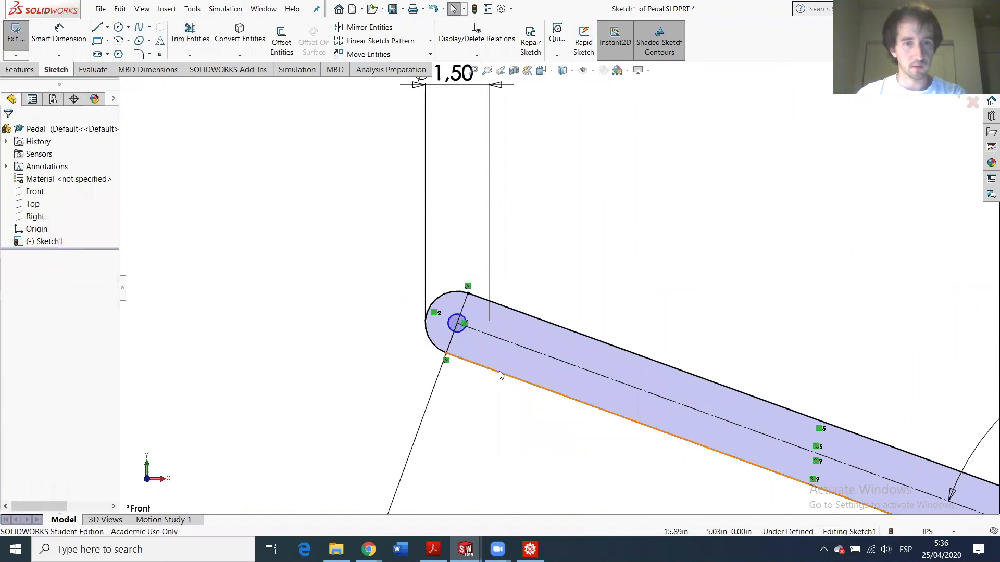
right_click(453, 321)
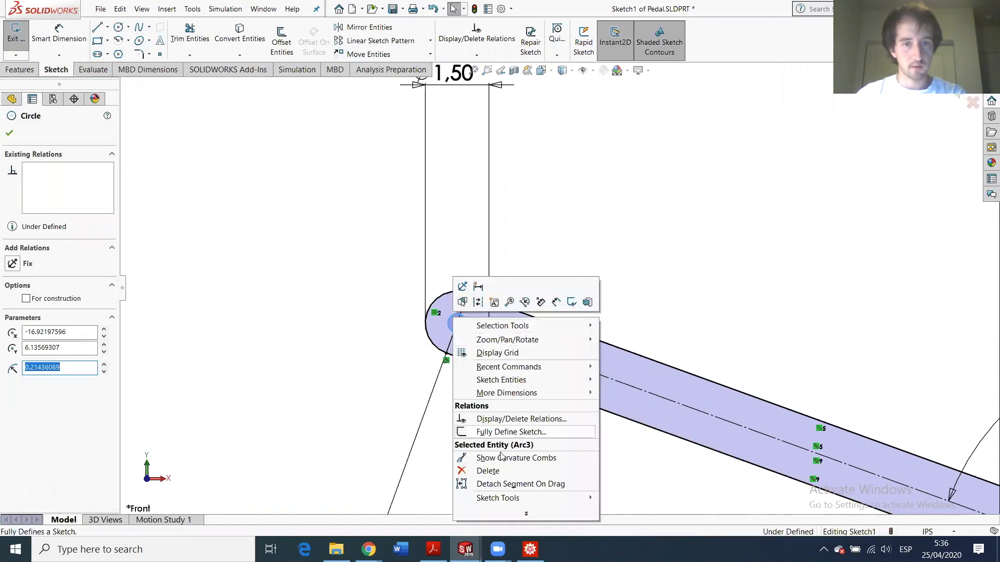
left_click(502, 469)
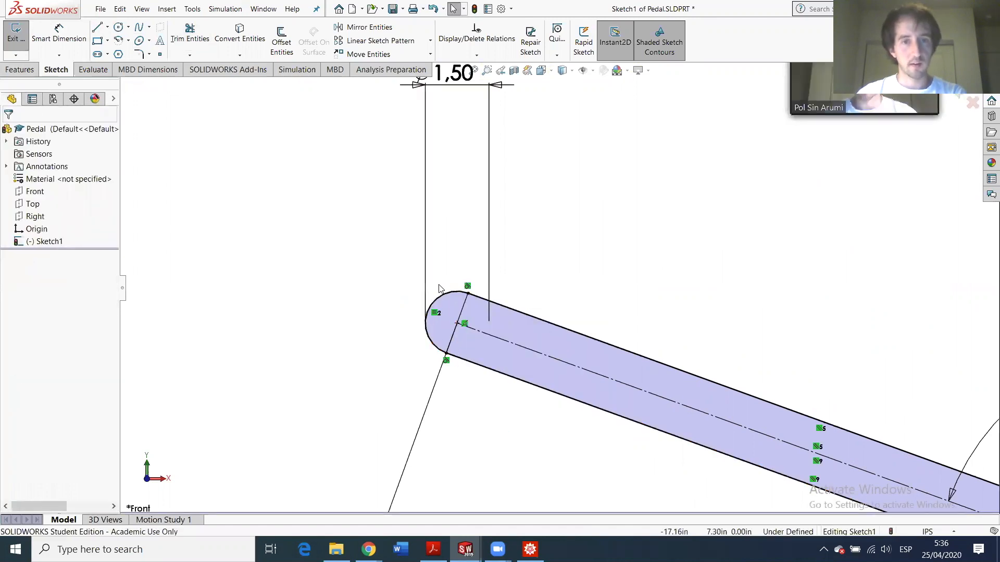
- Turn the left end's rounded arc into construction geometry
left_click(440, 301)
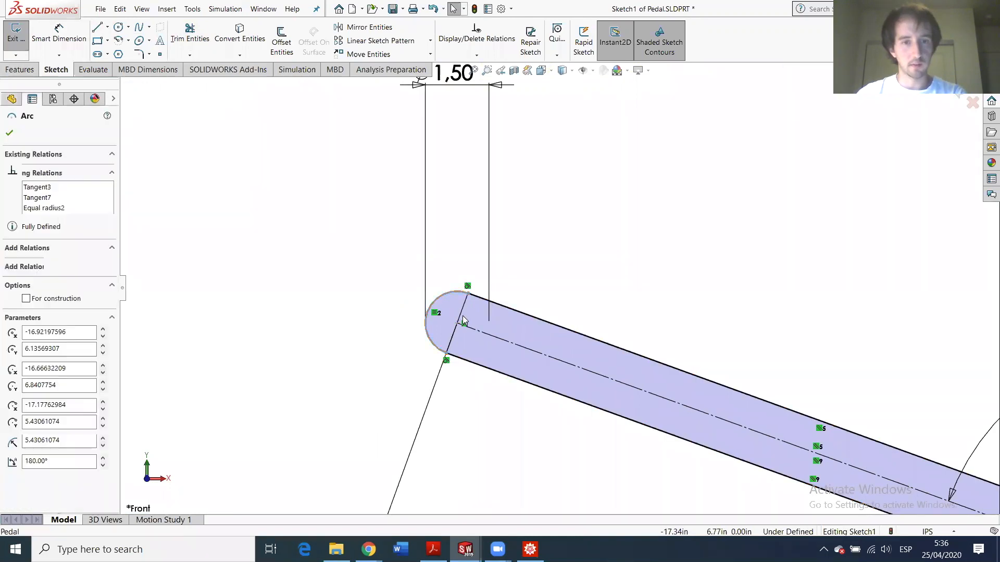
right_click(439, 301)
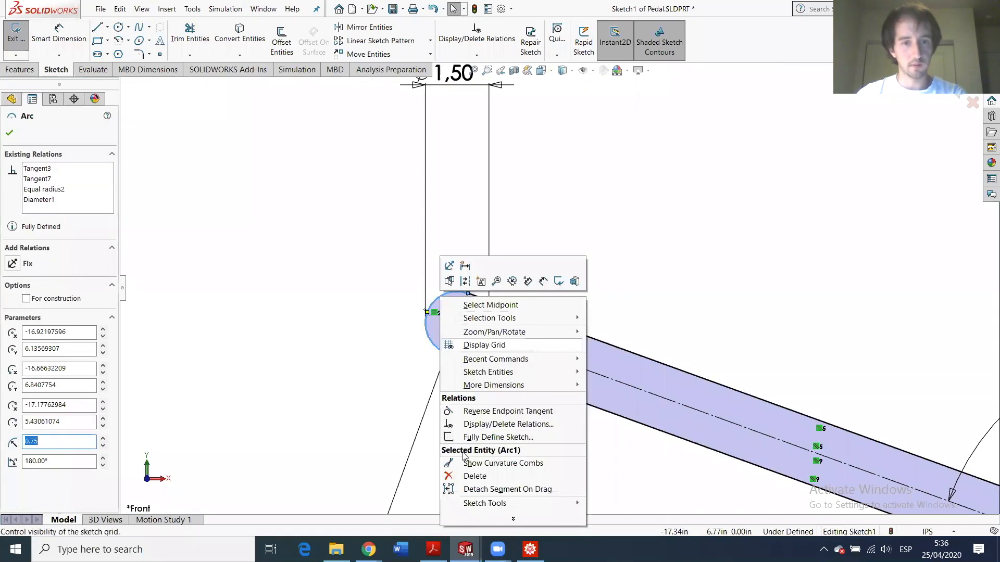
left_click(46, 299)
left_click(27, 299)
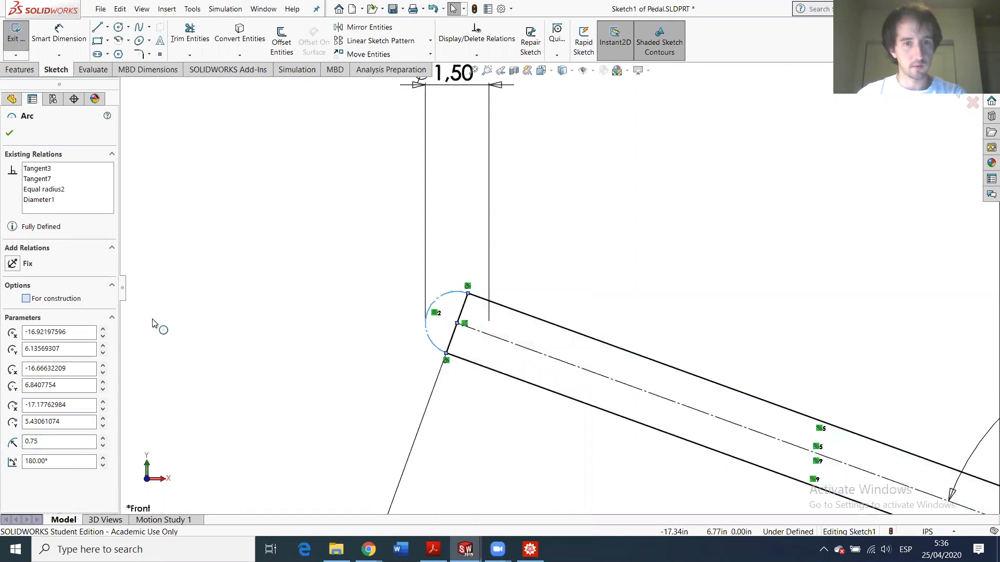
left_click(298, 321)
scroll(652, 393, "up", 6)
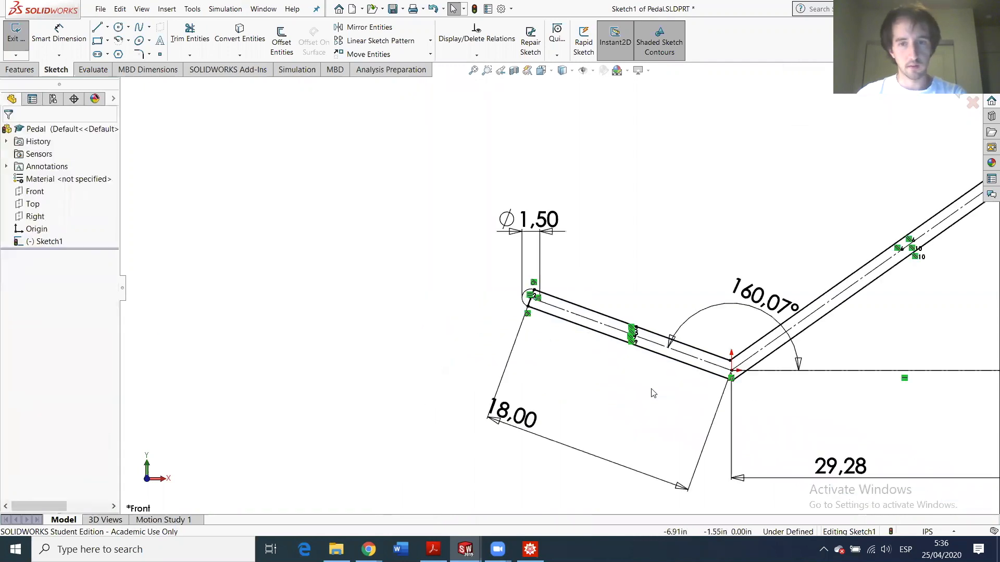
scroll(742, 338, "down", 2)
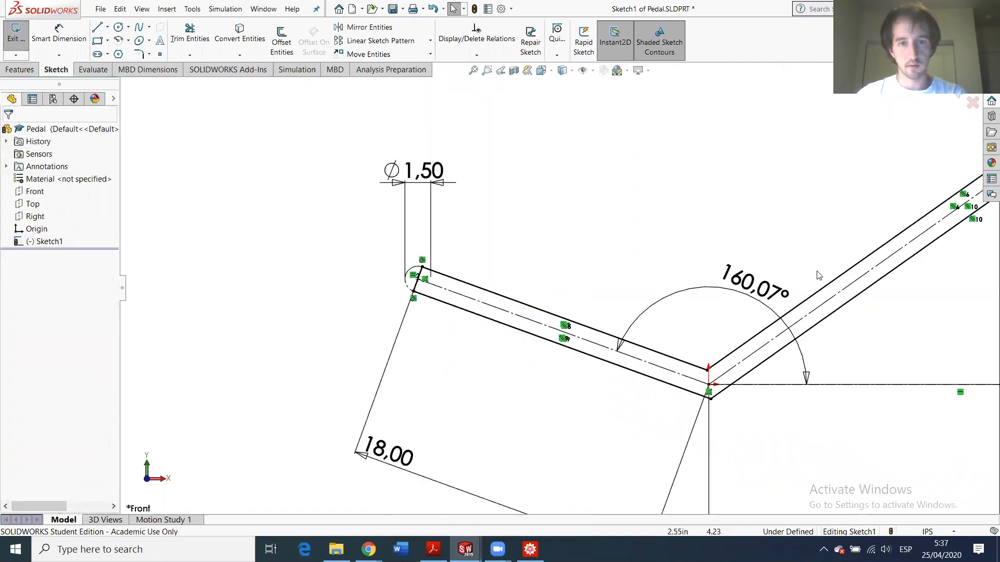
key("z")
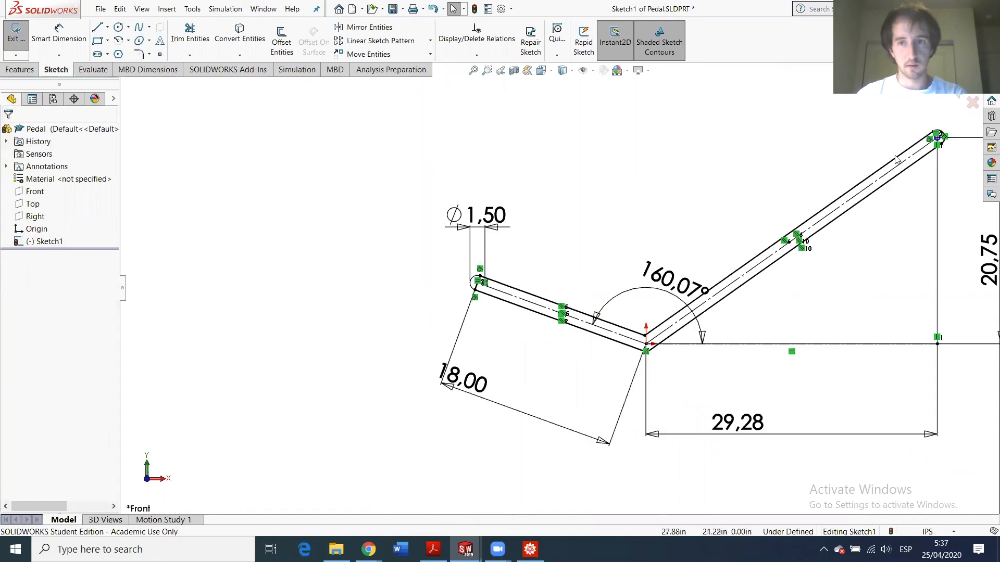
scroll(909, 174, "down", 8)
scroll(745, 239, "up", 4)
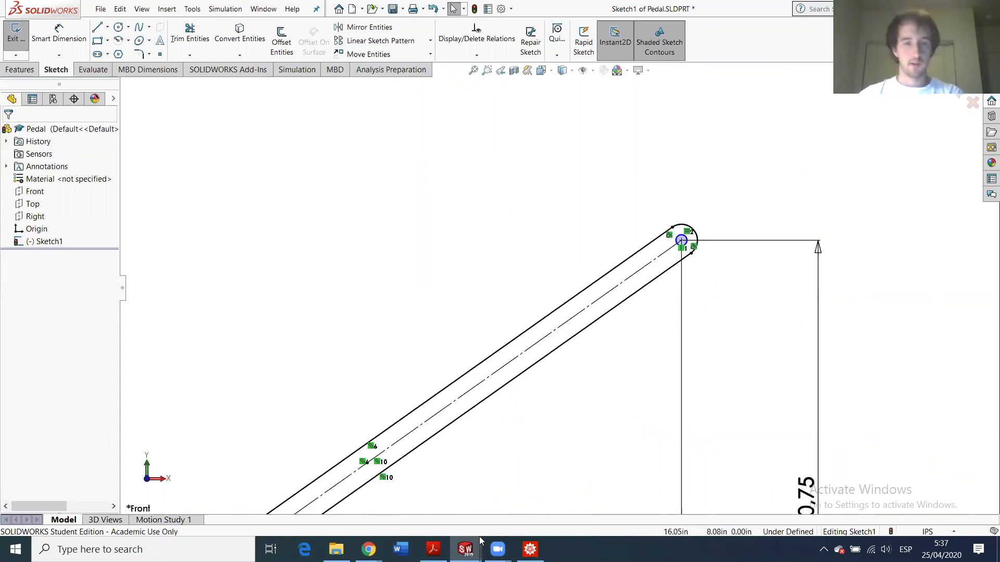
mouse_move(471, 545)
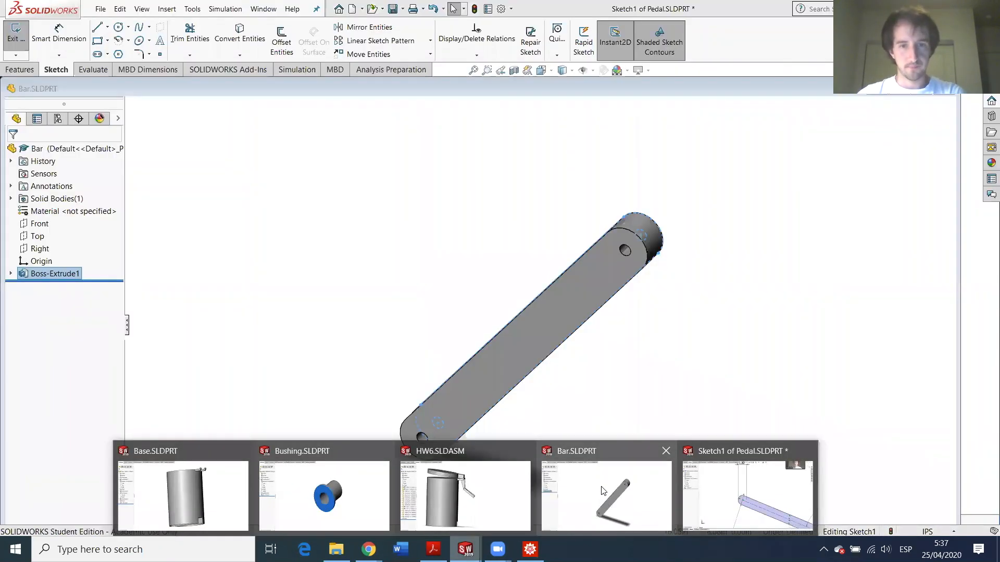
left_click(602, 491)
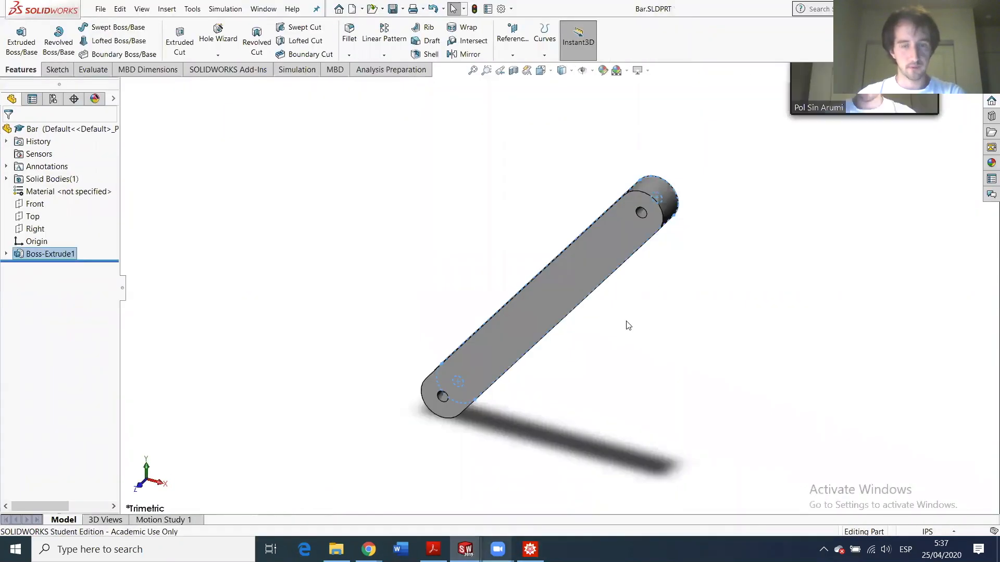
left_click(640, 213)
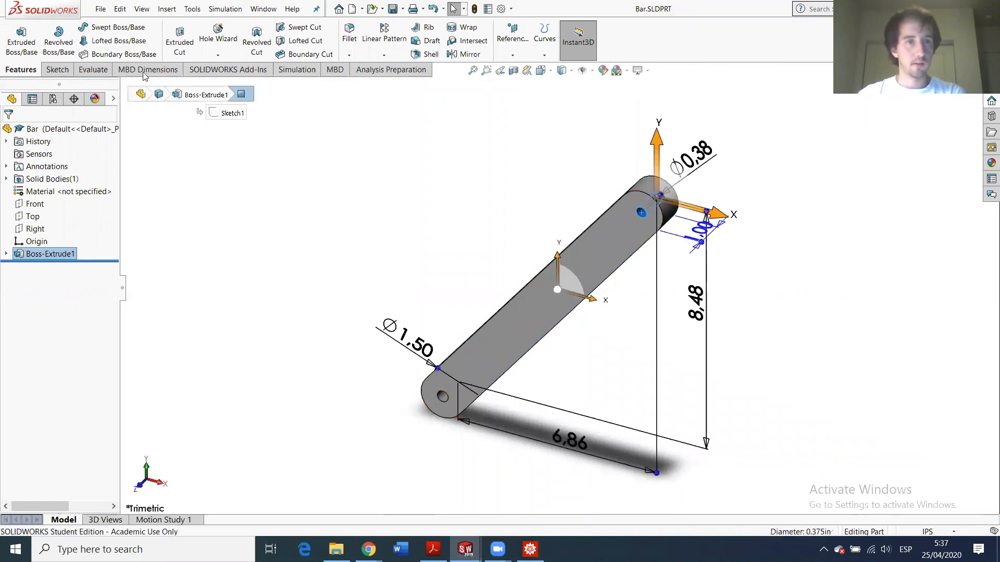
left_click(93, 69)
left_click(111, 37)
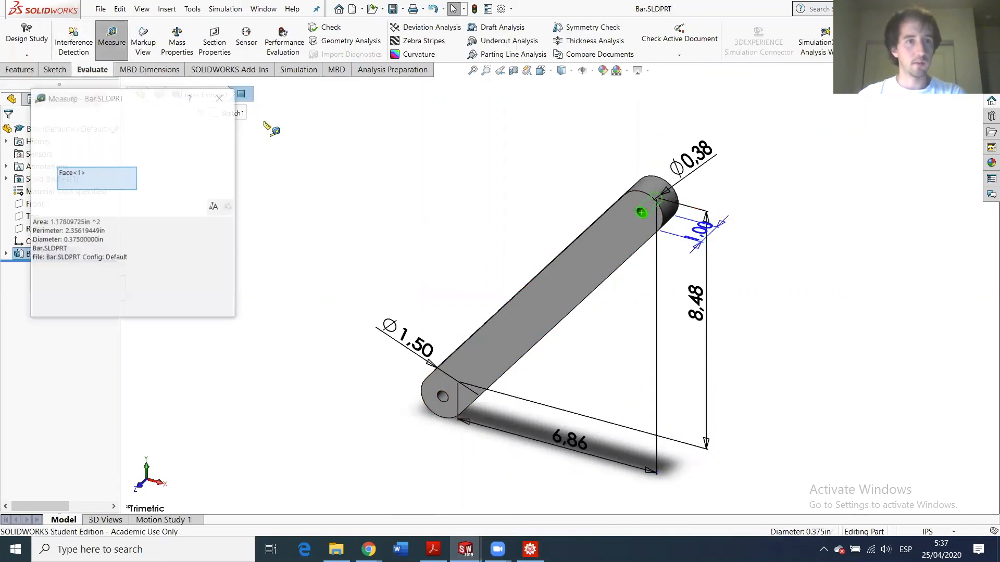
double_click(89, 233)
double_click(94, 243)
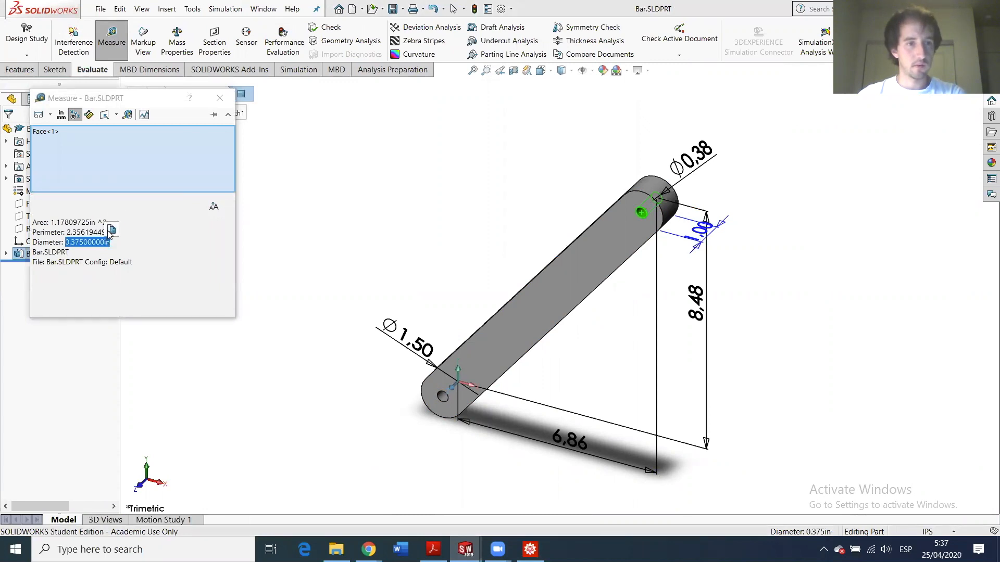
left_click(924, 184)
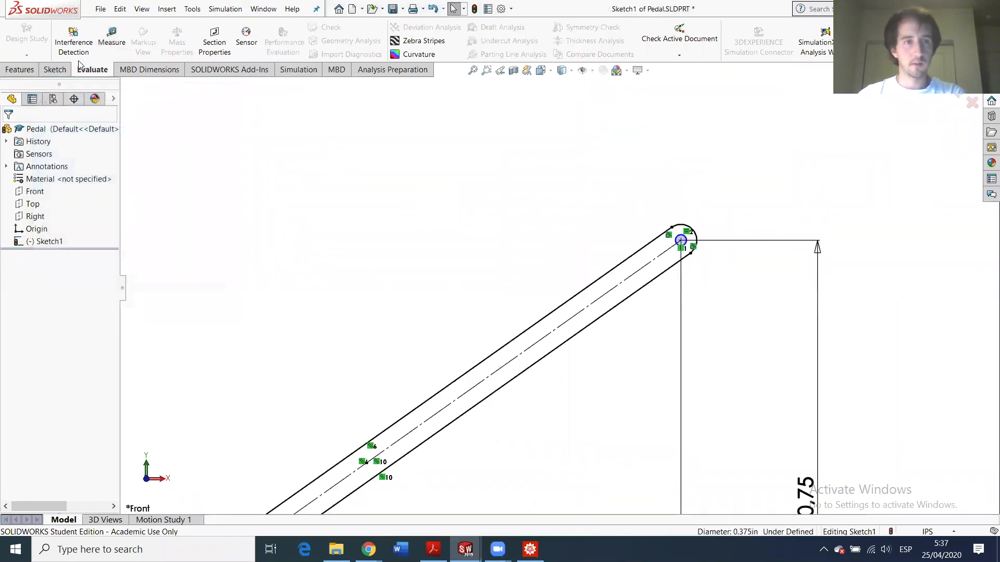
- Dimension the upper-right pivot circle to 0.375 in diameter, fully defining the sketch
left_click(52, 70)
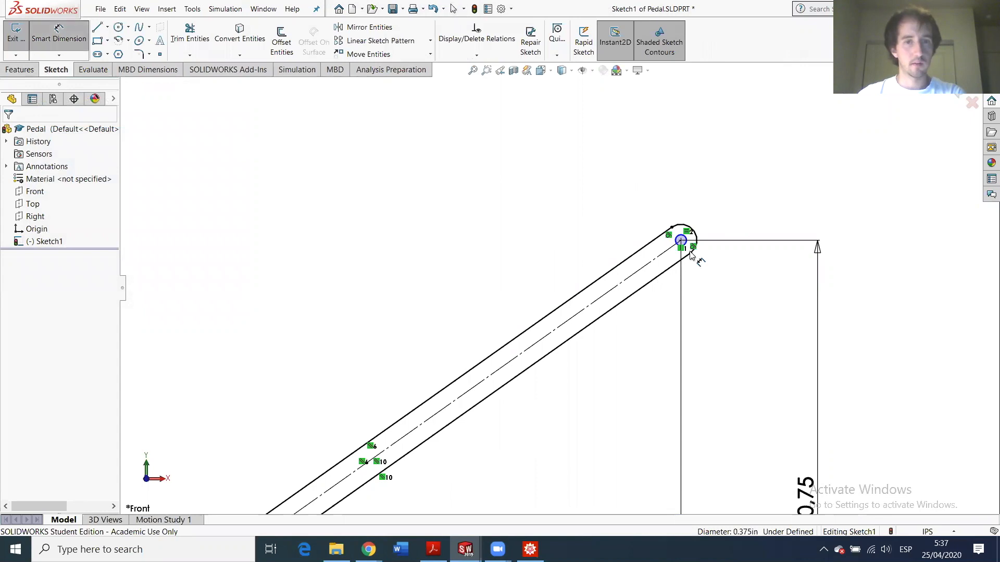
scroll(718, 256, "down", 3)
left_click(606, 245)
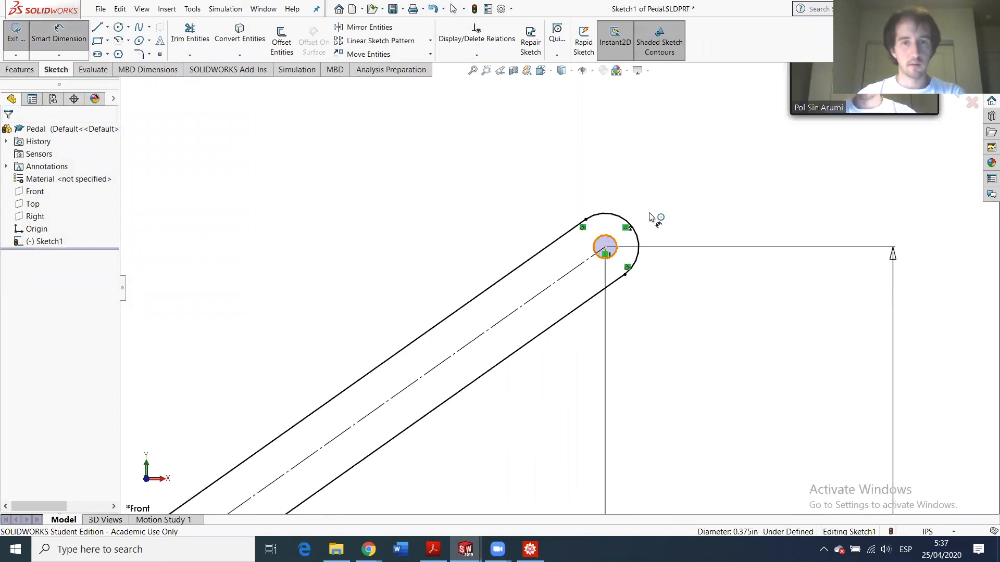
left_click(651, 237)
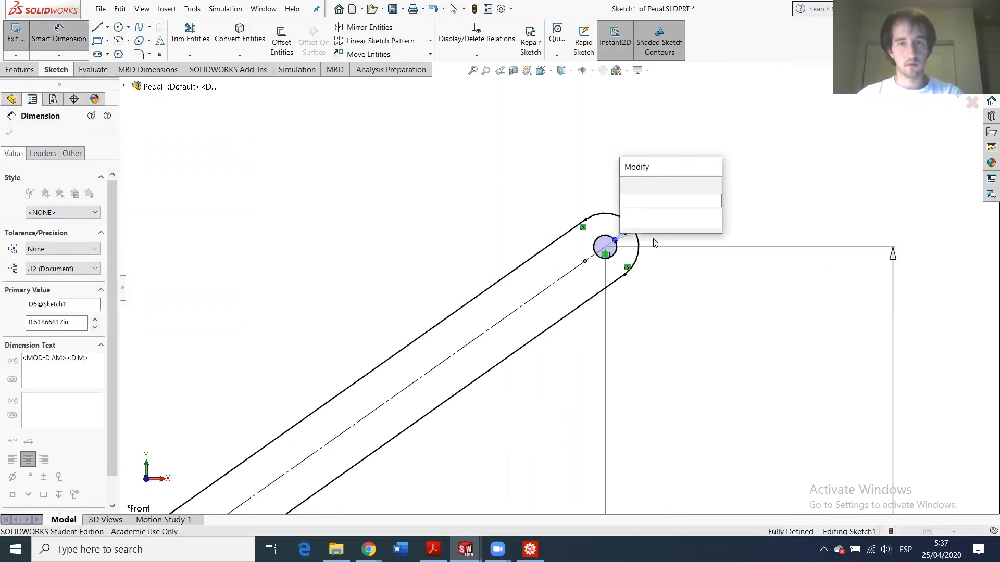
key("Return")
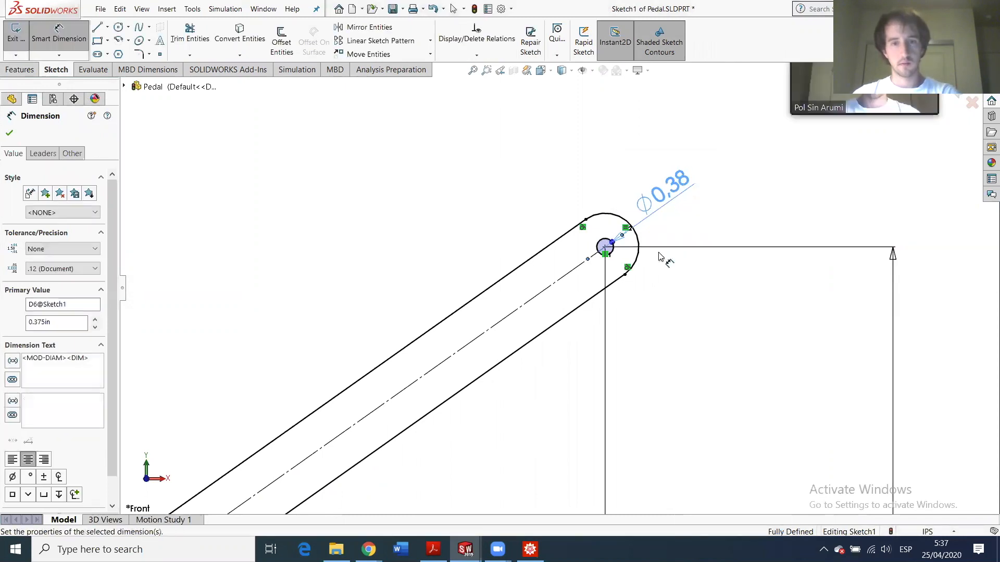
scroll(405, 368, "up", 5)
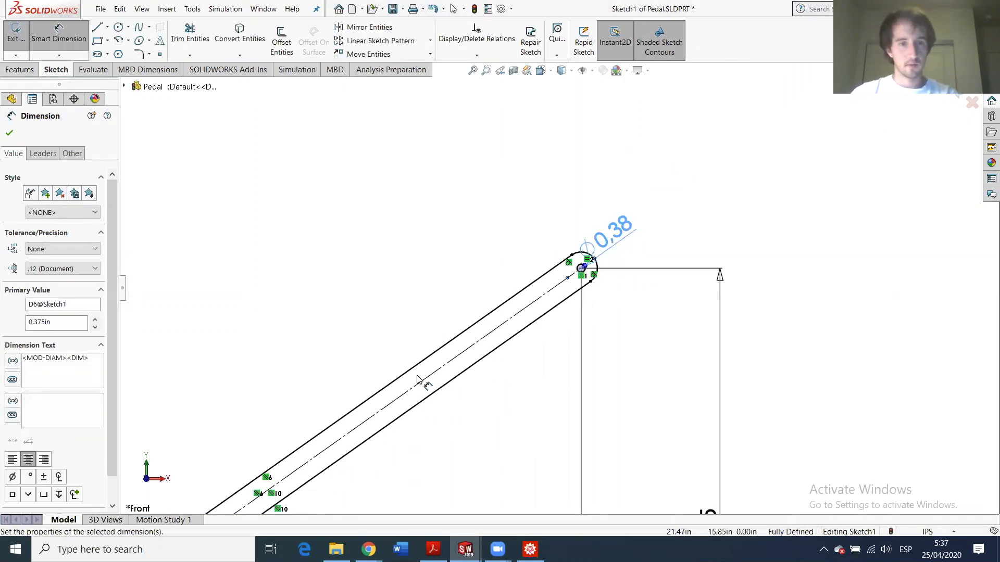
scroll(322, 439, "down", 3)
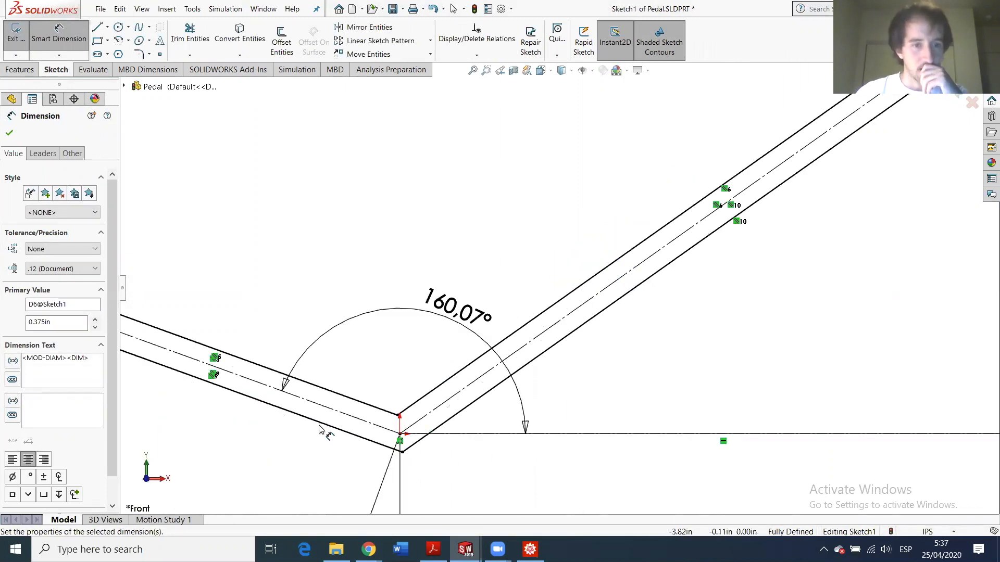
scroll(320, 428, "up", 4)
scroll(395, 321, "down", 4)
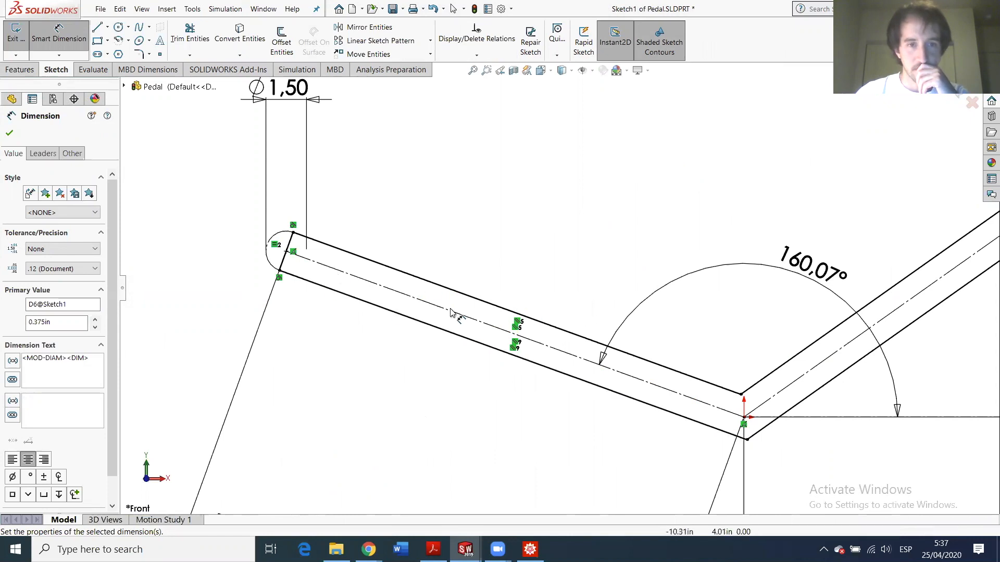
left_click(10, 134)
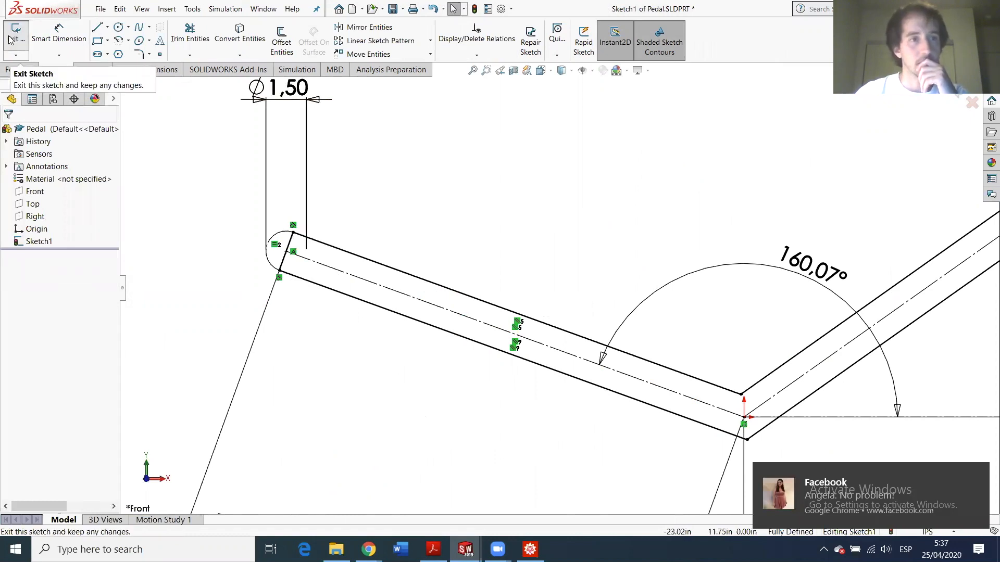
- Exit the sketch and extrude Sketch1 1 in Blind as Boss-Extrude1
left_click(11, 40)
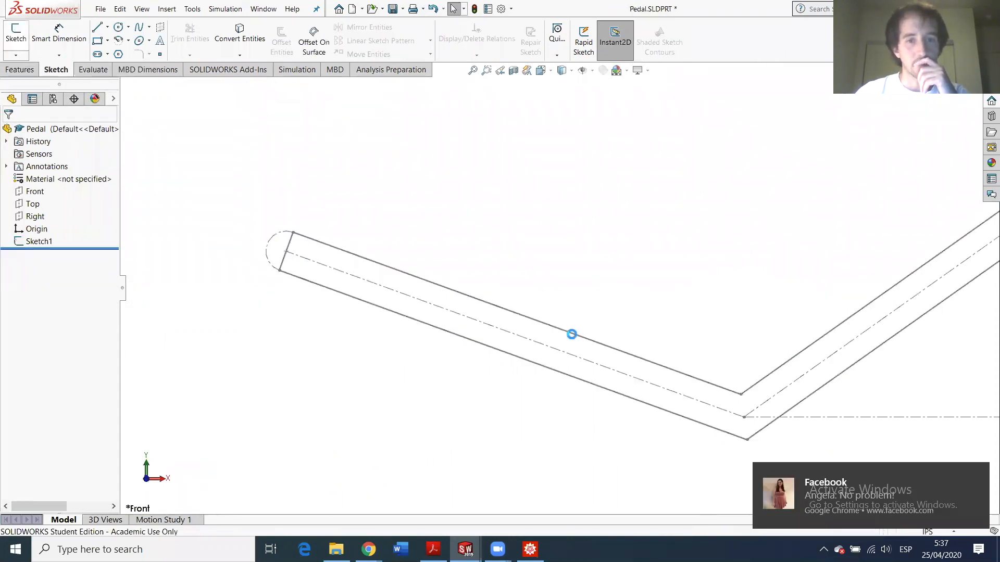
left_click(22, 58)
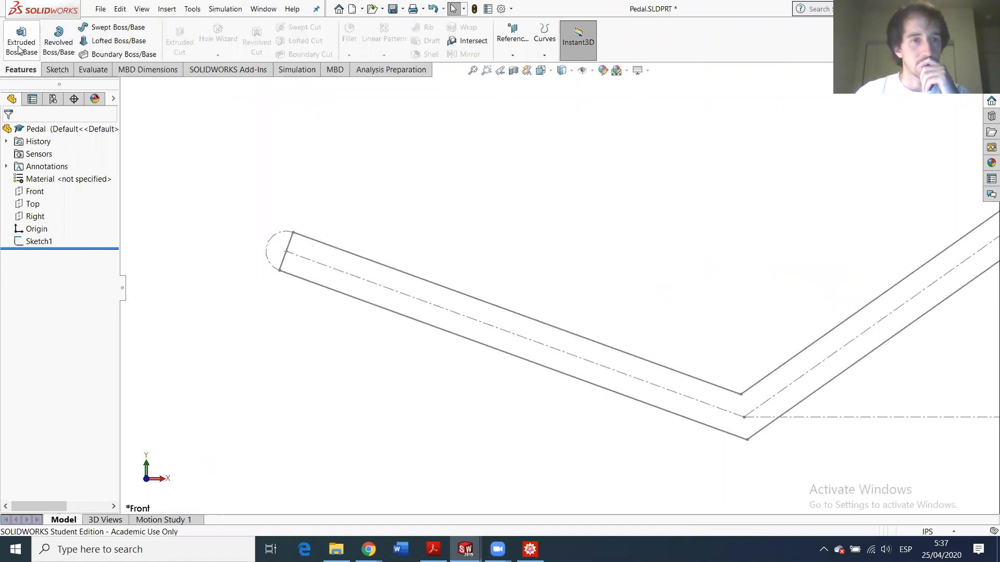
left_click(379, 264)
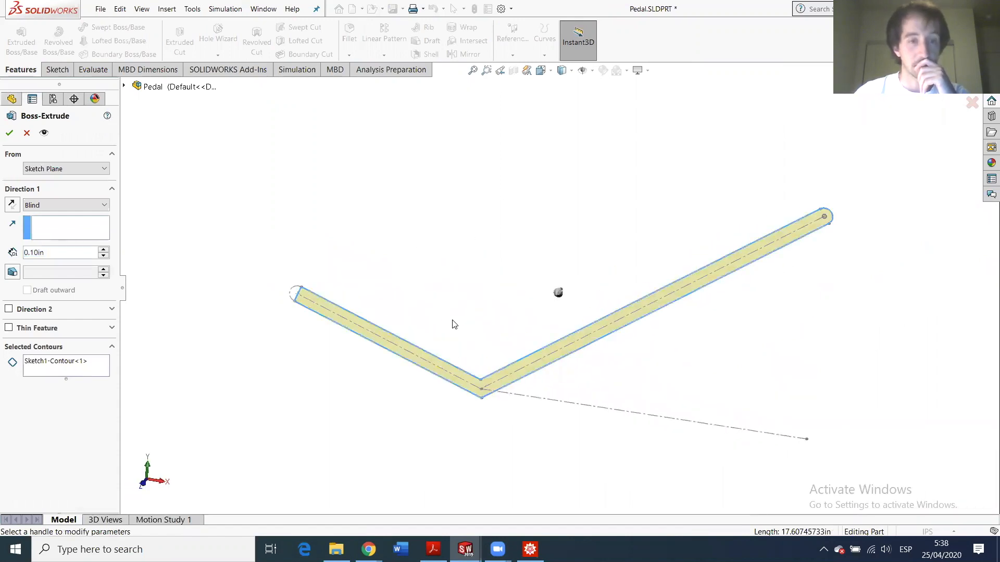
scroll(386, 317, "down", 3)
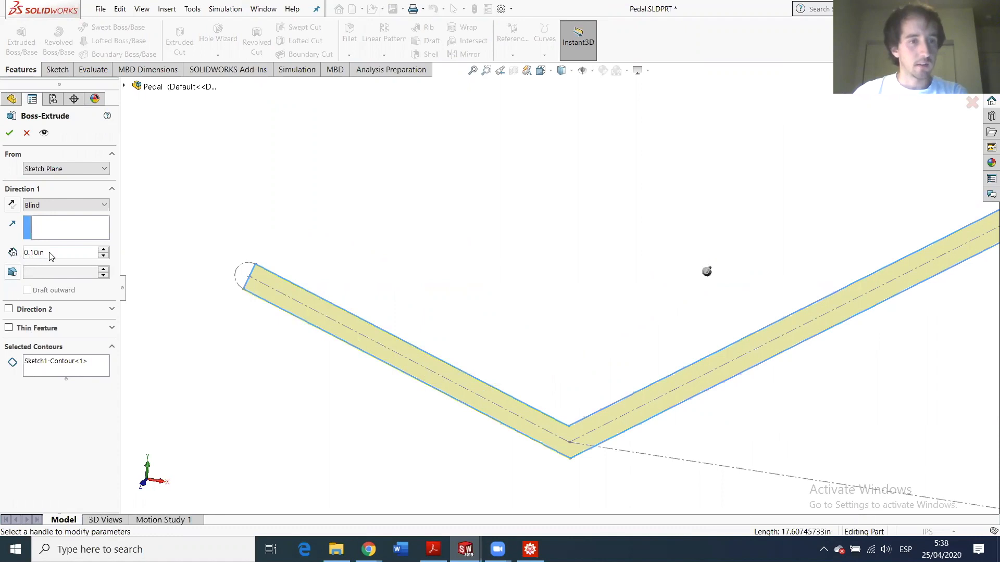
left_click_drag(51, 254, 12, 254)
type("1")
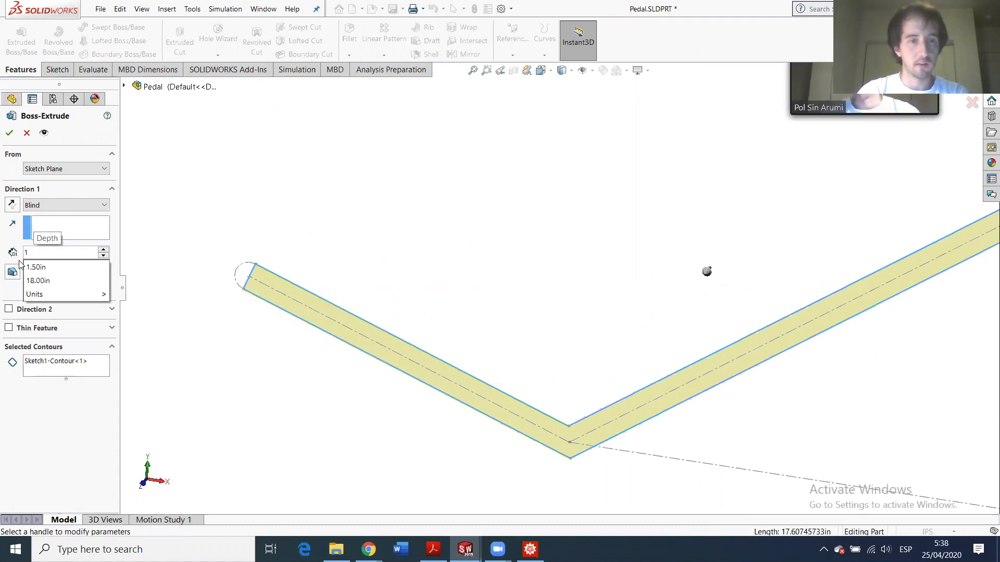
key("Return")
key("Return")
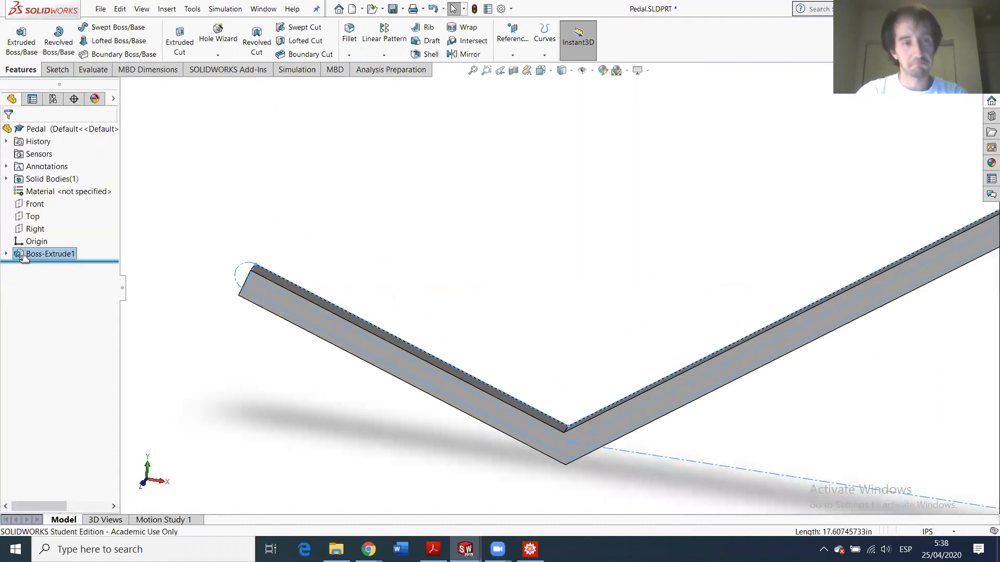
left_click(6, 254)
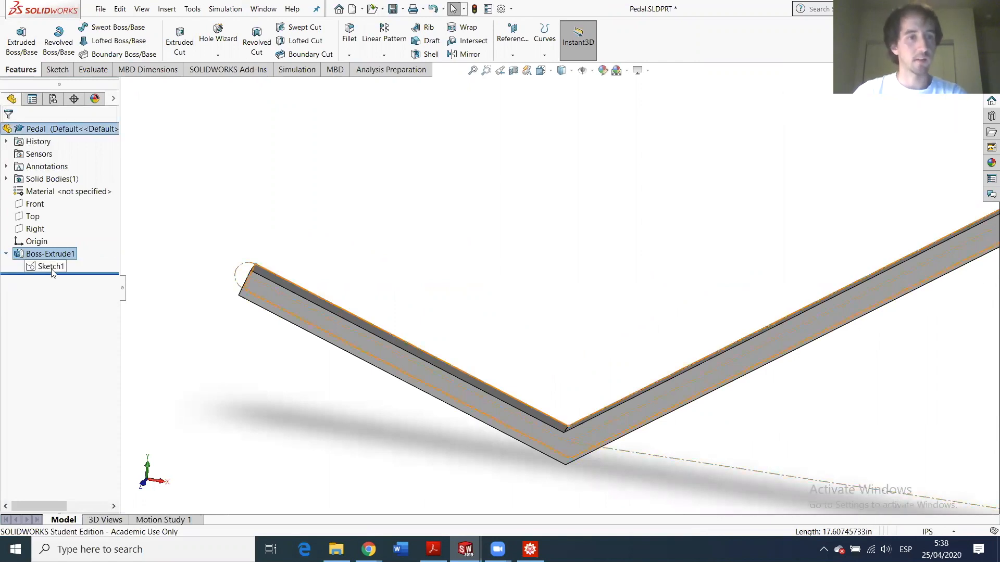
right_click(42, 254)
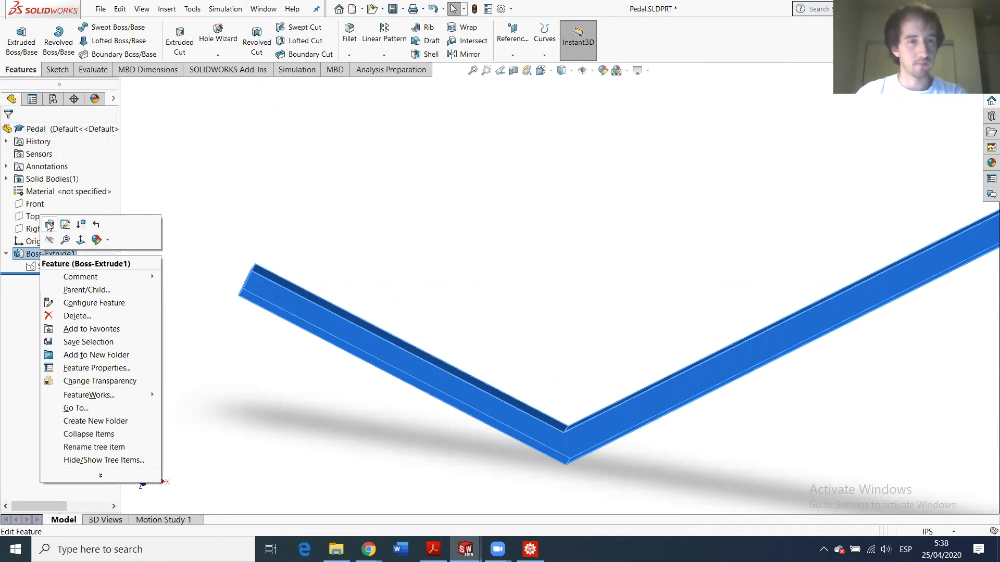
- Edit Boss-Extrude1 and change its depth to 2.5 in
left_click(49, 225)
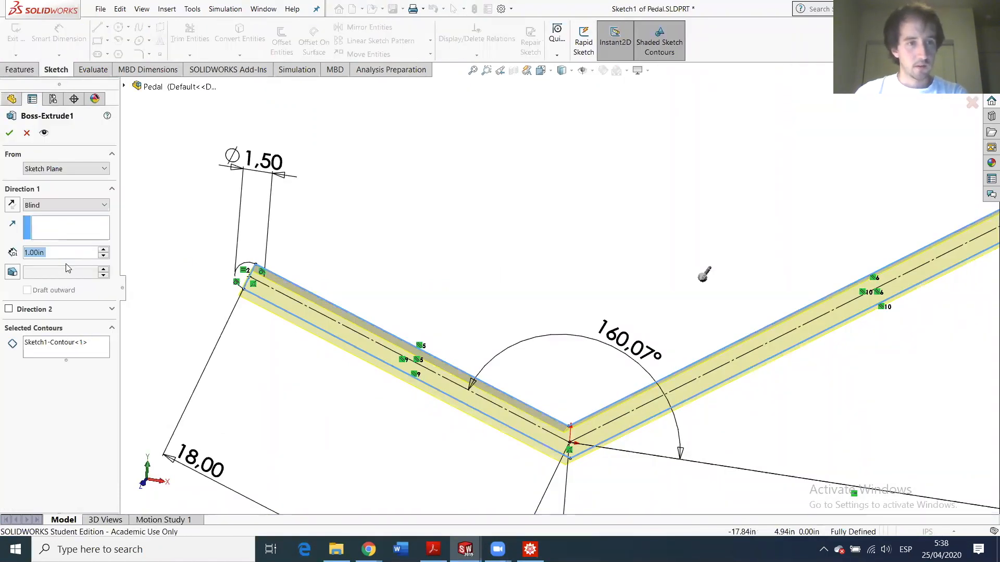
type("2.5")
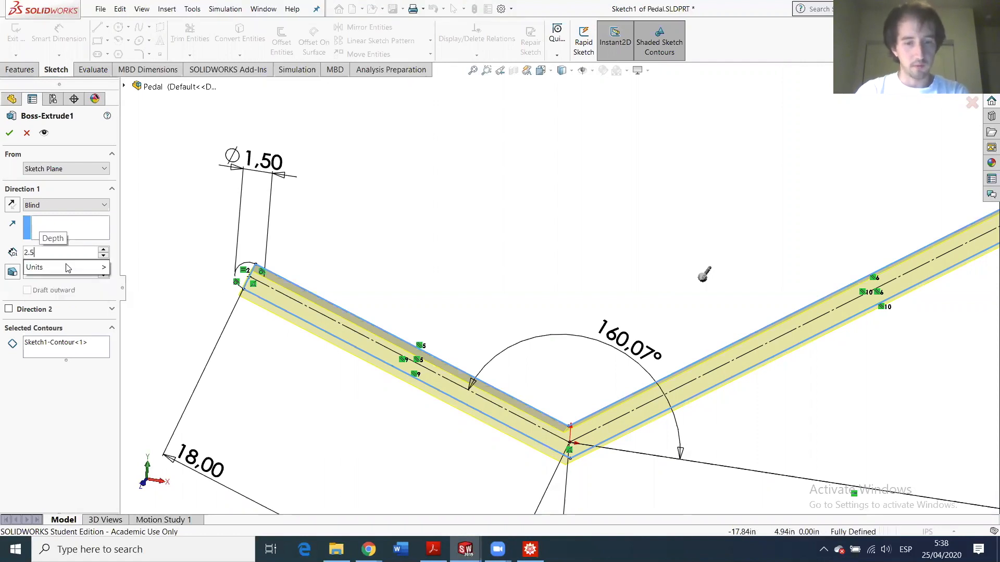
type("+6*")
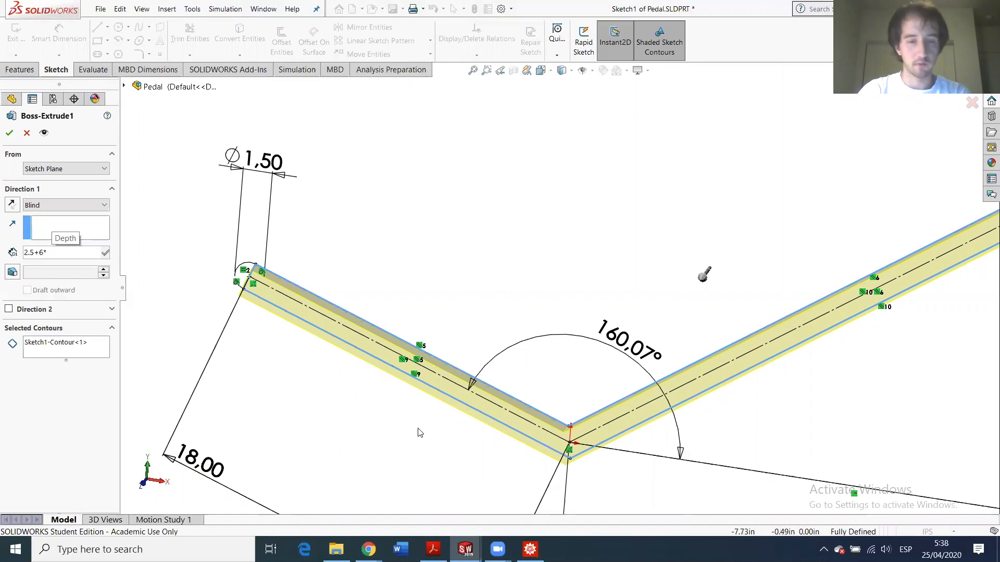
key("BackSpace")
key("BackSpace")
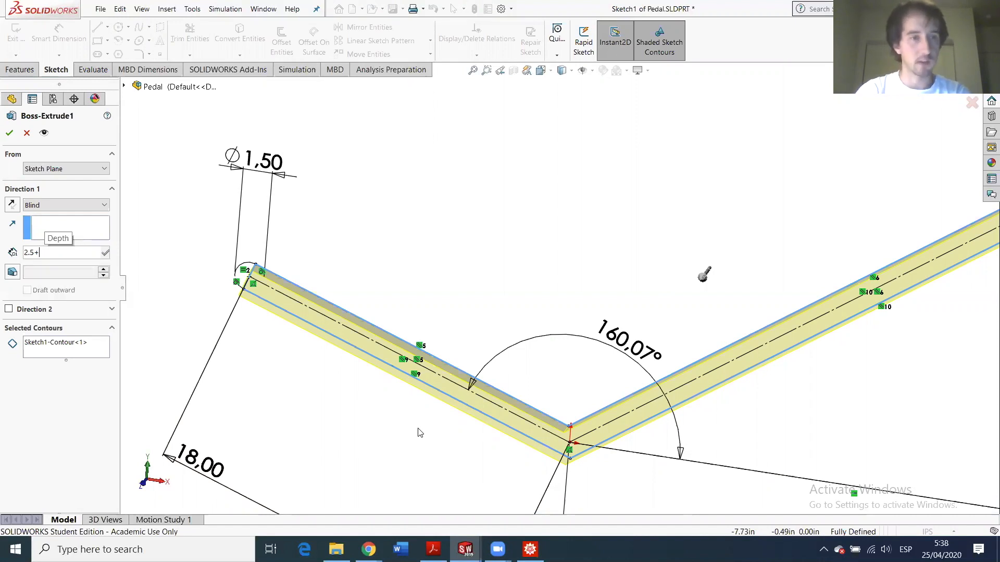
type("4*")
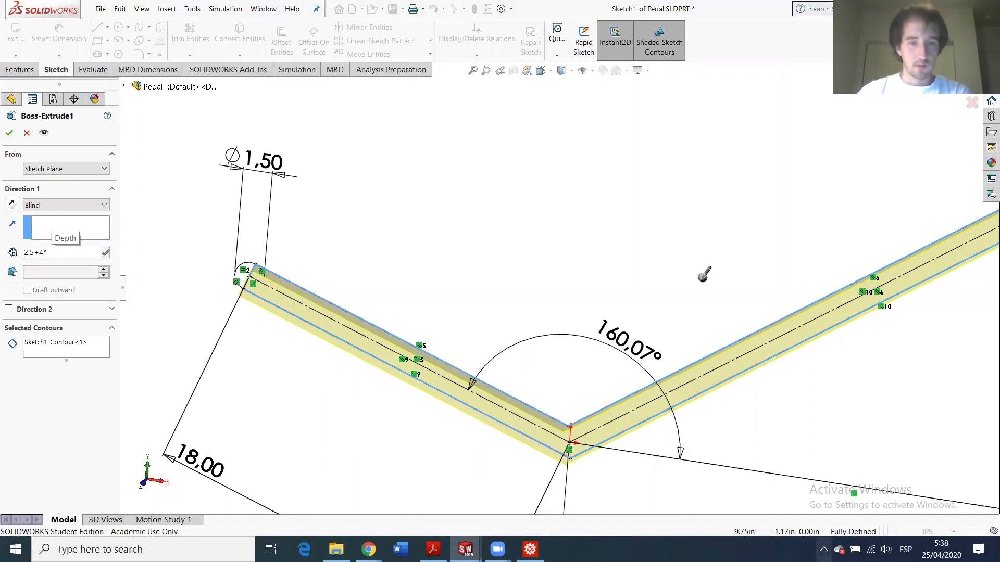
mouse_move(465, 549)
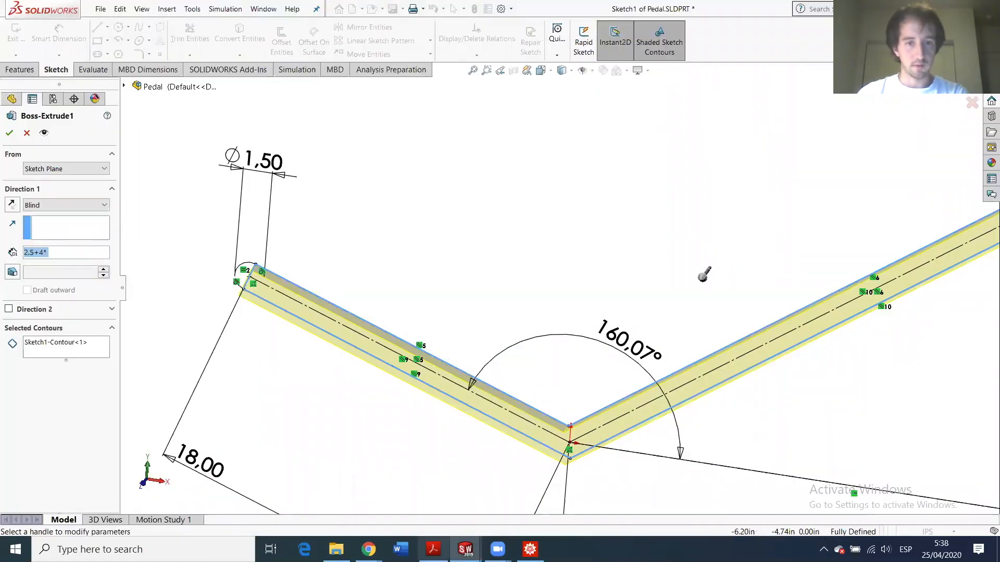
left_click(86, 255)
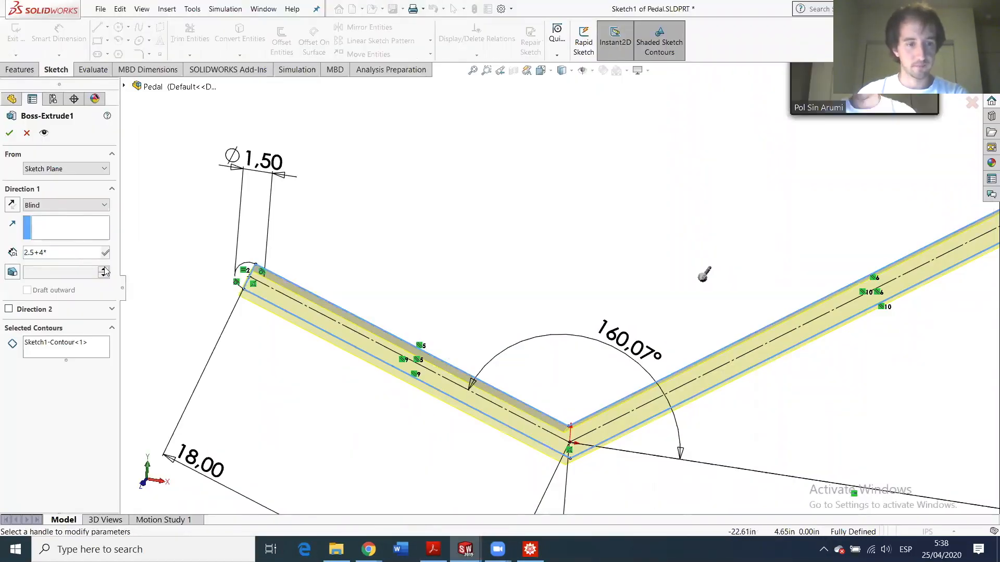
type("1")
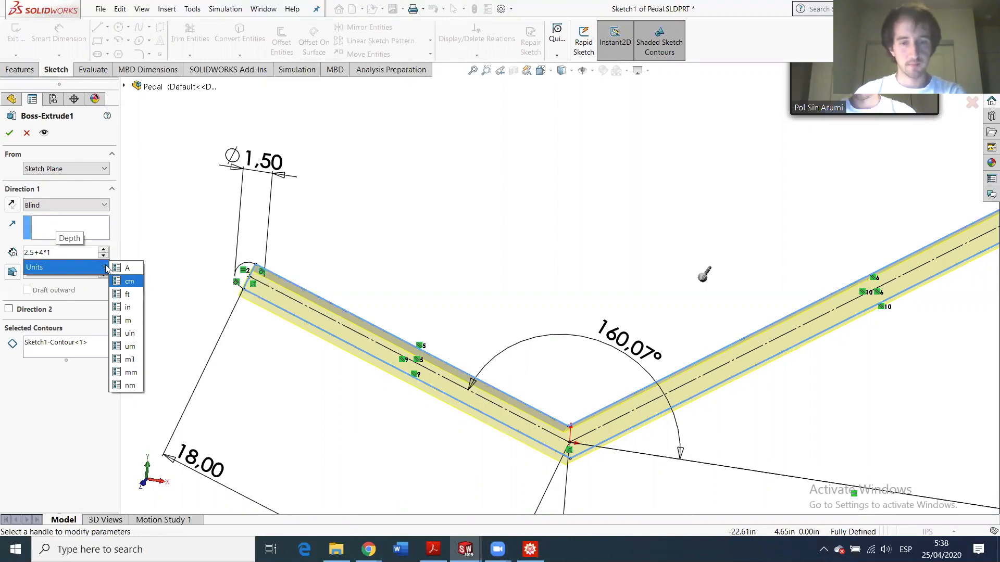
key("BackSpace")
key("BackSpace")
key("BackSpace")
key("BackSpace")
key("BackSpace")
type("5")
key("Return")
key("Return")
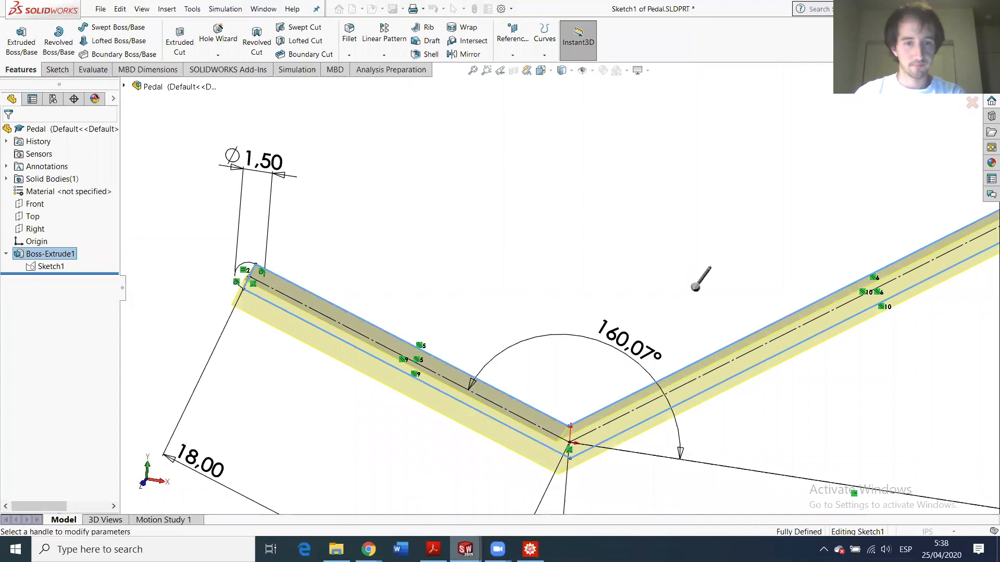
- Bring up the previews of the open SOLIDWORKS documents
left_click(465, 549)
left_click(27, 133)
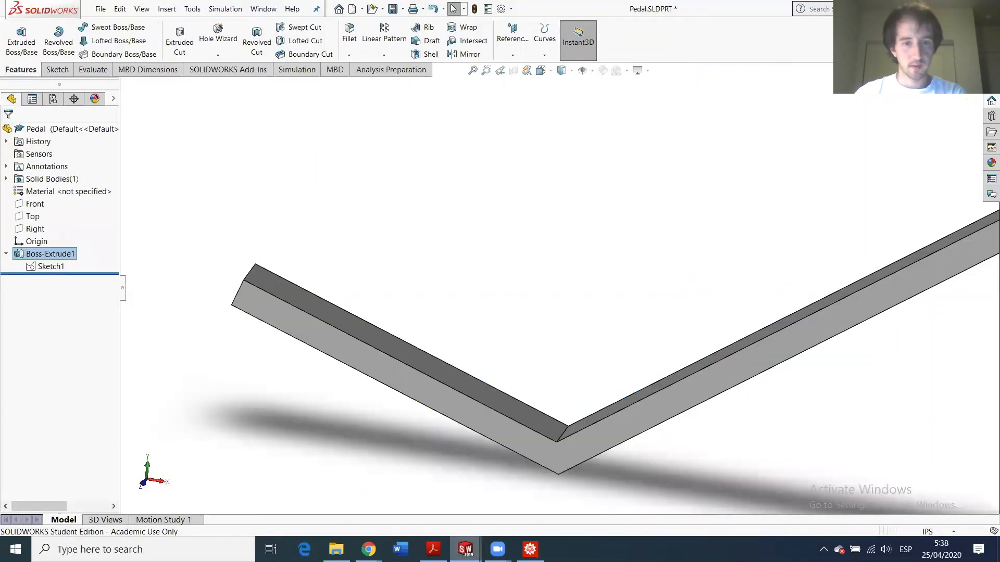
left_click(465, 549)
- Switch to Bushing.SLDPRT and start the Measure tool
left_click(256, 489)
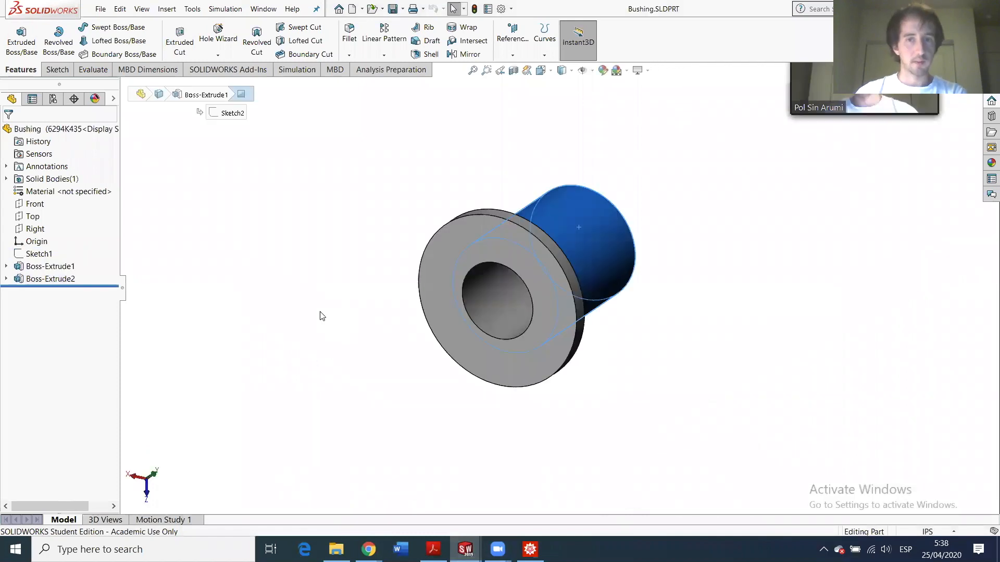
middle_click_drag(490, 237, 400, 284)
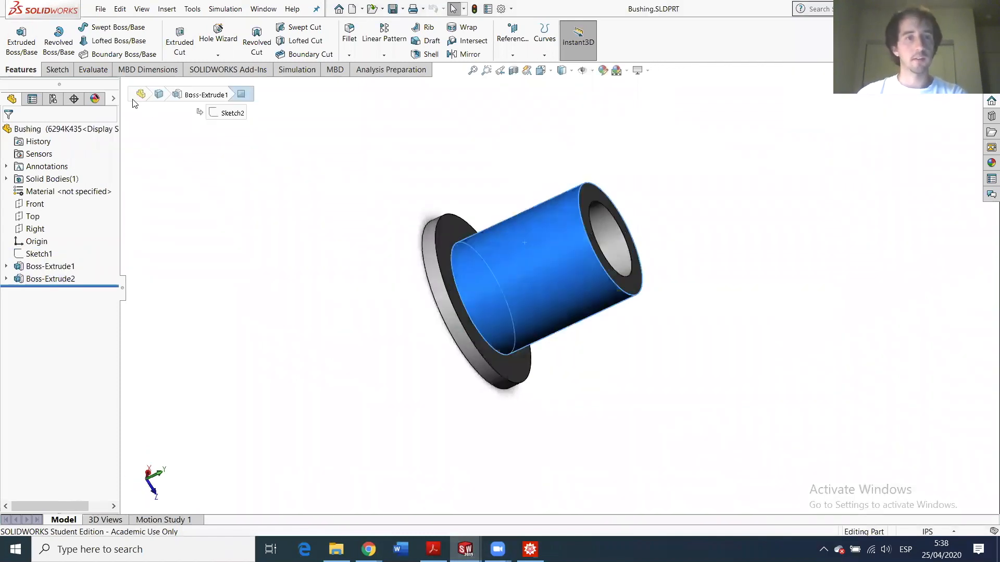
left_click(55, 70)
left_click(93, 69)
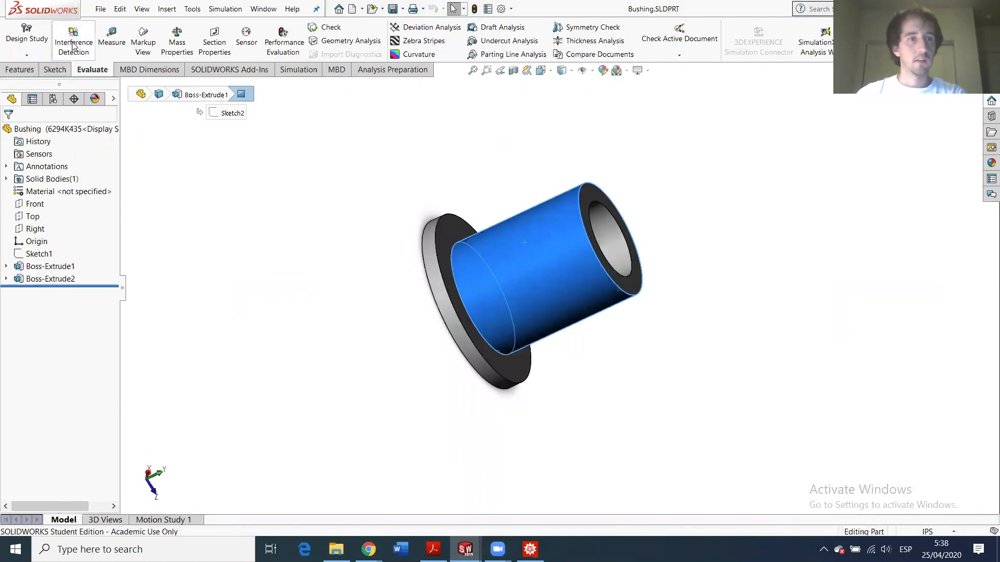
left_click(111, 36)
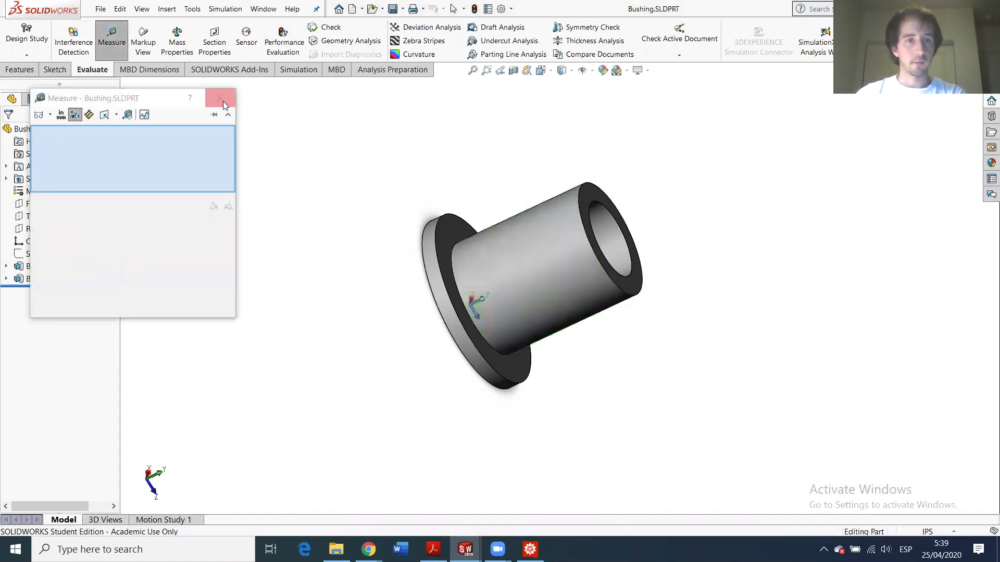
left_click(462, 232)
- Measure the bushing flange faces as 0.046875 in apart and copy the distance
middle_click_drag(530, 317, 606, 285)
left_click(431, 236)
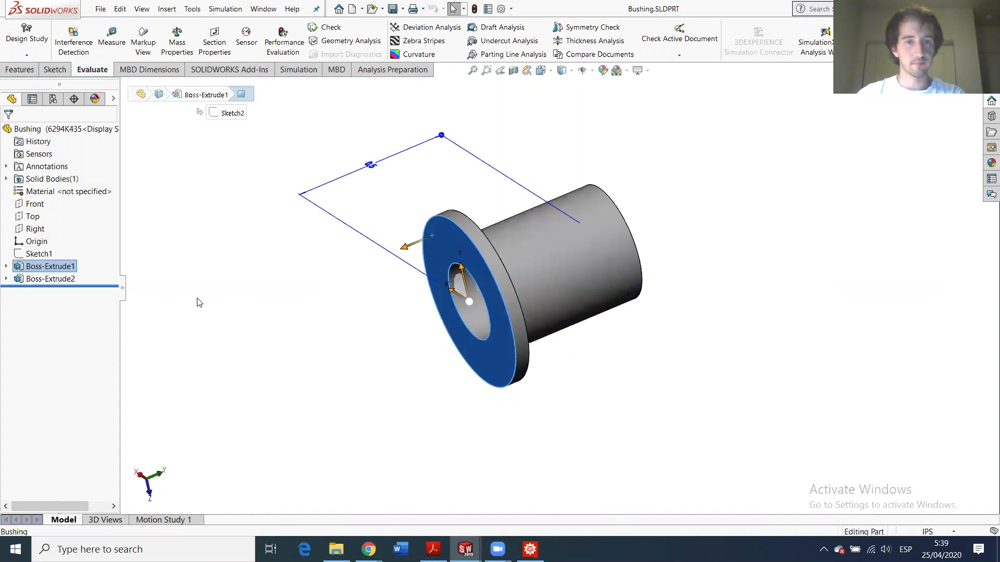
left_click(109, 38)
middle_click_drag(397, 147, 327, 166)
left_click(459, 230)
mouse_move(103, 245)
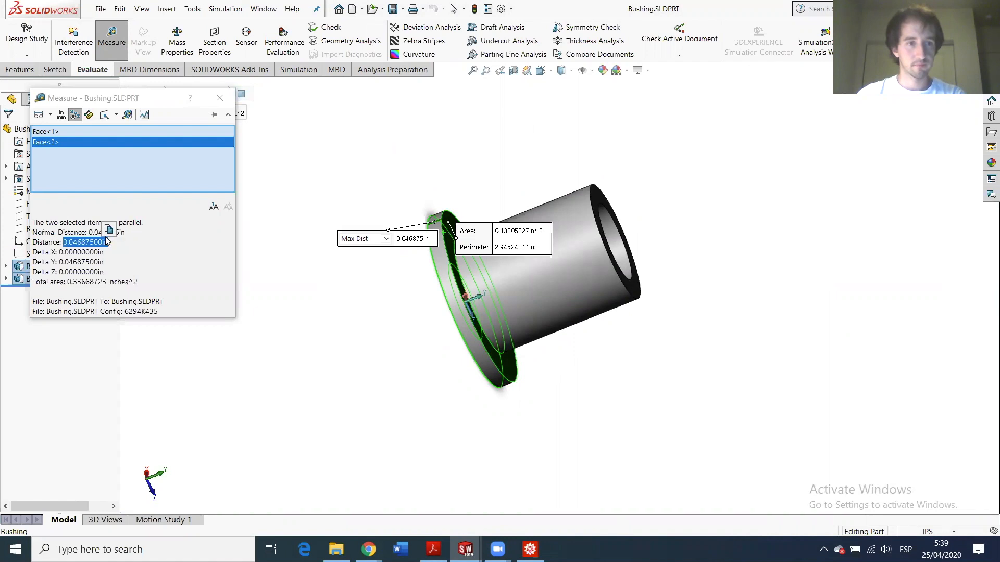
left_click(108, 231)
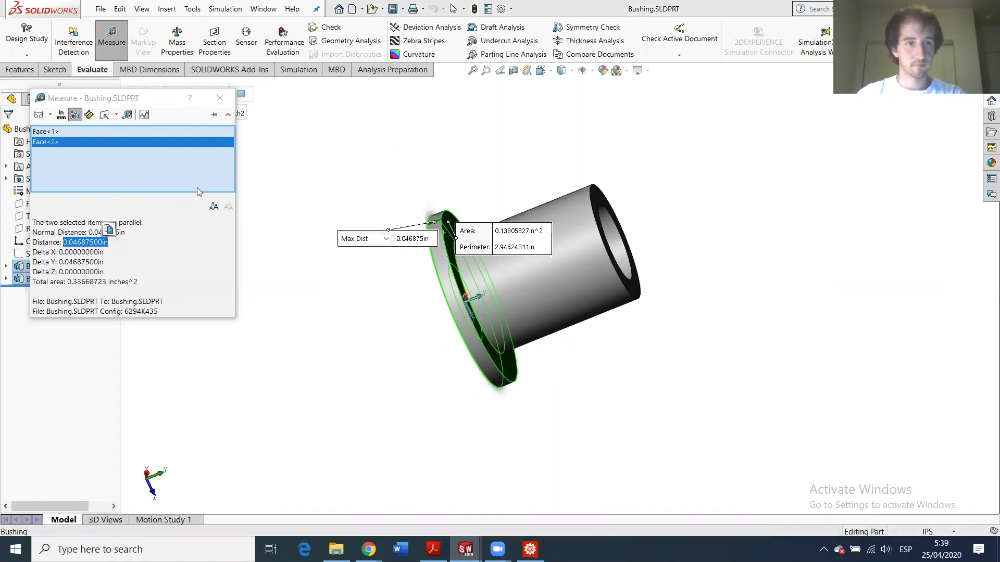
key("Escape")
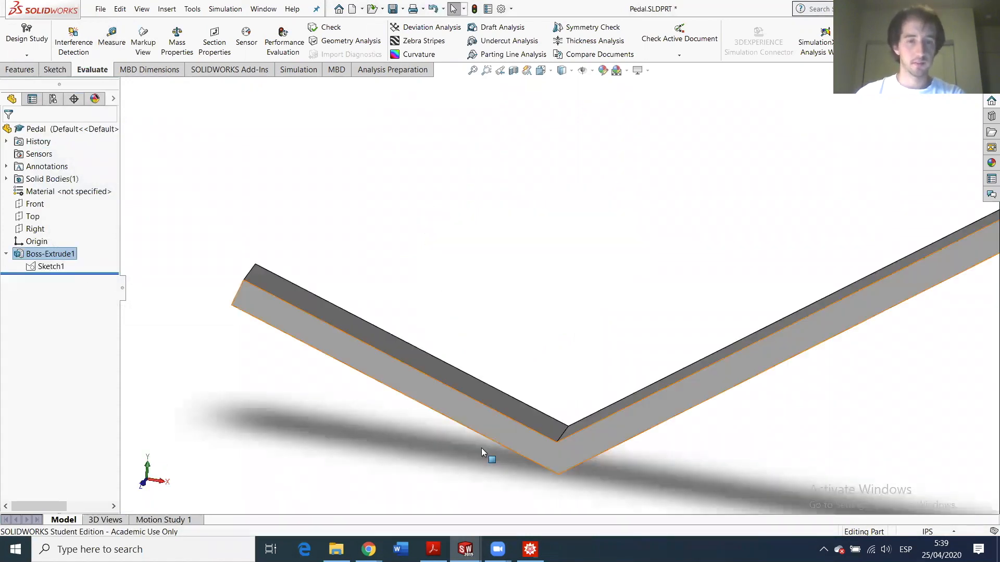
- Set Boss-Extrude1 depth to 2.50+4*0.046875, giving 2.6875 in
double_click(60, 252)
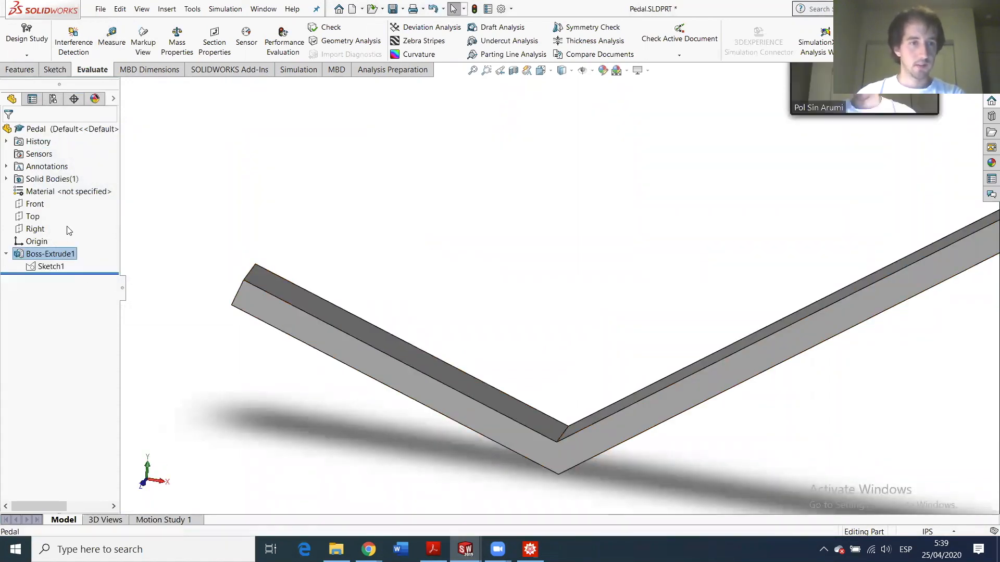
left_click(62, 266)
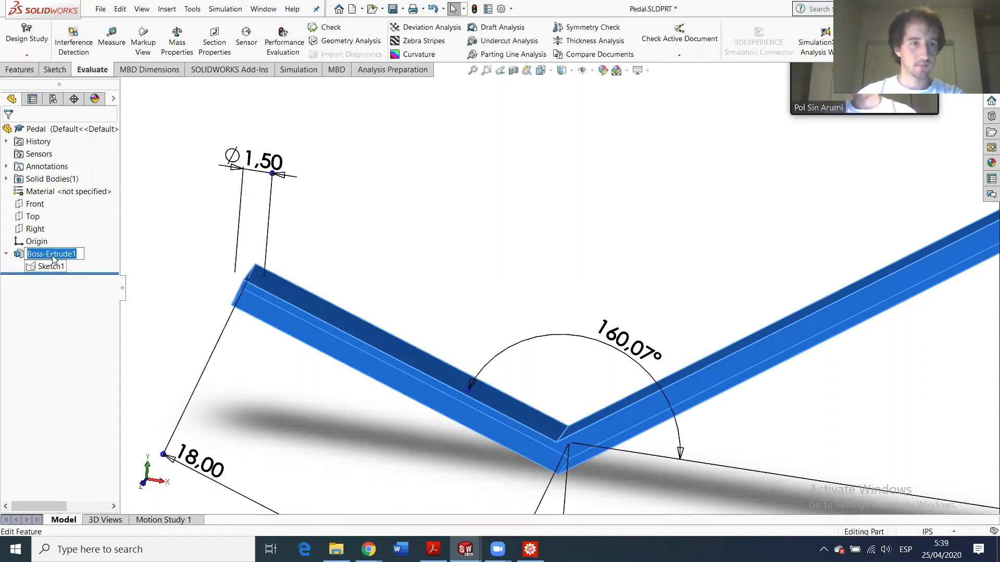
left_click(47, 254)
left_click(46, 221)
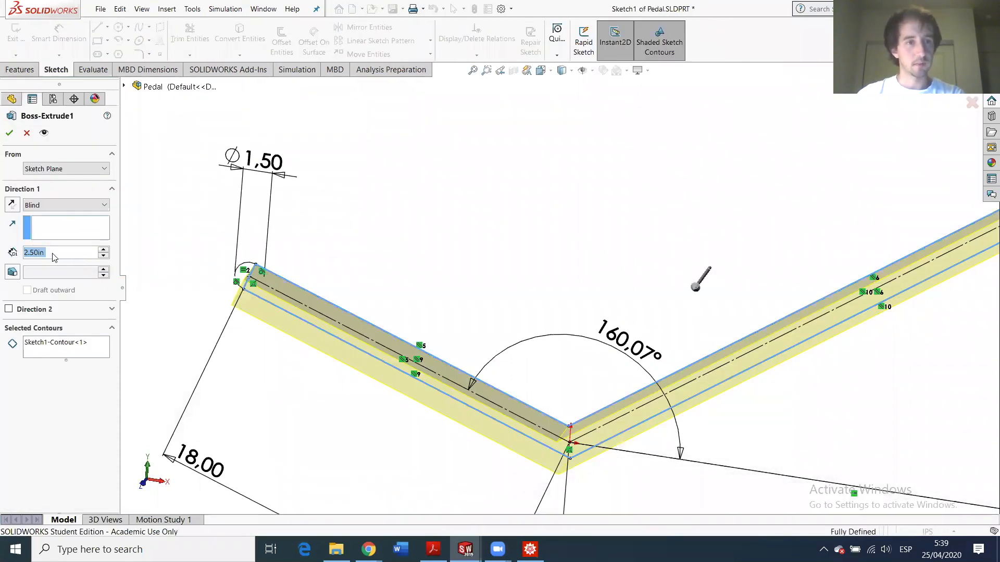
left_click(38, 253)
type("+")
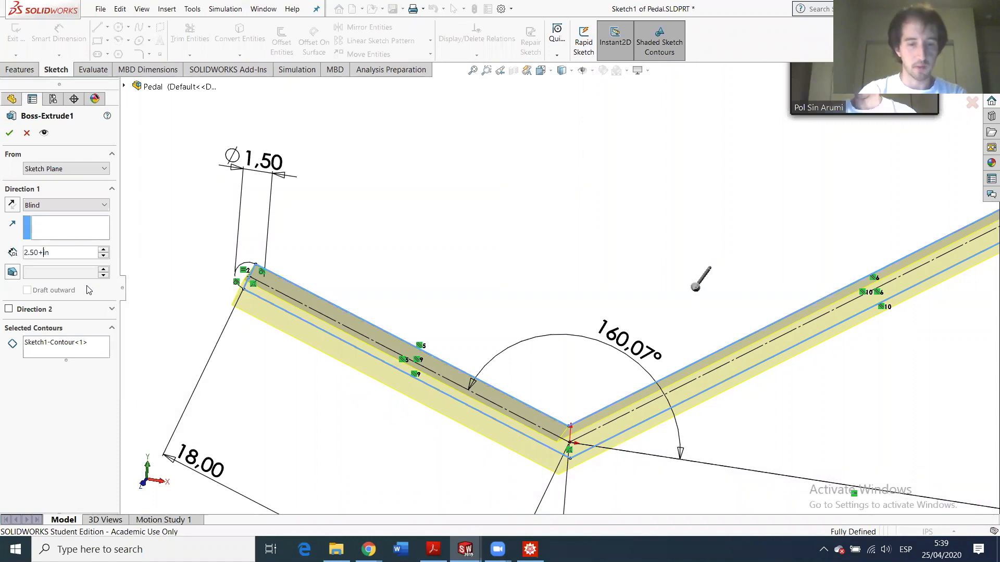
type("4*0.04687500")
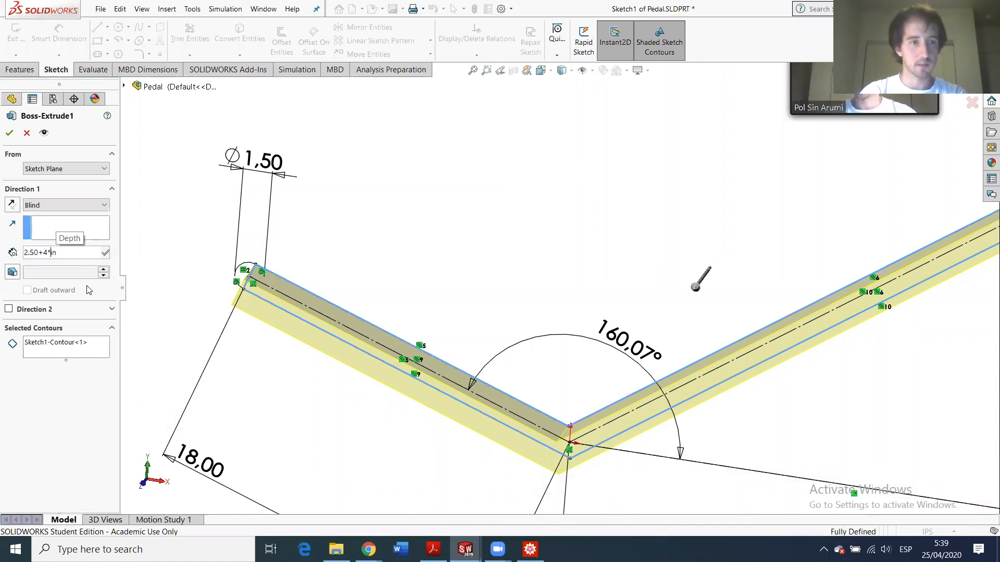
key("Return")
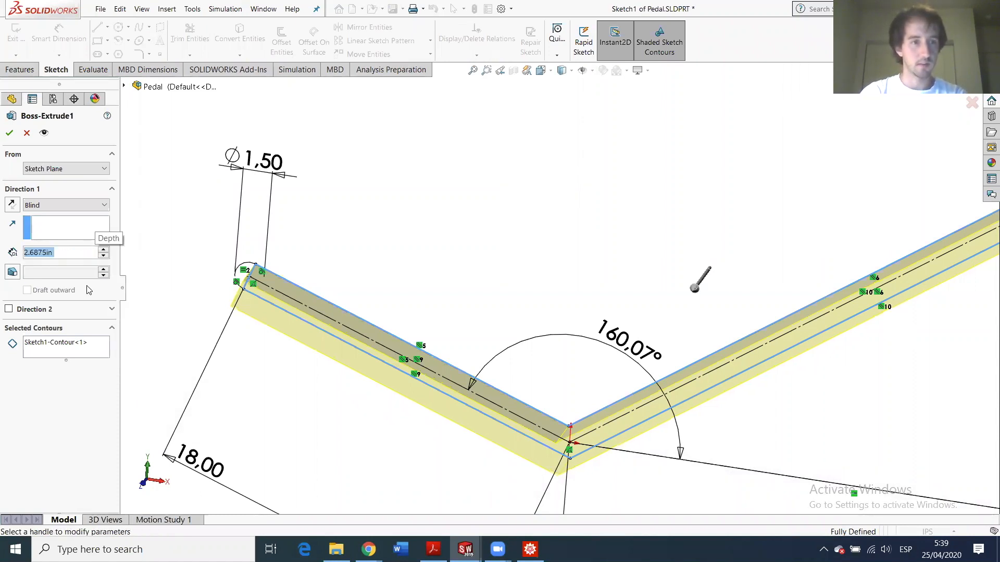
key("Return")
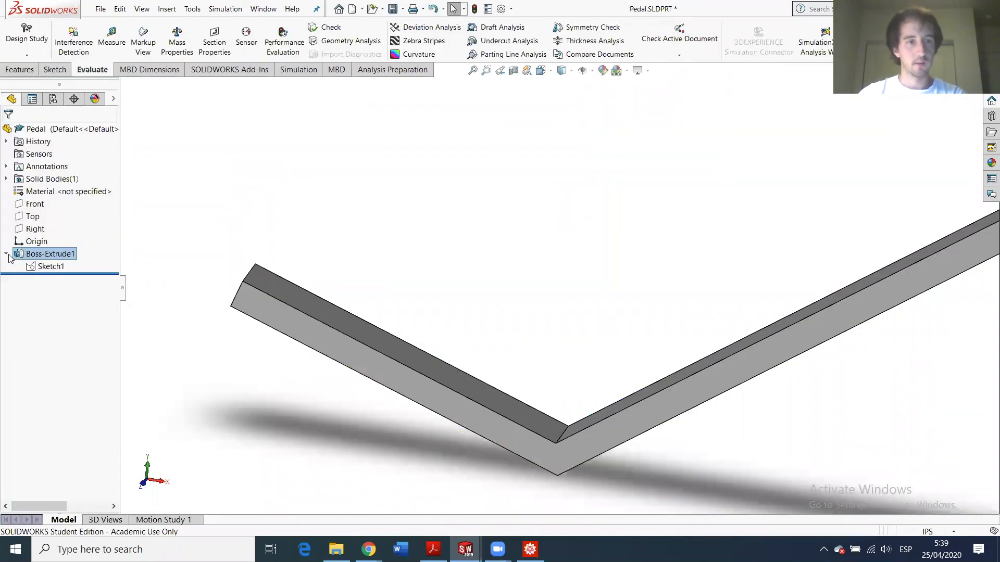
- Add a second extrusion direction, also 2.6875 in deep
right_click(29, 260)
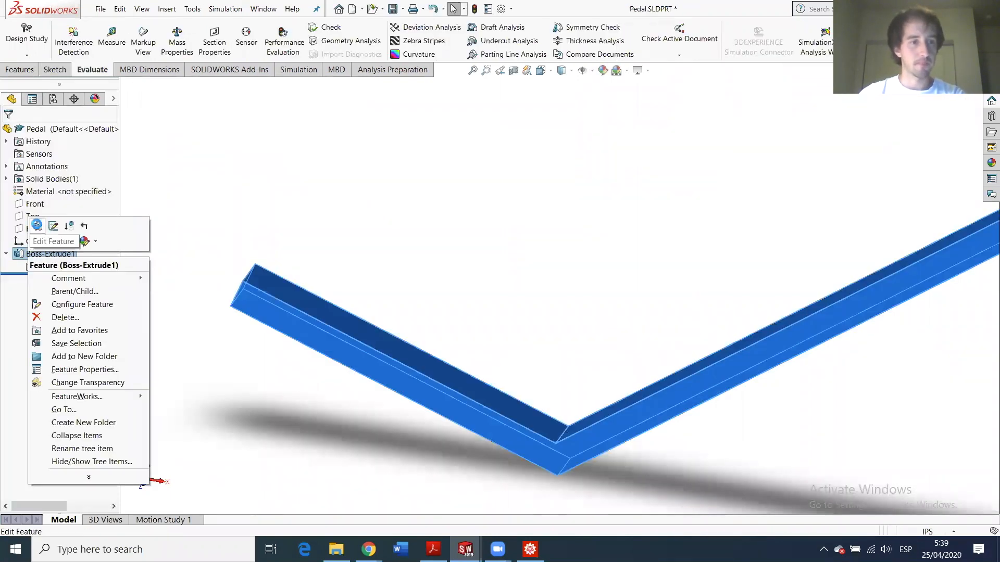
left_click(38, 227)
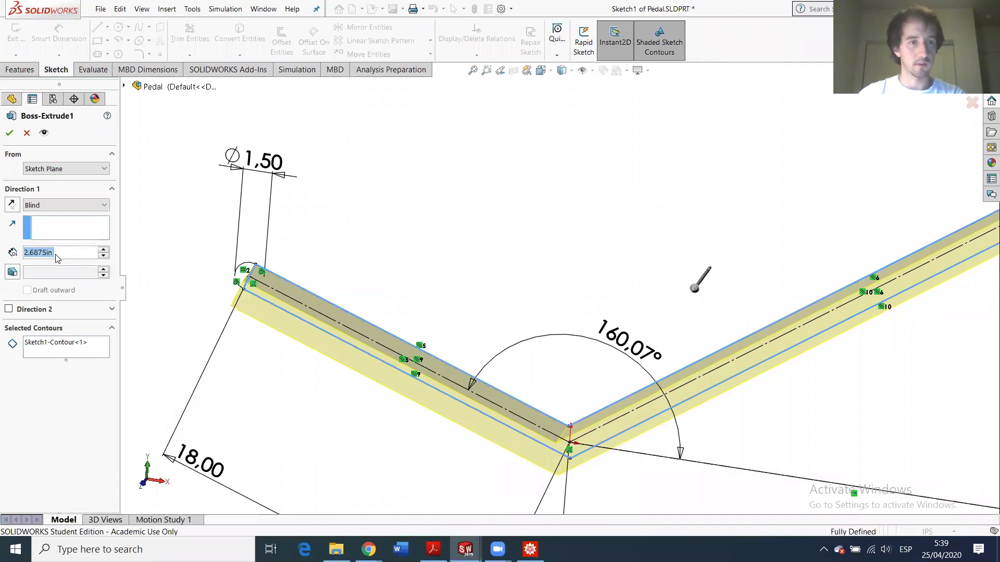
left_click(23, 310)
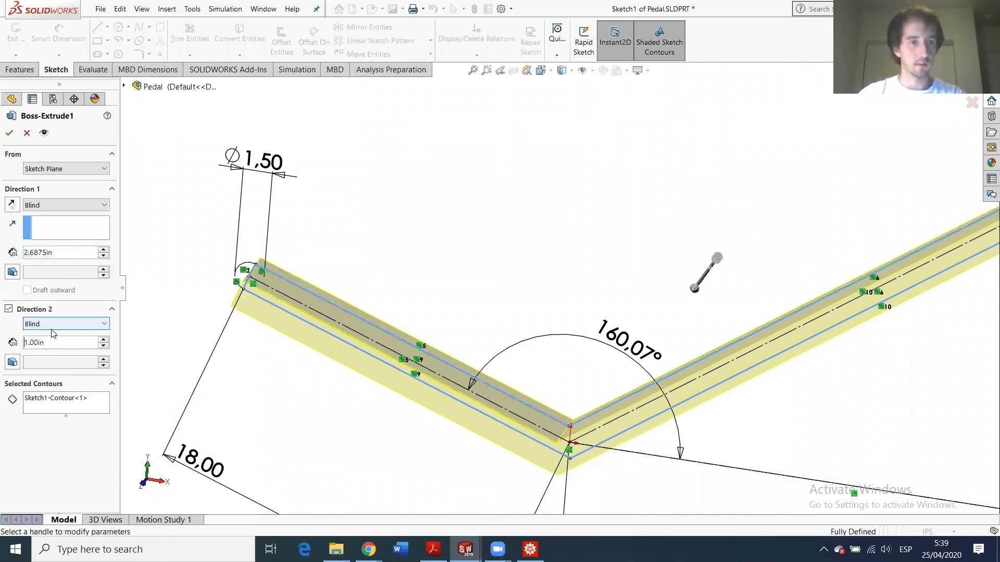
left_click(54, 343)
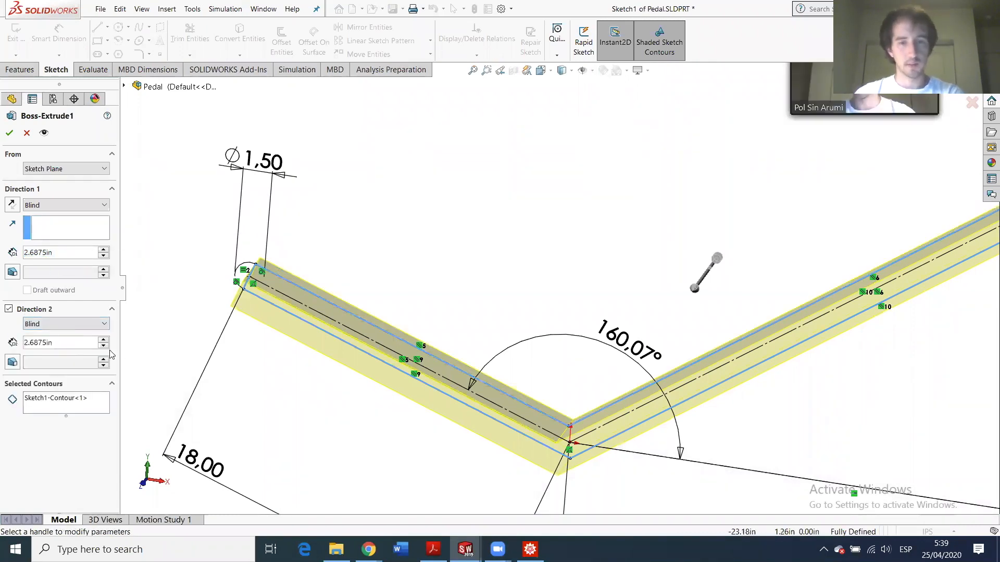
key("Return")
key("Return")
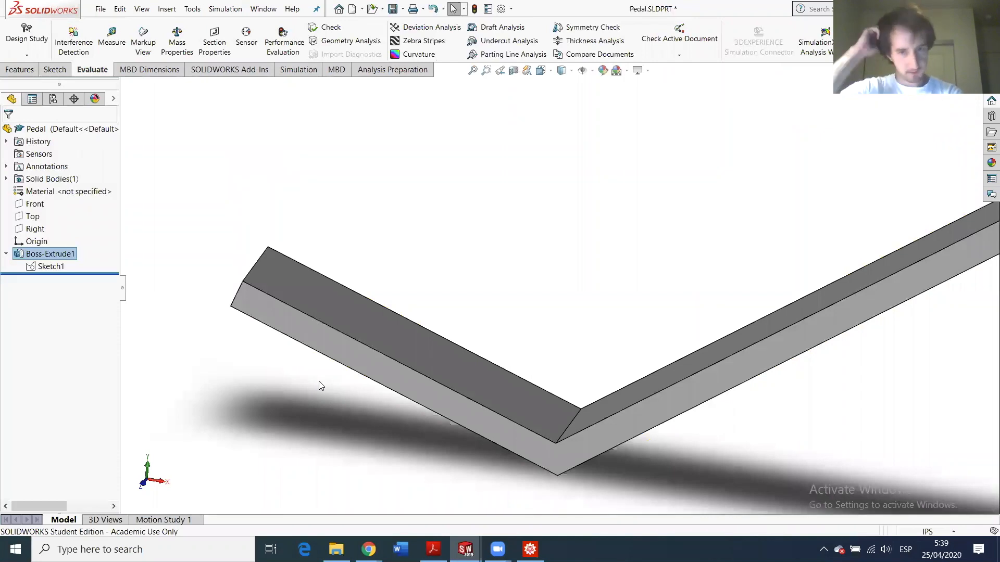
- Fit the pedal in view and briefly show, then hide, its sketch dimensions
key("f")
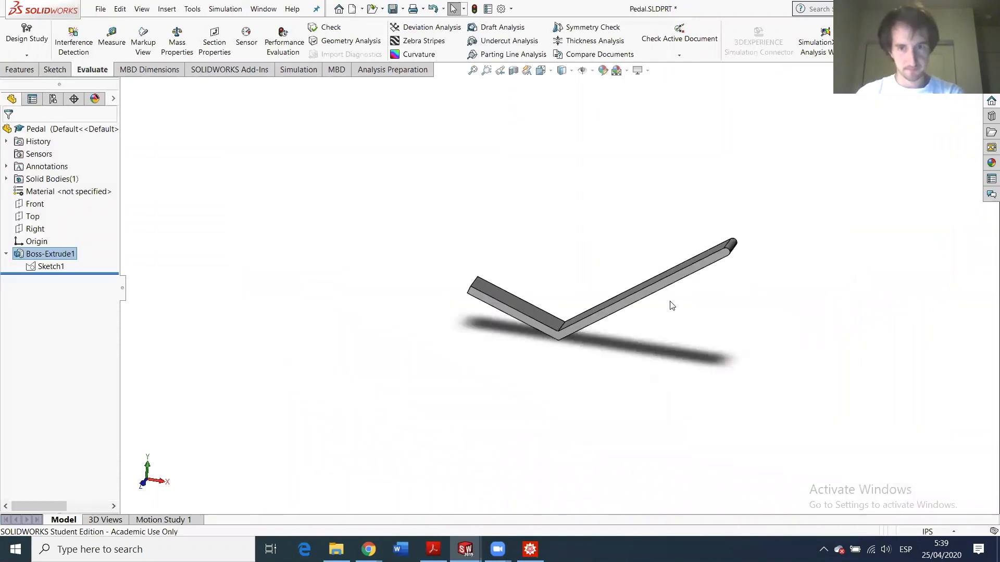
scroll(734, 250, "down", 3)
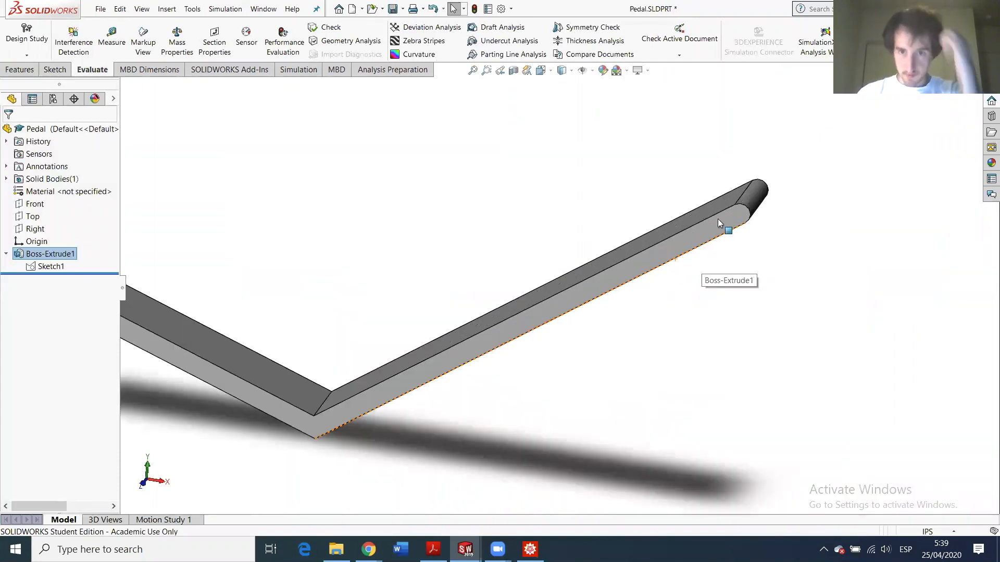
scroll(645, 266, "up", 3)
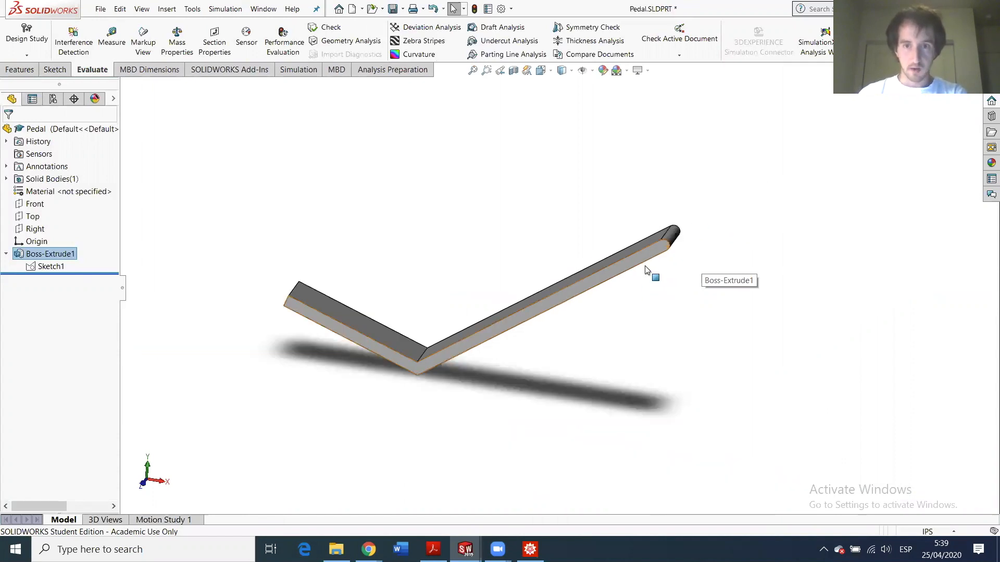
scroll(644, 265, "down", 2)
left_click(64, 266)
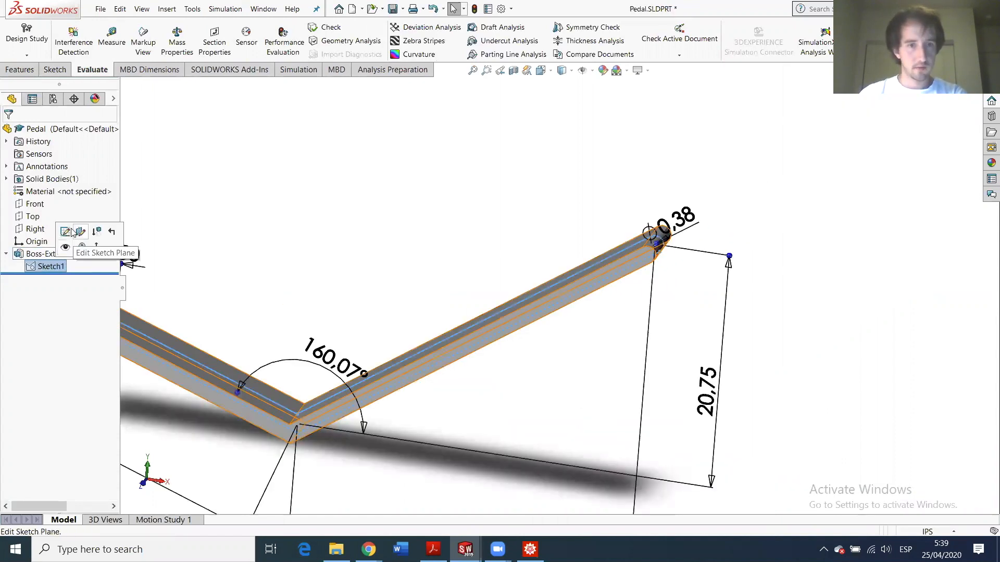
left_click(510, 225)
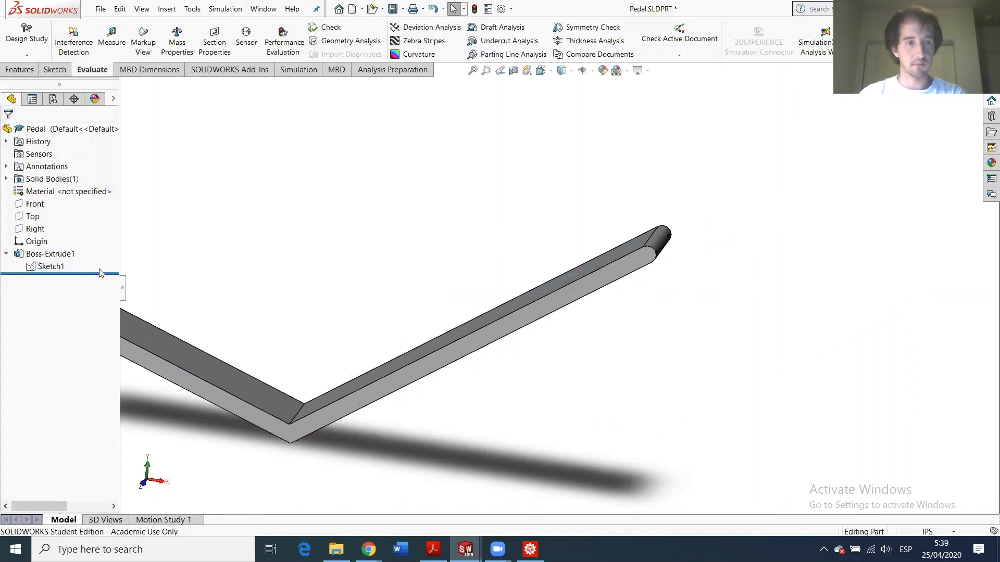
scroll(293, 407, "up", 3)
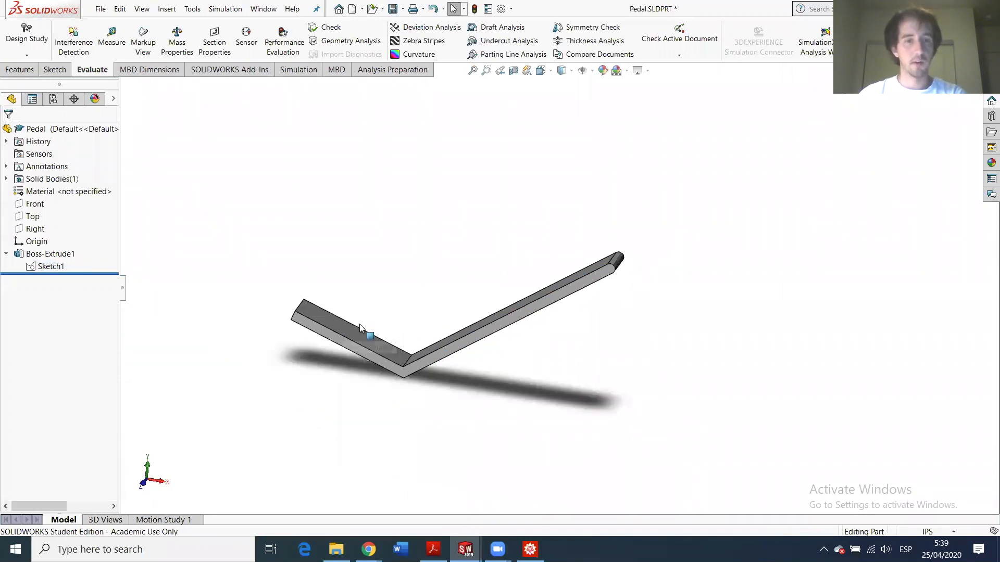
scroll(341, 329, "down", 2)
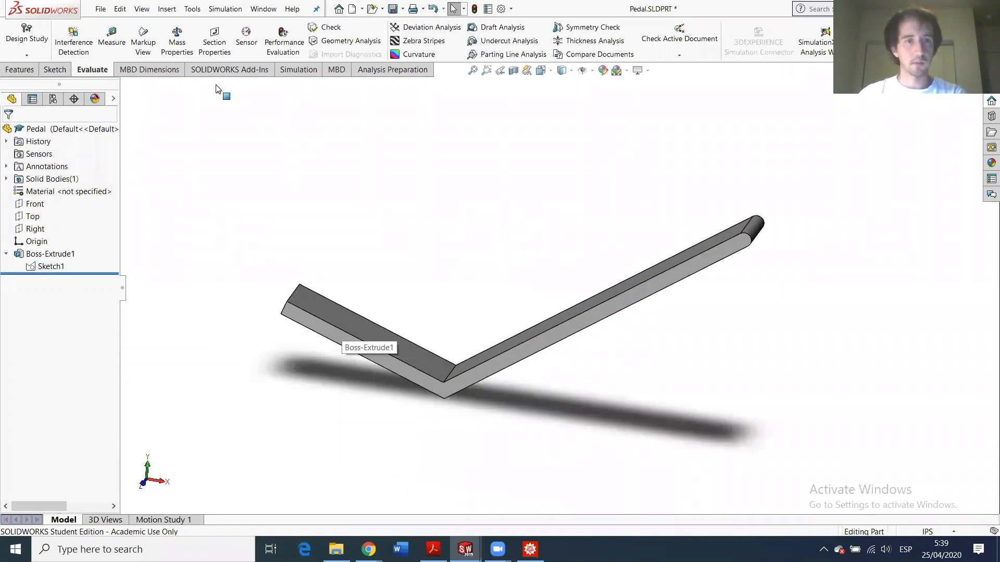
- Switch to the Features tools and start a Fillet
left_click(50, 71)
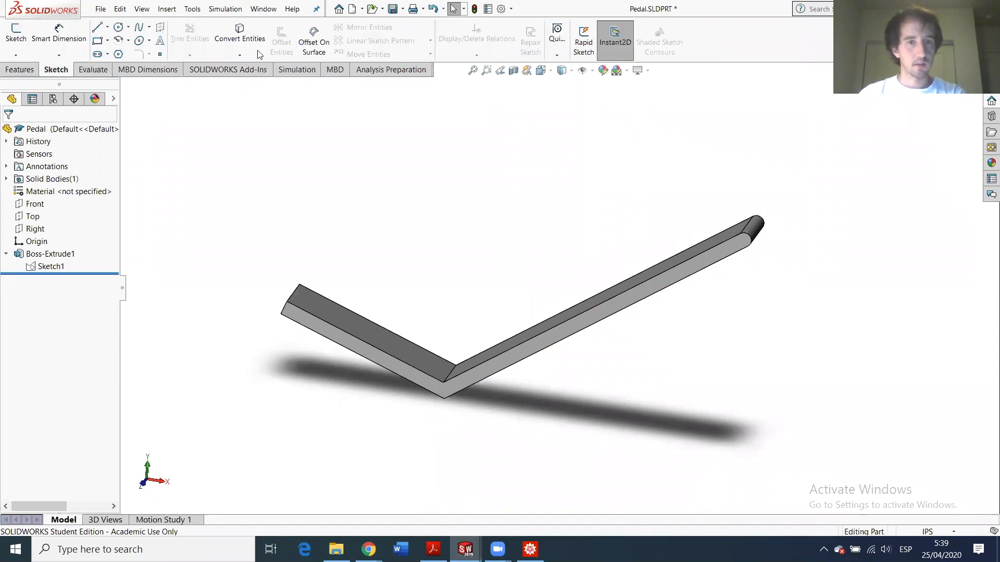
left_click(20, 70)
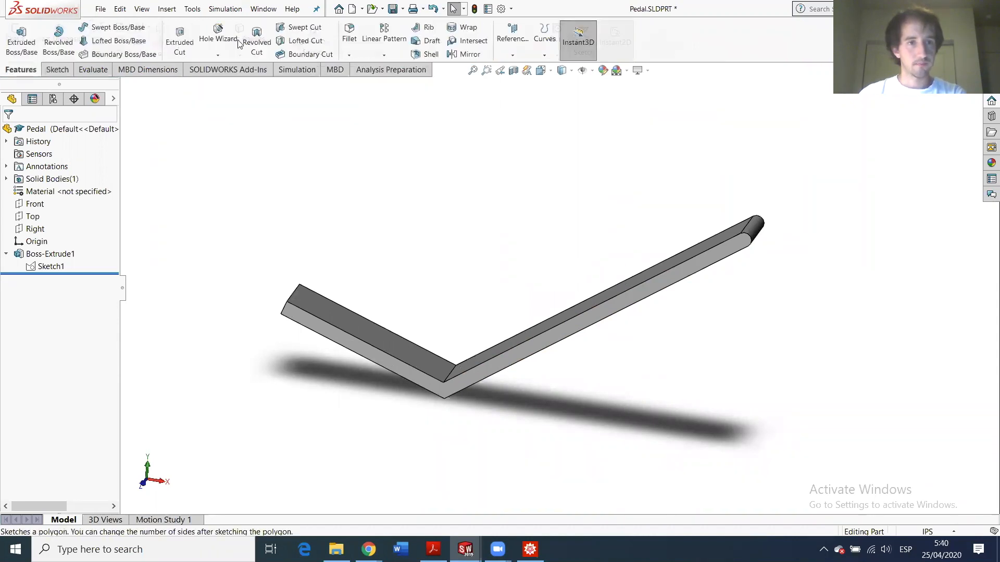
left_click(349, 32)
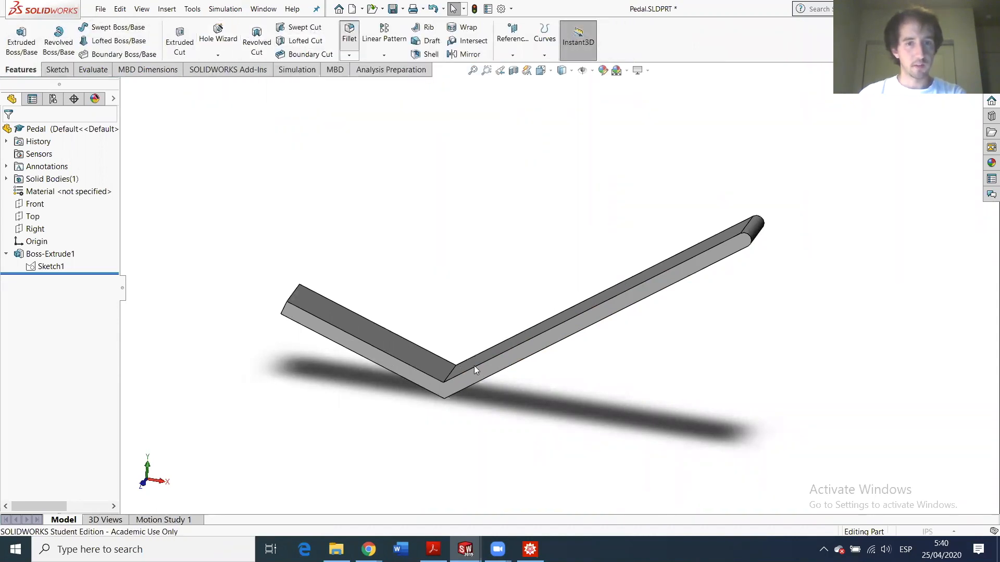
- Fillet the inner and outer bend edges of the pedal with a 3 in radius
scroll(456, 364, "down", 3)
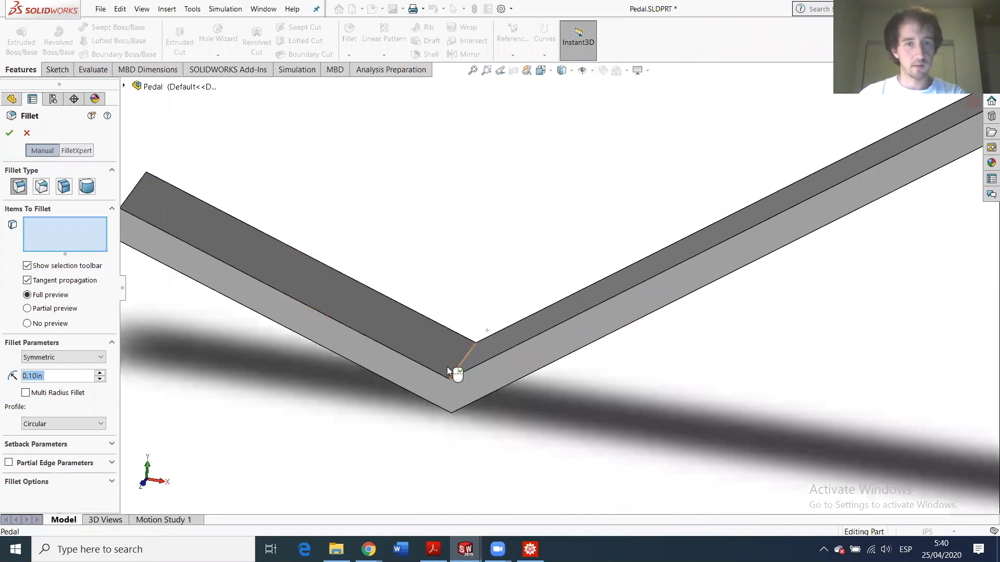
left_click(449, 370)
type("3")
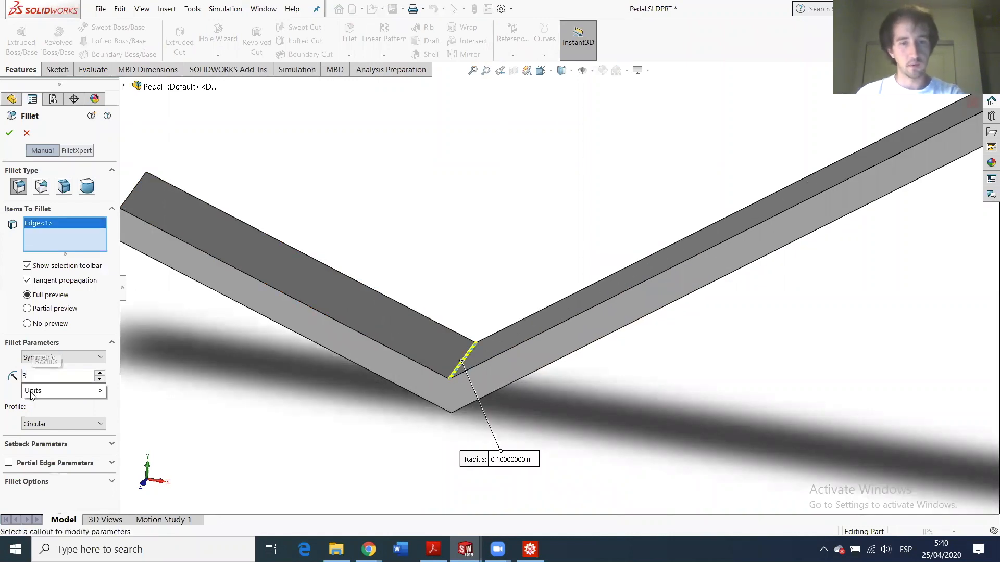
key("Return")
middle_click_drag(412, 364, 450, 417)
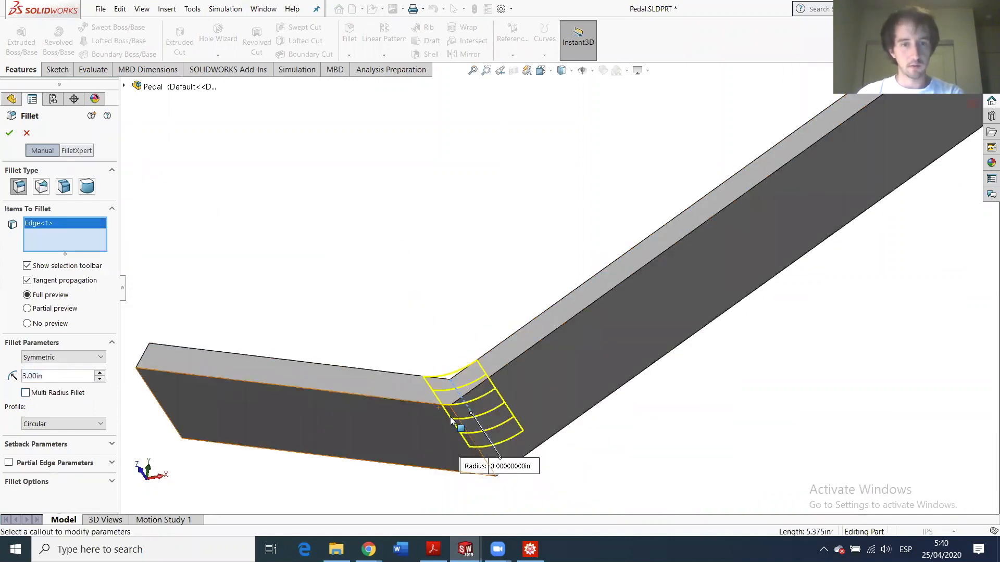
left_click(364, 414)
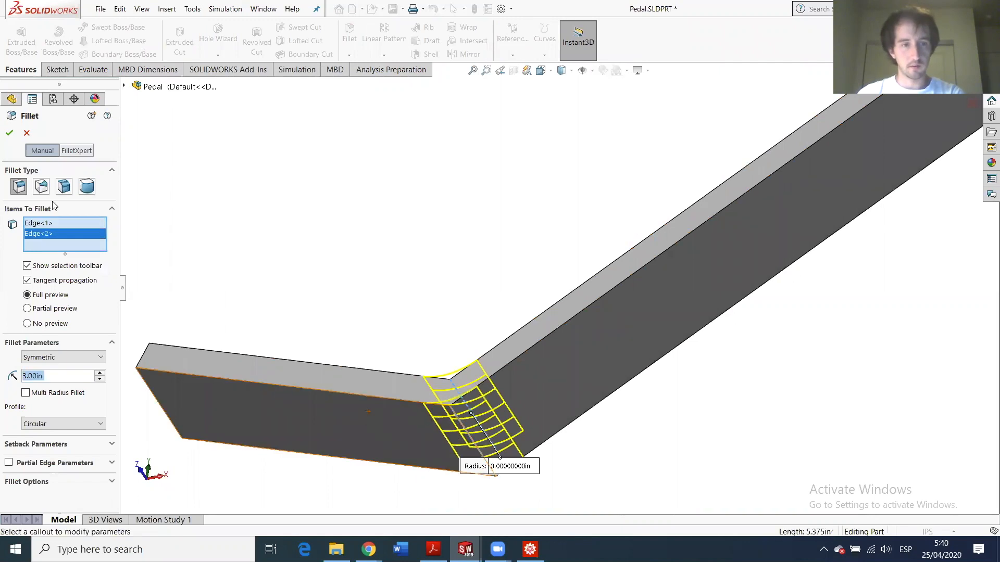
left_click(11, 131)
scroll(519, 424, "up", 2)
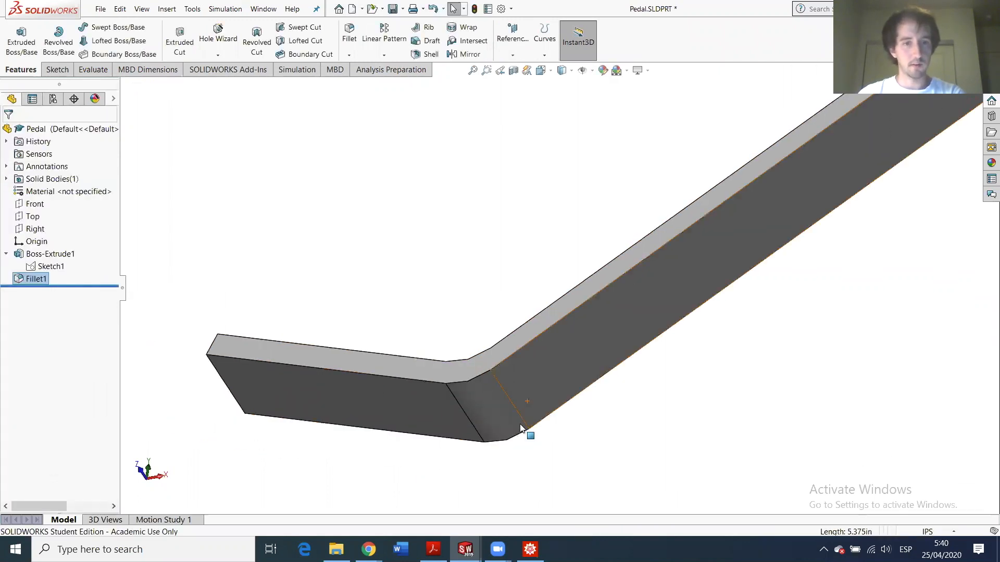
middle_click_drag(475, 421, 508, 444)
scroll(696, 224, "down", 2)
scroll(814, 223, "up", 4)
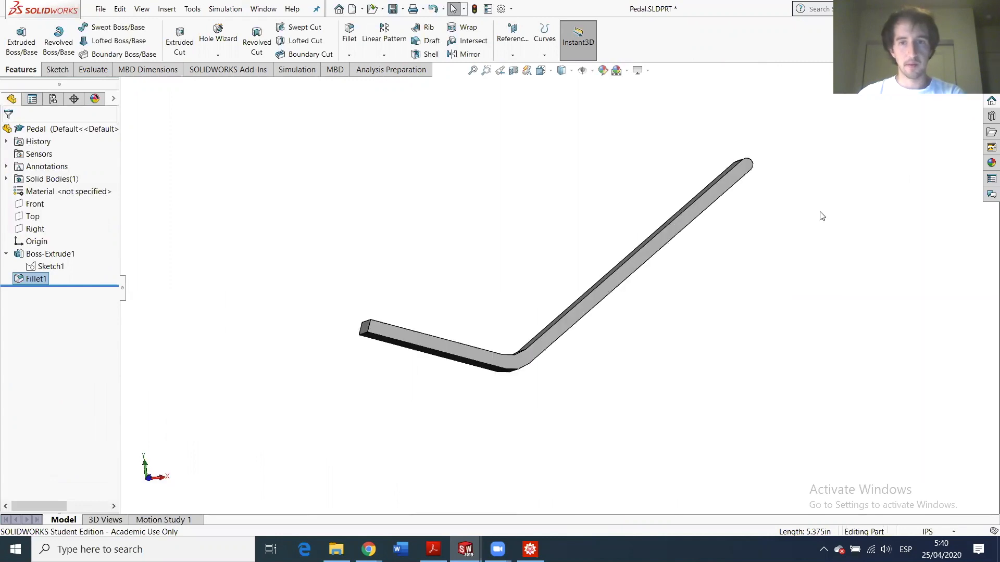
scroll(776, 175, "down", 3)
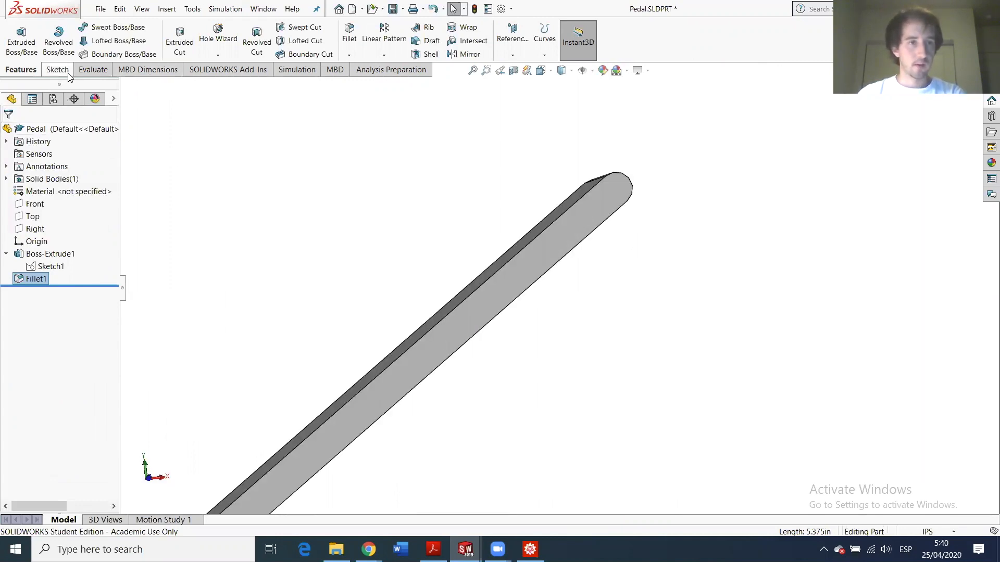
- Start an extruded cut with a small circle sketched at the arm's rounded tip
left_click(175, 39)
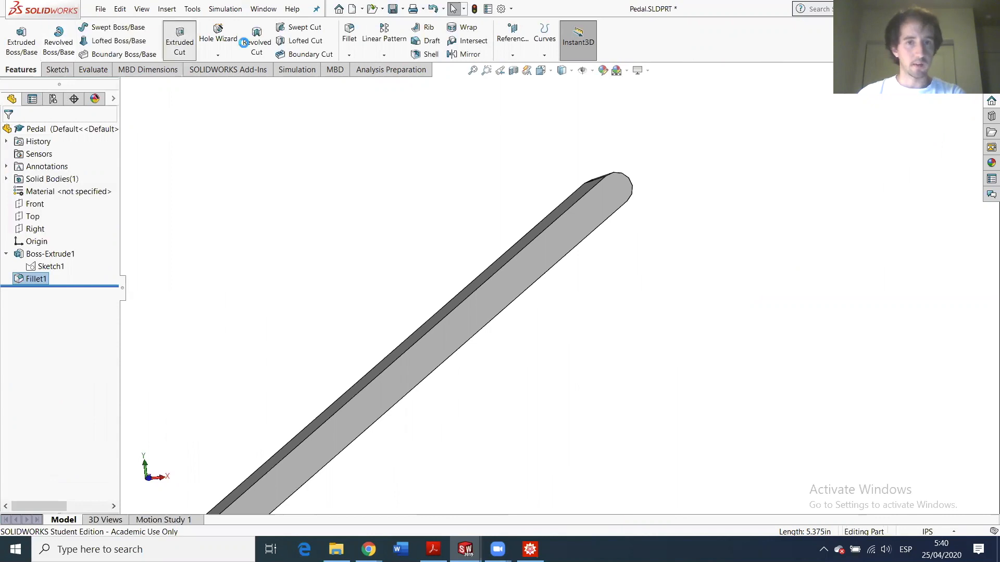
left_click(619, 196)
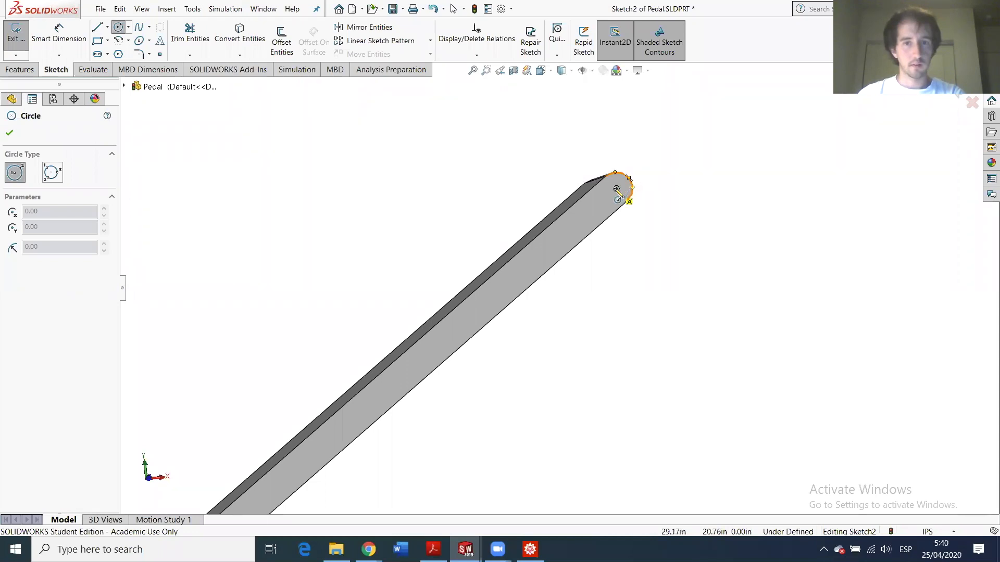
left_click(616, 188)
left_click(621, 193)
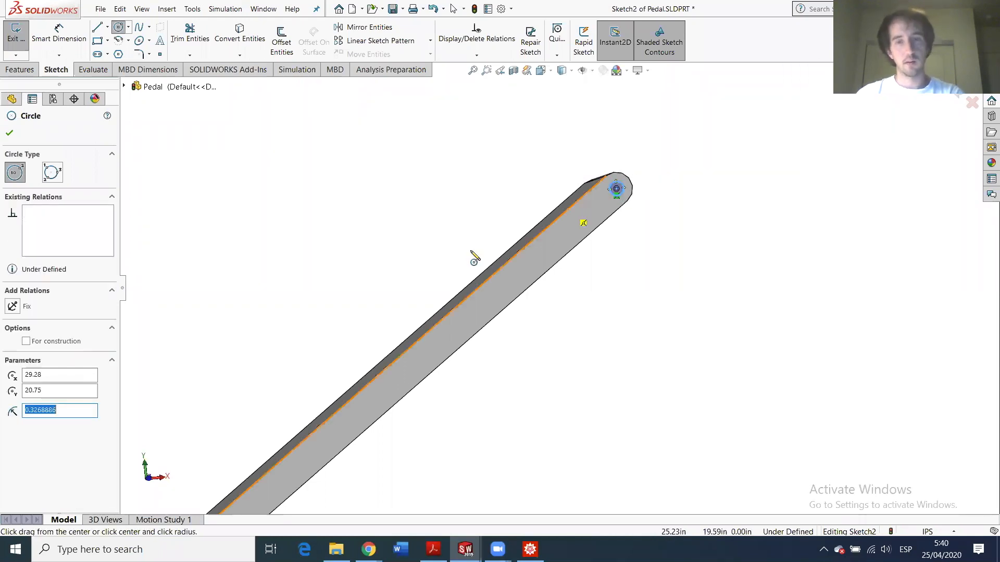
key("Escape")
mouse_move(465, 549)
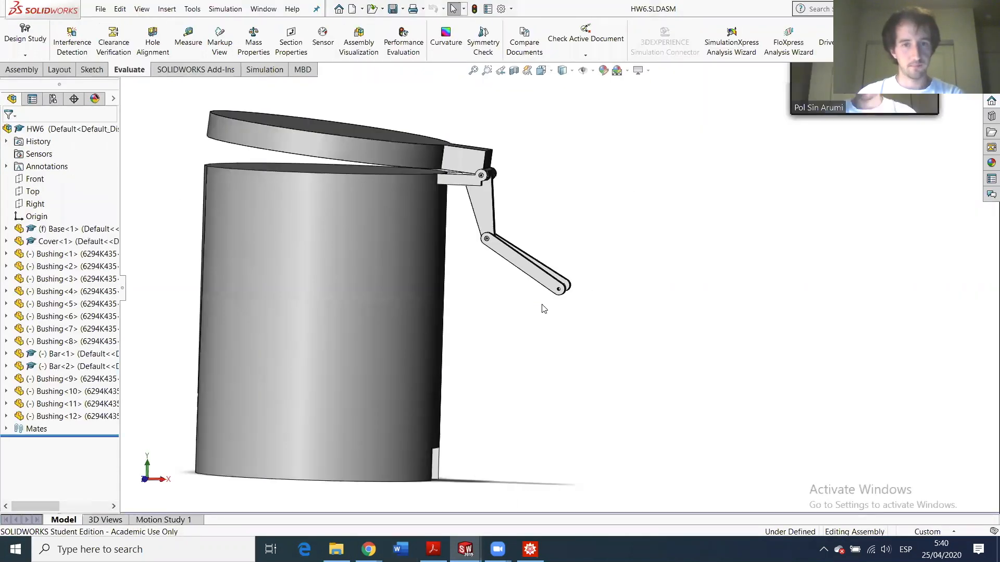
- Measure Bar<1>'s end hole in HW6 as 0.375 in diameter, then return to the pedal
scroll(542, 307, "down", 6)
left_click(188, 37)
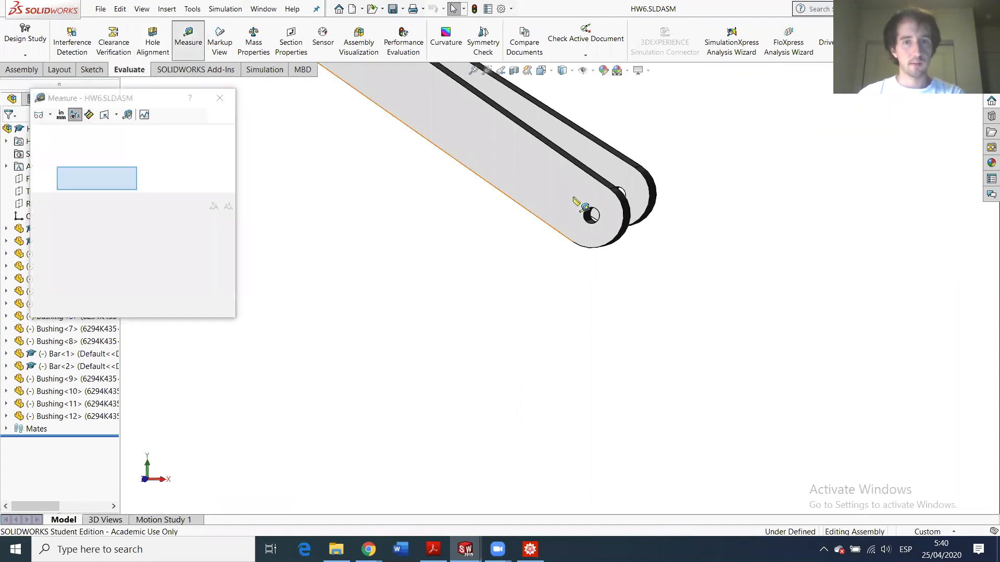
scroll(588, 286, "down", 3)
left_click(585, 286)
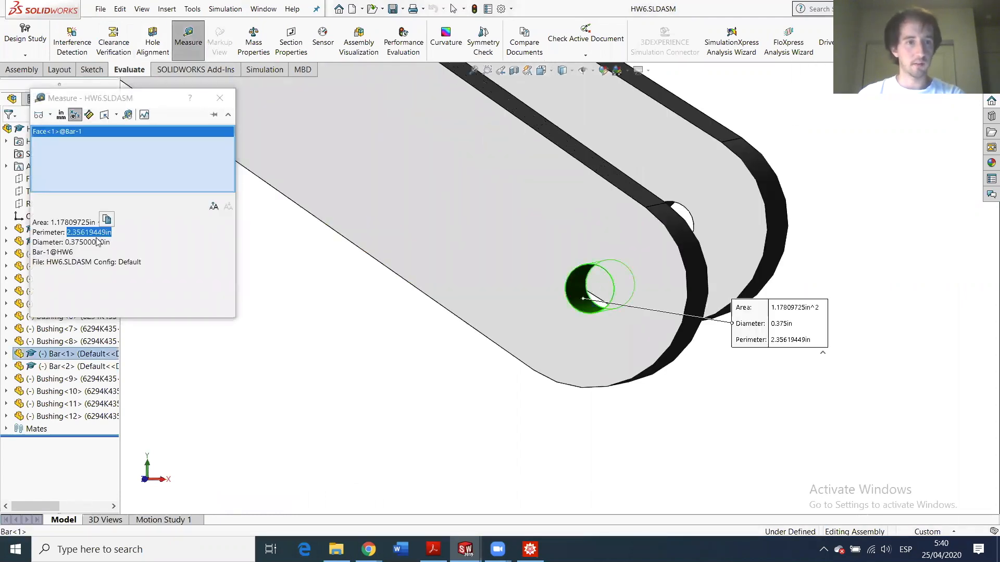
left_click(219, 99)
left_click(466, 550)
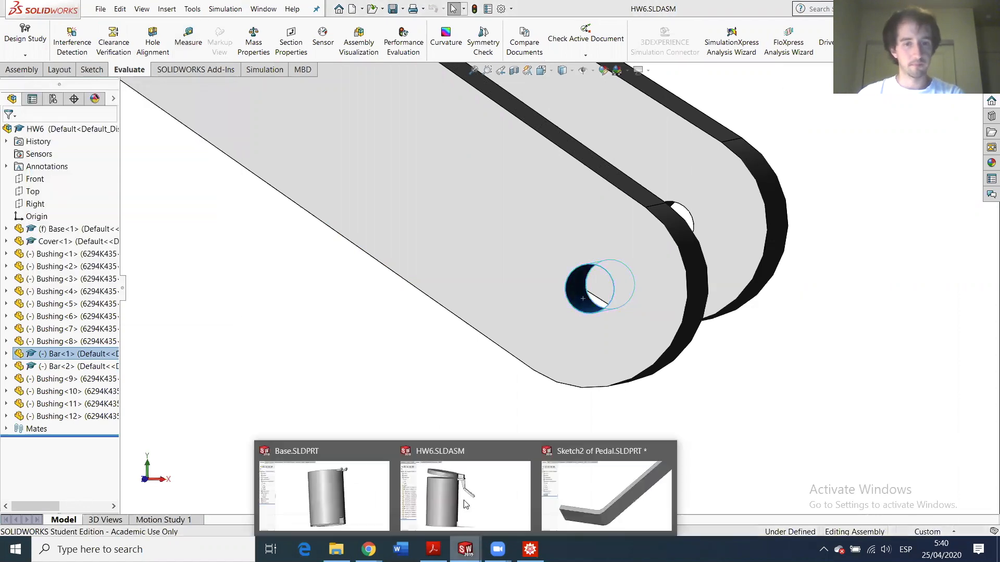
left_click(625, 499)
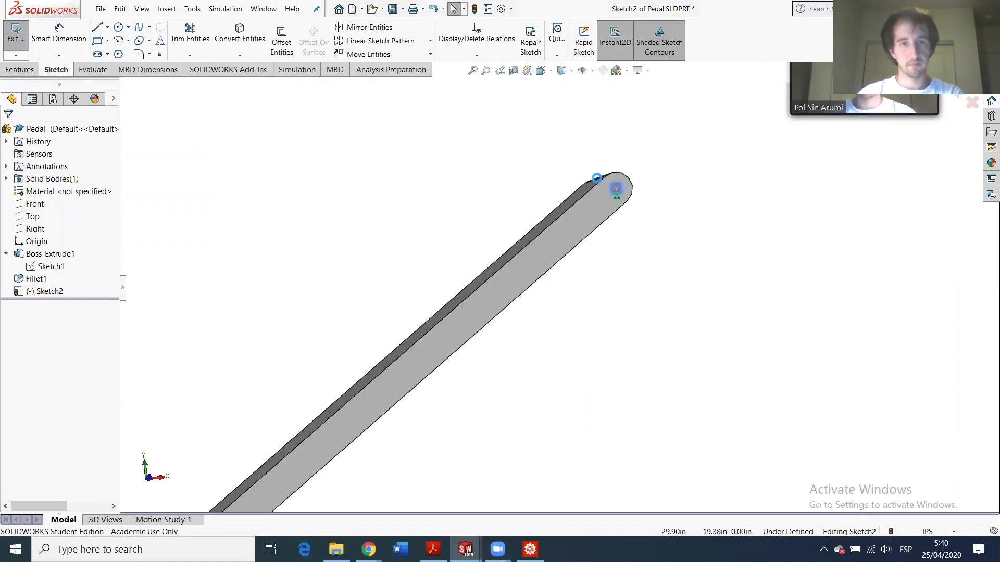
- Dimension the tip circle to a 0.375 in diameter
scroll(559, 163, "down", 2)
left_click(59, 40)
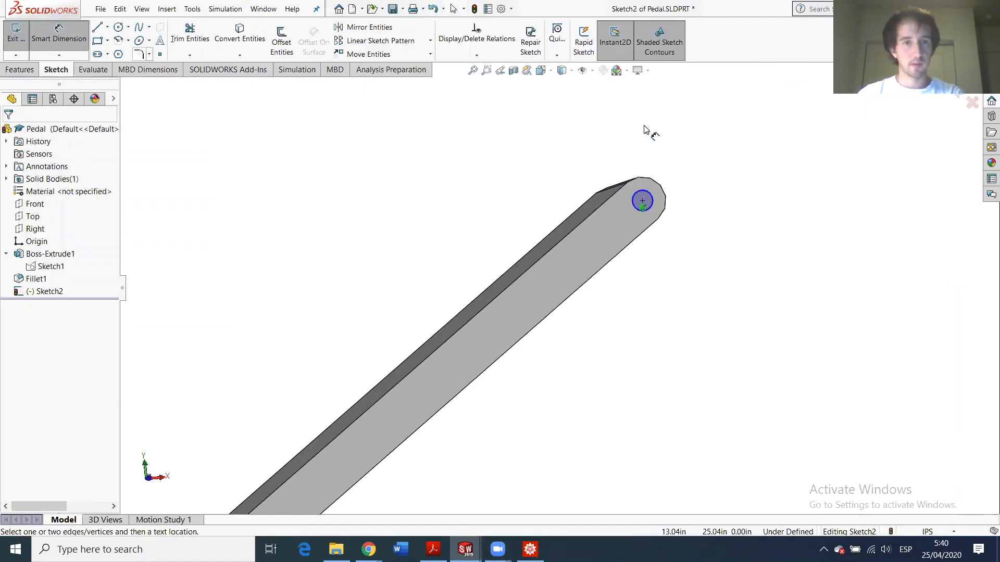
left_click(655, 196)
left_click(704, 190)
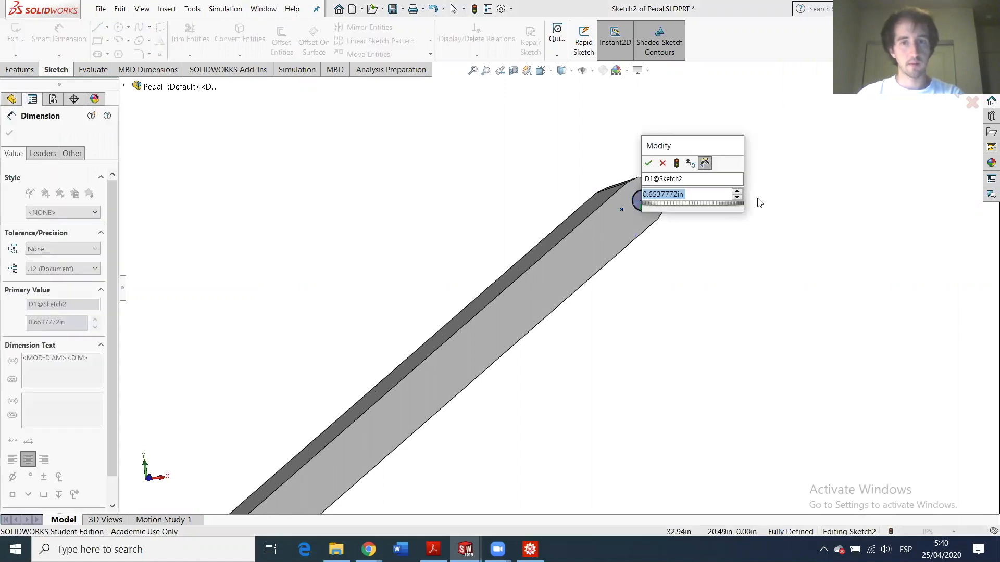
type("0.375")
key("Return")
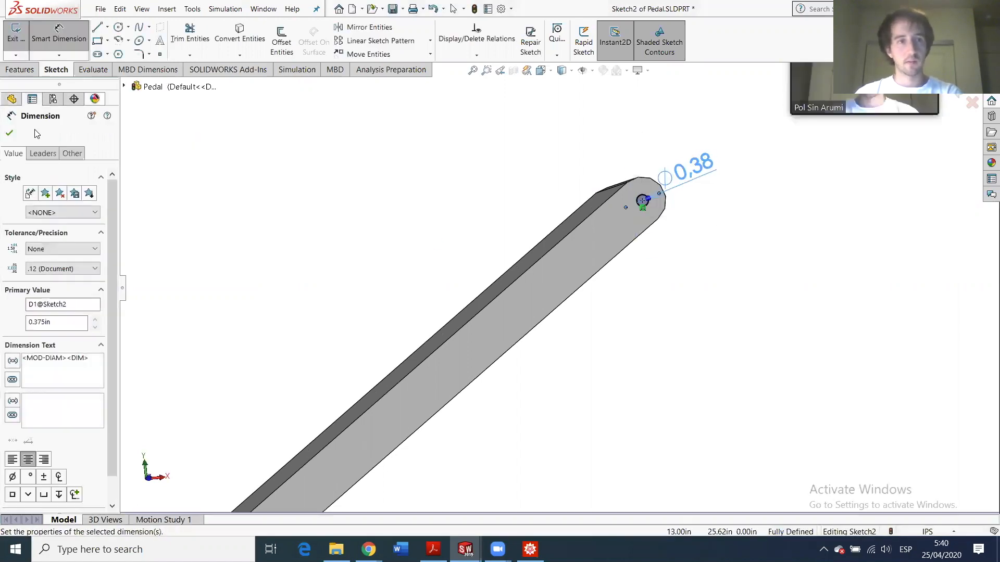
key("Escape")
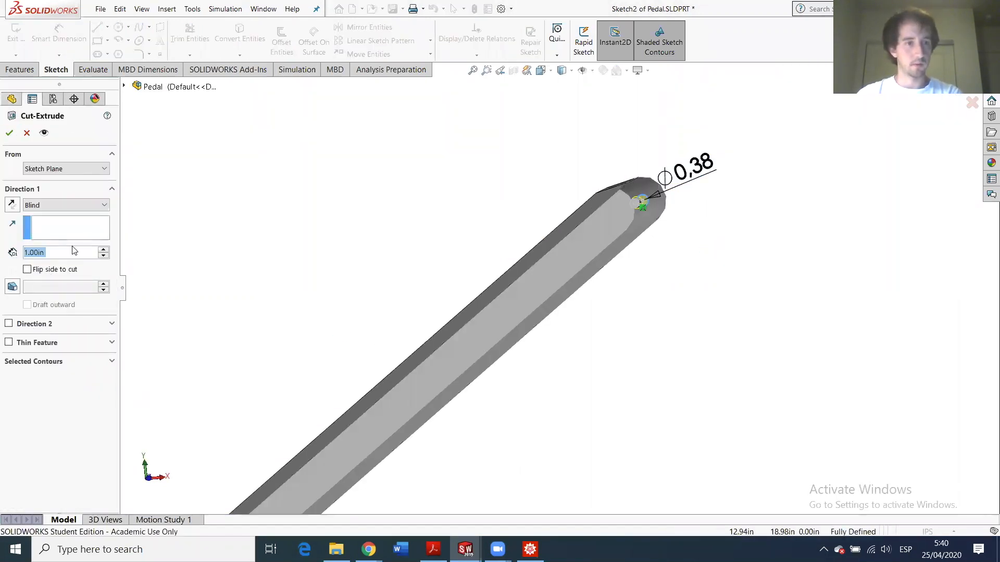
- Cut the circle Up To Surface, ending at the arm's top face
left_click(45, 206)
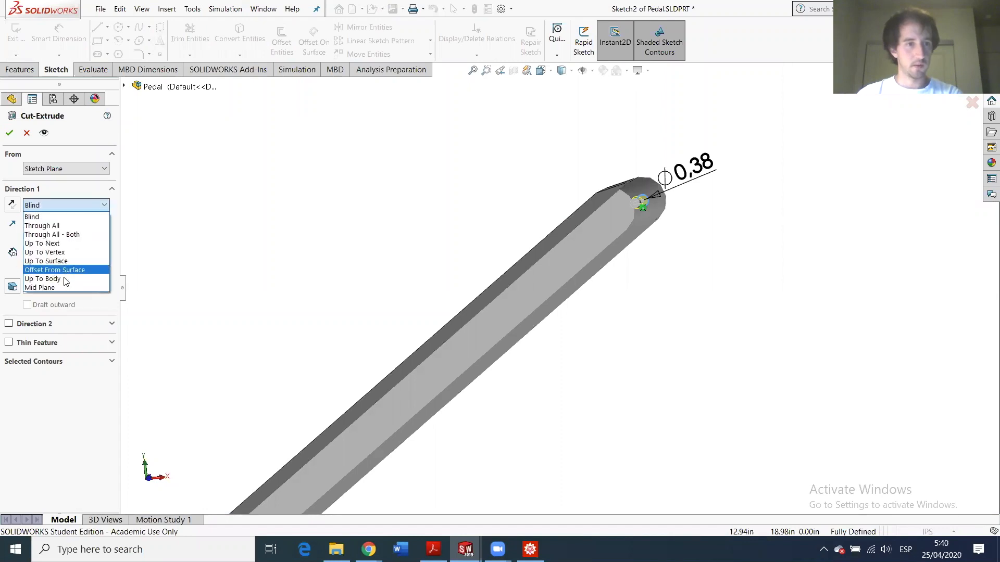
left_click(57, 261)
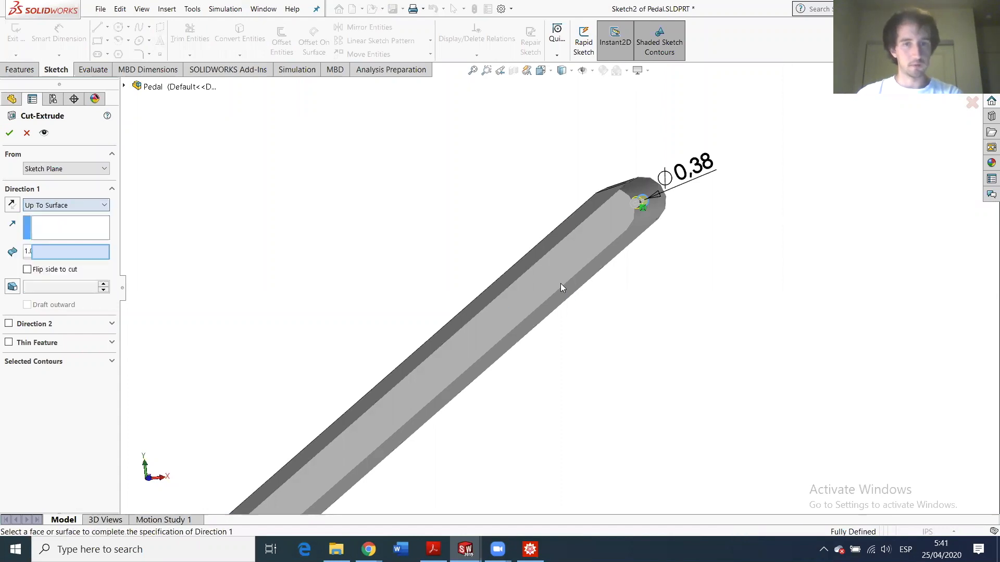
middle_click_drag(600, 286, 266, 355)
left_click(266, 355)
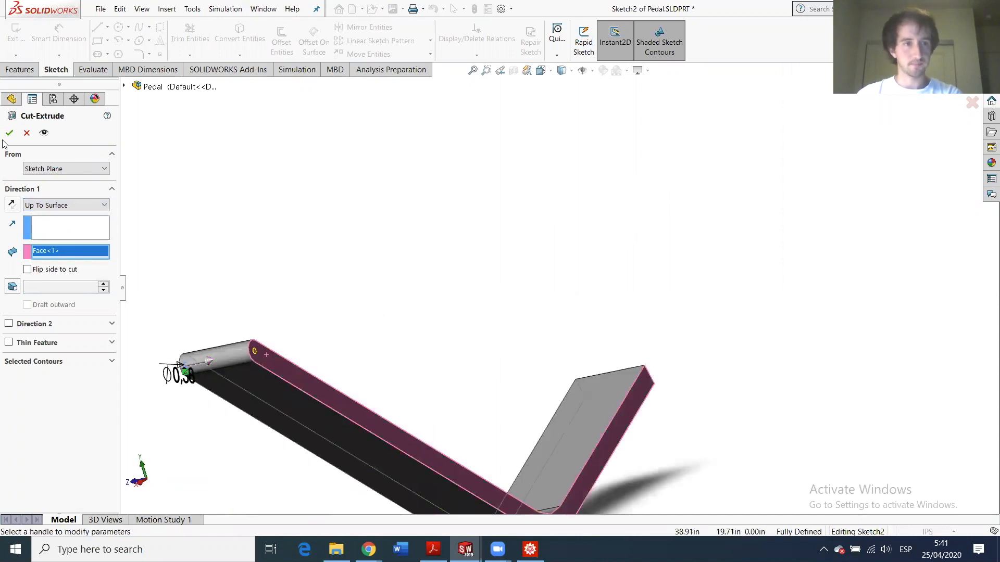
middle_click_drag(542, 471, 597, 400)
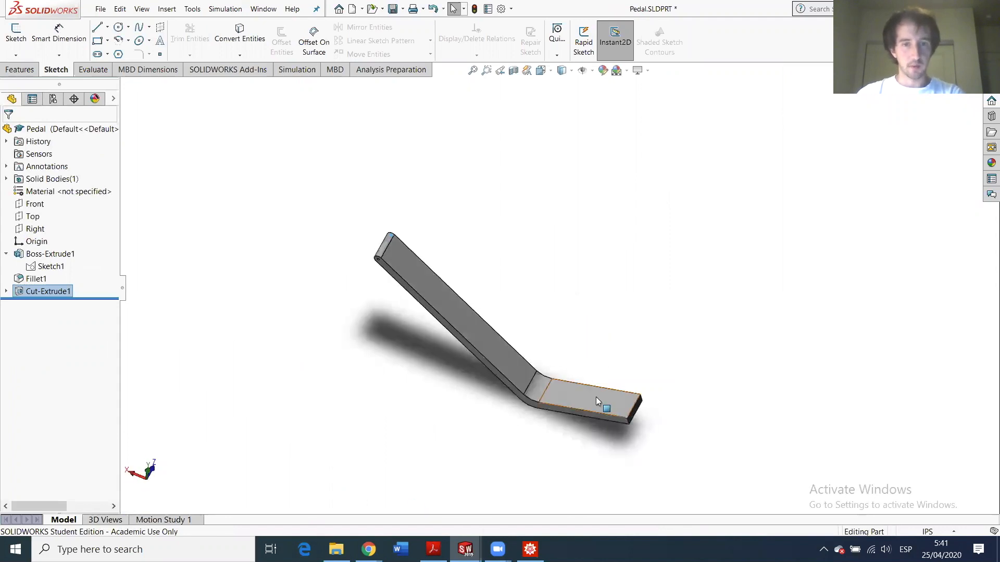
- Start a new extrusion sketch on the short leg's flat face and fit the pedal in view
scroll(597, 400, "down", 5)
left_click(618, 407)
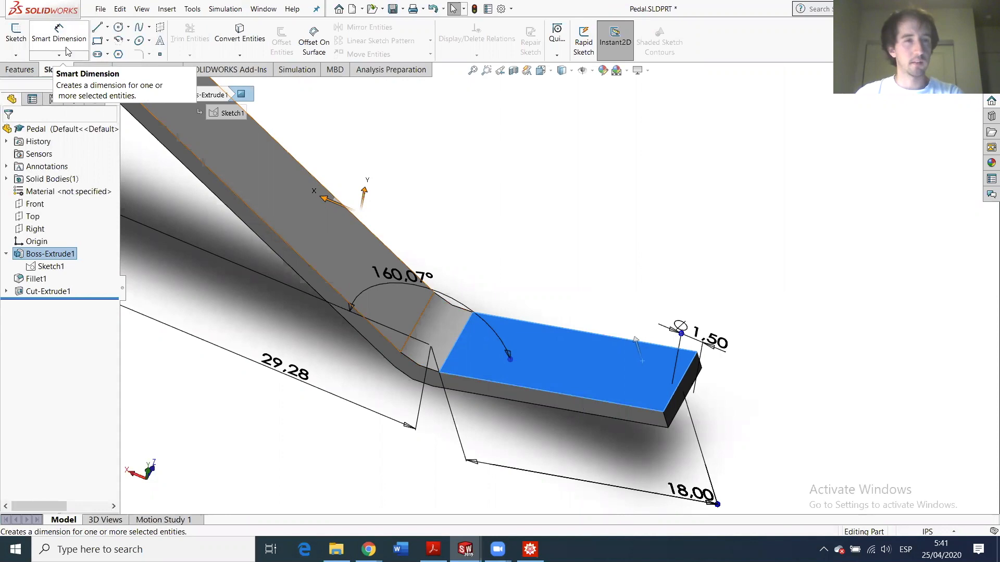
left_click(30, 71)
left_click(22, 43)
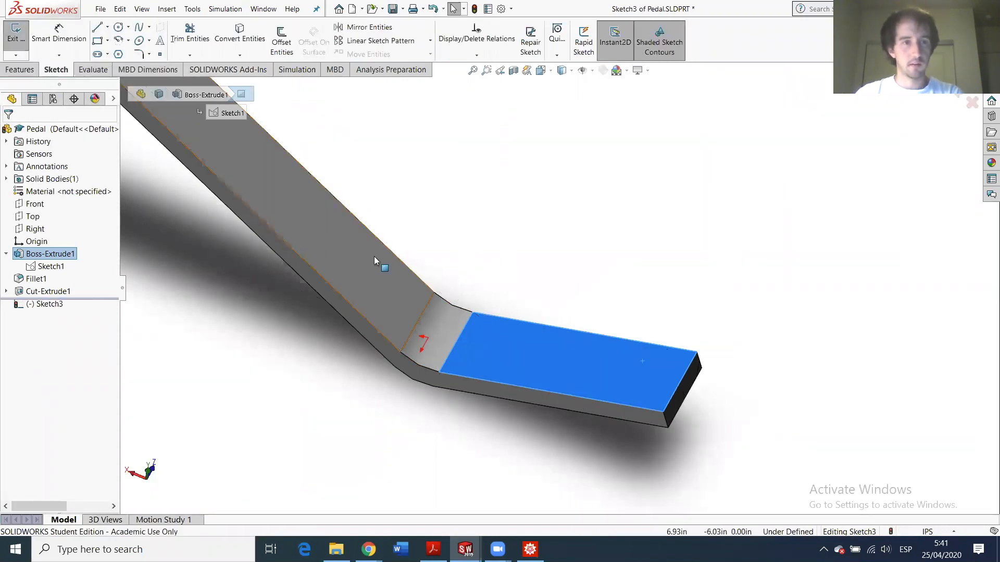
middle_click_drag(469, 328, 509, 428)
scroll(472, 319, "down", 3)
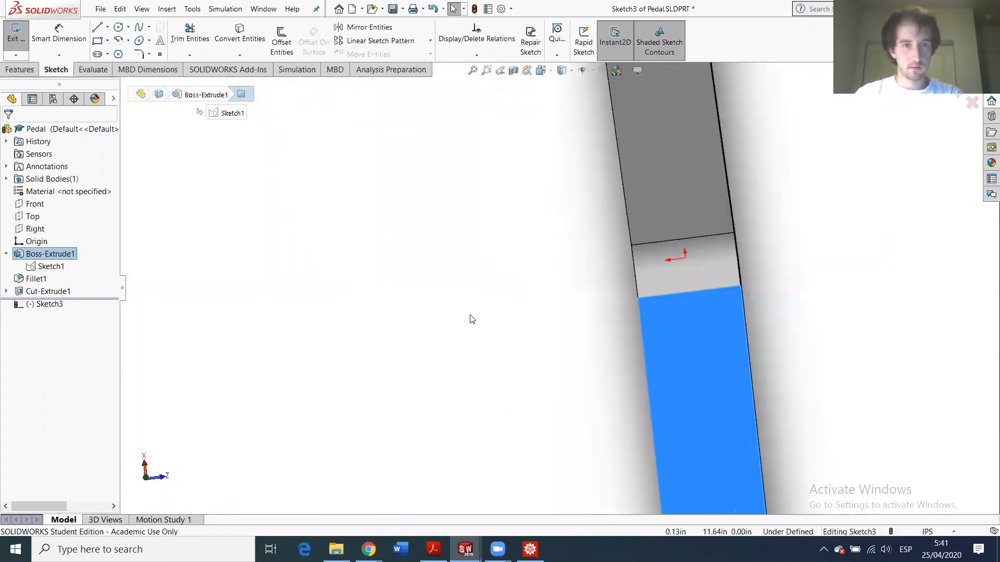
key("f")
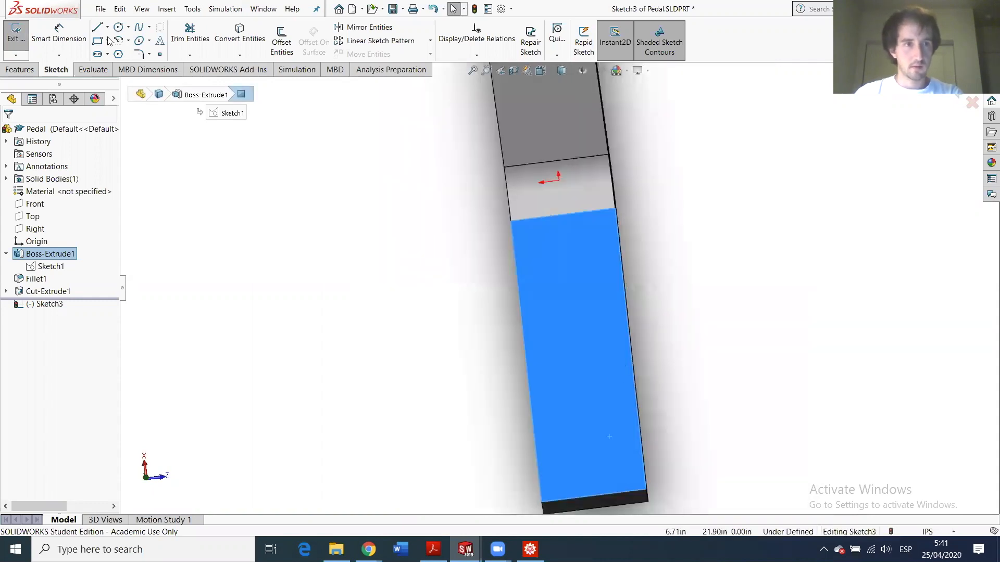
- Draw a construction centerline from the sketch origin to the pedal's bottom edge
left_click(107, 27)
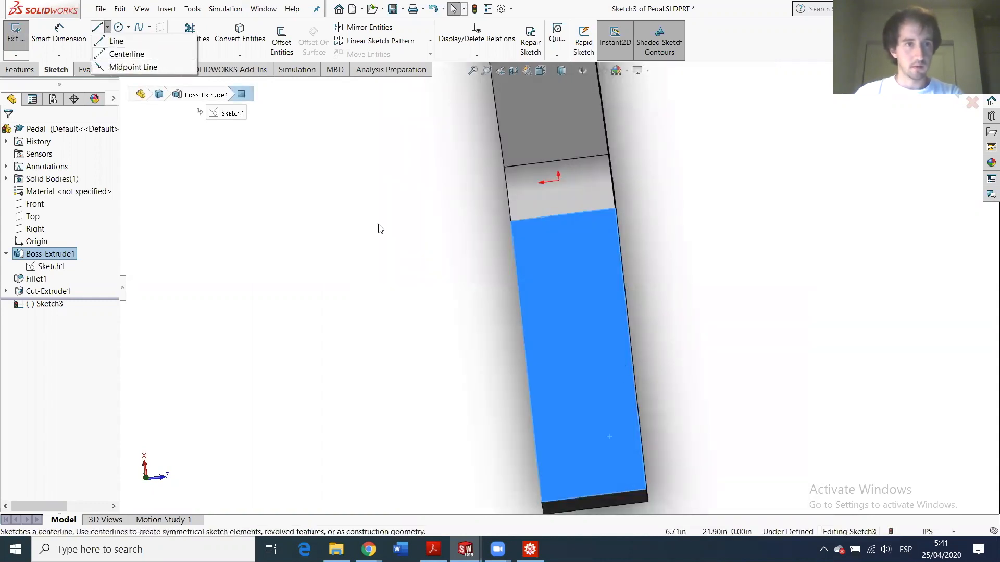
left_click(117, 50)
left_click(559, 180)
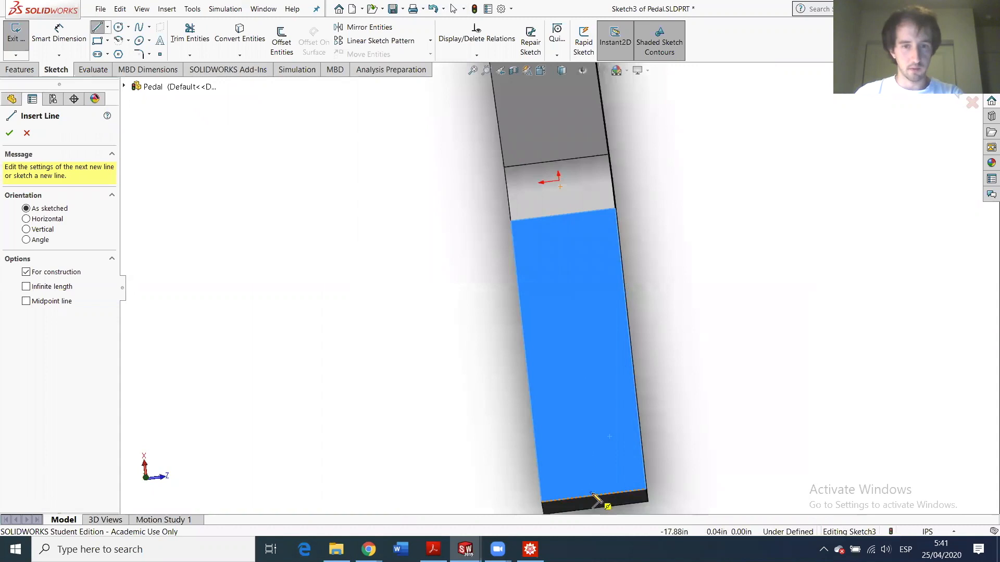
left_click(595, 499)
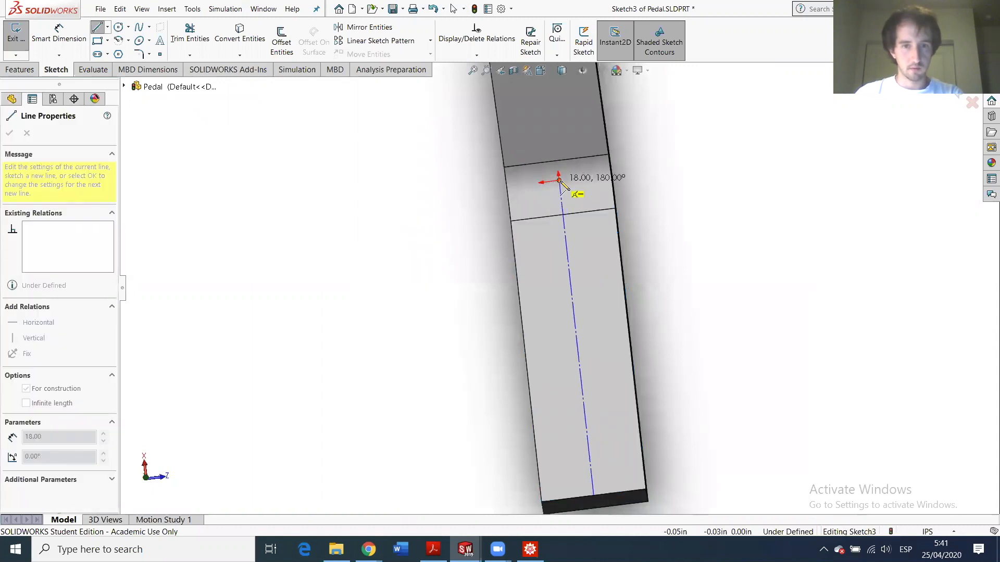
key("Escape")
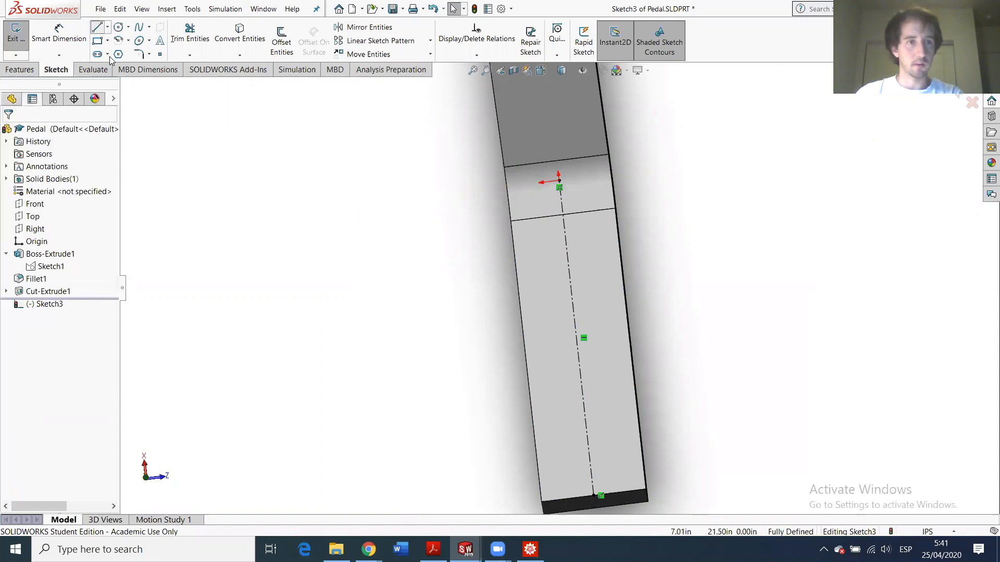
- Draw a three-line rectangular outline from the bottom edge back to the centerline
left_click(594, 495)
left_click(689, 483)
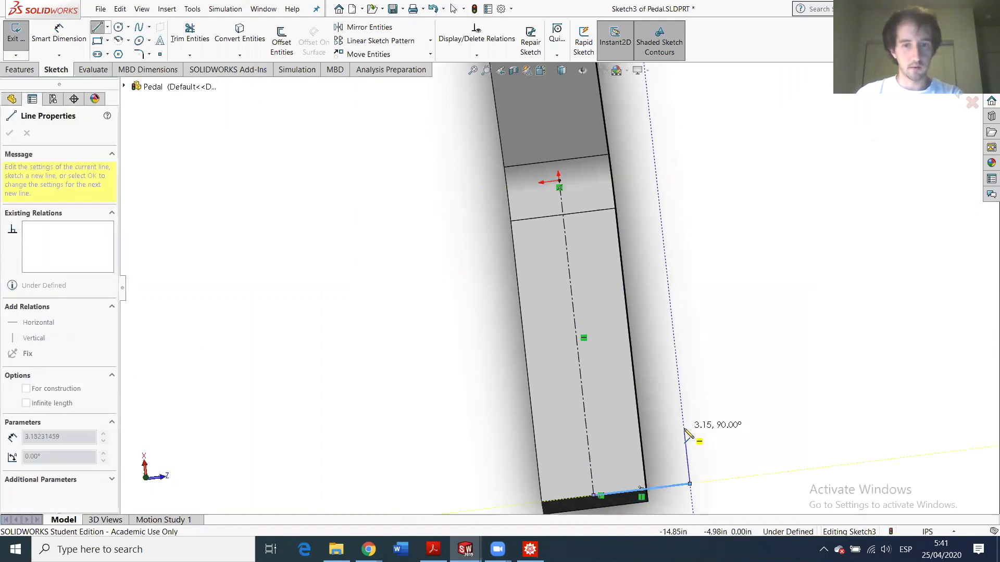
left_click(684, 429)
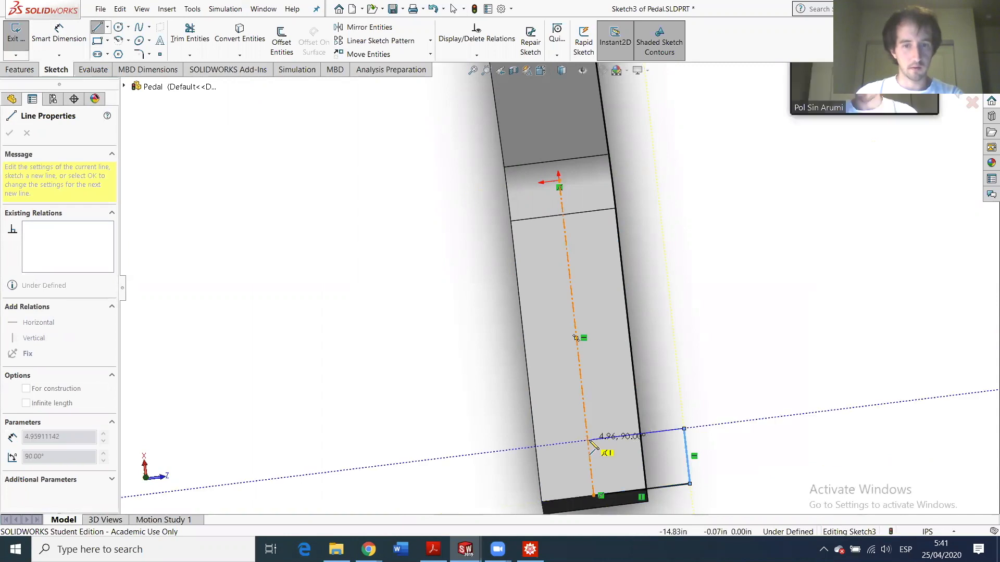
left_click(589, 441)
key("Escape")
scroll(696, 399, "up", 2)
scroll(589, 377, "down", 2)
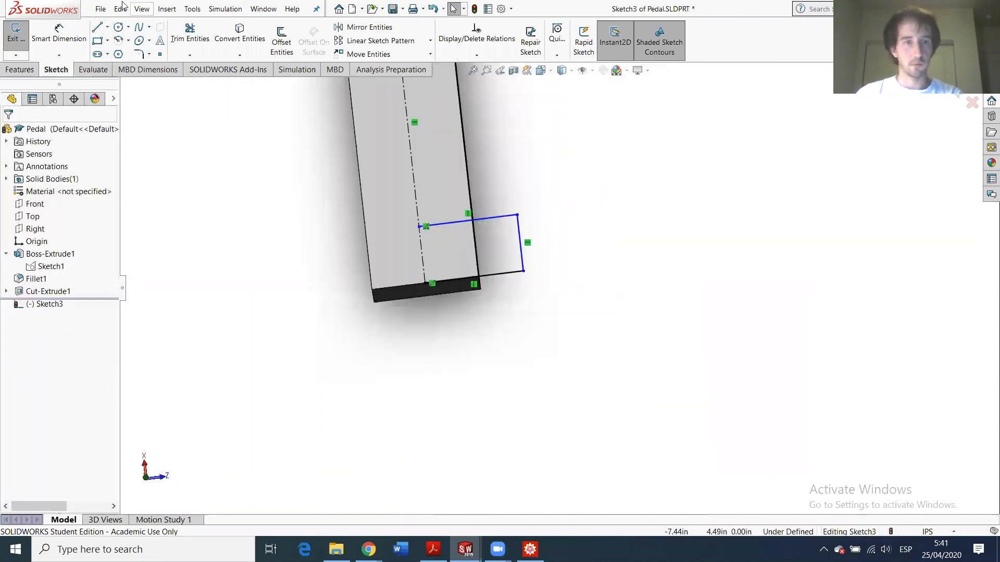
- Dimension the outline 4.5 in wide and 2.5 in tall
left_click(73, 32)
left_click(517, 271)
left_click(483, 315)
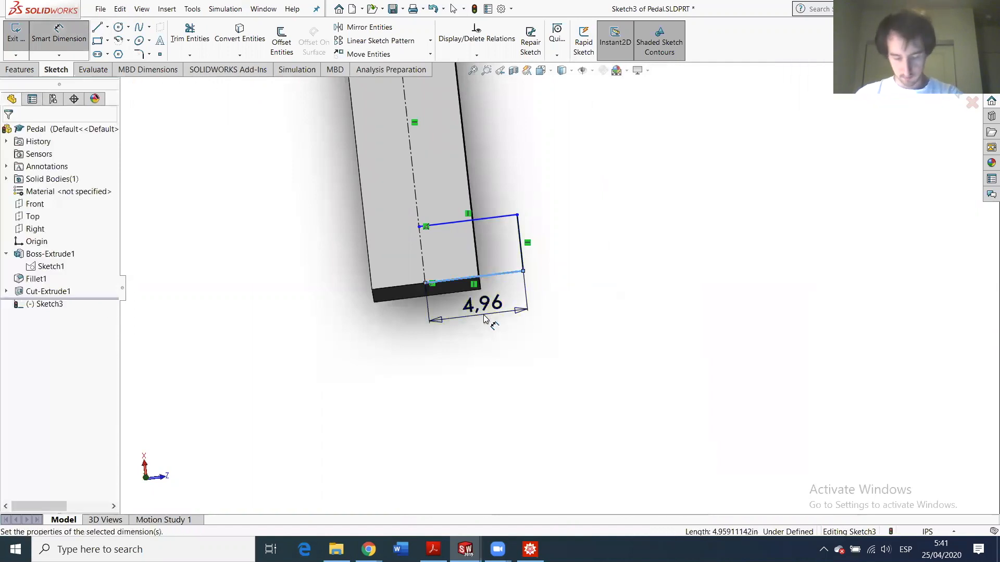
type("4")
key("Return")
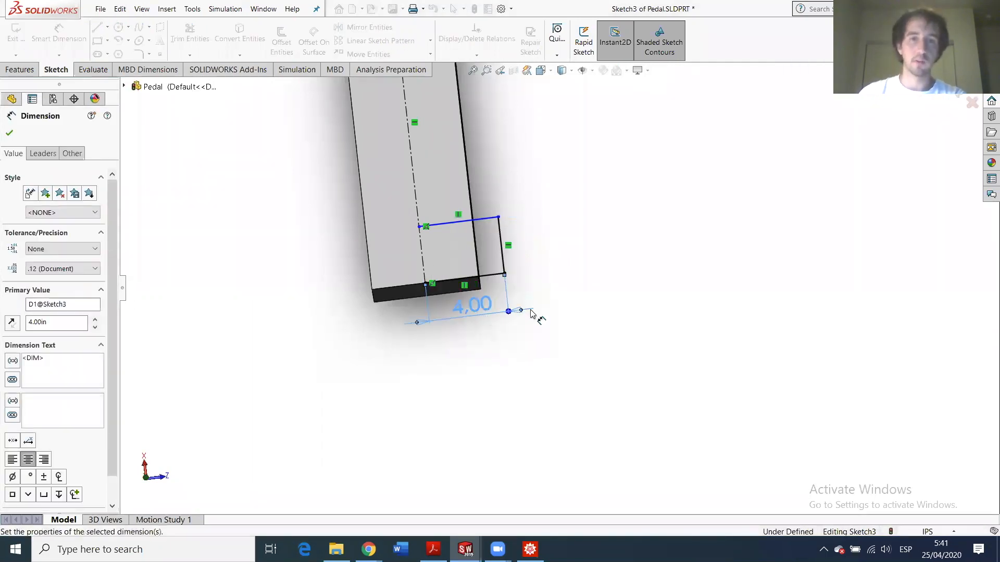
left_click(489, 223)
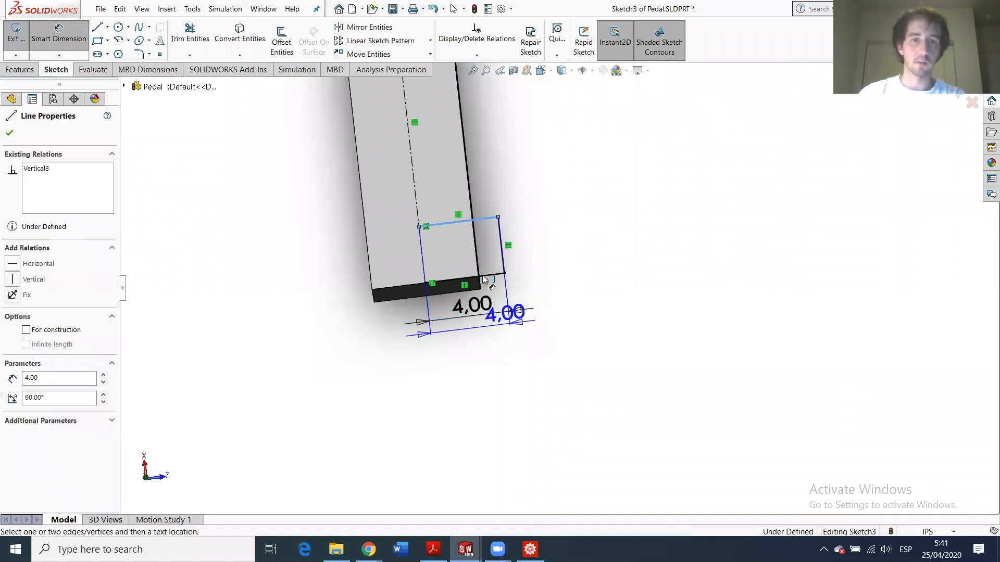
left_click(486, 276)
left_click(536, 252)
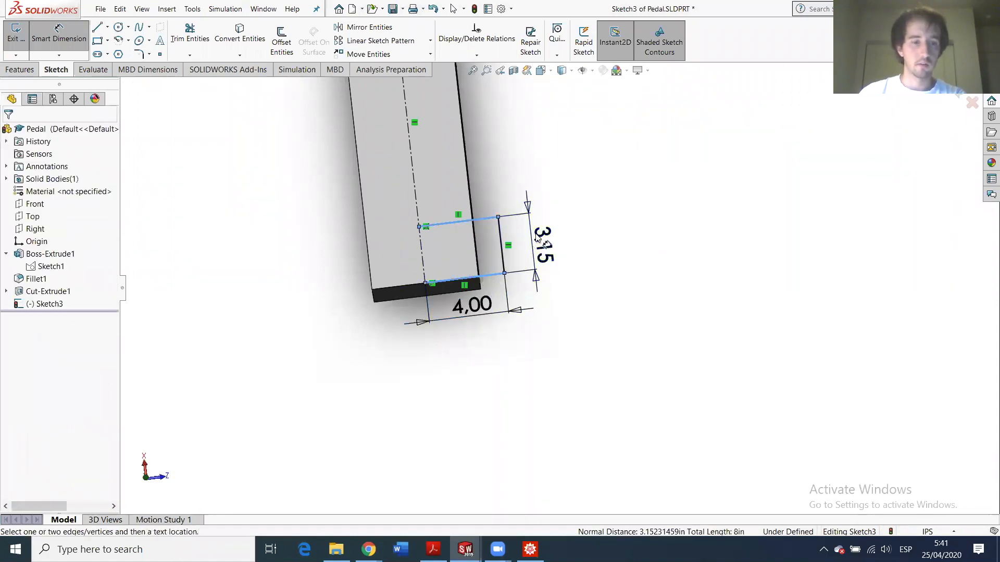
type("2.5")
key("Return")
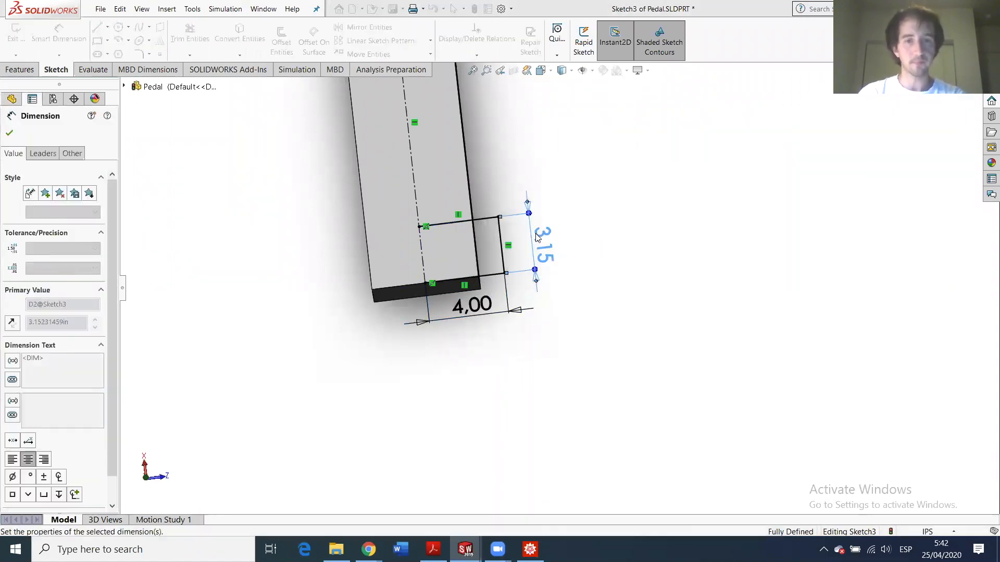
left_click(482, 306)
type("4.5")
key("Return")
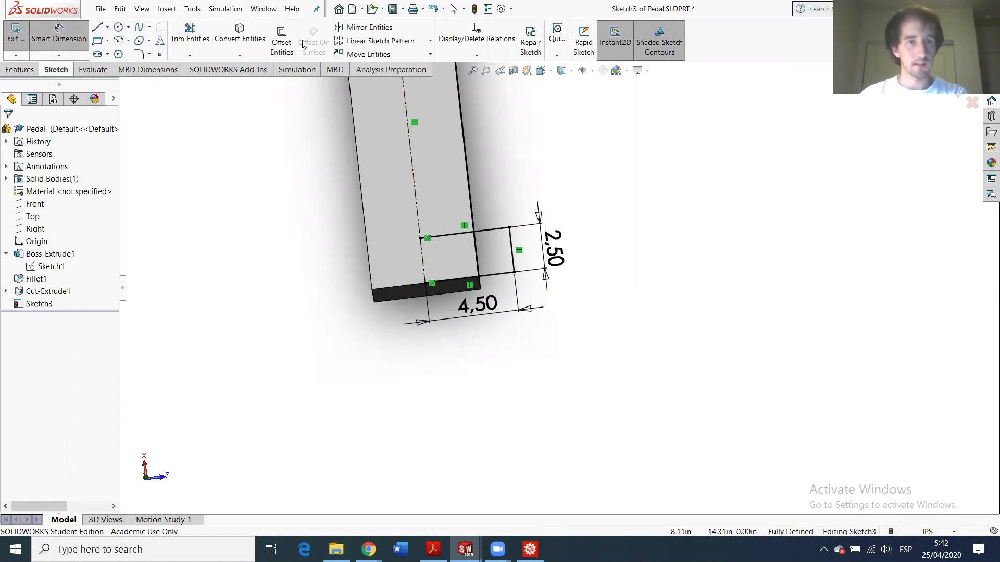
- Mirror the top, right and bottom lines about the centerline
left_click(503, 229)
left_click(511, 238)
left_click(499, 278)
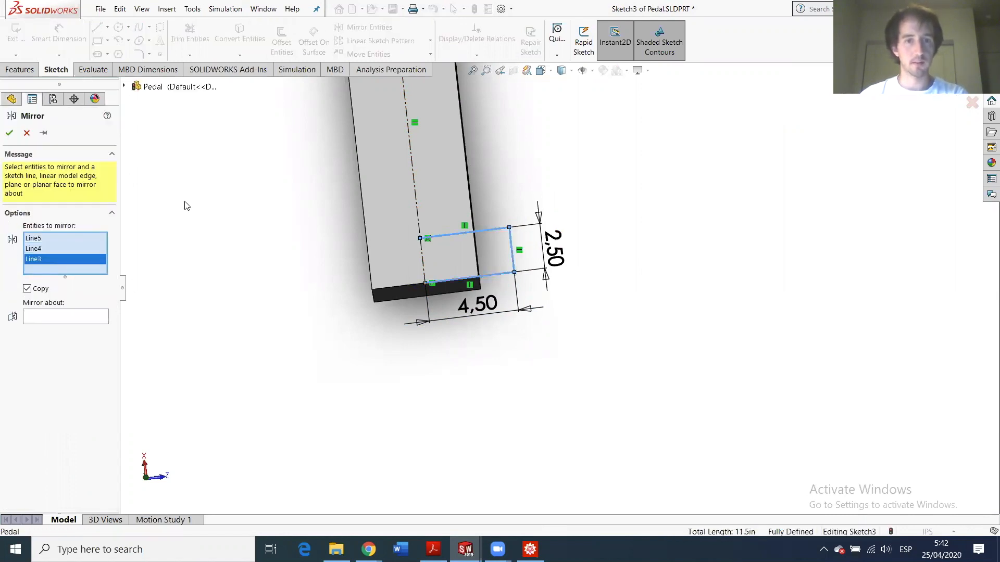
left_click(76, 318)
left_click(411, 174)
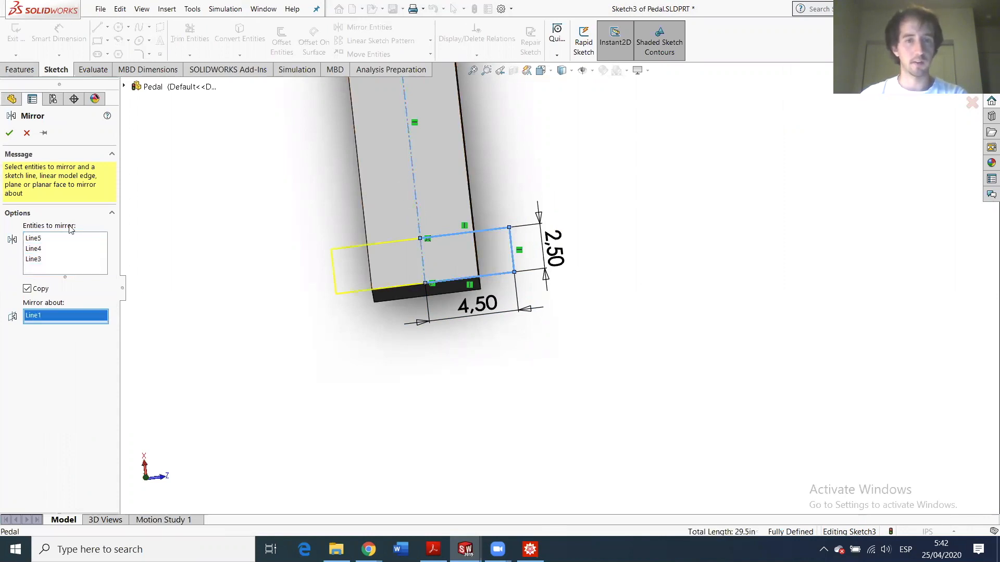
key("Return")
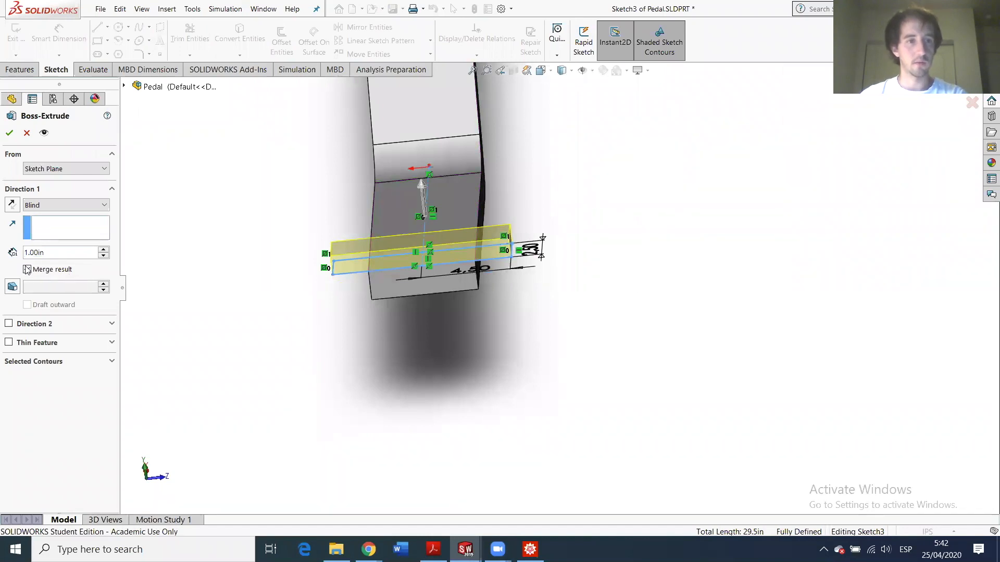
- Extrude the profile downward Up To Surface at the pedal's underside as Boss-Extrude2
left_click(12, 205)
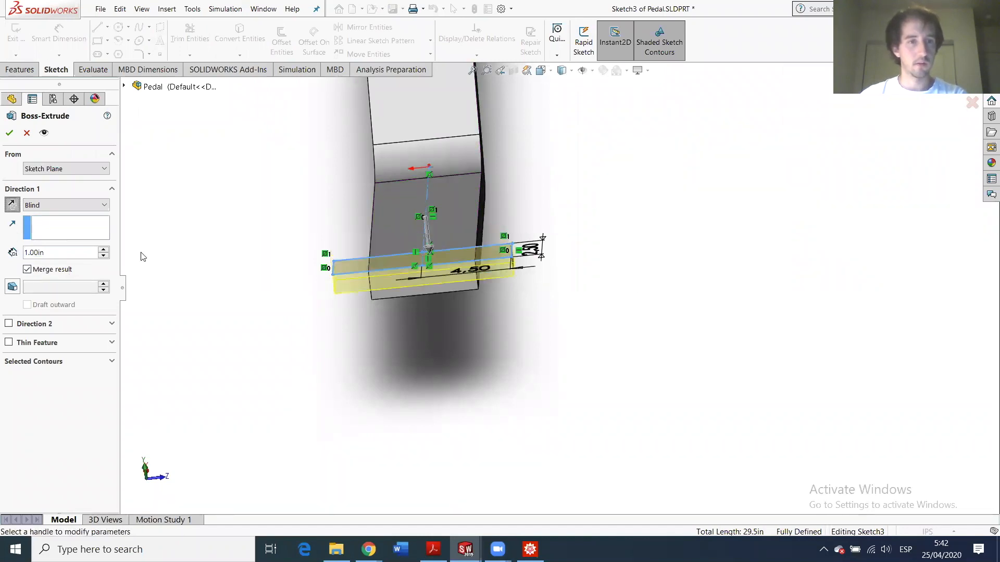
left_click(47, 204)
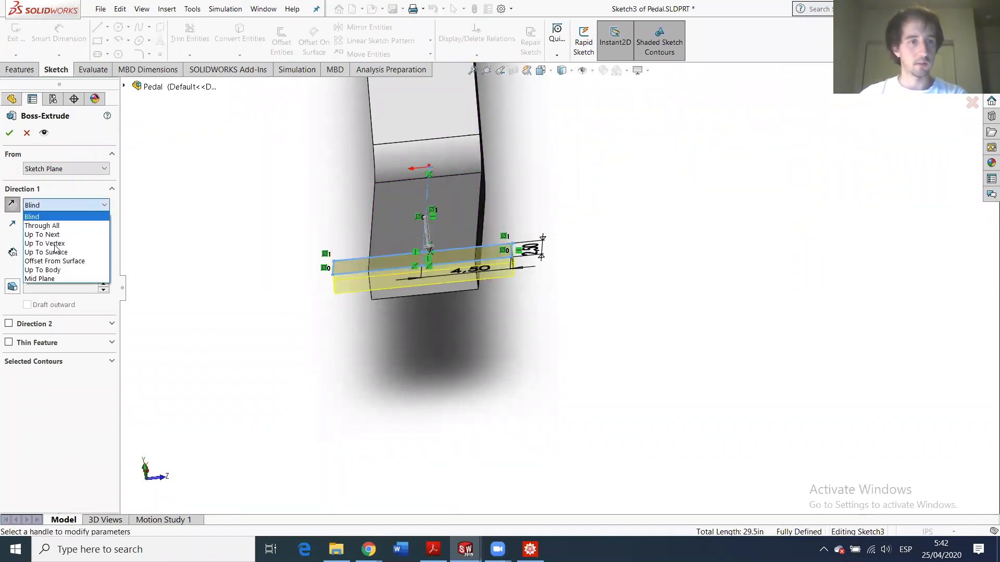
left_click(45, 252)
middle_click_drag(378, 280, 475, 304)
left_click(475, 308)
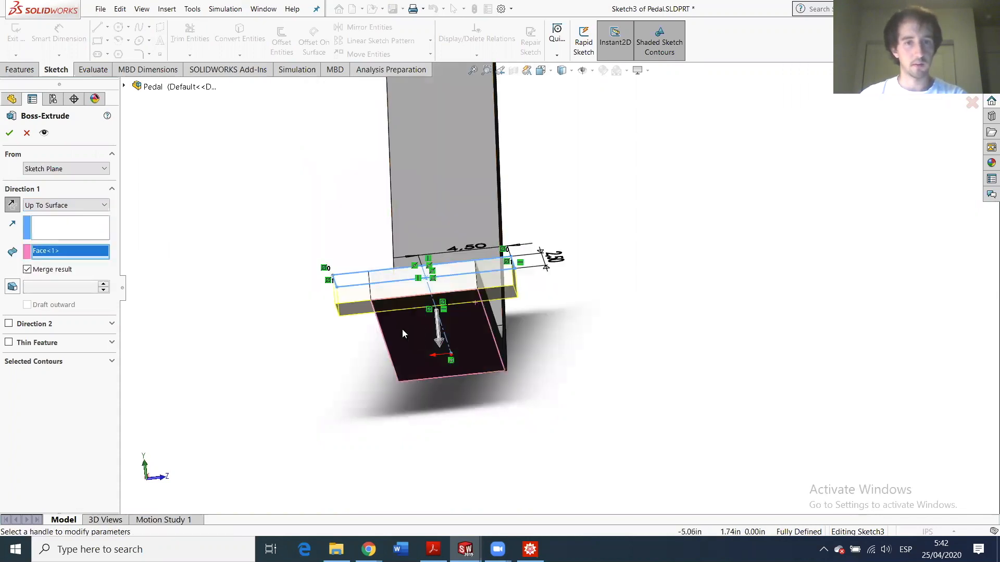
left_click(8, 132)
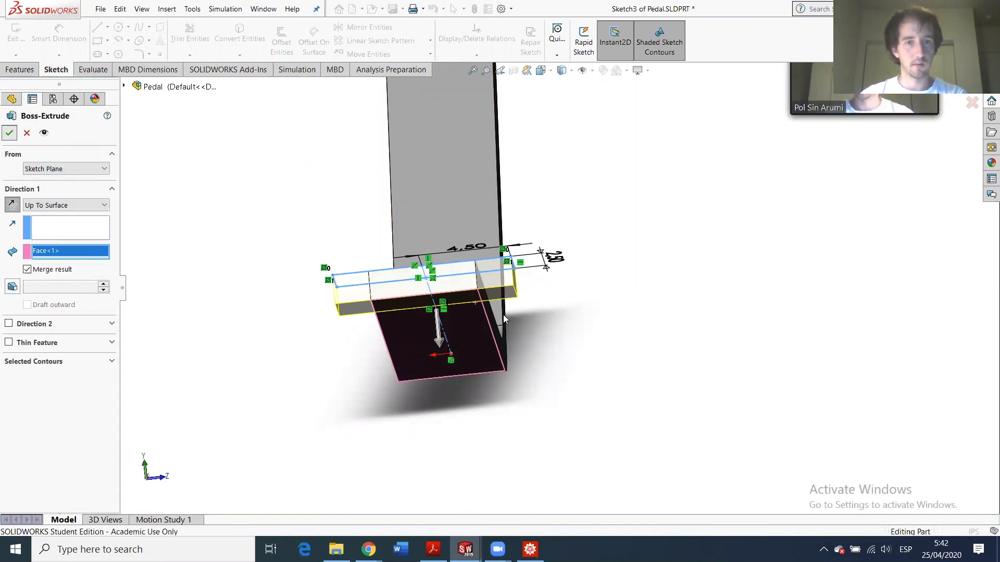
- Start an extruded-cut sketch on the pedal's front face
scroll(515, 304, "down", 3)
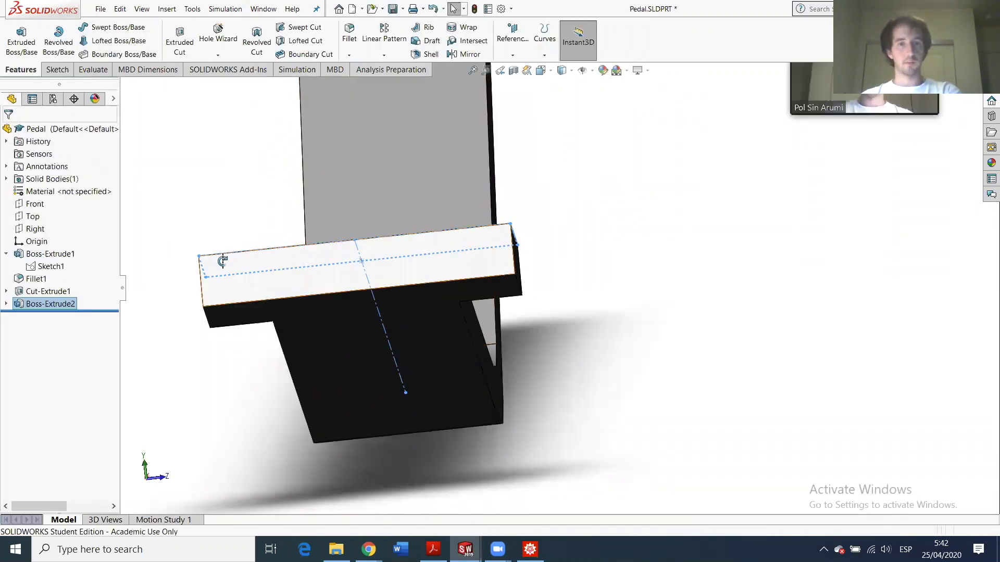
middle_click_drag(220, 260, 621, 348)
scroll(620, 348, "up", 6)
middle_click_drag(627, 197, 621, 298)
left_click(632, 277)
scroll(619, 271, "up", 4)
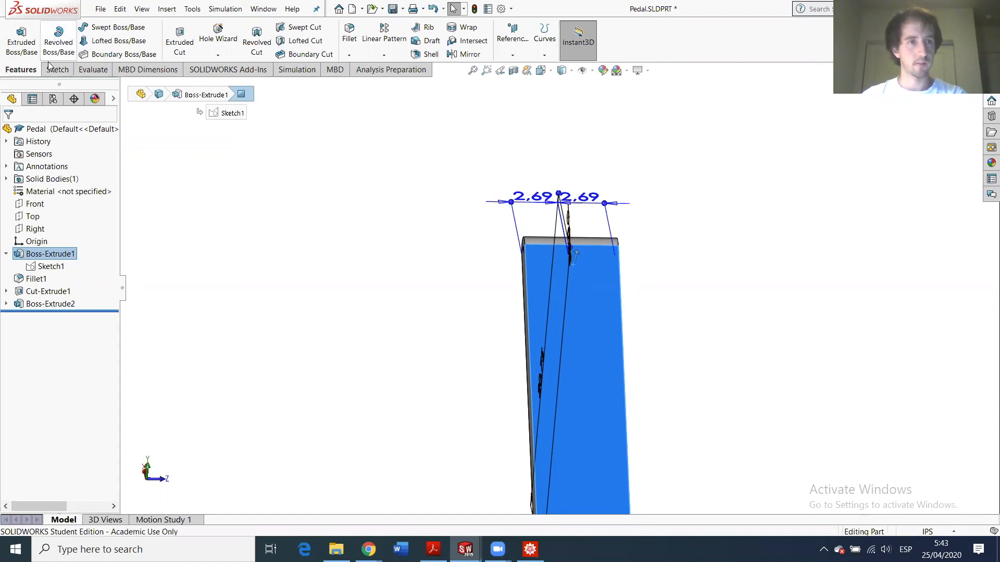
left_click(191, 46)
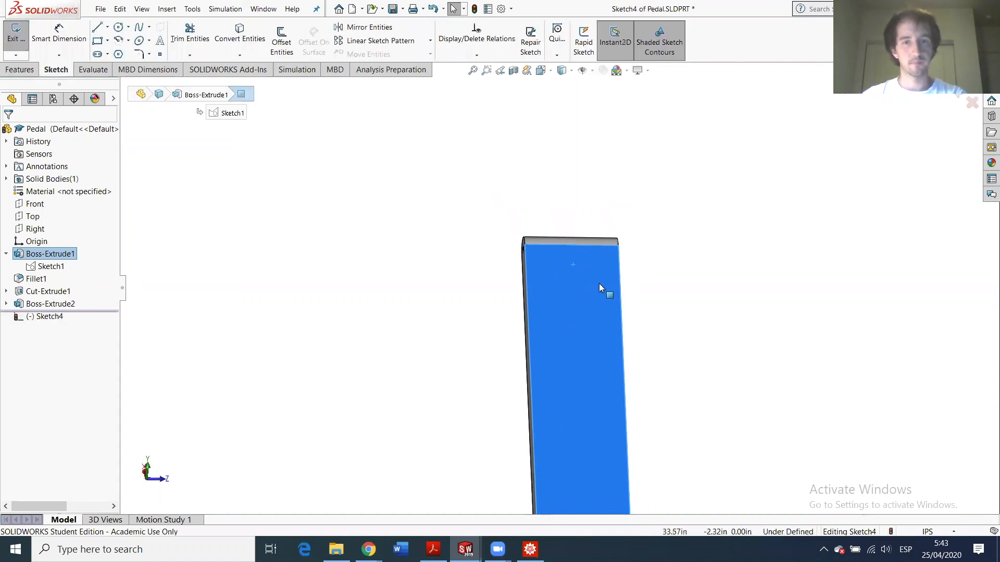
scroll(580, 280, "down", 2)
middle_click_drag(581, 274, 567, 324)
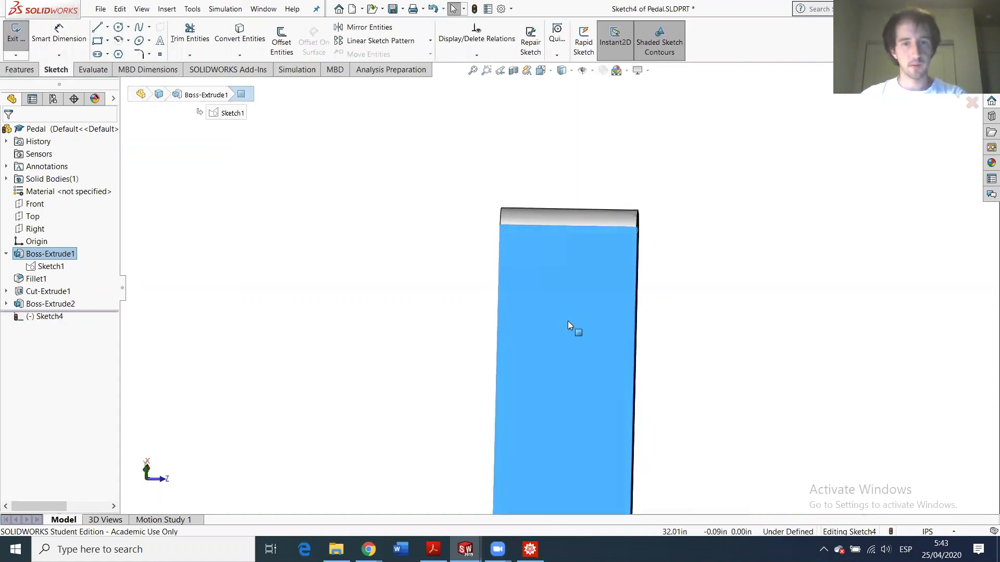
- Draw a construction centerline from the top edge midpoint down to the origin
left_click(107, 27)
left_click(125, 52)
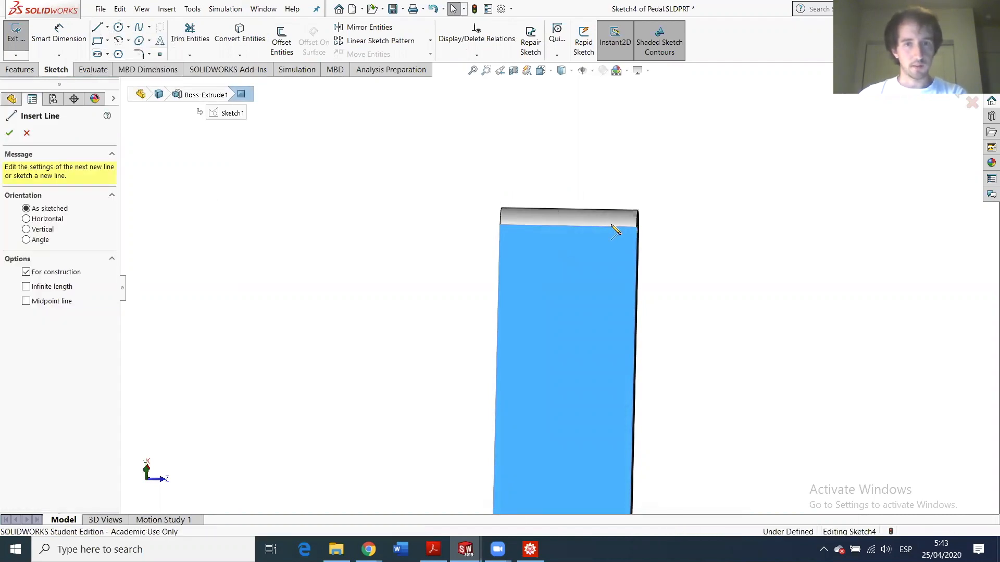
left_click(569, 226)
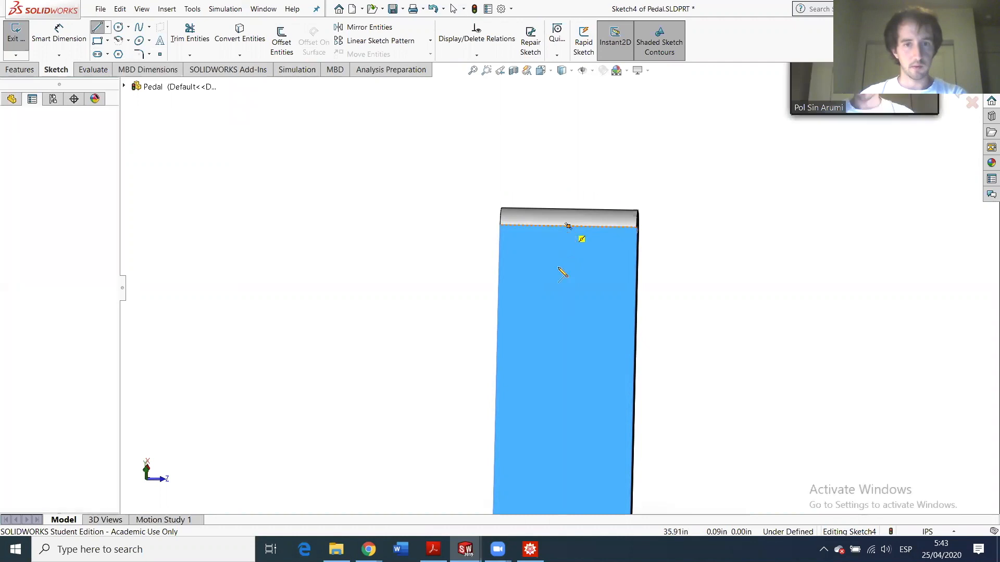
scroll(558, 292, "up", 2)
scroll(552, 438, "up", 3)
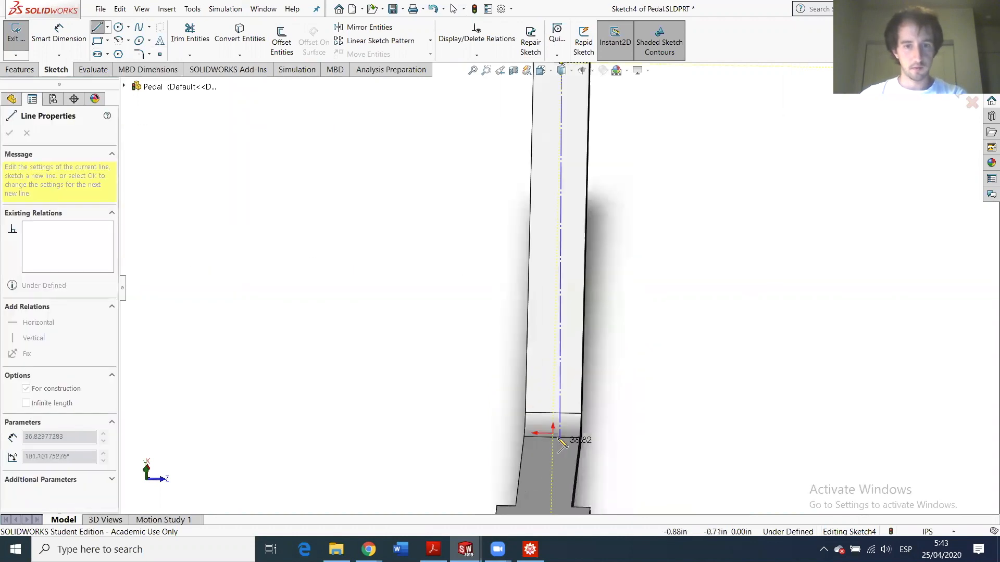
left_click(554, 436)
key("Escape")
scroll(560, 208, "up", 2)
scroll(556, 208, "down", 5)
scroll(571, 339, "up", 3)
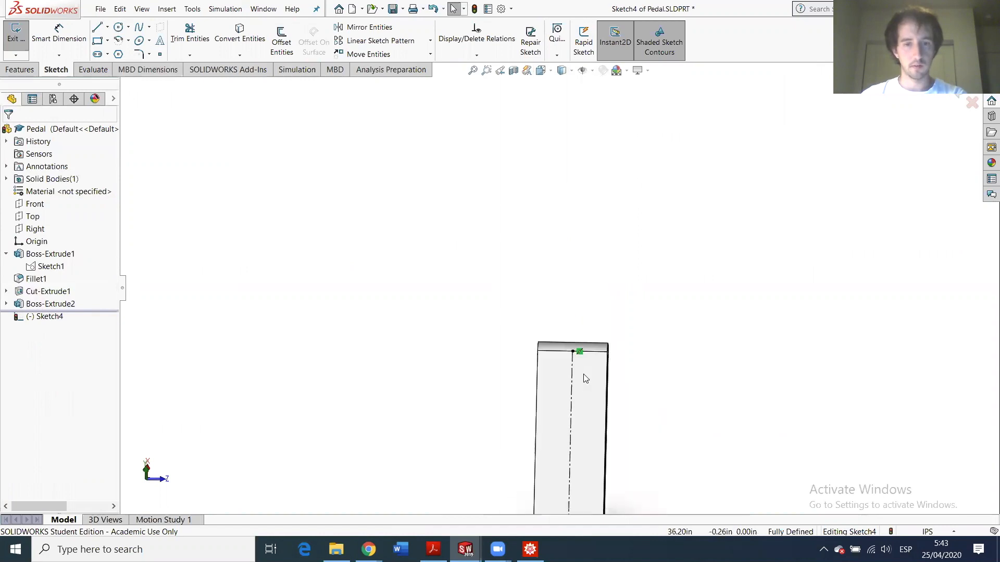
scroll(550, 372, "up", 2)
scroll(580, 340, "down", 4)
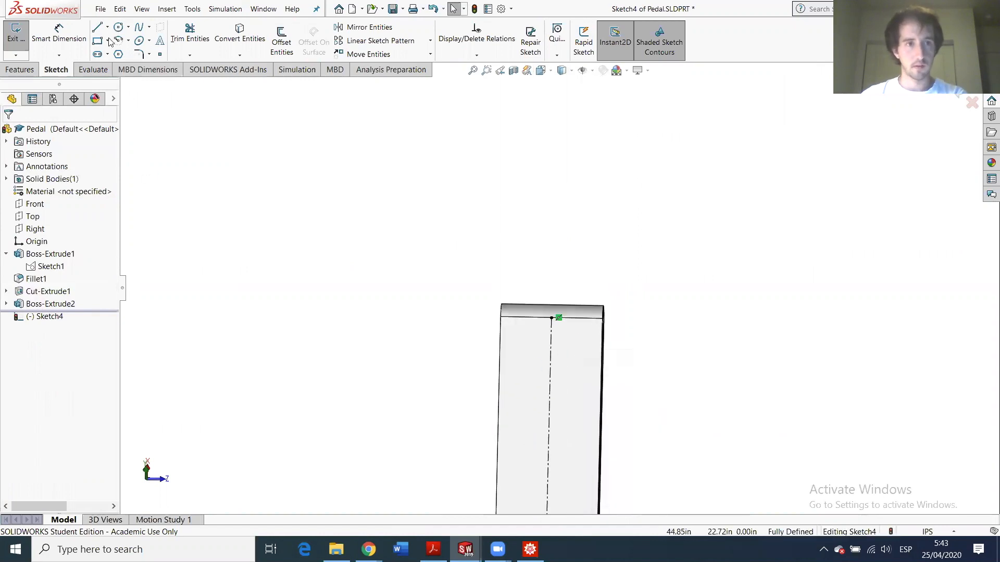
- Draw three connected lines from the centerline, left, up past the bar's top edge, and across
key("l")
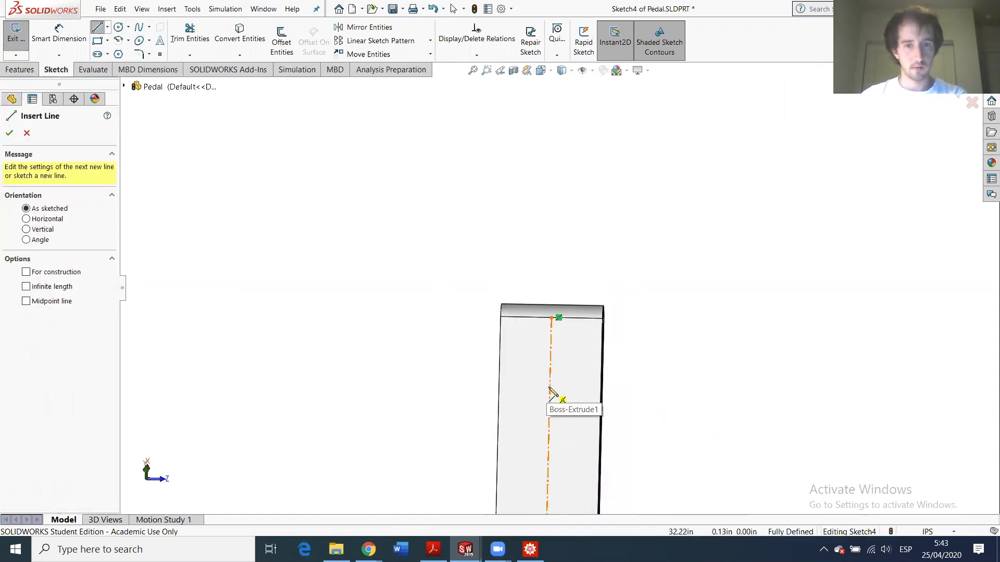
left_click(550, 387)
left_click(517, 386)
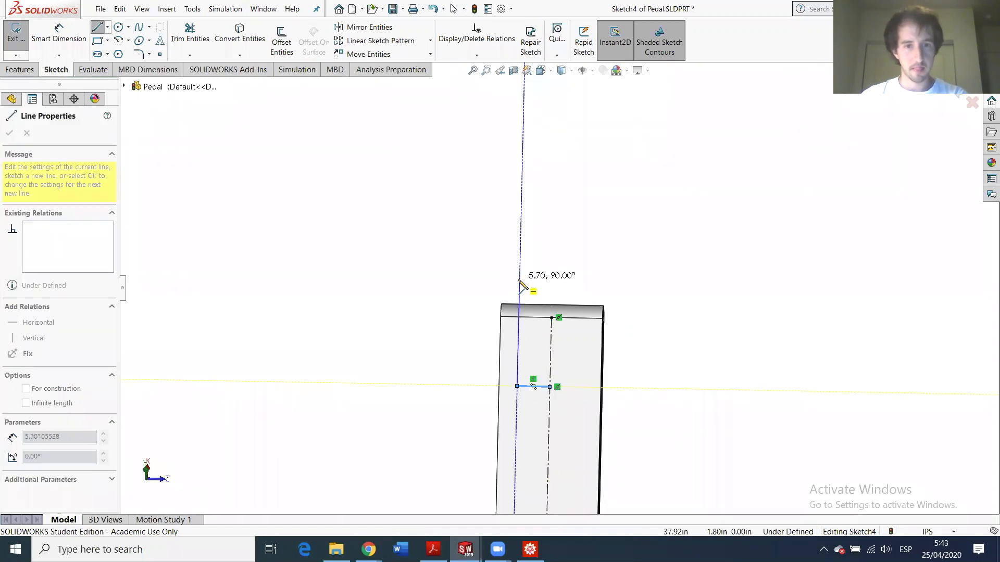
left_click(548, 281)
left_click(552, 281)
key("Escape")
key("Escape")
left_click(59, 35)
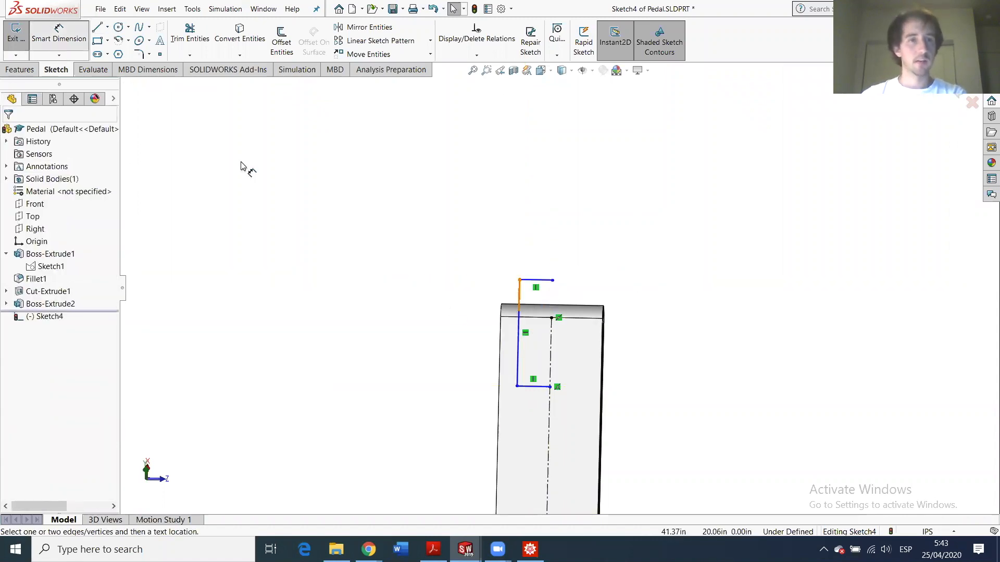
- Dimension the outline: 4 in below the top edge, 1 in from the side edge, 5 in tall
left_click(533, 387)
left_click(542, 318)
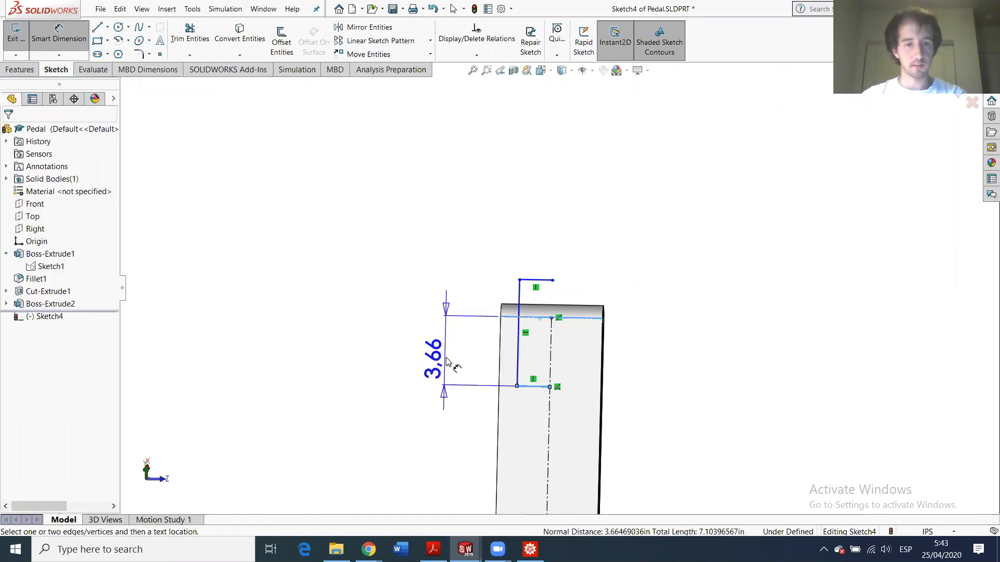
left_click(450, 367)
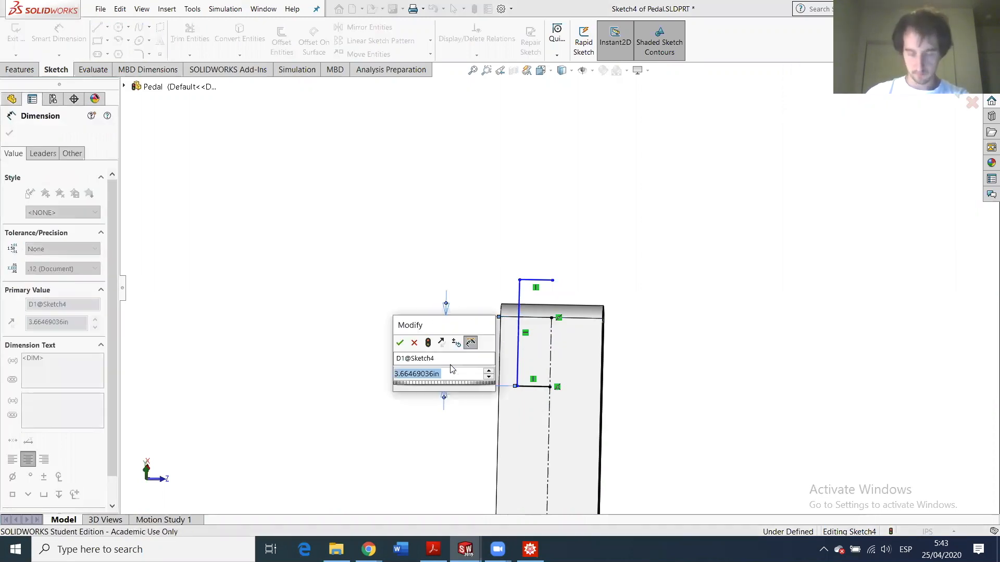
type("4")
key("Return")
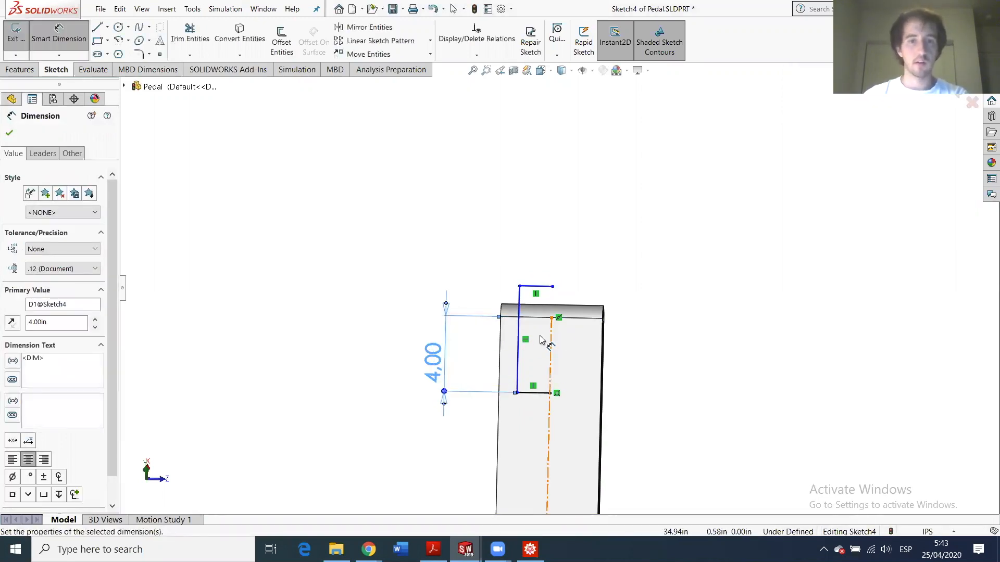
left_click(517, 358)
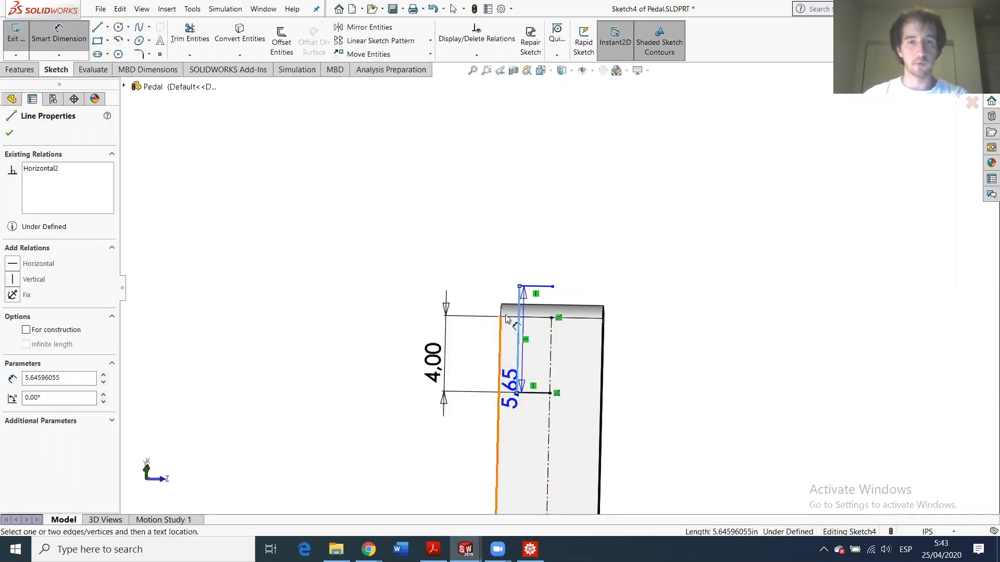
left_click(499, 356)
left_click(535, 286)
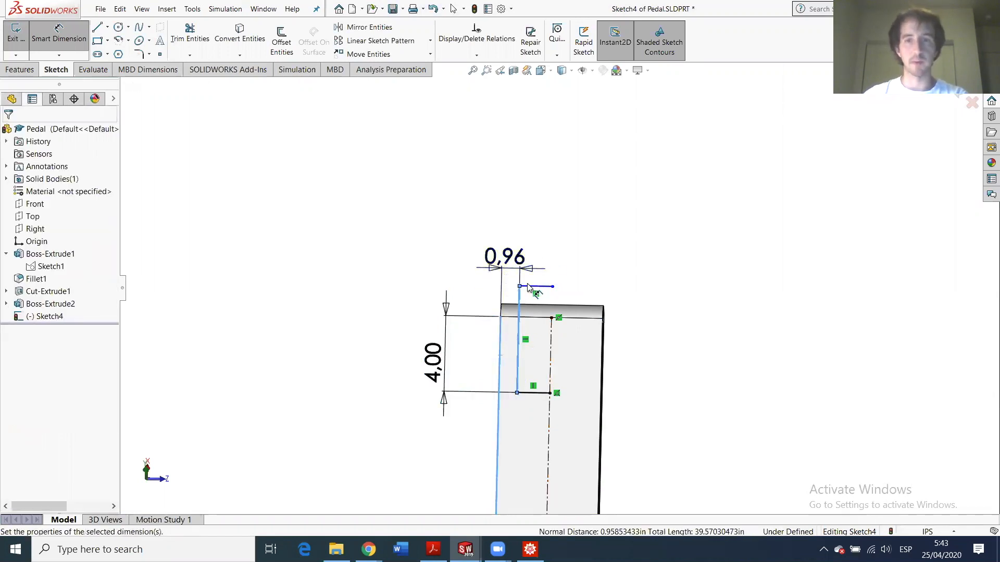
type("1")
key("Return")
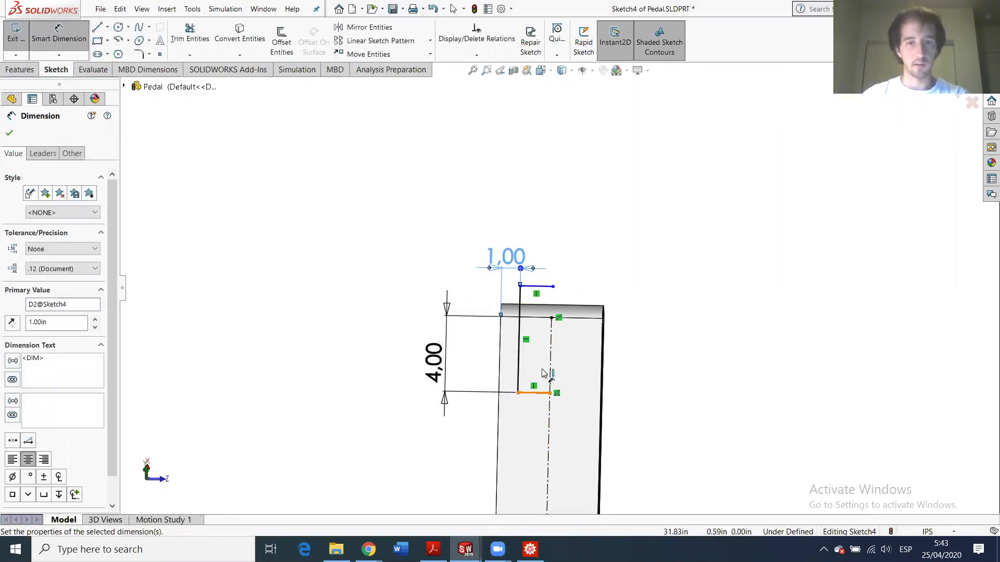
left_click(519, 344)
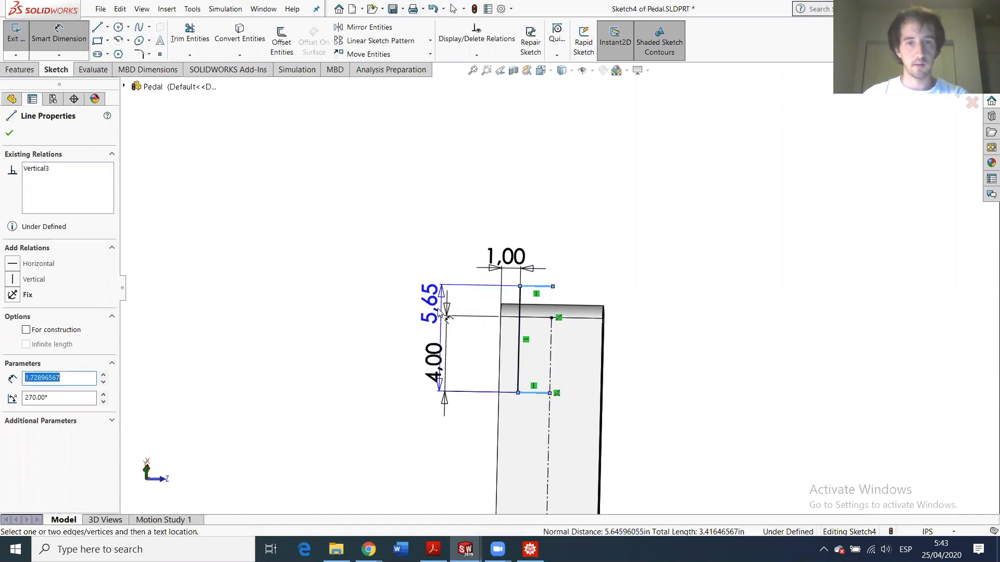
left_click(380, 328)
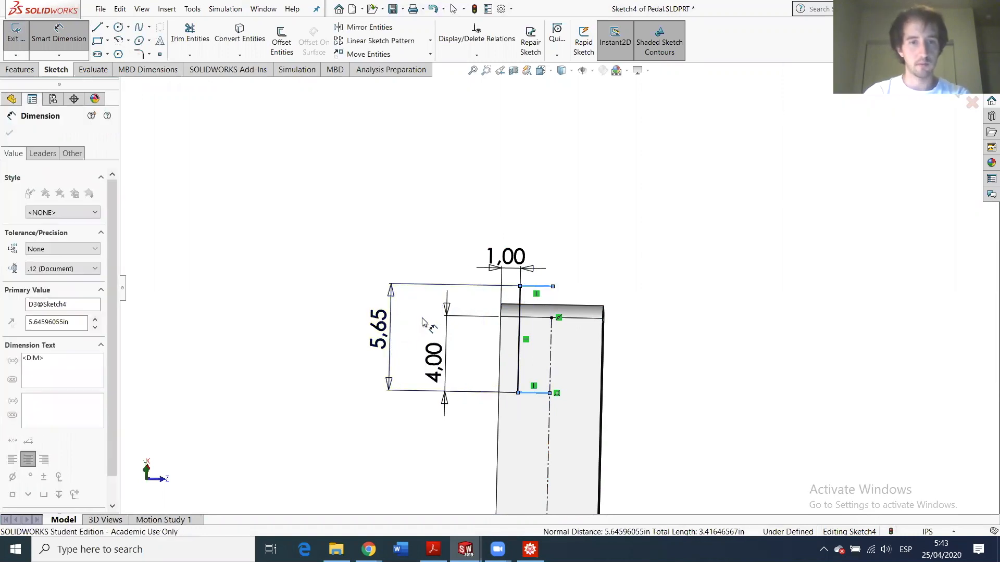
type("5")
key("Return")
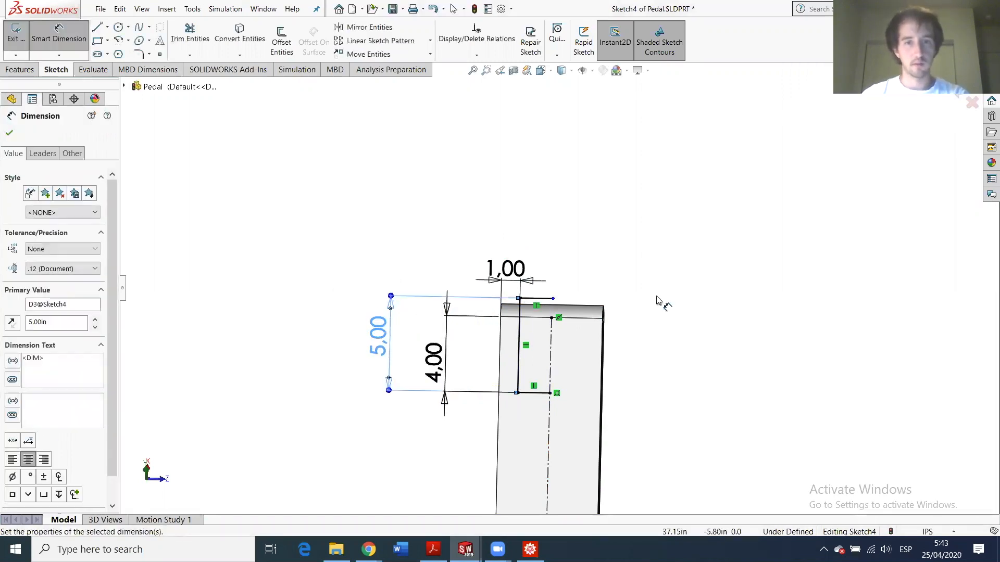
- Finish dimensioning and turn the view normal to Sketch4
scroll(554, 361, "down", 2)
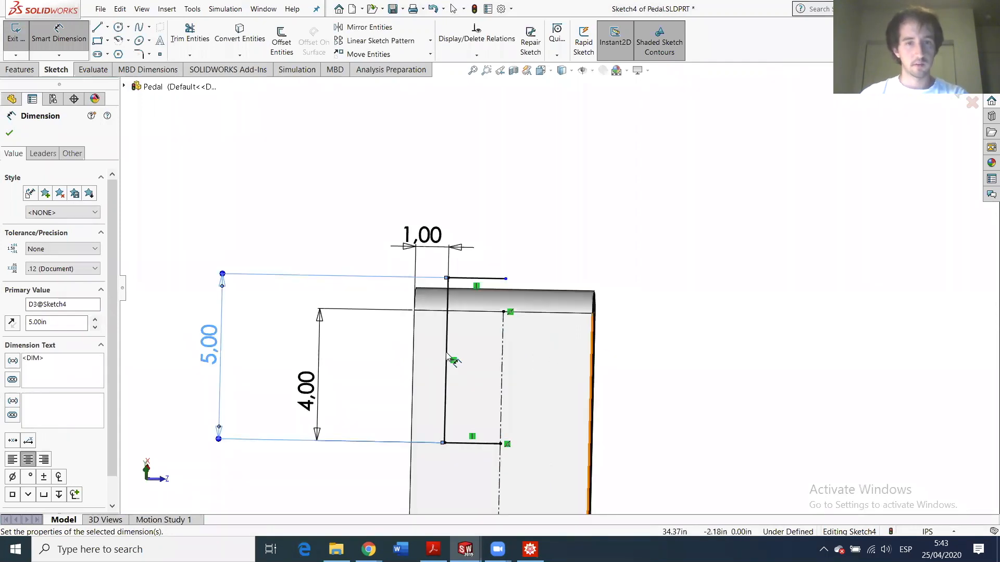
left_click(8, 133)
left_click(60, 315)
left_click(78, 297)
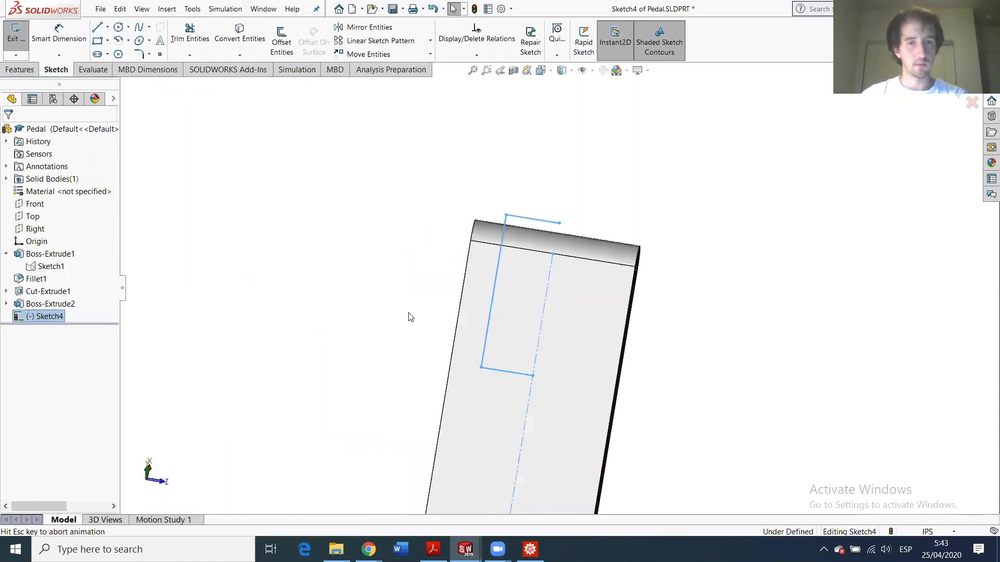
- Pick the outline lines for Mirror Entities, then clear the wrong selection including the centerline
scroll(654, 325, "down", 1)
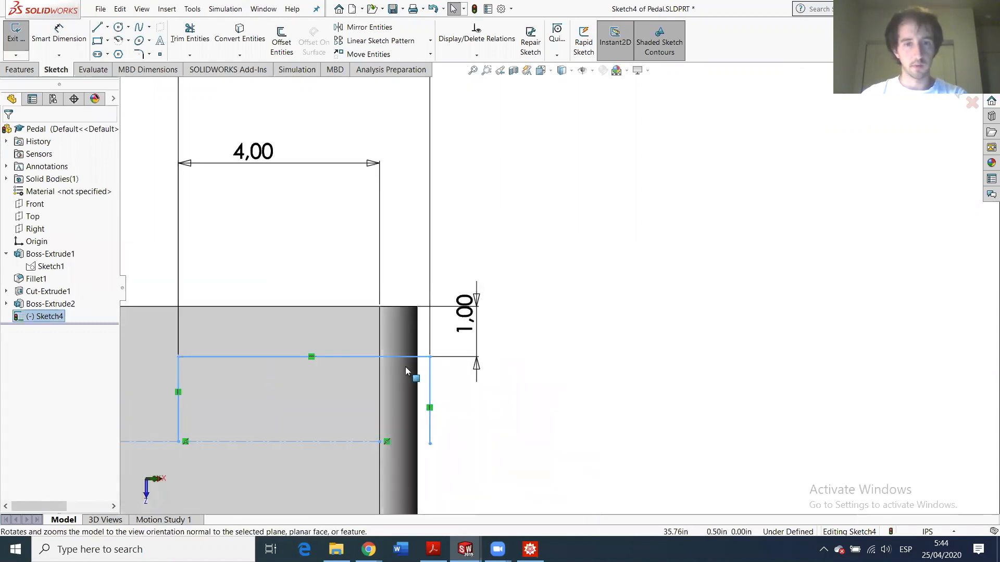
scroll(417, 384, "up", 4)
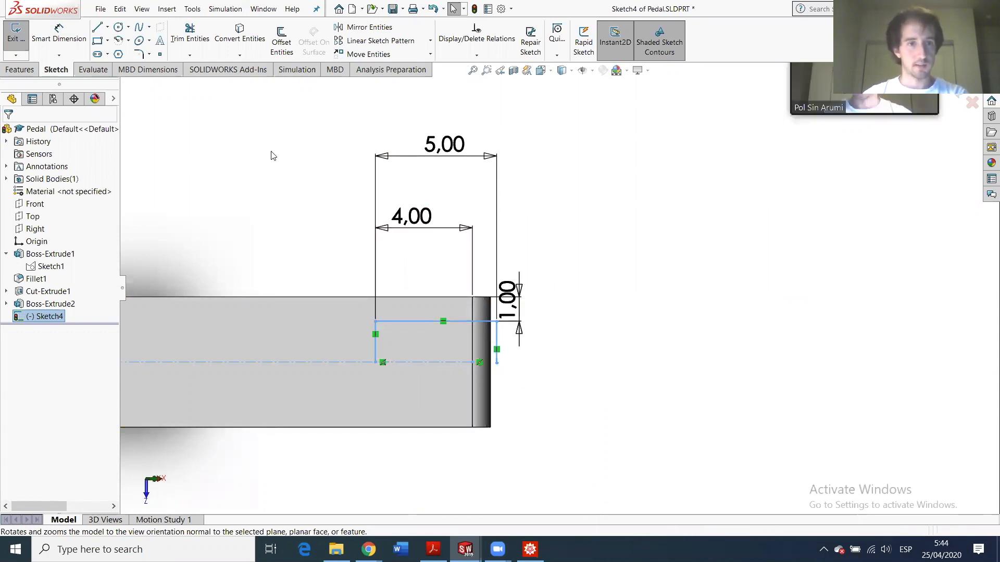
left_click(360, 184)
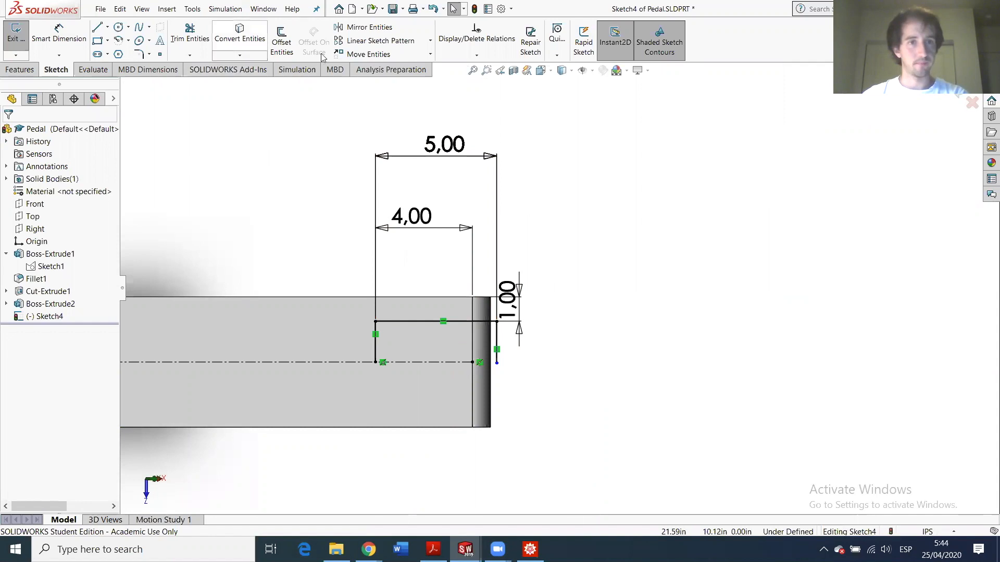
left_click(370, 27)
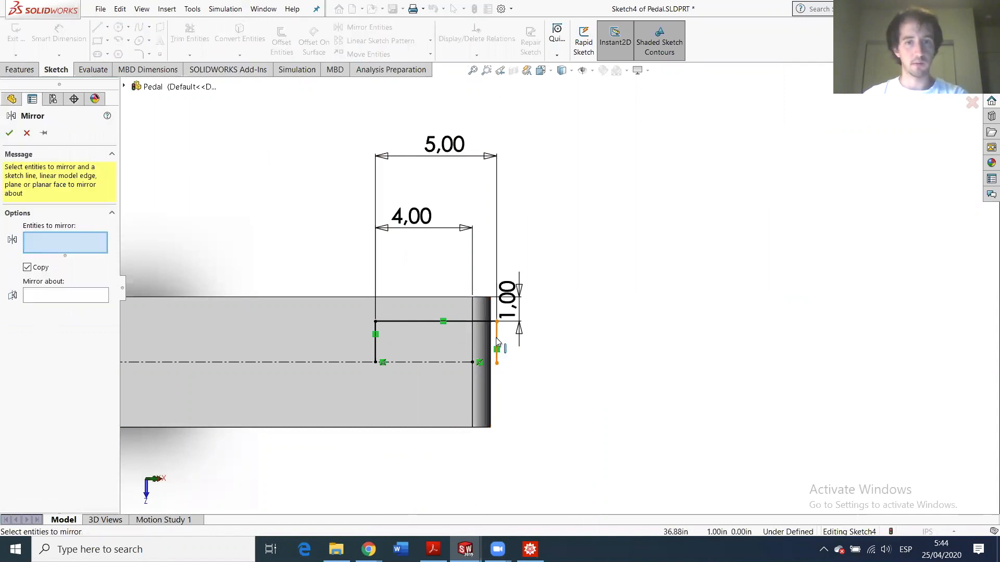
left_click(498, 342)
left_click(454, 321)
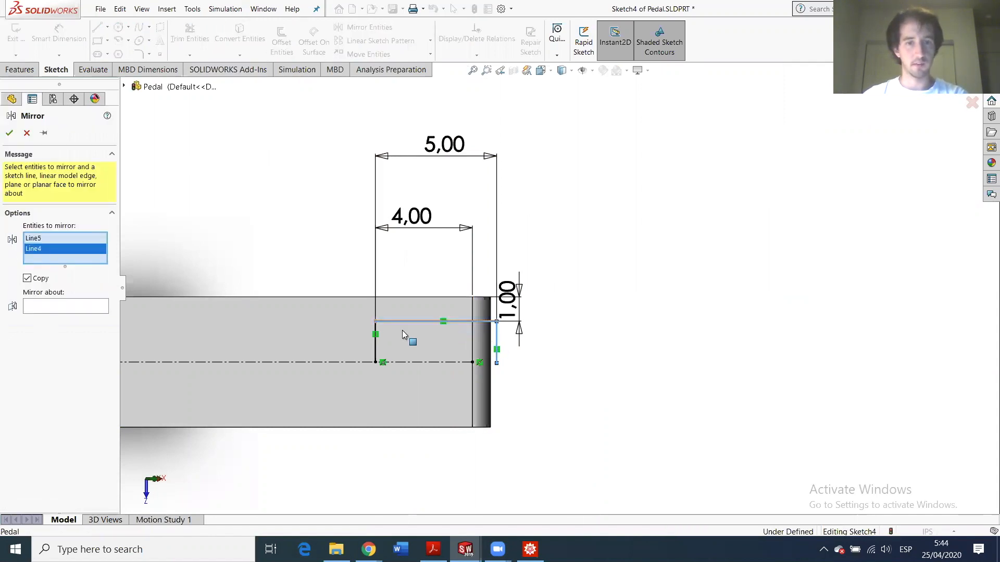
left_click(375, 341)
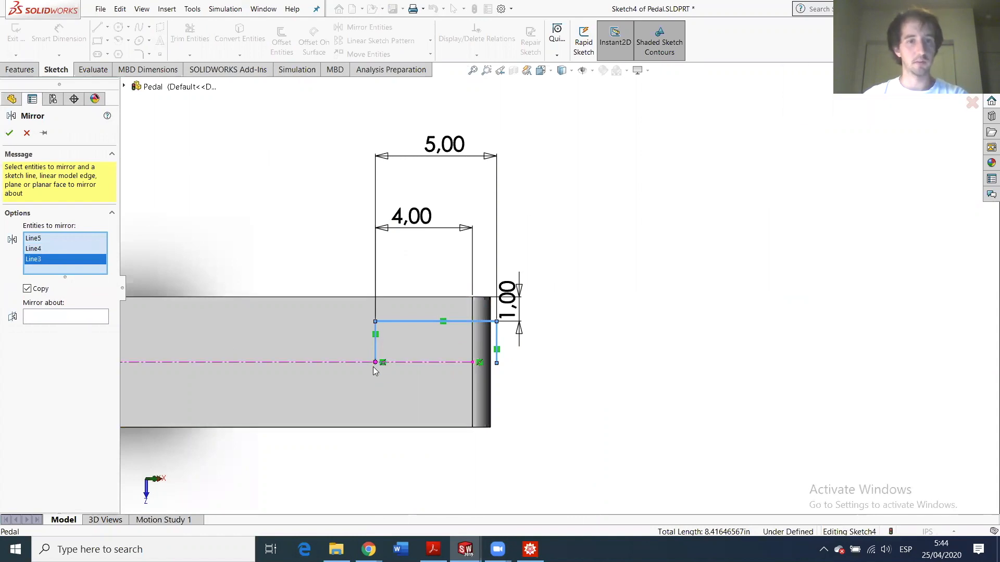
left_click(396, 365)
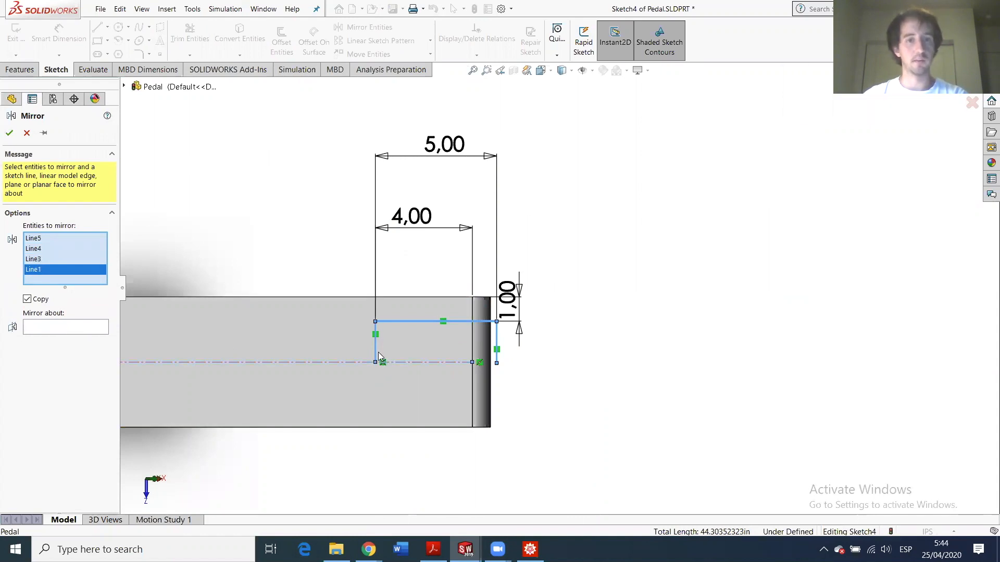
right_click(90, 271)
left_click(108, 278)
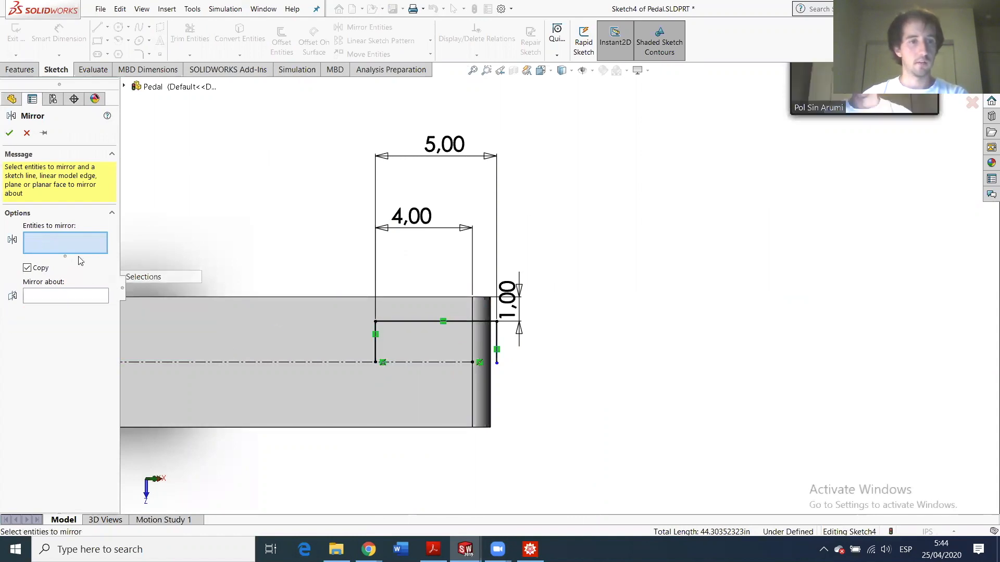
- Mirror the left, top and right lines about the centerline into a closed rectangle
left_click(375, 346)
left_click(402, 321)
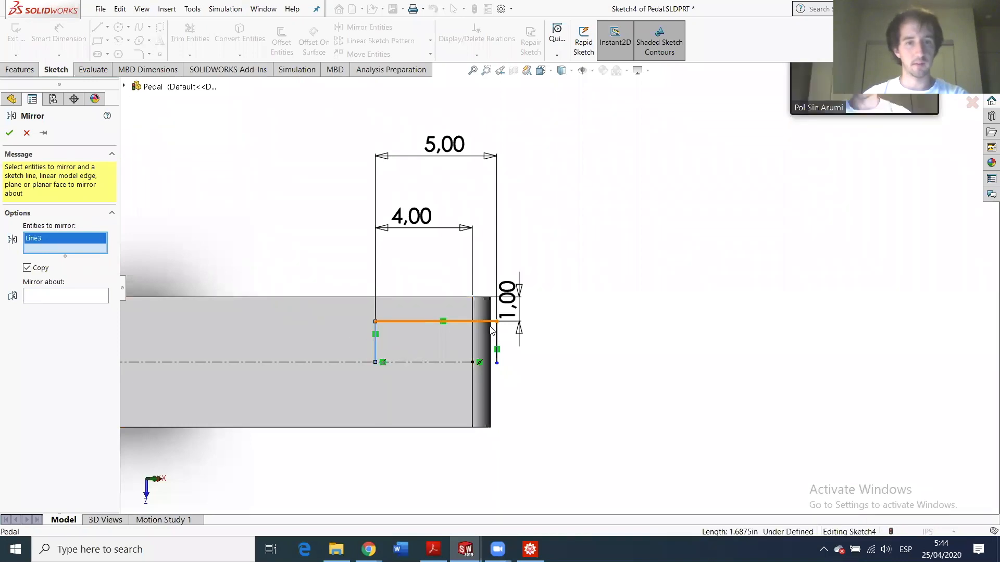
left_click(497, 341)
left_click(96, 315)
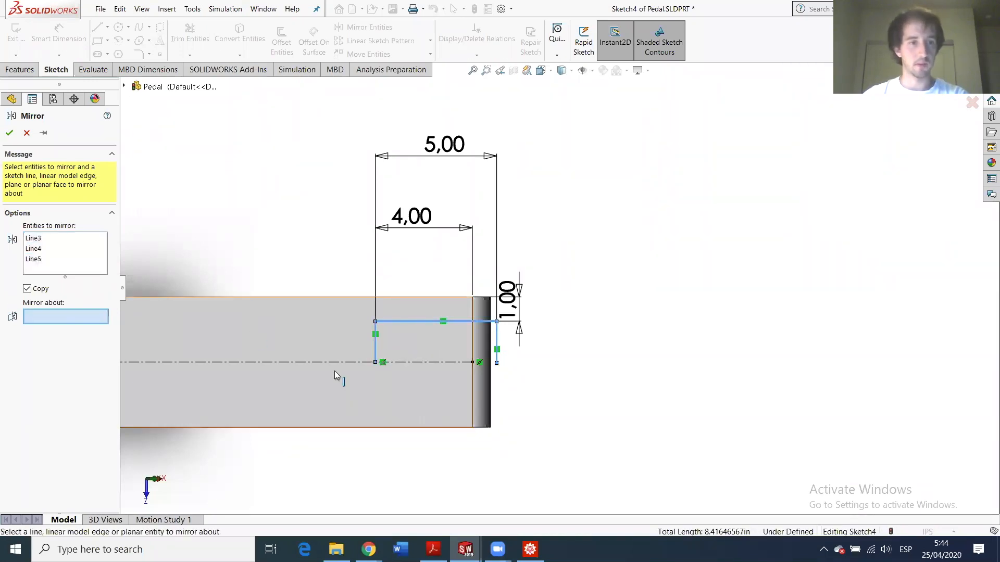
left_click(336, 363)
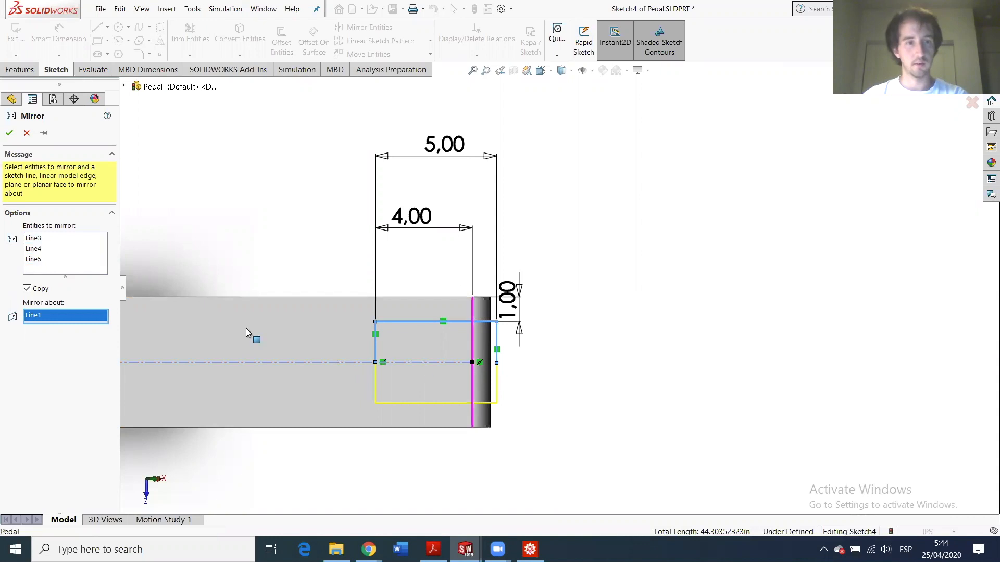
left_click(8, 133)
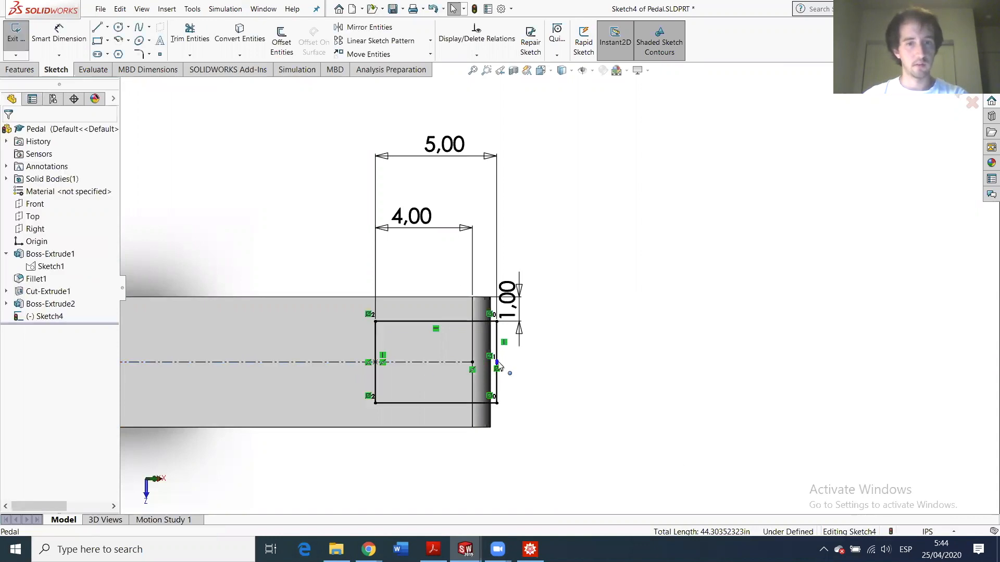
scroll(520, 339, "down", 5)
scroll(519, 338, "down", 2)
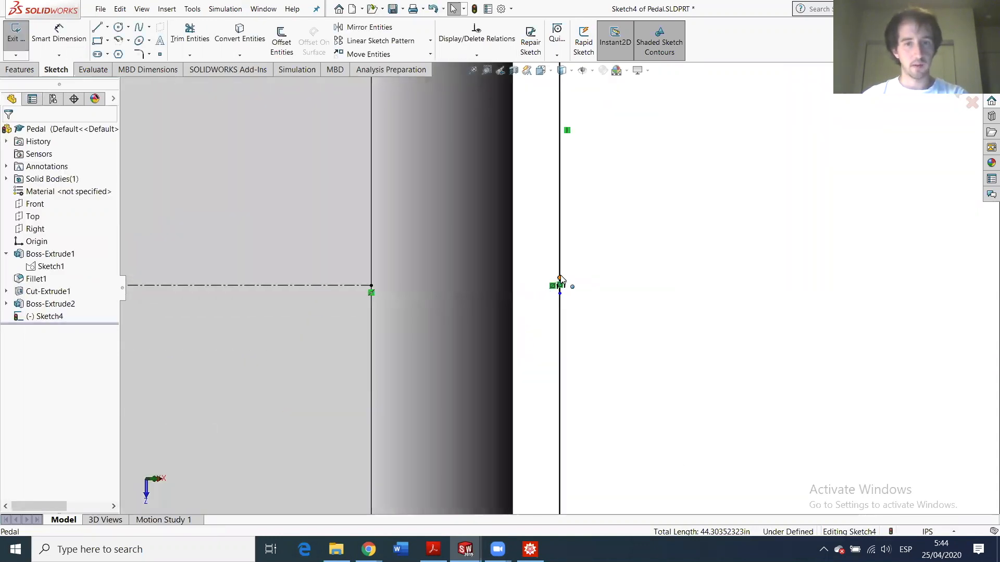
- Add a Horizontal relation between Point1 and Point13 to fully define Sketch4
left_click(371, 287)
left_click(315, 290, "ctrl")
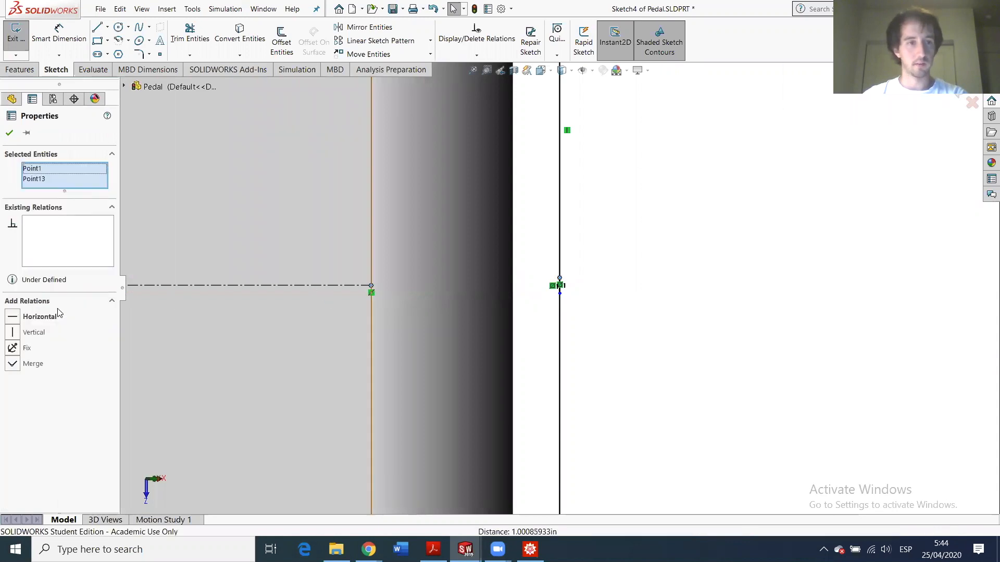
left_click(13, 318)
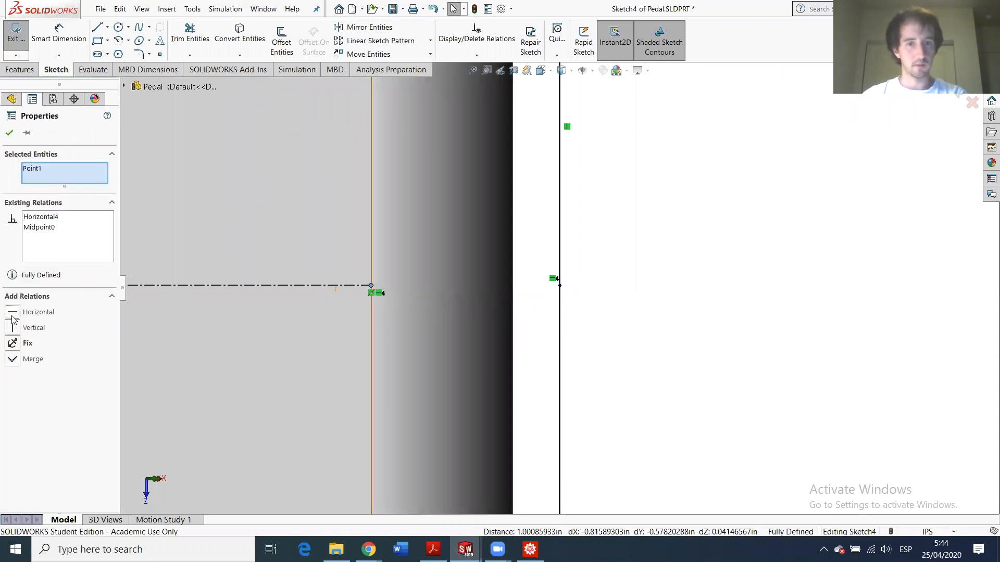
left_click(9, 132)
scroll(578, 289, "up", 5)
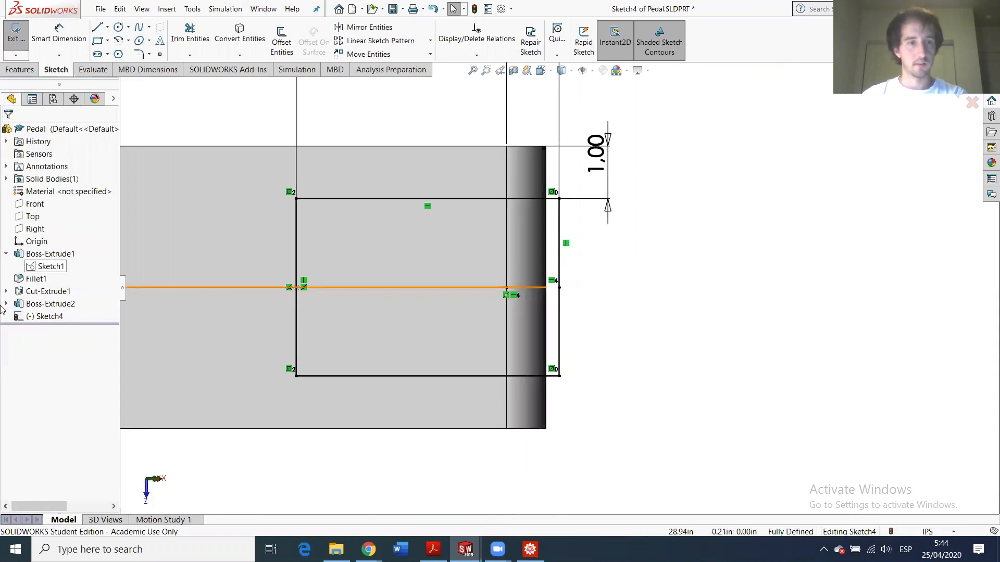
left_click(12, 31)
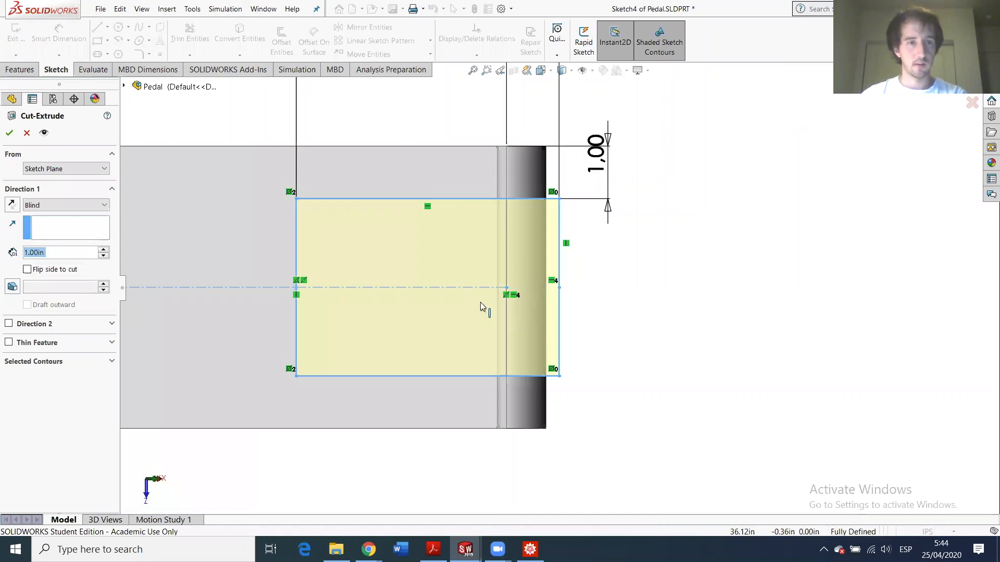
- Set the slot's Cut-Extrude to Up To Surface, ending at the bar's top face, leaving a forked end
middle_click_drag(370, 283, 314, 262)
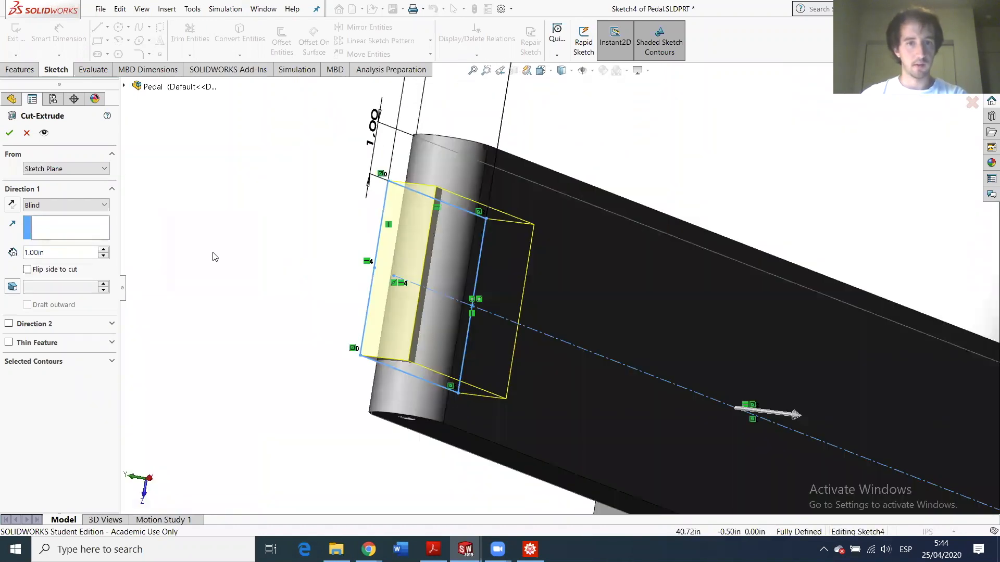
left_click(49, 207)
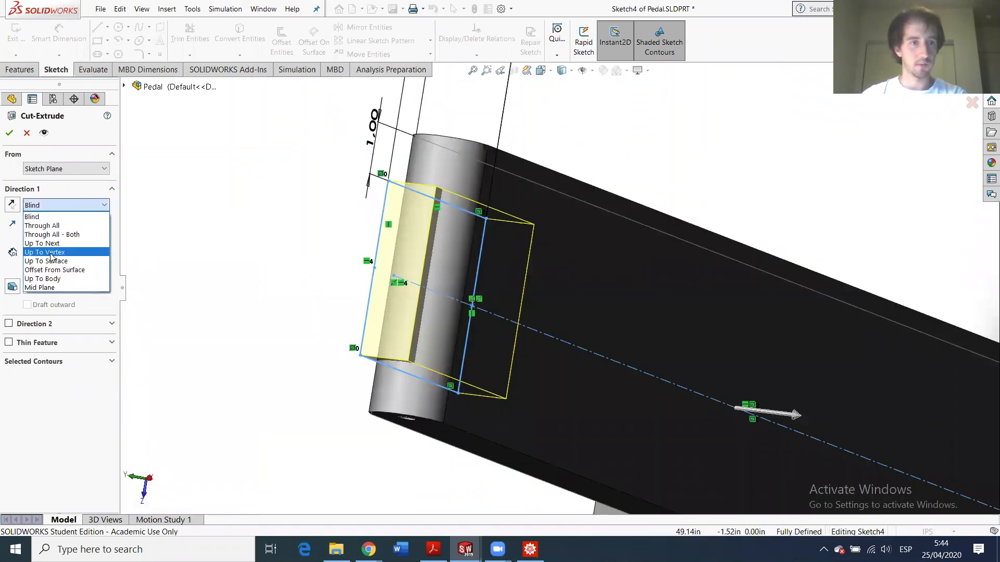
left_click(87, 262)
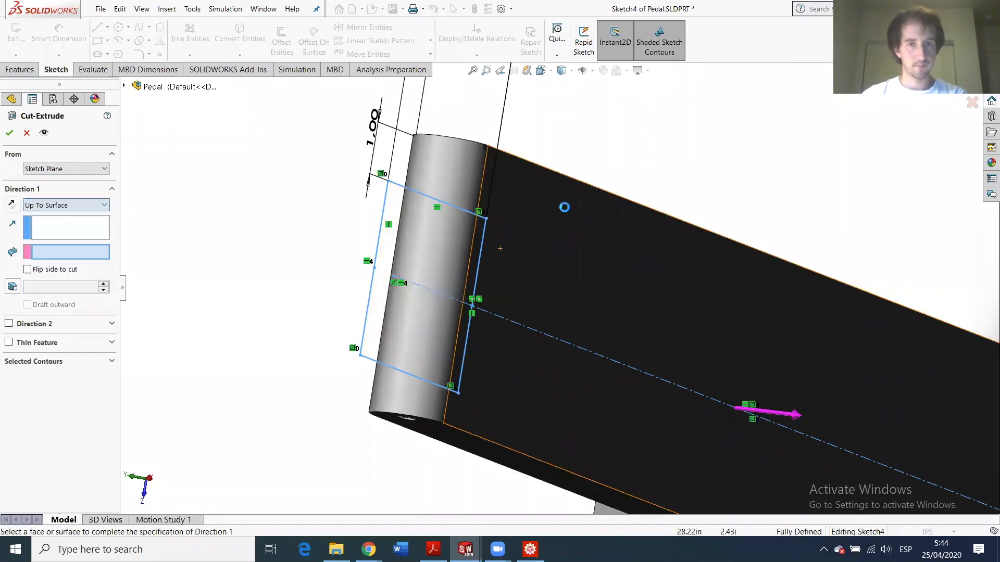
left_click(564, 207)
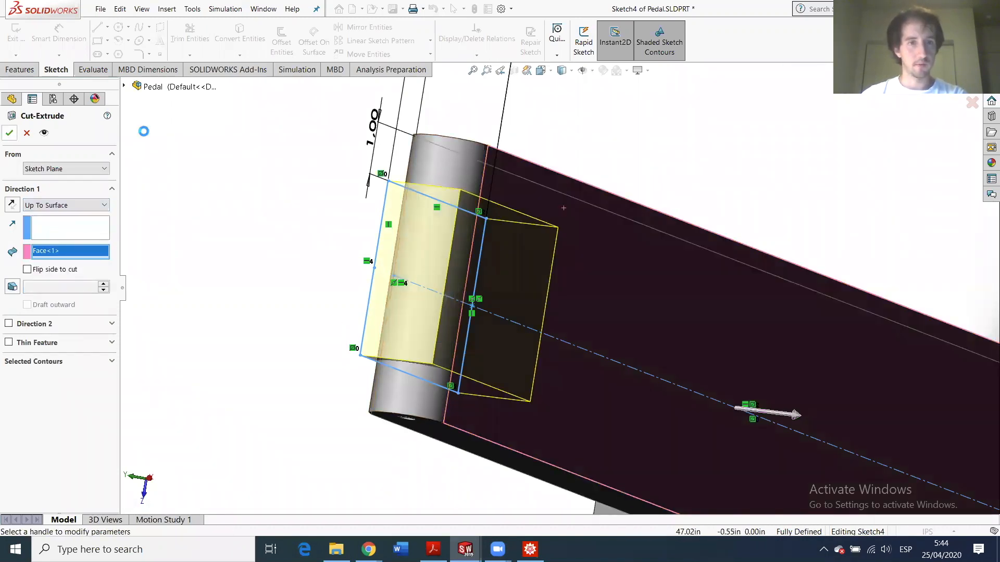
scroll(467, 297, "up", 3)
middle_click_drag(471, 297, 528, 242)
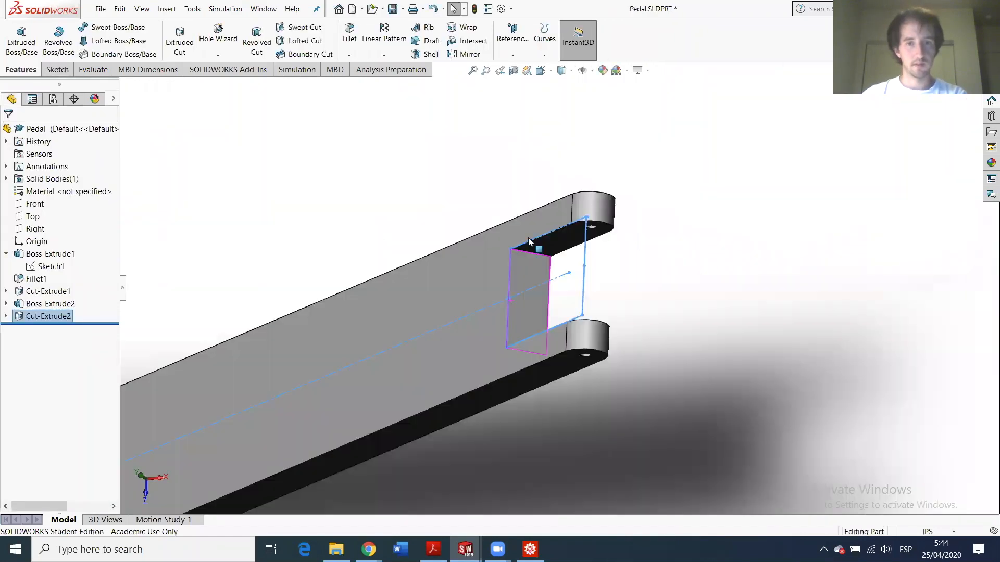
- Inspect the pedal's bend, then open Sketch1 with its 160.07° angle for editing
scroll(373, 330, "up", 5)
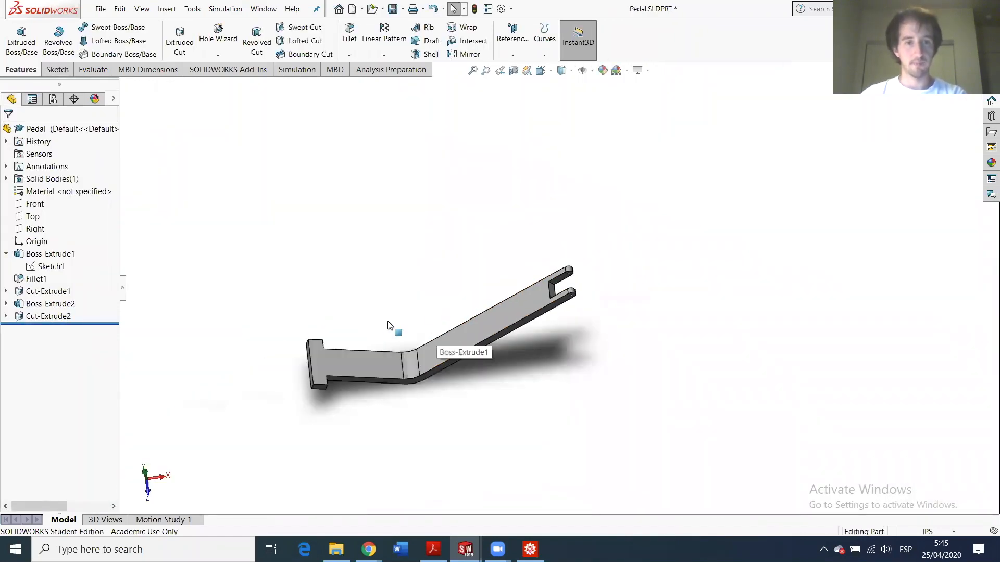
scroll(432, 354, "down", 3)
middle_click_drag(420, 306, 475, 489)
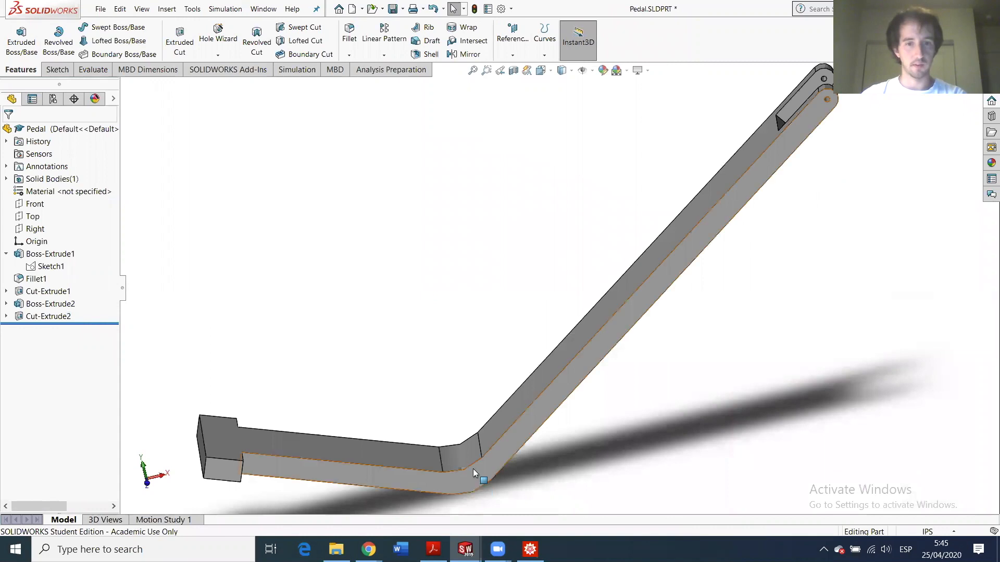
scroll(480, 417, "down", 5)
scroll(484, 414, "up", 4)
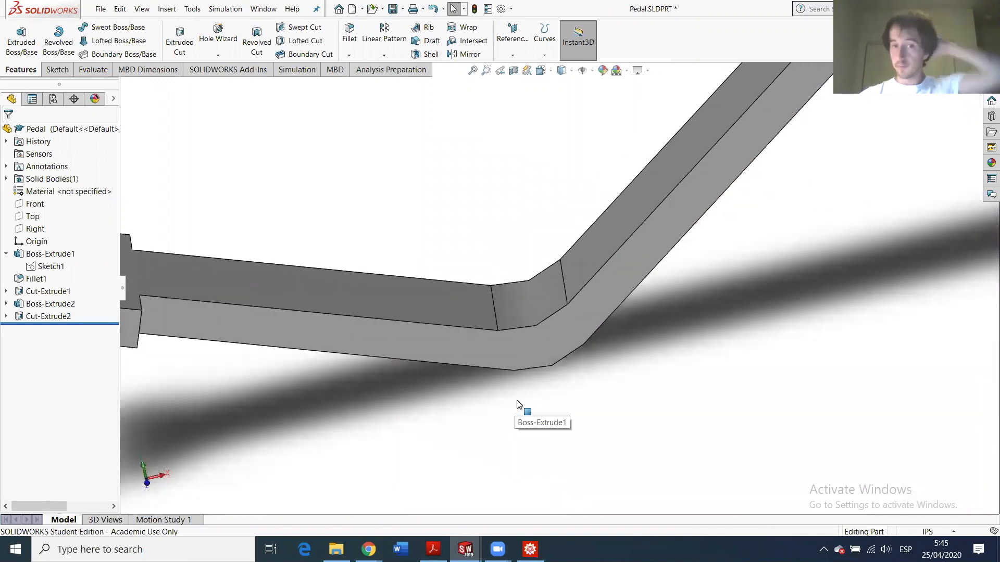
left_click(44, 265)
left_click(41, 237)
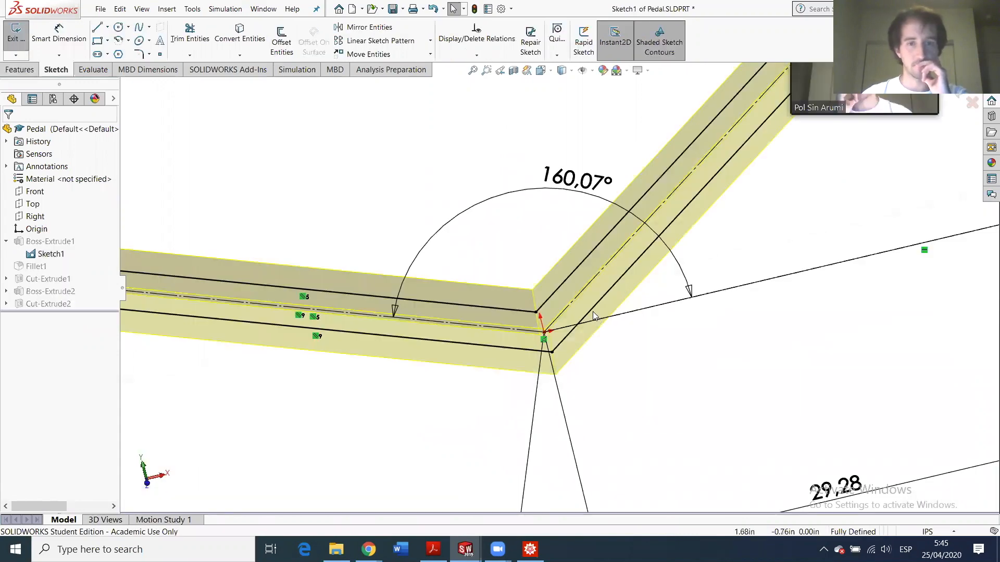
- Check Sketch1's dimensions around the elbow, then exit the sketch without changes
scroll(590, 316, "up", 5)
scroll(573, 315, "up", 3)
scroll(576, 307, "down", 6)
scroll(576, 302, "up", 4)
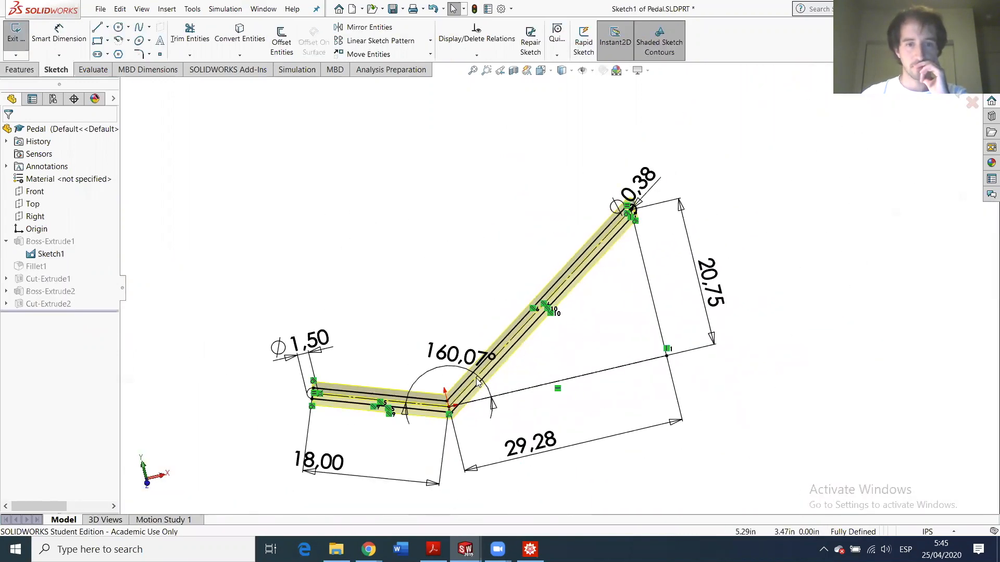
scroll(493, 357, "down", 5)
scroll(557, 269, "up", 4)
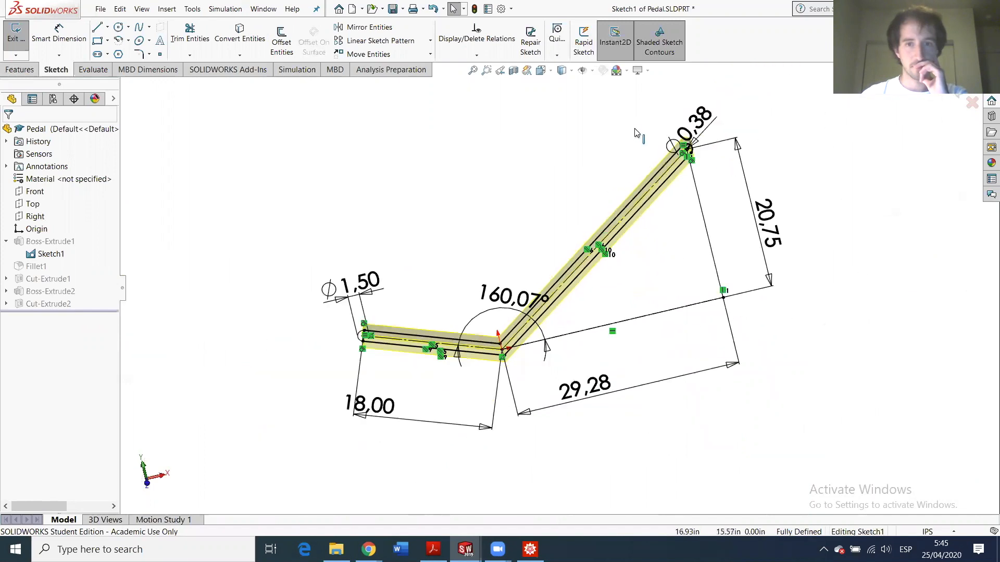
scroll(669, 300, "down", 5)
scroll(662, 323, "up", 5)
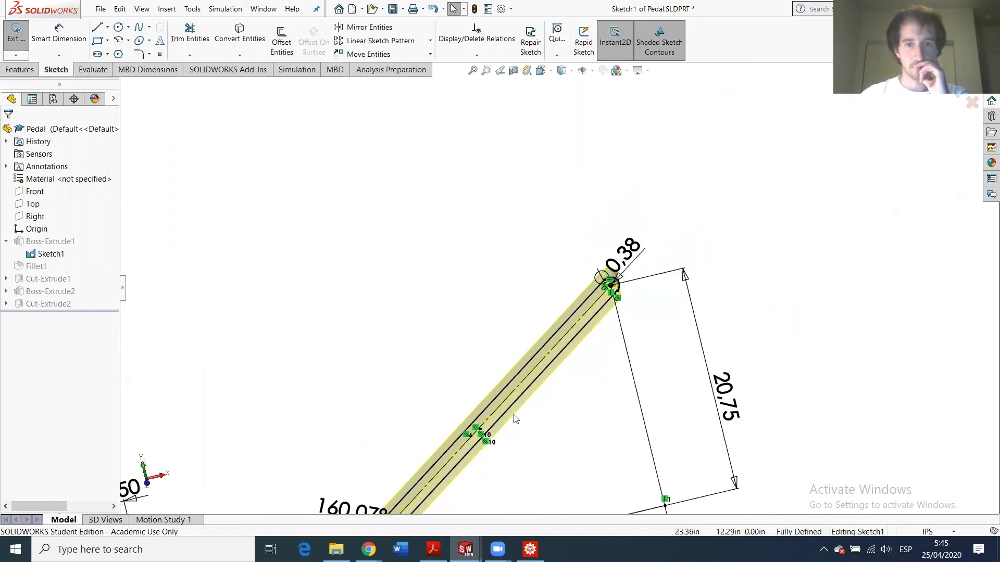
scroll(507, 332, "down", 5)
scroll(508, 333, "up", 5)
scroll(475, 373, "down", 8)
scroll(599, 495, "down", 2)
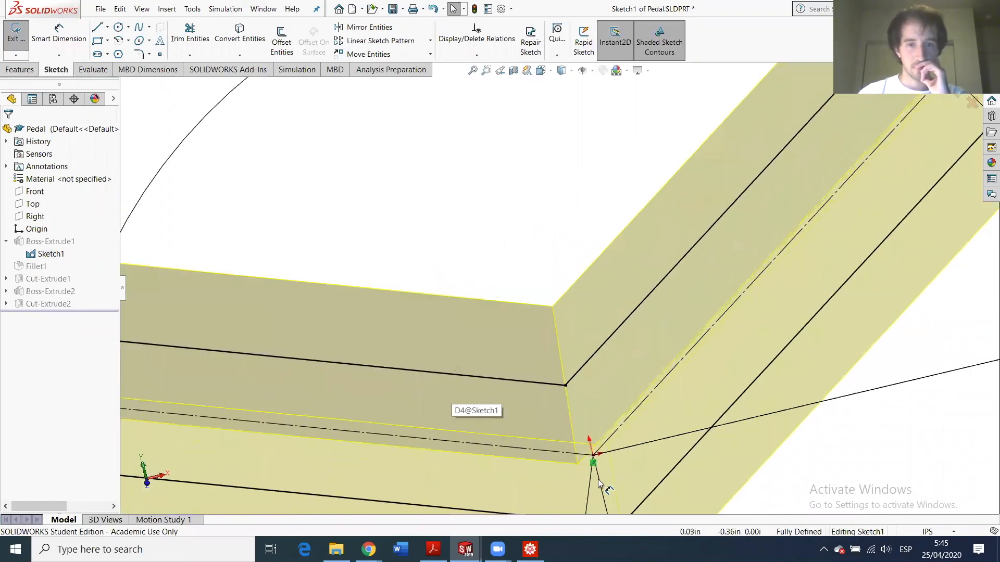
mouse_move(595, 394)
middle_mouse_down()
mouse_move(584, 414)
mouse_move(604, 479)
middle_mouse_up()
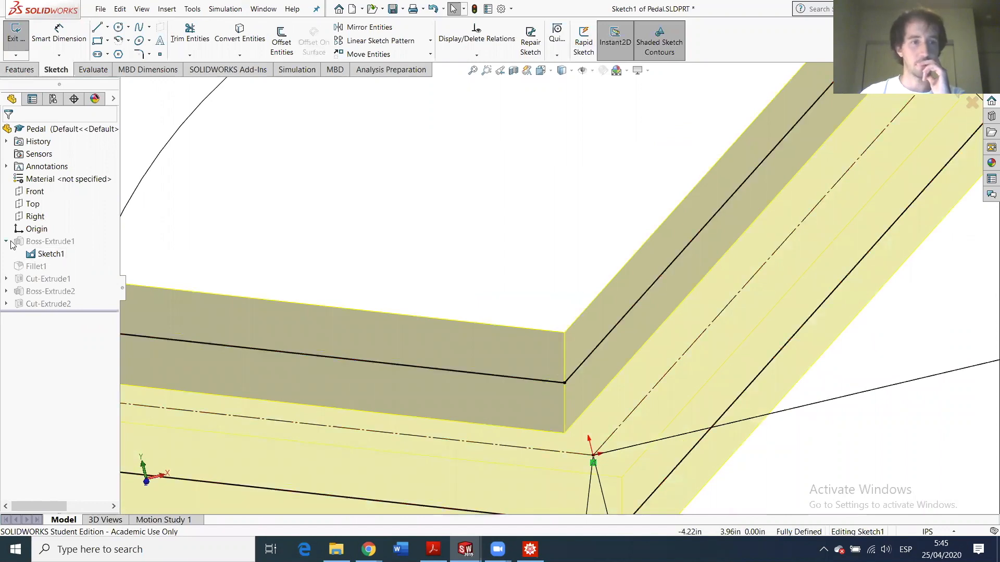
left_click(11, 44)
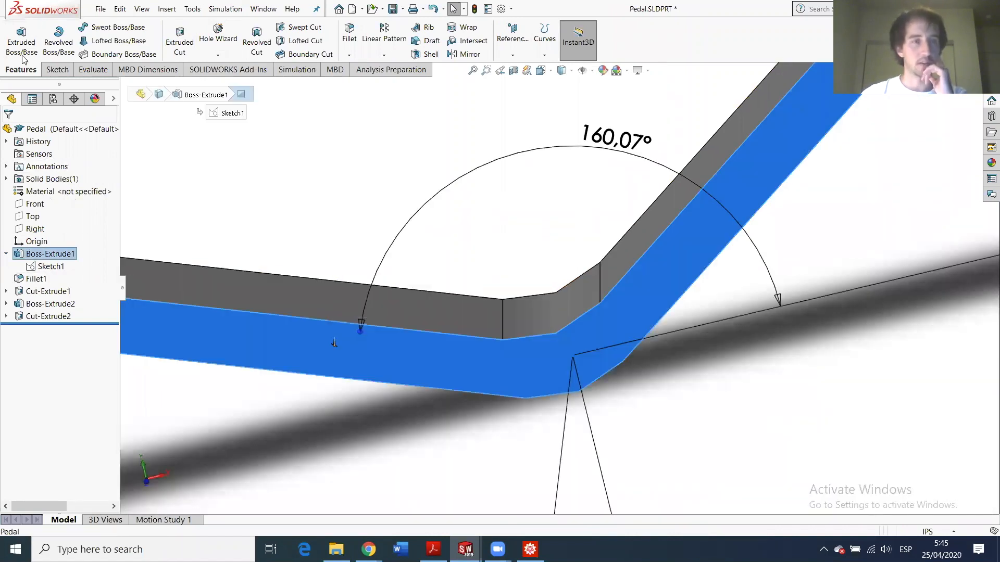
- Sketch the bend-hole circle on the pedal's side face, equal in radius to the existing hole
left_click(179, 40)
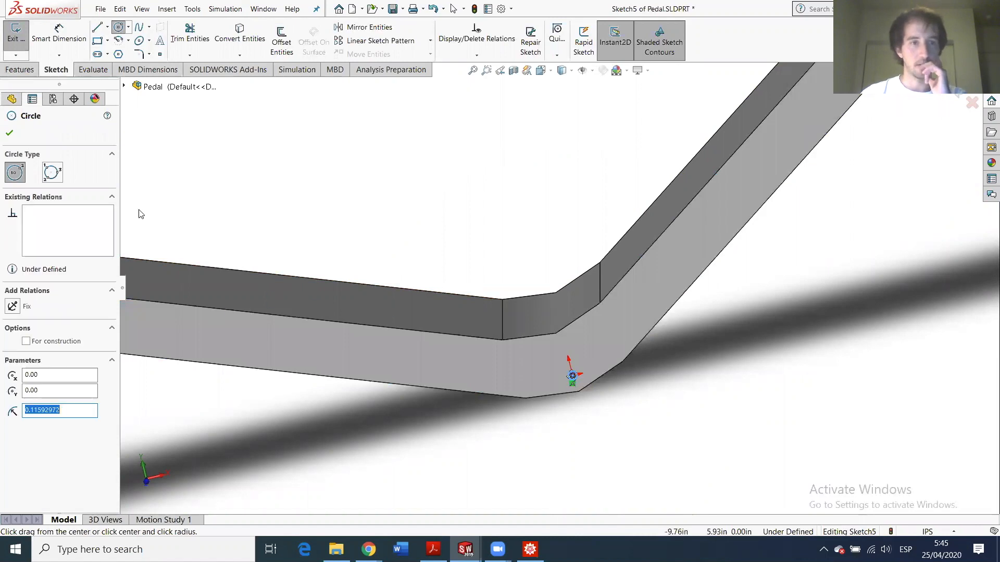
left_click(44, 42)
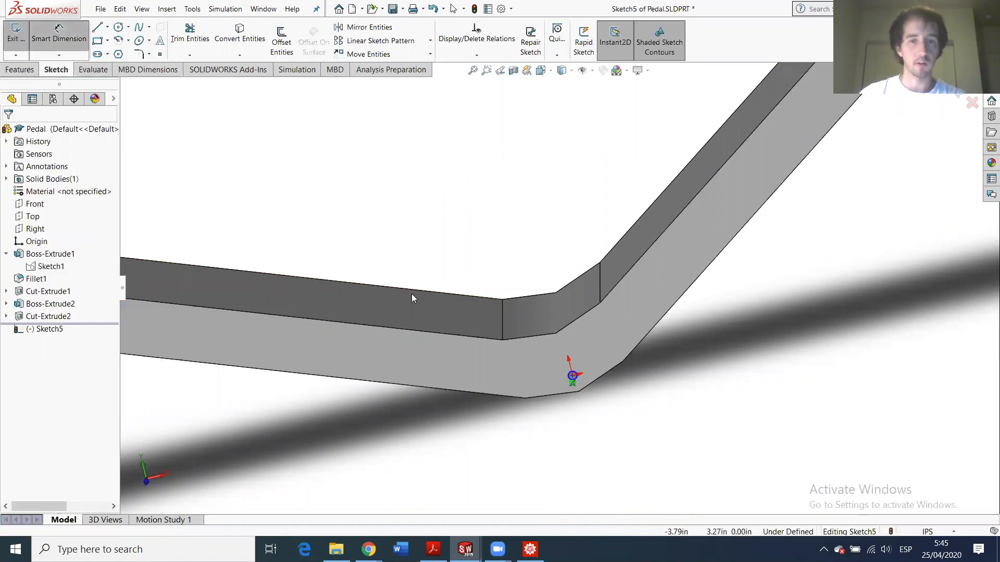
key("Escape")
left_click(567, 373)
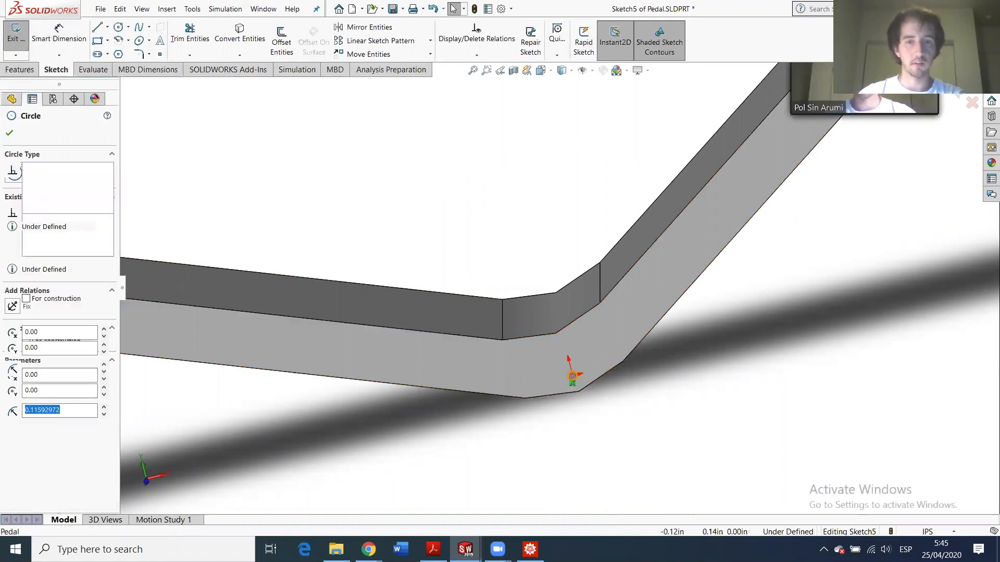
scroll(715, 161, "up", 6)
scroll(744, 116, "down", 3)
scroll(777, 178, "down", 5)
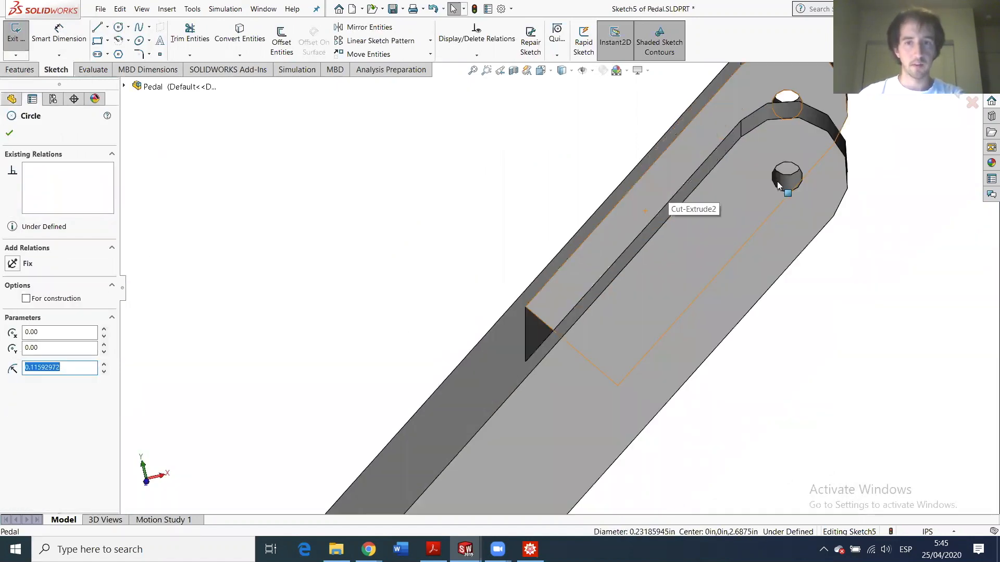
left_click(777, 188, "ctrl")
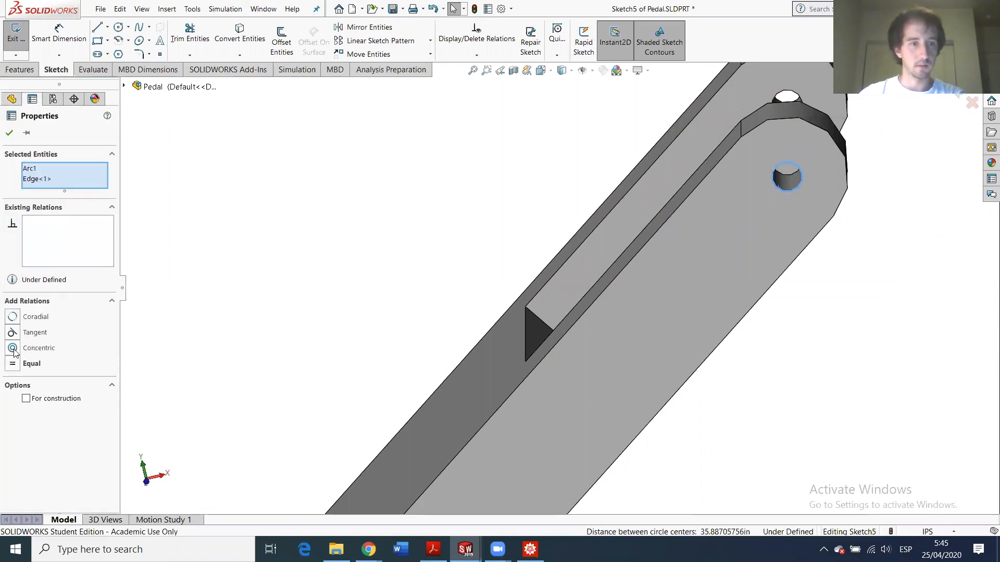
scroll(502, 457, "up", 8)
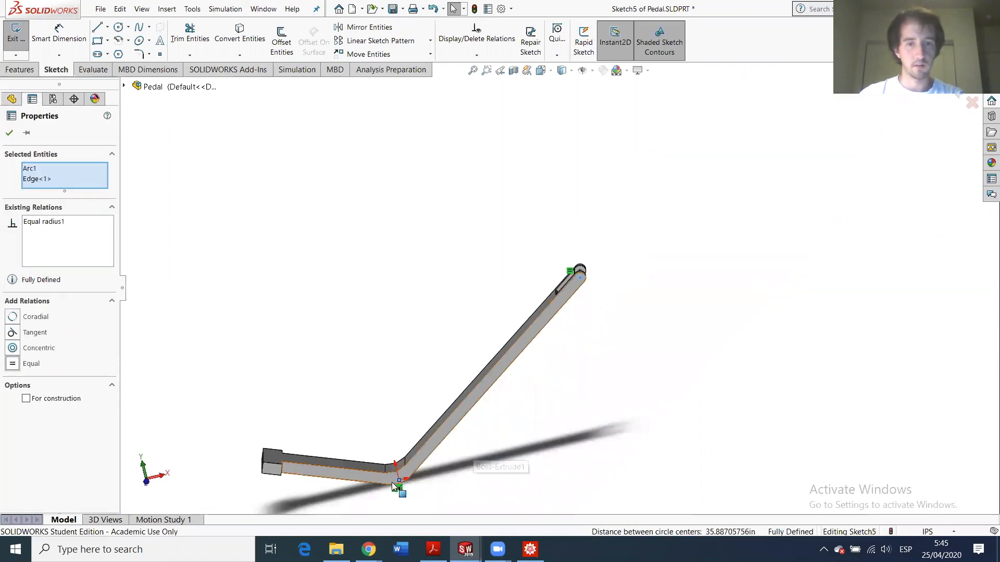
scroll(447, 475, "down", 6)
scroll(458, 337, "down", 2)
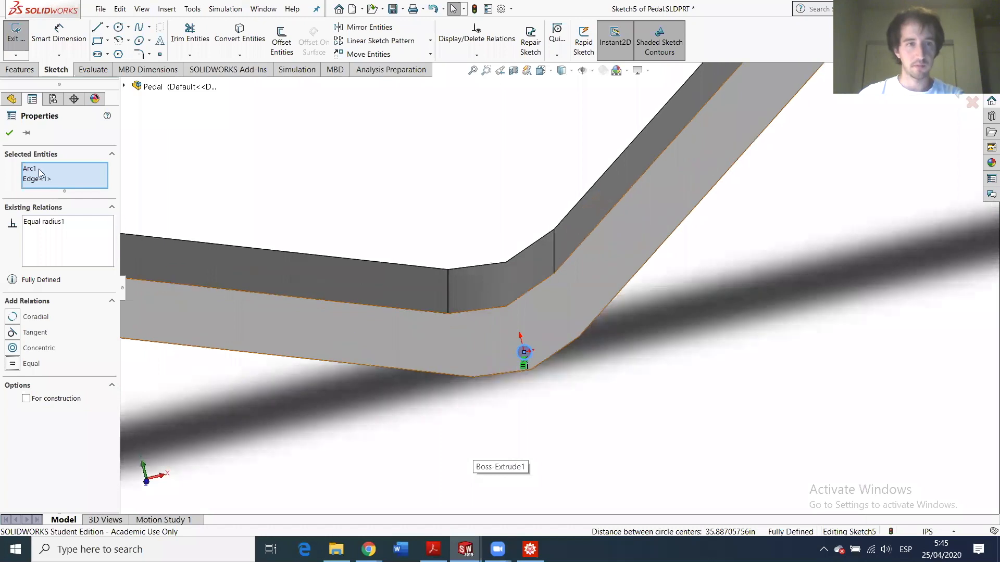
left_click(9, 133)
middle_click_drag(537, 364, 377, 418)
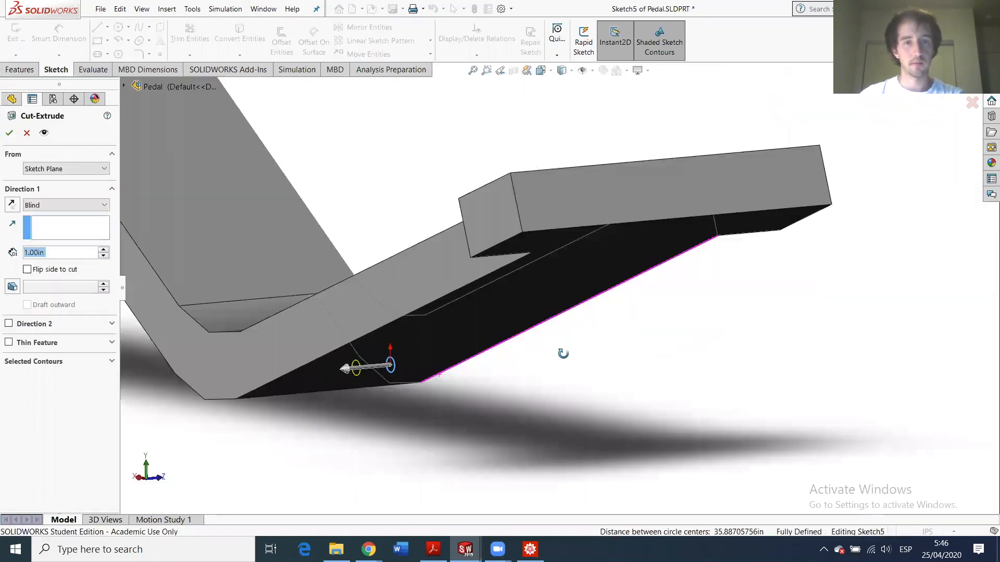
- Cut the hole as Cut-Extrude3, Up To Surface ending at the pedal's face
left_click(44, 205)
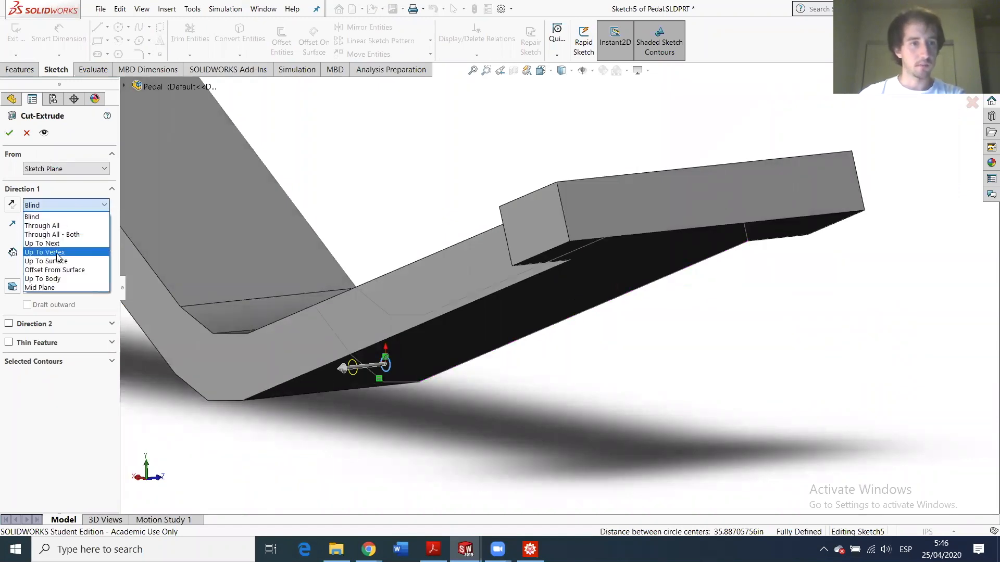
left_click(57, 261)
left_click(205, 379)
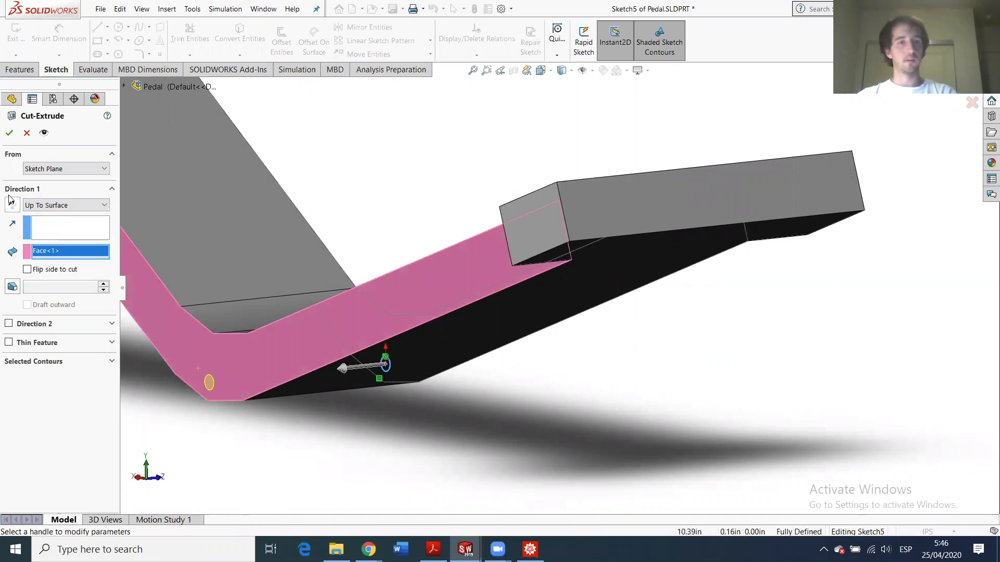
key("Return")
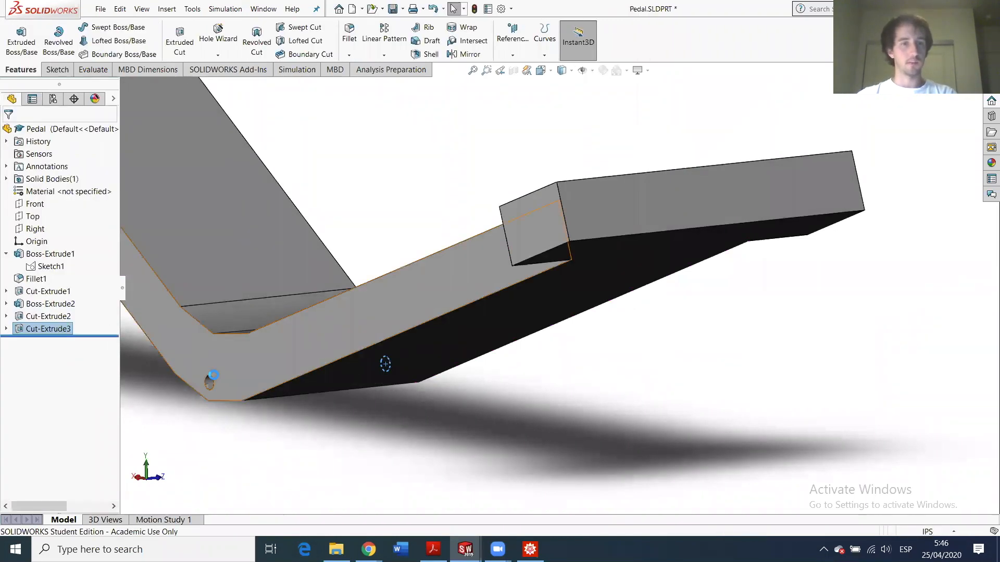
scroll(316, 336, "down", 5)
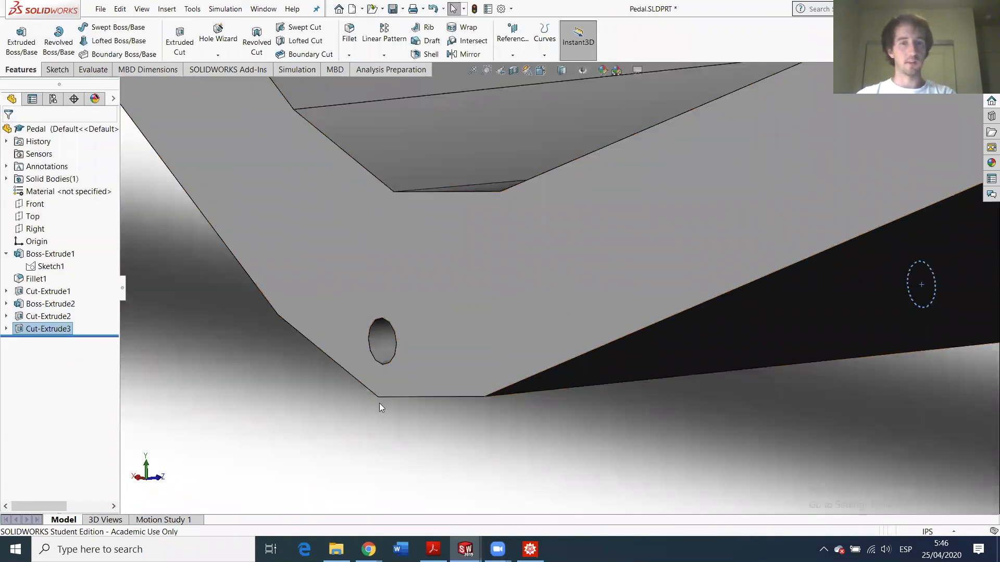
- Make Fillet1 a multi-radius fillet with Edge<2> at 1 in, the other edge staying 3 in
middle_click_drag(686, 373, 696, 330)
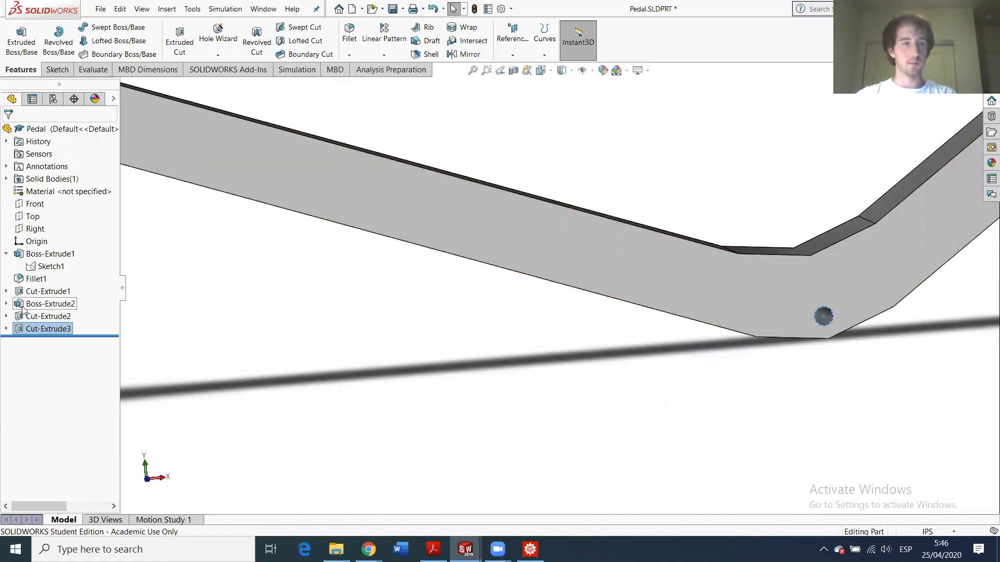
left_click(37, 278)
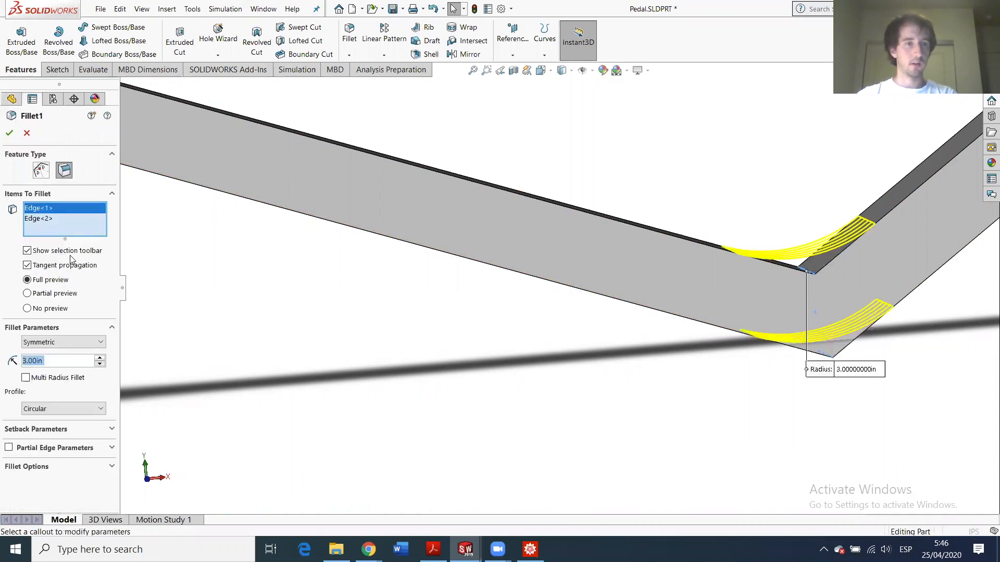
left_click(32, 217)
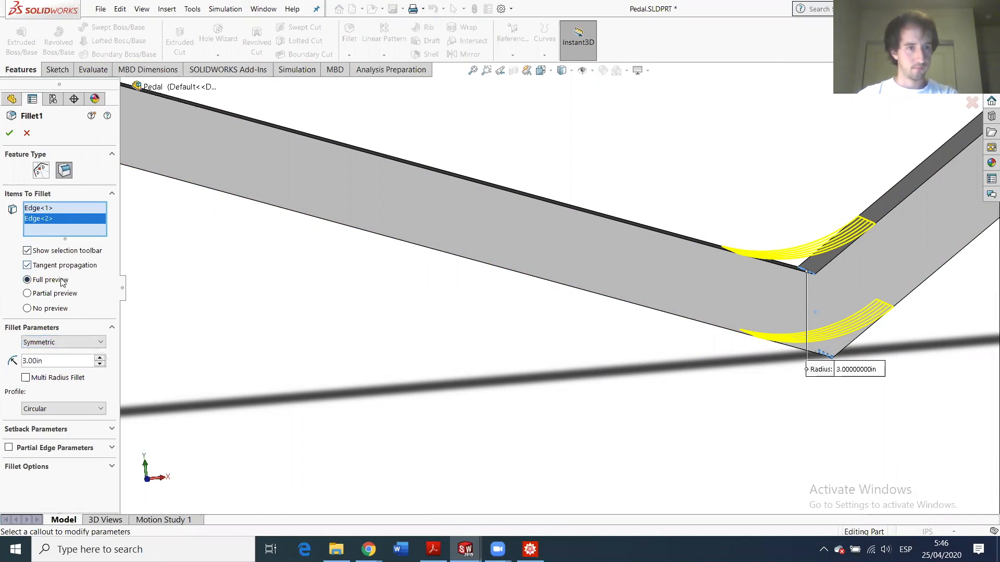
left_click(69, 379)
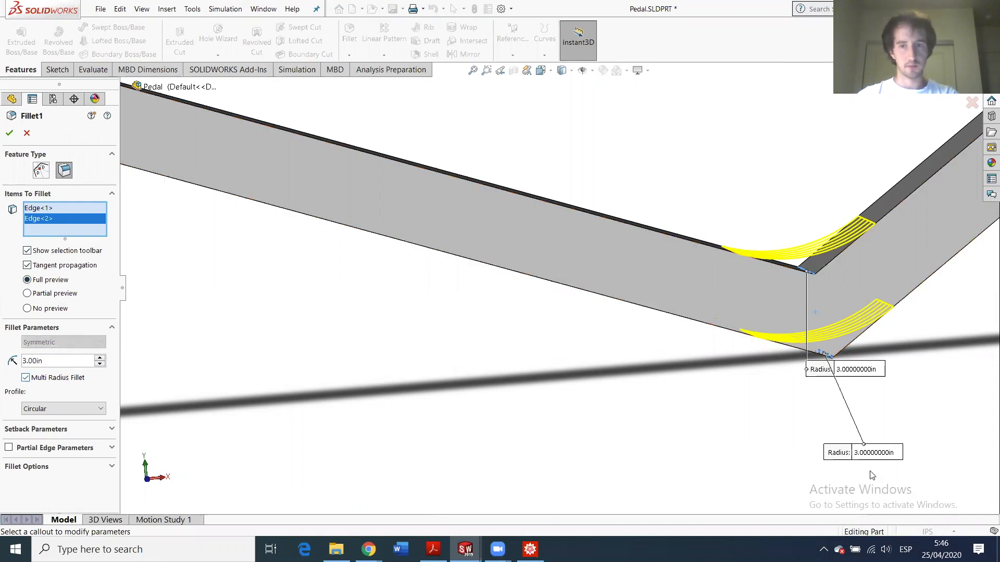
left_click(42, 360)
key("BackSpace")
key("BackSpace")
key("BackSpace")
key("BackSpace")
key("BackSpace")
key("BackSpace")
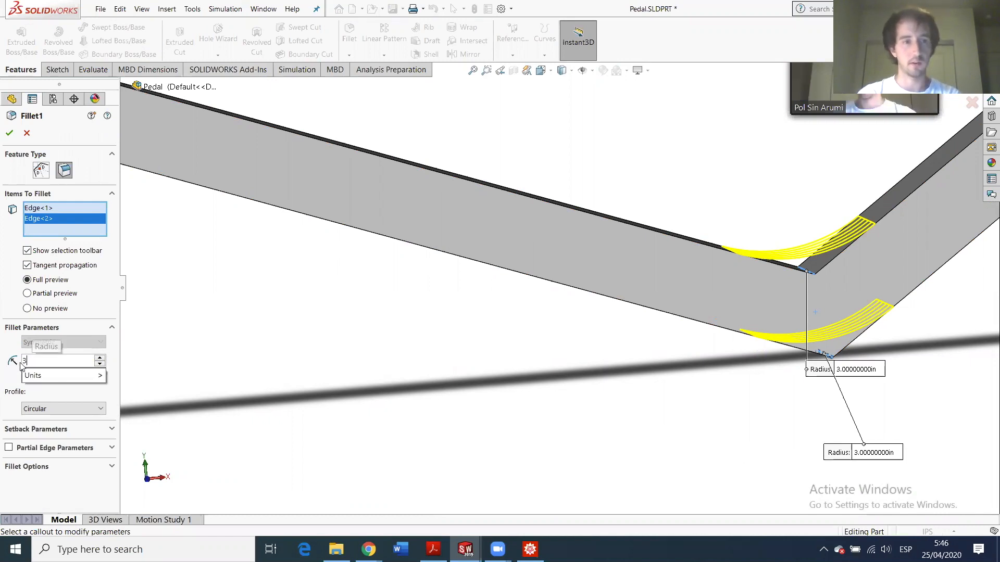
type("1")
key("Return")
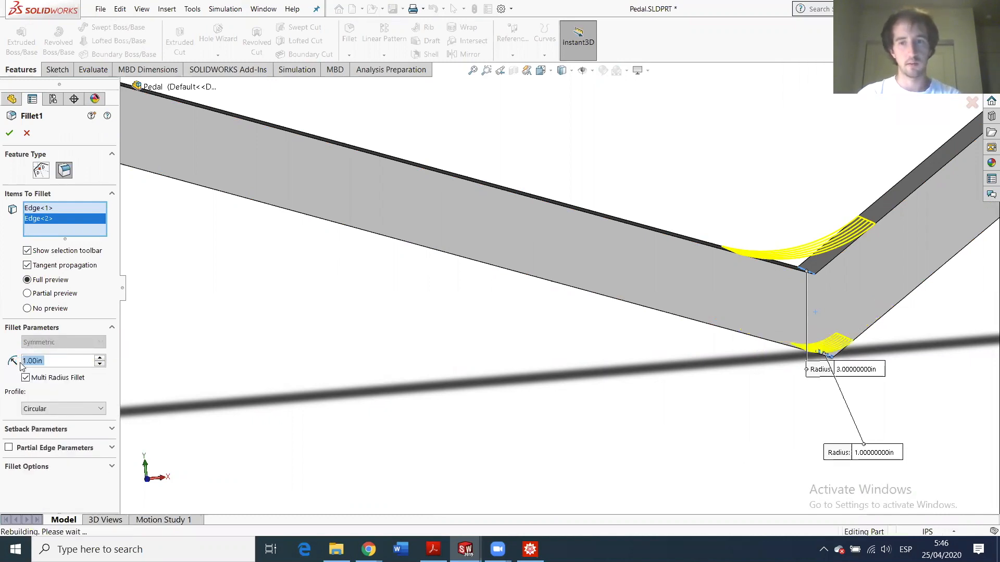
key("Return")
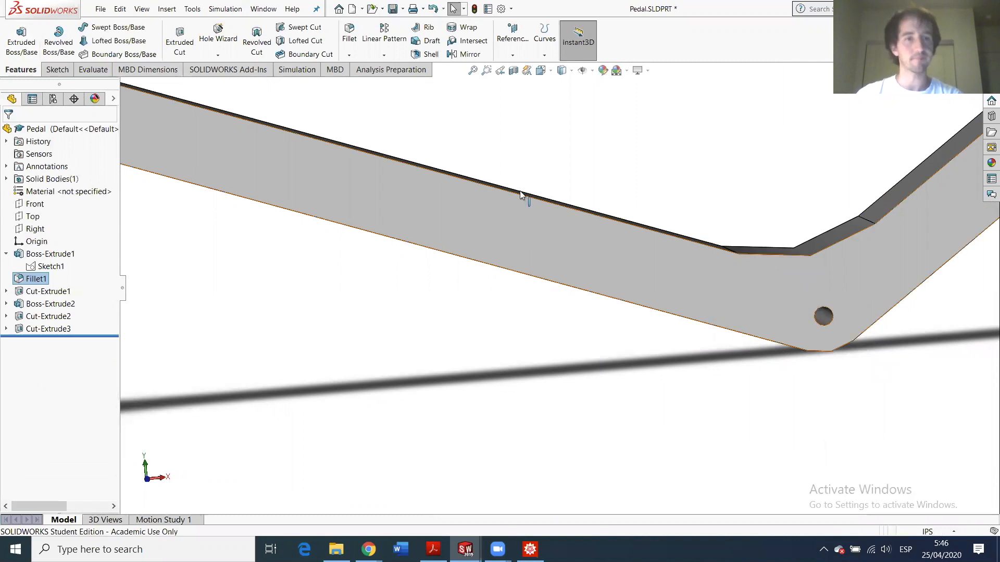
- Review the updated pedal, then switch to the HW6.SLDASM assembly
left_click(562, 149)
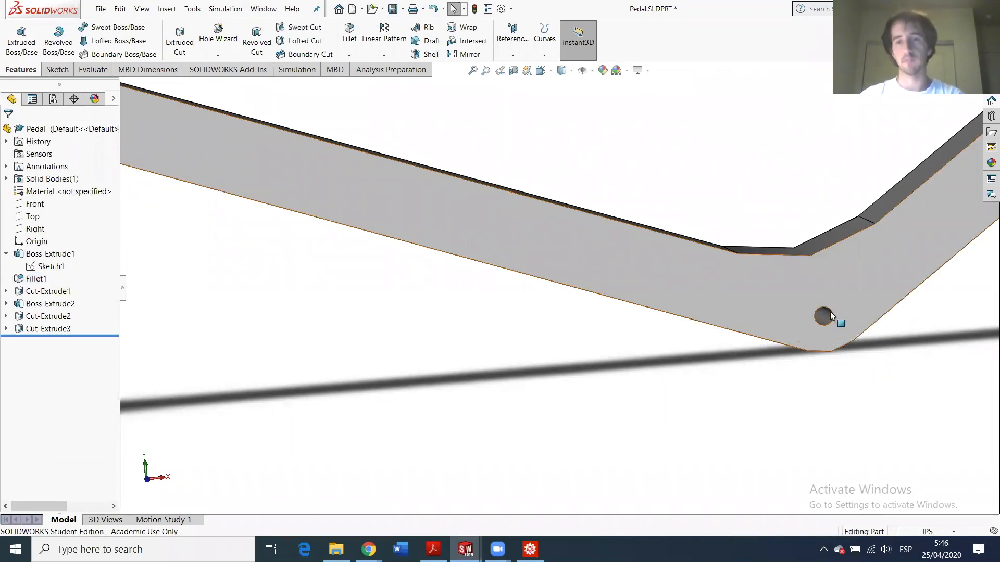
scroll(607, 179, "up", 5)
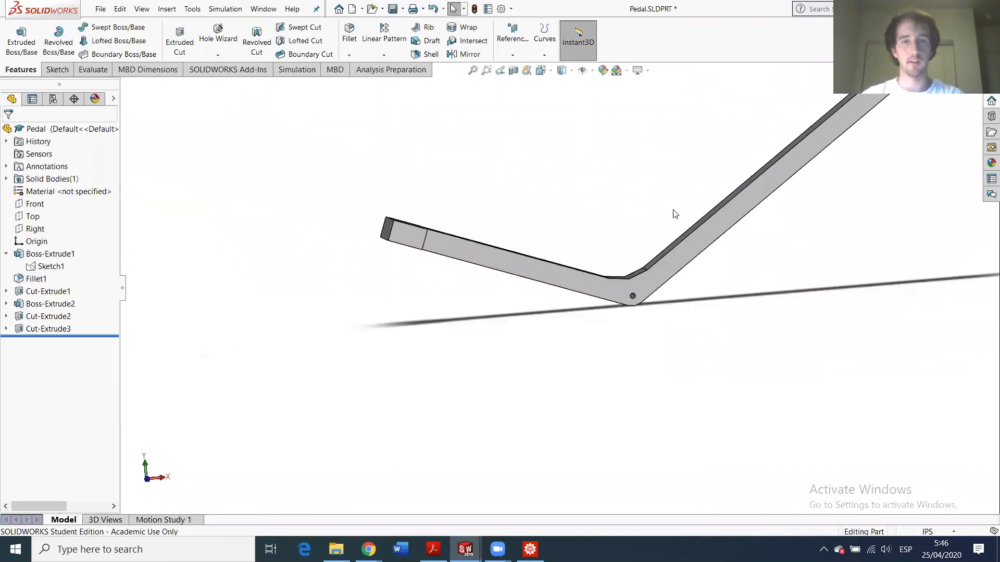
scroll(720, 151, "down", 2)
scroll(723, 151, "up", 7)
scroll(699, 177, "down", 6)
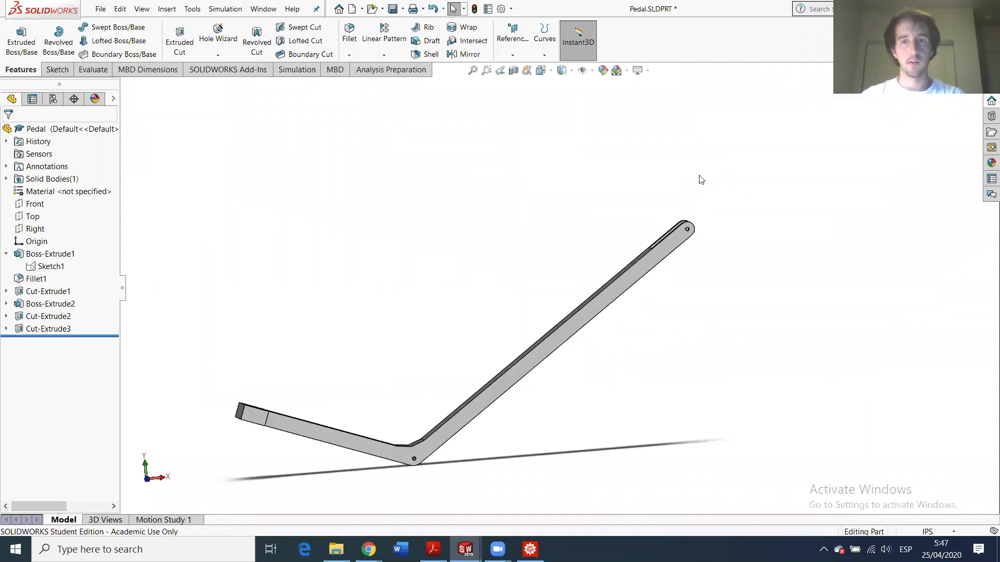
scroll(466, 313, "up", 6)
scroll(467, 311, "down", 4)
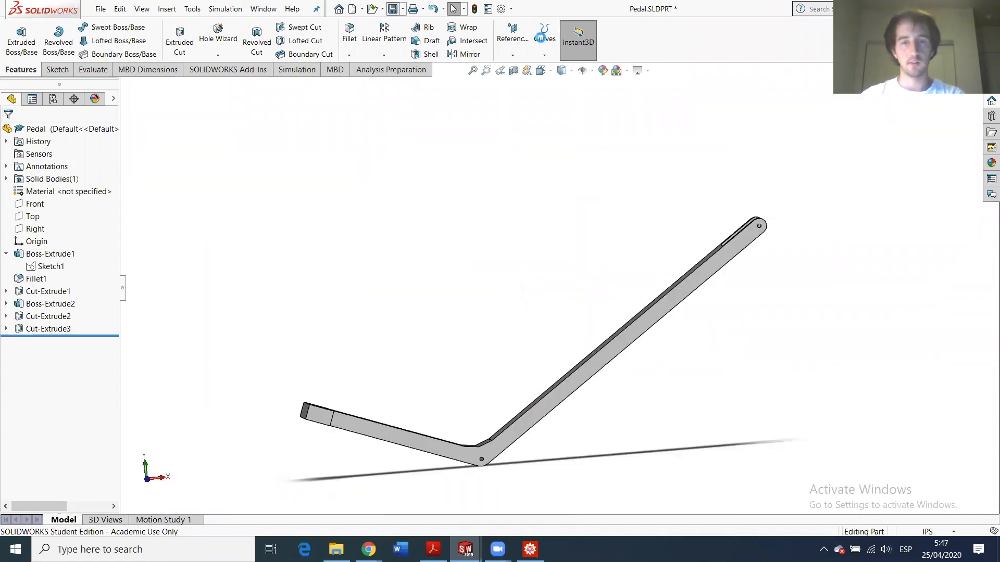
key("ctrl+Tab")
scroll(493, 228, "up", 10)
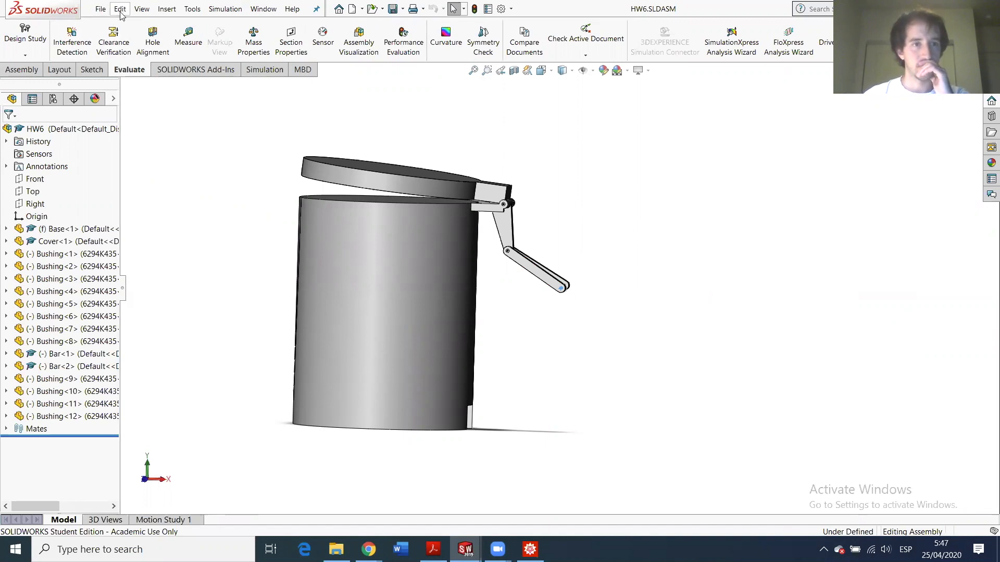
- Insert Pedal.SLDPRT into HW6 beside the base, then select Bushing.SLDPRT in the HW6 undergrad folder
left_click(166, 9)
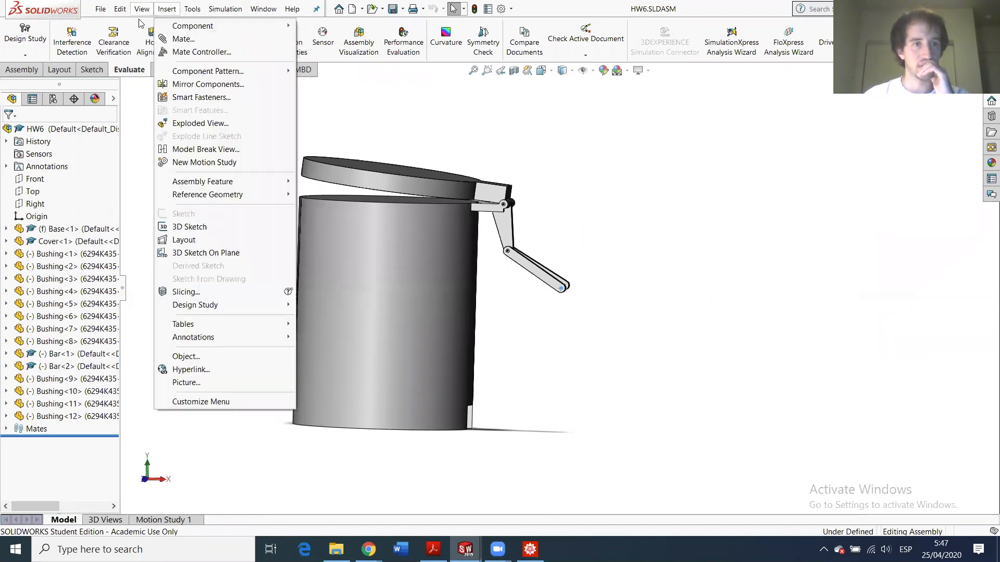
left_click(20, 70)
left_click(93, 37)
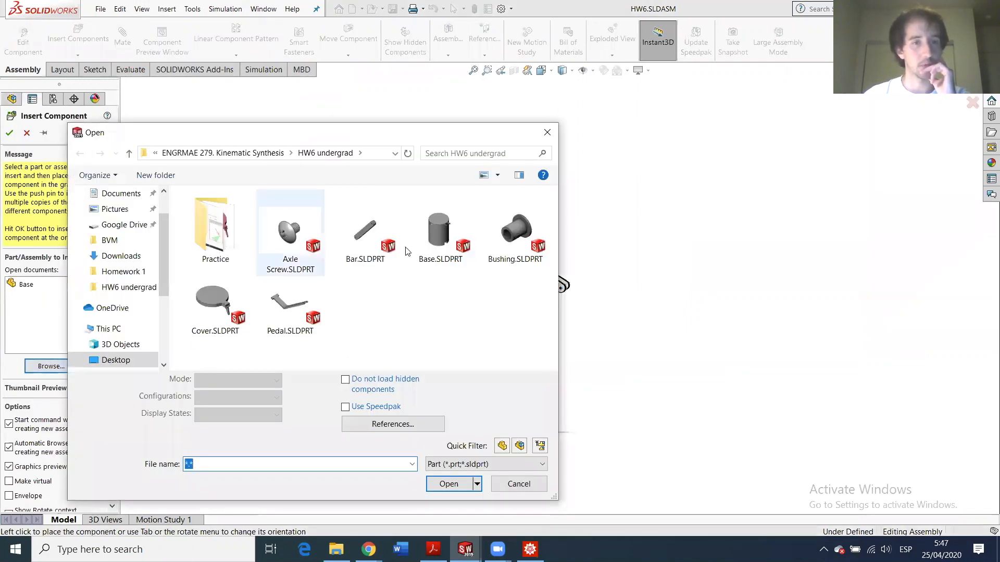
double_click(281, 320)
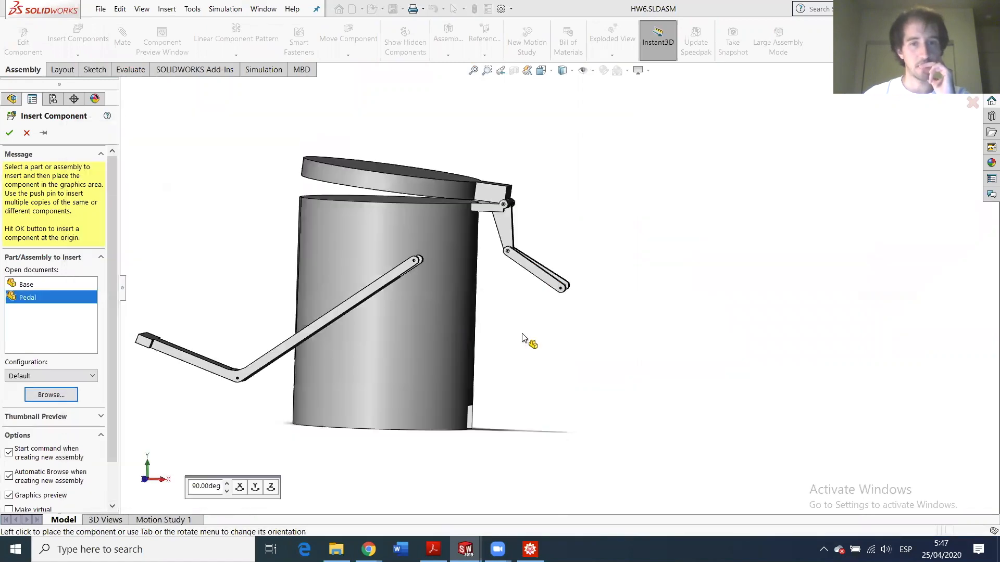
left_click(275, 478)
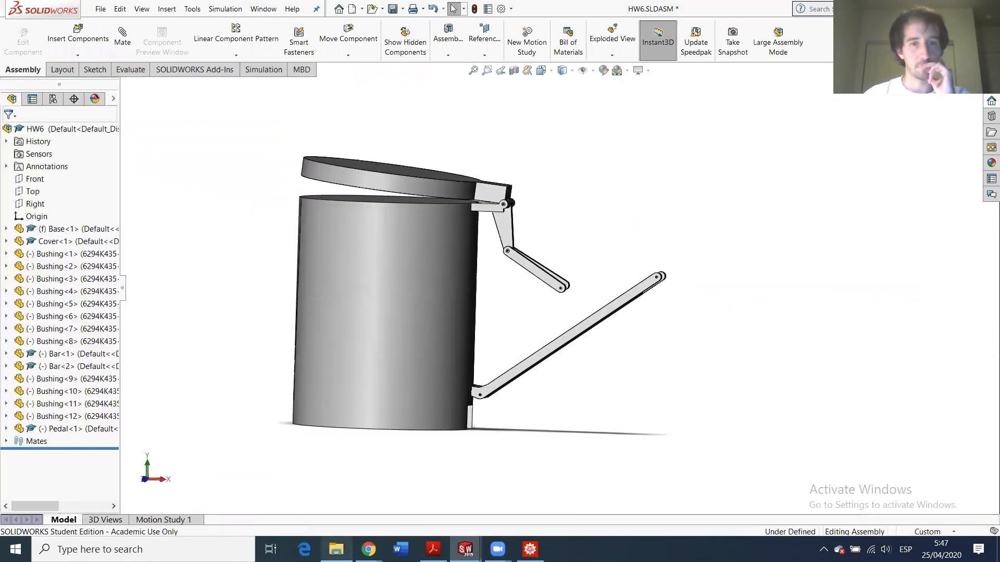
key("alt+Tab")
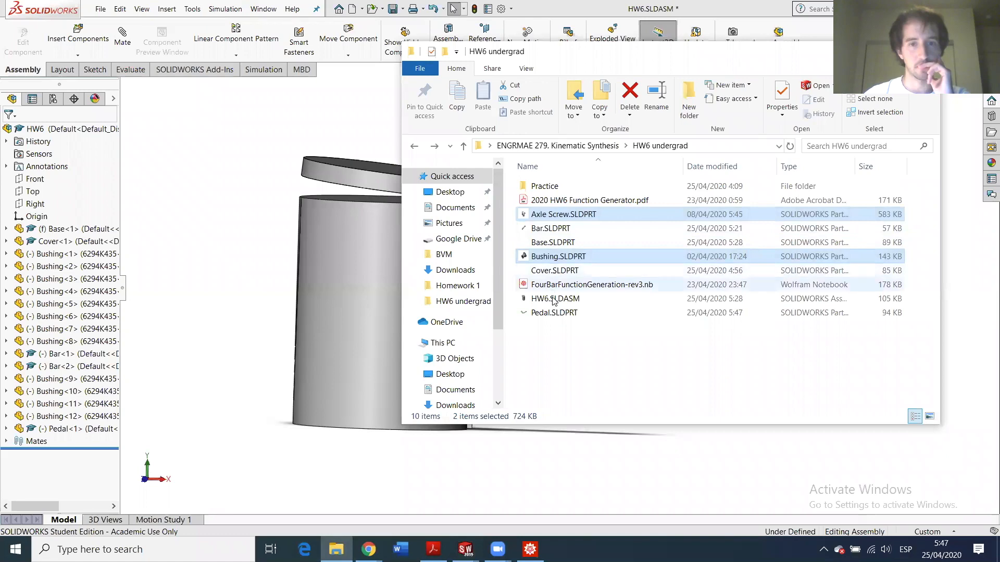
left_click(559, 257)
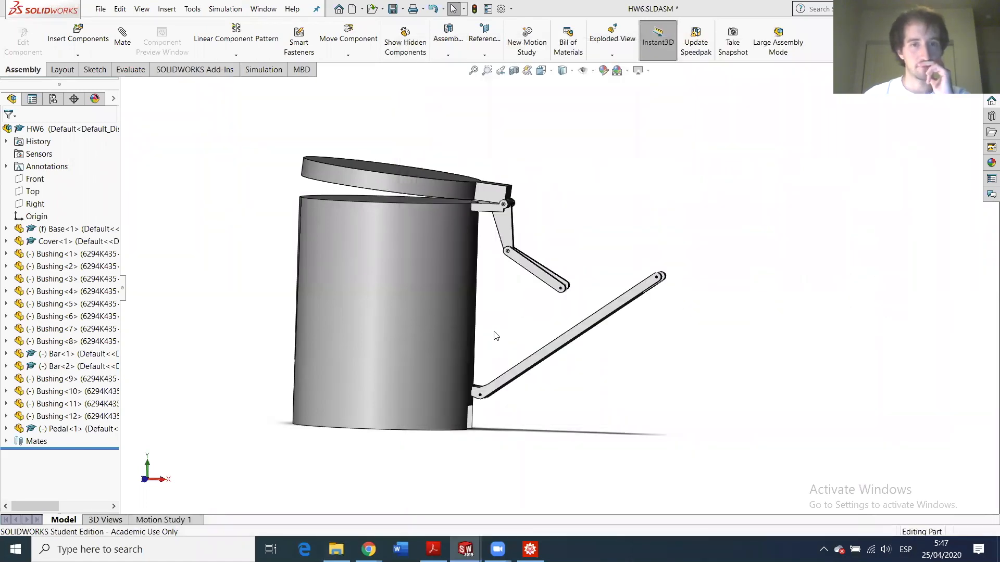
- Insert two bushings, Bushing<13> and Bushing<14>, placing each near the lever bars
mouse_move(465, 550)
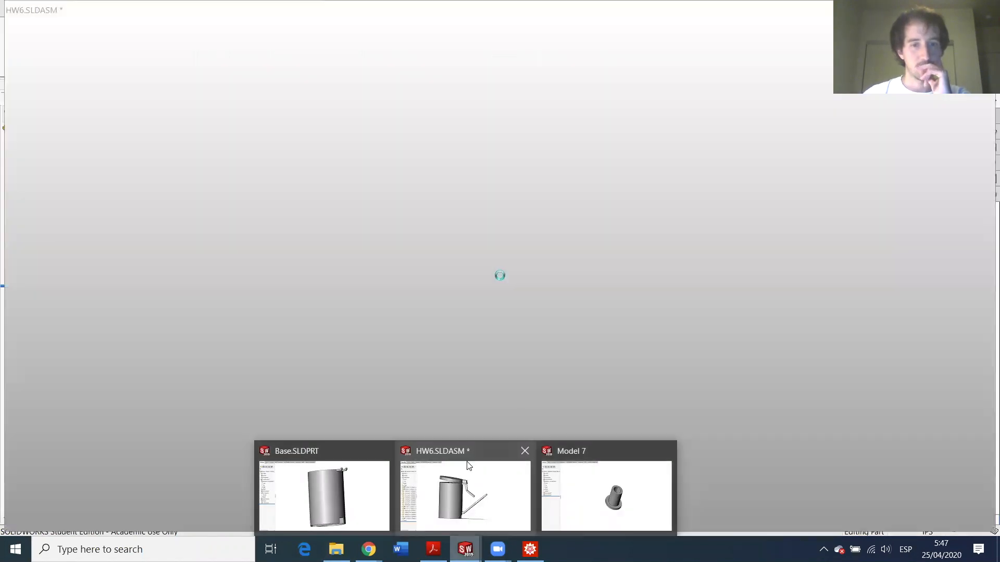
left_click(466, 471)
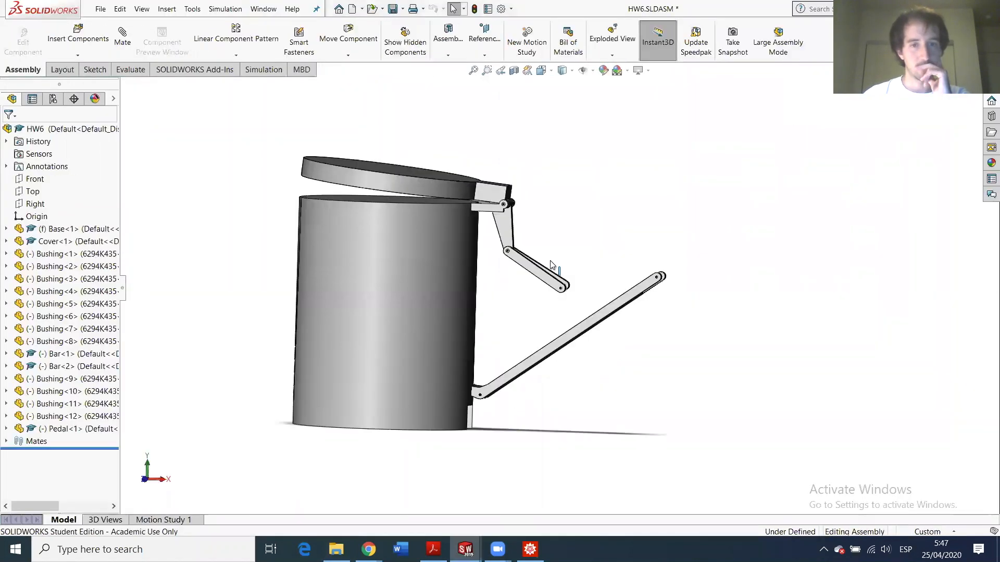
scroll(565, 287, "down", 5)
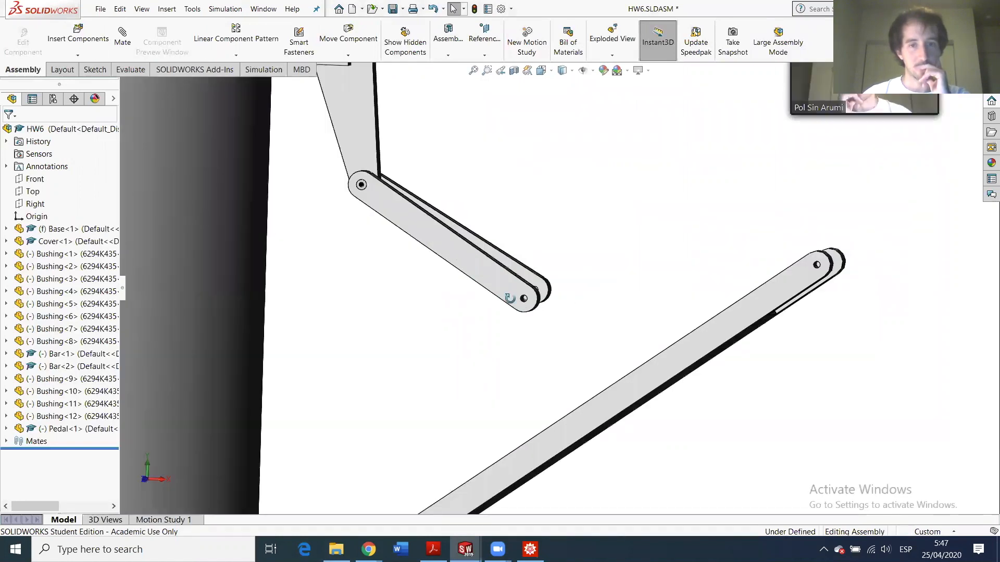
middle_click_drag(509, 298, 474, 305)
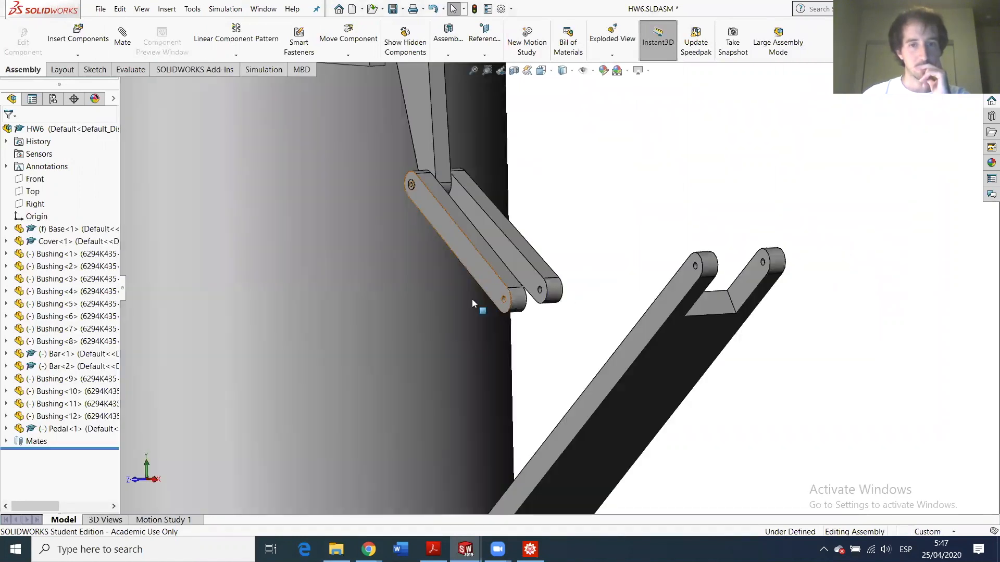
left_click(71, 48)
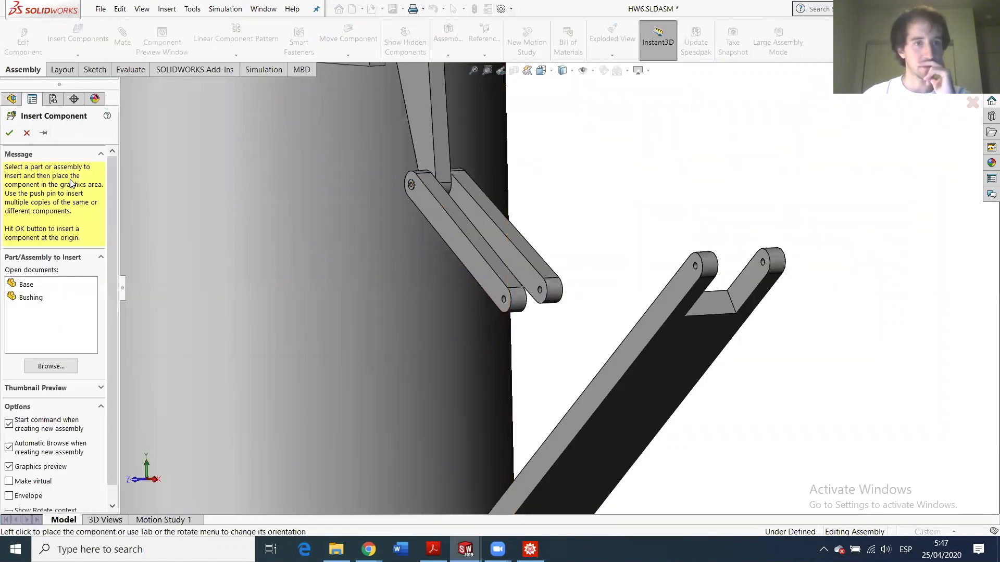
left_click(30, 298)
left_click(492, 311)
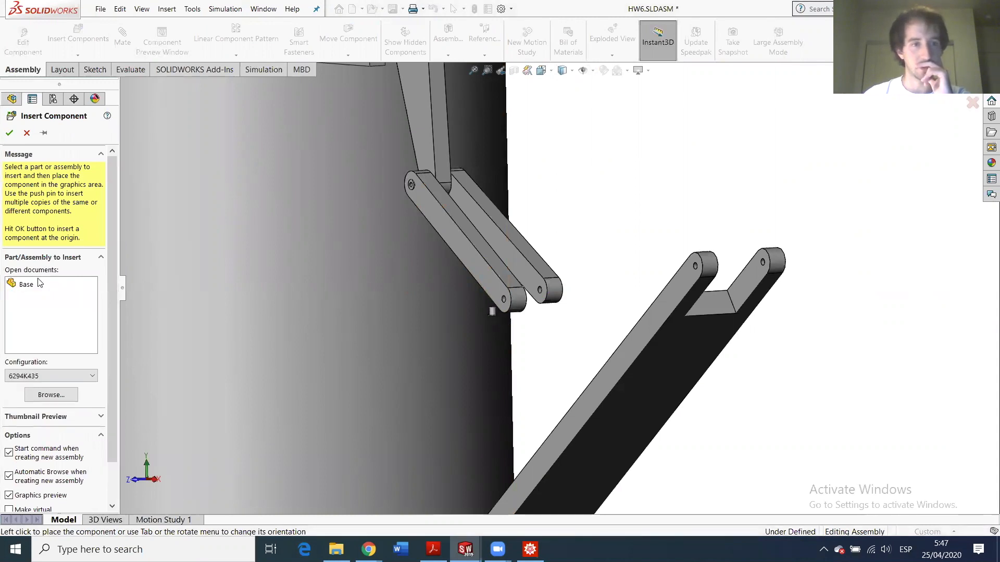
left_click(66, 49)
left_click(32, 297)
left_click(585, 276)
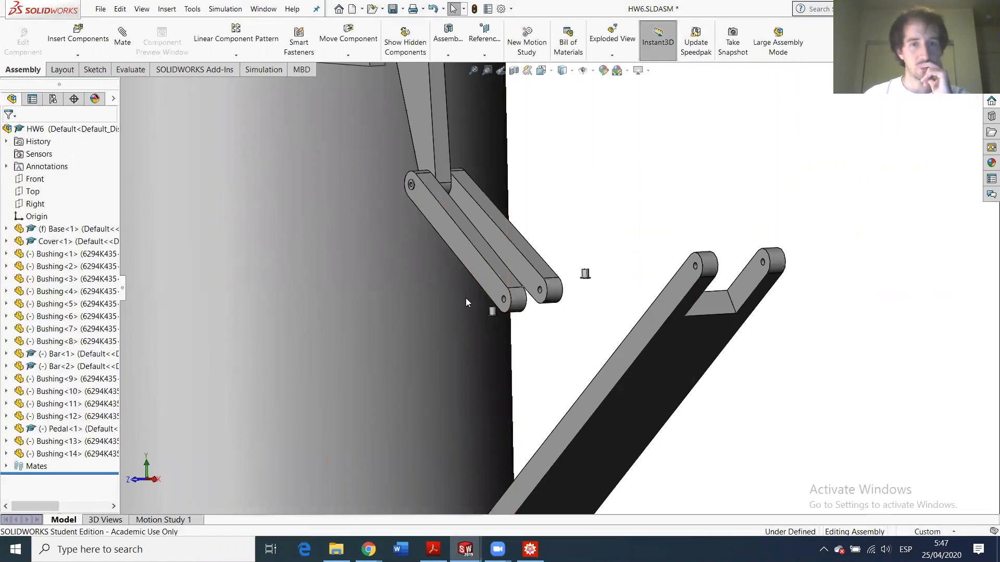
- Start a Coincident mate between Bushing<13>'s flange face and Bar<1>'s side face
scroll(465, 298, "down", 3)
scroll(417, 267, "down", 3)
middle_click_drag(464, 267, 487, 359)
scroll(492, 357, "up", 6)
scroll(536, 285, "down", 4)
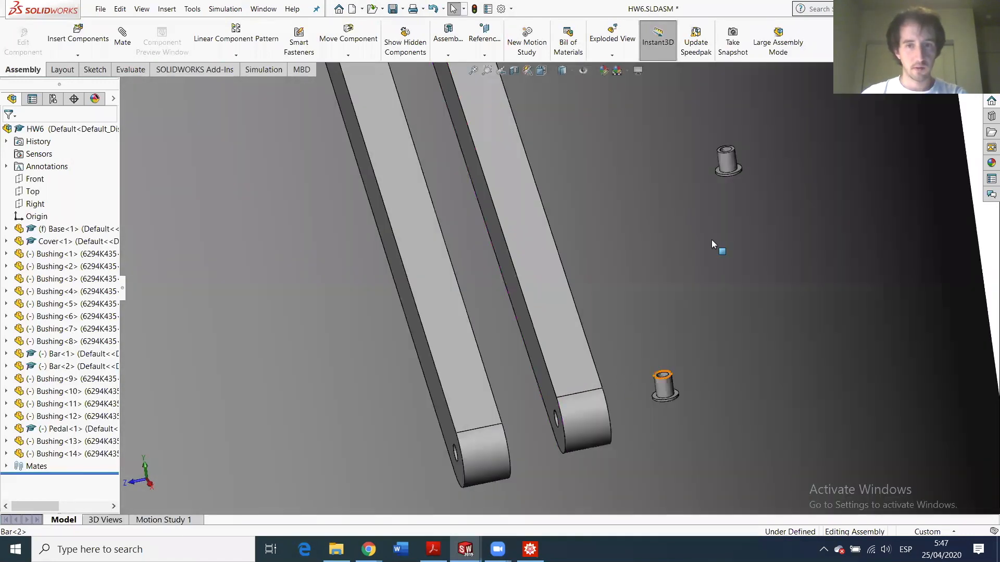
left_click(739, 170)
left_click(403, 288, "ctrl")
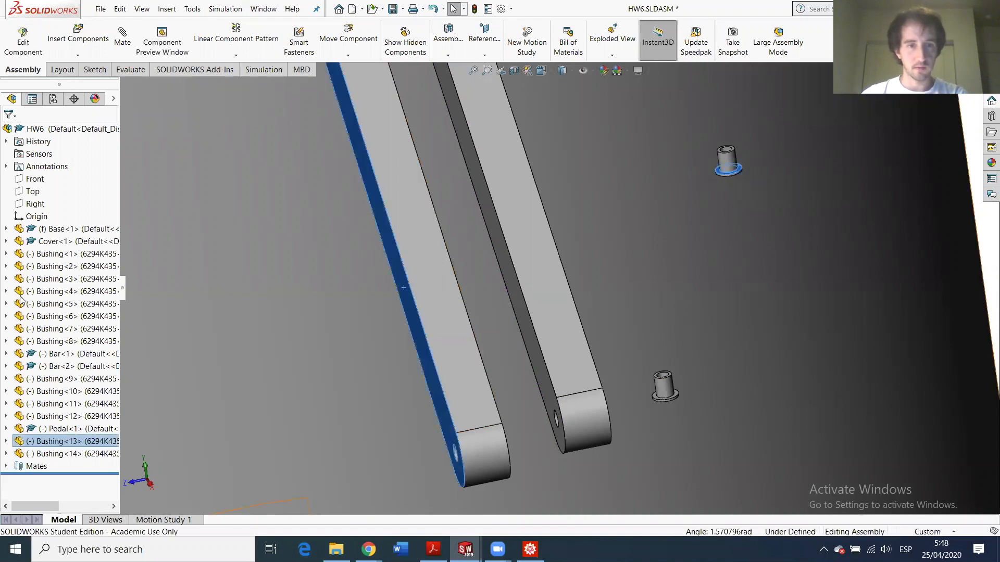
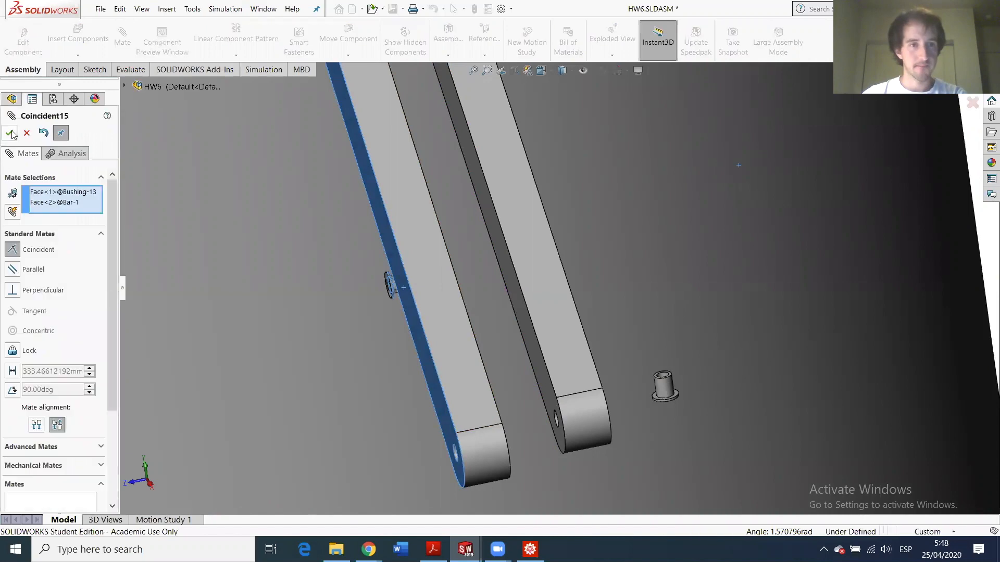
- Finish seating Bushing<13> in the first bar's end hole with coincident and concentric mates
left_click(11, 133)
scroll(467, 458, "down", 3)
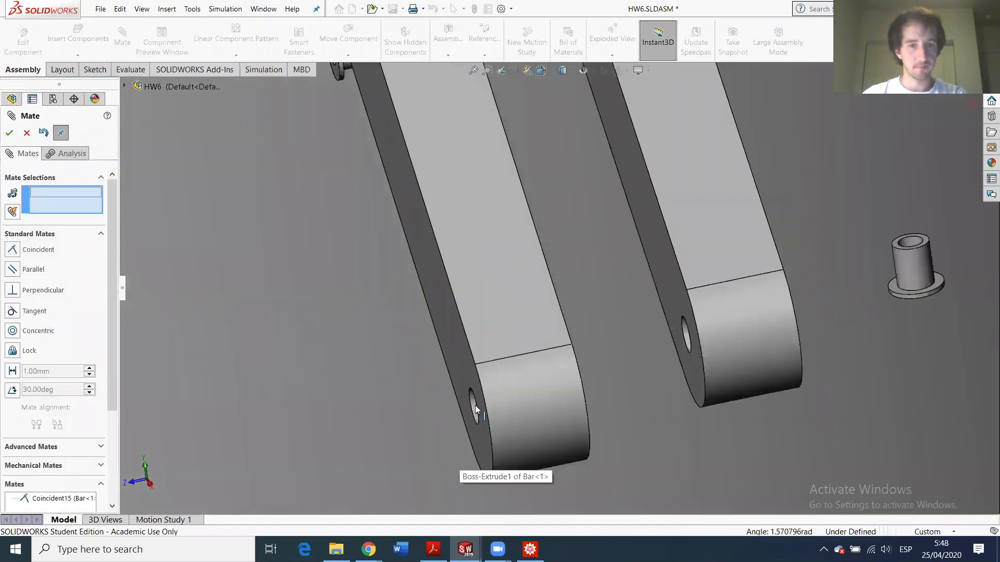
left_click(474, 405)
scroll(336, 130, "up", 1)
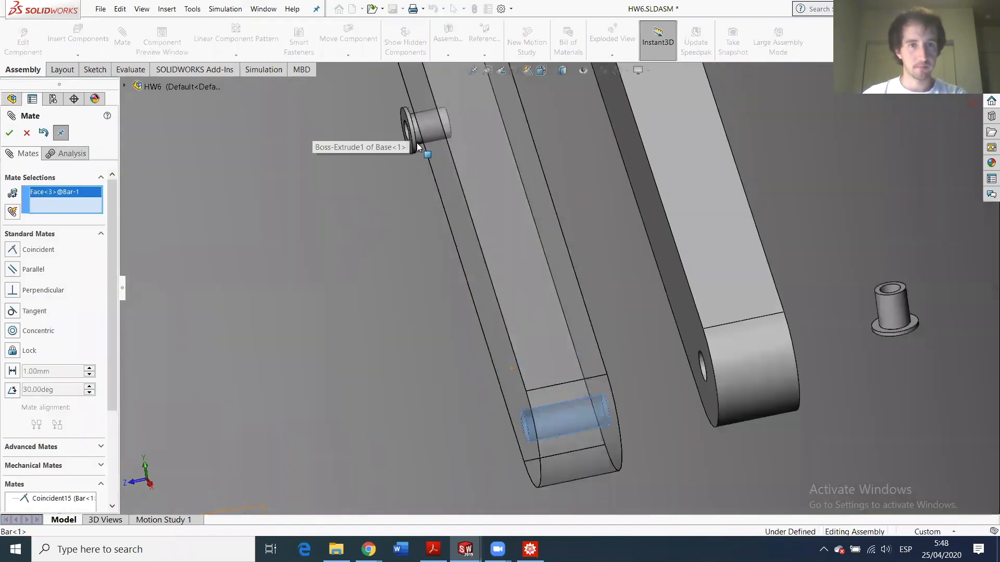
scroll(413, 137, "down", 3)
left_click(425, 153)
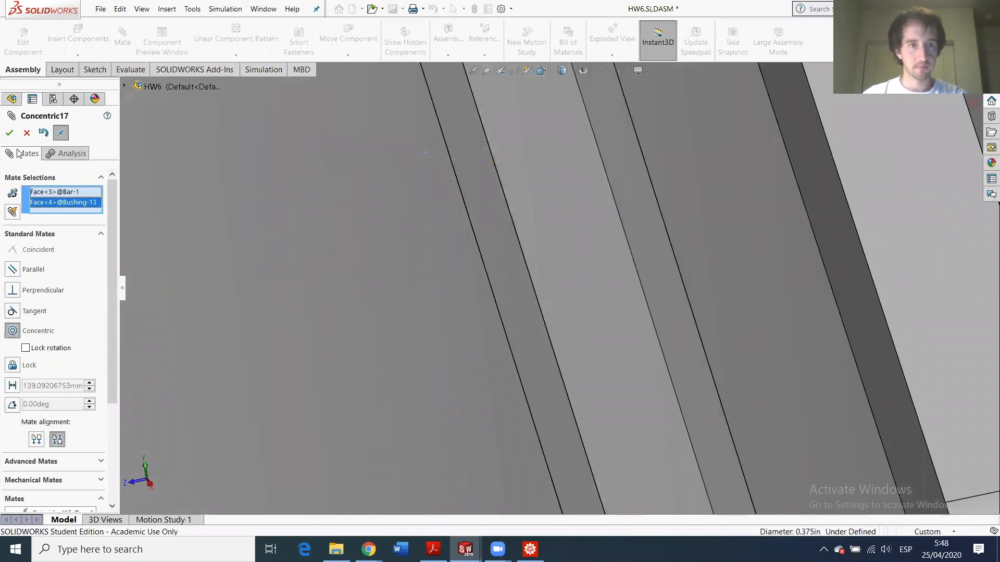
left_click(9, 134)
- Mate the second bushing flush against the second bar's side face and concentric with its hole
scroll(799, 389, "up", 8)
scroll(766, 388, "up", 3)
scroll(457, 303, "down", 4)
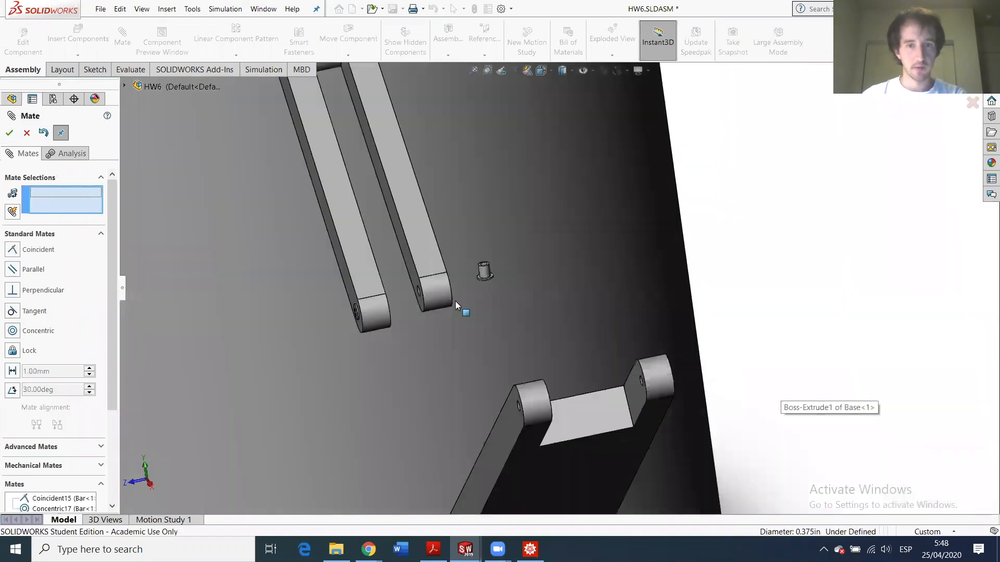
middle_click_drag(432, 302, 359, 299)
scroll(491, 266, "down", 4)
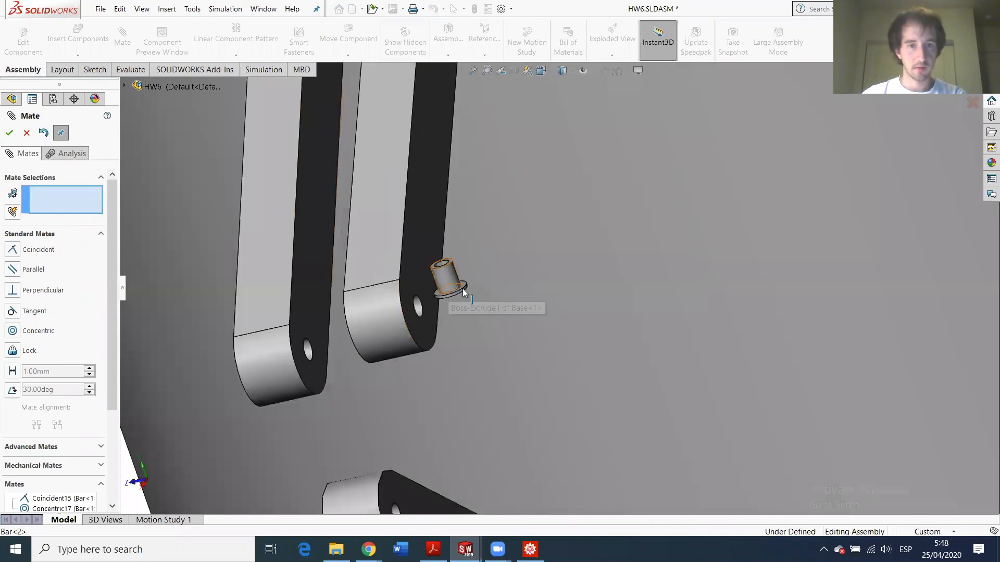
left_click(463, 286)
left_click(419, 204)
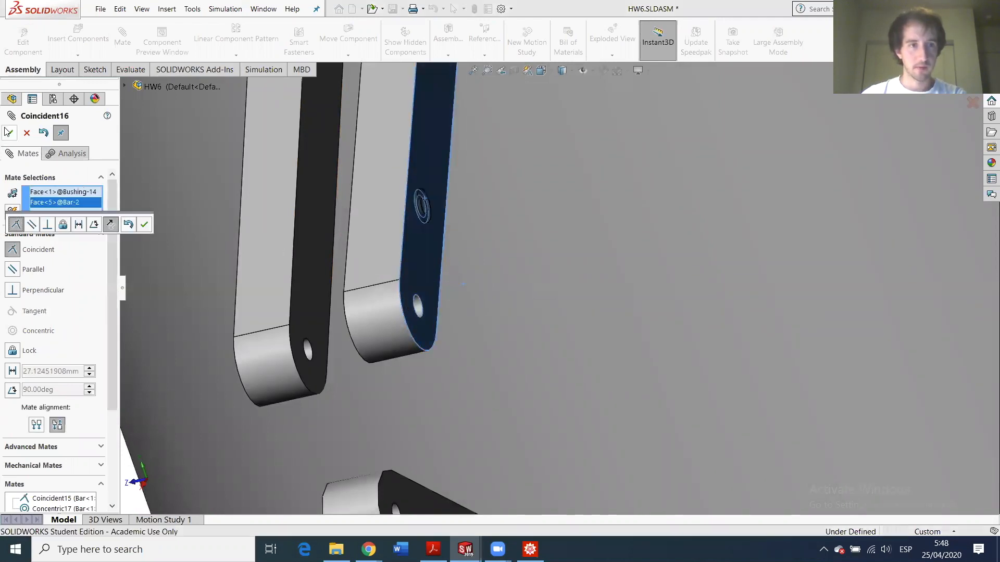
key("Return")
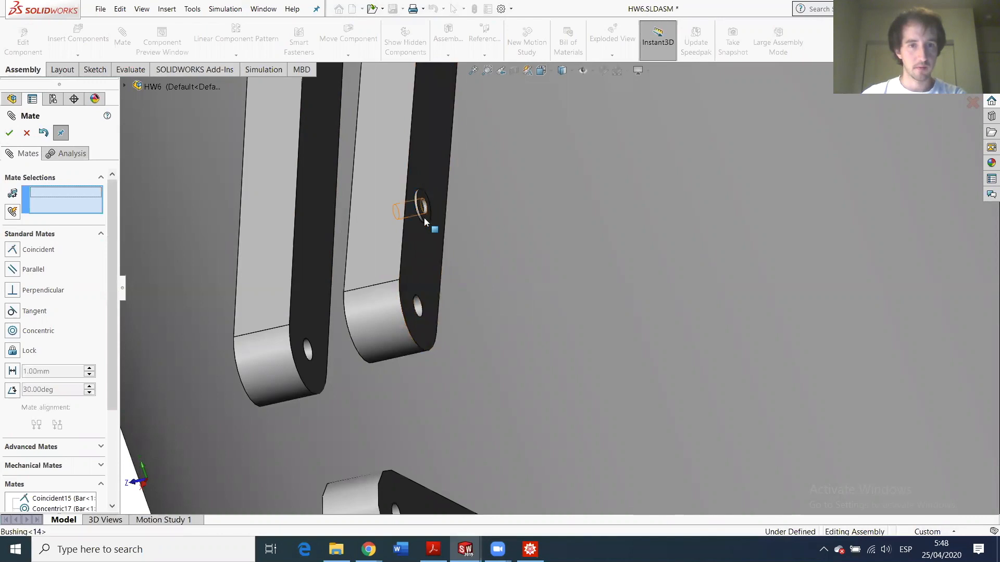
left_click(419, 310)
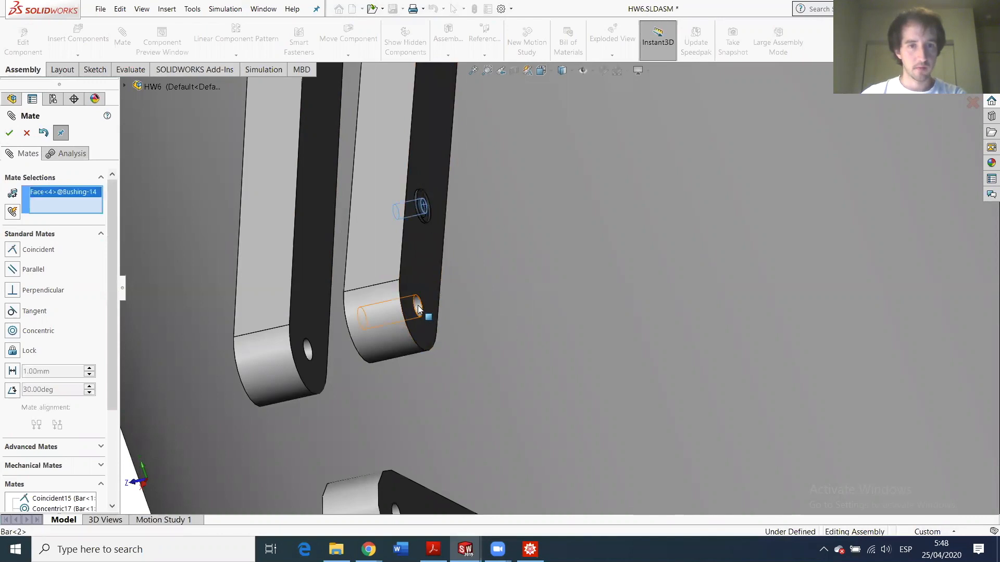
key("Return")
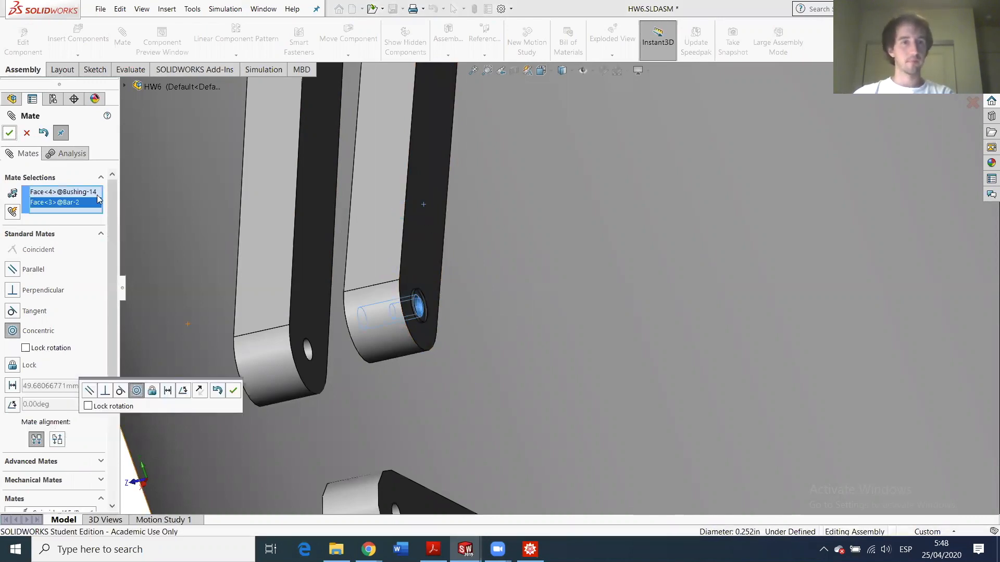
scroll(396, 360, "up", 7)
middle_click_drag(574, 353, 607, 336)
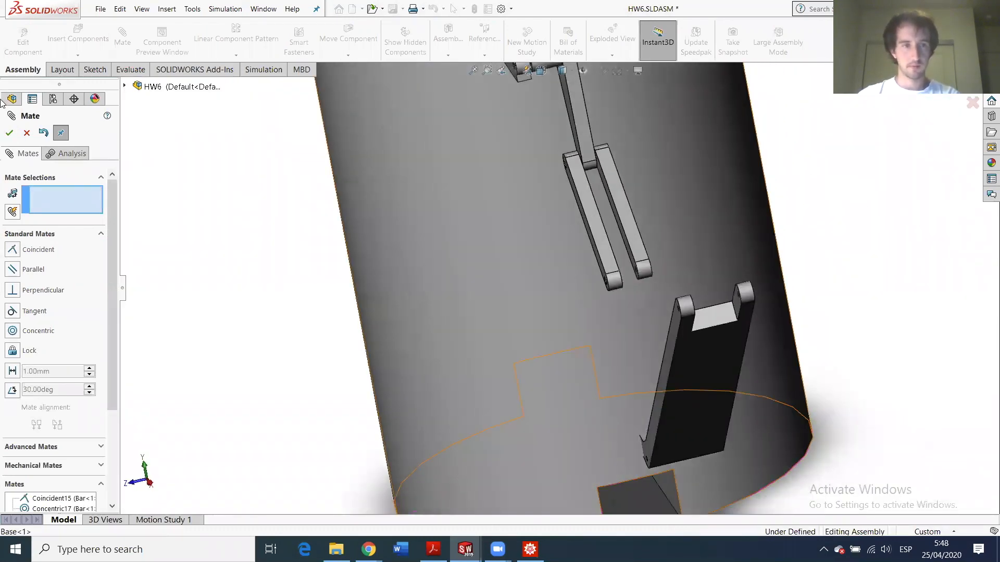
- Close the Mate panel and insert a Bushing copy from the open documents onto the pedal
left_click(21, 132)
left_click(88, 38)
left_click(38, 304)
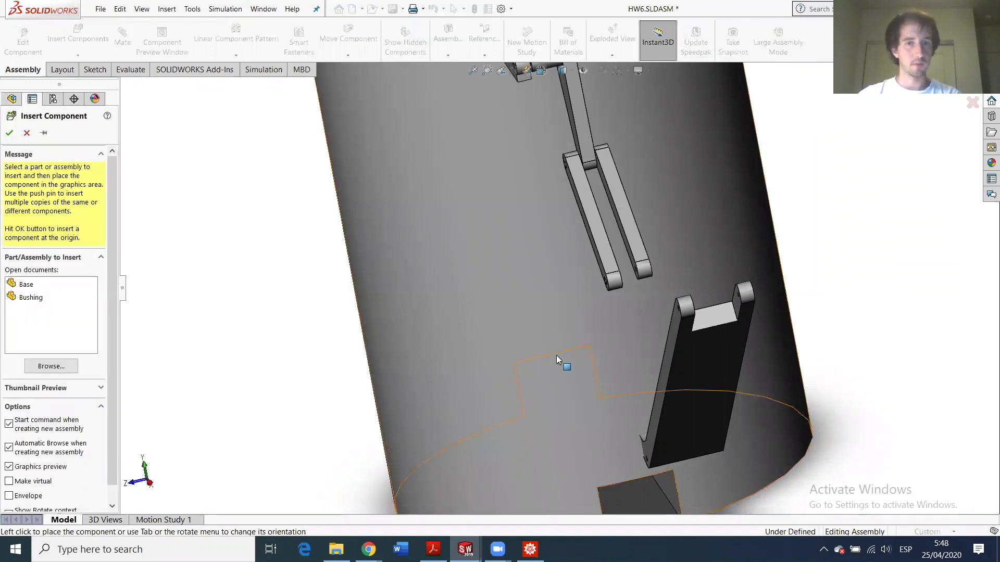
left_click(28, 300)
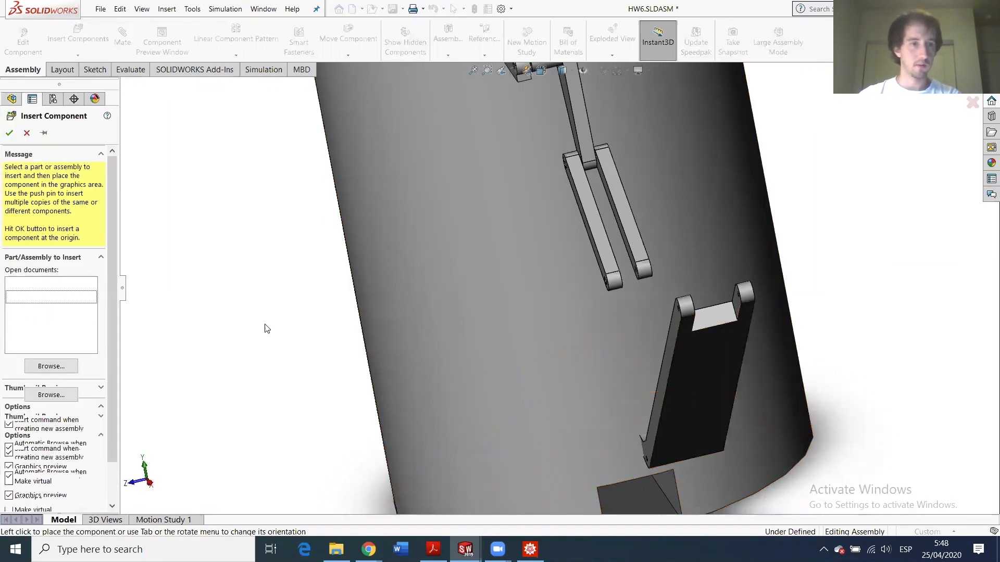
left_click(704, 299)
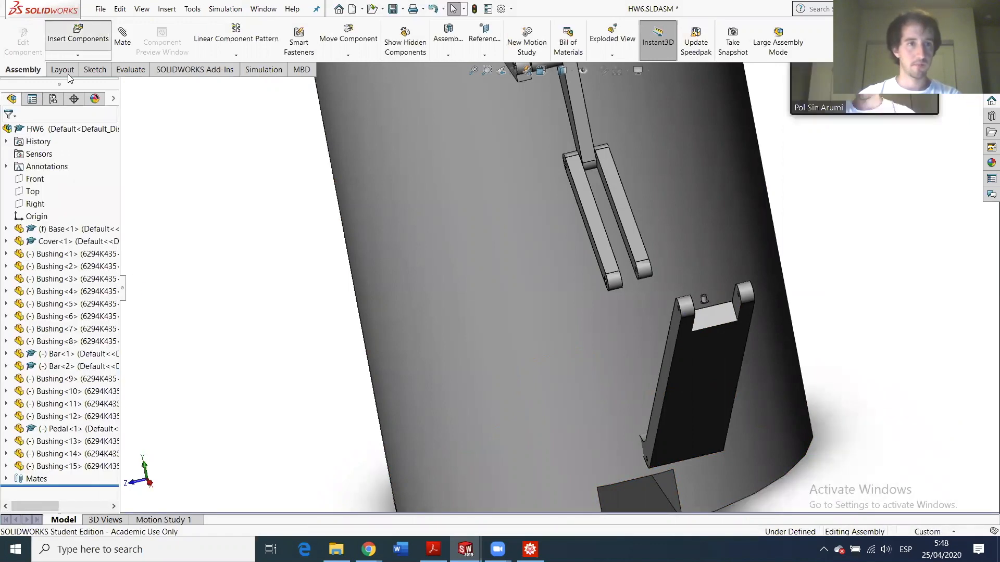
left_click(41, 298)
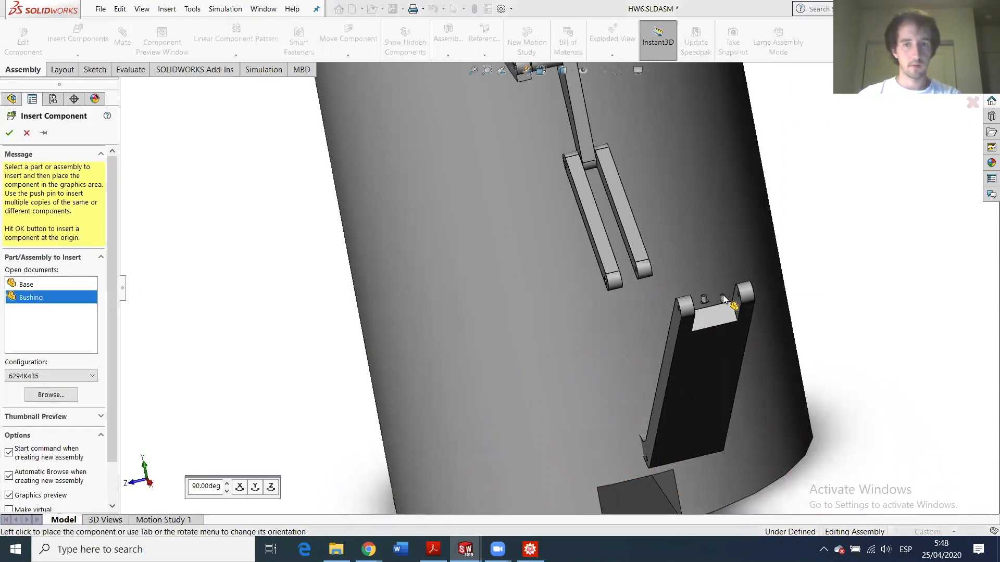
- Place two more Bushing copies loose beside the pedal's hinge lugs
left_click(81, 33)
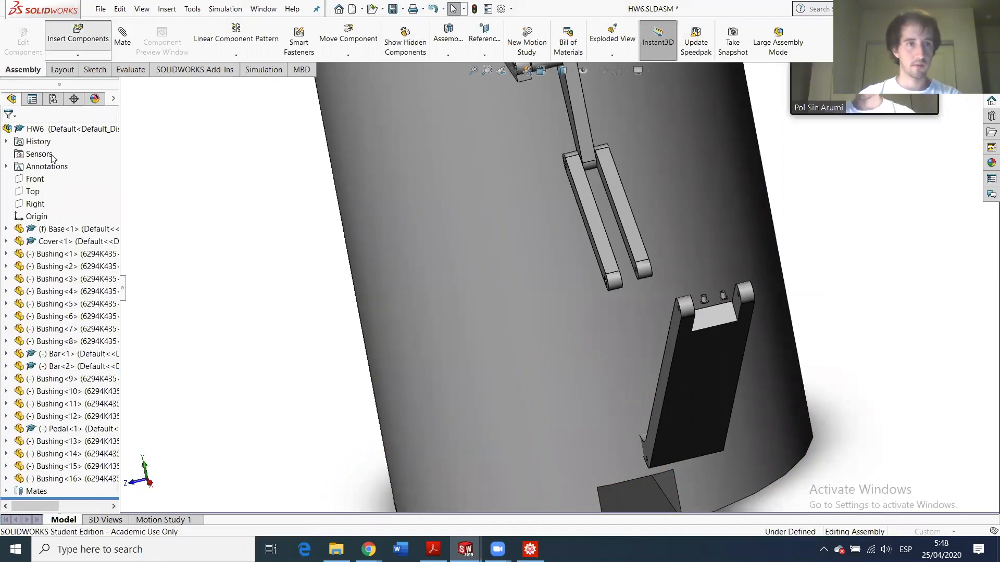
left_click(28, 298)
left_click(666, 310)
left_click(58, 46)
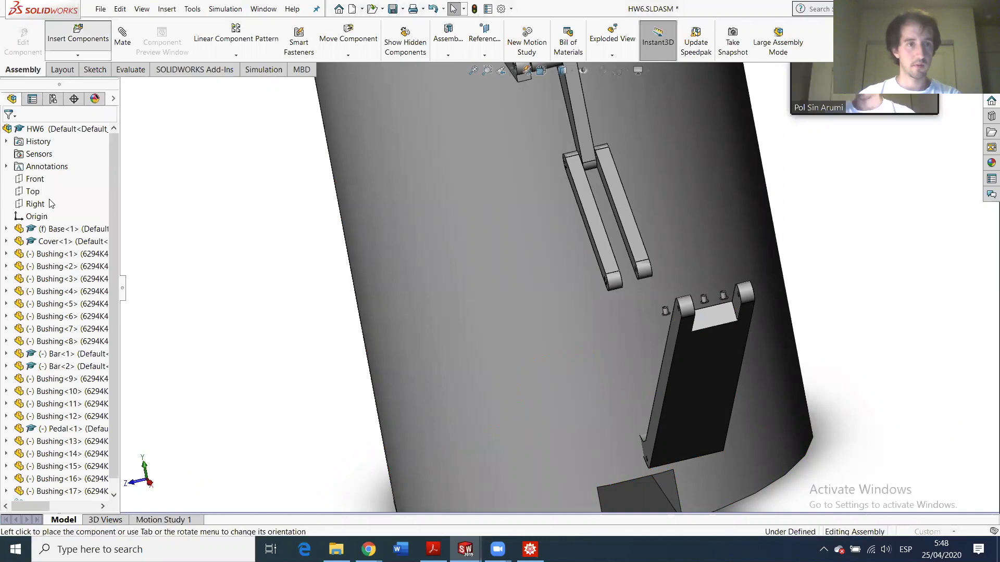
left_click(33, 298)
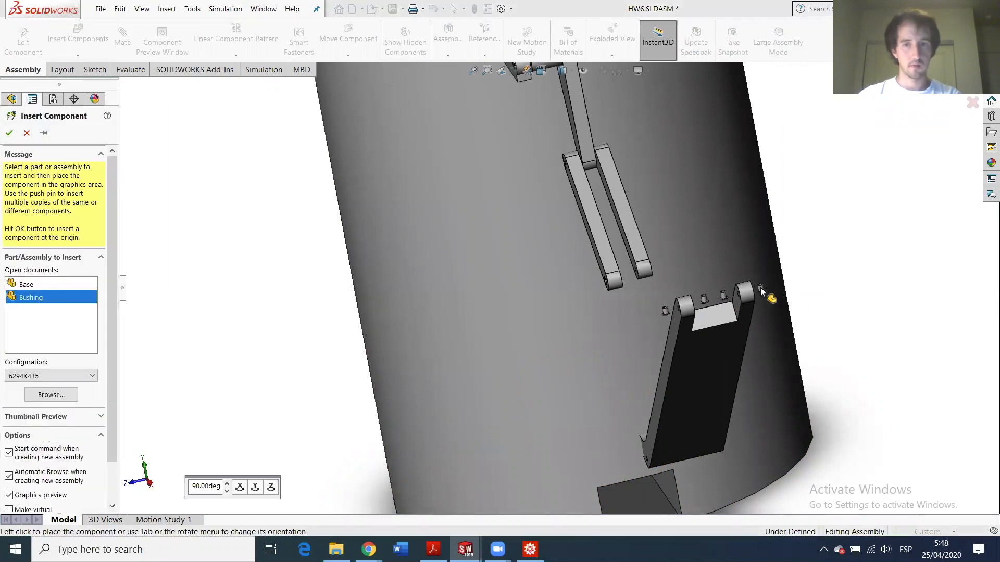
left_click(760, 288)
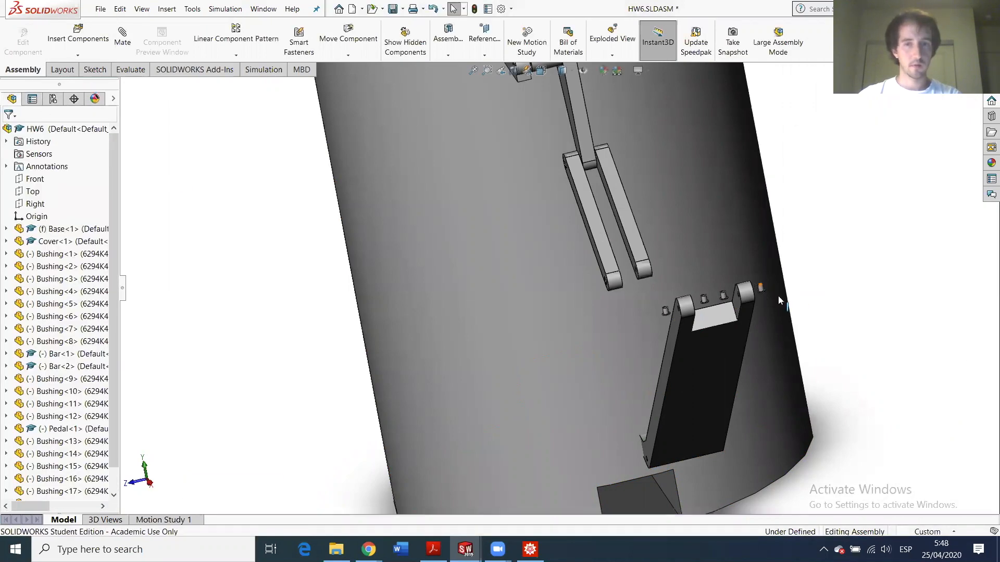
scroll(778, 295, "down", 5)
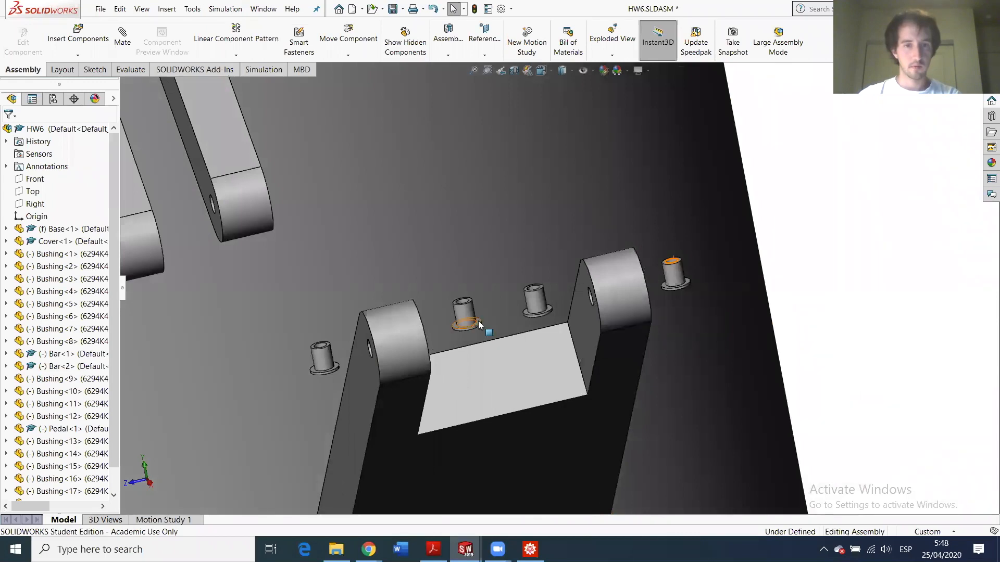
- Mate Bushing<15>'s flange face coincident with the pedal's face
left_click(479, 323)
middle_click_drag(470, 343, 411, 352)
left_click(388, 363, "ctrl")
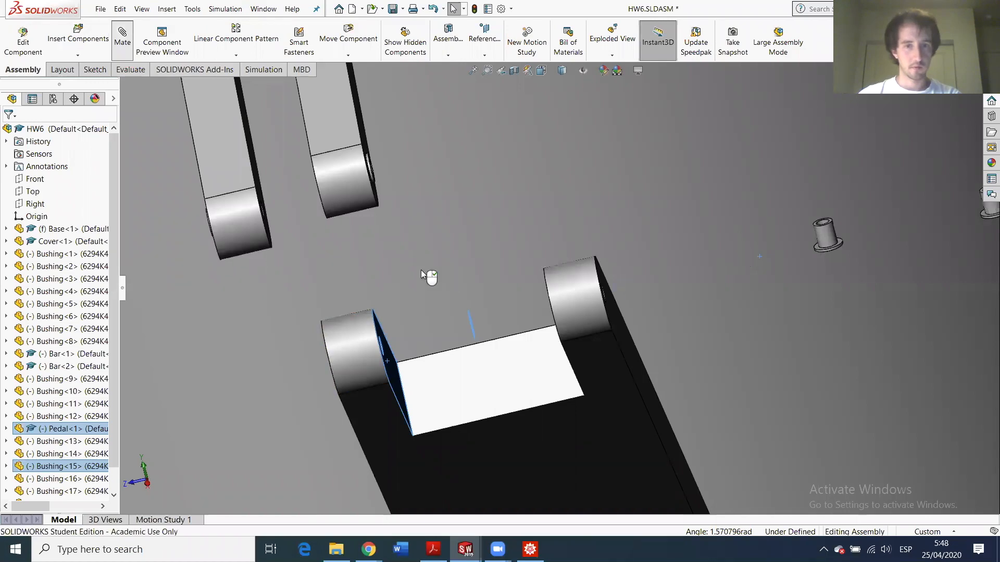
left_click(302, 259)
mouse_move(543, 387)
middle_mouse_down()
mouse_move(549, 416)
mouse_move(542, 389)
middle_mouse_up()
scroll(528, 251, "up", 6)
scroll(544, 246, "up", 1)
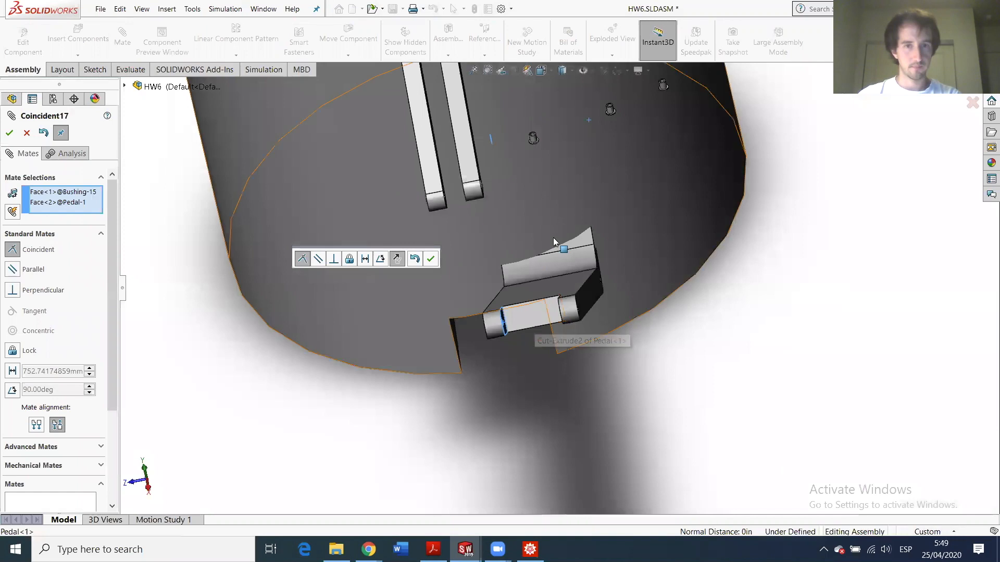
middle_click_drag(568, 254, 586, 254)
scroll(587, 254, "down", 5)
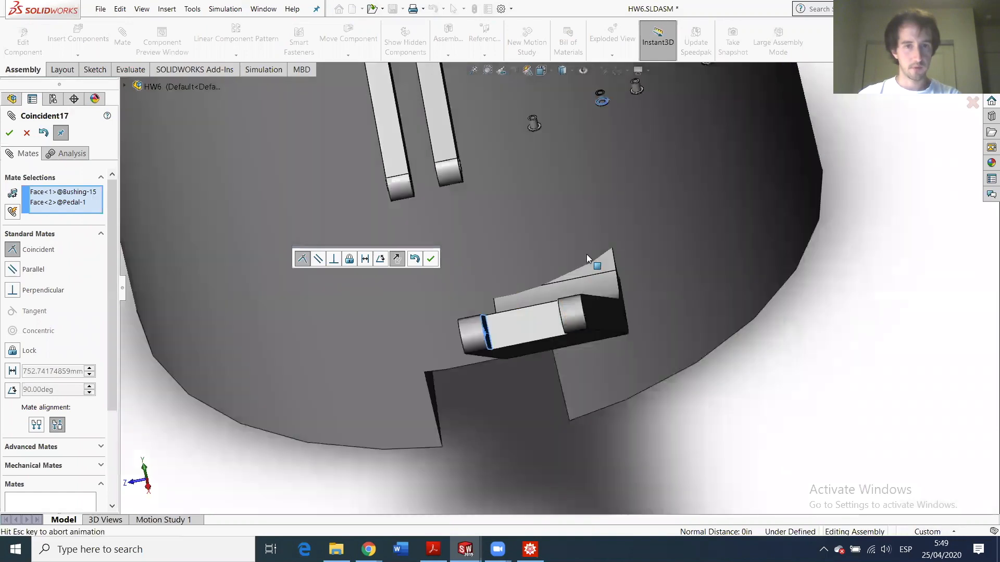
key("Return")
- Make Bushing<17> concentric with the pedal lug's hole
scroll(647, 297, "up", 1)
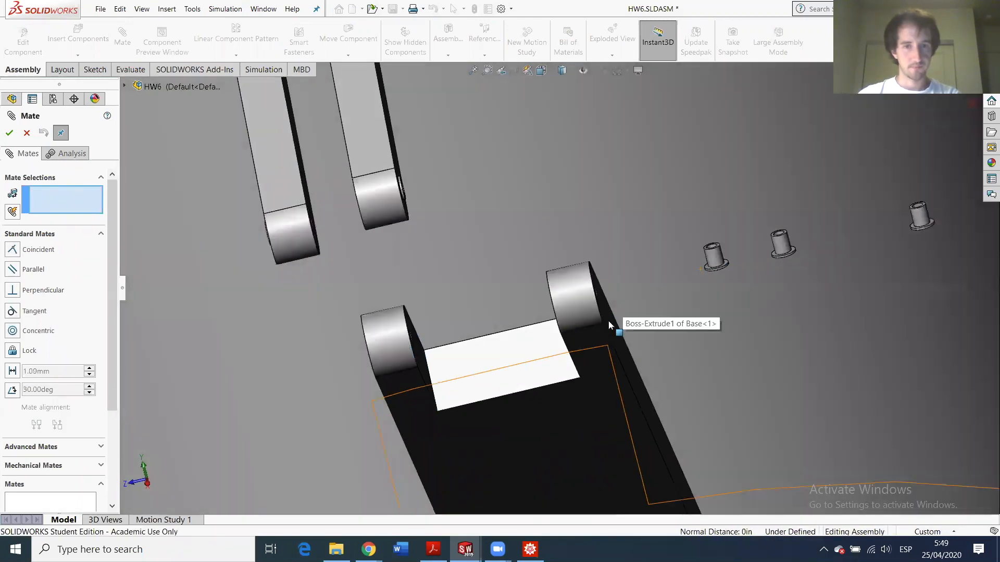
mouse_move(609, 323)
middle_mouse_down()
mouse_move(614, 341)
mouse_move(609, 319)
middle_mouse_up()
left_click(495, 195)
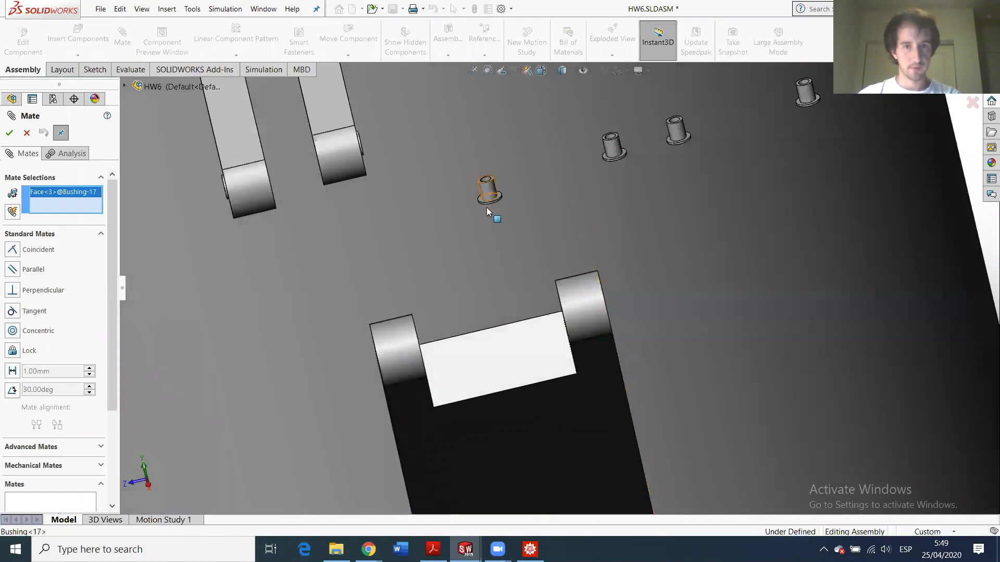
middle_click_drag(460, 310, 330, 325)
middle_click_drag(259, 318, 472, 301)
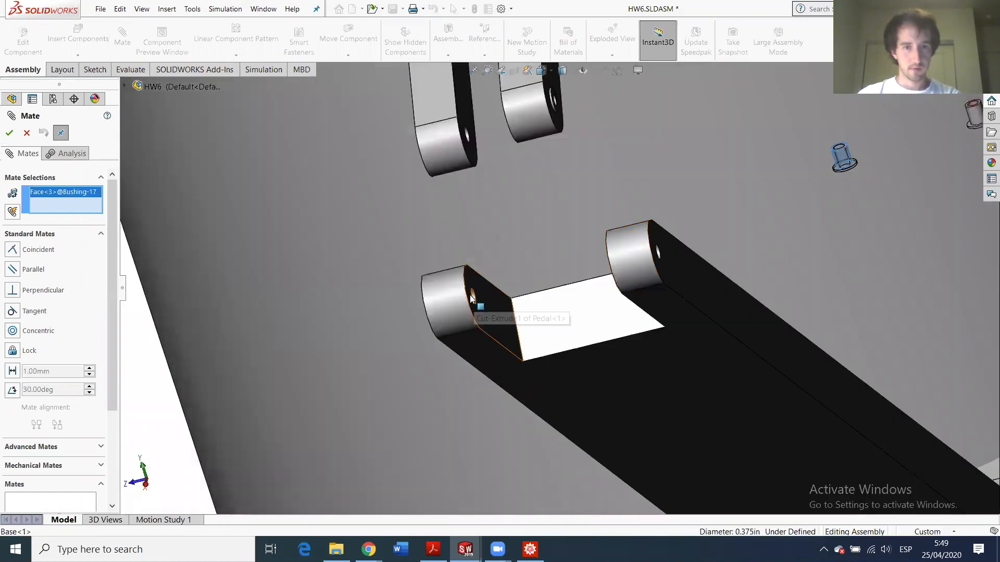
scroll(477, 296, "down", 3)
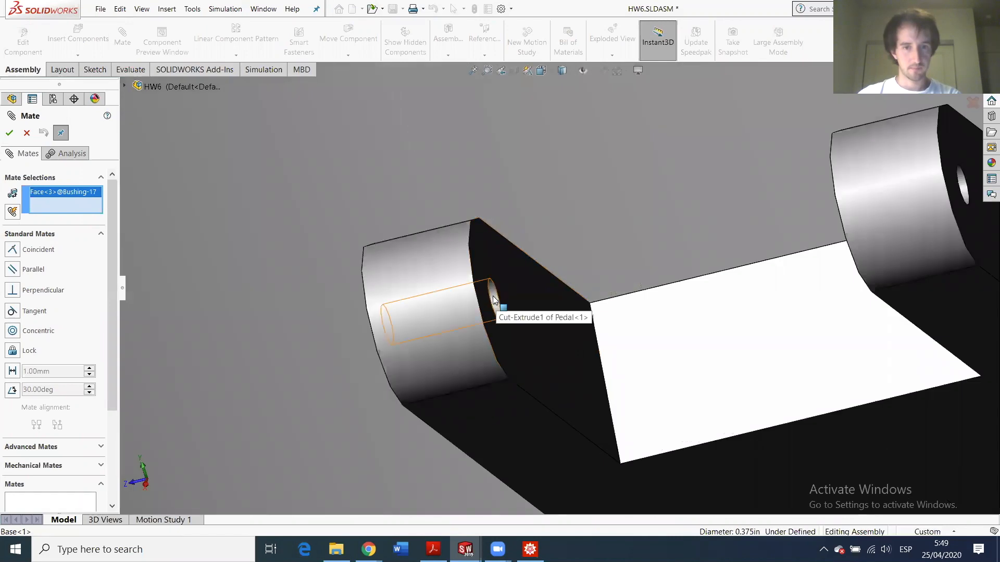
left_click(495, 299)
scroll(757, 236, "up", 5)
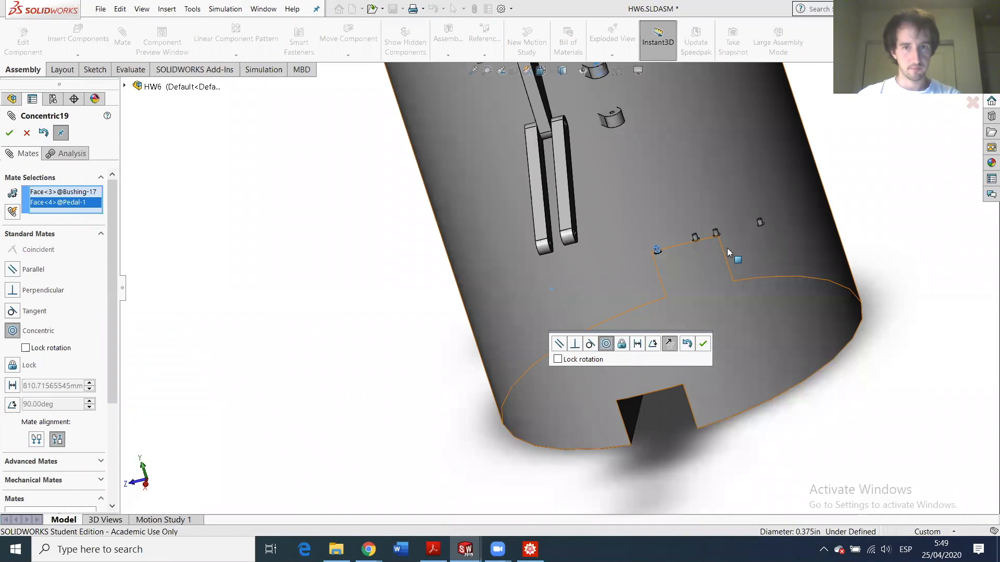
scroll(732, 249, "down", 5)
key("Return")
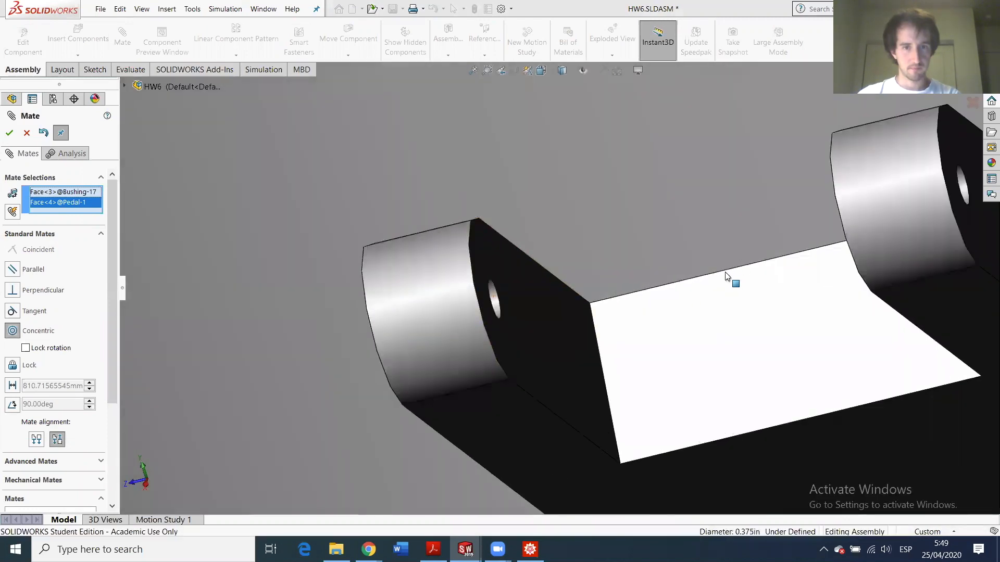
- Add another concentric mate between the pedal lug's hole face and the bushing, then view from the front
scroll(538, 292, "up", 2)
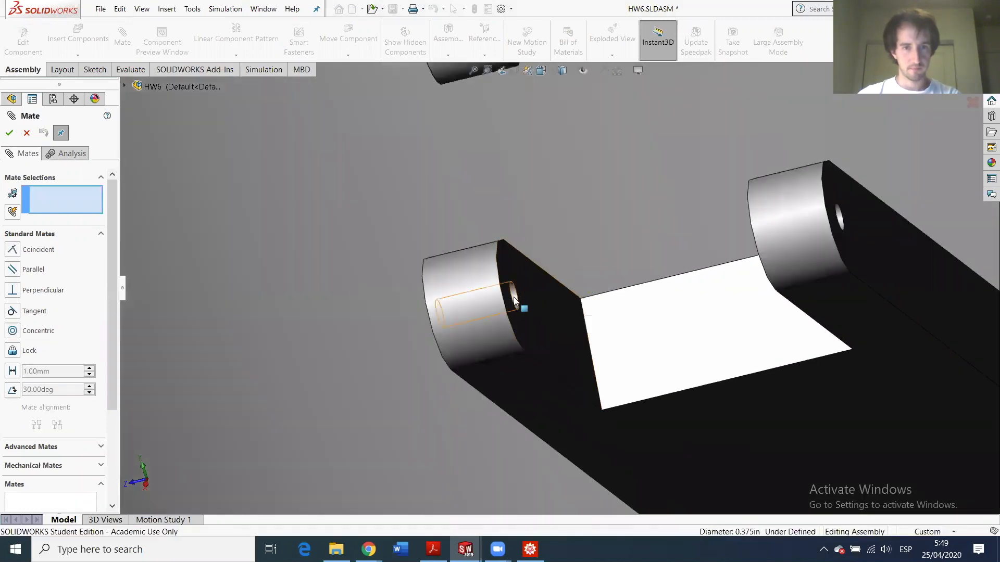
left_click(520, 295)
scroll(719, 253, "up", 3)
scroll(694, 243, "down", 4)
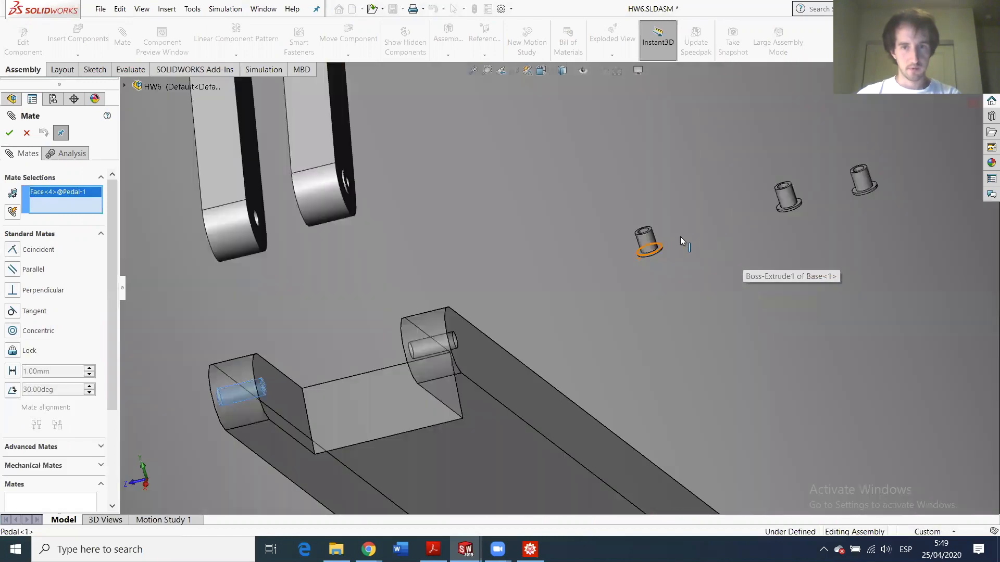
left_click(645, 240)
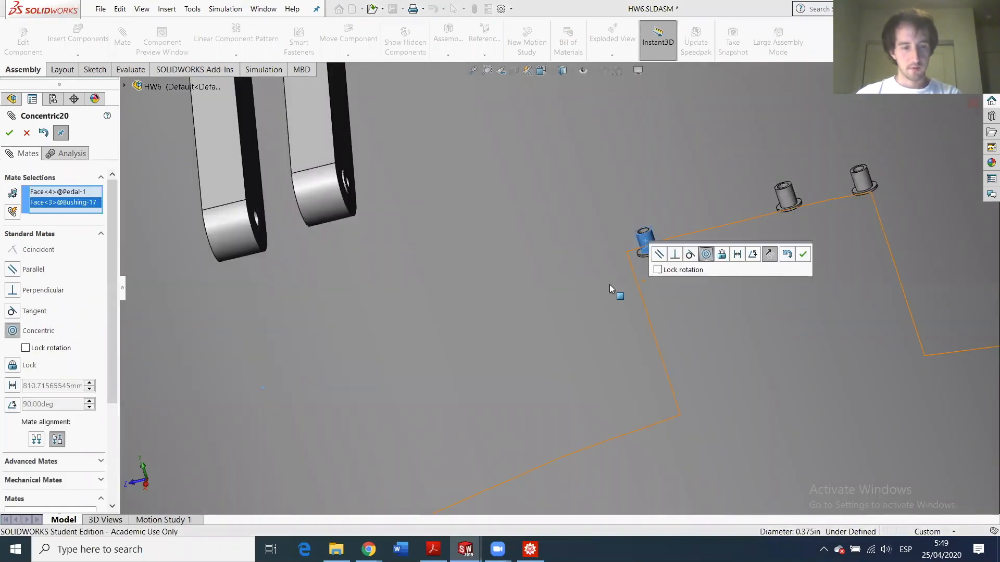
key("Return")
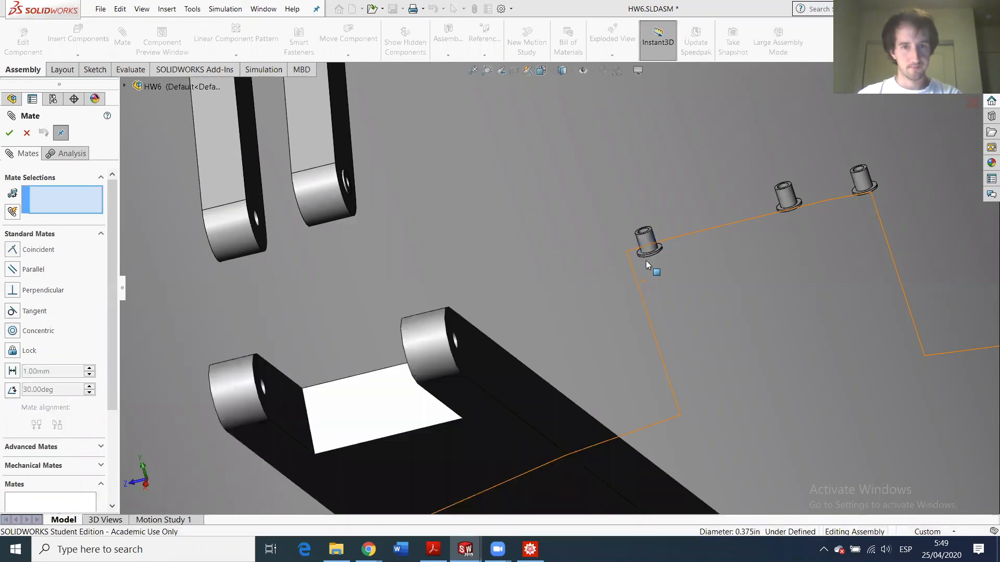
left_click(646, 241)
key("ctrl+1")
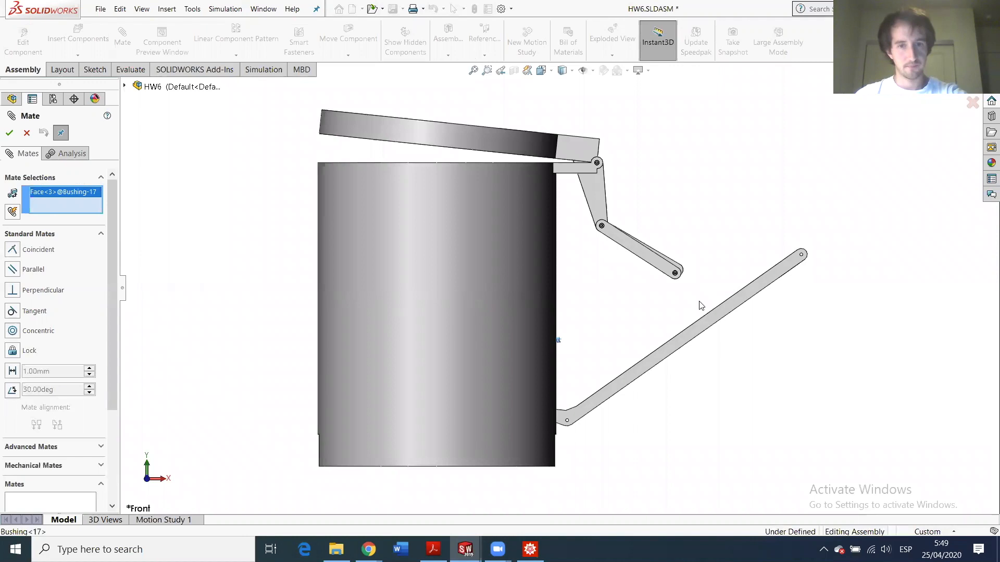
- Switch to the back view and close the Mate PropertyManager
key("ctrl+2")
scroll(573, 333, "down", 3)
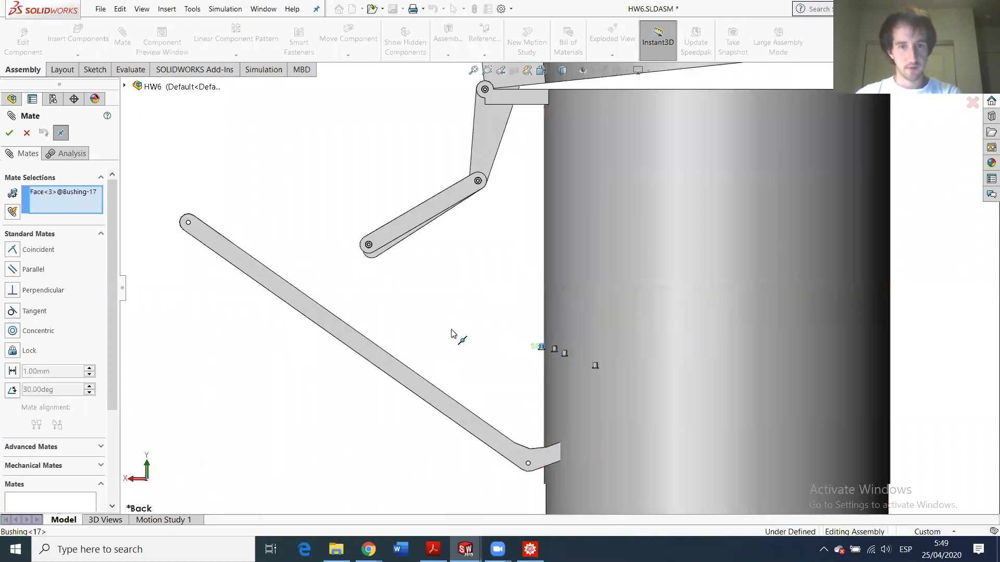
left_click_drag(452, 334, 372, 325)
left_click_drag(540, 347, 405, 289)
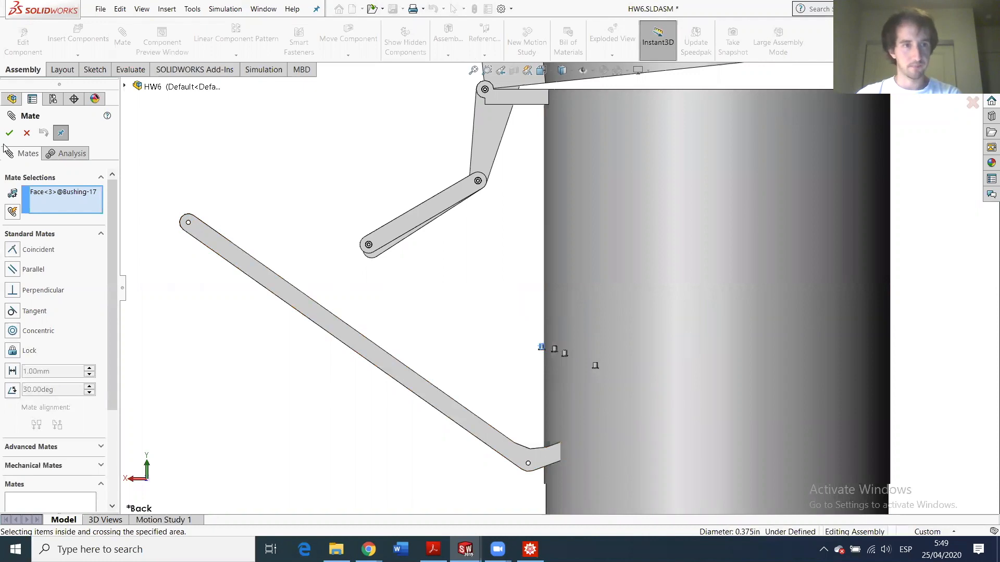
left_click(27, 134)
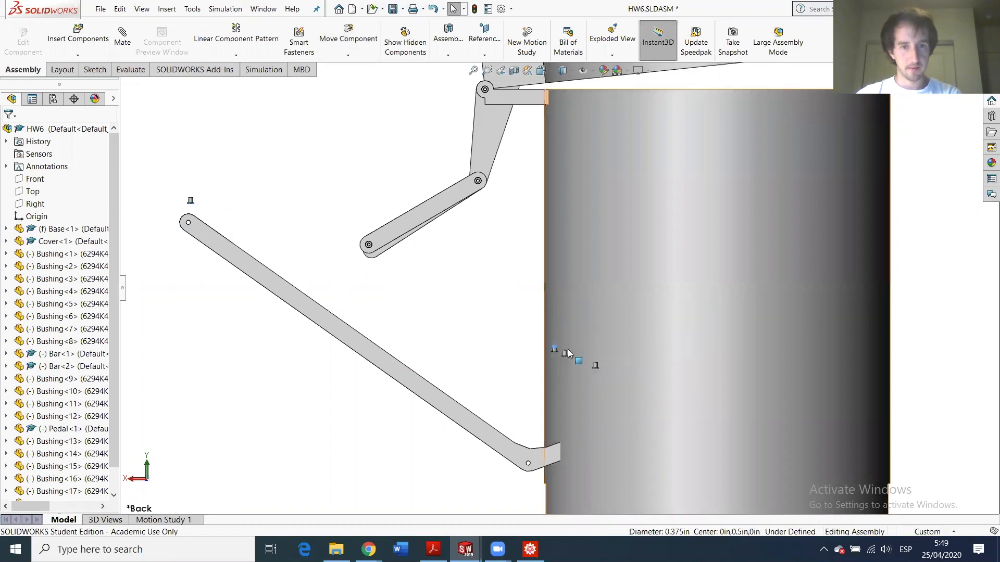
- Move Bushing<15>, Bushing<16> and Bushing<18> into a group beside the linkage bars
scroll(567, 351, "down", 4)
left_click_drag(534, 349, 175, 181)
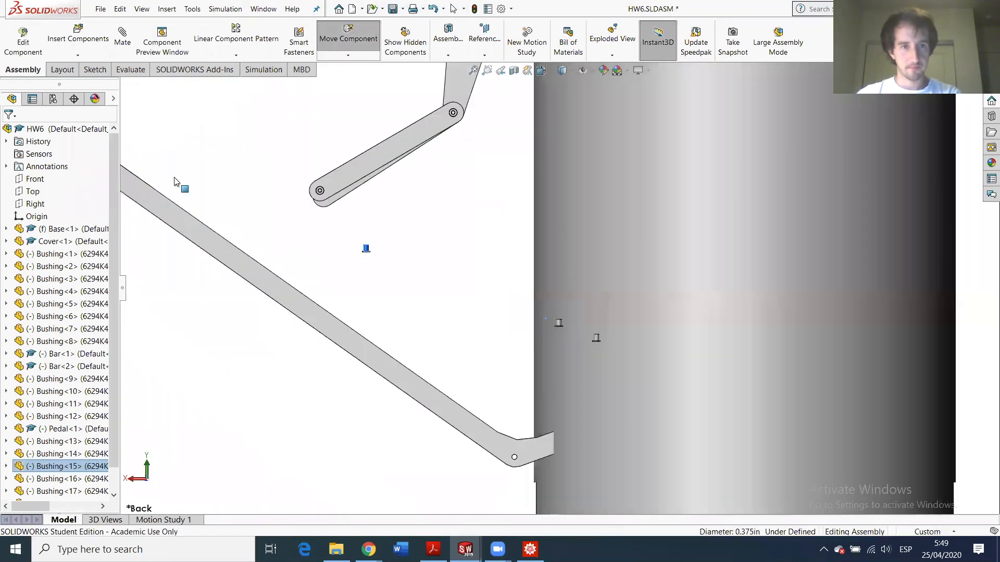
key("Escape")
key("f")
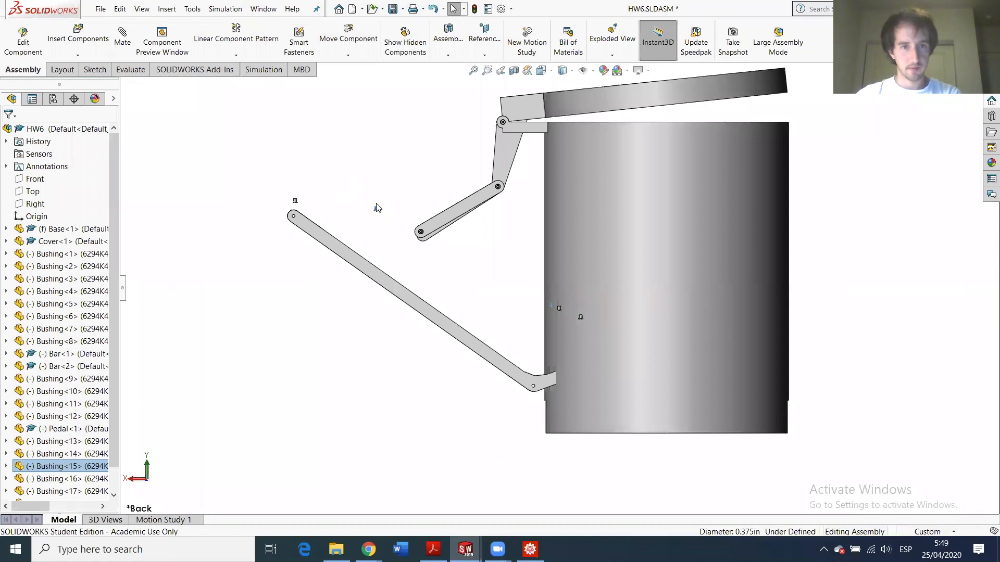
scroll(551, 304, "down", 4)
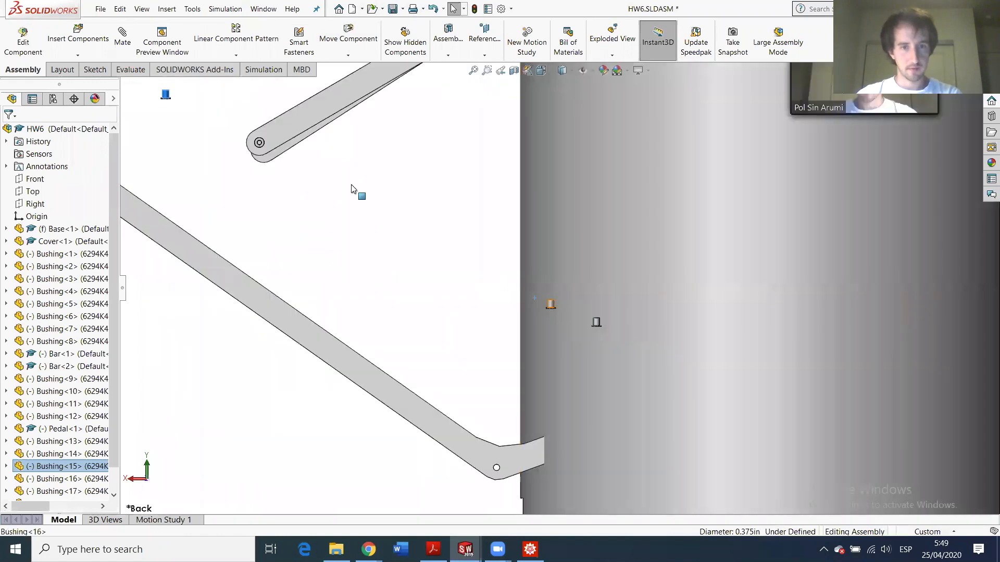
left_click_drag(191, 109, 155, 93)
left_click_drag(596, 324, 164, 101)
scroll(250, 182, "up", 5)
scroll(255, 163, "down", 5)
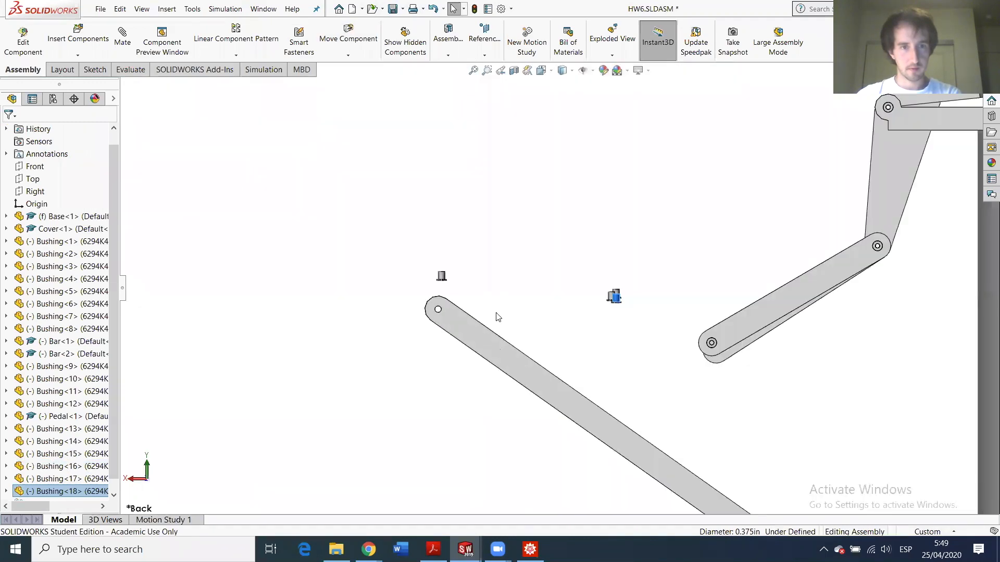
- Orbit to a side-on view and select Bushing<15> and Bushing<13> for a new mate
middle_click_drag(504, 328, 640, 404)
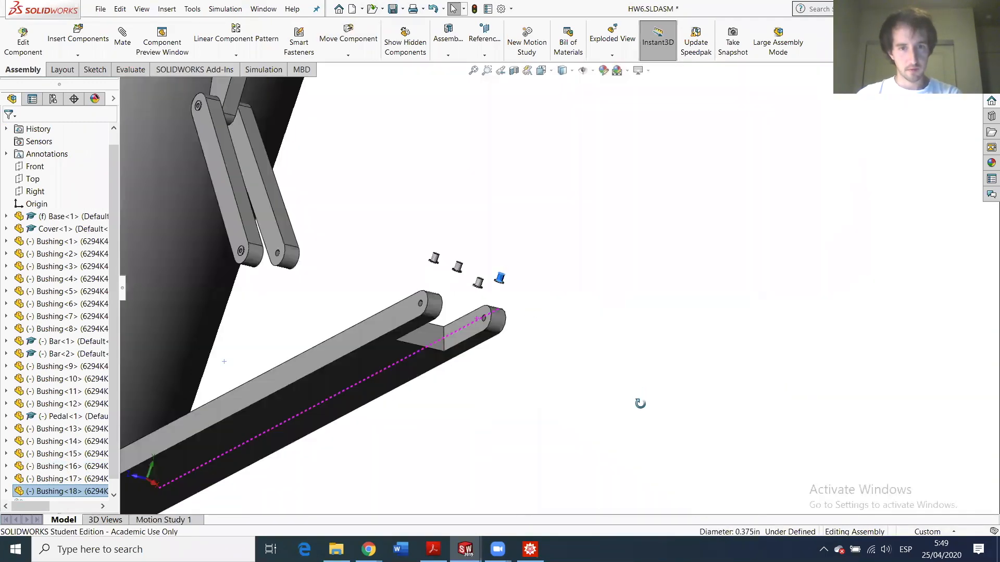
scroll(515, 291, "up", 4)
scroll(527, 309, "down", 6)
middle_click_drag(544, 327, 565, 320)
scroll(562, 315, "down", 5)
left_click(552, 308)
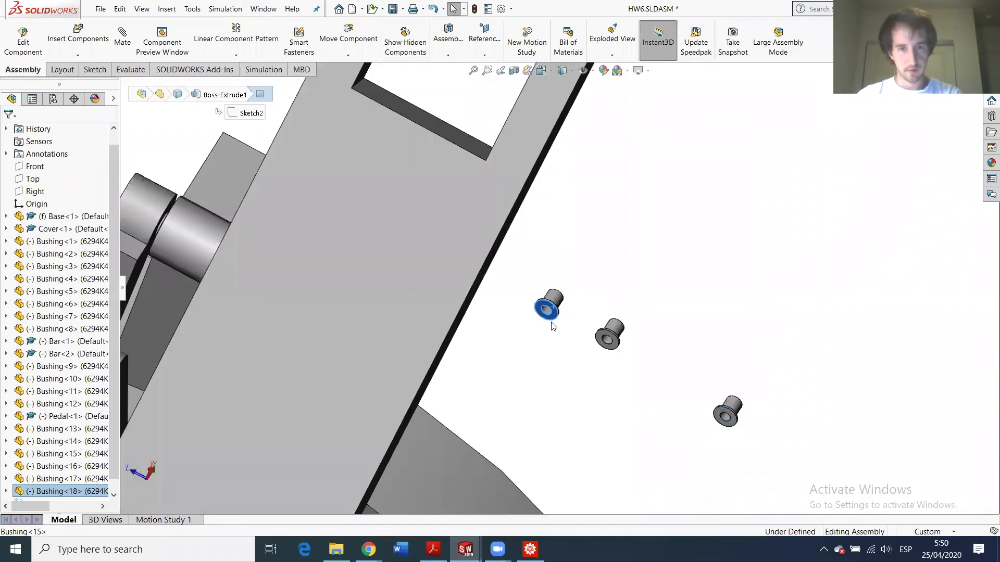
scroll(551, 307, "up", 6)
scroll(449, 371, "down", 5)
scroll(449, 370, "up", 5)
middle_click_drag(449, 370, 616, 336)
scroll(616, 335, "down", 4)
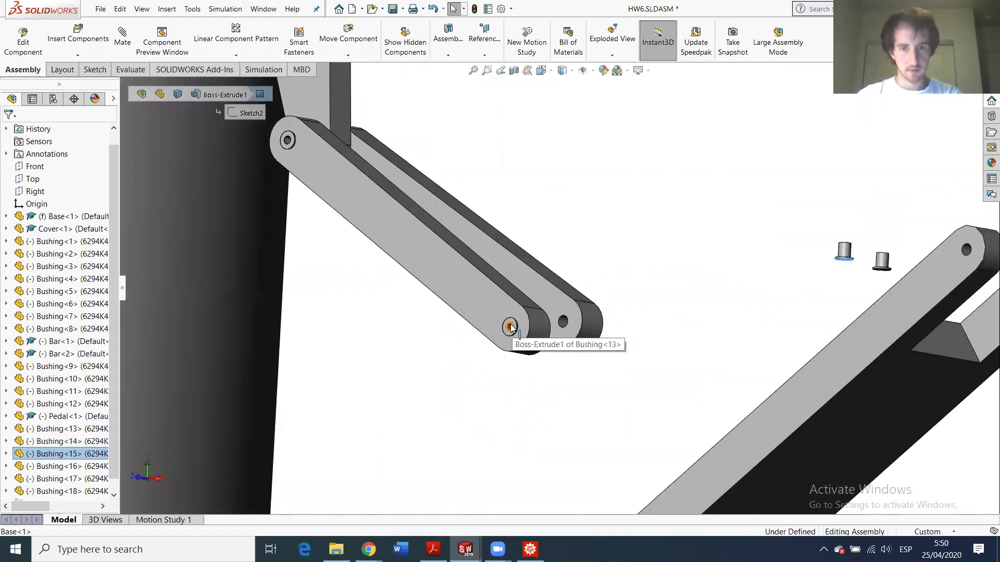
scroll(510, 325, "down", 2)
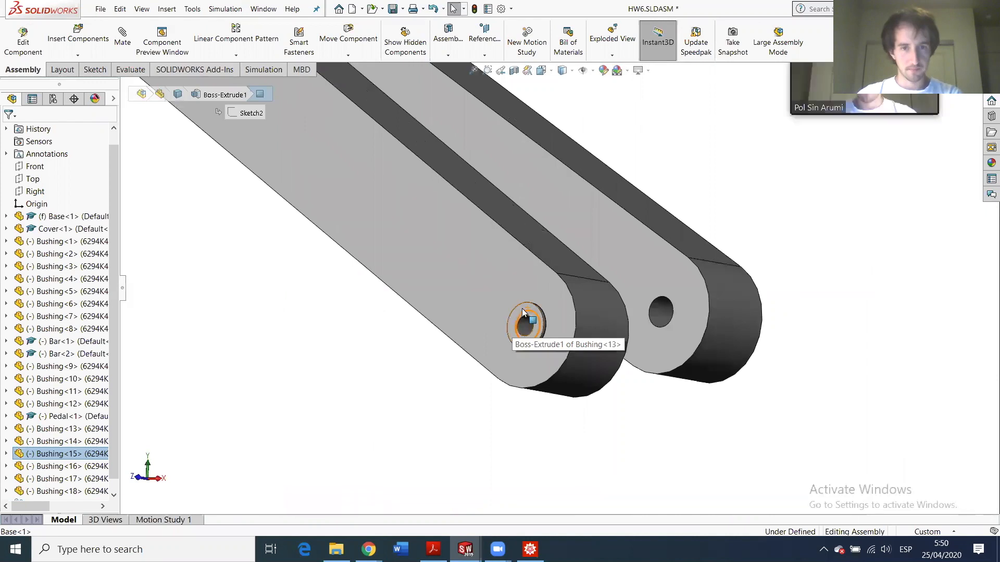
left_click(522, 311)
left_click(123, 40)
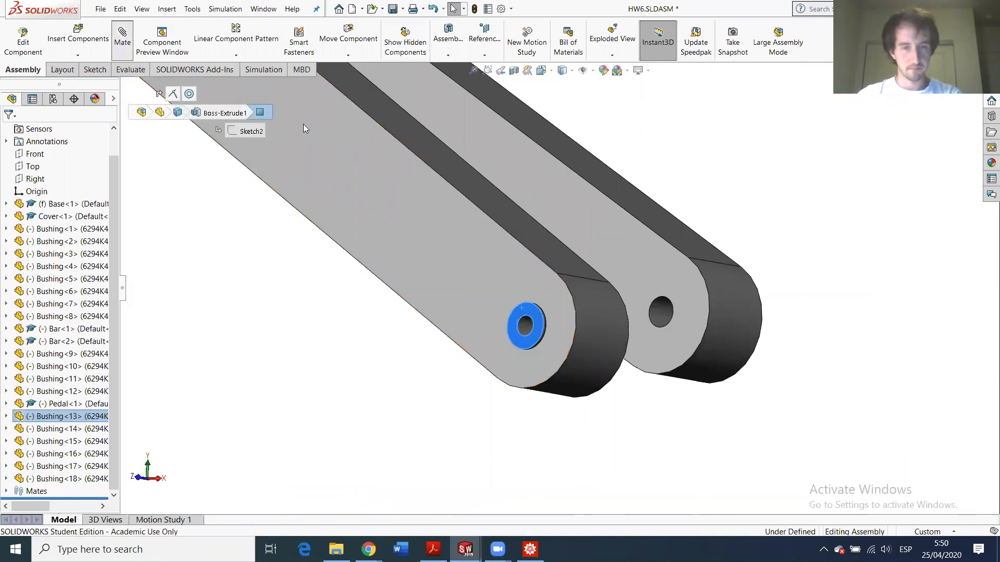
- Make the bushing flange faces of Bushing<15> and the other bushing coincident
scroll(760, 333, "up", 5)
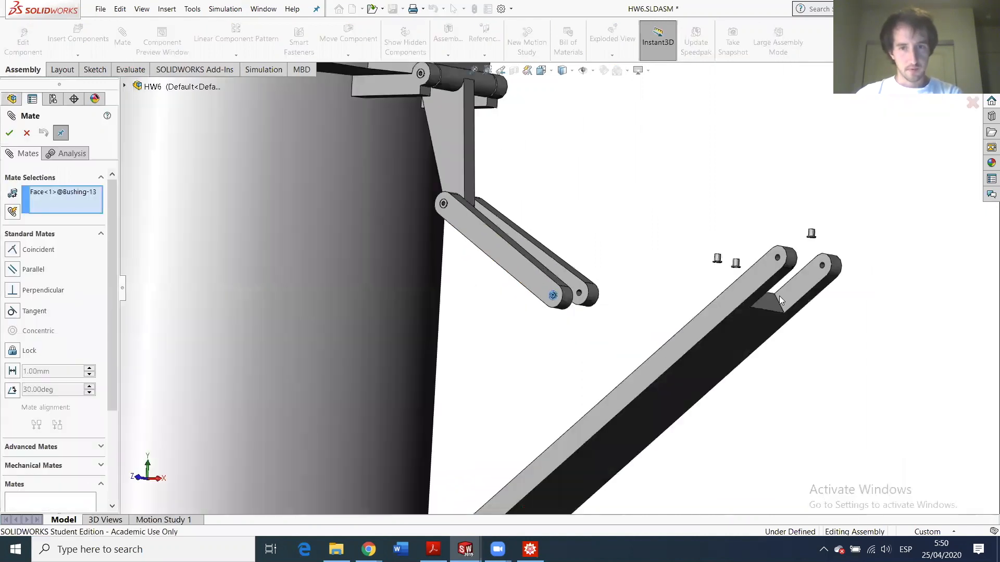
scroll(779, 296, "down", 5)
scroll(572, 234, "down", 6)
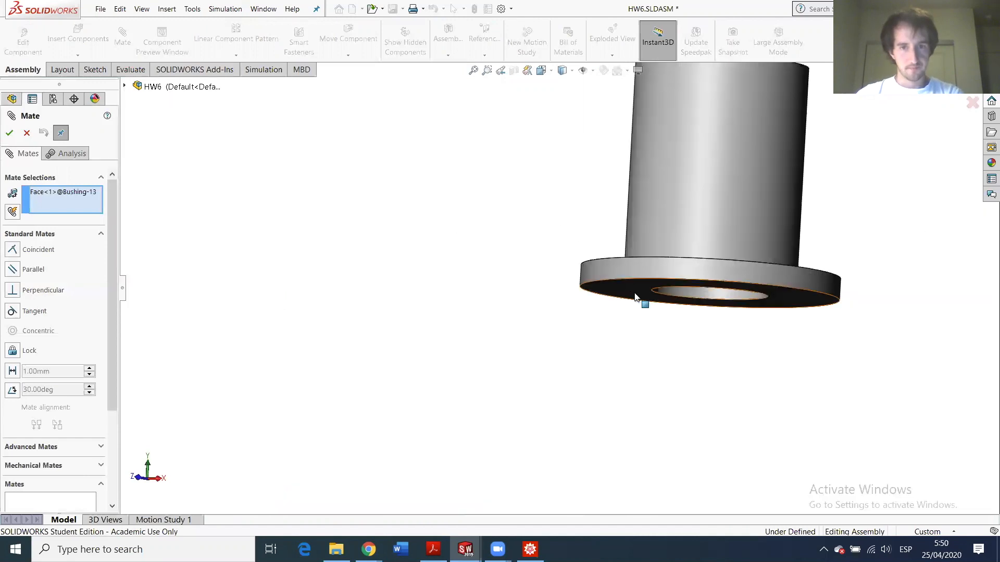
left_click(639, 301)
left_click(446, 358)
scroll(509, 315, "up", 5)
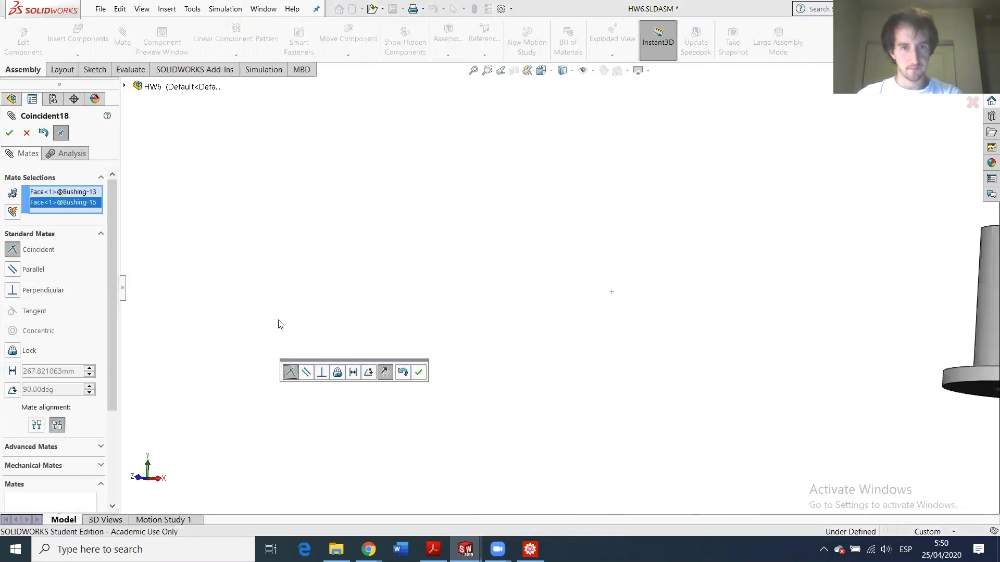
scroll(353, 352, "up", 3)
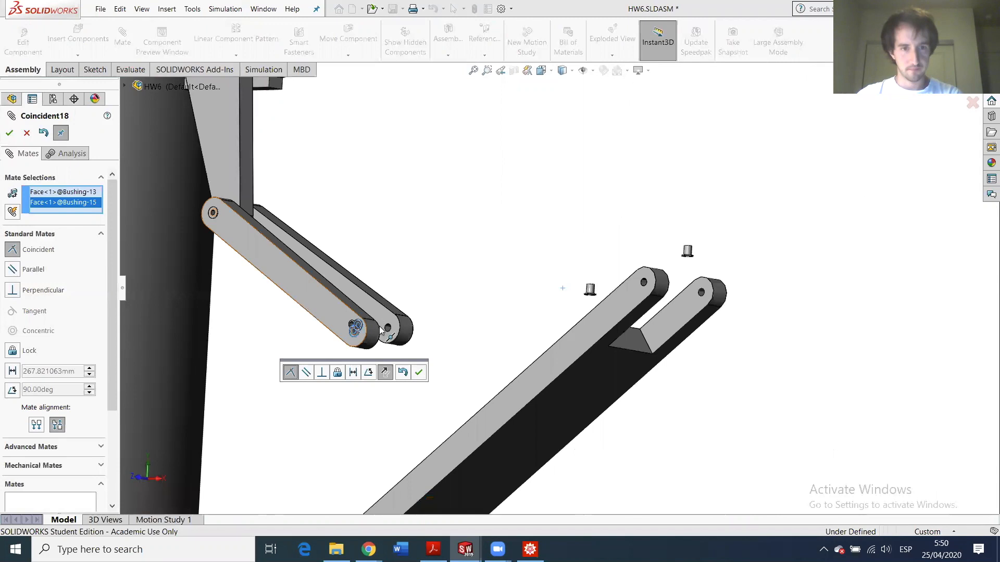
scroll(368, 319, "down", 5)
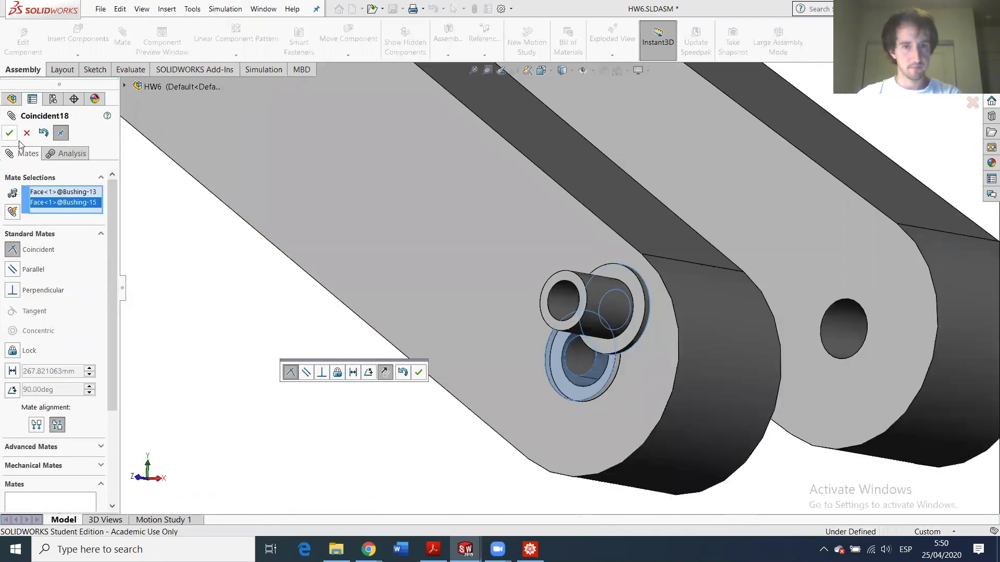
left_click(9, 133)
- Align Bushing<15>'s bore with Bushing<13> and make it concentric with the pedal lug hole
left_click(566, 294)
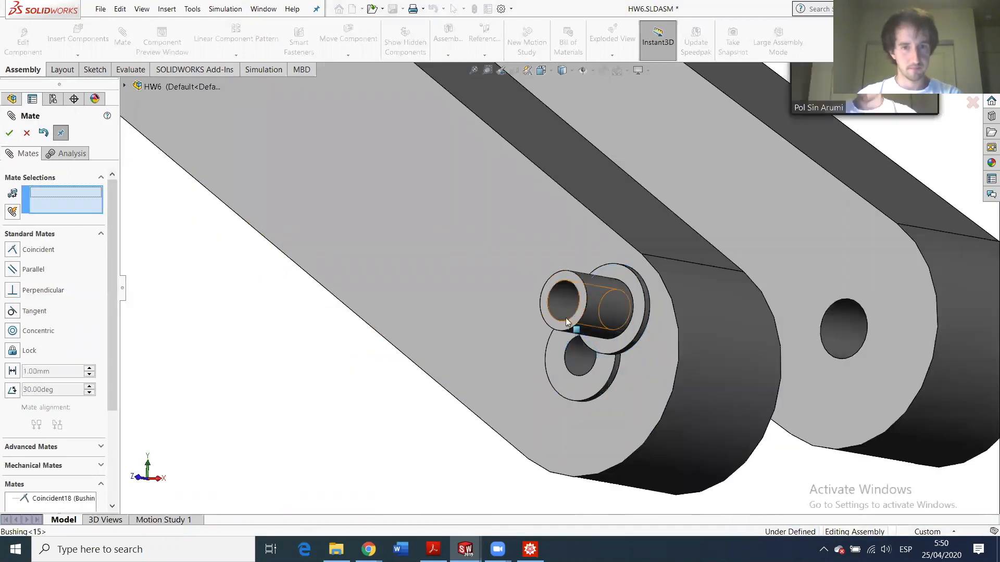
left_click(572, 355)
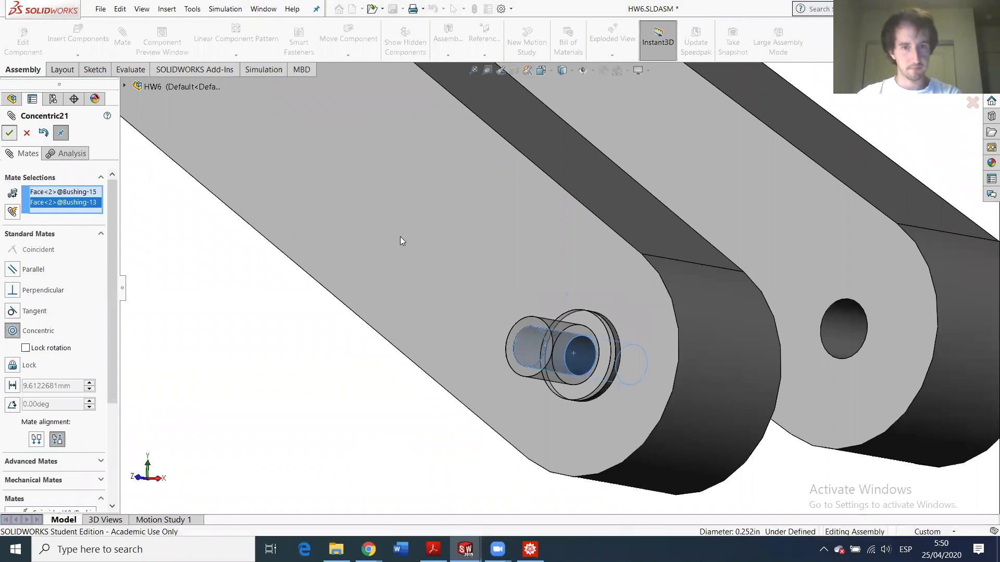
scroll(859, 377, "up", 10)
scroll(831, 305, "down", 4)
middle_click_drag(776, 281, 702, 311)
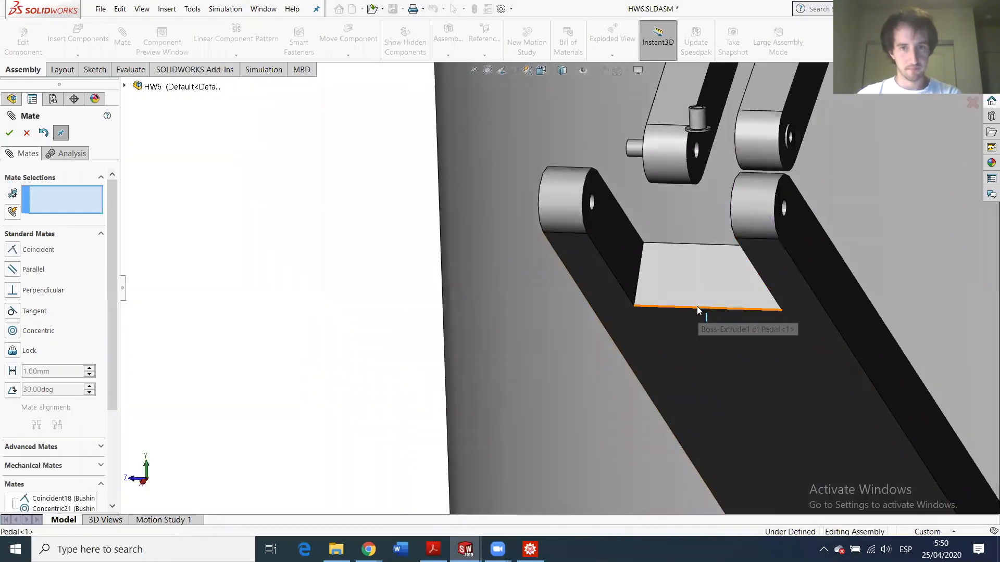
left_click(591, 203)
left_click(639, 147)
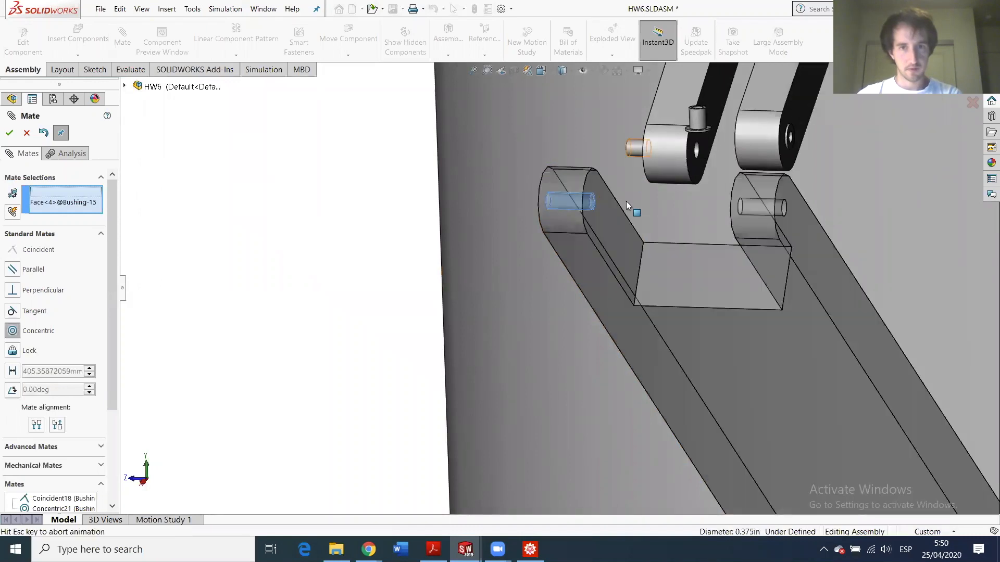
left_click(9, 133)
- Swing the pedal about its pin to test its motion
left_click_drag(918, 275, 747, 265)
left_click_drag(655, 287, 674, 226)
scroll(647, 167, "down", 4)
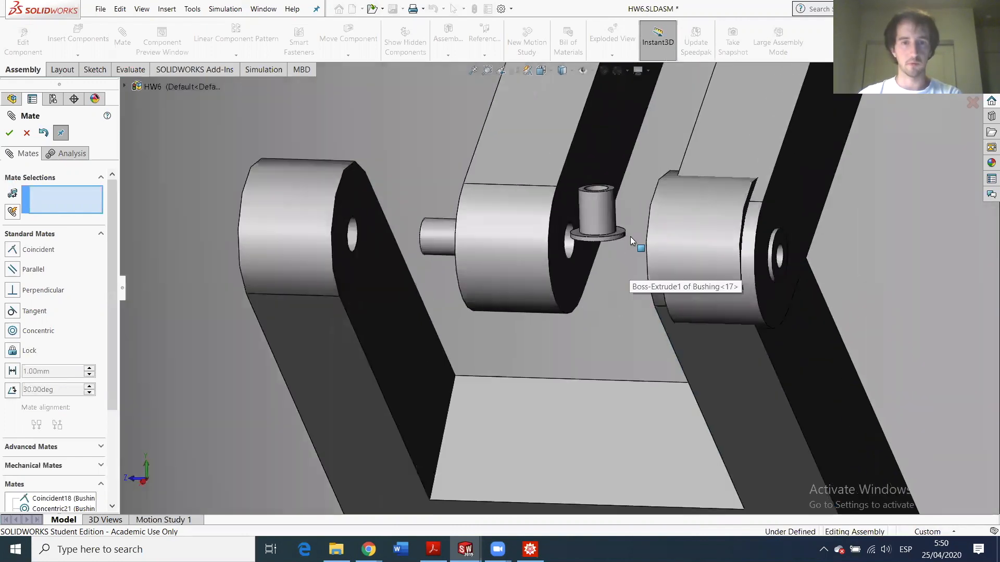
scroll(648, 372, "down", 5)
scroll(595, 365, "up", 5)
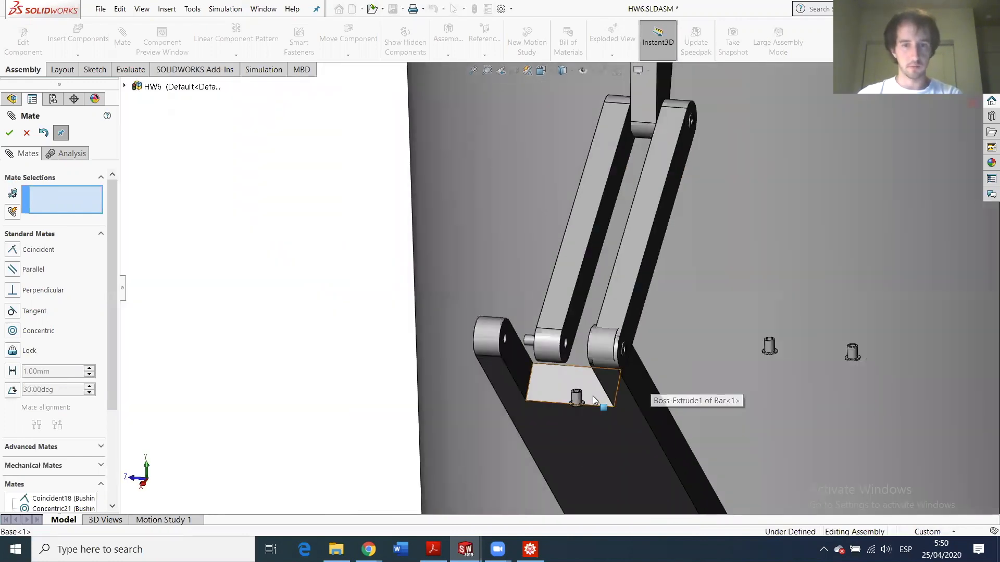
scroll(593, 395, "down", 3)
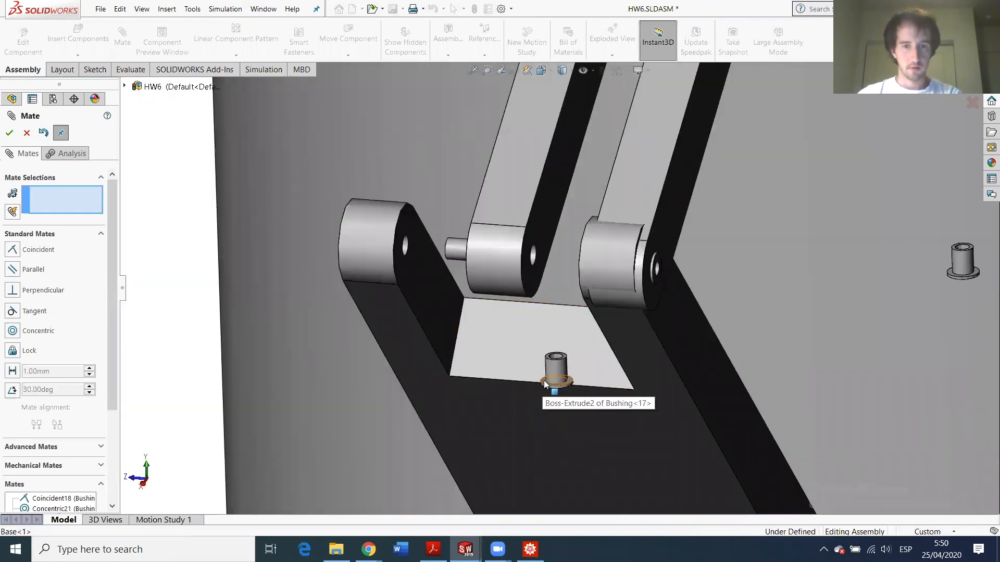
- Mate the pedal's inner face coincident with Bushing<15>'s flange
left_click(433, 302)
middle_click_drag(478, 302, 887, 187)
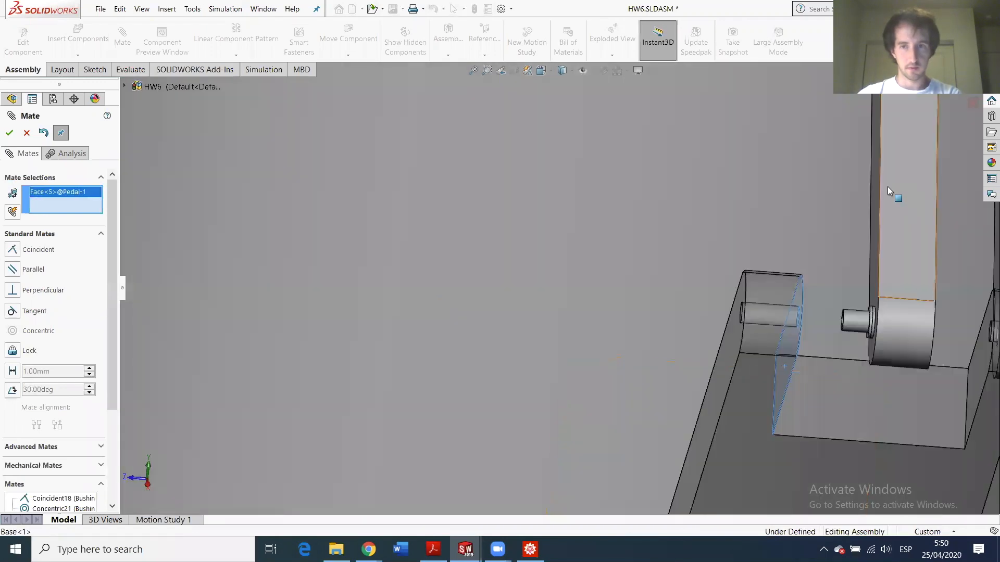
scroll(866, 308, "down", 6)
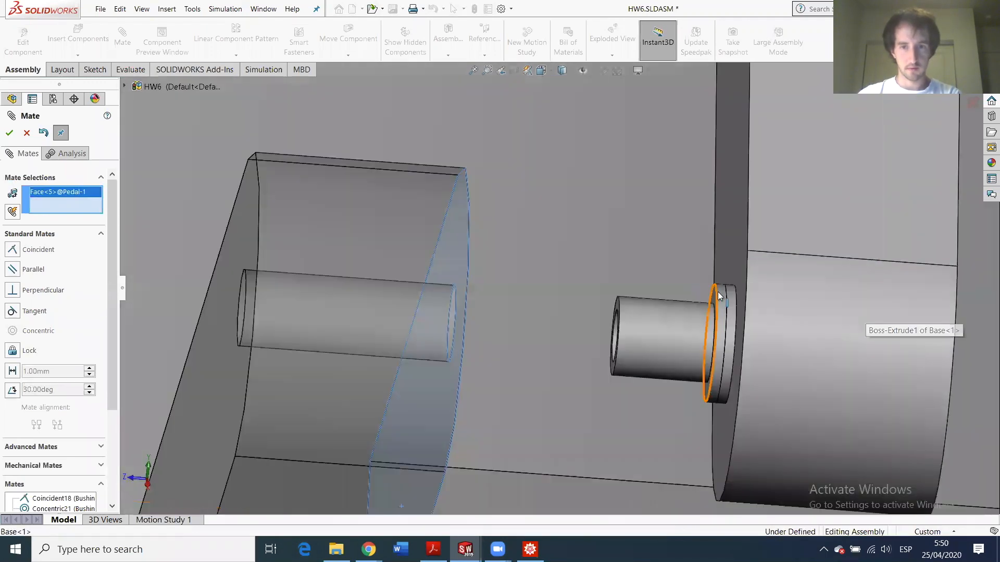
left_click(714, 299)
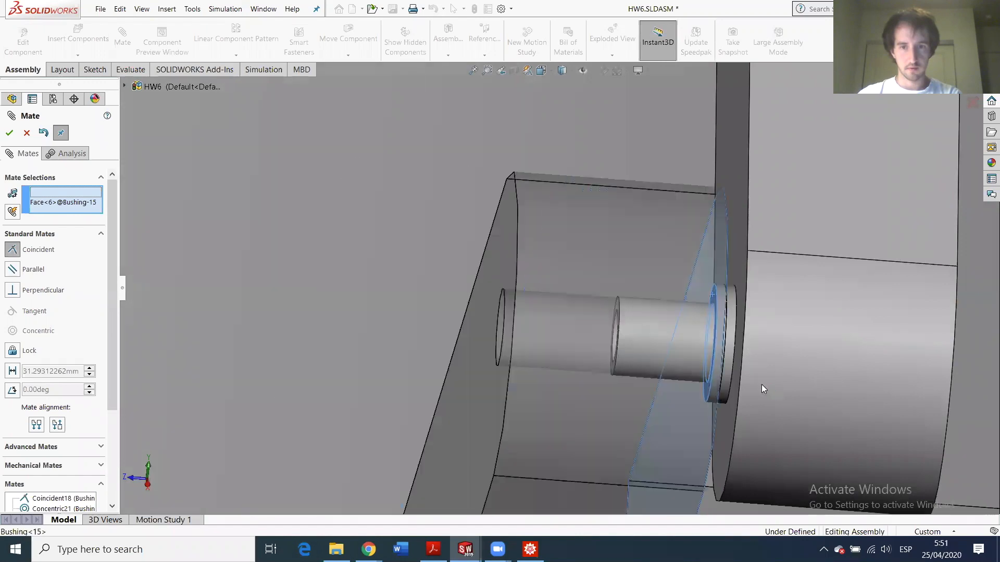
left_click(10, 132)
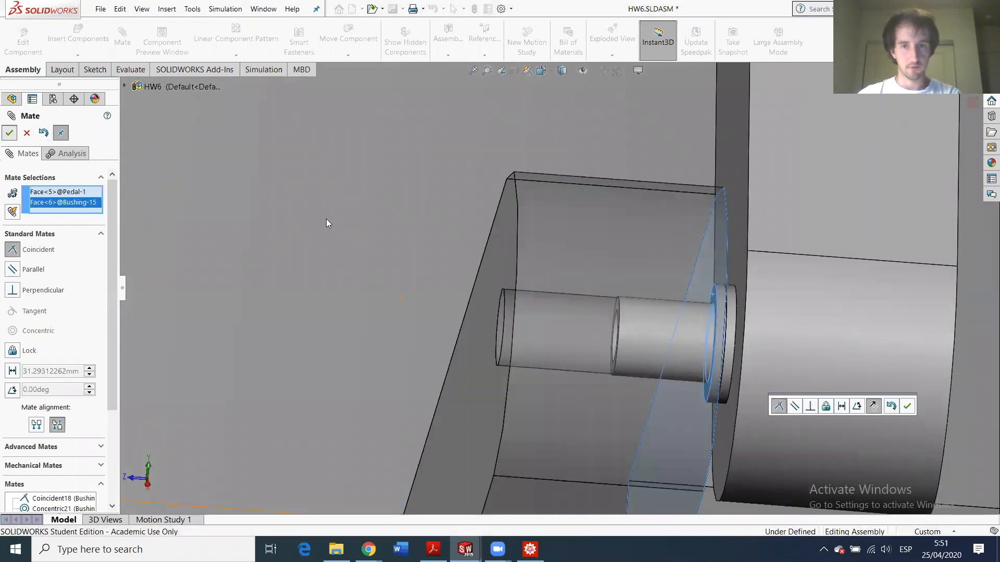
scroll(674, 336, "up", 8)
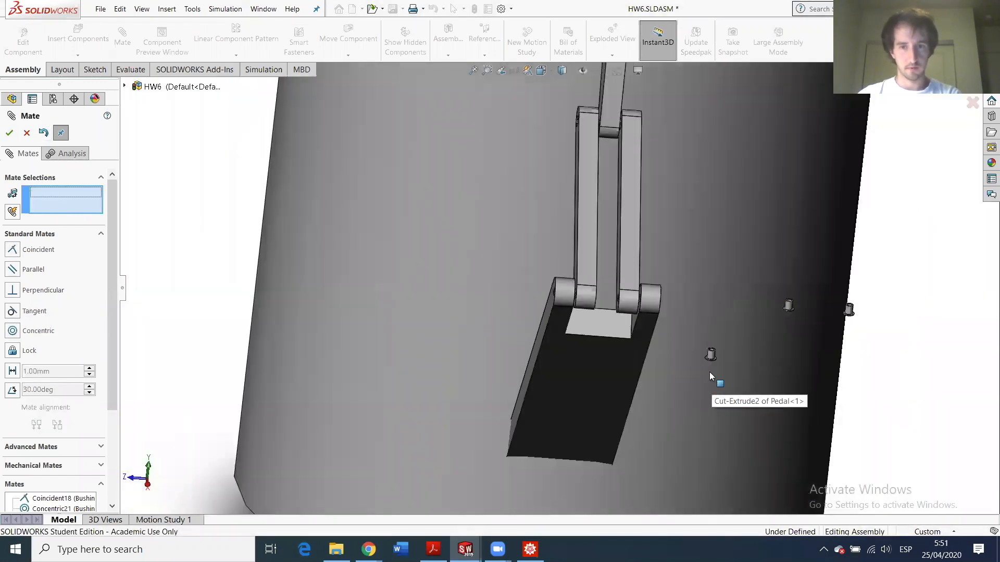
scroll(697, 349, "down", 8)
- Mate the next bushing concentric with the pedal's pivot hole, flipping its alignment
left_click(610, 256)
scroll(552, 292, "up", 5)
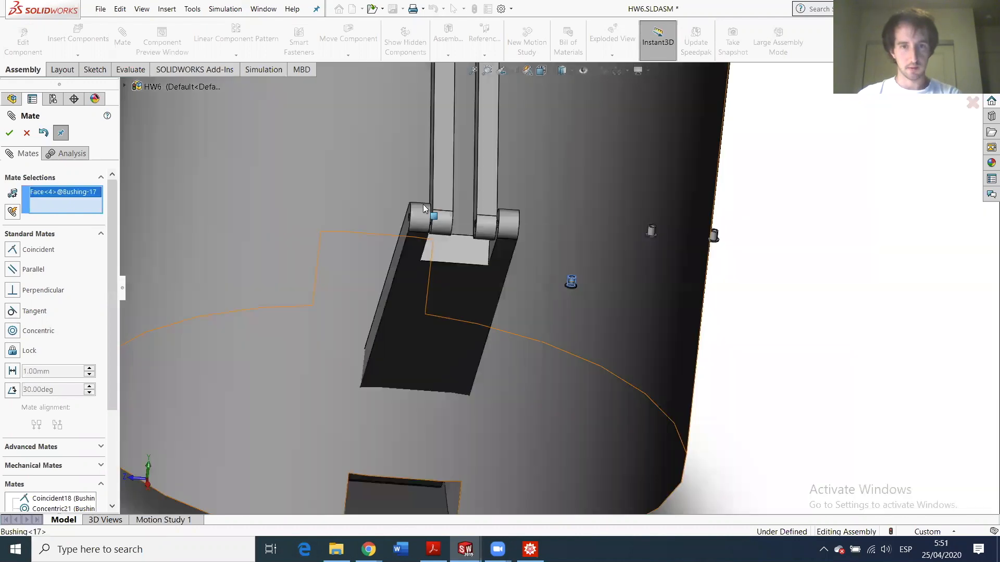
scroll(480, 260, "down", 3)
scroll(453, 261, "down", 3)
scroll(453, 263, "down", 3)
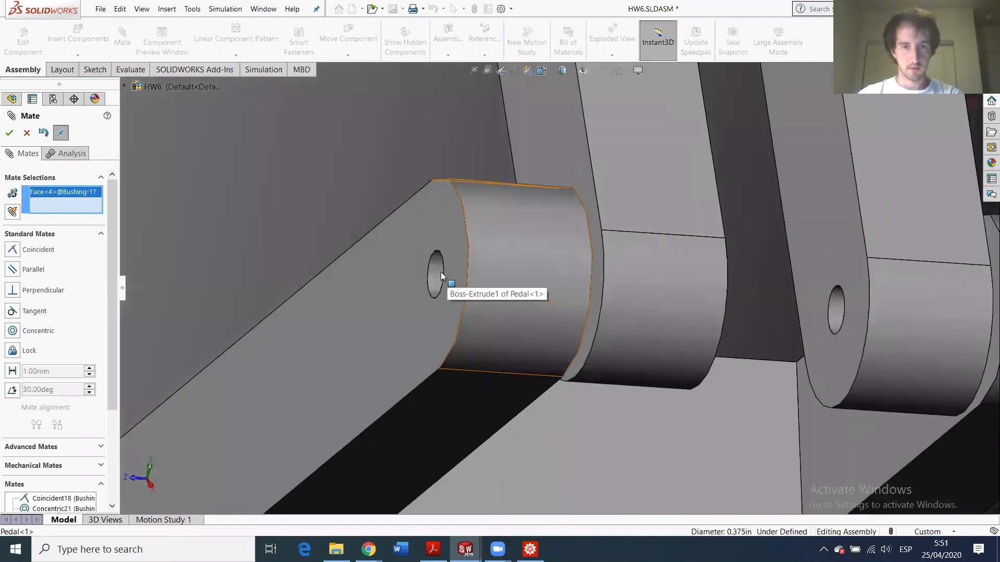
left_click(437, 271)
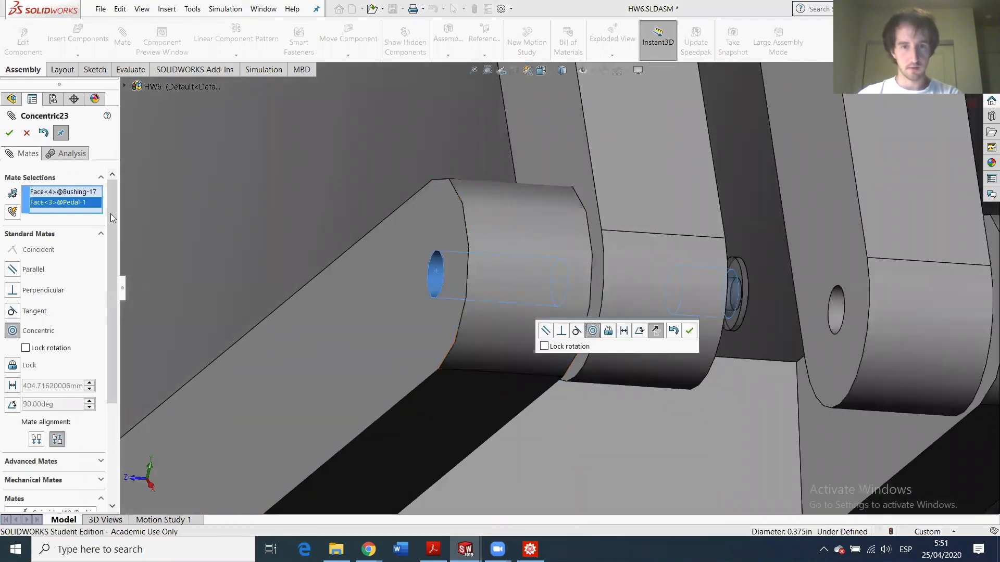
left_click(37, 440)
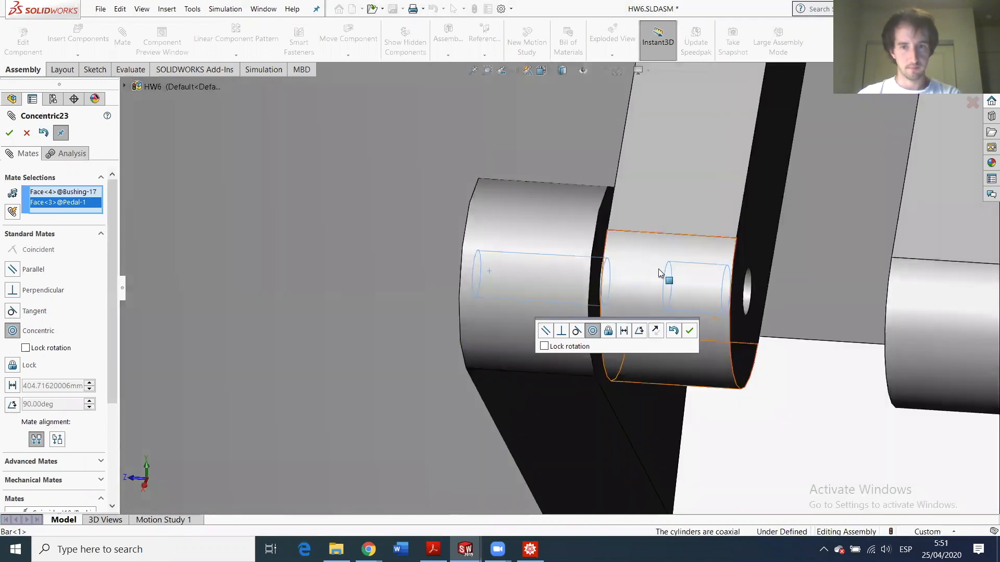
middle_click_drag(658, 269, 589, 248)
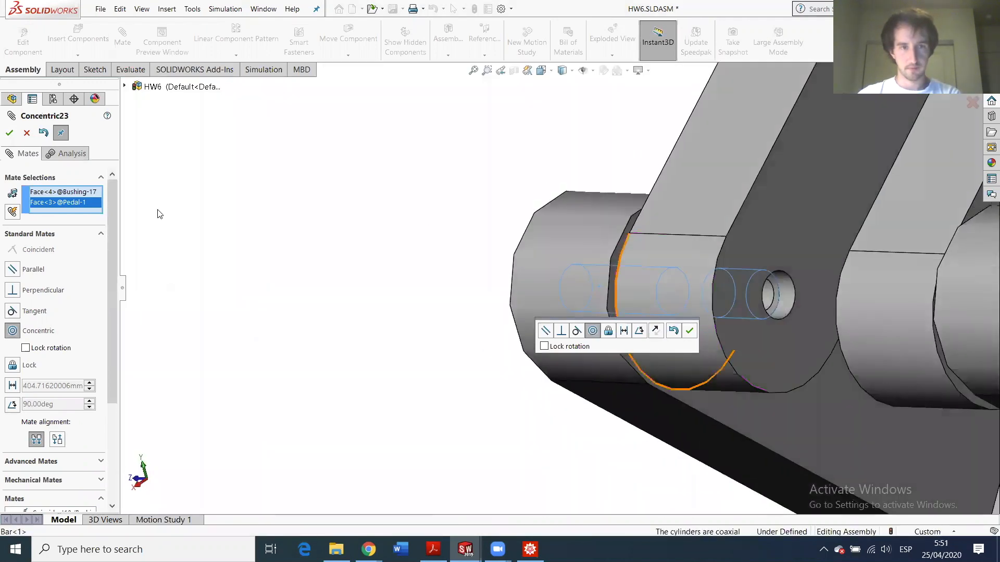
left_click(9, 132)
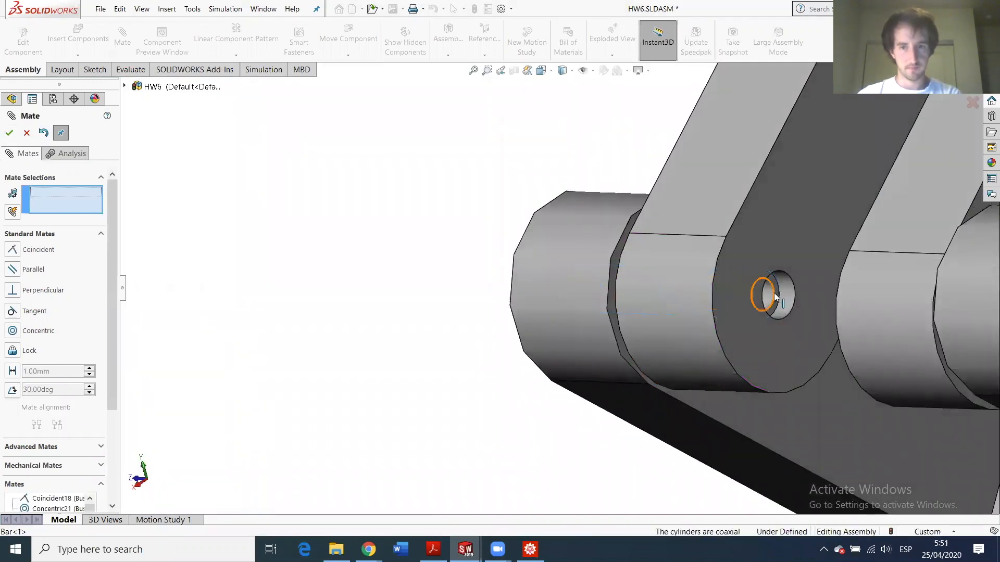
- Slide the bushing clear of the bar and mate its flange coincident with the pedal face
left_click_drag(769, 294, 496, 306)
middle_click_drag(553, 323, 579, 312)
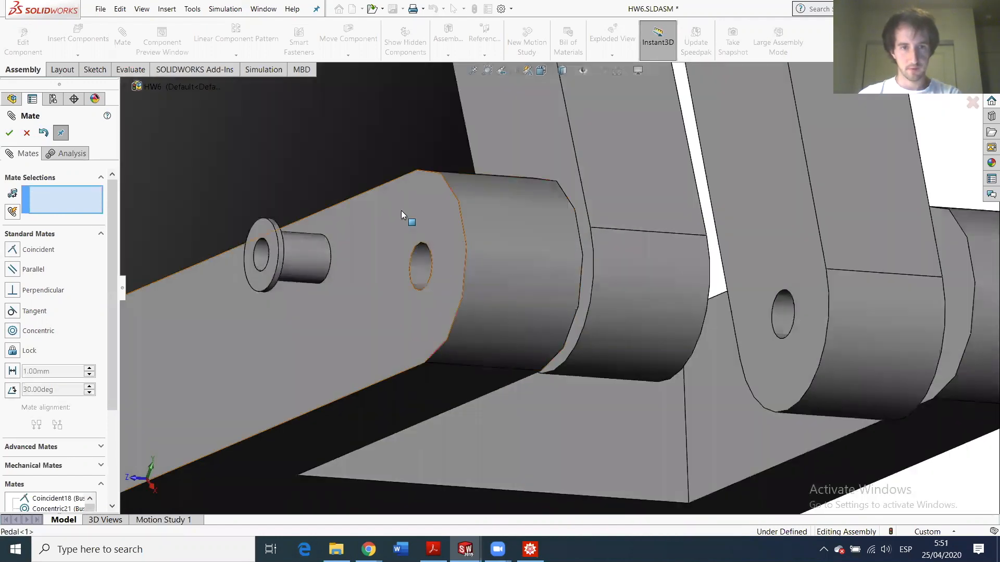
left_click(390, 248)
scroll(360, 252, "up", 10)
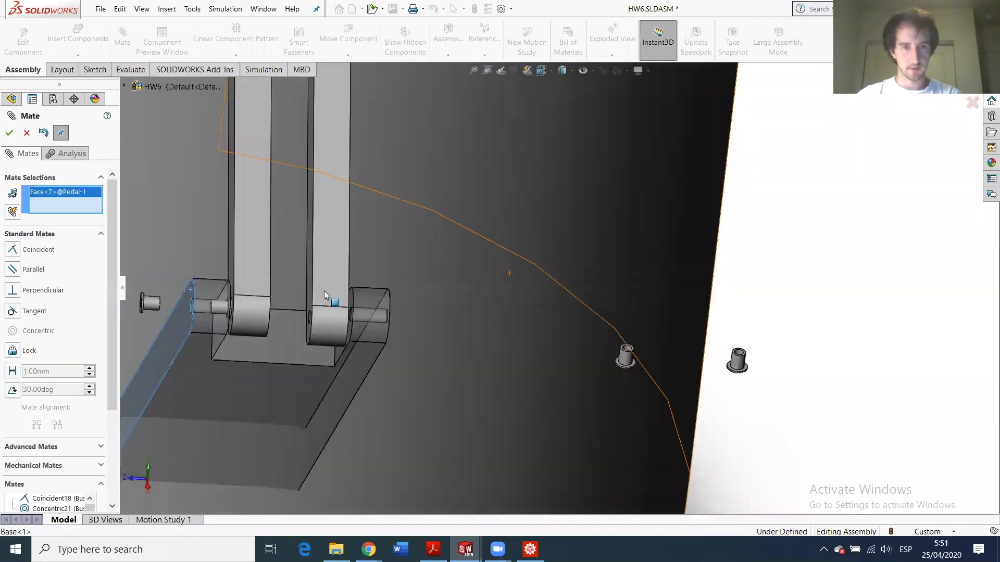
scroll(302, 294, "down", 10)
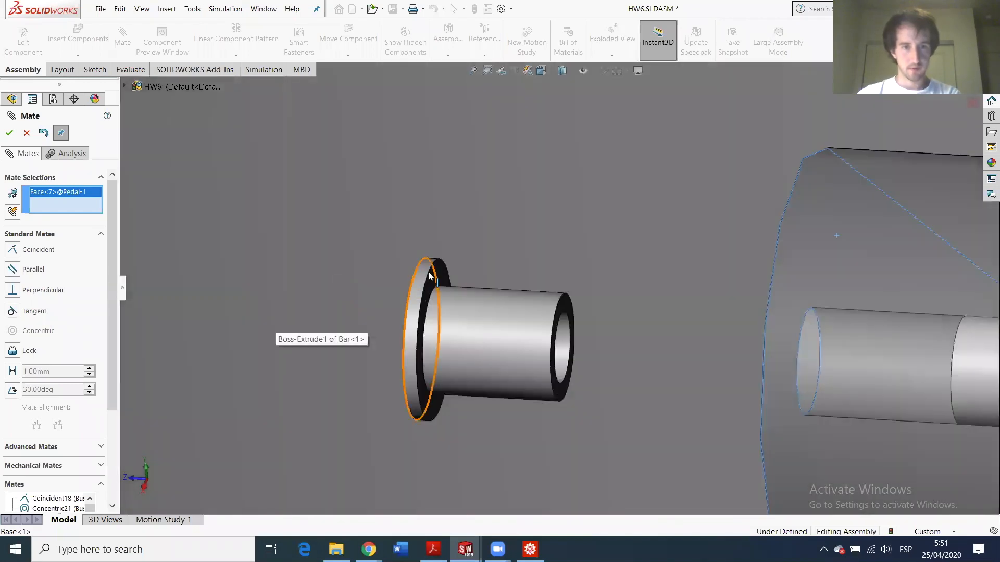
left_click(435, 273)
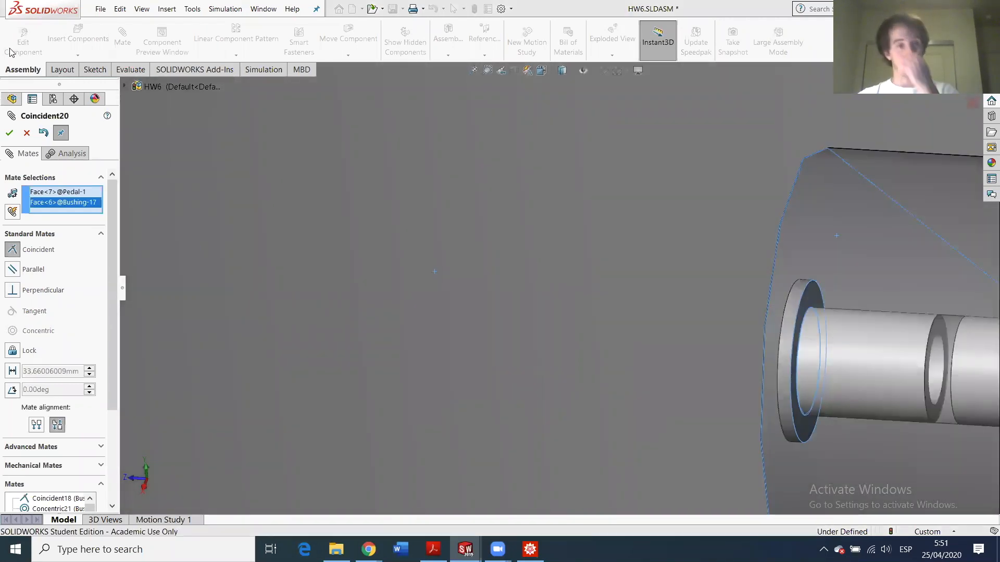
left_click(9, 133)
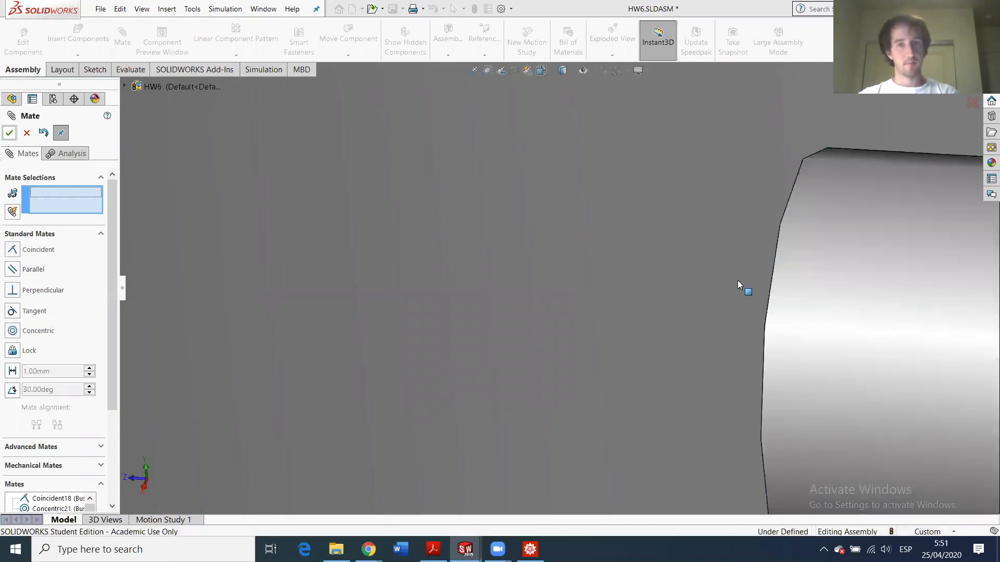
- Mate another loose bushing's flange face coincident with the pedal arm face
scroll(760, 283, "up", 5)
scroll(777, 320, "down", 2)
scroll(777, 320, "down", 3)
middle_click_drag(553, 336, 575, 341)
scroll(599, 344, "up", 5)
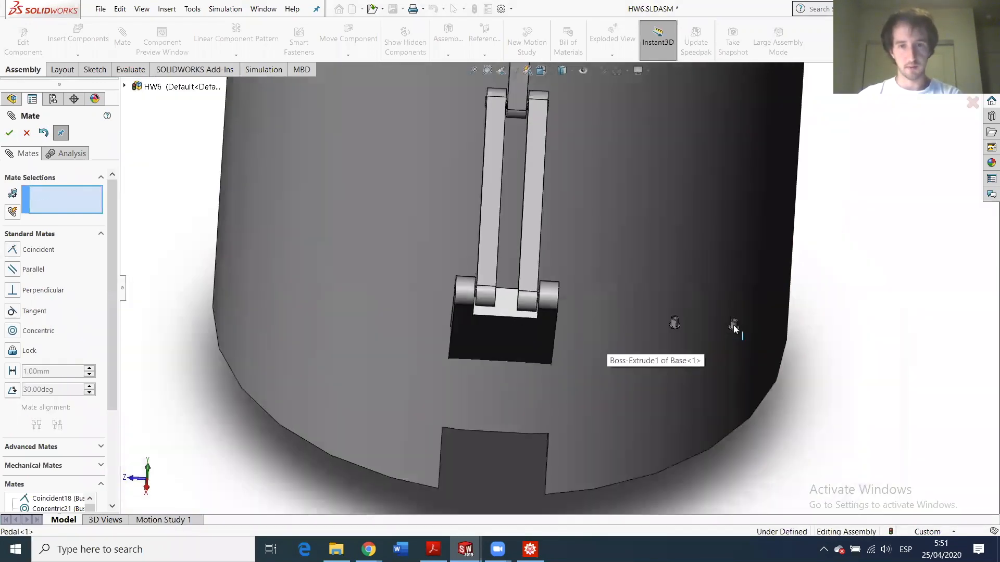
scroll(620, 328, "down", 6)
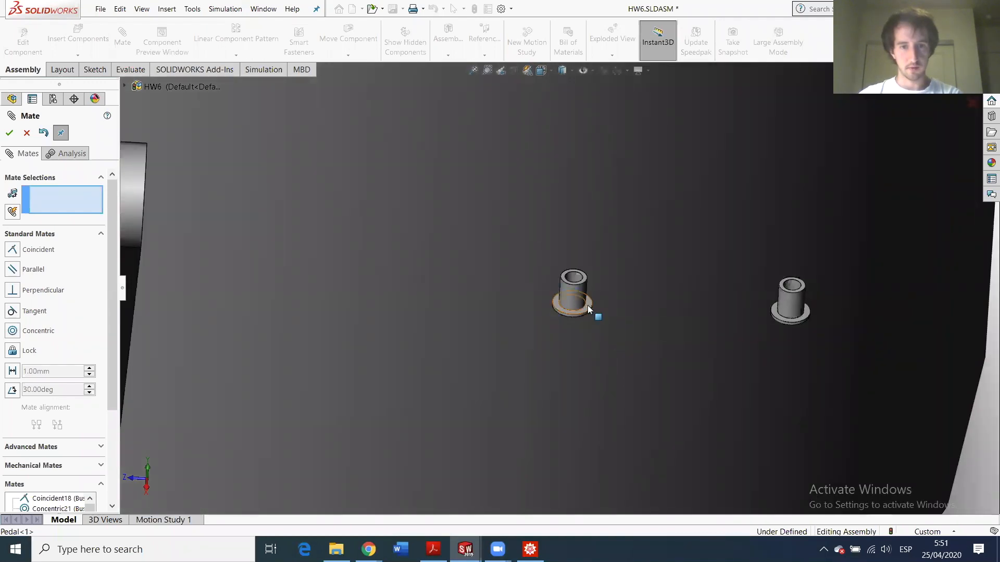
left_click(587, 308)
scroll(458, 349, "down", 5)
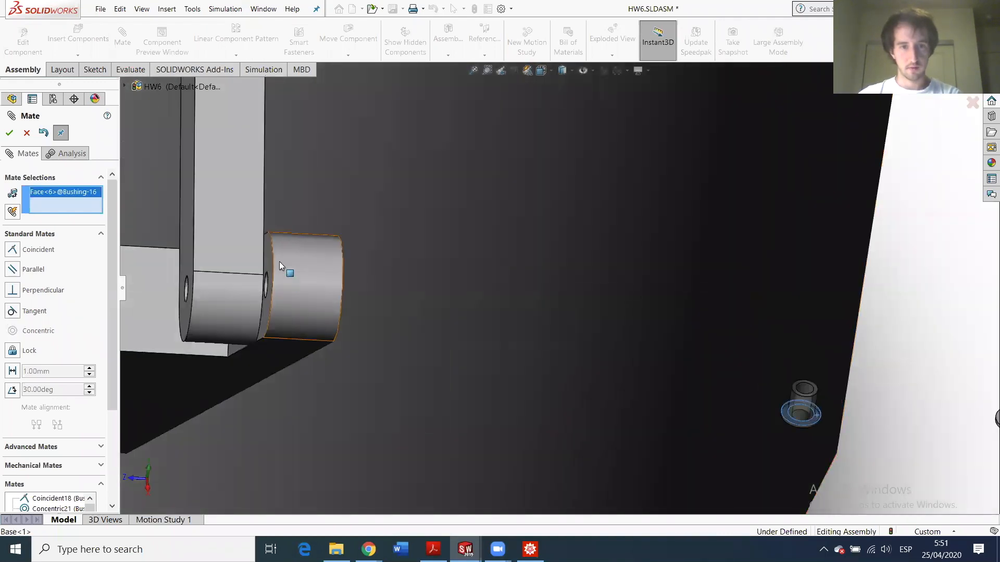
left_click(270, 255)
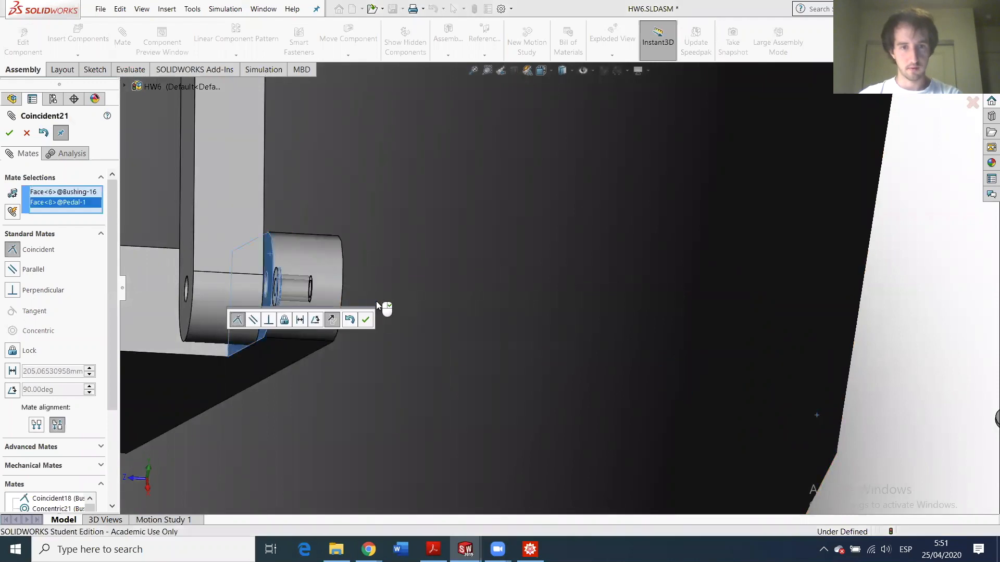
left_click(9, 133)
- Centre that bushing in the pedal hole with a concentric mate
scroll(334, 276, "down", 5)
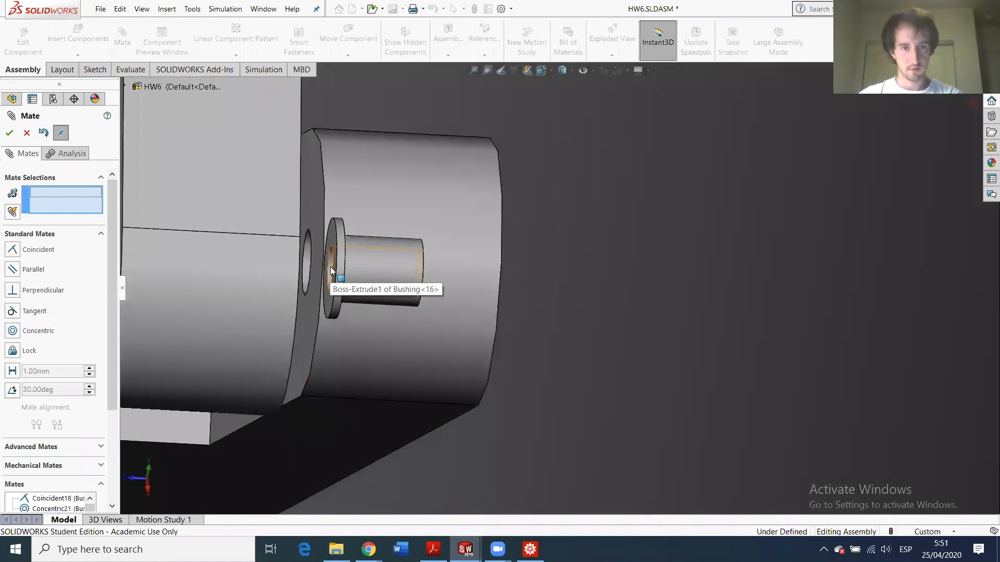
left_click(306, 260)
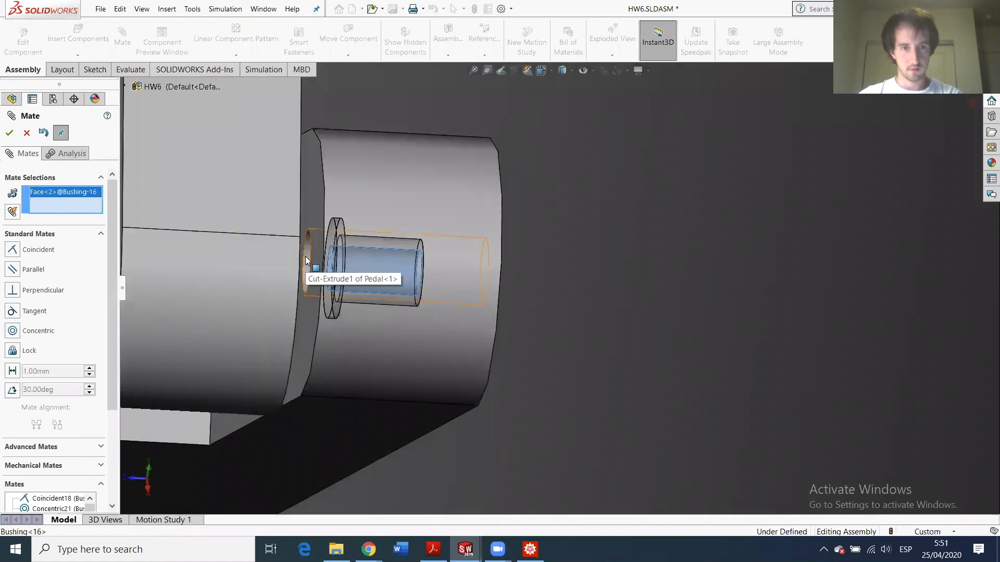
left_click(305, 256)
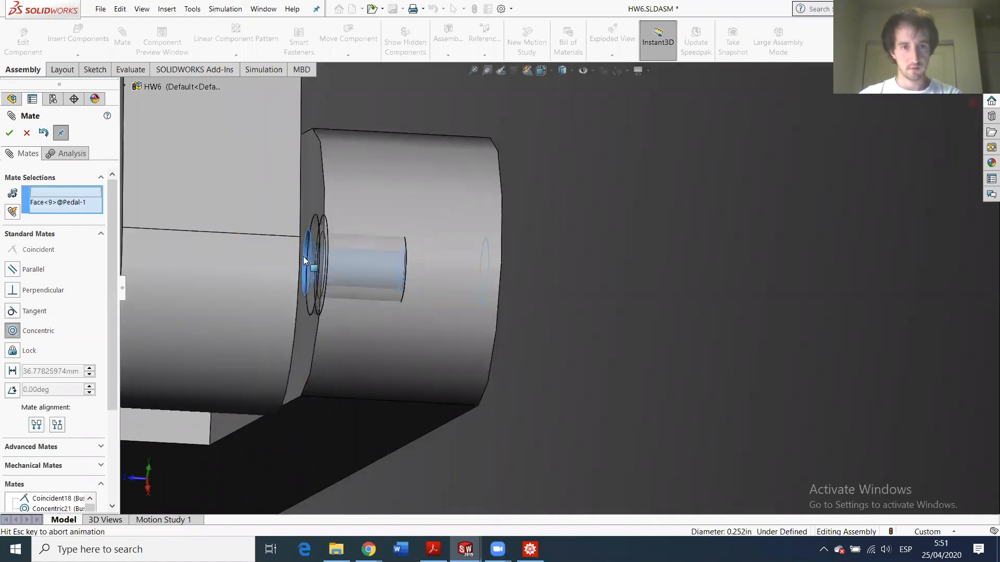
left_click(9, 133)
- Mate the last bushing's flange face coincident with the pedal's side face
scroll(500, 284, "up", 6)
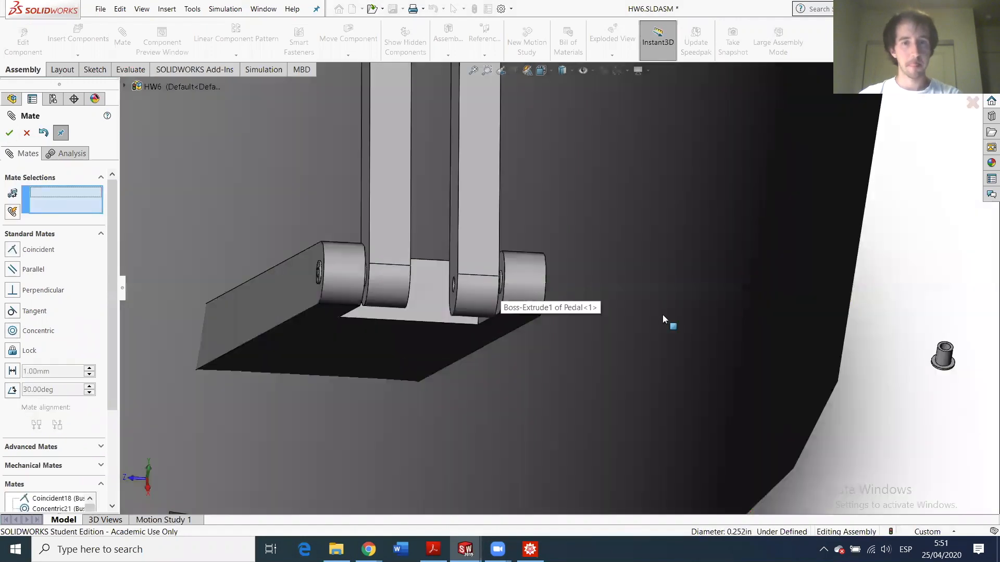
scroll(548, 239, "down", 8)
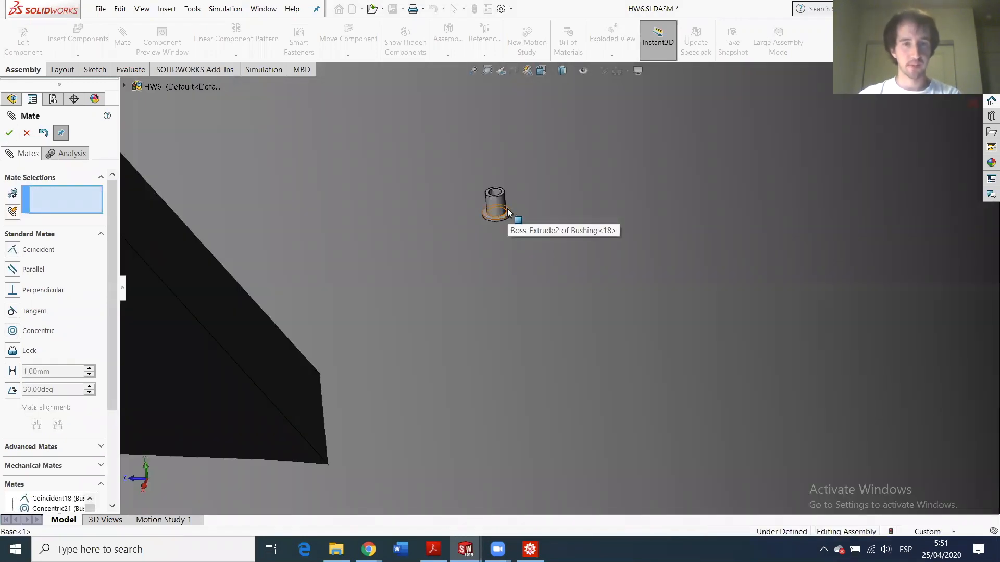
left_click(507, 212)
scroll(393, 241, "up", 5)
scroll(271, 209, "down", 4)
left_click(518, 295)
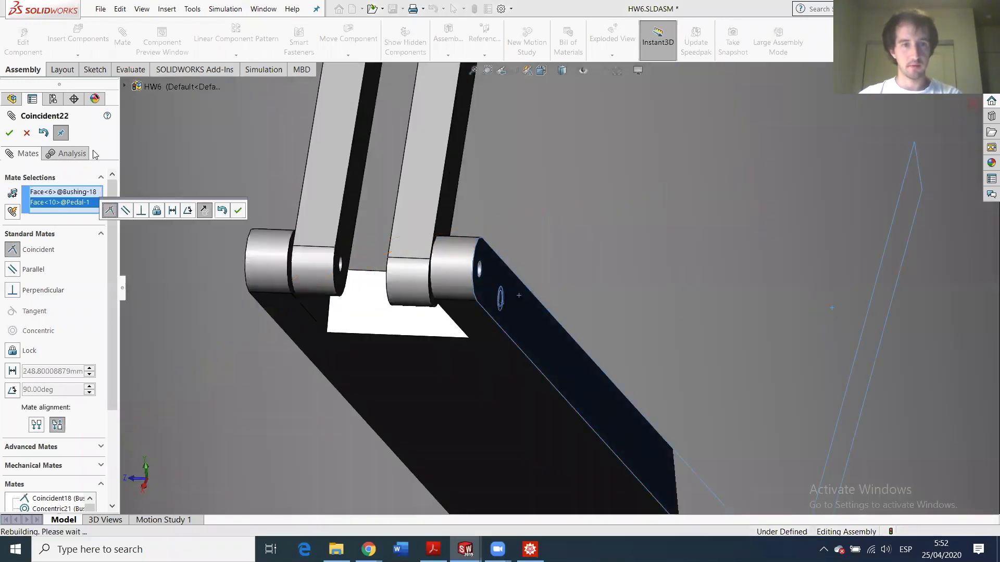
key("Return")
- Centre the last bushing in the pedal hole concentrically, then view base and pedal together
scroll(513, 260, "down", 5)
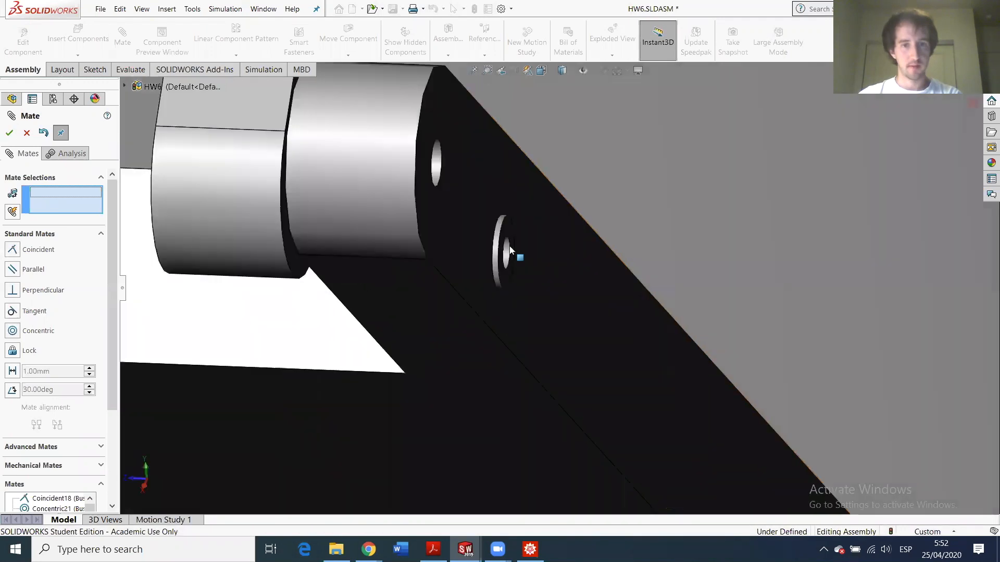
left_click(508, 254)
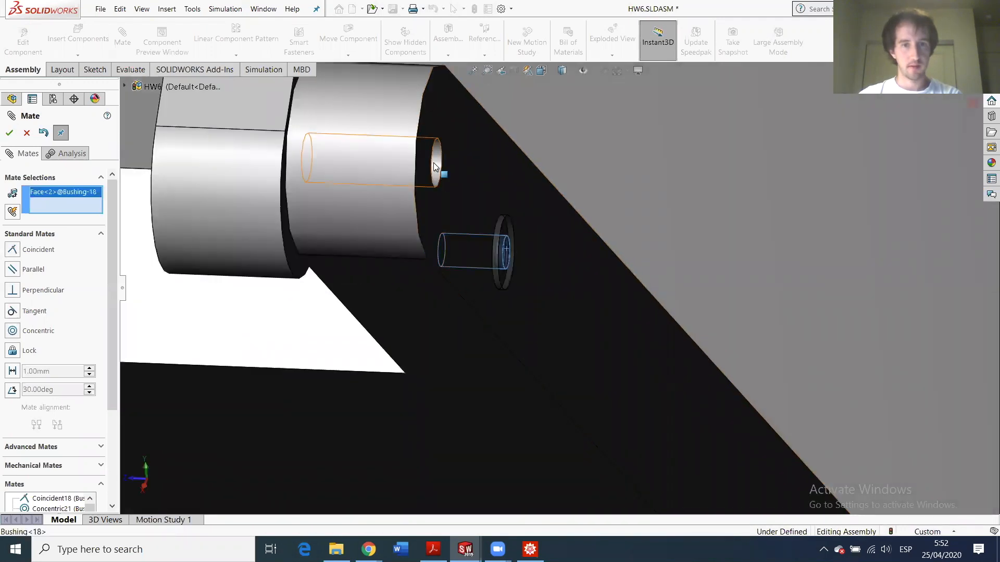
left_click(437, 166)
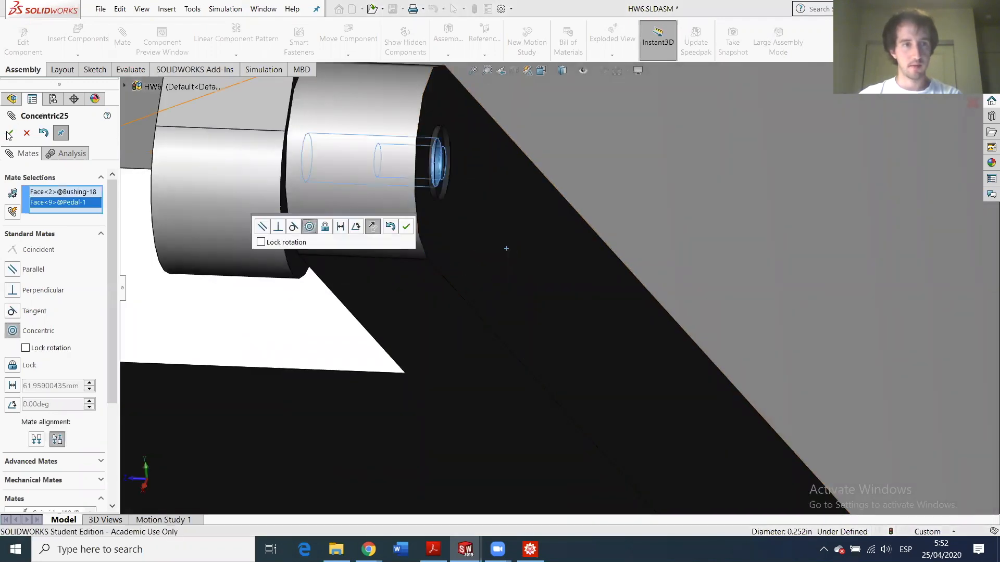
left_click(404, 225)
scroll(403, 252, "up", 5)
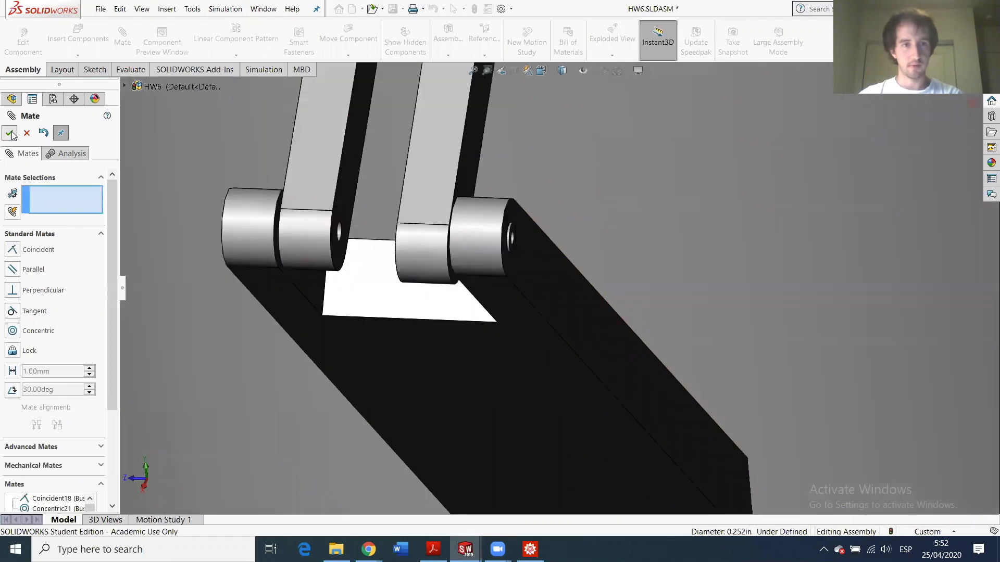
key("Return")
scroll(439, 346, "up", 6)
middle_click_drag(445, 348, 467, 363)
scroll(442, 401, "up", 8)
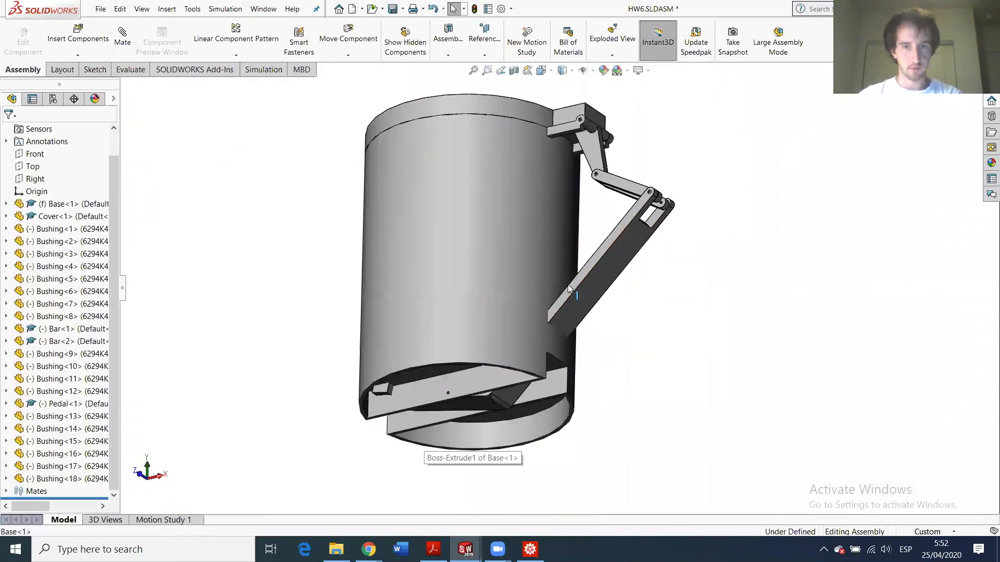
scroll(466, 391, "down", 5)
scroll(466, 390, "down", 5)
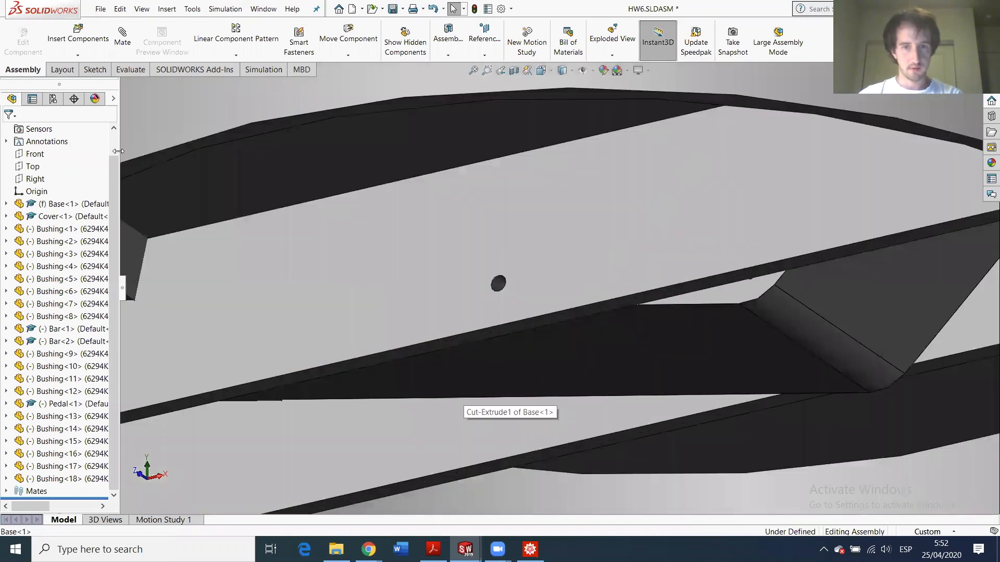
- Pin the pedal hole concentric with the hole in the base
left_click(129, 42)
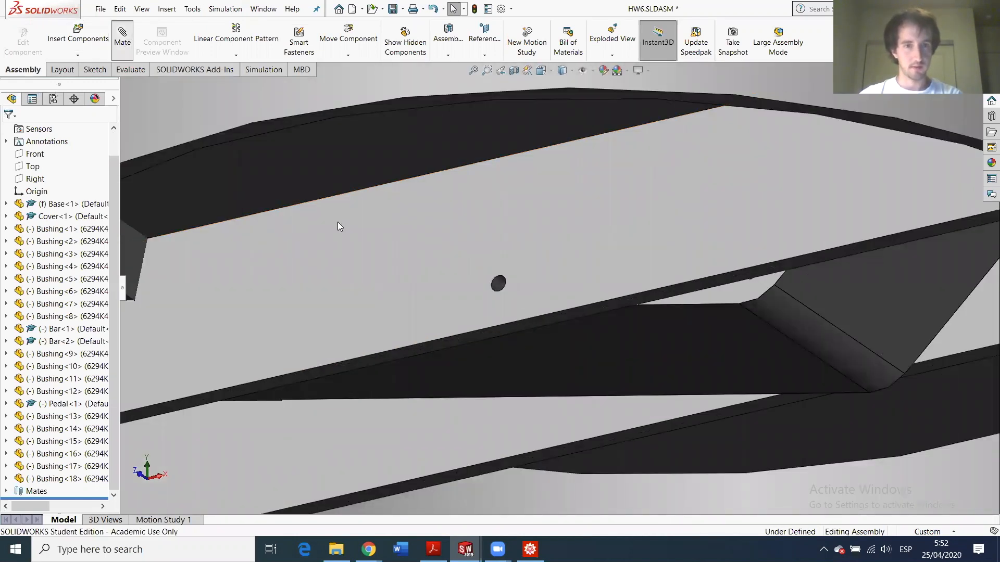
scroll(497, 291, "down", 4)
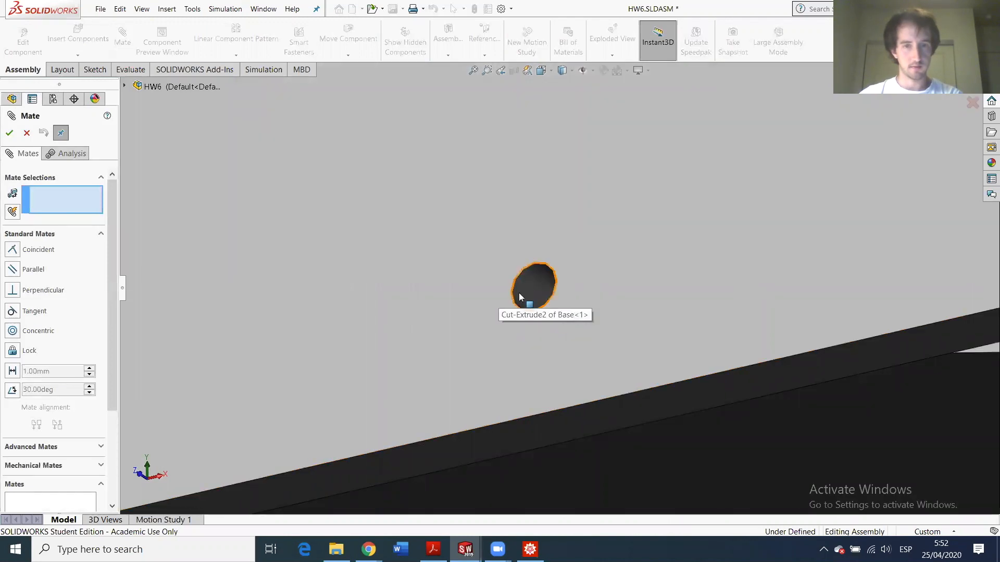
left_click(652, 333)
scroll(697, 368, "up", 6)
scroll(761, 305, "down", 3)
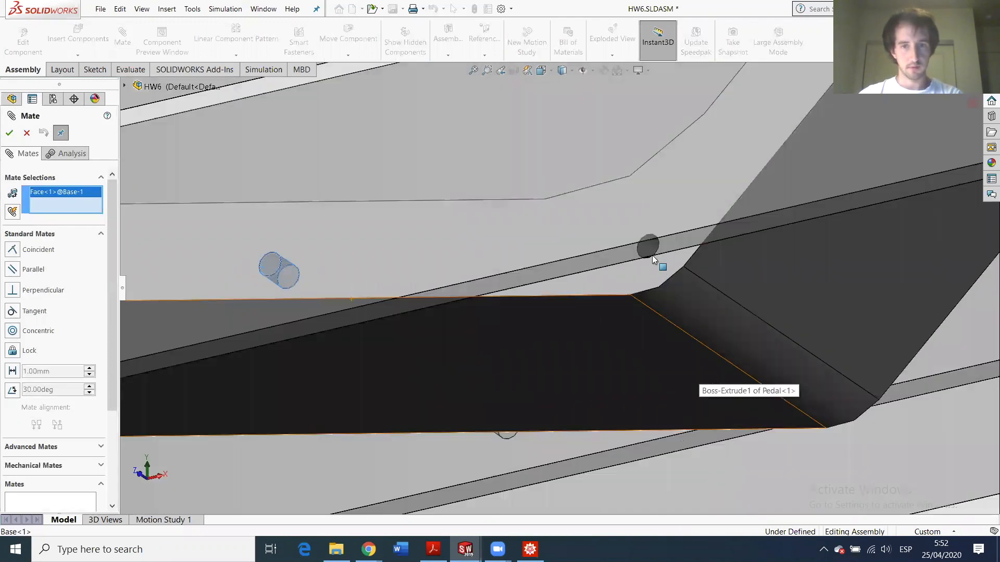
left_click(644, 246)
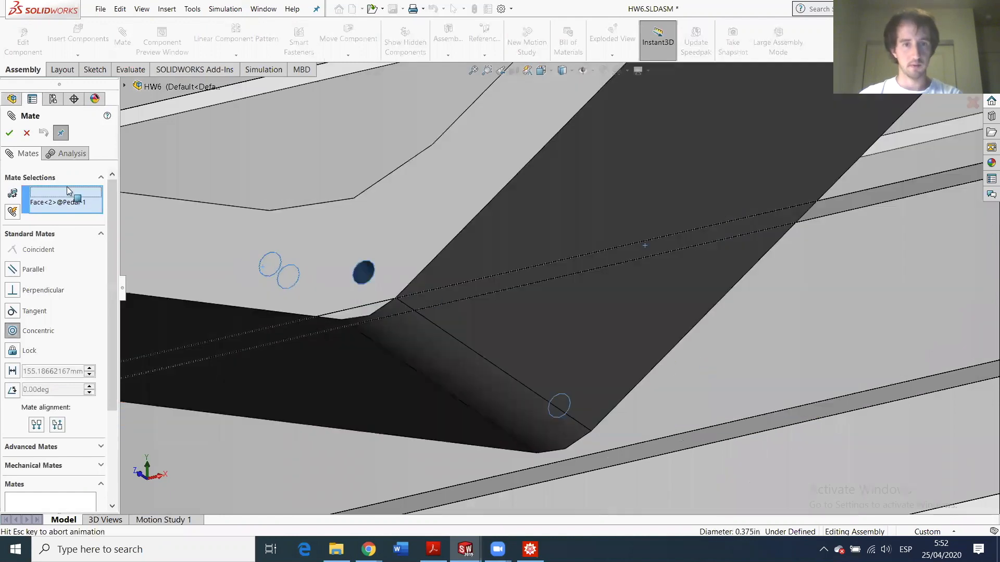
key("Return")
- Join the Bar-2 and Bar-1 end holes with a concentric mate, then view the lid
scroll(644, 235, "up", 12)
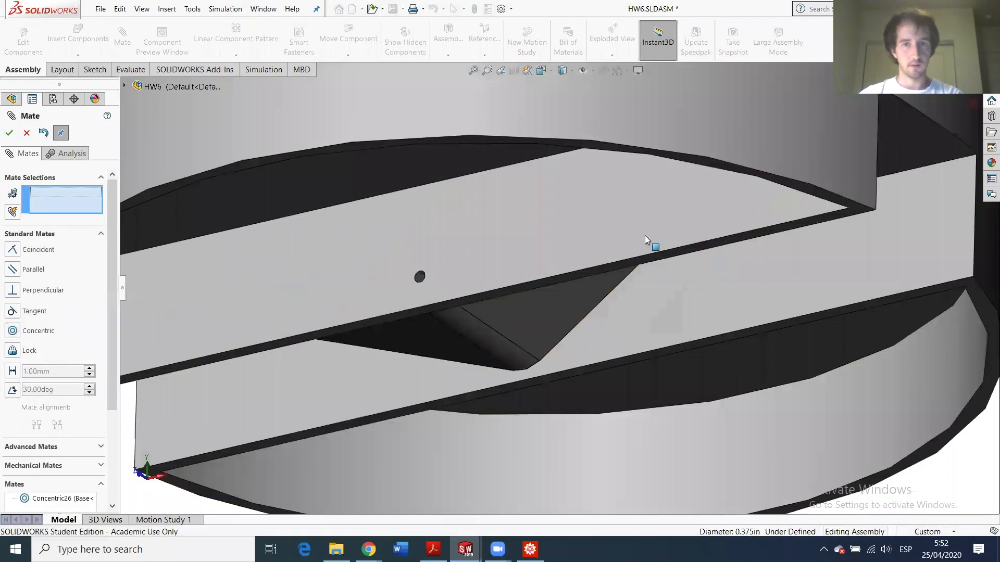
scroll(644, 213, "down", 1)
scroll(646, 219, "down", 8)
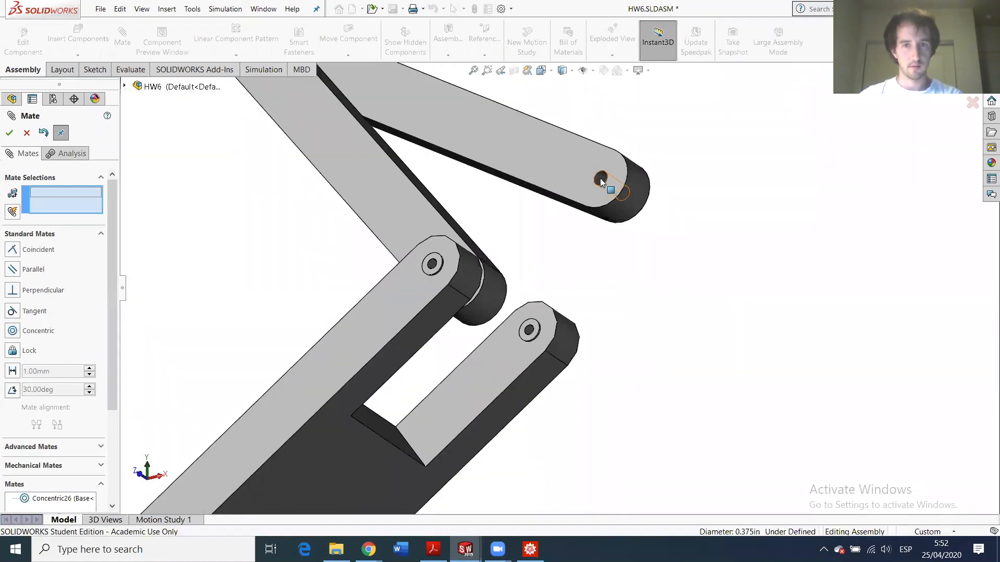
left_click(600, 178)
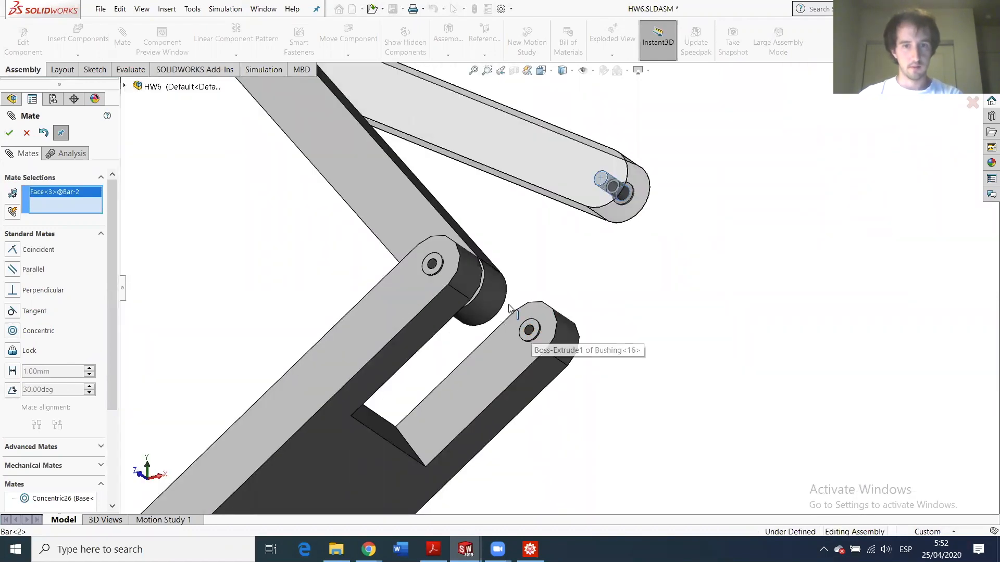
middle_click_drag(461, 309, 530, 300)
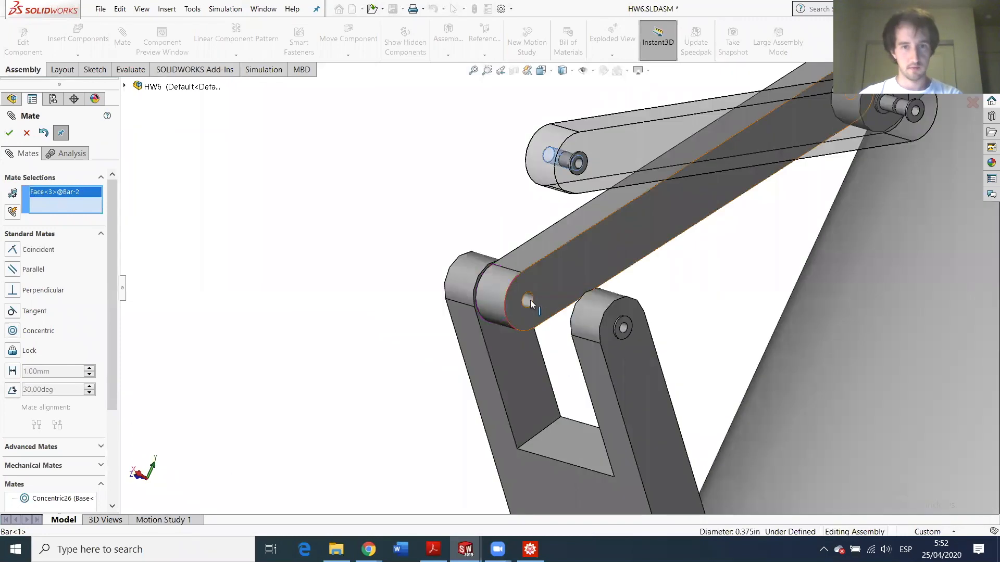
left_click(530, 300)
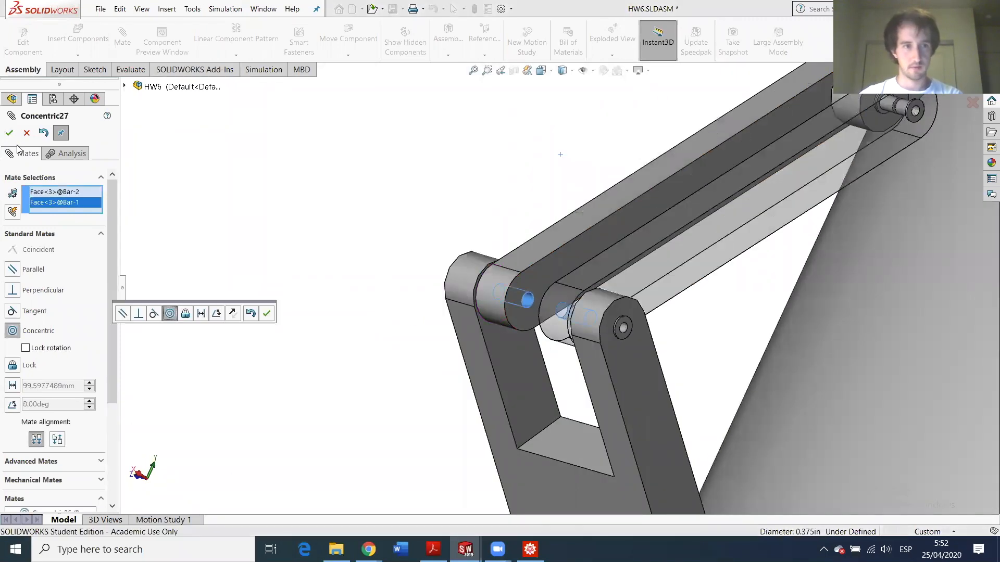
left_click(9, 133)
scroll(566, 370, "up", 6)
middle_click_drag(632, 405, 750, 423)
scroll(607, 422, "up", 4)
middle_click_drag(429, 377, 440, 395)
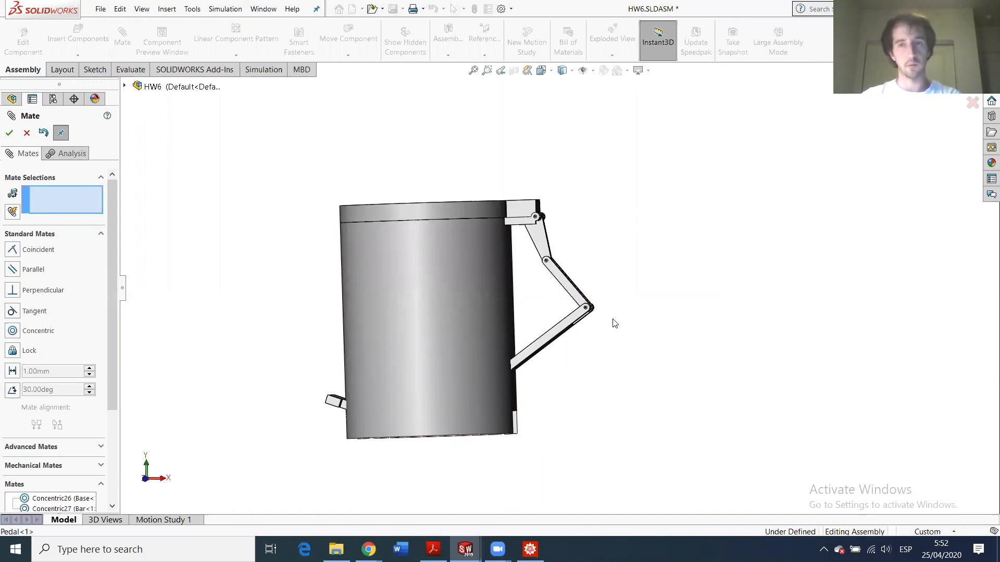
- Drag the pedal down and up to confirm the lid swings open and closed
left_click(329, 416)
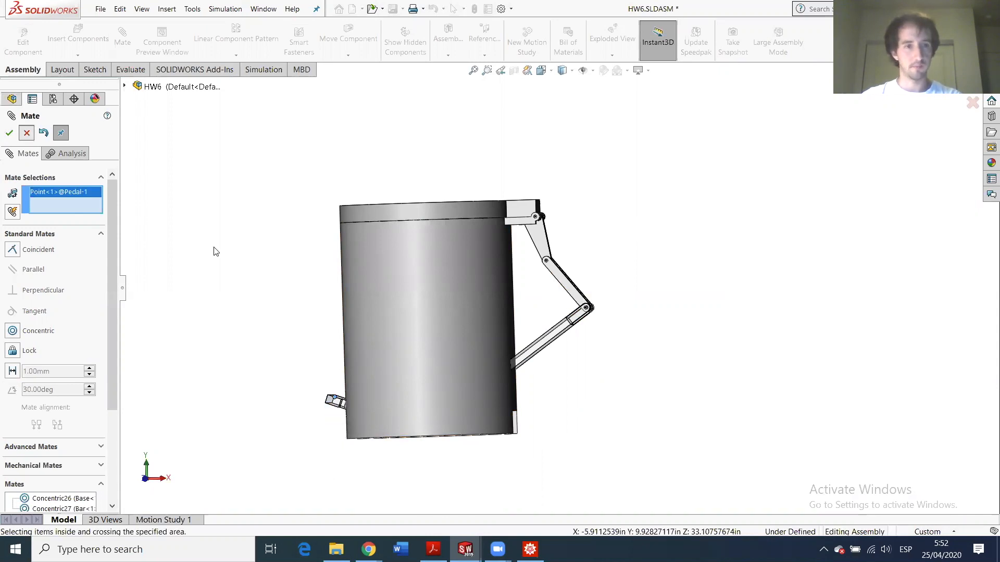
left_click_drag(331, 404, 321, 469)
left_click_drag(326, 433, 333, 394)
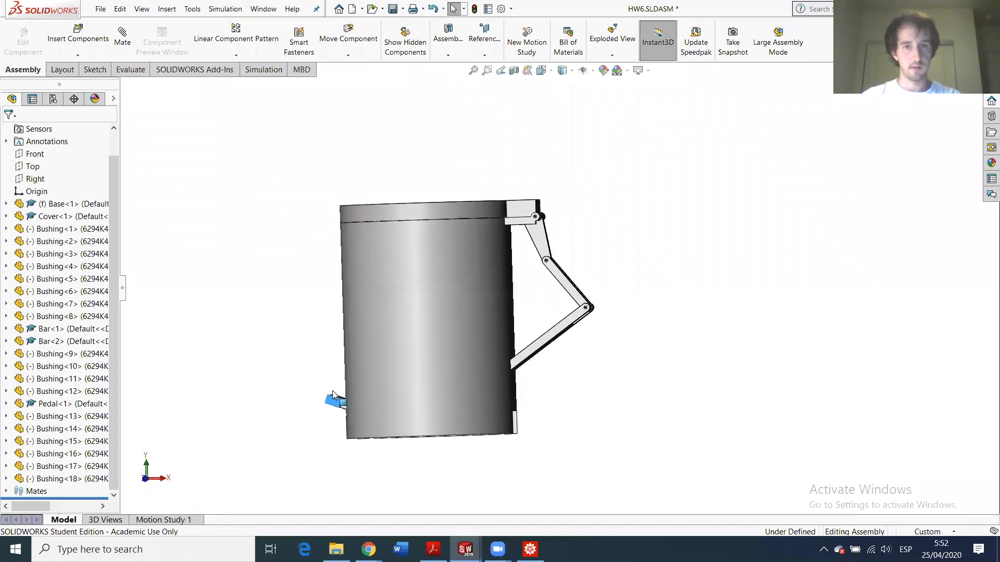
left_click_drag(323, 432, 336, 376)
left_click_drag(312, 437, 310, 459)
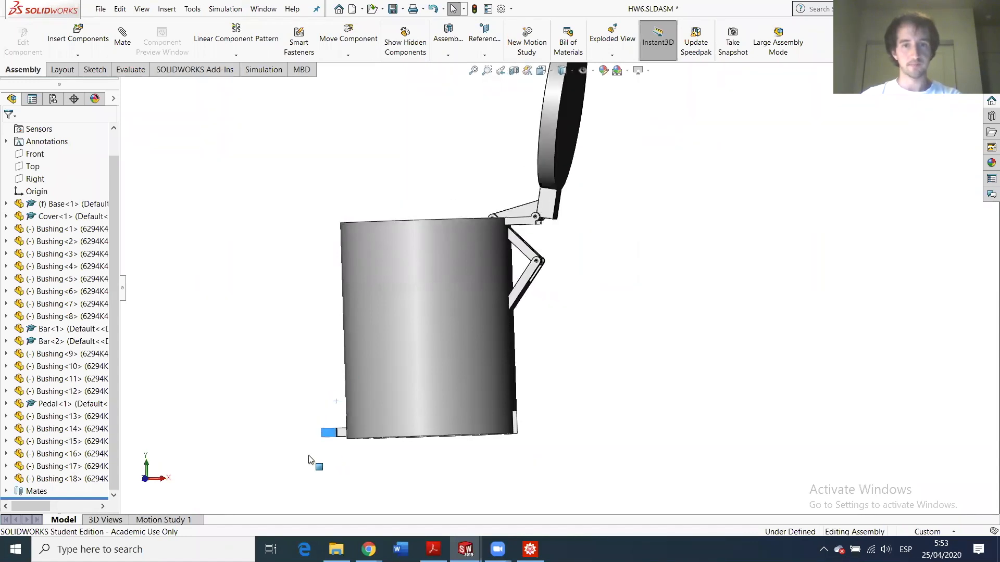
left_click_drag(312, 418, 321, 385)
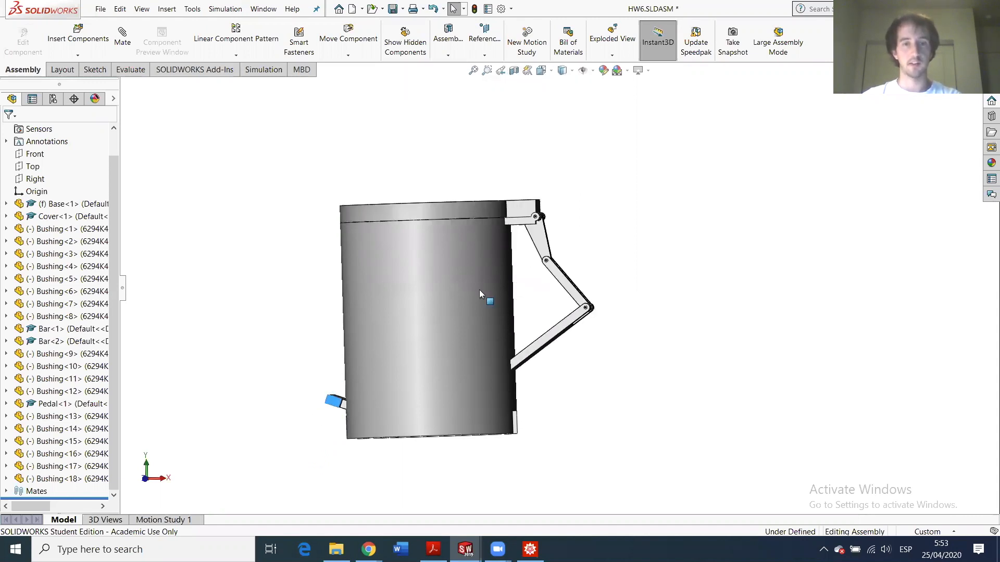
left_click_drag(333, 413, 328, 435)
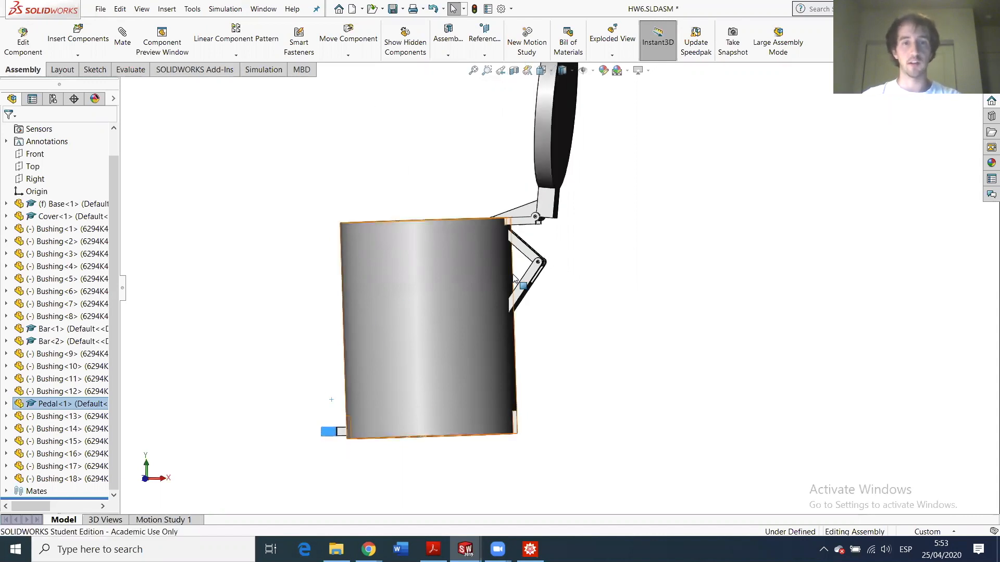
scroll(472, 249, "down", 2)
middle_click_drag(472, 249, 462, 300)
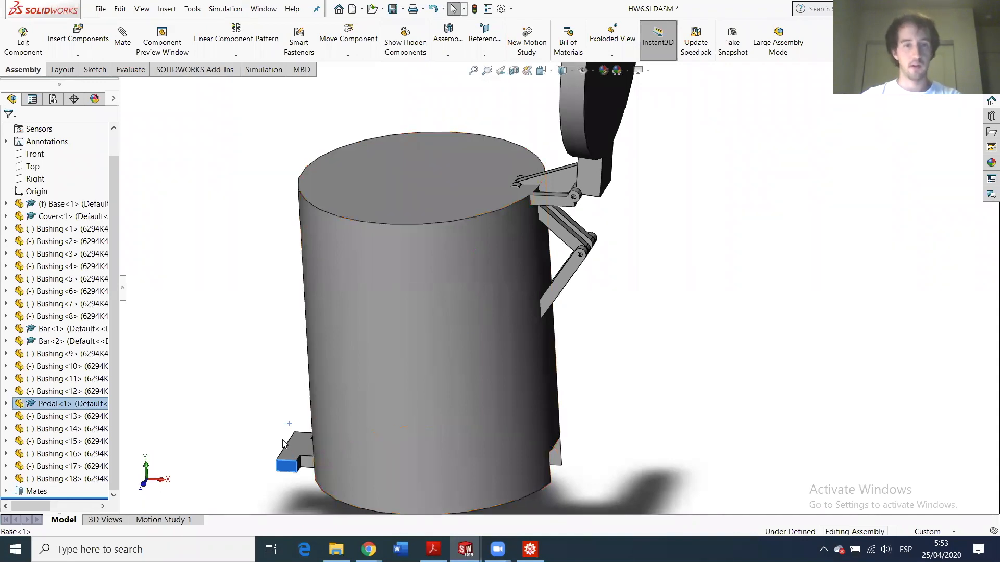
left_click_drag(283, 444, 299, 384)
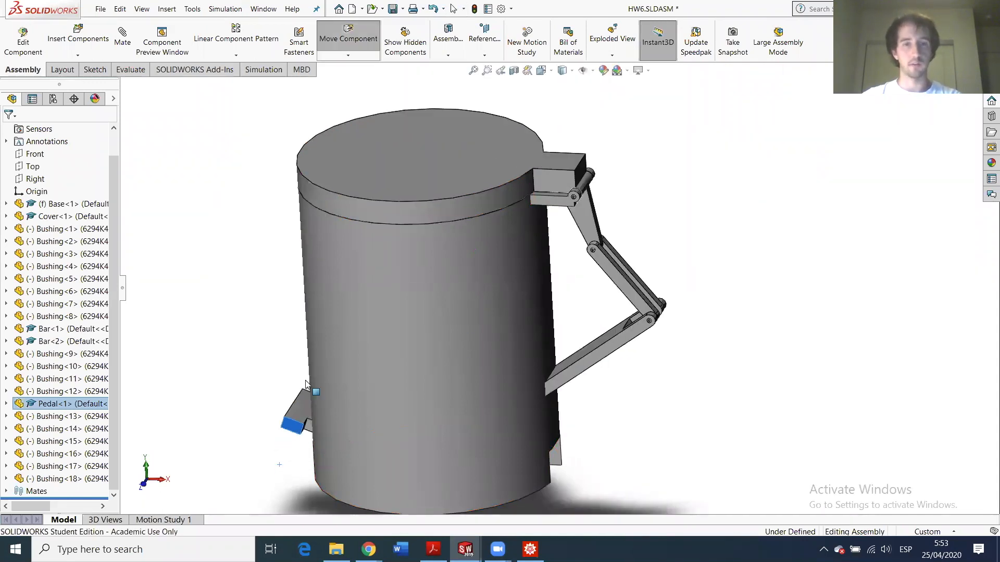
- Orbit around the can's underside to inspect the base and pedal
scroll(488, 462, "up", 1)
middle_click_drag(466, 400, 444, 200)
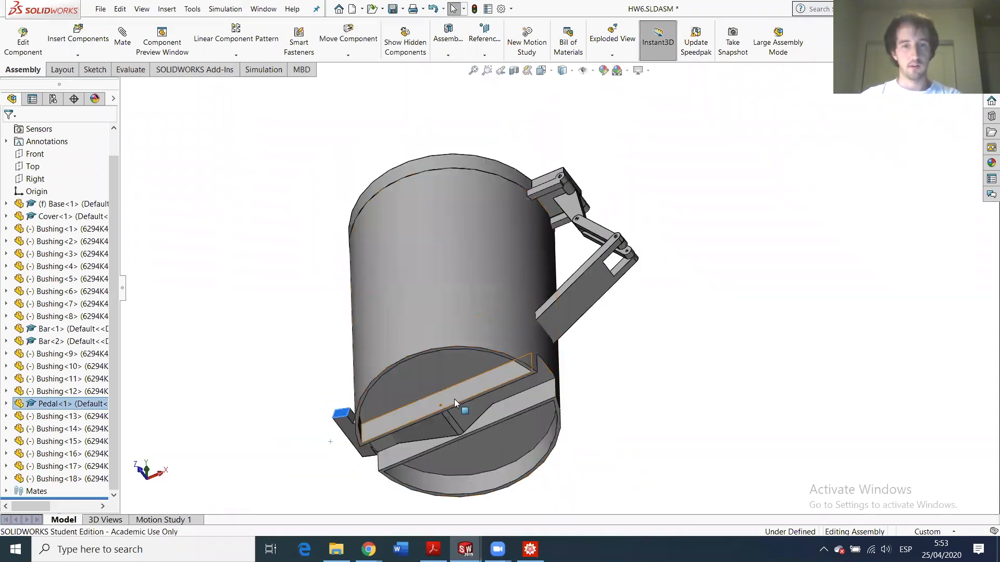
scroll(454, 420, "down", 4)
mouse_move(454, 421)
middle_mouse_down()
mouse_move(456, 293)
mouse_move(462, 315)
mouse_move(448, 414)
middle_mouse_up()
scroll(448, 414, "up", 4)
scroll(506, 310, "down", 6)
middle_click_drag(518, 383, 426, 292)
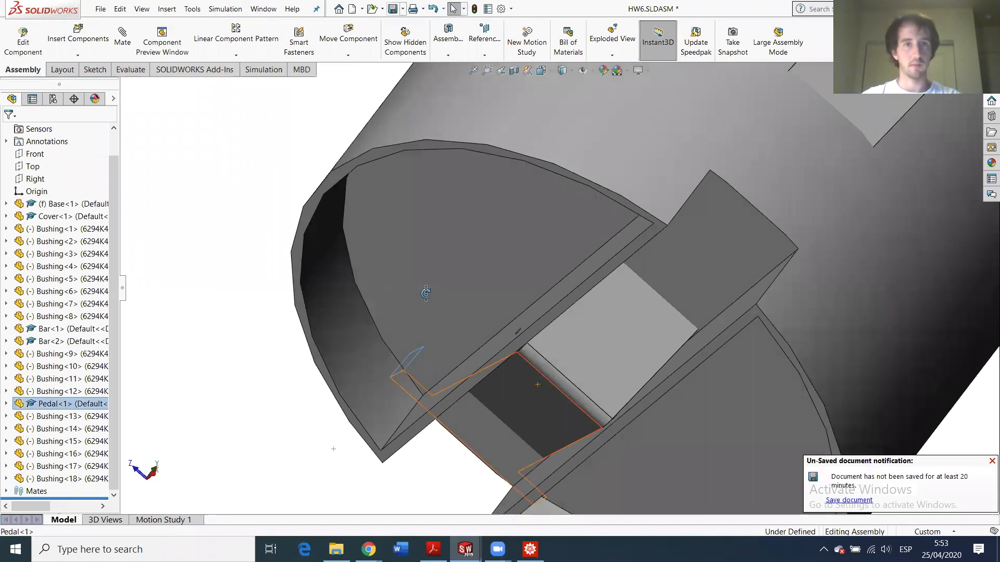
- Save HW6.SLDASM with Rebuild and save, then inspect the pocket under the pedal
left_click(393, 9)
left_click(451, 240)
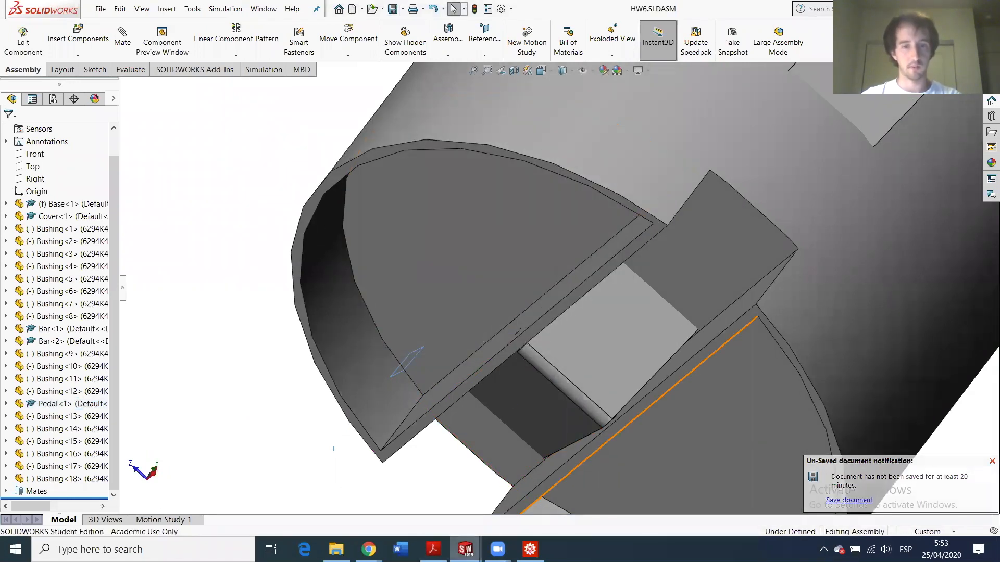
mouse_move(465, 549)
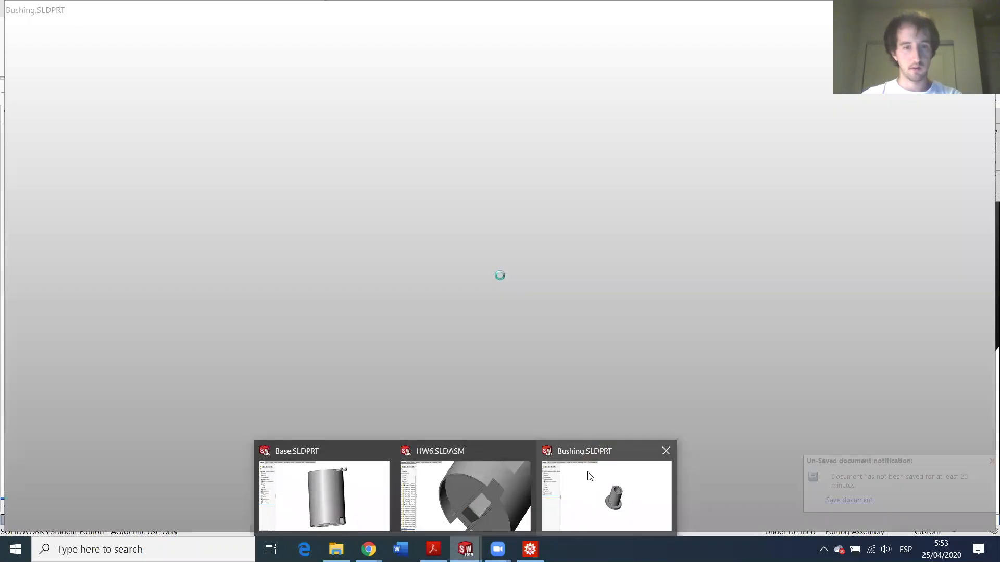
mouse_move(360, 491)
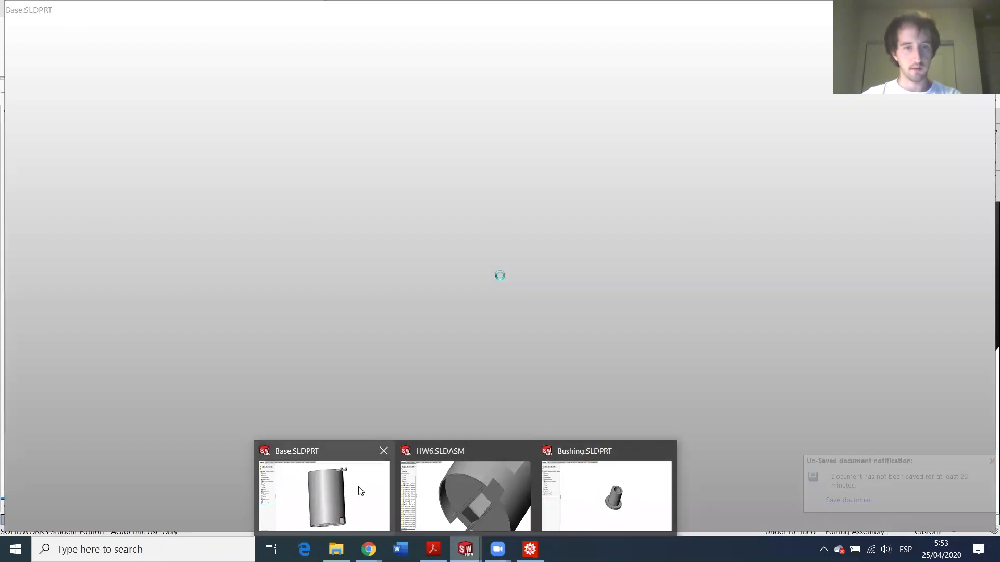
scroll(536, 343, "down", 5)
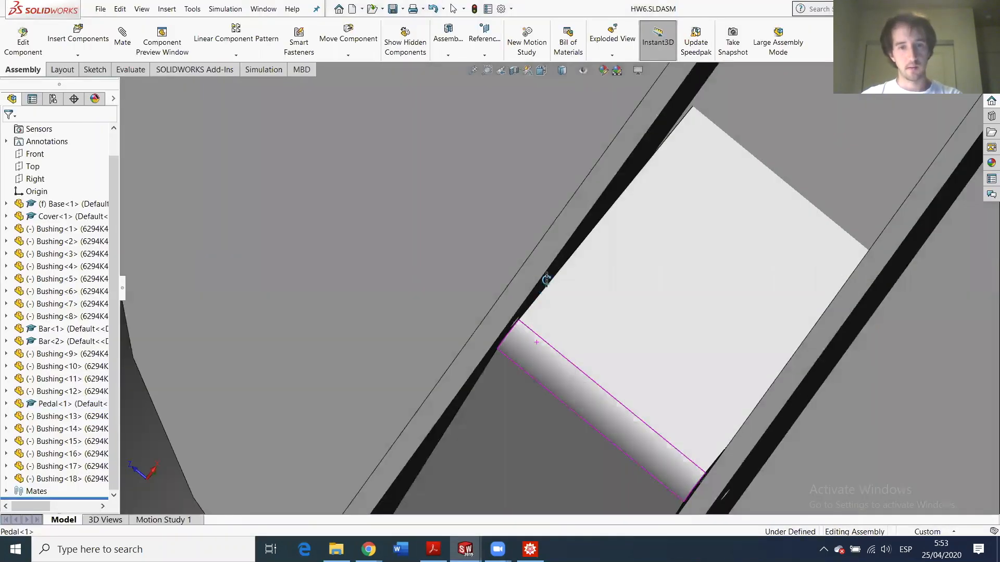
mouse_move(546, 280)
middle_mouse_down()
mouse_move(553, 273)
mouse_move(534, 284)
middle_mouse_up()
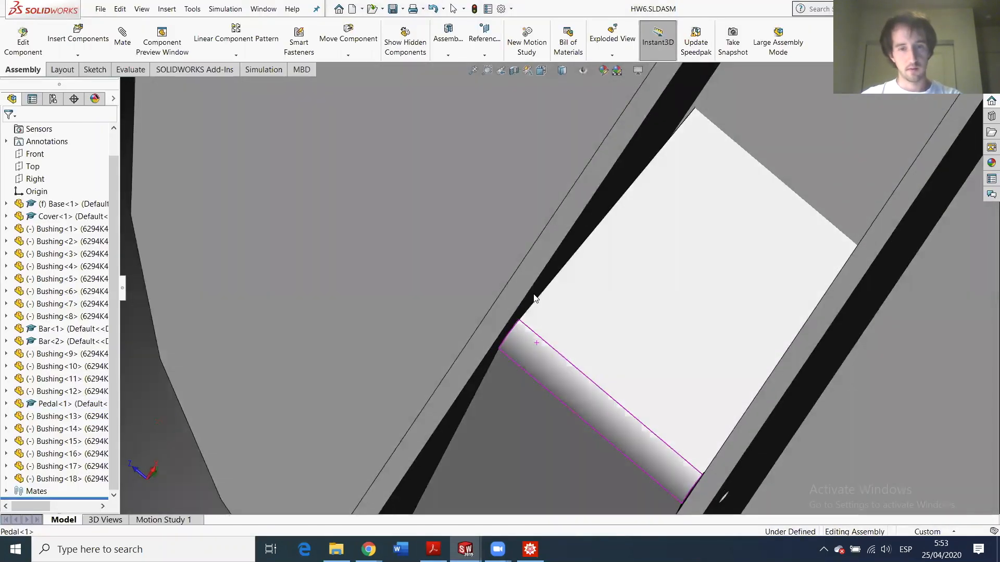
scroll(532, 341, "up", 5)
middle_click_drag(535, 345, 568, 383)
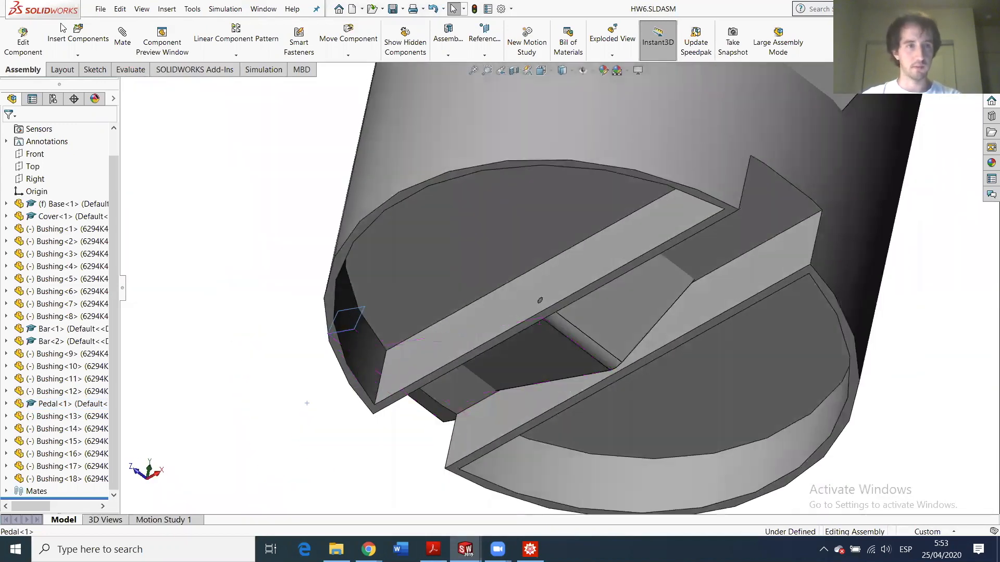
- Insert two Bushing components onto the slot face under the base
left_click(102, 36)
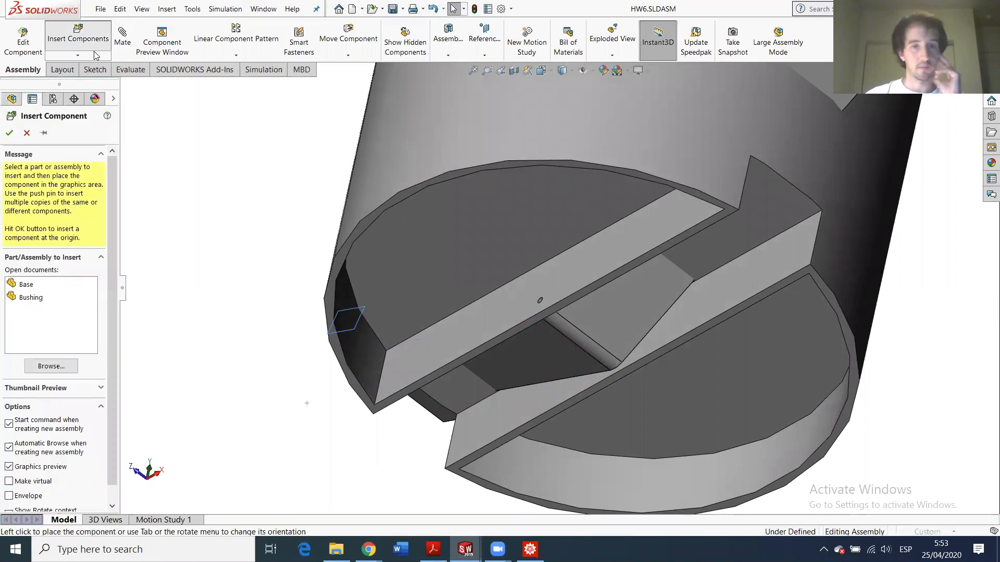
scroll(518, 254, "up", 5)
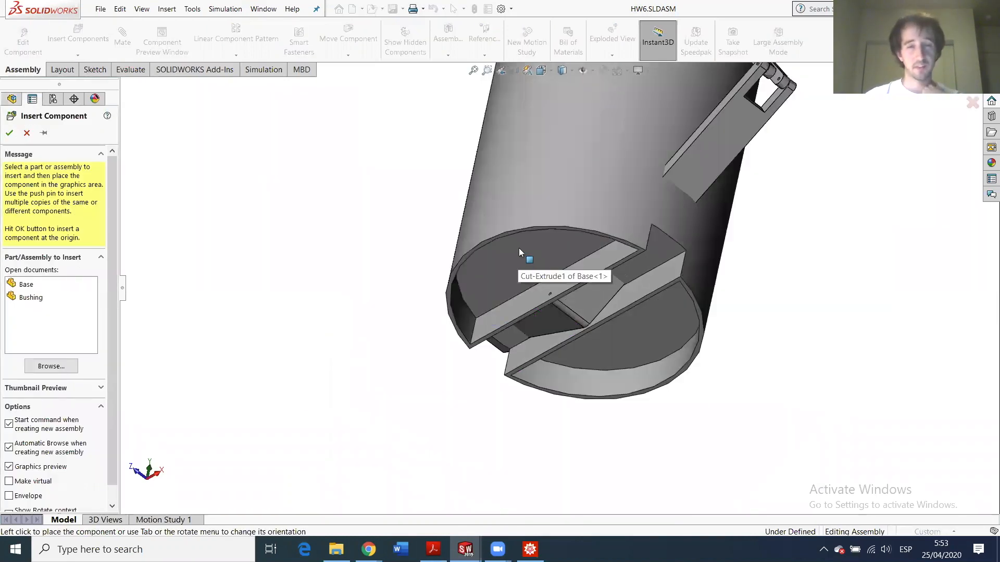
middle_click_drag(518, 248, 624, 174)
scroll(652, 171, "down", 3)
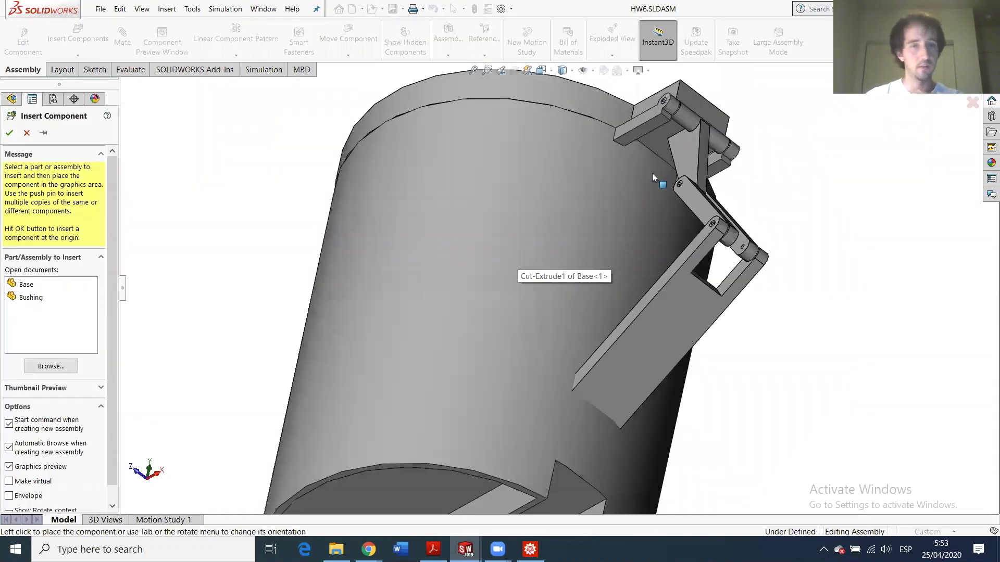
scroll(680, 239, "up", 2)
scroll(679, 239, "down", 2)
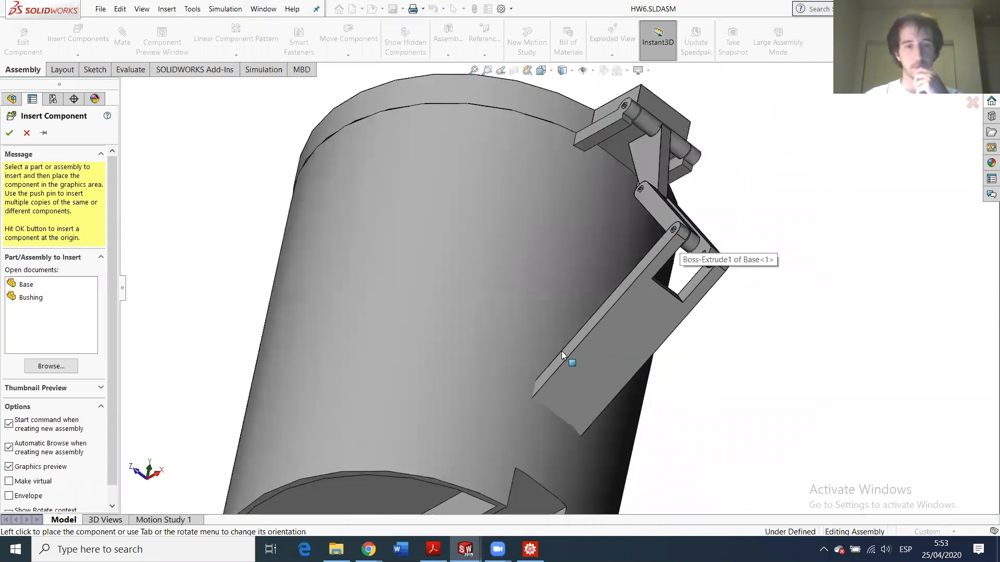
scroll(560, 352, "up", 4)
scroll(461, 405, "down", 5)
middle_click_drag(560, 361, 531, 385)
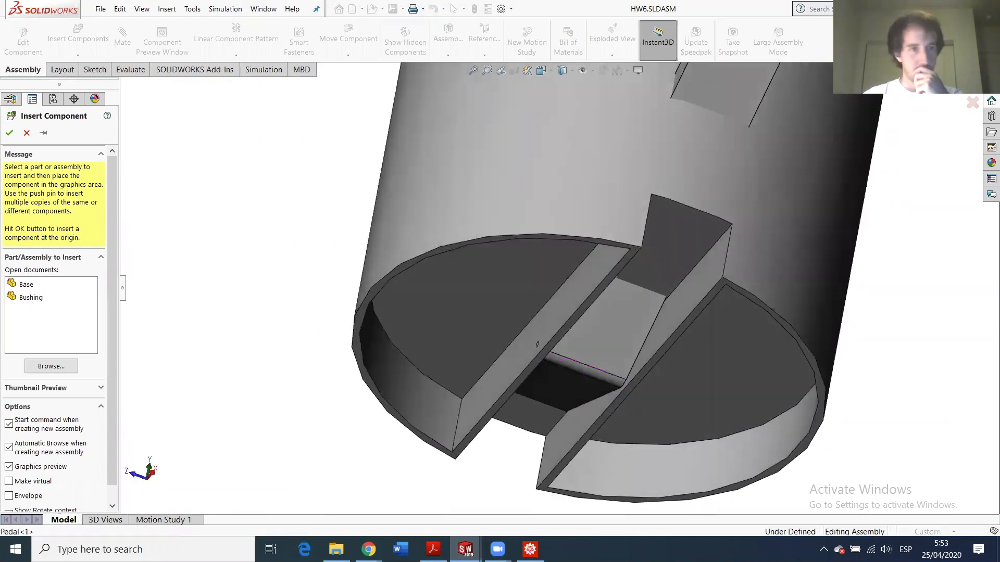
left_click(33, 297)
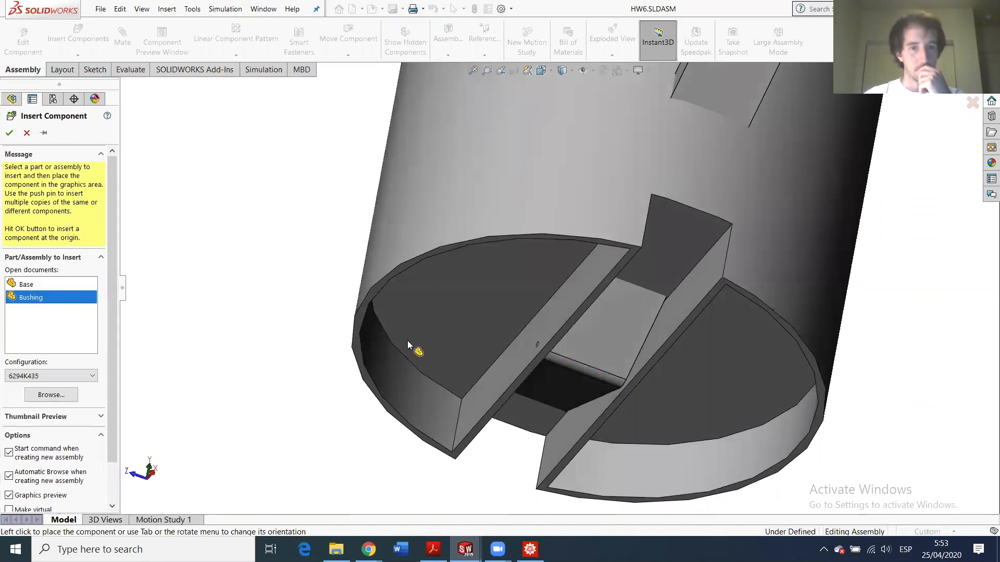
left_click(536, 352)
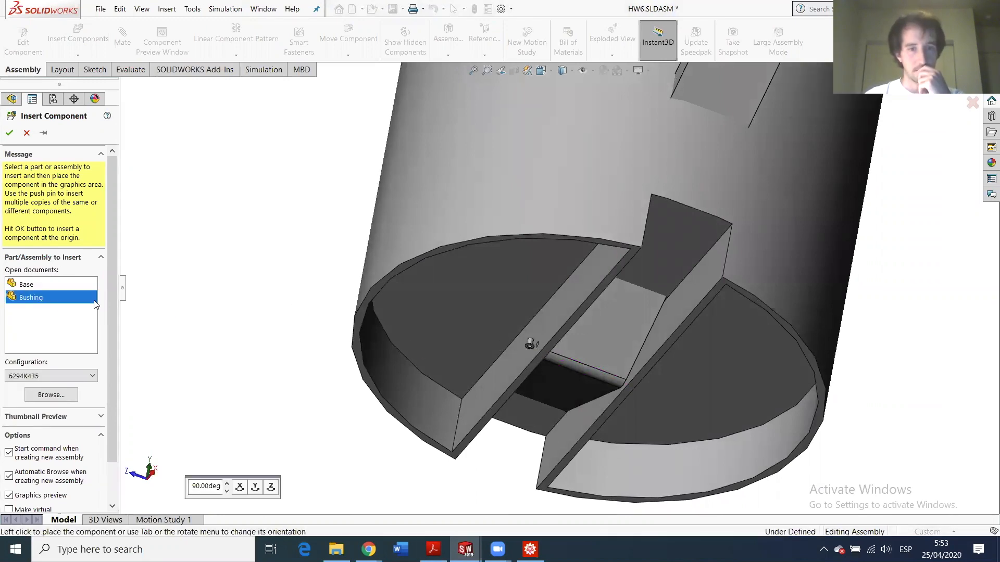
left_click(88, 39)
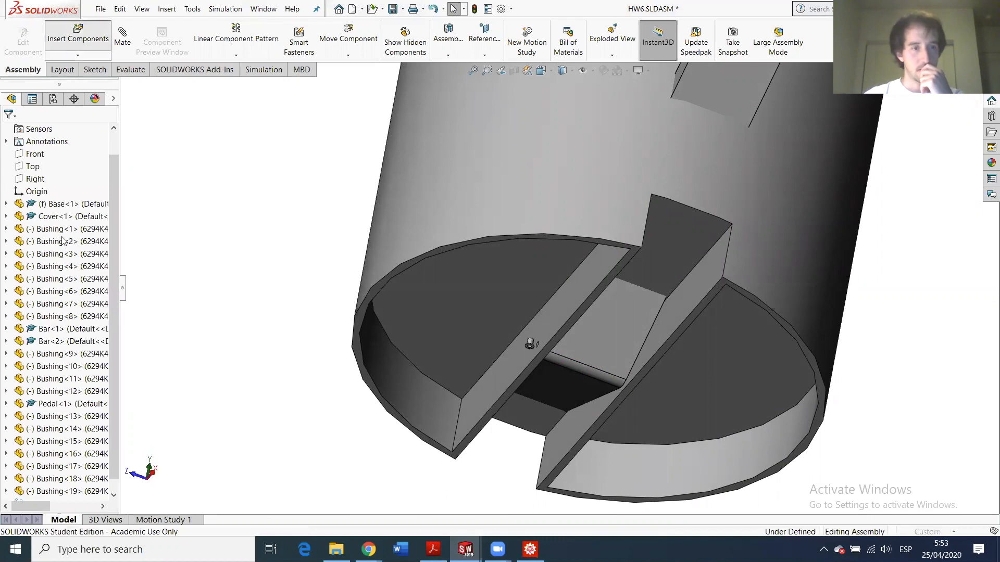
left_click(38, 299)
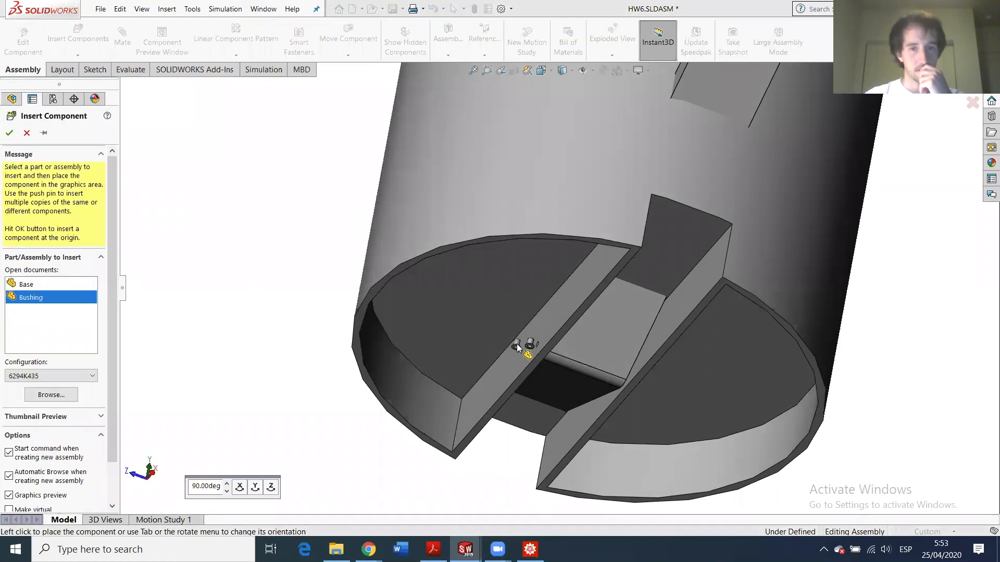
left_click(517, 343)
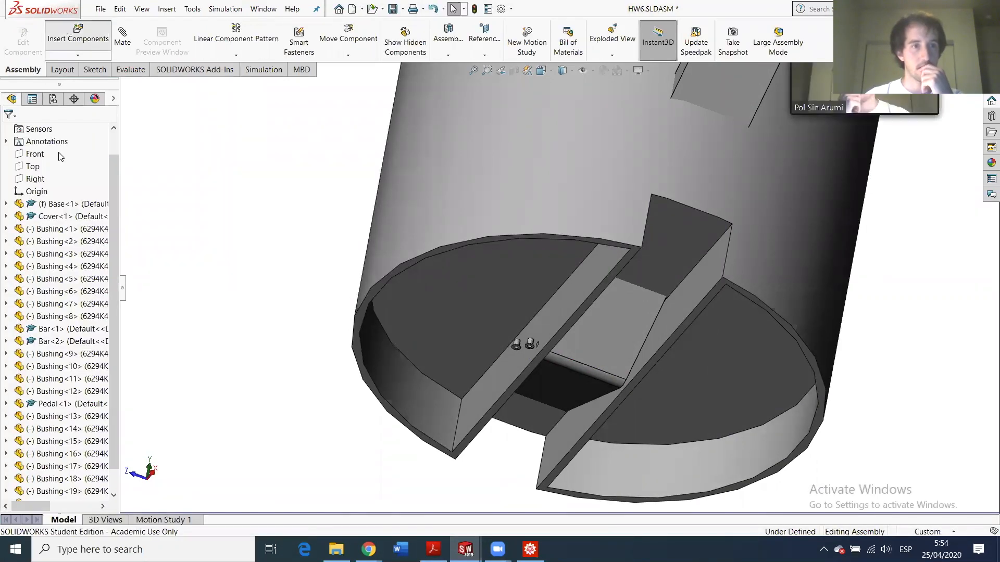
- Insert a third Bushing onto the lug face, skipping the file browser
left_click(78, 34)
left_click(31, 297)
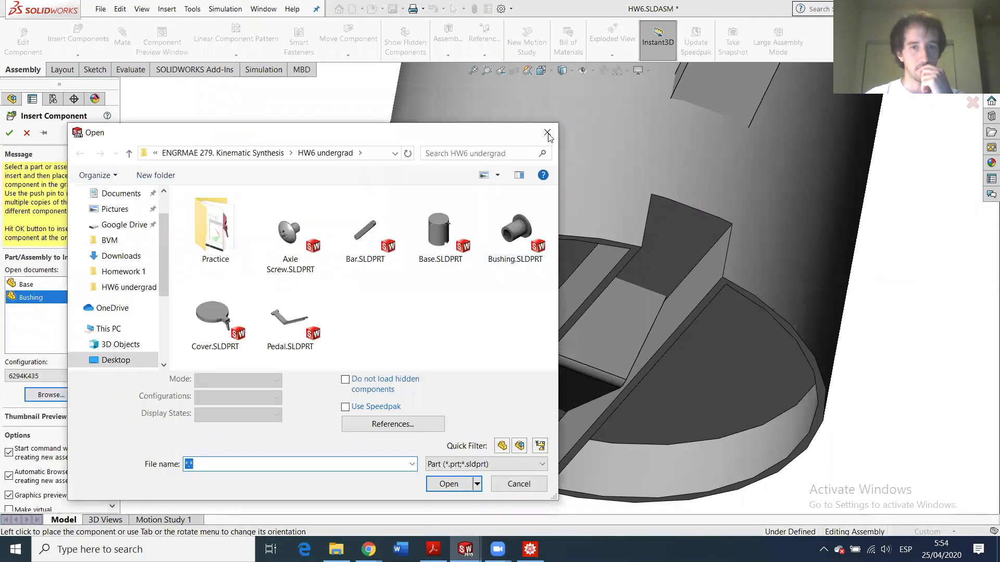
key("Escape")
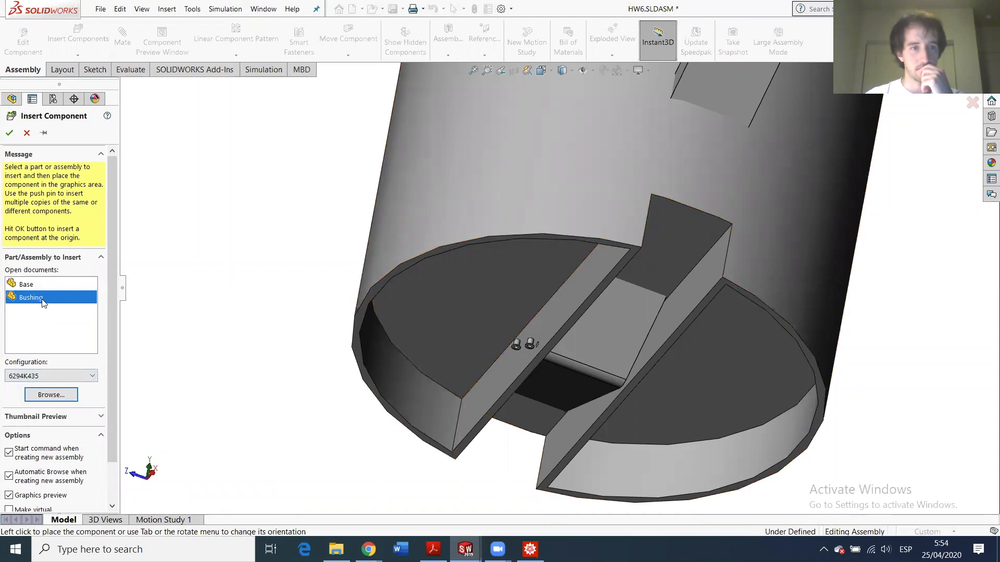
left_click(56, 295)
left_click(20, 299)
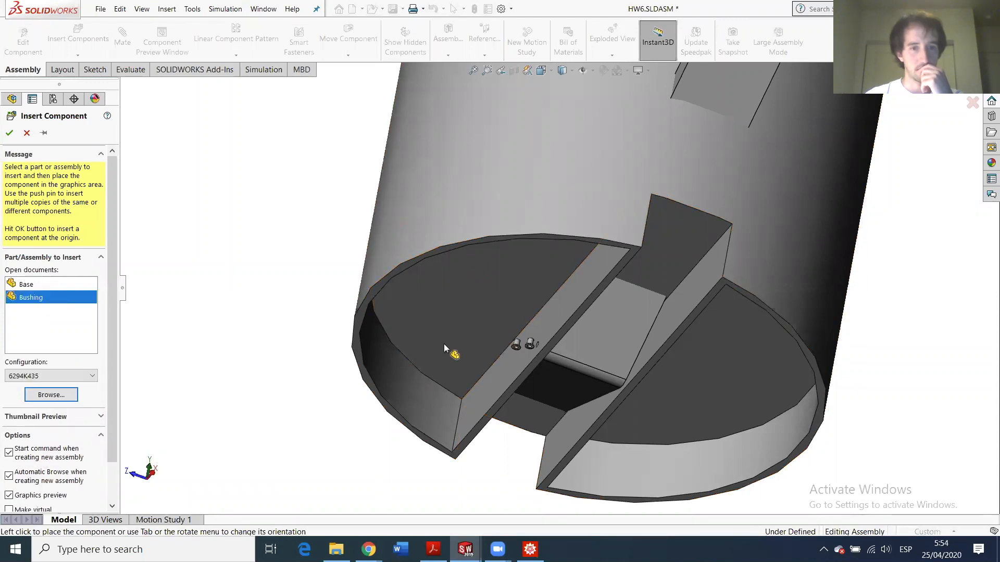
left_click(526, 342)
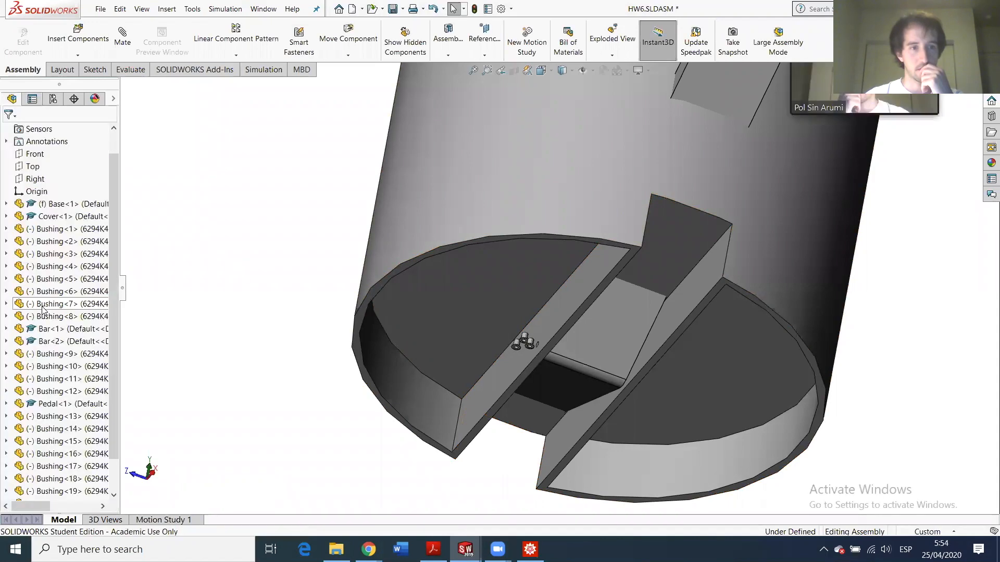
- Place more Bushing copies on the opposite right lug face, then finish inserting
left_click(80, 40)
middle_click_drag(658, 382, 431, 307)
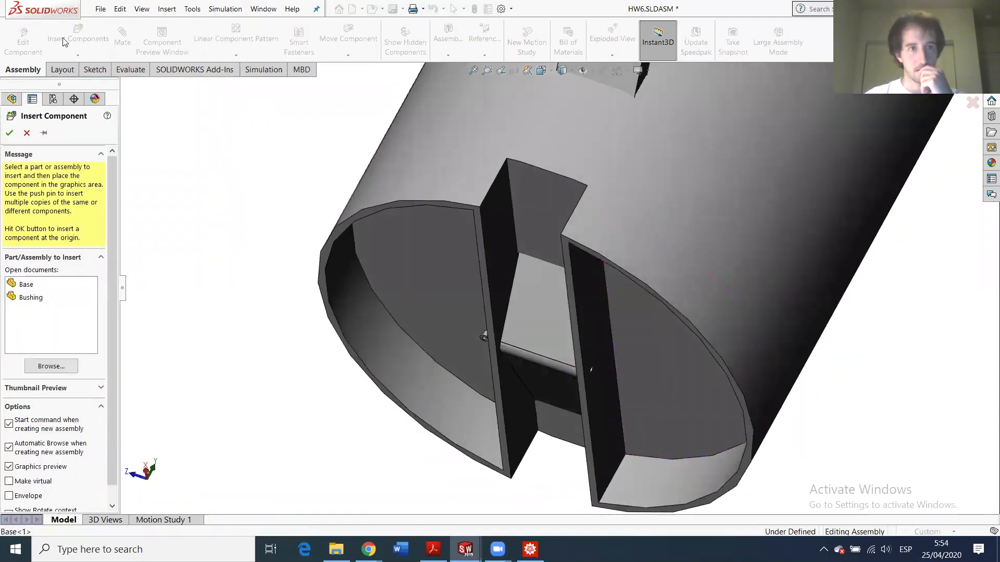
left_click(32, 298)
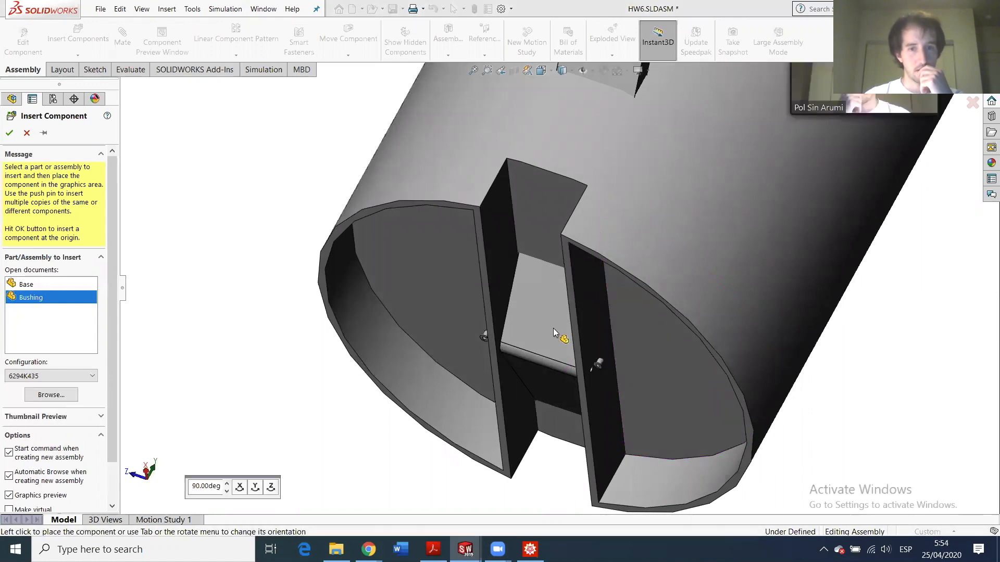
left_click(598, 367)
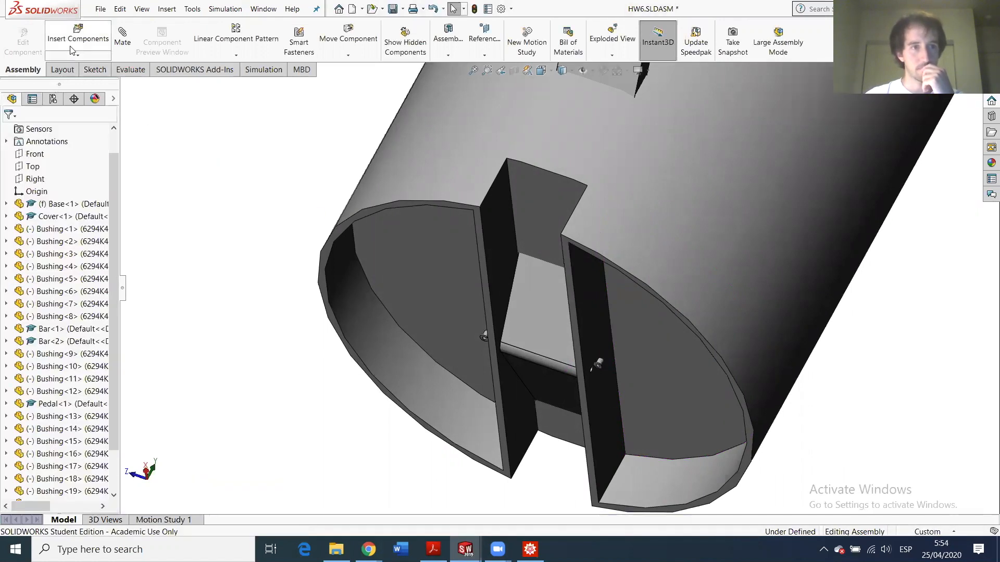
left_click(73, 50)
left_click(41, 296)
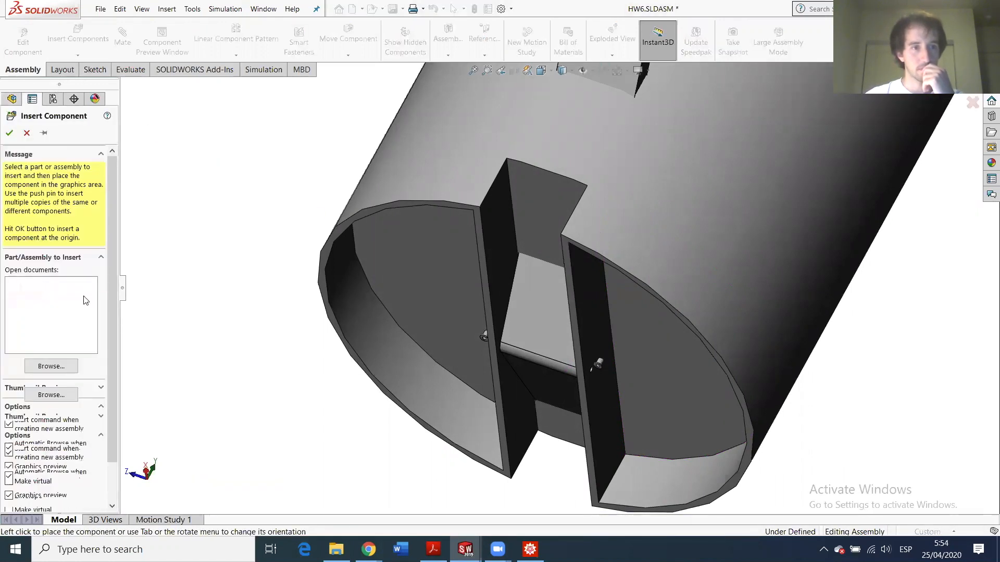
left_click(139, 173)
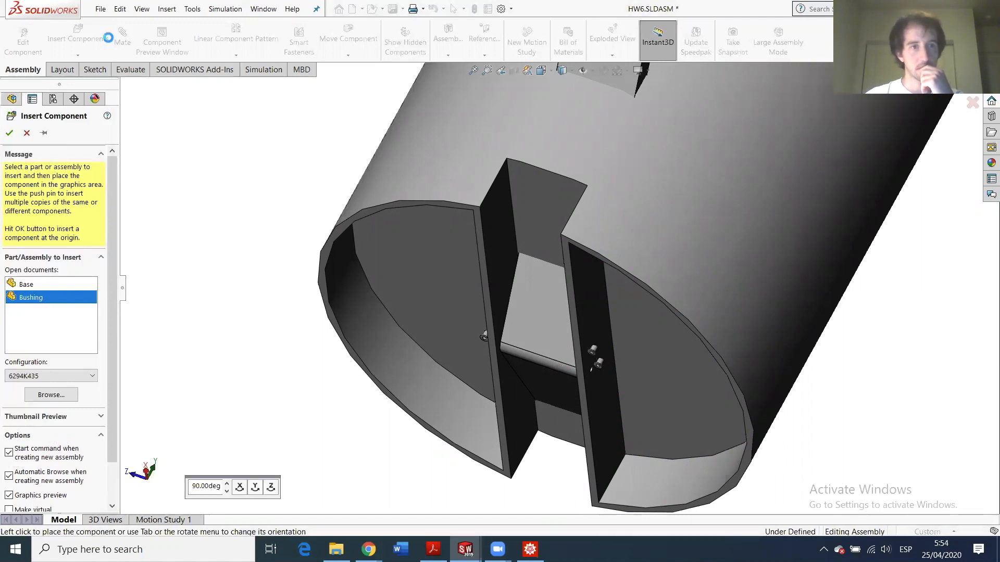
left_click(84, 39)
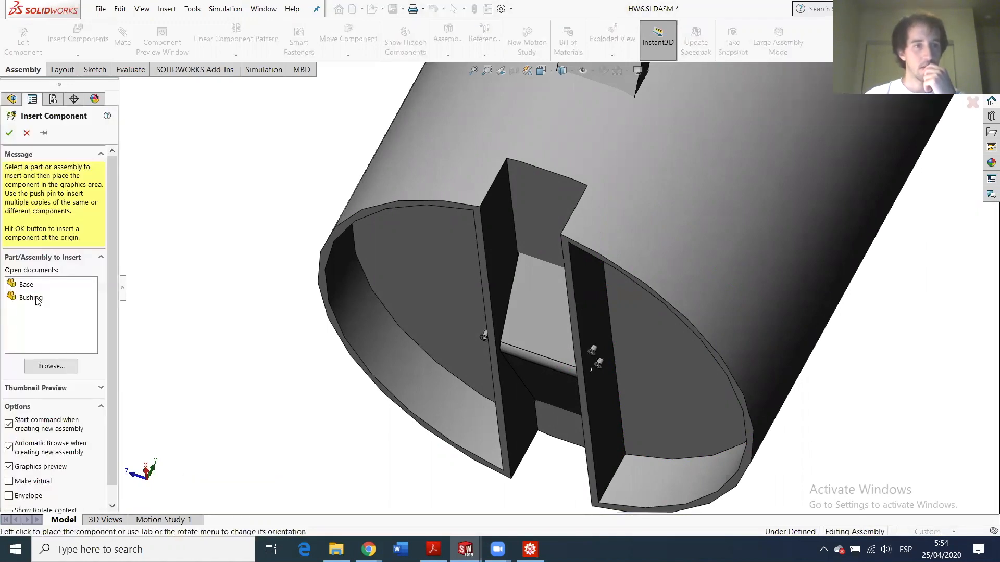
left_click(615, 374)
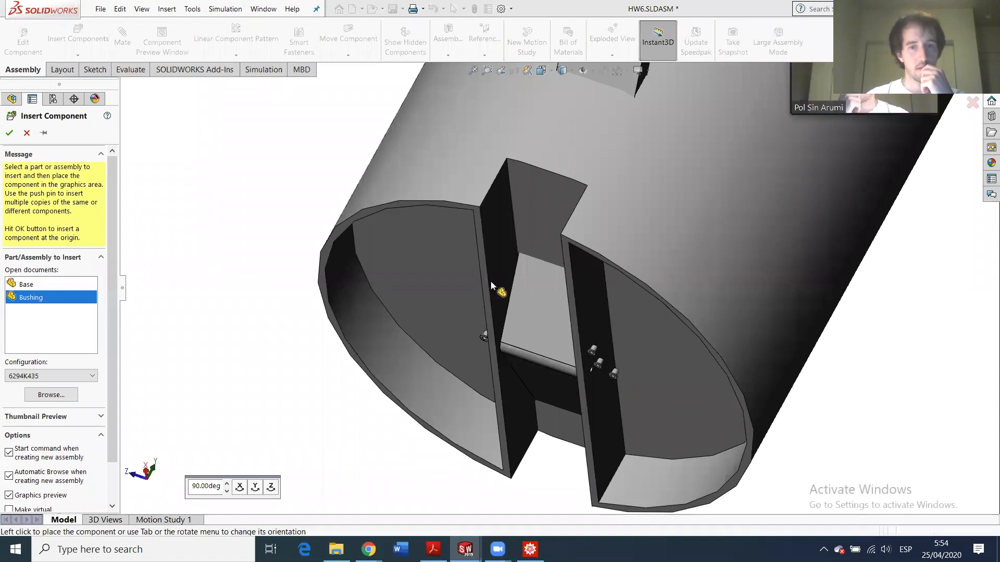
key("Escape")
middle_click_drag(442, 254, 474, 288)
- Drag the lower bushing and Bushing<20> out of the lug holes
scroll(474, 288, "down", 5)
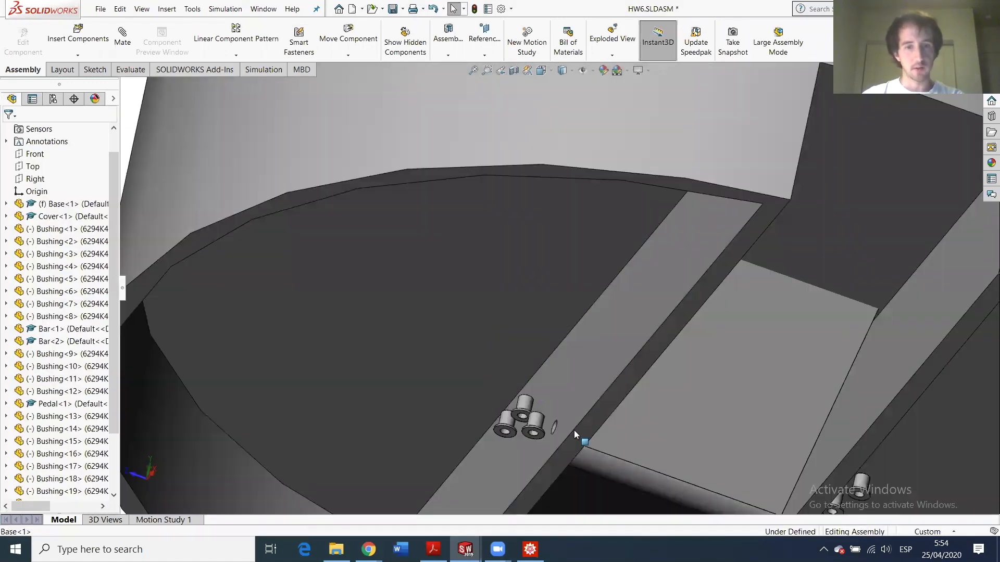
scroll(567, 422, "down", 4)
middle_click_drag(562, 416, 558, 450)
middle_click_drag(548, 427, 525, 399)
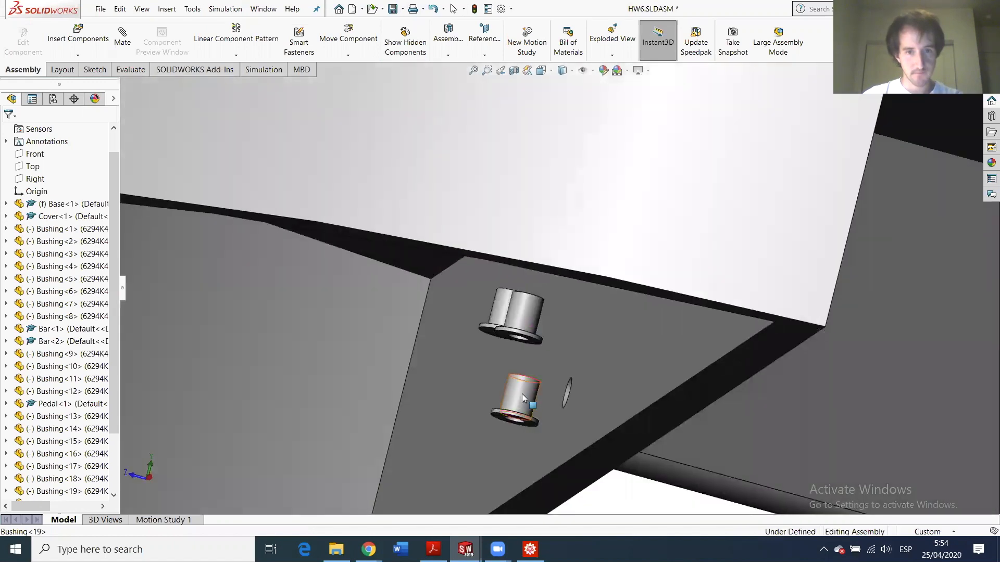
left_click_drag(521, 393, 498, 480)
scroll(495, 406, "up", 5)
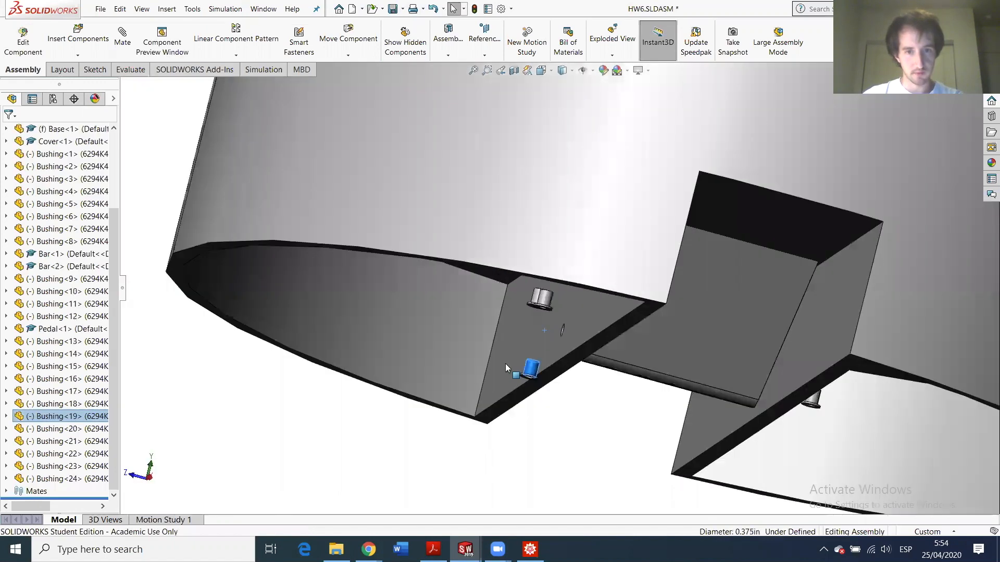
scroll(510, 349, "down", 3)
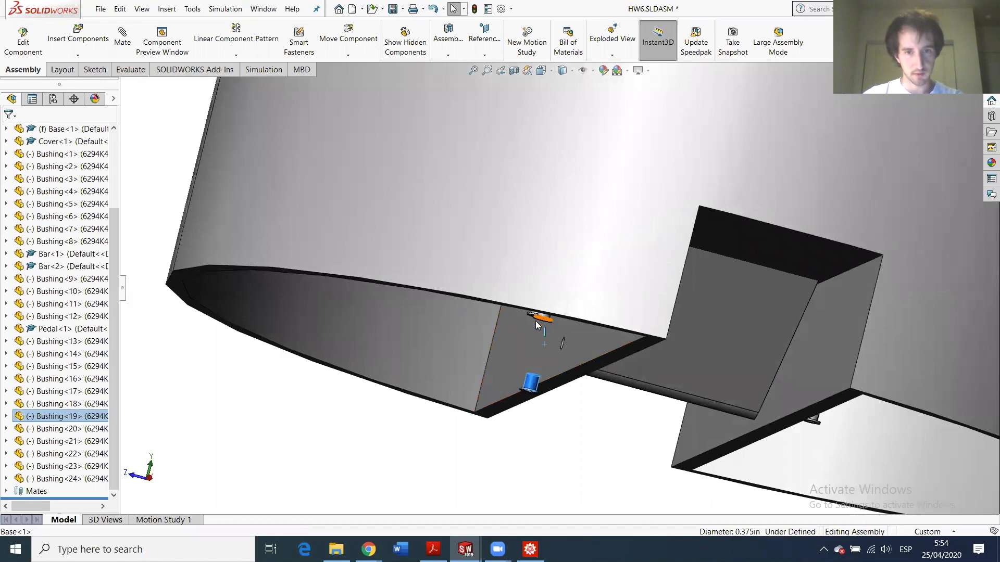
scroll(535, 321, "down", 3)
left_click_drag(558, 308, 484, 434)
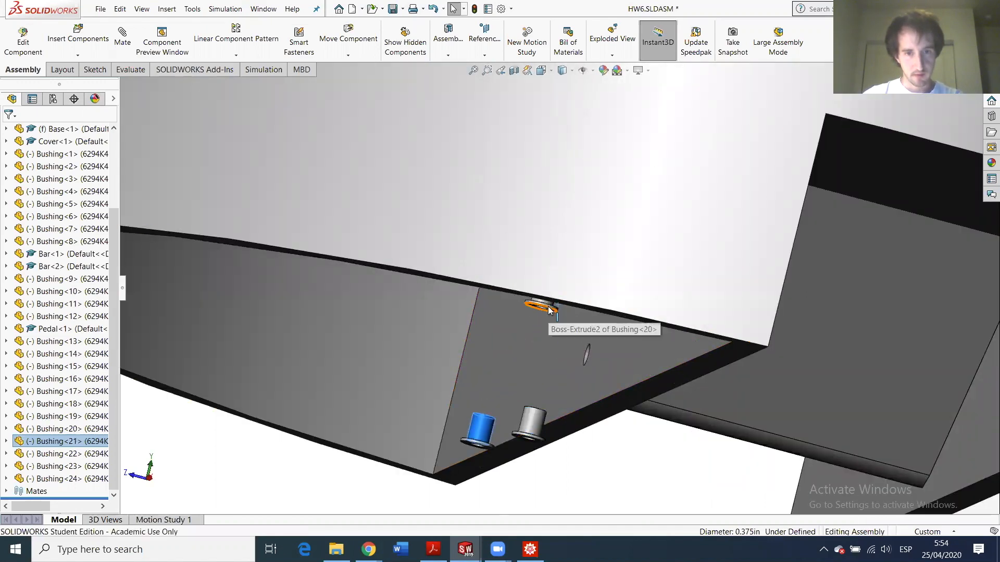
left_click_drag(534, 318, 489, 482)
- Move the two right bushings and the hidden bushing down, away from the lug
middle_click_drag(605, 445, 779, 408)
scroll(786, 398, "up", 4)
scroll(790, 389, "down", 3)
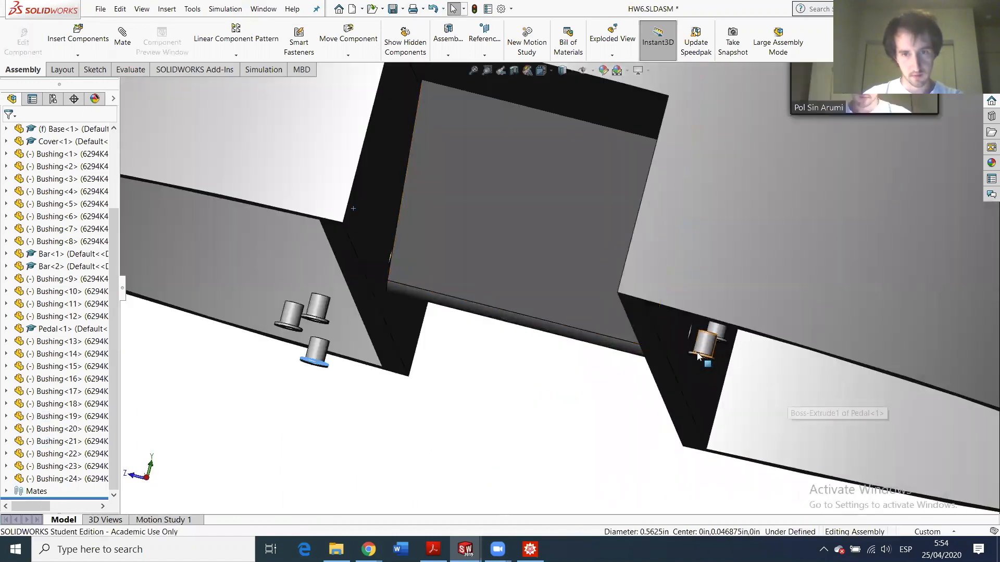
left_click_drag(698, 354, 668, 418)
left_click_drag(718, 334, 693, 402)
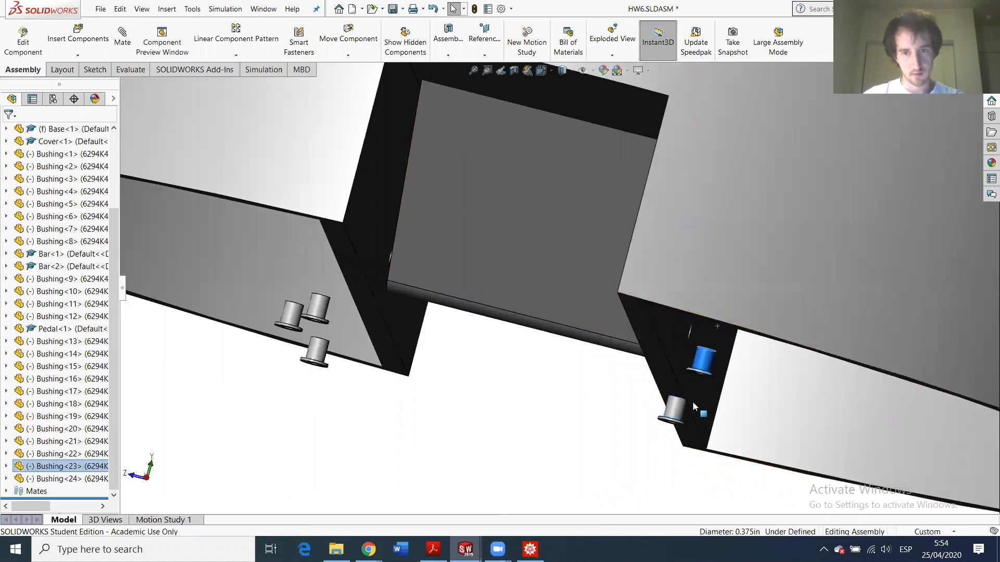
scroll(712, 335, "up", 3)
middle_click_drag(699, 327, 695, 271)
left_click_drag(672, 229, 658, 341)
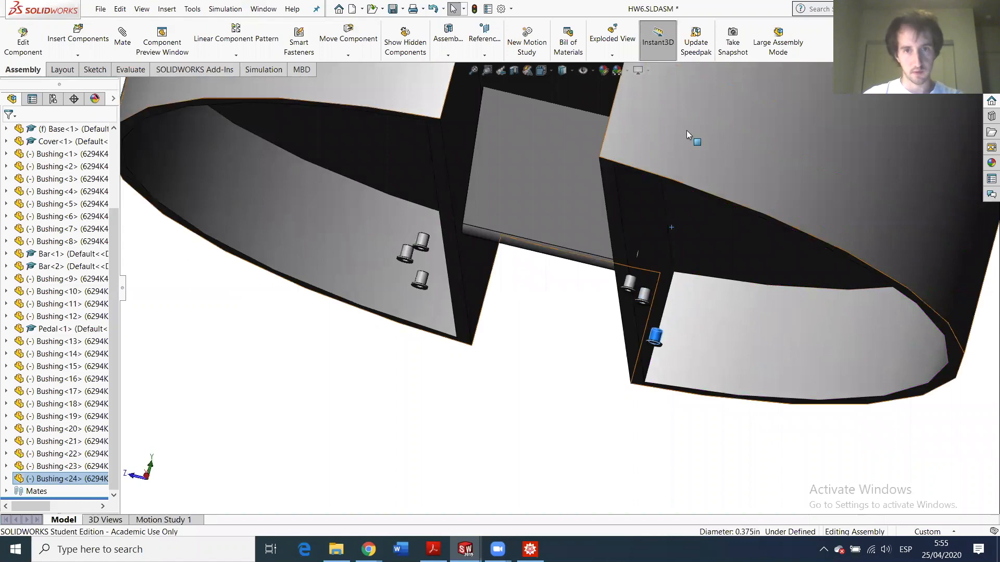
- Hide the Base component to expose the bar and bushings
left_click(501, 198)
scroll(586, 285, "up", 3)
middle_click_drag(587, 286, 591, 316)
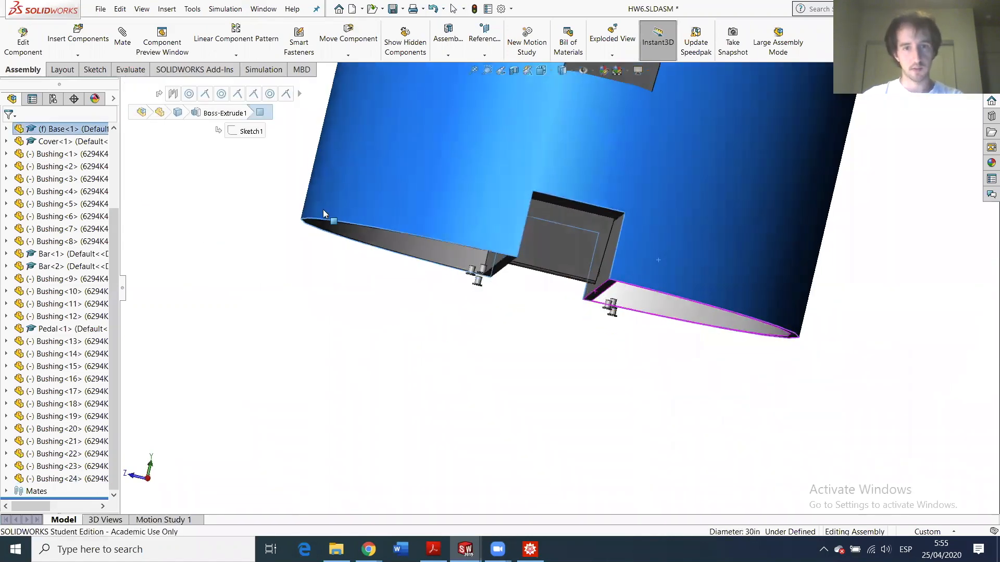
left_click(67, 131)
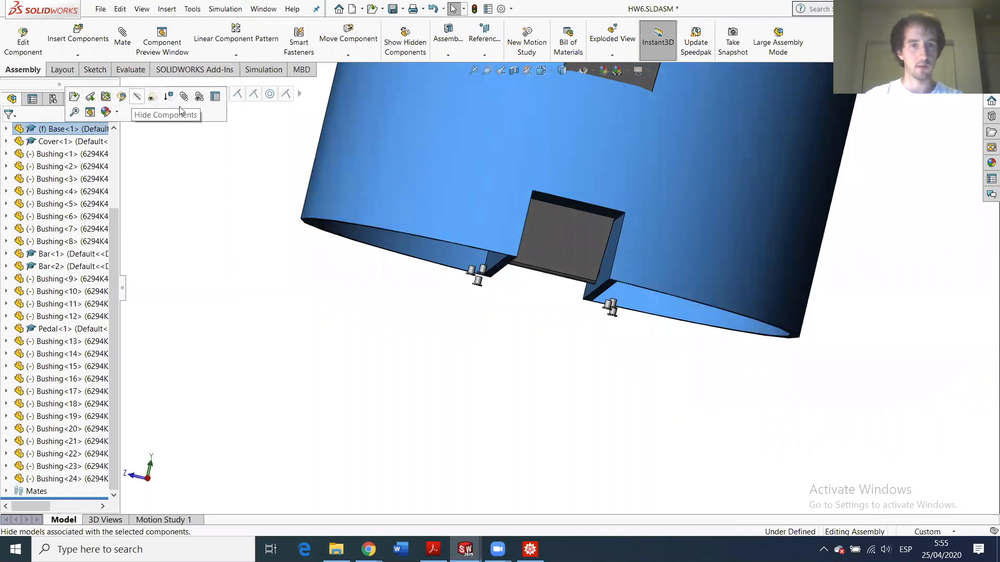
left_click(179, 110)
- Pick Bushing<19> and the pedal hole face for a concentric mate
scroll(529, 283, "down", 3)
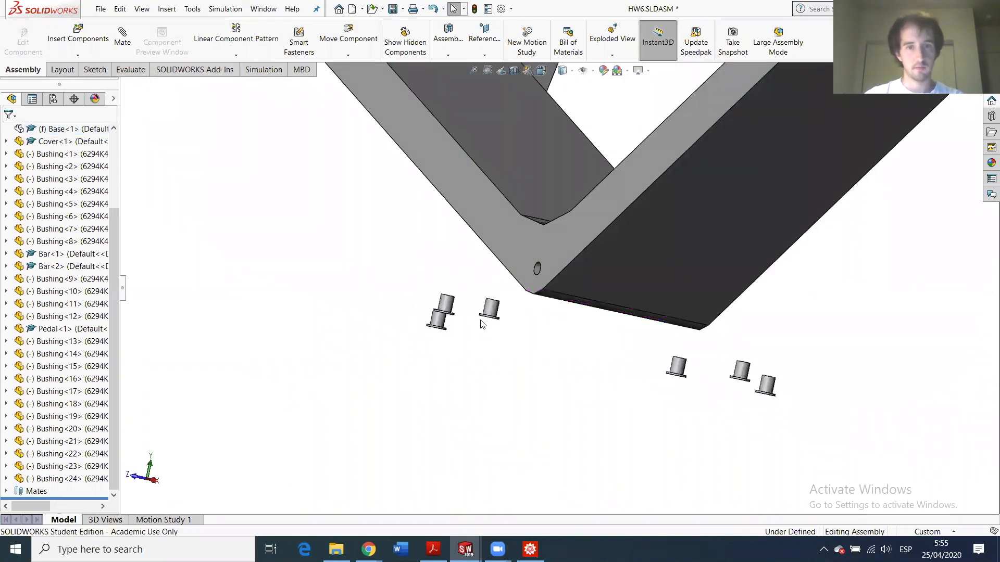
left_click(489, 312)
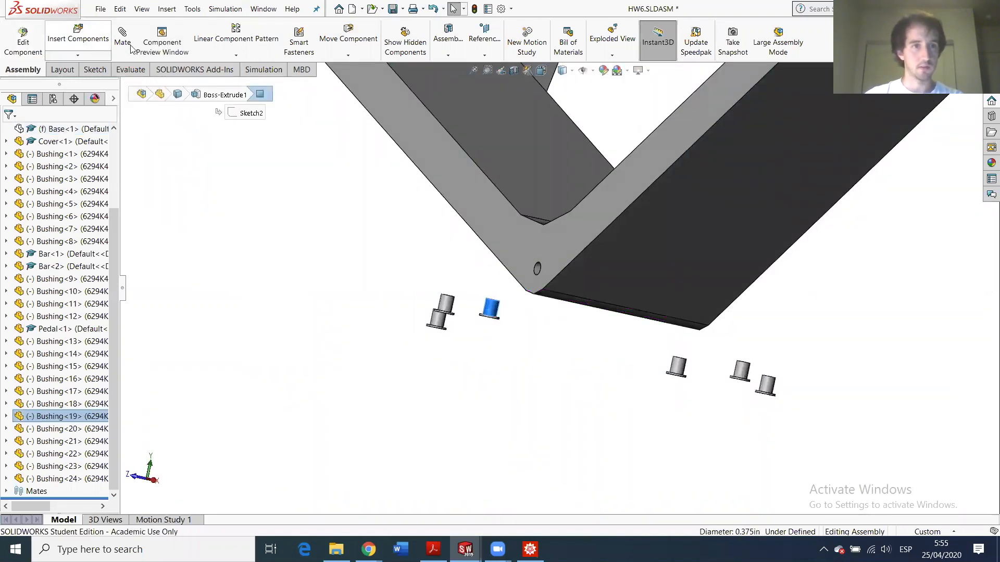
scroll(540, 271, "down", 4)
left_click(532, 271)
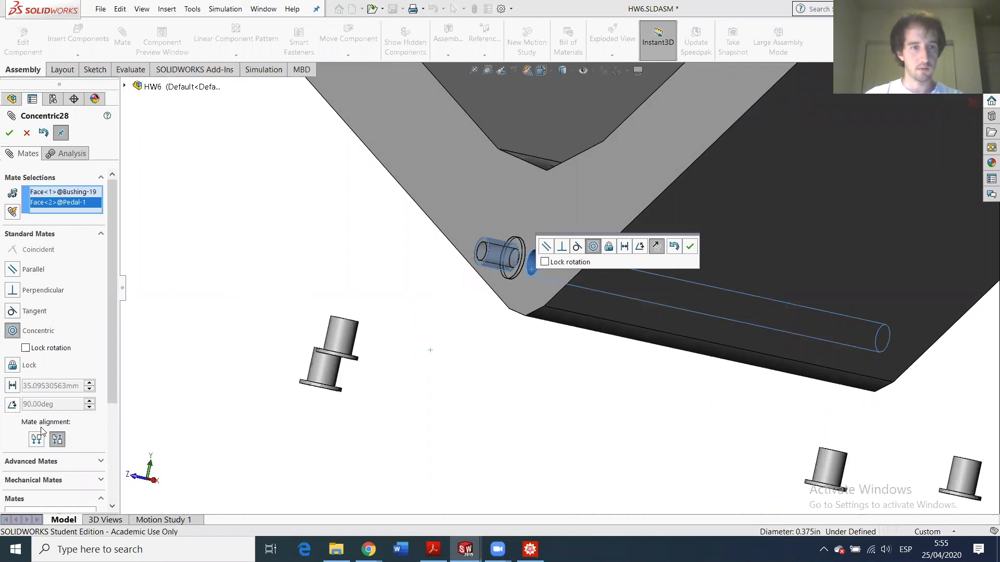
- Accept the Aligned concentric mate, then mate Bushing<19>'s flange coincident with the pedal face
left_click(36, 439)
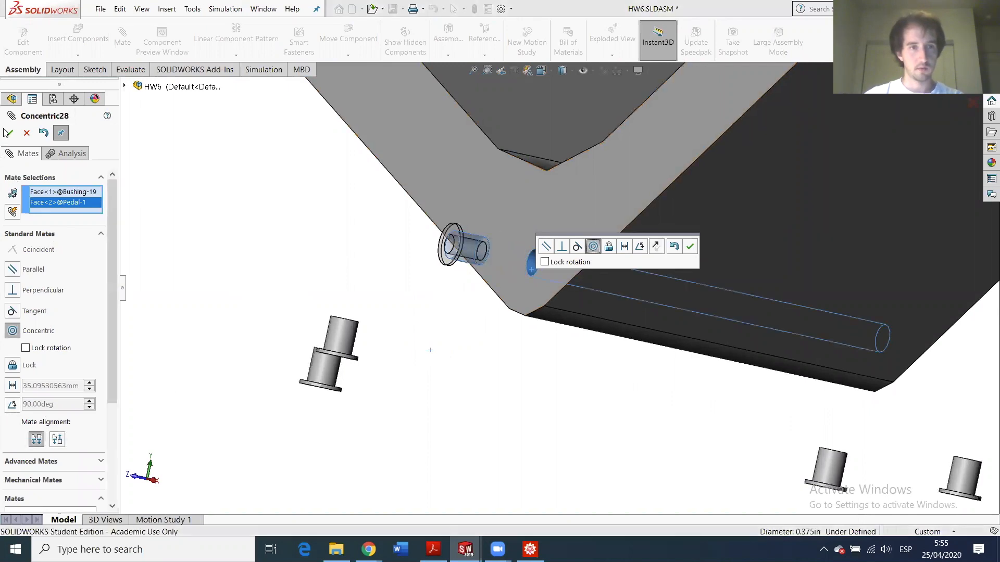
left_click(9, 133)
left_click(535, 229)
middle_click_drag(482, 264, 426, 230)
scroll(427, 211, "down", 4)
left_click(495, 267)
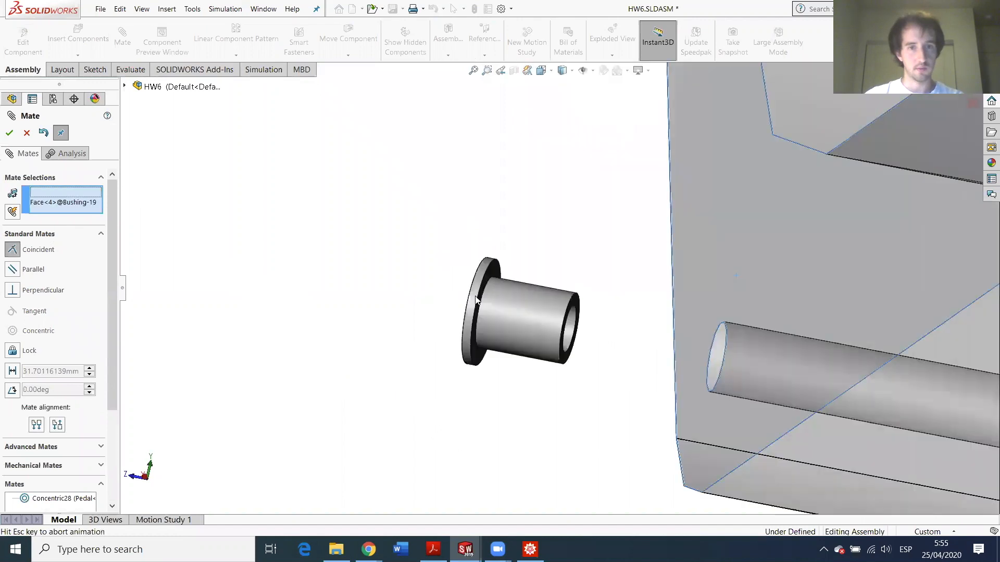
left_click(9, 134)
- Cancel the unwanted tangent mate with another bushing and exit the mate tool
scroll(563, 292, "up", 6)
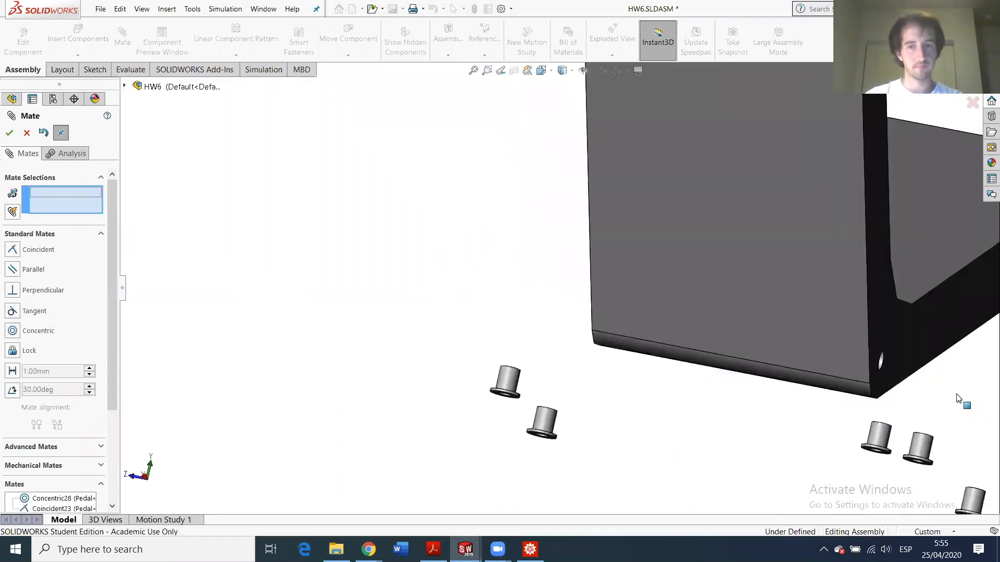
scroll(742, 329, "down", 5)
left_click(489, 368)
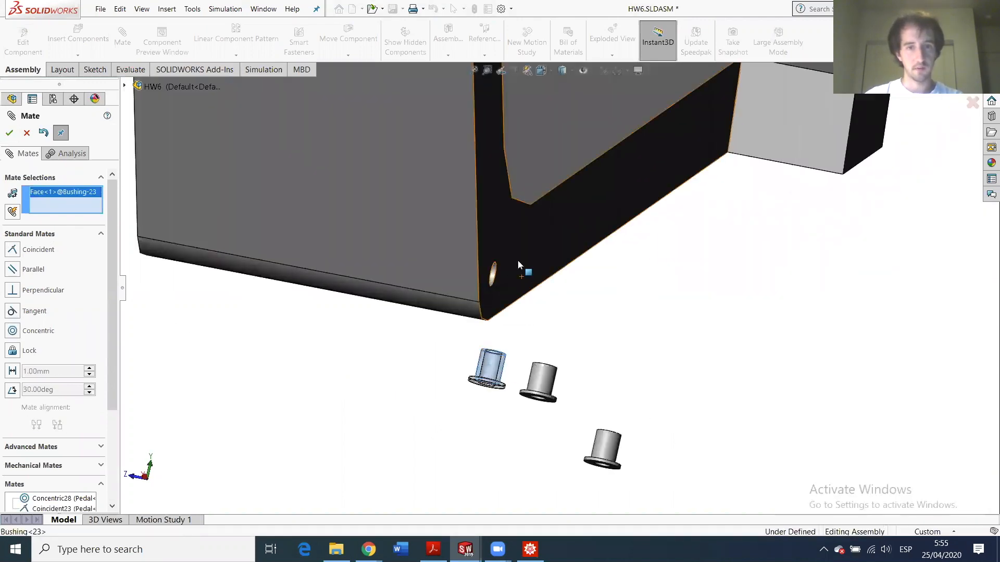
left_click(202, 251)
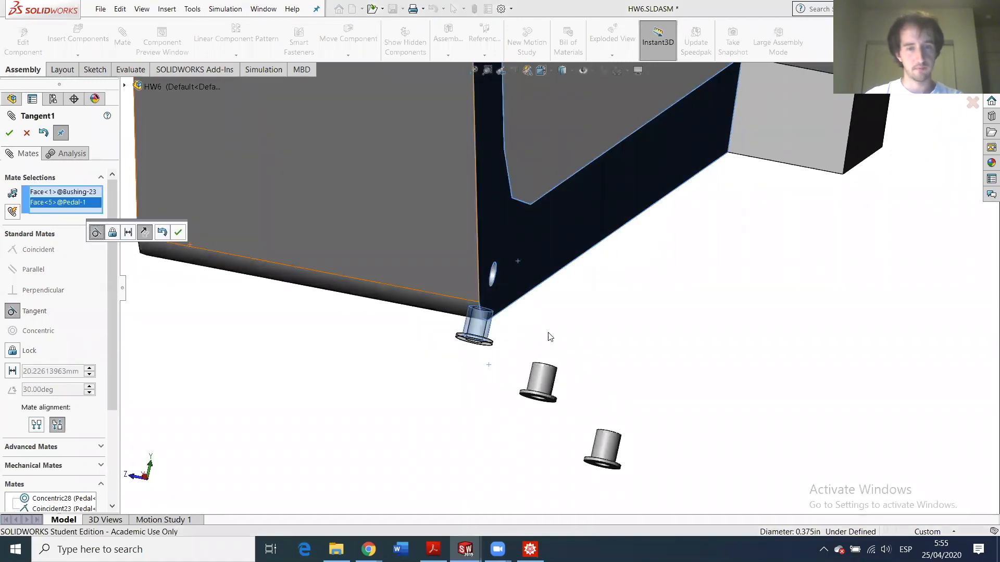
left_click(27, 133)
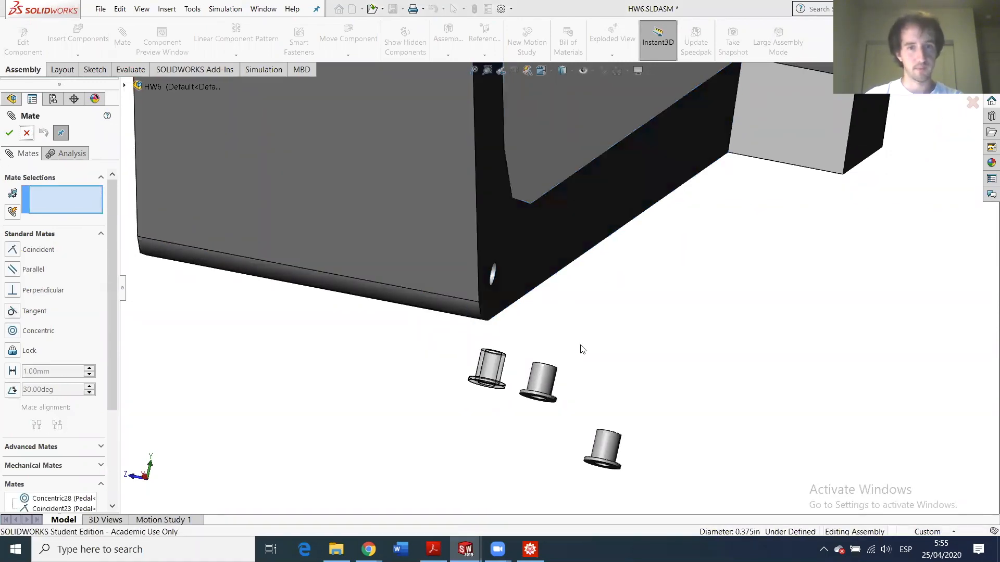
key("Escape")
middle_click_drag(486, 408, 517, 380)
scroll(516, 380, "down", 2)
- Seat the front loose bushing flush against the pedal and concentric with its hole
left_click(514, 359)
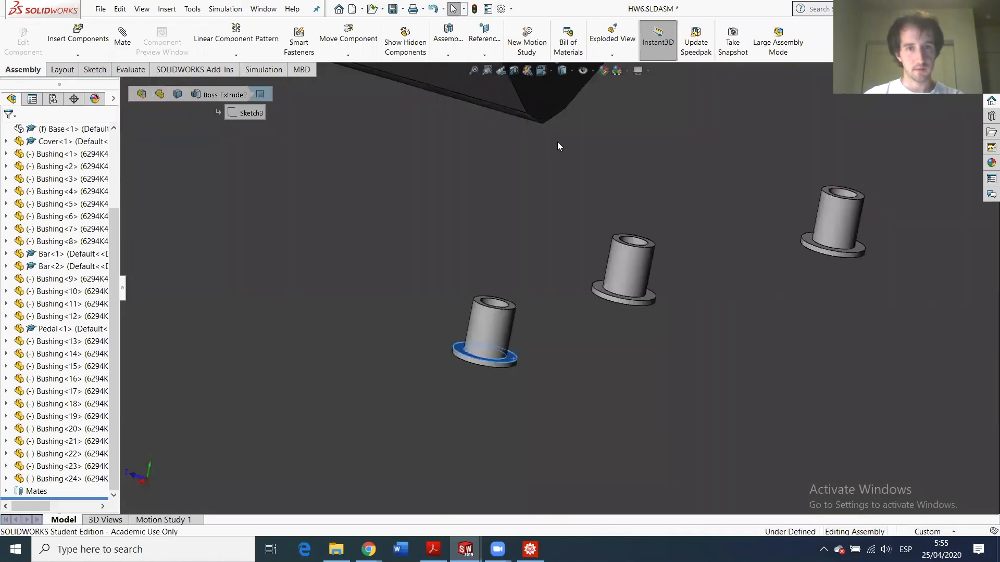
left_click(547, 110)
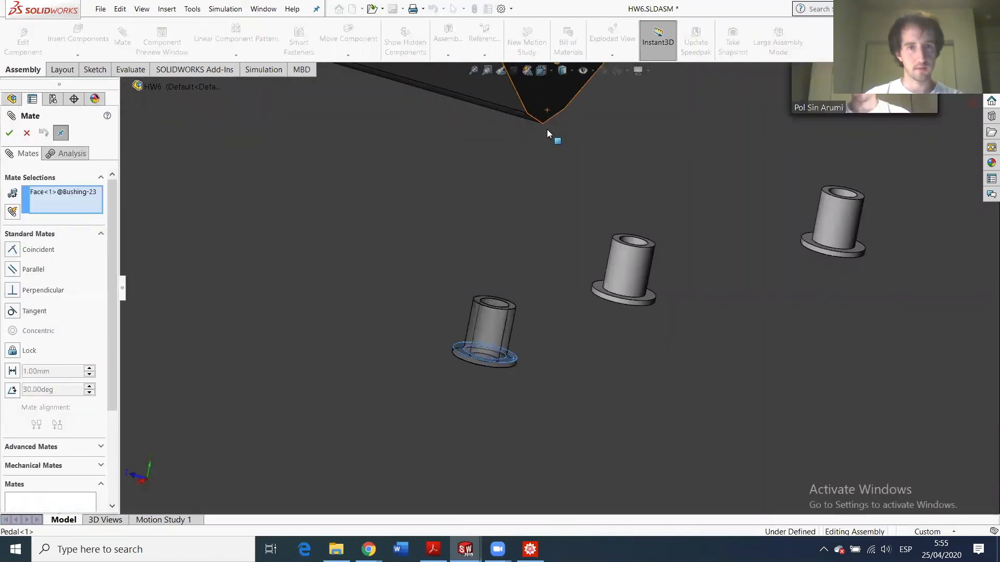
left_click(10, 134)
scroll(555, 271, "up", 5)
scroll(552, 255, "down", 4)
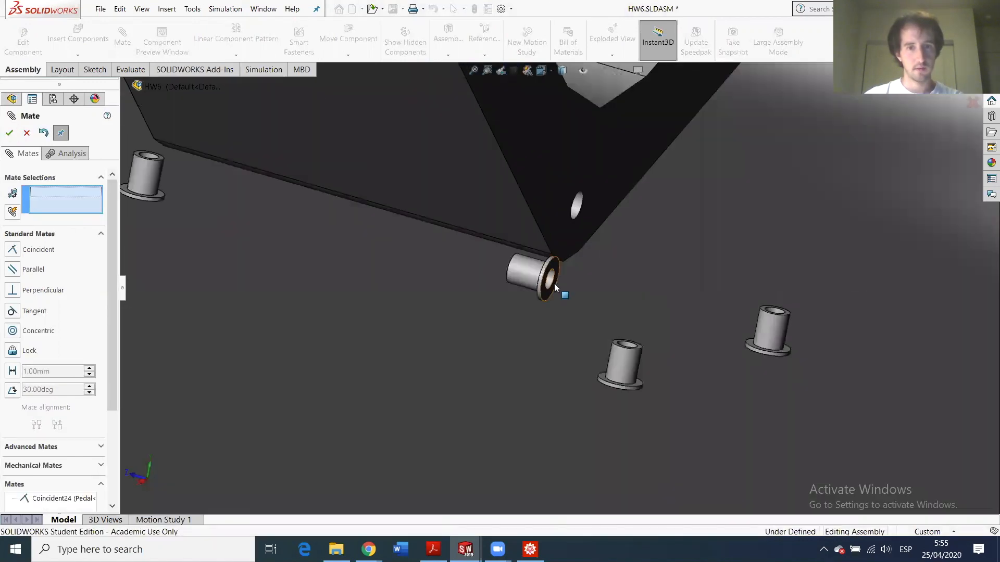
left_click(550, 282)
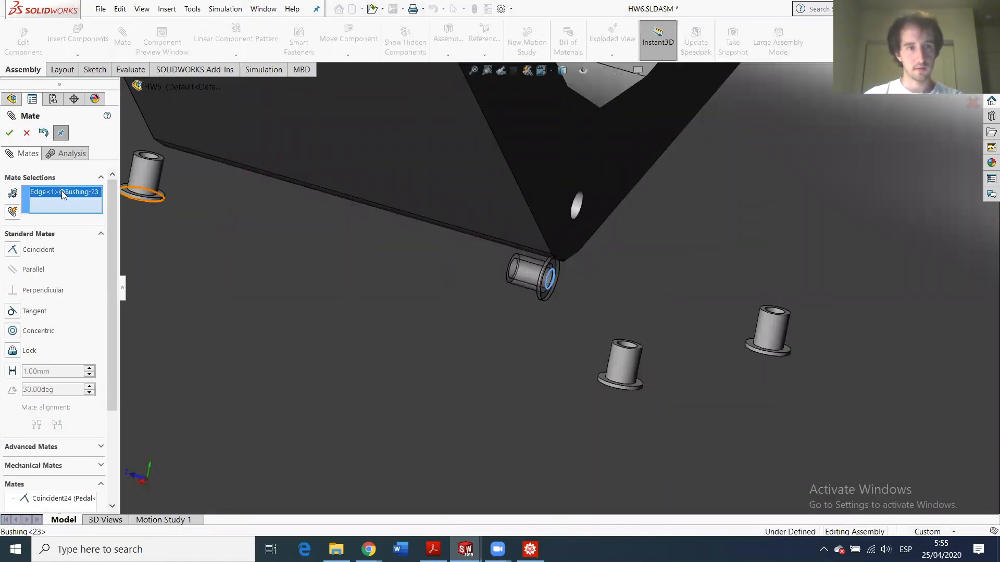
right_click(86, 205)
left_click(101, 207)
scroll(564, 286, "down", 2)
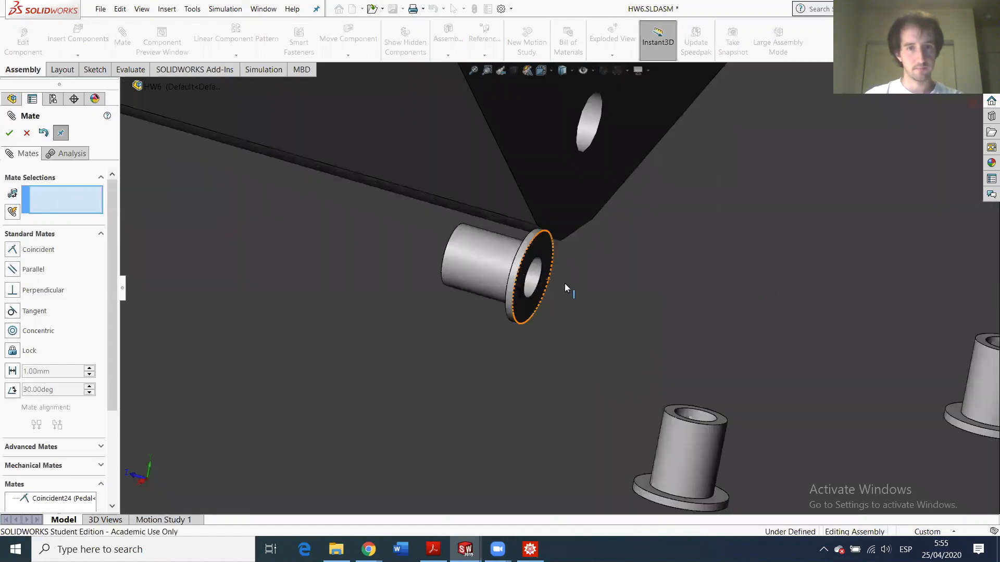
left_click(532, 278)
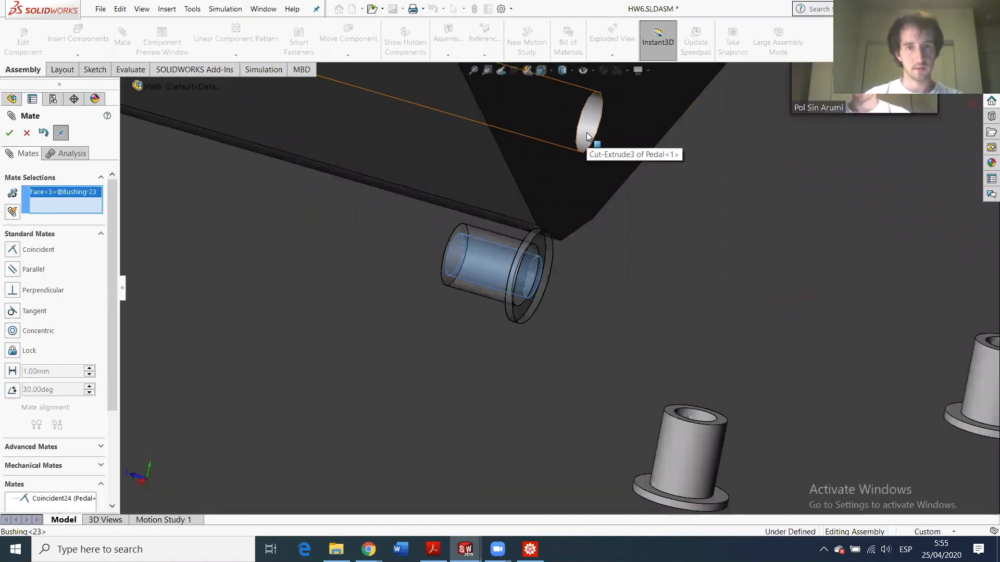
left_click(591, 152)
left_click(10, 133)
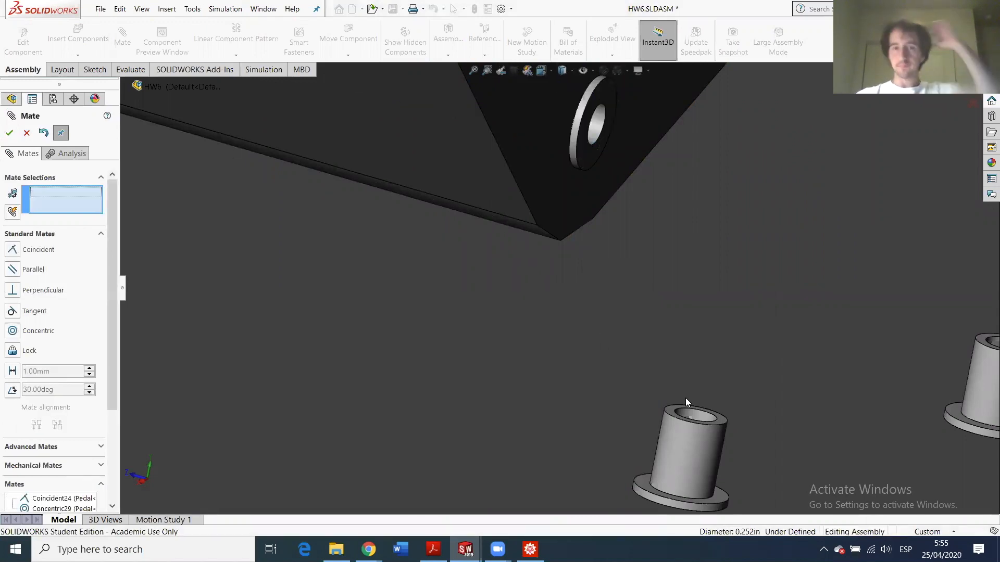
- Stack Bushing<22>'s flange against the mated bushing and align it concentric with Bushing<23>'s bore
middle_click_drag(662, 354, 692, 386)
scroll(691, 383, "up", 2)
scroll(643, 363, "down", 3)
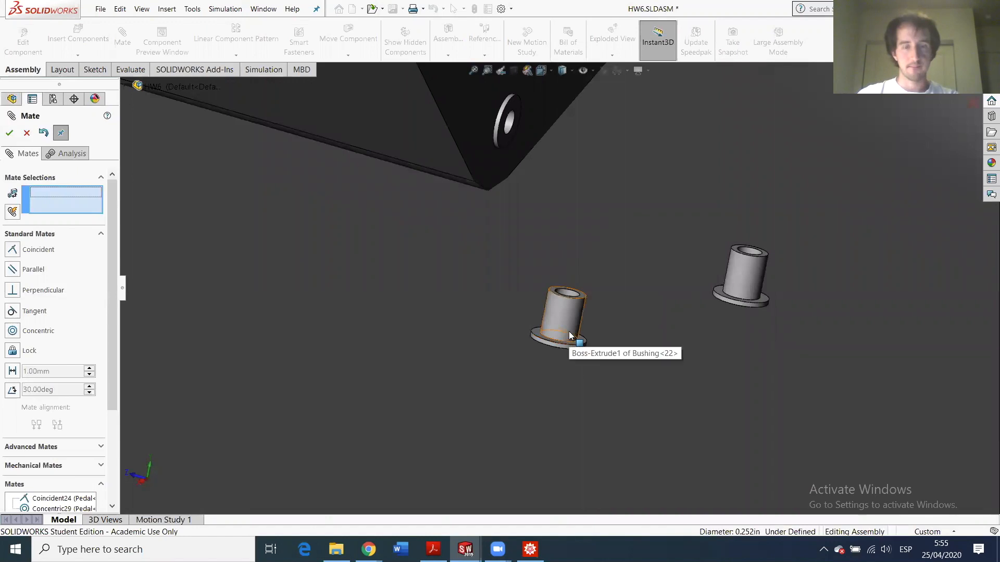
middle_click_drag(563, 333, 573, 345)
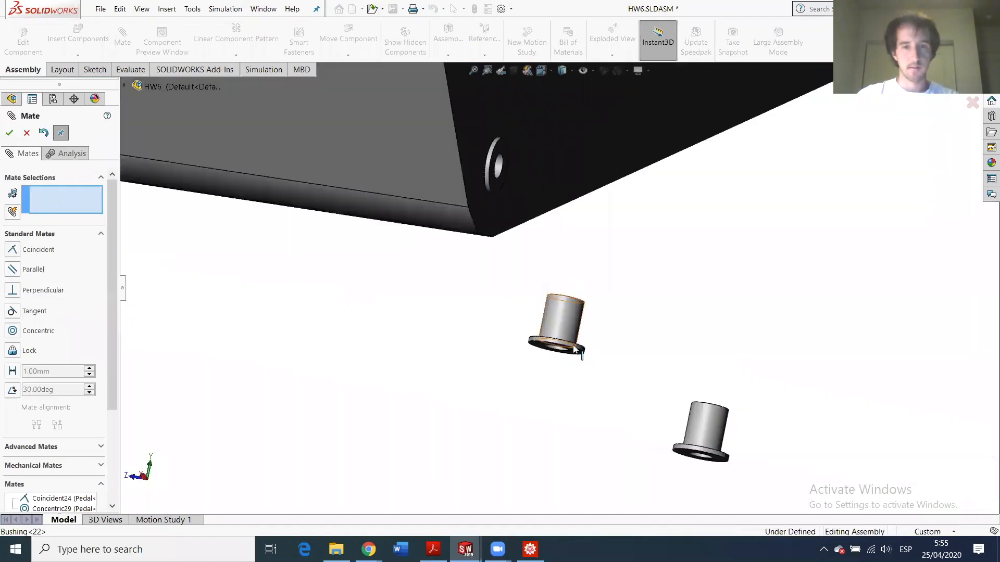
left_click(540, 347)
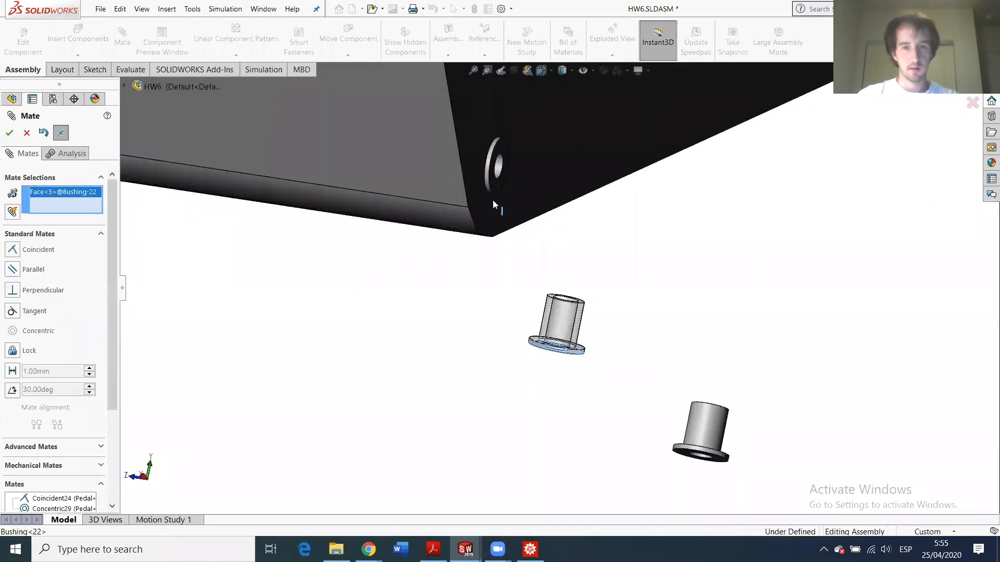
left_click(504, 149)
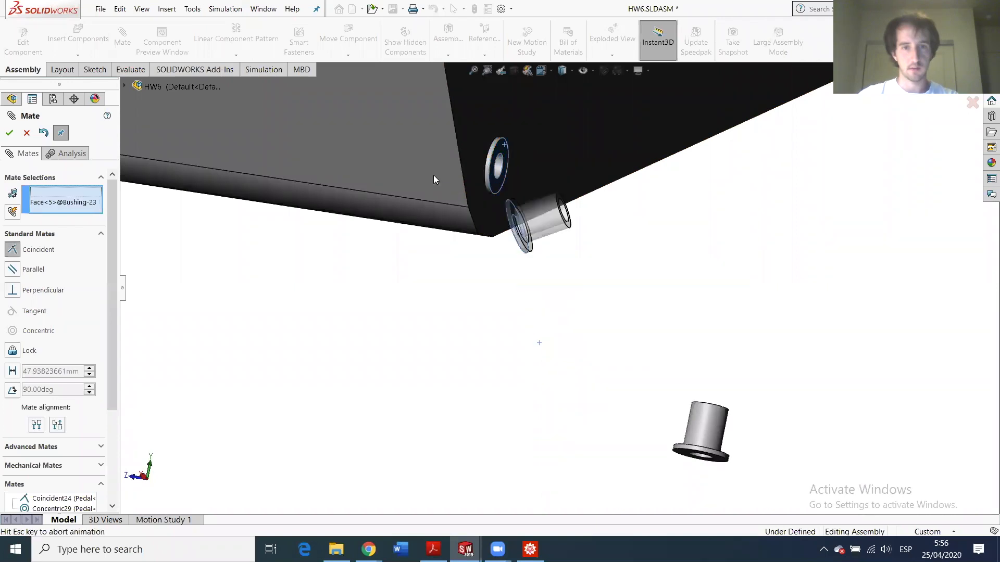
left_click(9, 134)
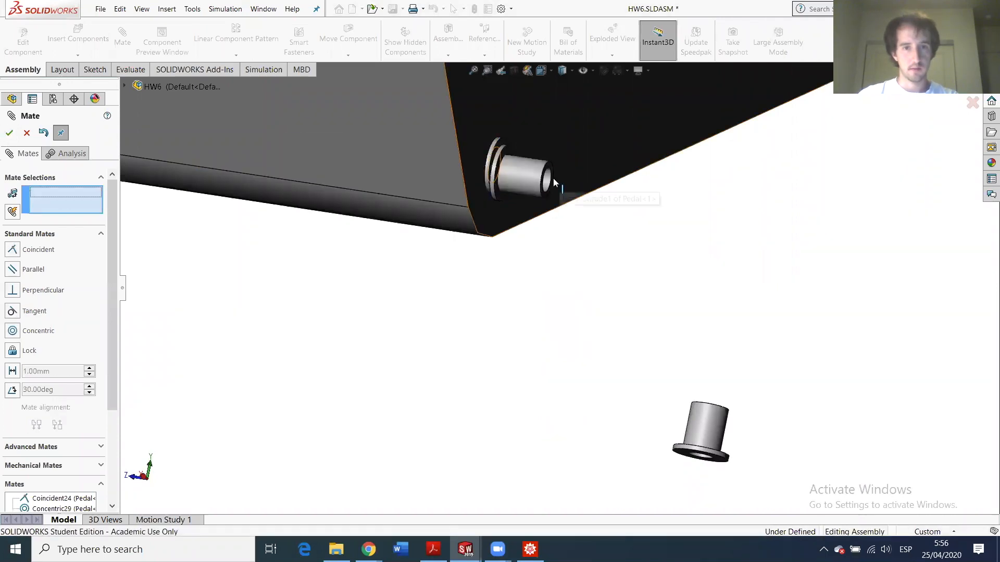
left_click(492, 183)
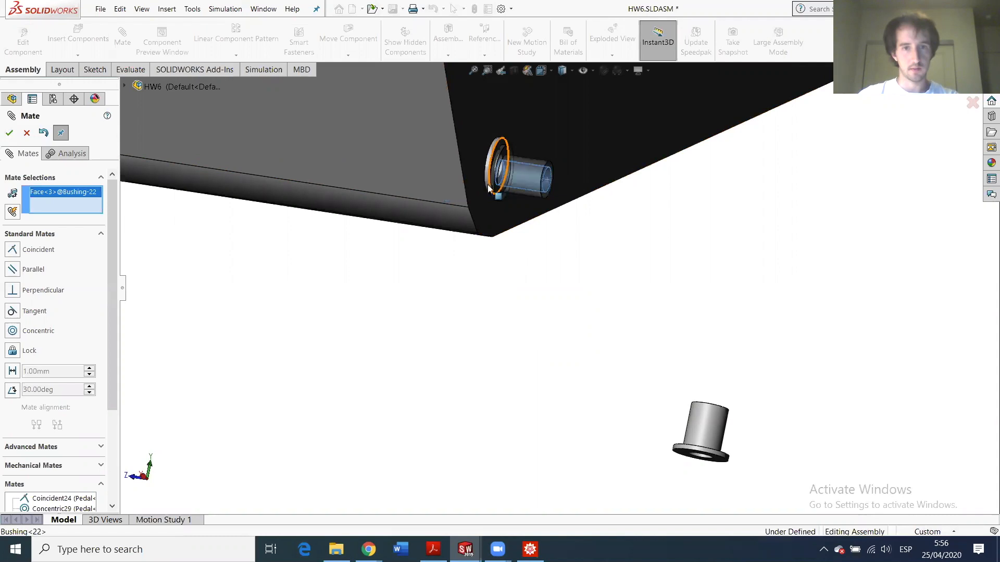
scroll(494, 173, "down", 5)
left_click(539, 246)
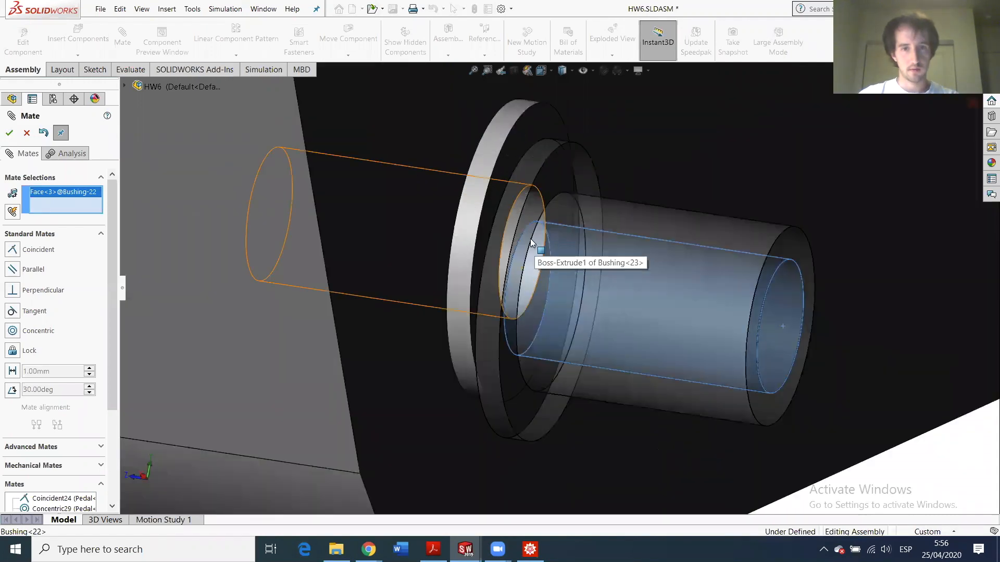
left_click(9, 134)
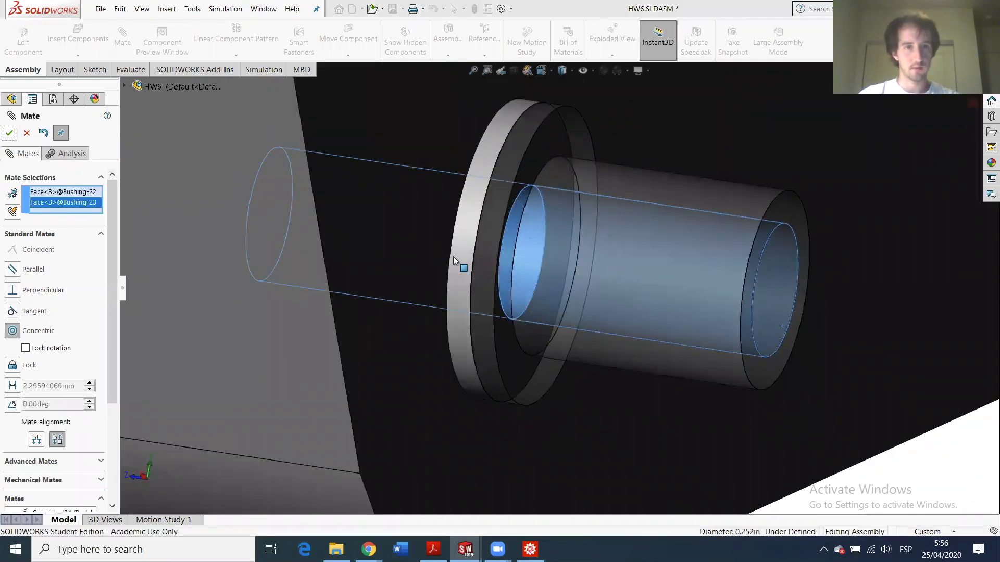
- Mate the top bushing's flange coincident, then make Bushing<21> concentric with Bushing<19>
scroll(478, 259, "up", 6)
scroll(479, 259, "up", 5)
middle_click_drag(469, 257, 498, 267)
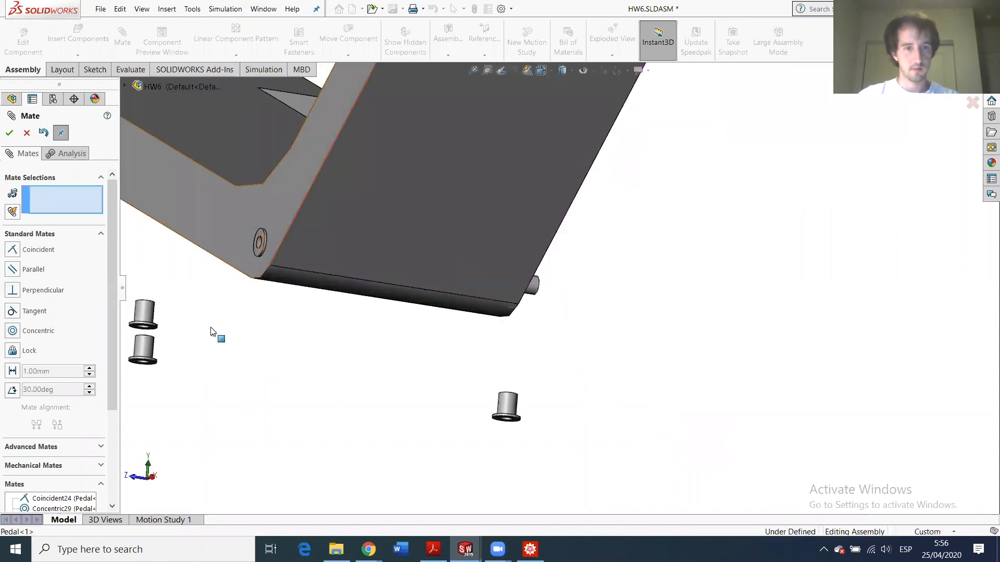
scroll(210, 330, "down", 4)
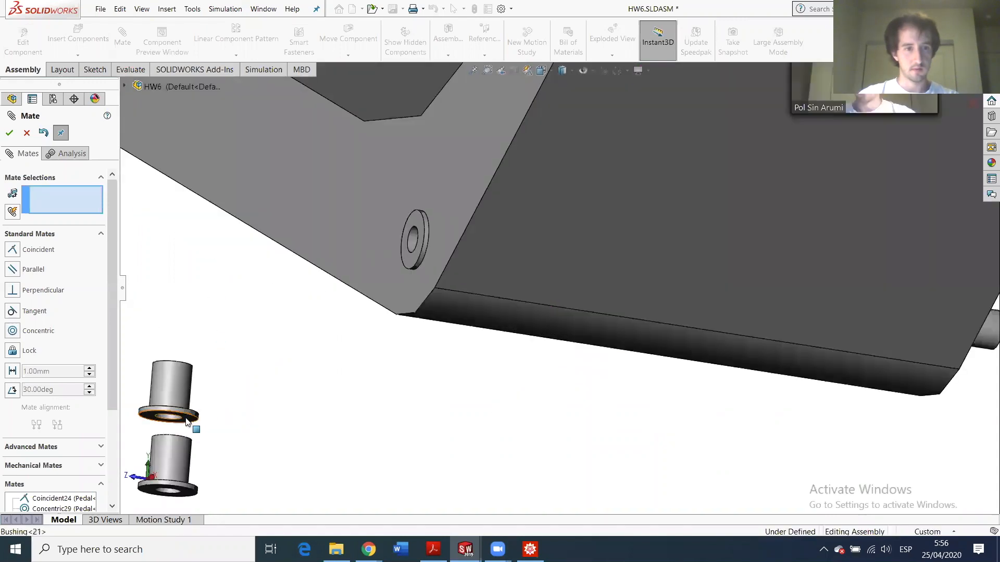
left_click(189, 420)
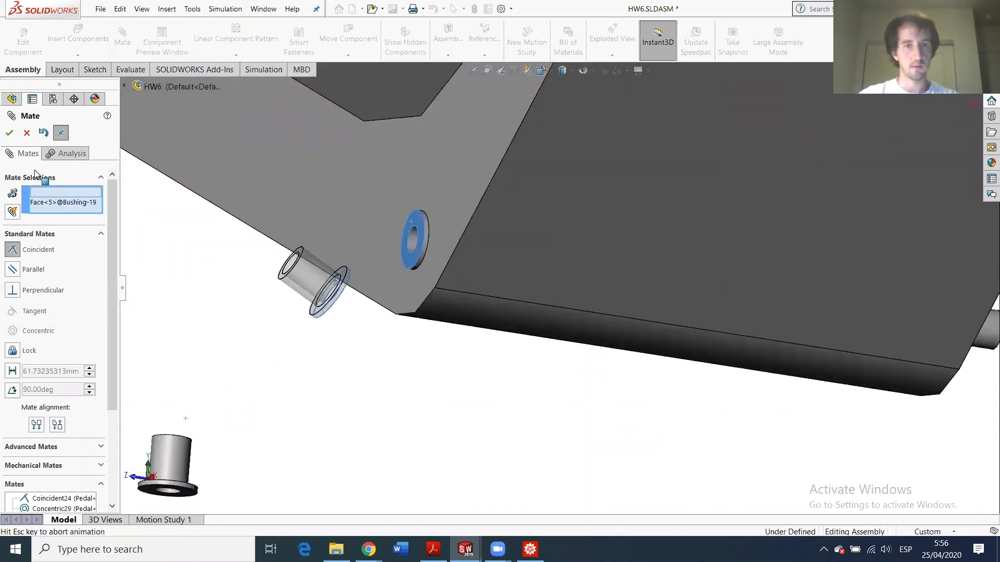
left_click(9, 134)
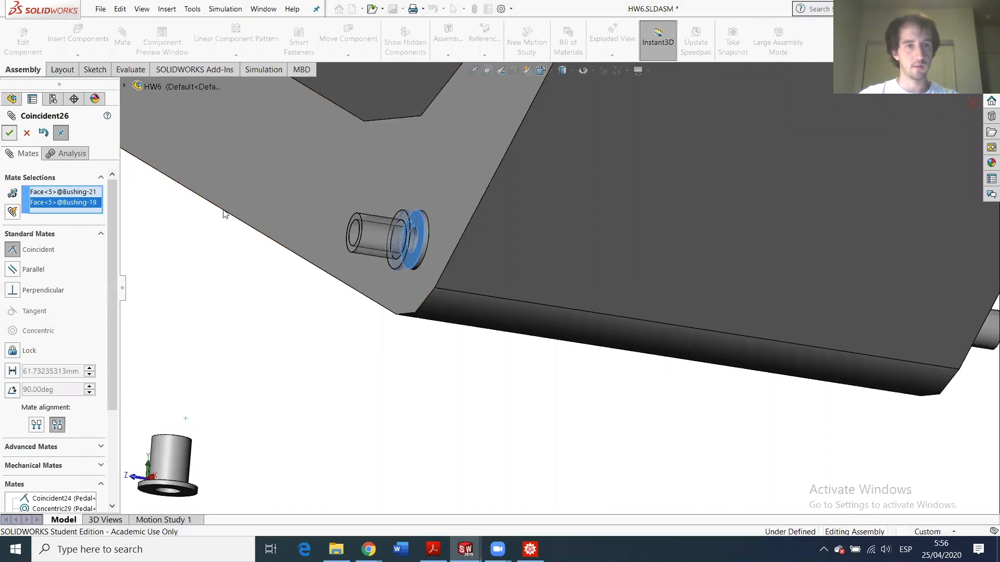
left_click(352, 238)
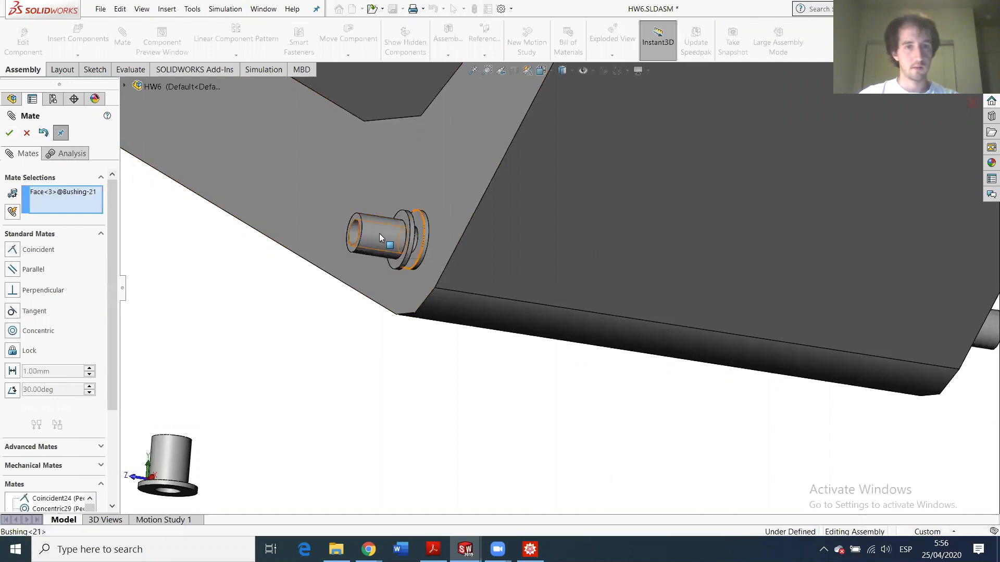
left_click(415, 244)
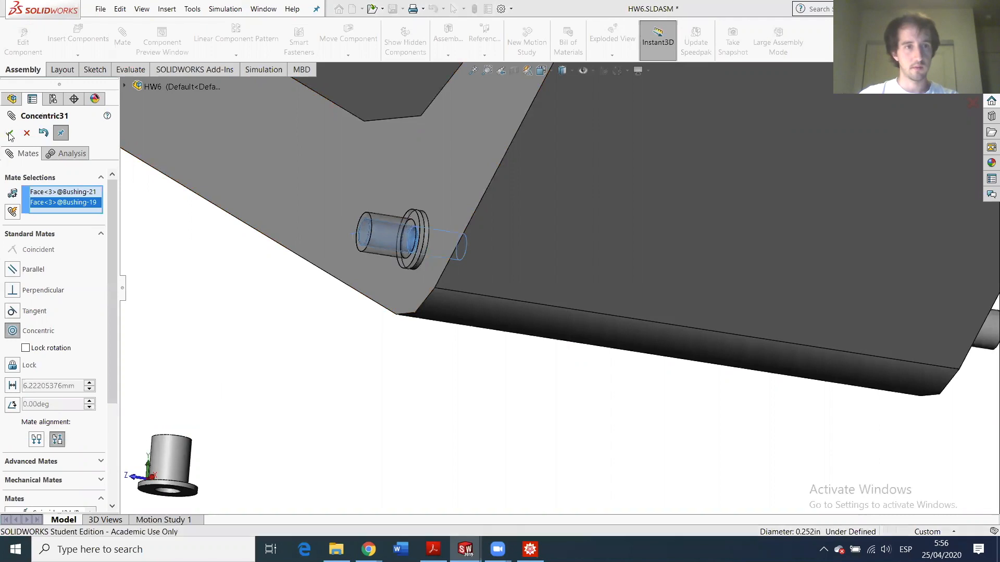
key("Return")
scroll(572, 338, "up", 5)
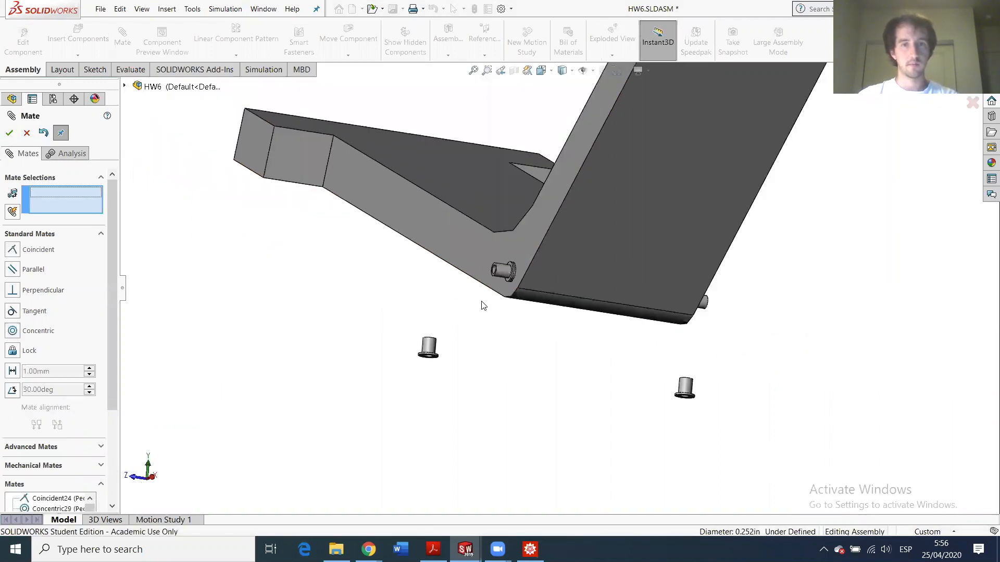
scroll(480, 299, "up", 5)
scroll(502, 296, "down", 5)
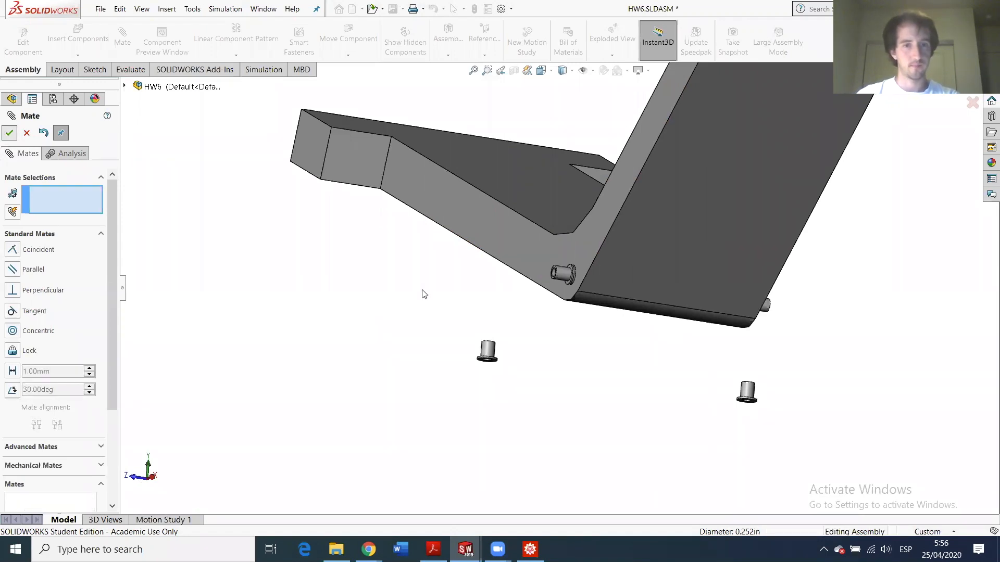
- Show the hidden Base<1> component again
key("Escape")
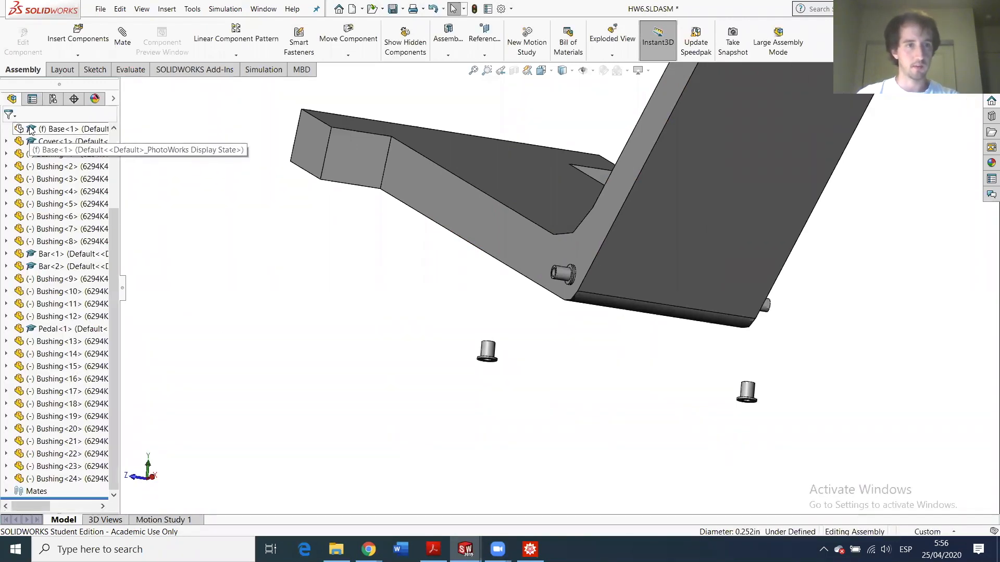
left_click(30, 131)
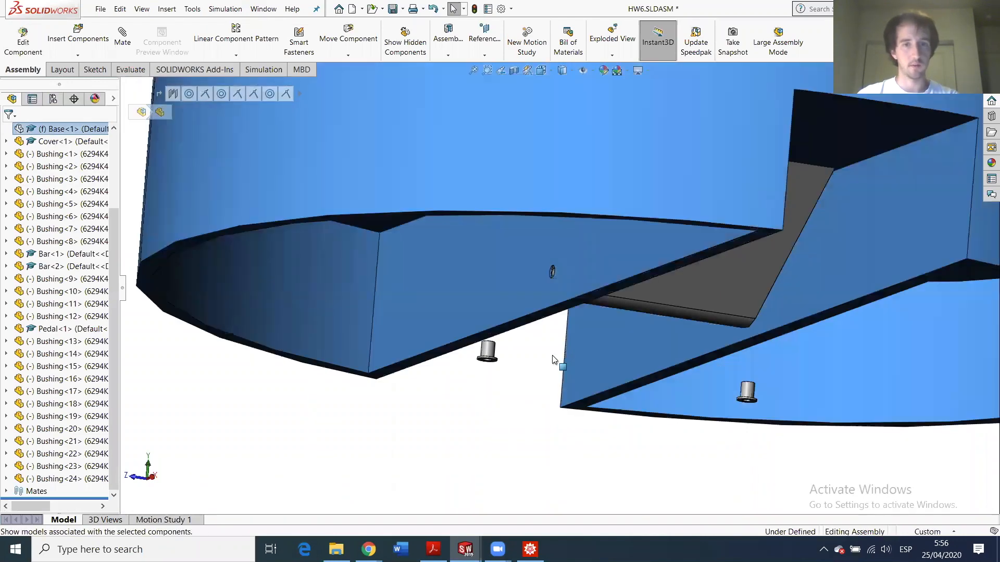
left_click(494, 382)
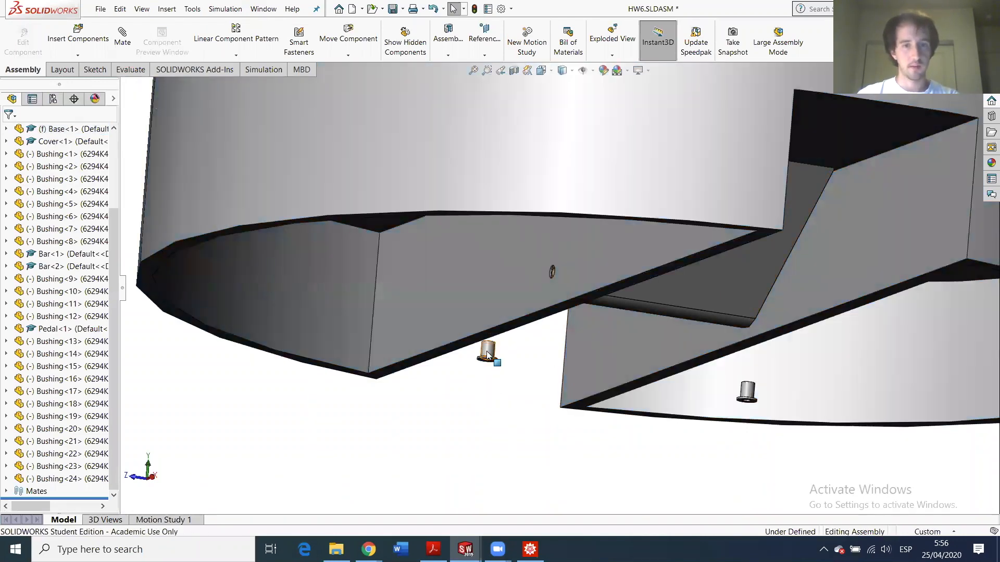
- Select Bushing<20>'s flange as the first mate face and view it from underneath
scroll(490, 359, "down", 10)
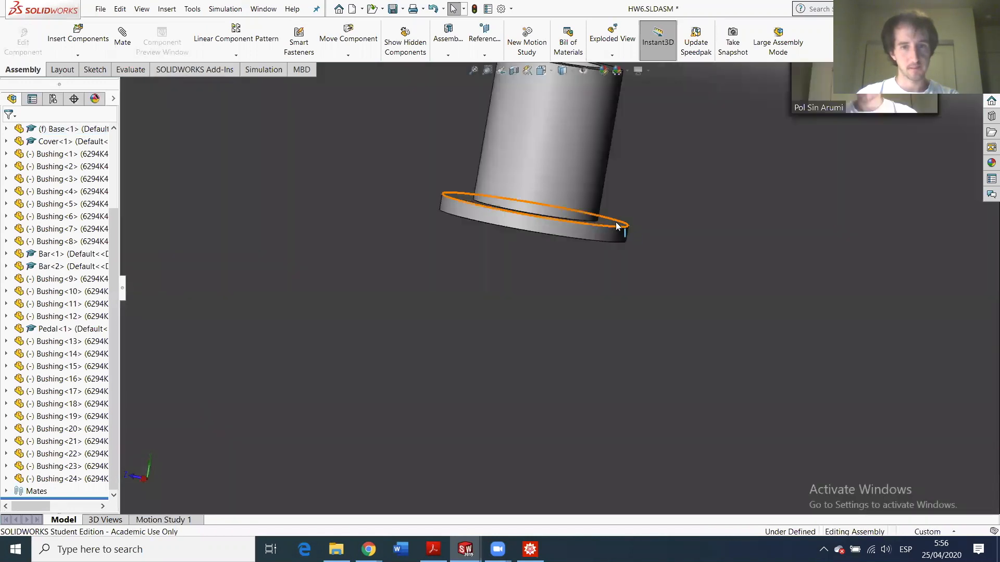
left_click(614, 223)
scroll(638, 292, "up", 5)
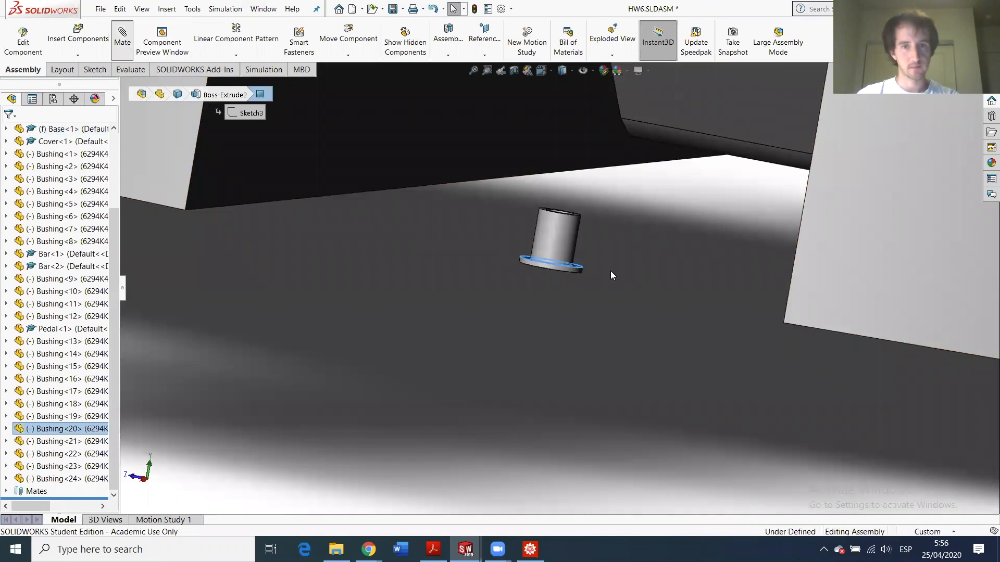
middle_click_drag(621, 263, 539, 195)
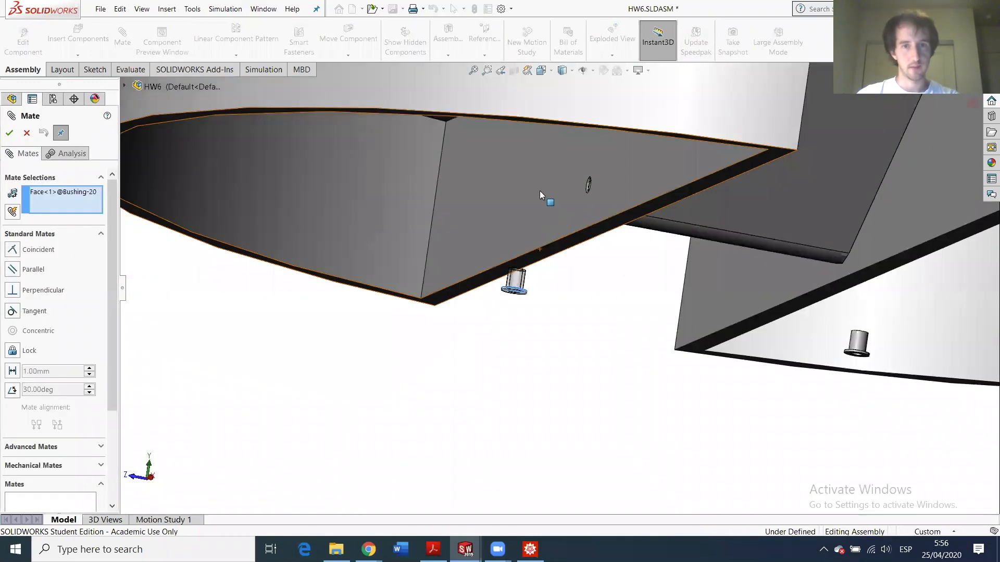
- Mate Bushing<20>'s flange coincident with the base's lug face (Coincident27)
left_click(539, 192)
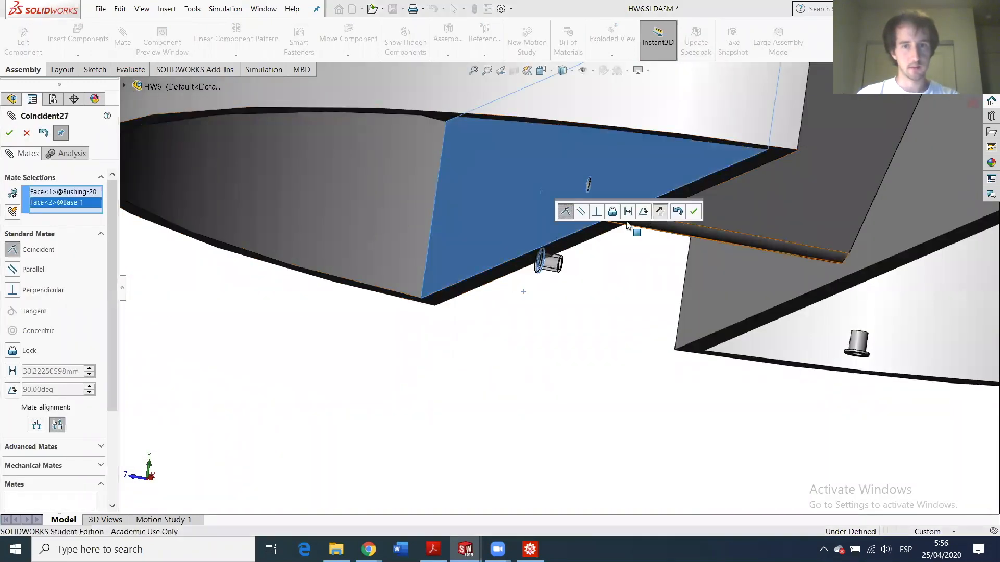
left_click(8, 133)
scroll(619, 230, "down", 5)
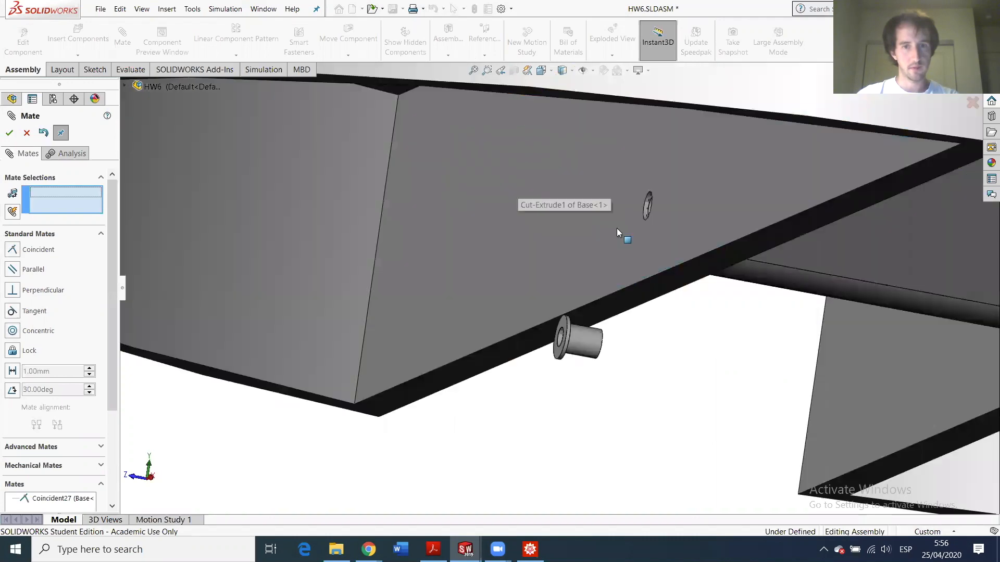
middle_click_drag(624, 230, 694, 353)
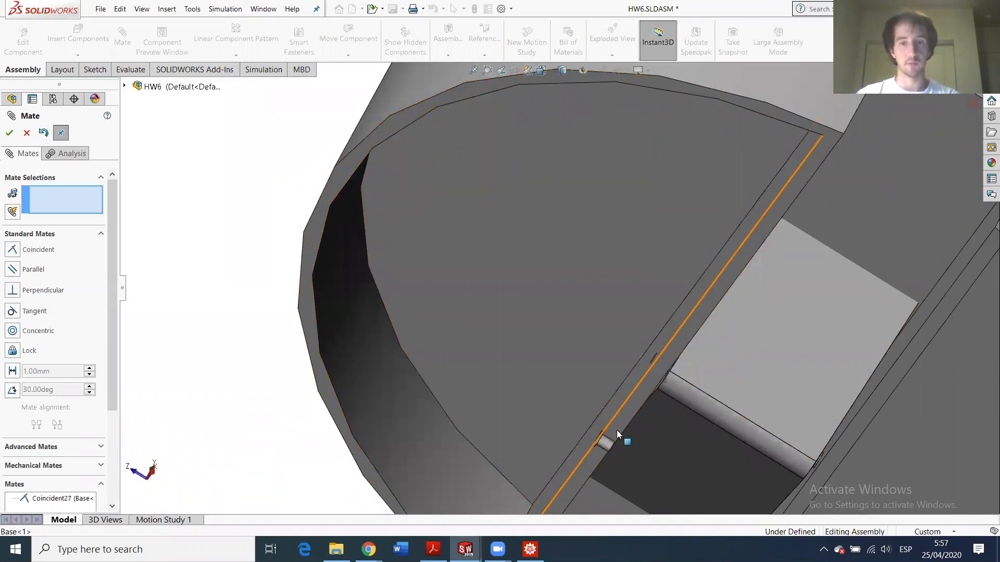
- Make Bushing<20>'s cylindrical face concentric with its base hole
scroll(607, 428, "down", 2)
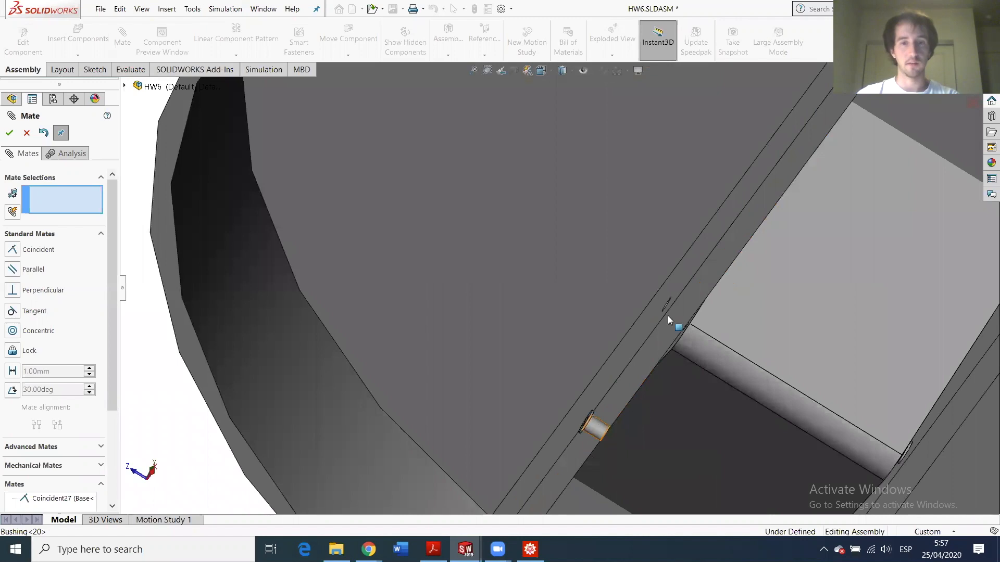
left_click(598, 429)
middle_click_drag(674, 376, 656, 279)
scroll(653, 275, "down", 3)
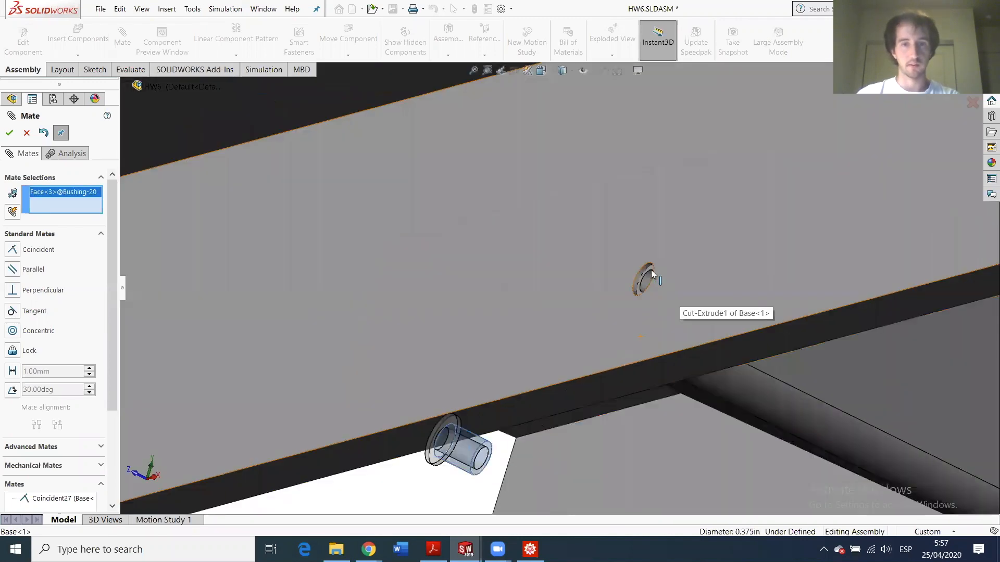
scroll(652, 272, "down", 5)
left_click(551, 277)
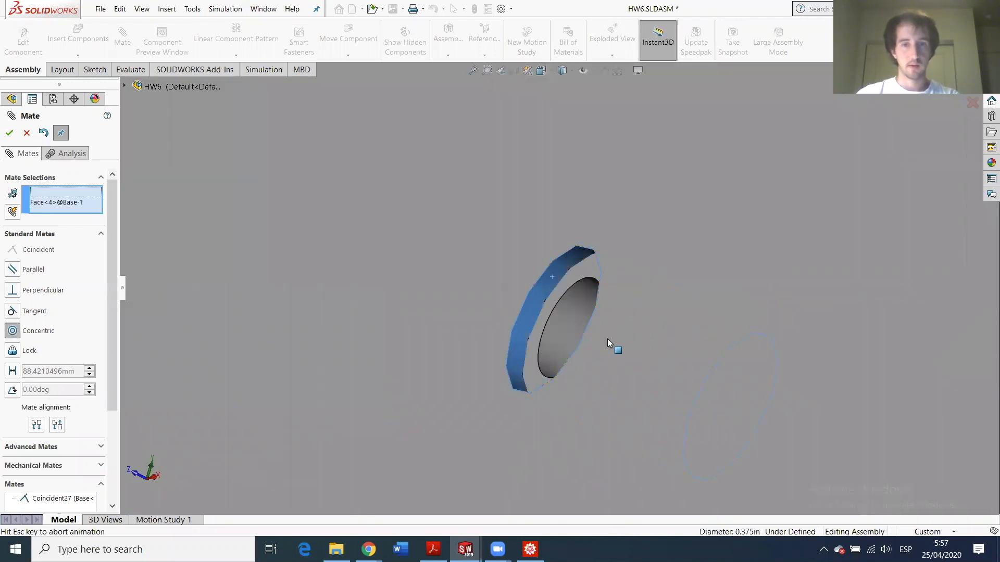
left_click(9, 133)
- Mate Bushing<24>'s flange coincident with the base face
scroll(573, 352, "up", 5)
scroll(574, 352, "up", 1)
scroll(830, 385, "up", 6)
middle_click_drag(828, 396, 724, 389)
scroll(613, 415, "down", 6)
scroll(545, 408, "down", 3)
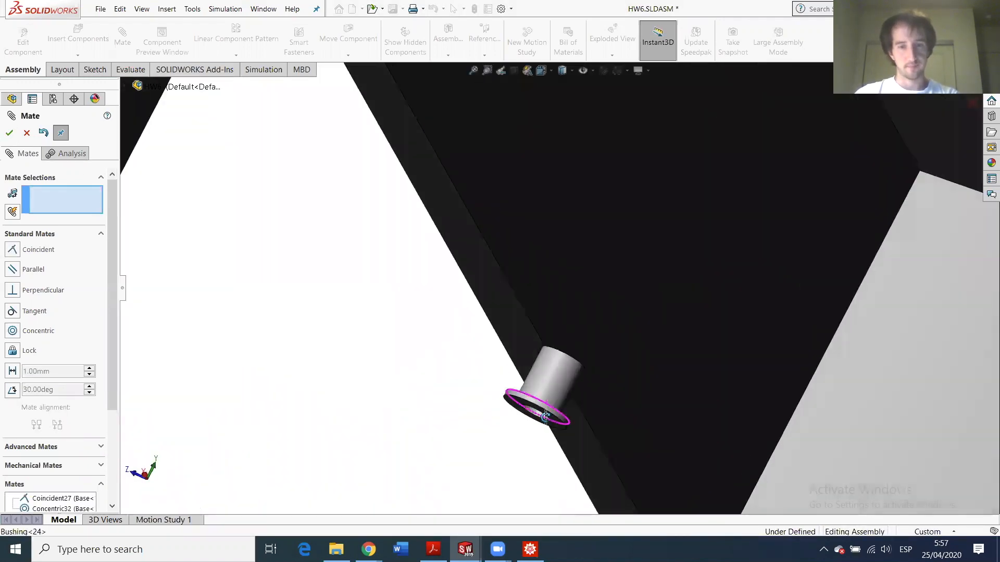
middle_click_drag(545, 416, 538, 409)
scroll(536, 404, "down", 4)
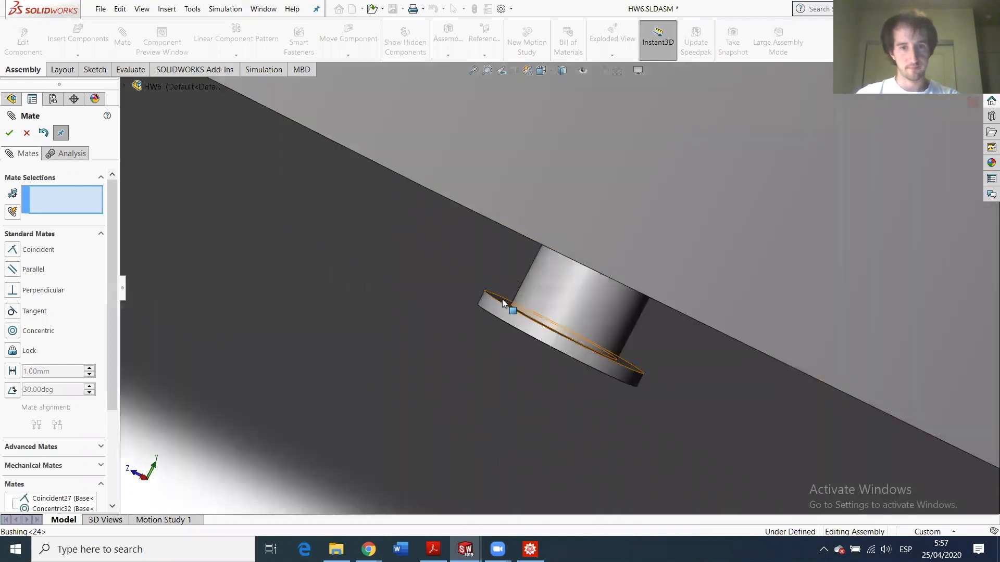
left_click(522, 312)
middle_click_drag(530, 297, 574, 227)
scroll(576, 220, "up", 5)
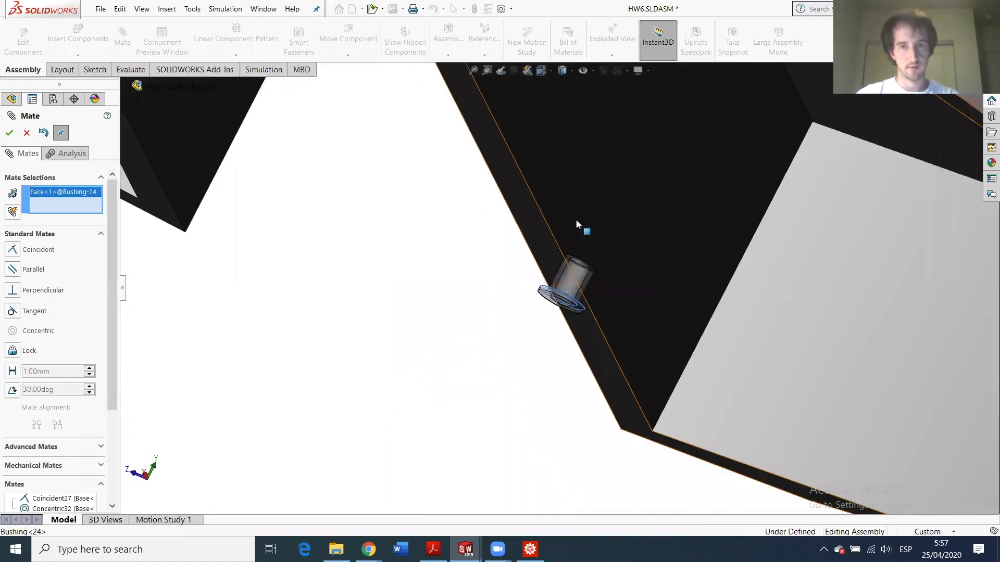
scroll(576, 221, "up", 3)
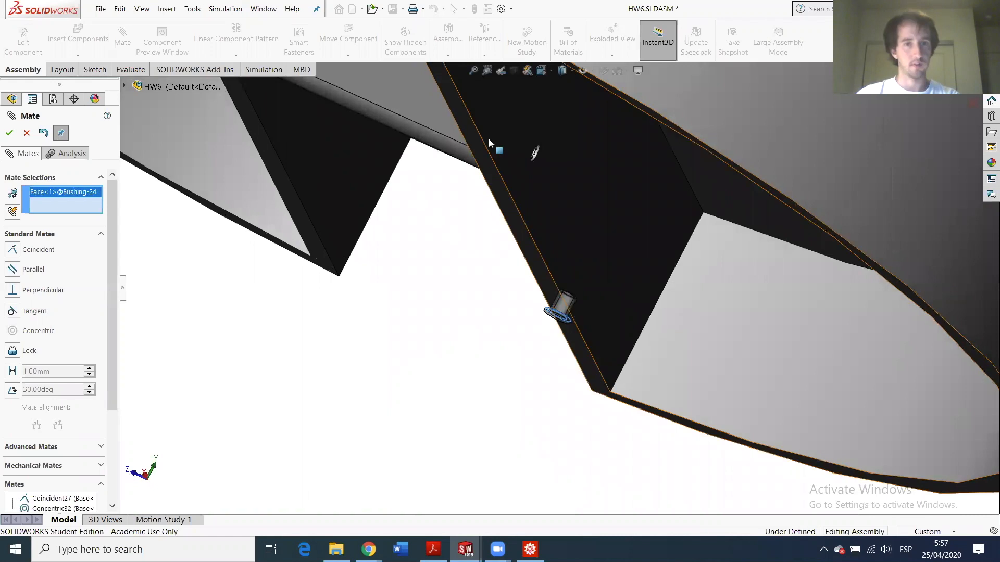
left_click(541, 162)
left_click(10, 133)
- Align Bushing<24>'s bore concentric with the base's other pin hole
scroll(736, 299, "down", 4)
left_click(708, 302)
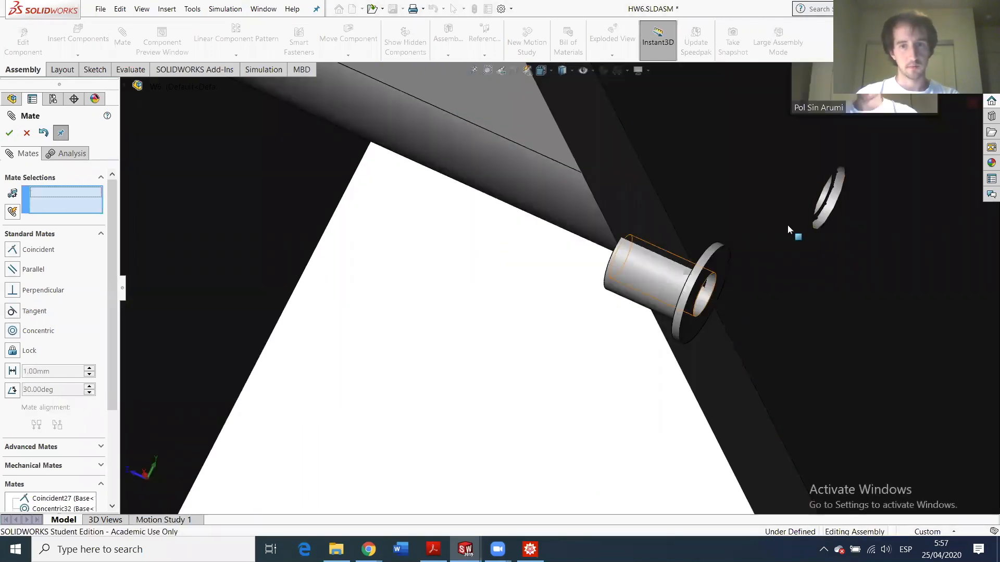
left_click(833, 205)
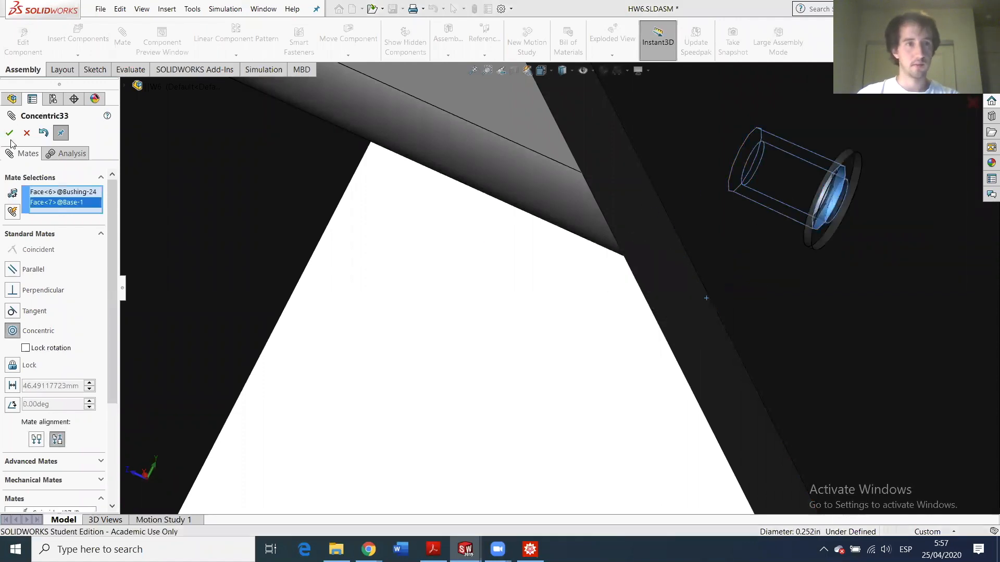
scroll(505, 287, "up", 8)
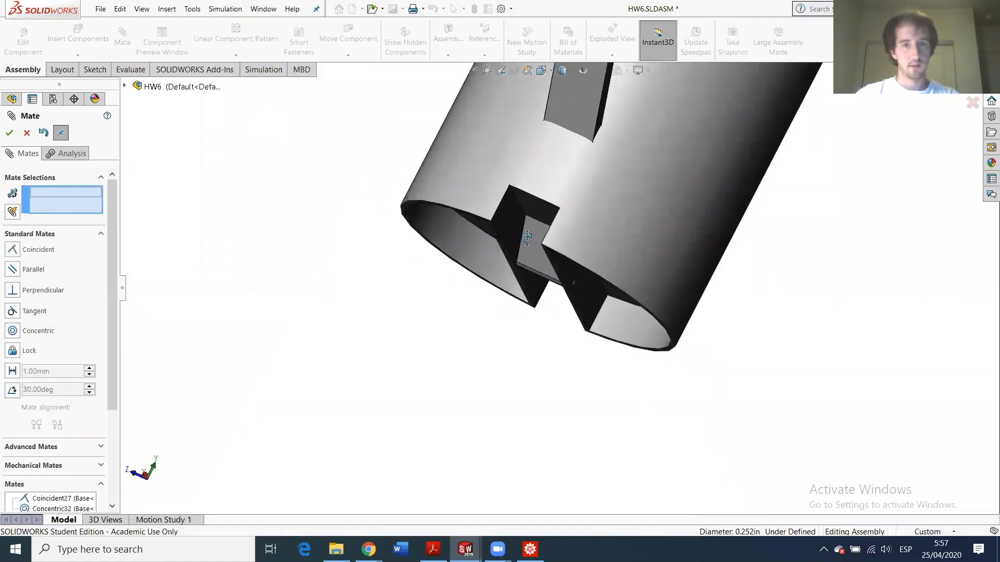
- Open the Base part from the assembly, roll back its history, and edit Cut-Extrude1's Sketch2
middle_click_drag(505, 234, 561, 277)
left_click(562, 281)
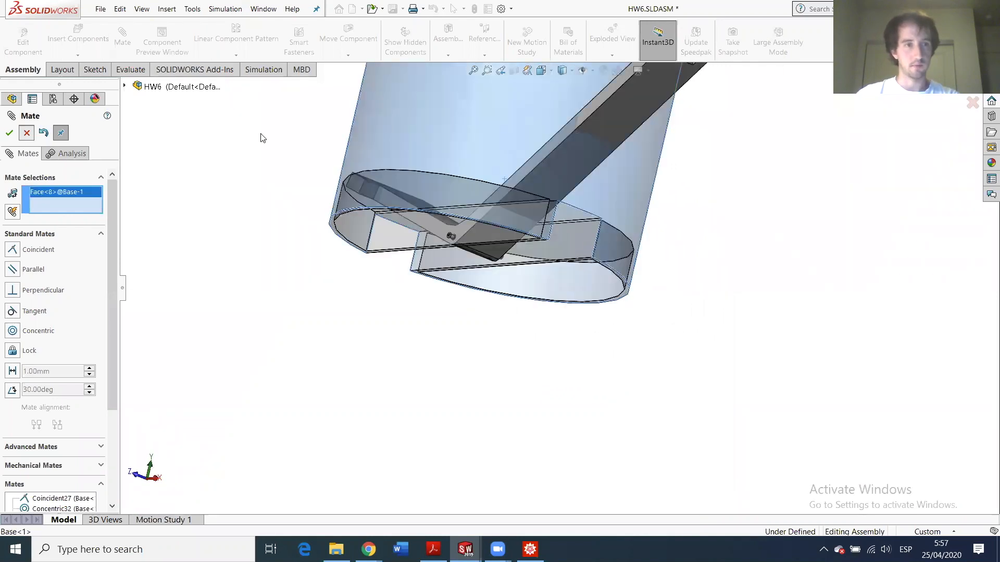
left_click(26, 134)
left_click(451, 160)
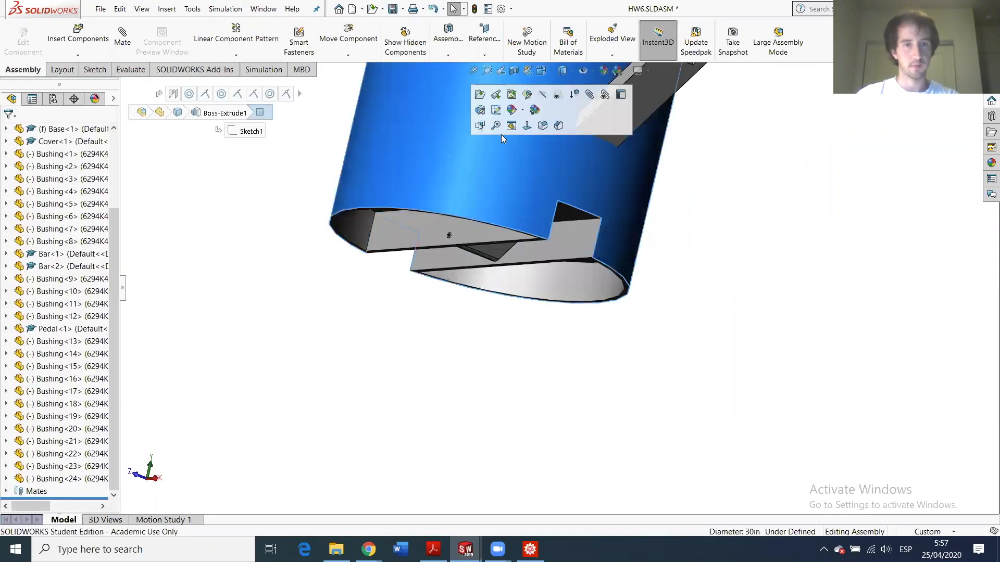
left_click(479, 96)
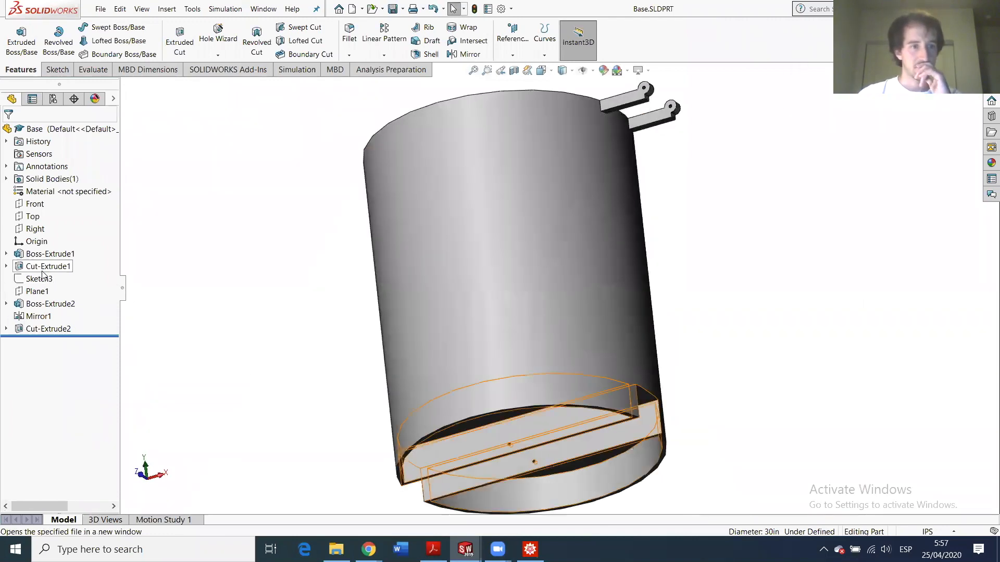
left_click_drag(44, 336, 68, 268)
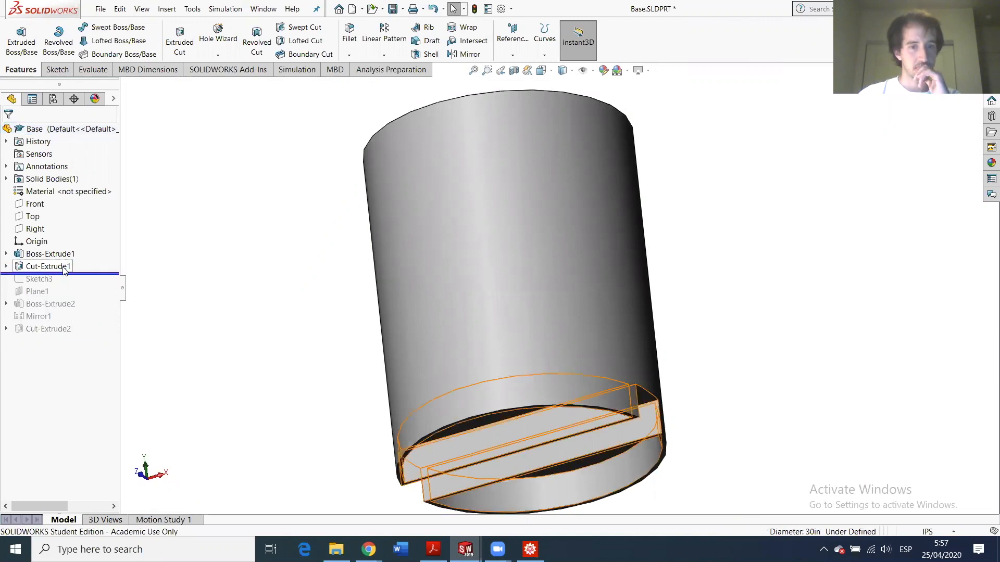
left_click(6, 267)
left_click(47, 280)
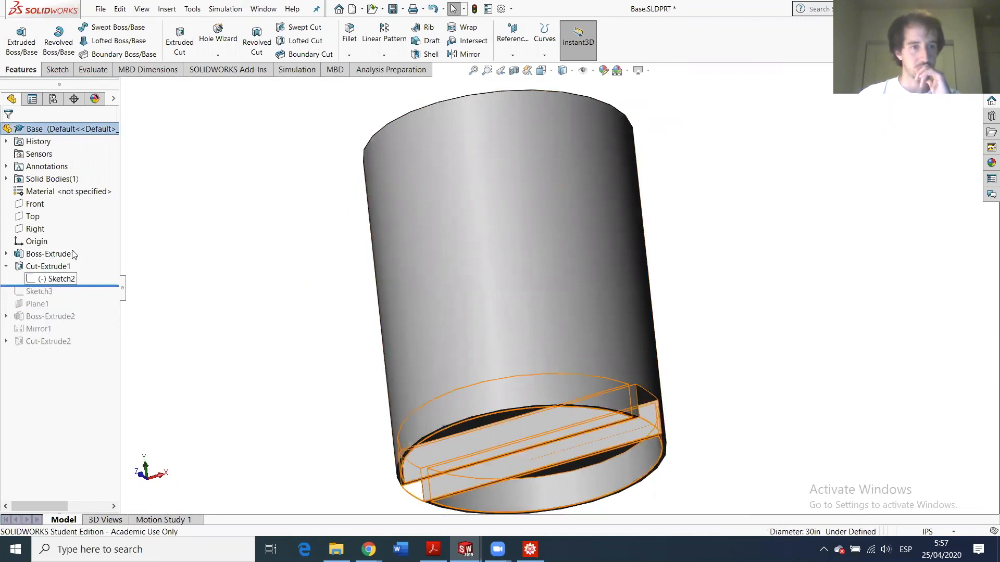
left_click(59, 248)
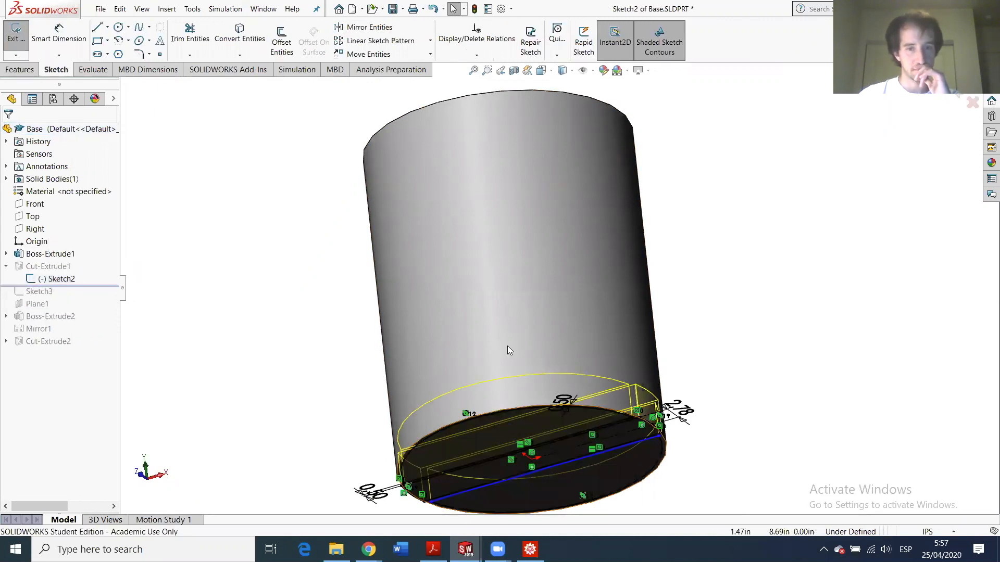
- Change the upper groove's 0.50 width dimension to 1.00 in
scroll(545, 381, "down", 4)
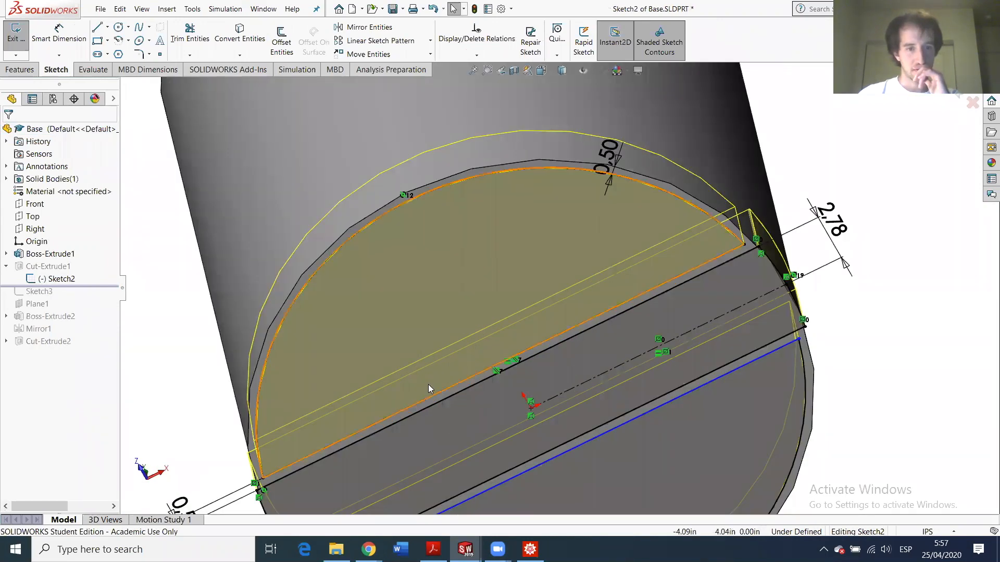
scroll(428, 385, "up", 2)
mouse_move(441, 374)
middle_mouse_down()
mouse_move(435, 318)
mouse_move(433, 384)
middle_mouse_up()
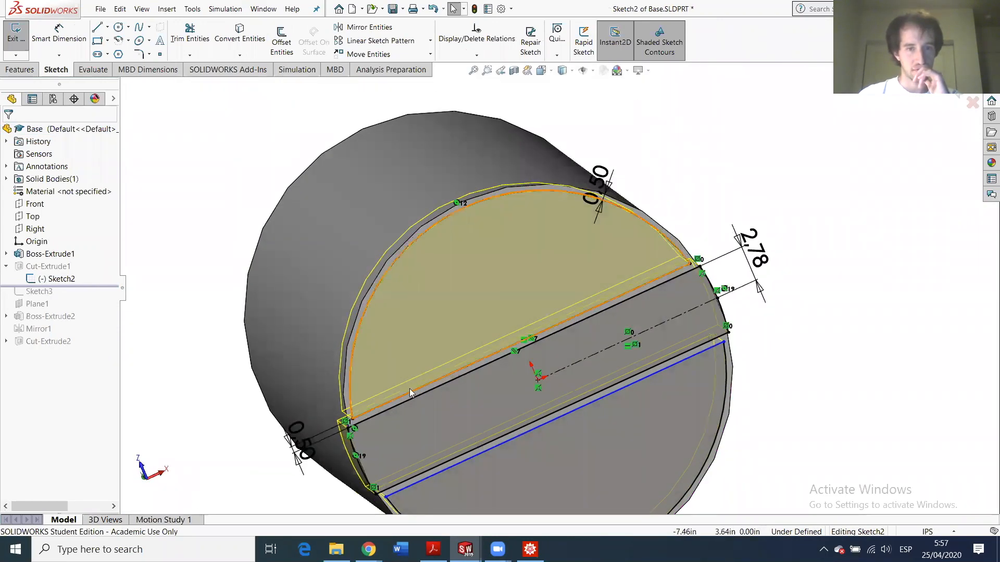
scroll(409, 389, "down", 2)
left_click(322, 472)
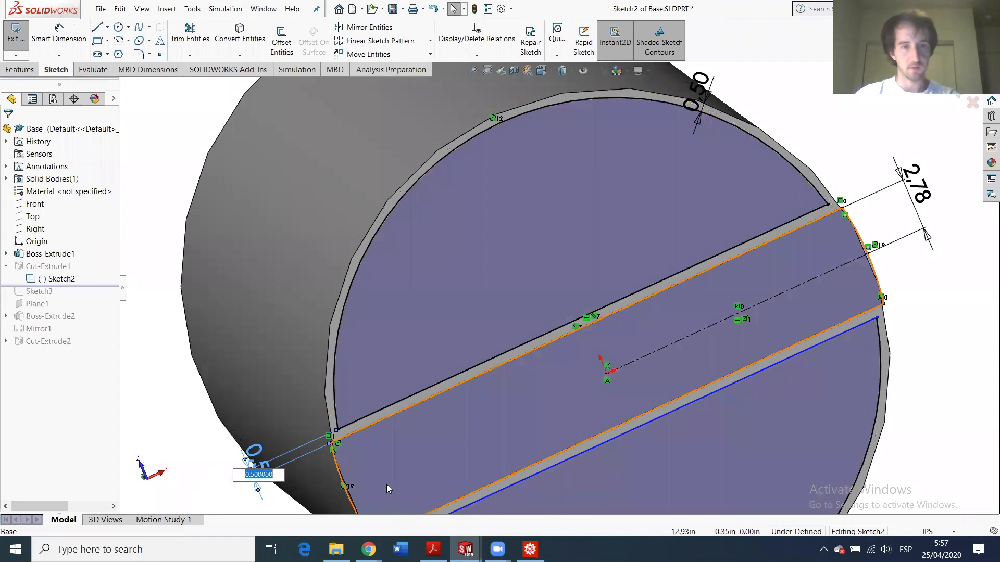
scroll(386, 484, "up", 3)
type("1")
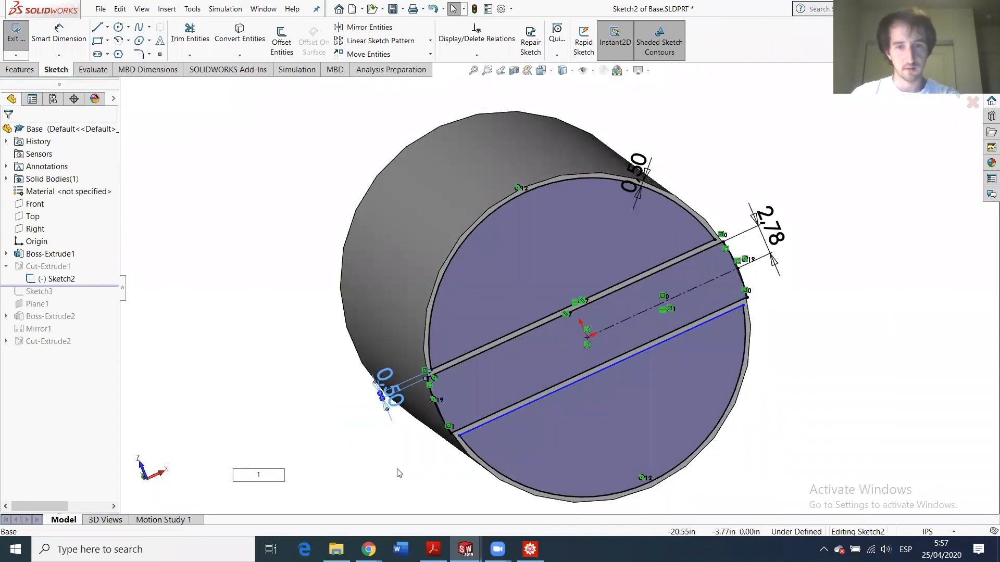
key("Return")
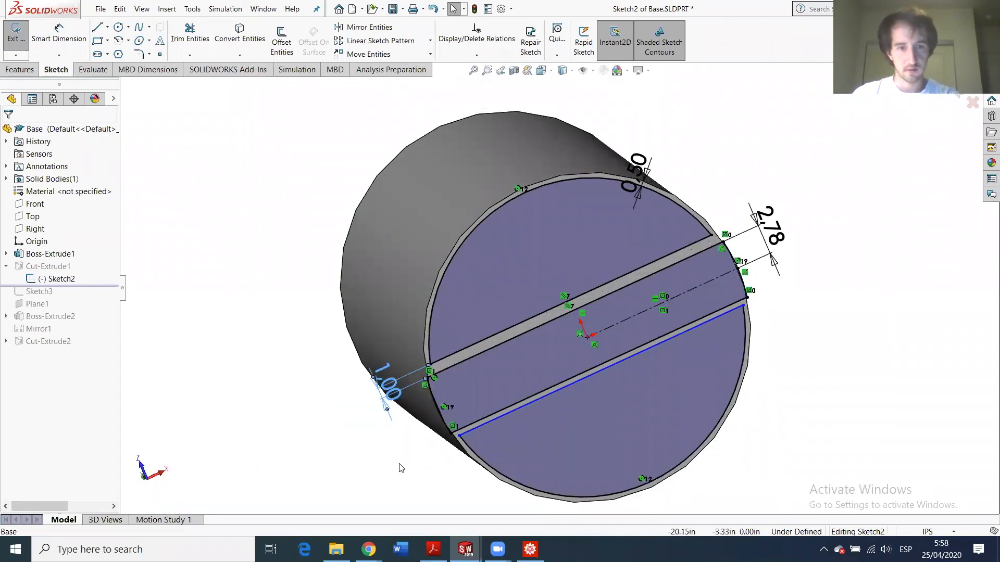
- Dimension the lower groove's two lines 1.00 in apart
left_click(58, 36)
scroll(458, 384, "down", 3)
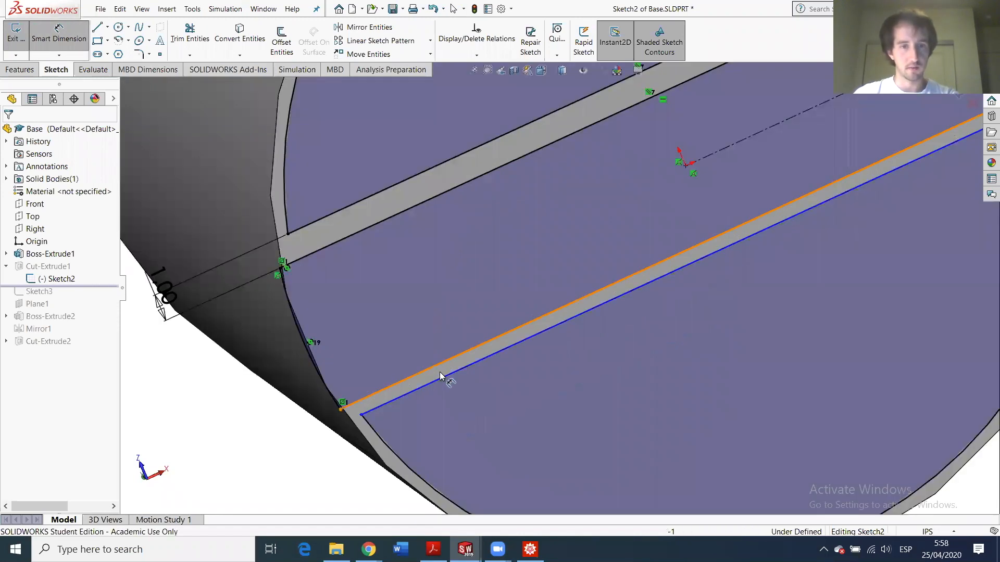
left_click(439, 373)
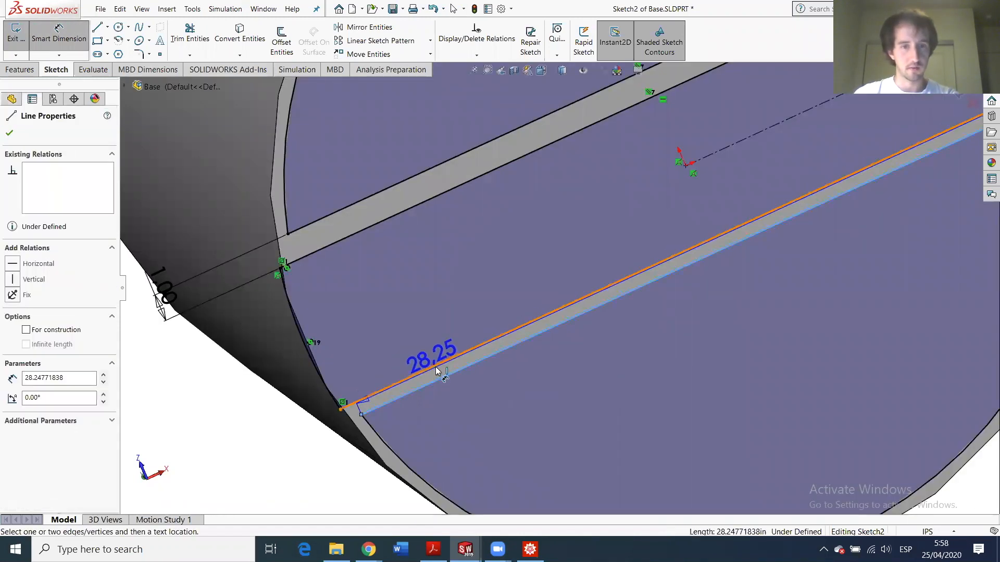
left_click(433, 366)
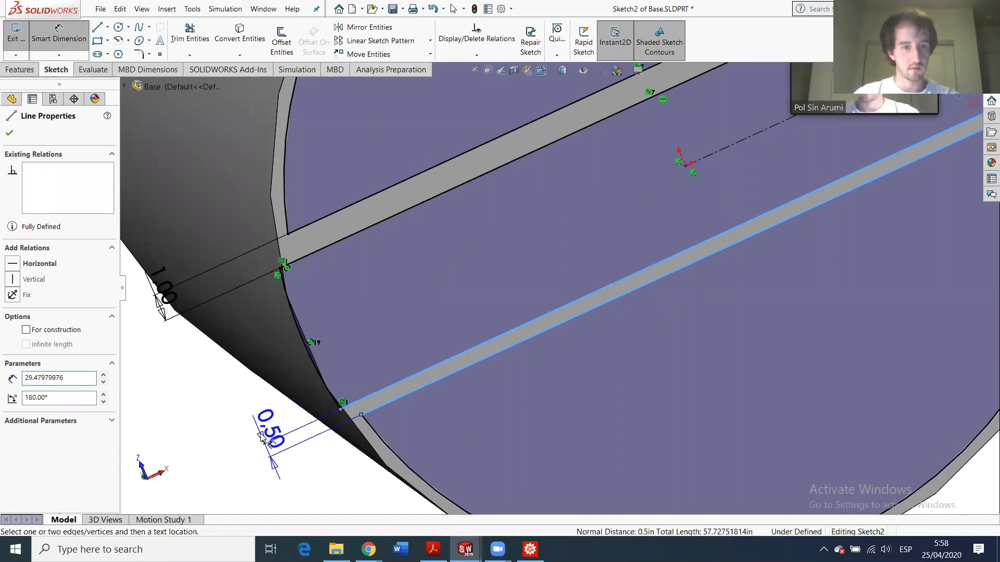
left_click(275, 441)
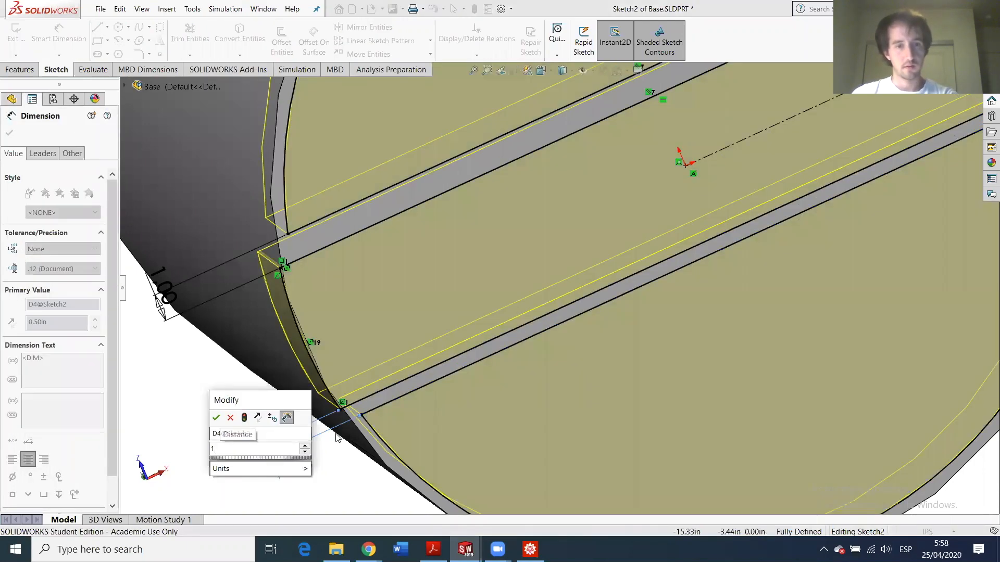
key("Return")
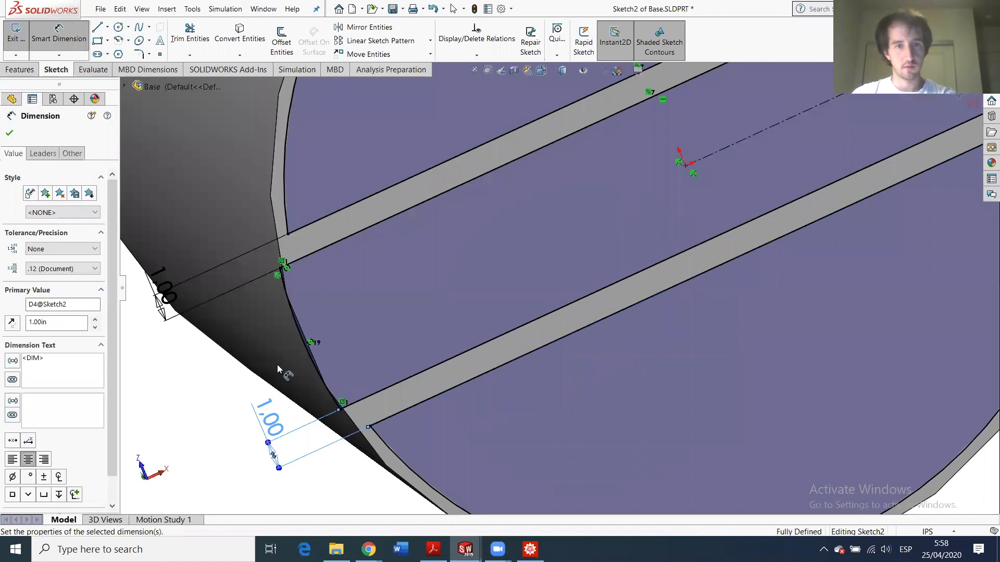
left_click(10, 135)
- Exit the sketch, restore all later features, and save Base.SLDPRT
left_click(15, 33)
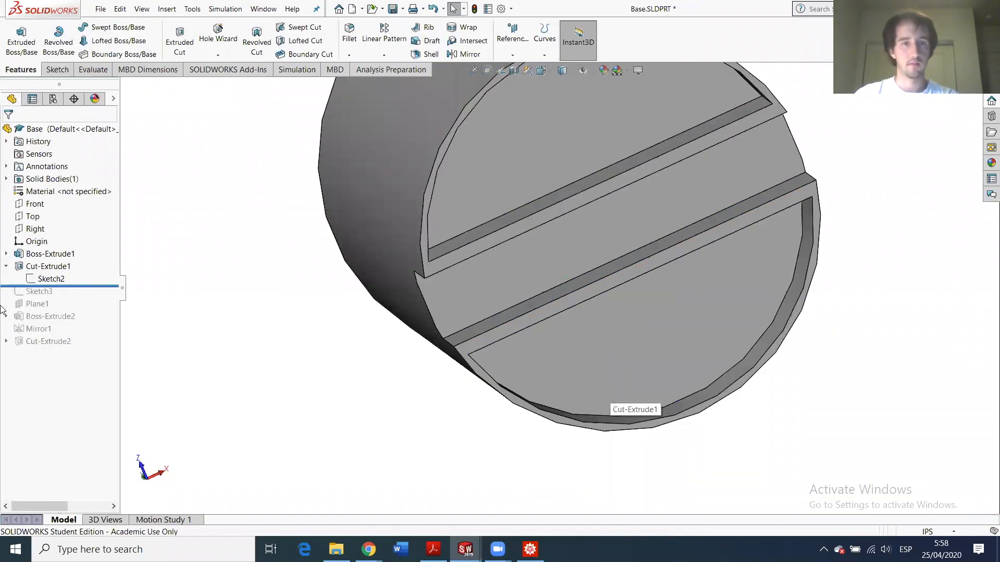
left_click_drag(33, 287, 25, 346)
scroll(503, 315, "up", 1)
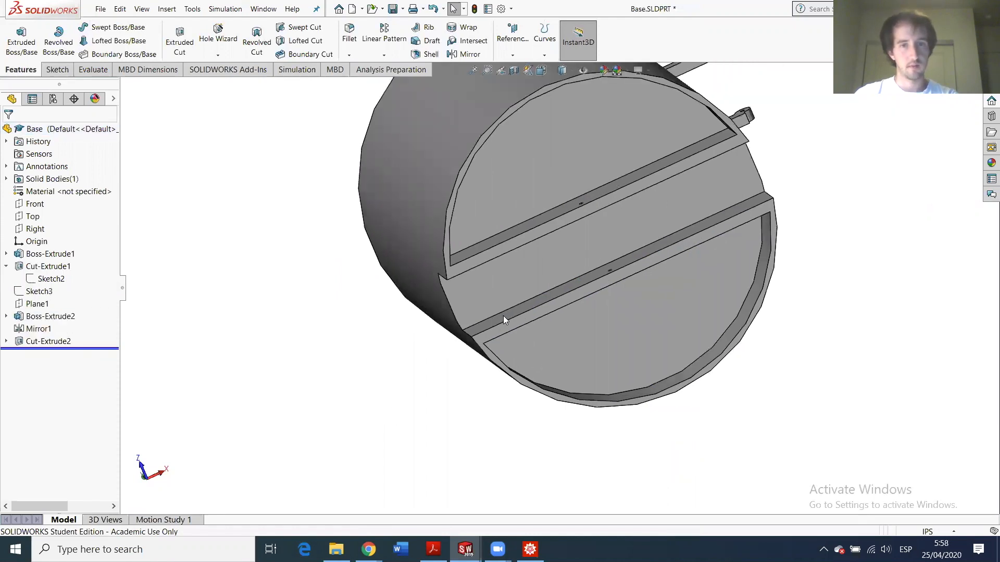
middle_click_drag(481, 303, 475, 380)
scroll(474, 383, "up", 1)
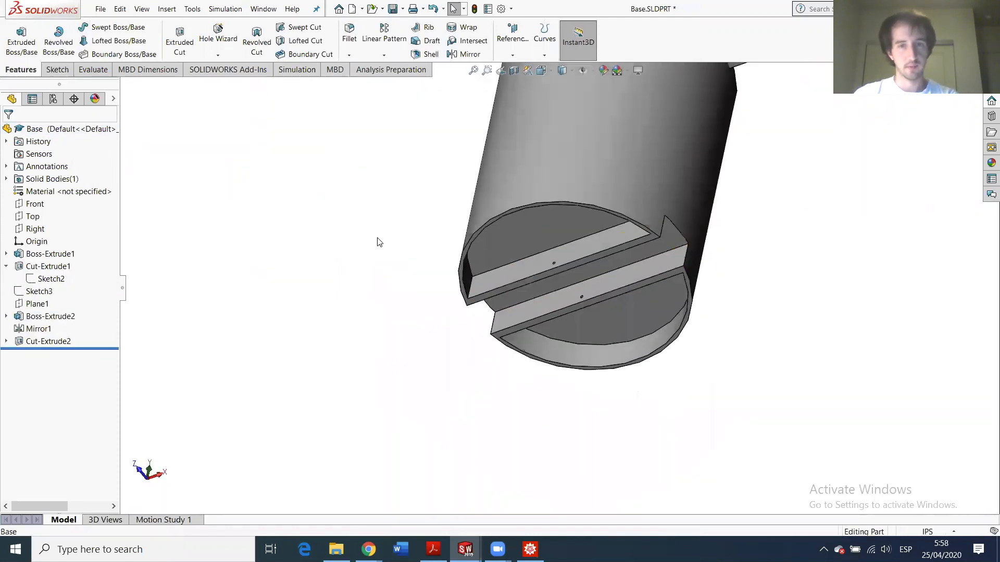
key("ctrl+s")
mouse_move(465, 549)
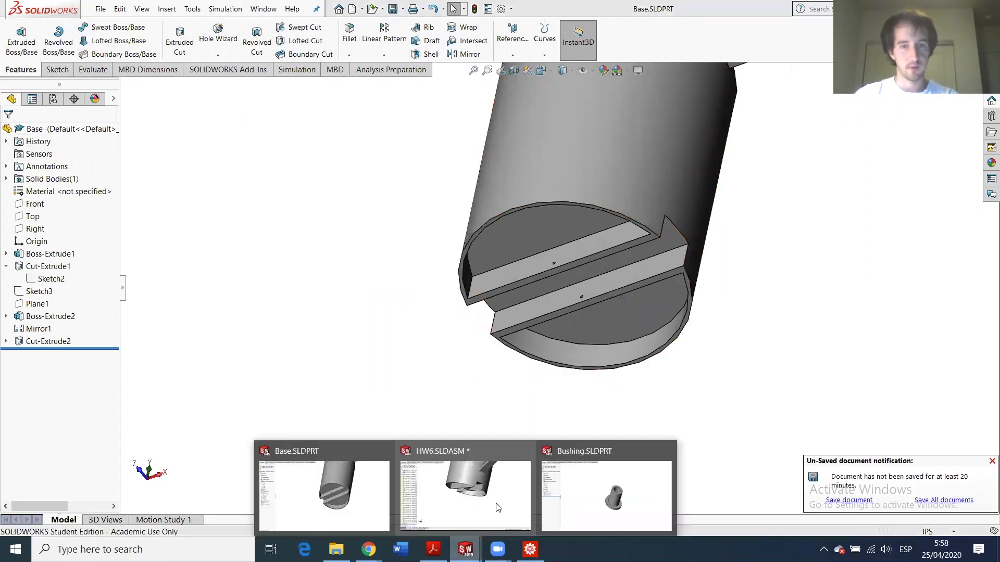
mouse_move(467, 498)
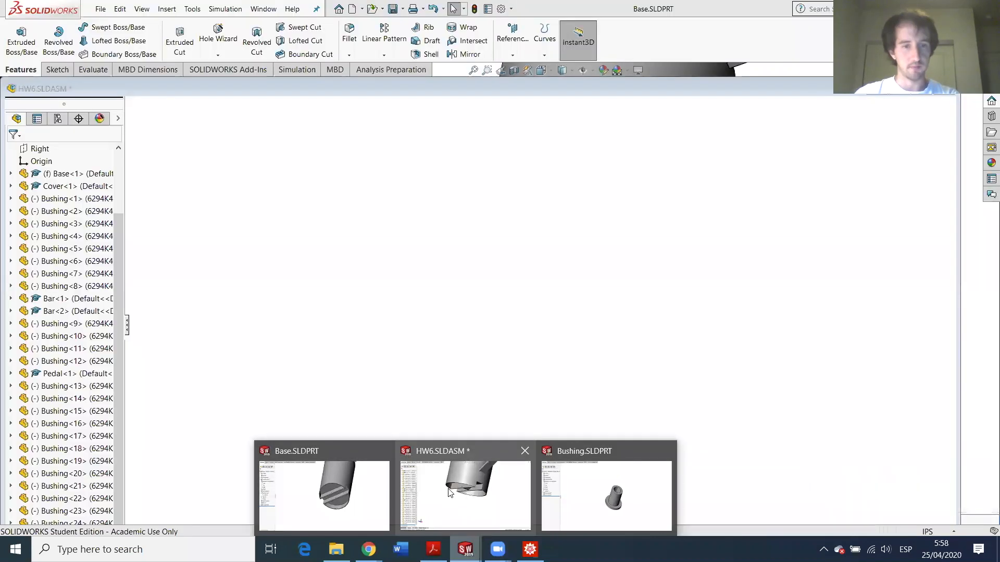
- In the HW6 assembly, push the Pedal down so the linkage tilts the lid open
left_click(459, 497)
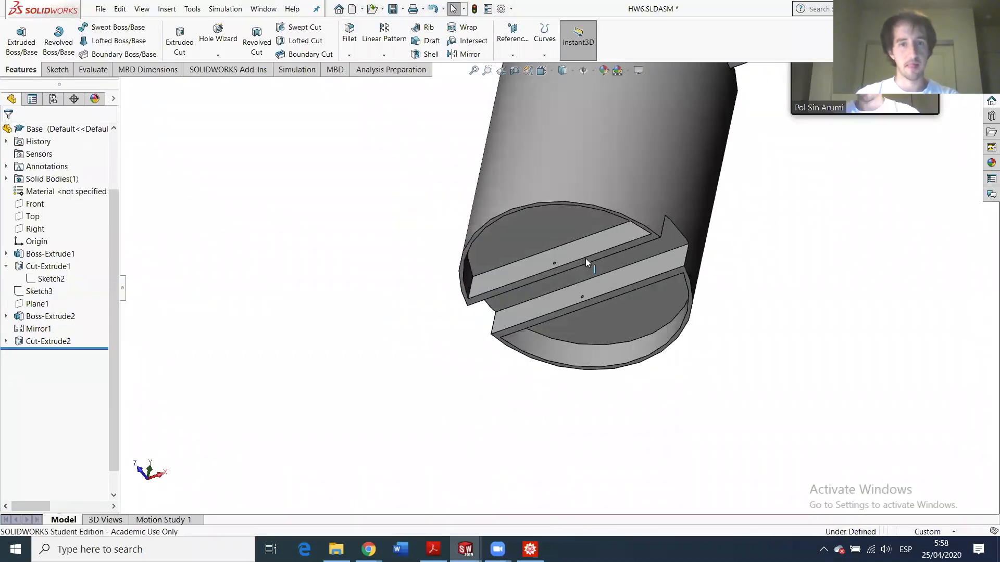
middle_click_drag(474, 228, 540, 270)
scroll(540, 269, "up", 5)
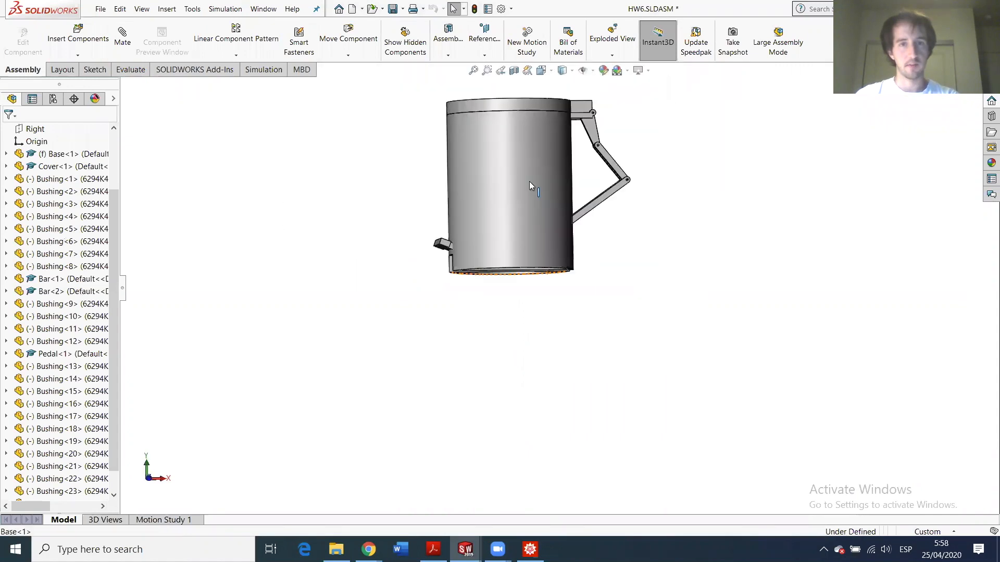
scroll(535, 138, "down", 3)
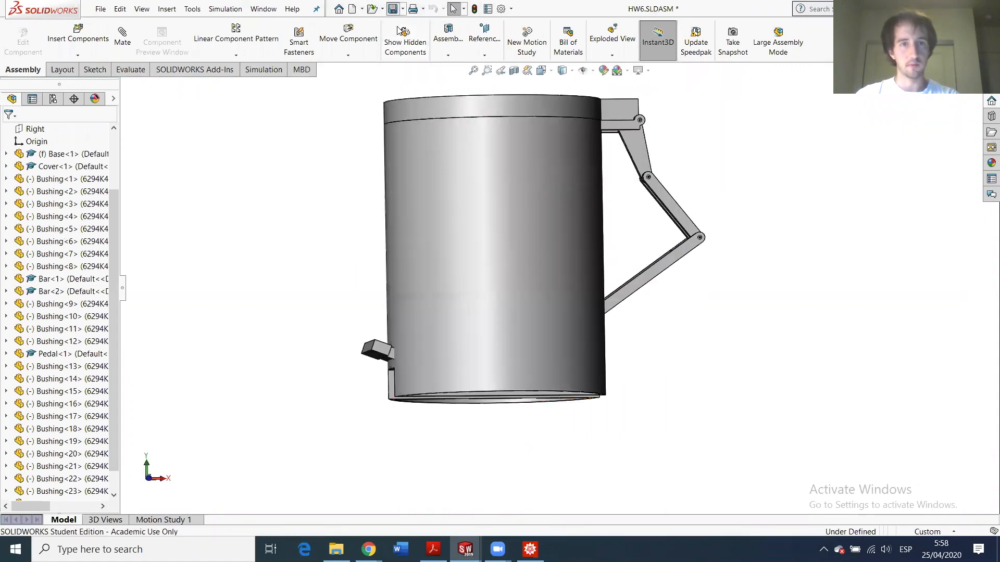
left_click(382, 351)
mouse_move(382, 359)
left_mouse_down()
mouse_move(365, 412)
mouse_move(366, 336)
mouse_move(363, 355)
left_mouse_up()
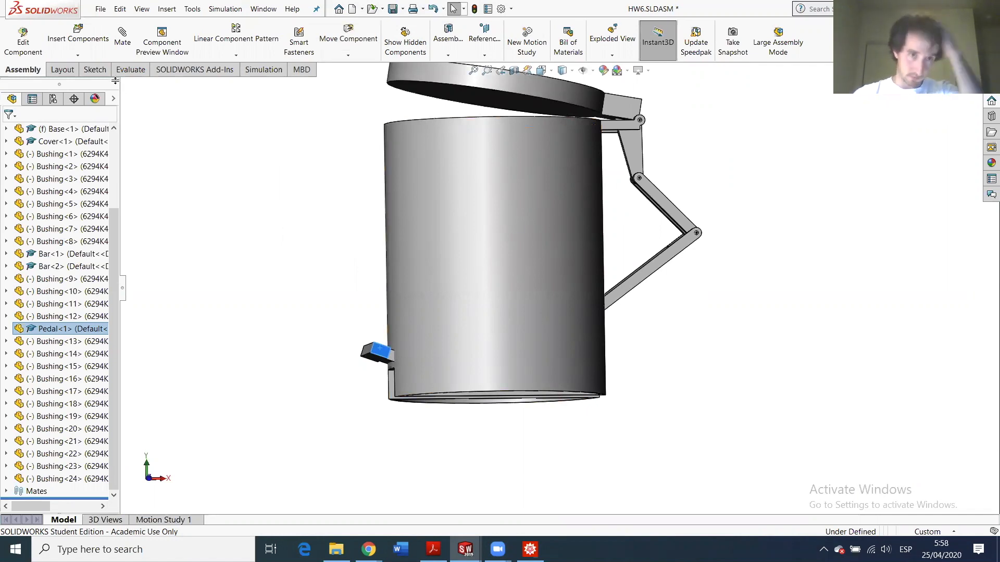
left_click(131, 69)
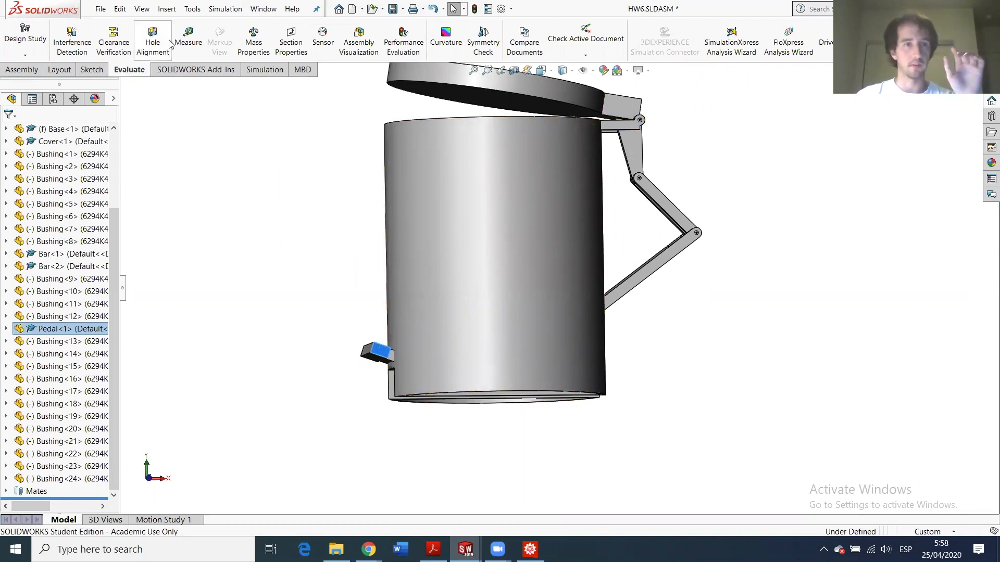
left_click(190, 36)
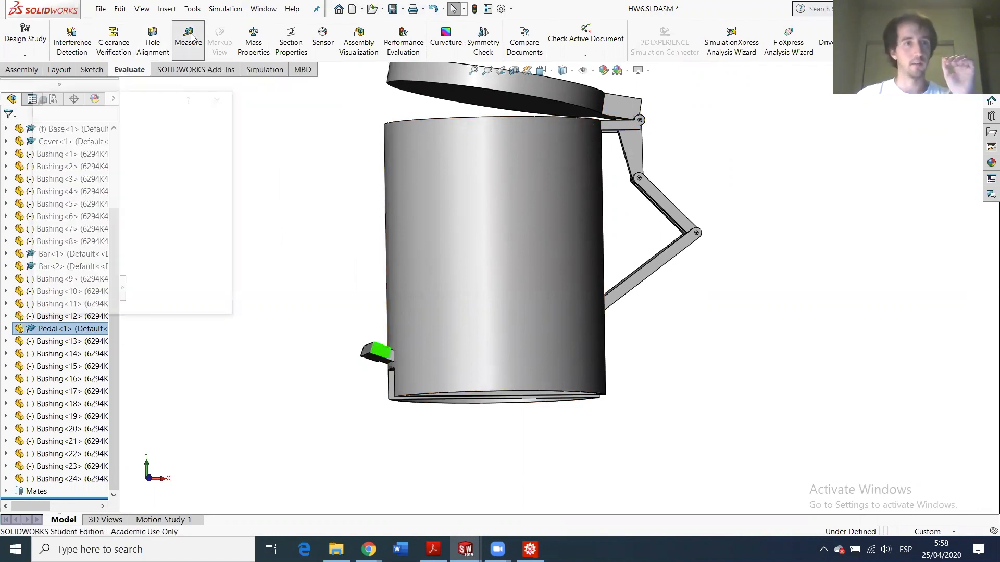
left_click(219, 99)
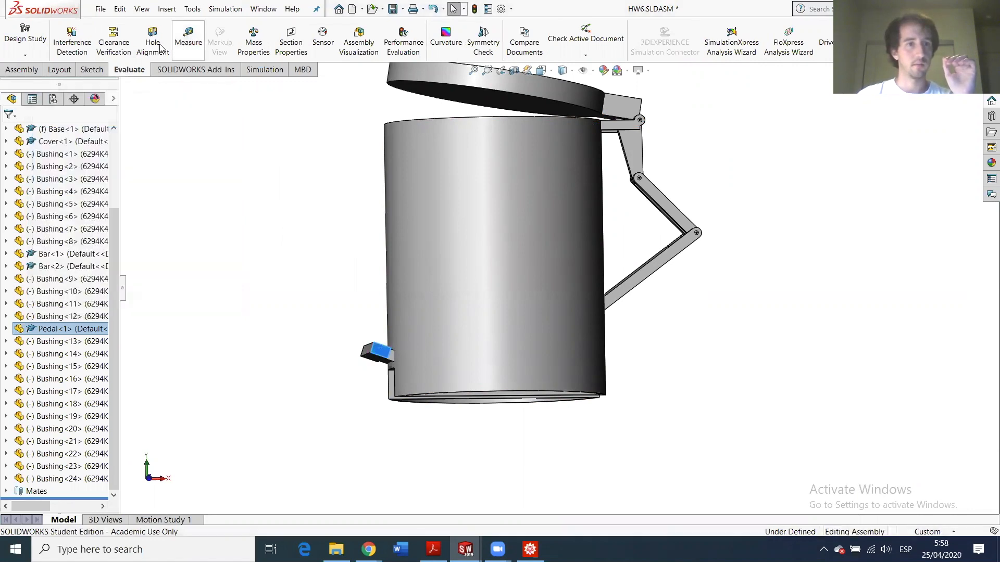
left_click(72, 43)
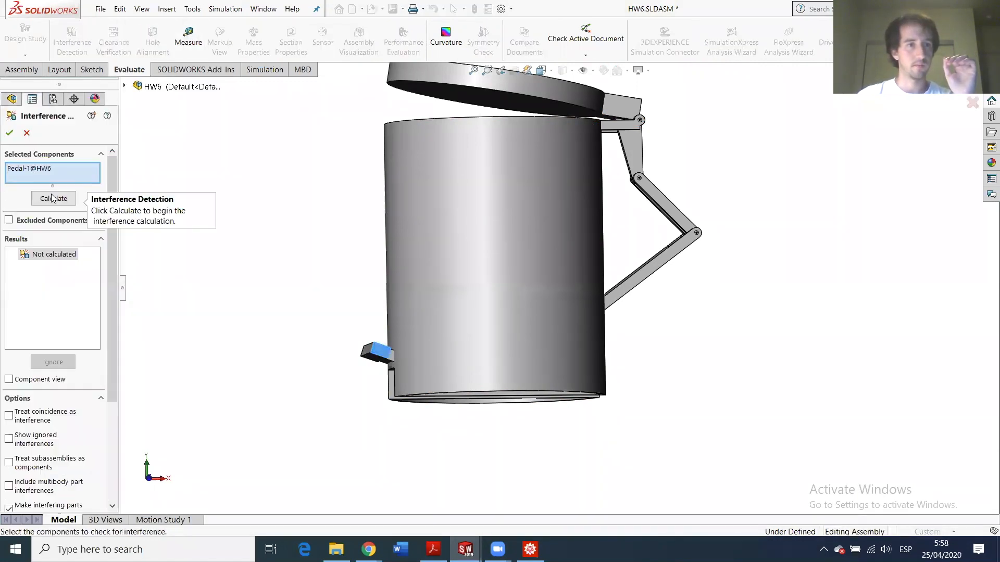
left_click(53, 198)
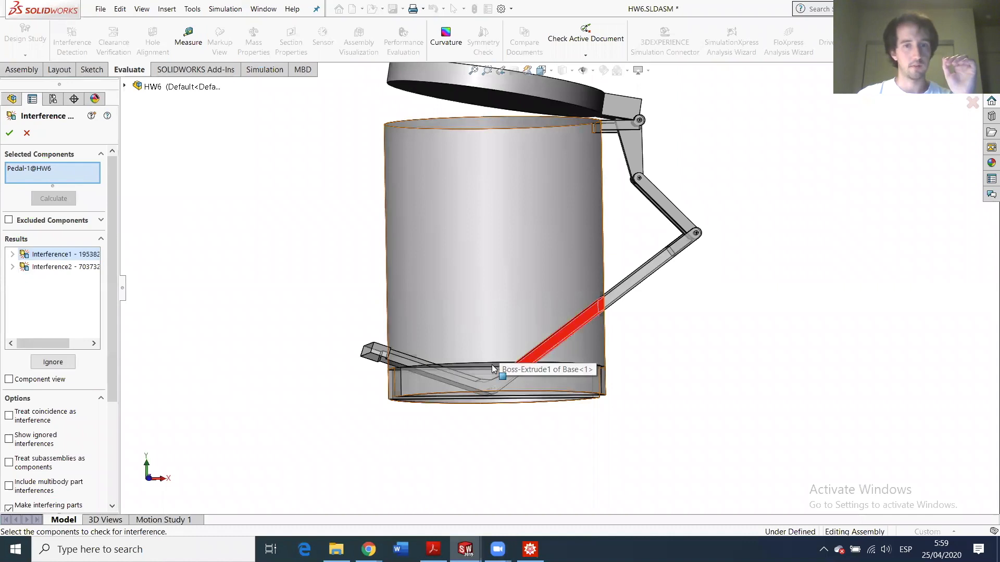
scroll(612, 243, "down", 3)
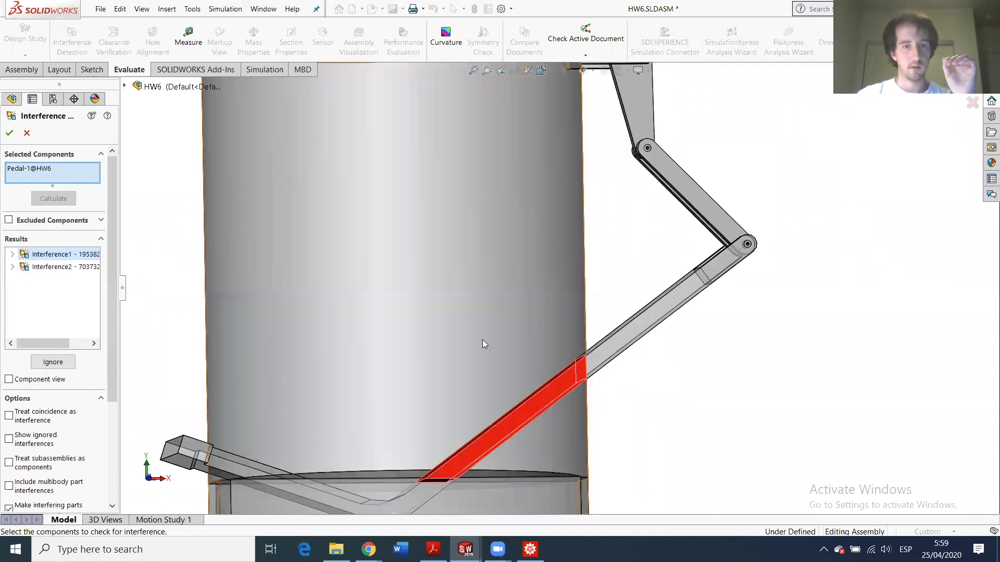
scroll(482, 341, "up", 3)
middle_click_drag(480, 343, 386, 374)
left_click(61, 267)
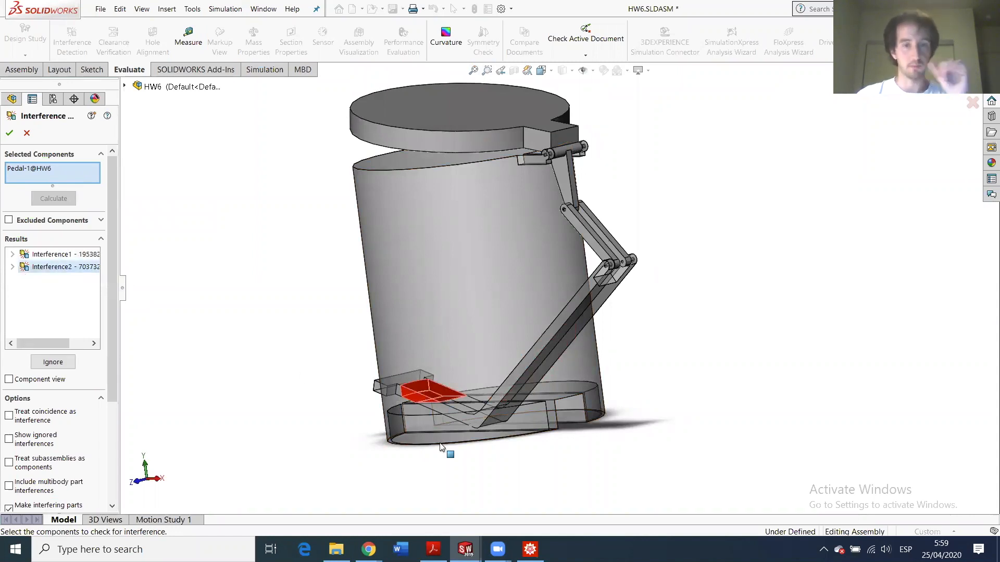
left_click(8, 134)
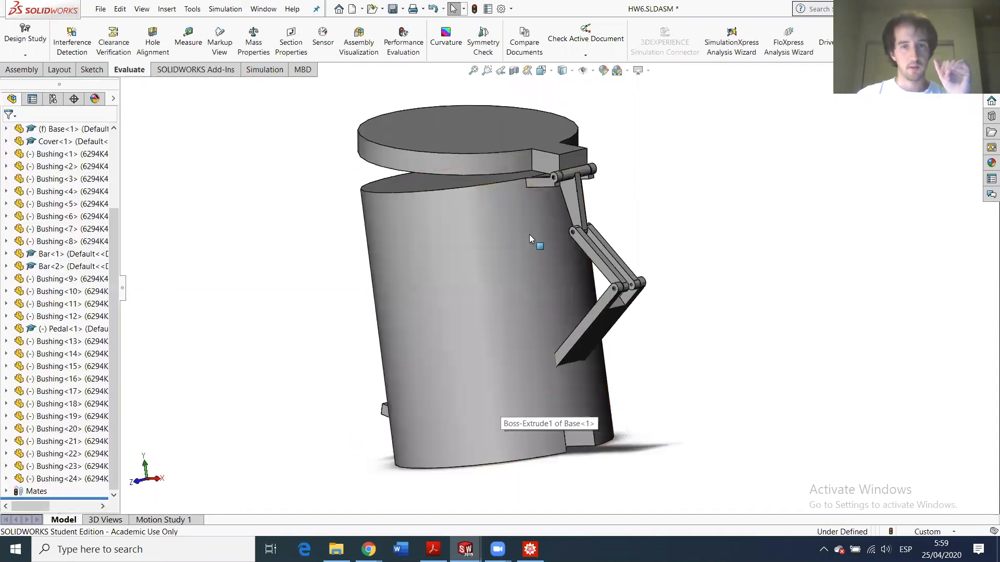
- Swing the Cover partly closed and open again, inspecting the linkage at the base's hinge lugs
scroll(531, 245, "down", 3)
scroll(555, 268, "down", 2)
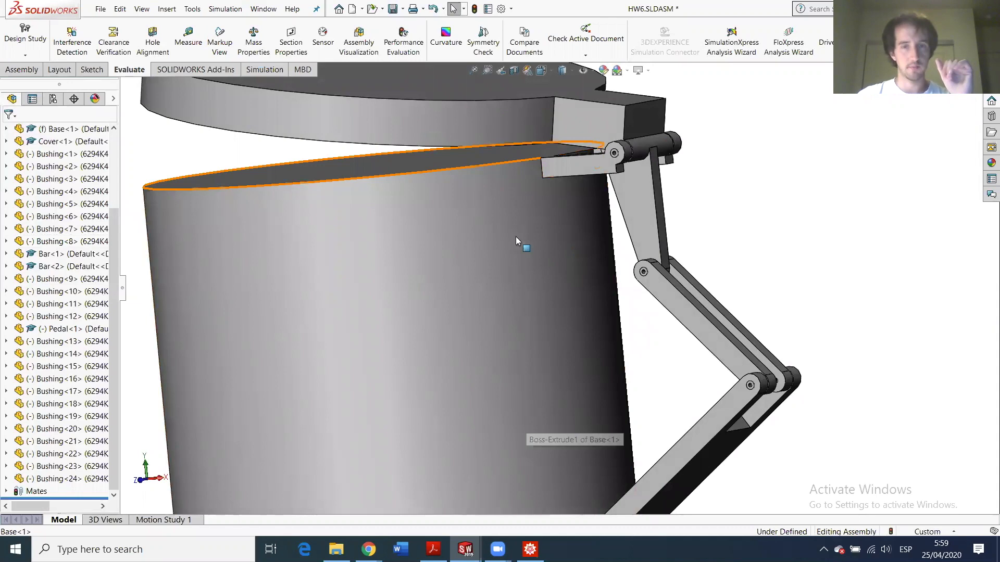
scroll(506, 265, "up", 3)
scroll(480, 246, "down", 3)
scroll(639, 215, "down", 2)
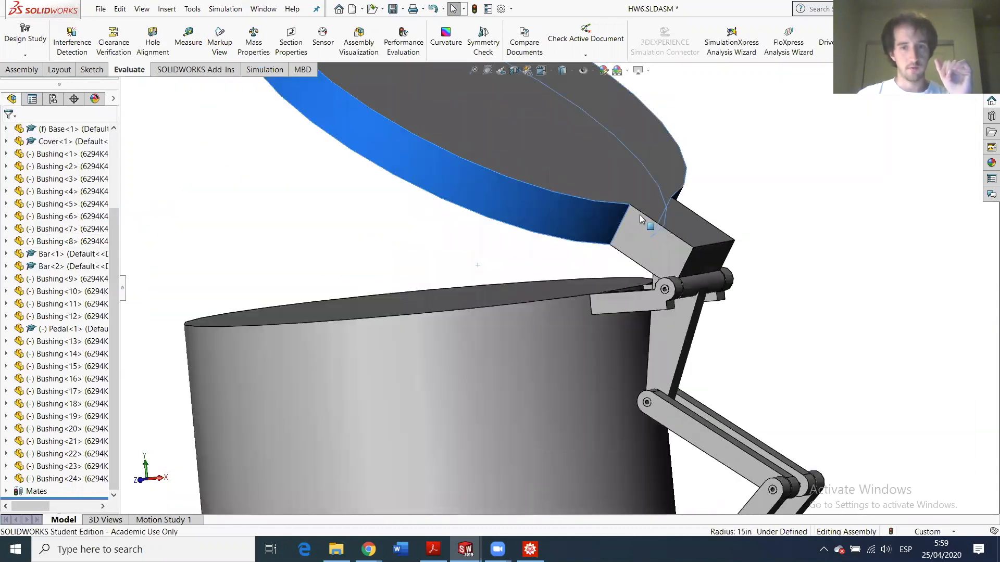
left_click_drag(639, 215, 659, 222)
left_click_drag(558, 213, 548, 209)
scroll(576, 281, "up", 3)
middle_click_drag(578, 286, 627, 350)
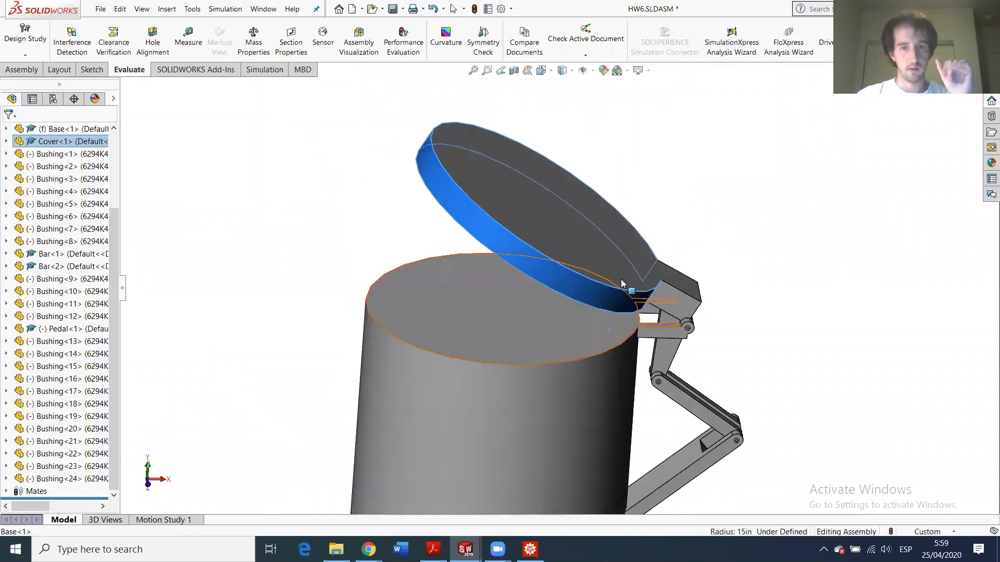
scroll(620, 280, "down", 4)
left_click_drag(584, 248, 880, 312)
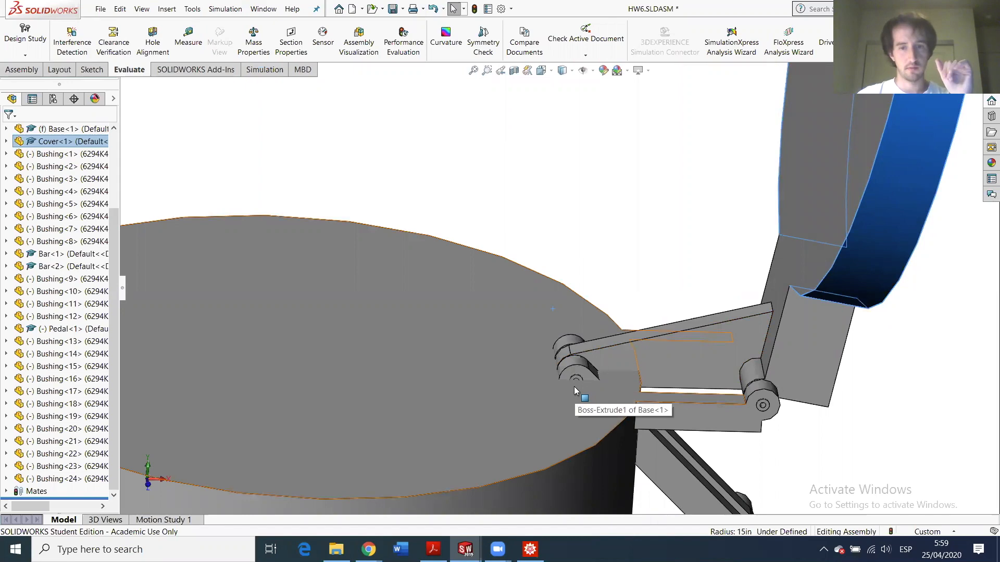
middle_click_drag(574, 387, 583, 360)
scroll(584, 361, "down", 8)
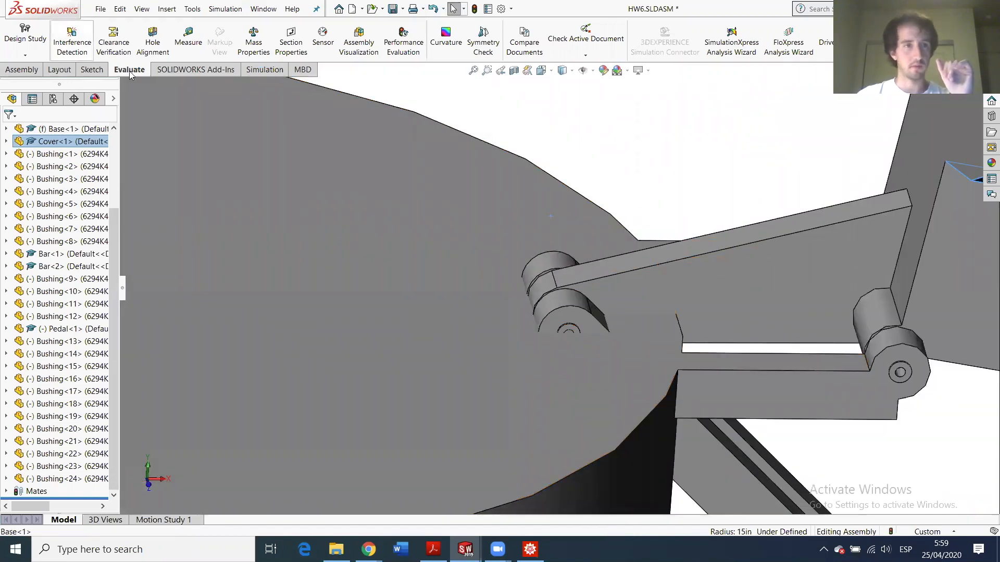
- Measure from Bar-1's 0.75 in arc edge to the Base-1 corner vertex, reading 3.71 in
left_click(188, 38)
scroll(583, 358, "down", 5)
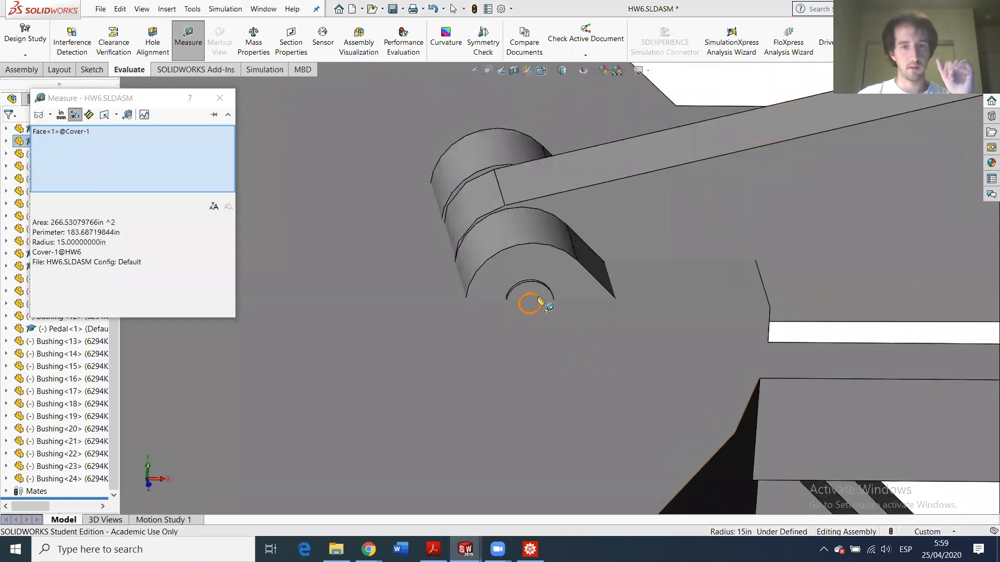
left_click(536, 299)
left_click(781, 390)
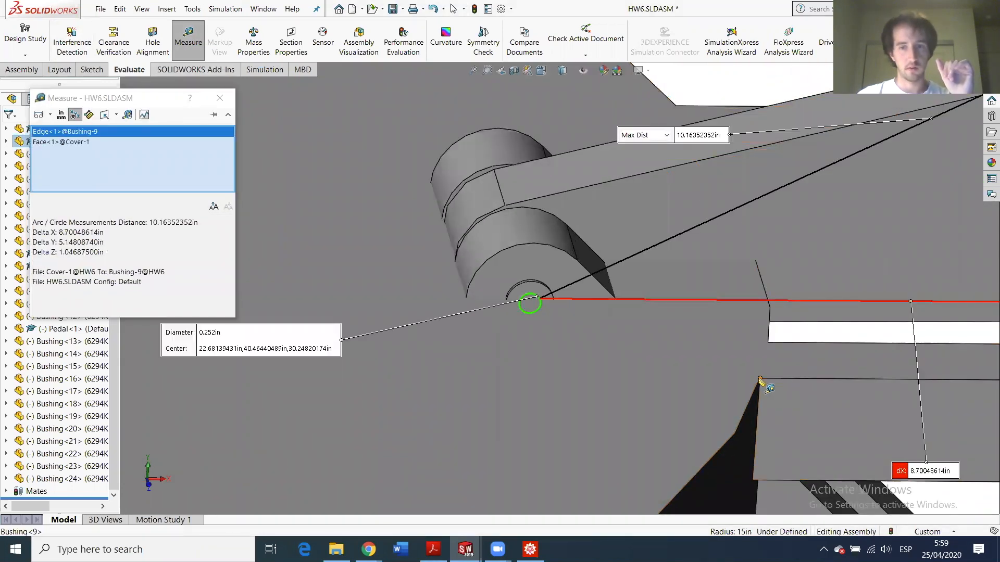
left_click(760, 380)
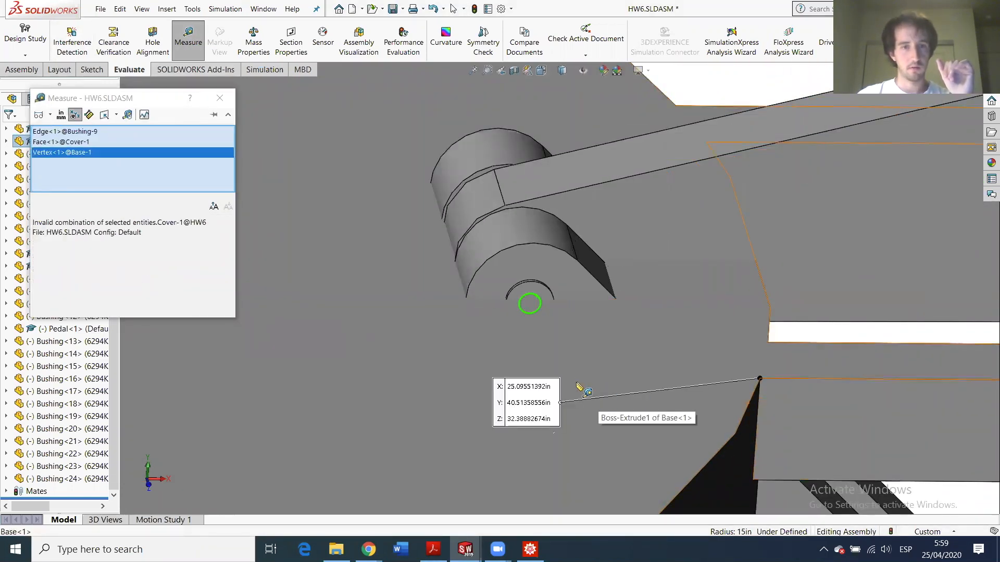
right_click(141, 153)
left_click(179, 161)
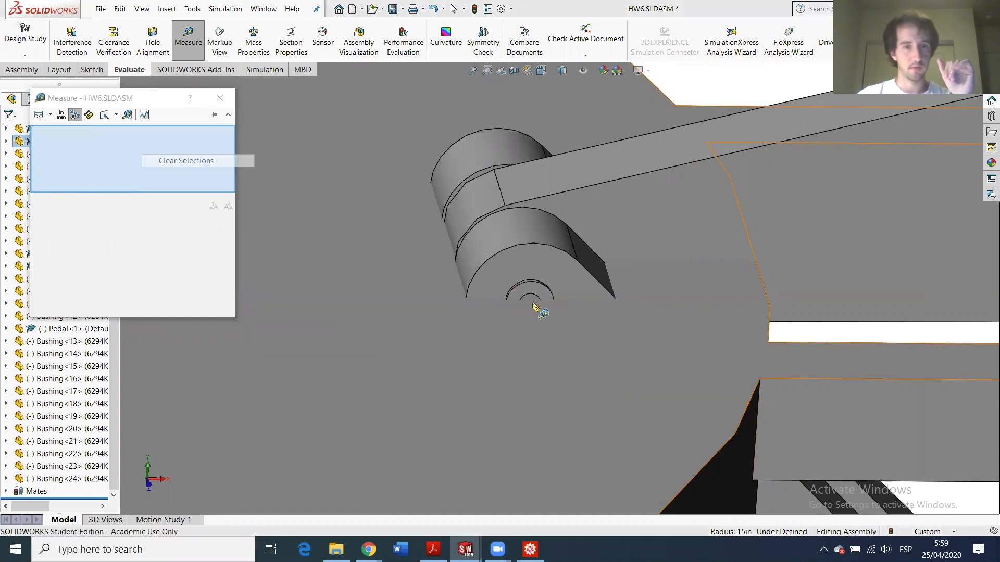
left_click(477, 272)
left_click(759, 379)
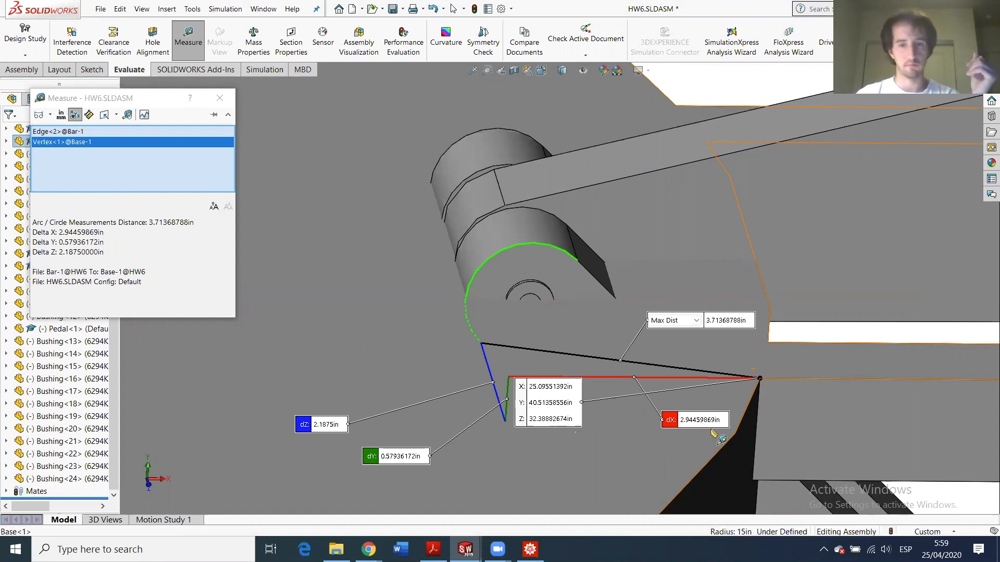
left_click(225, 107)
- Open Base.SLDPRT and select the cylinder's top face beside the hinge lugs
scroll(485, 367, "up", 3)
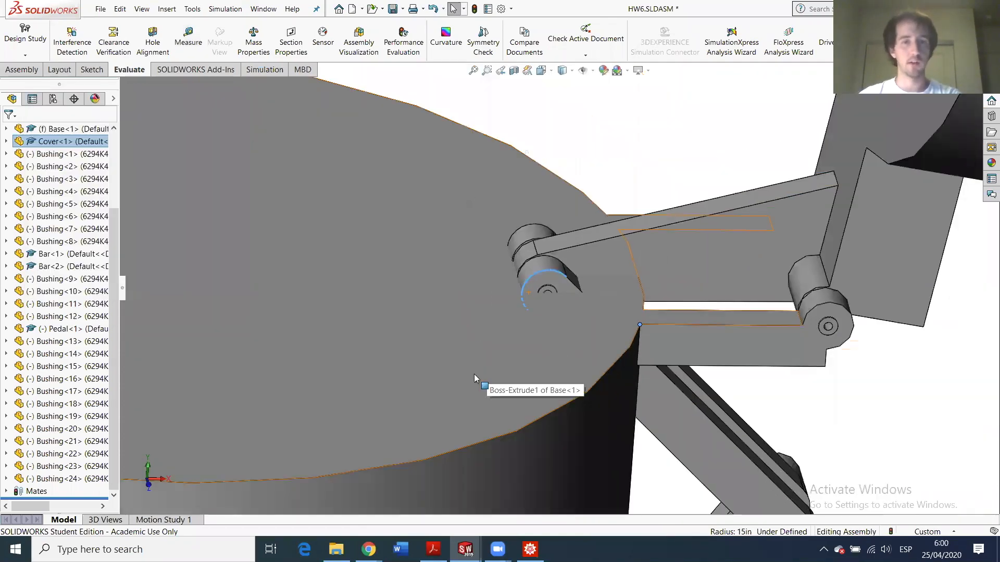
scroll(473, 374, "up", 5)
left_click(424, 285)
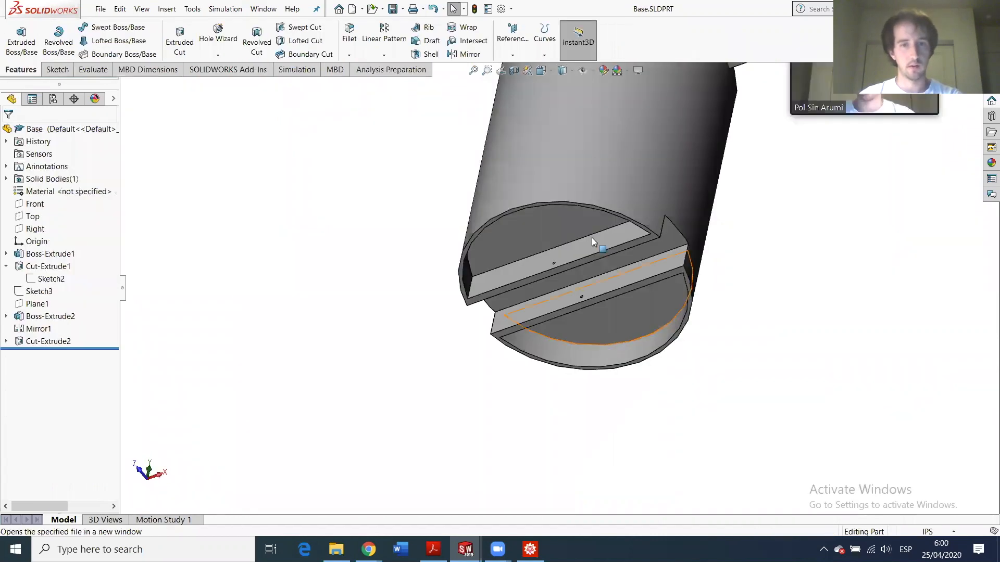
middle_click_drag(634, 211, 634, 179)
scroll(634, 179, "up", 5)
scroll(634, 179, "down", 5)
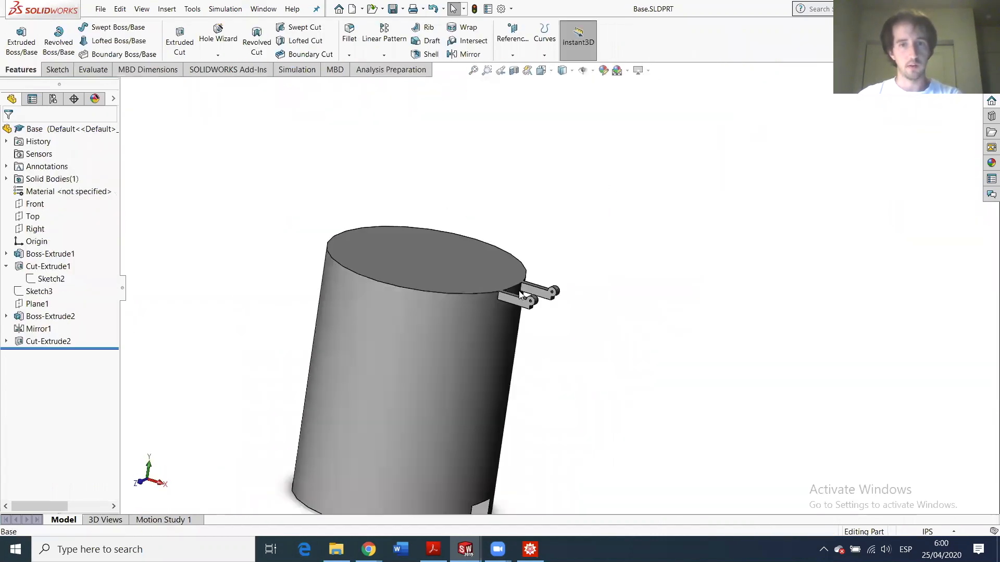
scroll(477, 306, "down", 3)
middle_click_drag(467, 349, 563, 276)
scroll(632, 266, "down", 5)
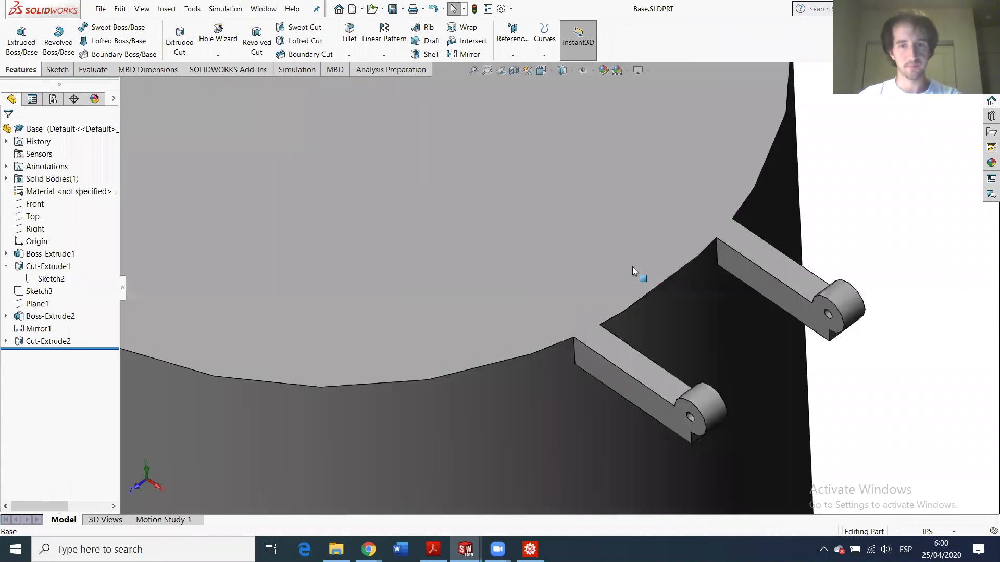
left_click(645, 310)
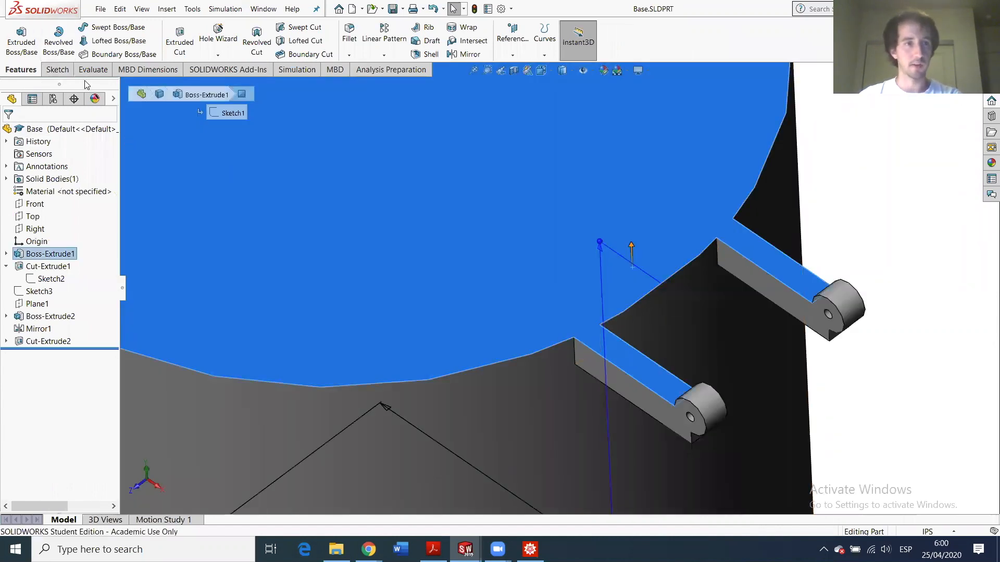
left_click(67, 73)
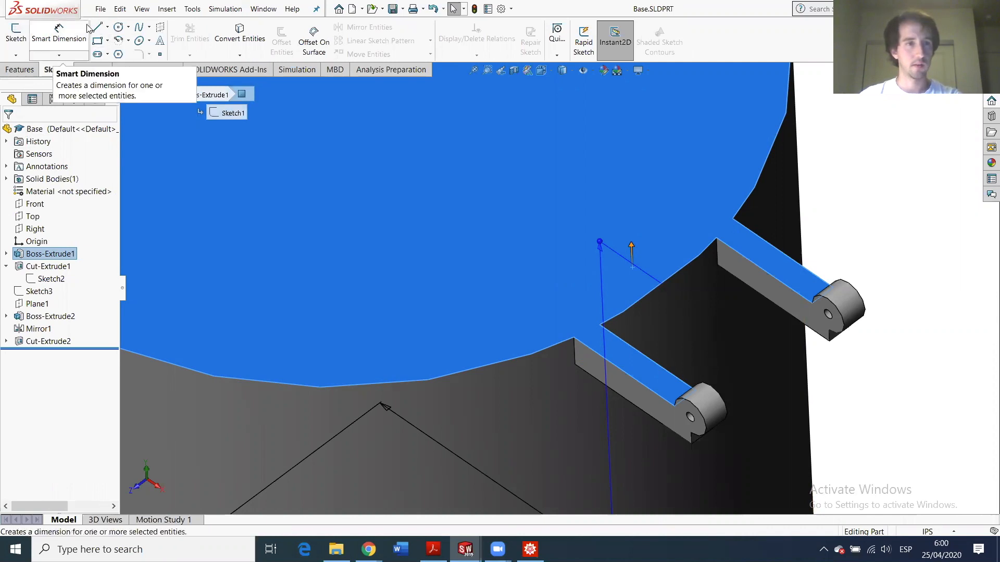
- Start a cut sketch on the top face and draw a closed four-line rectangle between the lugs
left_click(30, 71)
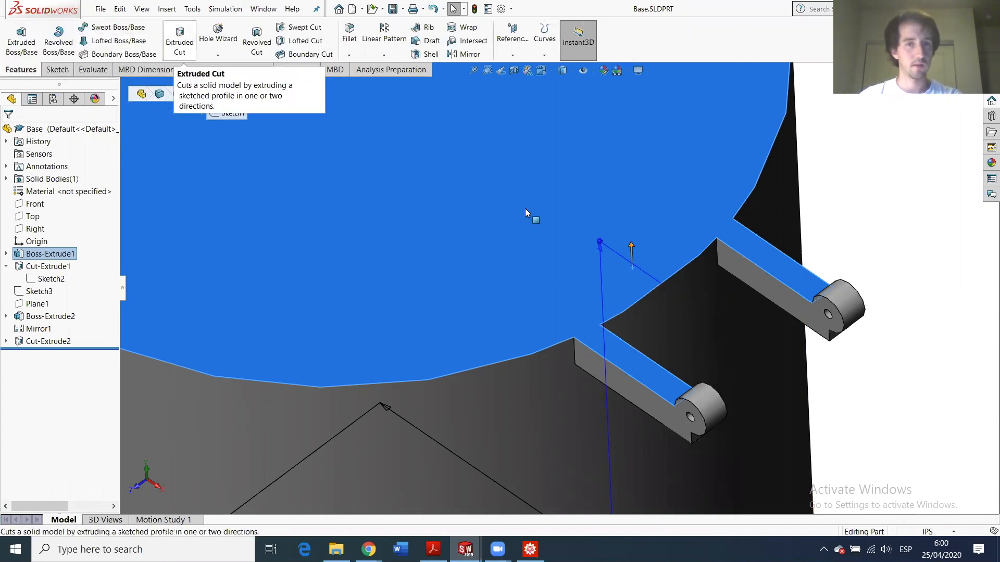
left_click(195, 42)
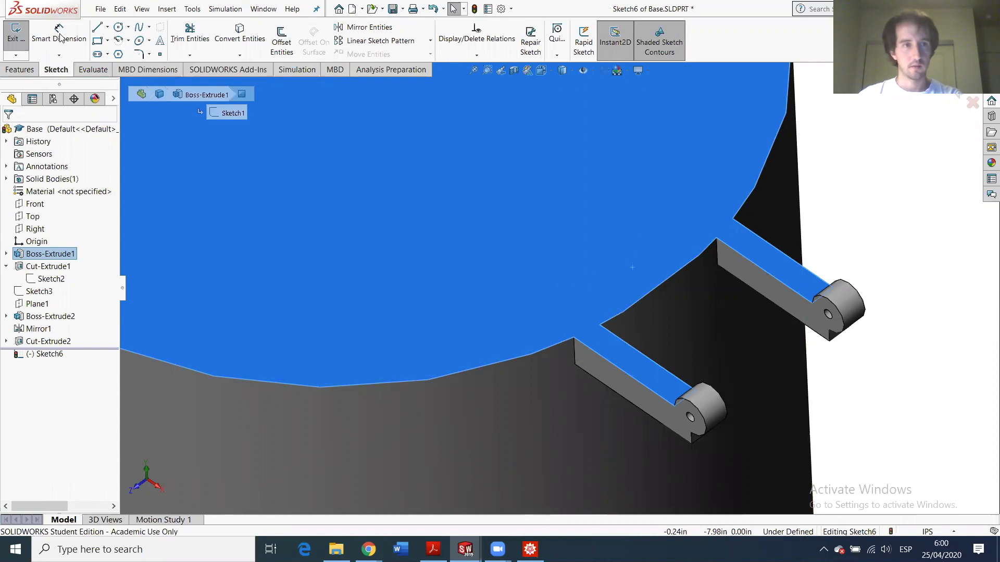
key("l")
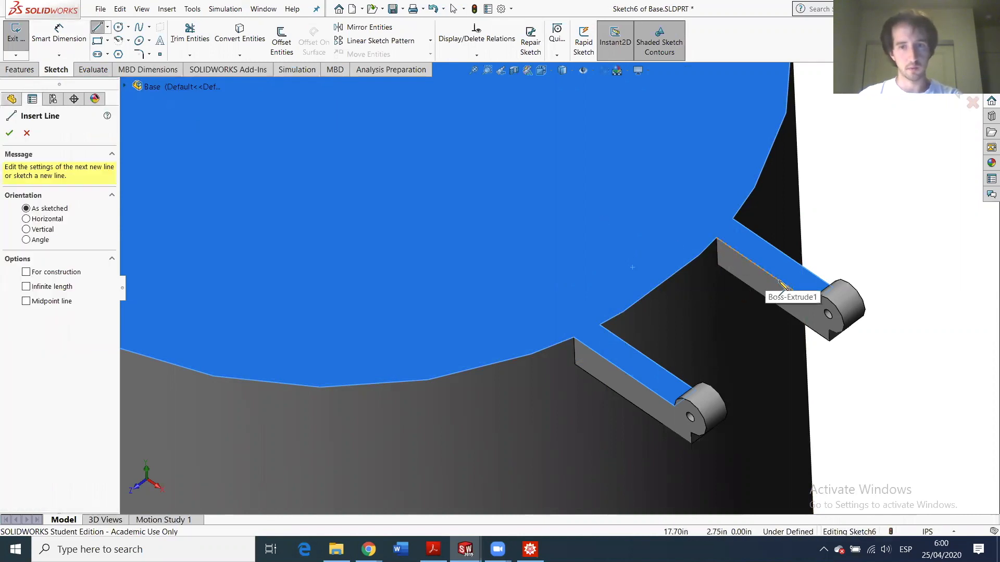
left_click(763, 271)
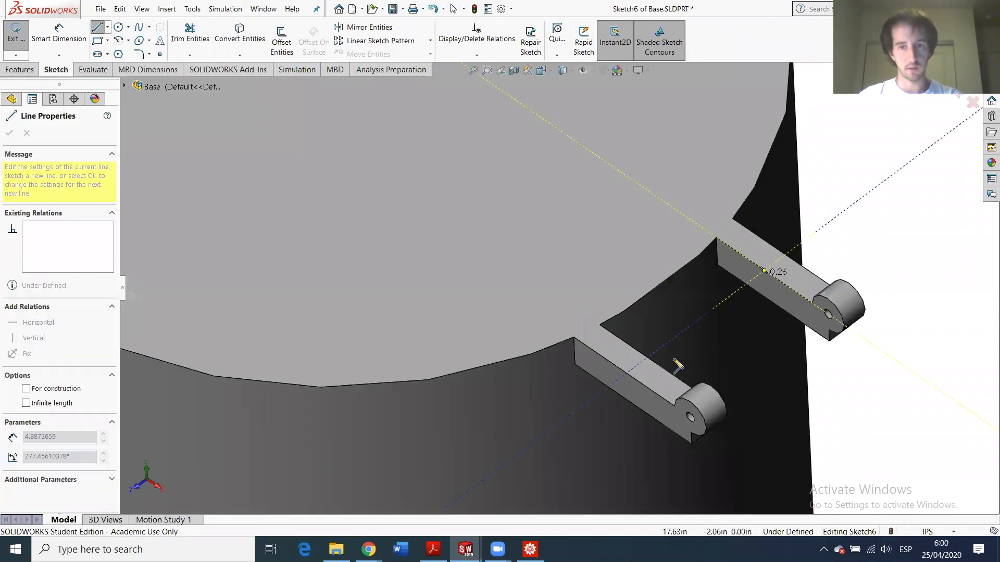
left_click(648, 358)
left_click(432, 210)
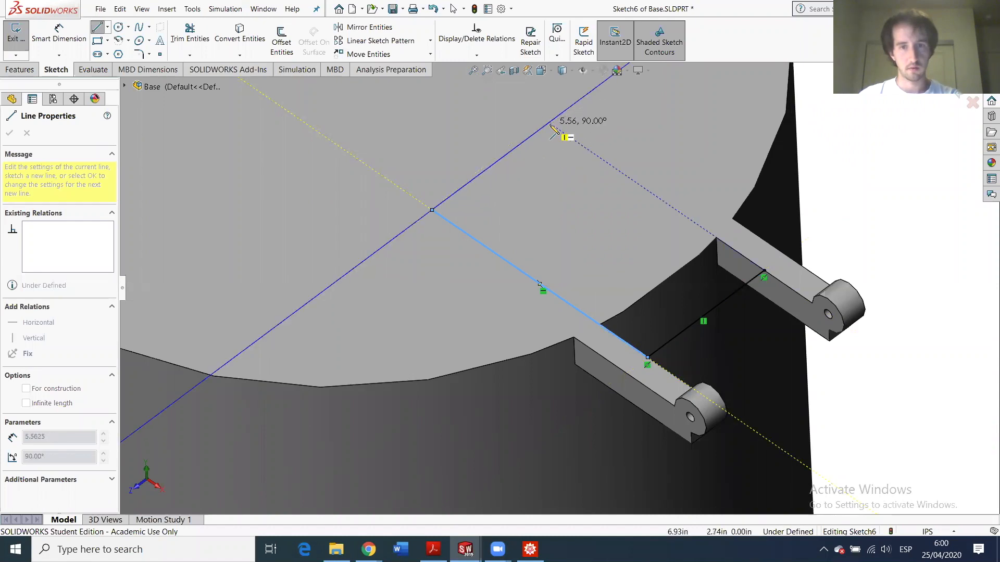
left_click(549, 124)
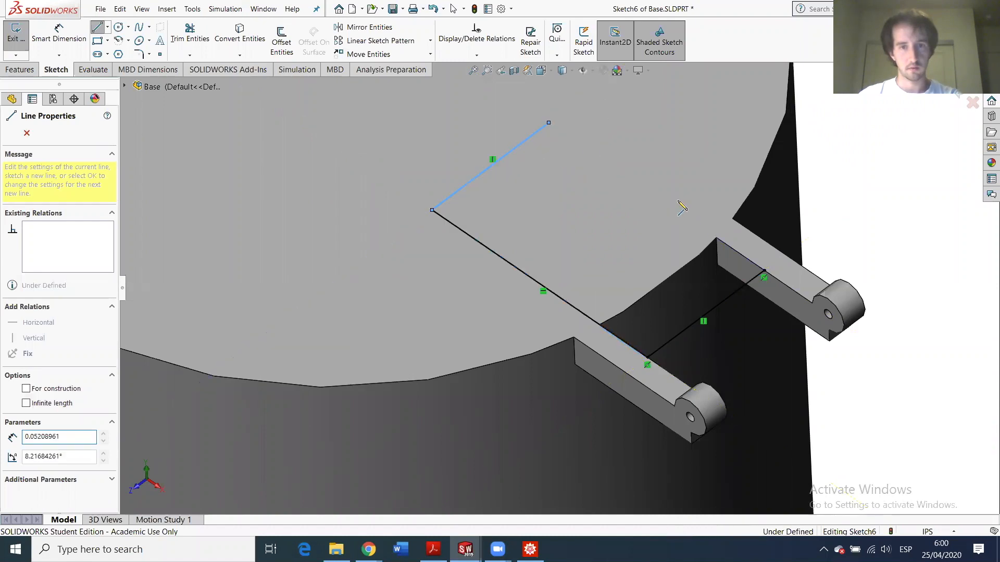
left_click(764, 271)
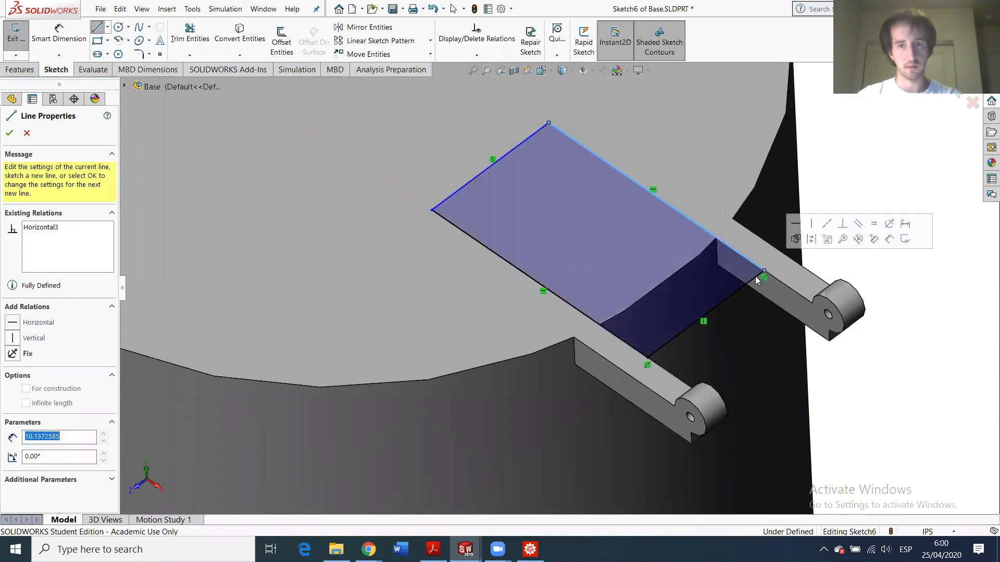
key("Escape")
scroll(664, 305, "down", 3)
scroll(664, 305, "up", 8)
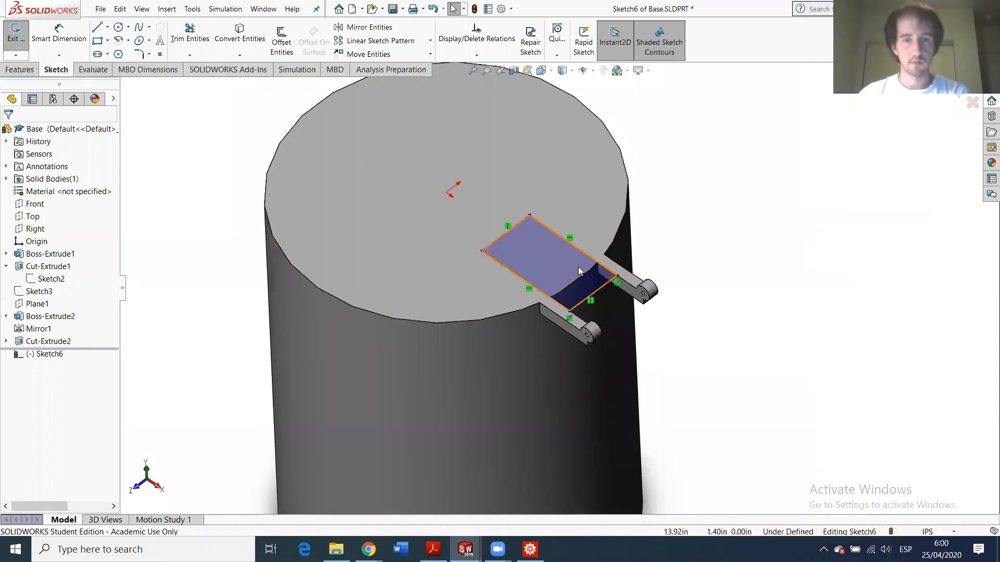
scroll(584, 278, "down", 5)
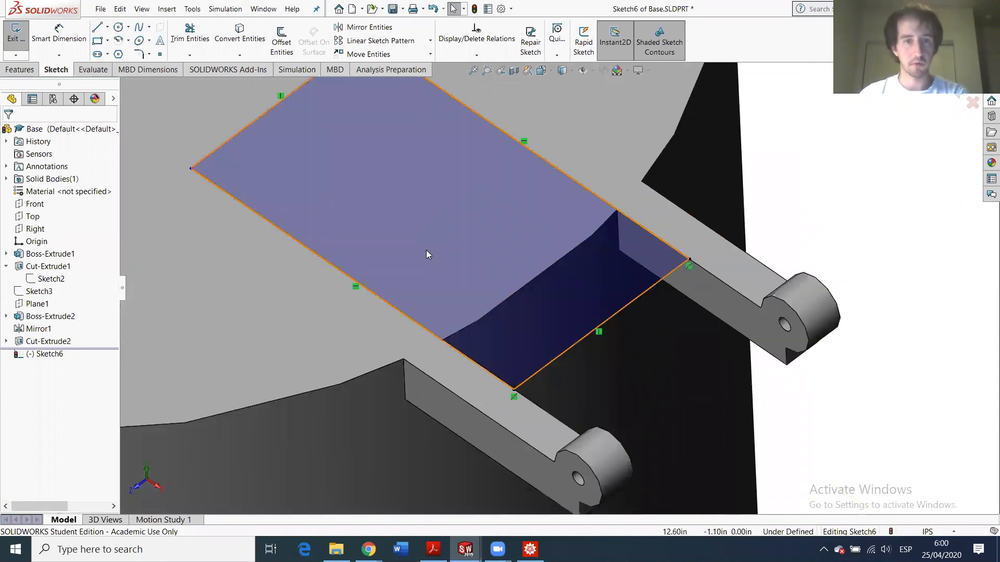
- Dimension the rectangle's long side to 6.00 in
left_click(60, 34)
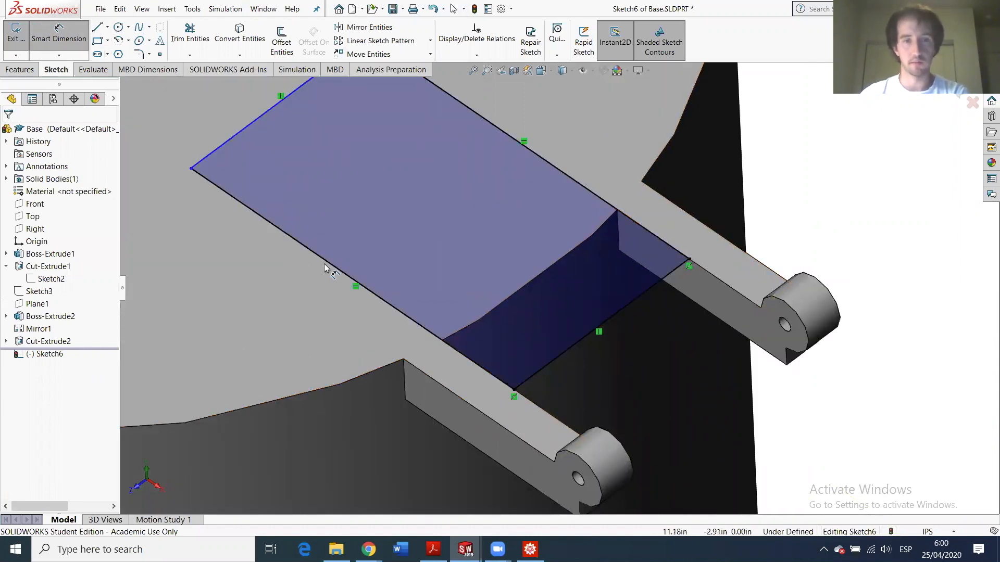
left_click(323, 261)
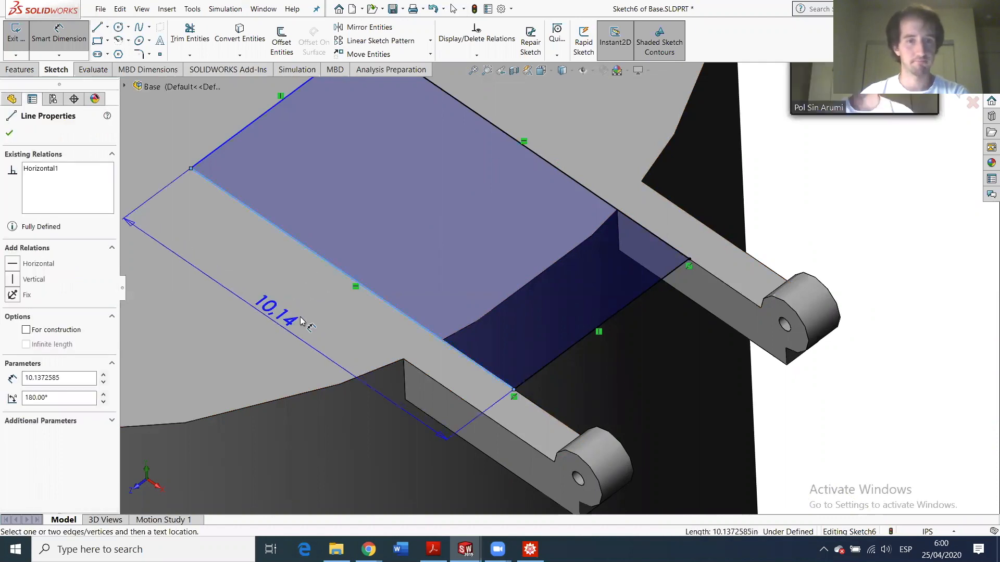
left_click(301, 321)
scroll(490, 391, "up", 3)
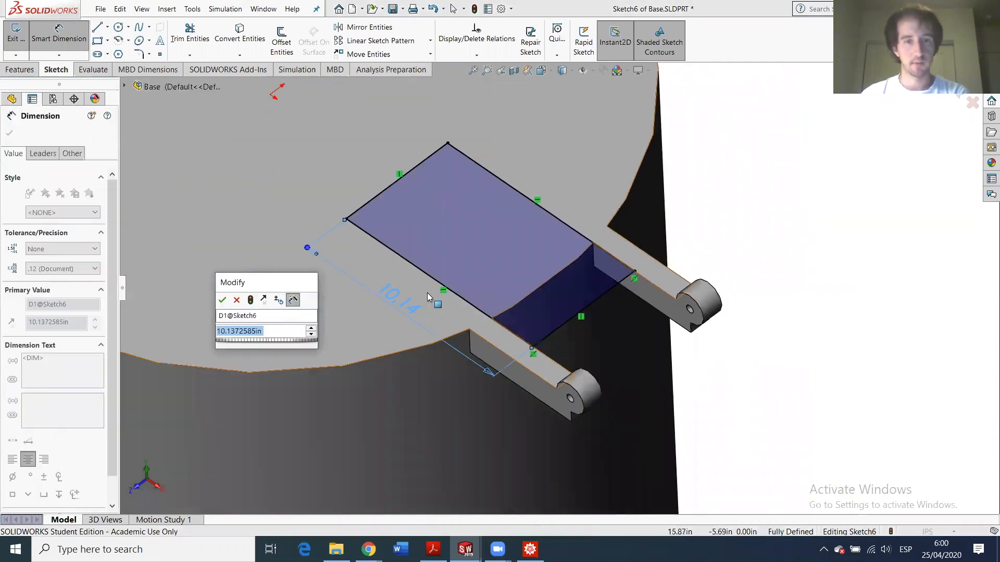
key("Return")
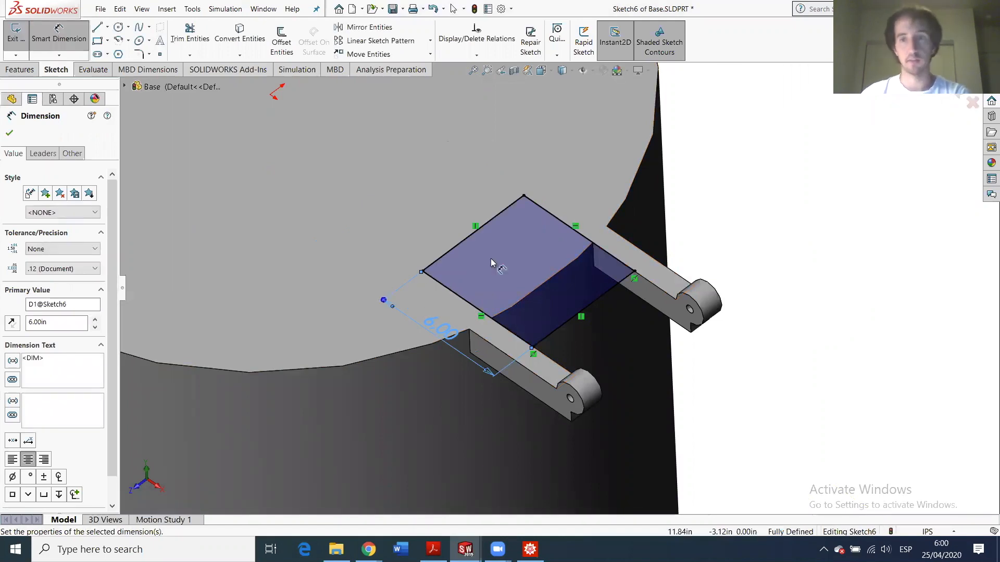
scroll(446, 255, "up", 3)
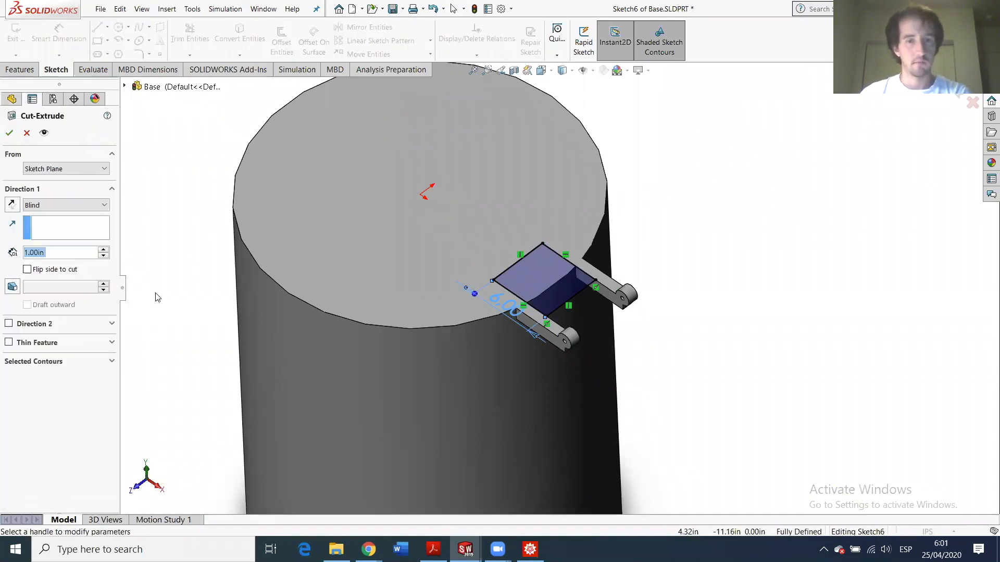
- Create Cut-Extrude3 with a 5 in Blind depth, then bring HW6.SLDASM forward
type("5")
key("Return")
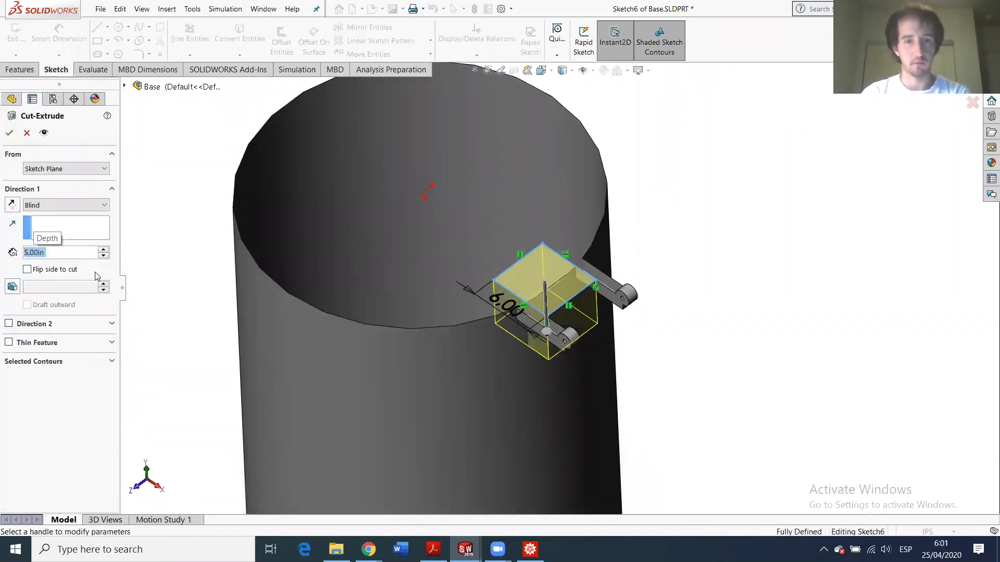
key("Return")
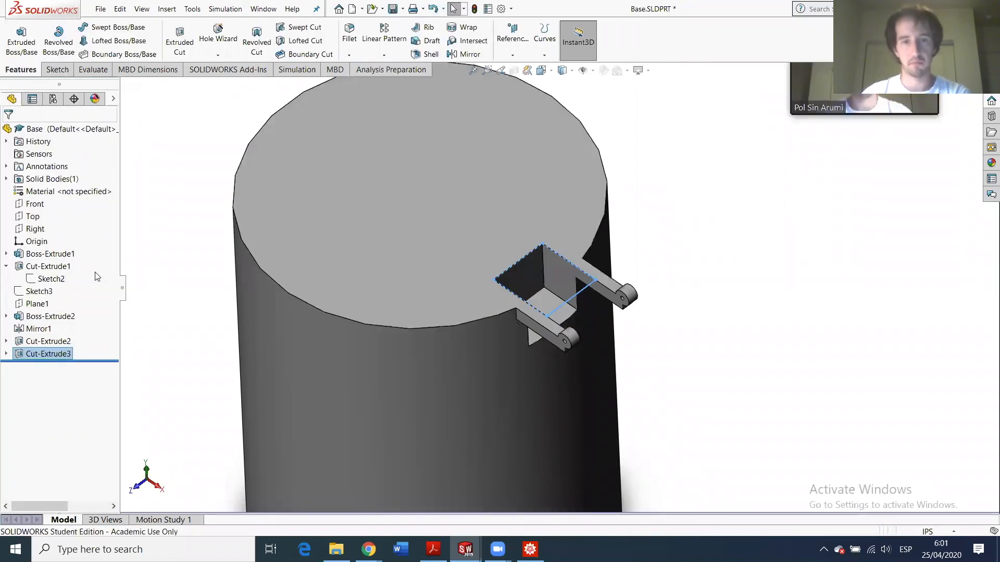
middle_click_drag(551, 272, 742, 178)
left_click(742, 178)
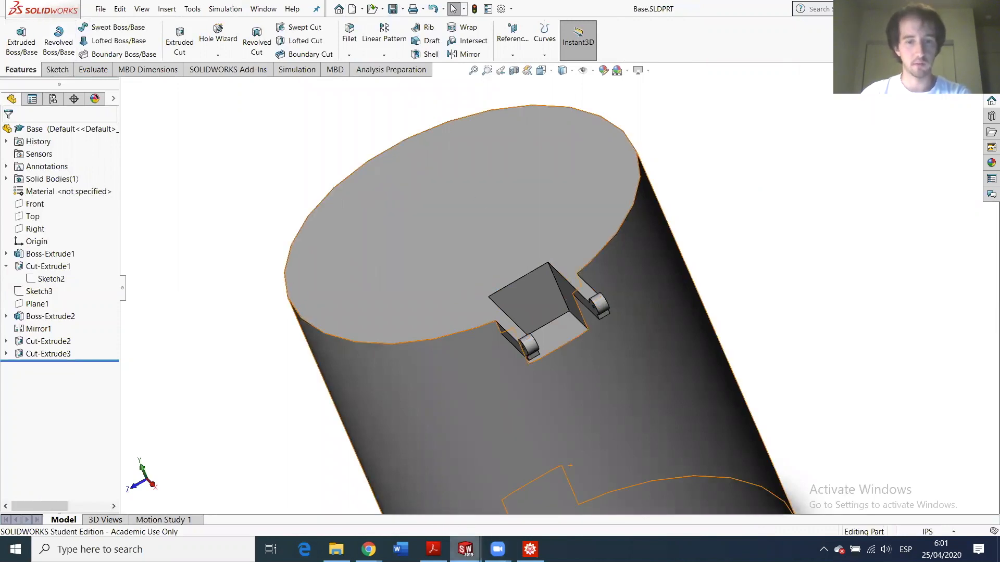
left_click(465, 549)
left_click(469, 480)
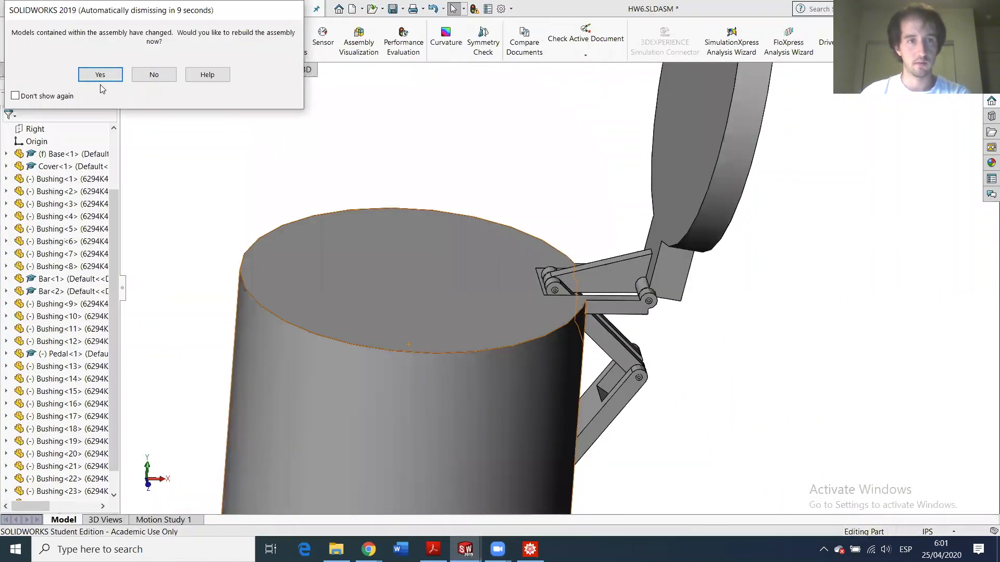
- Rebuild HW6 and swing the Cover about its hinge to test the linkage against the pocket
left_click(99, 75)
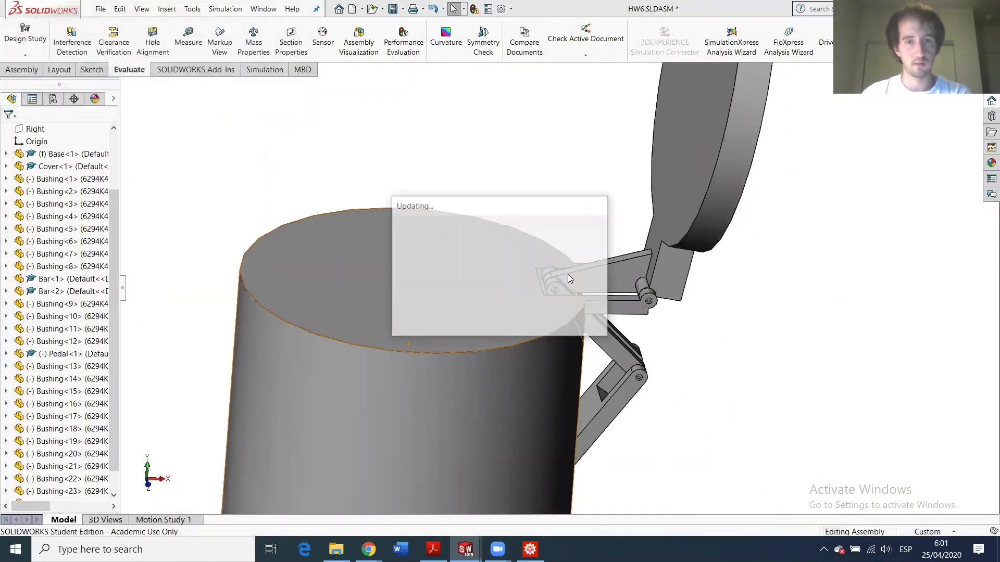
scroll(560, 281, "down", 2)
scroll(546, 306, "down", 2)
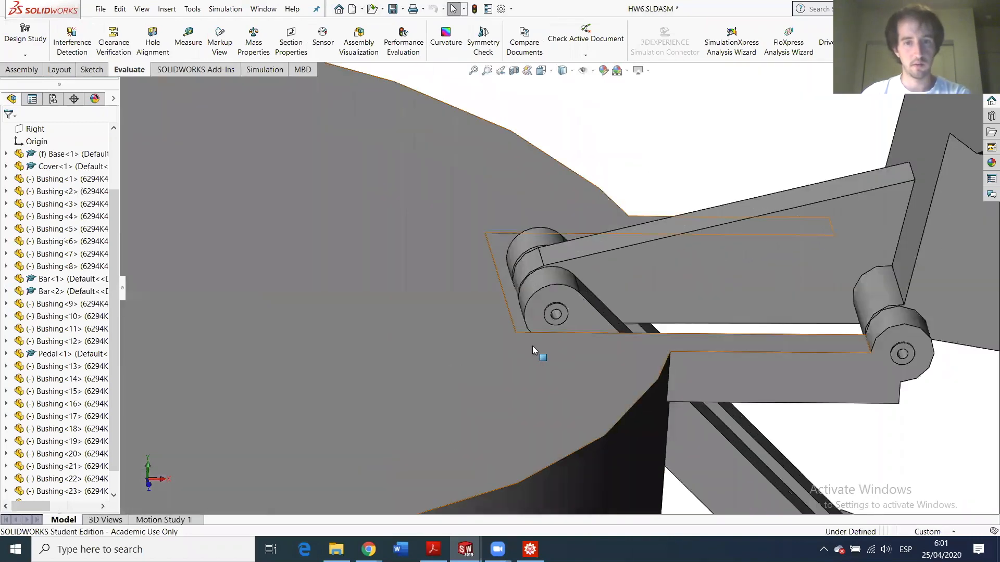
scroll(537, 349, "down", 3)
scroll(790, 408, "up", 5)
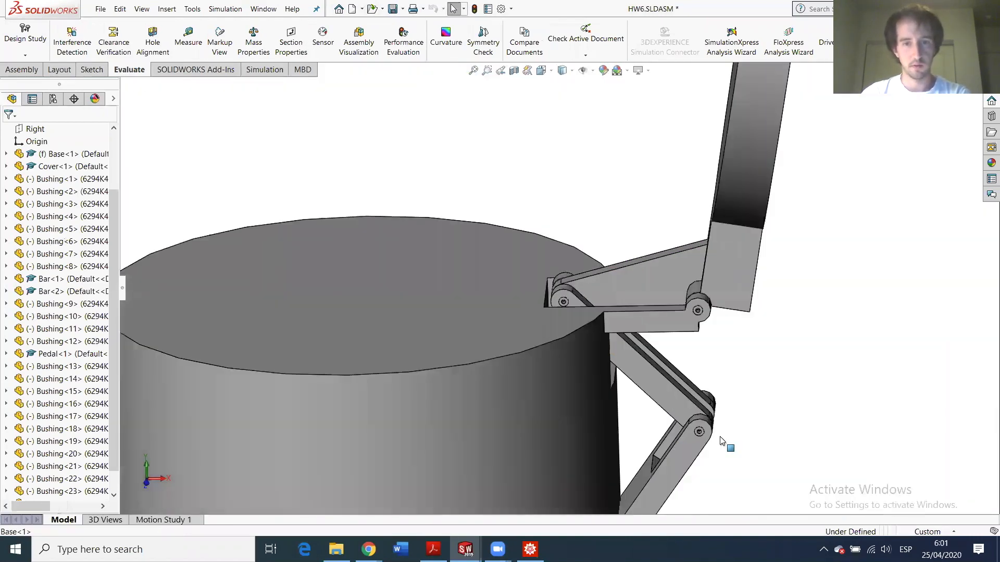
left_click_drag(698, 179, 628, 279)
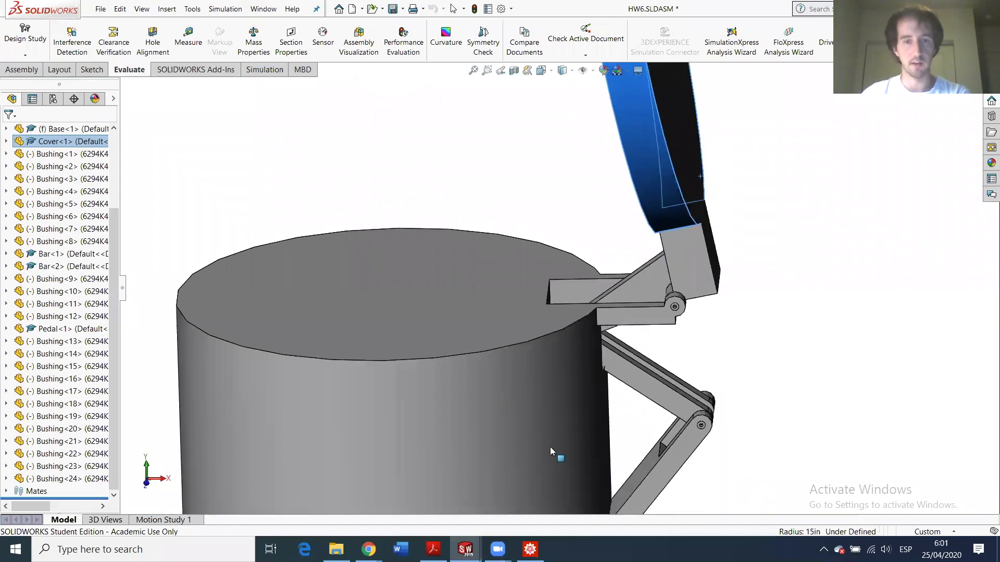
left_click(476, 315)
mouse_move(464, 549)
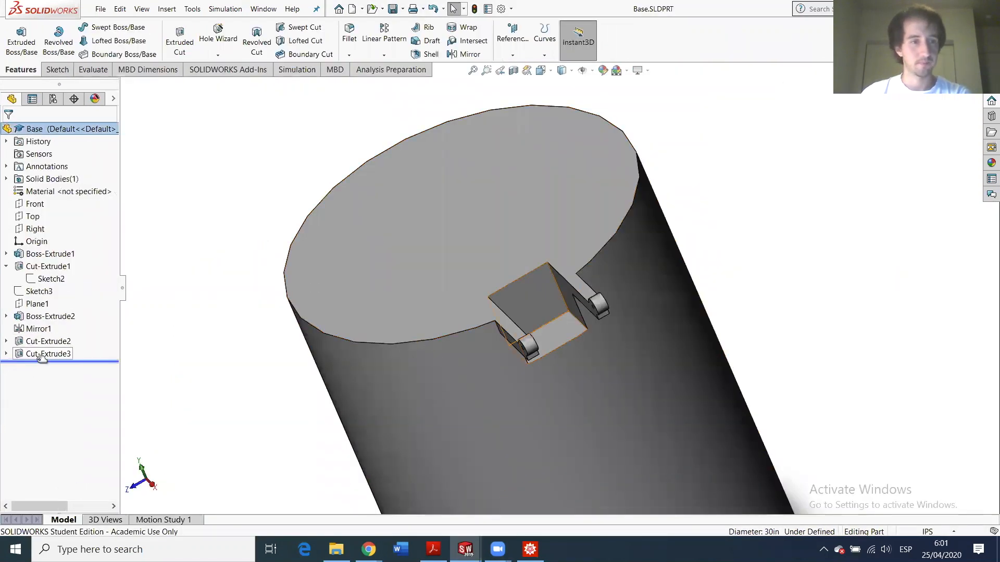
- Edit Cut-Extrude3 and change its depth from 5.00 in to 8.00 in
left_click(42, 354)
left_click(47, 323)
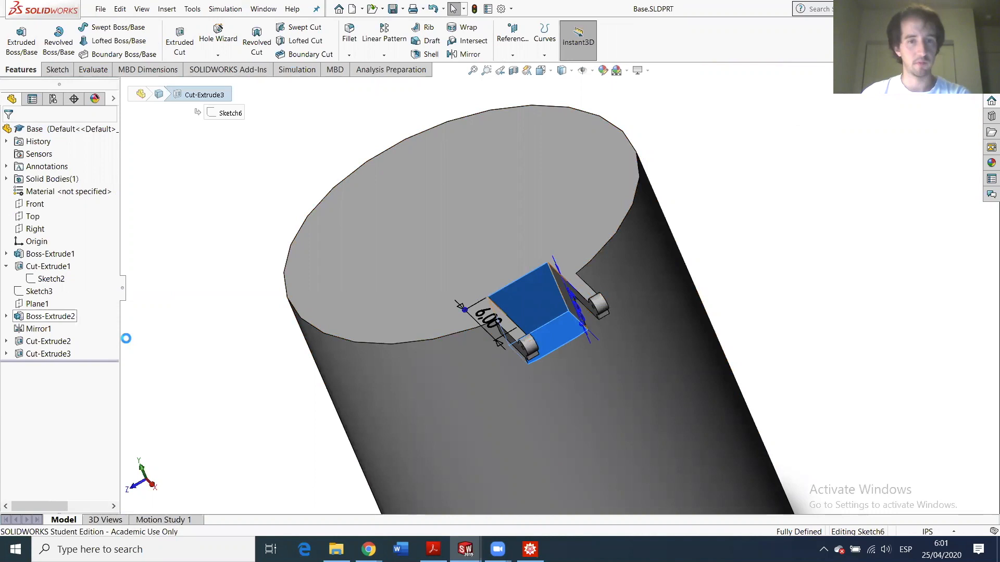
type("8")
key("Return")
key("Return")
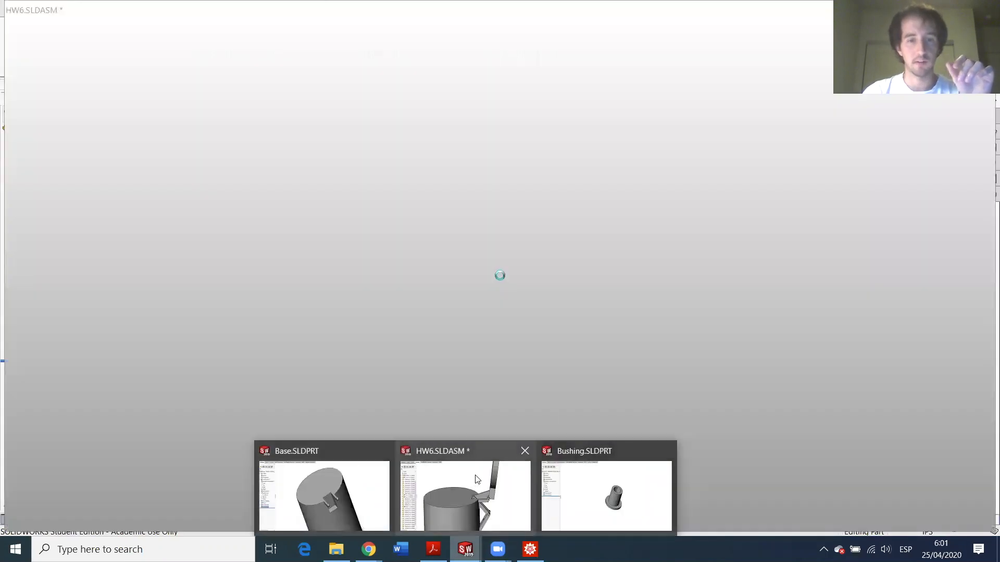
- Rebuild HW6 with the deeper pocket and swing the lid linkage to test its motion
left_click(472, 480)
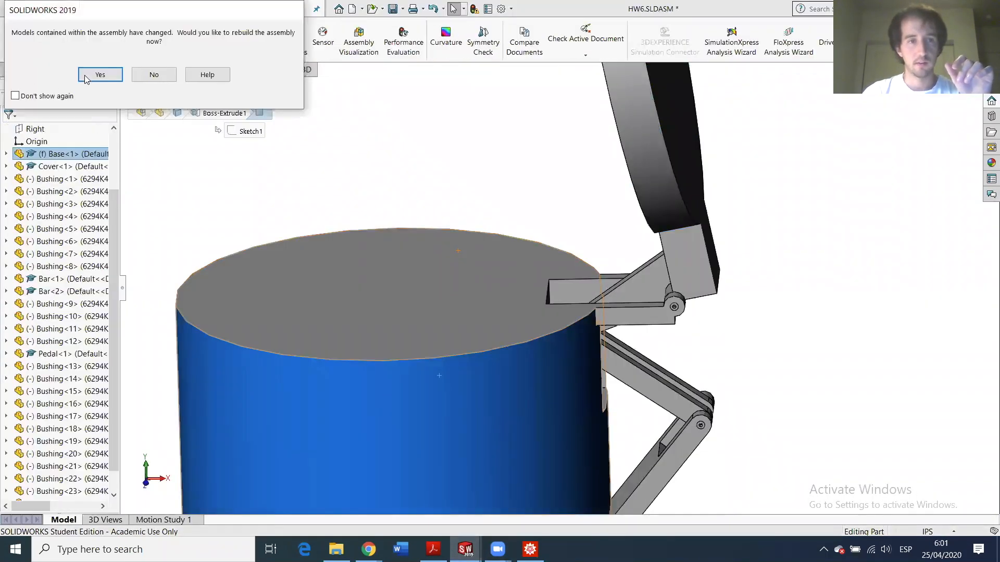
left_click(87, 78)
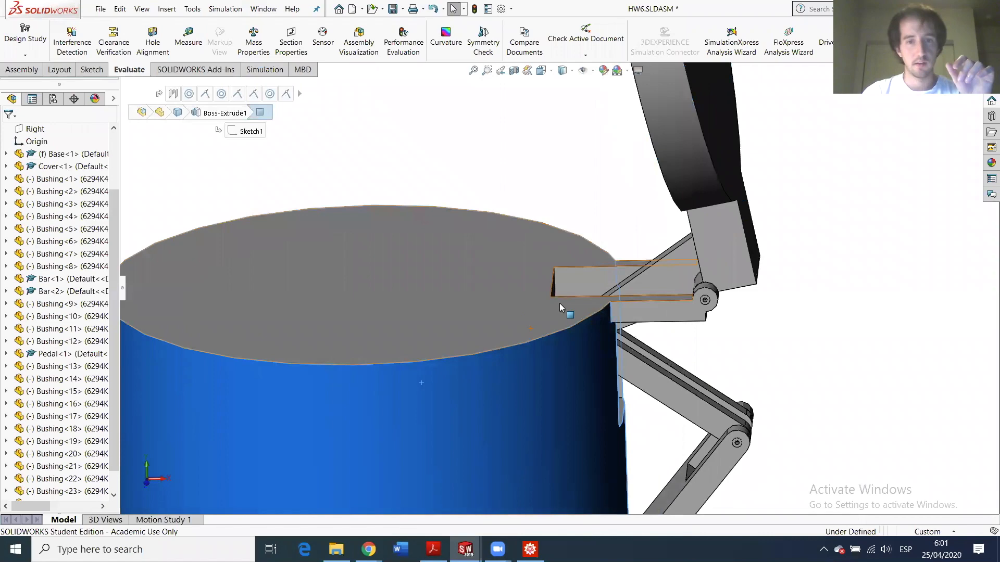
middle_click_drag(559, 308, 608, 262)
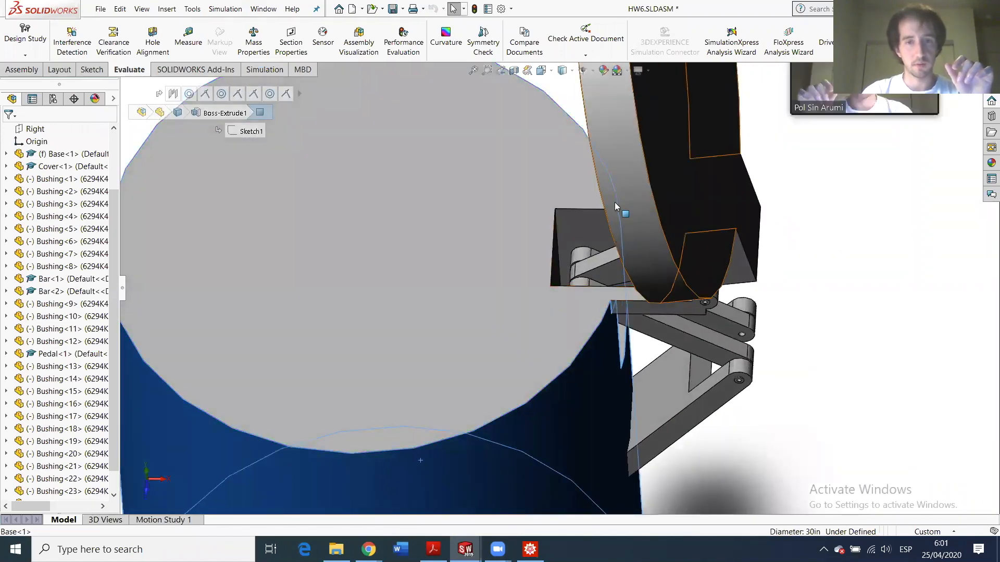
middle_click_drag(546, 198, 871, 293)
left_click_drag(721, 235, 792, 256)
scroll(533, 283, "down", 3)
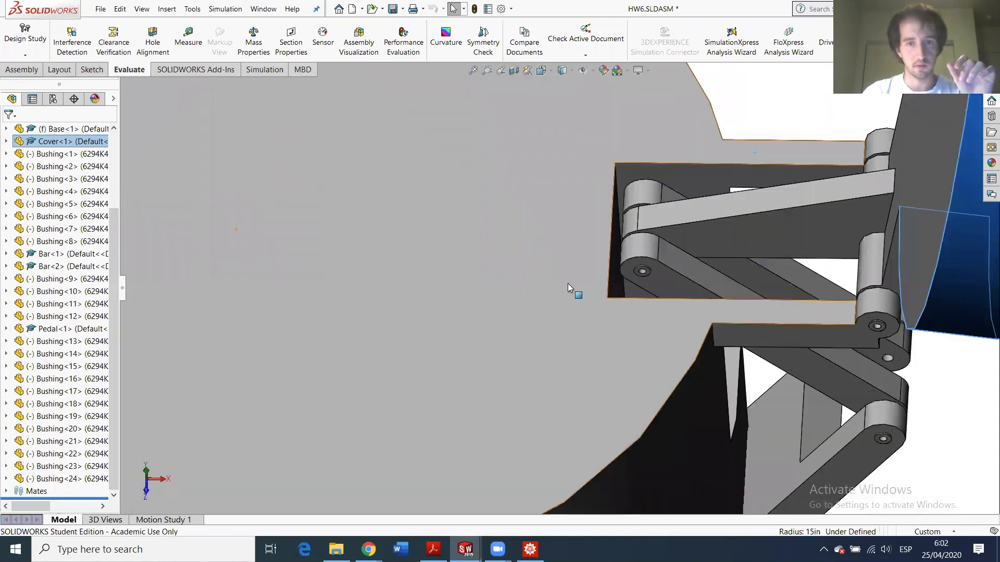
scroll(579, 305, "up", 5)
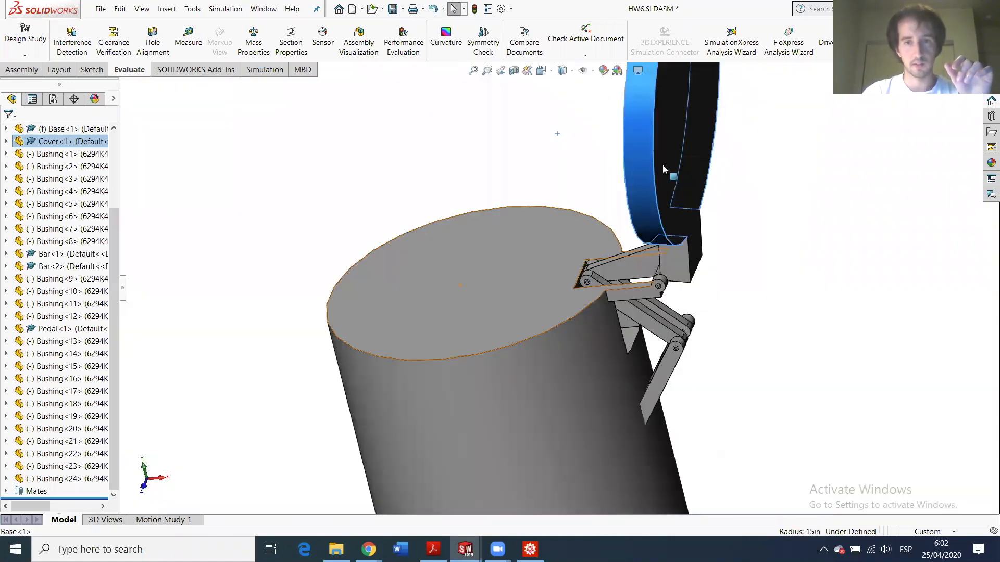
scroll(662, 165, "up", 1)
- Swing the lid closed over the base and back open, then view the bin side-on
mouse_move(629, 160)
left_mouse_down()
mouse_move(457, 223)
mouse_move(487, 206)
mouse_move(496, 186)
mouse_move(669, 217)
mouse_move(726, 243)
left_mouse_up()
left_click_drag(546, 169, 738, 250)
left_click_drag(422, 143, 649, 142)
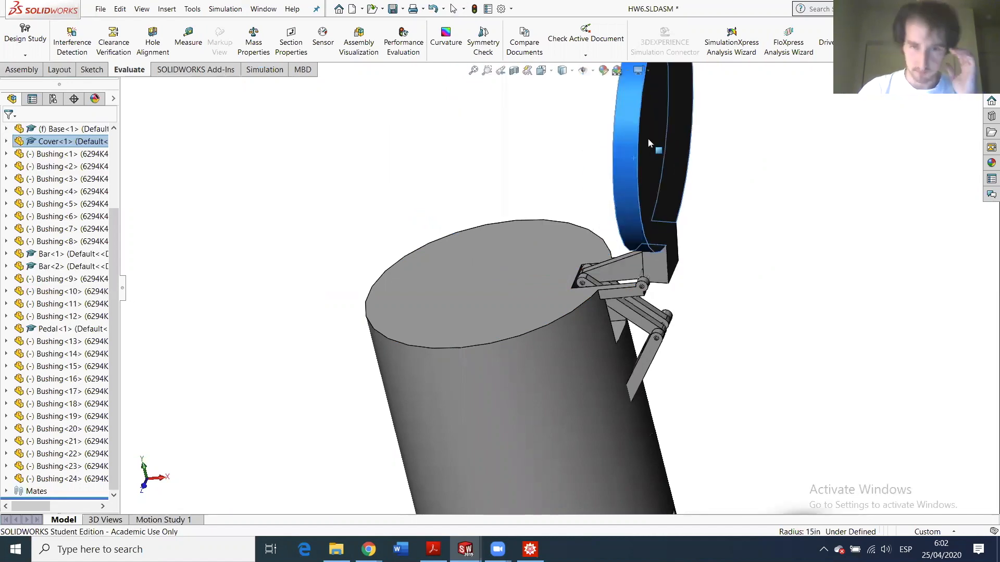
scroll(588, 275, "down", 3)
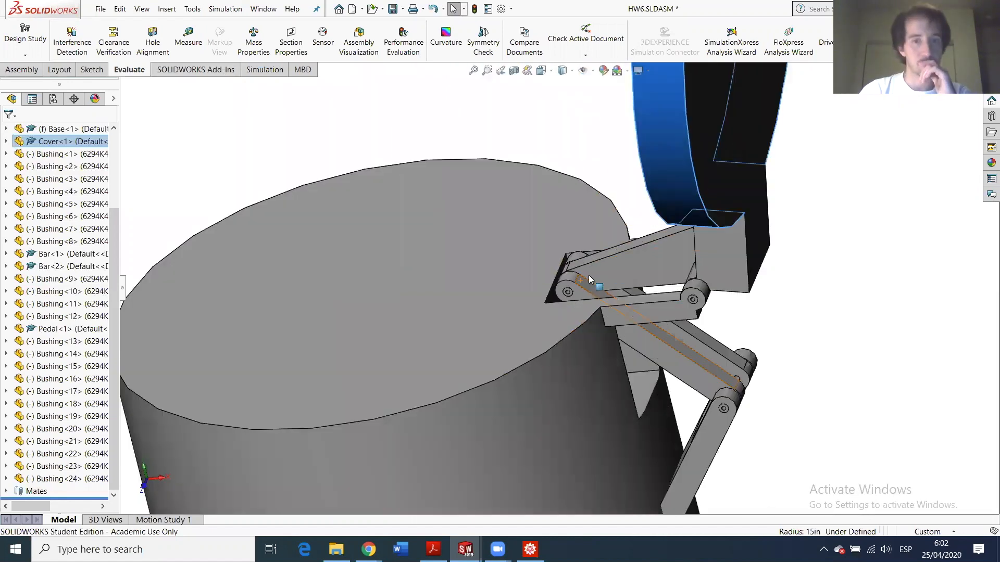
scroll(619, 326, "up", 3)
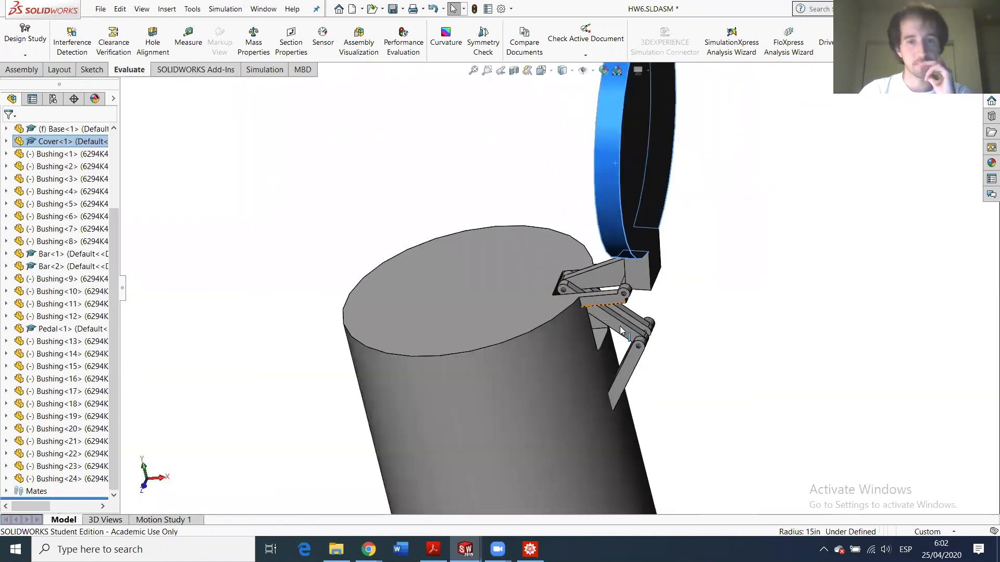
scroll(619, 326, "up", 2)
middle_click_drag(500, 388, 508, 321)
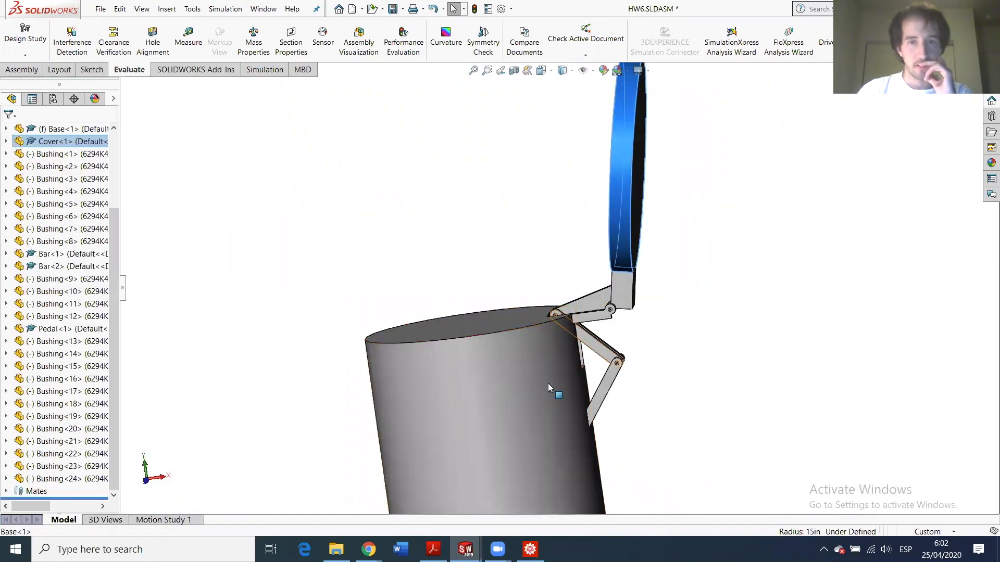
scroll(546, 383, "up", 4)
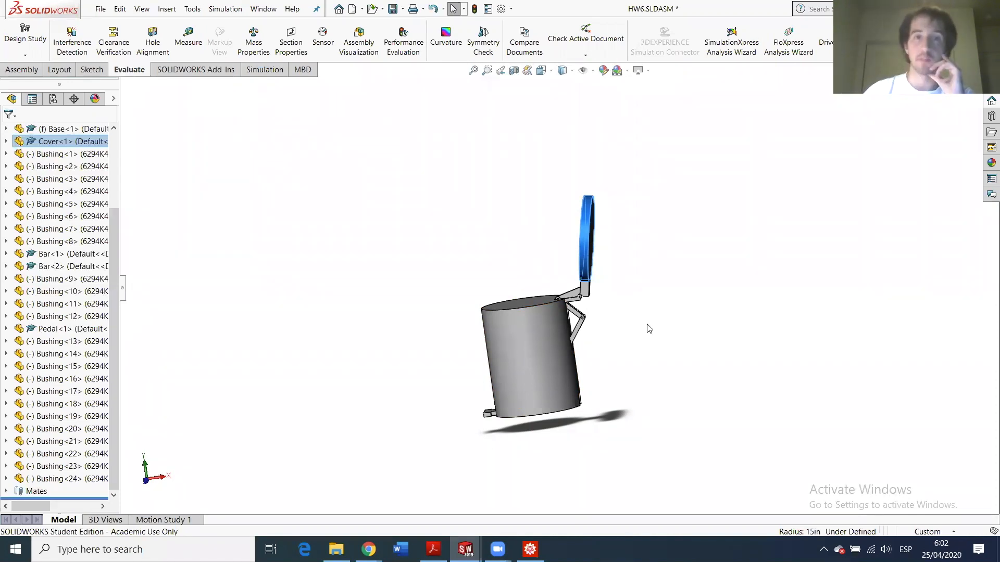
left_click(513, 70)
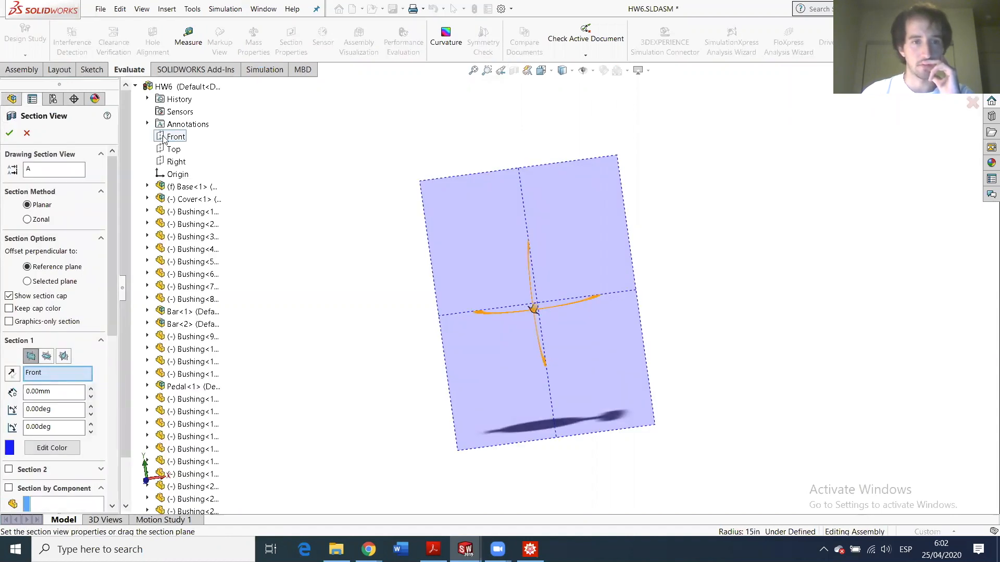
left_click_drag(531, 310, 525, 323)
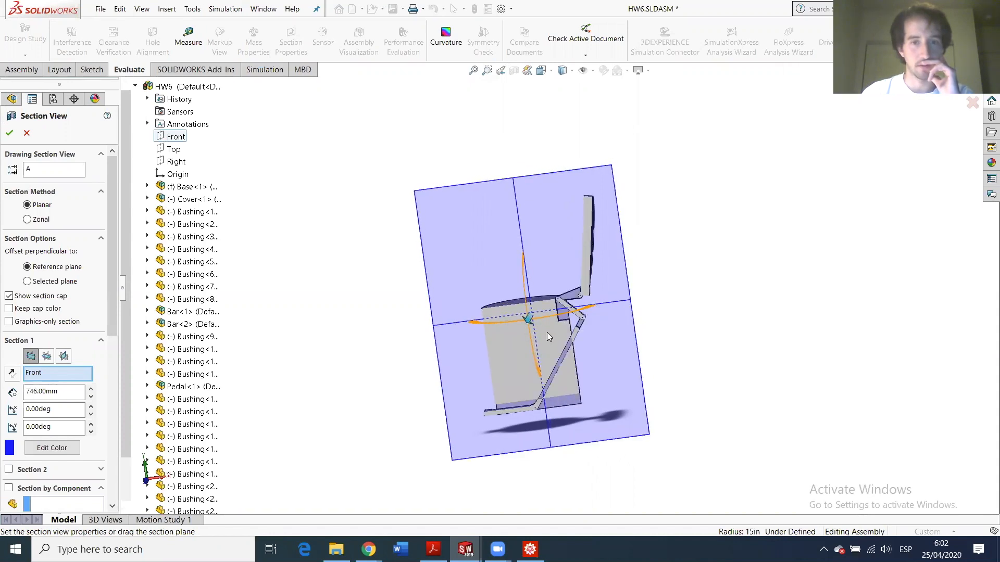
scroll(481, 304, "down", 3)
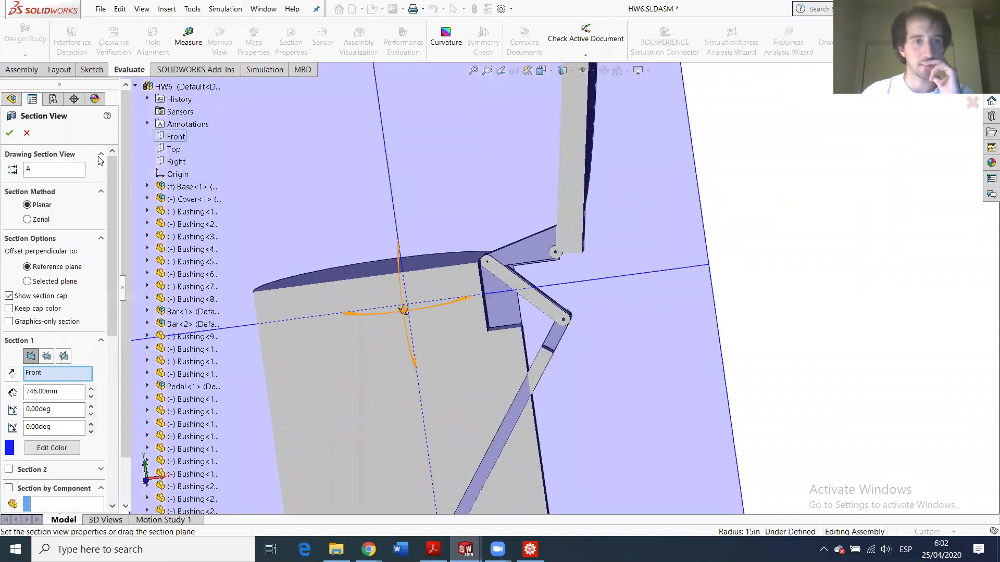
left_click(10, 132)
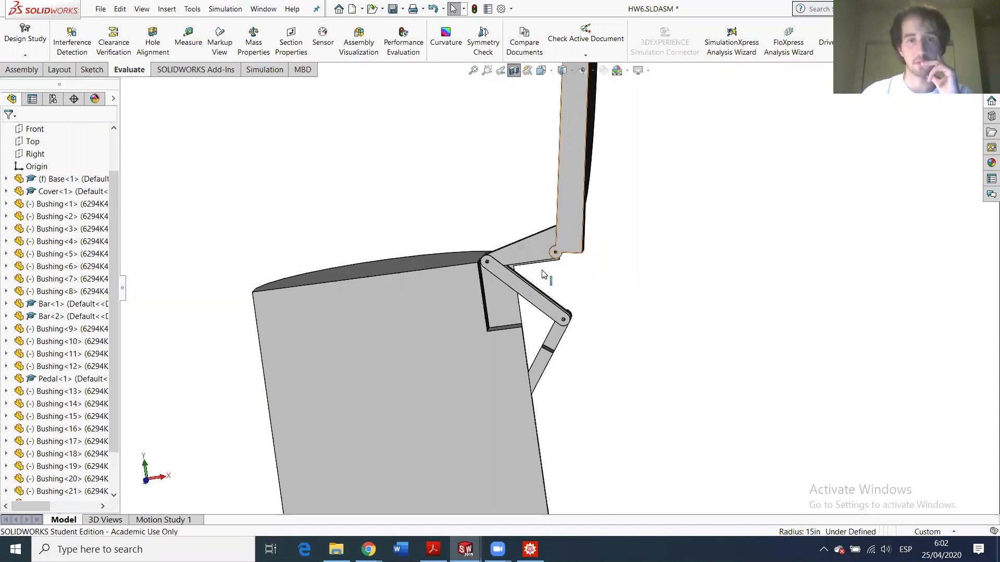
- From the Front view, drag the Cover through its full swing to check its linkage clears the base pocket
scroll(459, 310, "down", 2)
middle_click_drag(460, 311, 478, 293)
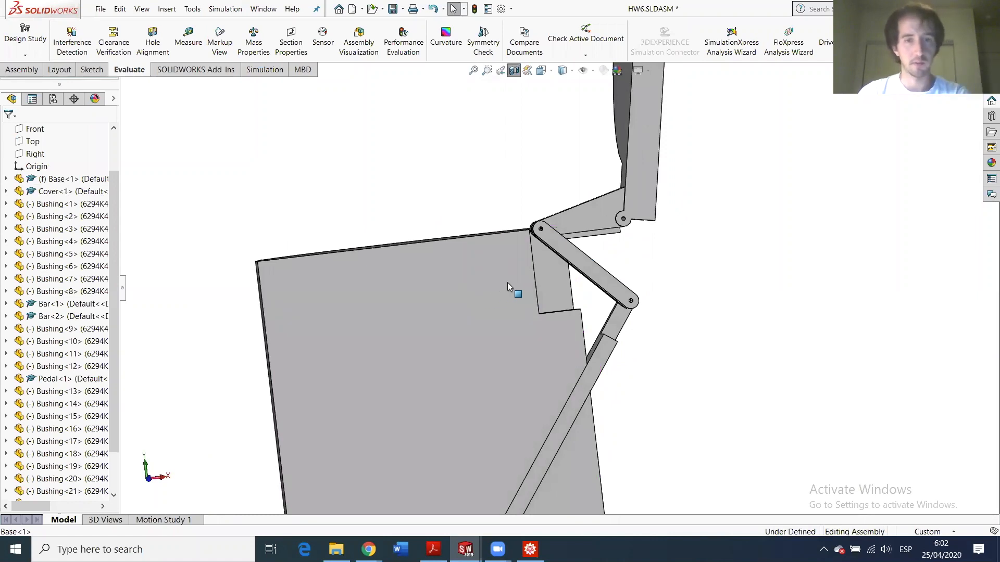
key("ctrl+1")
scroll(627, 271, "down", 5)
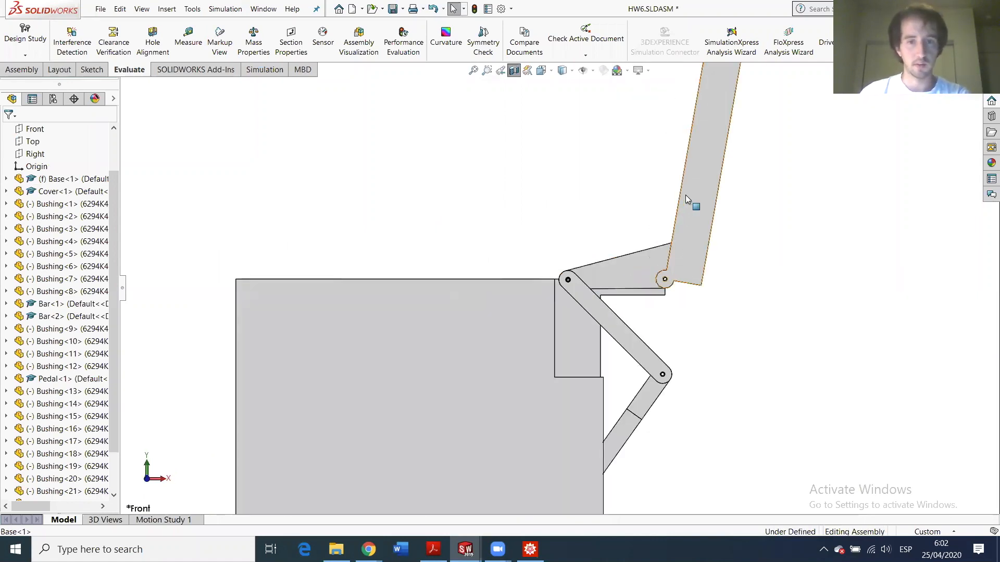
left_click_drag(677, 182, 731, 198)
scroll(646, 363, "down", 3)
scroll(625, 379, "up", 8)
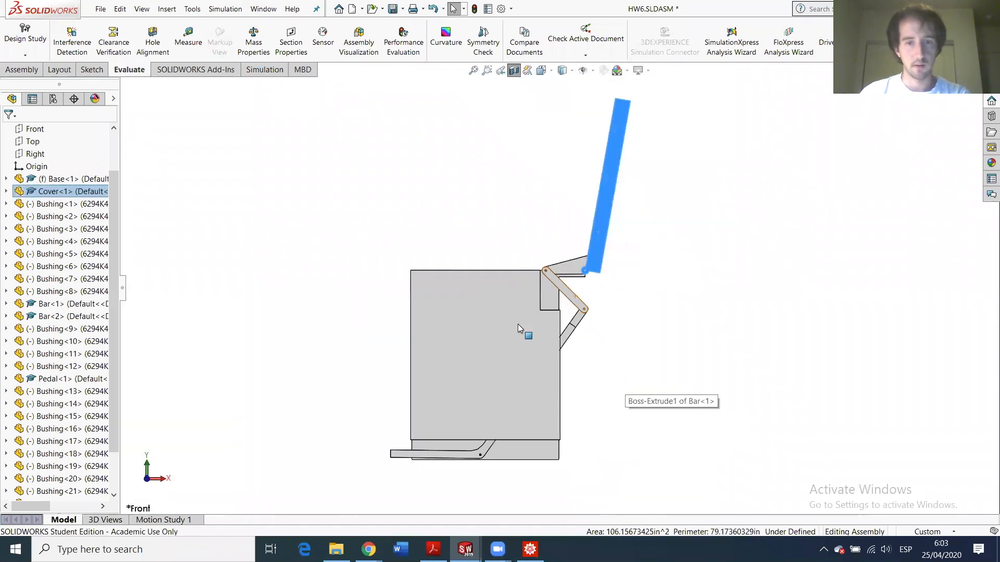
scroll(517, 325, "down", 3)
scroll(589, 336, "up", 4)
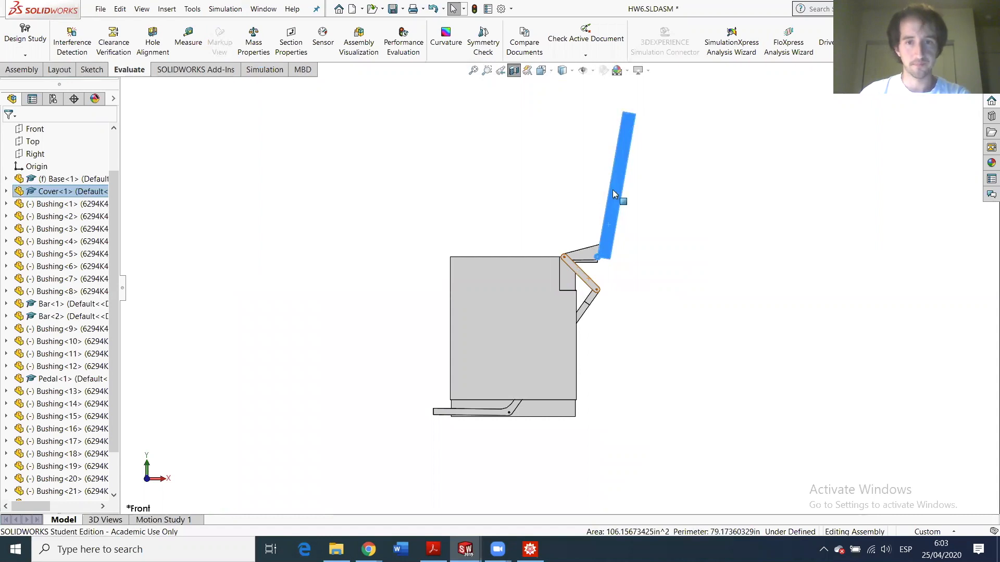
left_click_drag(596, 196, 638, 205)
left_click_drag(550, 325, 551, 326)
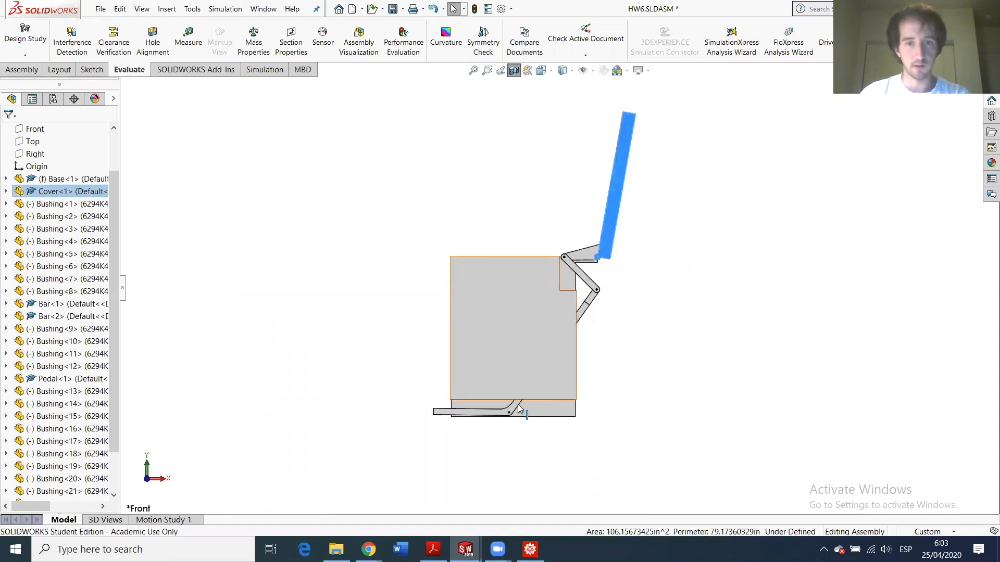
left_click_drag(611, 206, 670, 239)
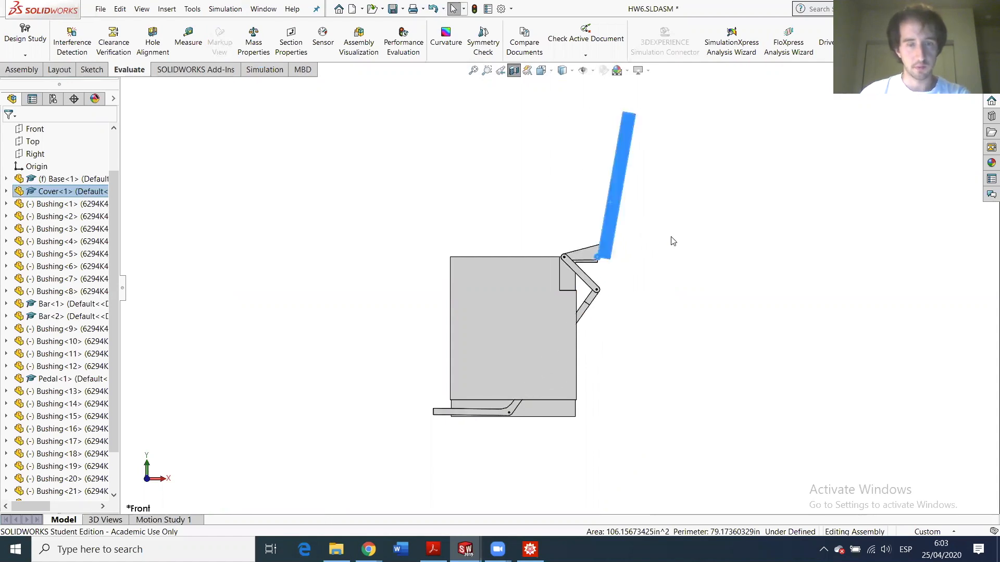
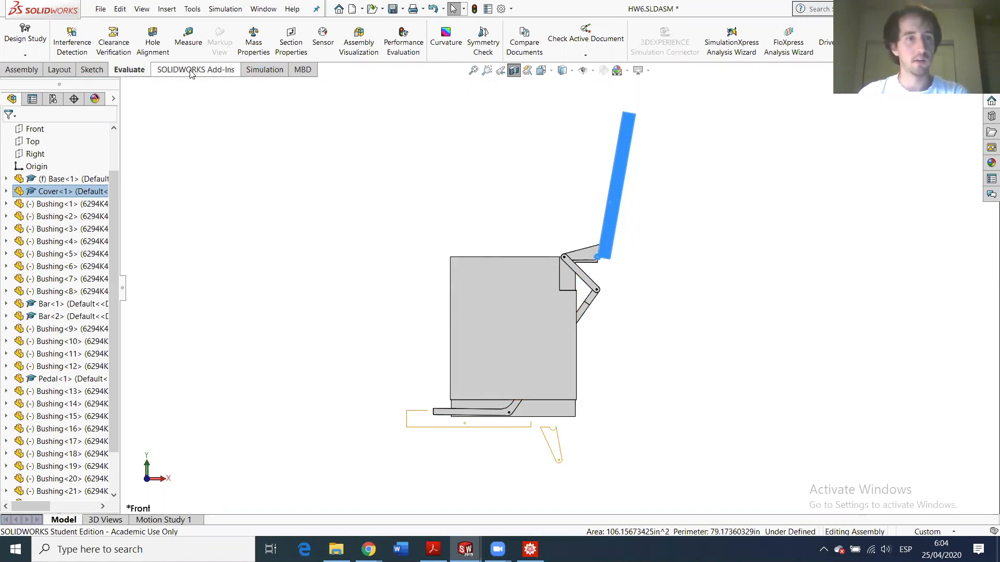
- Switch from HW6 to the Base part window, tilt the view, and select the Front plane
left_click(476, 545)
left_click(331, 476)
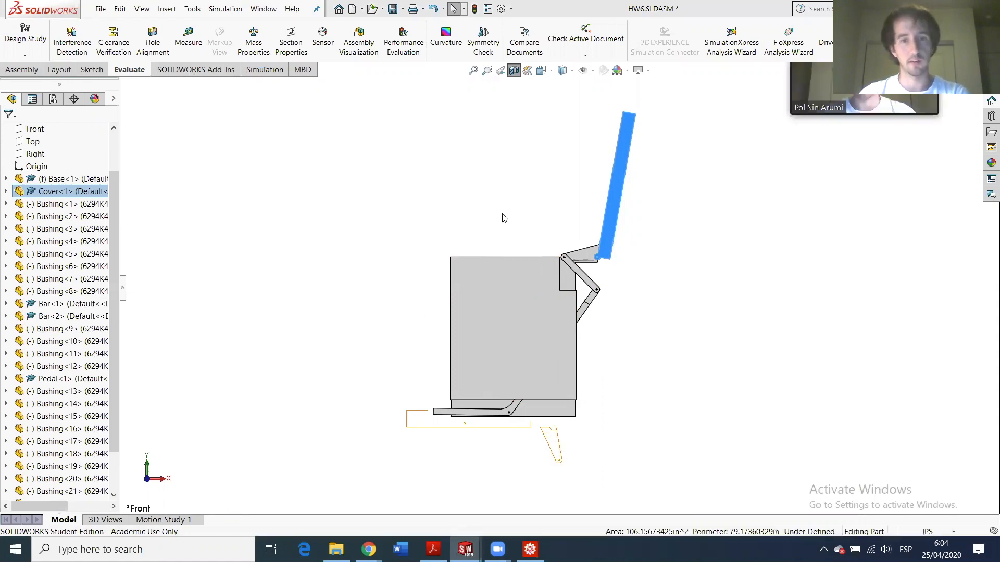
middle_click_drag(533, 370, 346, 301)
left_click(22, 207)
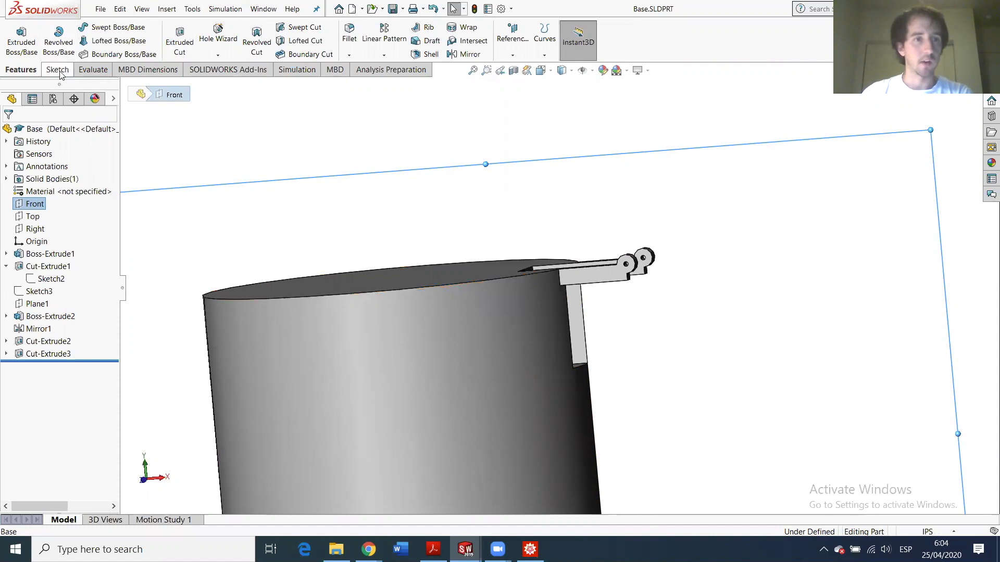
- Start an extruded-cut sketch (Sketch7) on Base's Front plane and show a Front section view
left_click(179, 41)
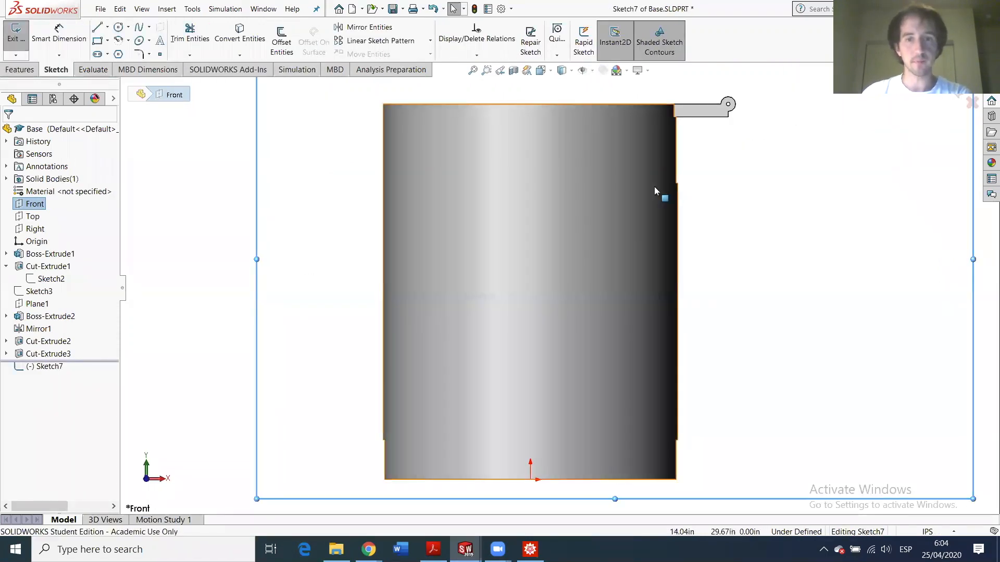
left_click(513, 71)
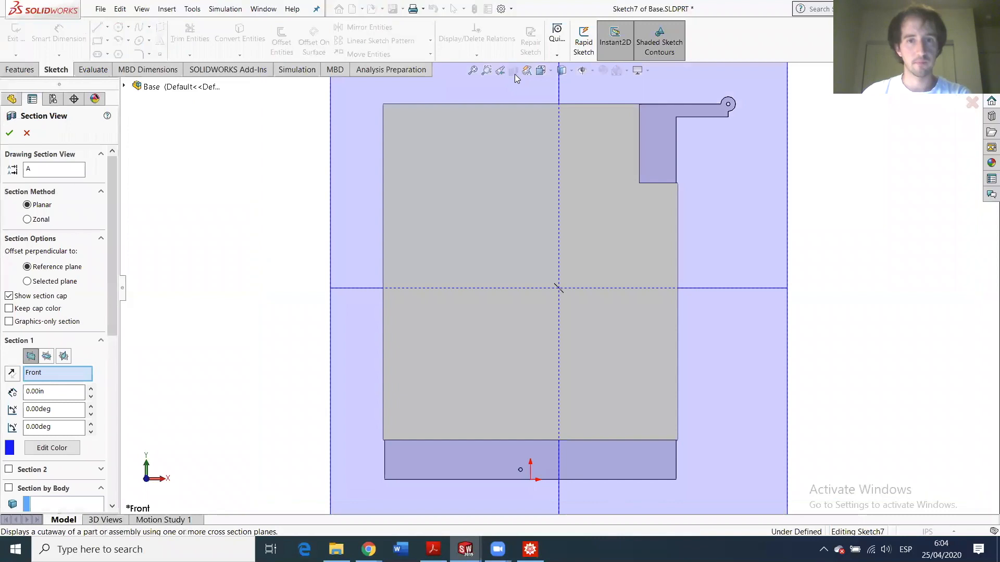
left_click(9, 133)
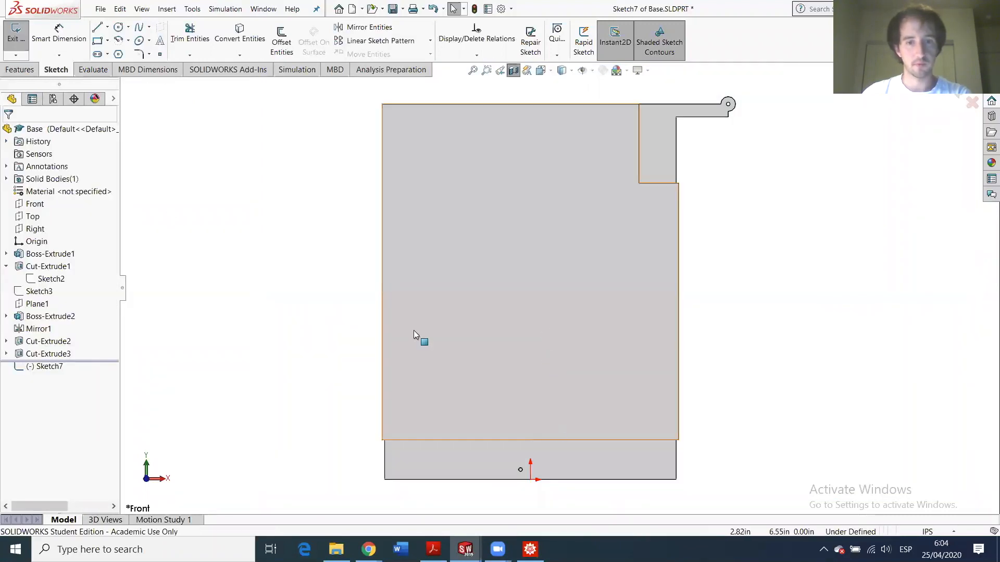
- Draw a closed profile slanting from the part's bottom edge up to the notch corner
left_click(97, 27)
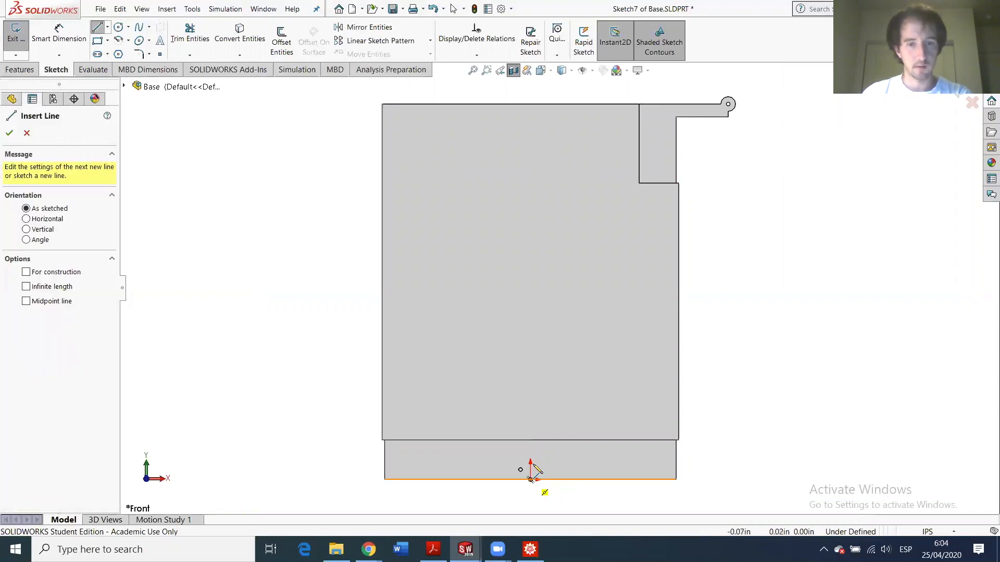
left_click(530, 440)
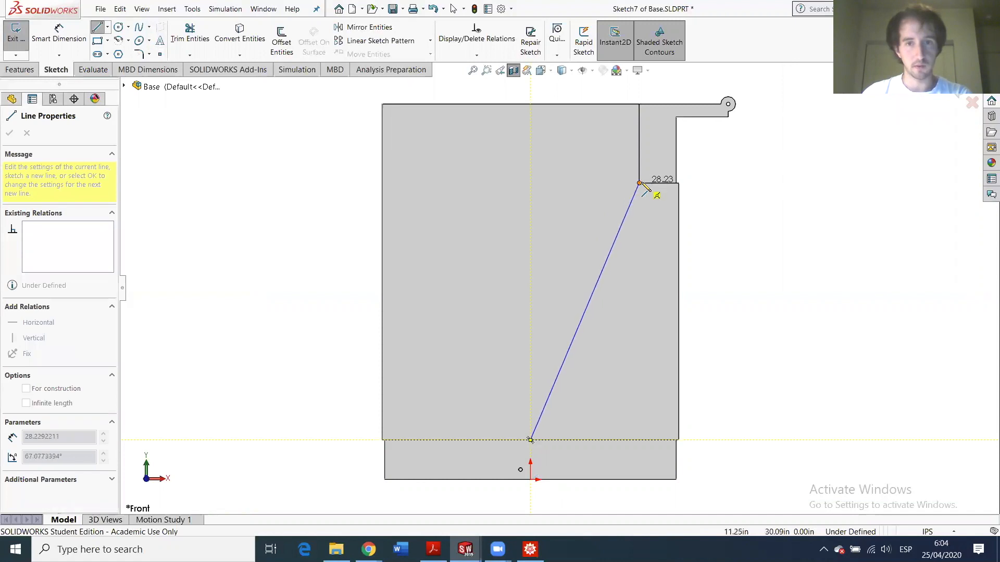
left_click(640, 184)
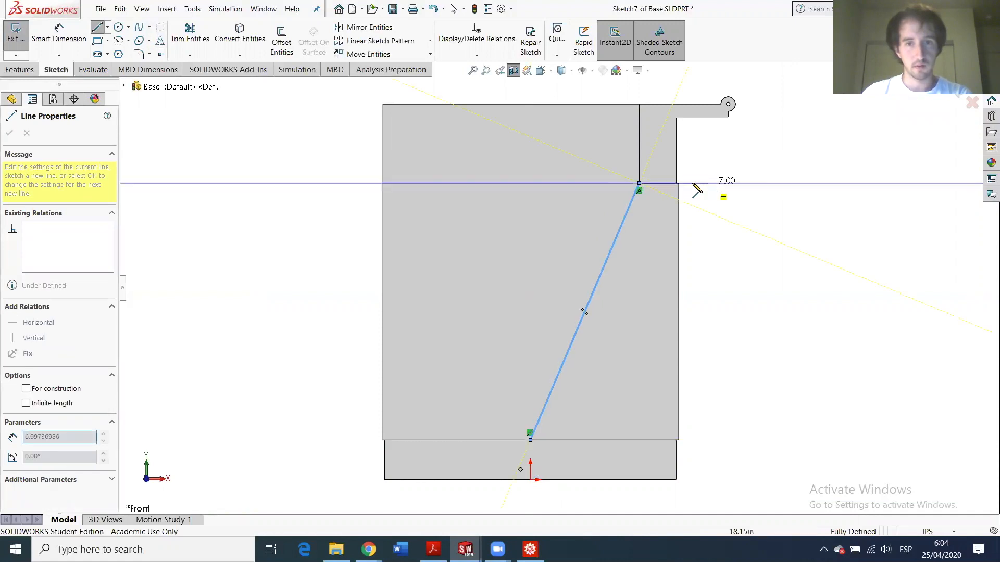
left_click(700, 183)
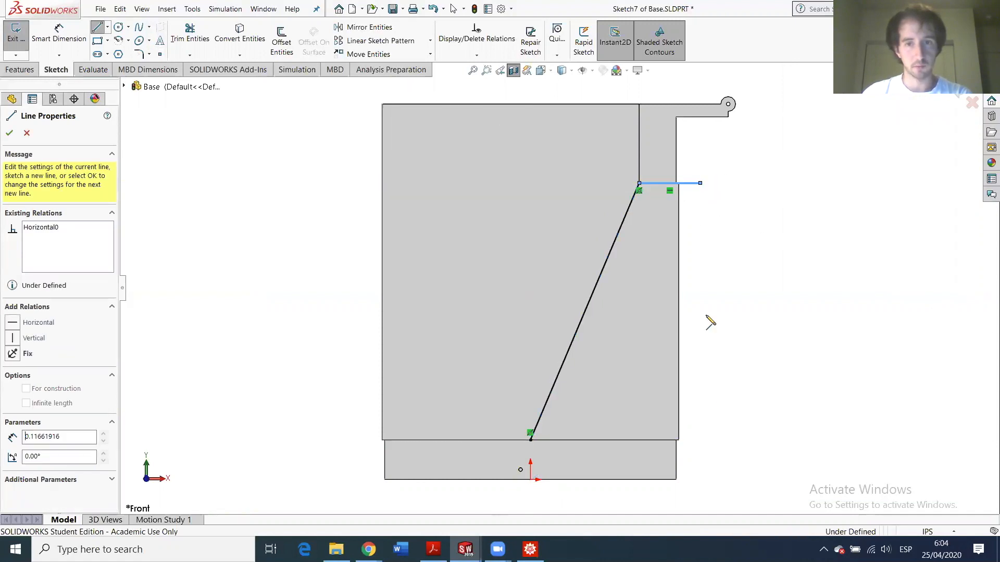
left_click(700, 440)
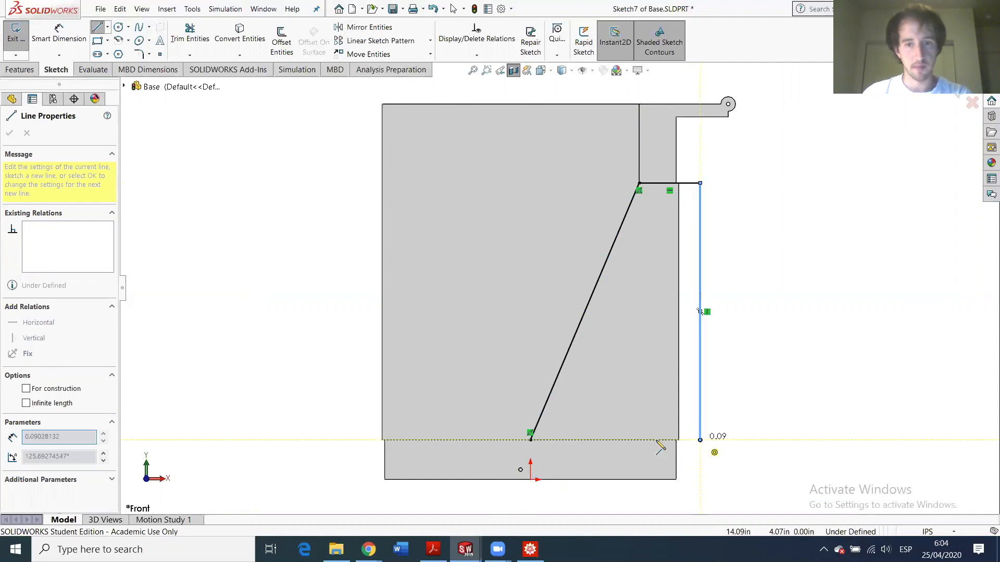
left_click(530, 440)
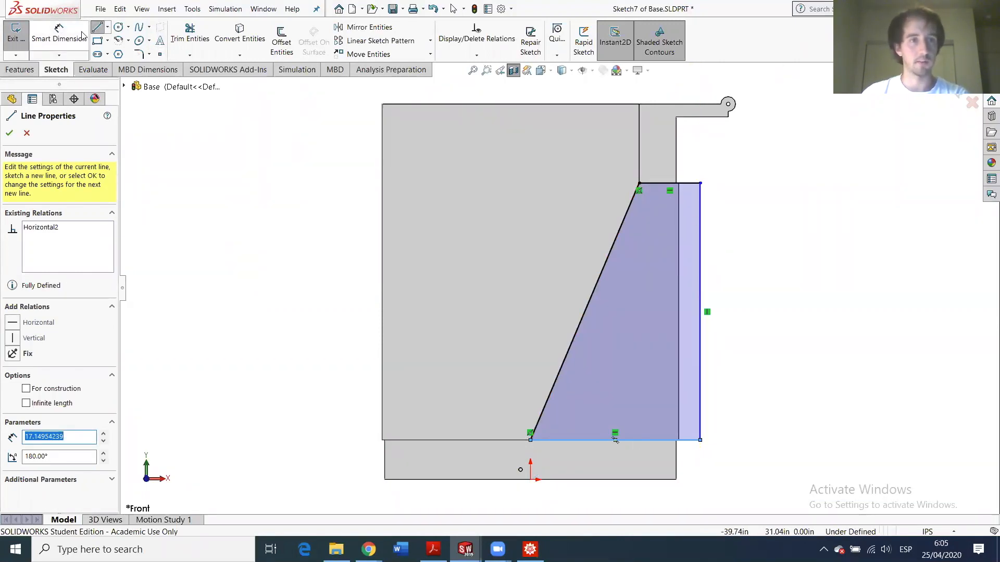
- Dimension the profile's top edge to a 5.00 width
left_click(60, 35)
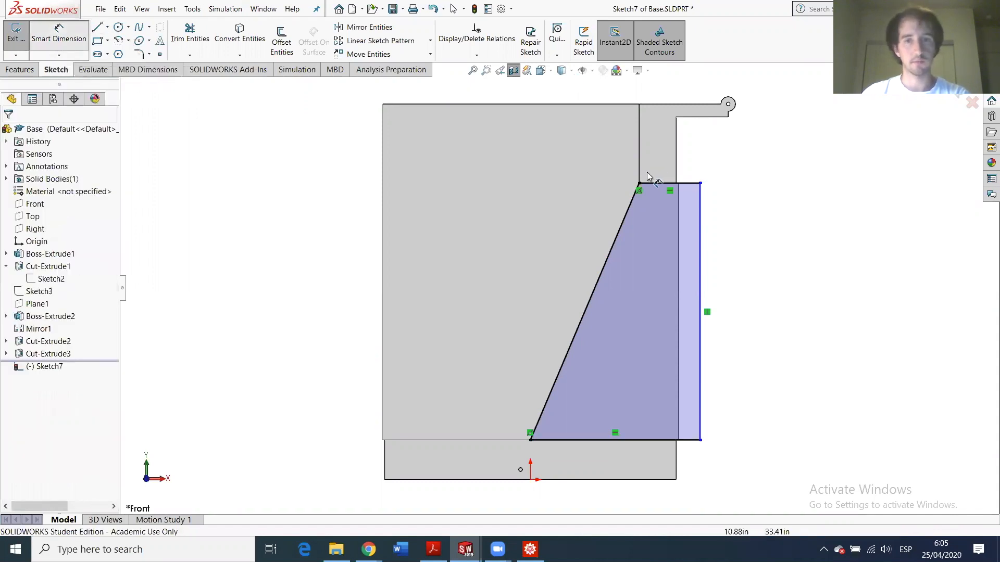
left_click(701, 185)
left_click(701, 184)
left_click(676, 167)
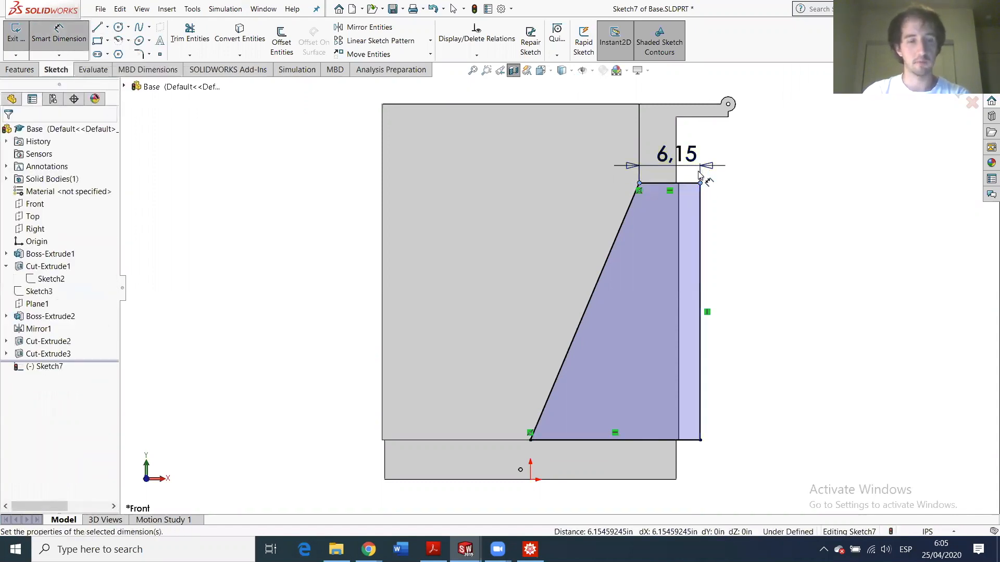
type("5.00in")
key("Return")
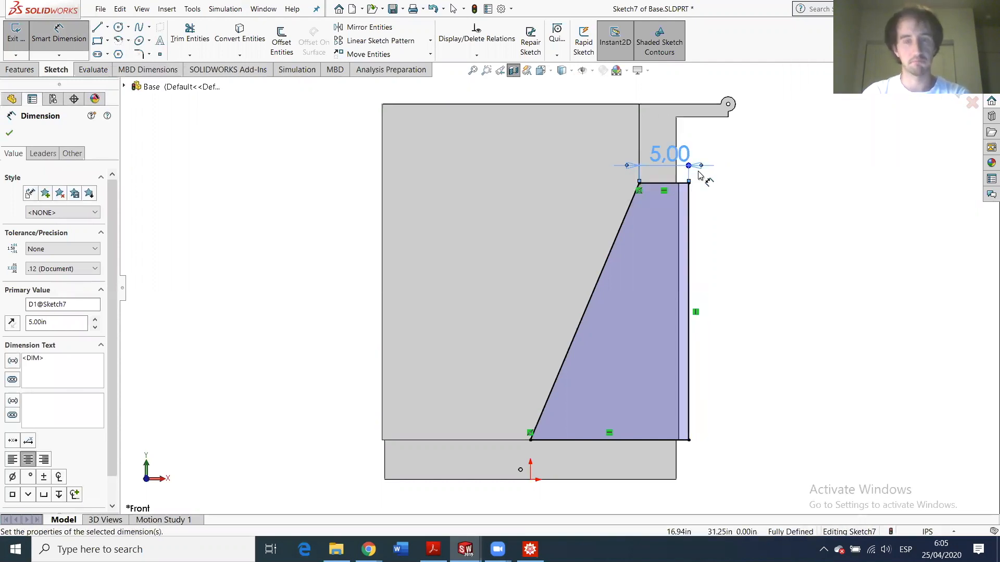
left_click(715, 171)
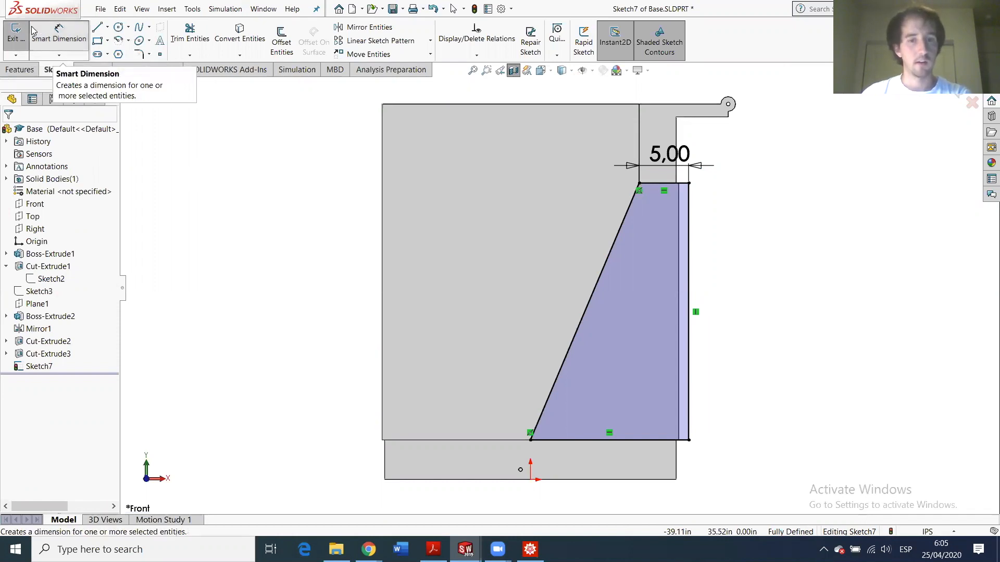
- Draw a closed triangle from the slanted edge's foot to the part's left edge
left_click(97, 28)
left_click(530, 439)
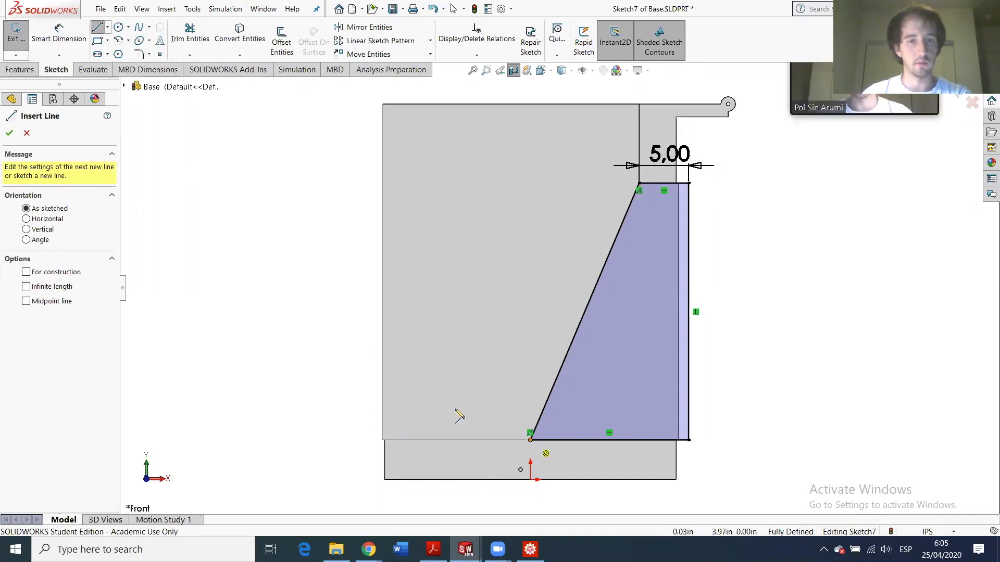
left_click(380, 393)
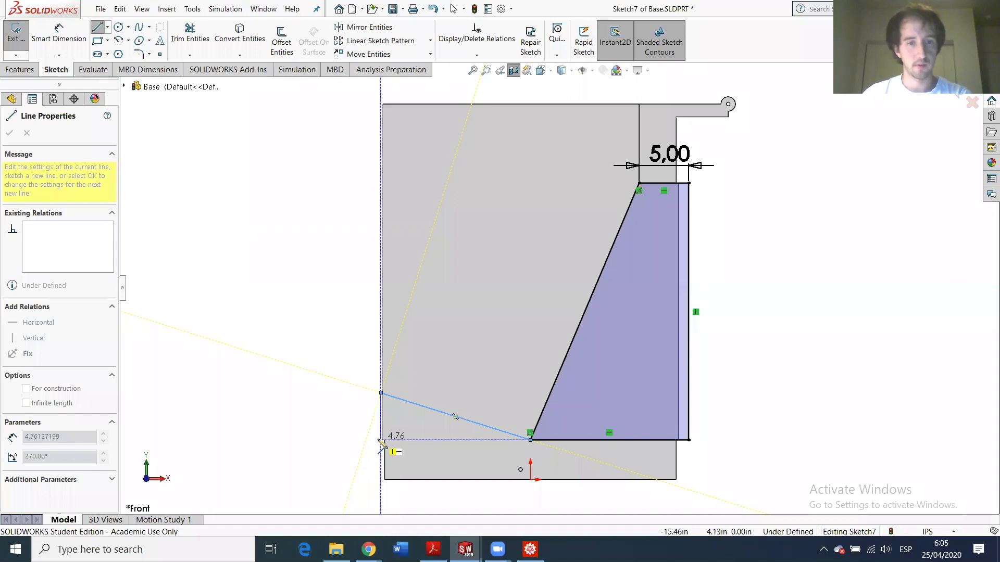
left_click(381, 440)
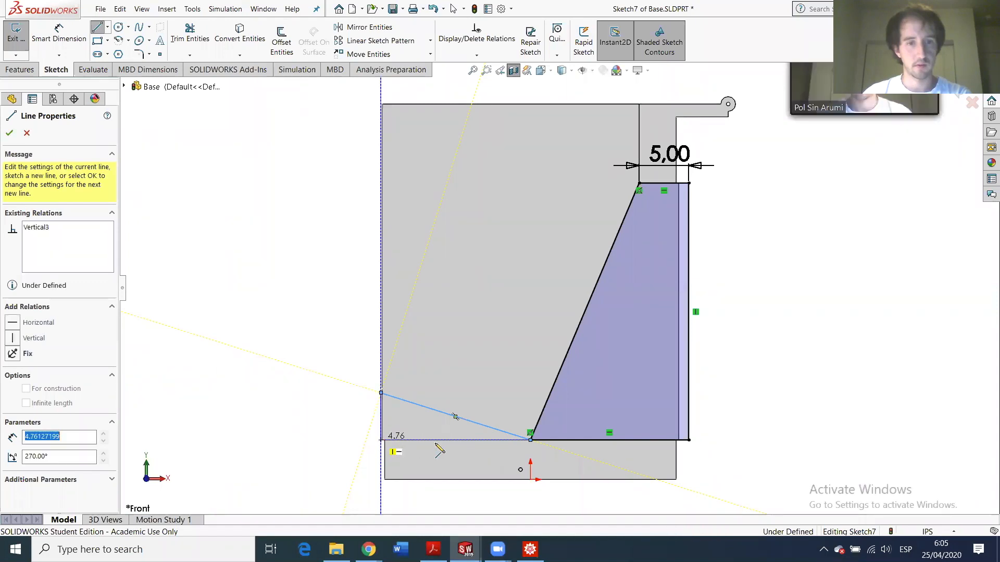
left_click(530, 440)
key("Escape")
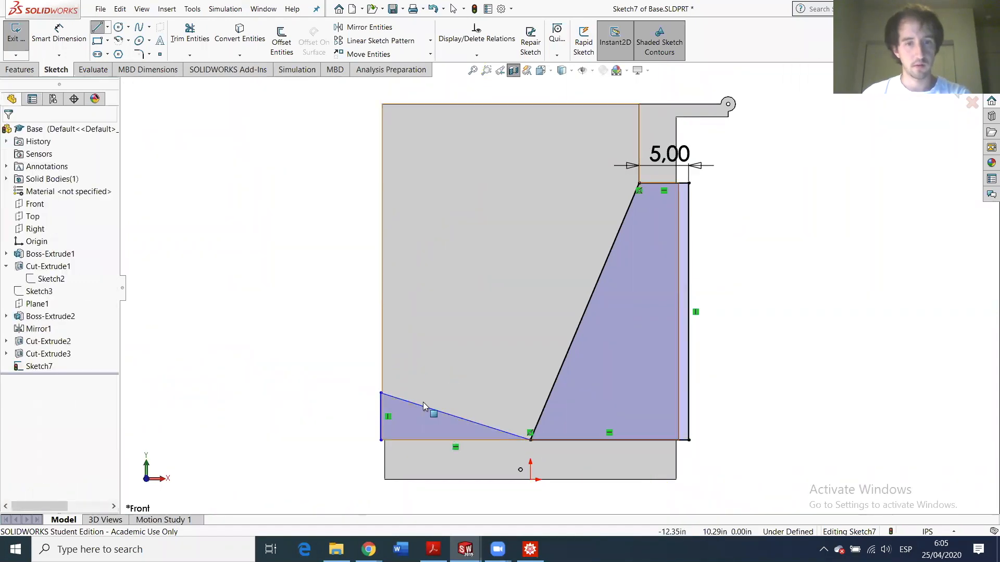
- Try exiting to the cut, cancel it, and check Sketch7's options in the tree
scroll(432, 417, "down", 3)
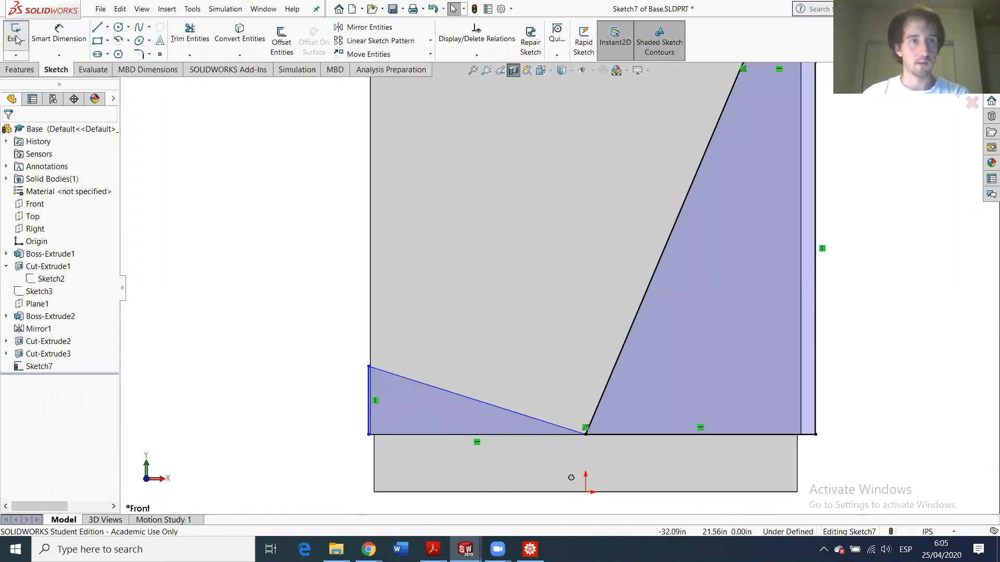
left_click(8, 35)
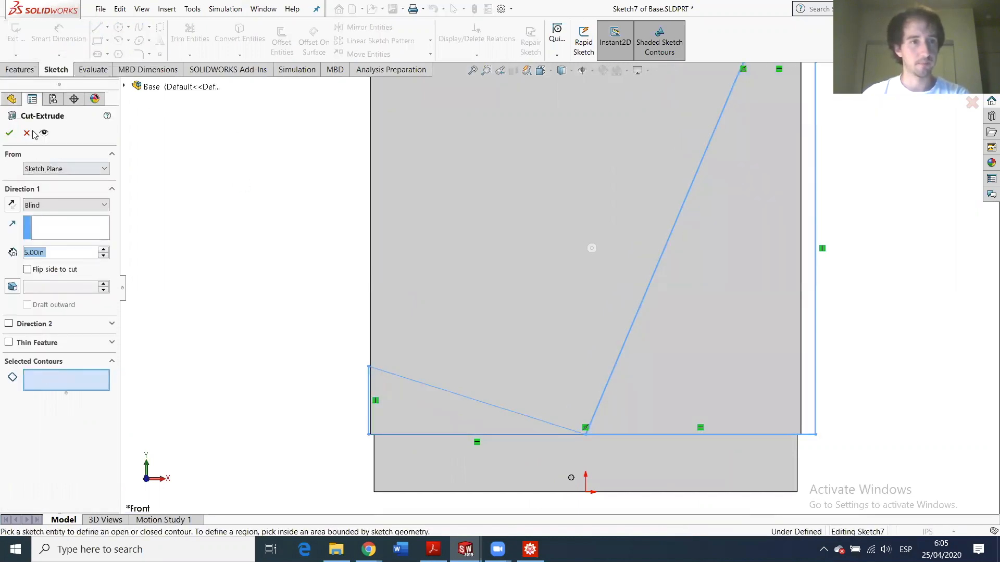
left_click(27, 132)
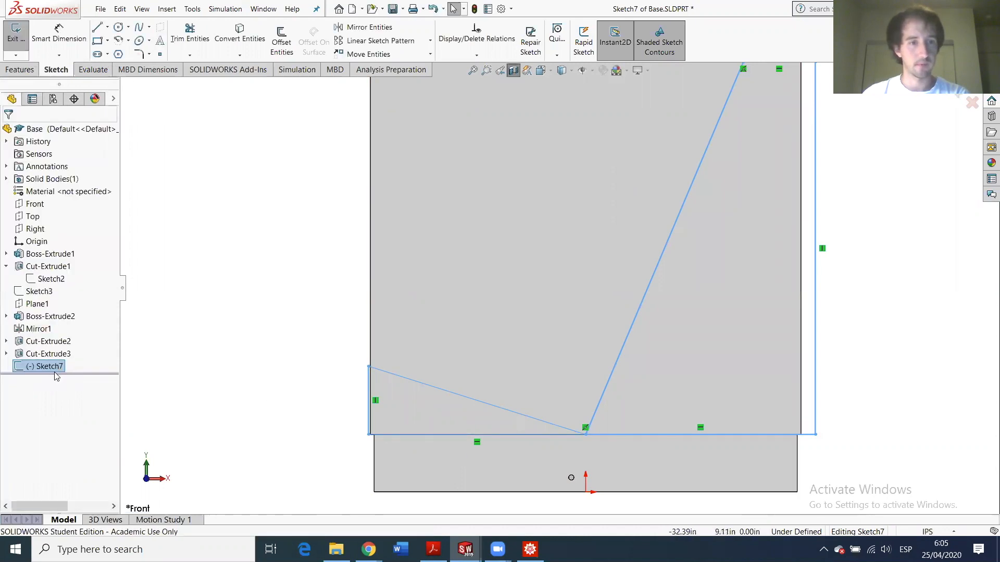
left_click(43, 364)
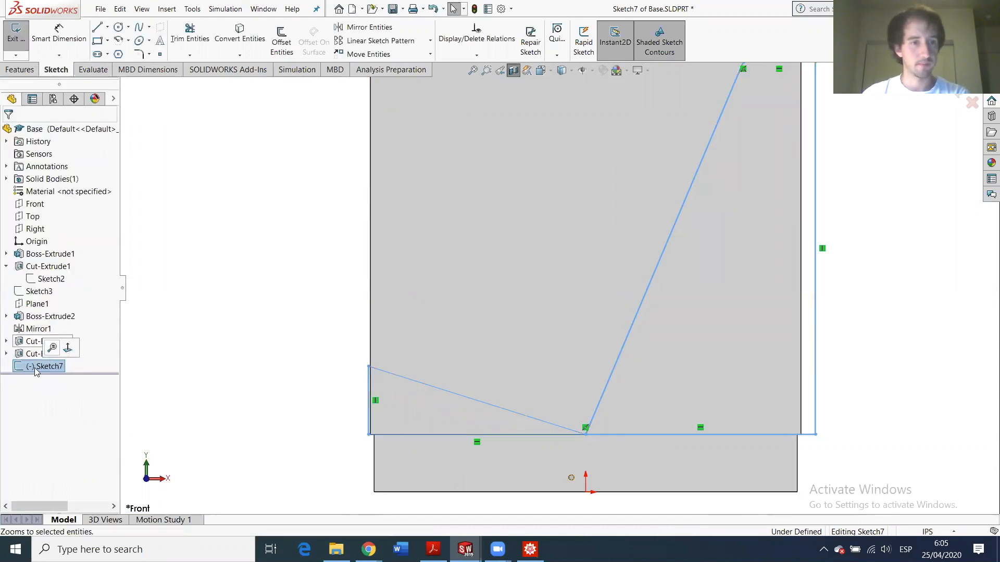
right_click(33, 369)
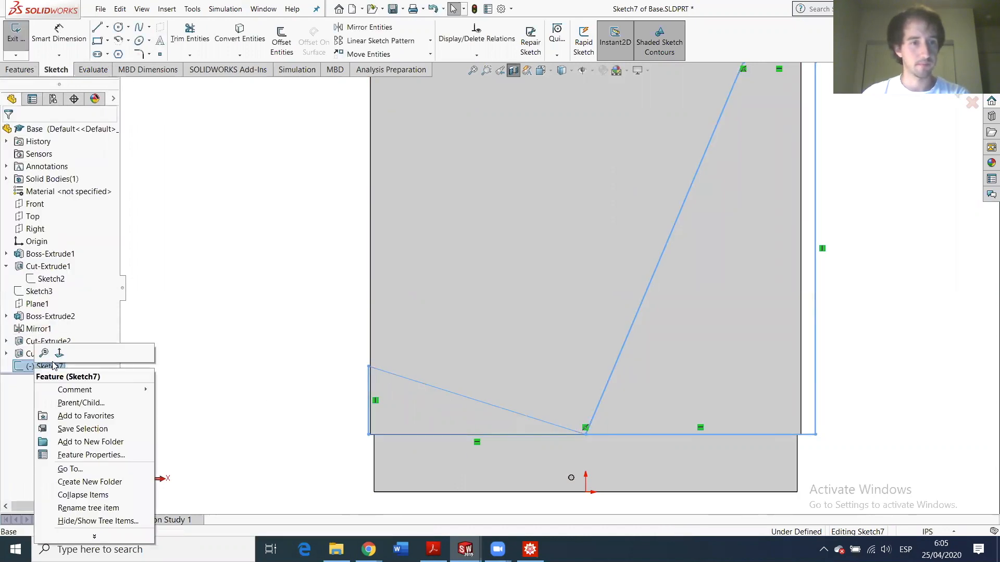
left_click(21, 366)
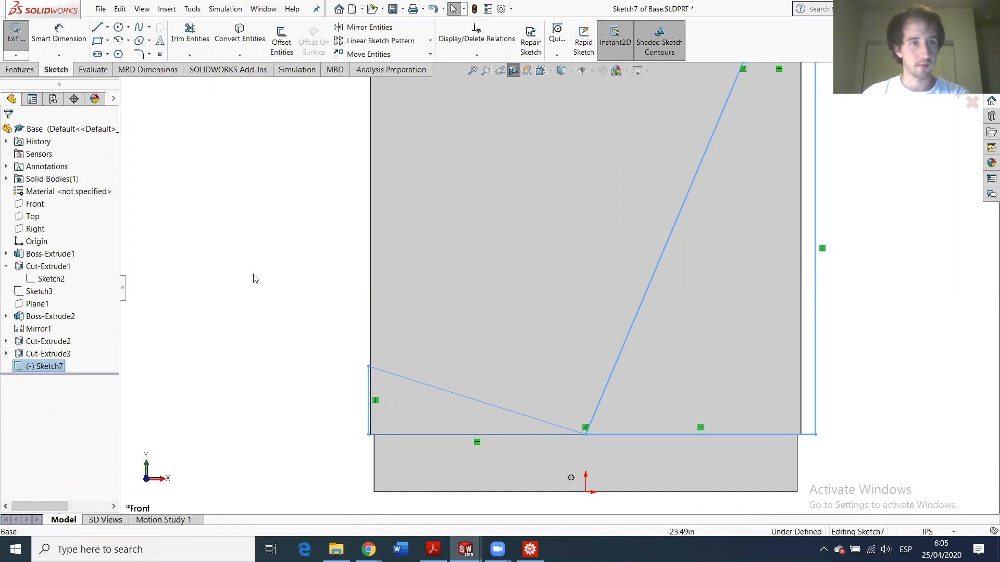
left_click(228, 296)
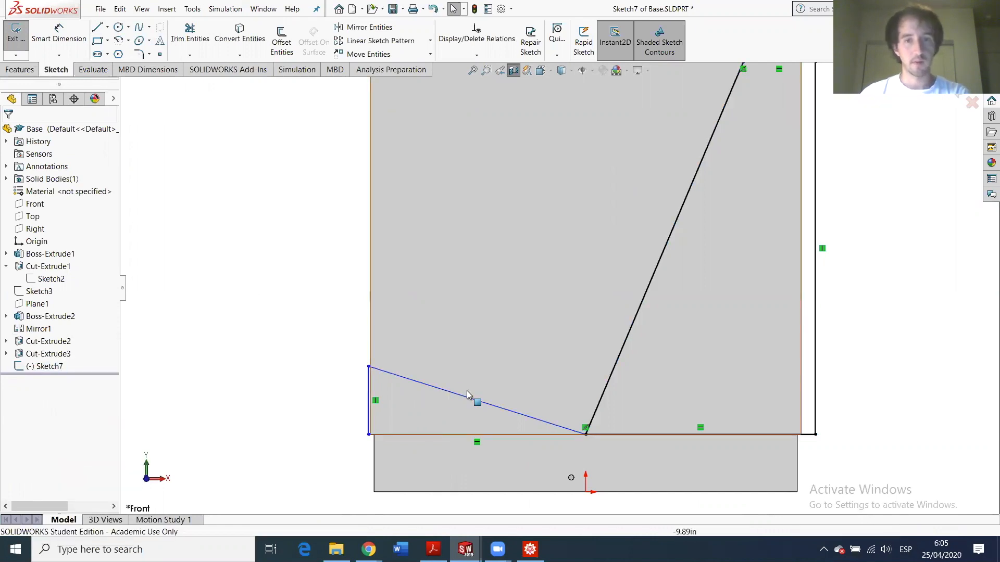
scroll(467, 395, "down", 2)
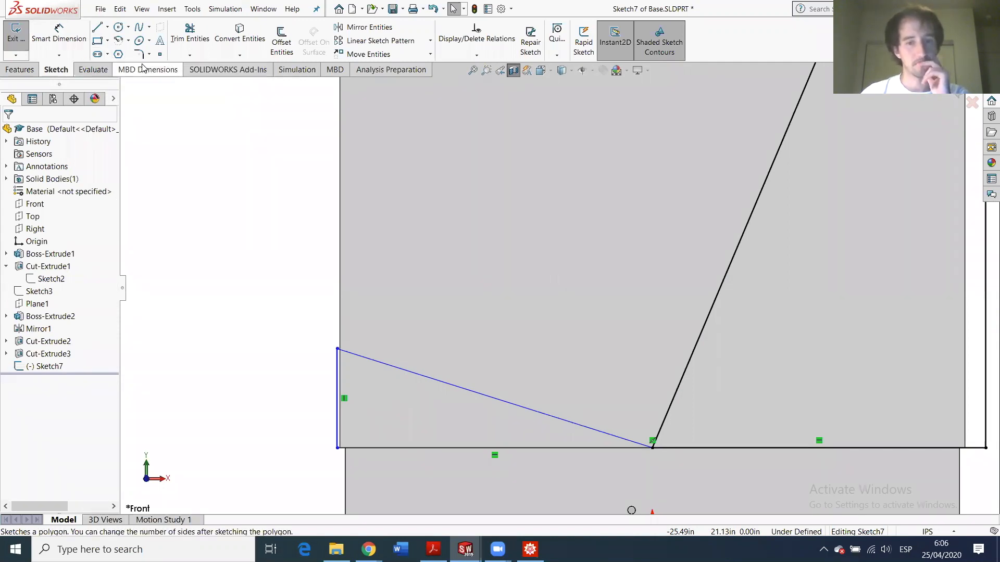
- Dimension the triangle's sloped edge at 20° to its bottom edge
scroll(557, 304, "up", 3)
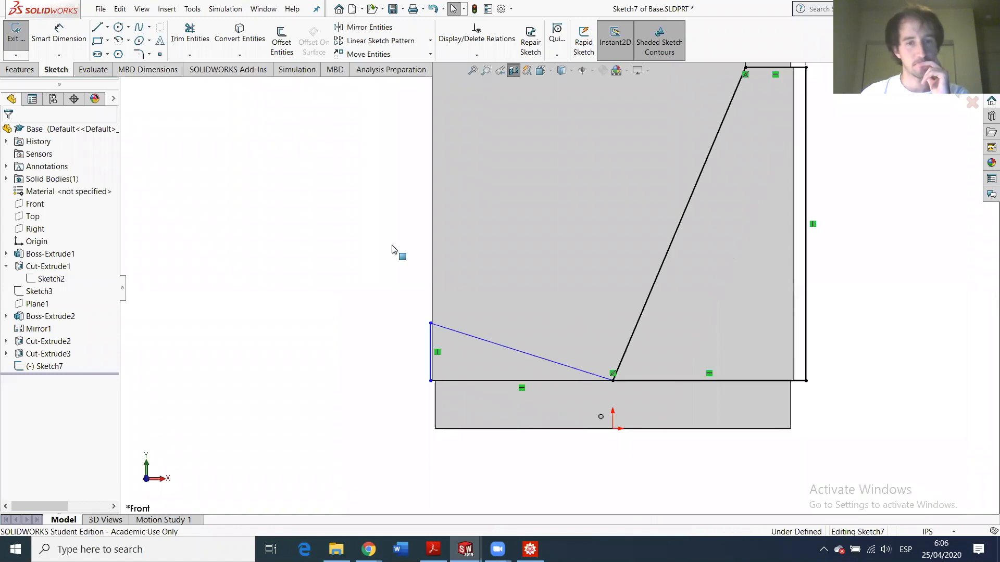
left_click(59, 36)
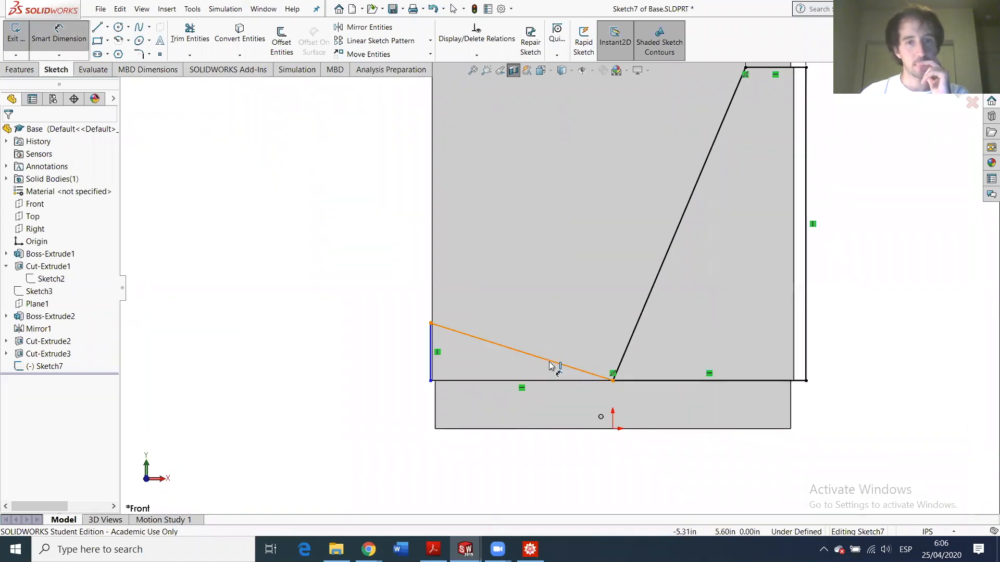
left_click(546, 380)
left_click(532, 379)
left_click(520, 376)
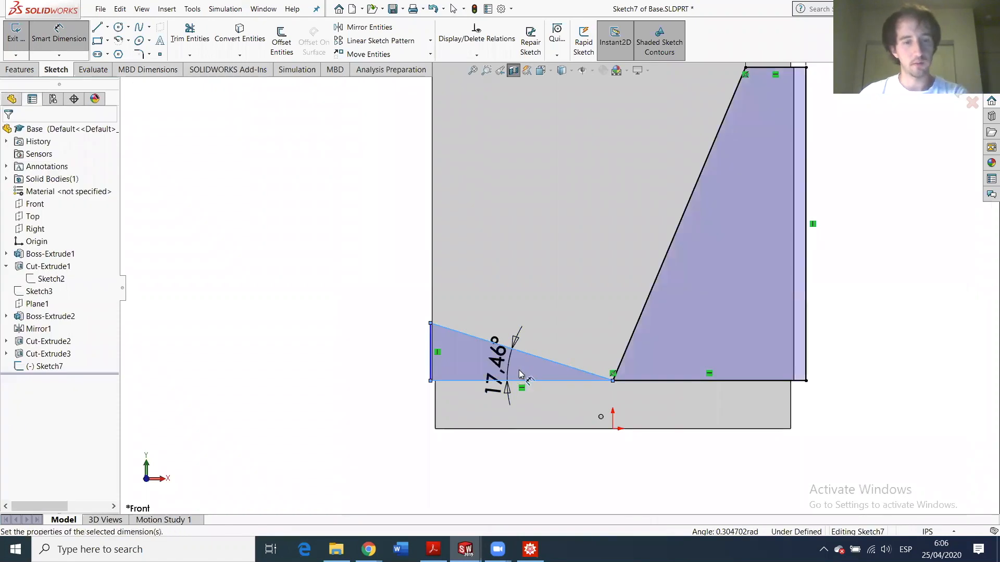
type("20")
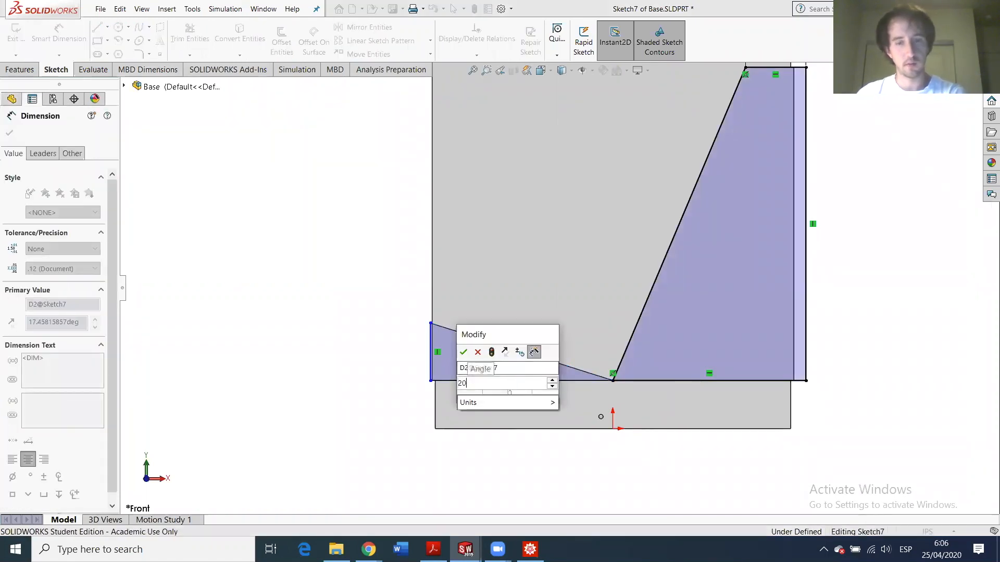
key("Return")
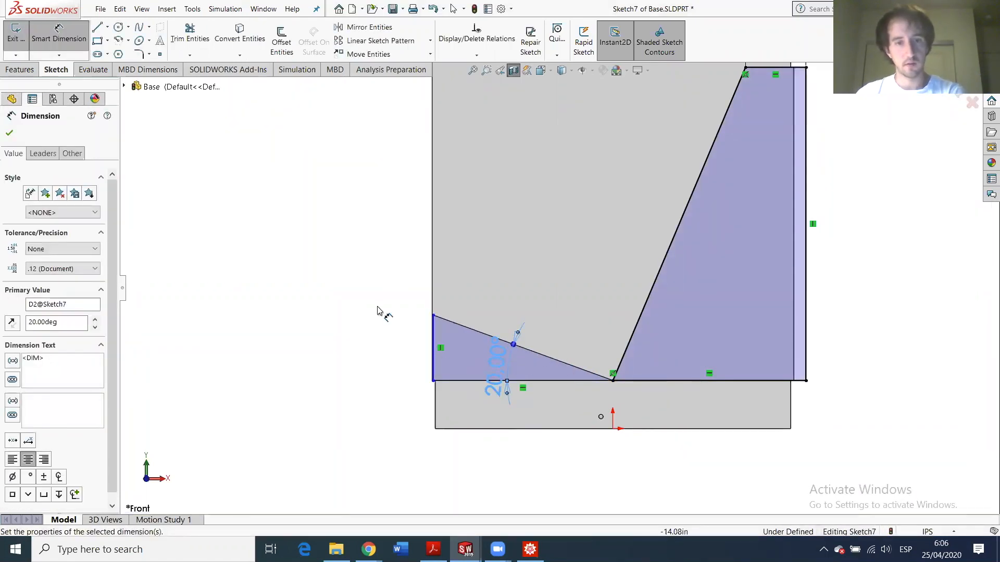
- Delete the 5.43 left-edge dimension and set the triangle's bottom edge to 15
scroll(416, 337, "down", 2)
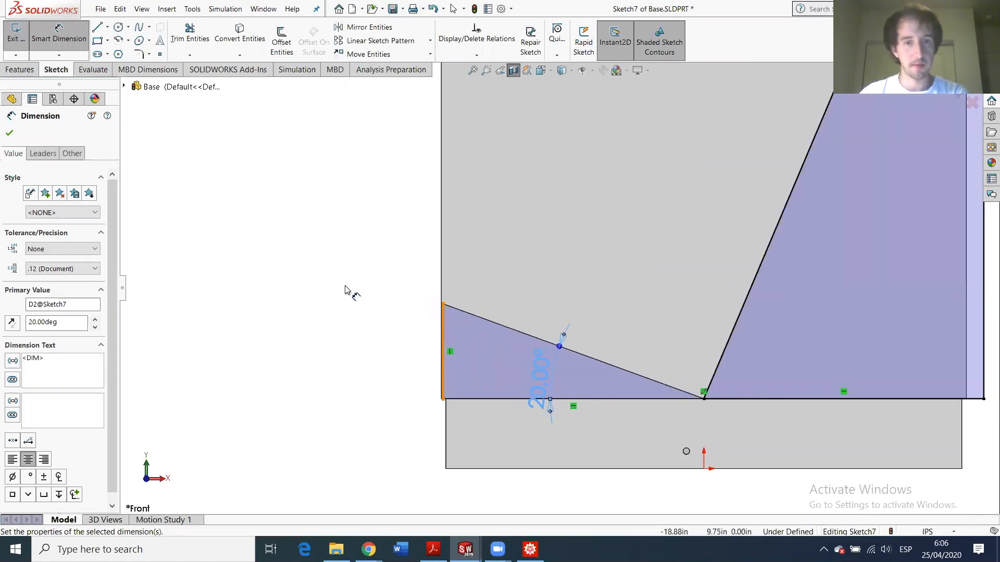
left_click(421, 326)
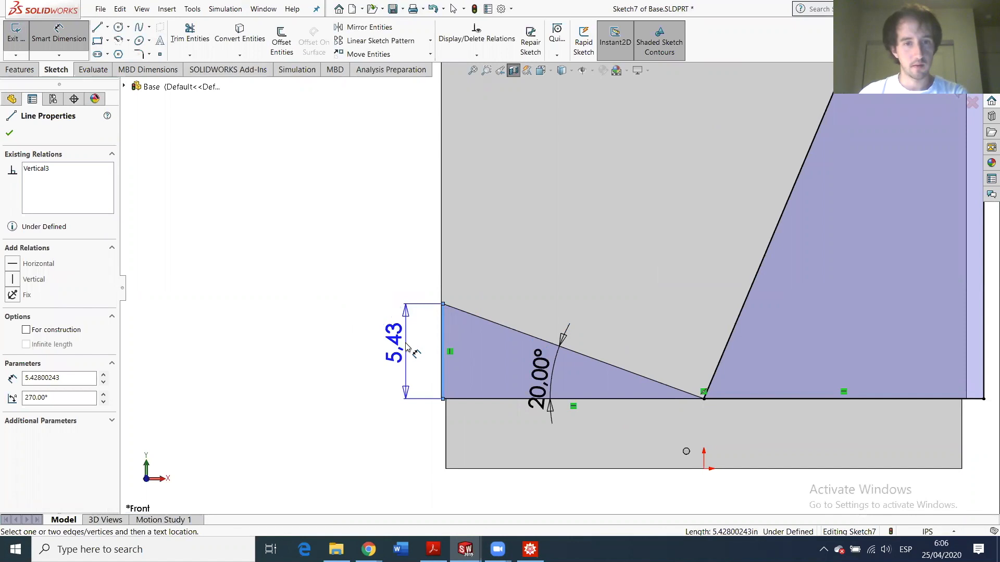
left_click(408, 348)
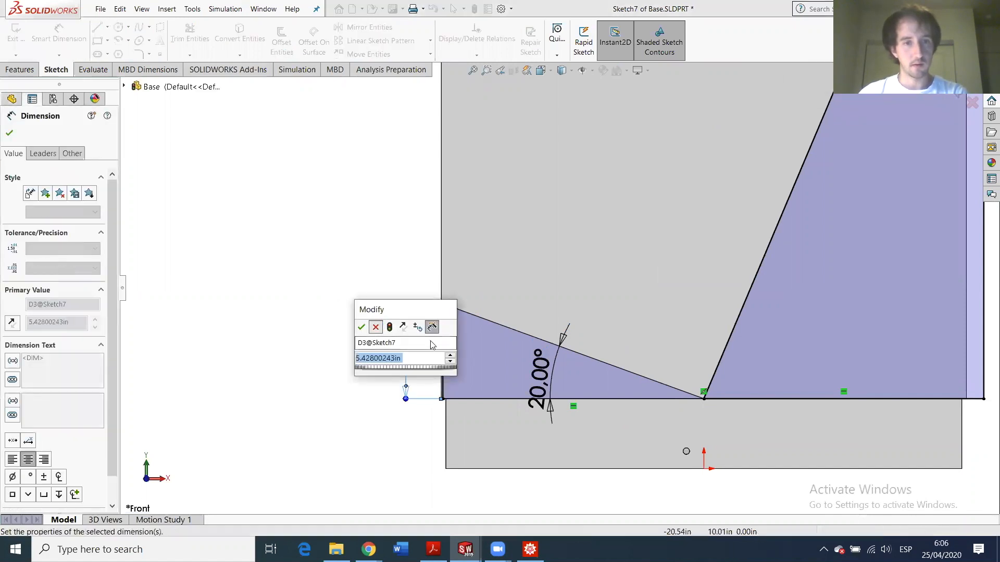
left_click(376, 327)
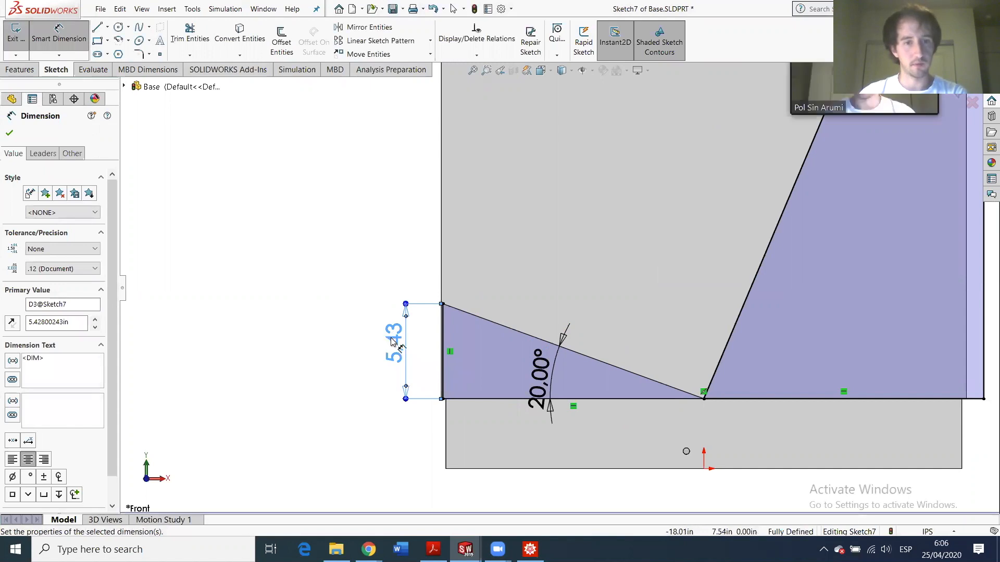
key("Delete")
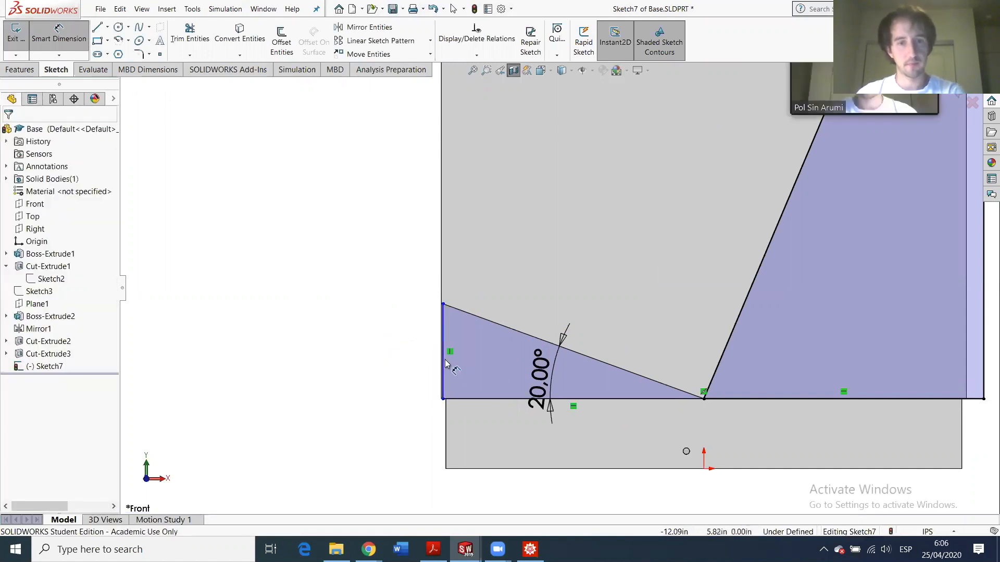
left_click(475, 400)
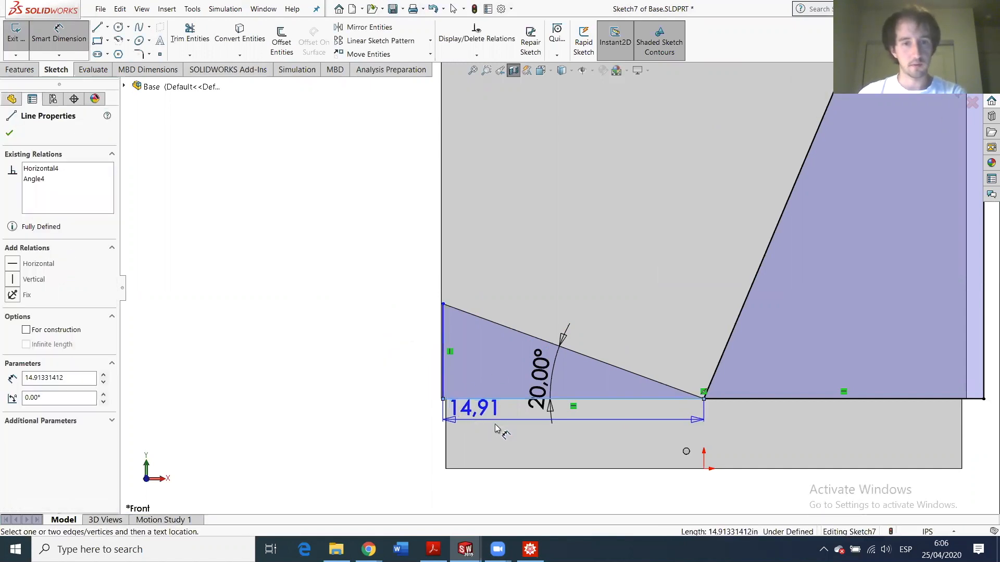
left_click(518, 432)
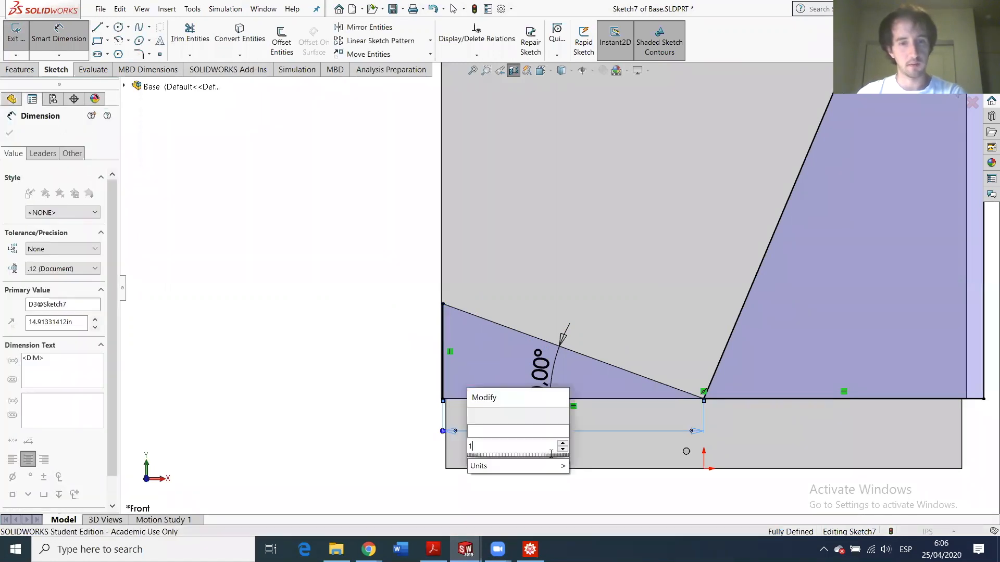
type("15")
key("Return")
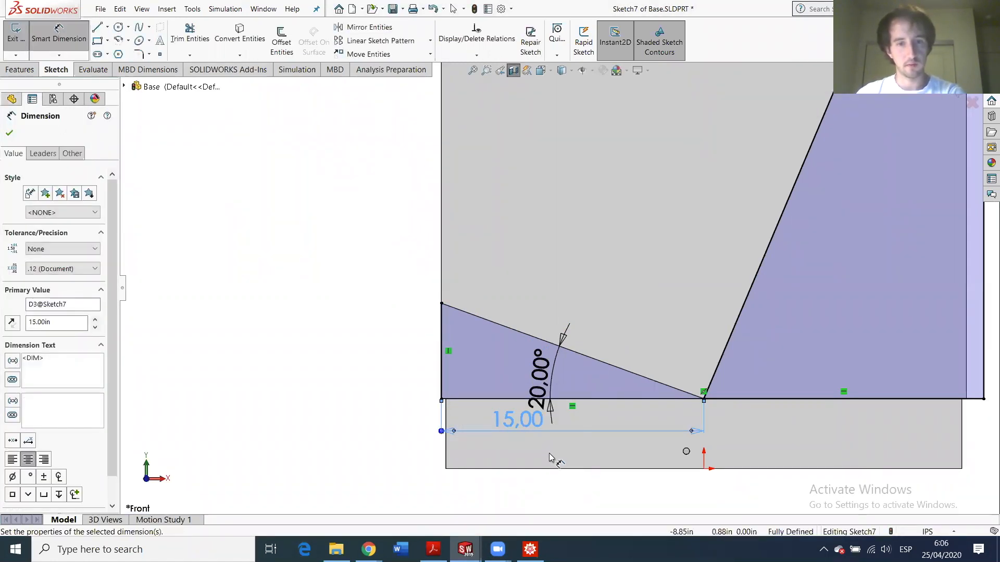
- Move the 20.00° angle dimension left of the sketch and exit Sketch7
scroll(657, 342, "down", 2)
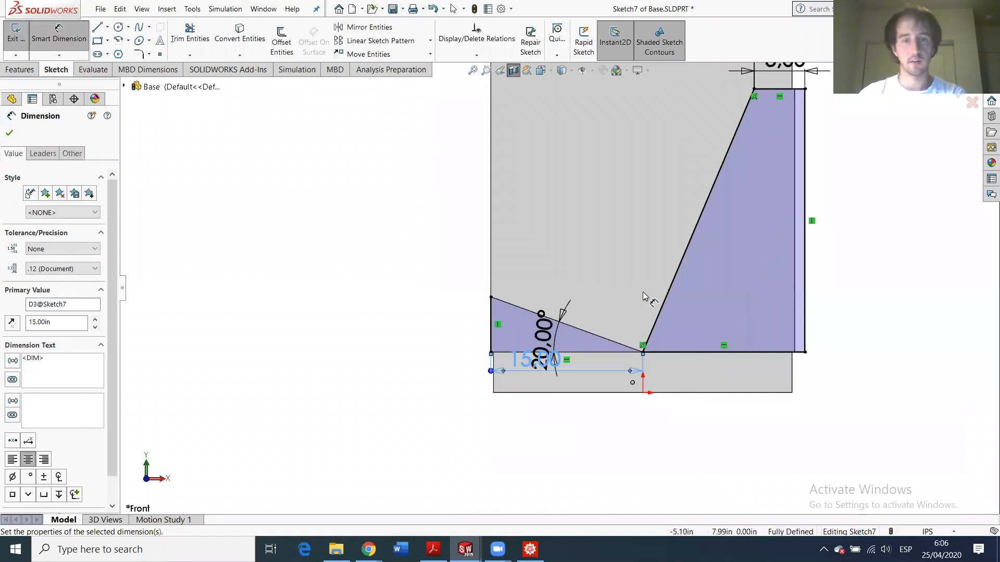
scroll(748, 231, "down", 2)
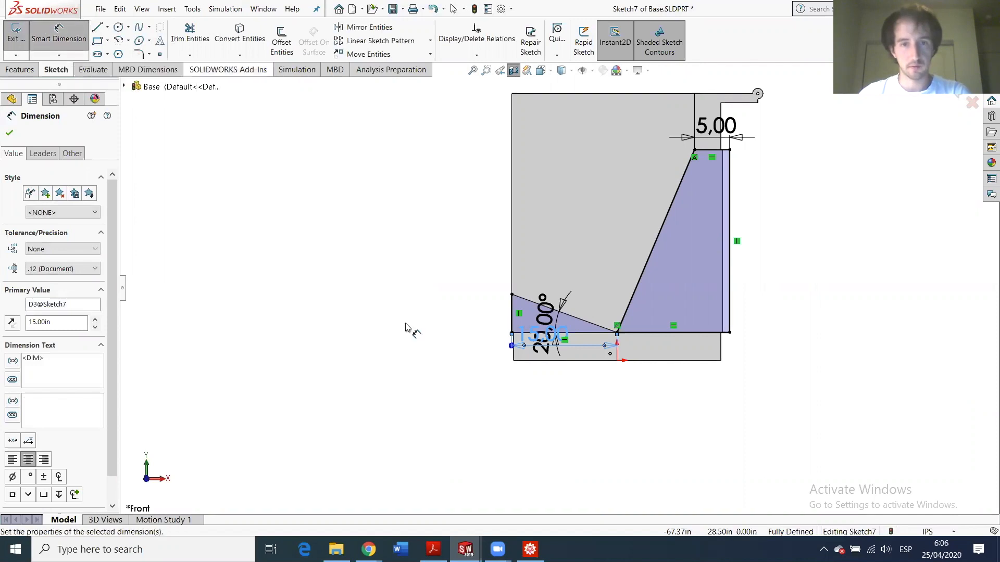
left_click_drag(543, 318, 438, 298)
left_click(437, 298)
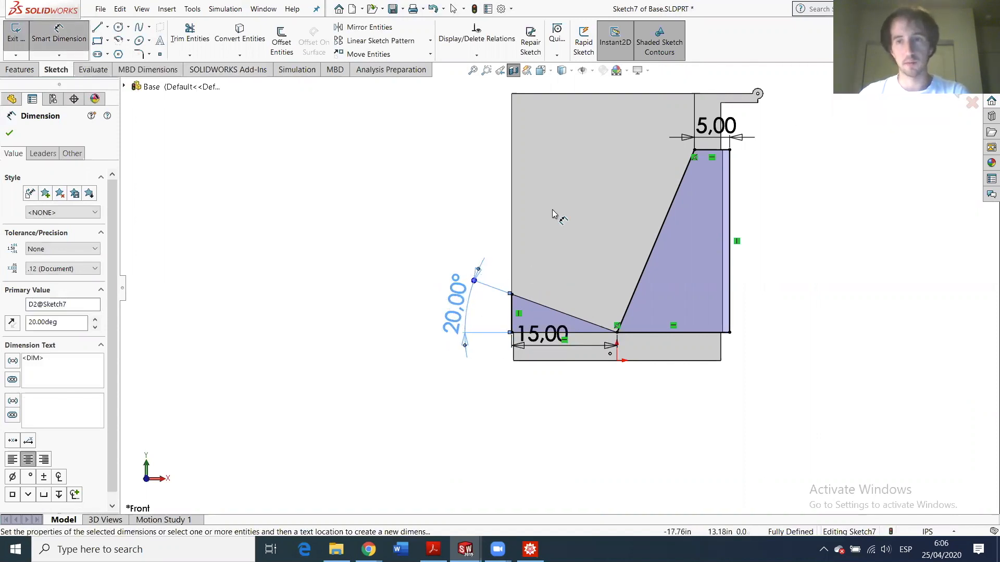
mouse_move(369, 549)
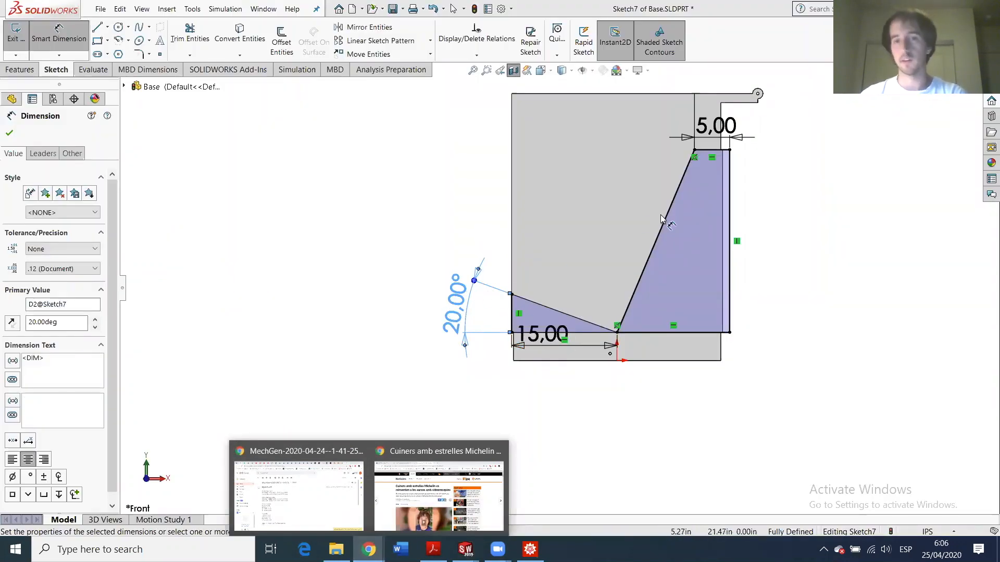
left_click(10, 40)
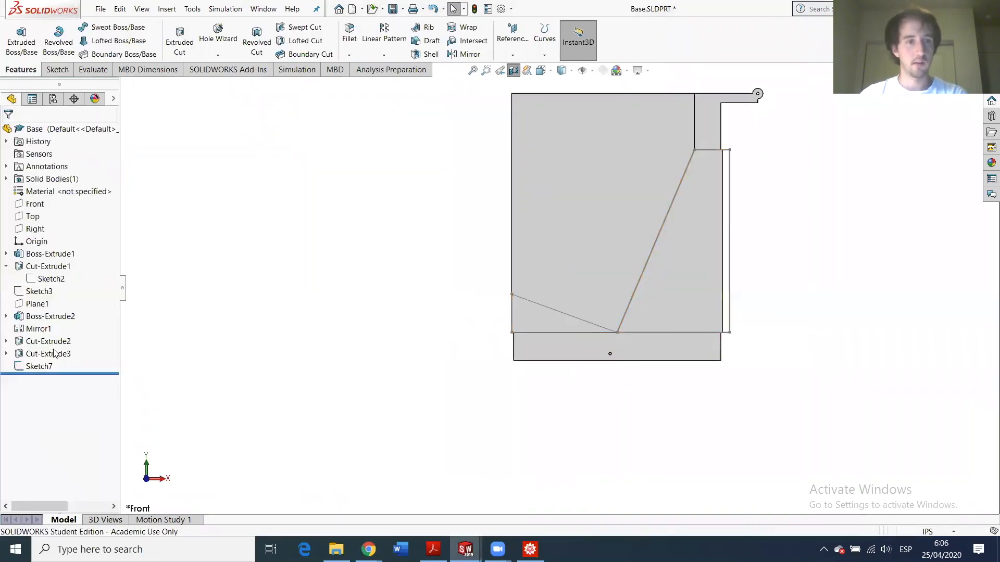
left_click(39, 366)
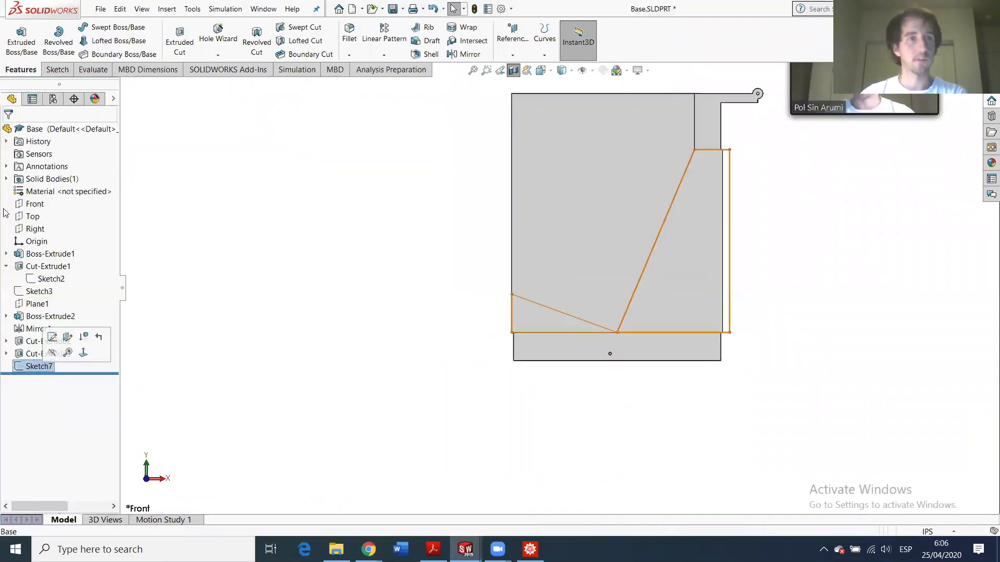
left_click(180, 42)
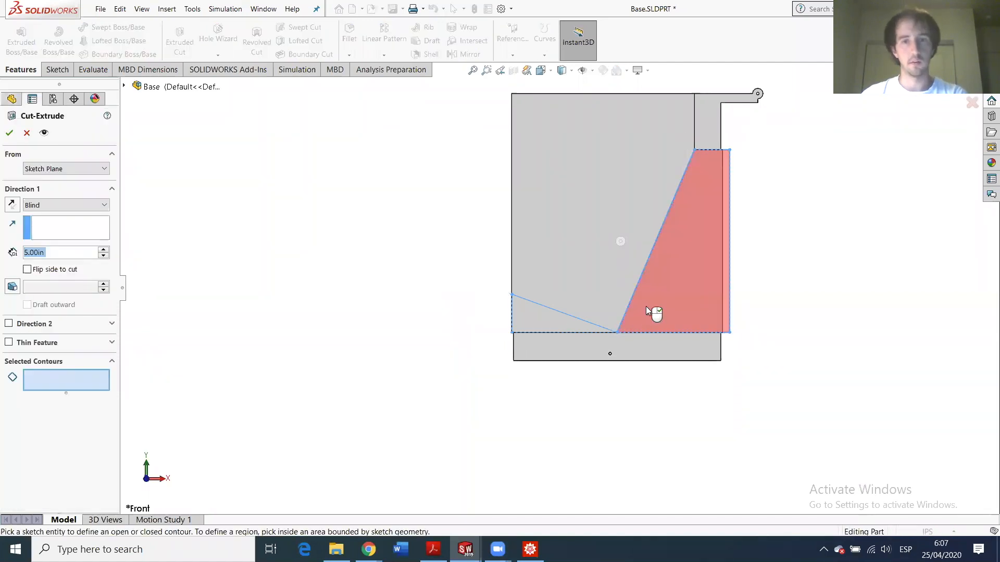
middle_click_drag(595, 307, 586, 385)
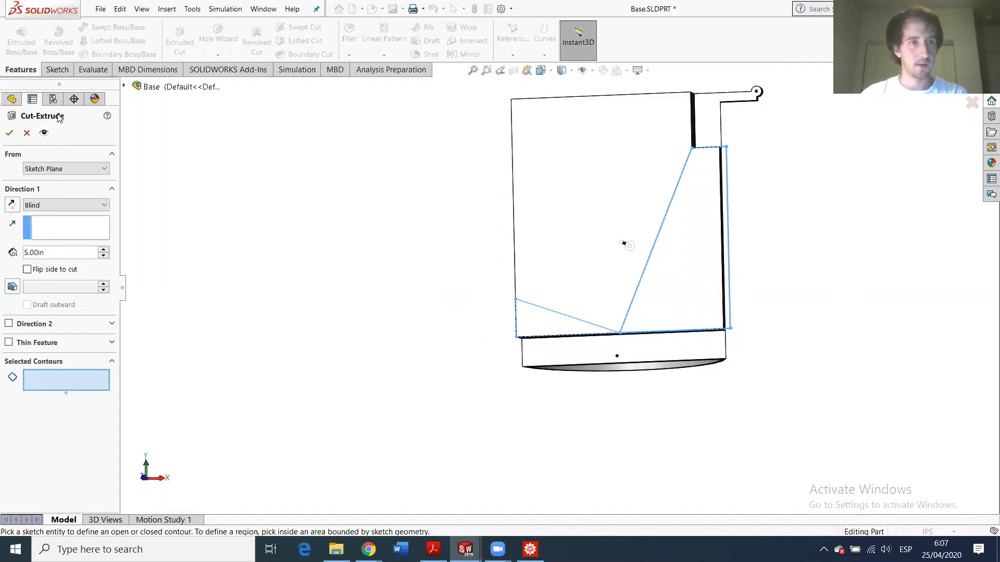
left_click(26, 134)
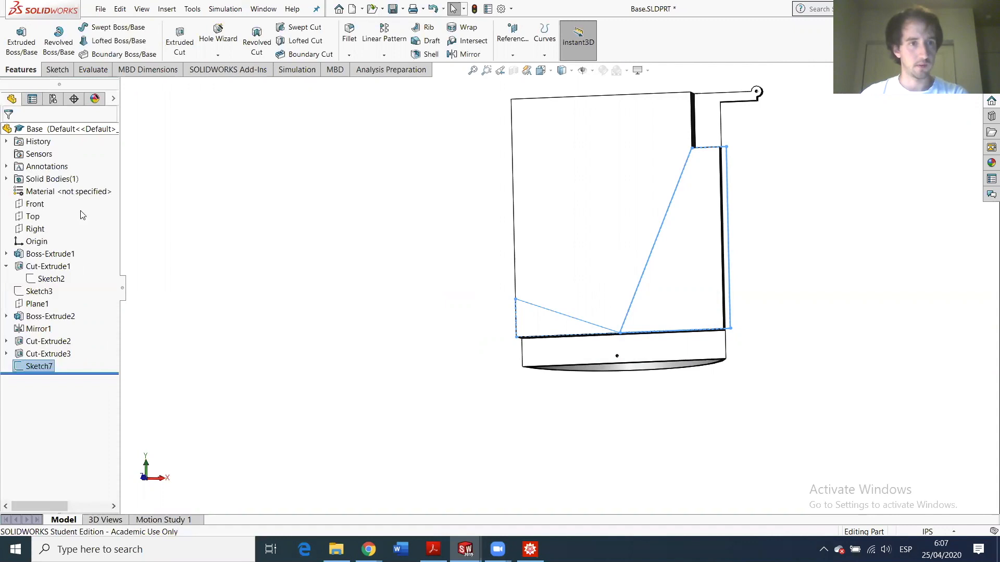
left_click(30, 368)
- Reopen Sketch7 and turn the triangle's sloped and 15.00 bottom lines into construction geometry
left_click(27, 370)
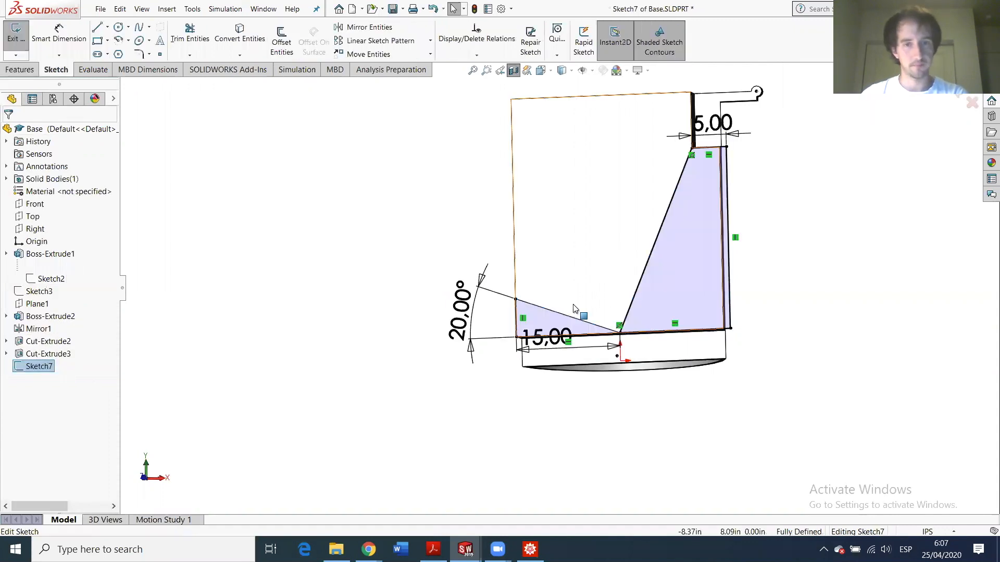
scroll(614, 322, "down", 8)
scroll(601, 301, "up", 6)
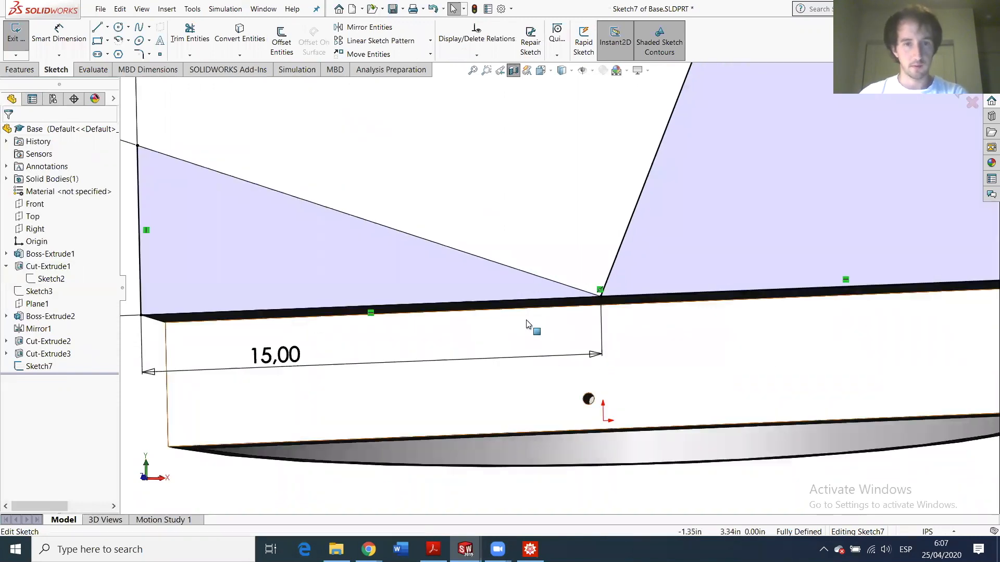
left_click(482, 268)
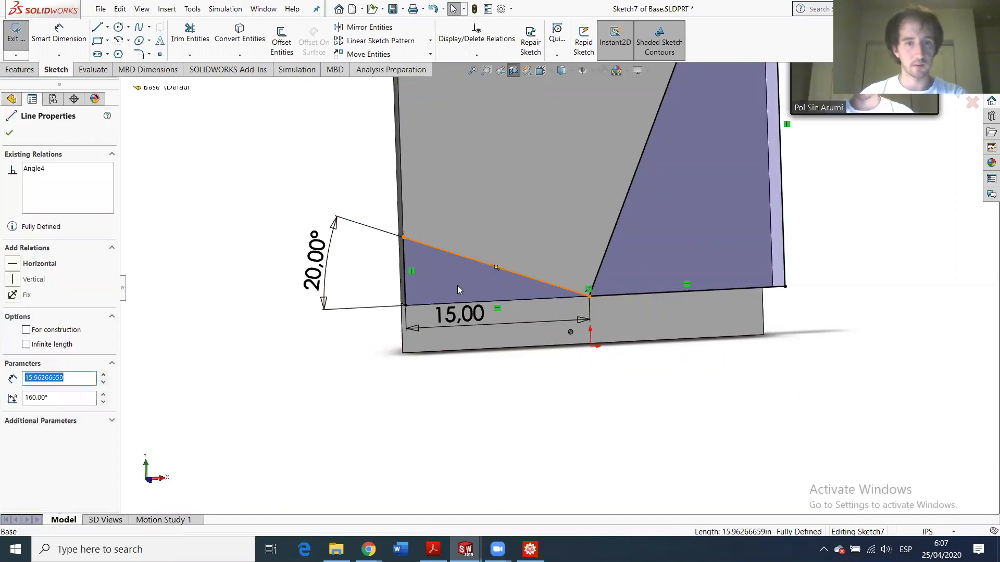
left_click(26, 330)
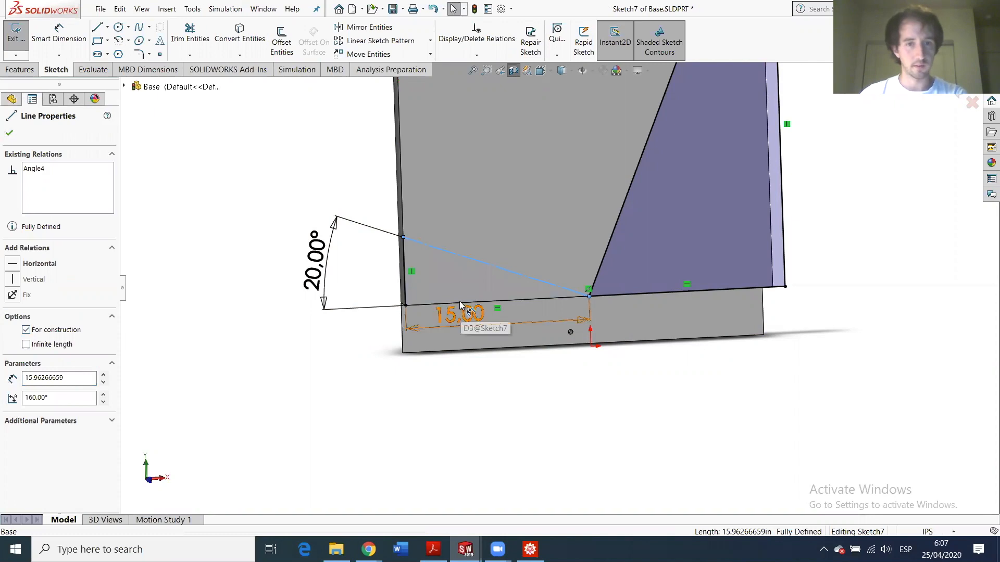
left_click(538, 299)
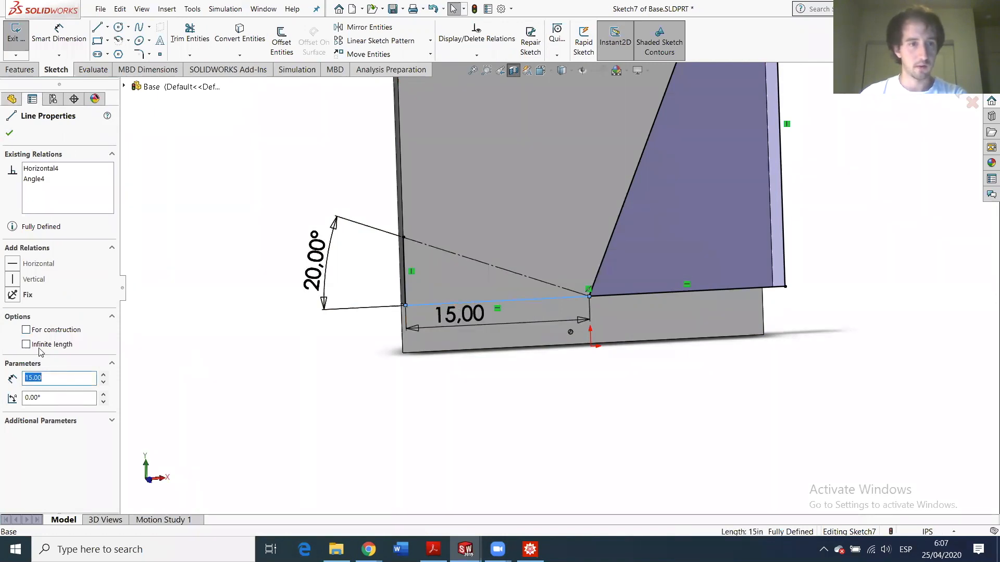
left_click(26, 330)
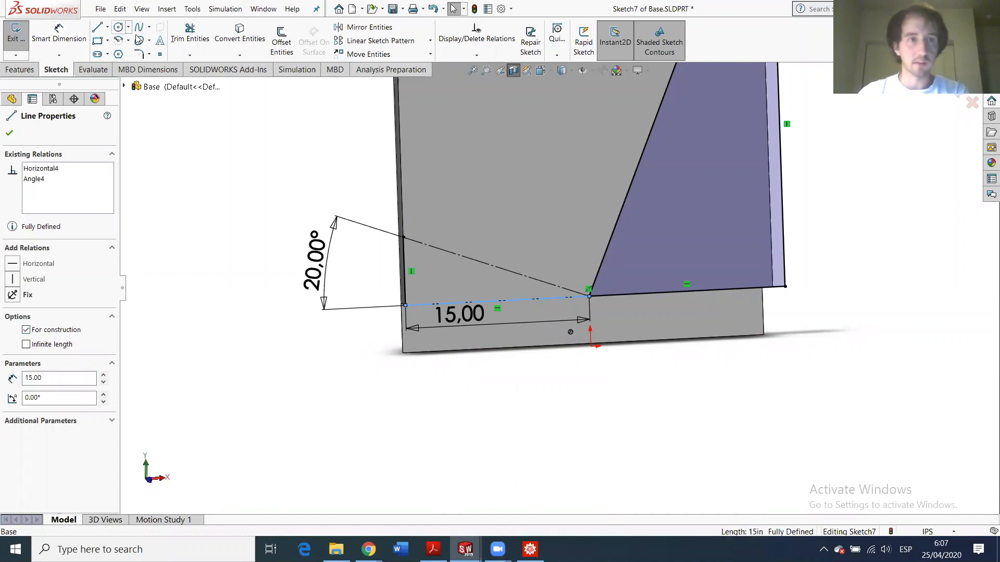
- Place a sketch point on the bottom construction line, 0.50 from the corner
left_click(160, 54)
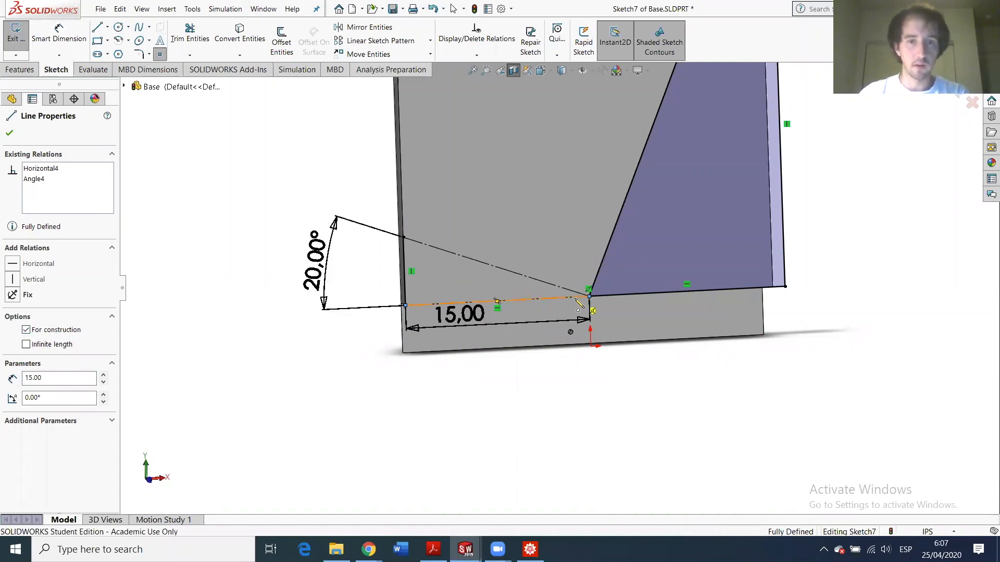
left_click(574, 298)
key("Escape")
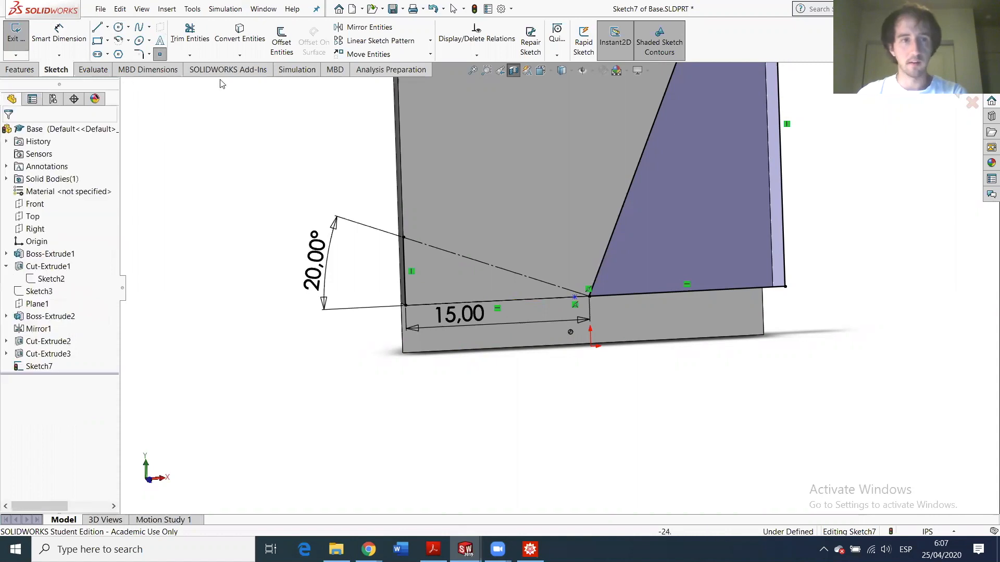
left_click(65, 36)
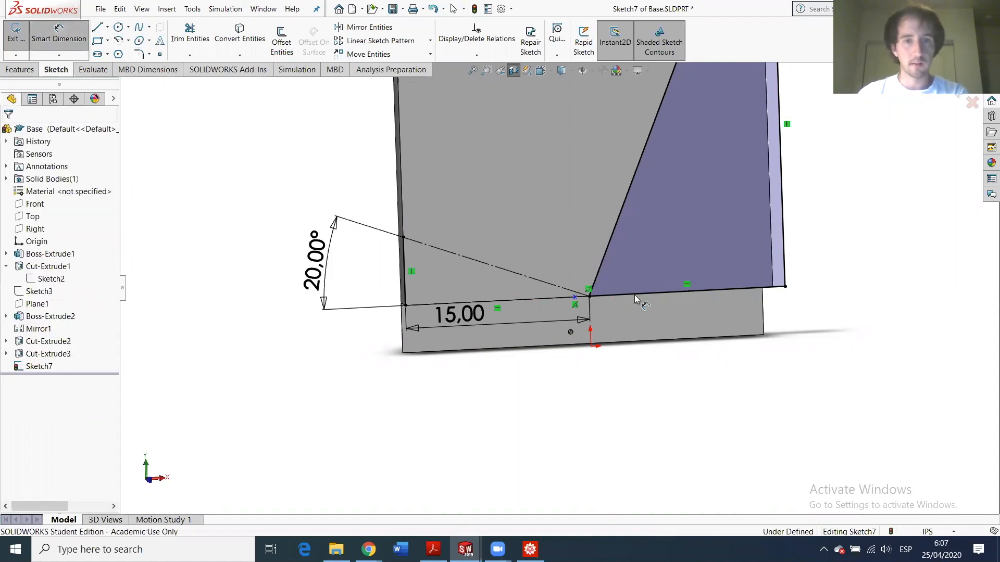
left_click(588, 296)
left_click(574, 297)
left_click(577, 237)
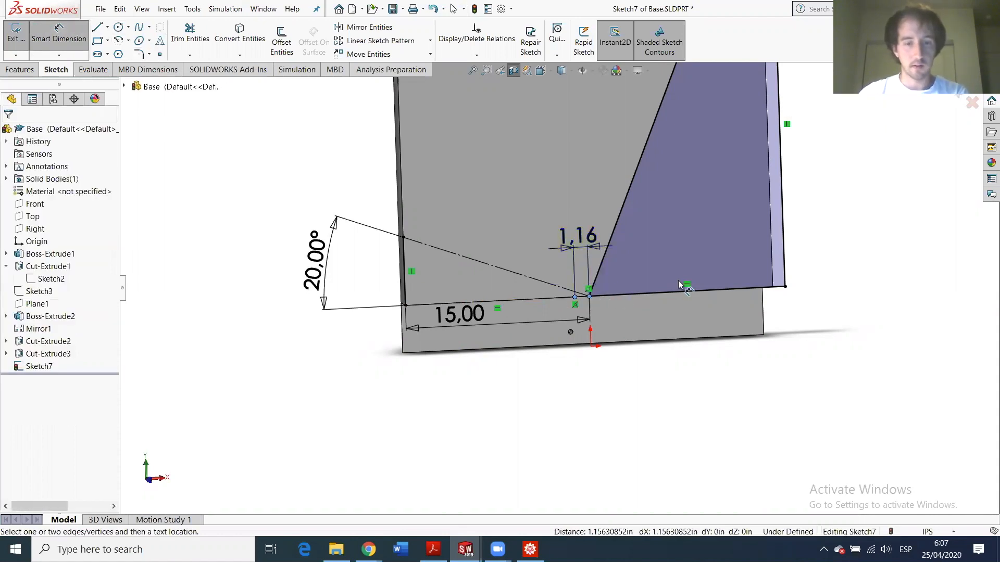
type("0.5")
key("Return")
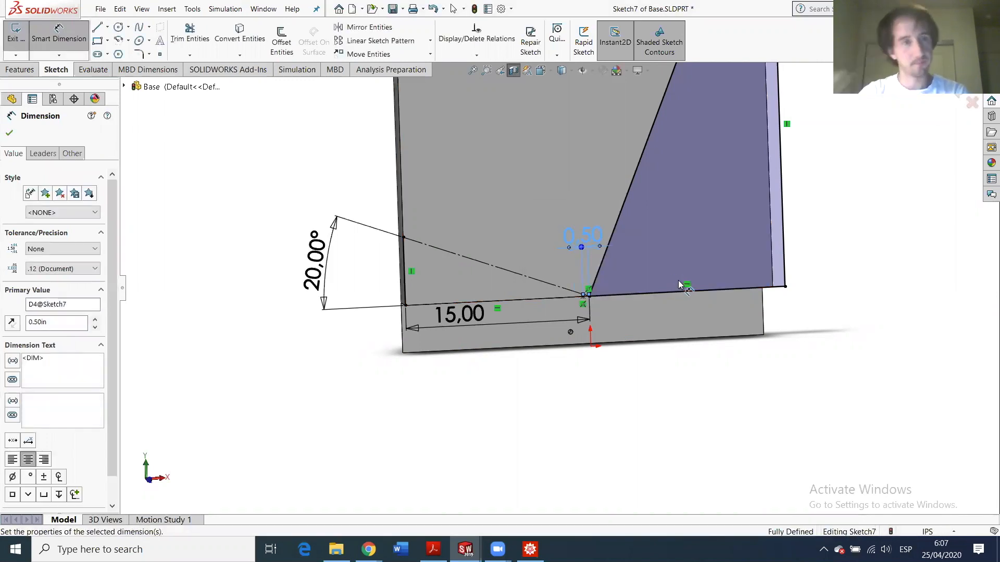
- Draw new lines from the sloped line's upper end to the point, closing the triangle
left_click(97, 27)
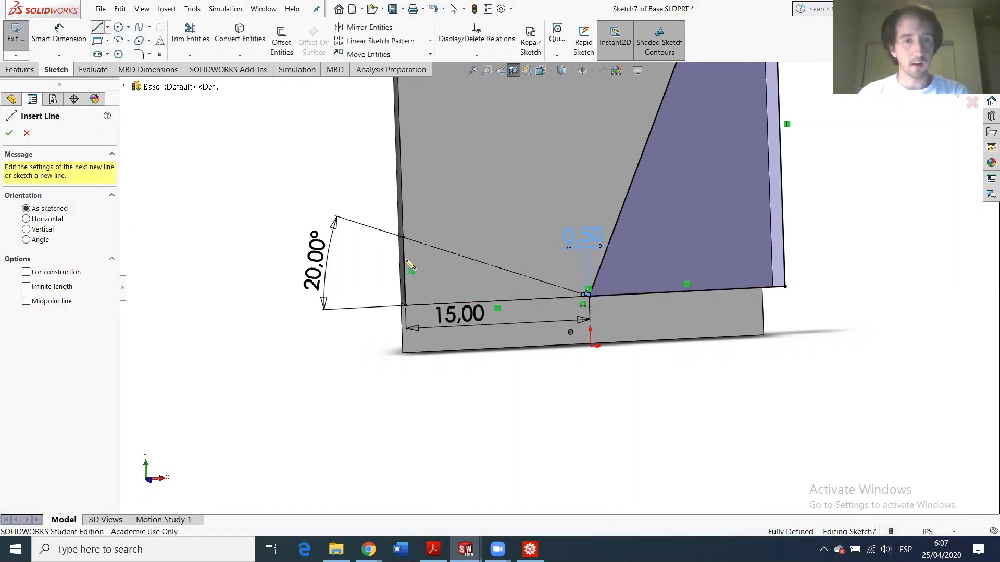
left_click(404, 238)
left_click(583, 296)
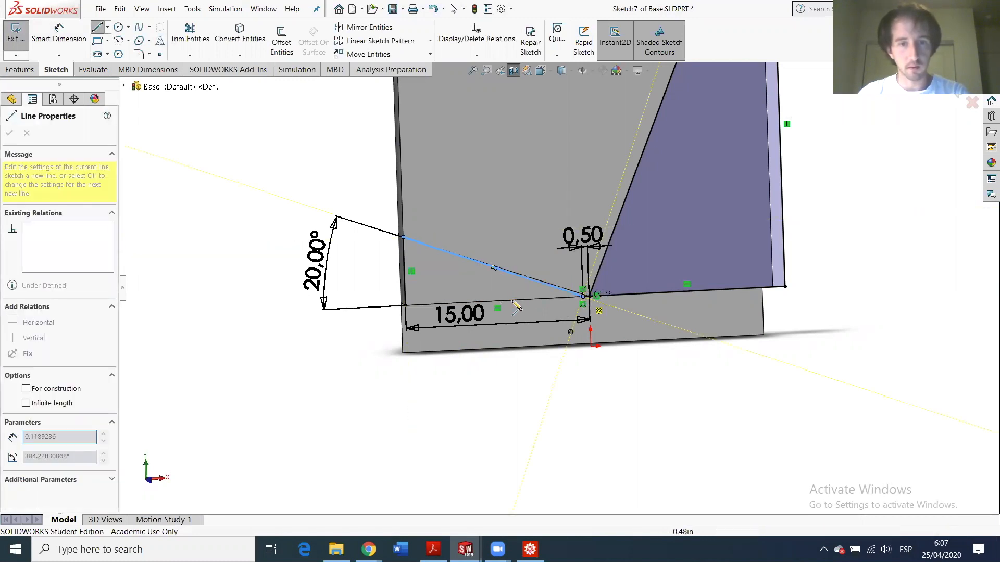
left_click(405, 305)
key("Escape")
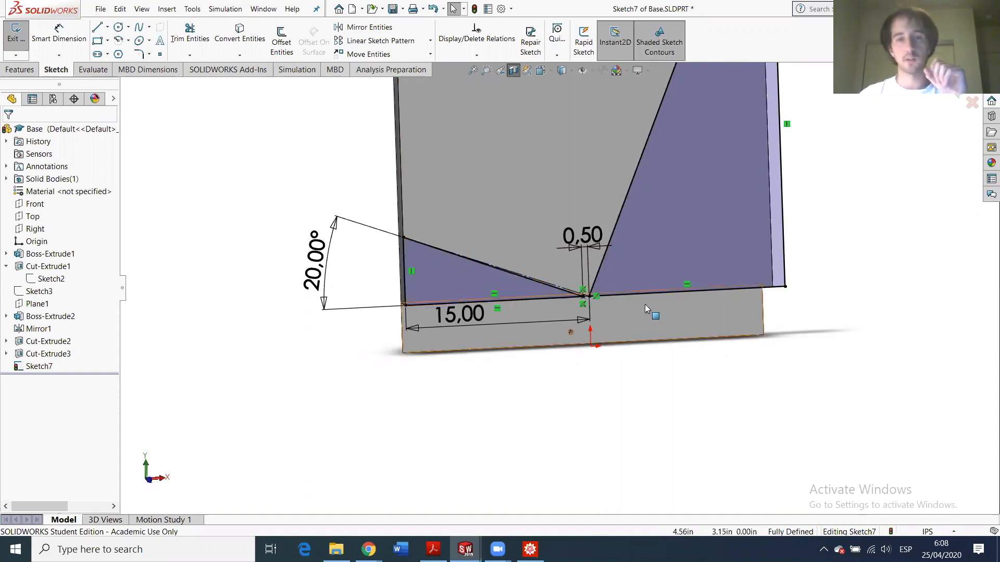
scroll(536, 292, "down", 3)
scroll(515, 289, "up", 3)
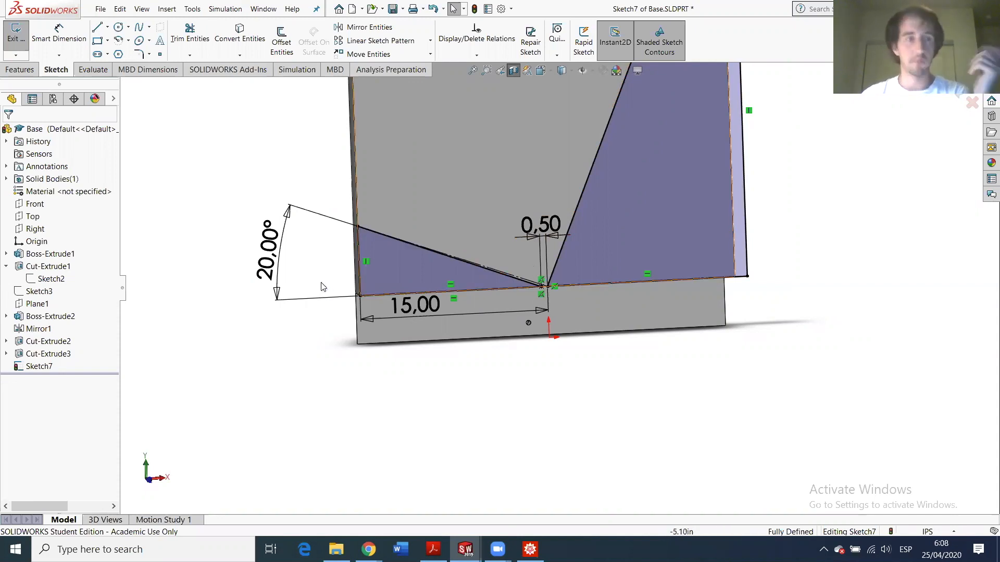
left_click(19, 70)
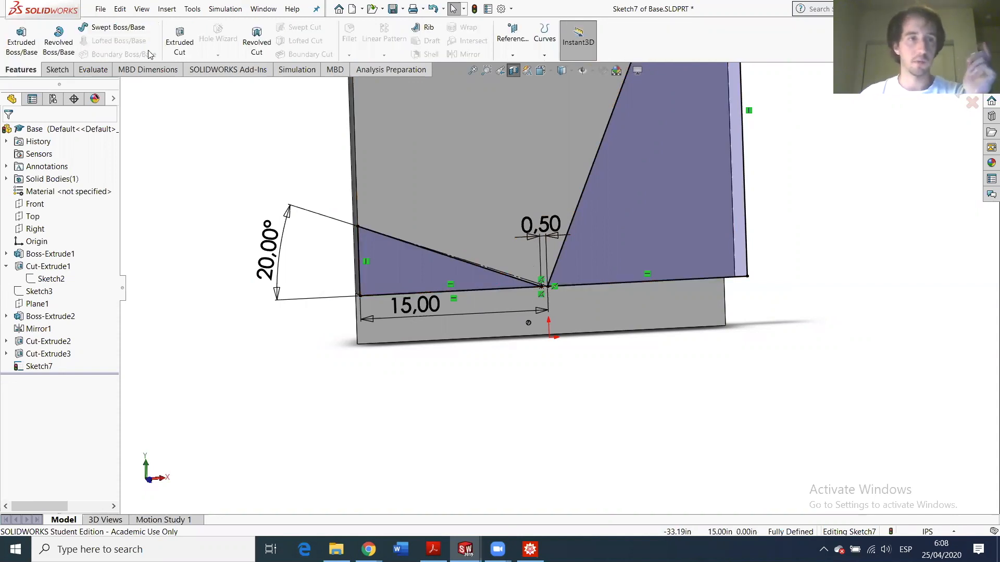
- Extruded-cut Sketch7 Up To Surface, ending at the base's bottom face
left_click(175, 44)
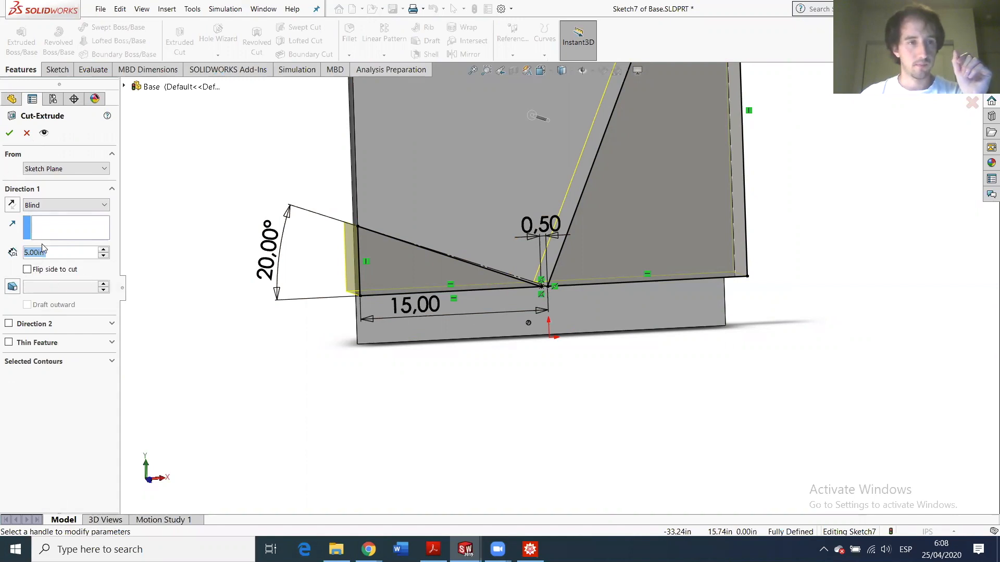
left_click(54, 205)
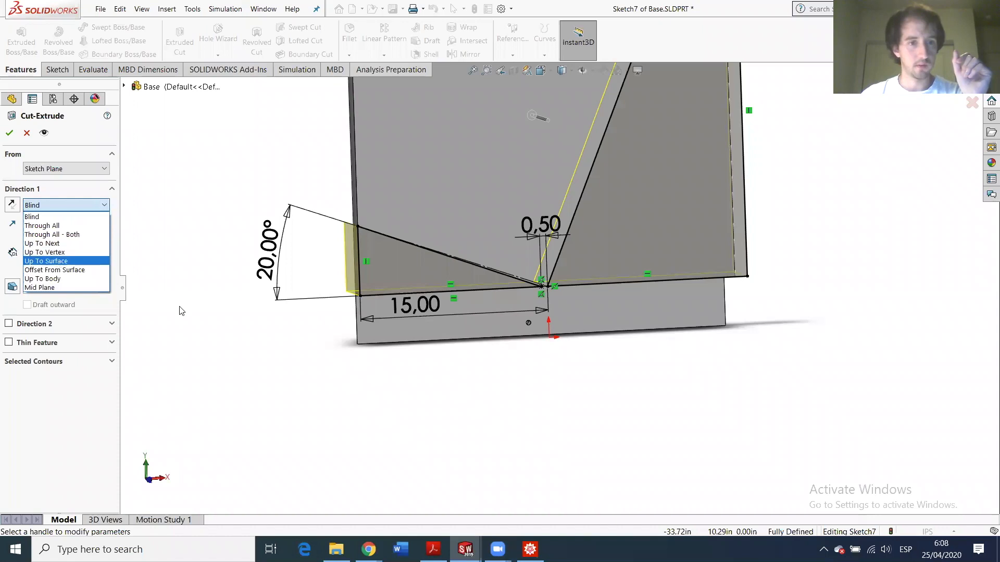
left_click(46, 261)
left_click(379, 338)
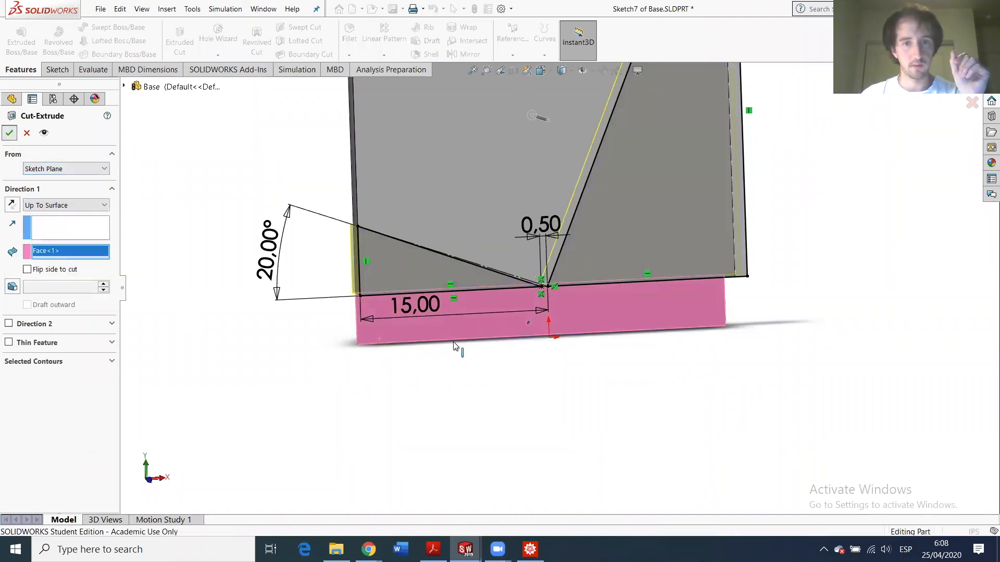
key("Return")
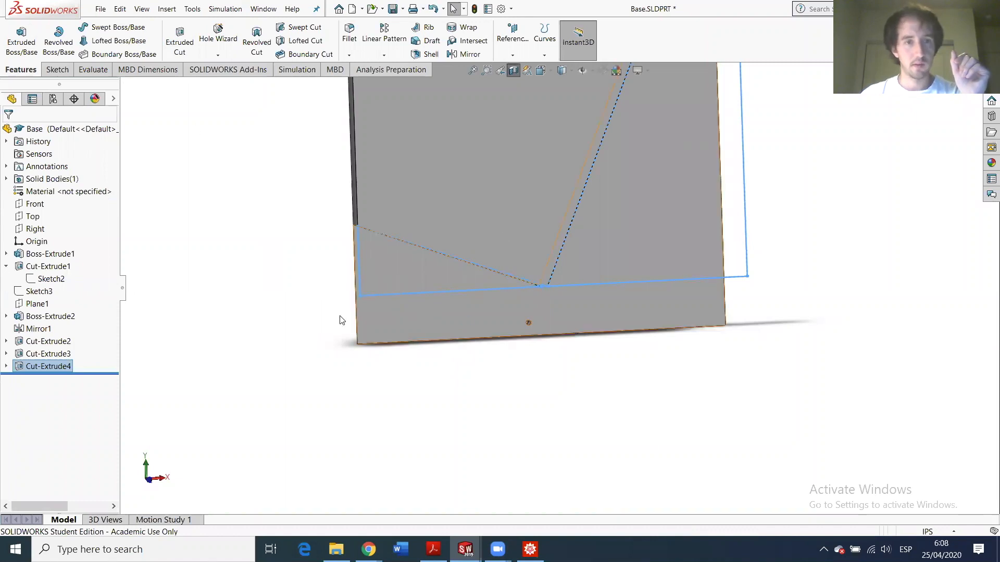
- Edit Cut-Extrude4 to add Direction 2, Up To Surface at the part's lower face
left_click(518, 70)
middle_click_drag(446, 275, 520, 265)
middle_click_drag(349, 259, 204, 302)
left_click(45, 366)
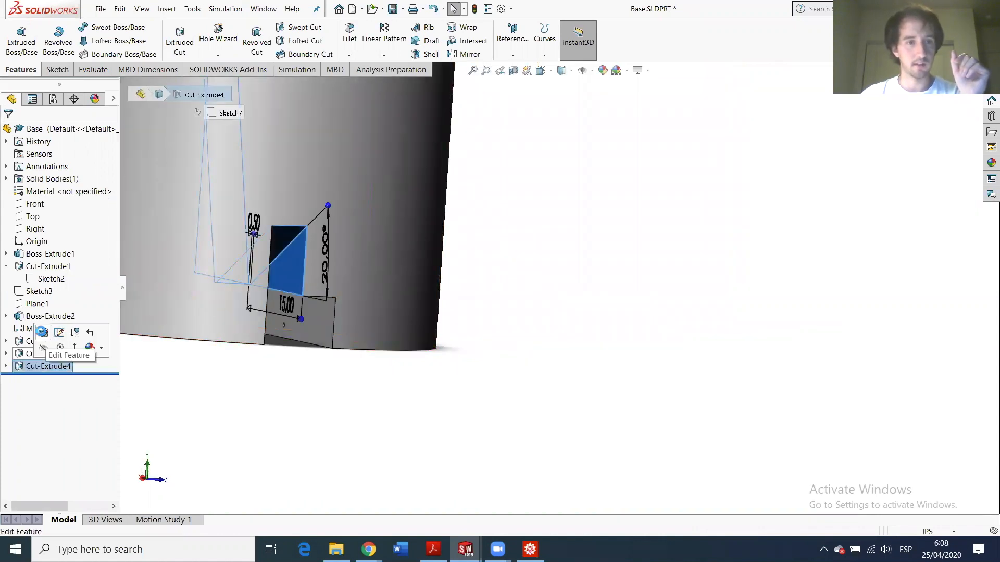
left_click(42, 334)
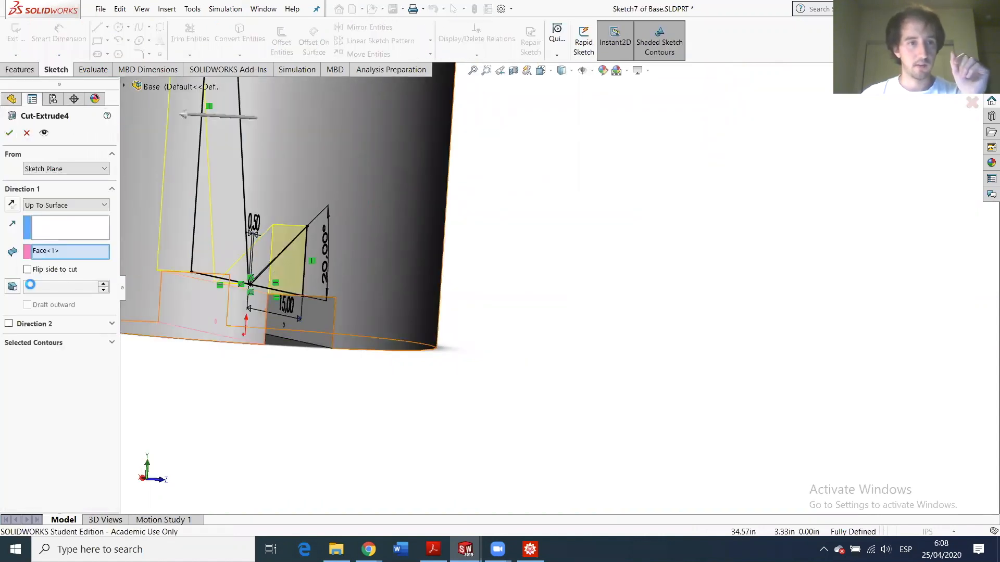
left_click(9, 323)
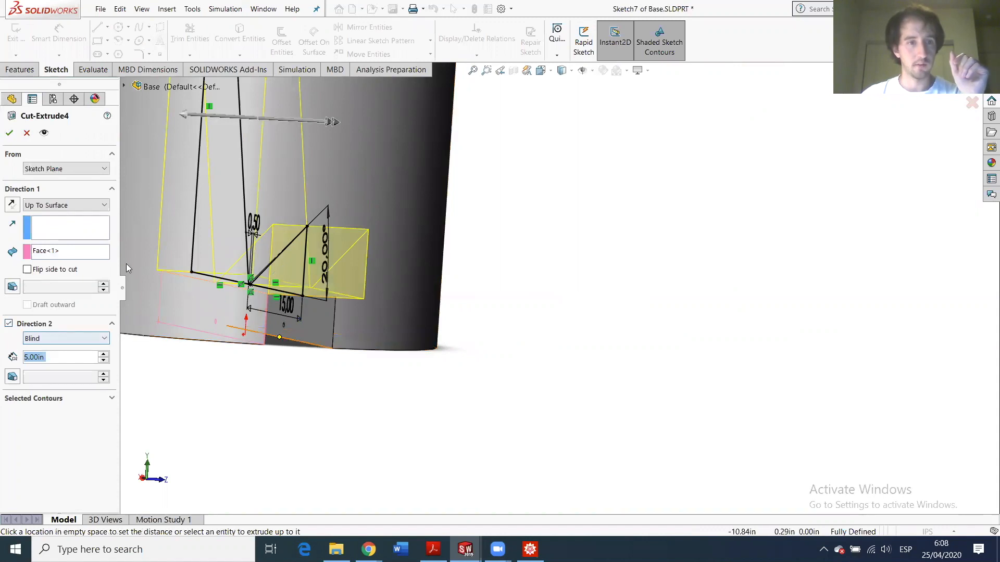
left_click(77, 341)
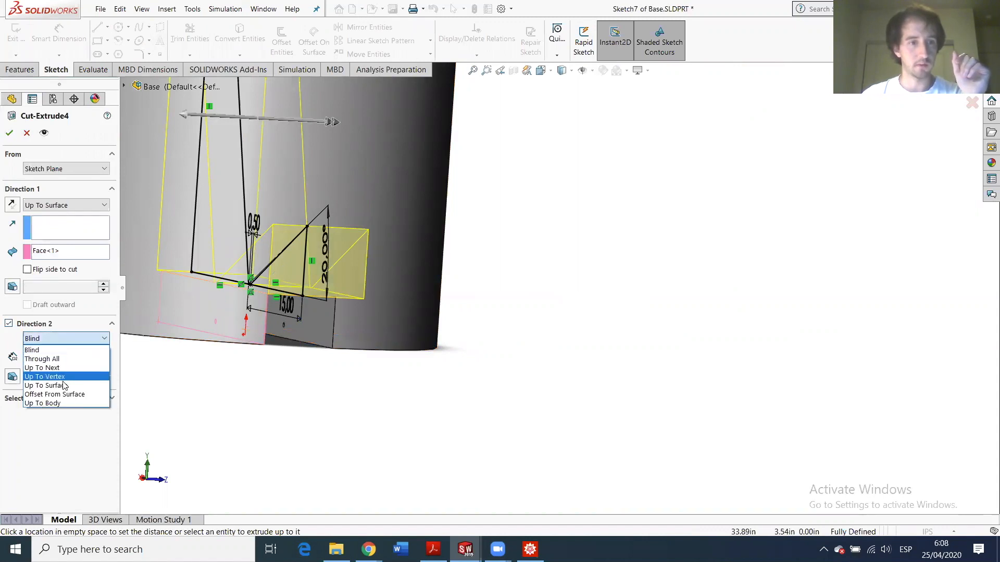
left_click(42, 384)
left_click(317, 331)
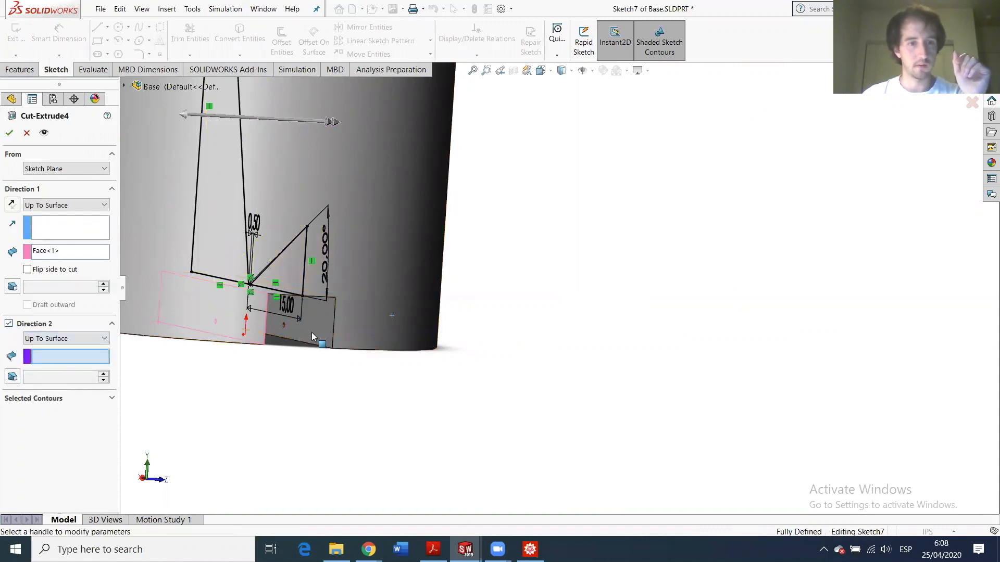
left_click(8, 133)
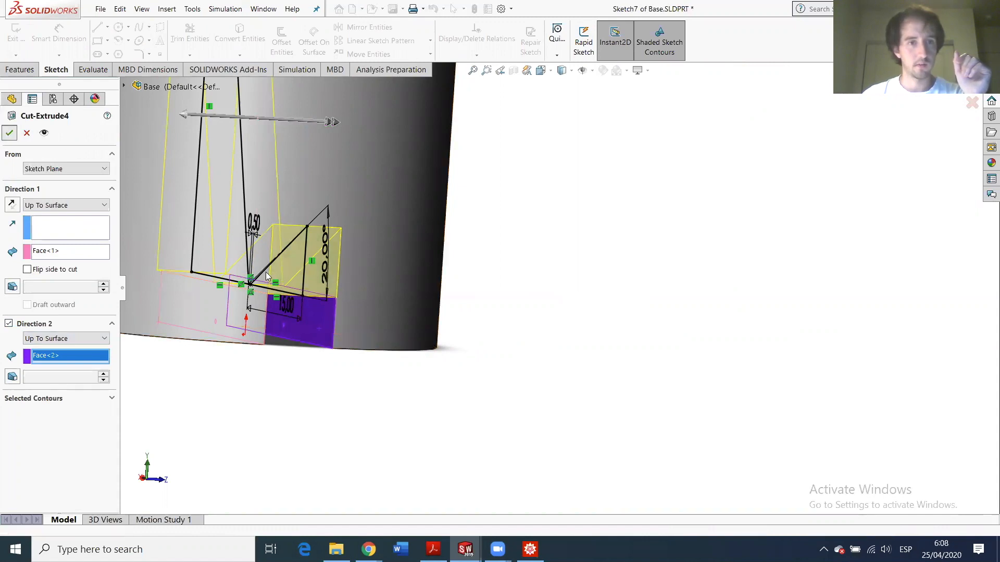
- Save the Base part and return to the HW6 assembly window
scroll(480, 230, "down", 4)
scroll(573, 346, "up", 3)
scroll(602, 357, "down", 3)
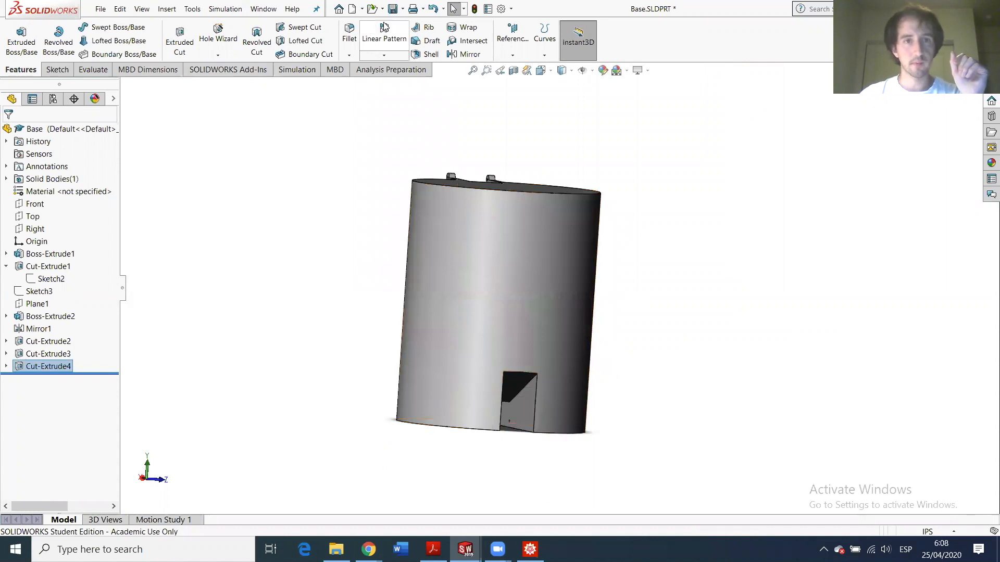
left_click(392, 8)
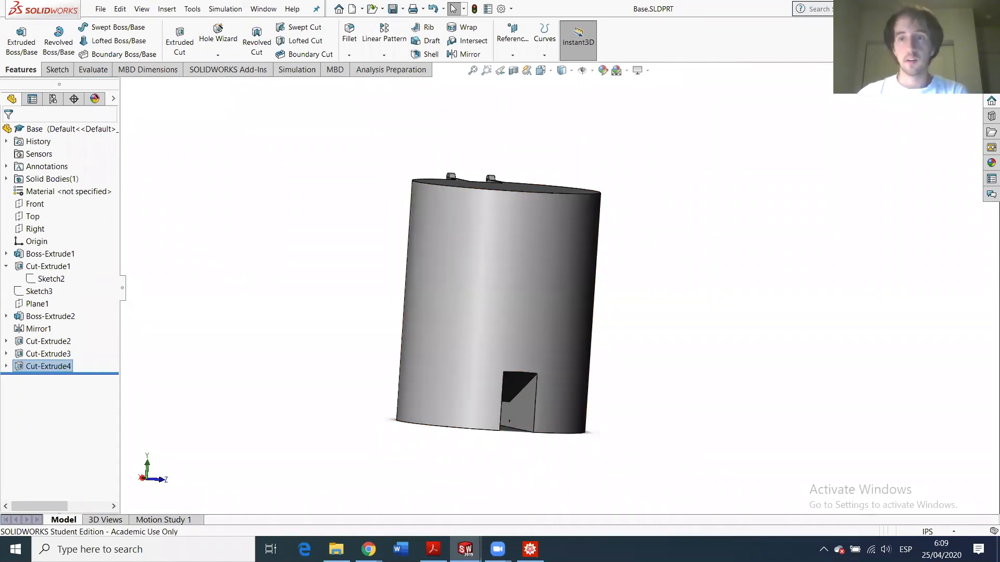
mouse_move(465, 550)
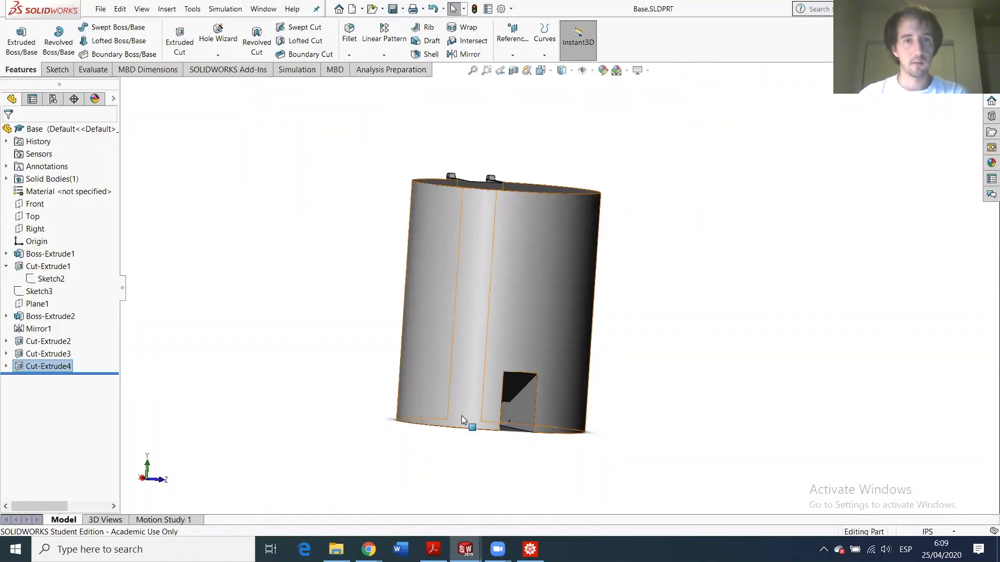
left_click(500, 507)
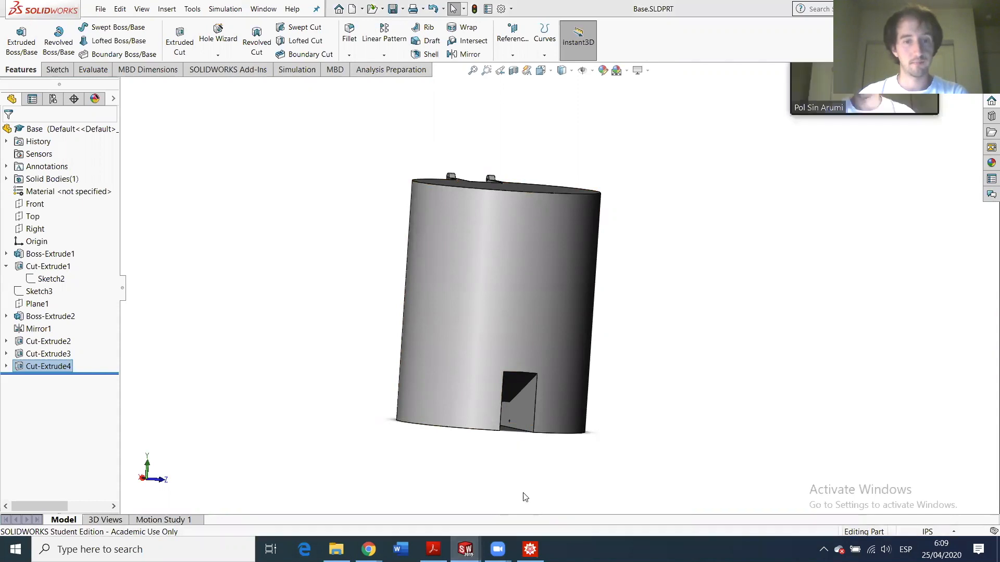
- Rebuild HW6 with the updated Base and swing the pedal up and down, undoing one move
left_click(100, 74)
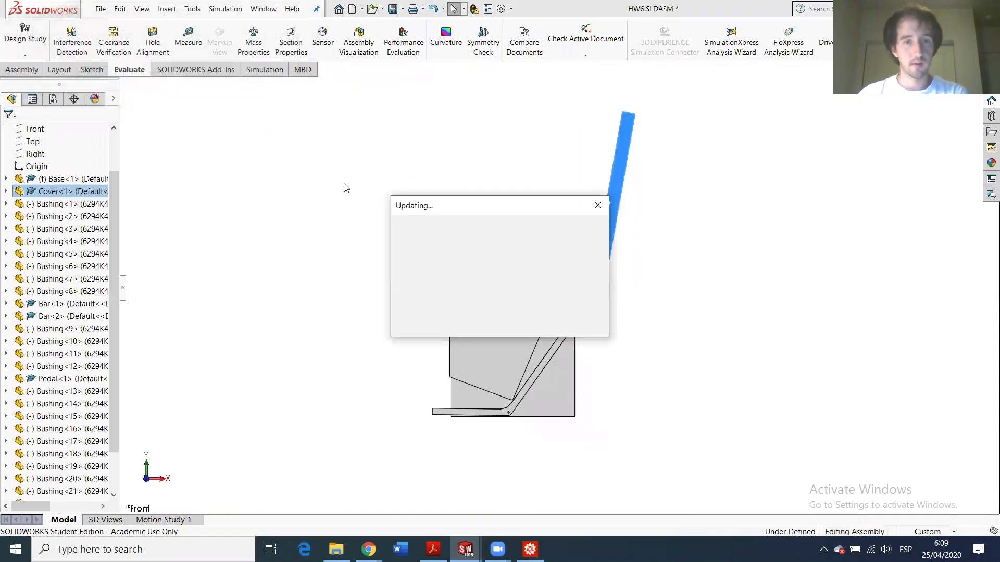
scroll(536, 384, "down", 10)
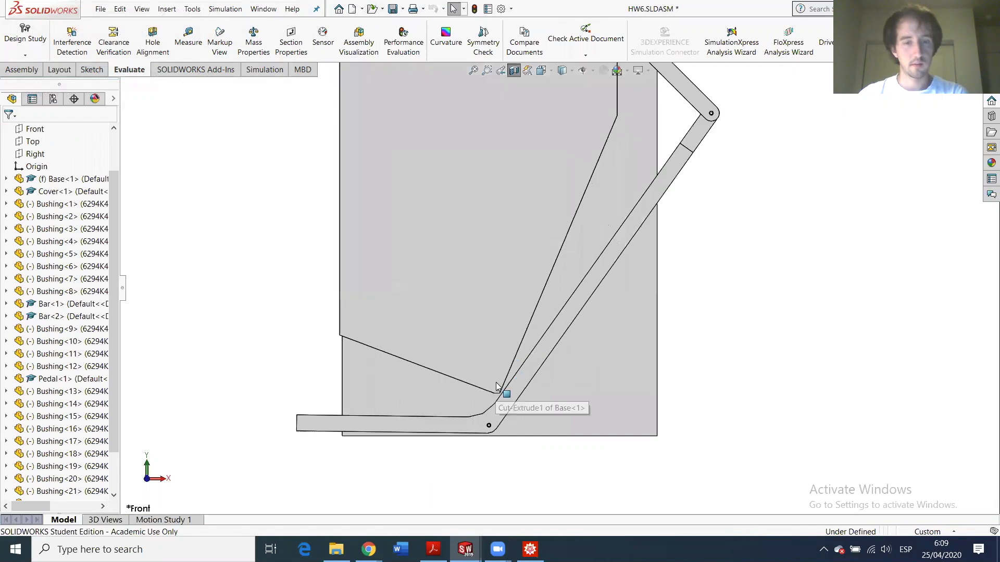
scroll(543, 376, "up", 8)
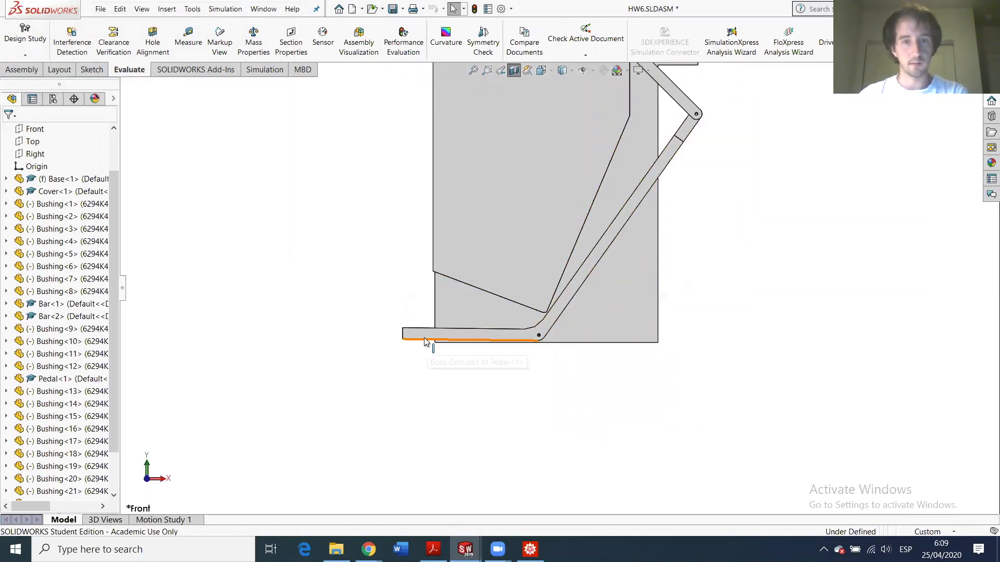
scroll(421, 324, "up", 4)
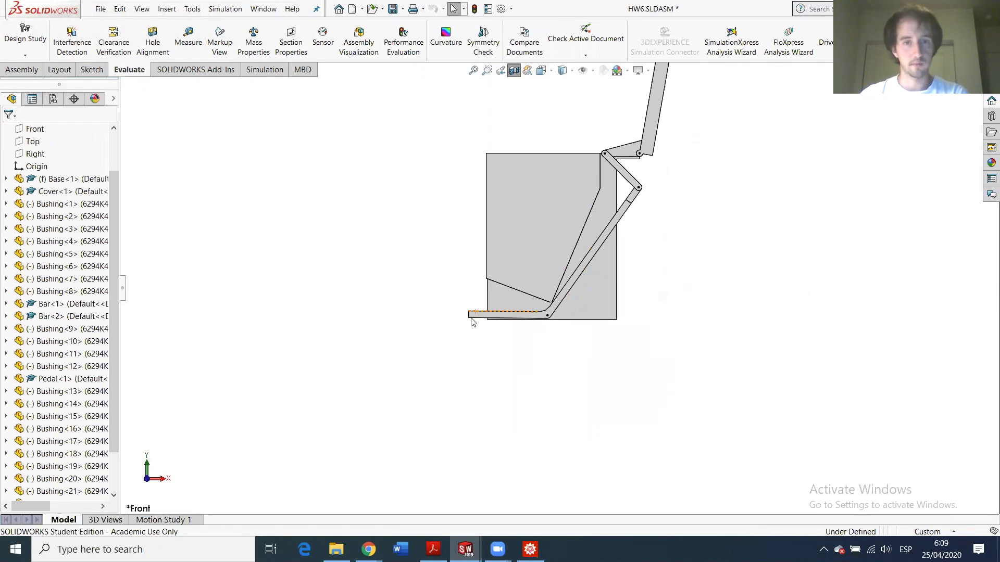
left_click_drag(475, 319, 500, 246)
left_click_drag(486, 327, 513, 233)
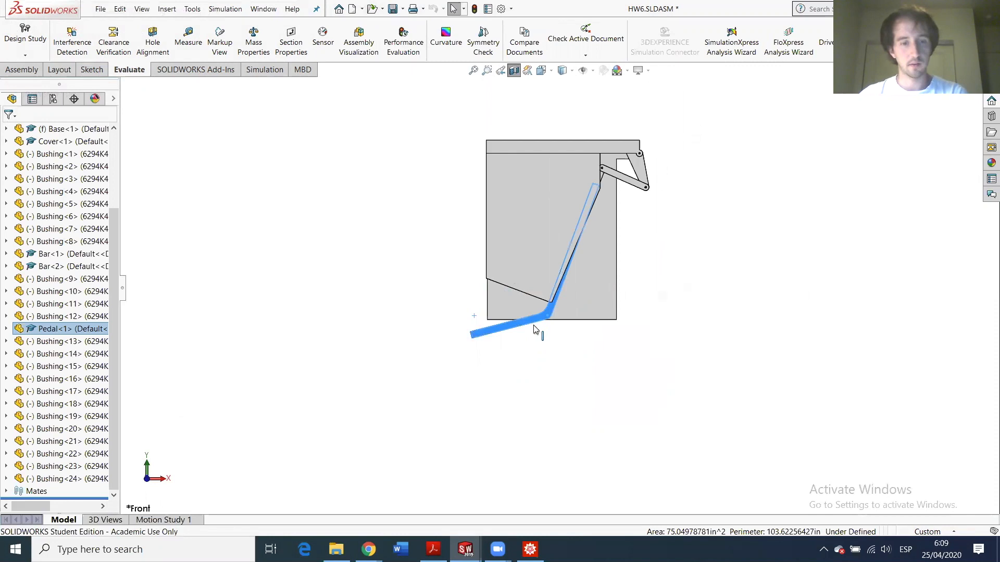
key("ctrl+z")
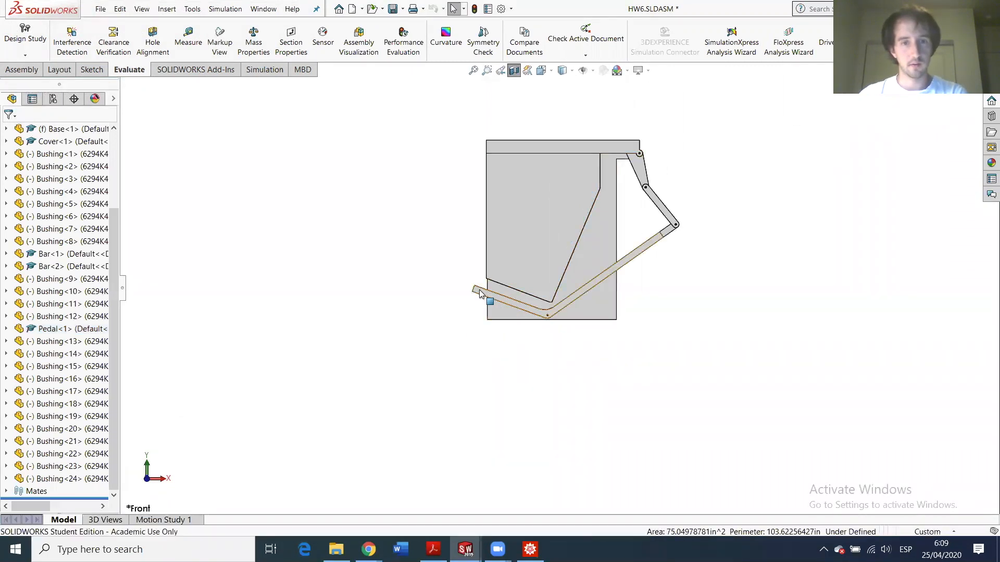
left_click_drag(476, 299, 482, 342)
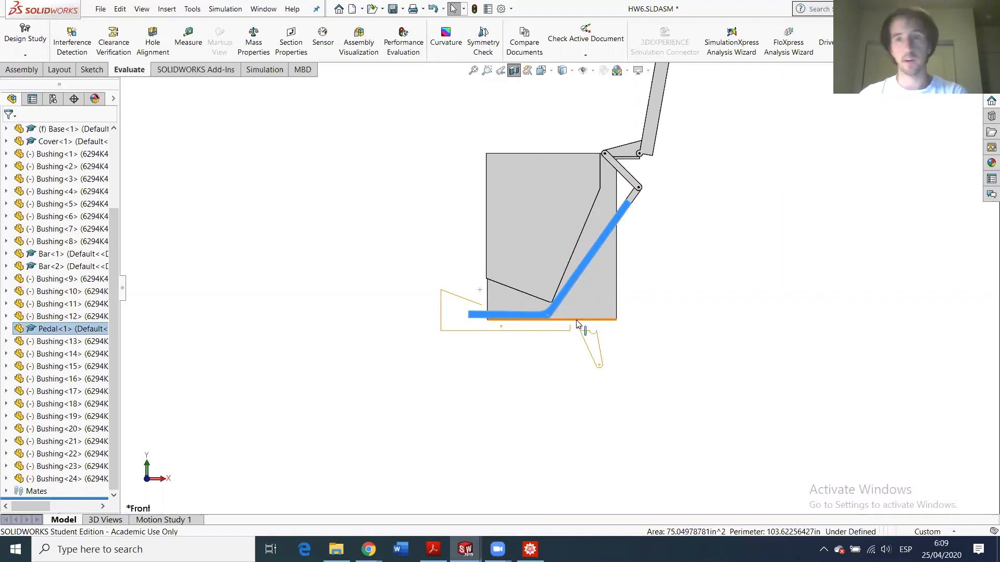
- Rotate the pedal upward to test clearance, then bring it back to horizontal
scroll(506, 307, "up", 3)
scroll(508, 303, "down", 4)
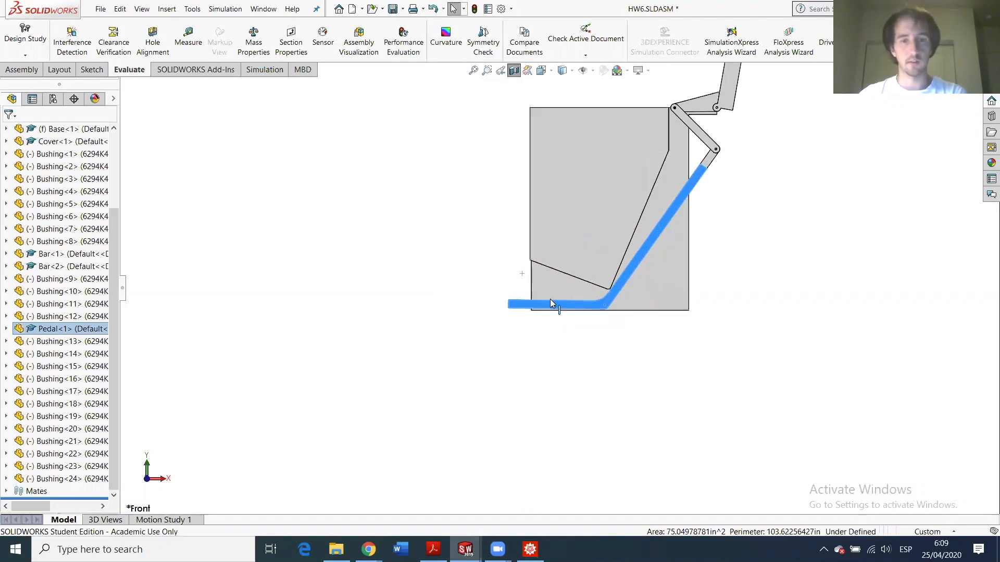
left_click(522, 257)
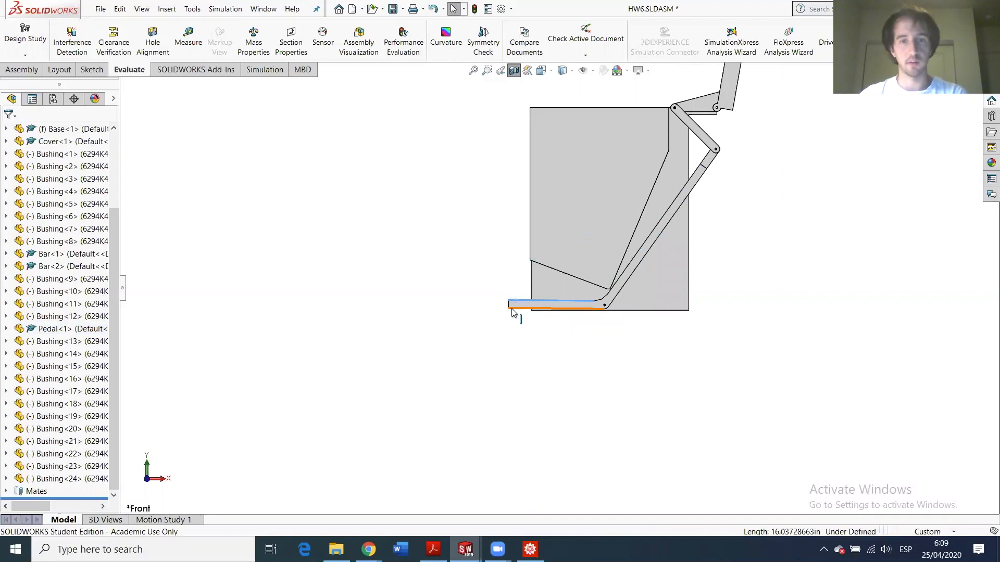
left_click_drag(518, 305, 535, 254)
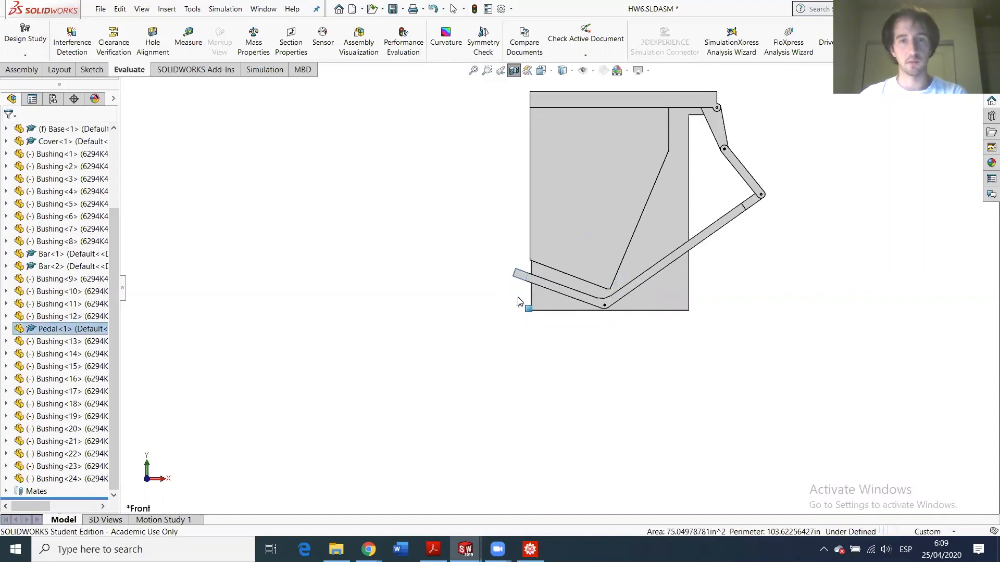
left_click_drag(521, 294, 514, 321)
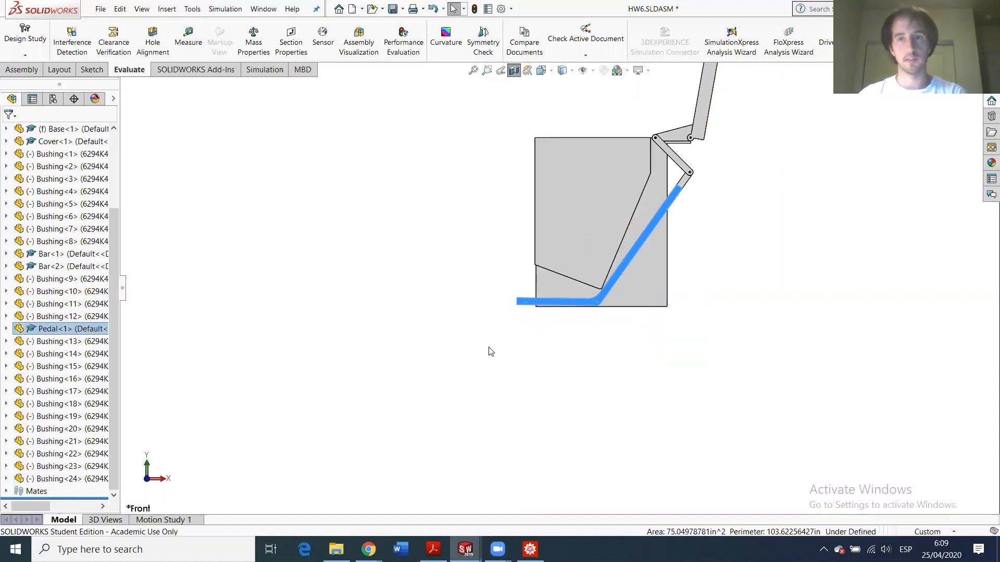
scroll(551, 241, "up", 4)
scroll(556, 382, "down", 6)
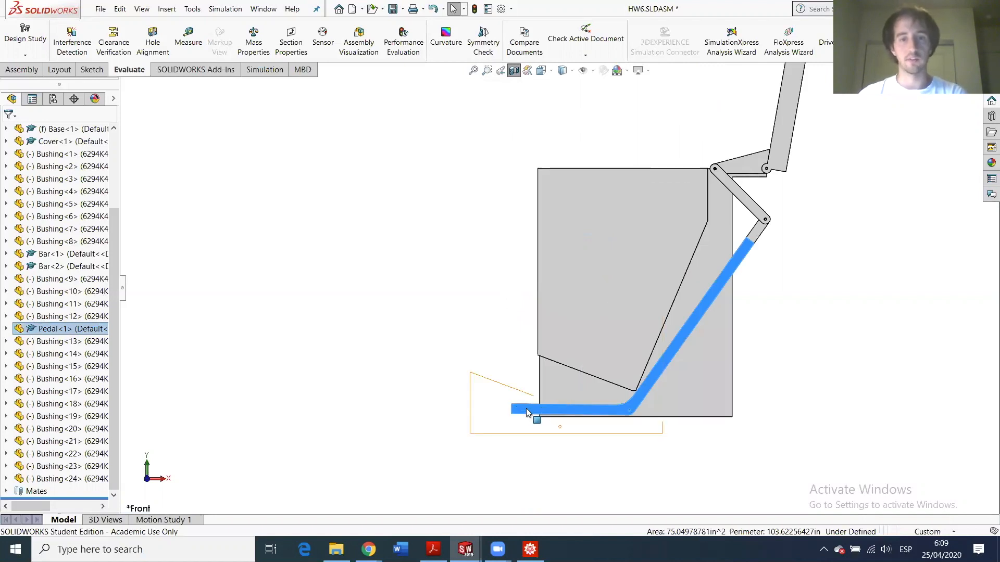
- Nudge and raise the pedal to swing the linkage about its pivot
left_click_drag(525, 408, 525, 407)
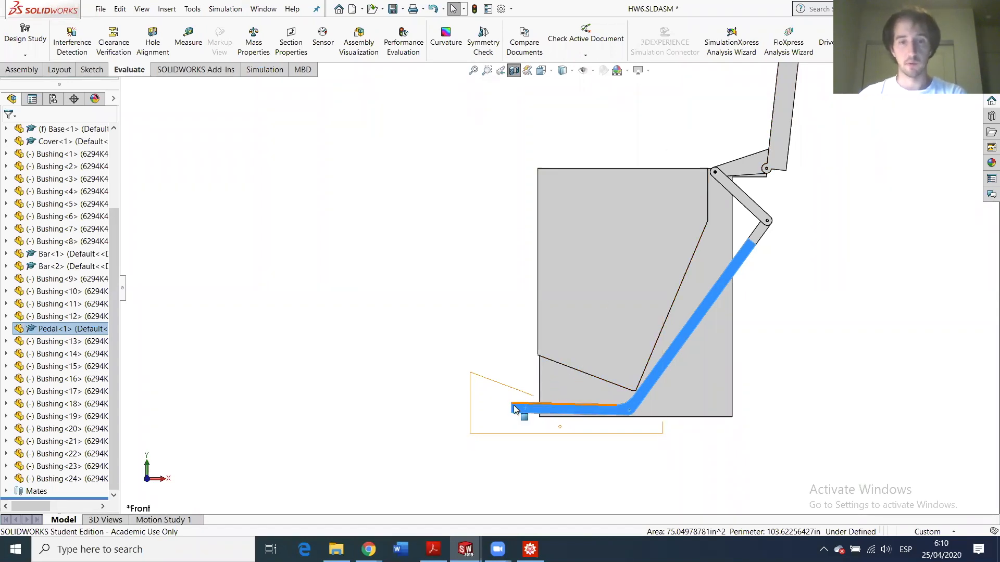
mouse_move(520, 407)
left_mouse_down()
mouse_move(535, 353)
mouse_move(508, 408)
left_mouse_up()
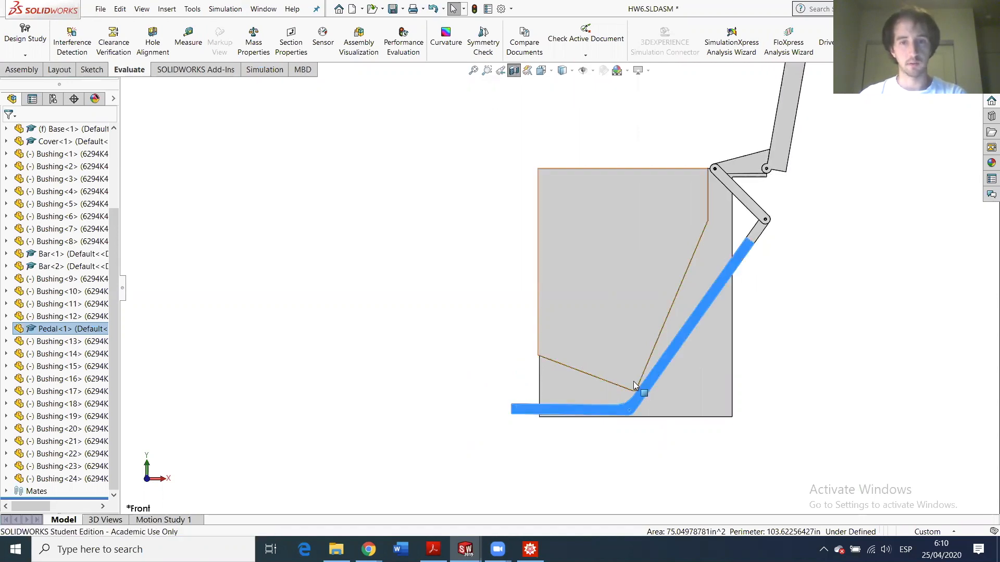
scroll(641, 383, "down", 3)
scroll(618, 403, "down", 3)
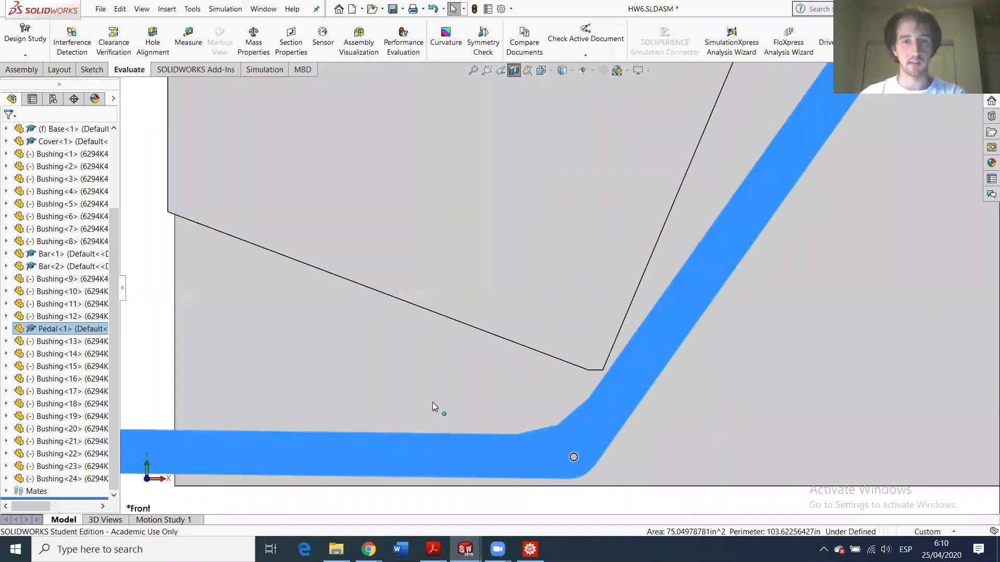
scroll(432, 402, "up", 3)
mouse_move(330, 372)
left_mouse_down()
mouse_move(357, 276)
mouse_move(324, 368)
left_mouse_up()
scroll(545, 352, "up", 5)
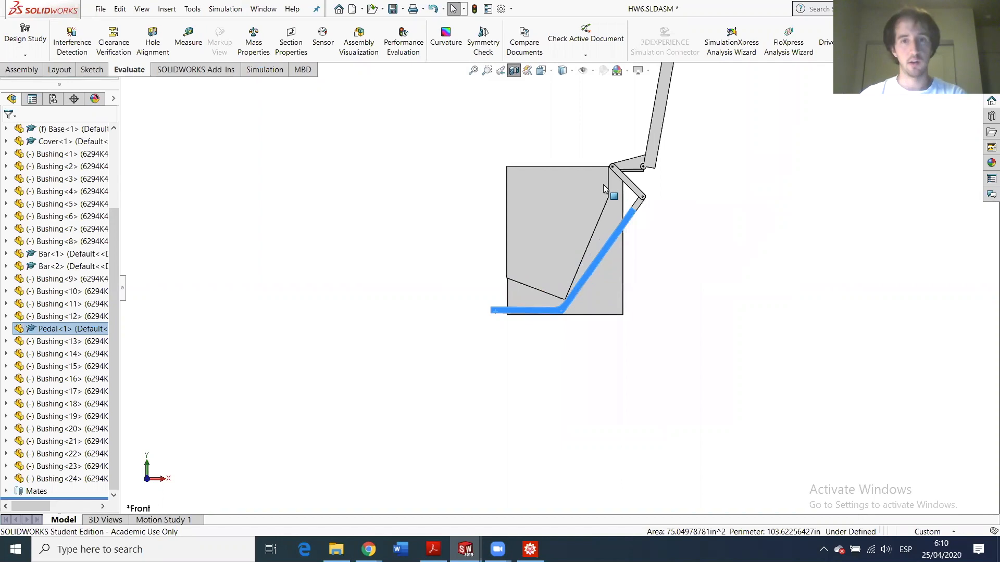
scroll(544, 257, "down", 5)
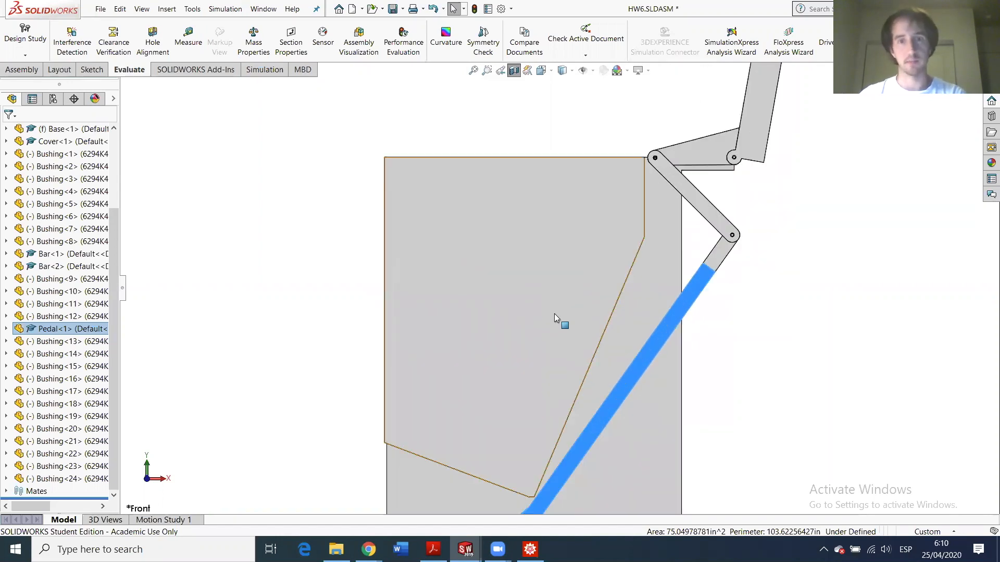
scroll(542, 313, "up", 3)
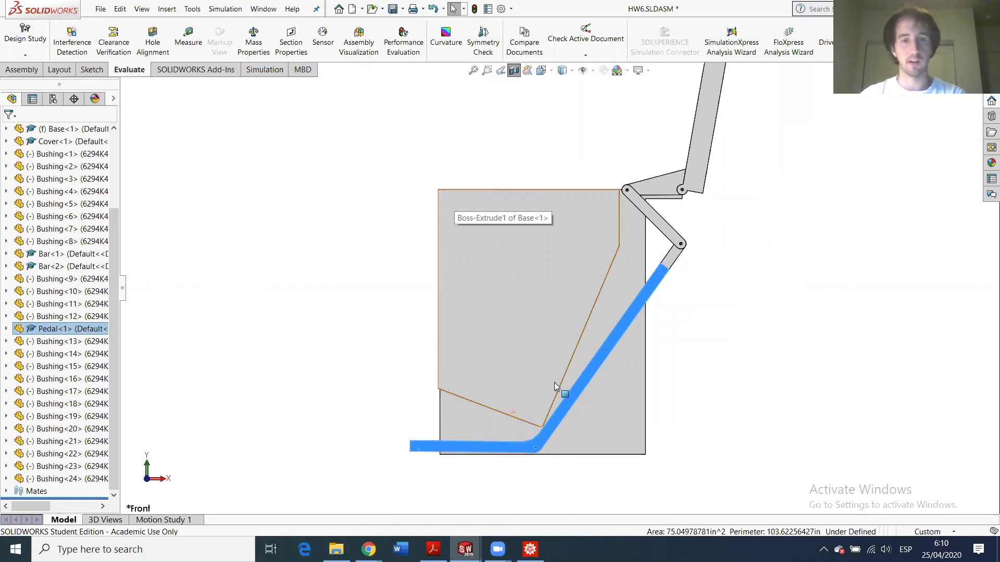
scroll(559, 395, "down", 2)
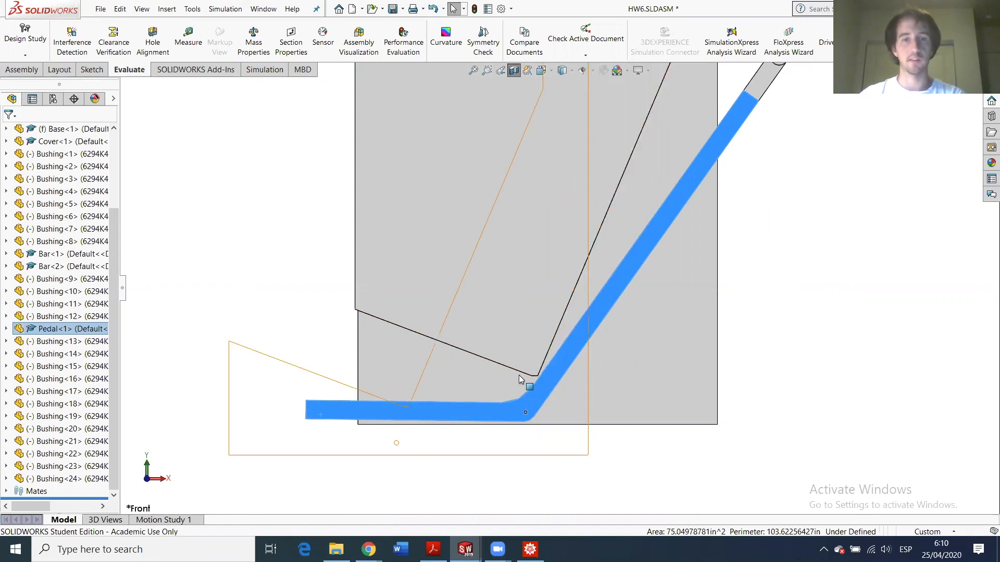
scroll(473, 367, "up", 4)
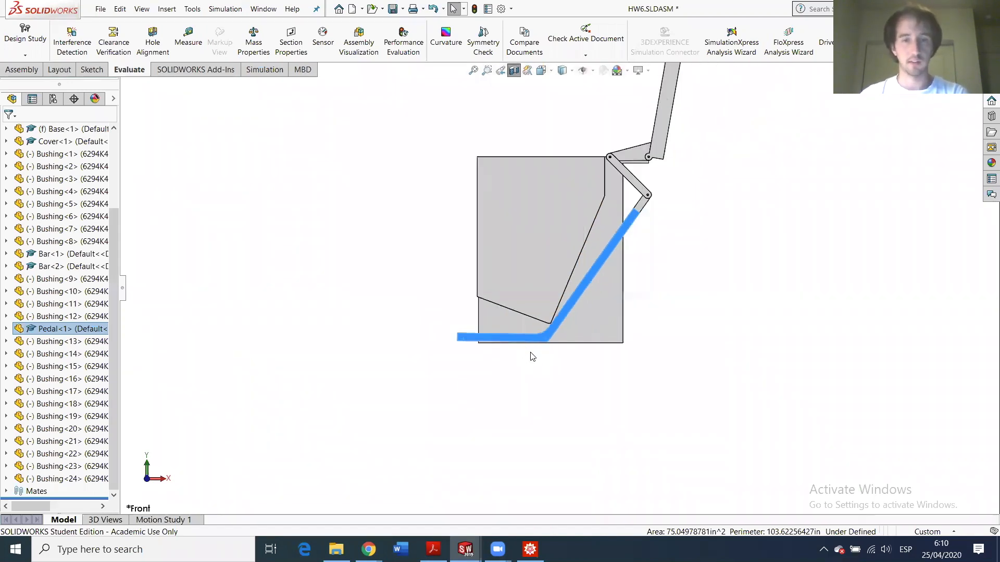
- Turn off the section cut, orbit to the can's top, and switch to the Base part window
left_click(514, 70)
middle_click_drag(509, 250, 524, 146)
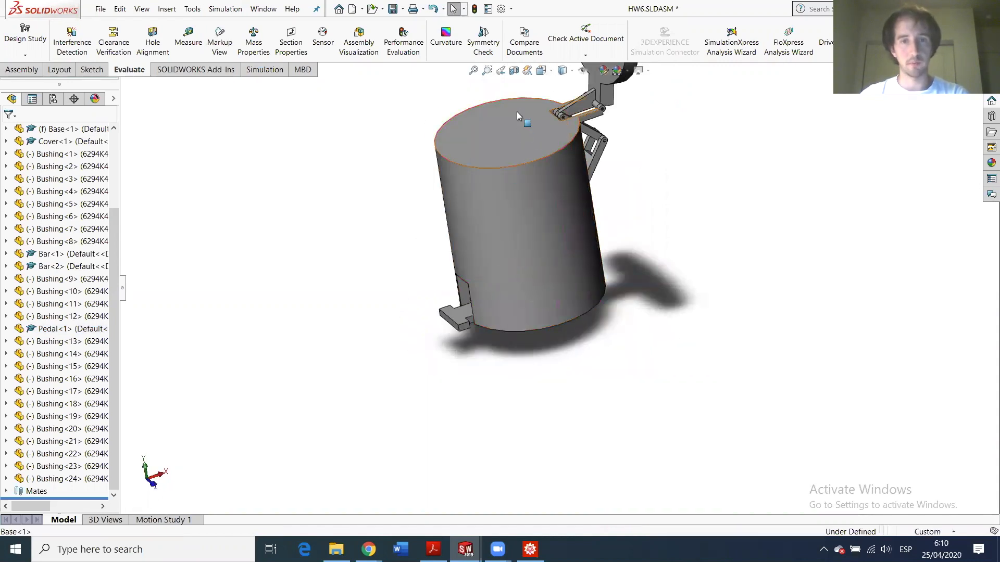
left_click(512, 123)
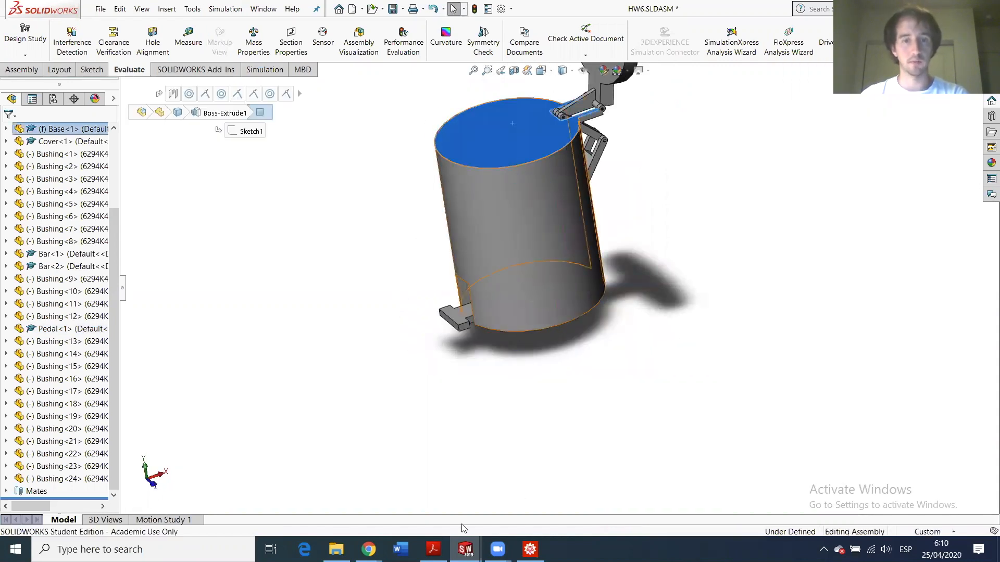
mouse_move(465, 549)
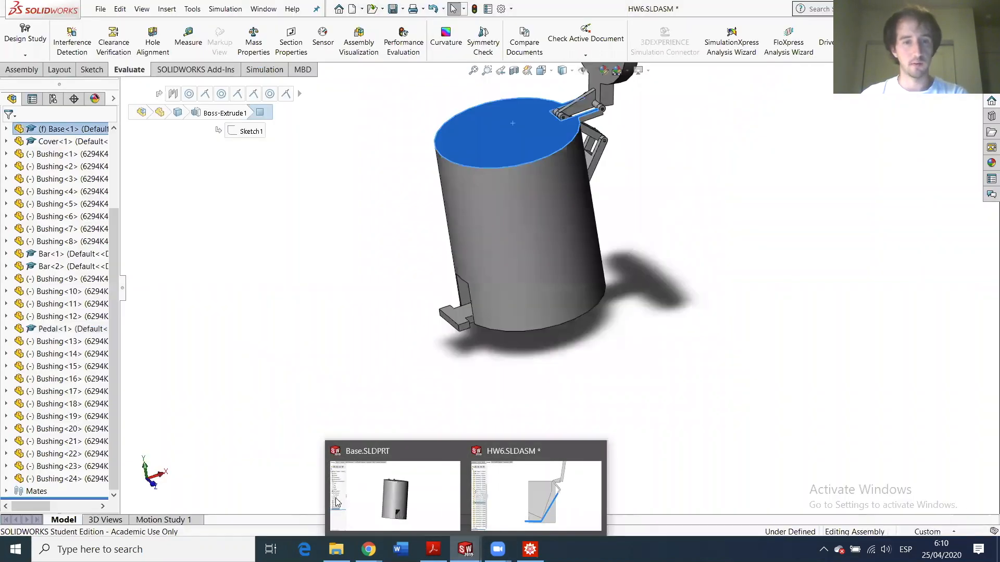
left_click(433, 490)
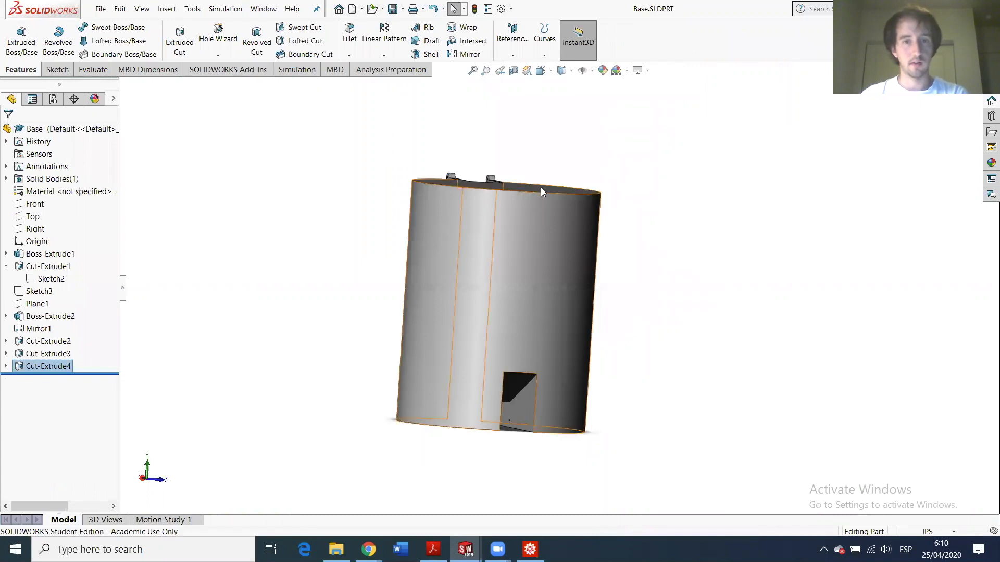
- Shell the Base from its top face with a 0.50in wall thickness
scroll(515, 232, "down", 1)
middle_click_drag(511, 236, 481, 411)
left_click(487, 241)
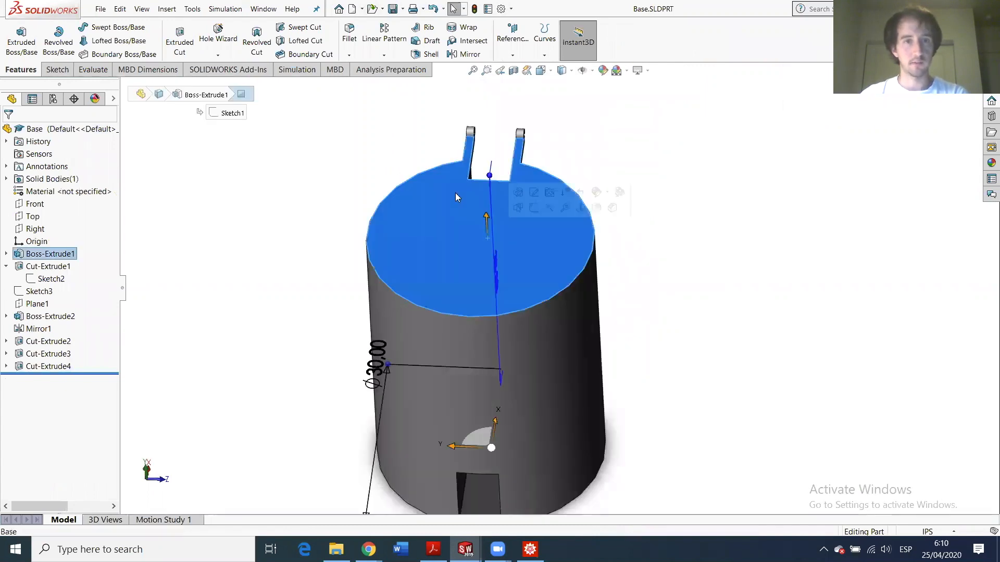
left_click(433, 54)
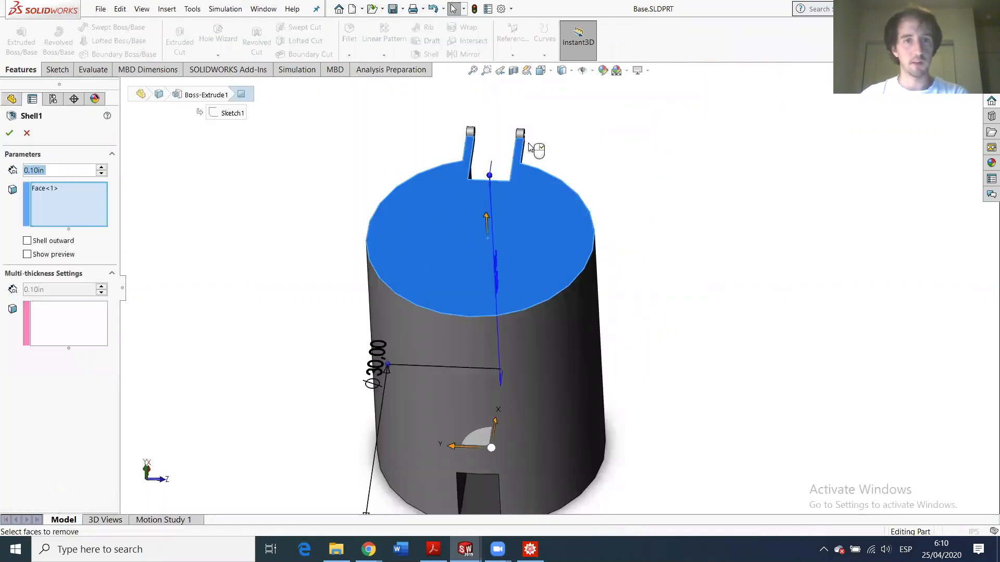
type("0.5")
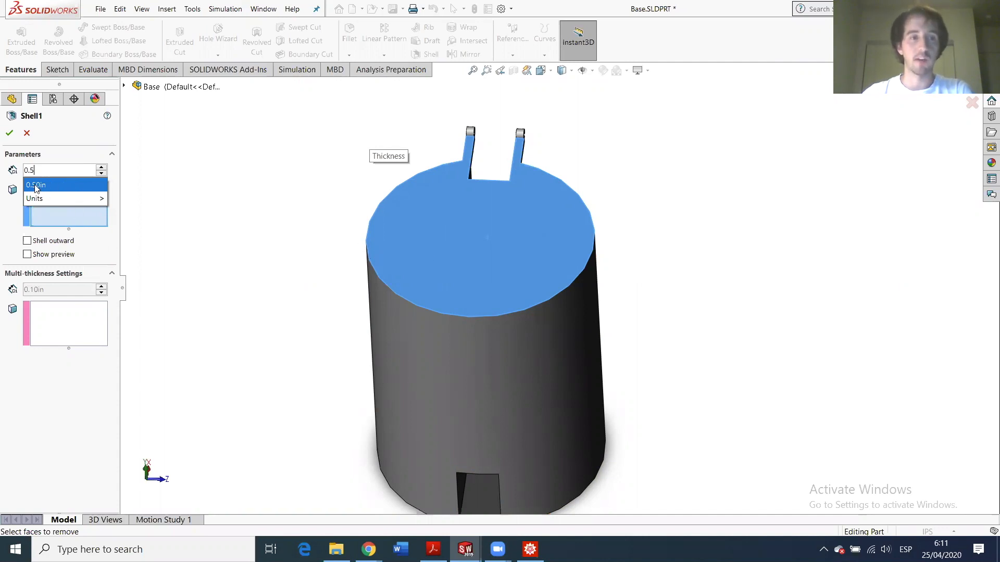
mouse_move(73, 199)
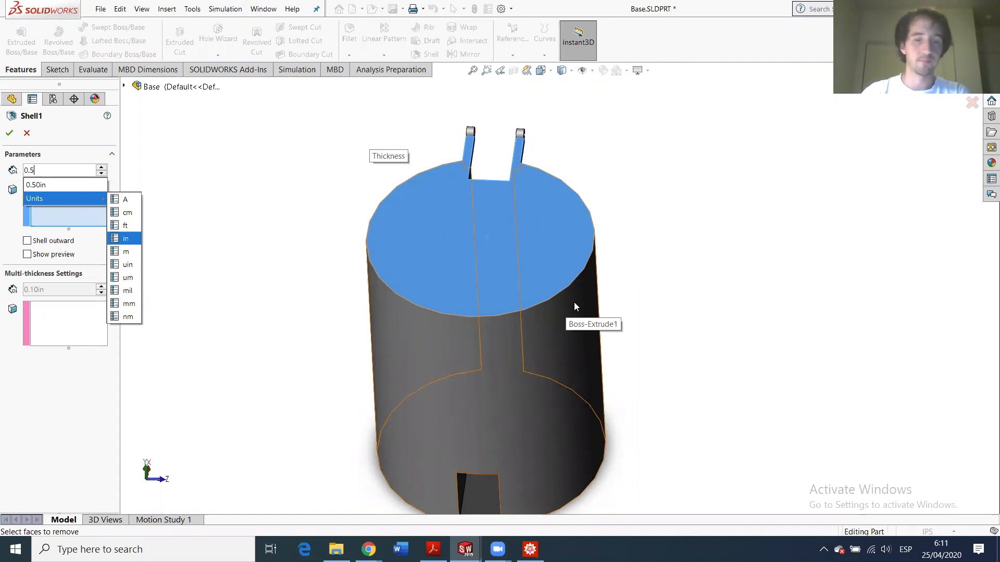
key("Return")
key("Return")
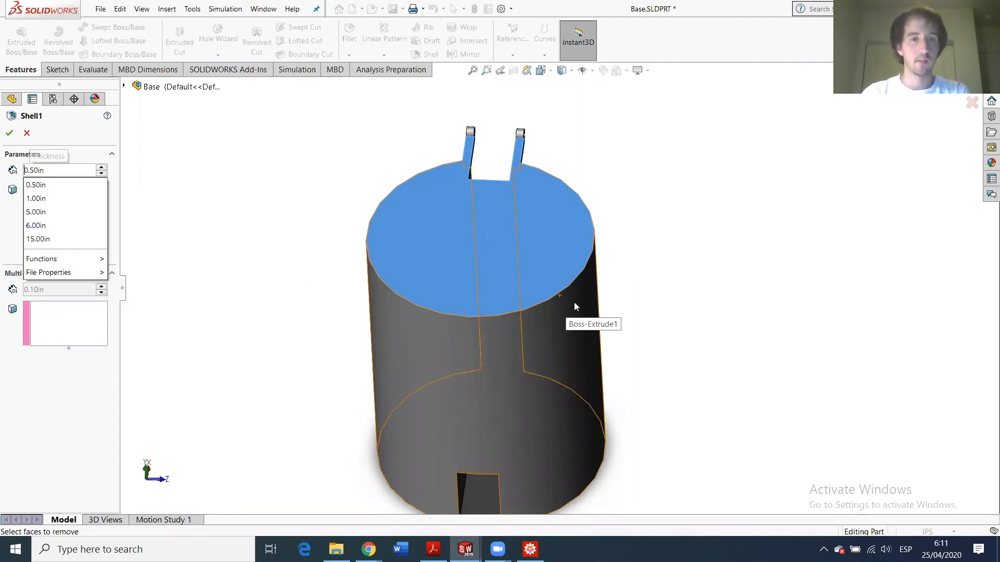
key("Return")
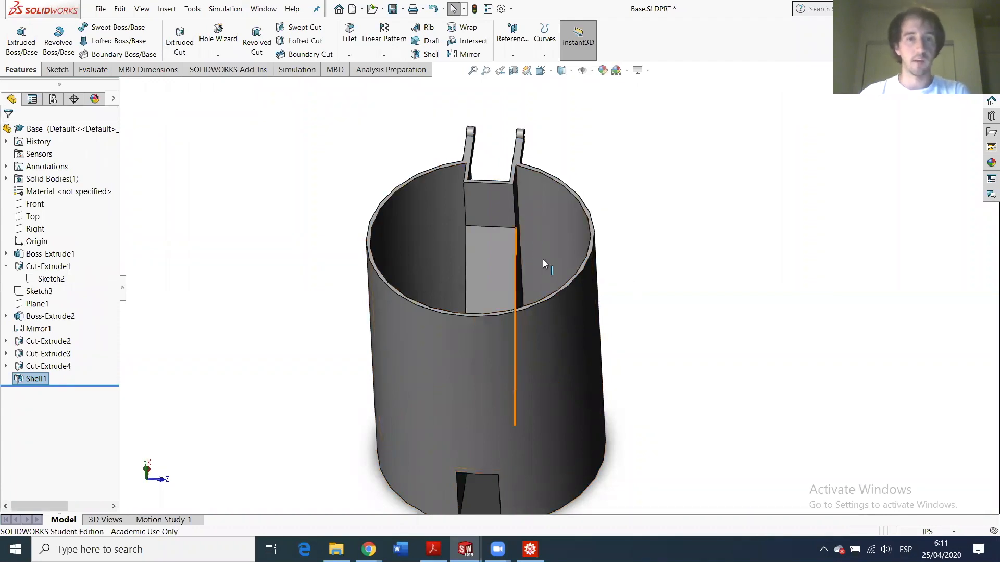
- Orbit to look into the hollow can and save Base.SLDPRT
scroll(542, 259, "down", 3)
middle_click_drag(495, 340, 436, 249)
scroll(463, 428, "up", 4)
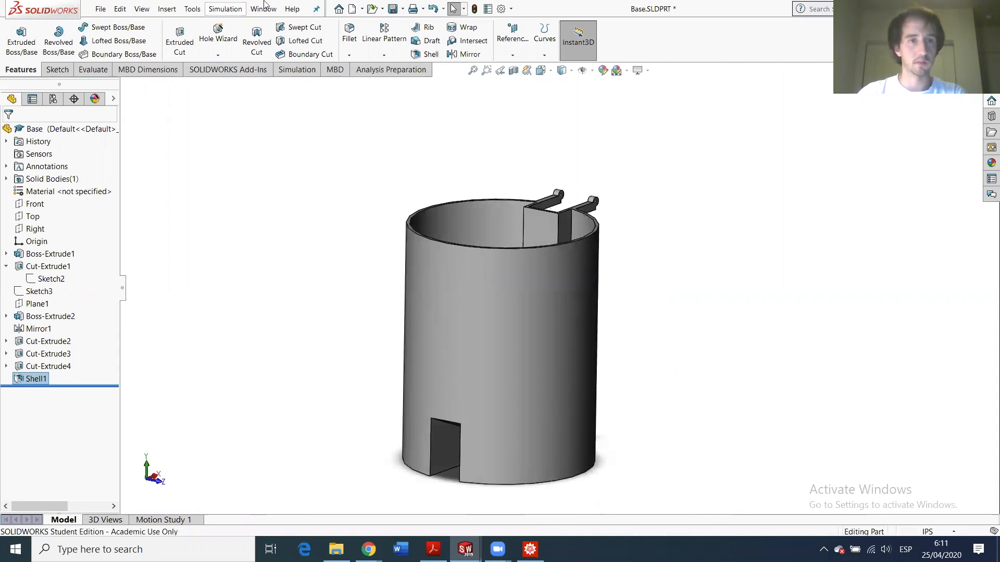
key("ctrl+s")
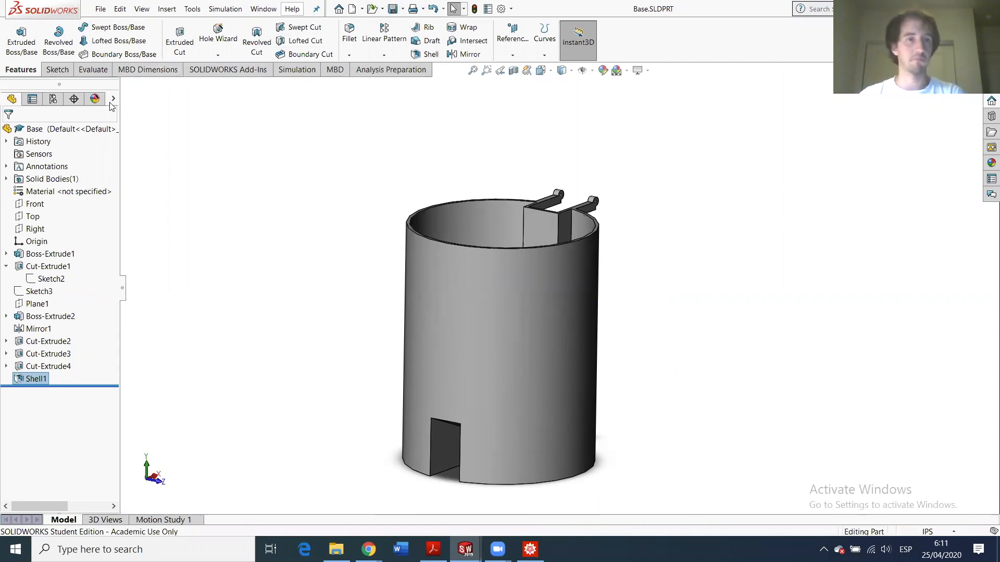
- Give the Base part a deep yellow appearance, save it, and return to HW6.SLDASM
left_click(114, 100)
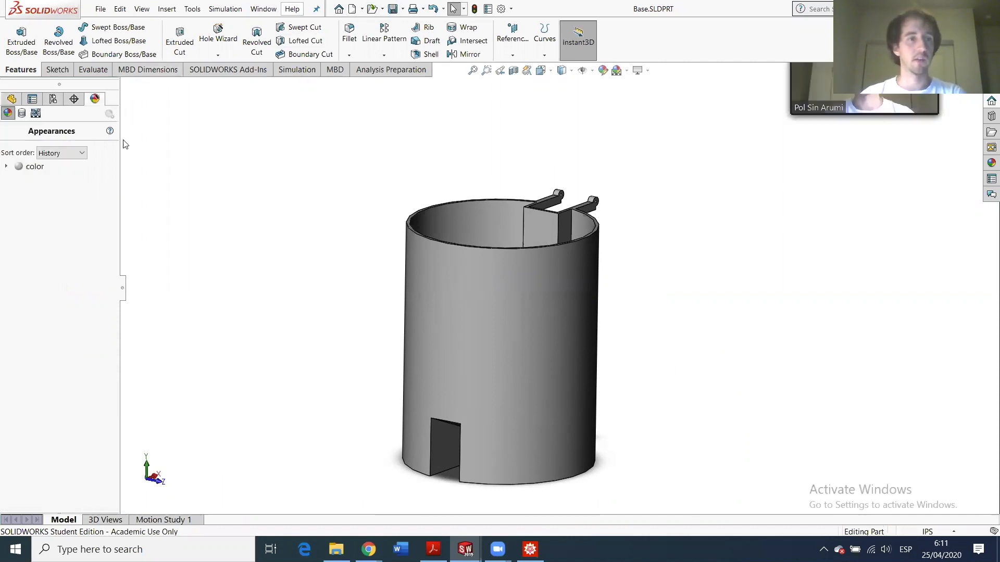
left_click(11, 99)
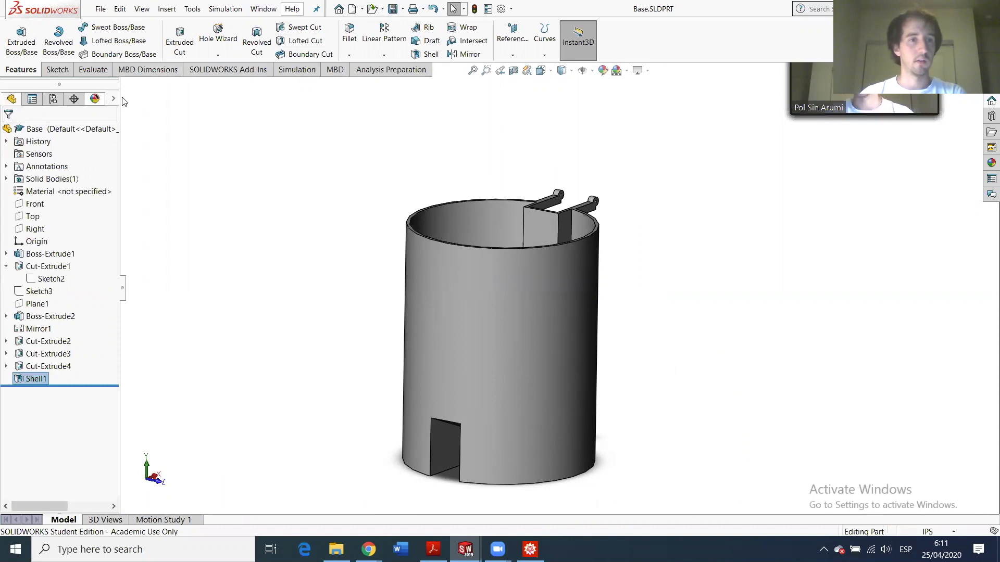
left_click(117, 100)
left_click(151, 129)
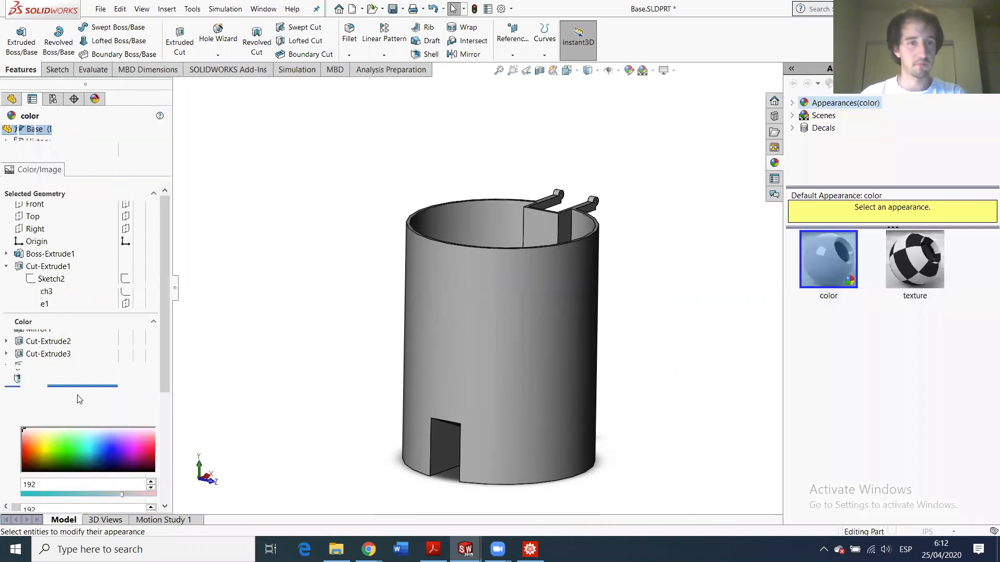
left_click(69, 382)
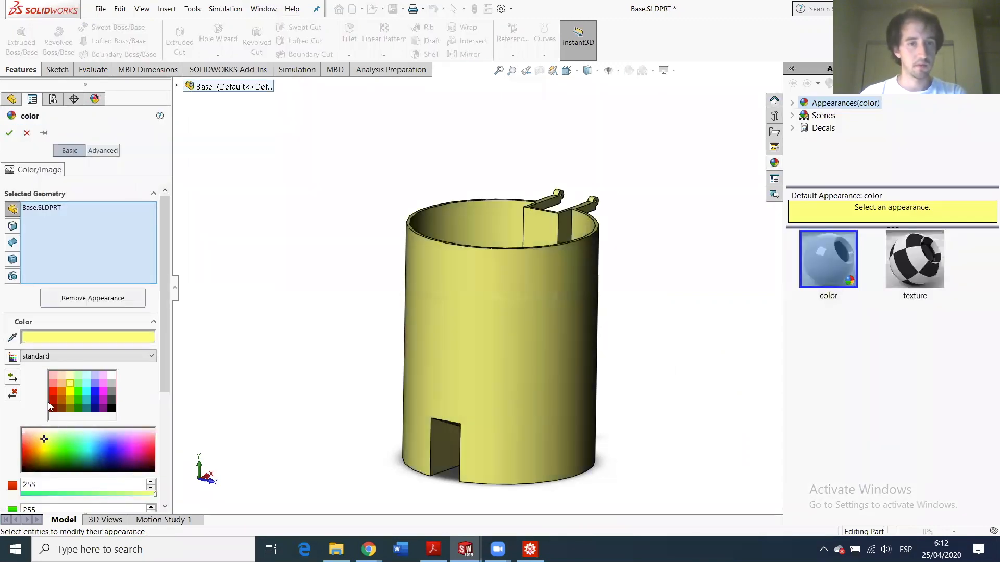
left_click(42, 442)
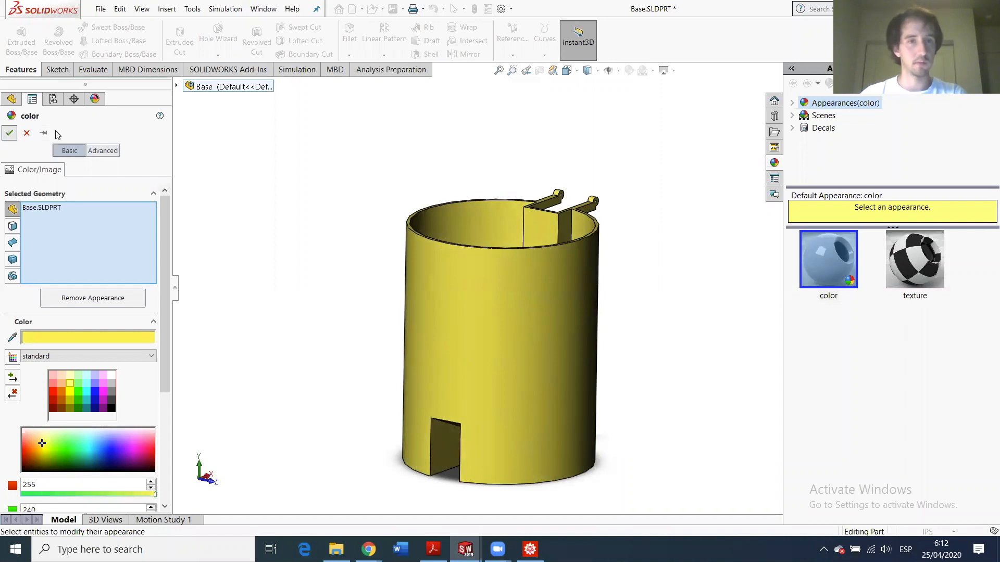
left_click(9, 133)
left_click(392, 9)
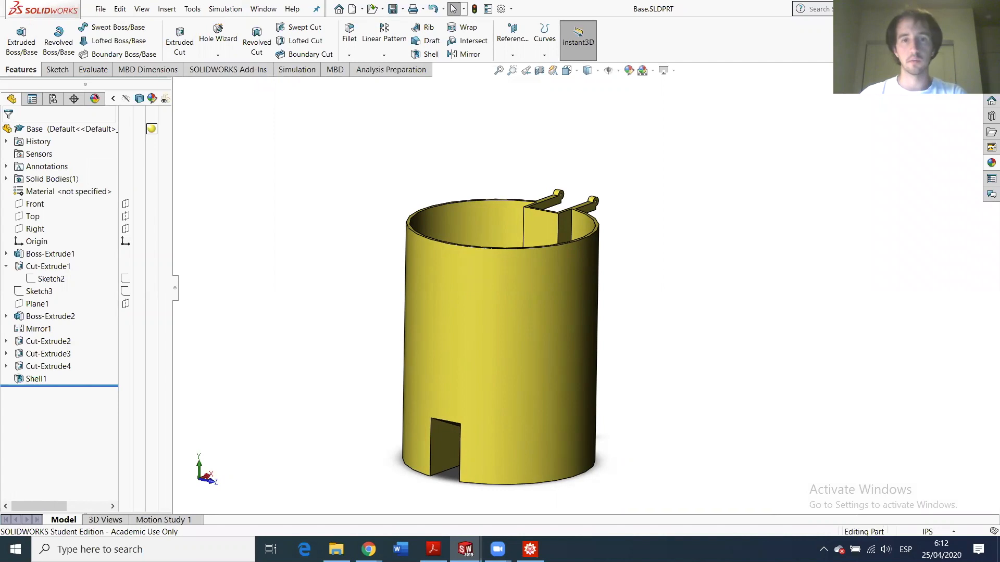
key("ctrl+Tab")
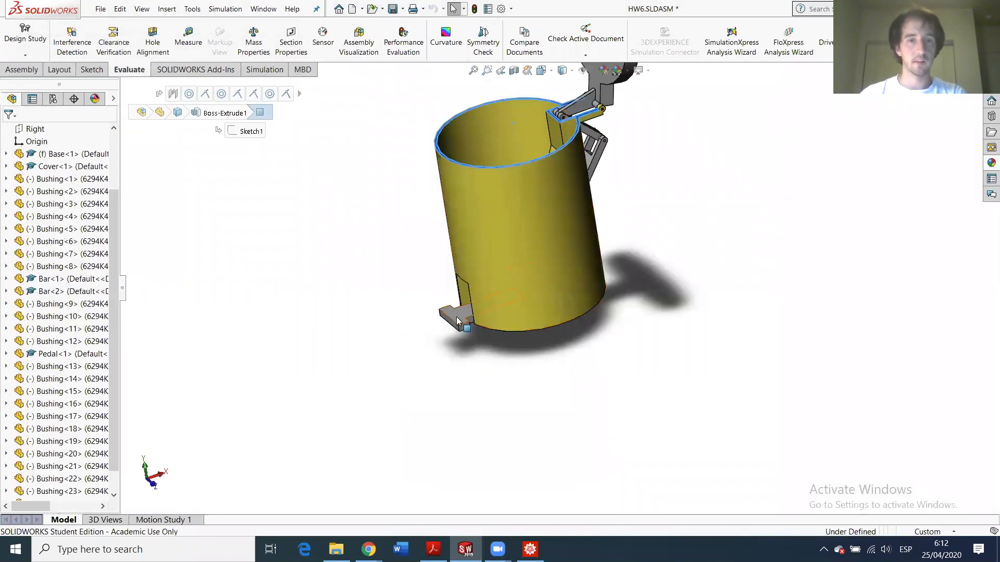
- Colour the Pedal light green and return to the HW6 assembly
left_click(457, 316)
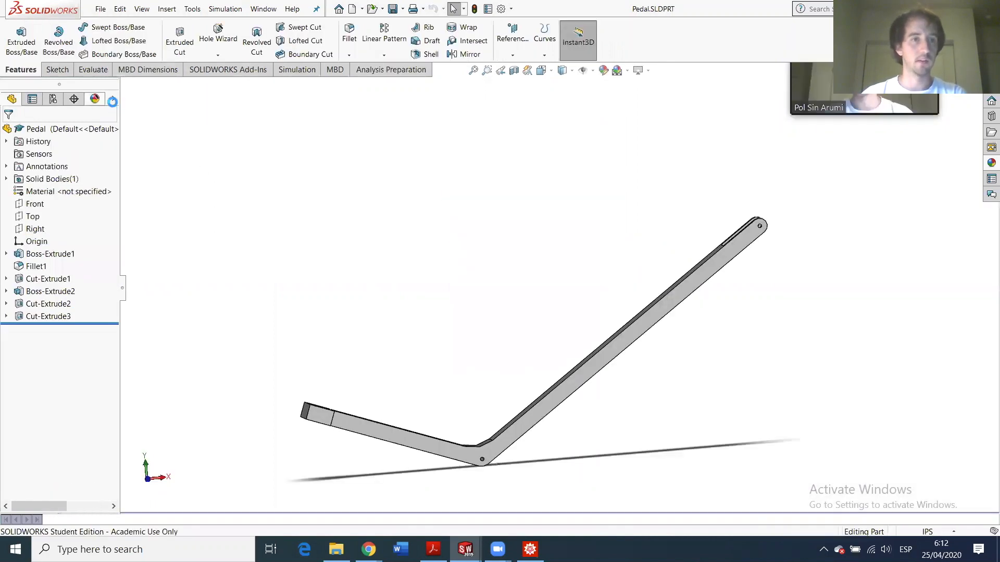
left_click(152, 129)
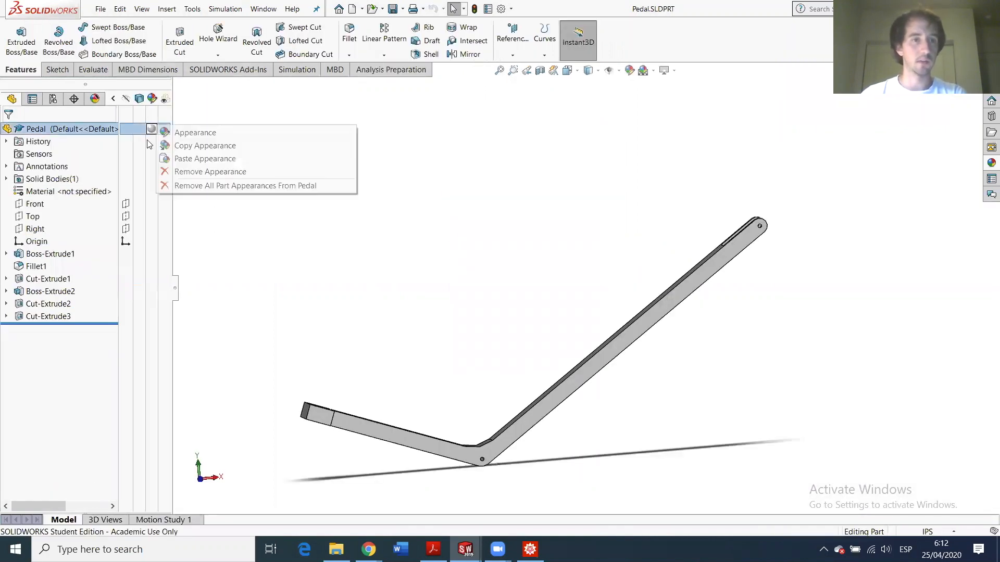
left_click(183, 136)
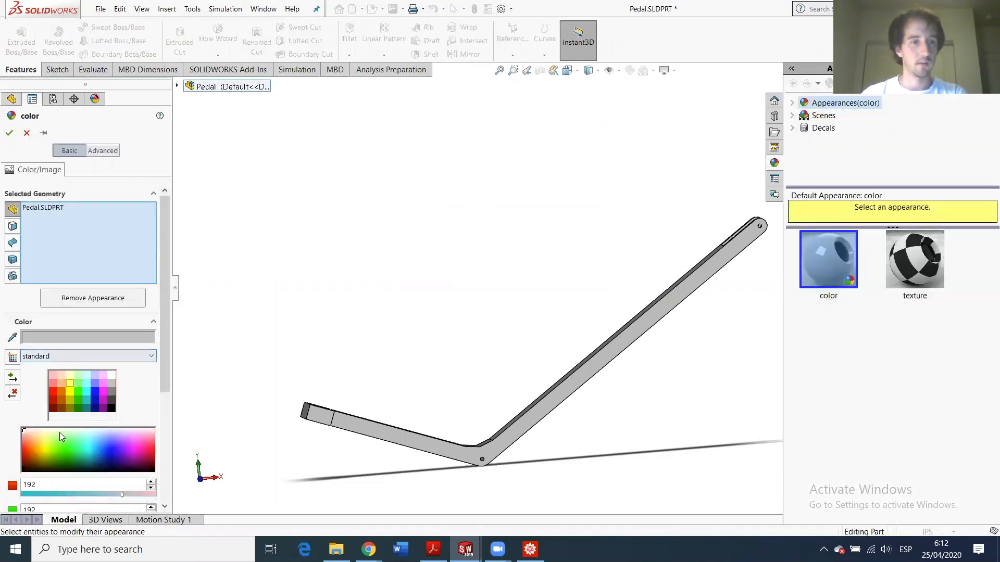
left_click(78, 382)
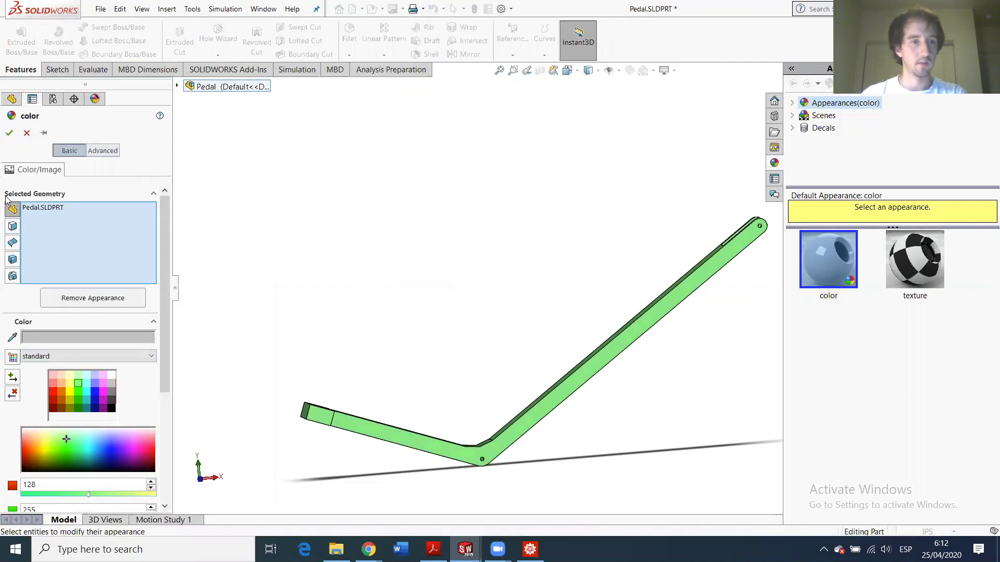
key("Return")
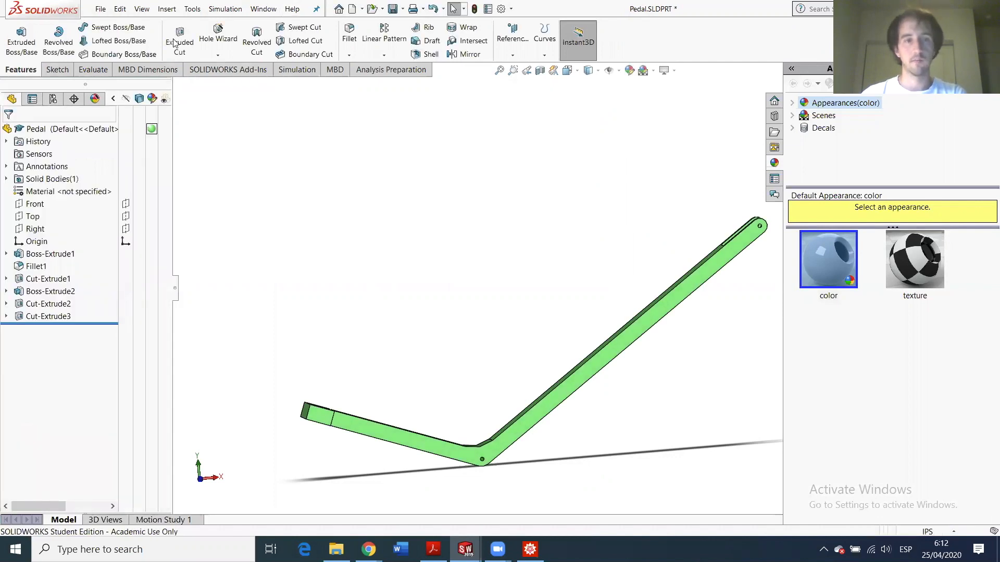
key("ctrl+Tab")
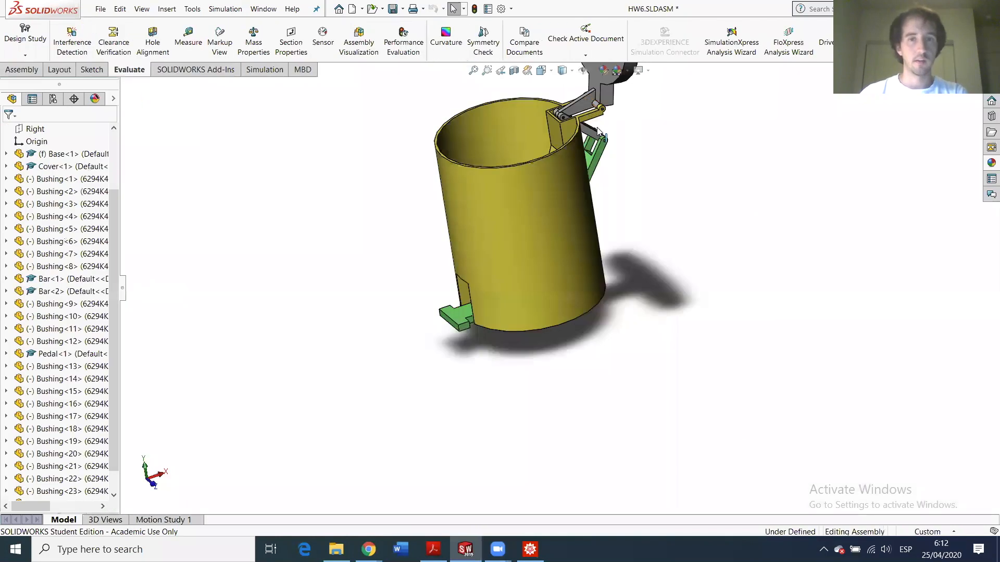
- Open the Bar part, give it a blue appearance, and save it
left_click(597, 133)
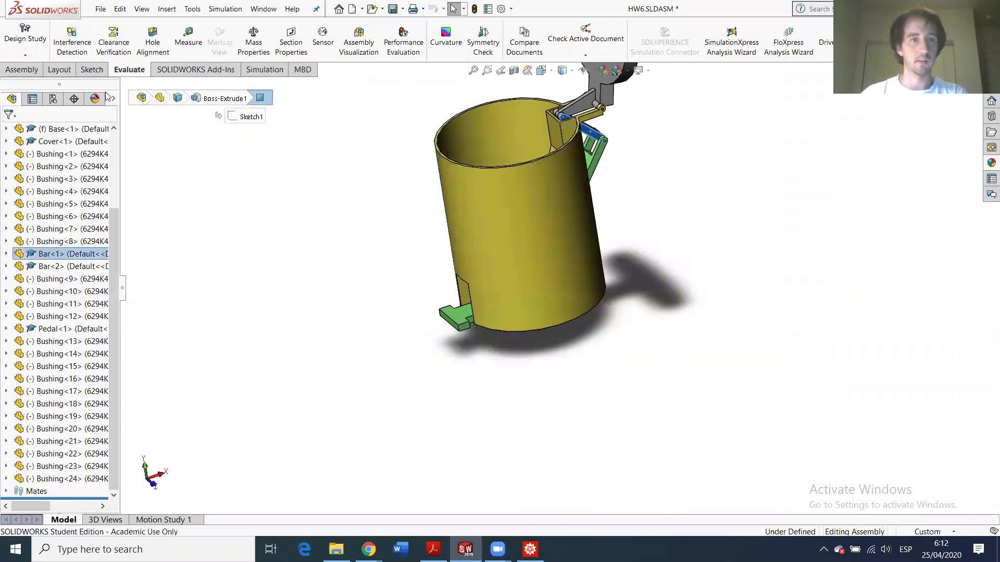
left_click(58, 253)
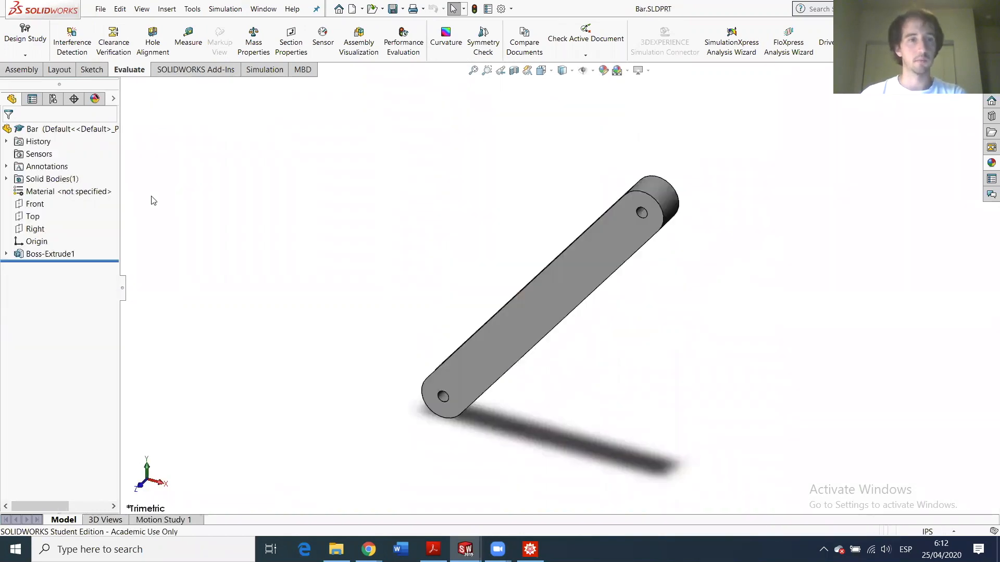
left_click(113, 99)
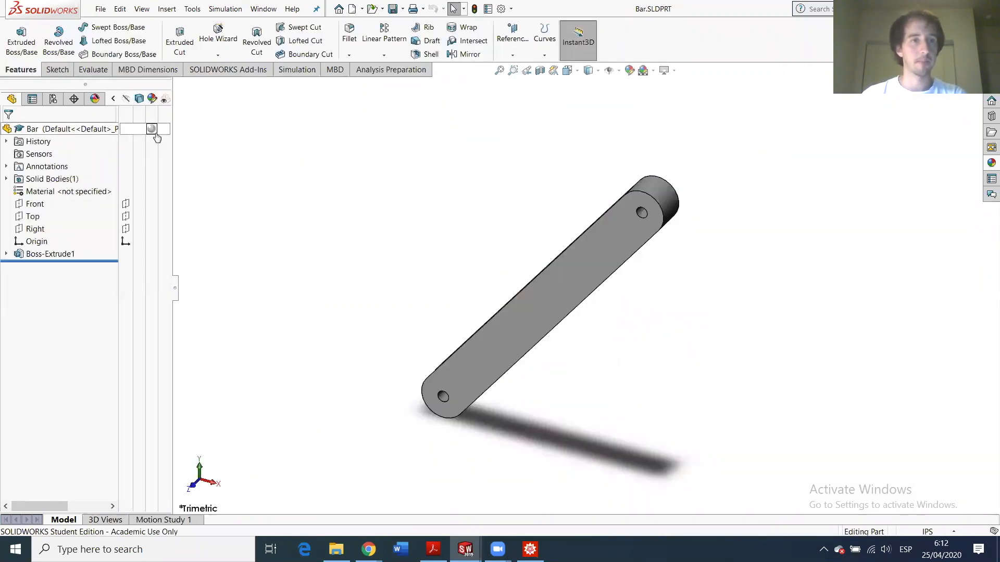
left_click(152, 129)
left_click(180, 138)
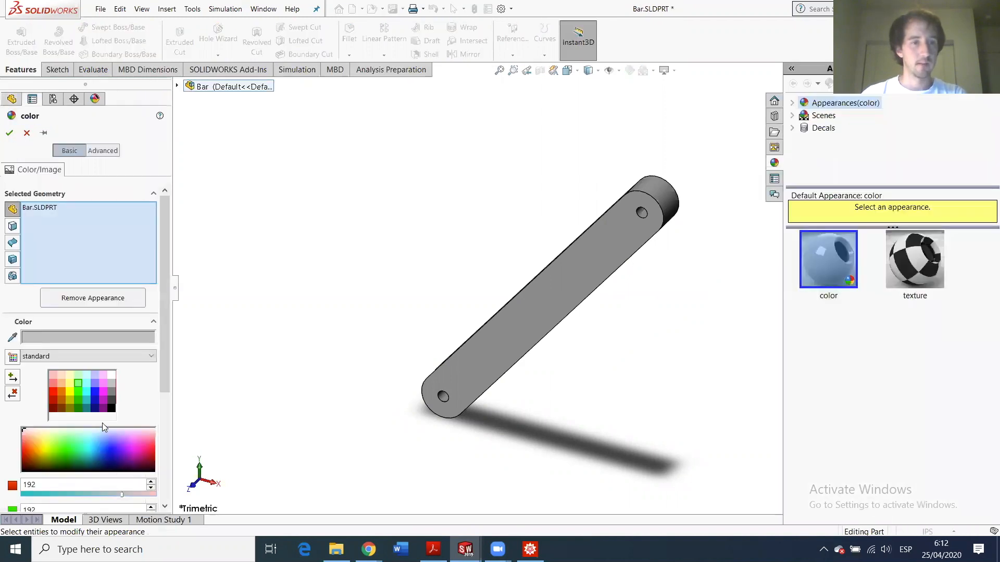
left_click(95, 383)
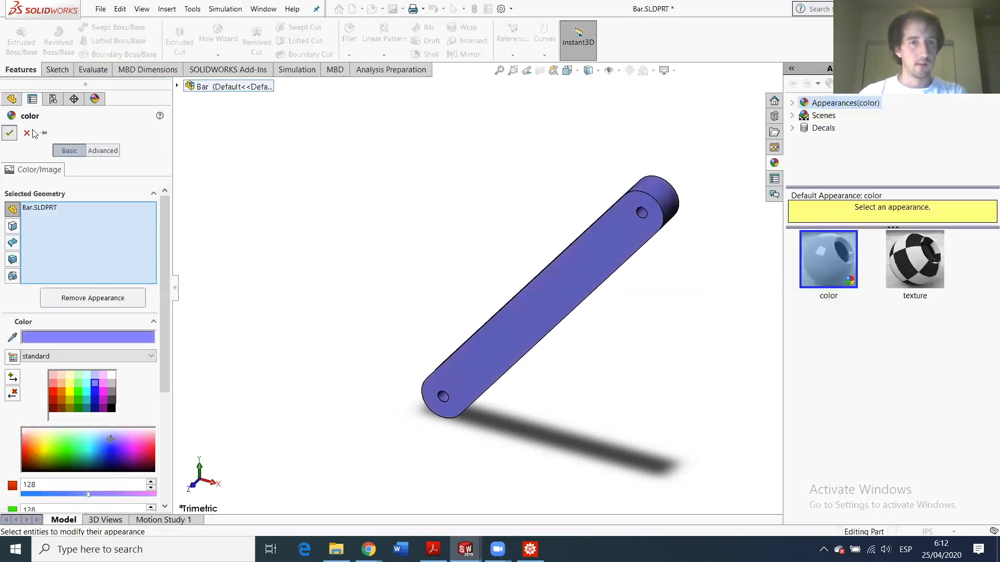
left_click(9, 133)
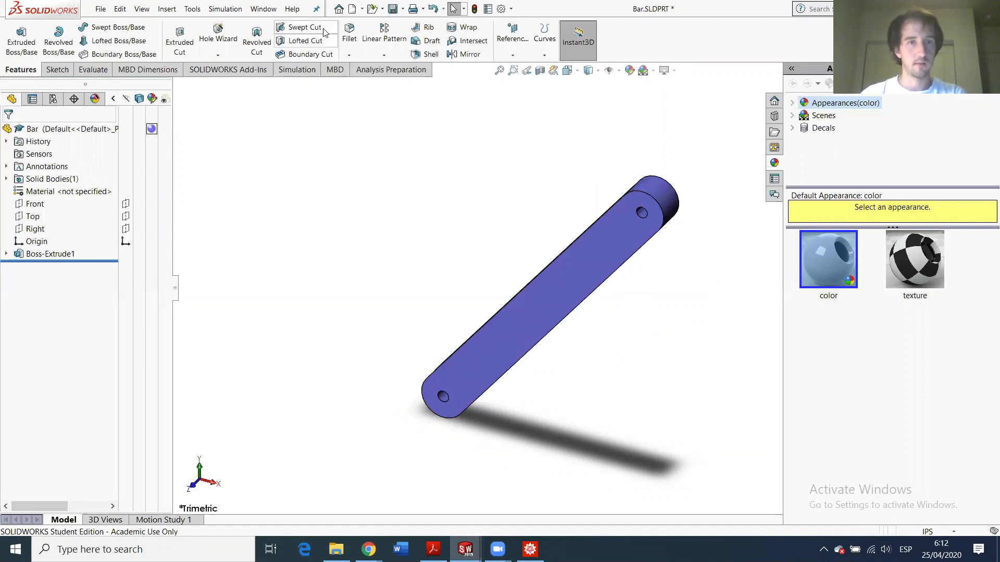
left_click(392, 9)
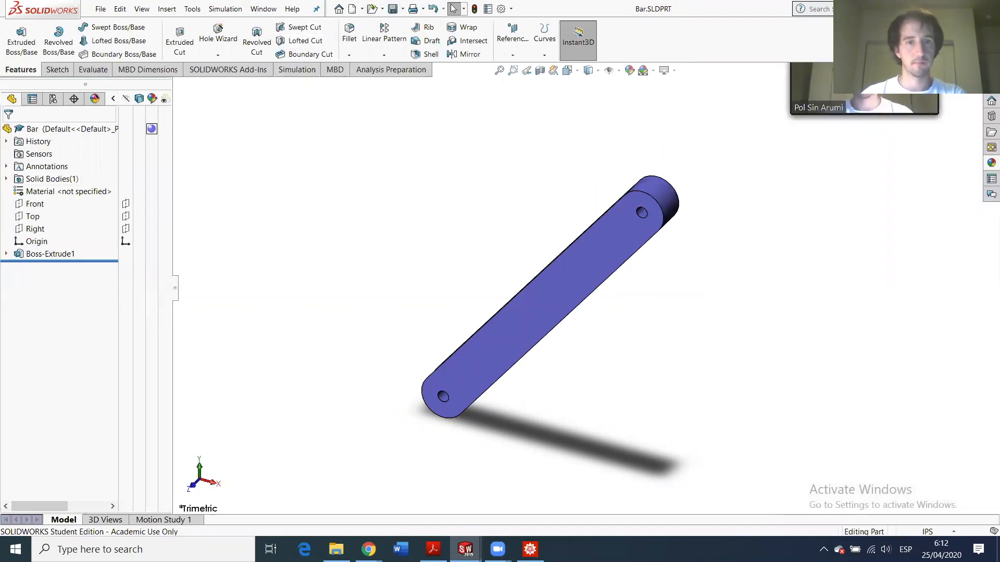
left_click(608, 94)
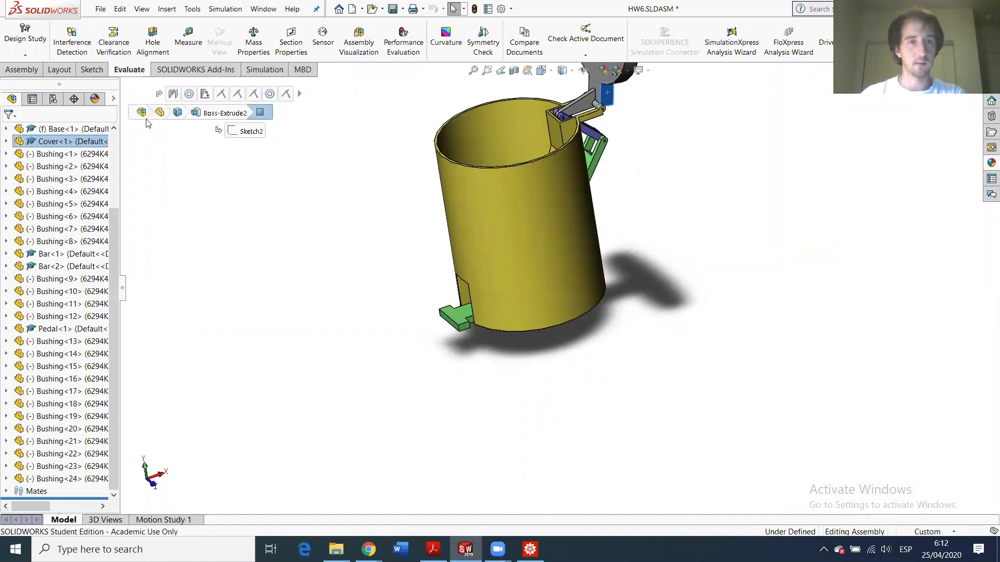
- Open the Cover part and give the whole part a light red appearance
left_click(78, 143)
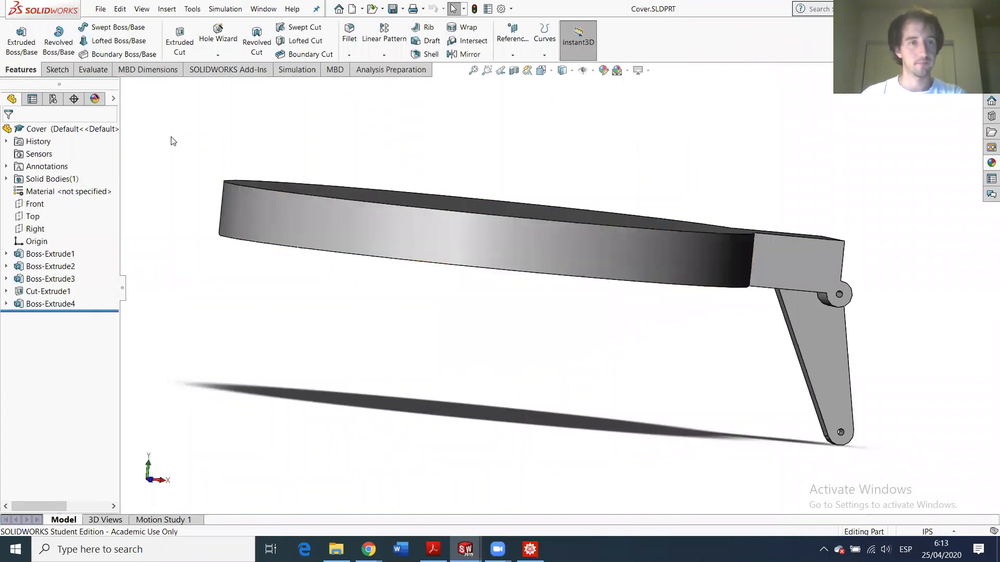
left_click(113, 98)
left_click(152, 128)
left_click(177, 136)
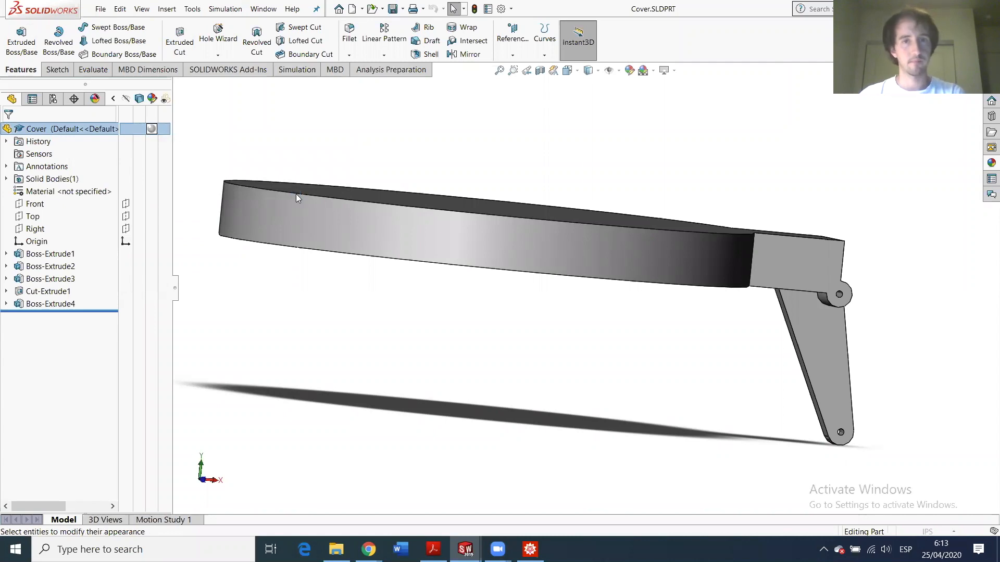
left_click(50, 383)
left_click(10, 132)
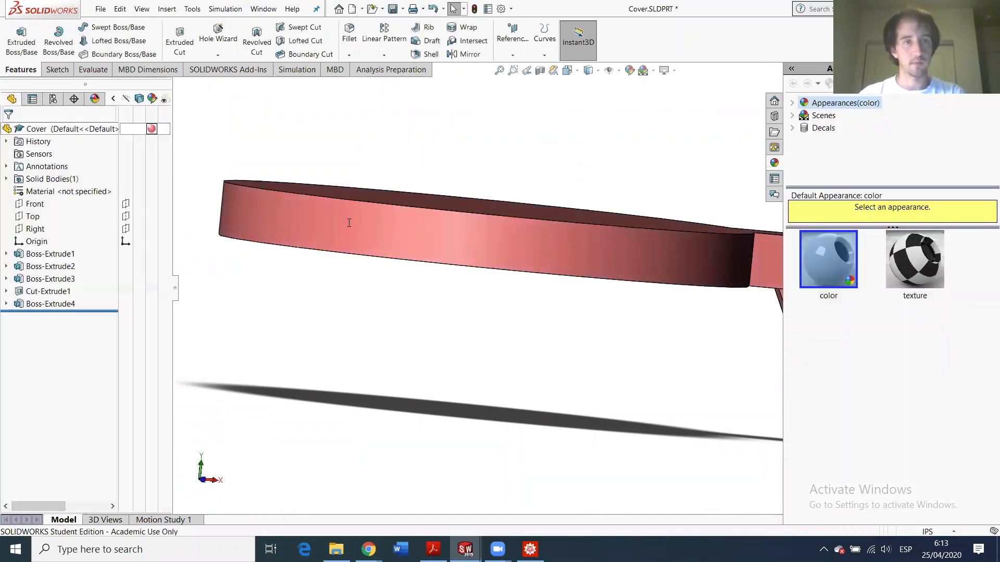
- Save the Cover part and switch back to the HW6 assembly
scroll(586, 262, "up", 3)
scroll(650, 286, "down", 2)
scroll(651, 287, "up", 3)
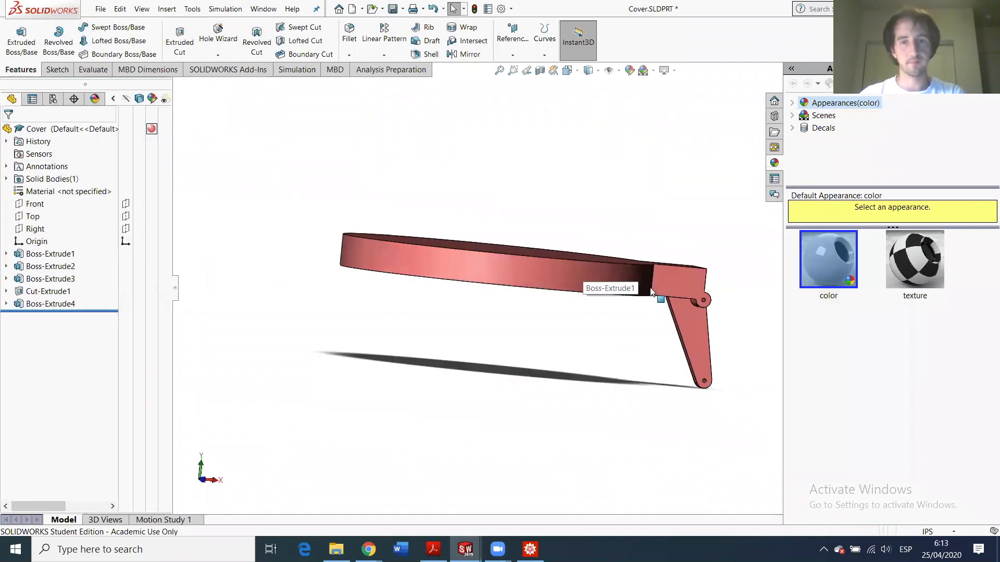
scroll(650, 287, "down", 2)
left_click(486, 178)
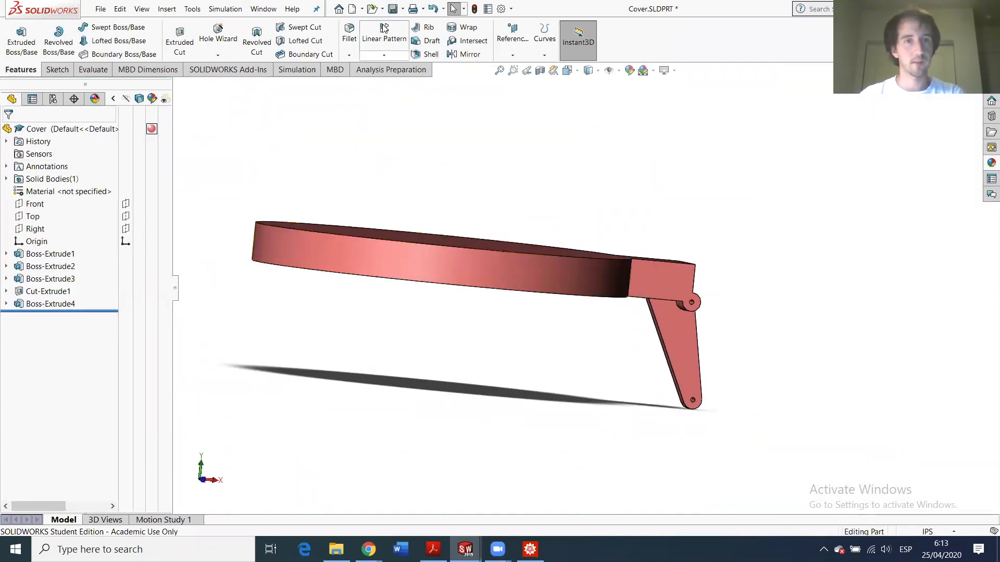
key("ctrl+s")
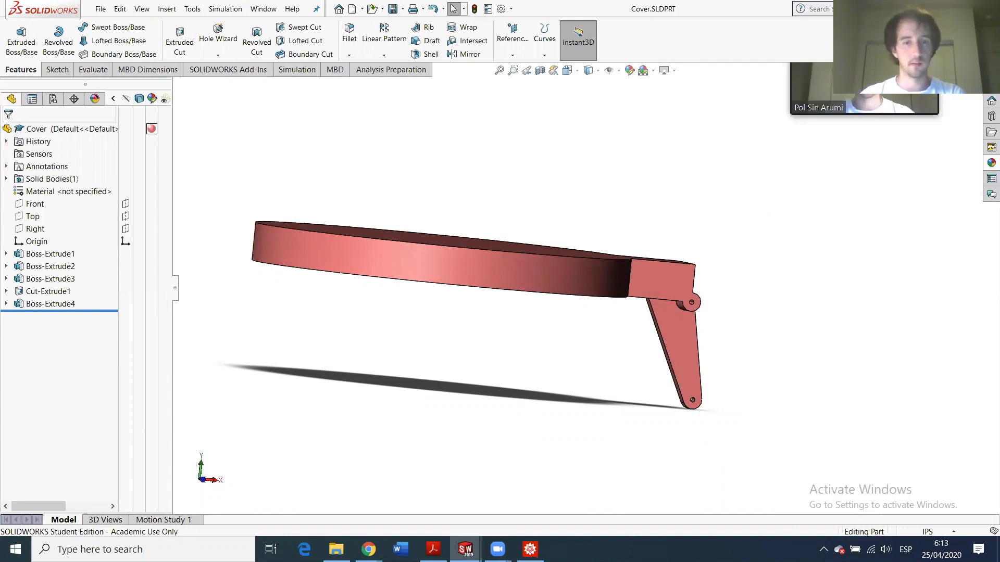
left_click(513, 462)
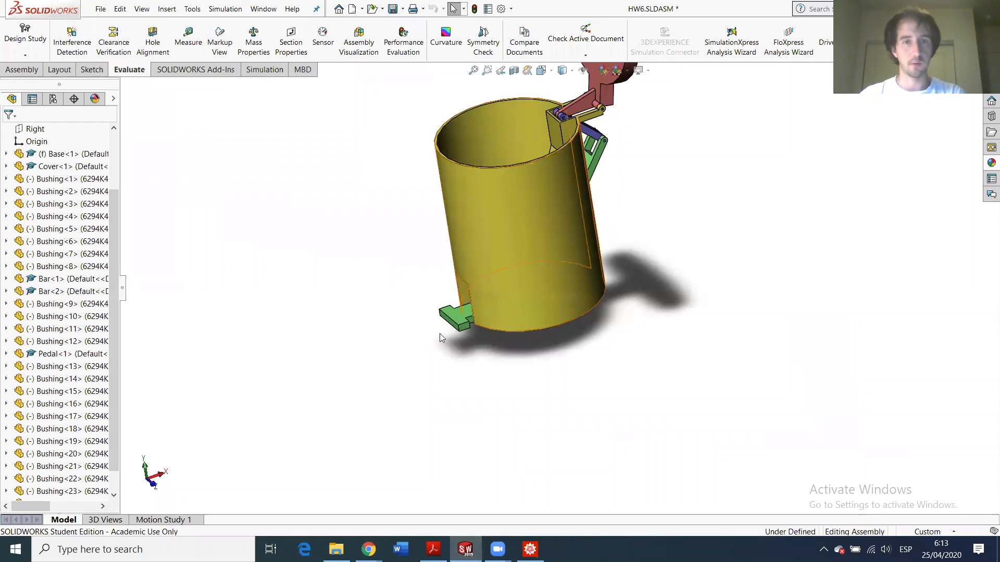
- Drag the pedal so the red lid swings shut
scroll(475, 286, "up", 4)
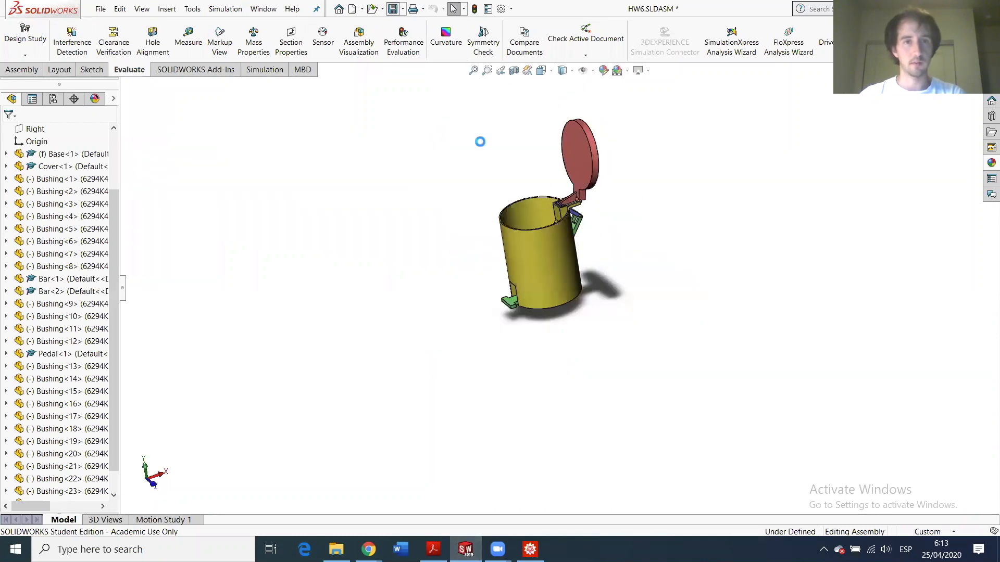
scroll(533, 252, "down", 3)
scroll(529, 234, "up", 3)
scroll(536, 204, "down", 2)
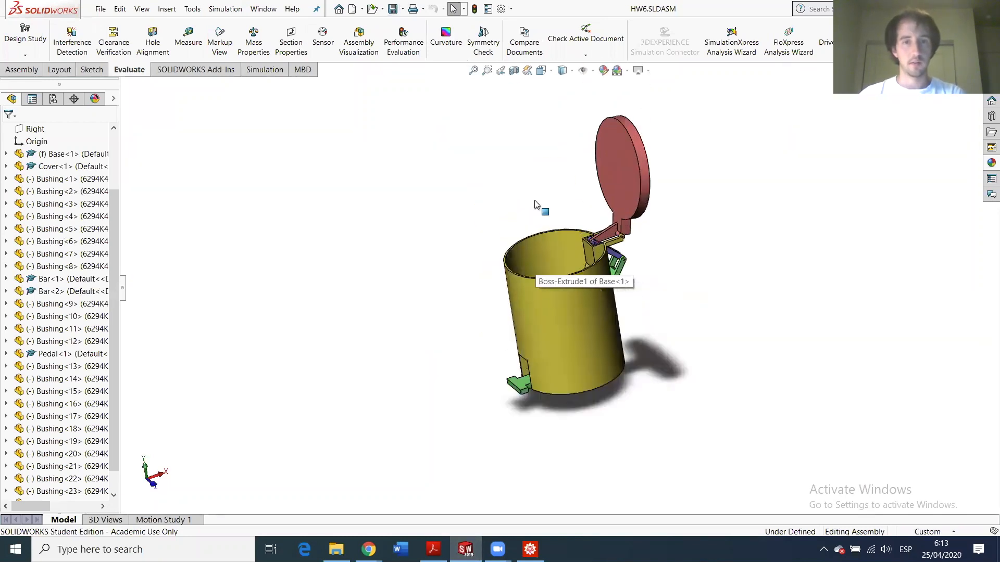
scroll(536, 205, "down", 2)
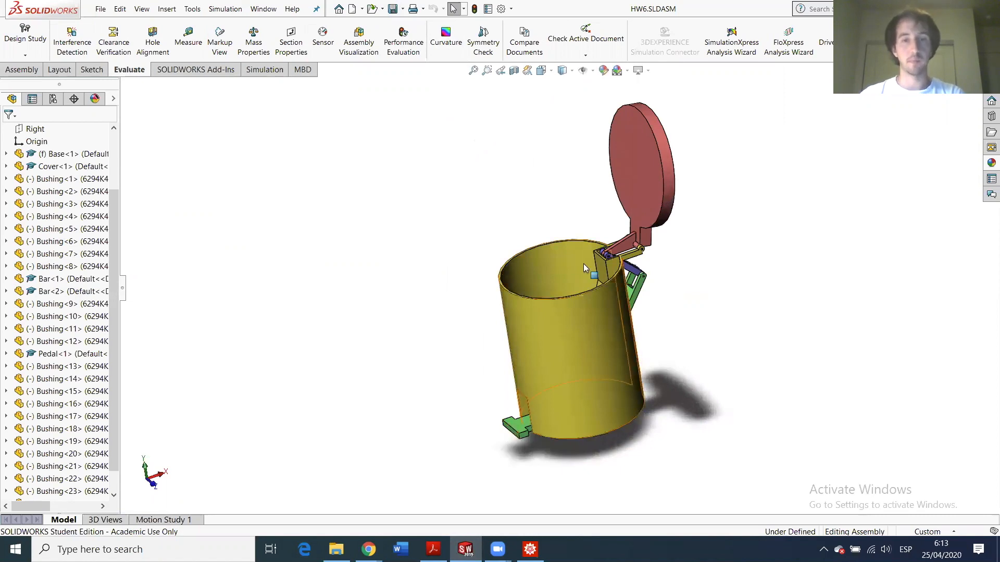
left_click(523, 436)
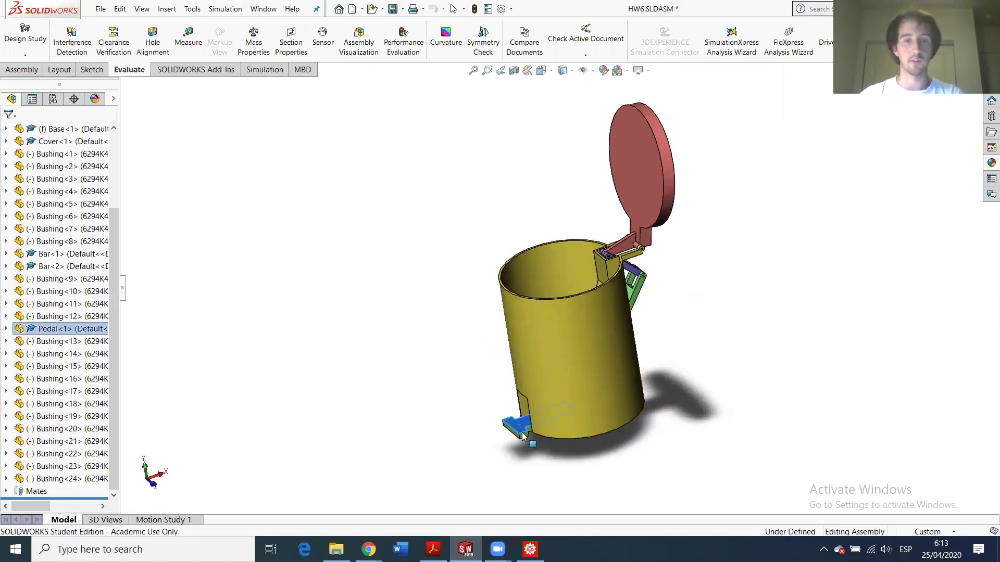
mouse_move(519, 422)
left_mouse_down()
mouse_move(516, 396)
mouse_move(516, 432)
mouse_move(519, 384)
mouse_move(510, 436)
mouse_move(507, 418)
left_mouse_up()
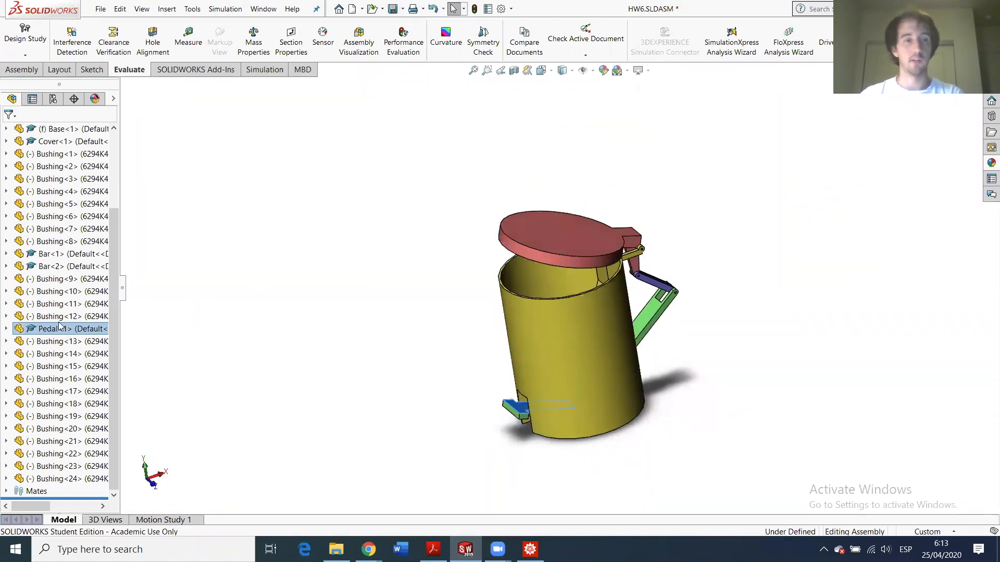
- Expand the mates and inspect the LimitAngle1 mate on the model
left_click(6, 491)
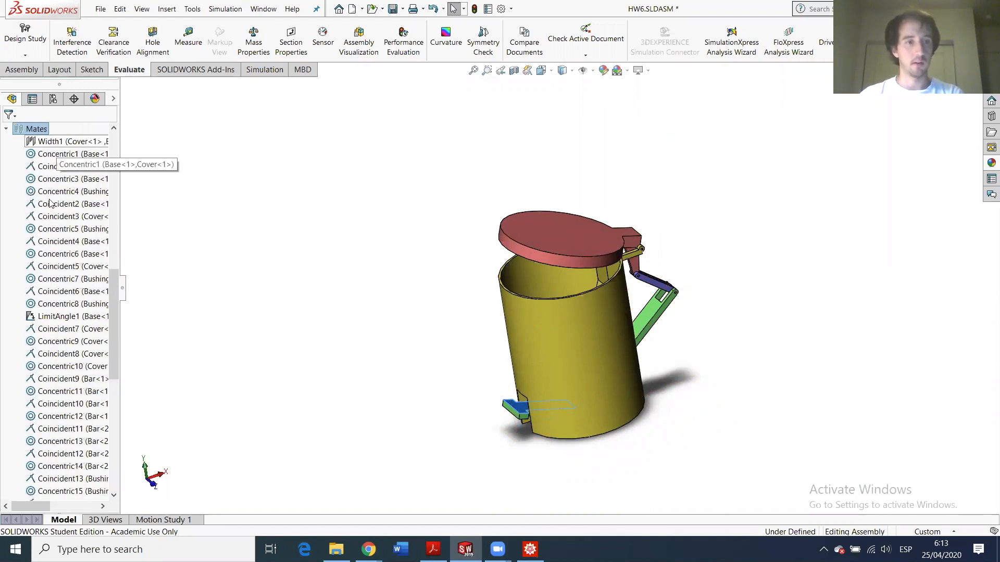
left_click(46, 317)
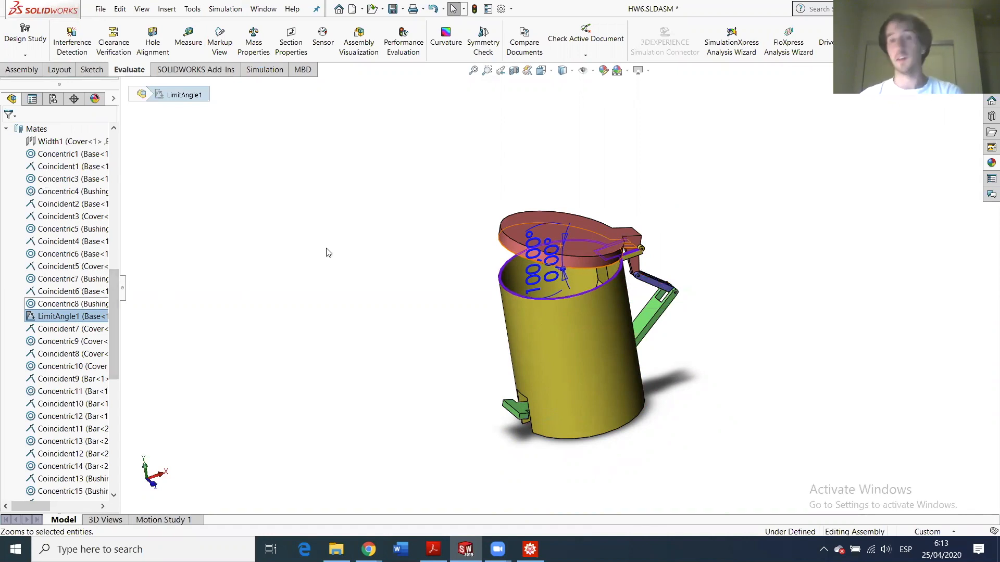
left_click(288, 232)
- From a side view, move the pedal to close and open the lid
scroll(523, 304, "up", 2)
scroll(540, 342, "down", 4)
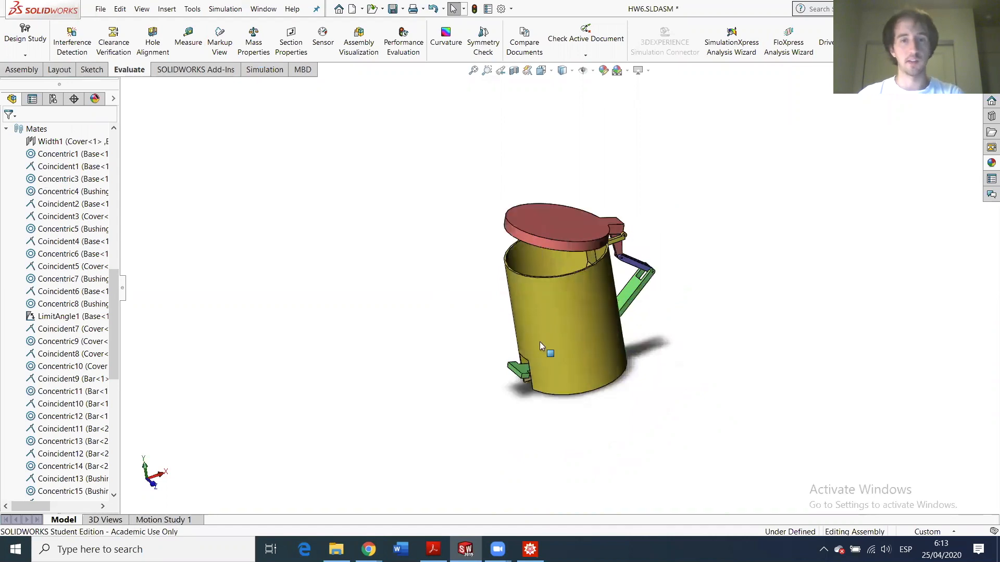
middle_click_drag(515, 314, 539, 292)
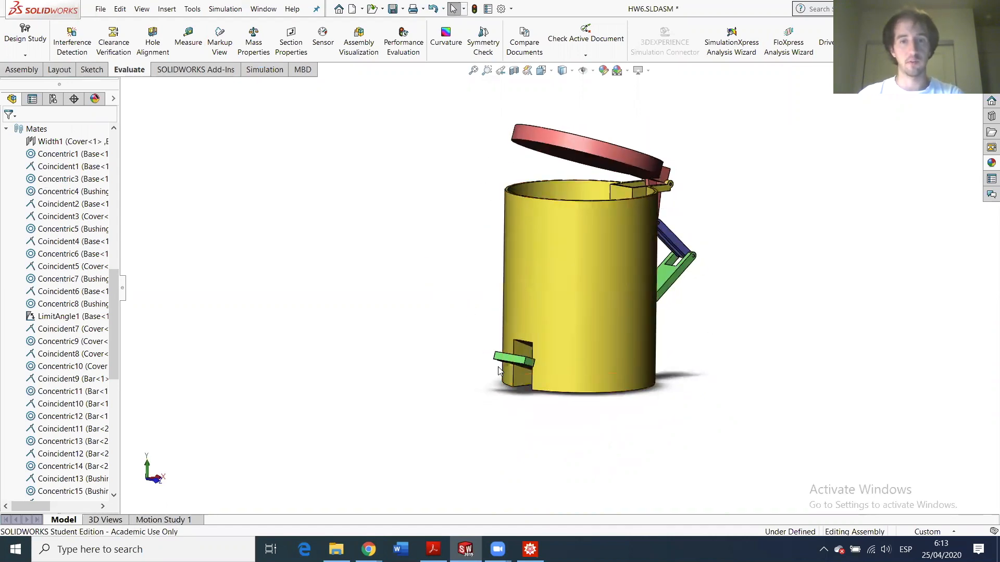
left_click_drag(505, 362, 512, 293)
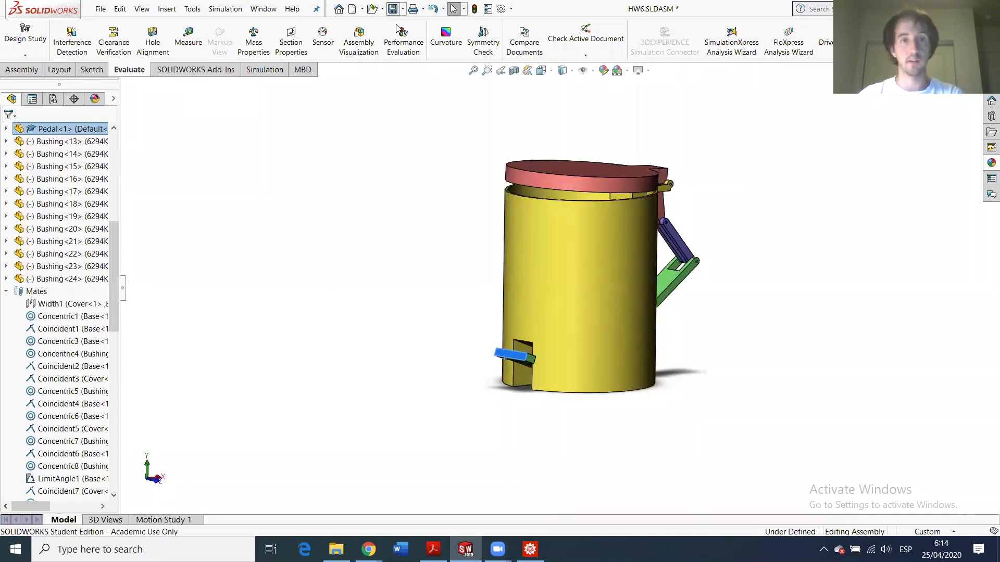
- Save HW6.SLDASM with a rebuild, then save a copy as HW6_animation.SLDASM
key("ctrl+s")
left_click(443, 220)
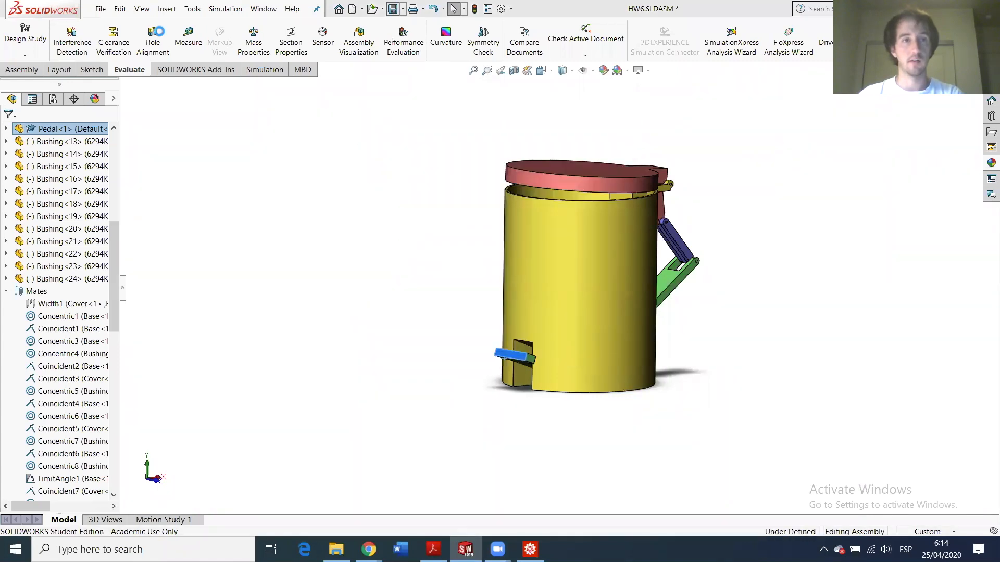
left_click(99, 10)
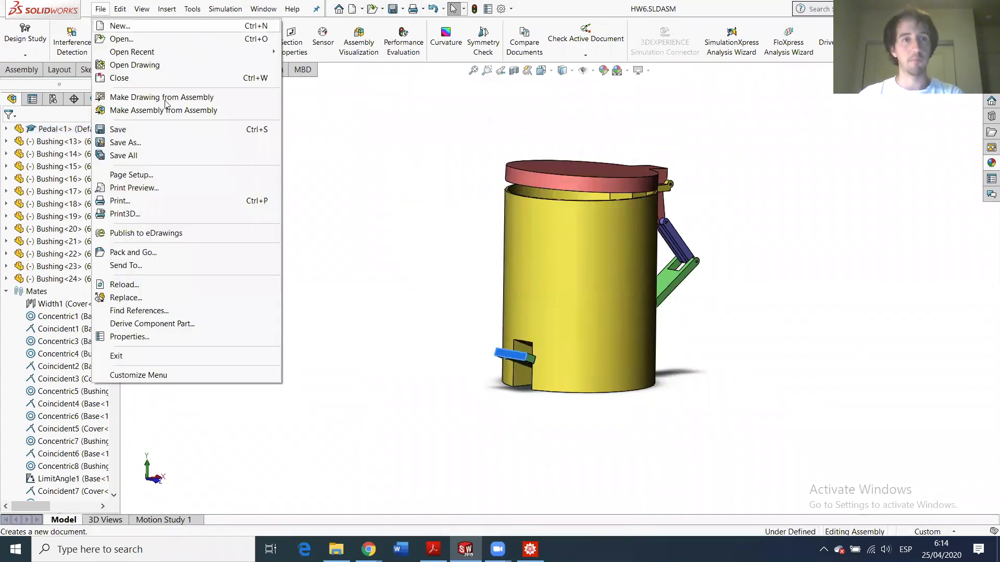
left_click(173, 145)
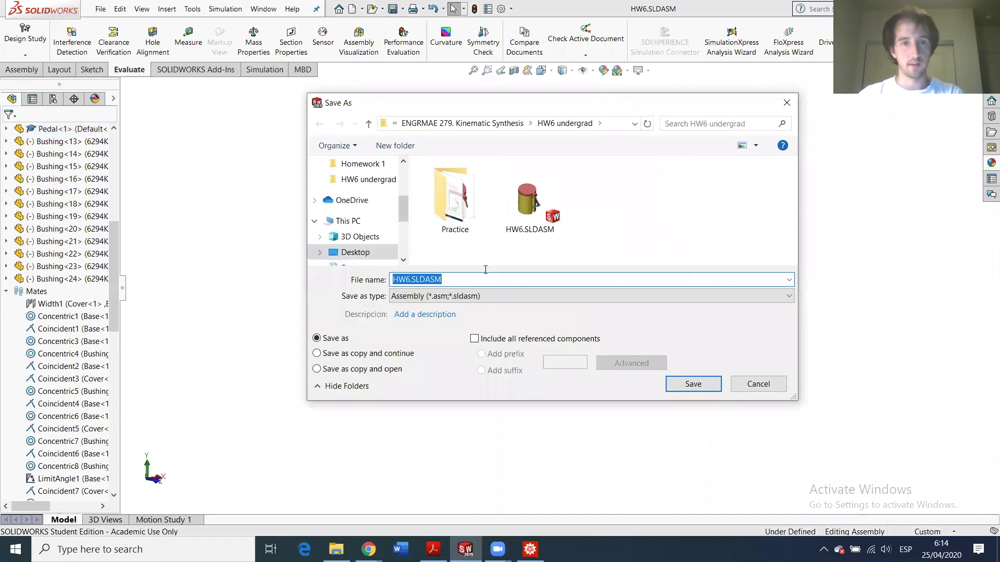
left_click(410, 275)
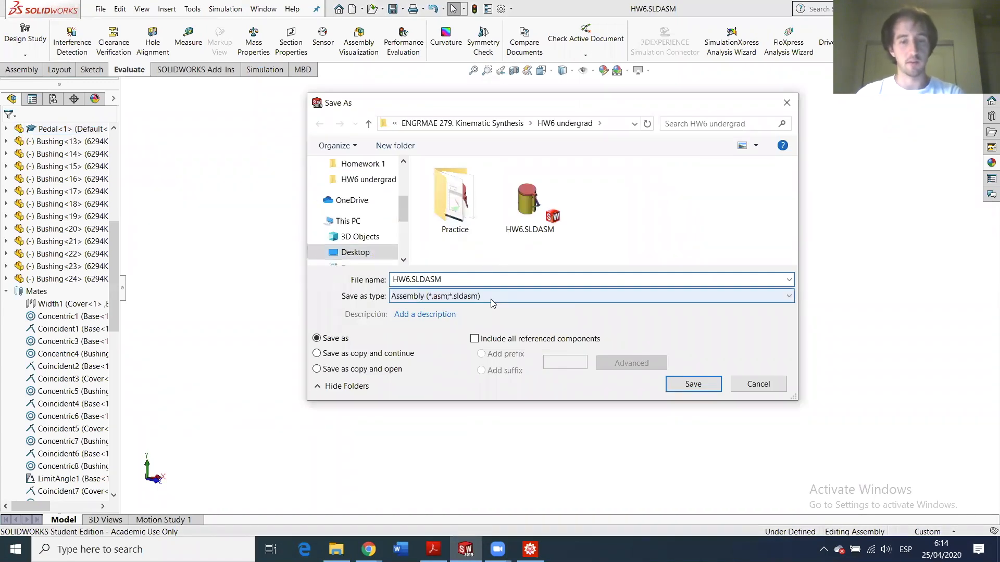
type("_animation")
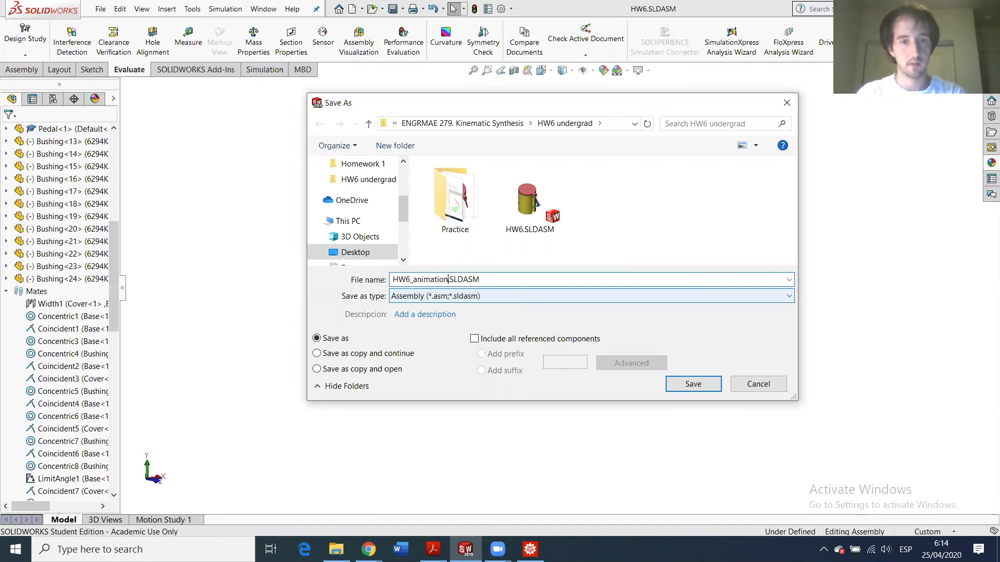
left_click(380, 356)
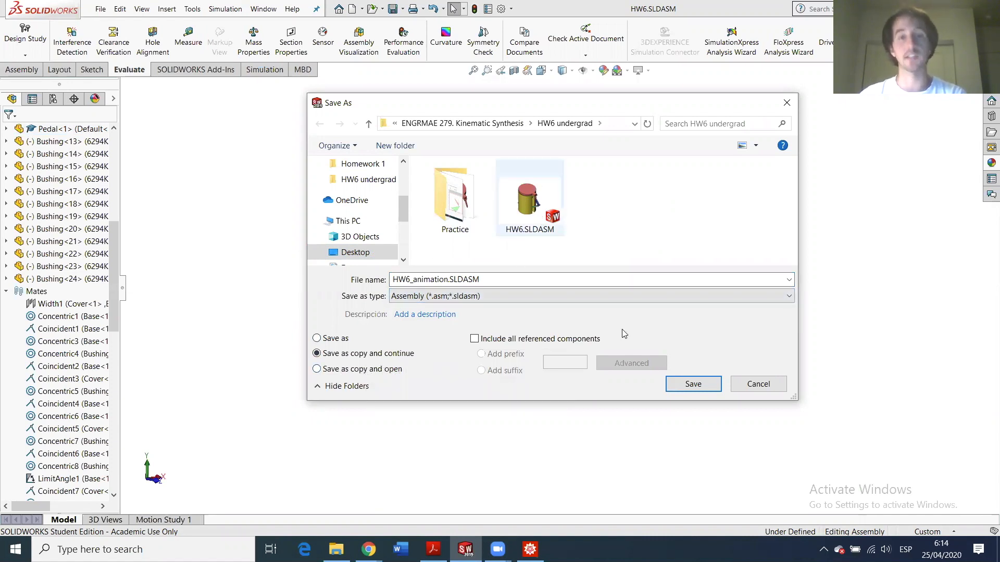
left_click(710, 382)
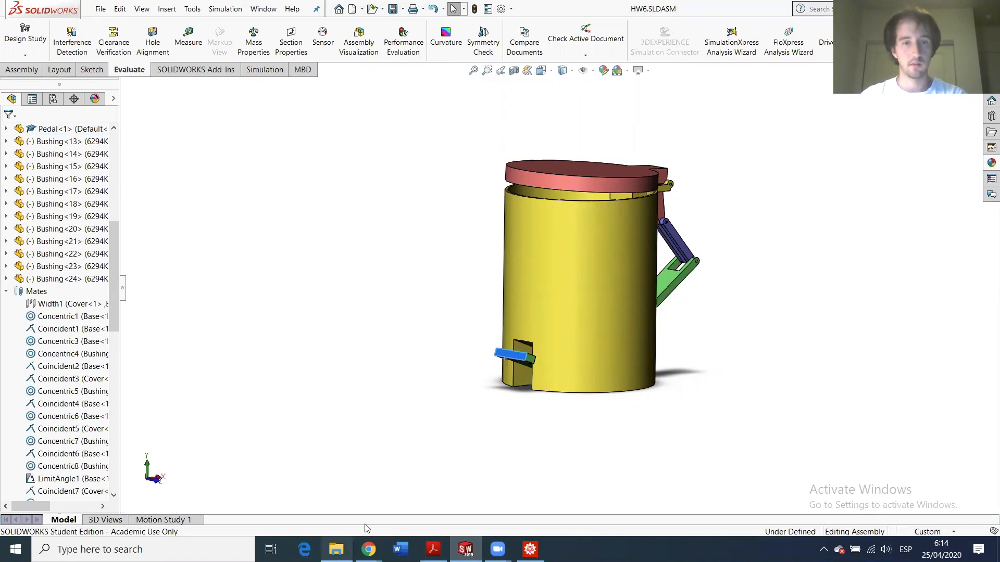
- Check HW6_animation.SLDASM exists in the HW6 undergrad folder and bring its SOLIDWORKS window forward
left_click(336, 549)
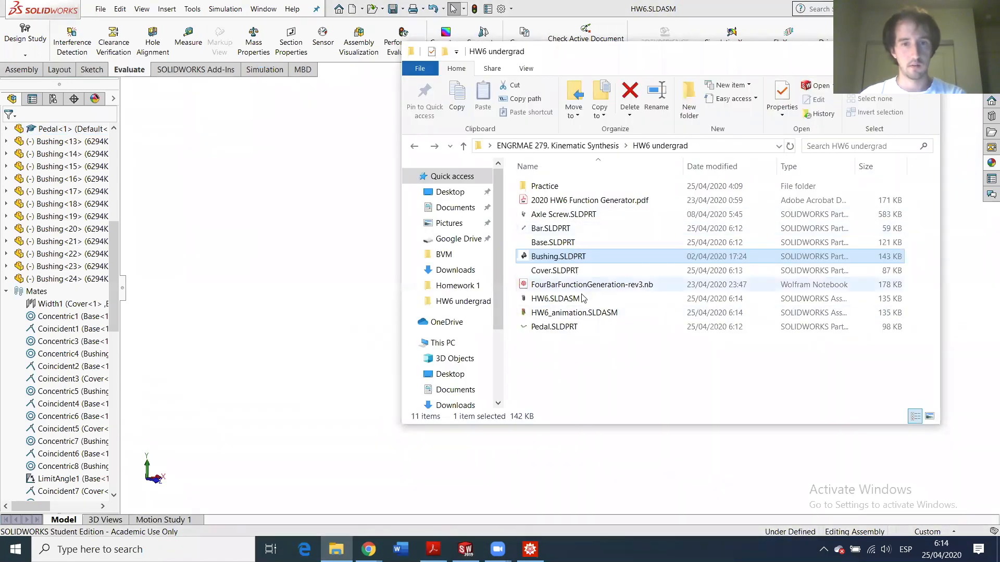
left_click(558, 315)
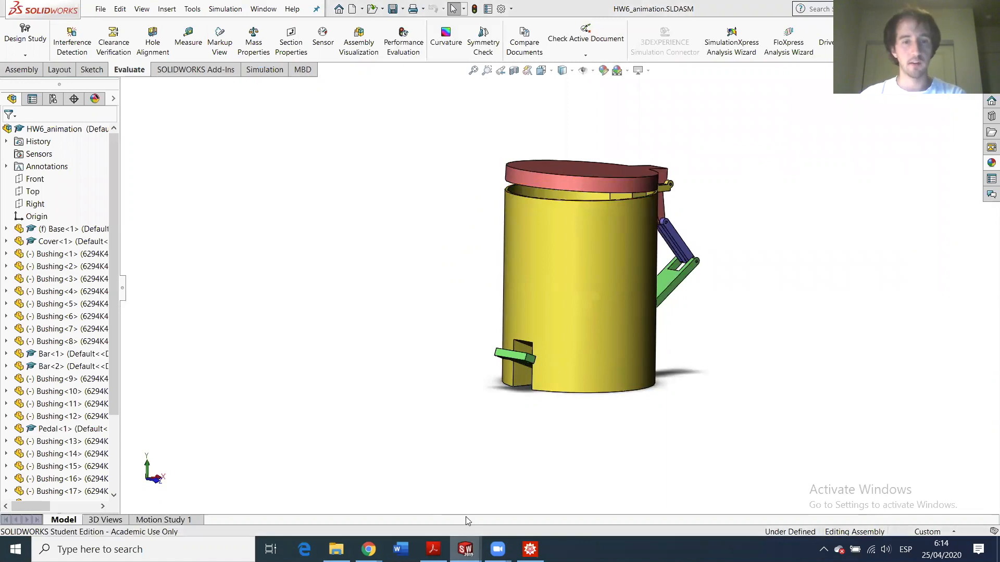
mouse_move(465, 549)
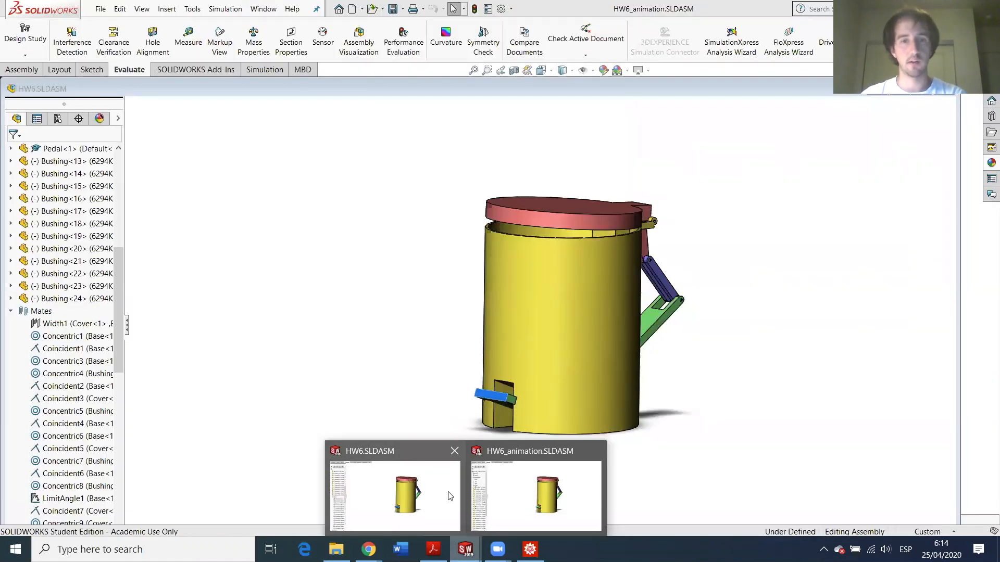
left_click(515, 472)
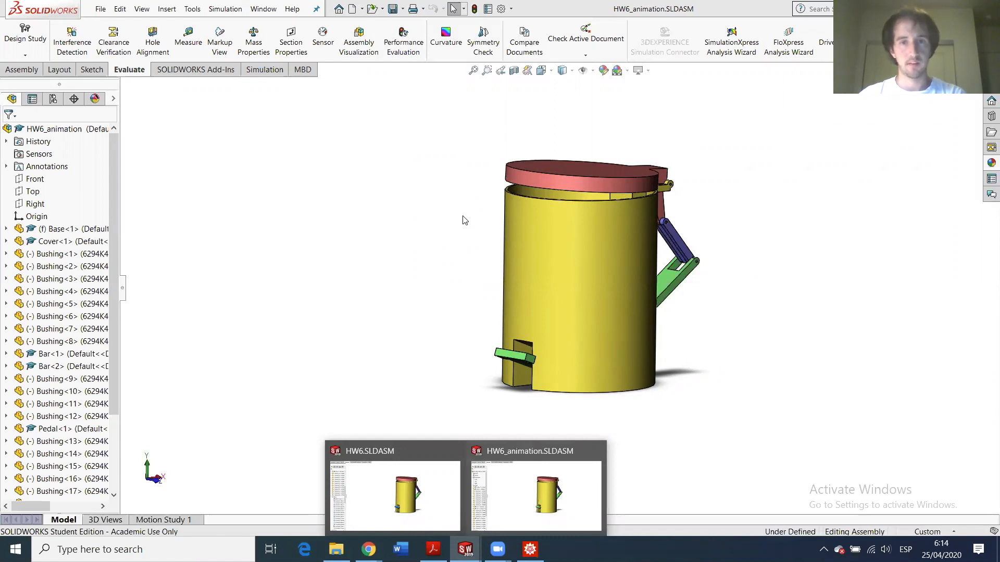
scroll(76, 354, "down", 3)
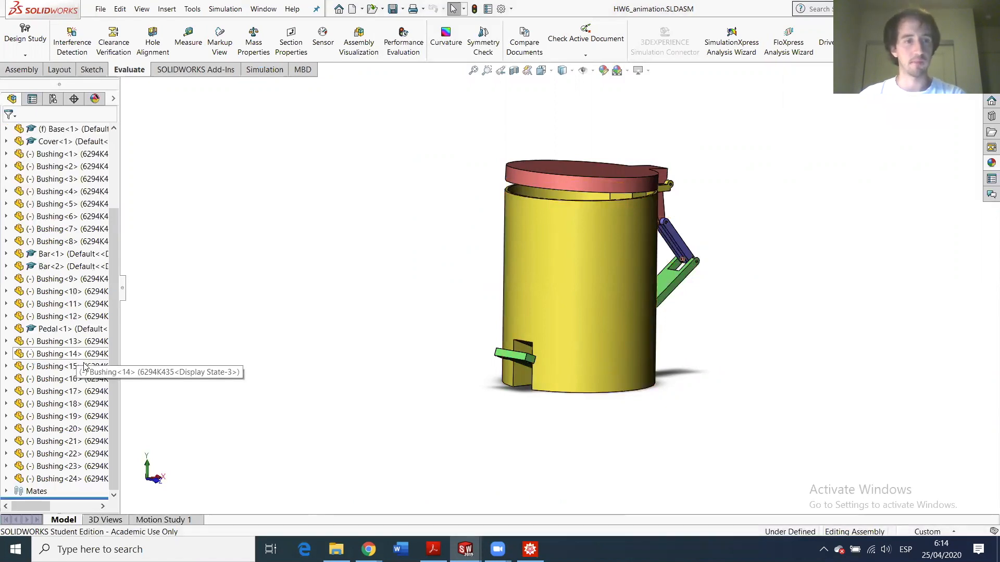
- Expand the mates and drag the Cover to swing the lid open
left_click(5, 491)
scroll(52, 421, "down", 3)
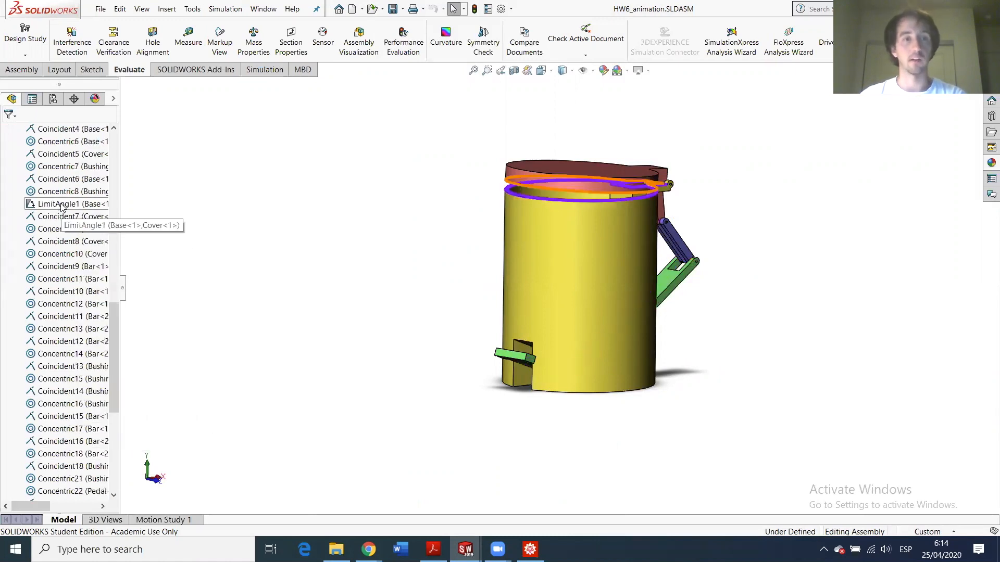
left_click_drag(561, 181, 576, 156)
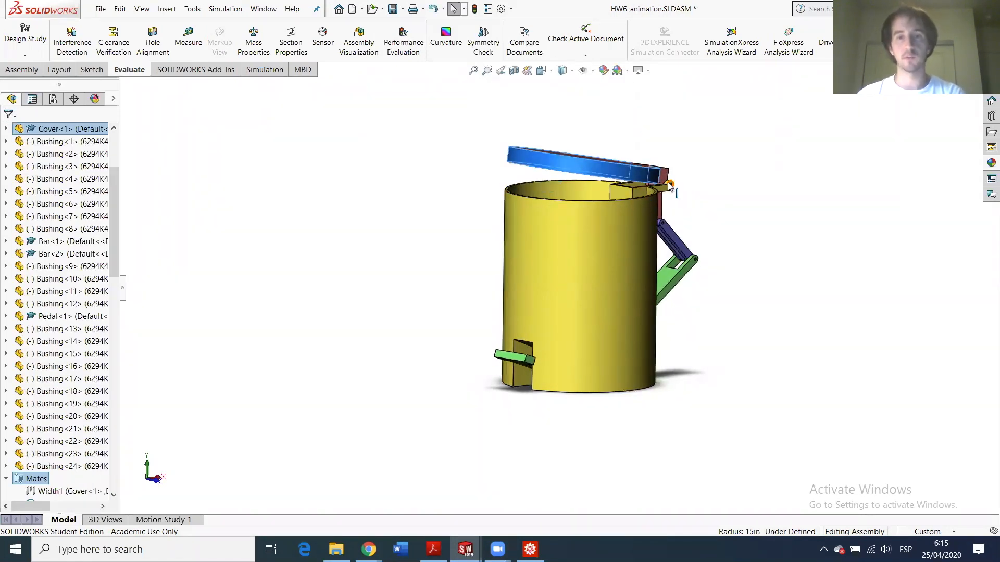
left_click_drag(630, 187, 543, 160)
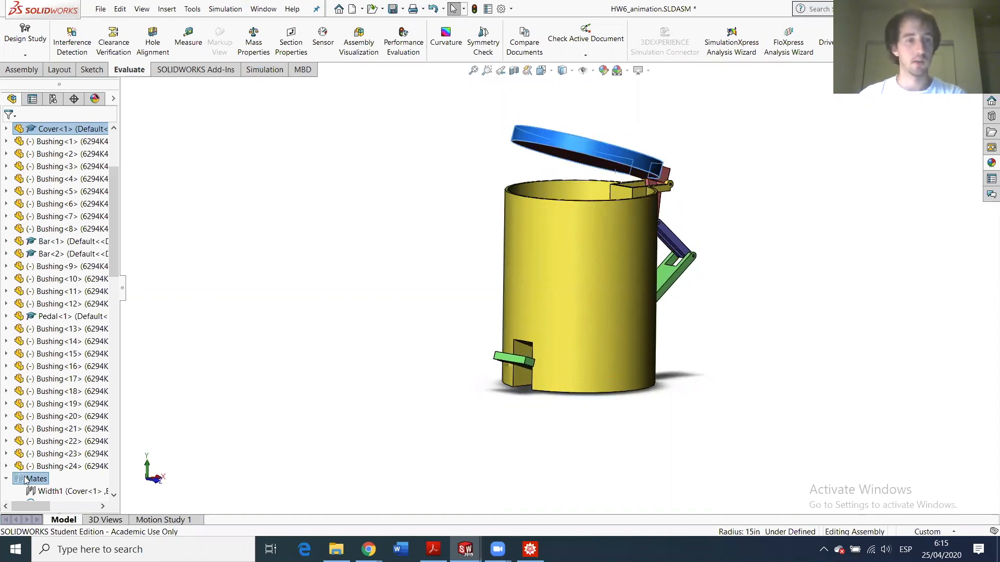
- Start deleting the LimitAngle1 mate, then cancel so it stays
scroll(36, 469, "down", 12)
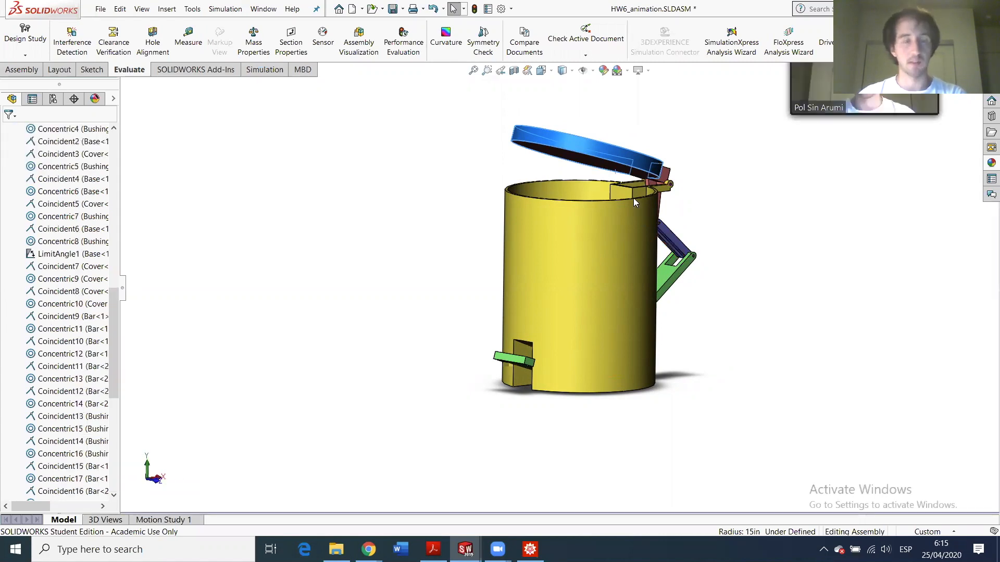
scroll(66, 381, "down", 4)
scroll(66, 381, "up", 6)
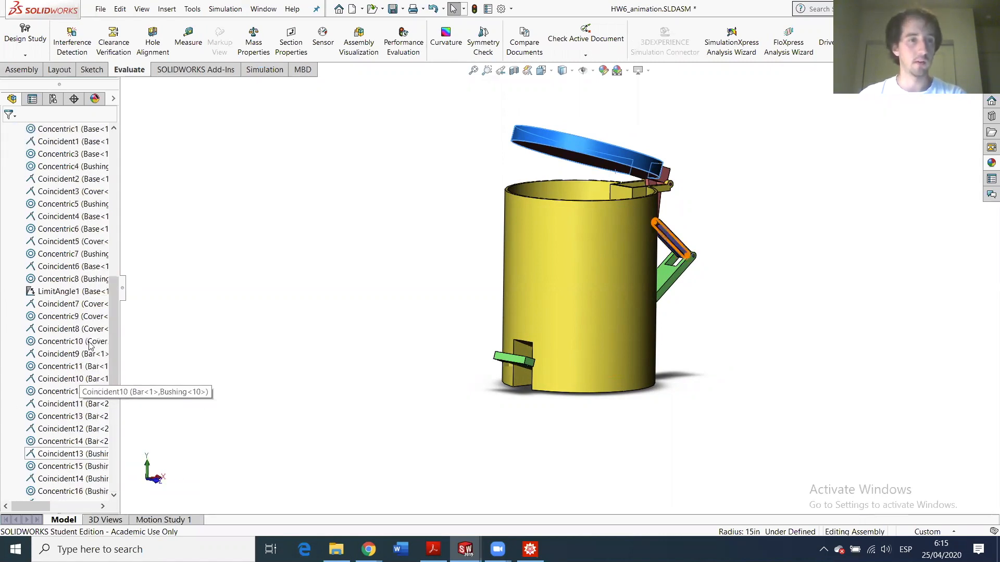
right_click(74, 329)
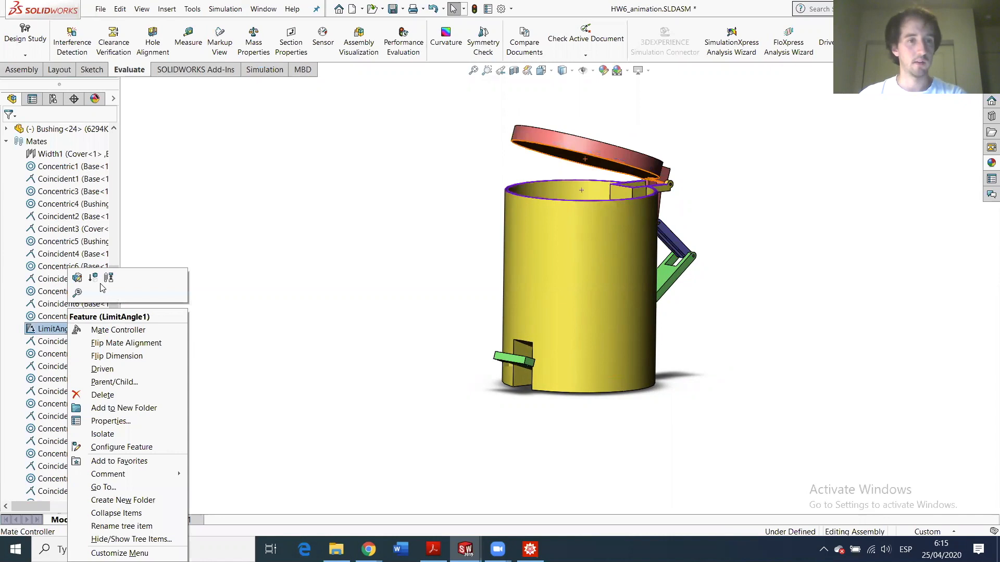
left_click(93, 398)
left_click(576, 207)
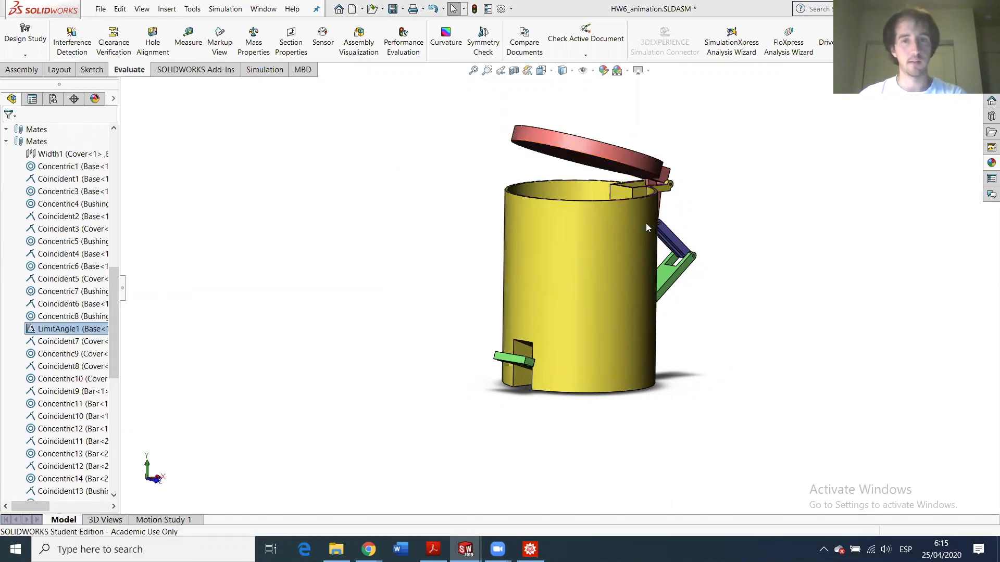
- Nudge the lid back toward the can and orbit to view the model from below
left_click_drag(611, 157, 573, 153)
scroll(574, 153, "down", 2)
middle_click_drag(571, 241, 553, 206)
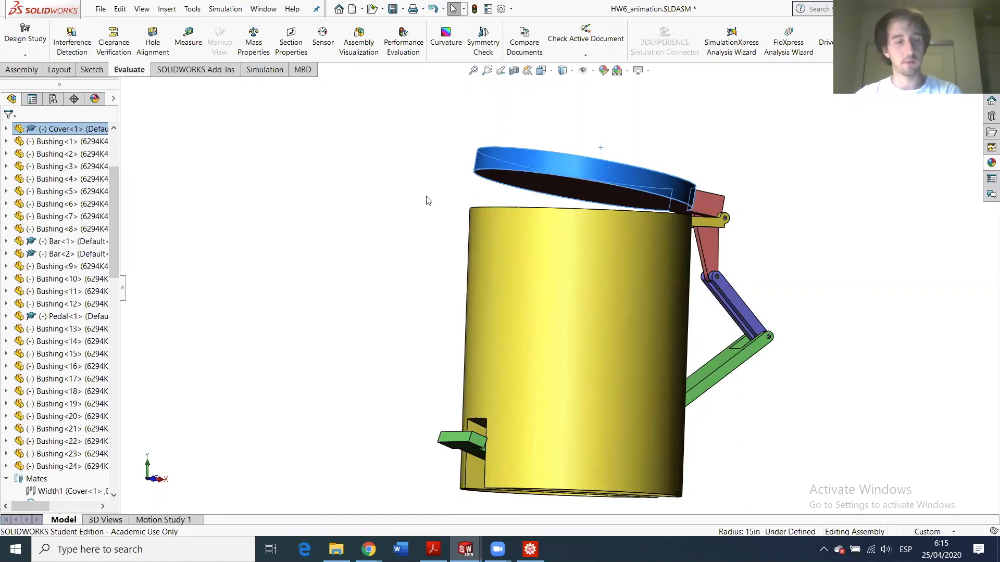
scroll(62, 321, "down", 9)
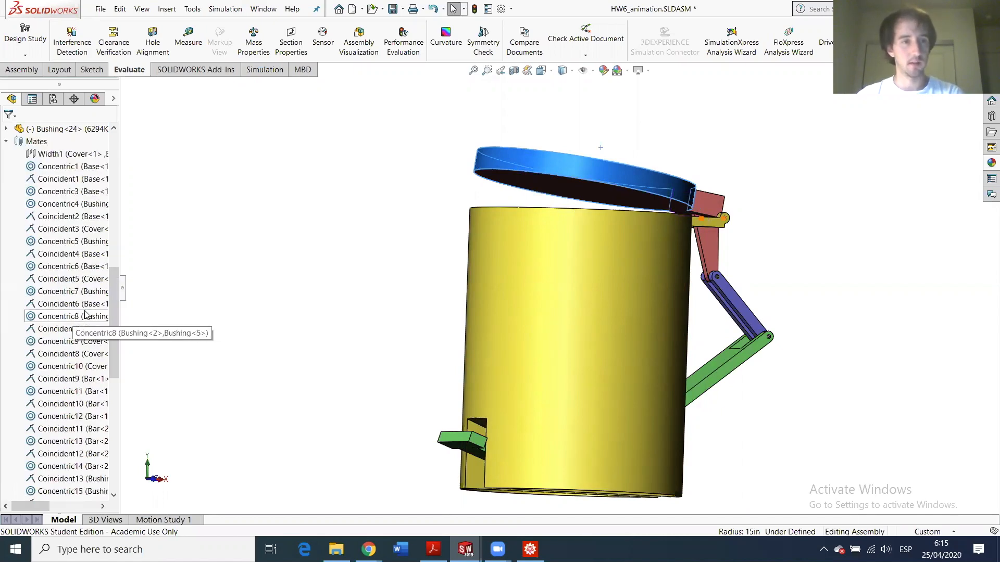
key("space")
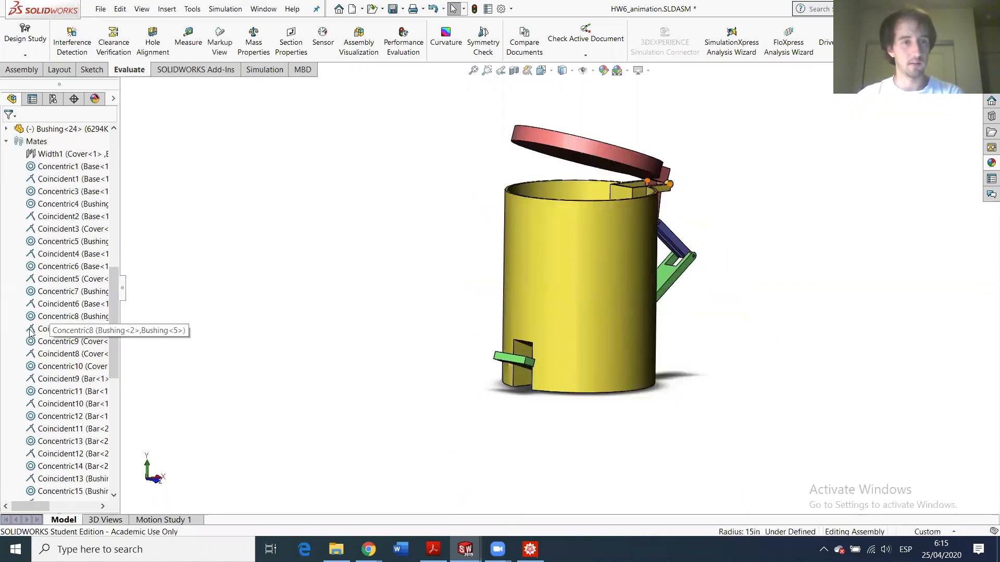
scroll(58, 344, "down", 6)
scroll(57, 346, "up", 7)
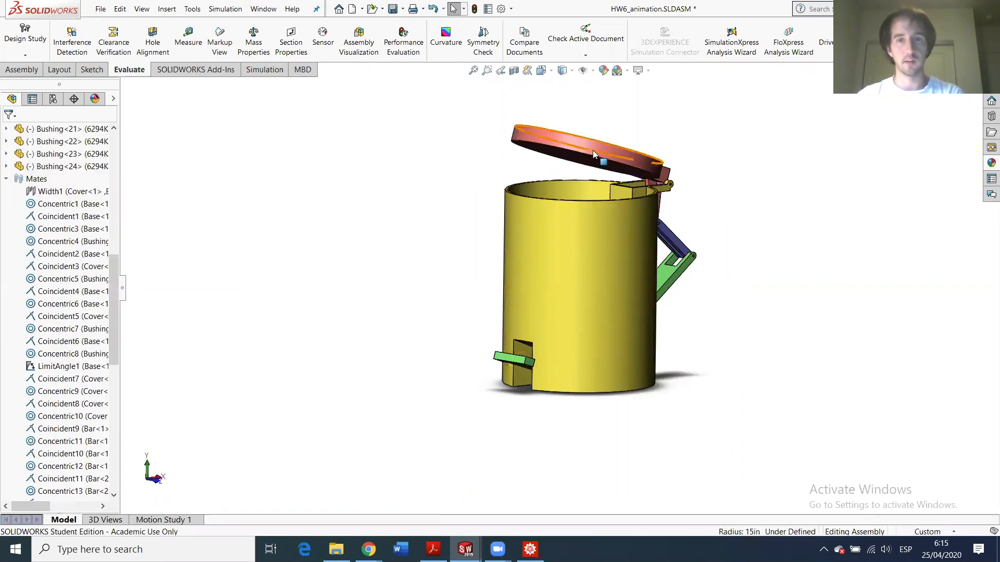
- Drag the lid further open until it stands upright and select its front face
left_click_drag(593, 150, 728, 92)
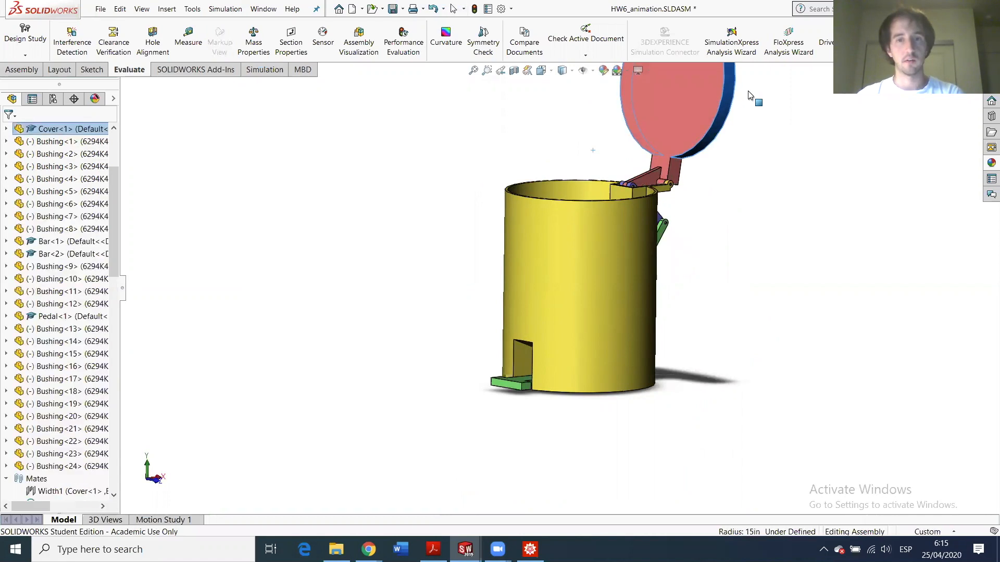
left_click(708, 104)
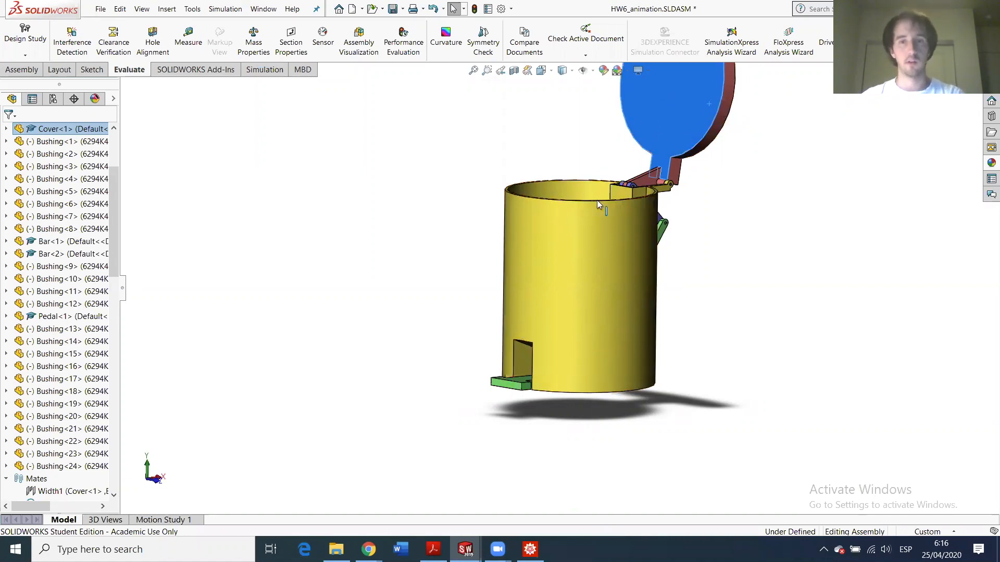
scroll(649, 178, "down", 3)
scroll(666, 167, "up", 5)
scroll(573, 232, "down", 3)
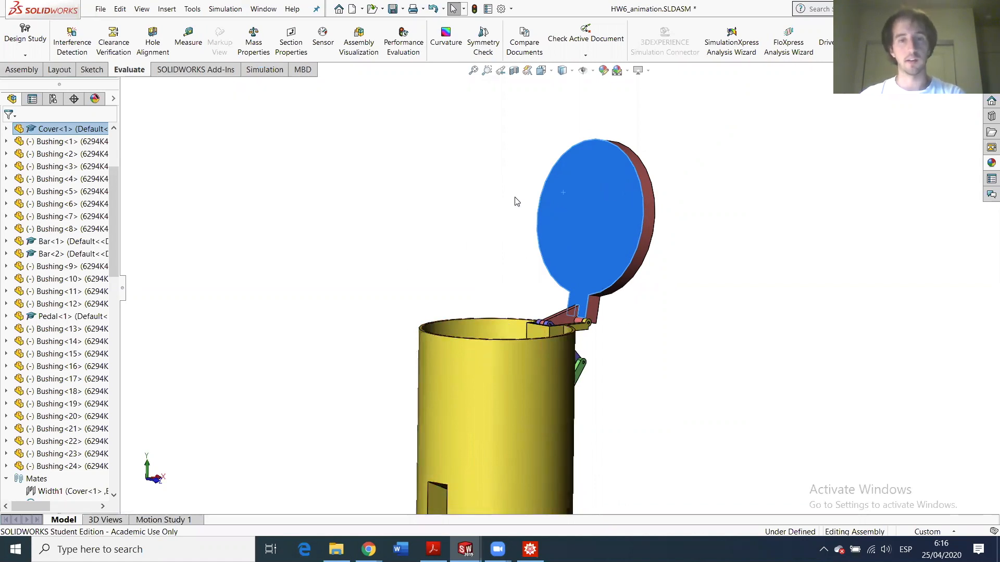
scroll(61, 408, "down", 3)
- Delete the LimitAngle1 mate from the Mates folder
scroll(62, 408, "down", 6)
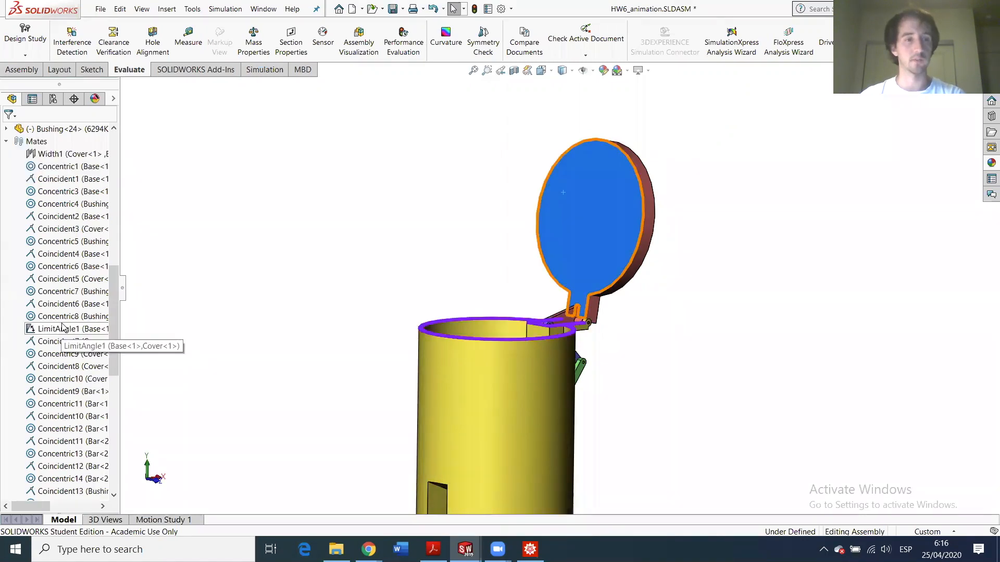
right_click(65, 329)
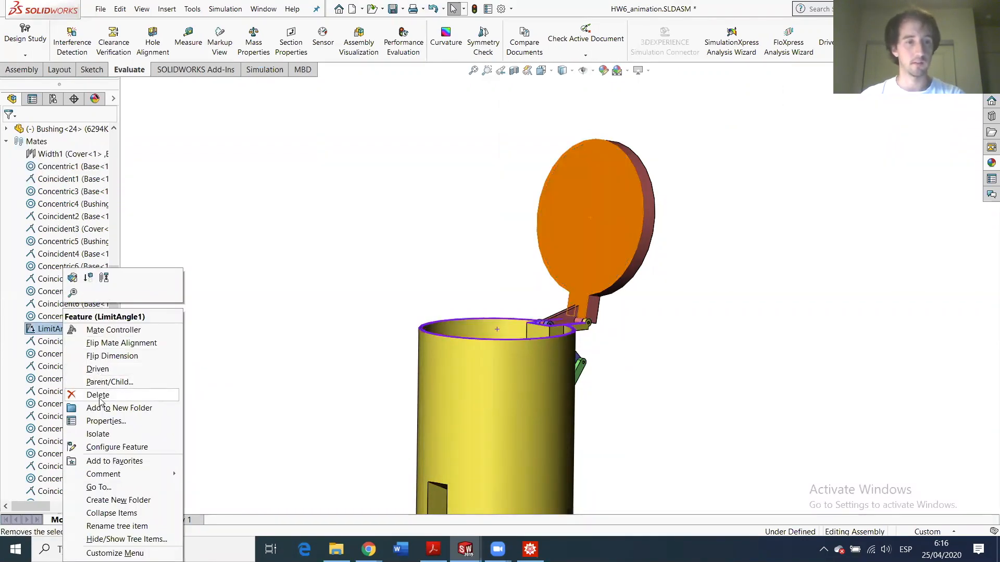
left_click(98, 395)
left_click(575, 206)
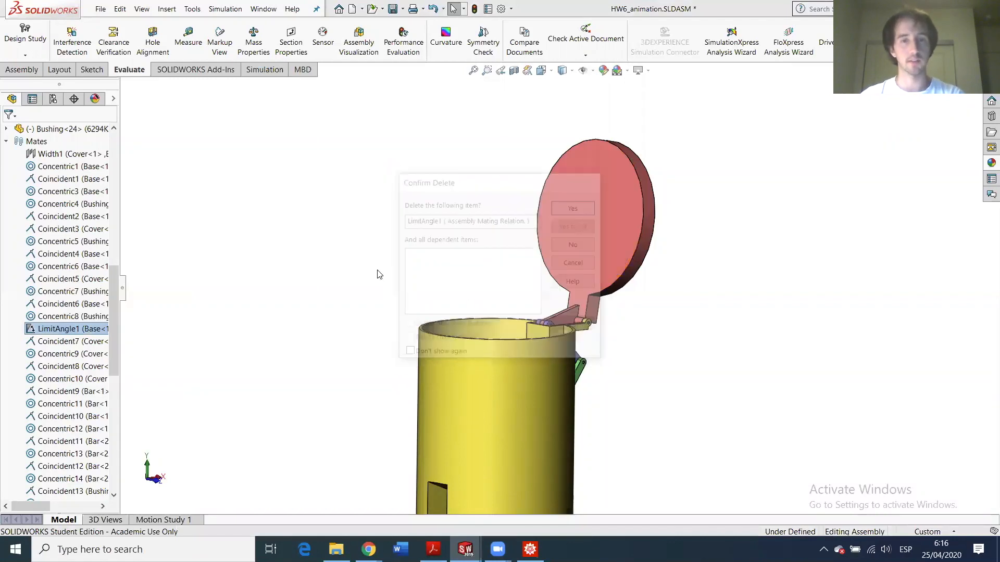
- Bring up the Motion Study 1 timeline at 0 sec
left_click(163, 520)
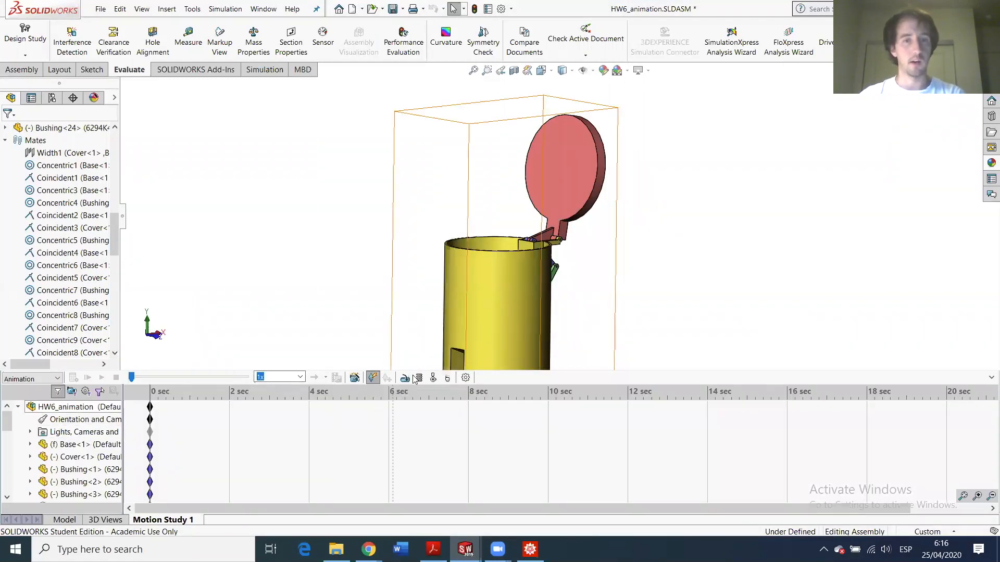
scroll(499, 306, "up", 2)
scroll(529, 297, "down", 2)
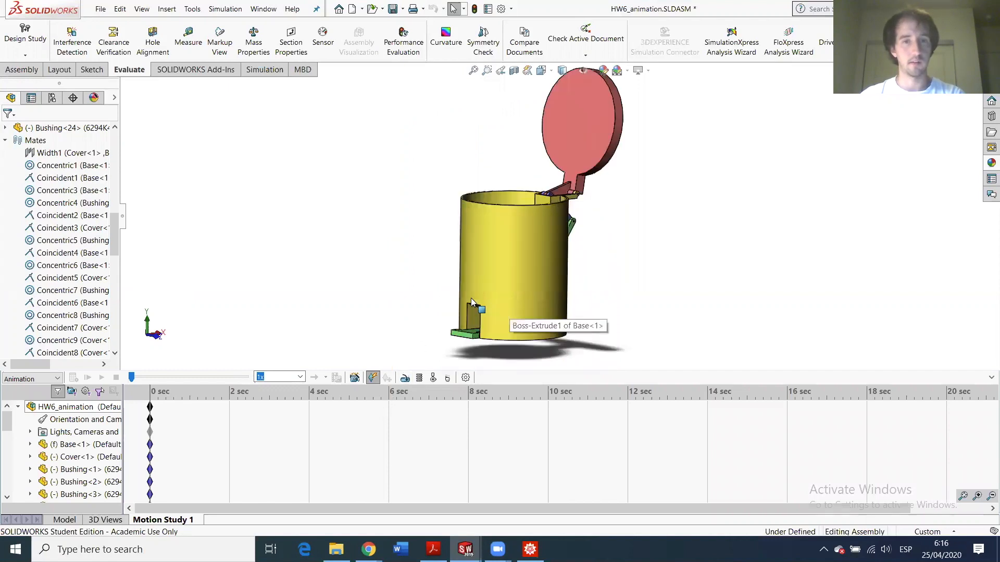
scroll(471, 298, "up", 1)
scroll(430, 182, "down", 1)
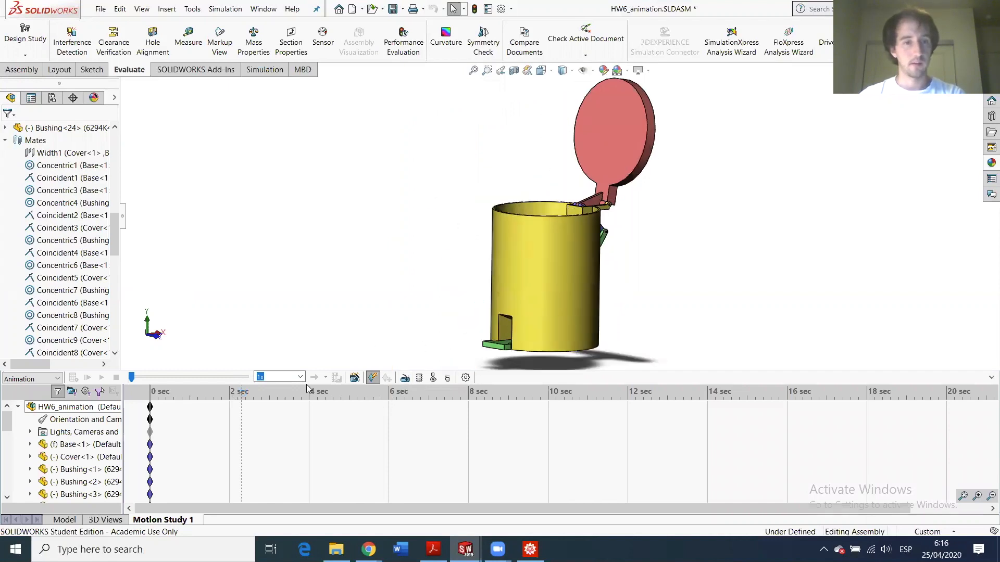
- Add an oscillating rotary motor (100deg, 0.2 Hz) on the lid hinge face and extend the study to 18 sec
left_click(405, 378)
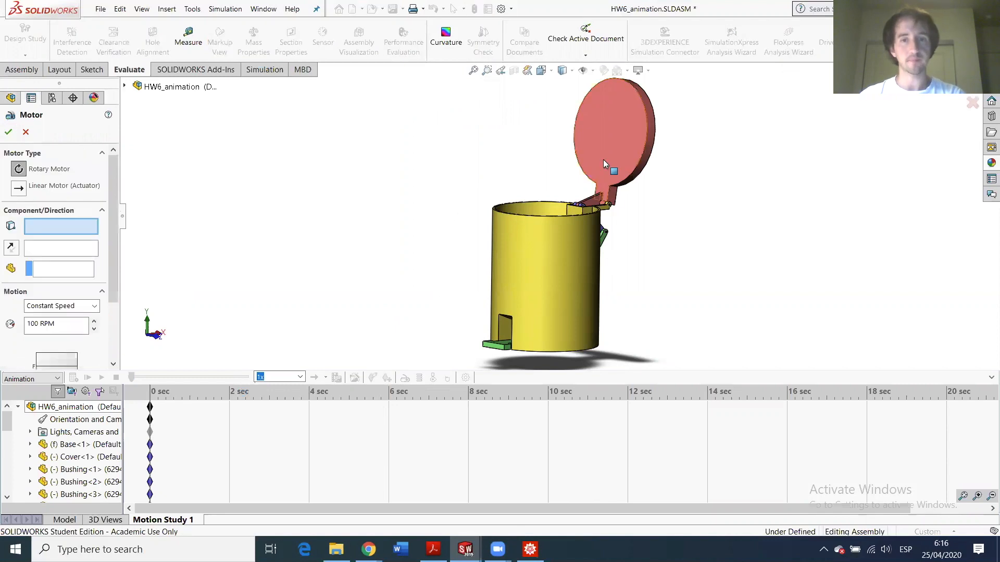
scroll(584, 224, "down", 3)
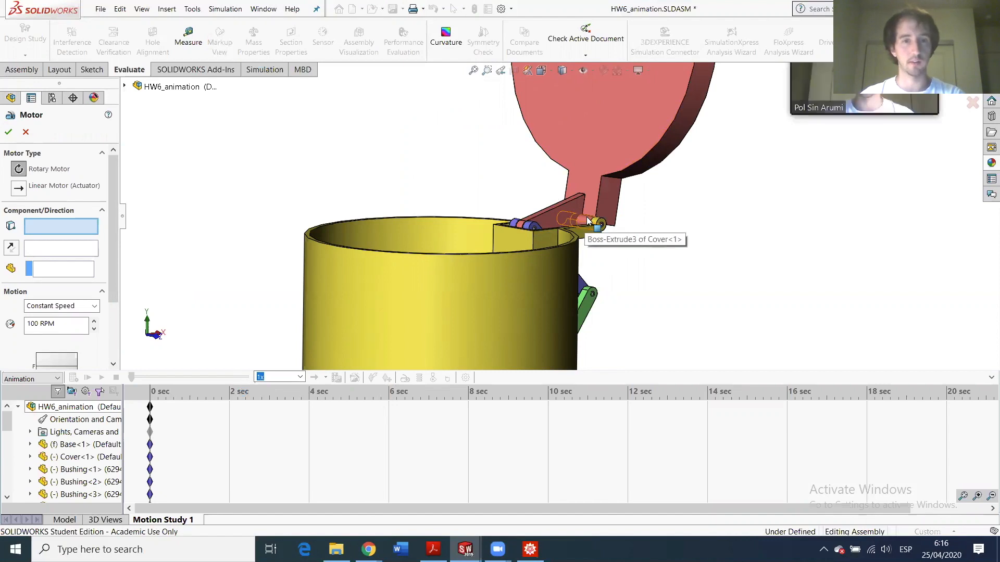
left_click(586, 224)
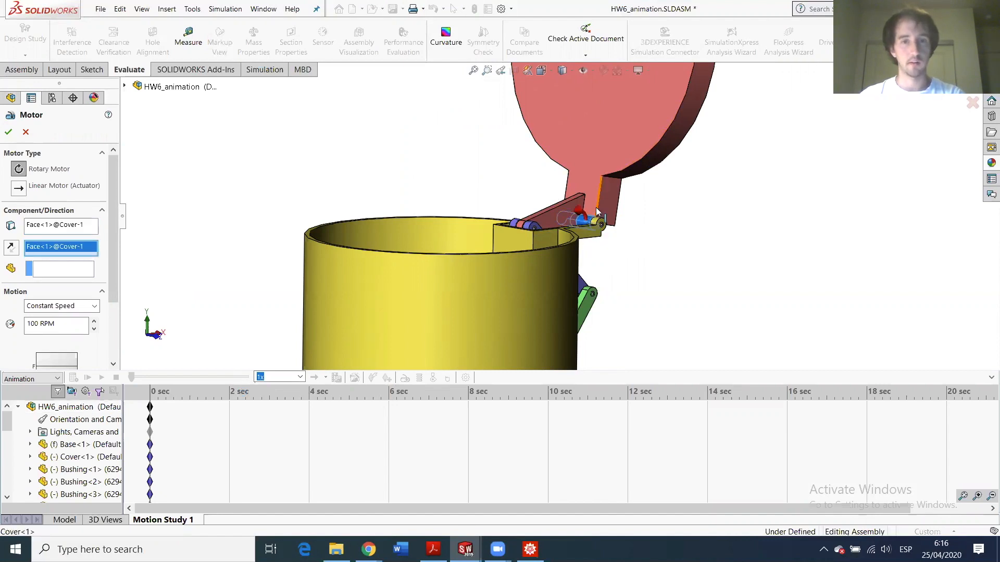
scroll(57, 291, "down", 2)
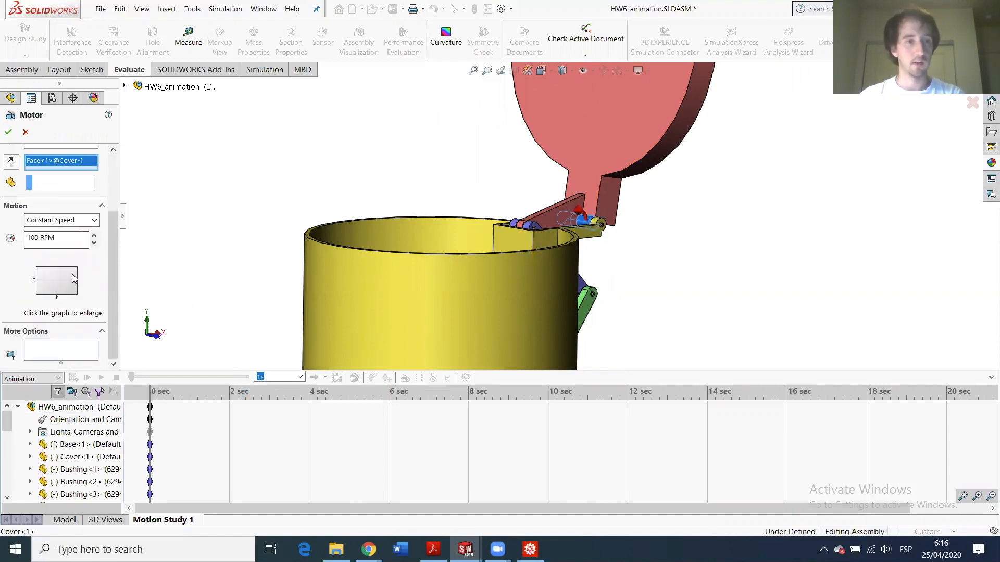
left_click(58, 219)
left_click(78, 254)
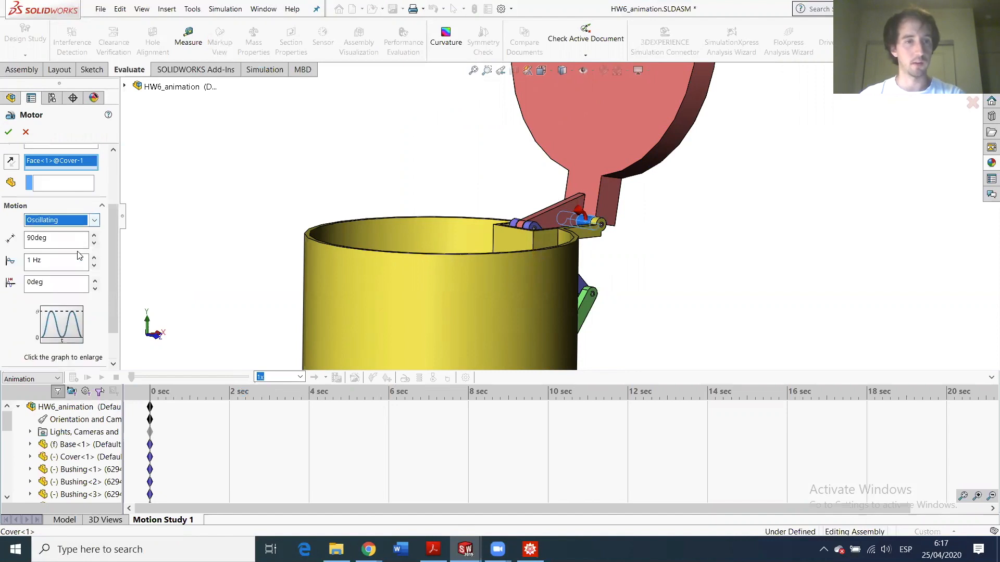
double_click(31, 237)
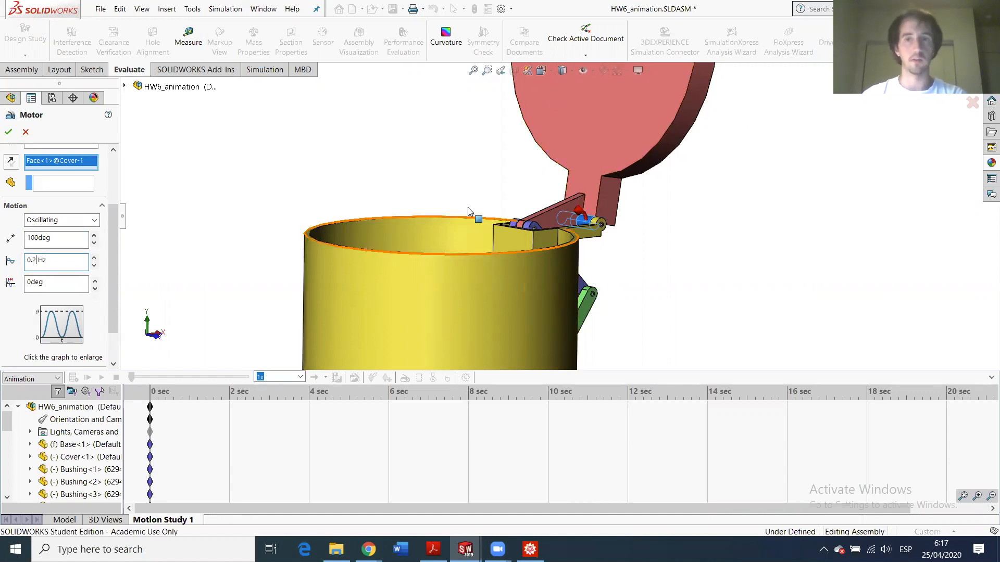
left_click(7, 133)
left_click_drag(354, 408, 631, 420)
left_click_drag(862, 432, 866, 431)
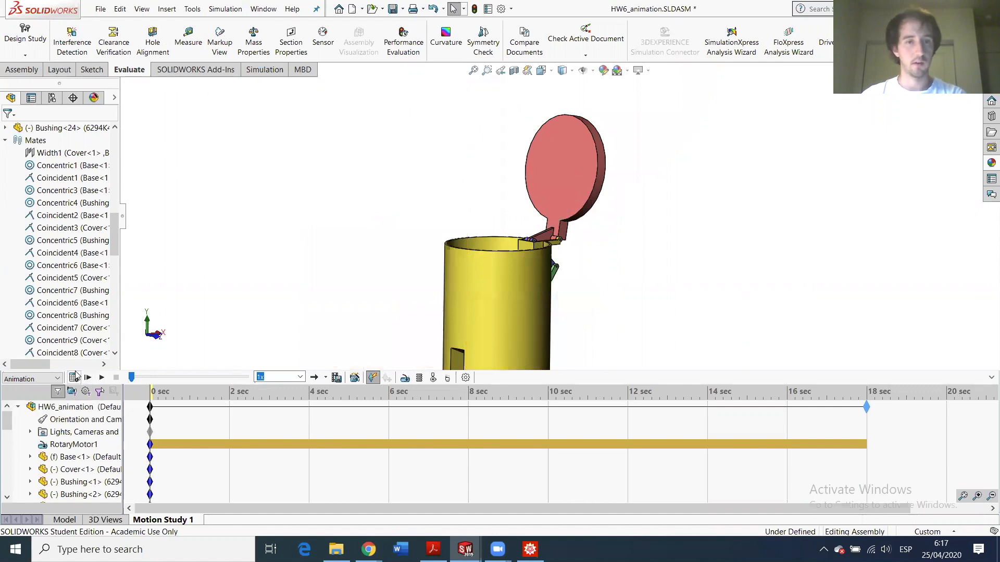
- Calculate Motion Study 1 through 18 sec and rewind the time bar to 0 sec
left_click(74, 376)
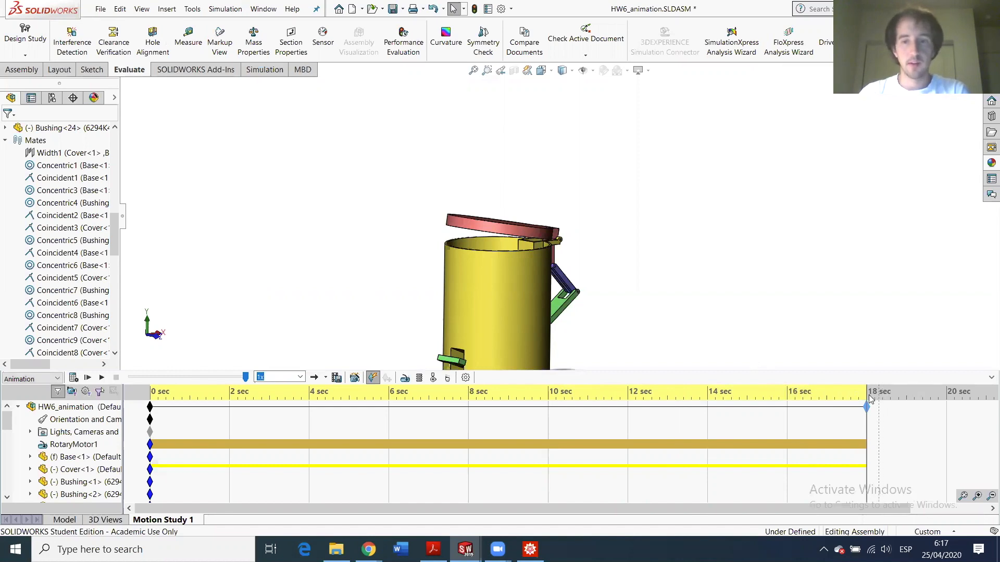
left_click_drag(867, 392, 149, 399)
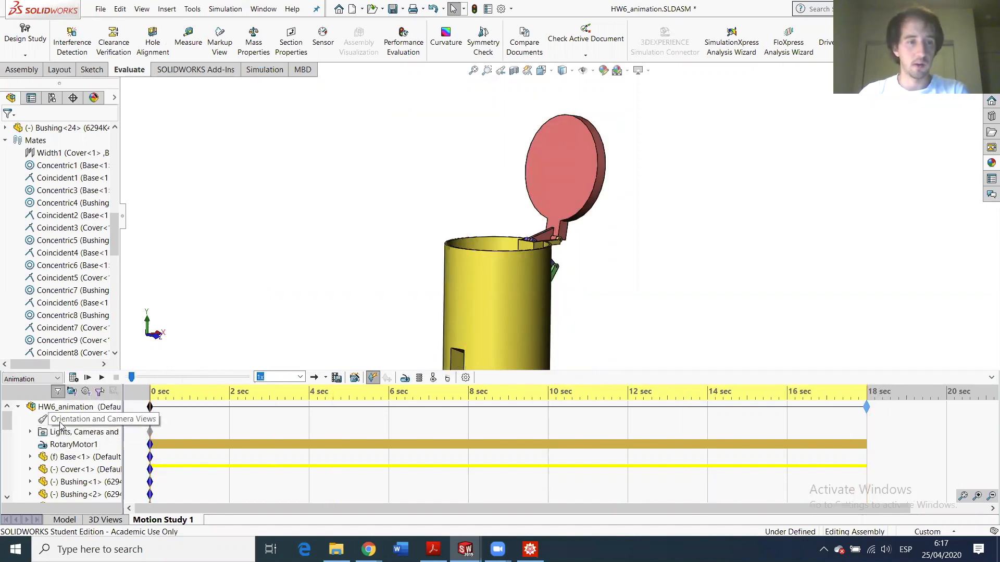
- Adjust the view-key creation option and set a side view key at 4 sec
right_click(60, 425)
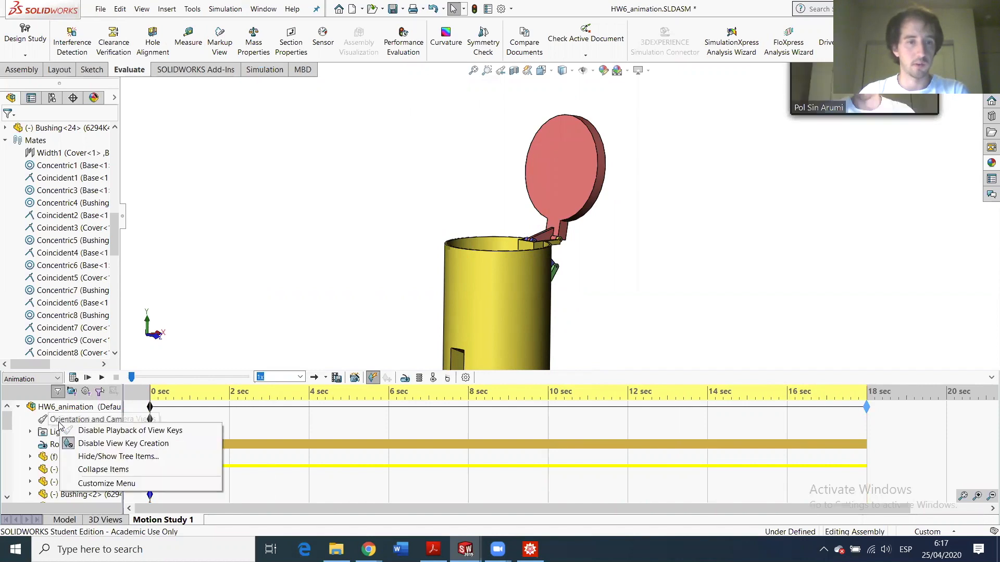
left_click(138, 443)
scroll(495, 241, "up", 3)
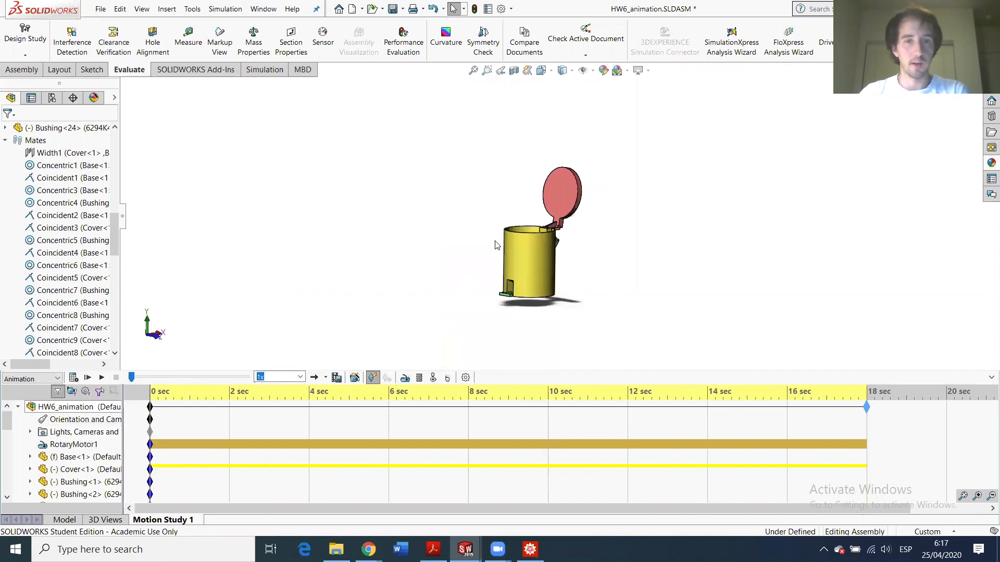
scroll(474, 240, "down", 2)
scroll(474, 240, "down", 2)
scroll(682, 235, "down", 1)
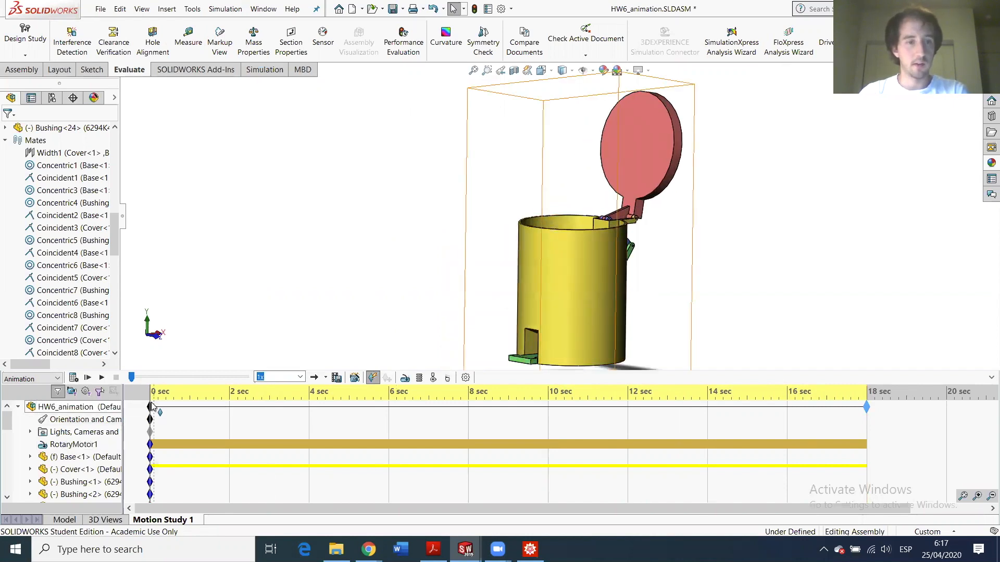
left_click_drag(148, 394, 309, 388)
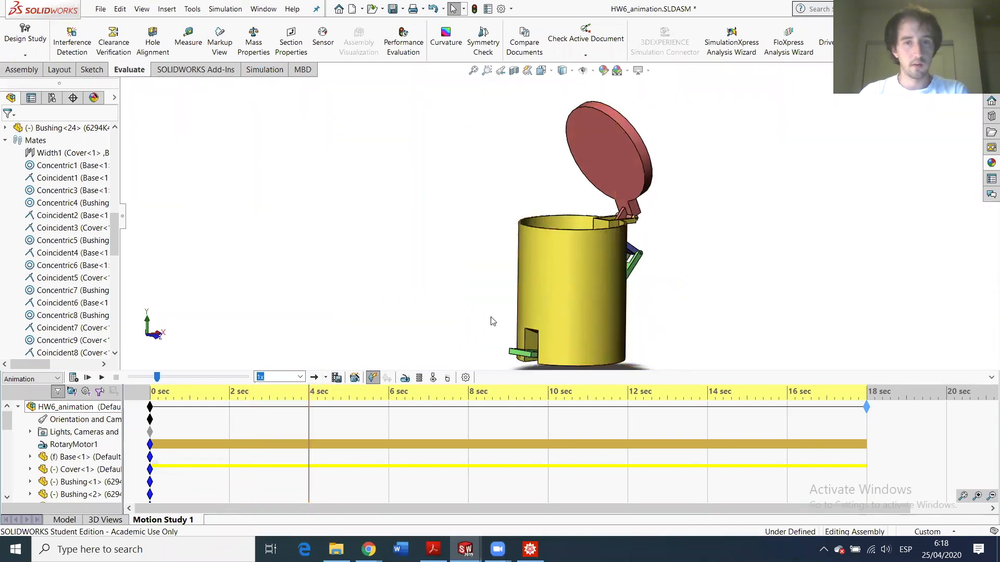
middle_click_drag(526, 315, 493, 321)
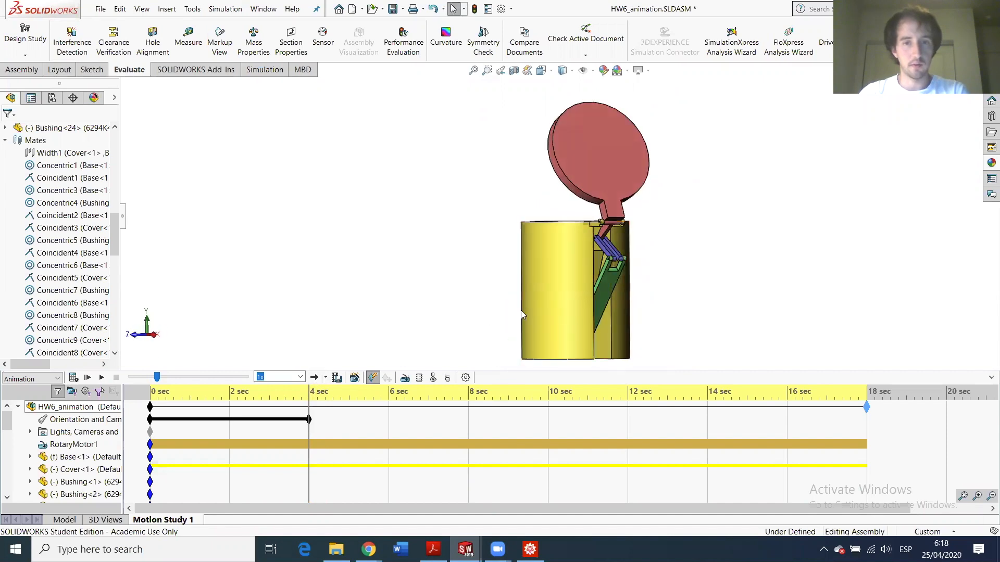
- Zoom in on the lid linkage for a close-up view key at about 9 sec
left_click_drag(309, 395, 509, 376)
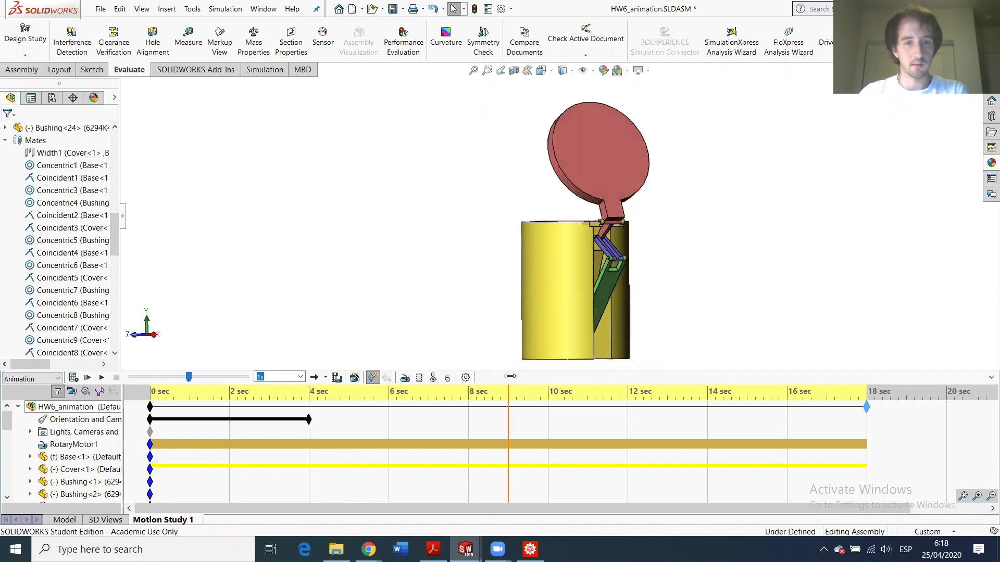
scroll(625, 234, "down", 6)
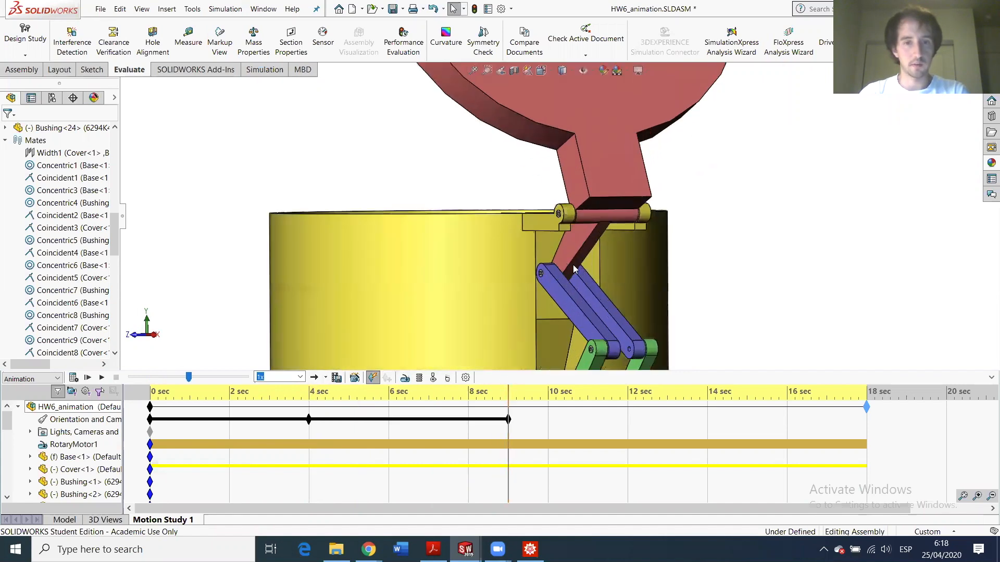
scroll(558, 318, "down", 2)
scroll(561, 315, "up", 3)
scroll(573, 263, "down", 2)
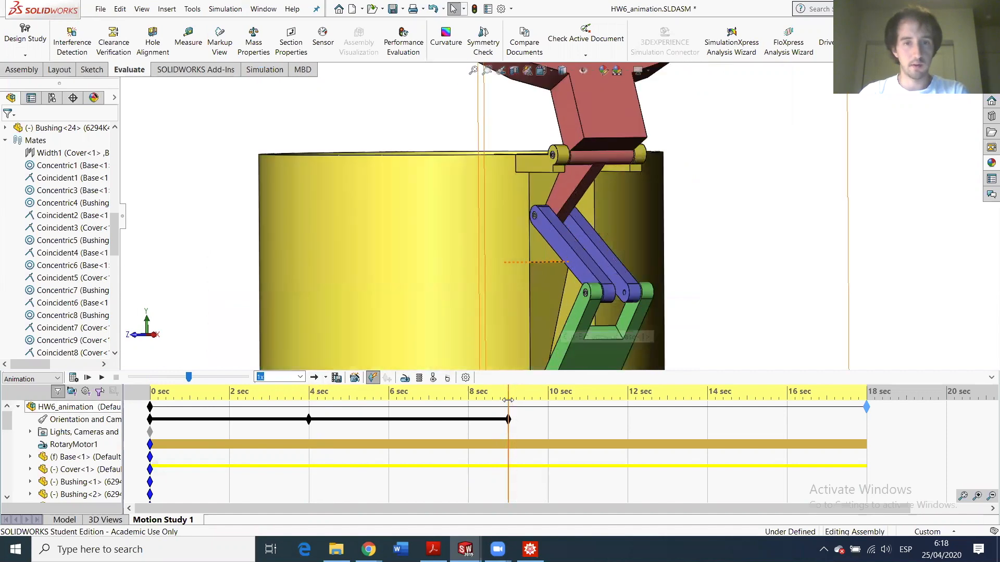
- Copy the close-up view key and paste it at 10 sec
left_click_drag(509, 397, 550, 395)
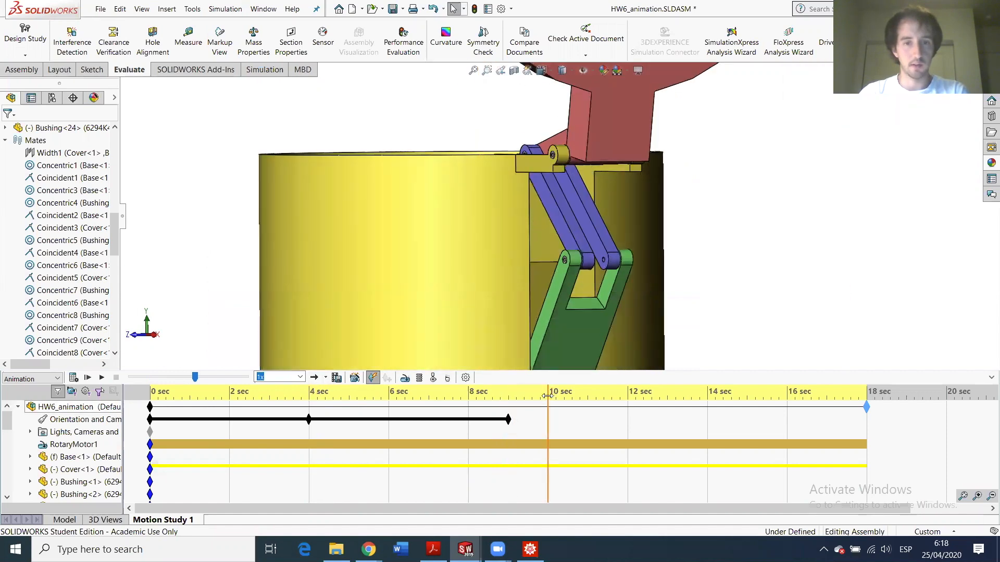
right_click(509, 419)
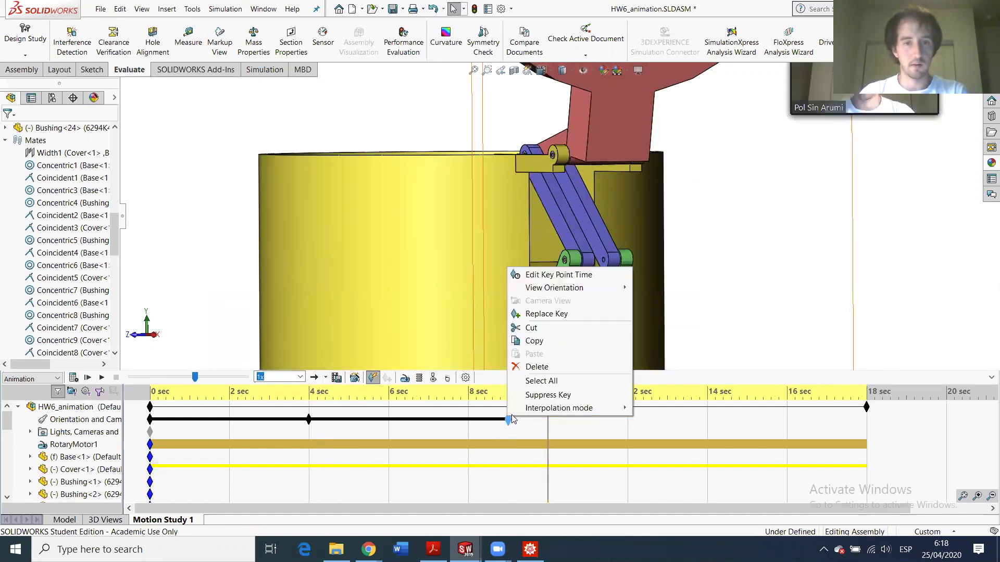
left_click(530, 342)
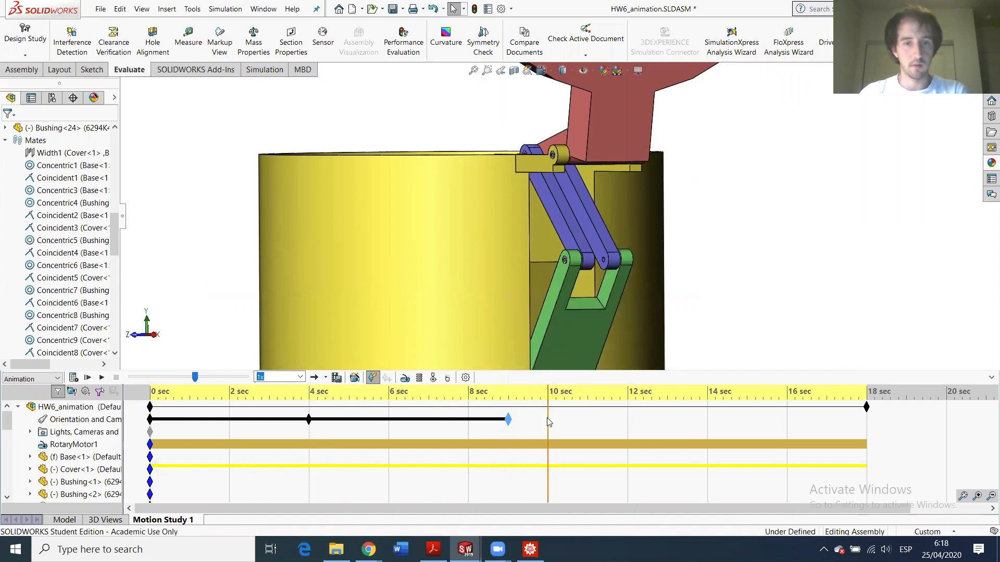
right_click(548, 422)
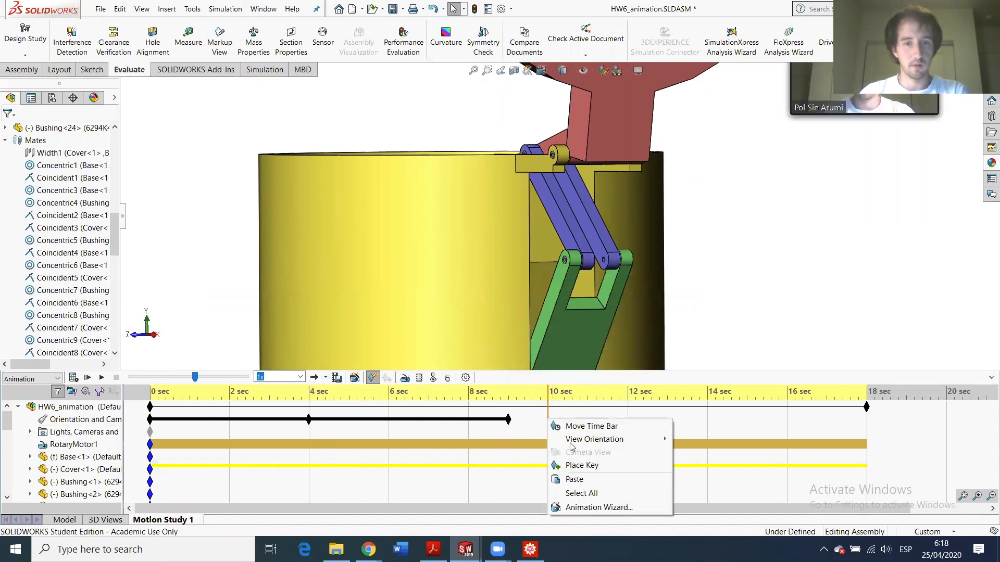
left_click(589, 479)
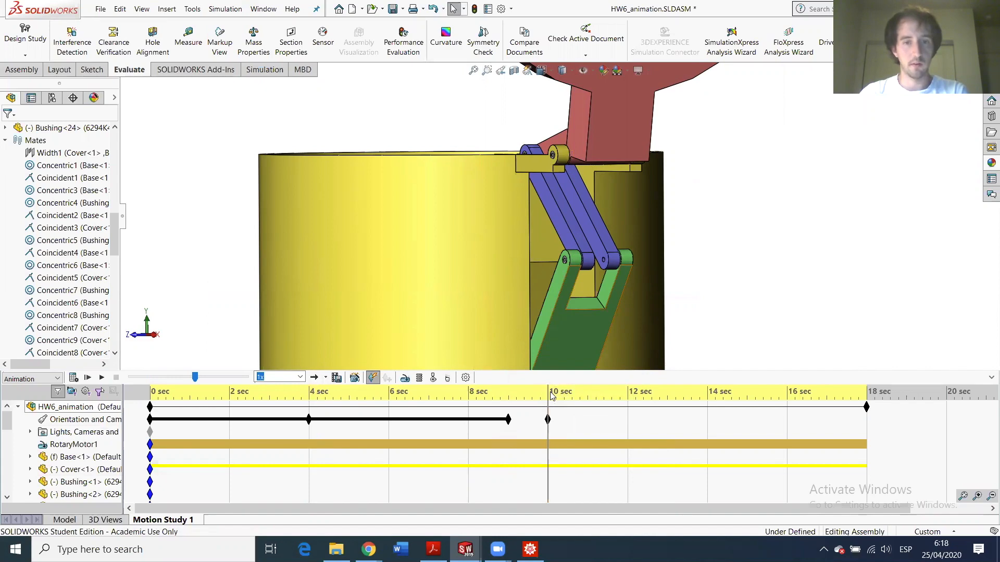
left_click_drag(546, 391, 707, 391)
- Zoom out to fit the whole bin for a view key at about 14 sec
key("f")
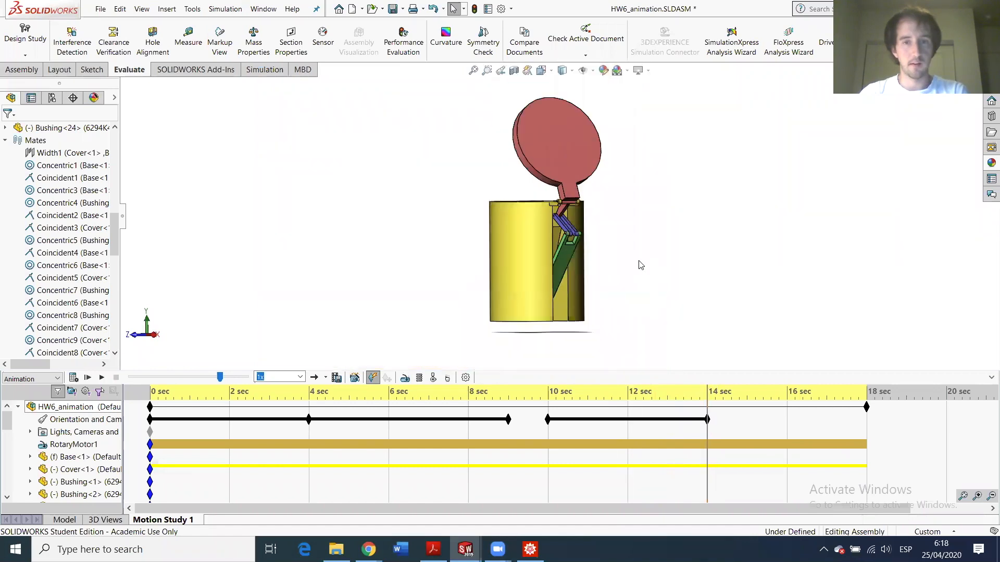
middle_click_drag(613, 254, 537, 207)
scroll(533, 176, "up", 4)
scroll(556, 164, "down", 4)
scroll(573, 319, "up", 3)
scroll(573, 317, "down", 3)
scroll(580, 208, "up", 1)
scroll(580, 186, "down", 2)
scroll(569, 167, "up", 2)
scroll(569, 210, "down", 2)
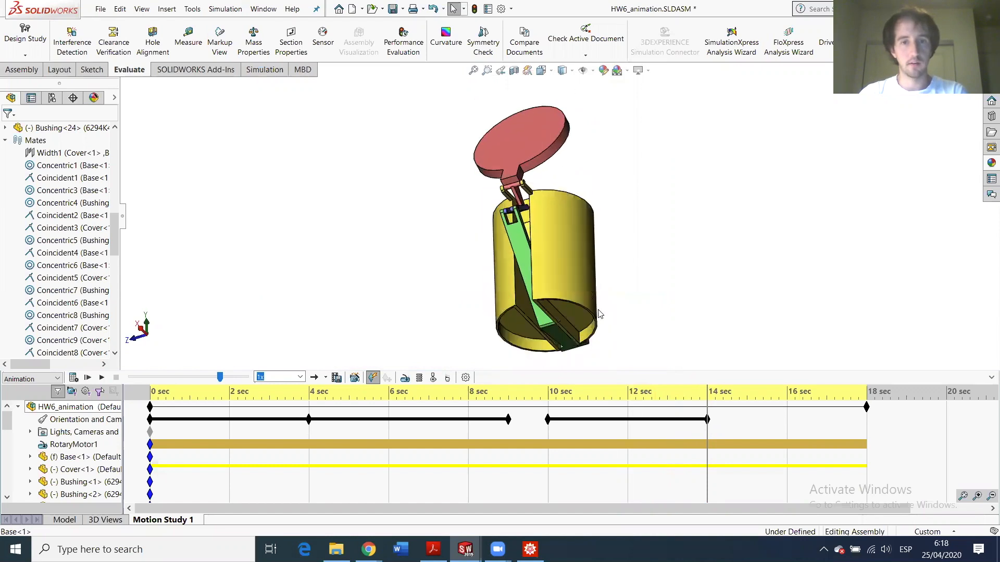
- Add a tilted view key at 18 sec and play the full motion study
left_click_drag(706, 394, 872, 391)
middle_click_drag(551, 279, 661, 319)
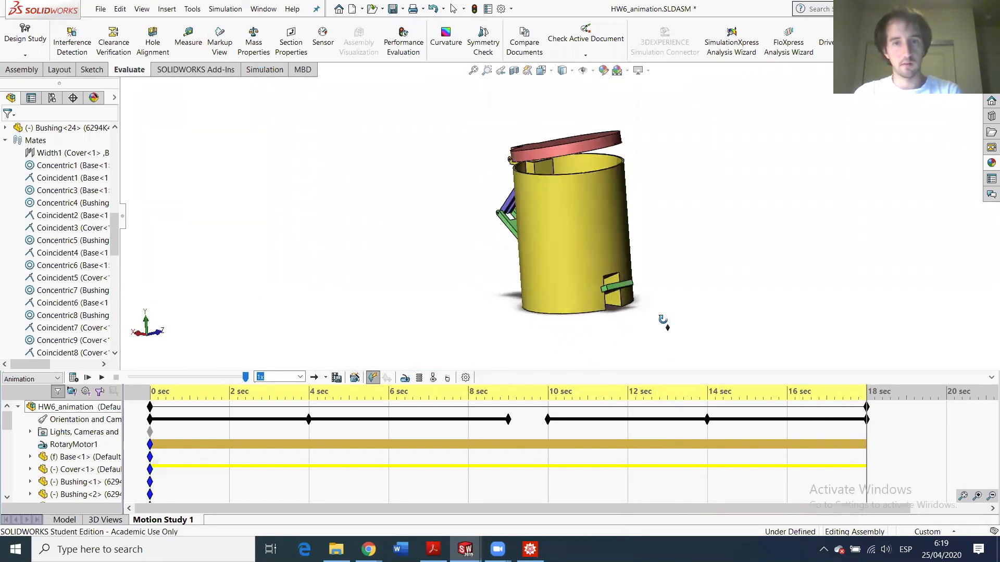
middle_click_drag(597, 259, 604, 250)
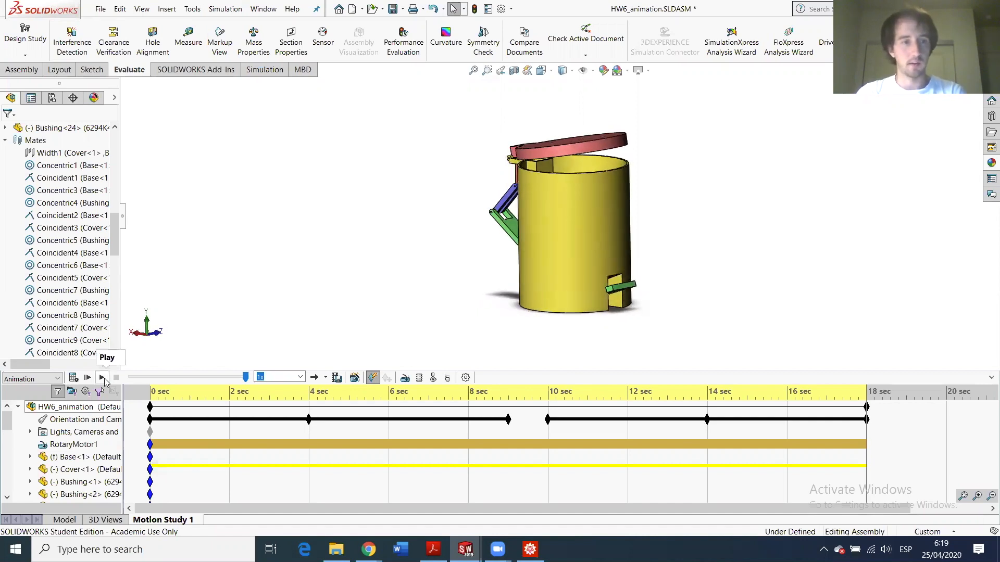
left_click(102, 378)
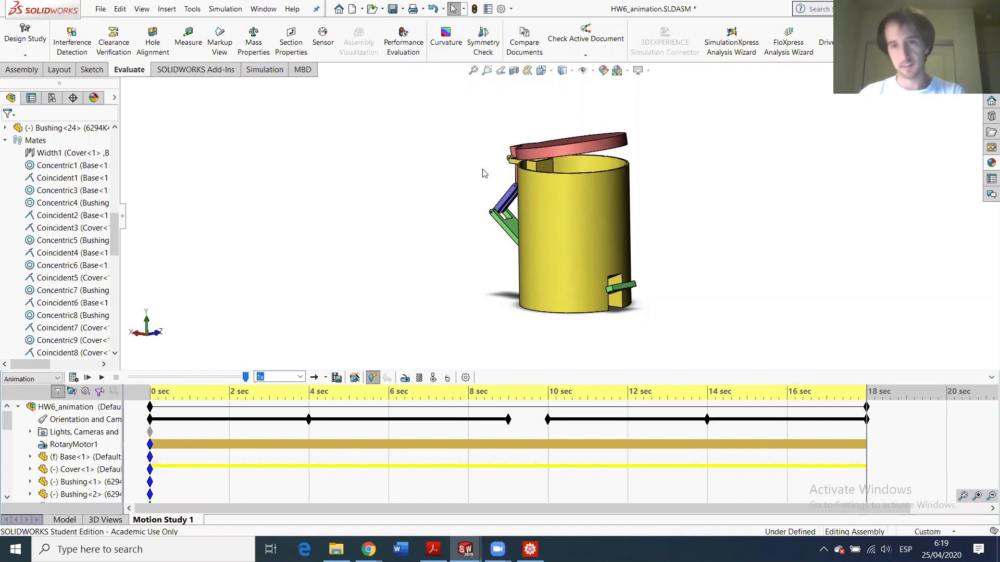
- Look over the HW6 undergrad folder, including the Axle Screw part, in File Explorer
left_click(337, 548)
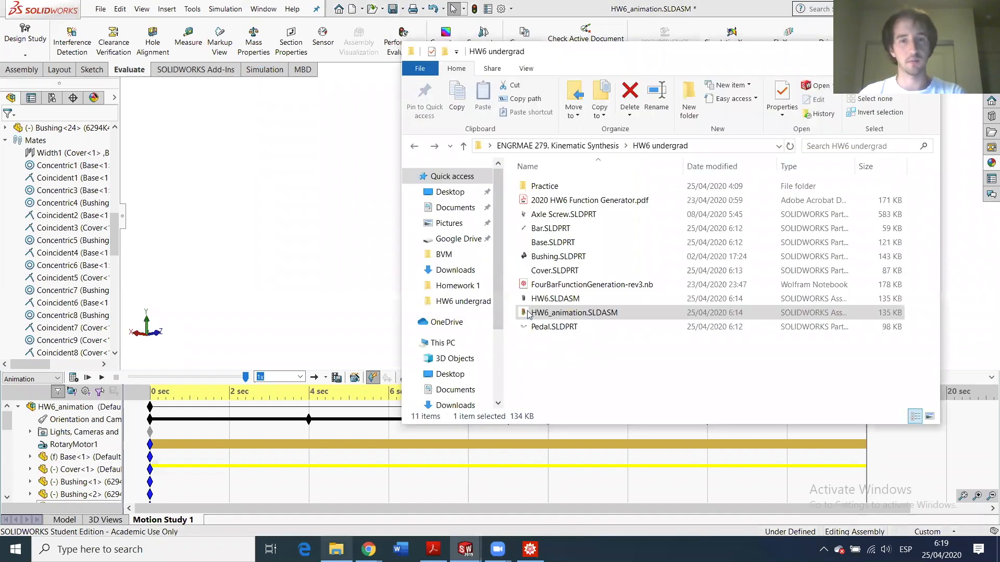
left_click(548, 215)
left_click(360, 161)
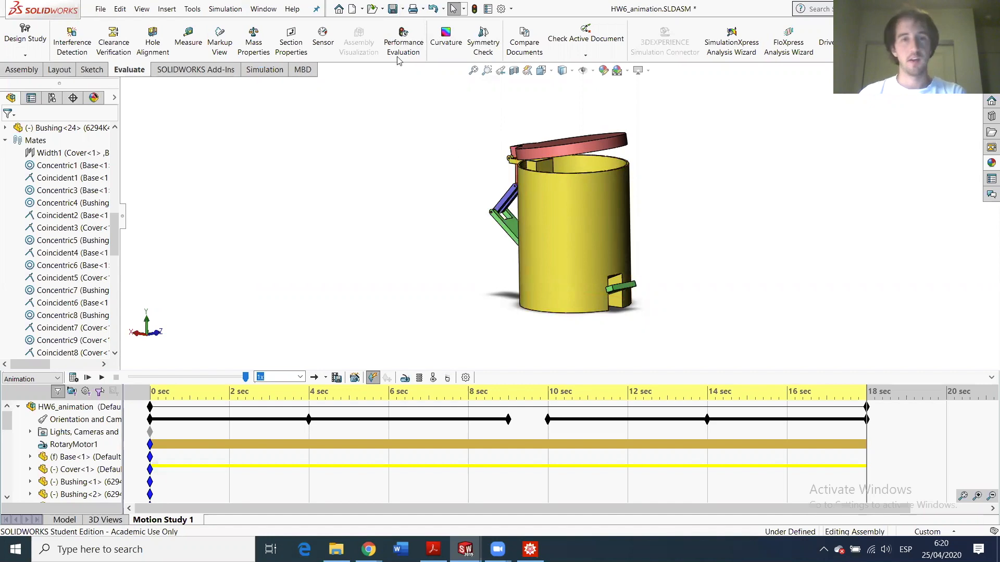
- Rebuild and save the trash-can assembly, then return to Motion Study 1
left_click(393, 9)
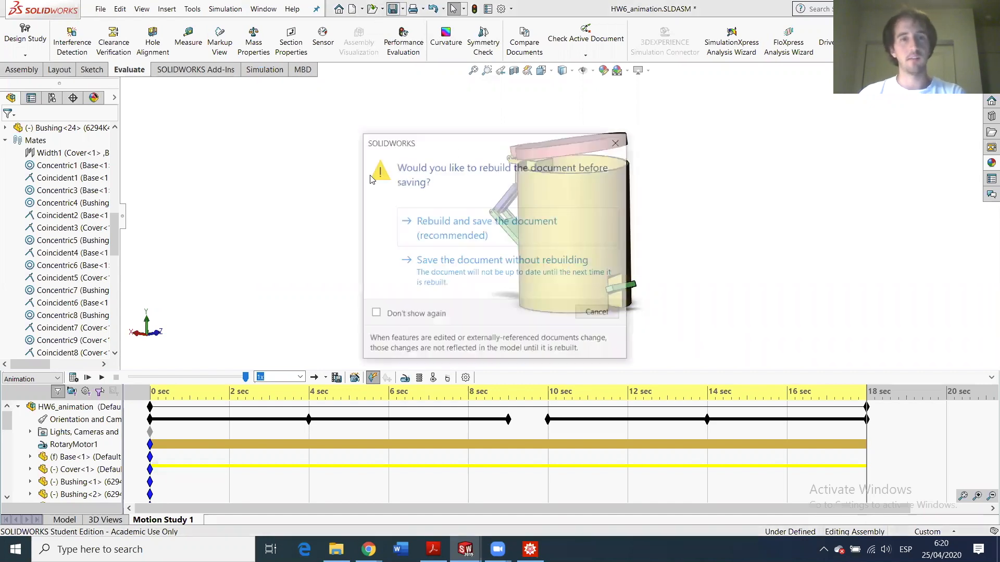
left_click(467, 228)
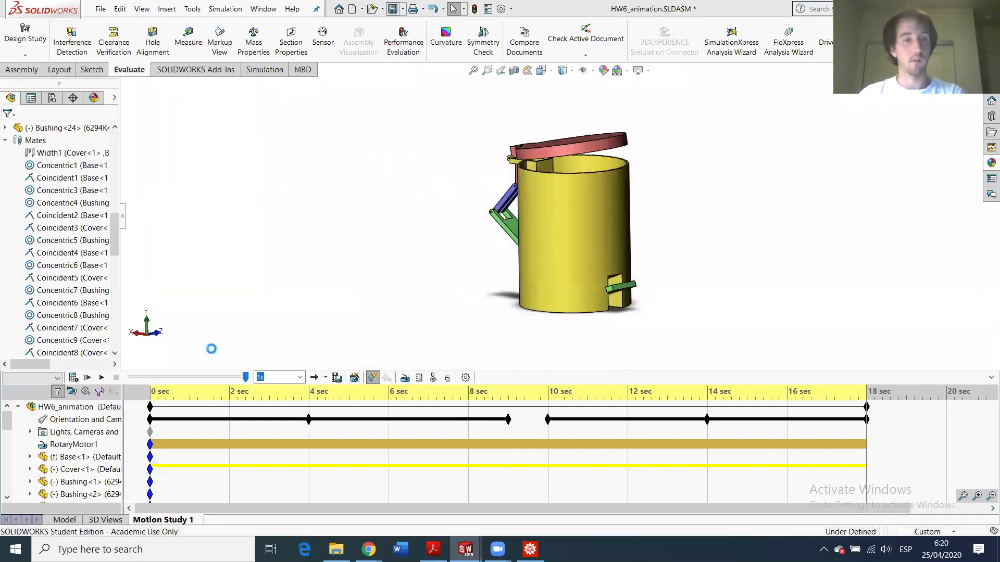
left_click(63, 520)
left_click(162, 519)
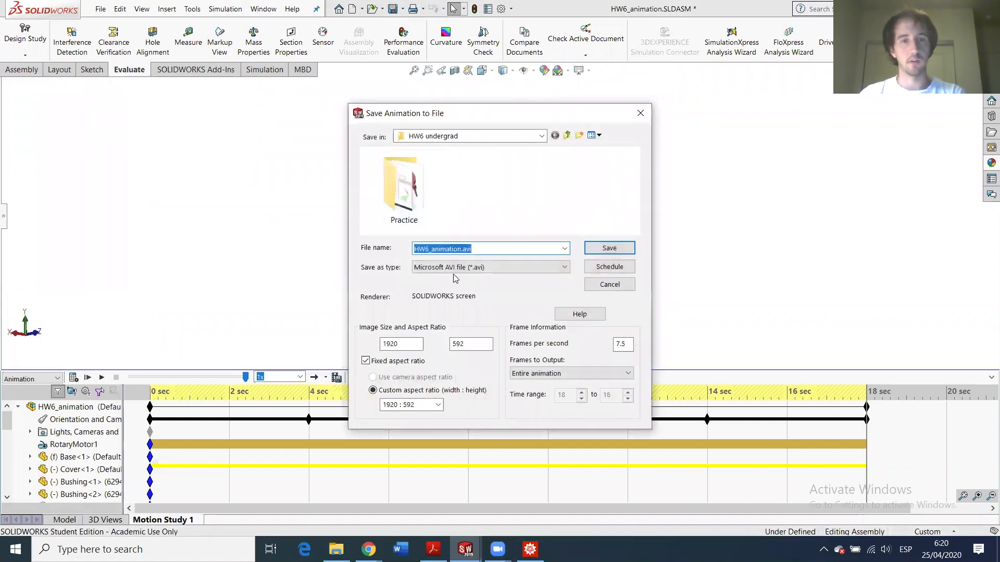
- Keep Microsoft AVI and the 1920 : 592 aspect ratio, then close the dialog without exporting
left_click(455, 269)
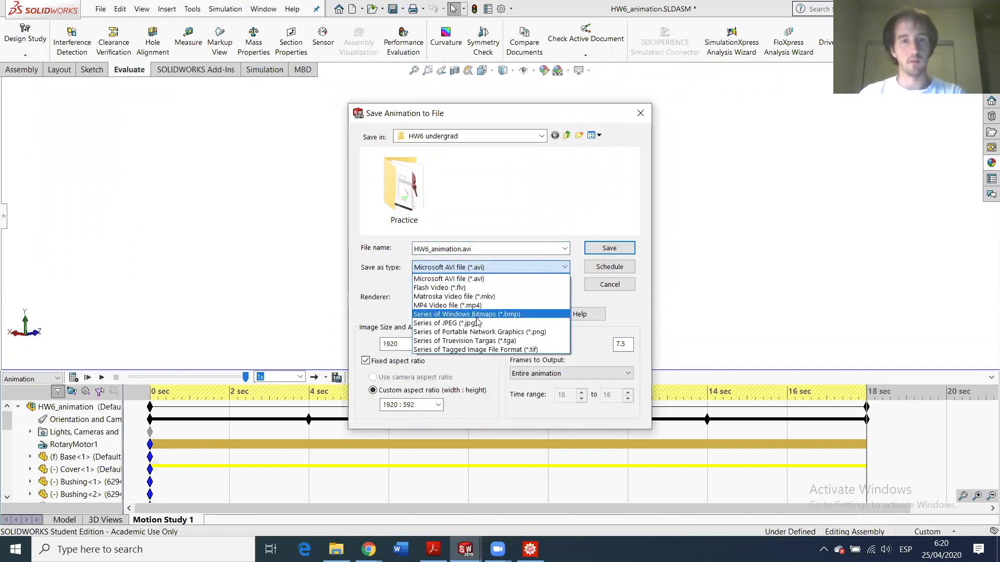
left_click(534, 214)
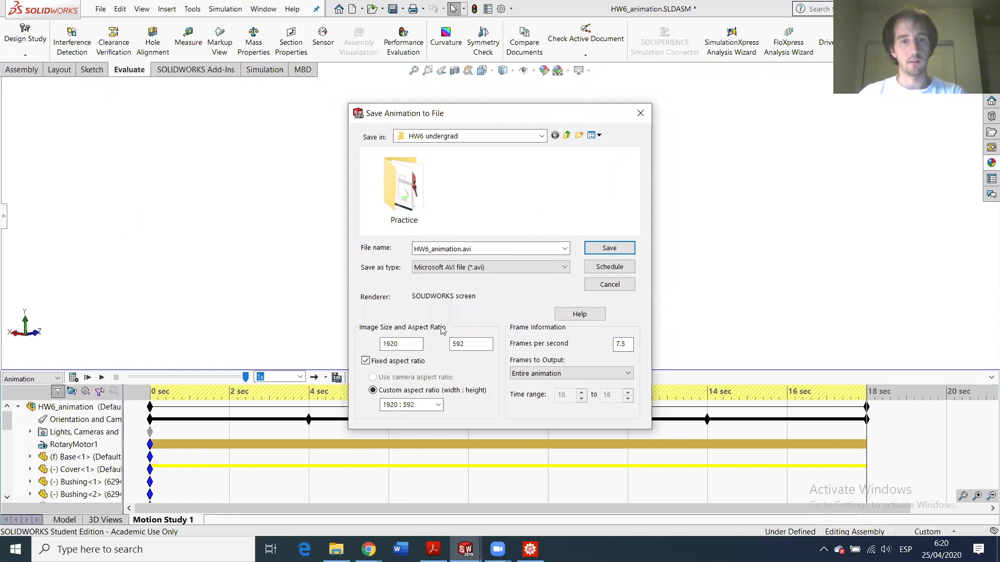
left_click(436, 406)
left_click(437, 406)
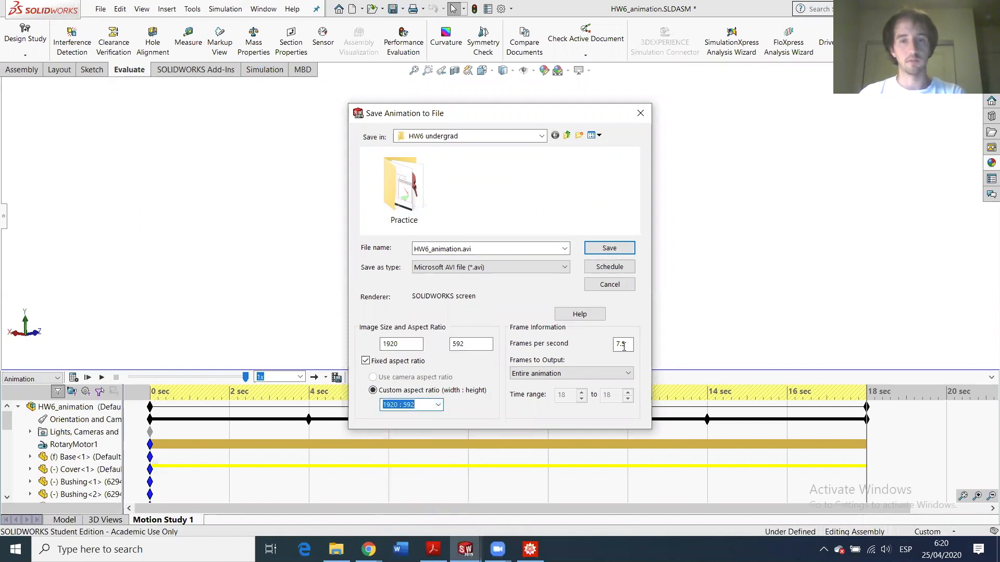
left_click(639, 108)
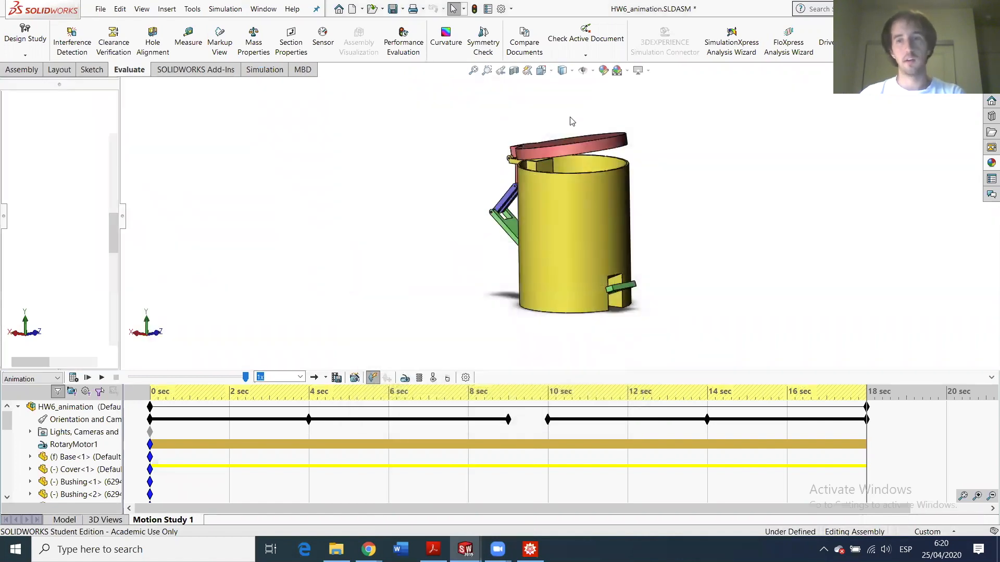